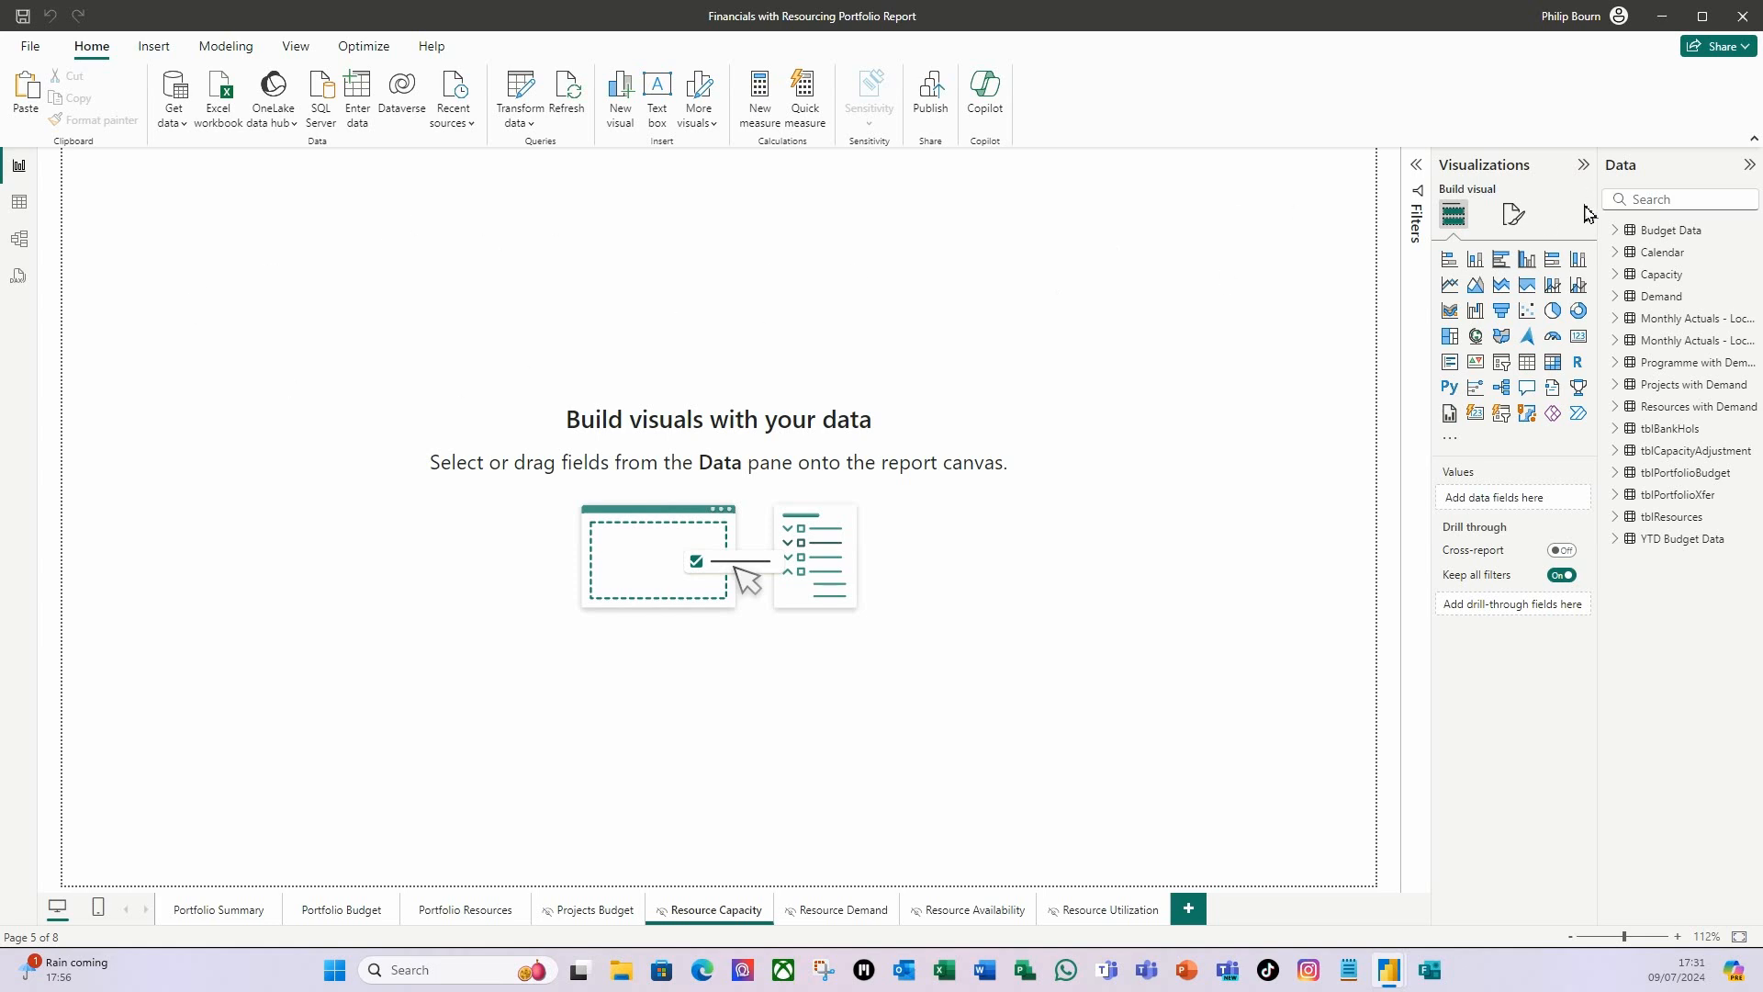
Set the Resource Capacity page's canvas background to the image Power BI Background Template 3 with 0% transparency.
{"action": "left_click", "coordinate": [1516, 221]}
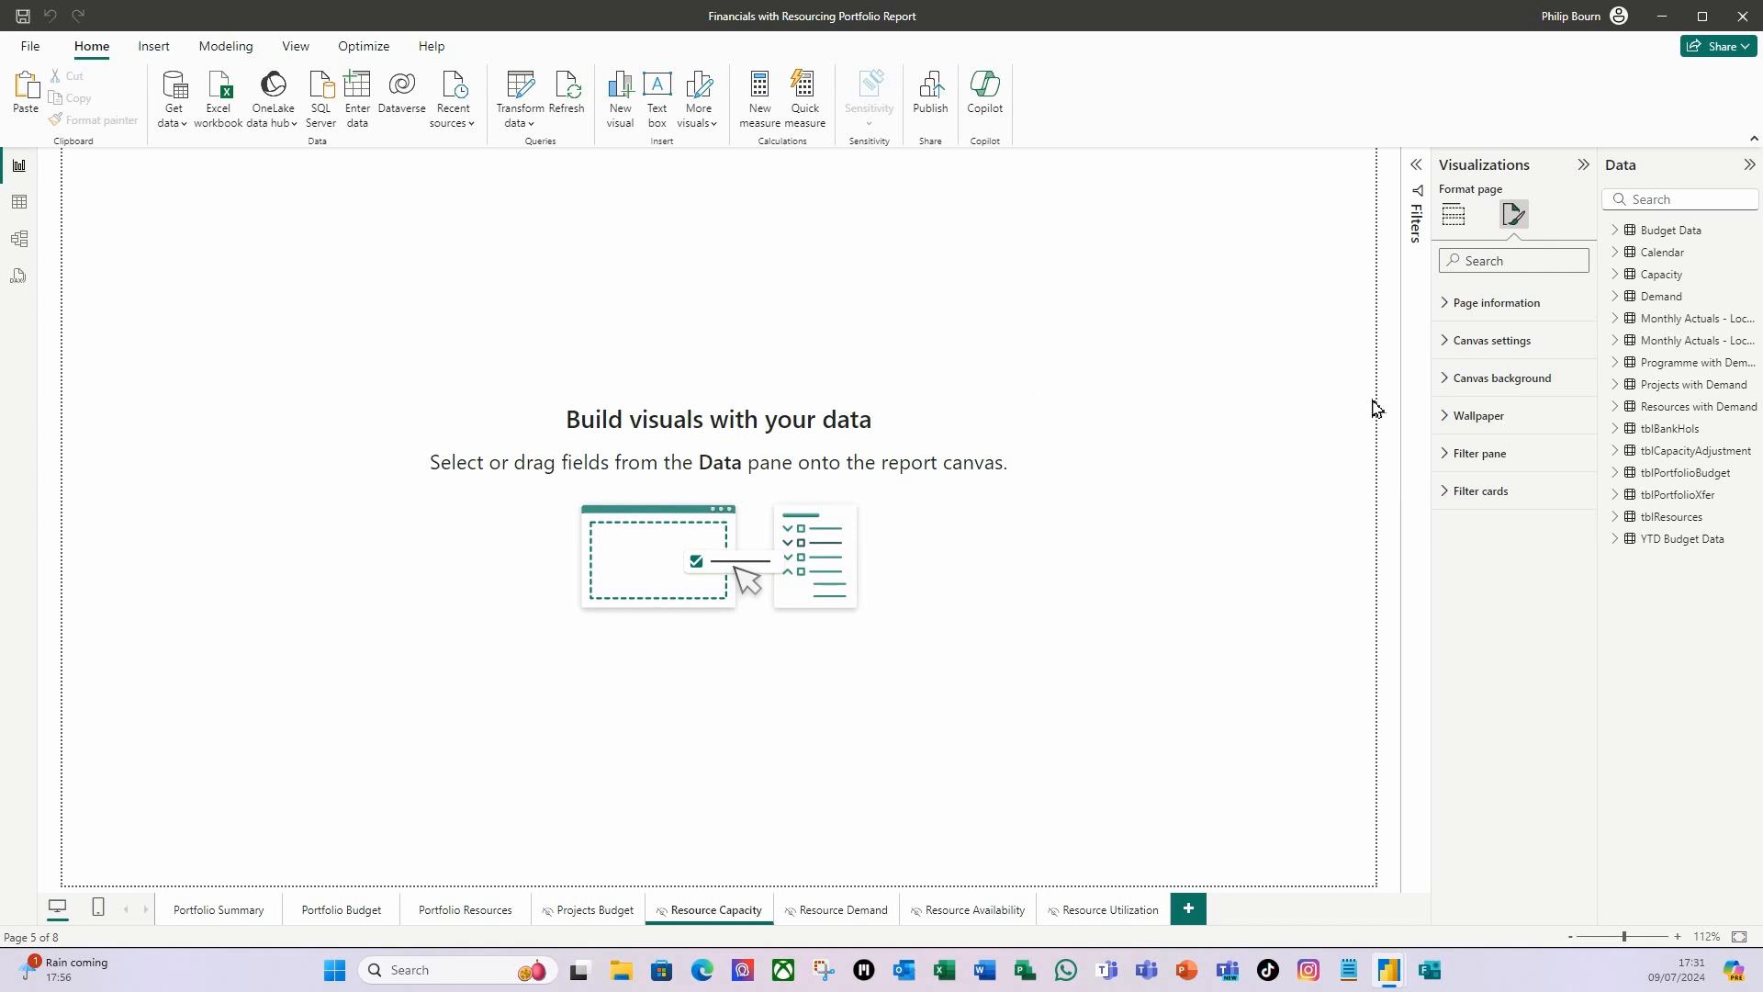
{"action": "left_click", "coordinate": [1442, 381]}
{"action": "left_click", "coordinate": [1560, 490]}
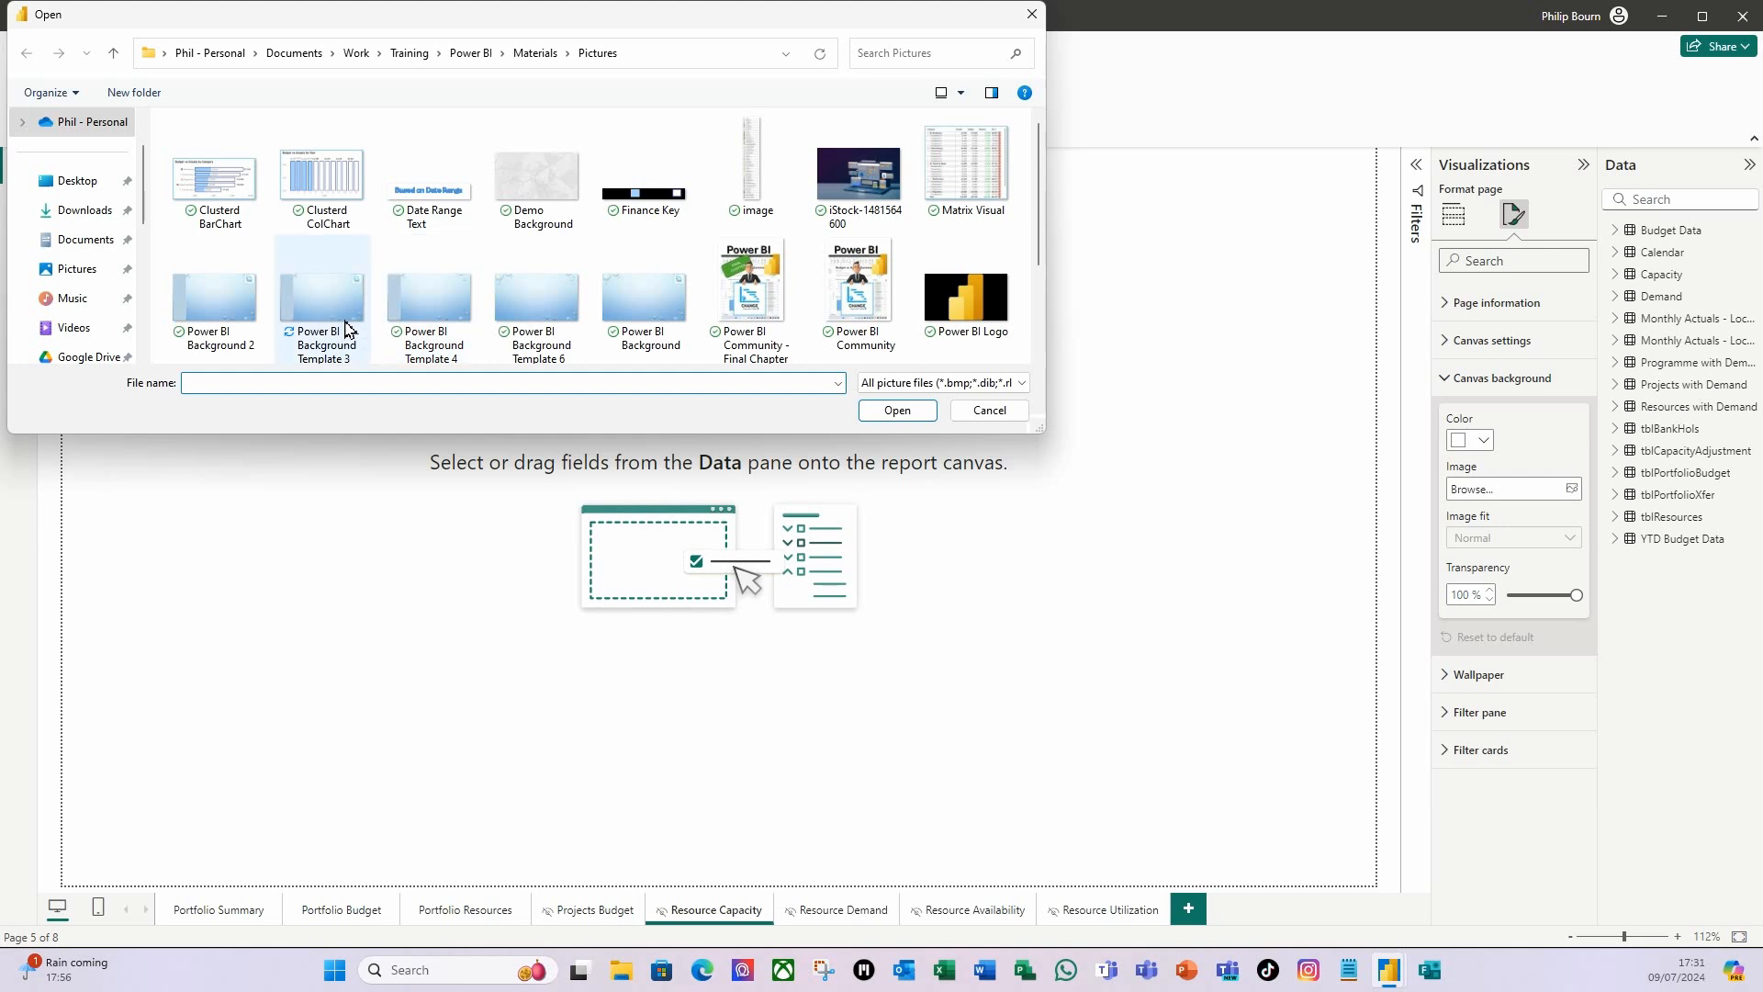
{"action": "left_click", "coordinate": [332, 304]}
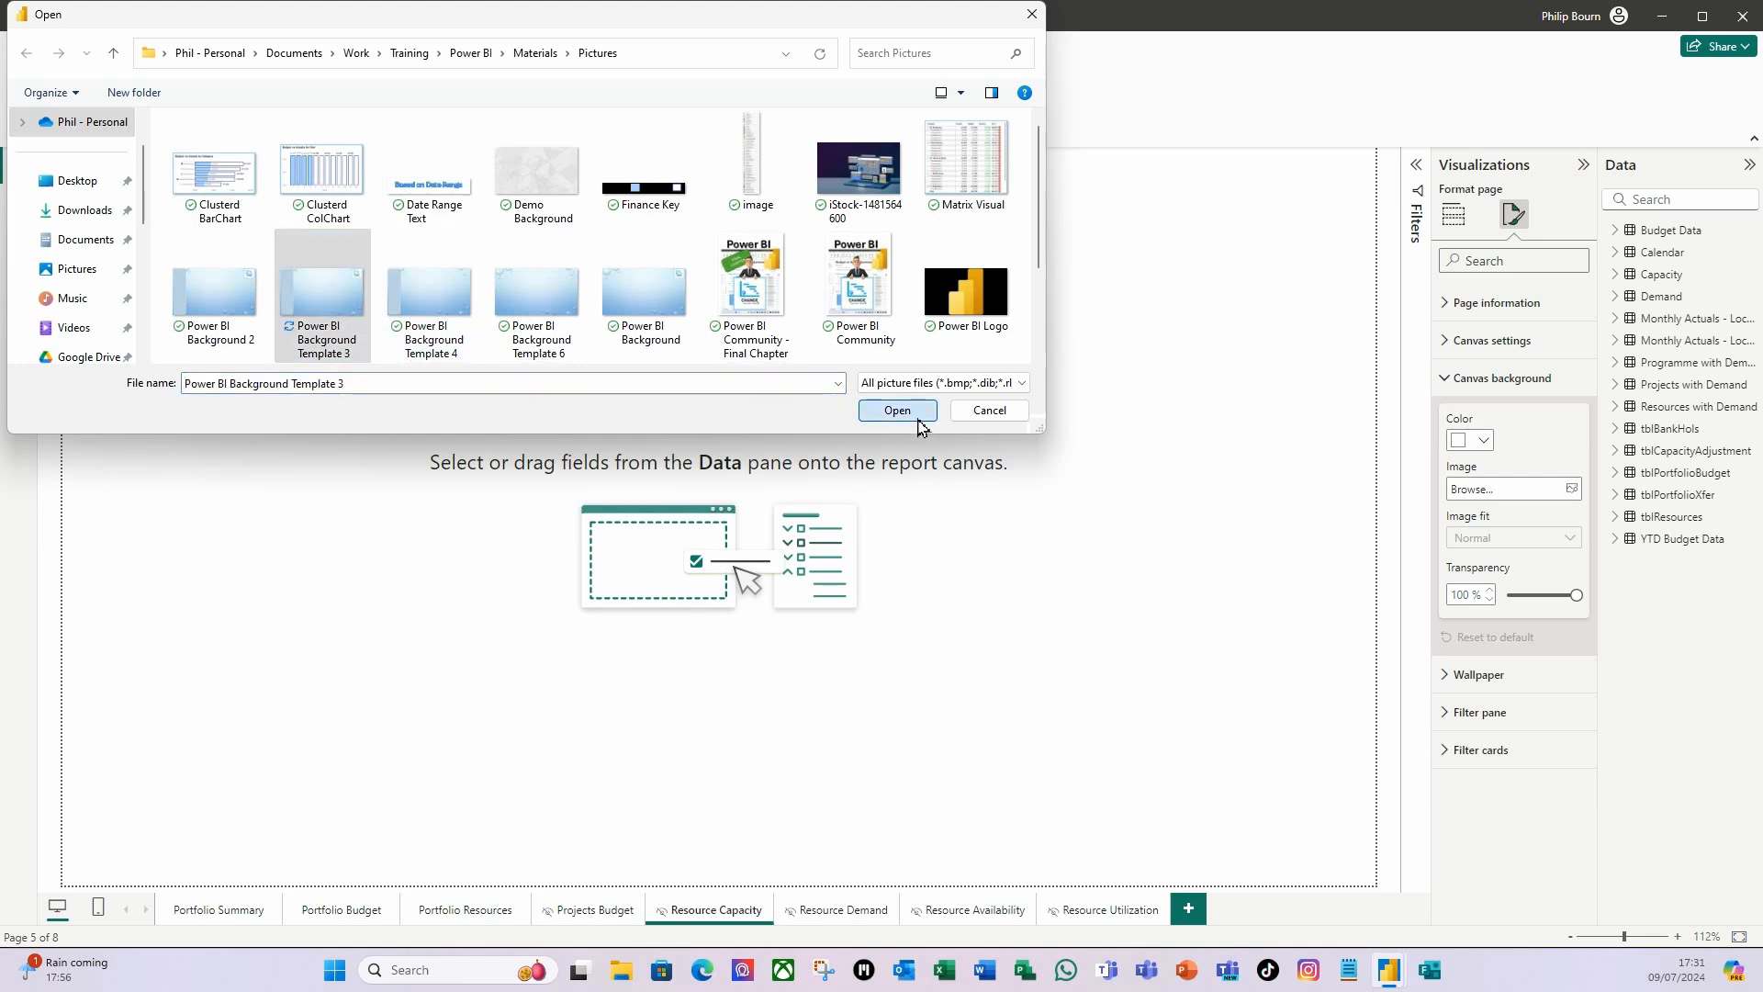
{"action": "left_click", "coordinate": [914, 413]}
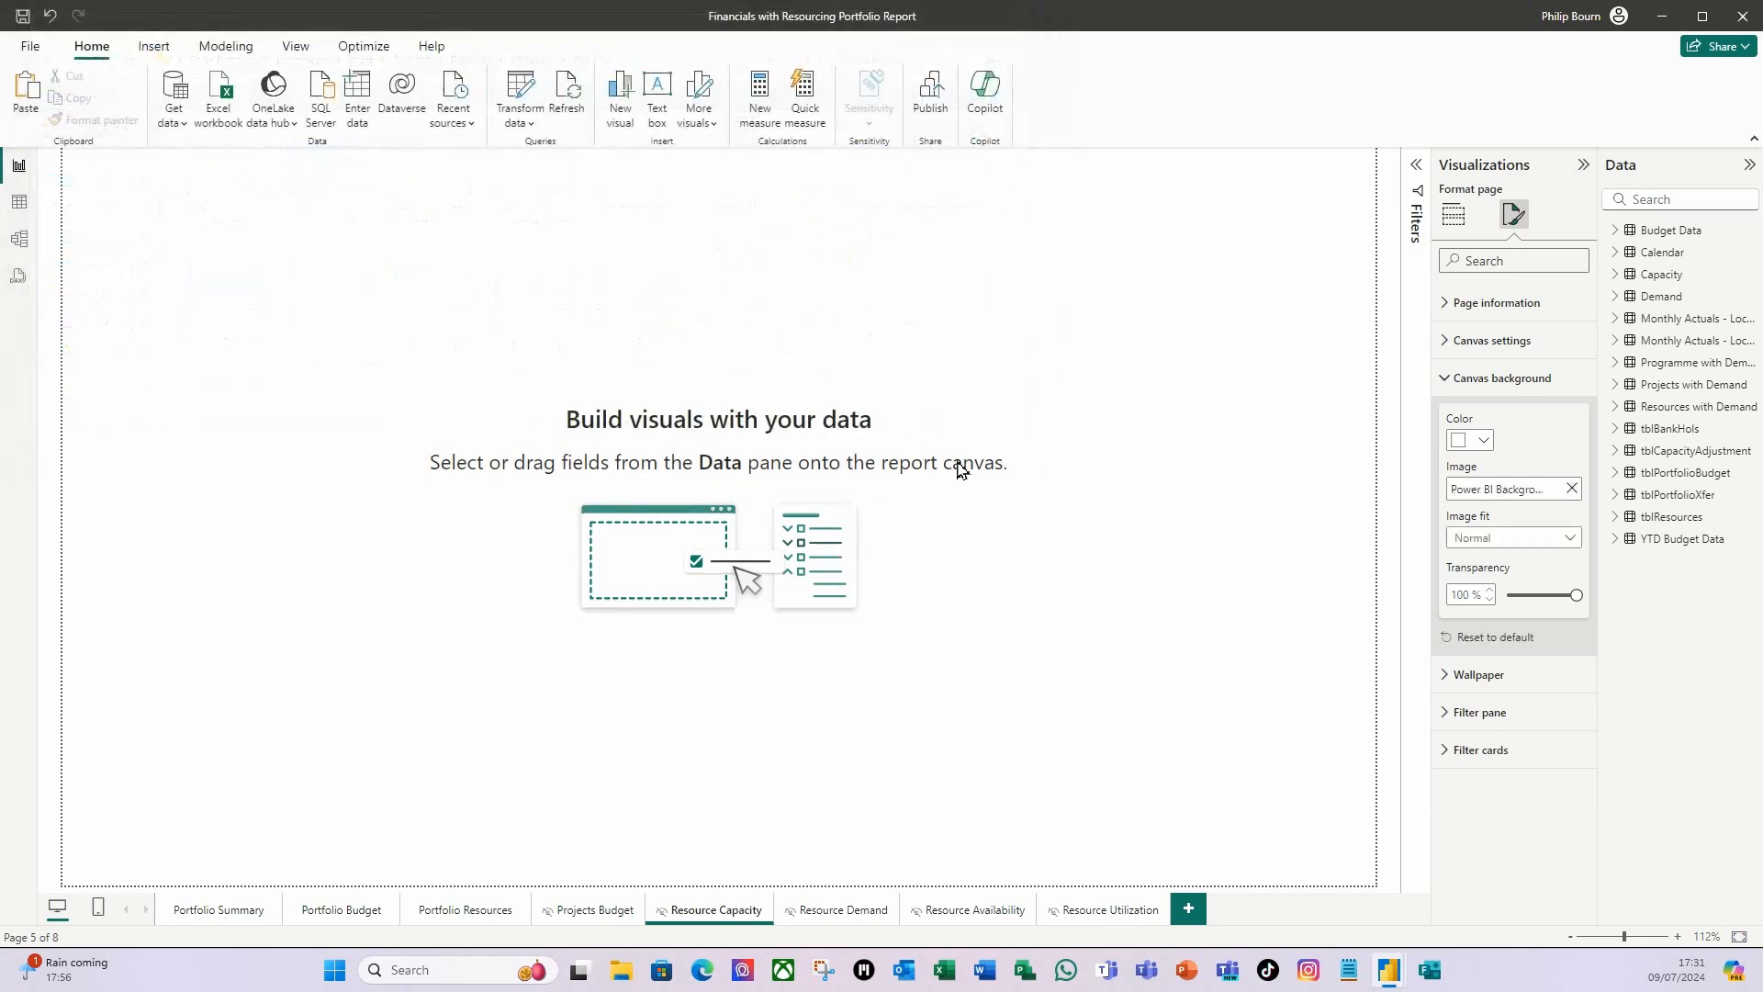
{"action": "left_click", "coordinate": [1576, 597]}
{"action": "left_click_drag", "start_coordinate": [1576, 597], "coordinate": [1482, 595]}
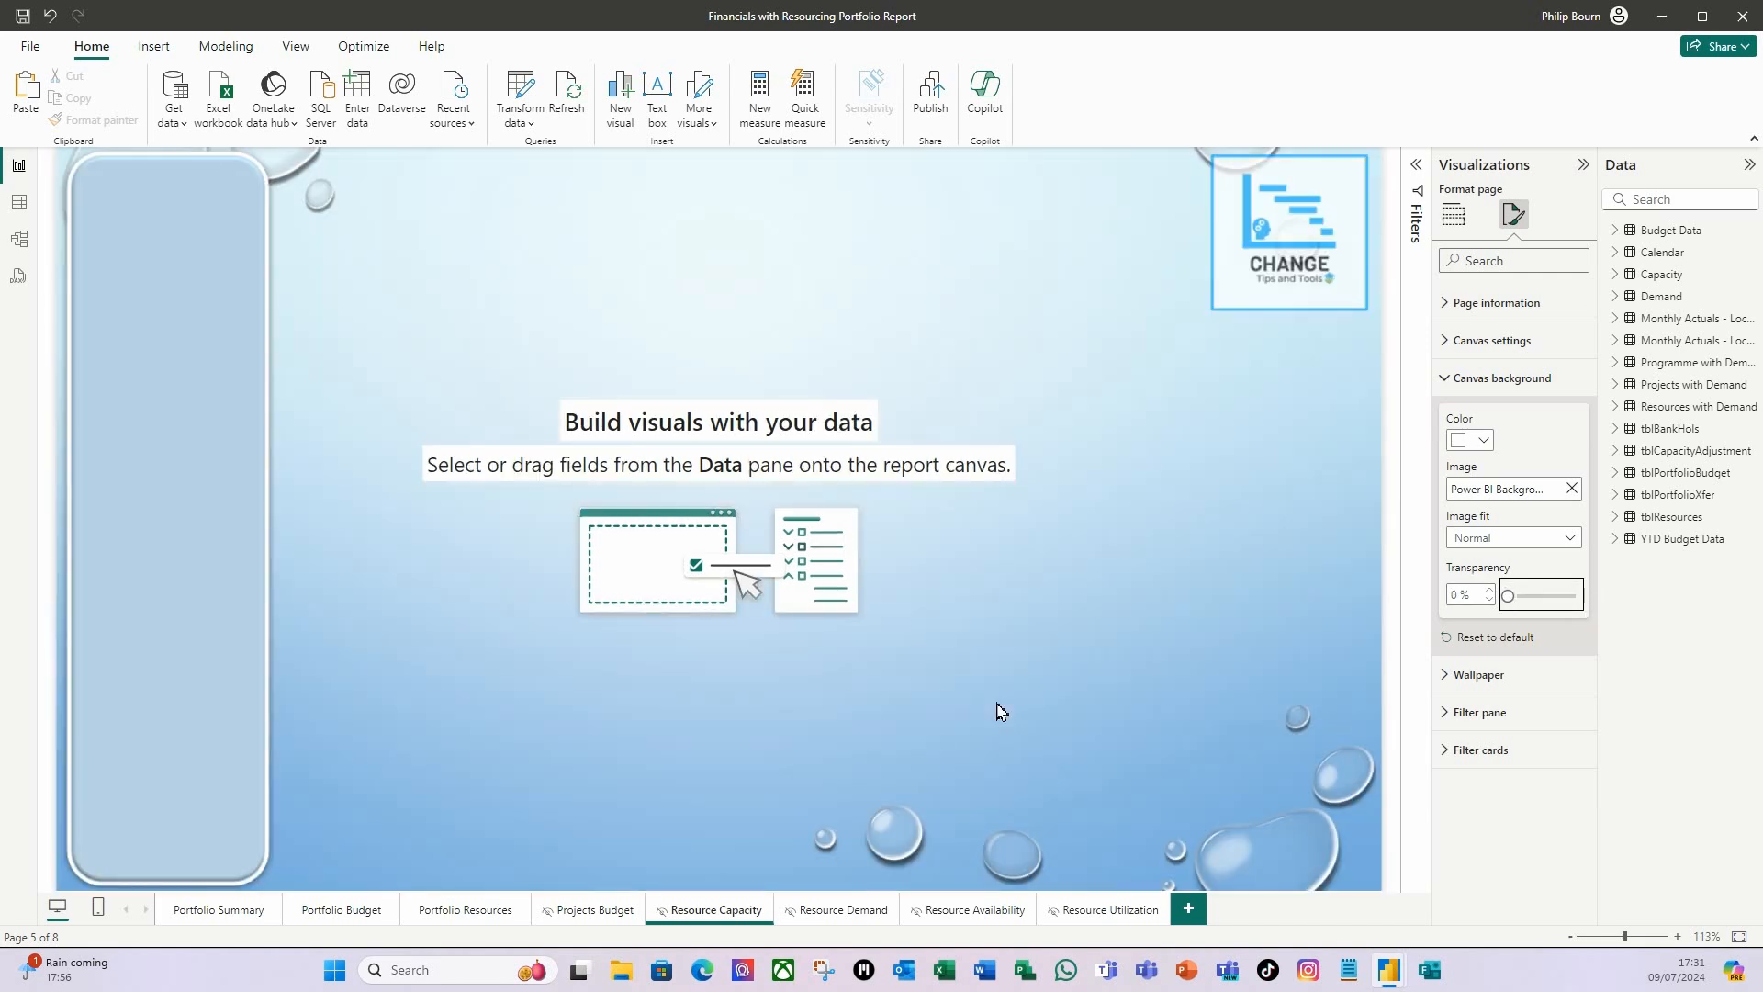
{"action": "left_click", "coordinate": [963, 700]}
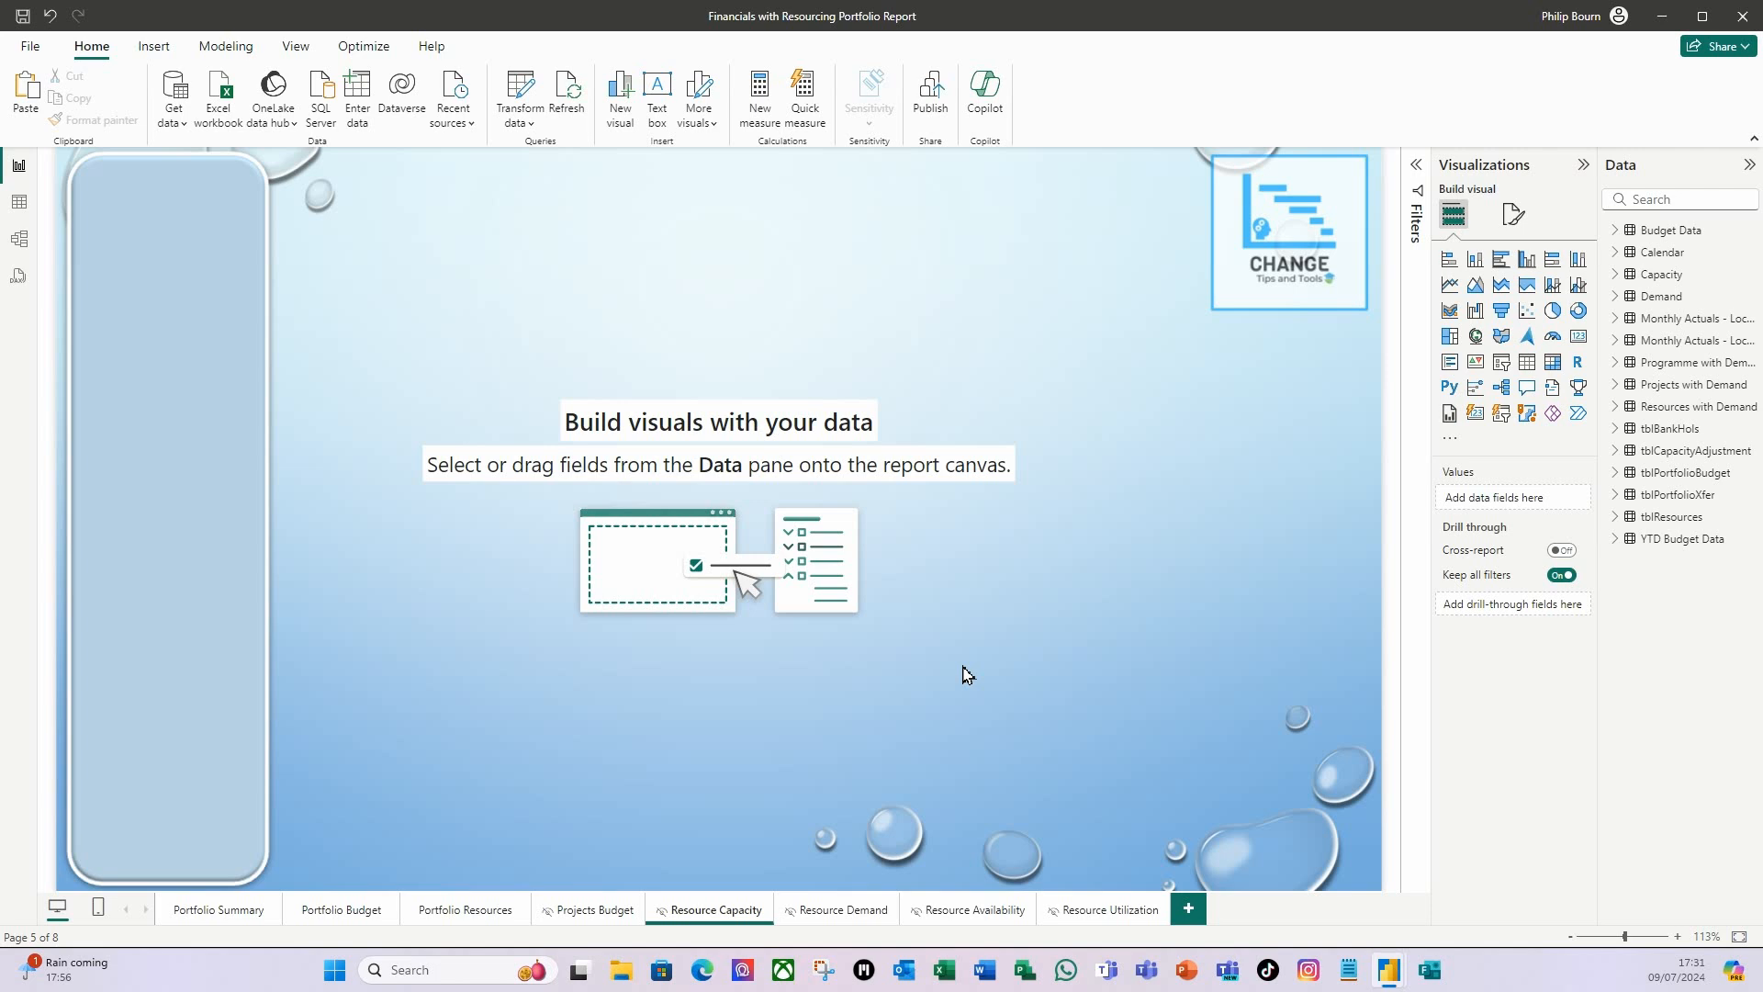
Copy the Skill Set and Resource tables from the Portfolio Resources page onto the Resource Capacity page.
{"action": "left_click", "coordinate": [470, 912]}
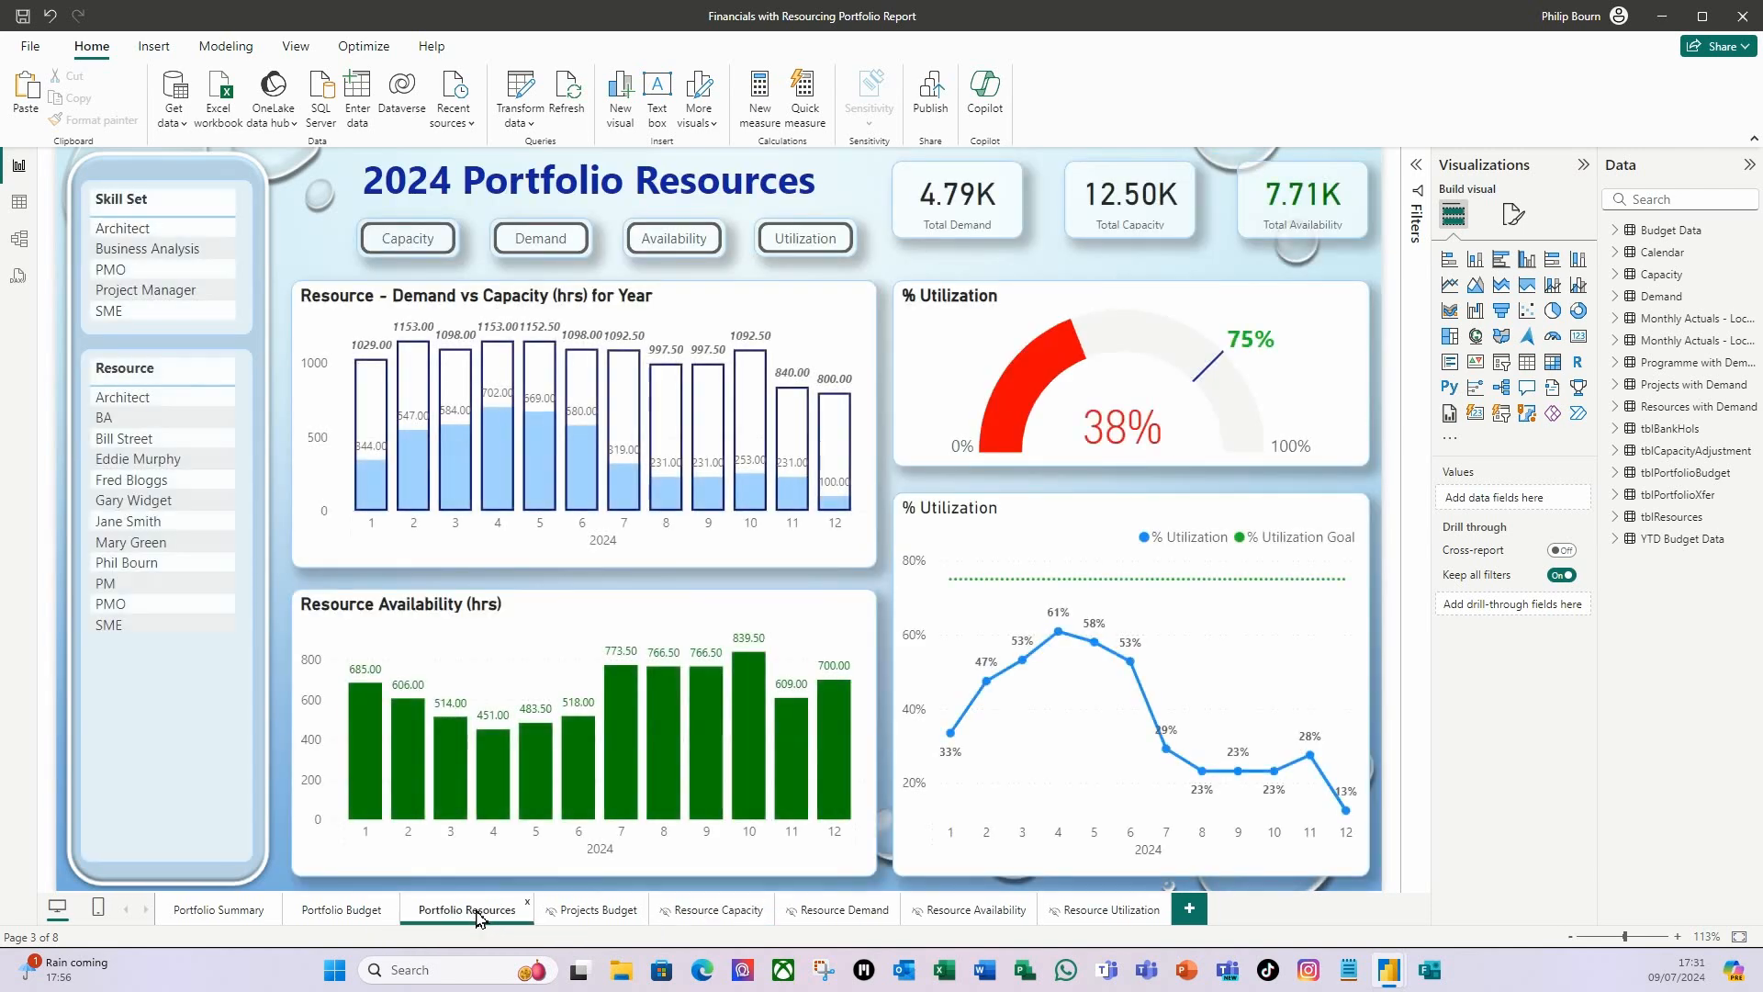
{"action": "left_click", "coordinate": [158, 191]}
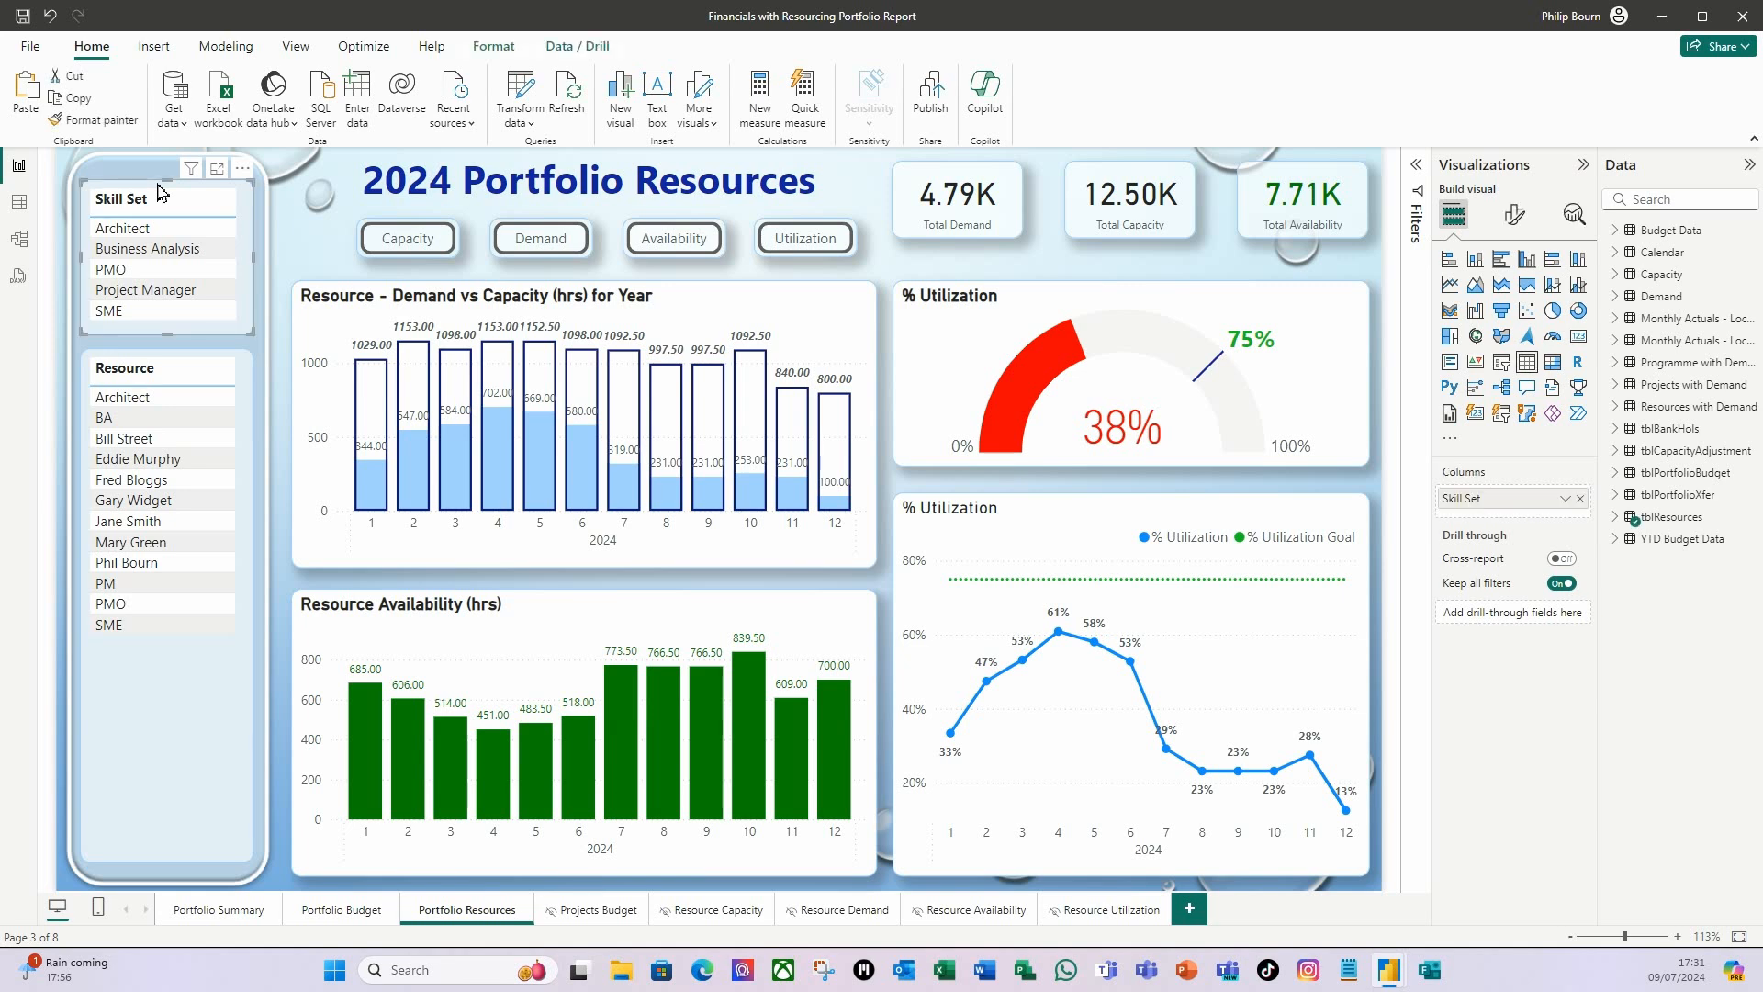
{"action": "left_click", "coordinate": [164, 355], "text": "ctrl"}
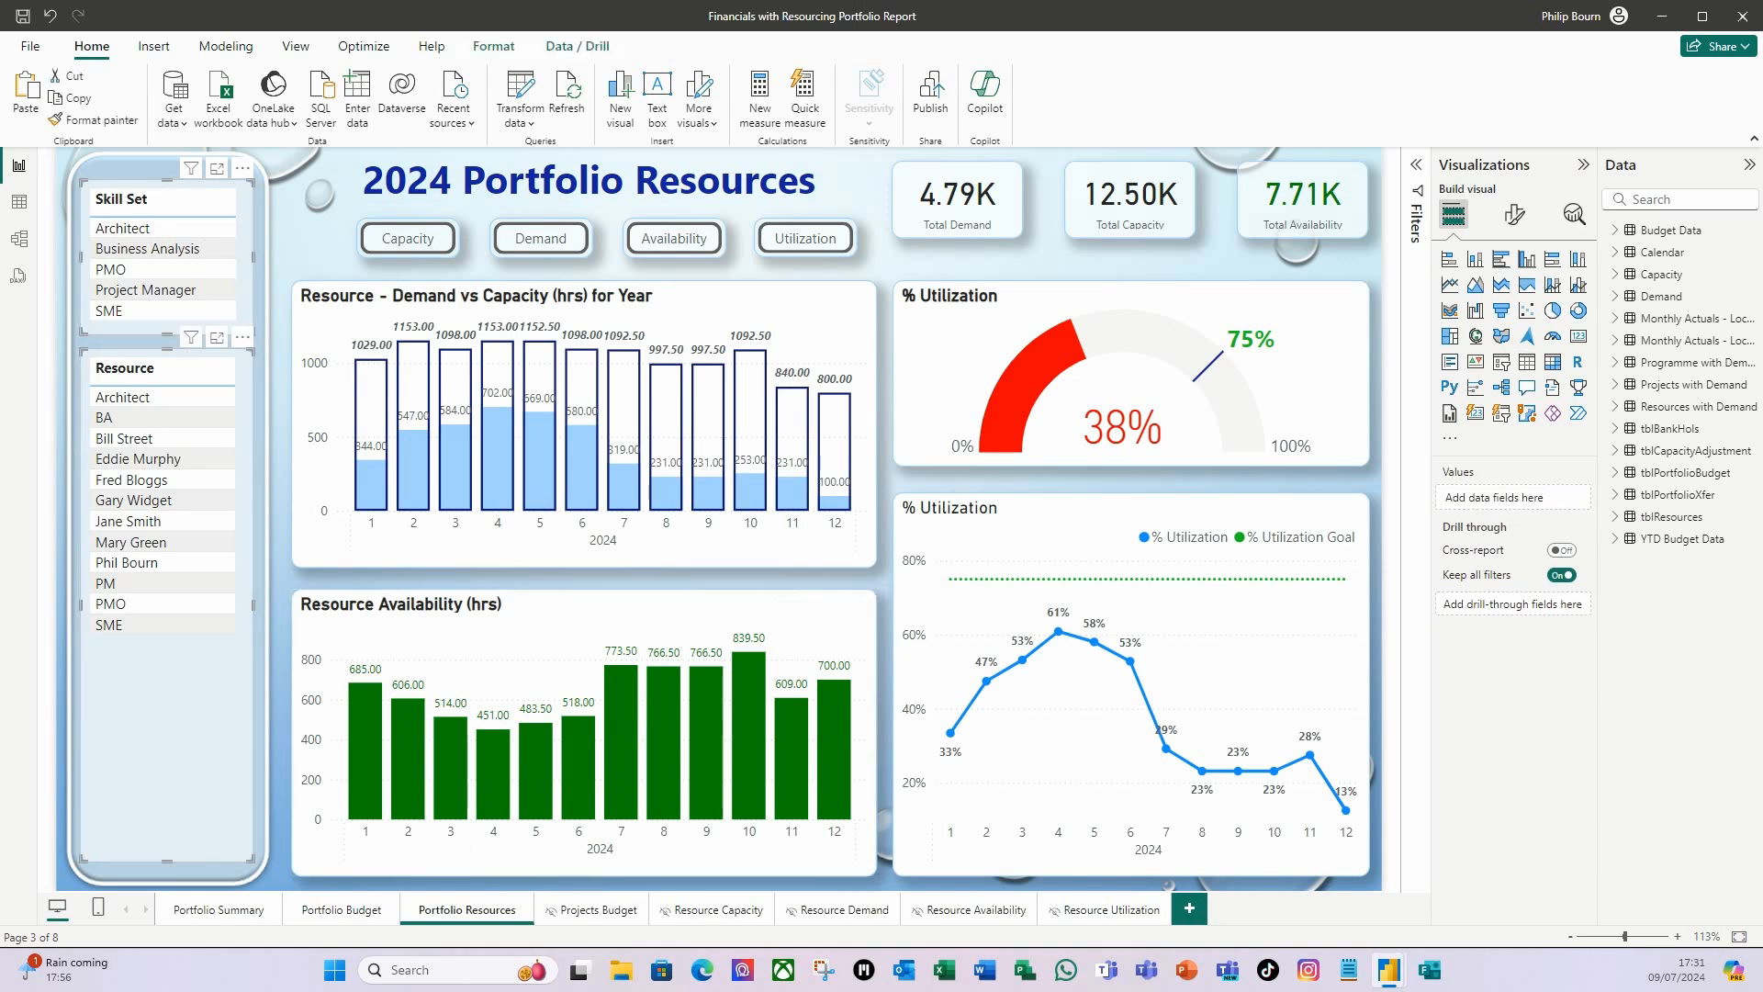
{"action": "key", "text": "ctrl+c"}
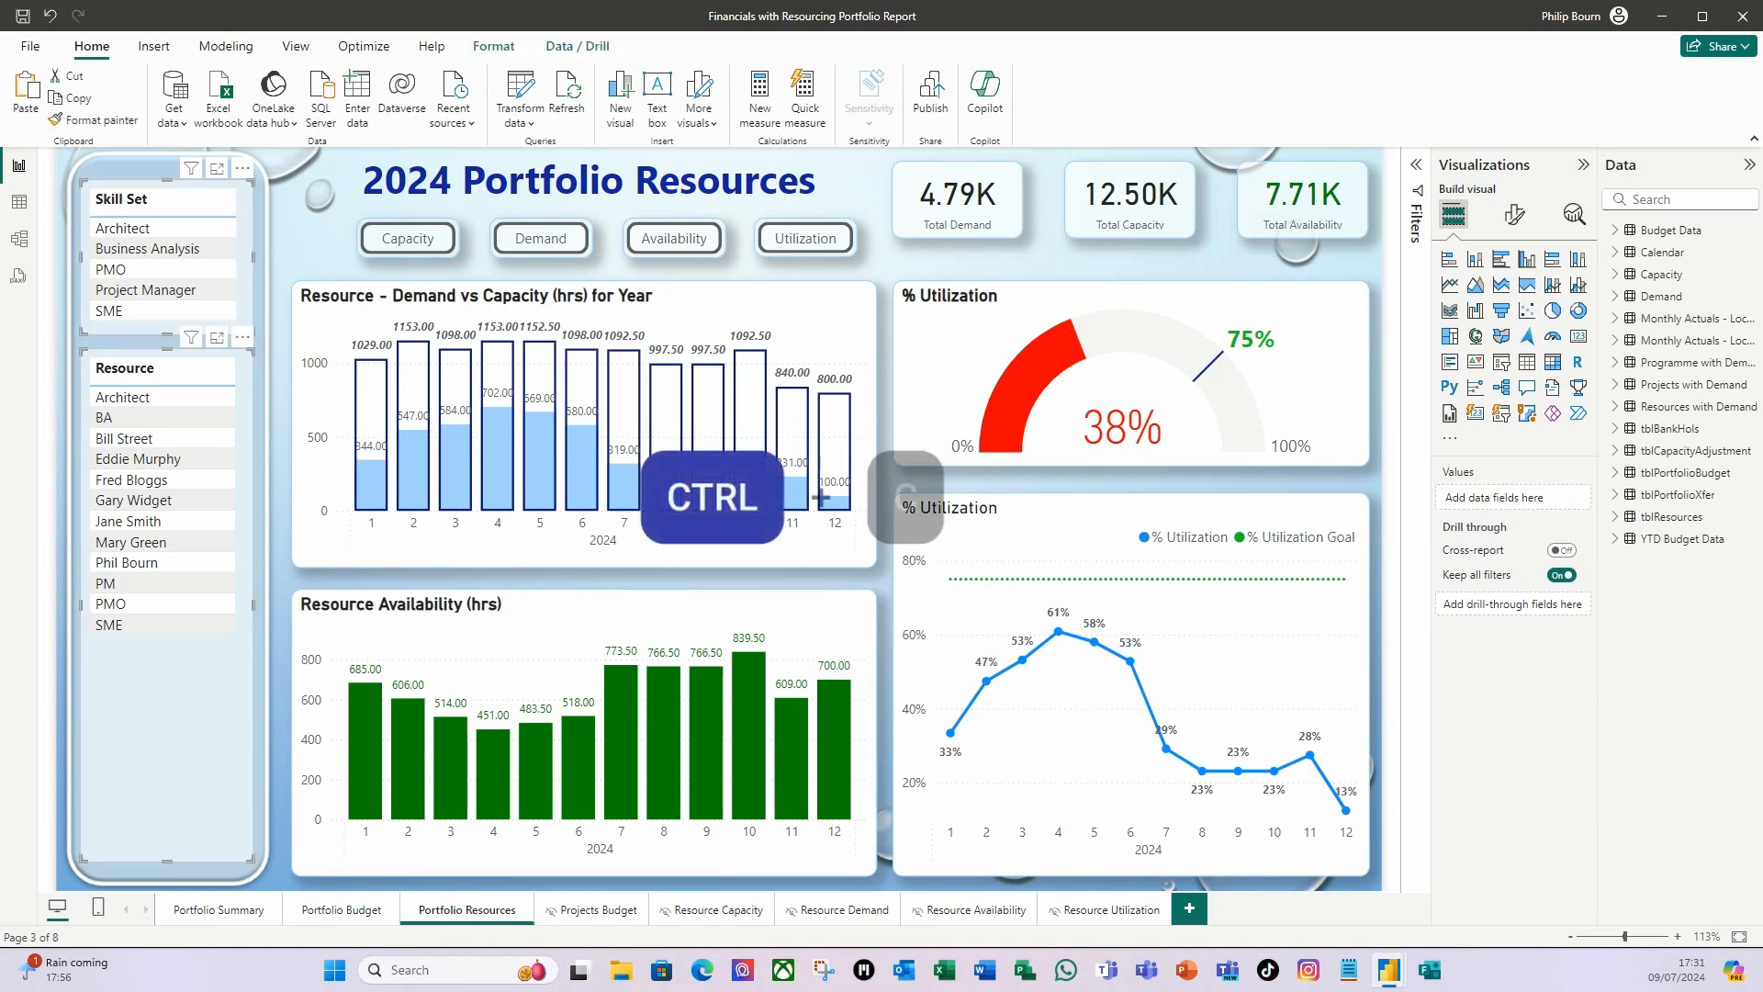
{"action": "left_click", "coordinate": [706, 912]}
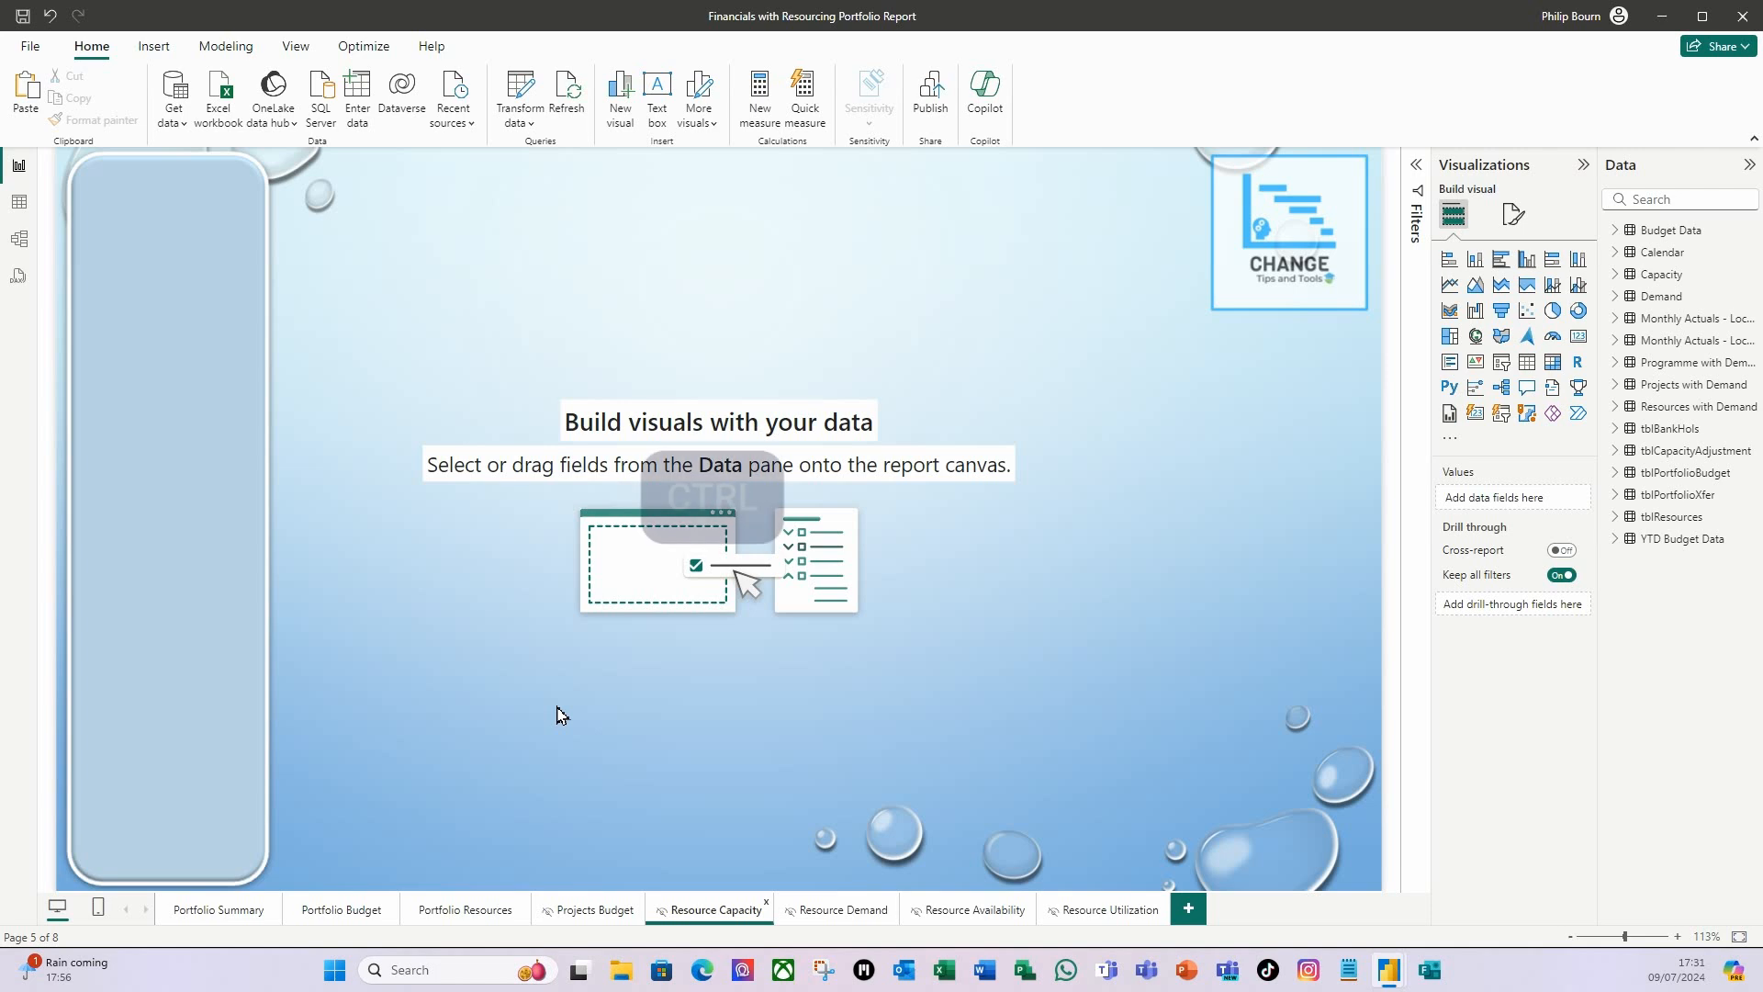
{"action": "key", "text": "ctrl+v"}
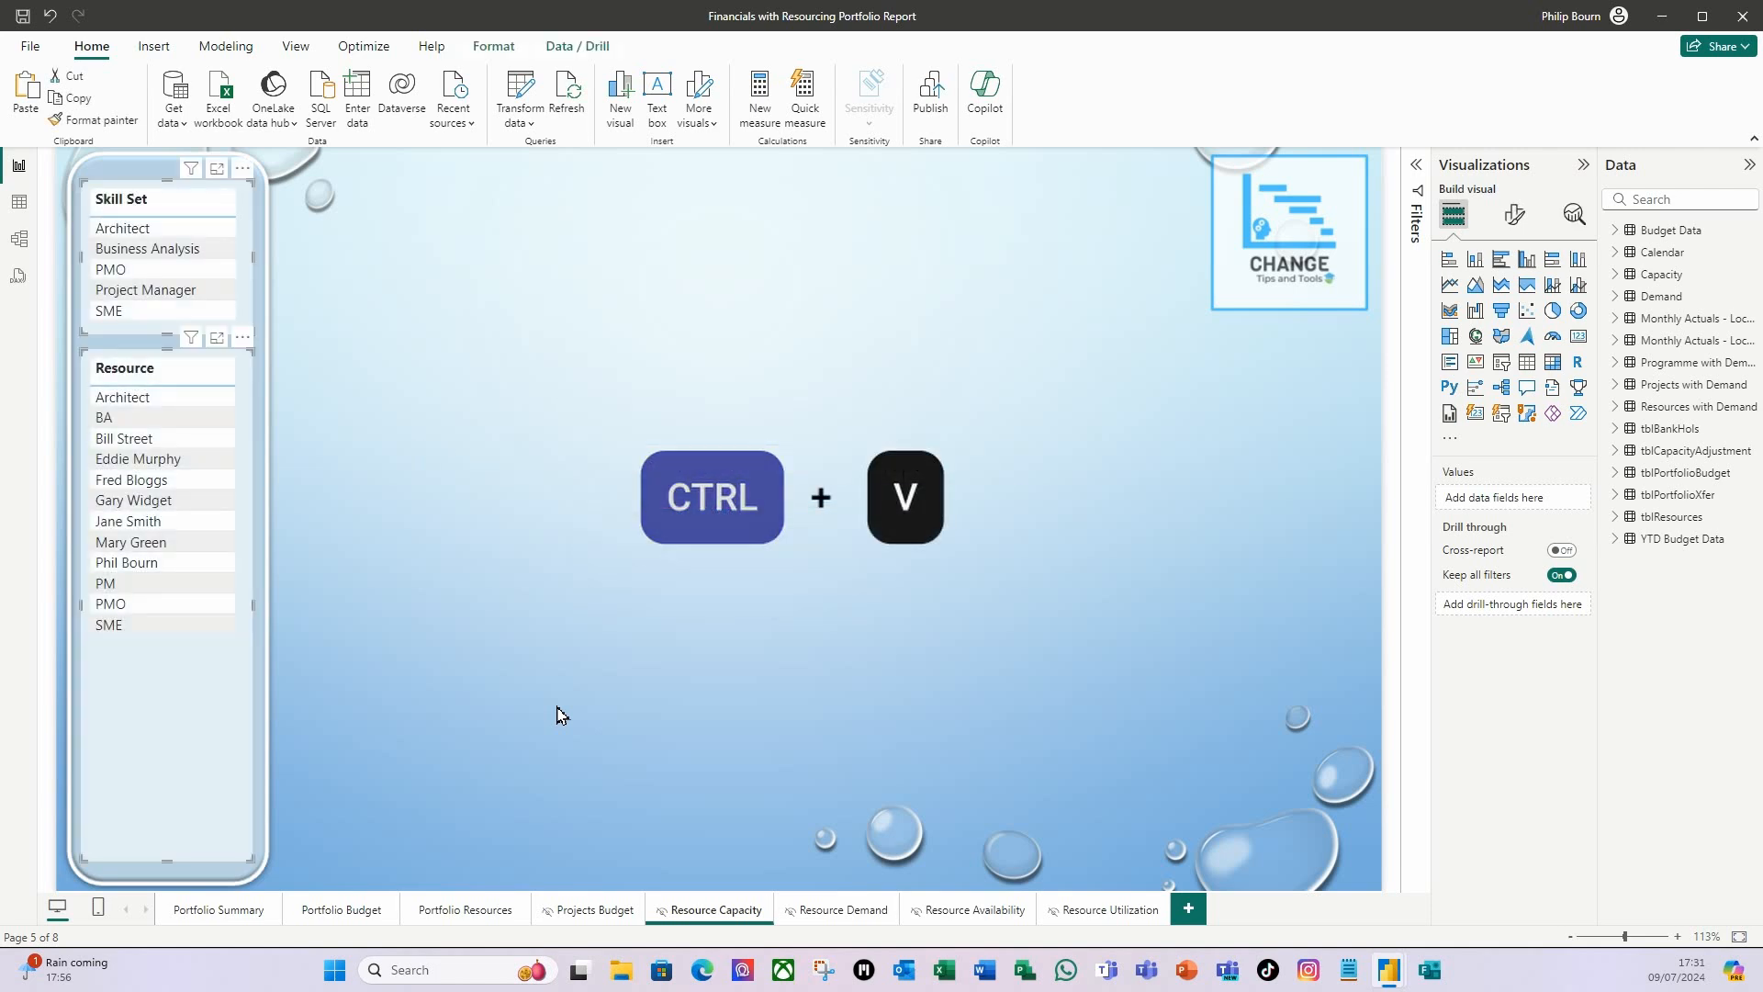
{"action": "left_click", "coordinate": [473, 444]}
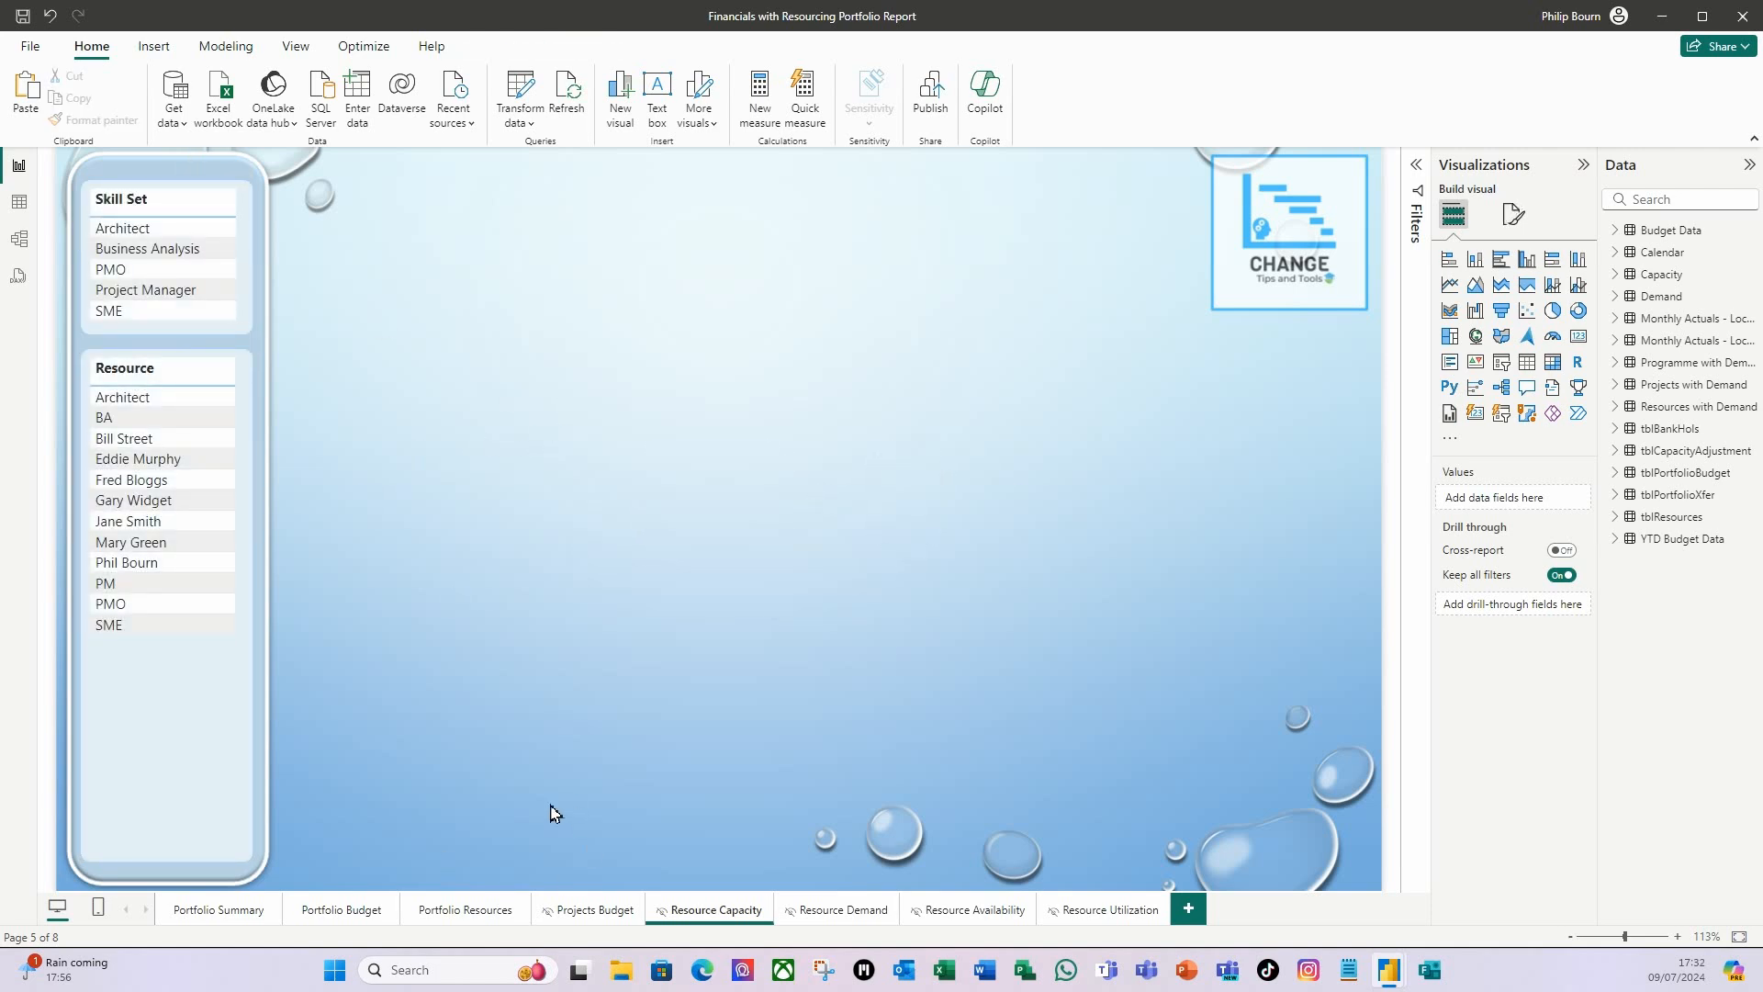
Copy the title, the four navigation buttons and the Total Demand card from Portfolio Resources onto the Resource Capacity page.
{"action": "left_click", "coordinate": [466, 911]}
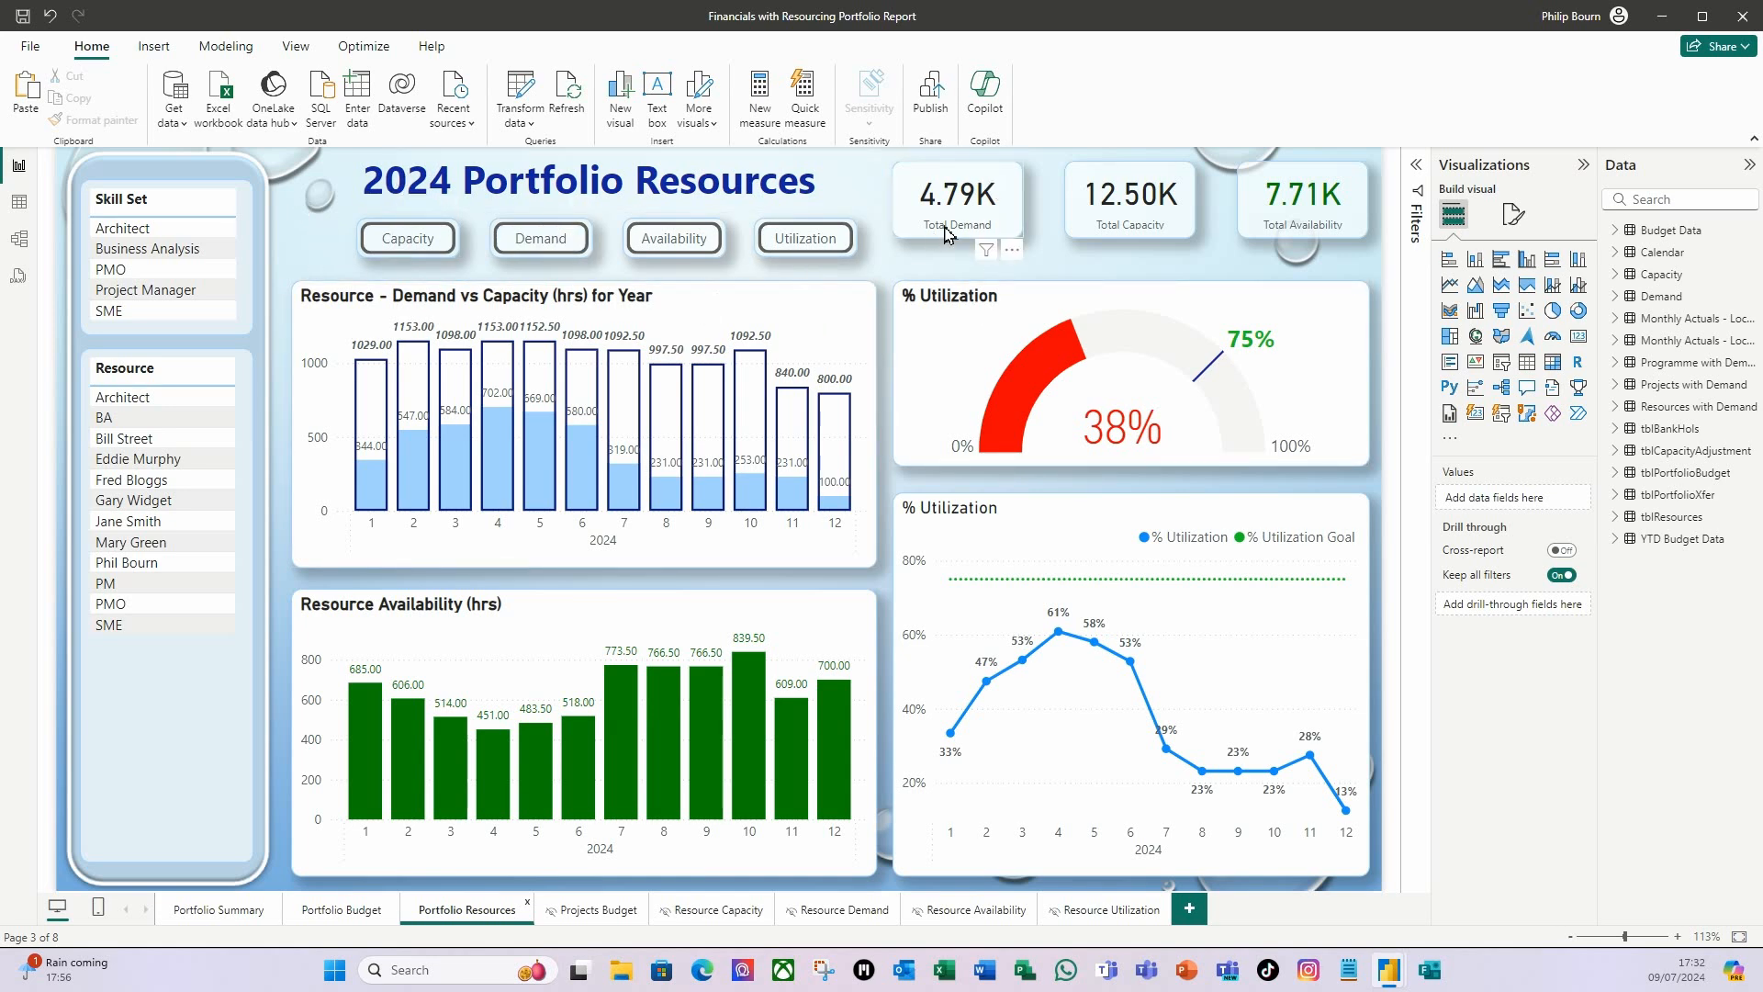
{"action": "left_click_drag", "start_coordinate": [292, 273], "coordinate": [1054, 122]}
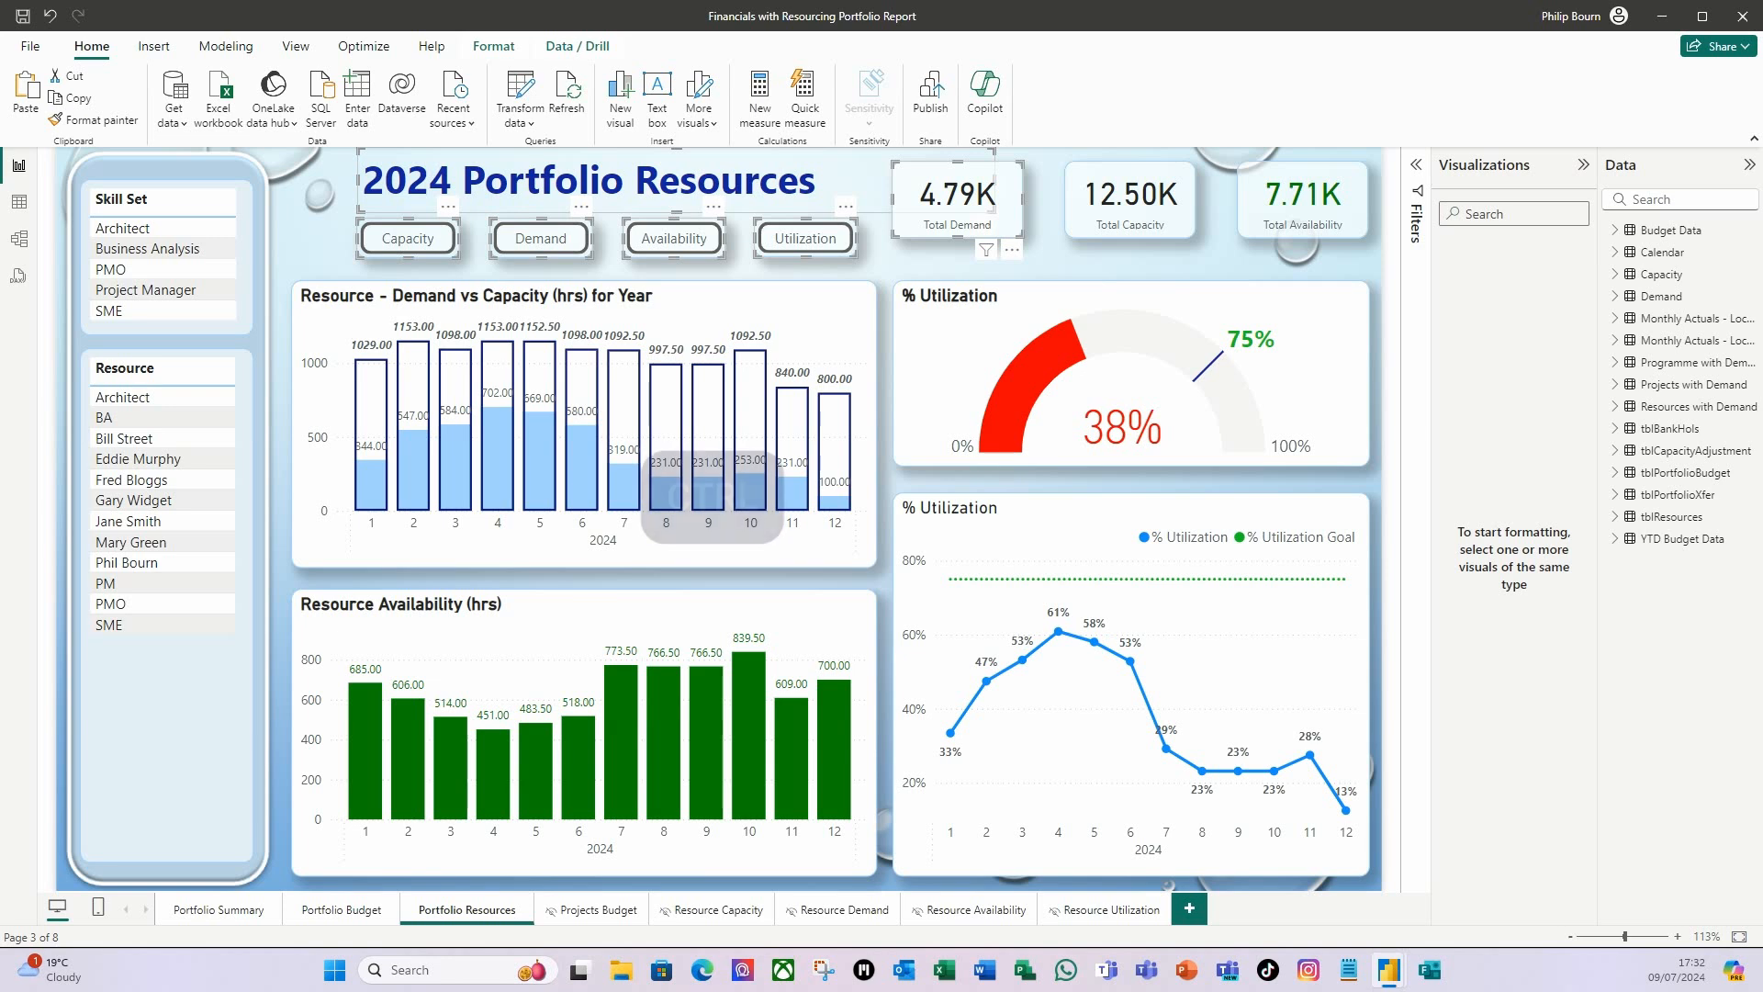
{"action": "key", "text": "ctrl+c"}
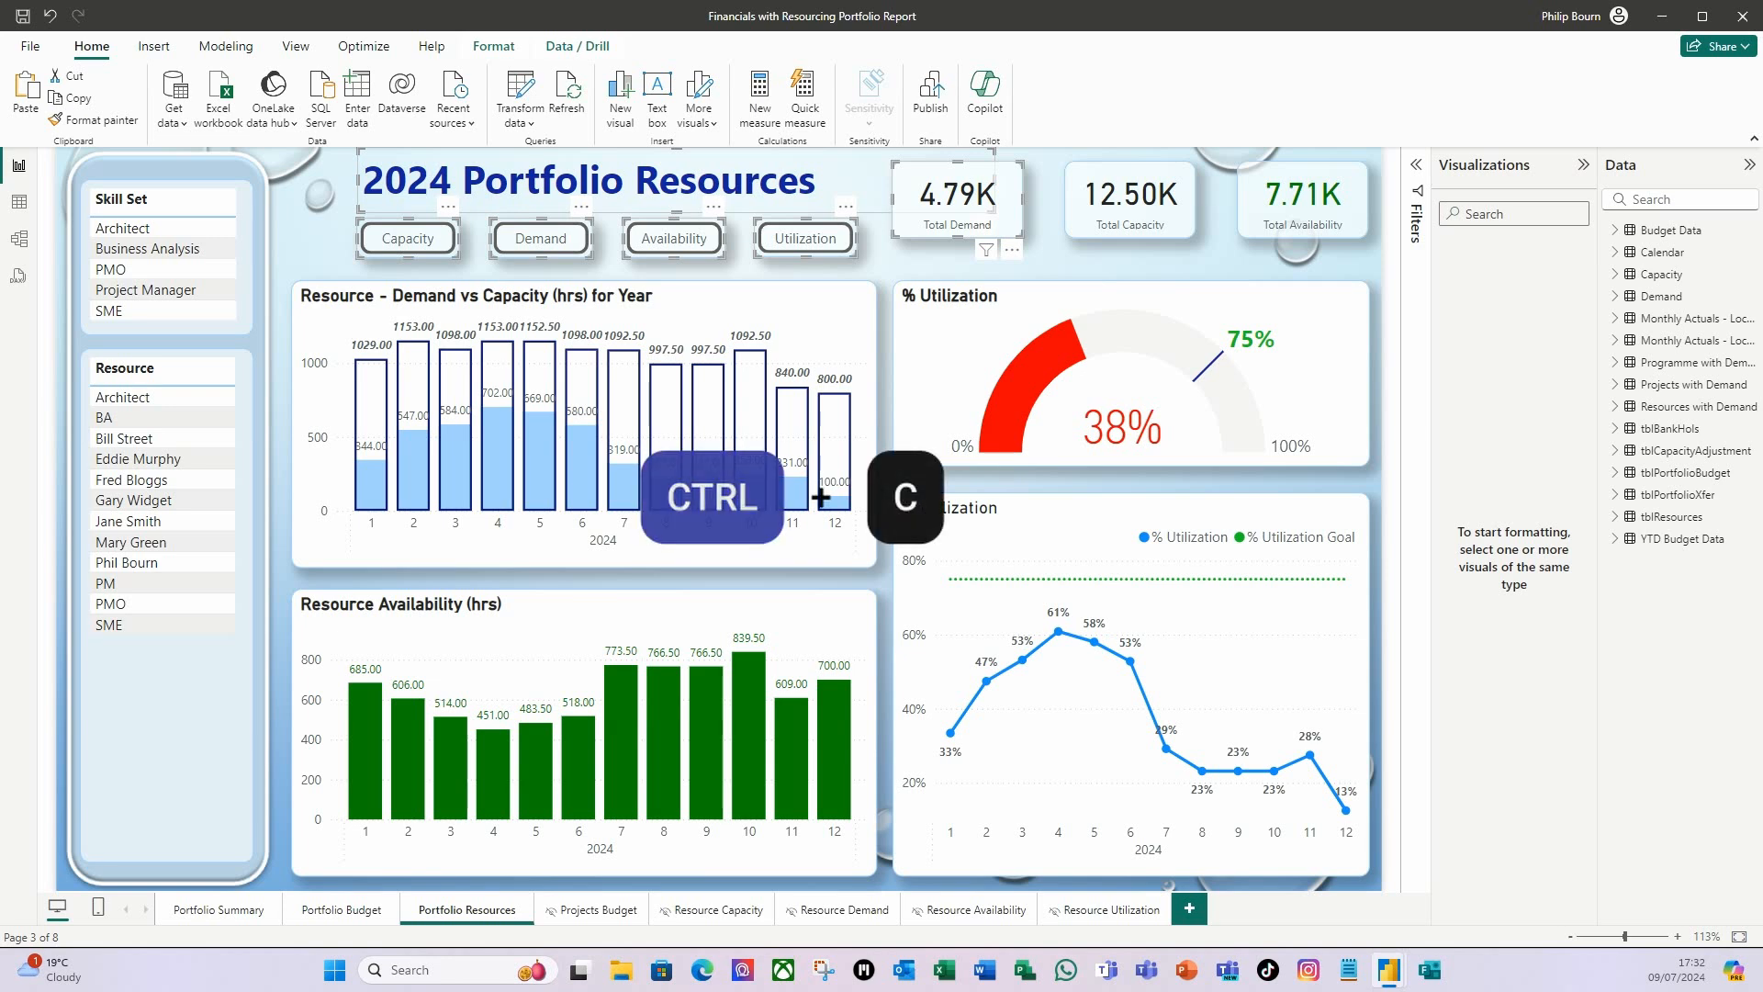
{"action": "left_click", "coordinate": [693, 911]}
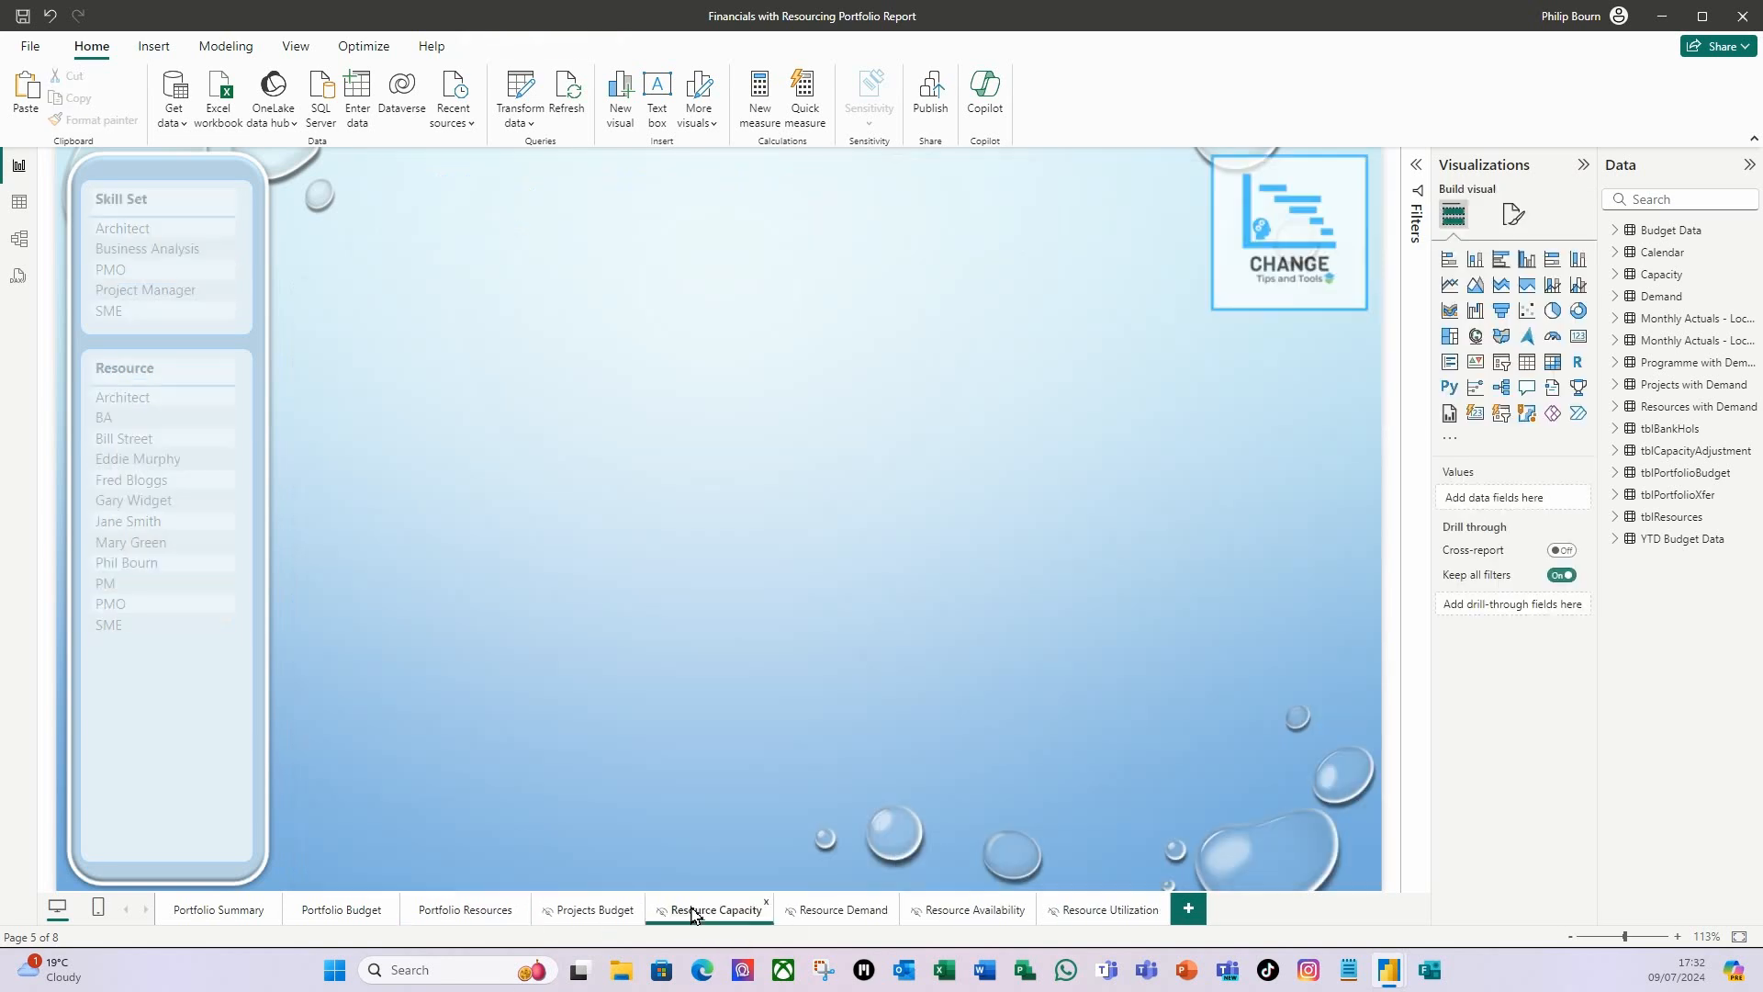
{"action": "key", "text": "ctrl+v"}
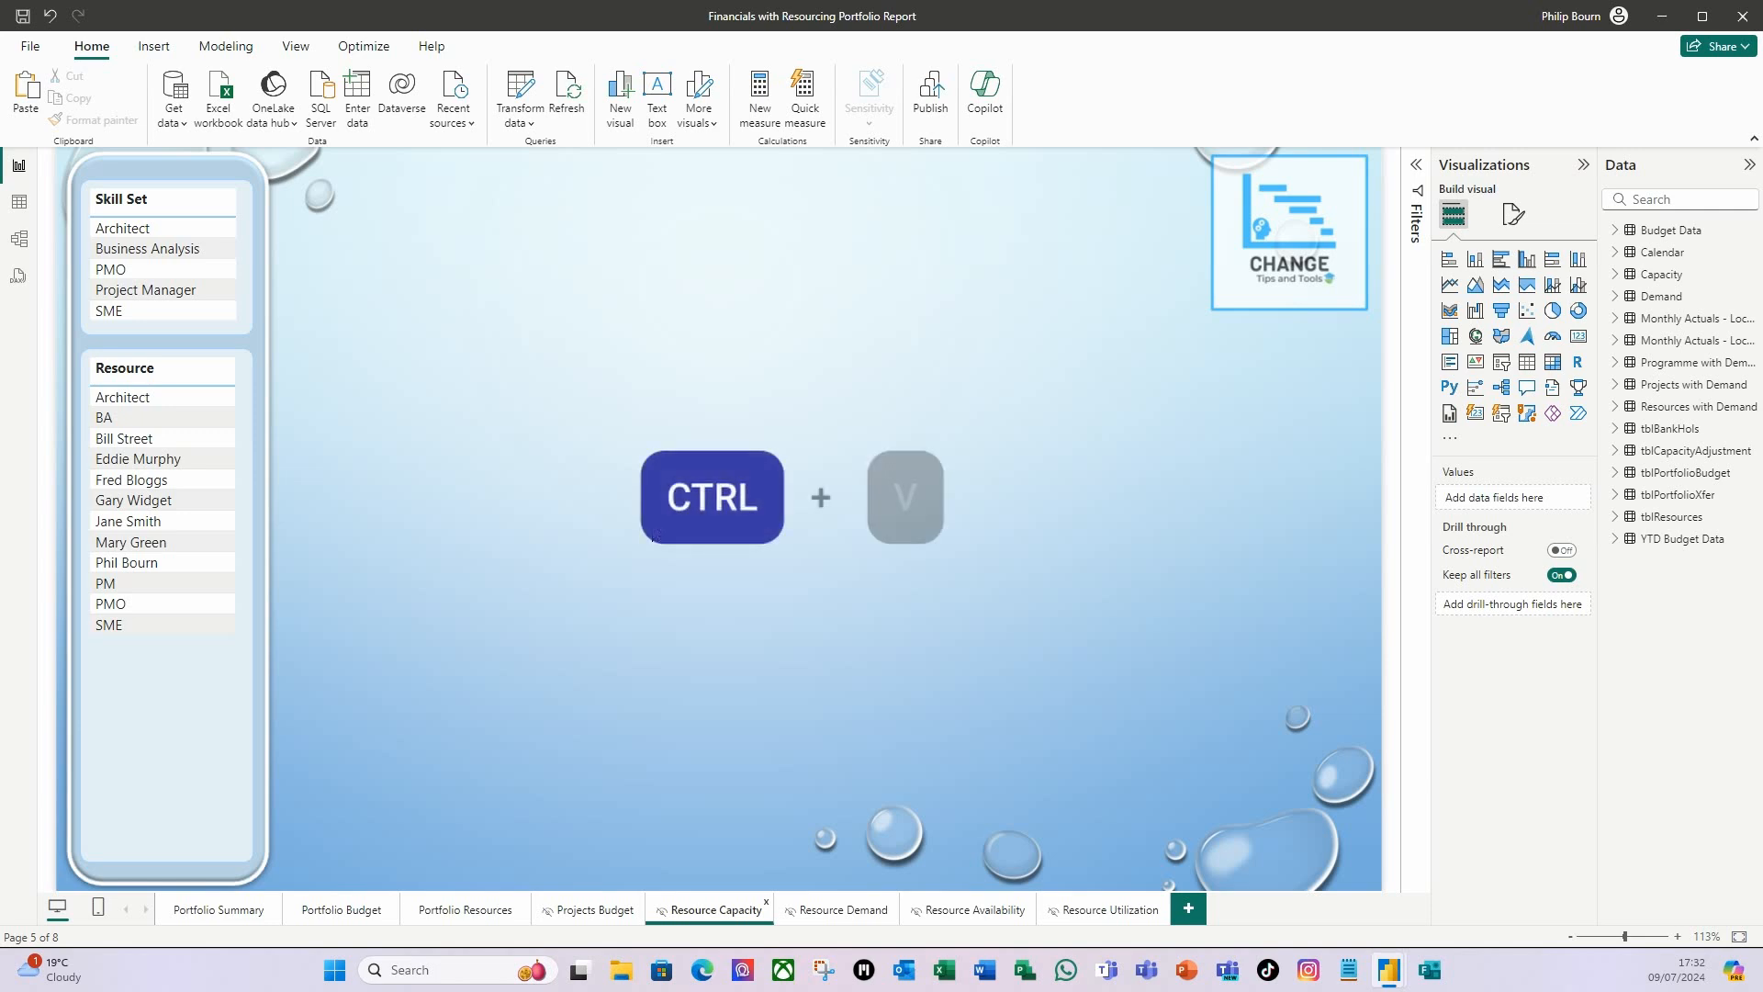
{"action": "left_click", "coordinate": [542, 417]}
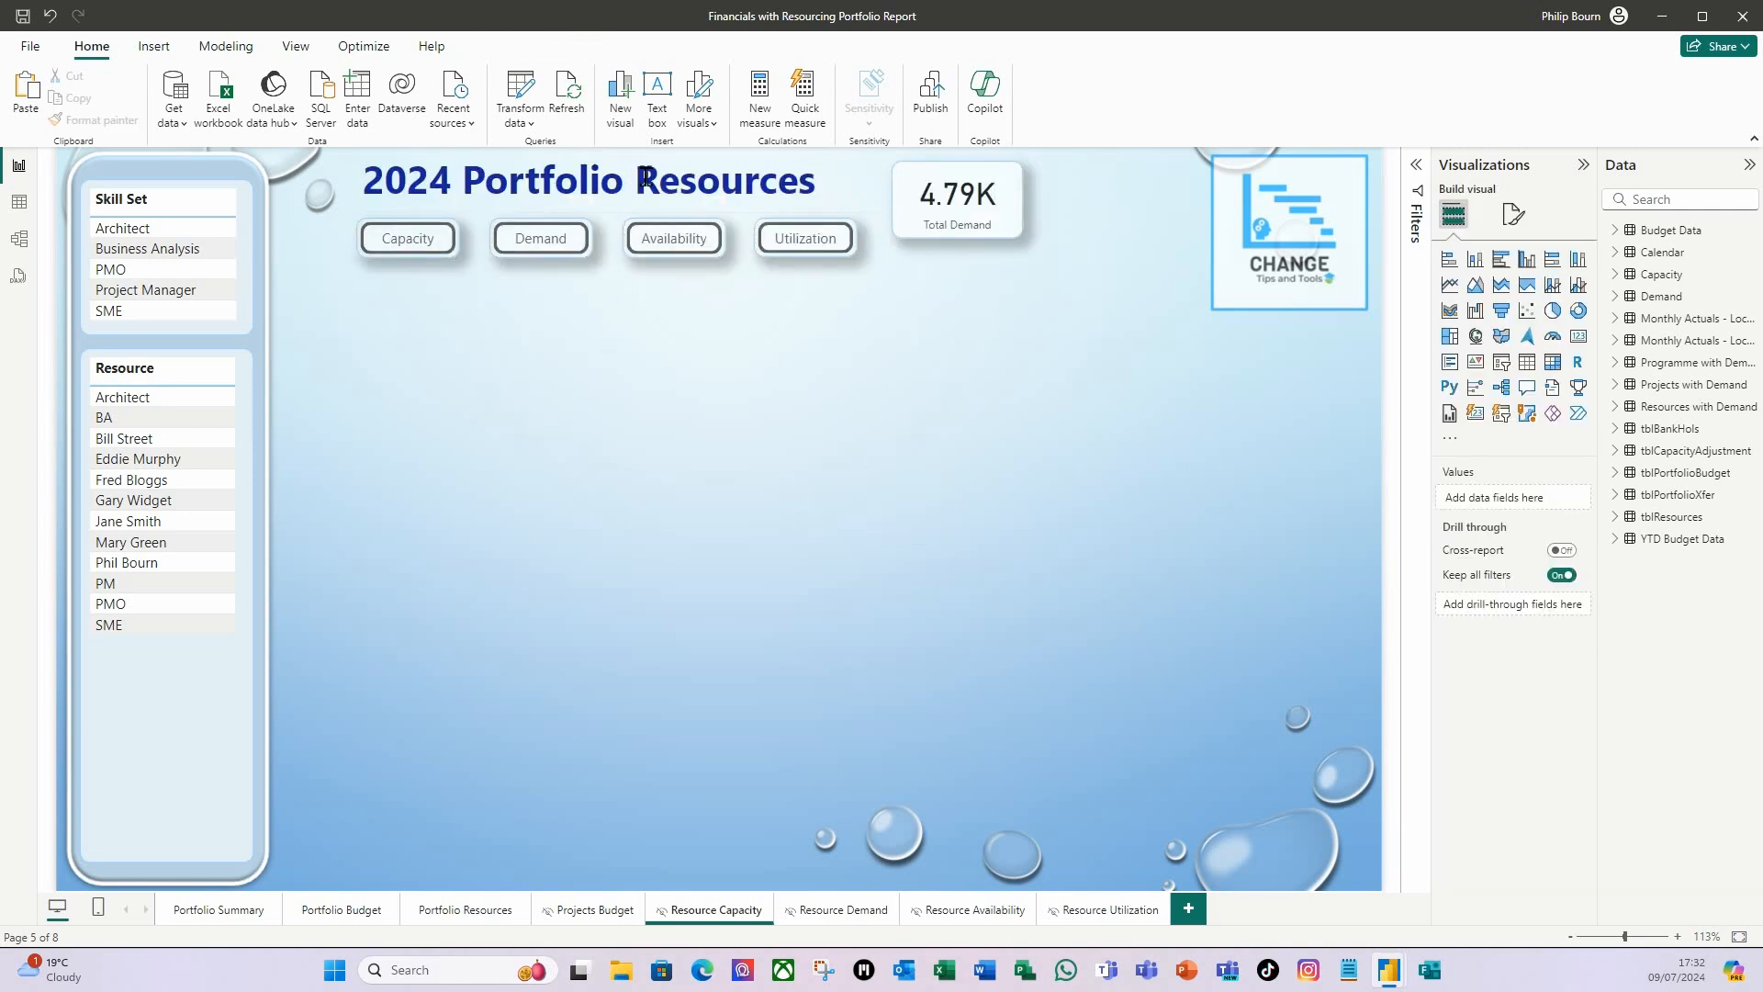
Change the page title text to "2024 Resources Capacity".
{"action": "left_click_drag", "start_coordinate": [640, 179], "coordinate": [461, 179]}
{"action": "key", "text": "Delete"}
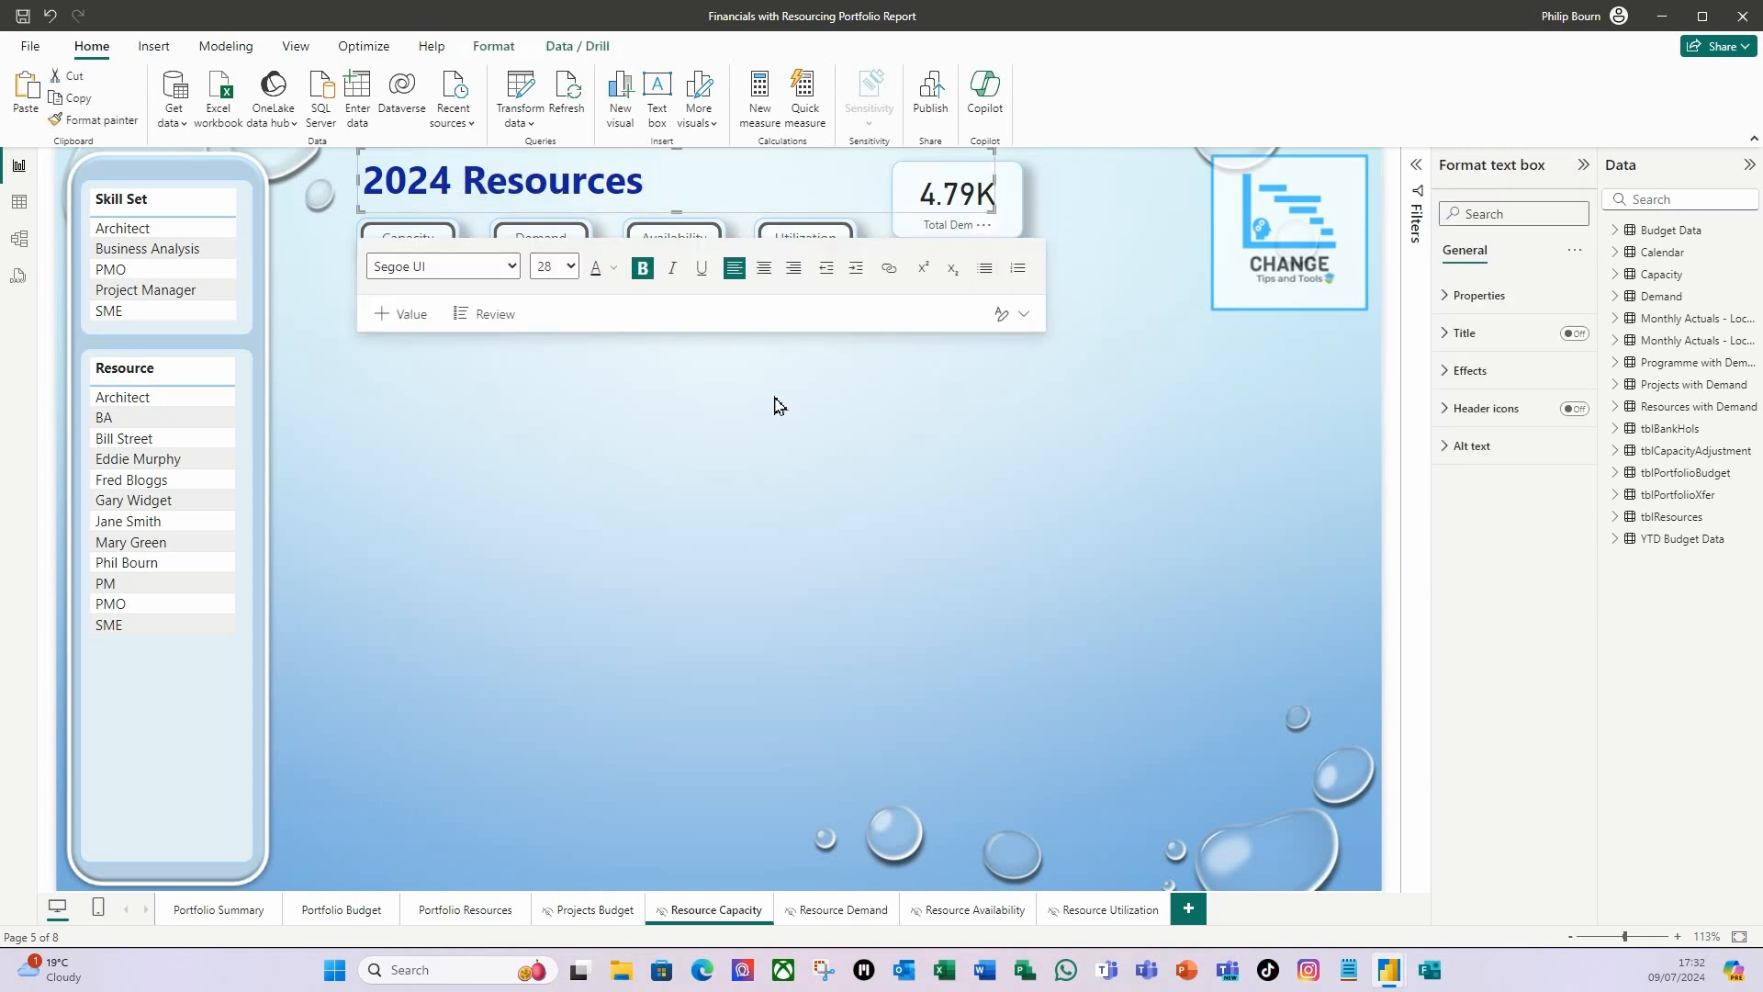
{"action": "type", "text": "Capacity"}
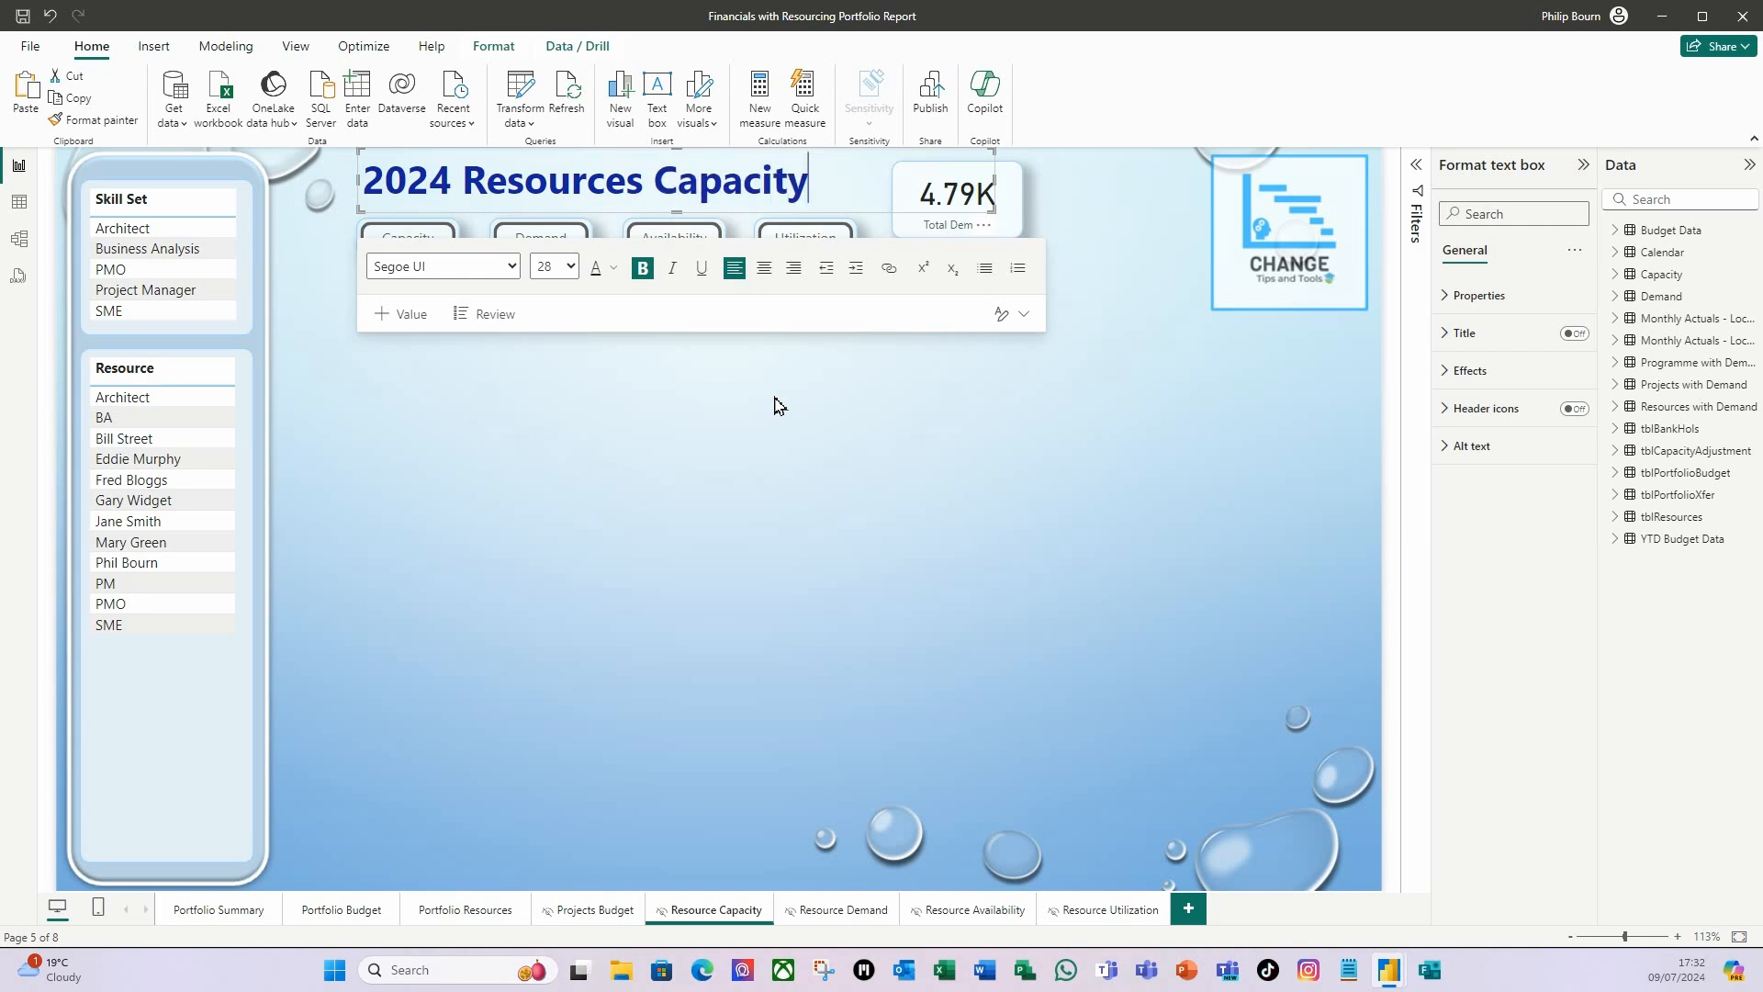
{"action": "left_click", "coordinate": [610, 505]}
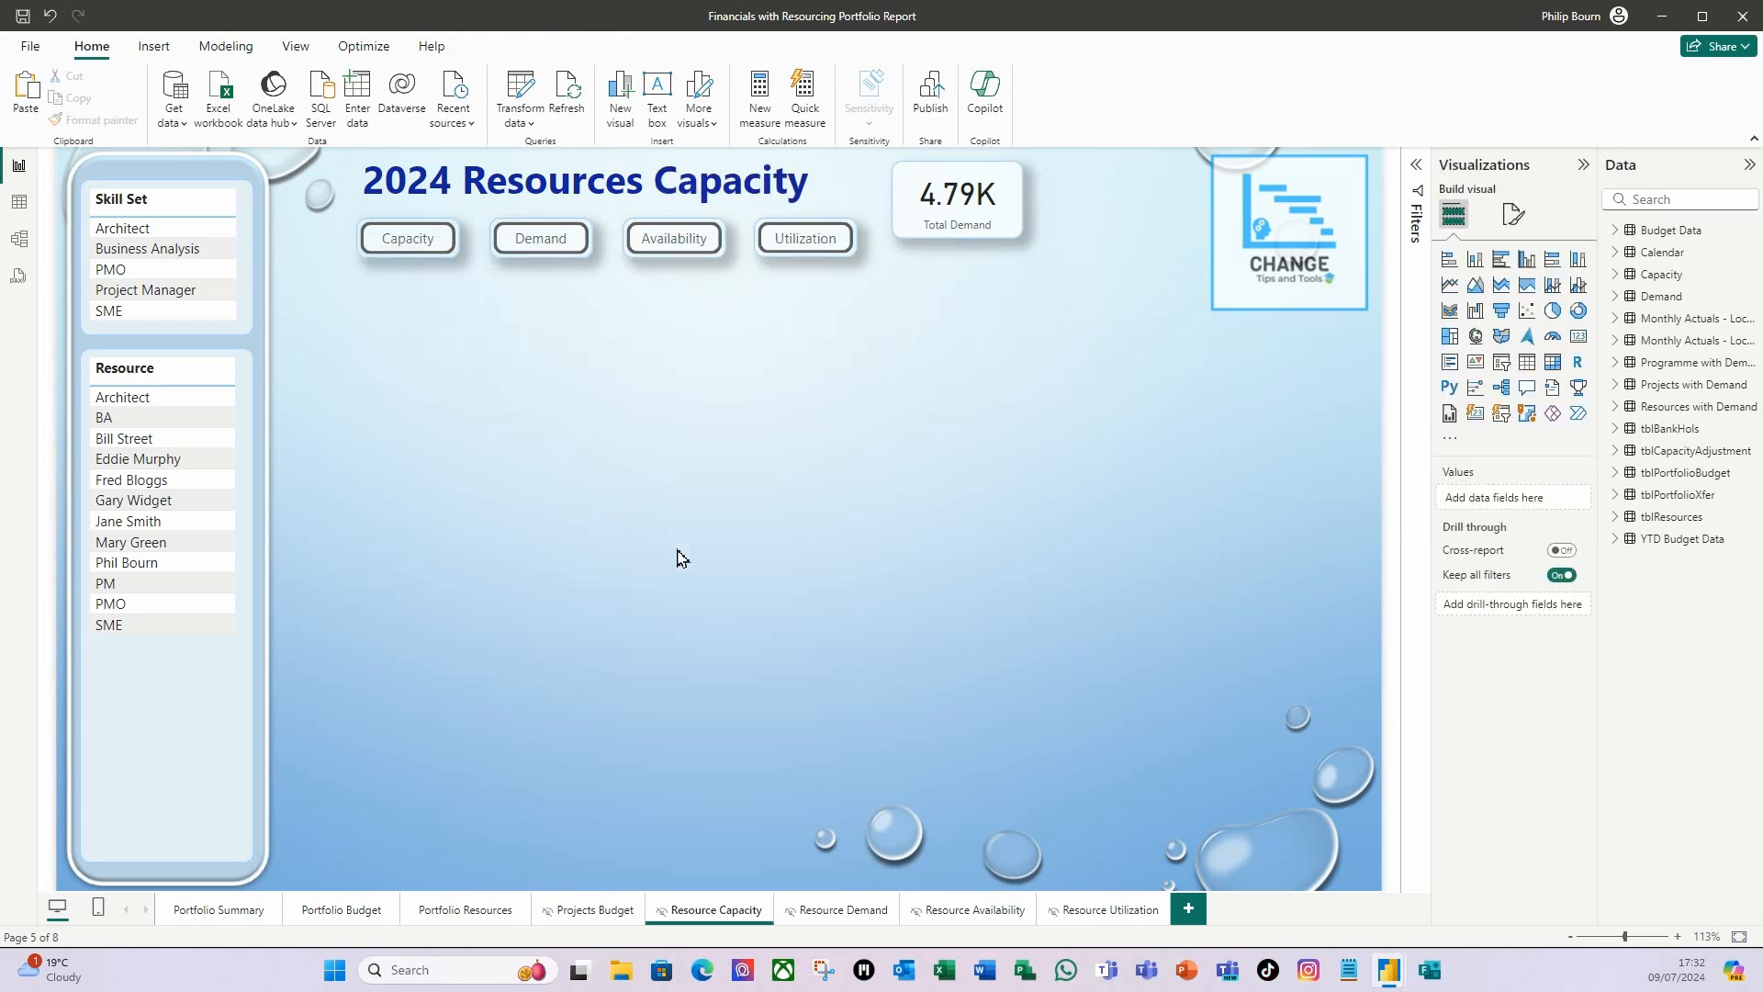
Set the height of the Total Demand card to 70.
{"action": "left_click", "coordinate": [1010, 241]}
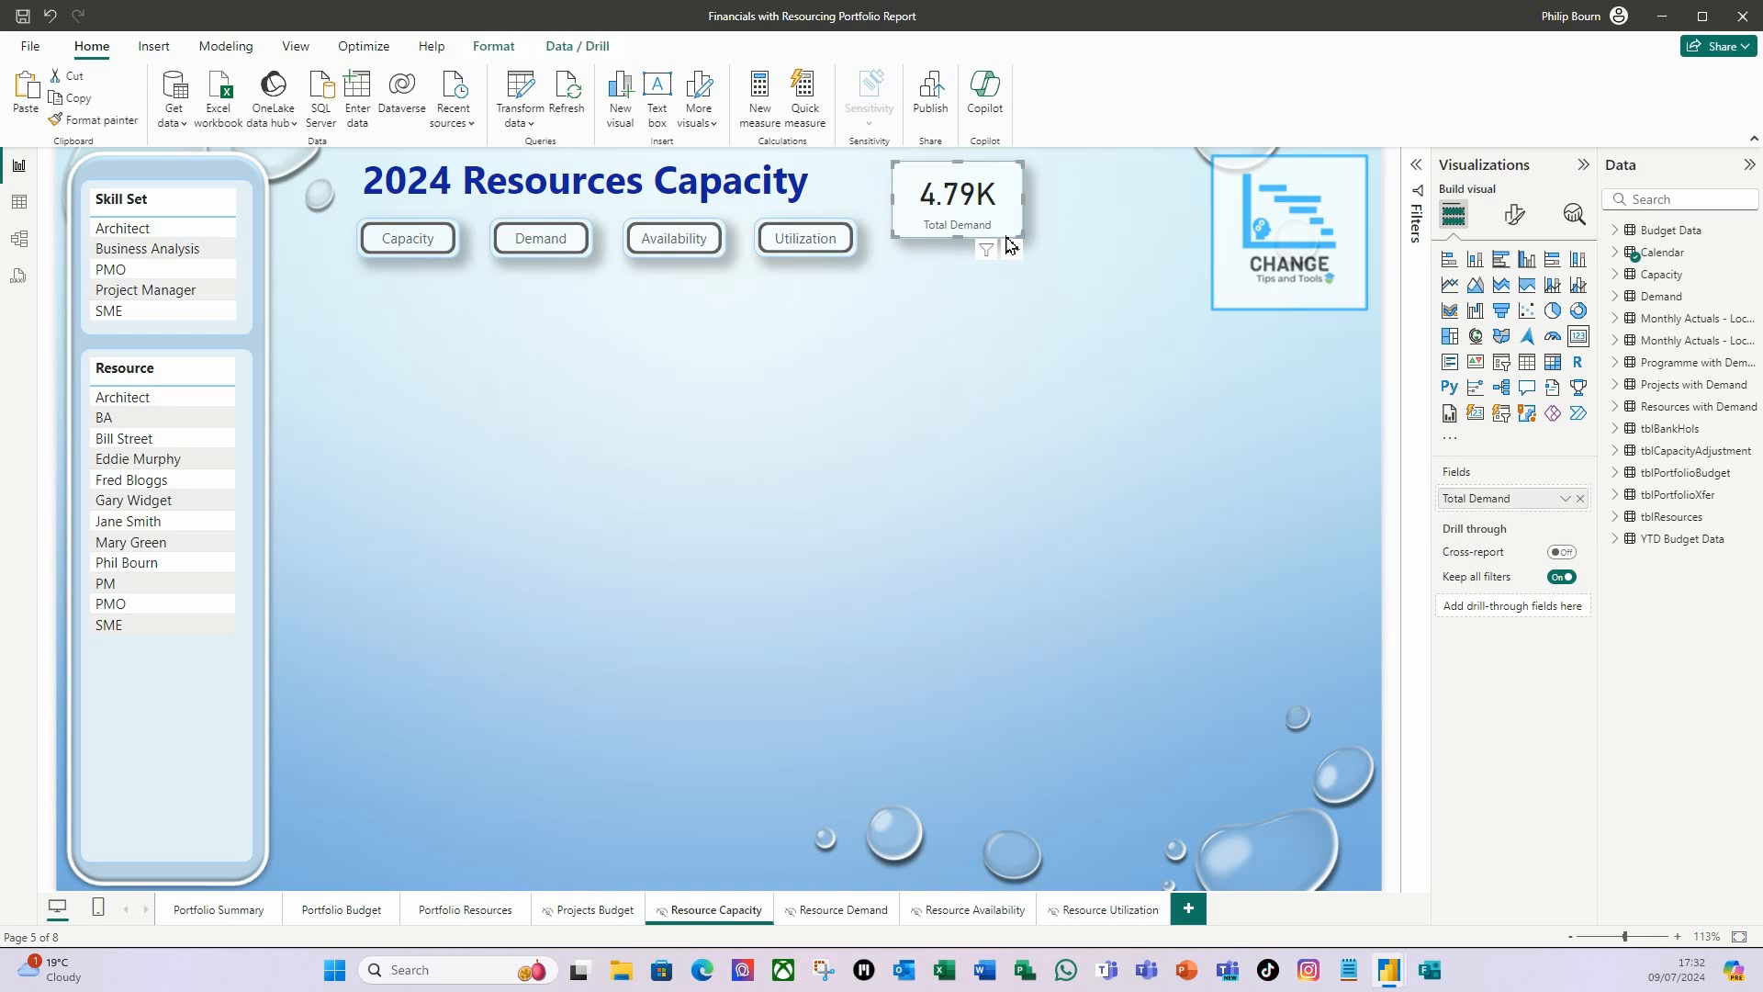
{"action": "left_click", "coordinate": [1528, 217]}
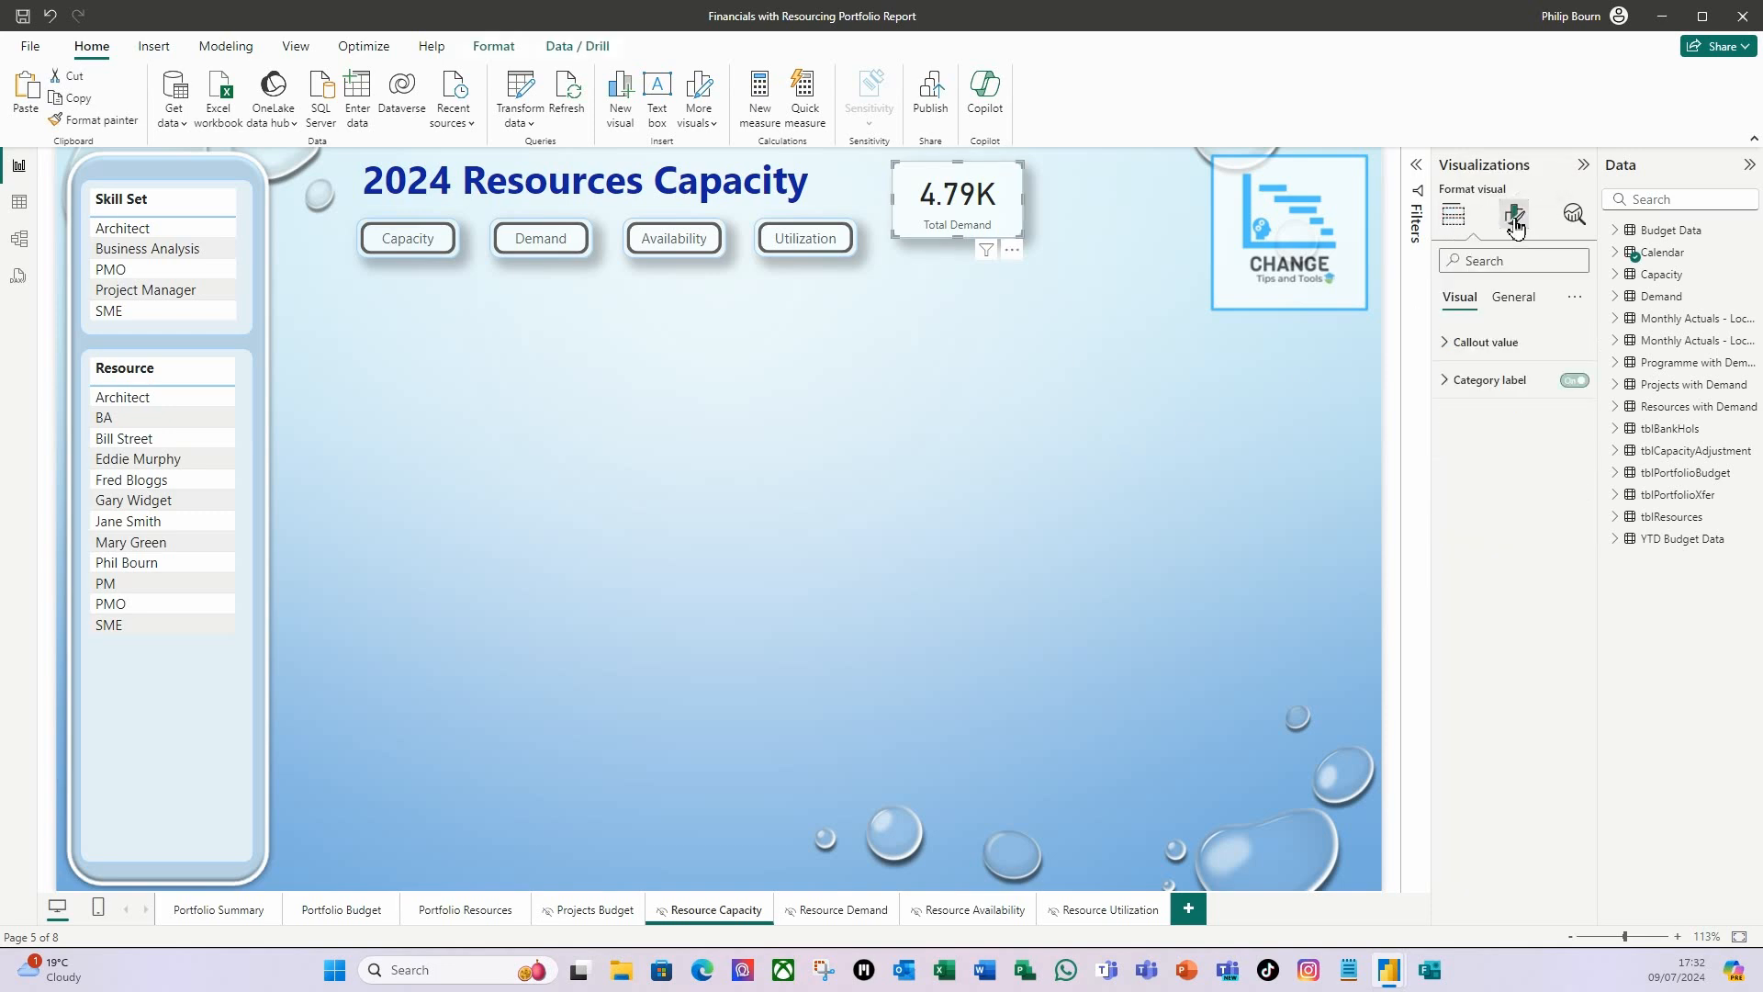
{"action": "left_click", "coordinate": [1512, 299]}
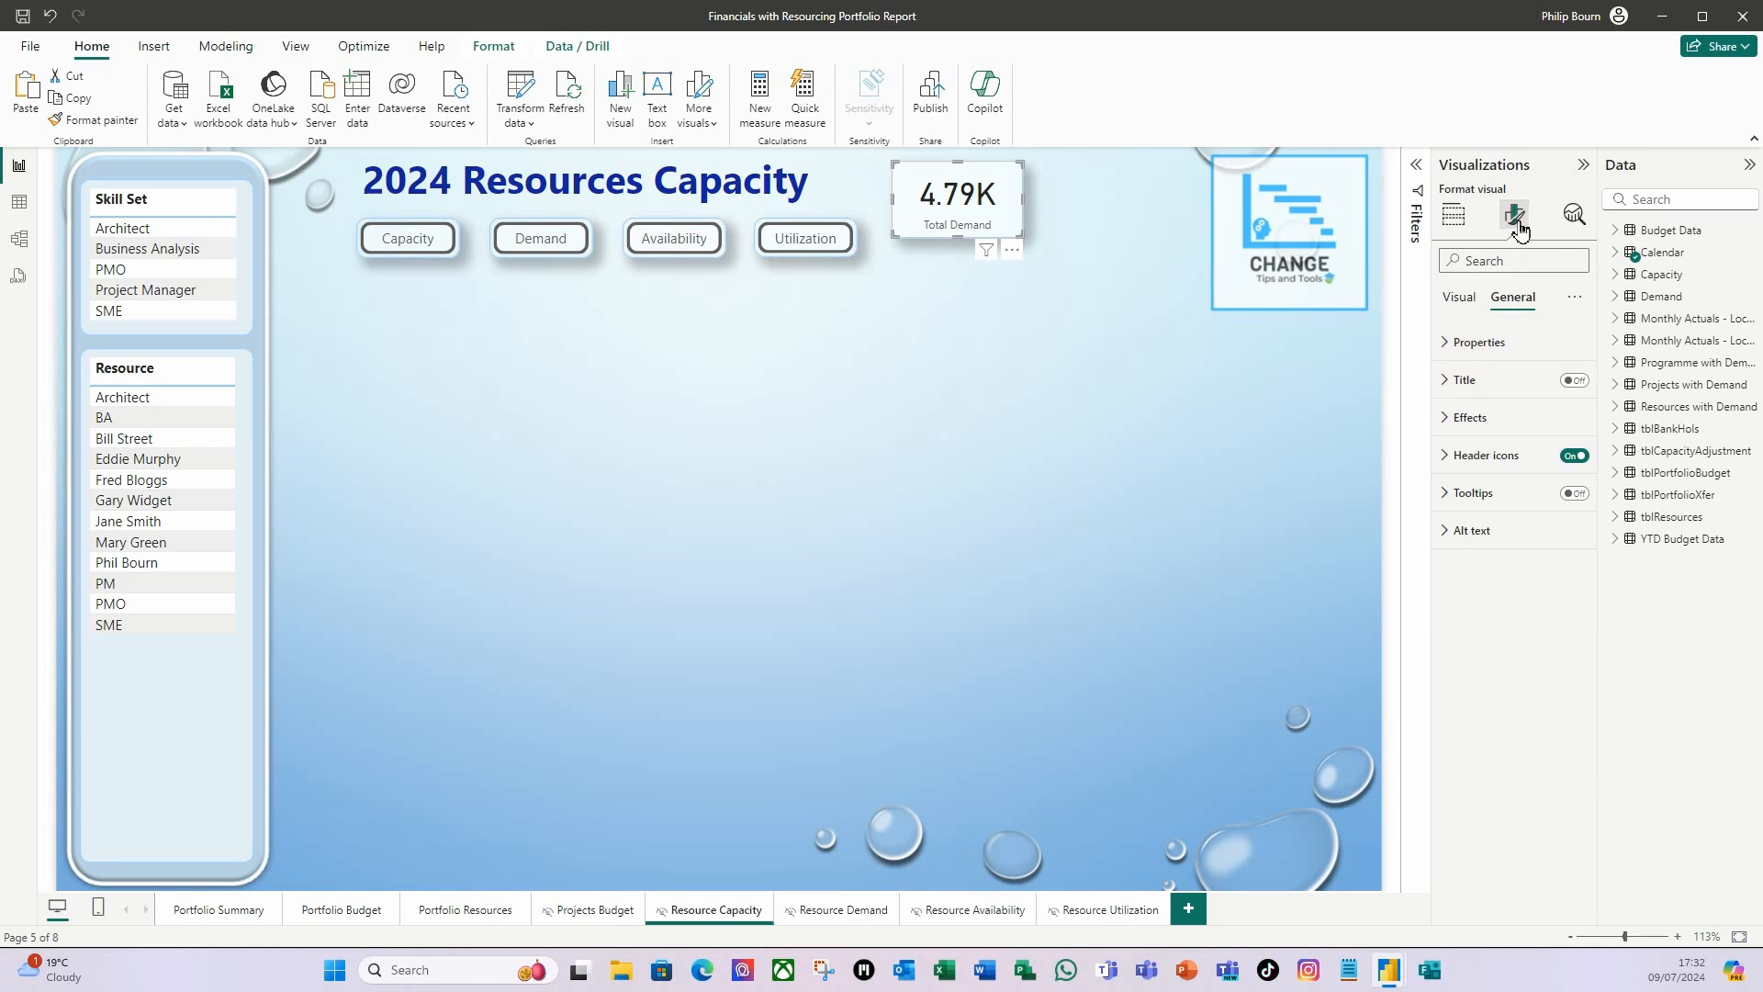
{"action": "left_click", "coordinate": [1453, 343]}
{"action": "double_click", "coordinate": [1480, 433]}
{"action": "type", "text": "70"}
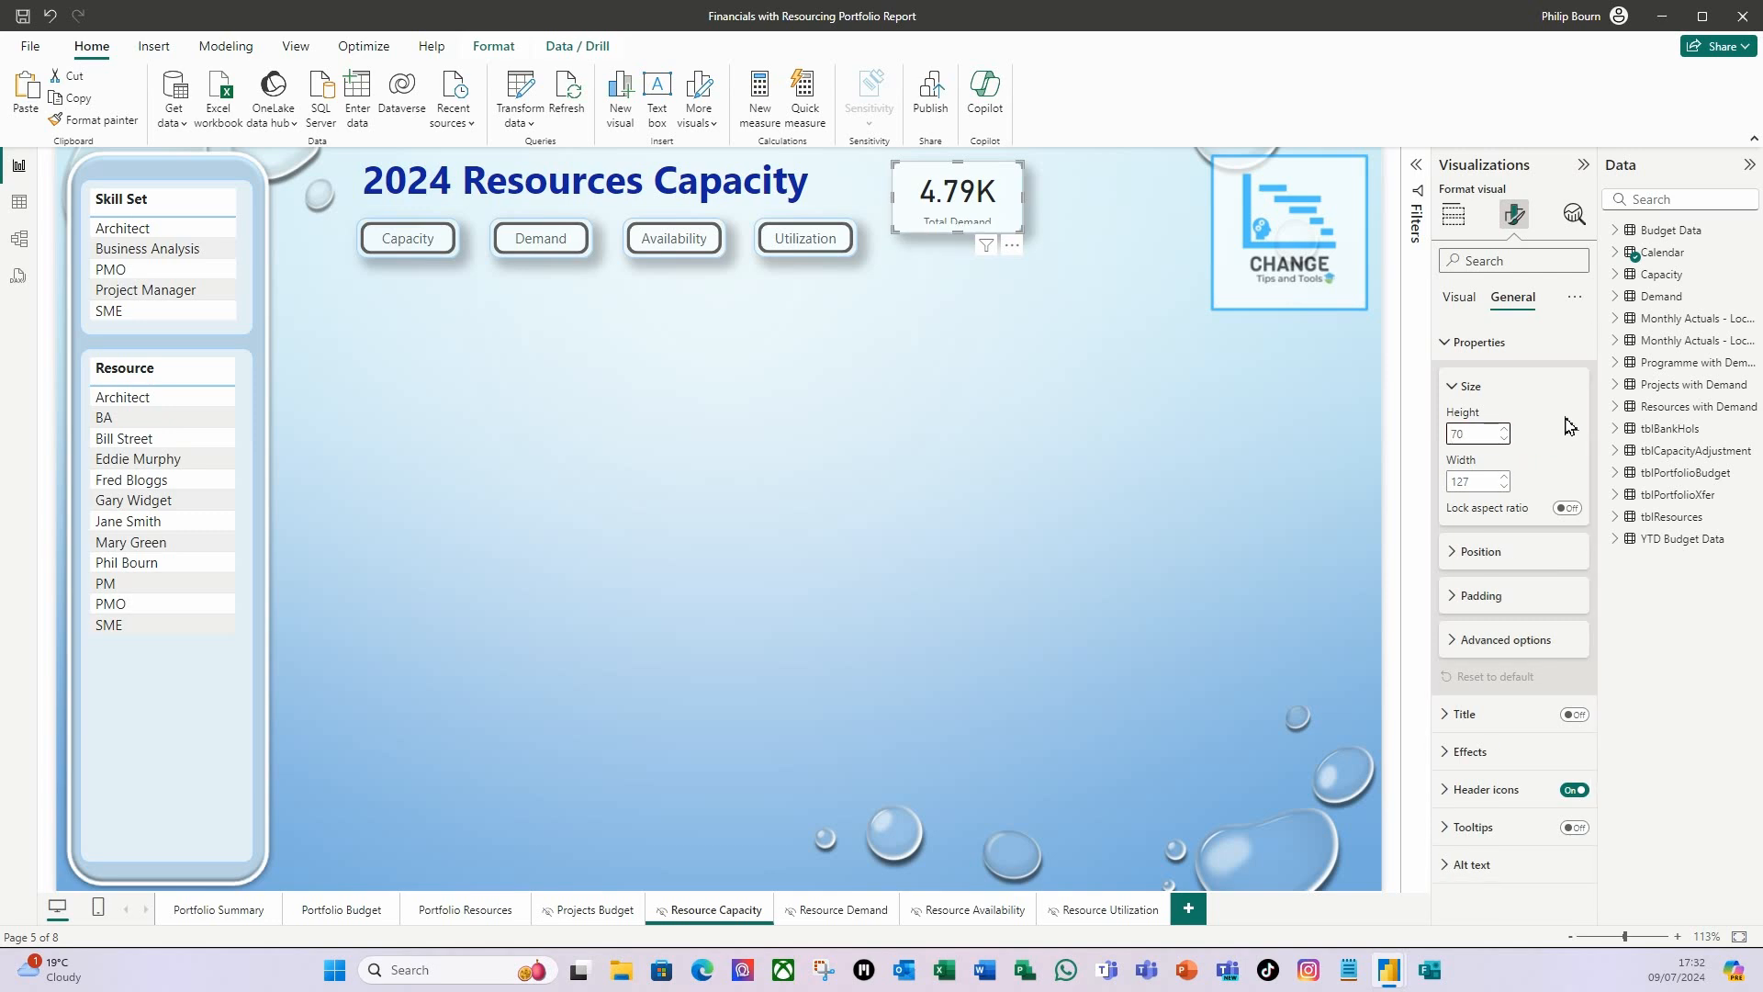
Reduce the Total Demand card's callout value font size to 20.
{"action": "left_click", "coordinate": [1460, 297]}
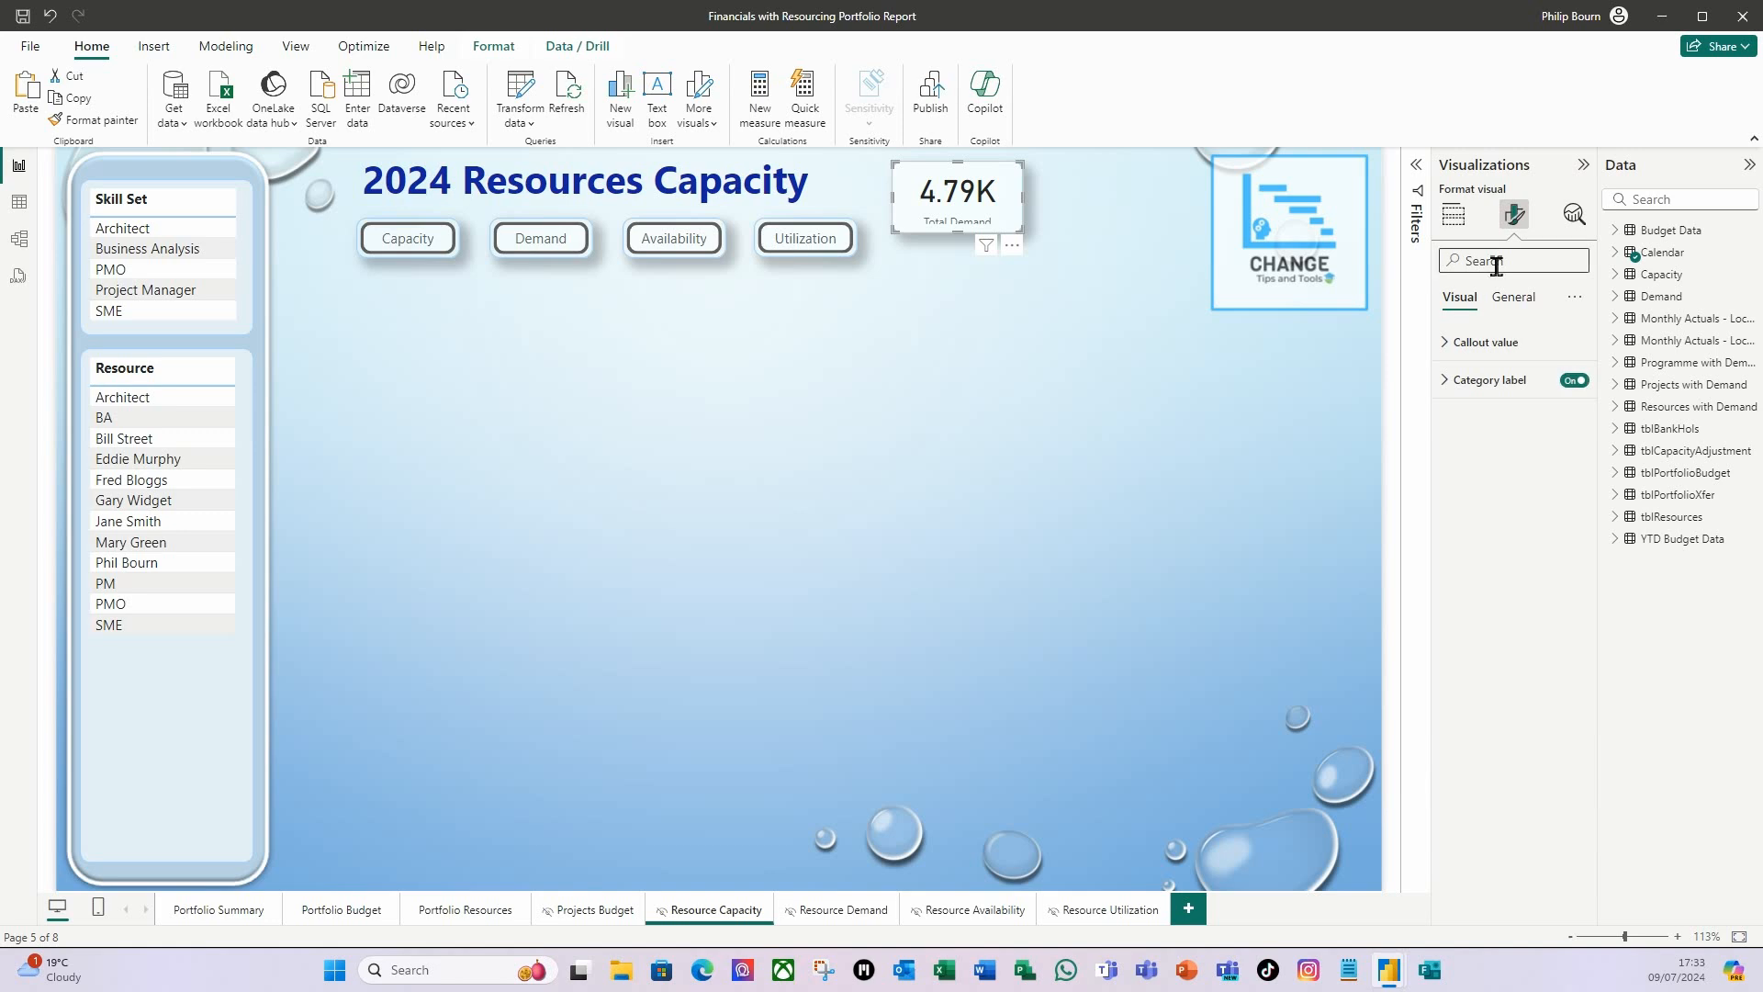
{"action": "left_click", "coordinate": [1444, 345]}
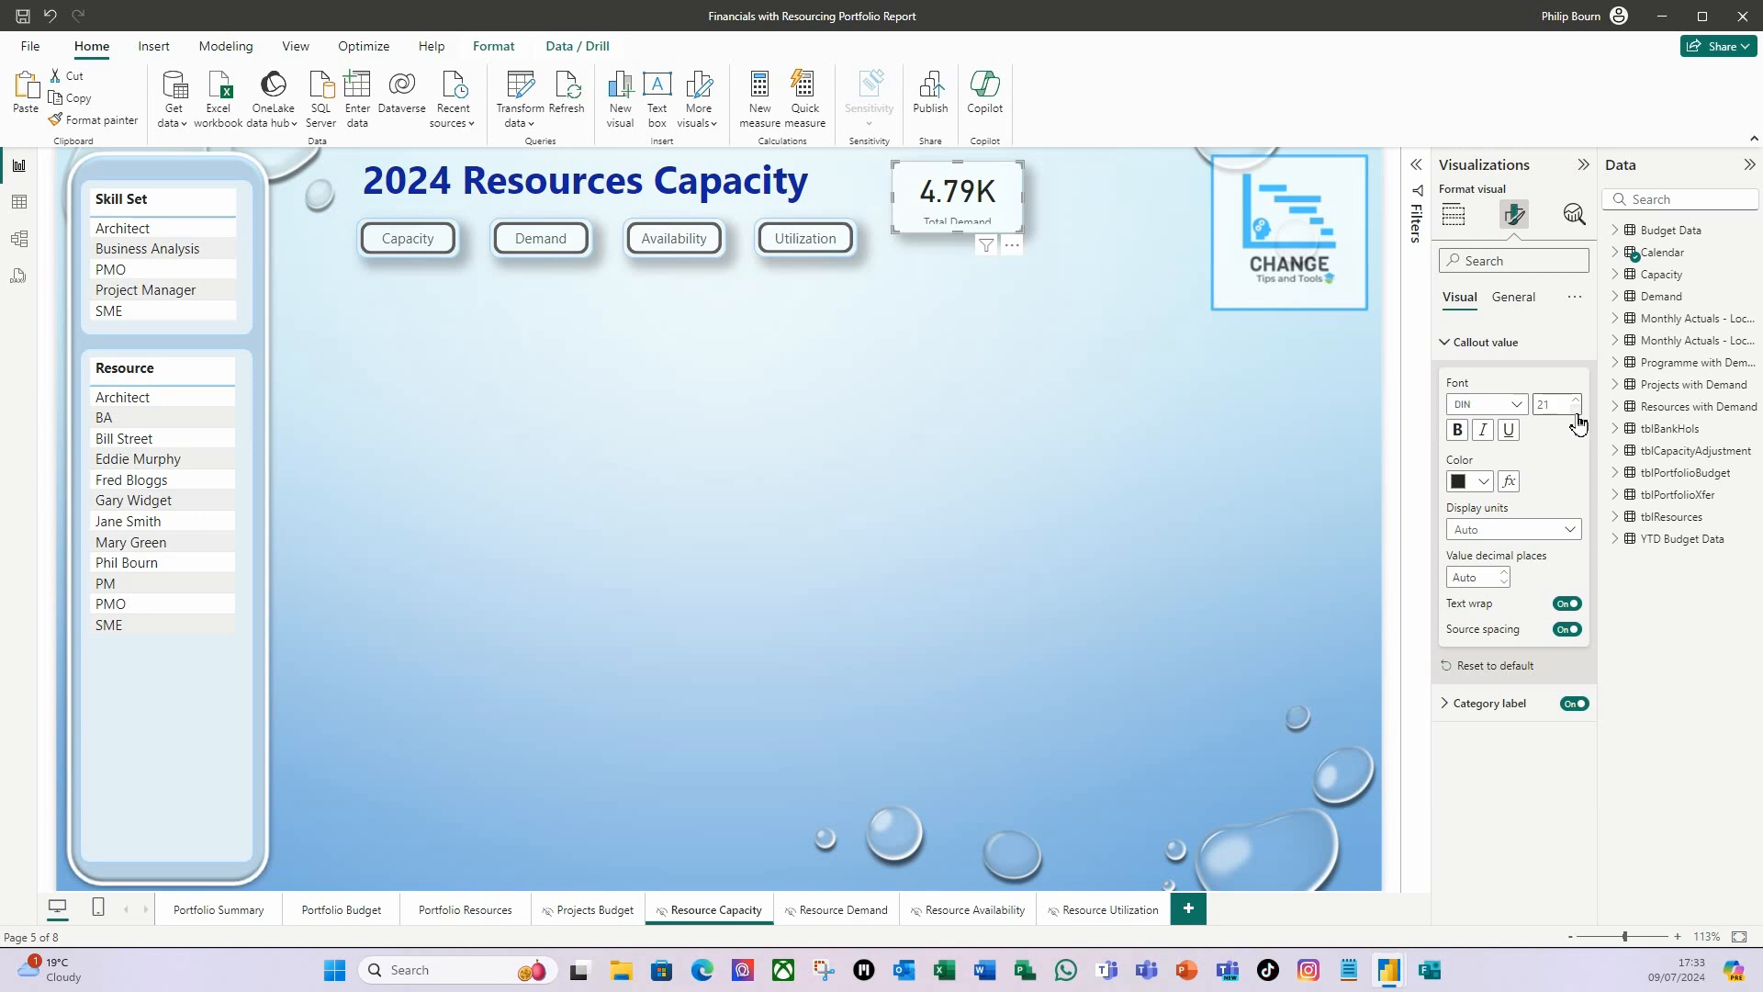
{"action": "left_click", "coordinate": [1576, 410]}
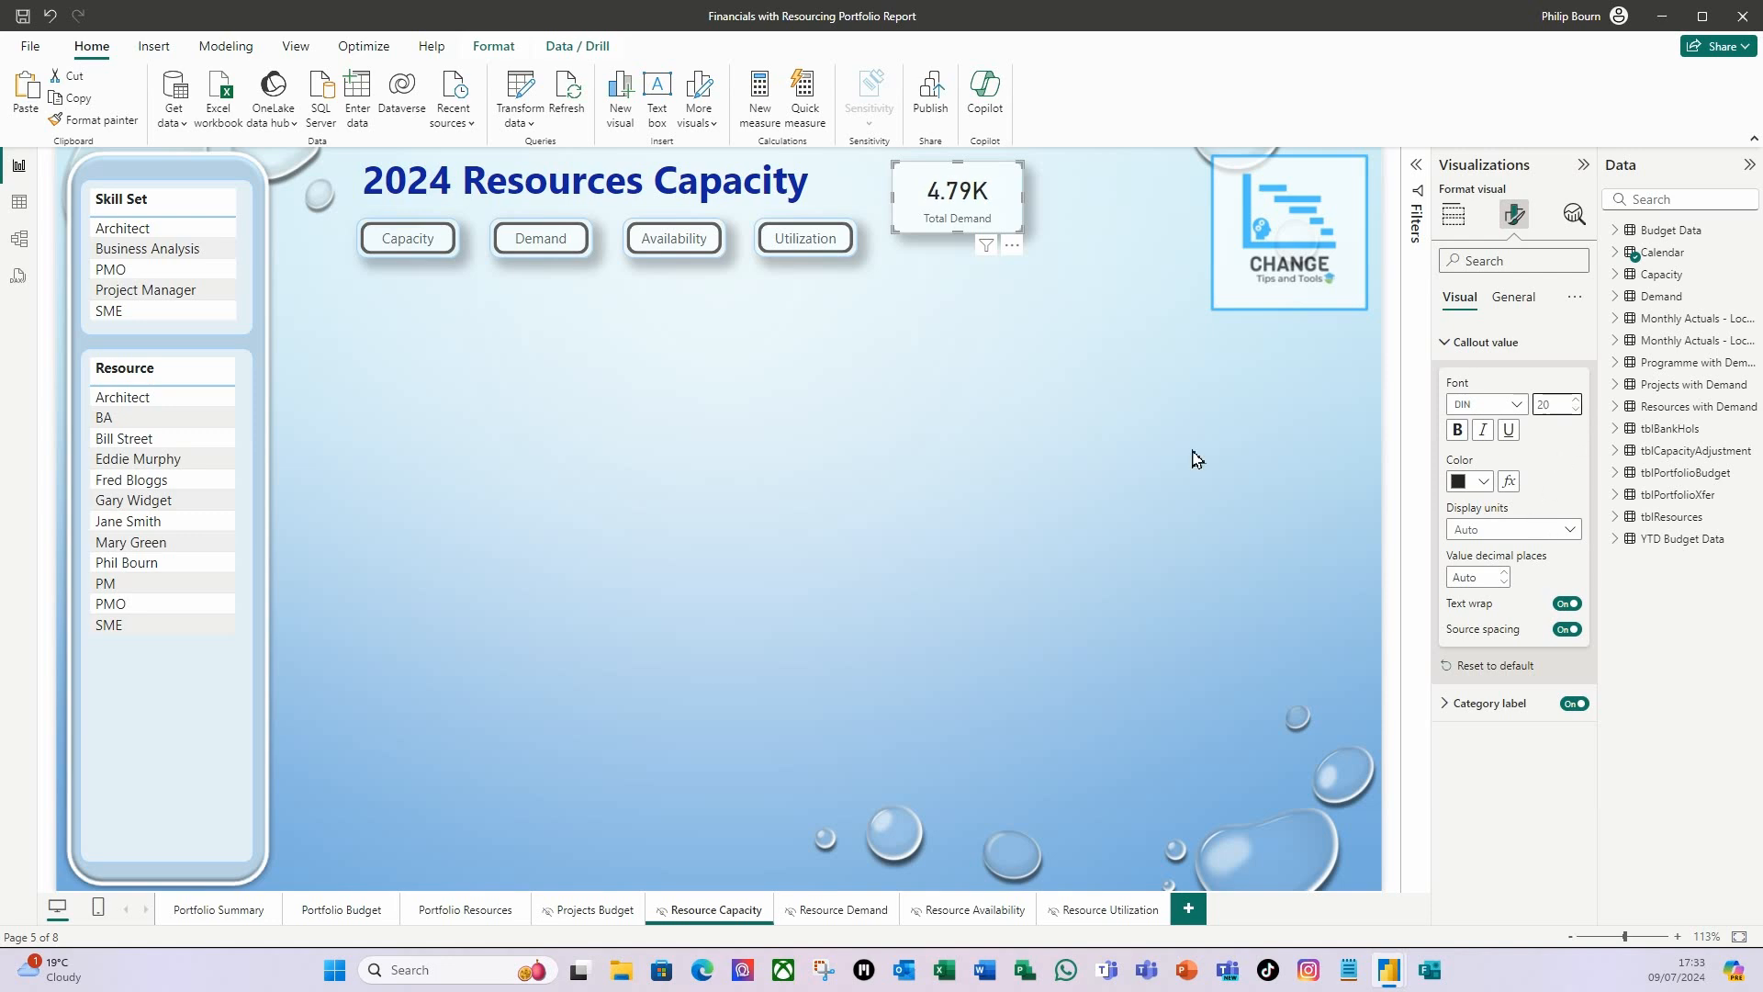
{"action": "left_click", "coordinate": [1114, 437]}
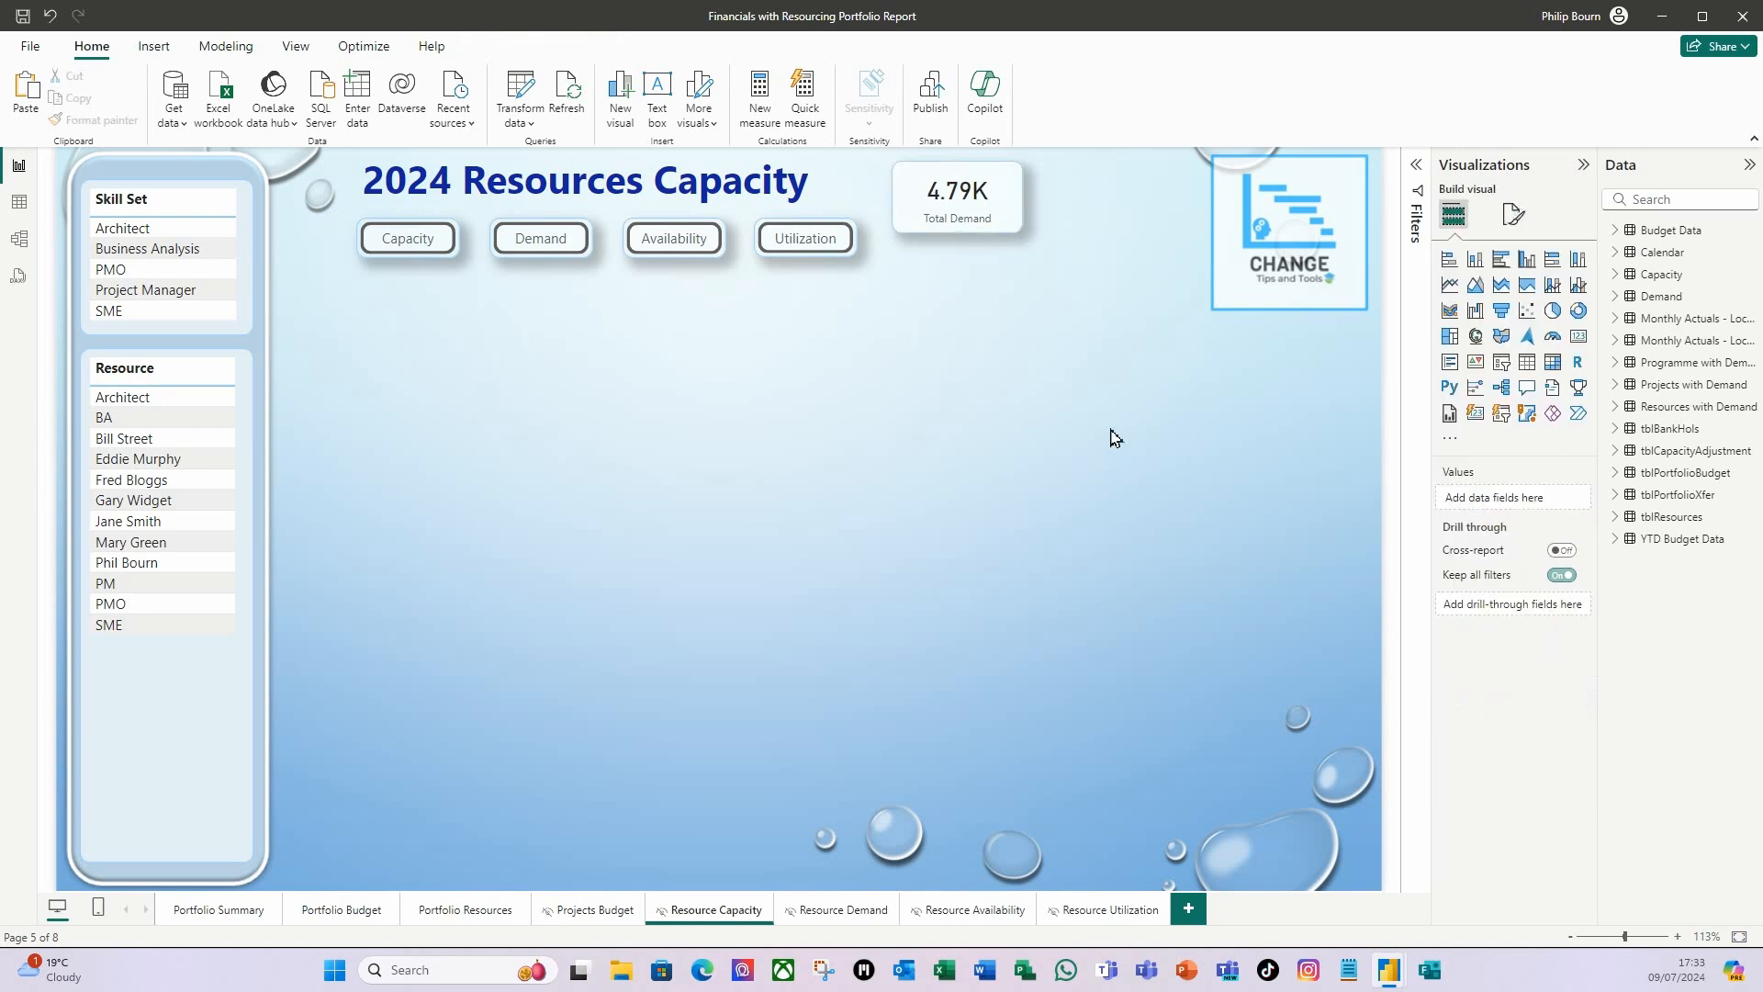
Duplicate the Total Demand card and place the two cards side by side next to the logo.
{"action": "left_click", "coordinate": [1011, 236]}
{"action": "key", "text": "ctrl+c"}
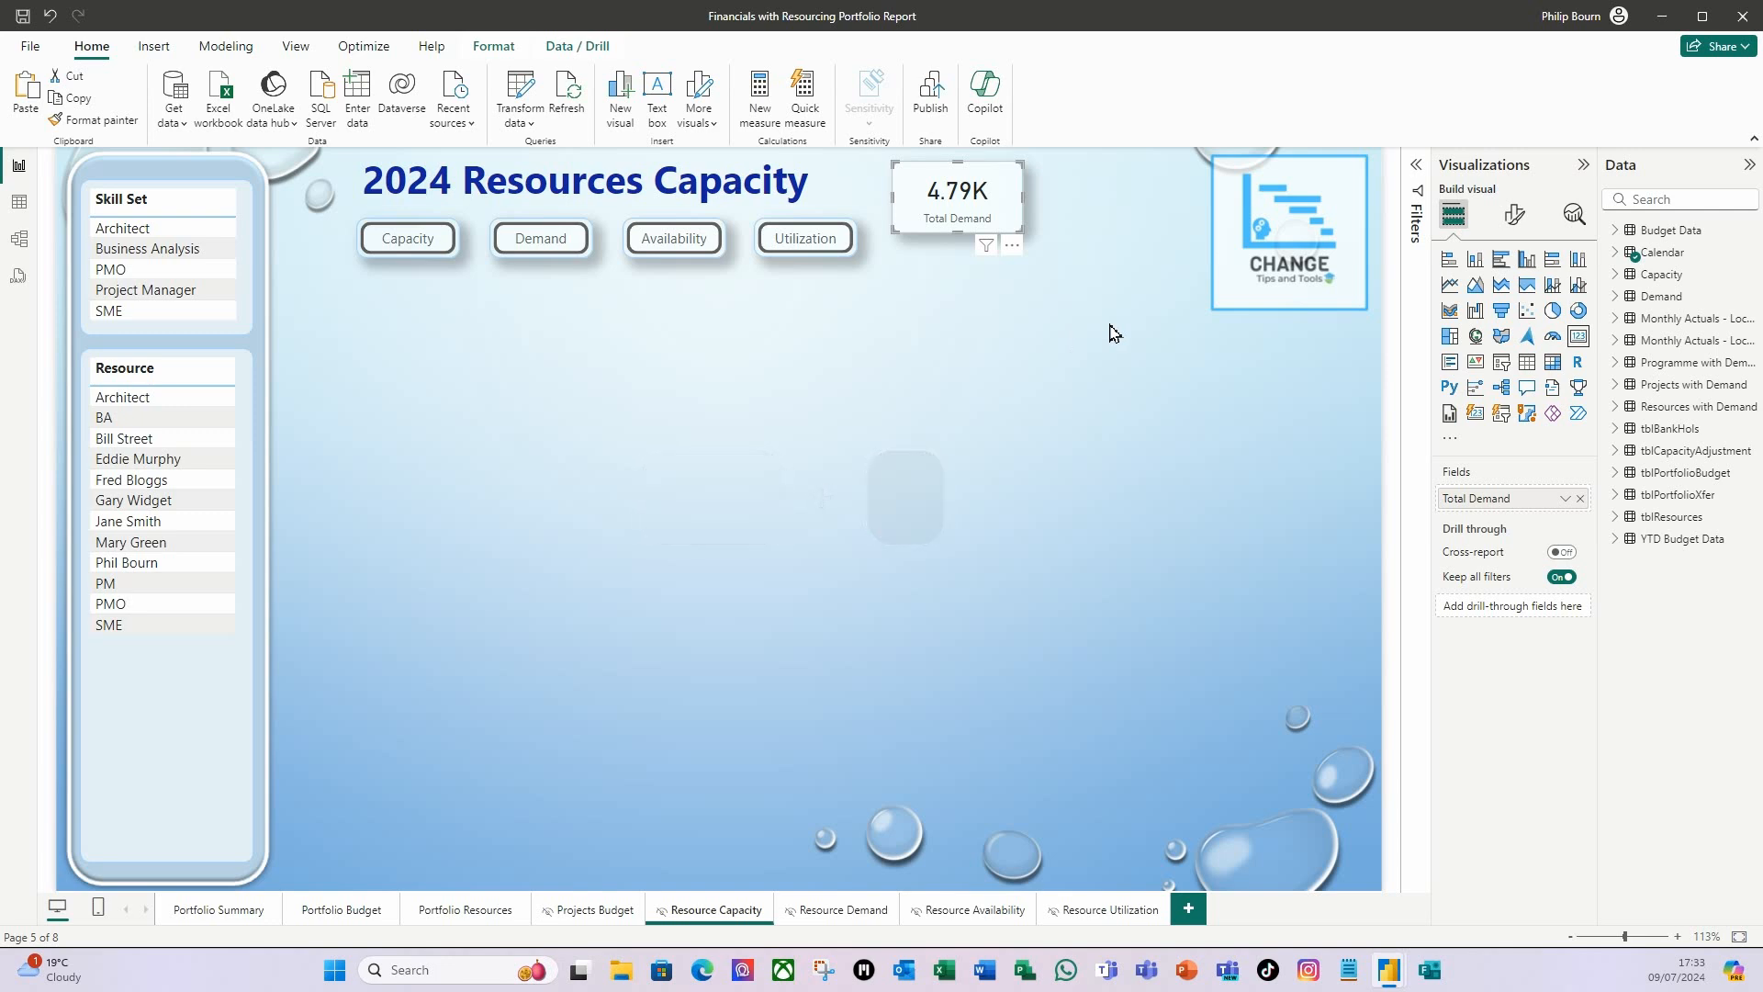
{"action": "key", "text": "ctrl+v"}
{"action": "left_click_drag", "start_coordinate": [1011, 248], "coordinate": [1183, 305]}
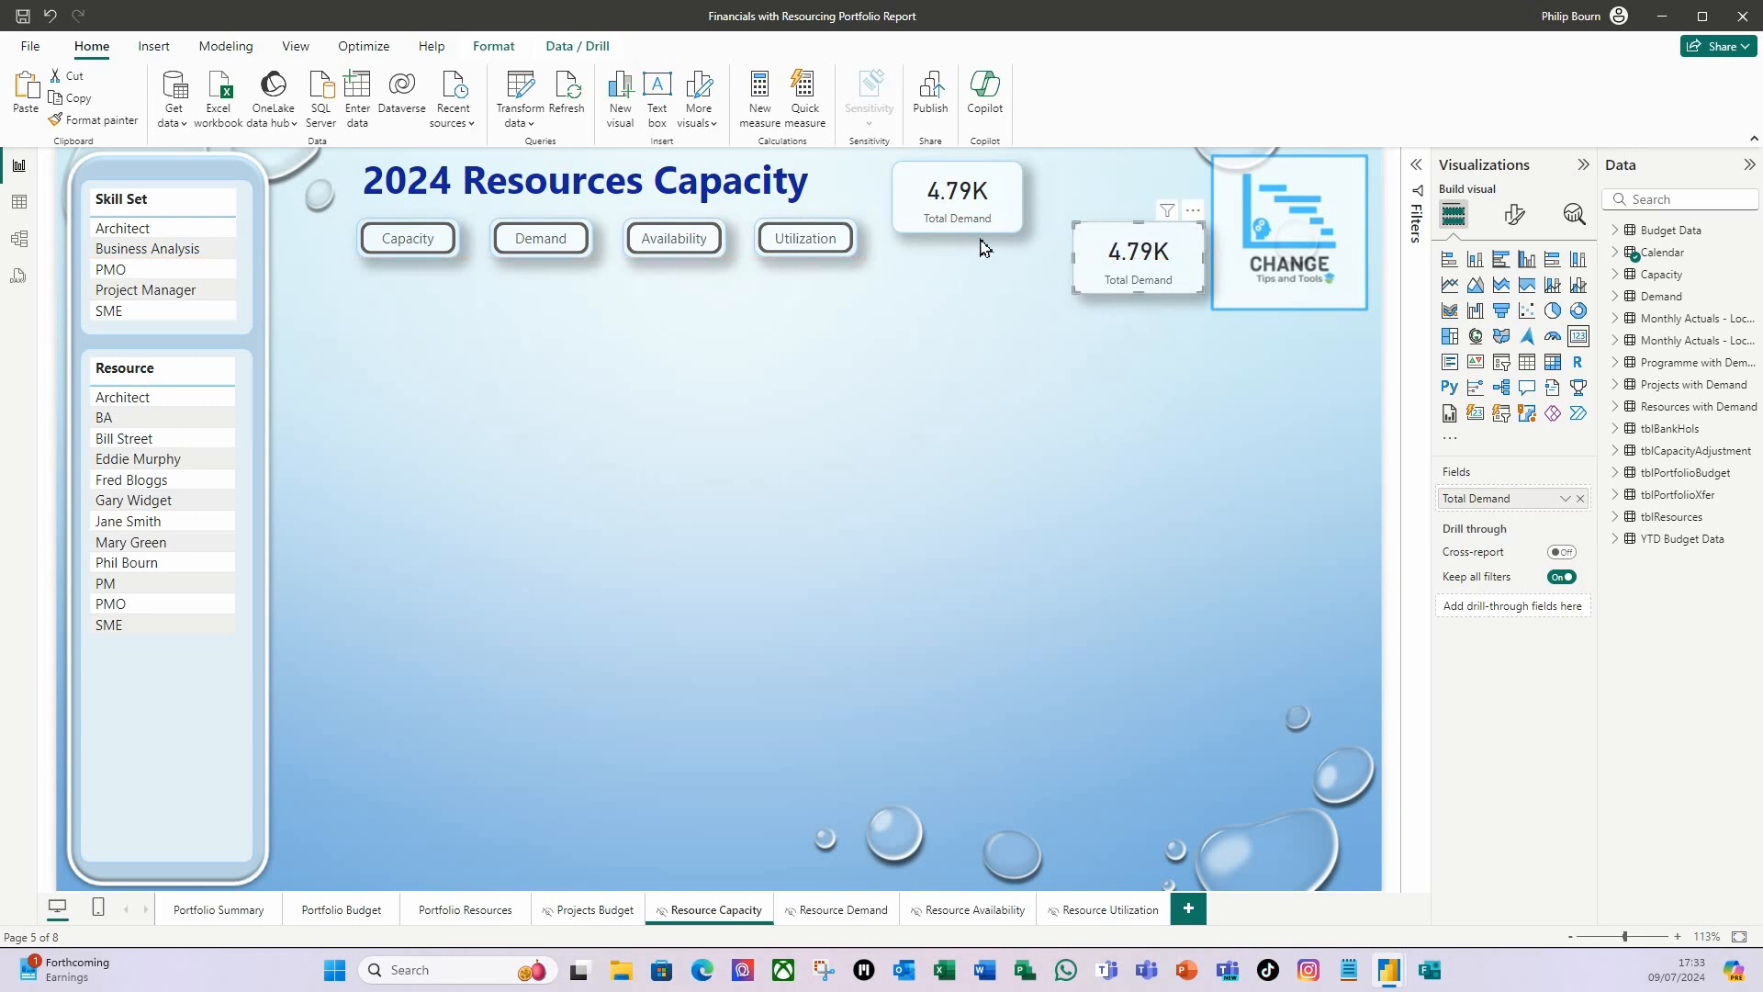
{"action": "left_click_drag", "start_coordinate": [948, 236], "coordinate": [982, 303]}
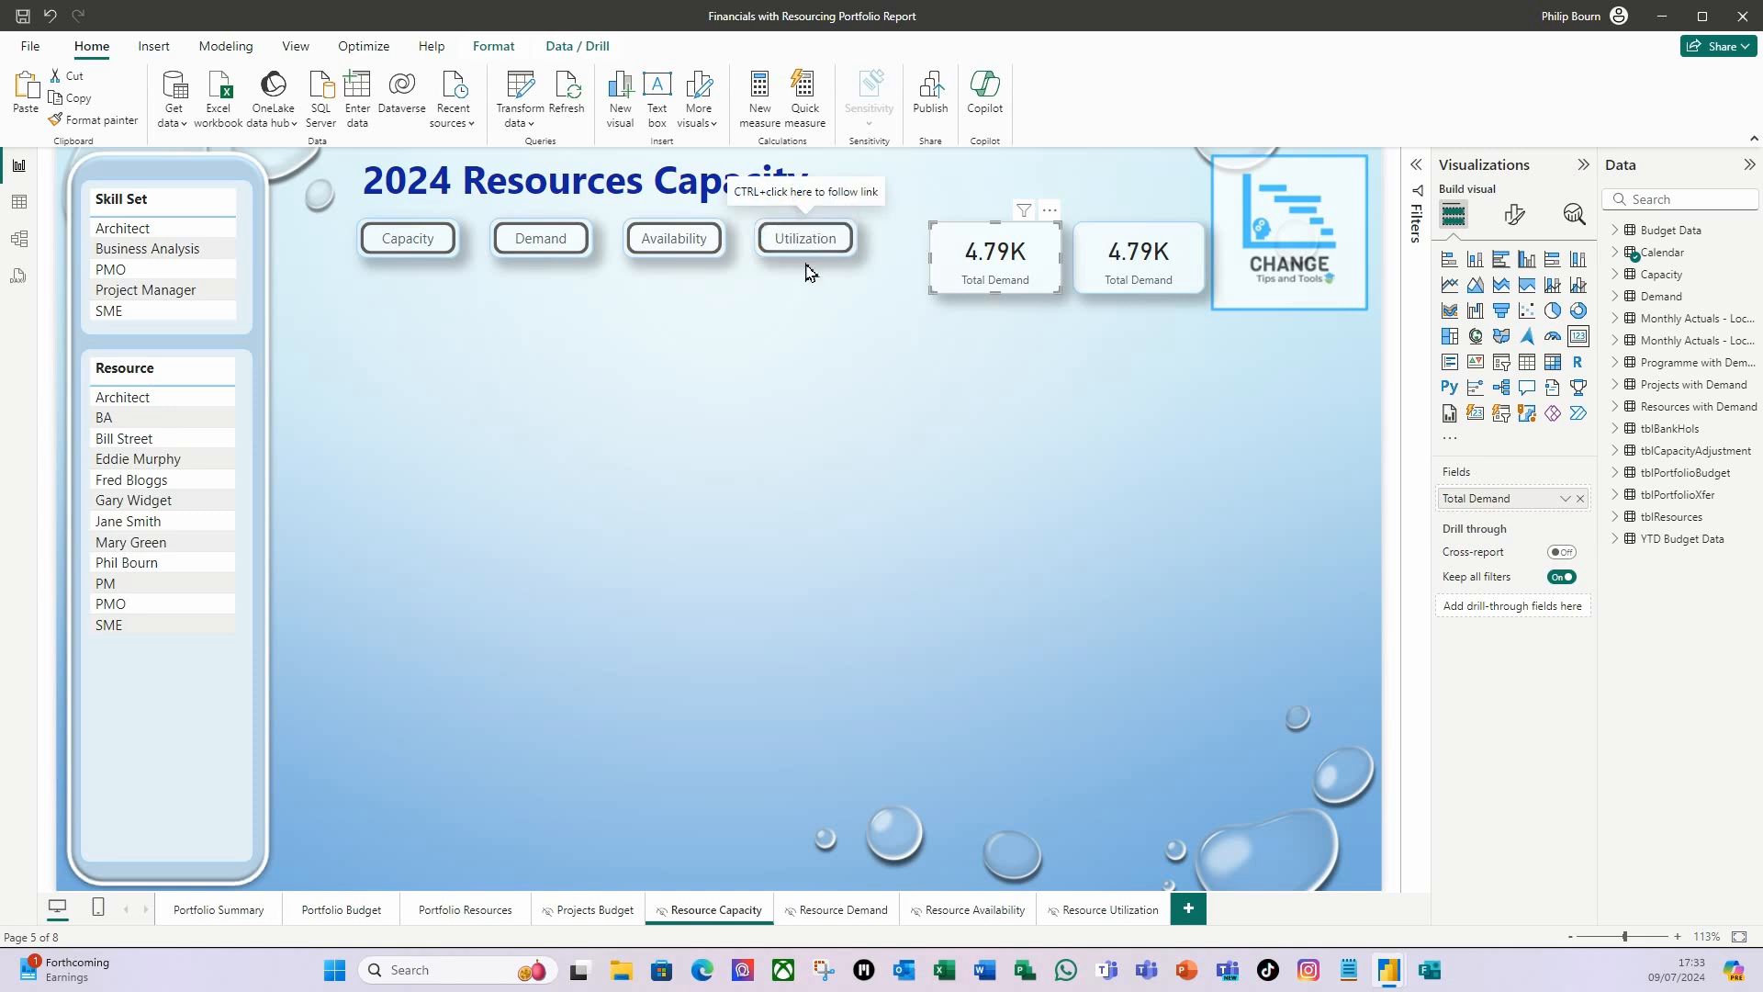
Move the Capacity, Demand, Availability and Utilization buttons together into a row beneath the two cards.
{"action": "left_click_drag", "start_coordinate": [341, 301], "coordinate": [917, 214]}
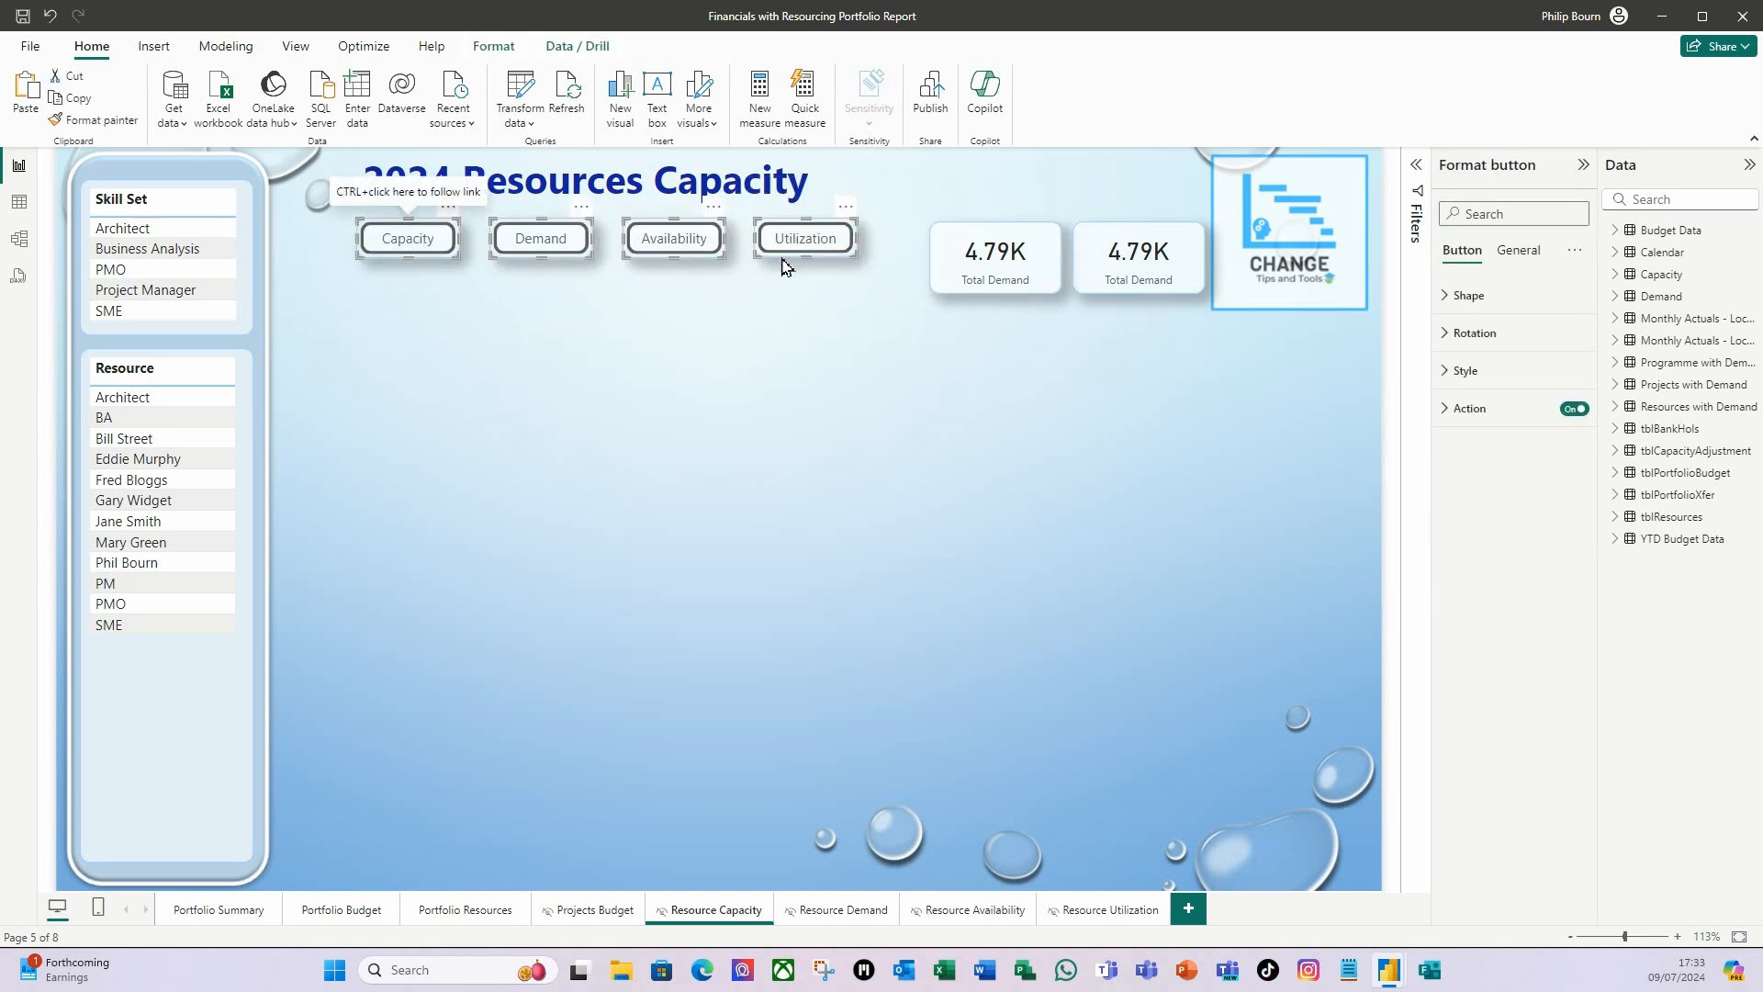
{"action": "left_click_drag", "start_coordinate": [790, 262], "coordinate": [1139, 357]}
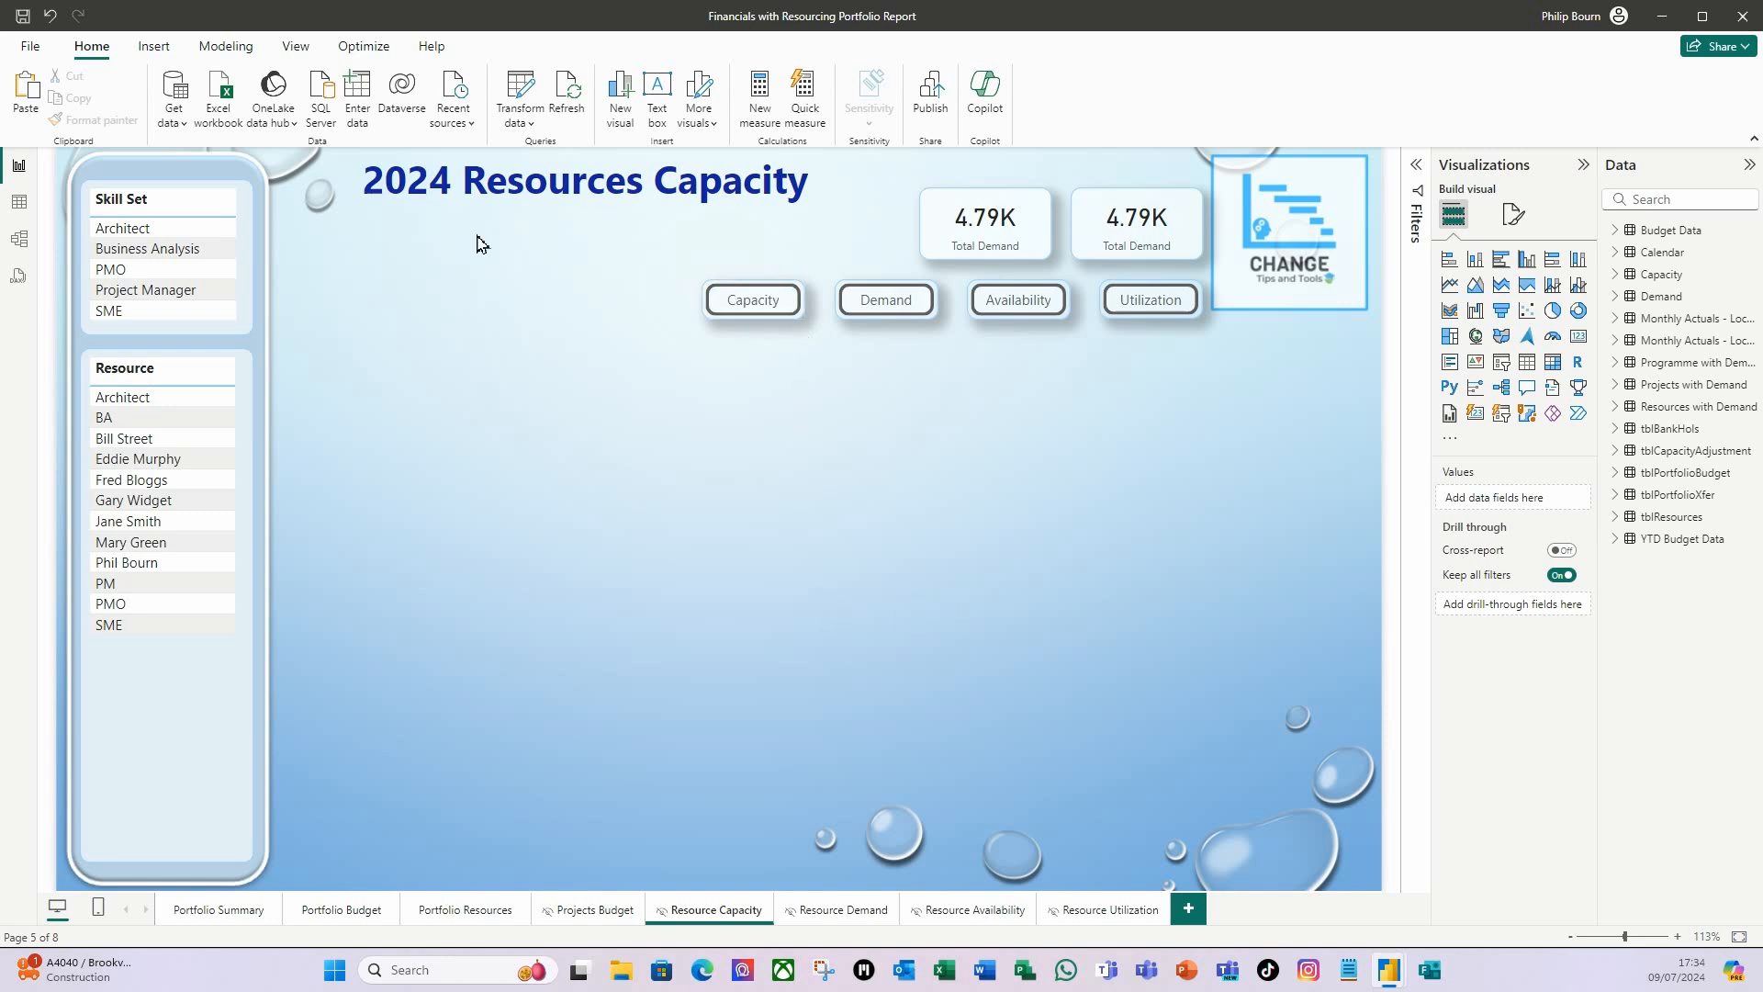
Set the Capacity button's page navigation destination to Portfolio Resources.
{"action": "left_click", "coordinate": [794, 312]}
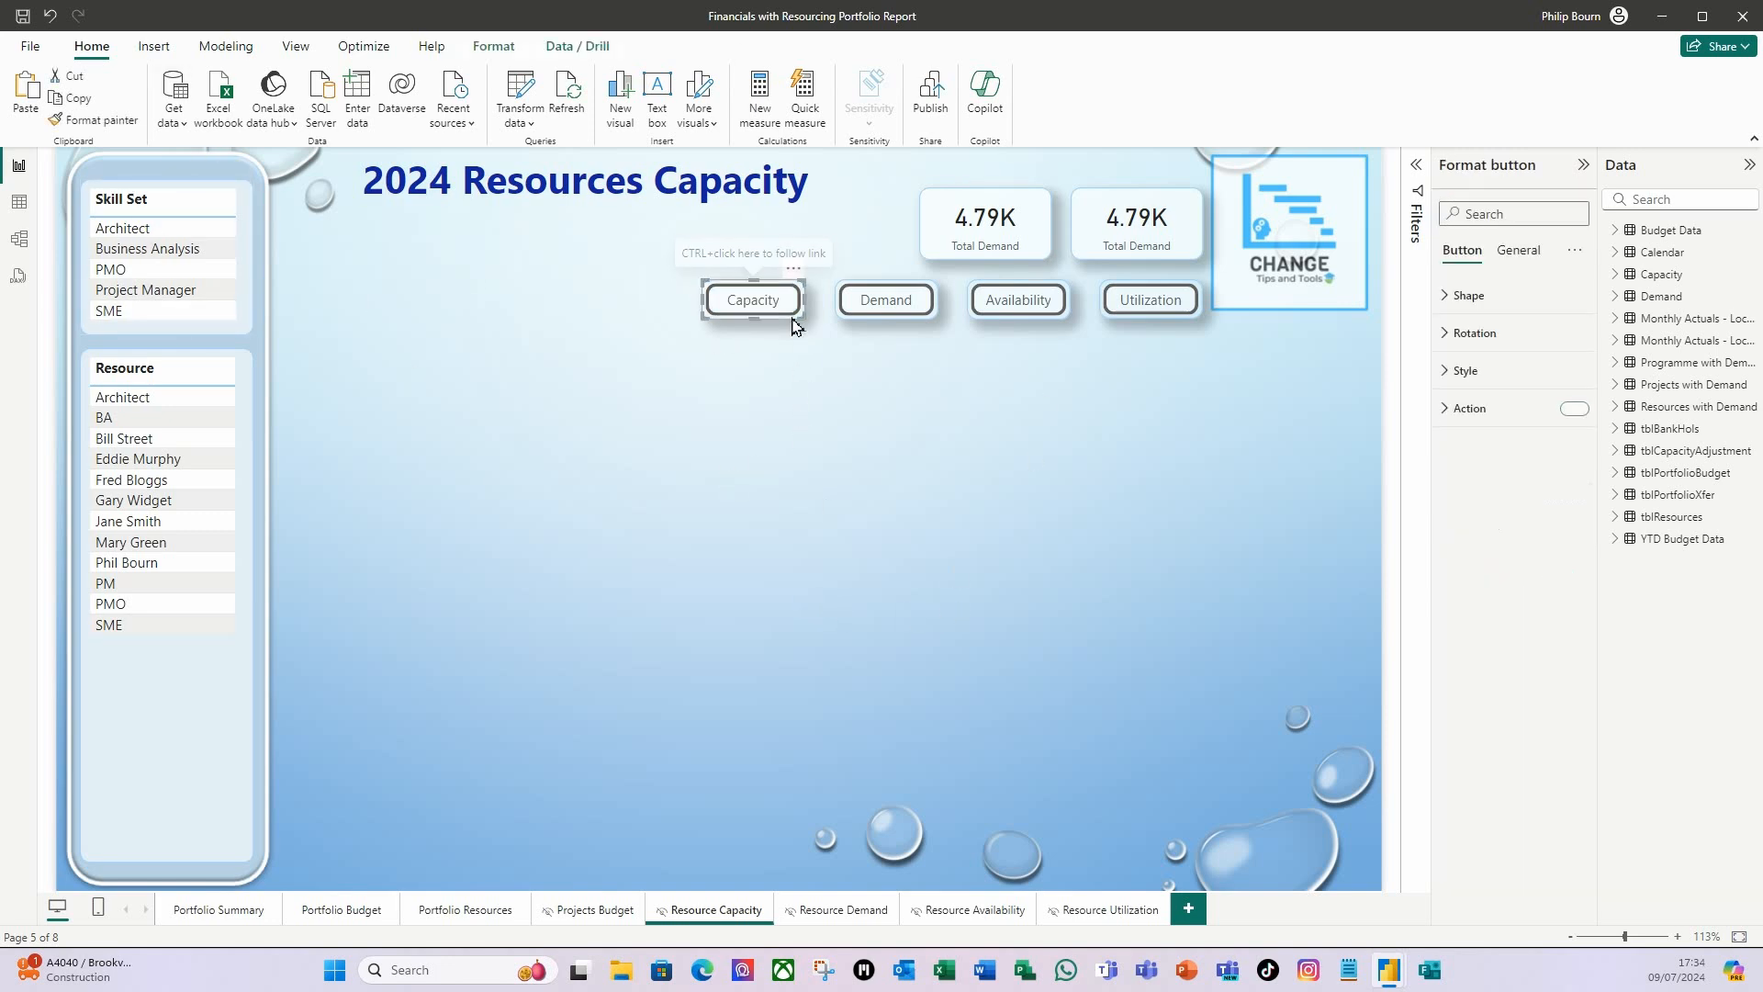
{"action": "left_click", "coordinate": [1449, 409]}
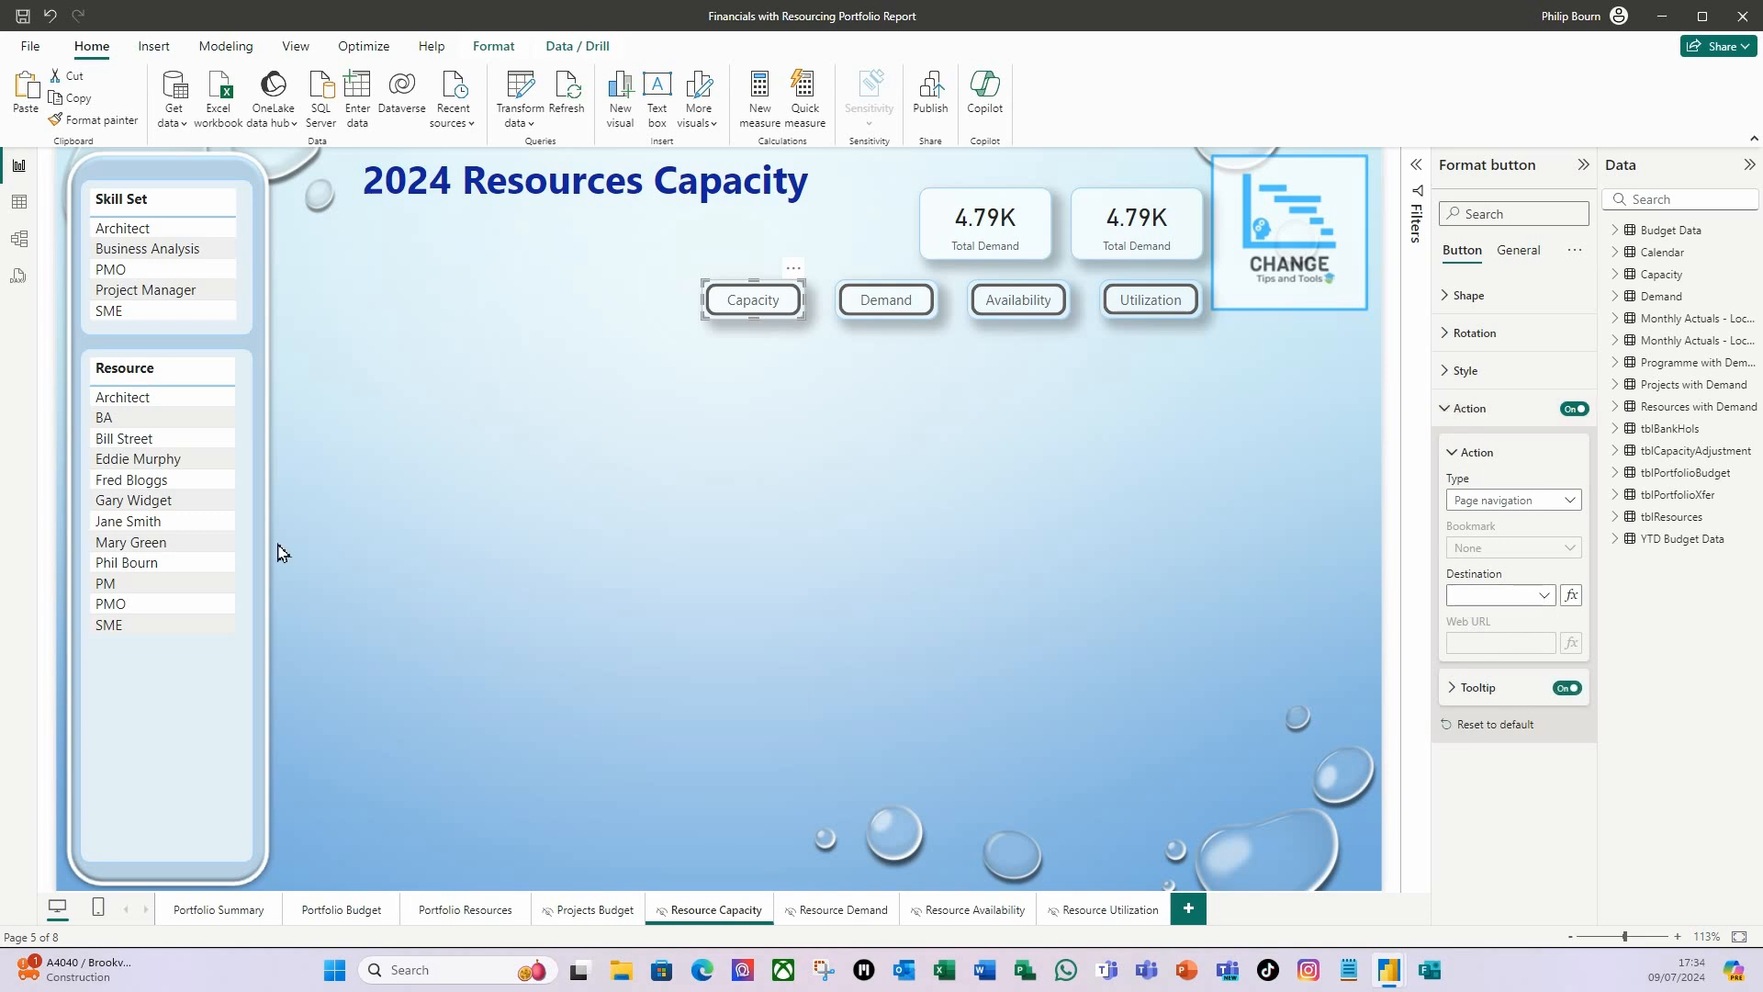
{"action": "left_click", "coordinate": [1546, 597]}
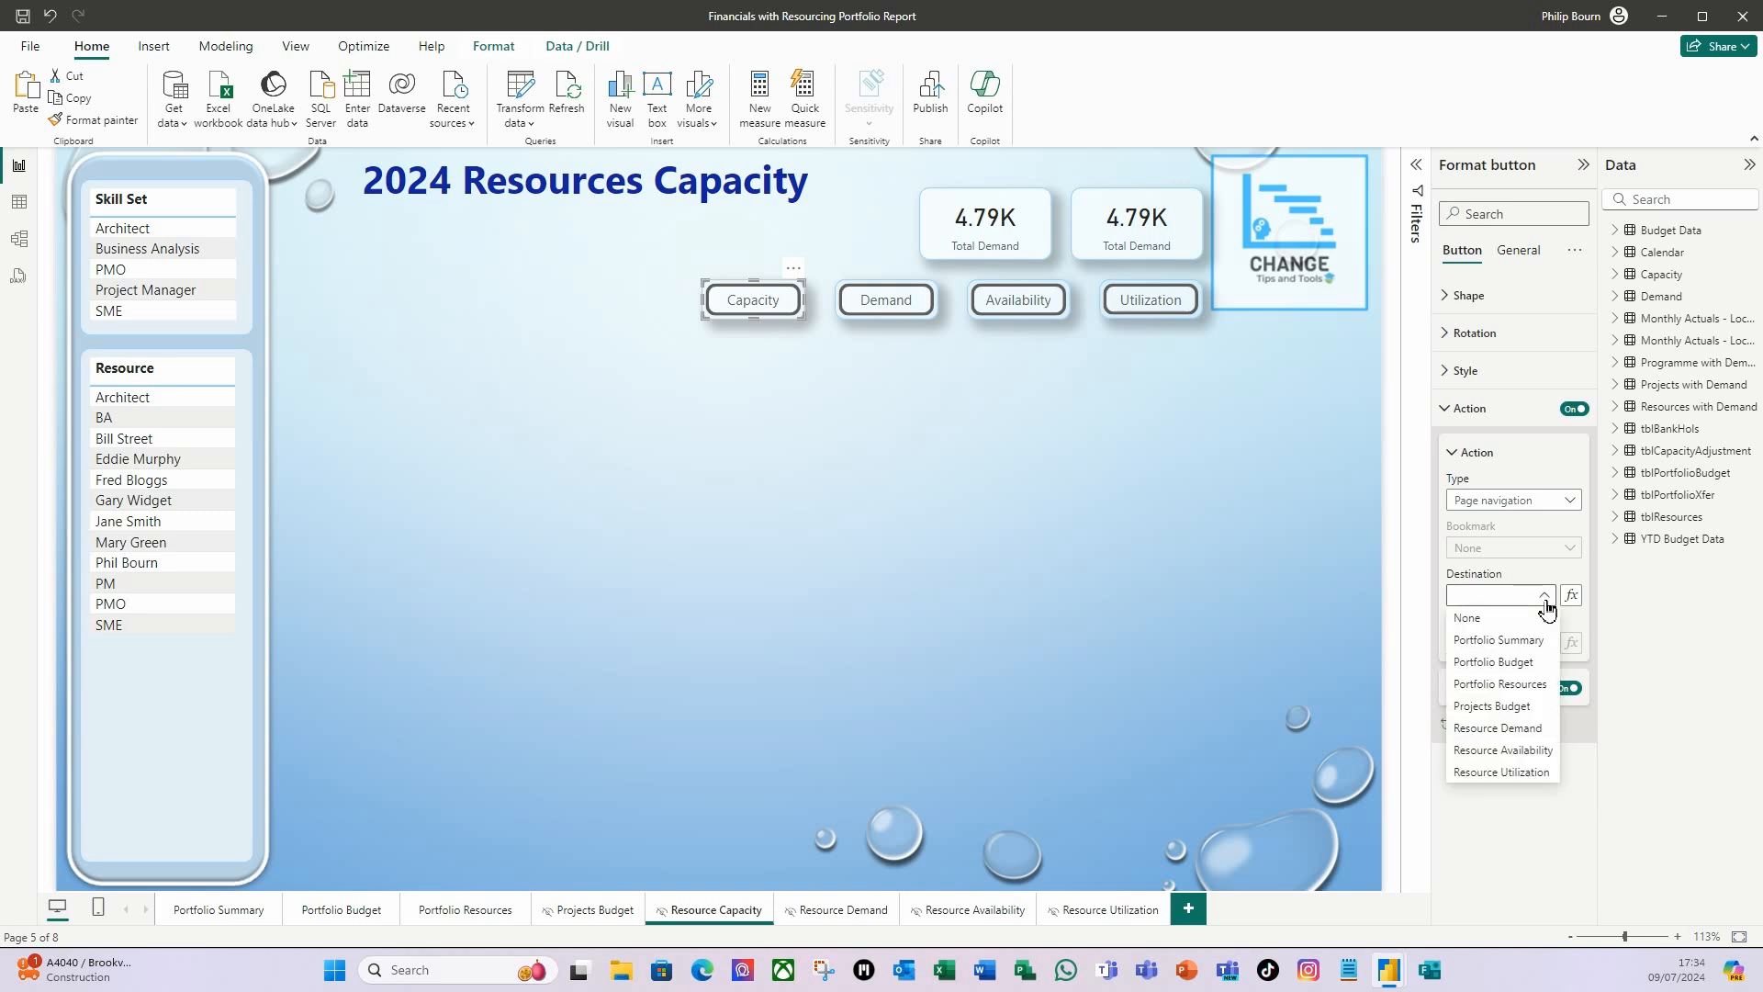
{"action": "left_click", "coordinate": [1499, 685]}
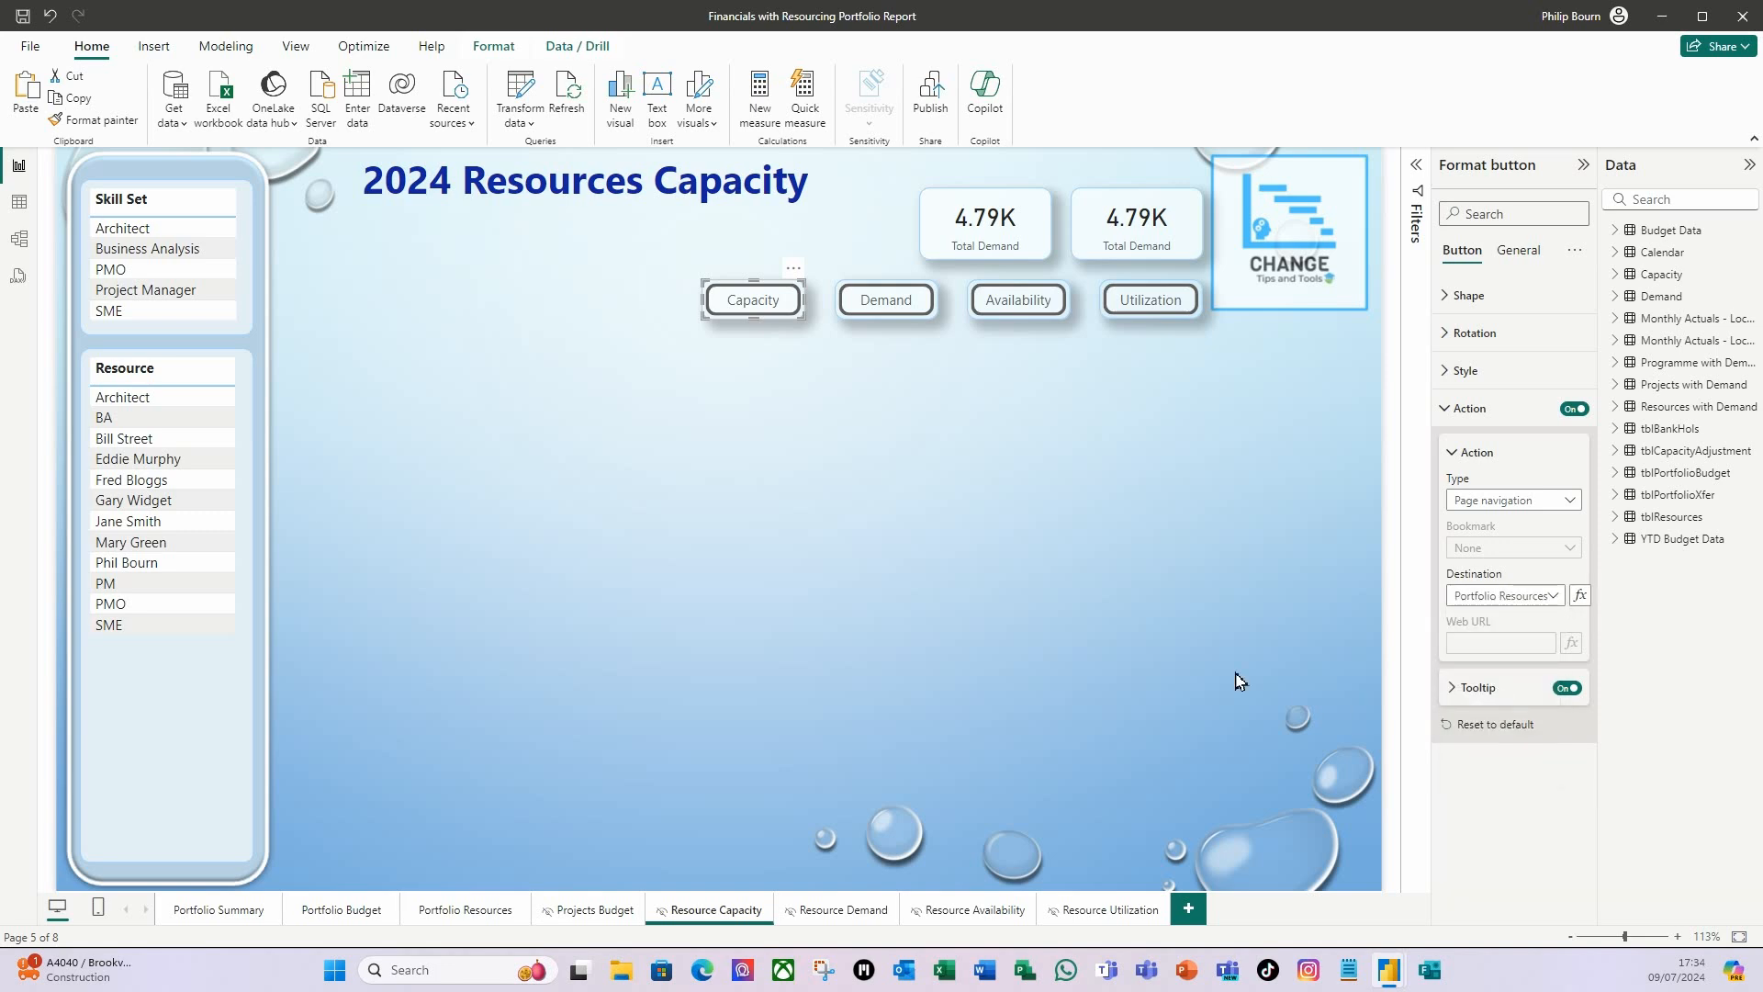
Change the Capacity button's text to Resources.
{"action": "left_click", "coordinate": [1451, 373]}
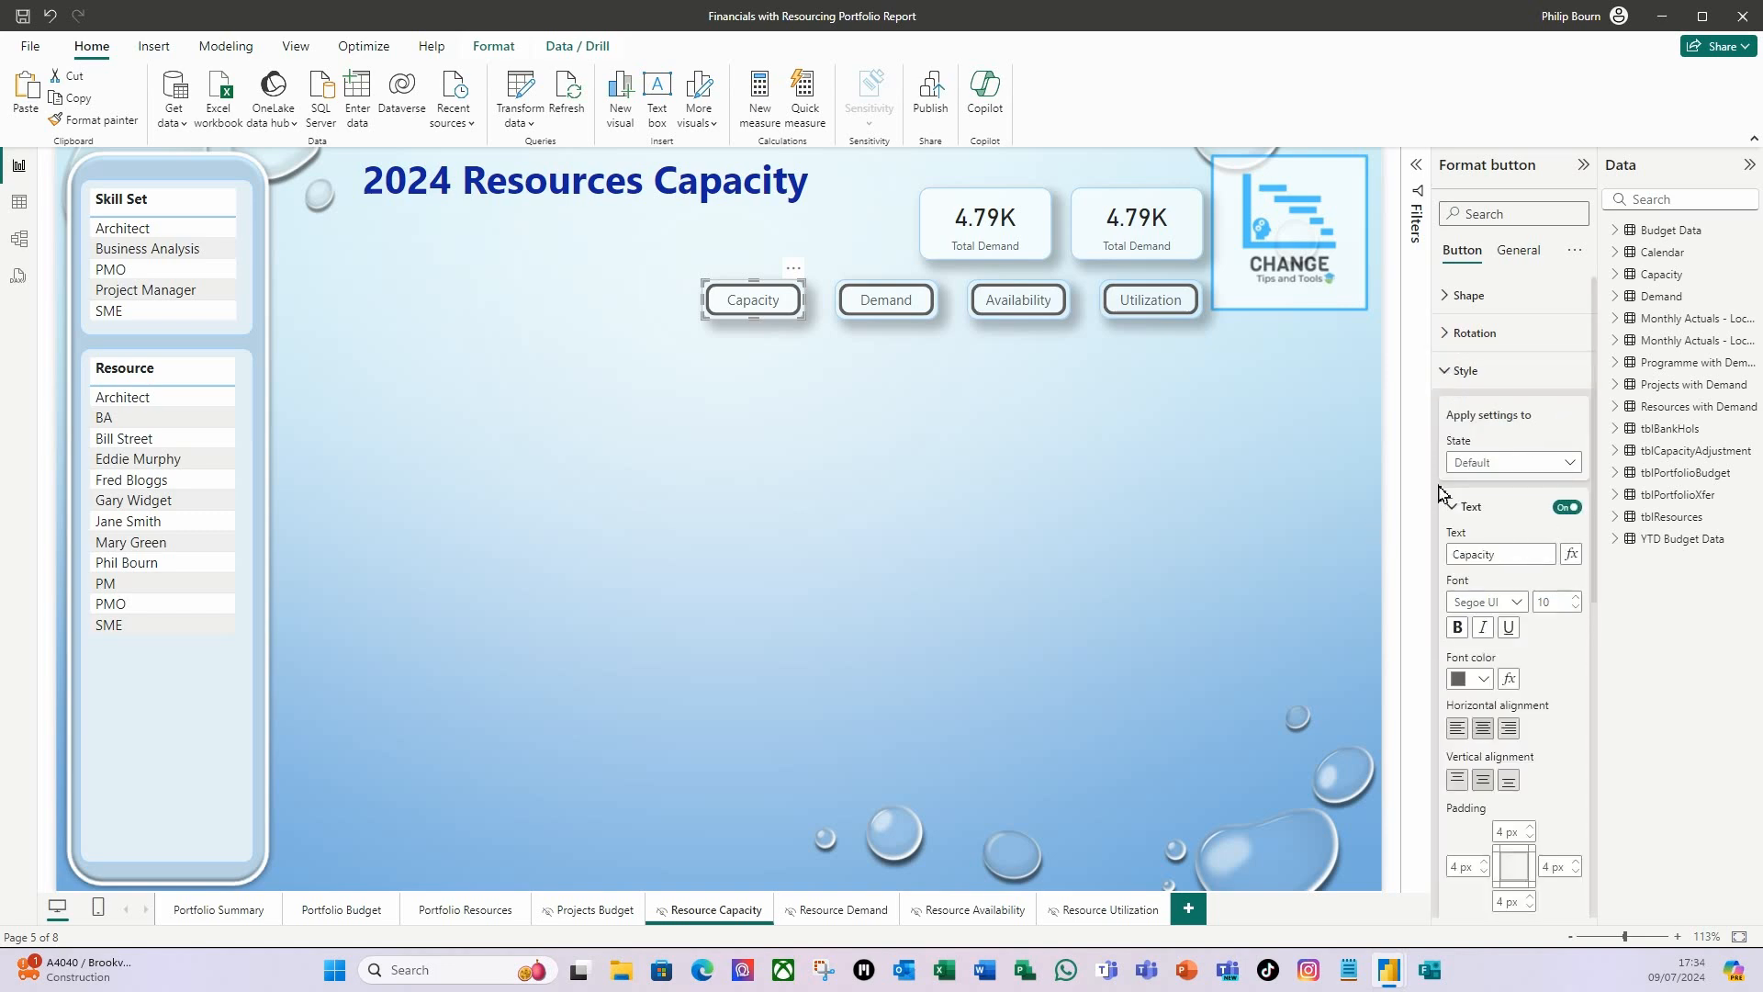
{"action": "left_click", "coordinate": [1525, 555]}
{"action": "double_click", "coordinate": [1486, 552]}
{"action": "type", "text": "Resources"}
{"action": "left_click", "coordinate": [1005, 785]}
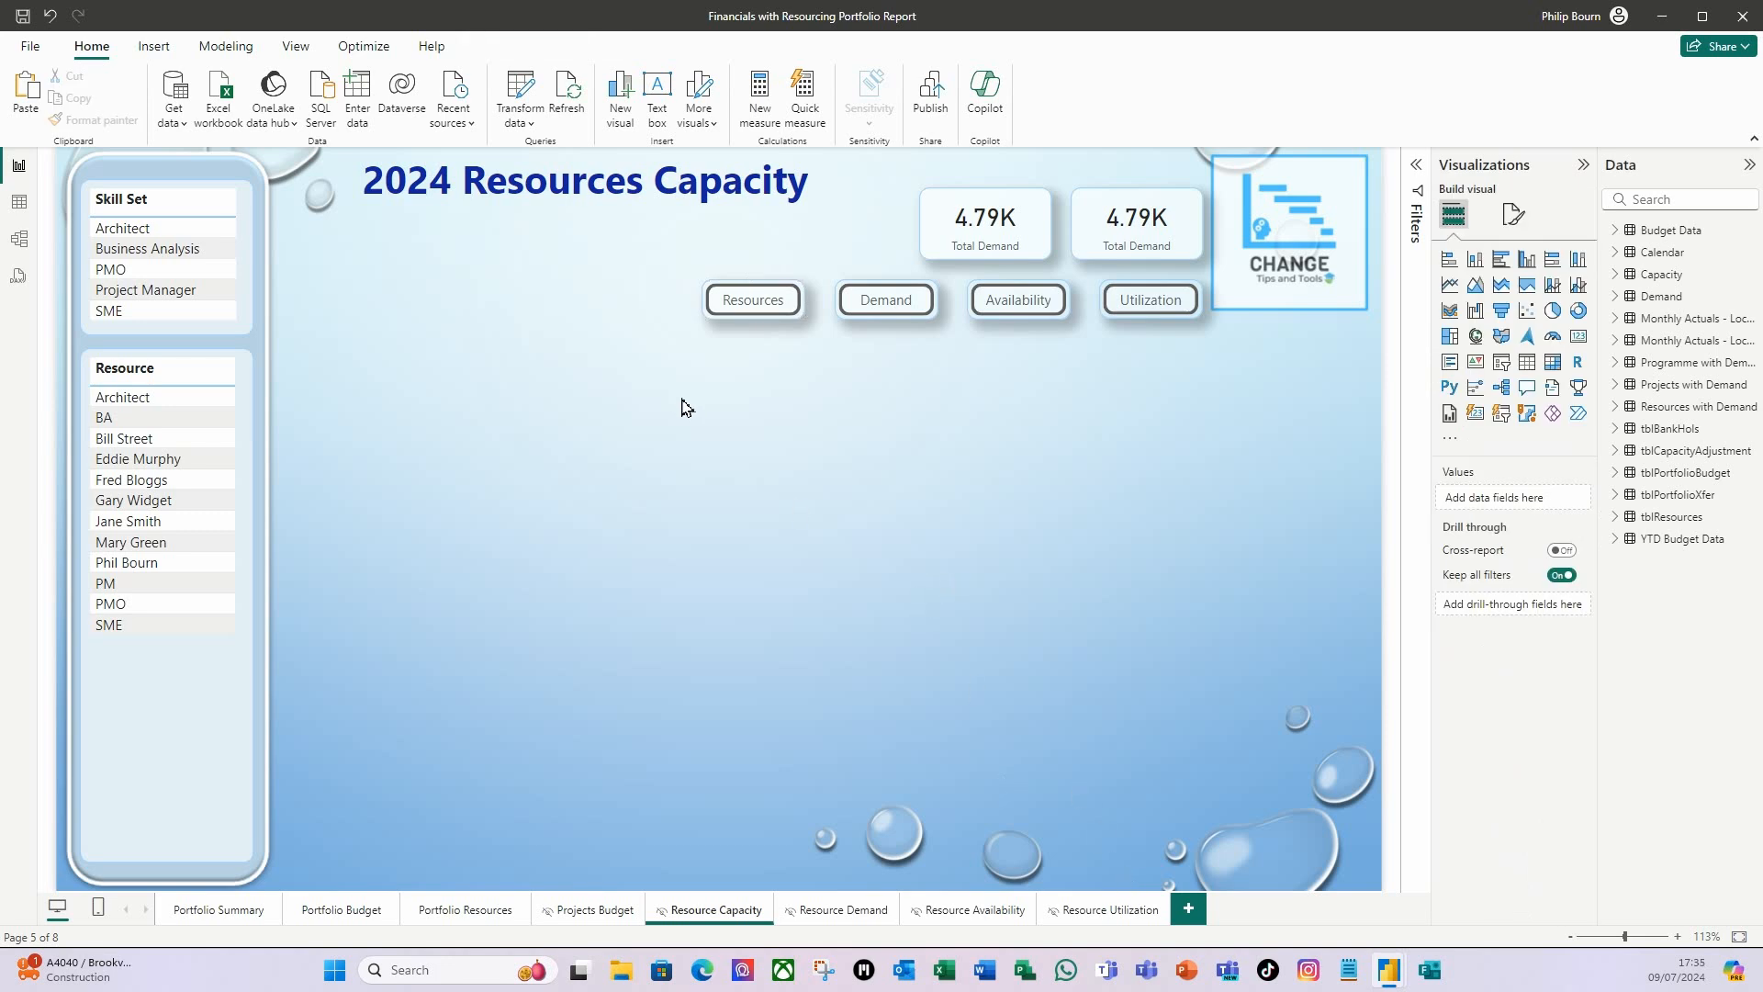
Copy the Date Range slicer from the Portfolio Budget page to the Resource Capacity page, keeping the two slicers in sync.
{"action": "left_click", "coordinate": [229, 923]}
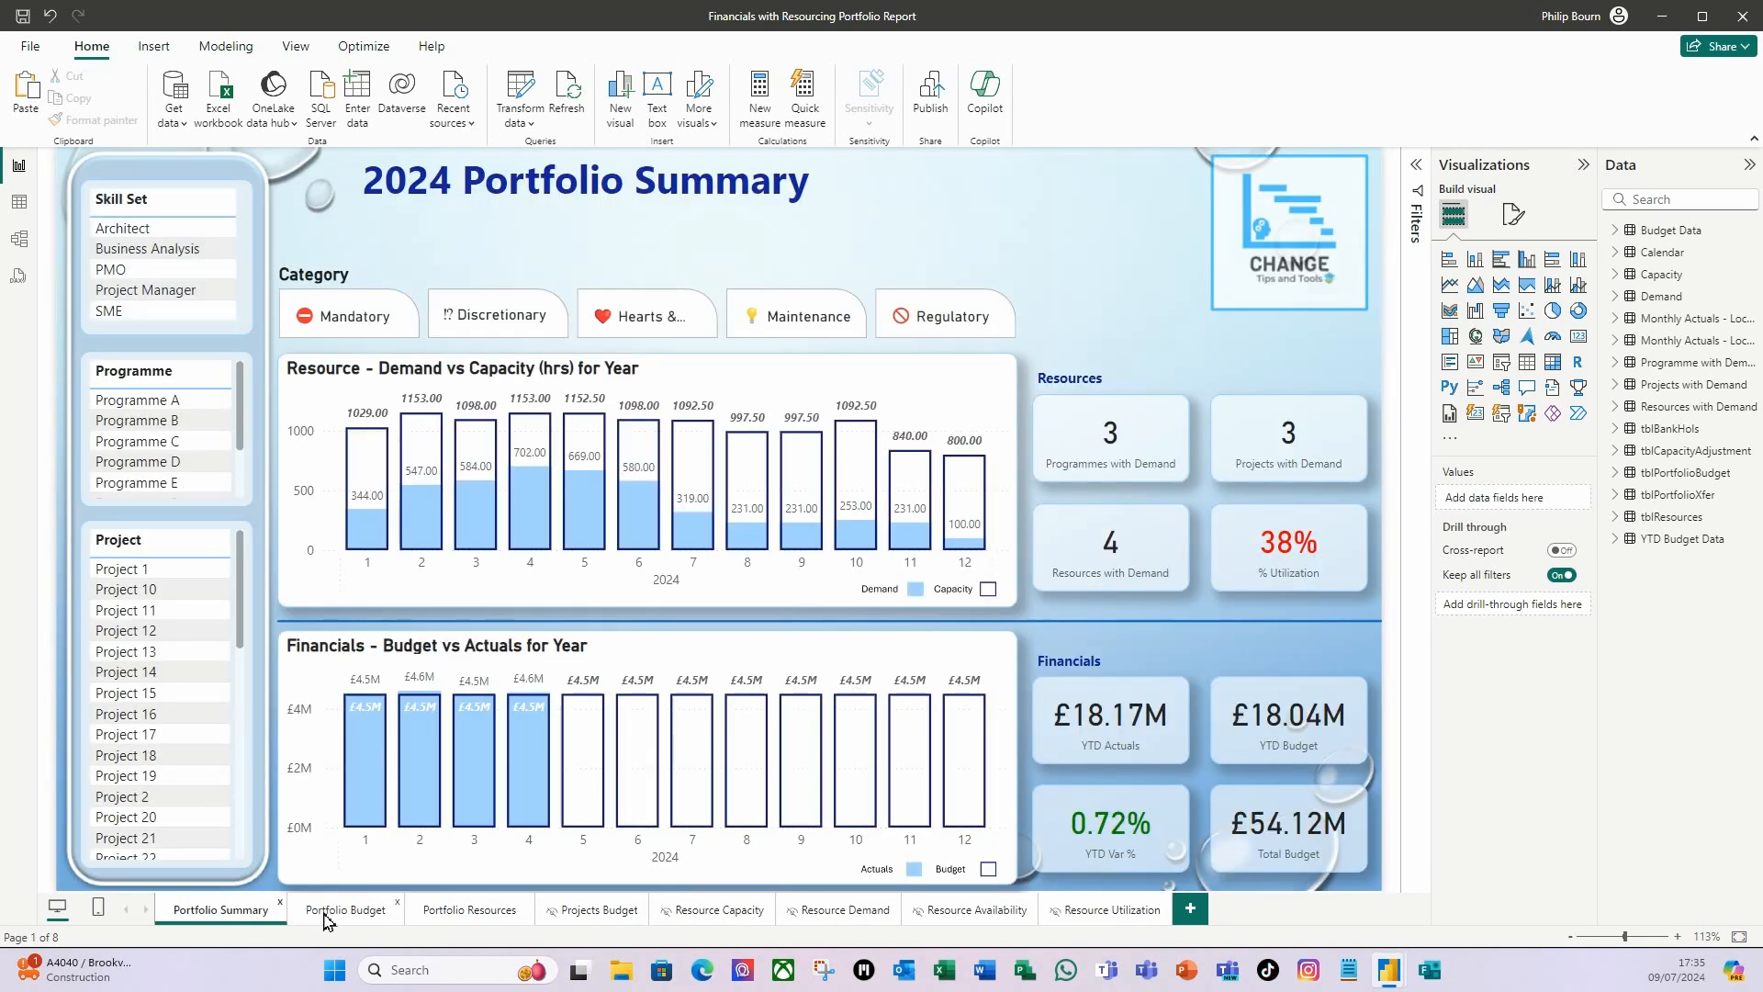
{"action": "left_click", "coordinate": [326, 914]}
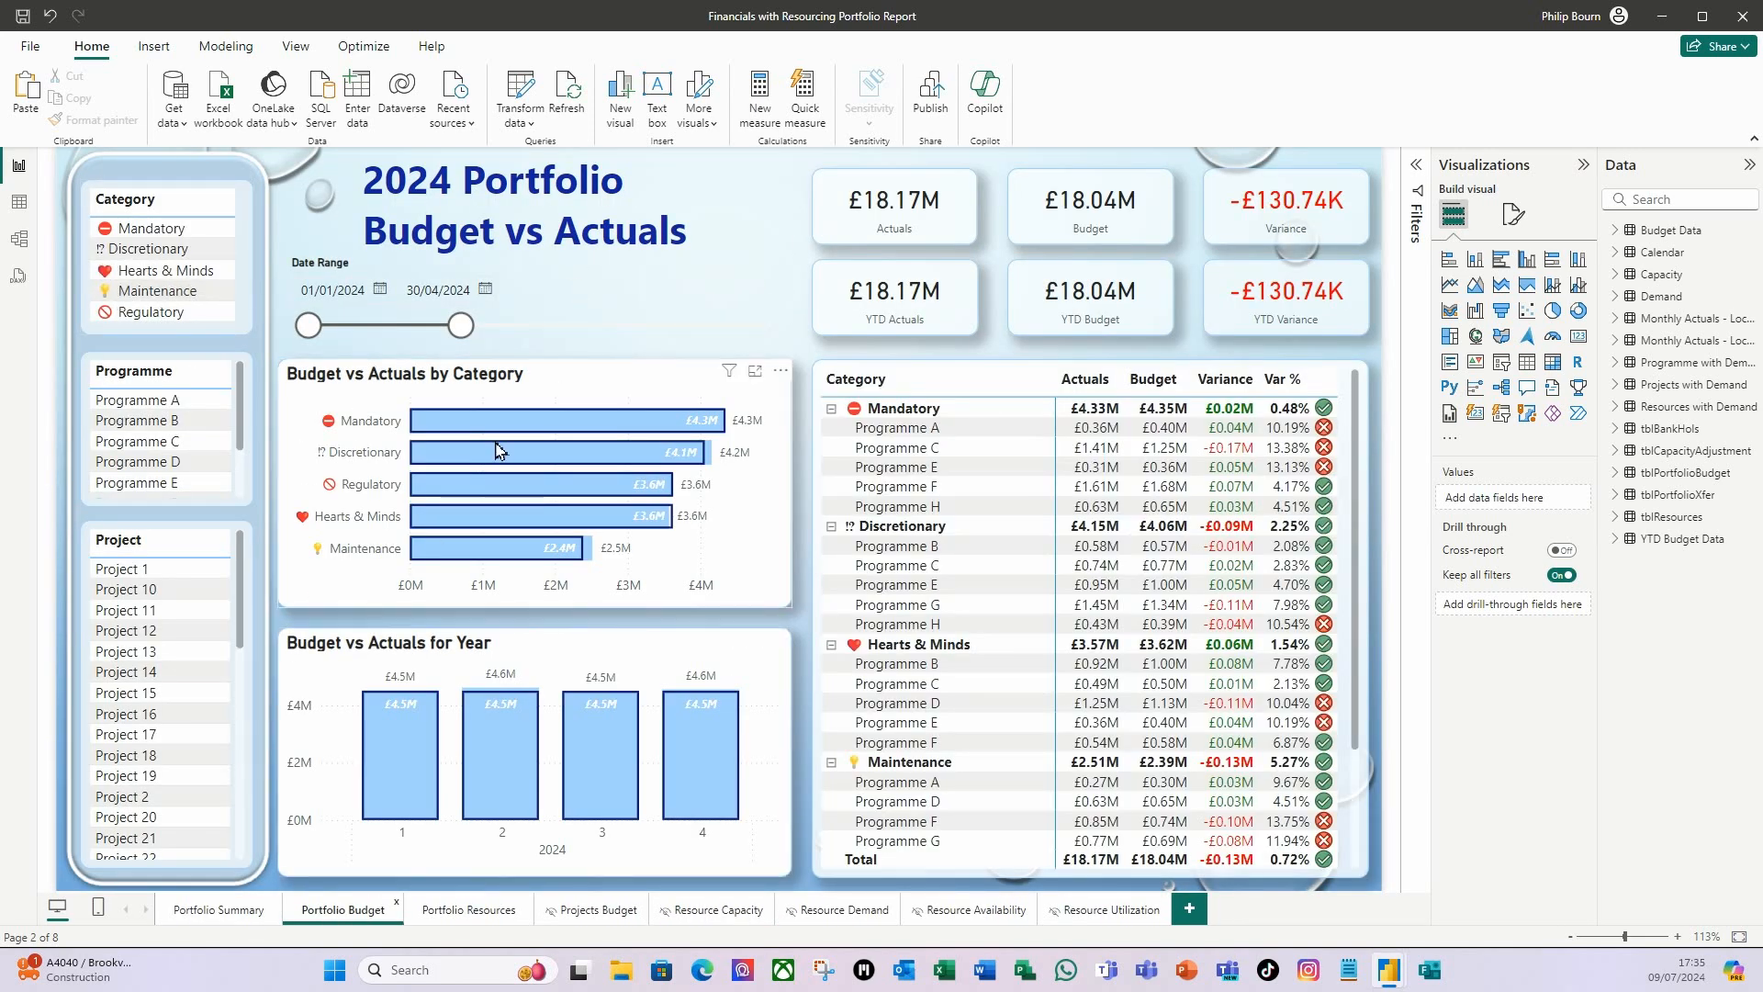
{"action": "left_click", "coordinate": [566, 331]}
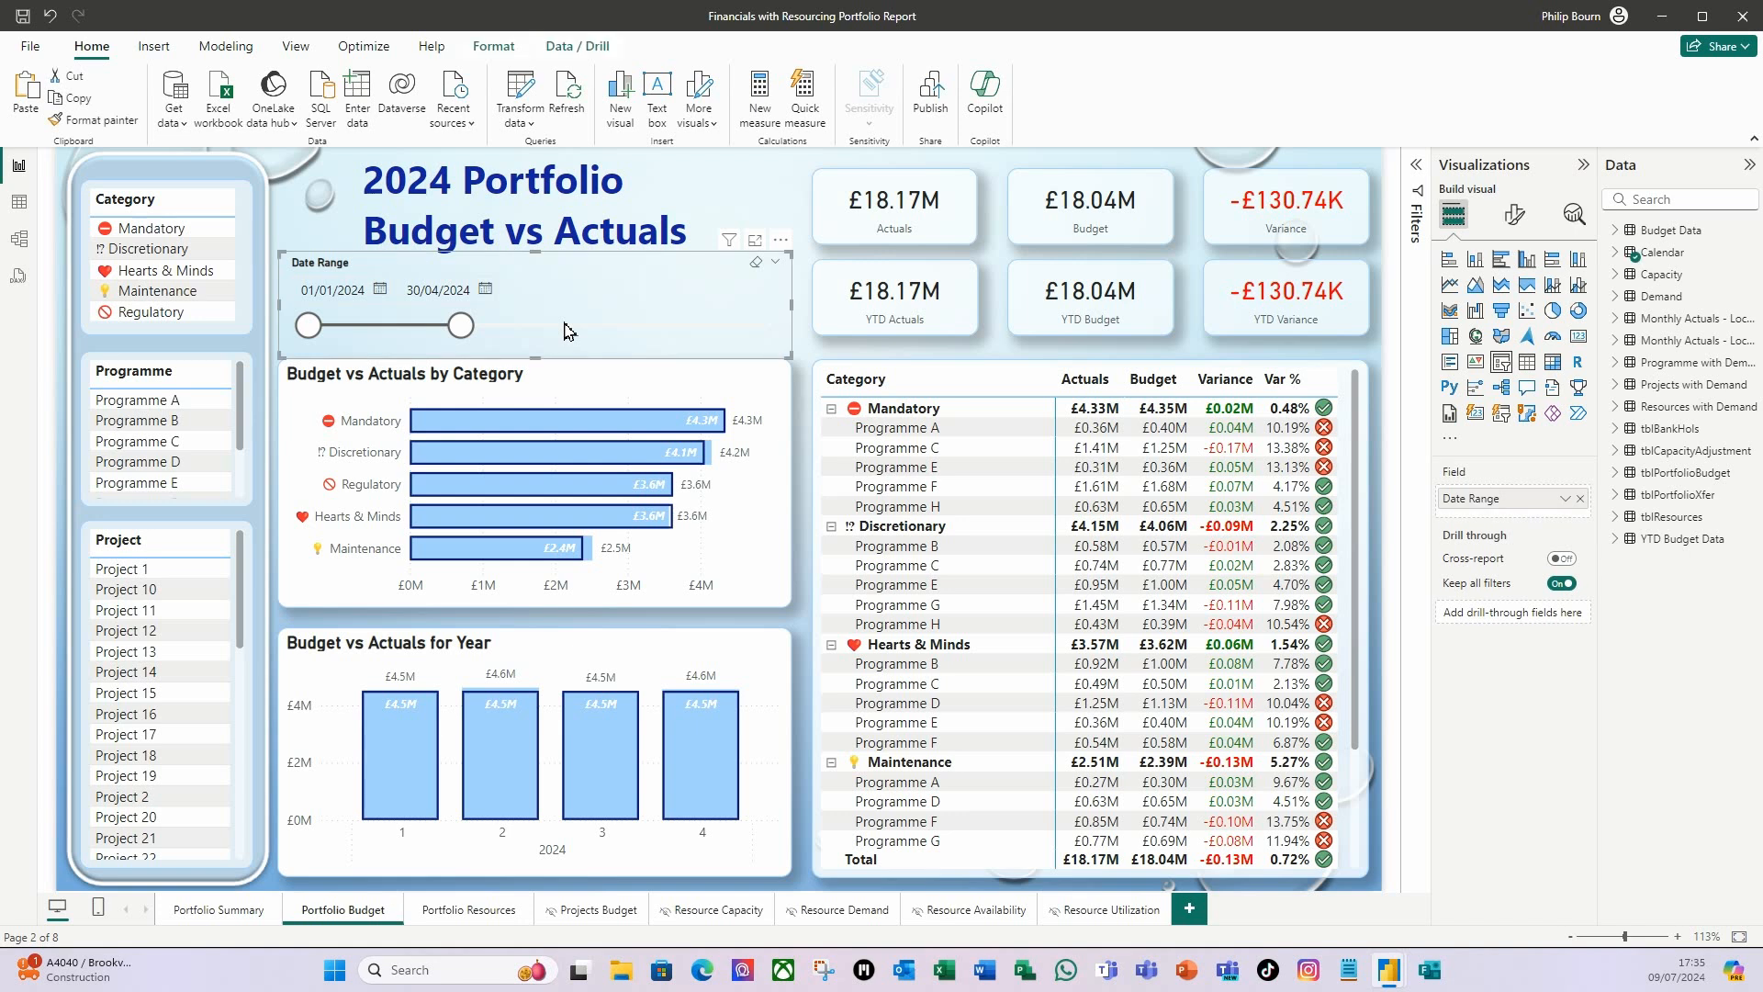
{"action": "key", "text": "ctrl+c"}
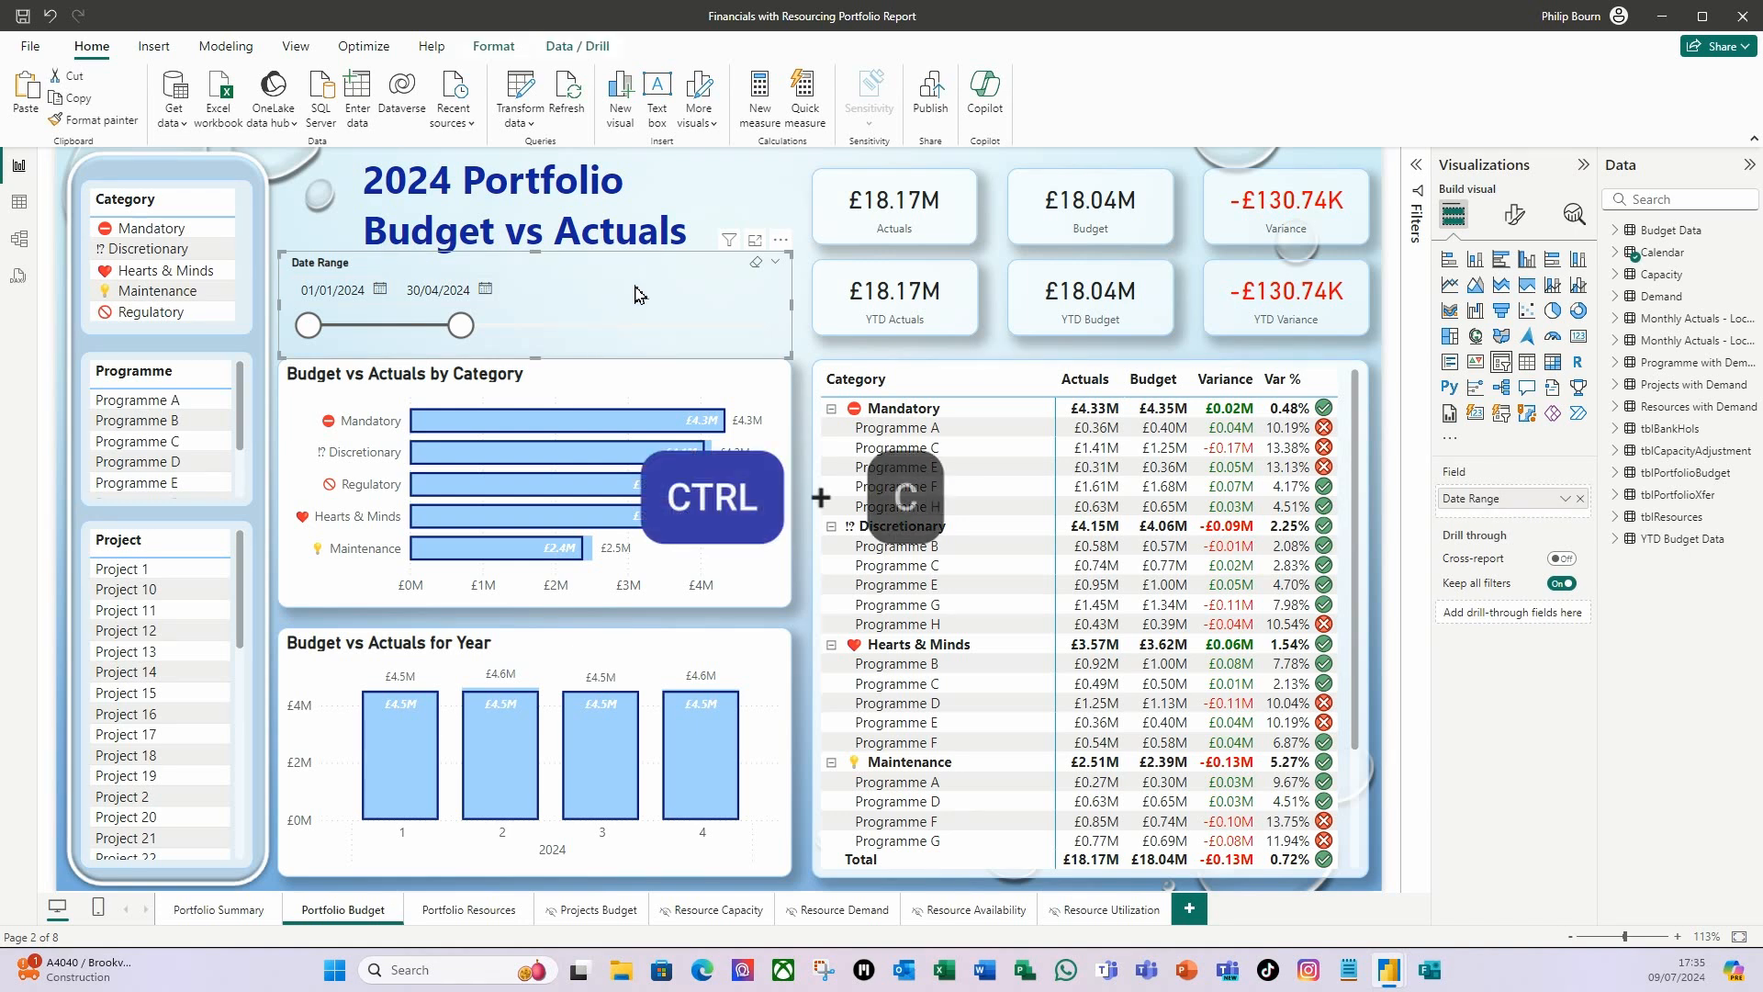
{"action": "left_click", "coordinate": [703, 918]}
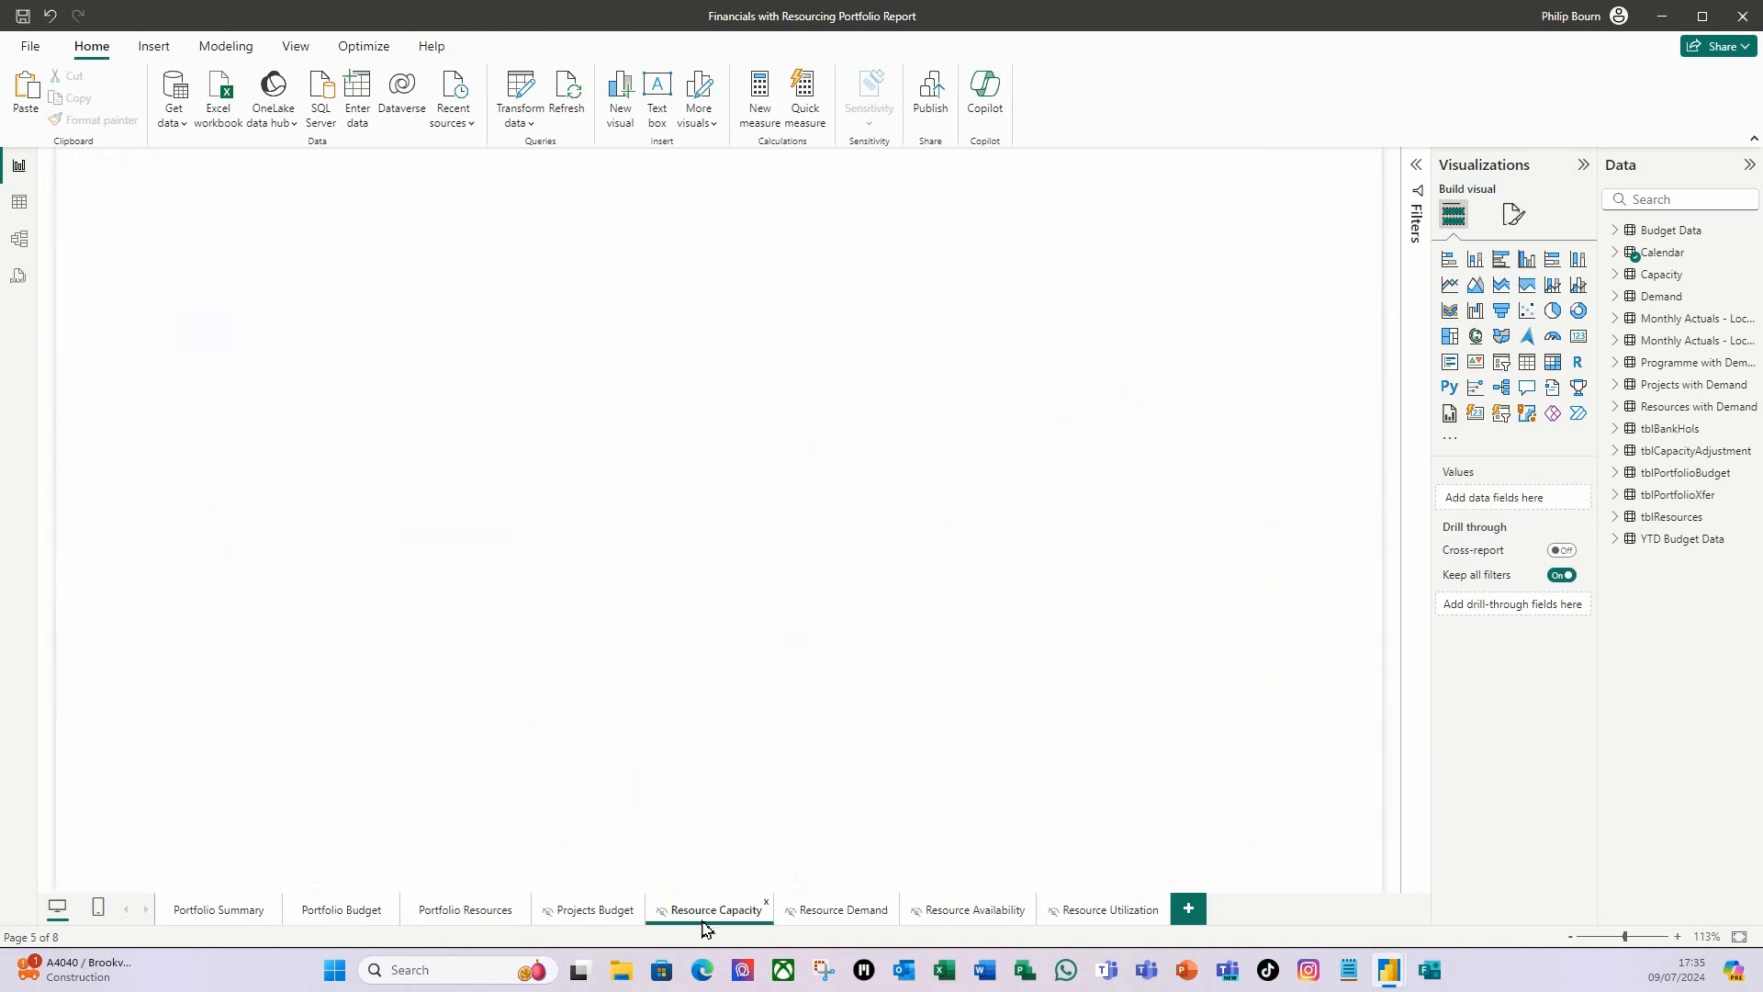
{"action": "key", "text": "ctrl+v"}
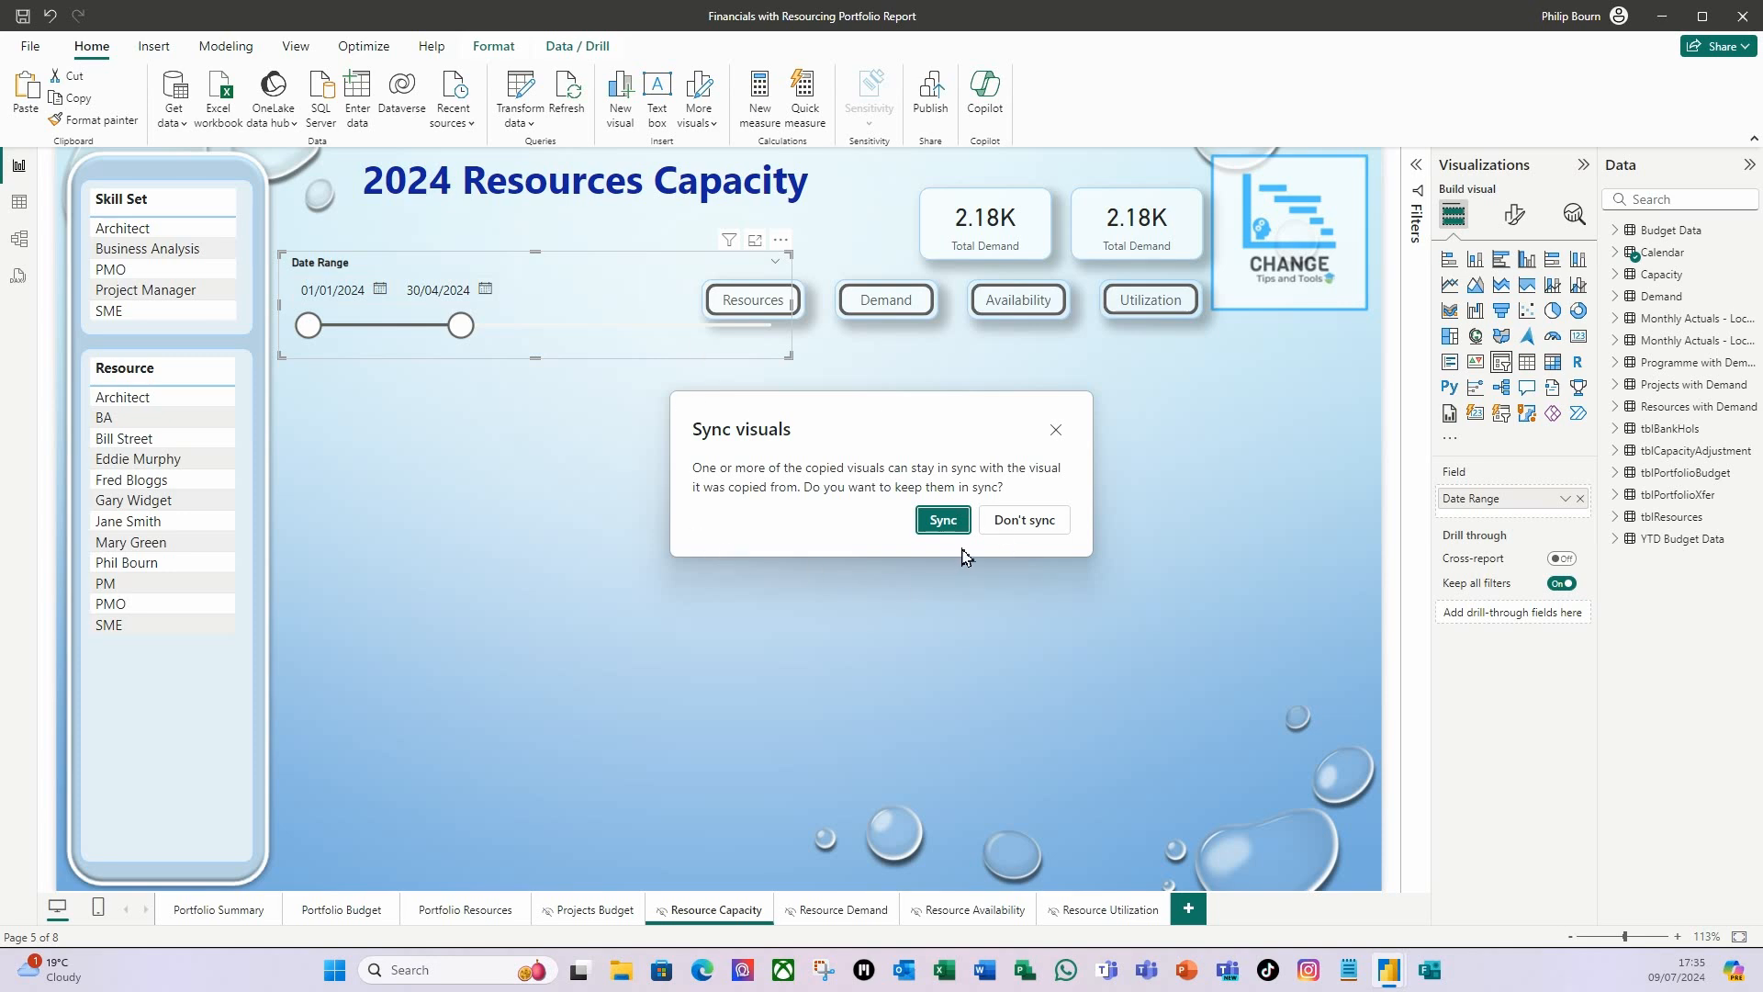
{"action": "left_click", "coordinate": [943, 523]}
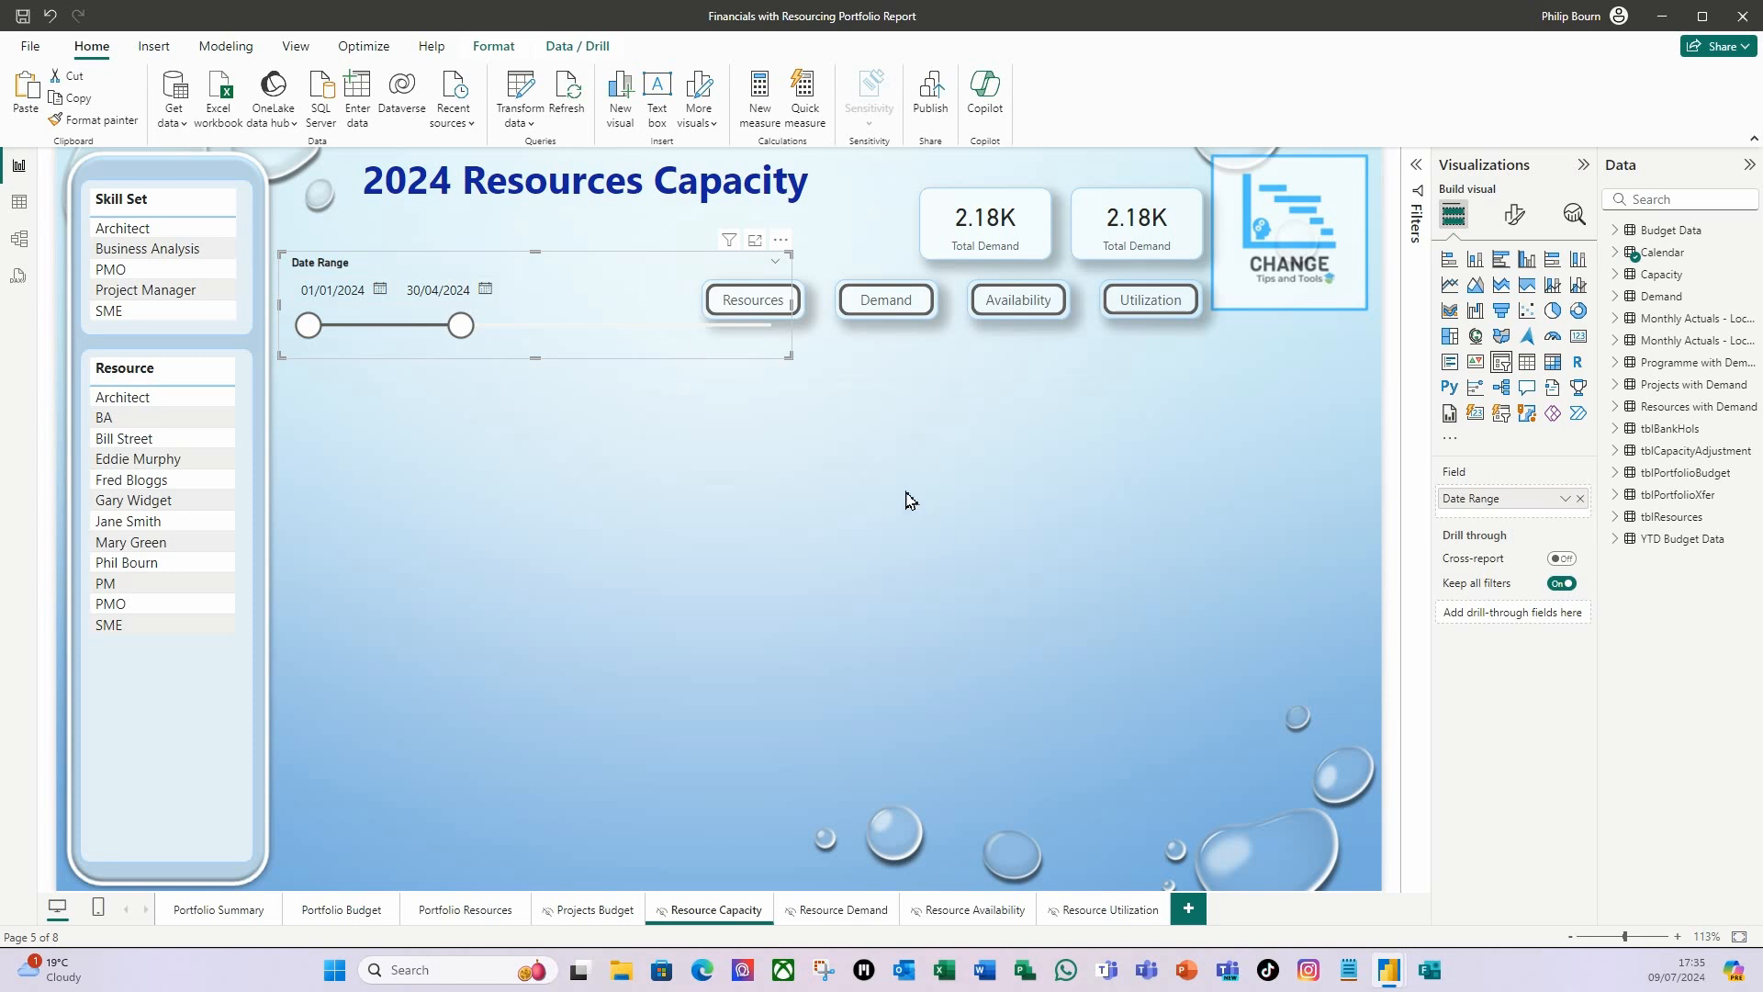
Narrow the Date Range slicer until it clears the Resources button, and move it up to just beneath the page title.
{"action": "left_click_drag", "start_coordinate": [794, 317], "coordinate": [677, 299]}
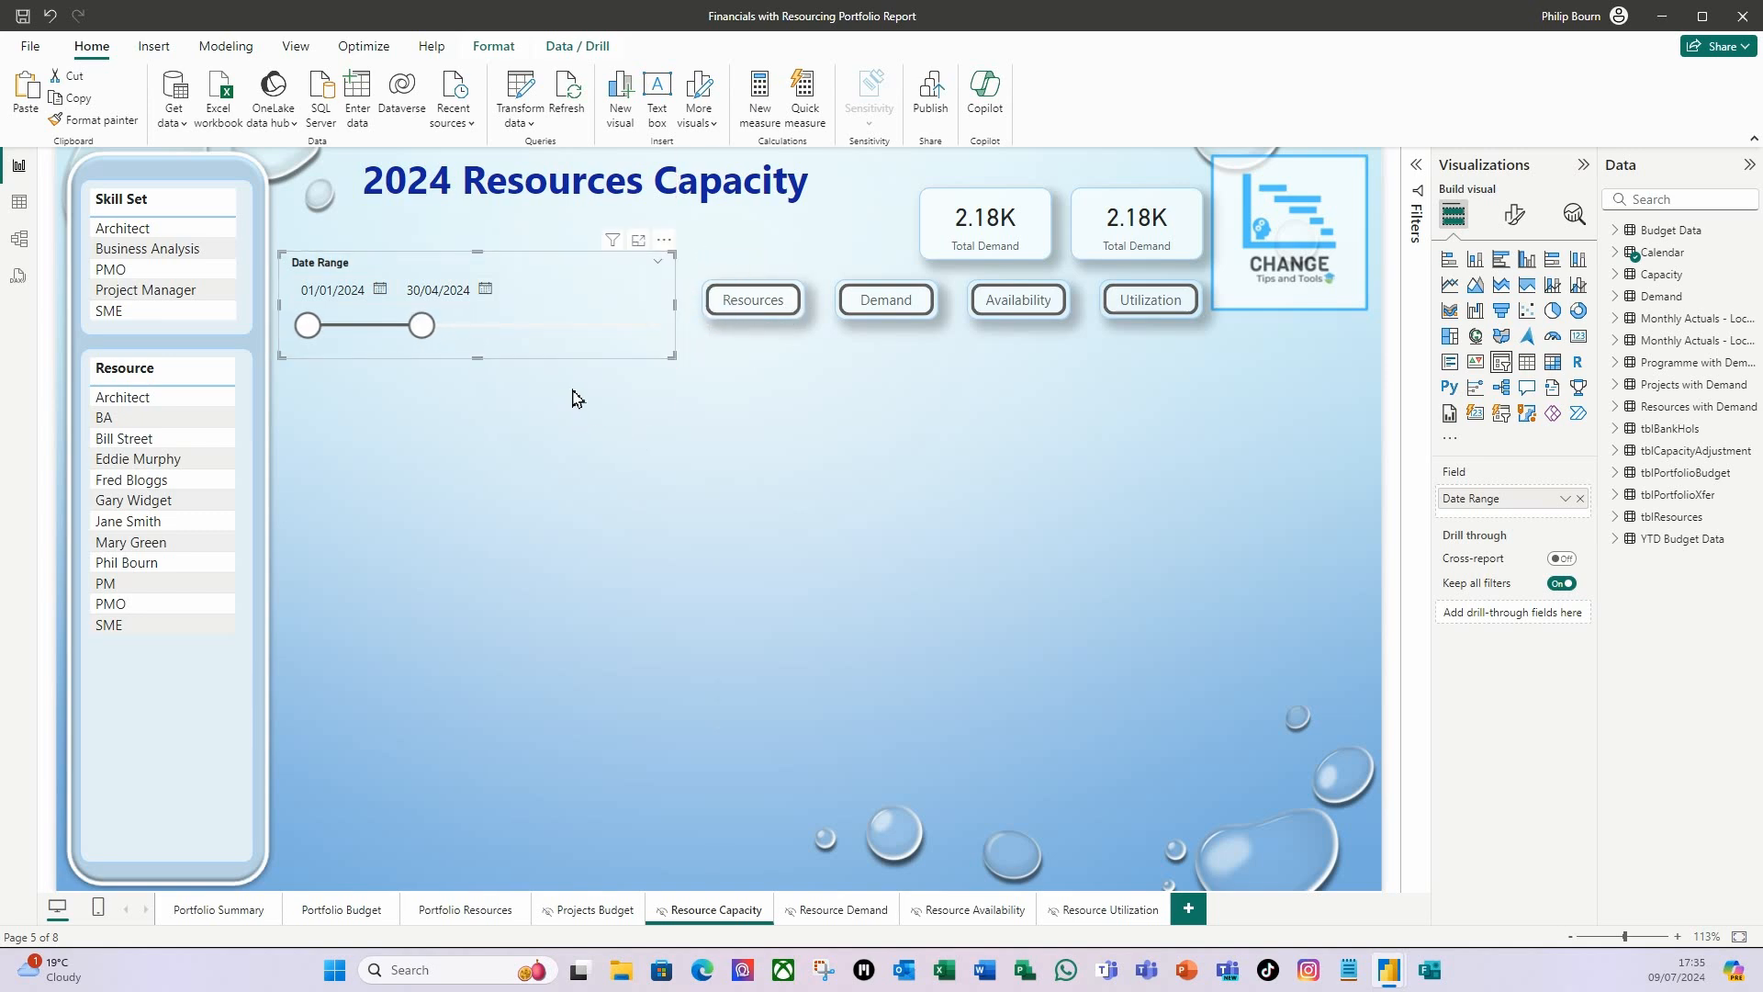
{"action": "key", "text": "Up"}
{"action": "key", "text": "Up"}
{"action": "key", "text": "Up"}
{"action": "key", "text": "Up"}
{"action": "key", "text": "Up"}
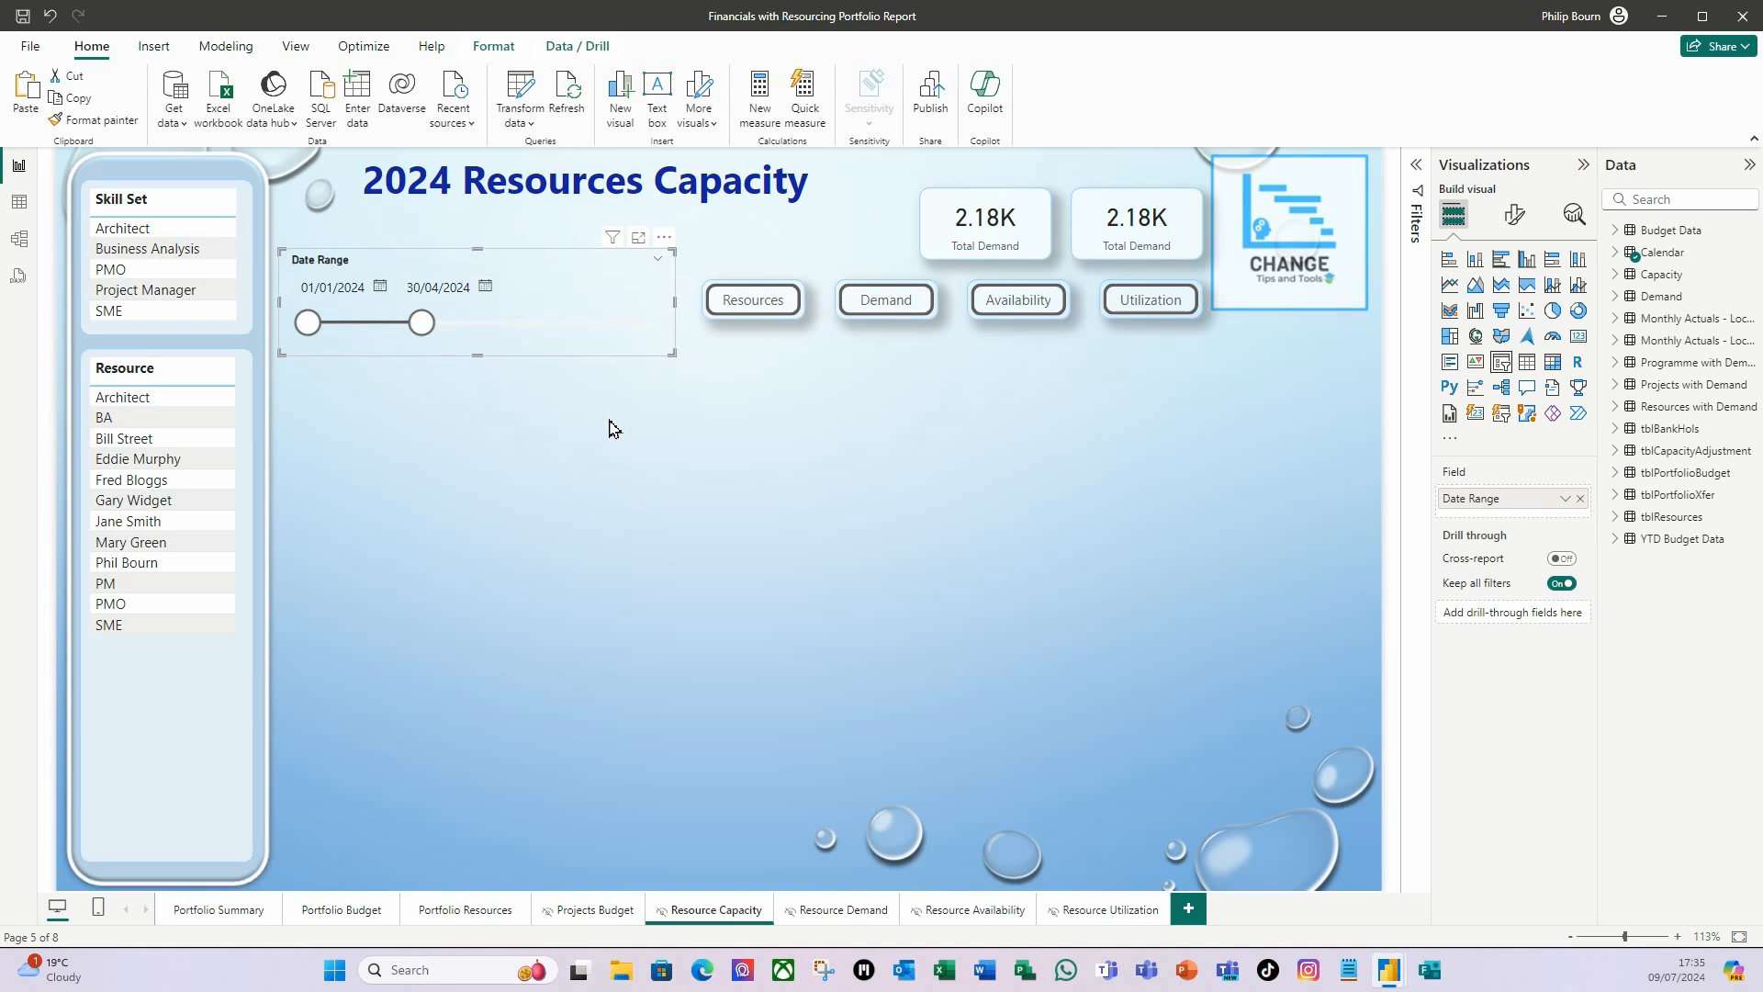
{"action": "key", "text": "Up"}
{"action": "key", "text": "Up"}
{"action": "key", "text": "Up"}
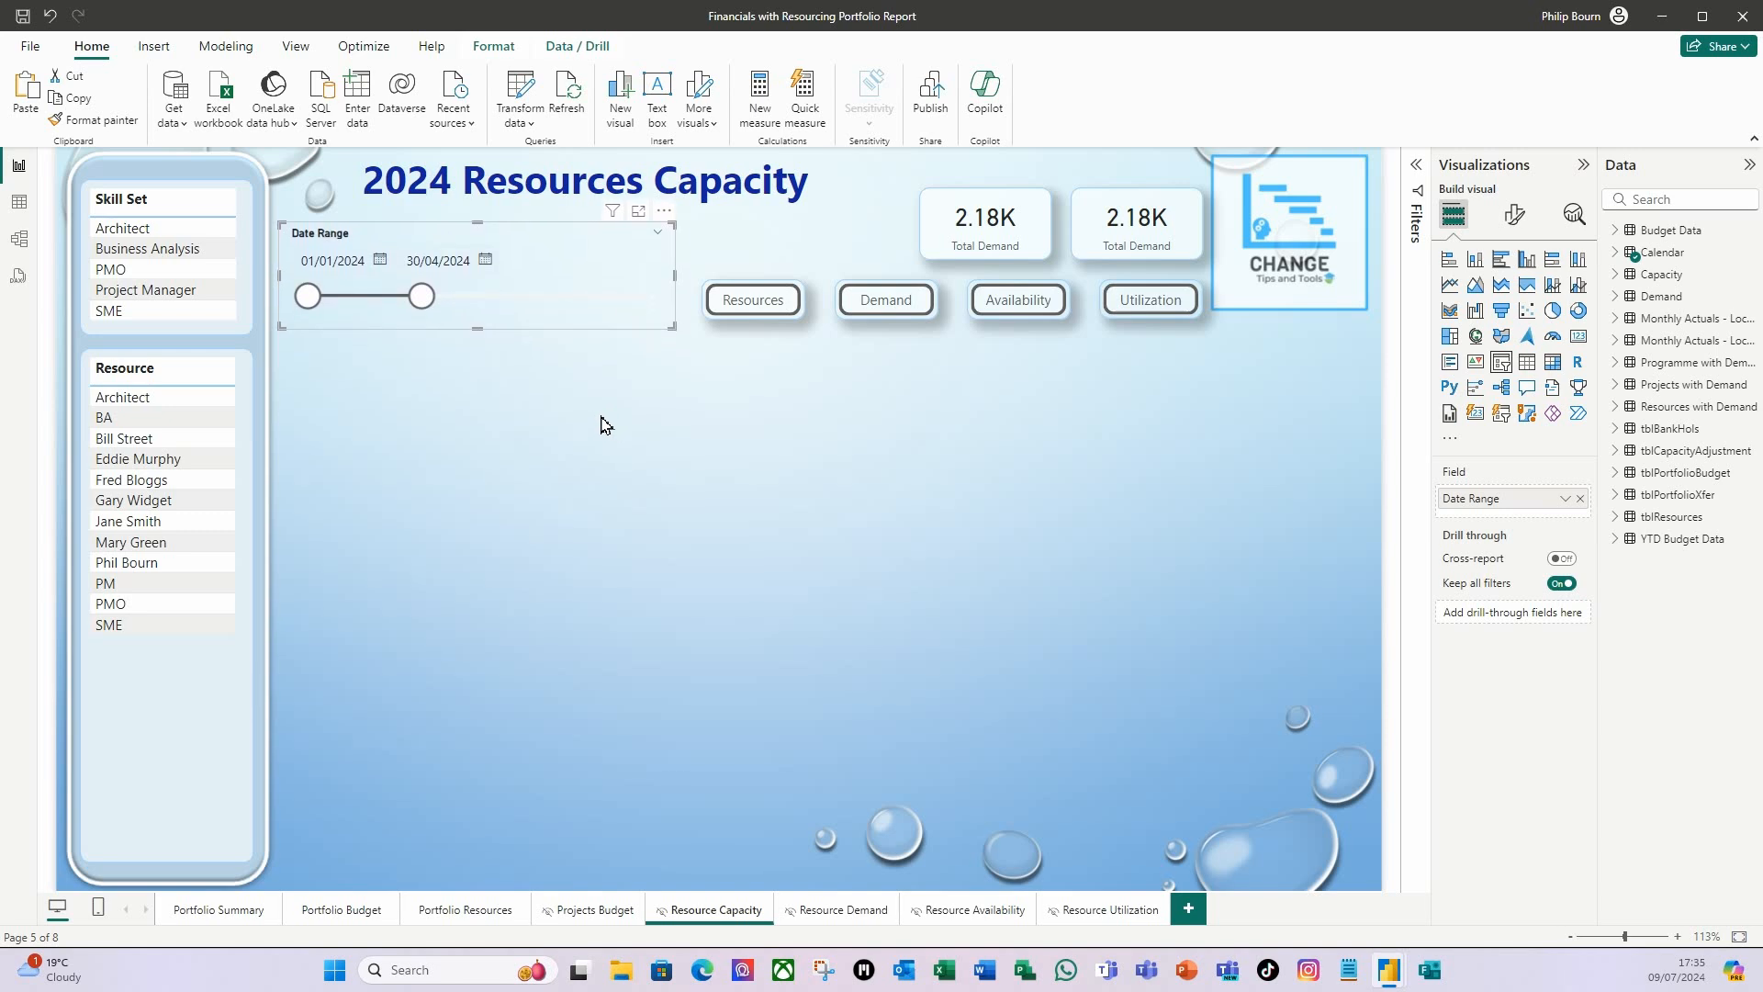
{"action": "left_click", "coordinate": [606, 430]}
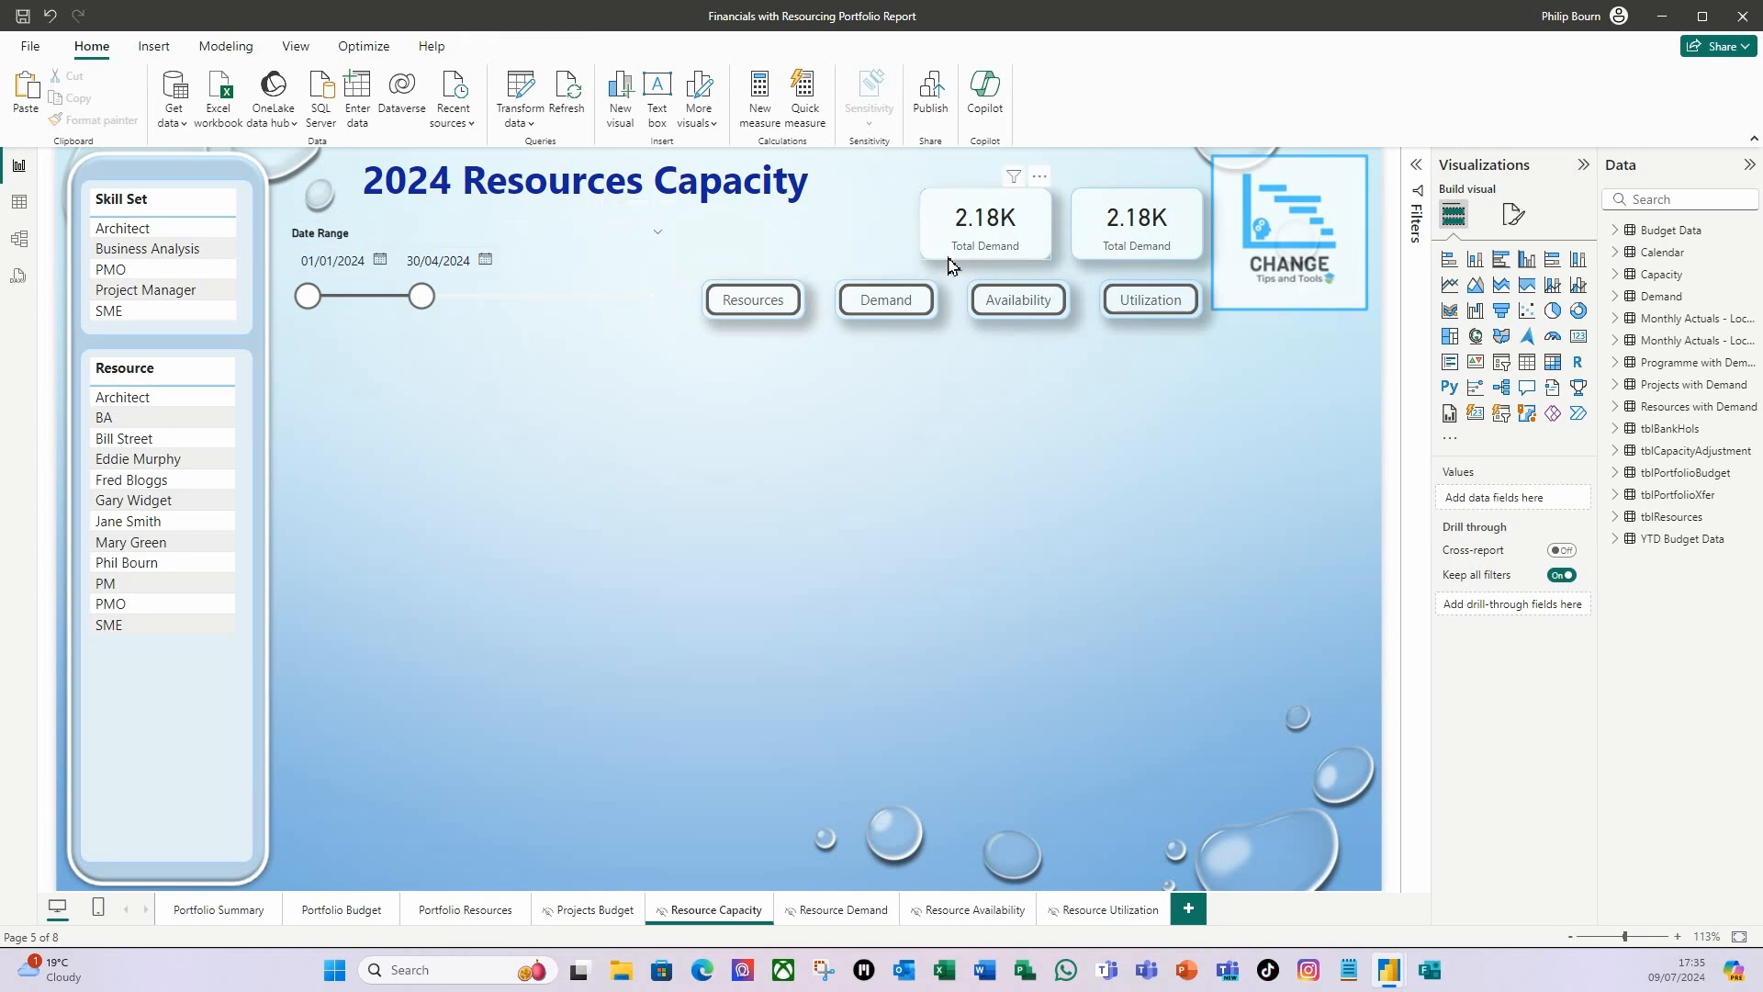
Shift both Total Demand cards away from the logo so the pair sits more centrally above the button row.
{"action": "left_click", "coordinate": [962, 257]}
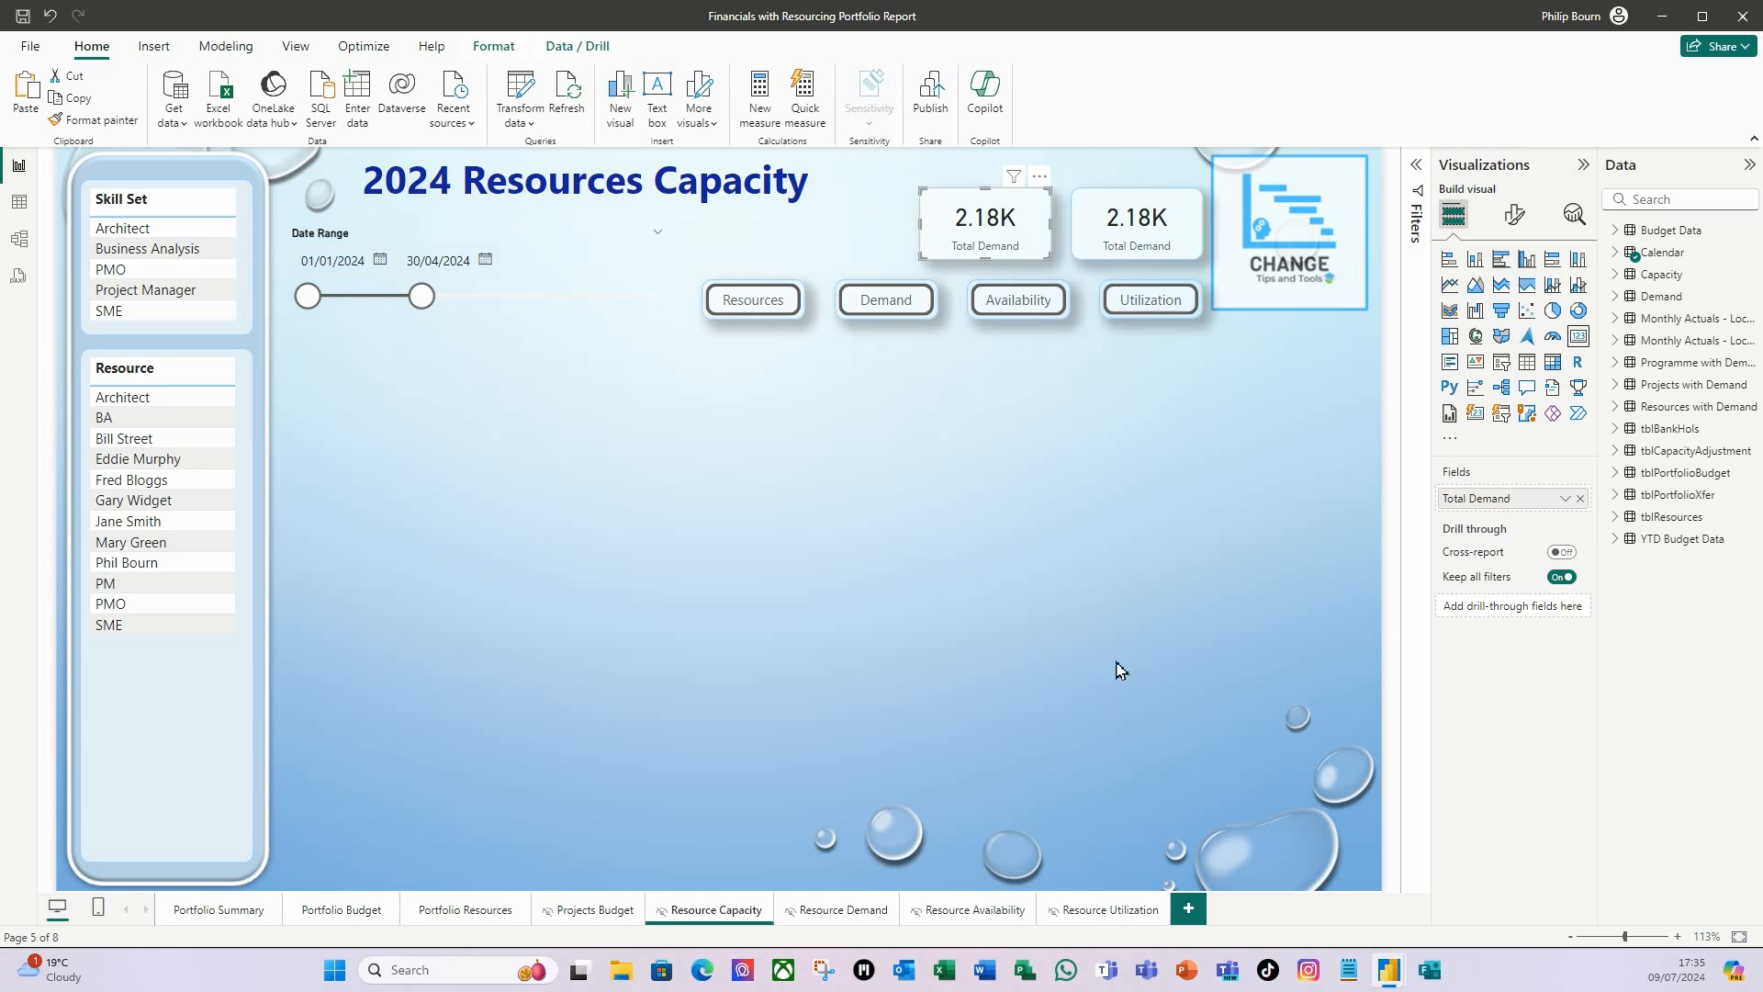
{"action": "key", "text": "Left"}
{"action": "key", "text": "Left"}
{"action": "key", "text": "Left"}
{"action": "key", "text": "Left"}
{"action": "key", "text": "Left"}
{"action": "key", "text": "Left"}
{"action": "key", "text": "Left"}
{"action": "key", "text": "Left"}
{"action": "key", "text": "Left"}
{"action": "key", "text": "Left"}
{"action": "key", "text": "Left"}
{"action": "key", "text": "Left"}
{"action": "key", "text": "Left"}
{"action": "key", "text": "Left"}
{"action": "key", "text": "Left"}
{"action": "key", "text": "Left"}
{"action": "key", "text": "Left"}
{"action": "key", "text": "Left"}
{"action": "key", "text": "Left"}
{"action": "key", "text": "Left"}
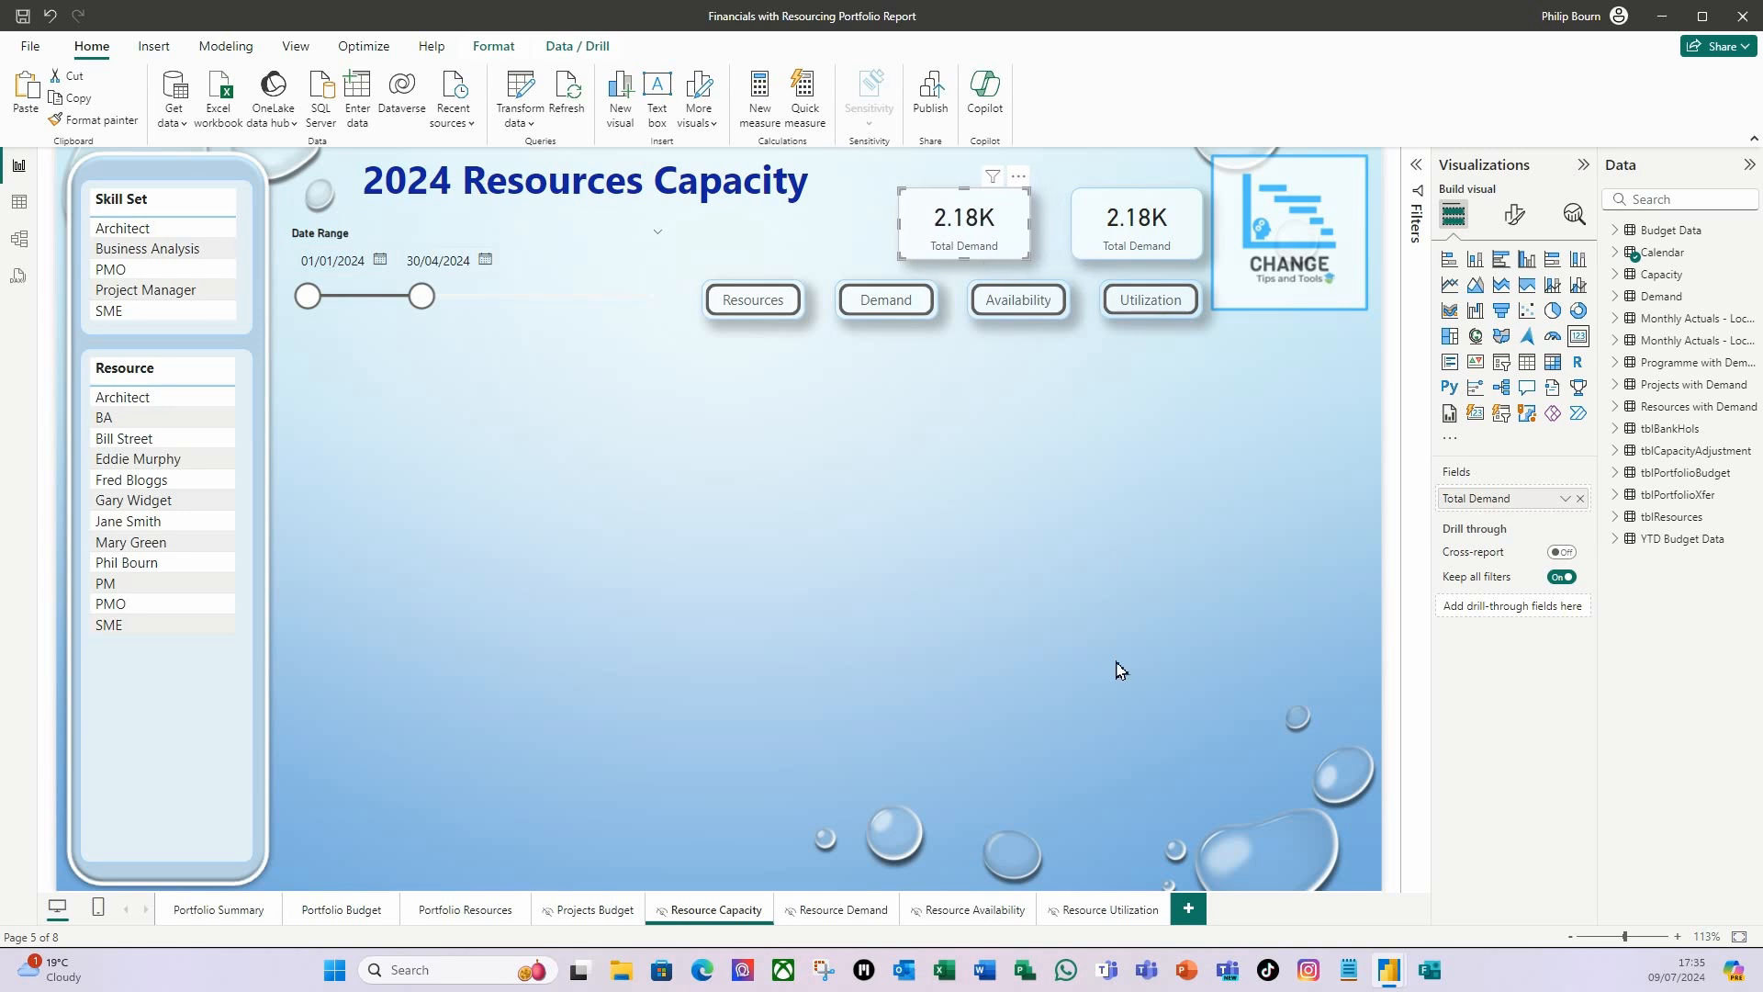
{"action": "key", "text": "Left"}
{"action": "key", "text": "Left"}
{"action": "key", "text": "Left"}
{"action": "key", "text": "Left"}
{"action": "key", "text": "Left"}
{"action": "key", "text": "Left"}
{"action": "key", "text": "Left"}
{"action": "key", "text": "Left"}
{"action": "key", "text": "Left"}
{"action": "key", "text": "Left"}
{"action": "key", "text": "Left"}
{"action": "key", "text": "Left"}
{"action": "key", "text": "Left"}
{"action": "key", "text": "Left"}
{"action": "key", "text": "Left"}
{"action": "key", "text": "Left"}
{"action": "key", "text": "Left"}
{"action": "key", "text": "Left"}
{"action": "key", "text": "Left"}
{"action": "key", "text": "Left"}
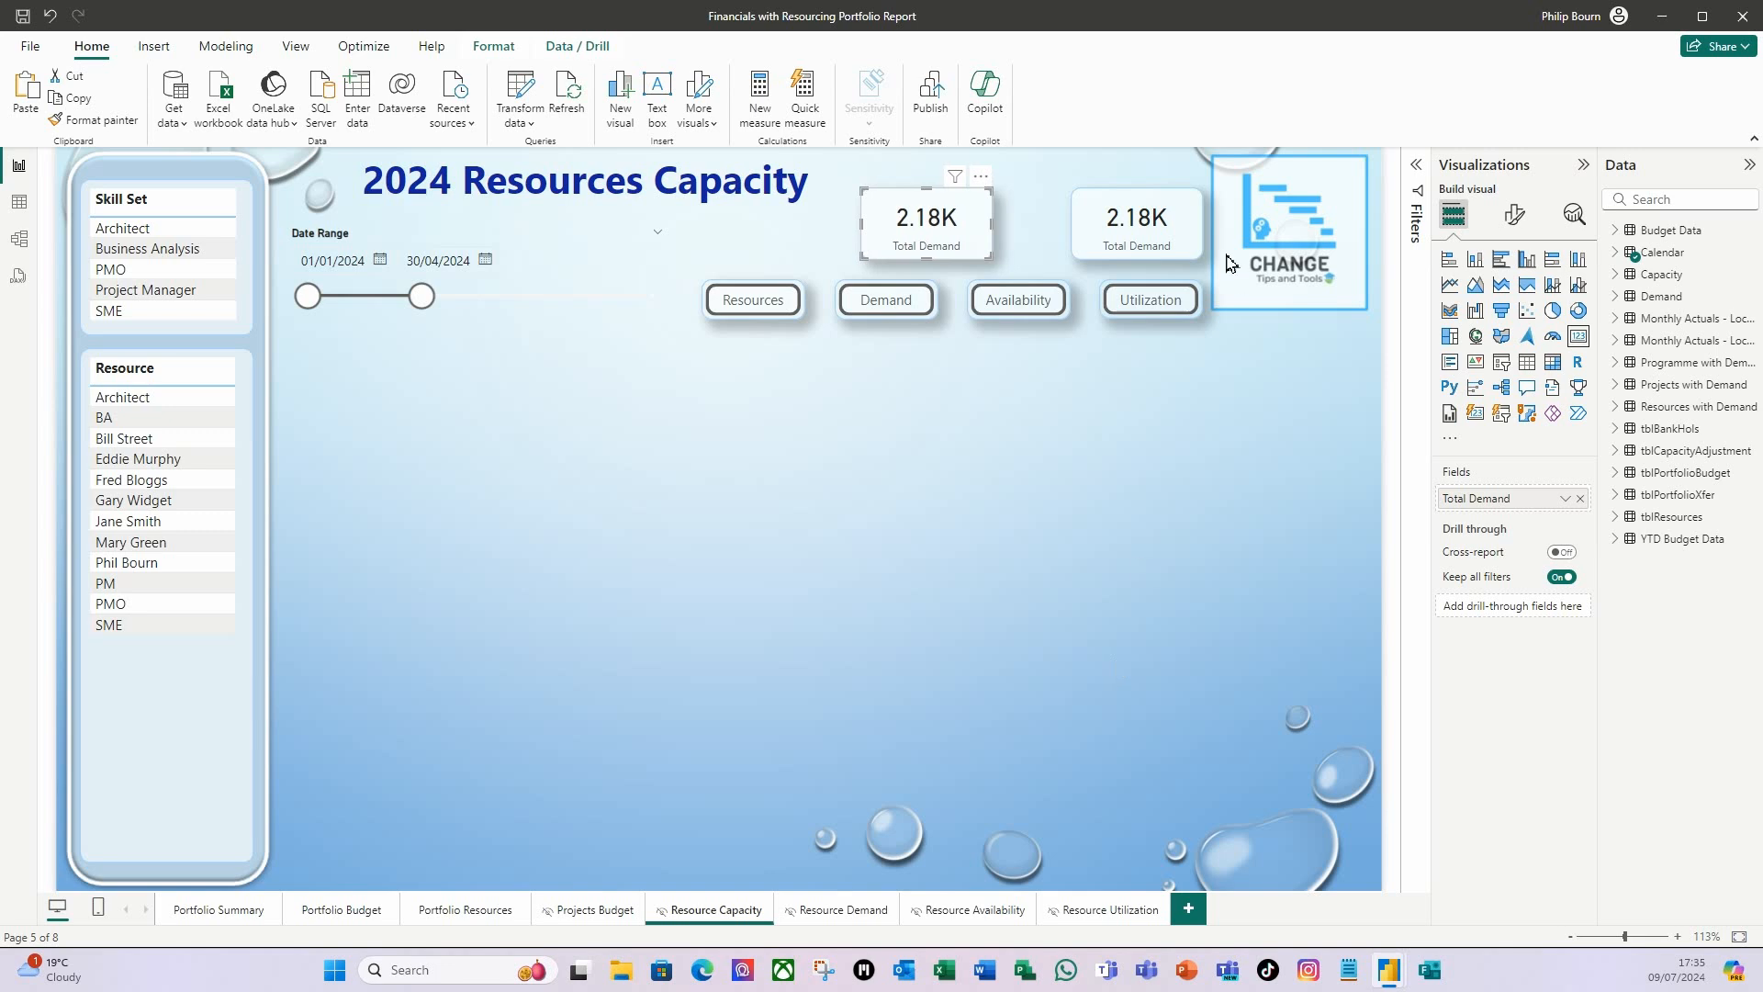
{"action": "left_click", "coordinate": [1094, 253]}
{"action": "key", "text": "Left"}
{"action": "key", "text": "Left"}
{"action": "key", "text": "Left"}
{"action": "key", "text": "Left"}
{"action": "key", "text": "Left"}
{"action": "key", "text": "Left"}
{"action": "key", "text": "Left"}
{"action": "key", "text": "Left"}
{"action": "key", "text": "Left"}
{"action": "key", "text": "Left"}
{"action": "key", "text": "Left"}
{"action": "key", "text": "Left"}
{"action": "key", "text": "Left"}
{"action": "key", "text": "Left"}
{"action": "key", "text": "Left"}
{"action": "key", "text": "Left"}
{"action": "key", "text": "Left"}
{"action": "key", "text": "Left"}
{"action": "key", "text": "Left"}
{"action": "key", "text": "Left"}
{"action": "key", "text": "Left"}
{"action": "key", "text": "Left"}
{"action": "key", "text": "Left"}
{"action": "key", "text": "Left"}
{"action": "key", "text": "Left"}
{"action": "key", "text": "Left"}
{"action": "key", "text": "Left"}
{"action": "key", "text": "Left"}
{"action": "key", "text": "Left"}
{"action": "key", "text": "Left"}
{"action": "key", "text": "Left"}
{"action": "key", "text": "Left"}
{"action": "key", "text": "Left"}
{"action": "key", "text": "Left"}
{"action": "key", "text": "Left"}
{"action": "key", "text": "Left"}
{"action": "key", "text": "Left"}
{"action": "left_click", "coordinate": [1162, 700]}
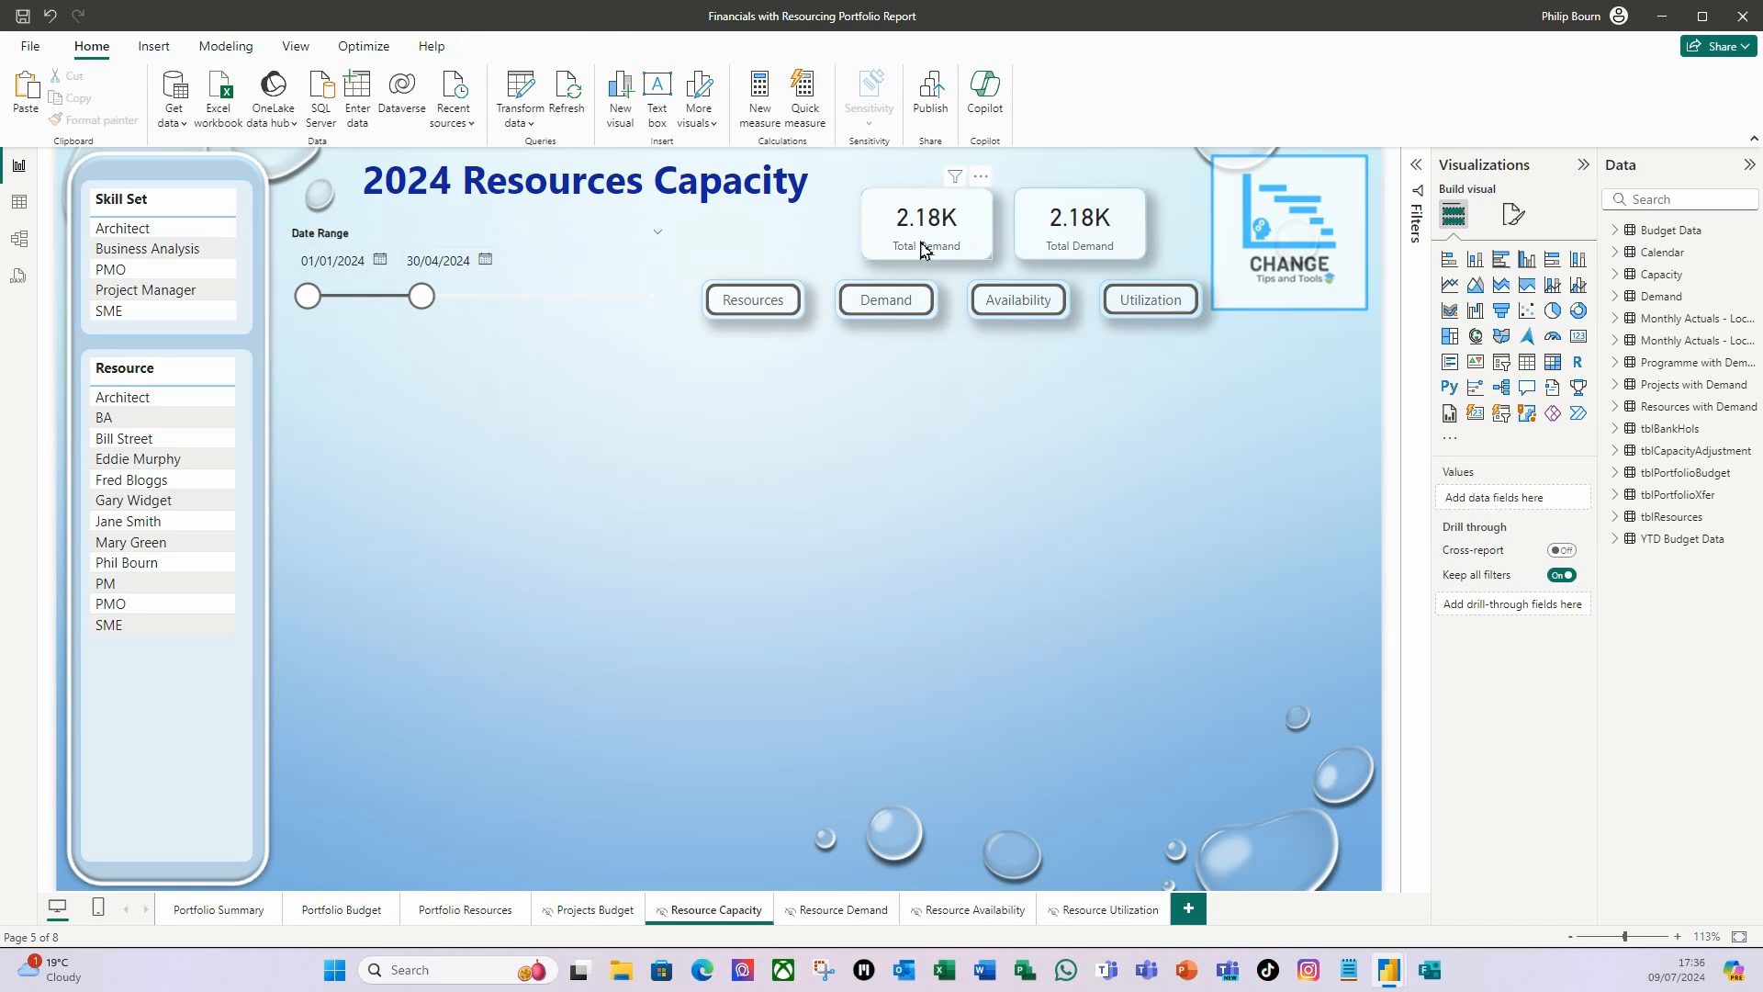
Create a new measure named FTE in the tblResources table and begin its formula with the COUNTROWS function.
{"action": "left_click", "coordinate": [1616, 517]}
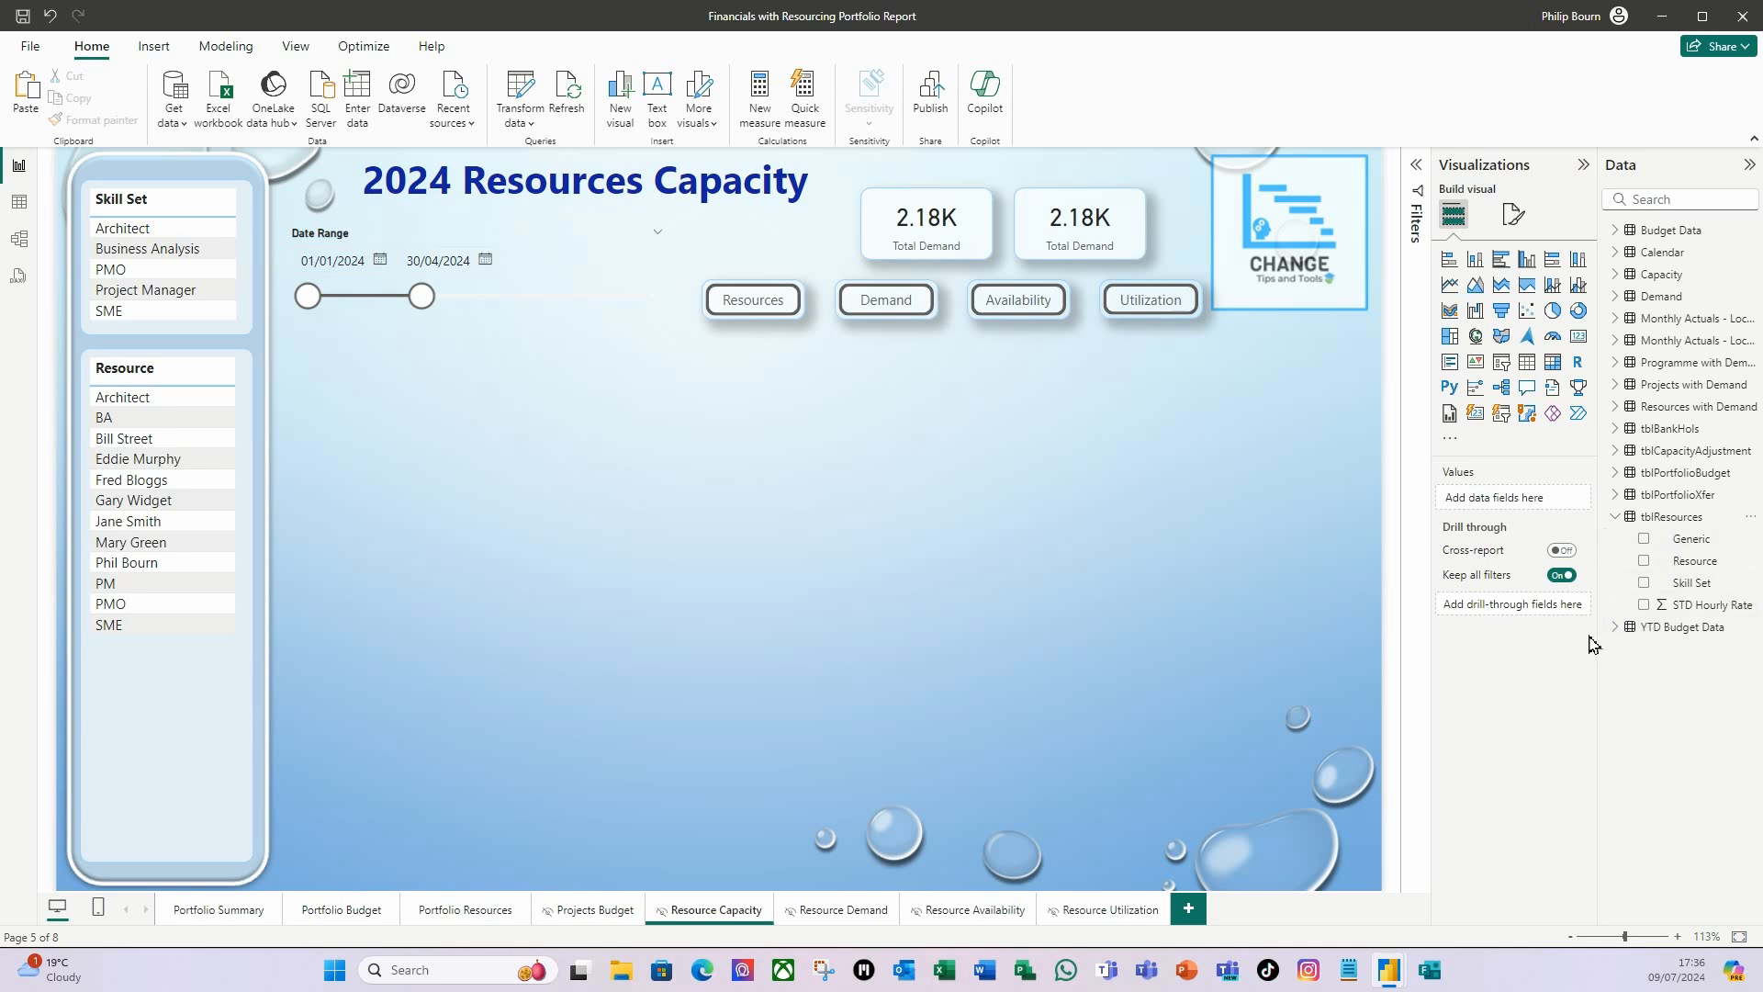
{"action": "left_click", "coordinate": [1701, 562]}
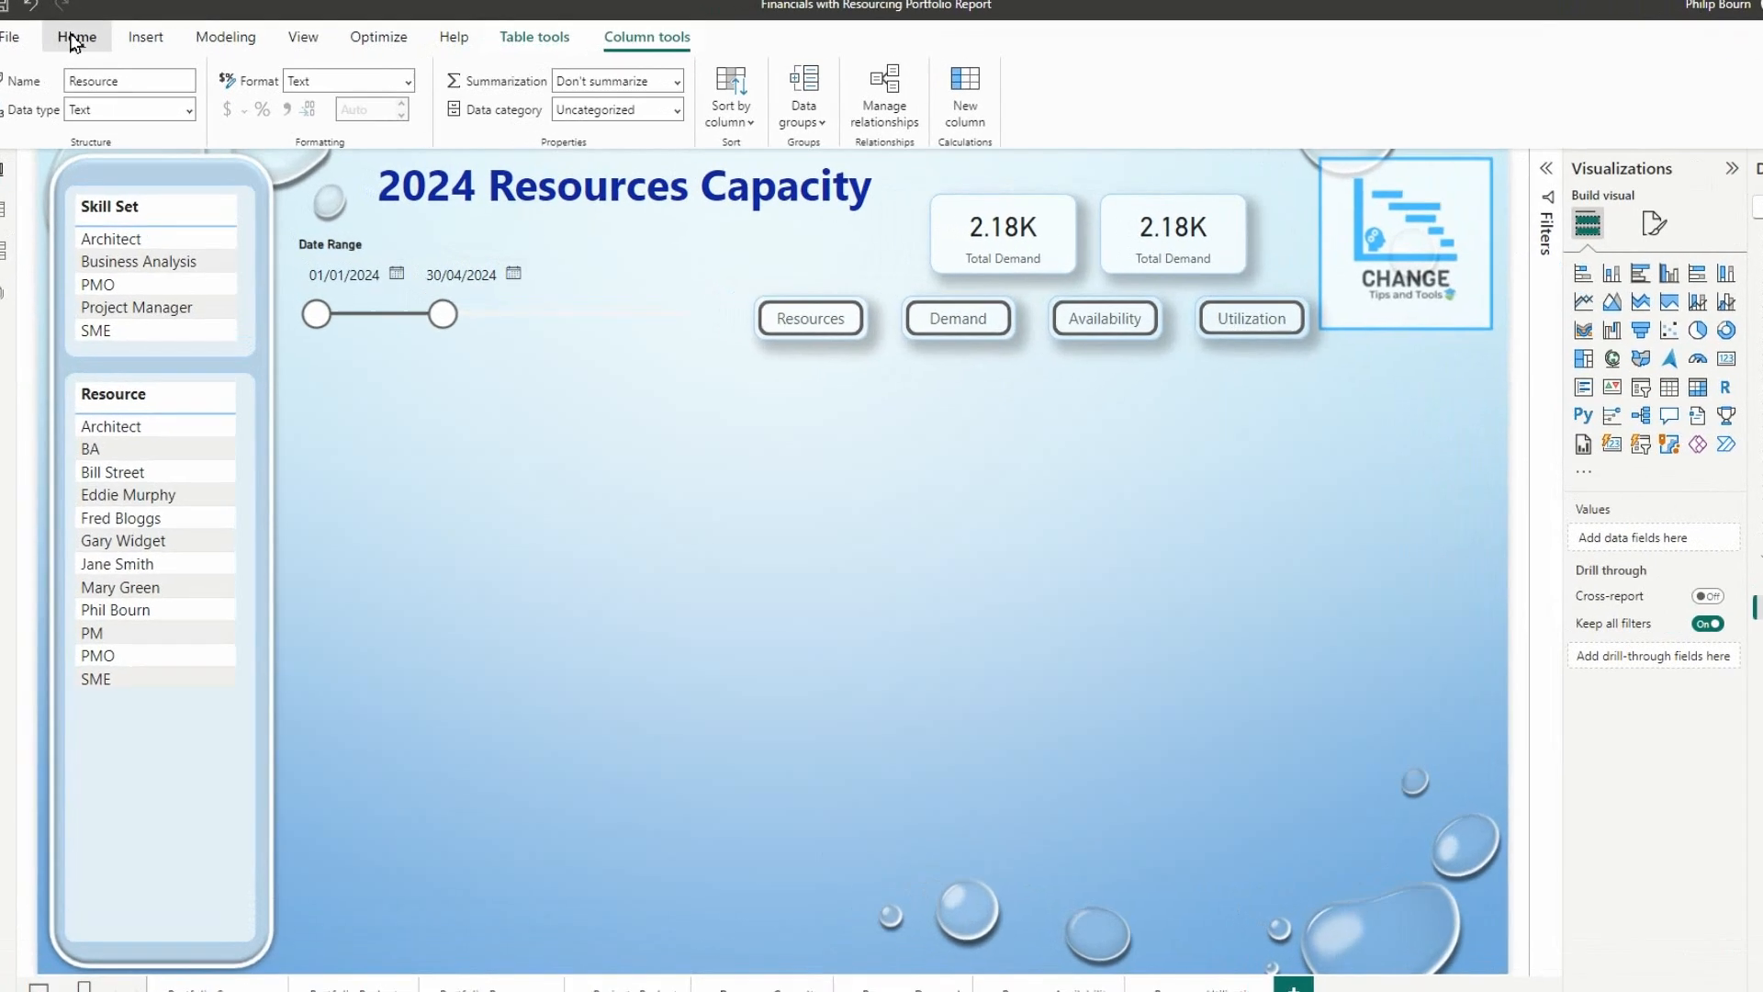
{"action": "left_click", "coordinate": [79, 43]}
{"action": "left_click", "coordinate": [914, 112]}
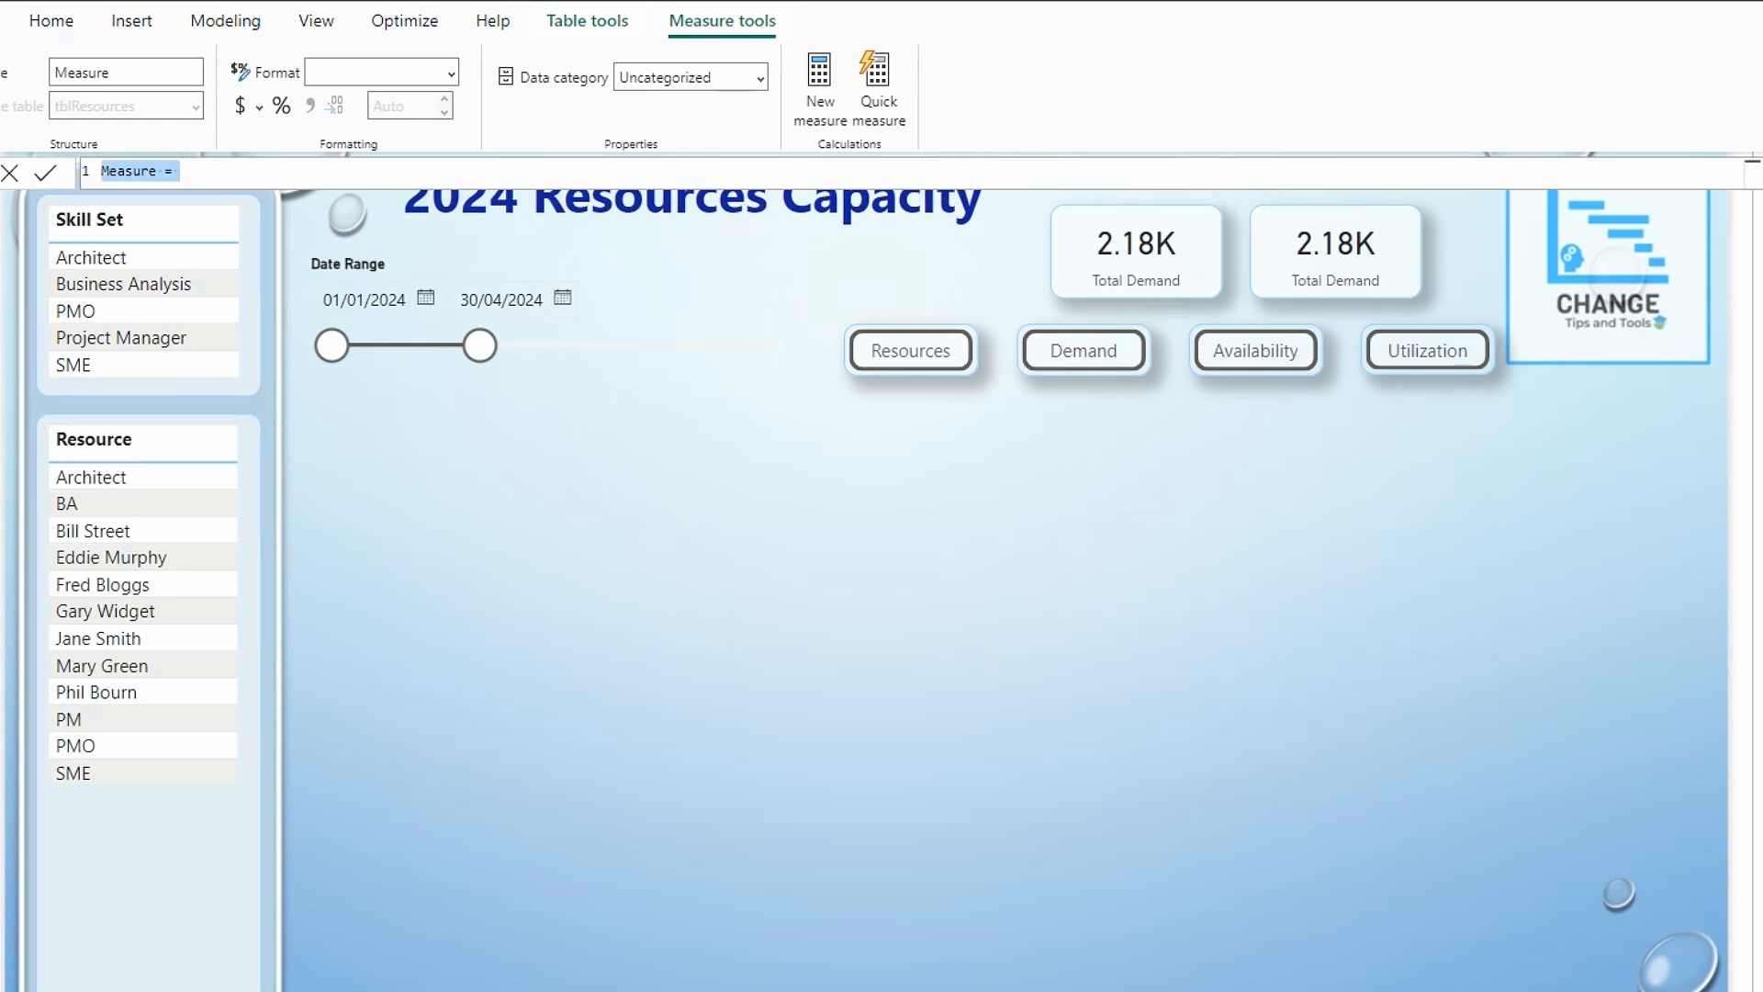
{"action": "type", "text": "FTE="}
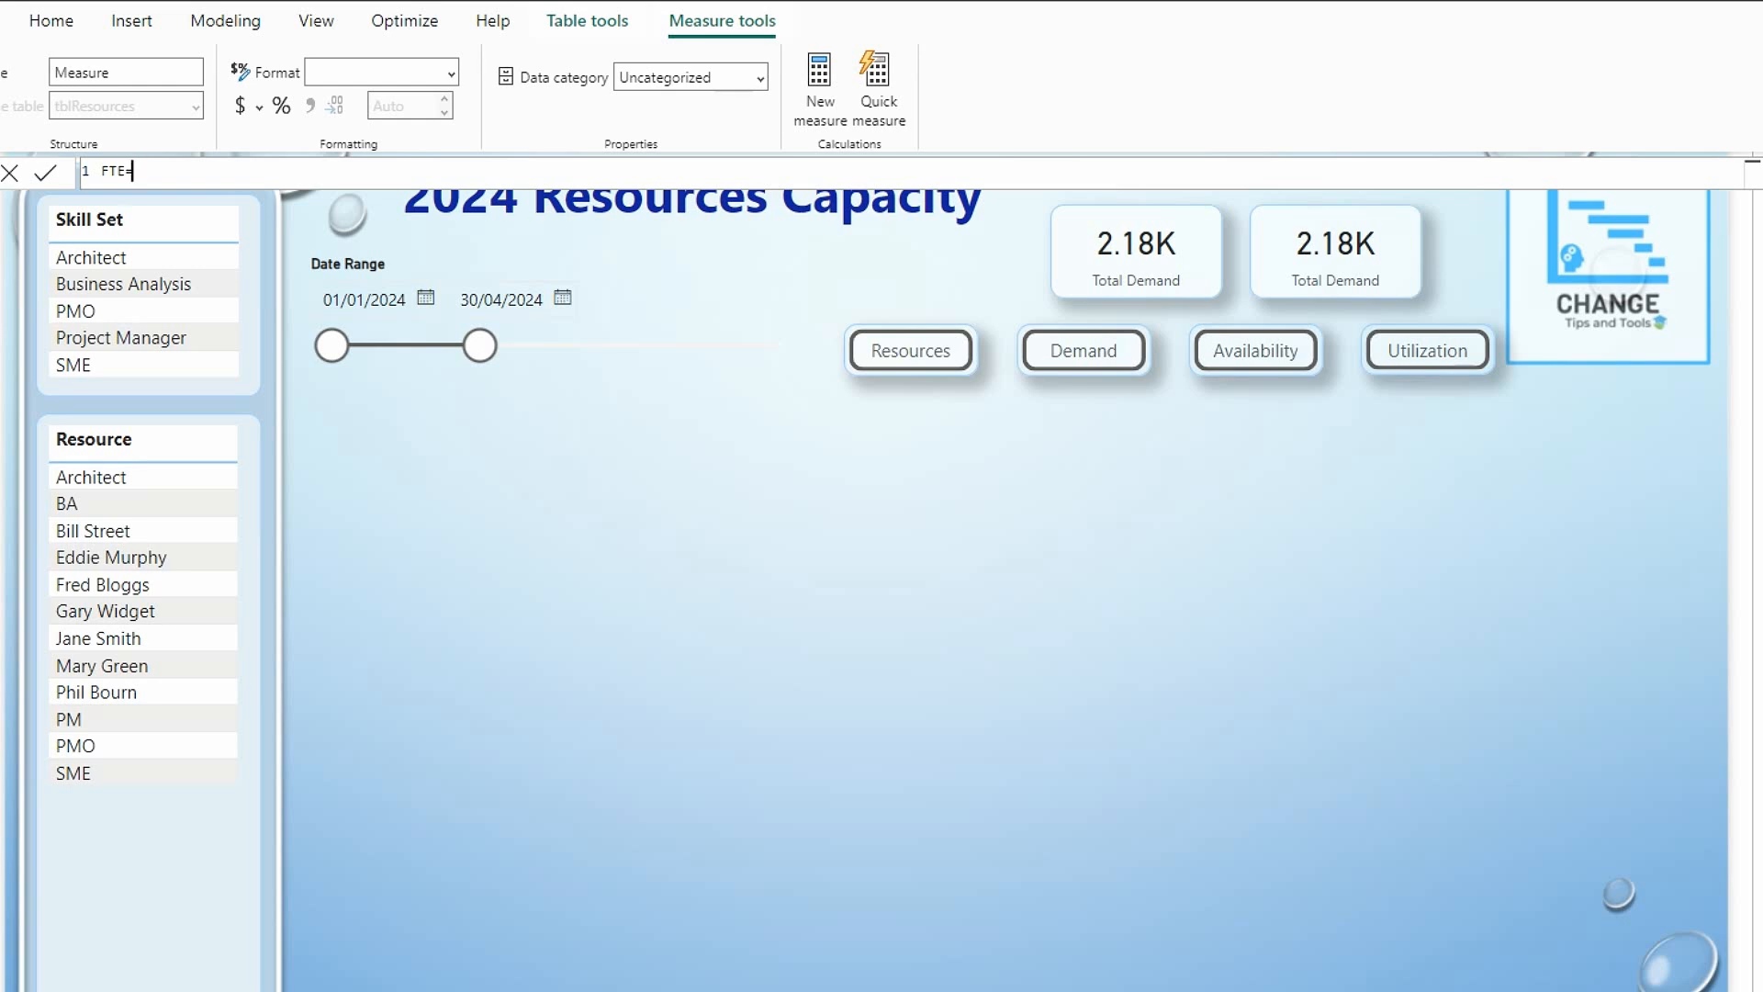
{"action": "type", "text": "count"}
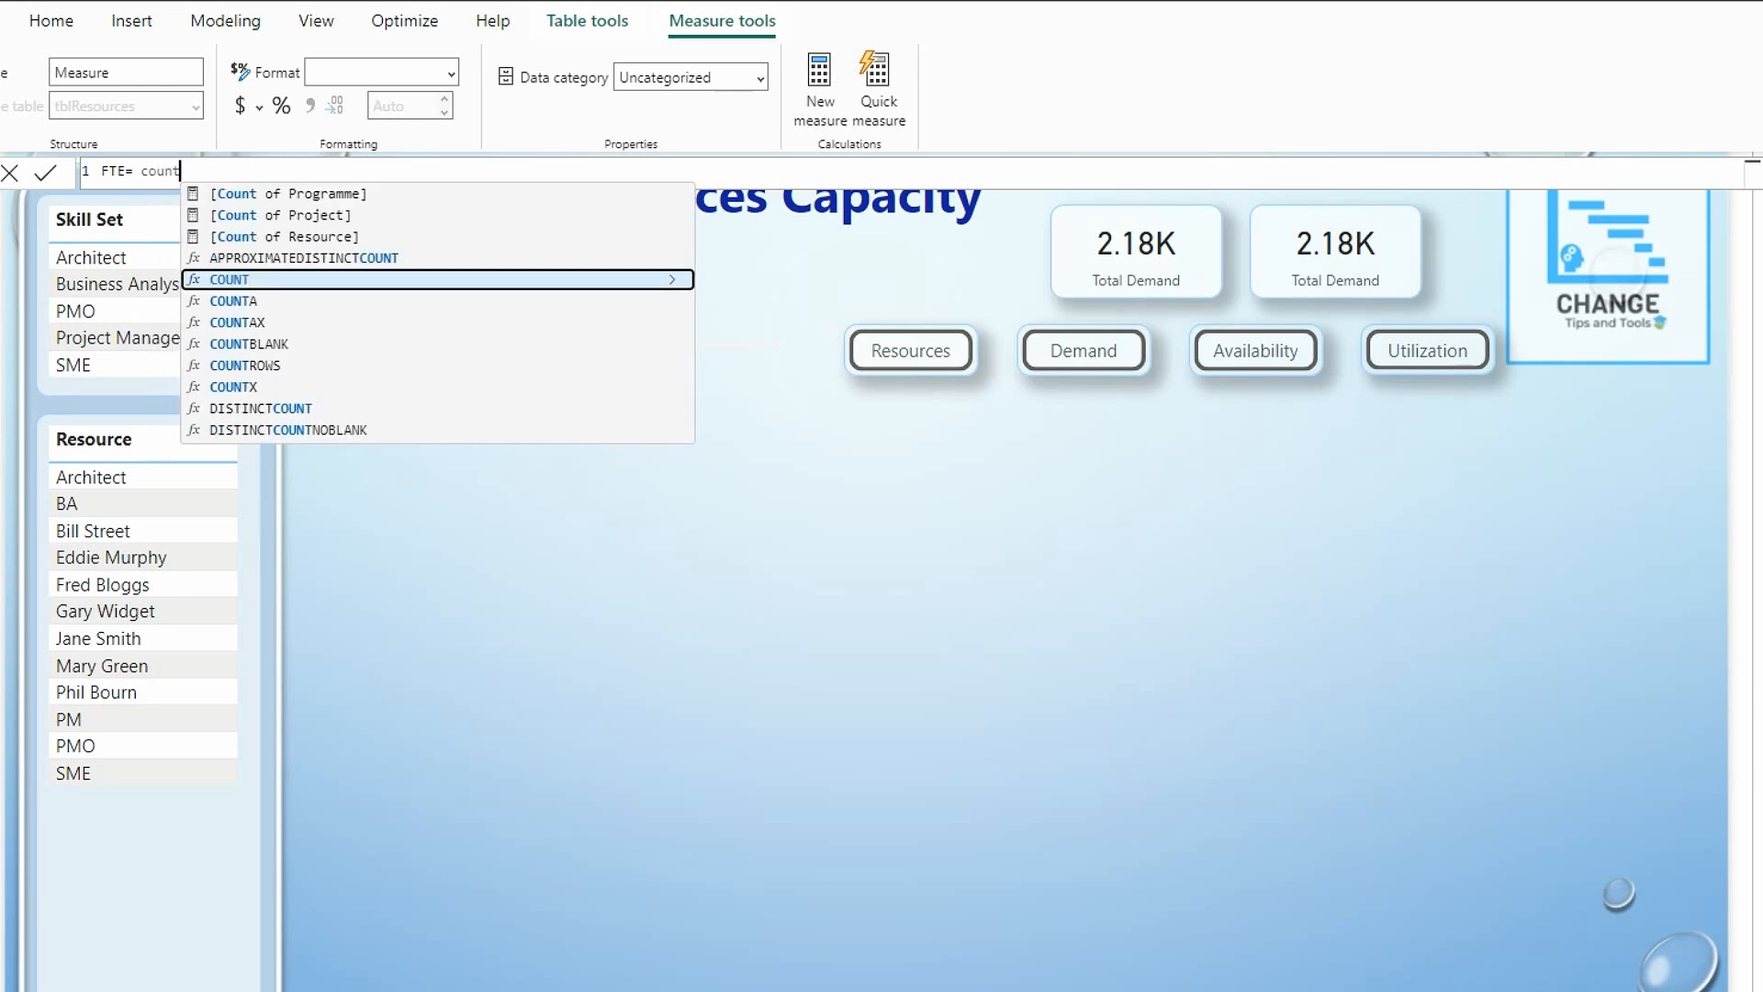
{"action": "double_click", "coordinate": [271, 367]}
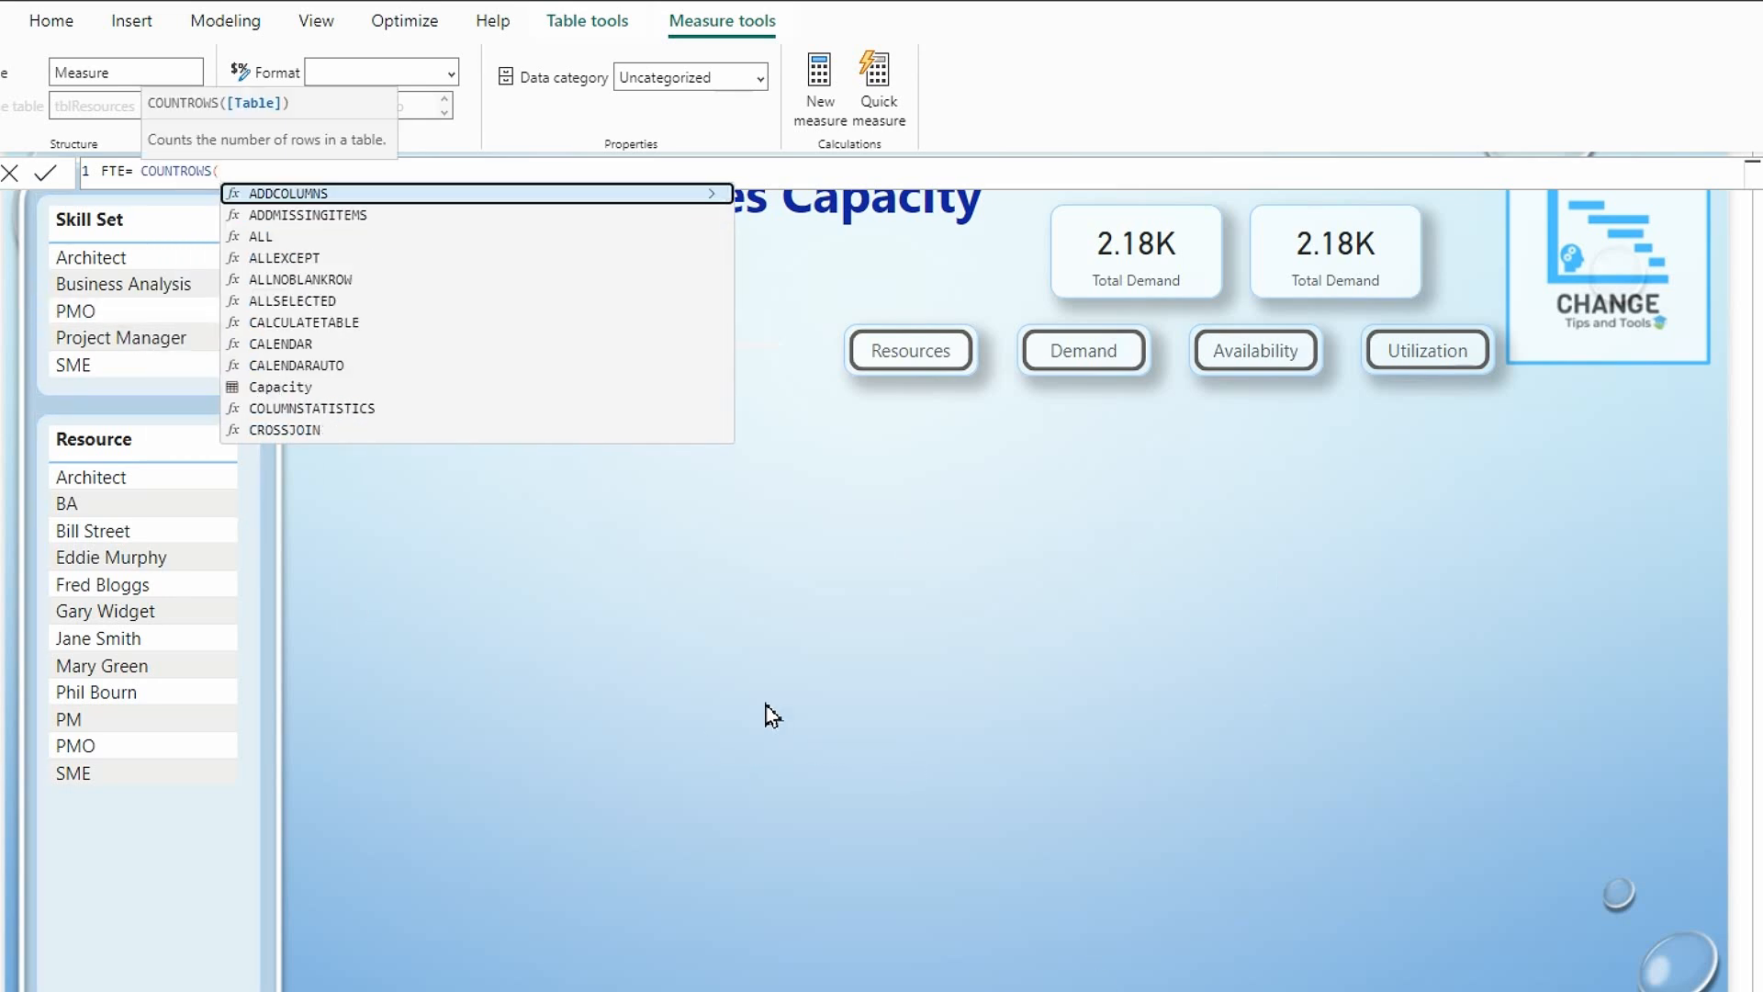
Complete the FTE measure so COUNTROWS counts tblResources filtered to rows where tblResources[Generic]="N", and commit the formula.
{"action": "type", "text": "filter"}
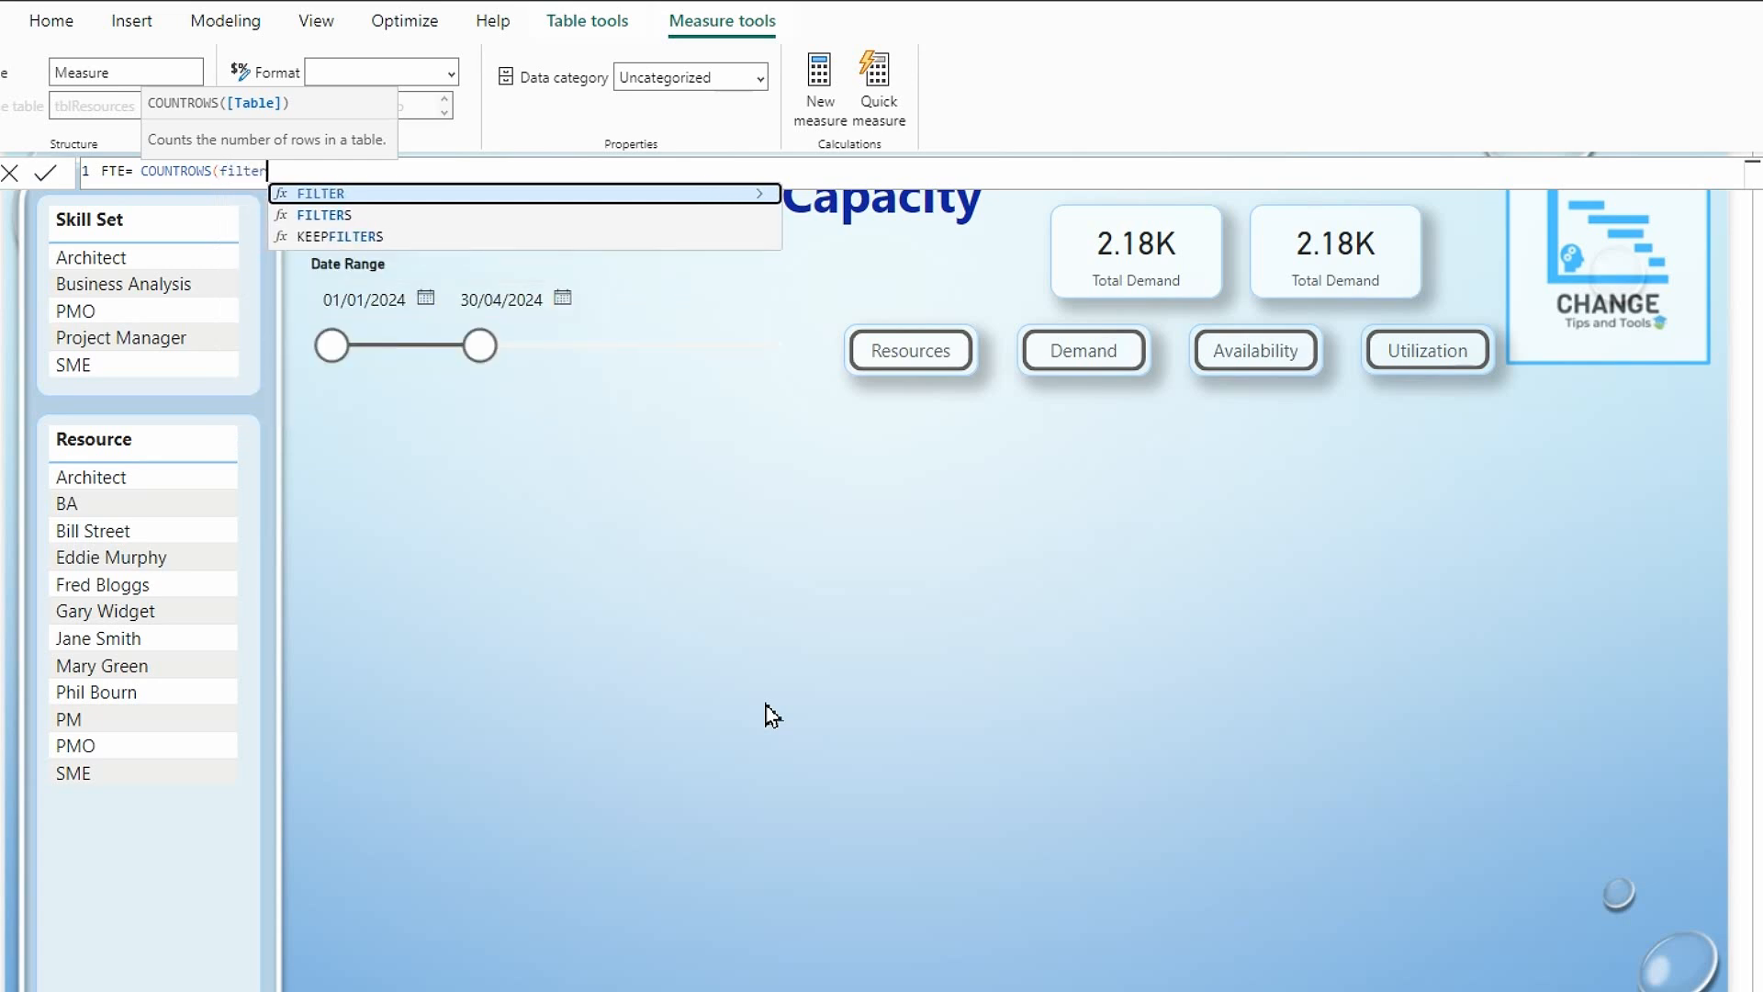
{"action": "double_click", "coordinate": [334, 193]}
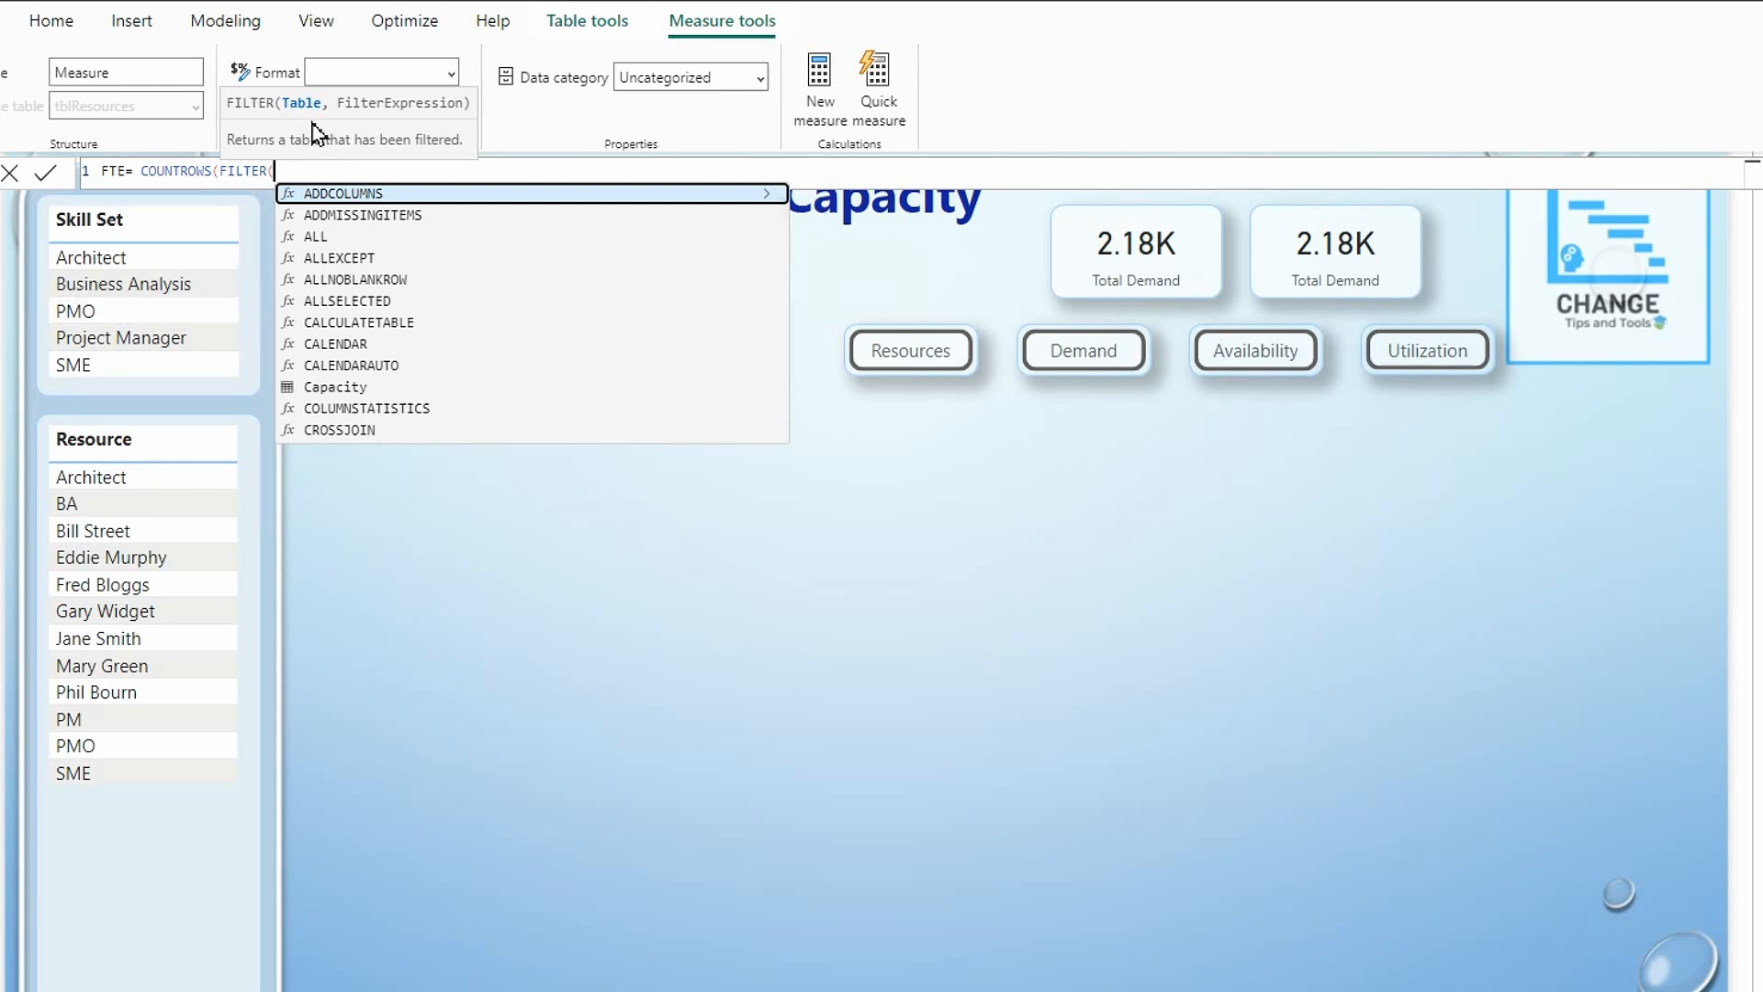
{"action": "type", "text": "tb"}
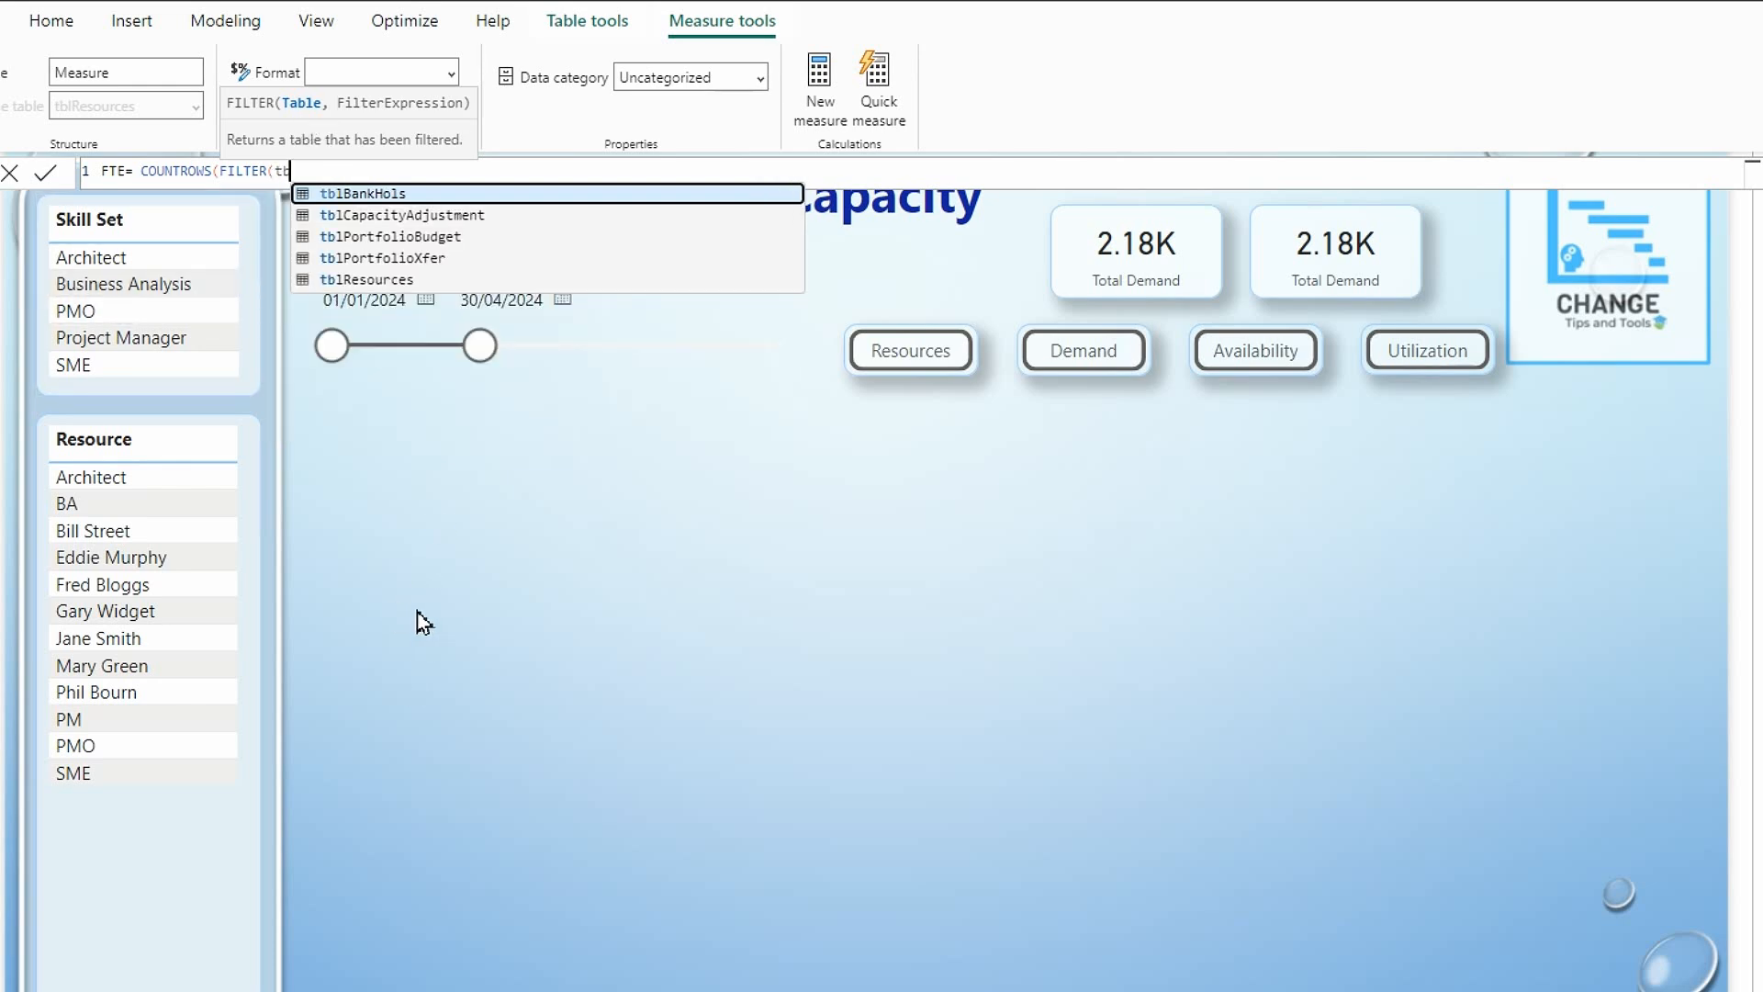
{"action": "left_click", "coordinate": [365, 281]}
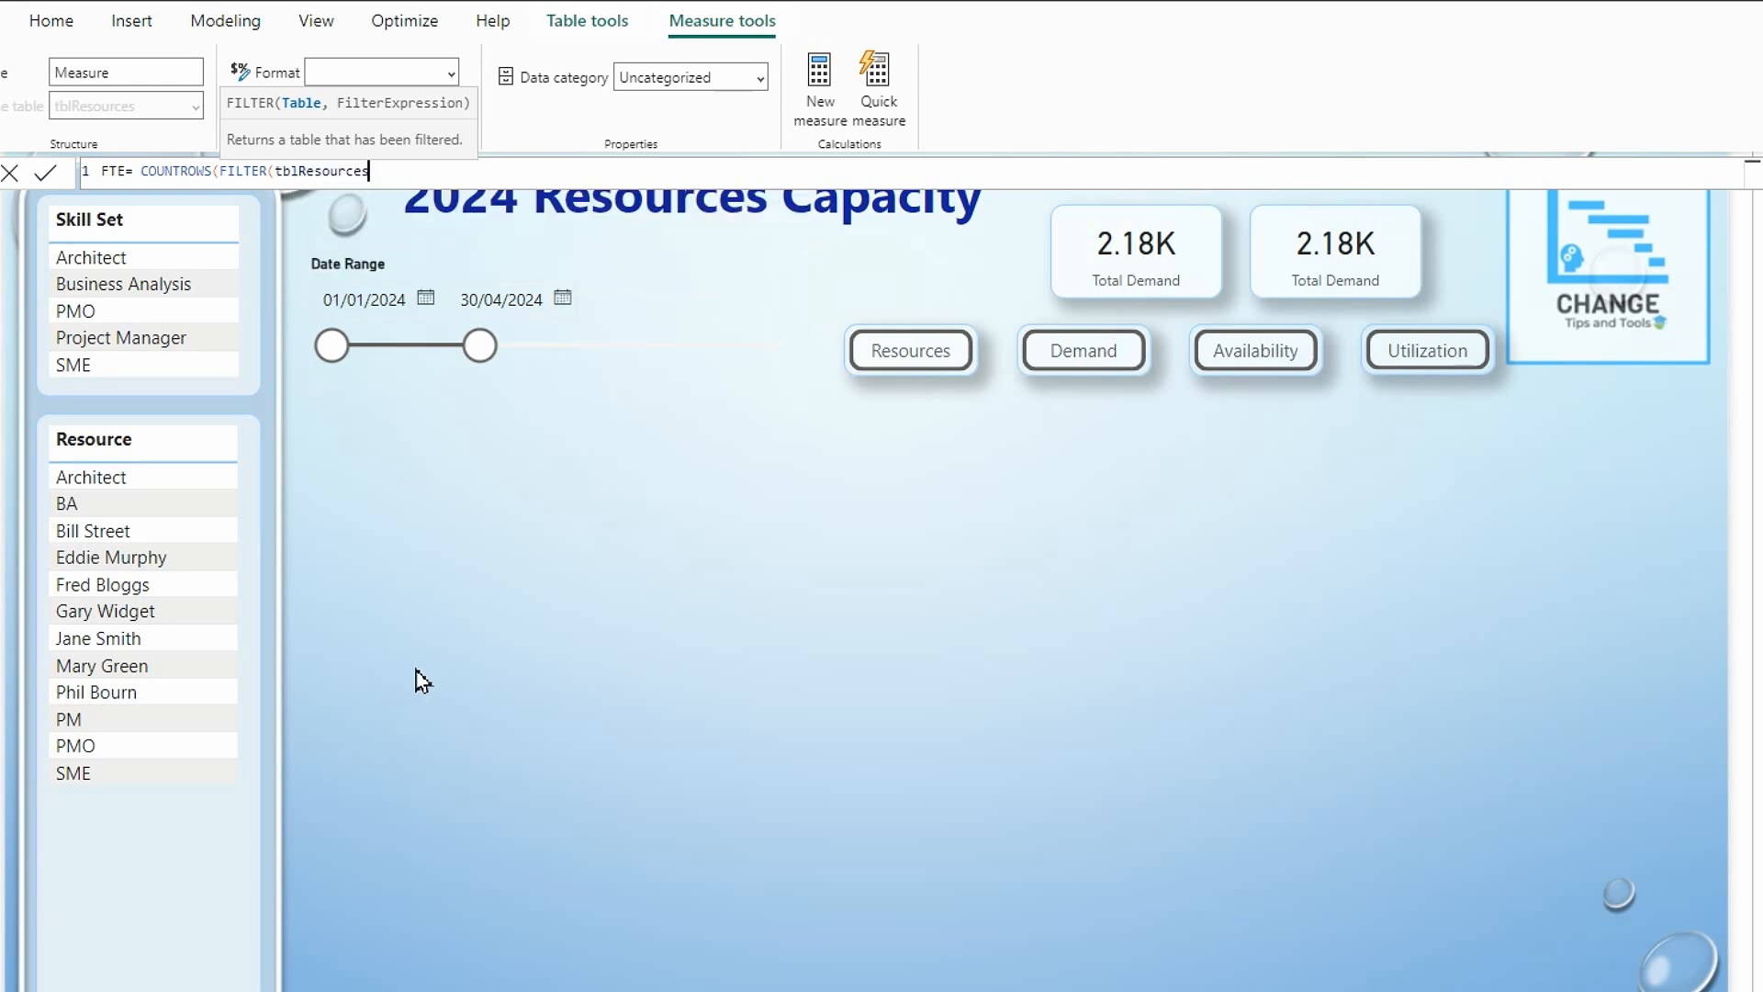
{"action": "type", "text": ",tb"}
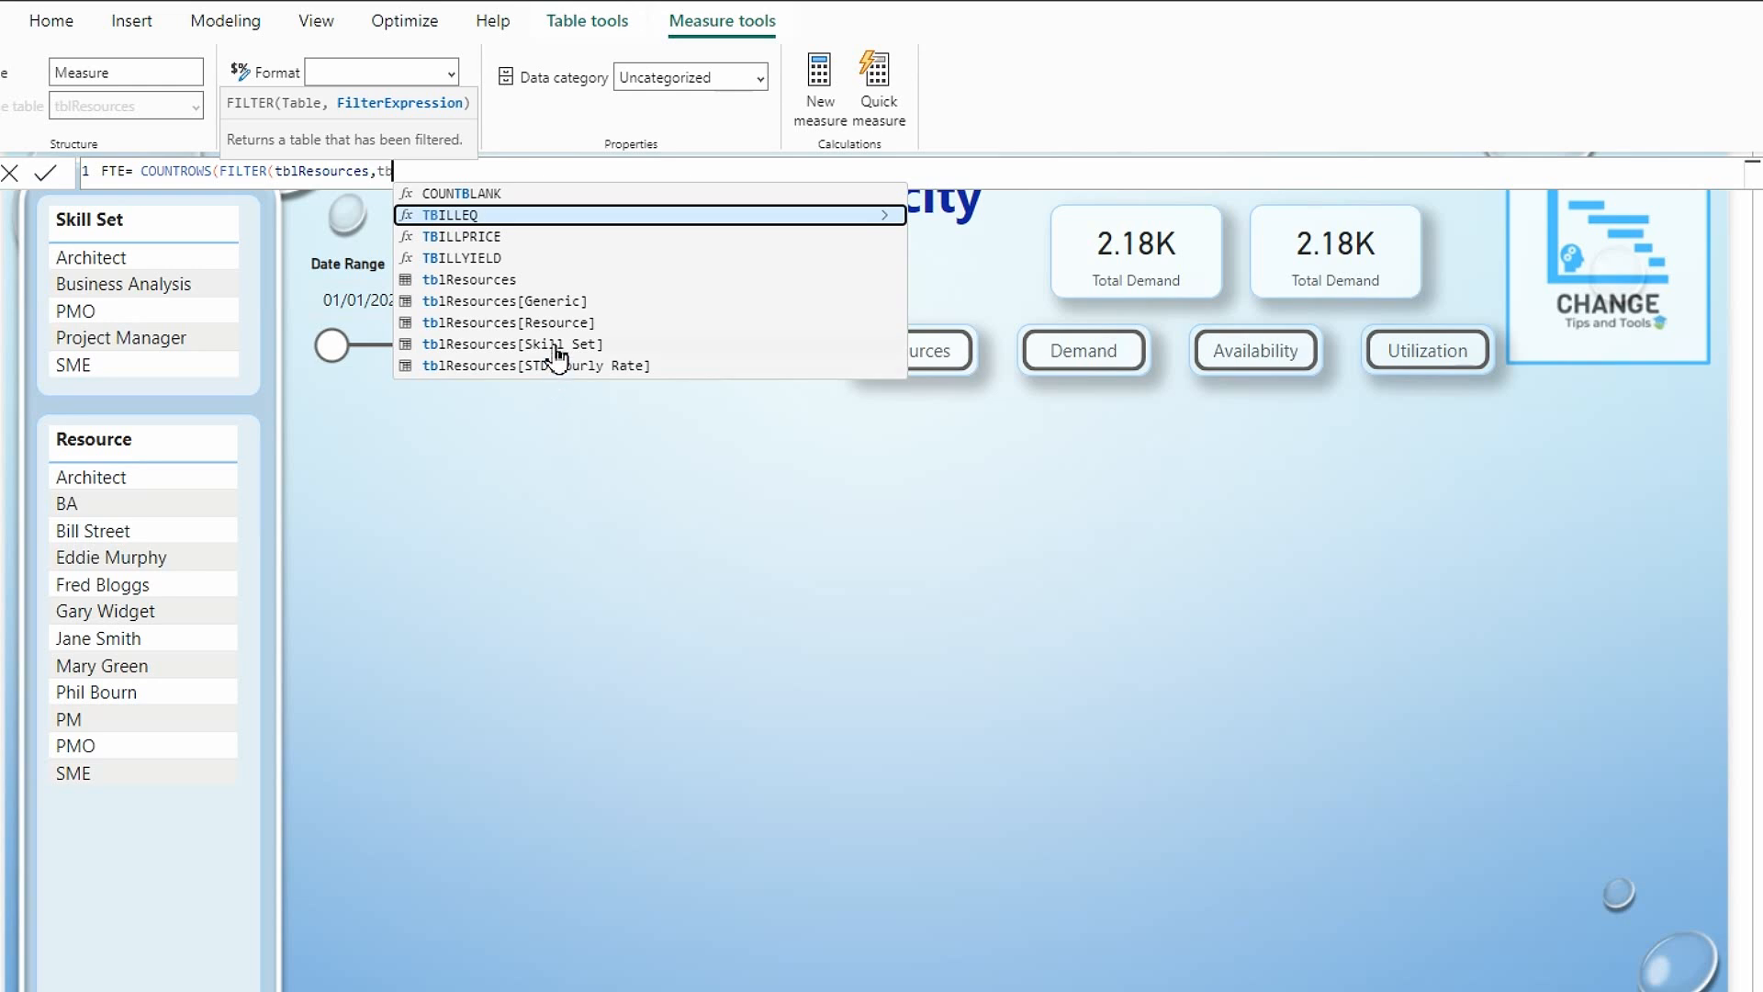
{"action": "left_click", "coordinate": [563, 302]}
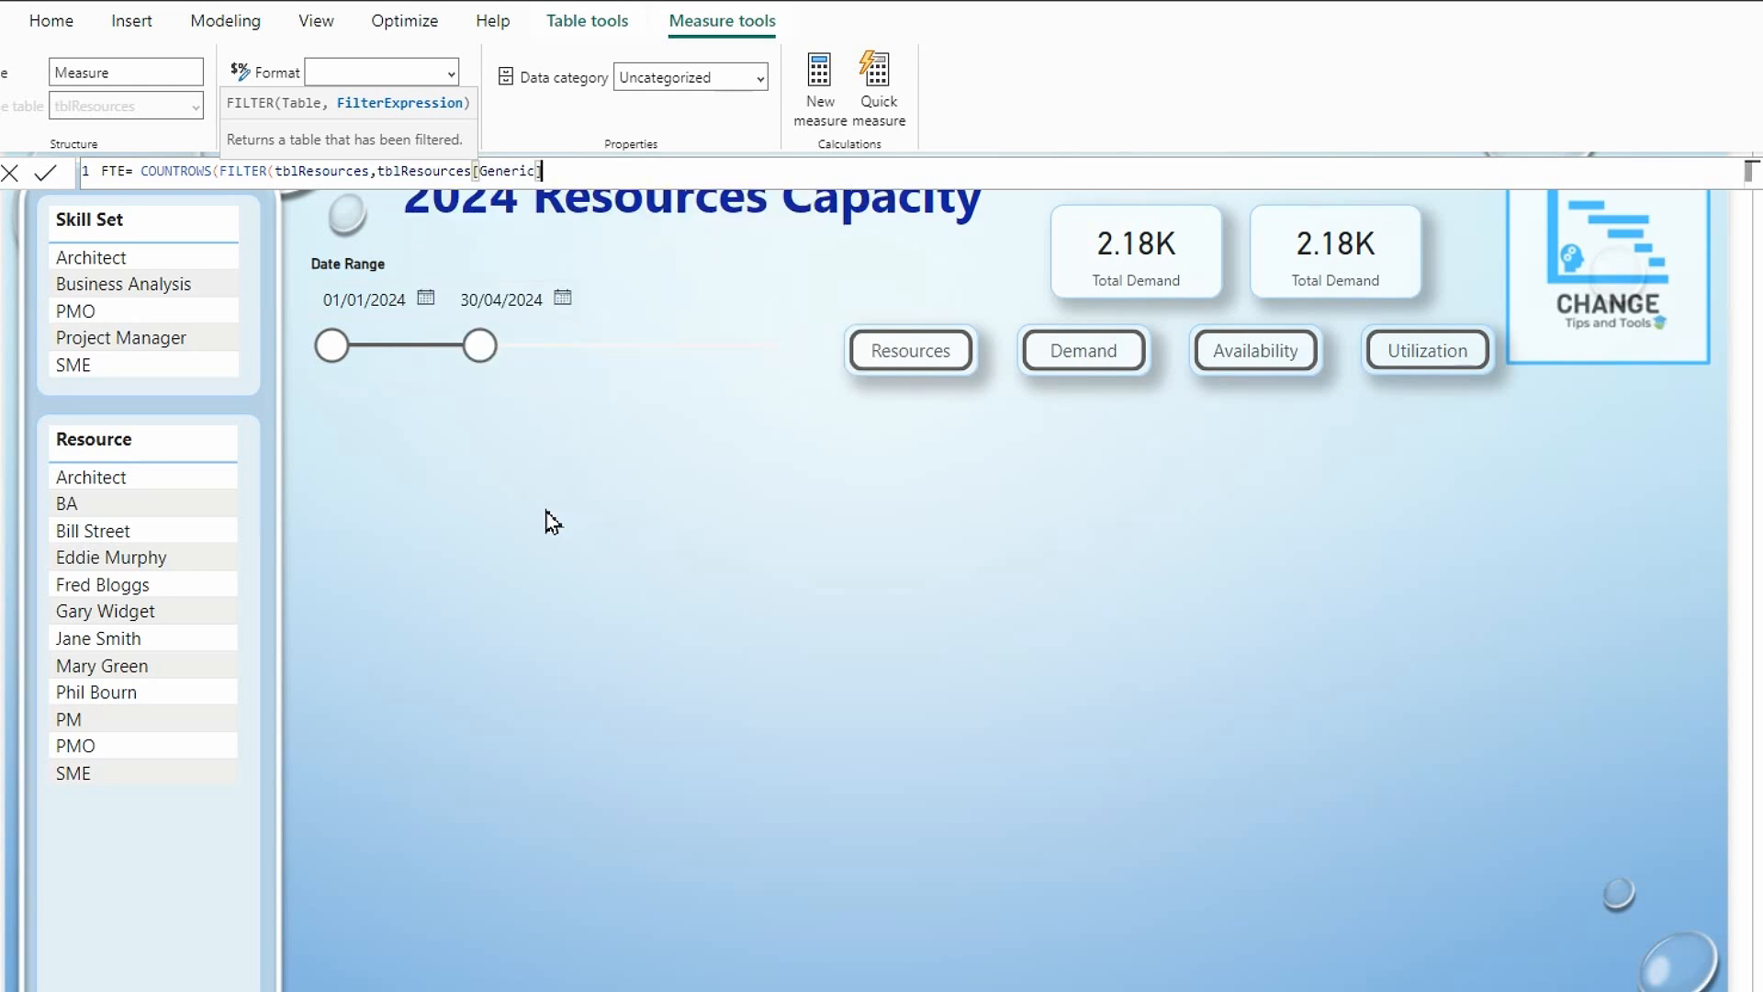
{"action": "type", "text": "=\"N"}
{"action": "type", "text": ")"}
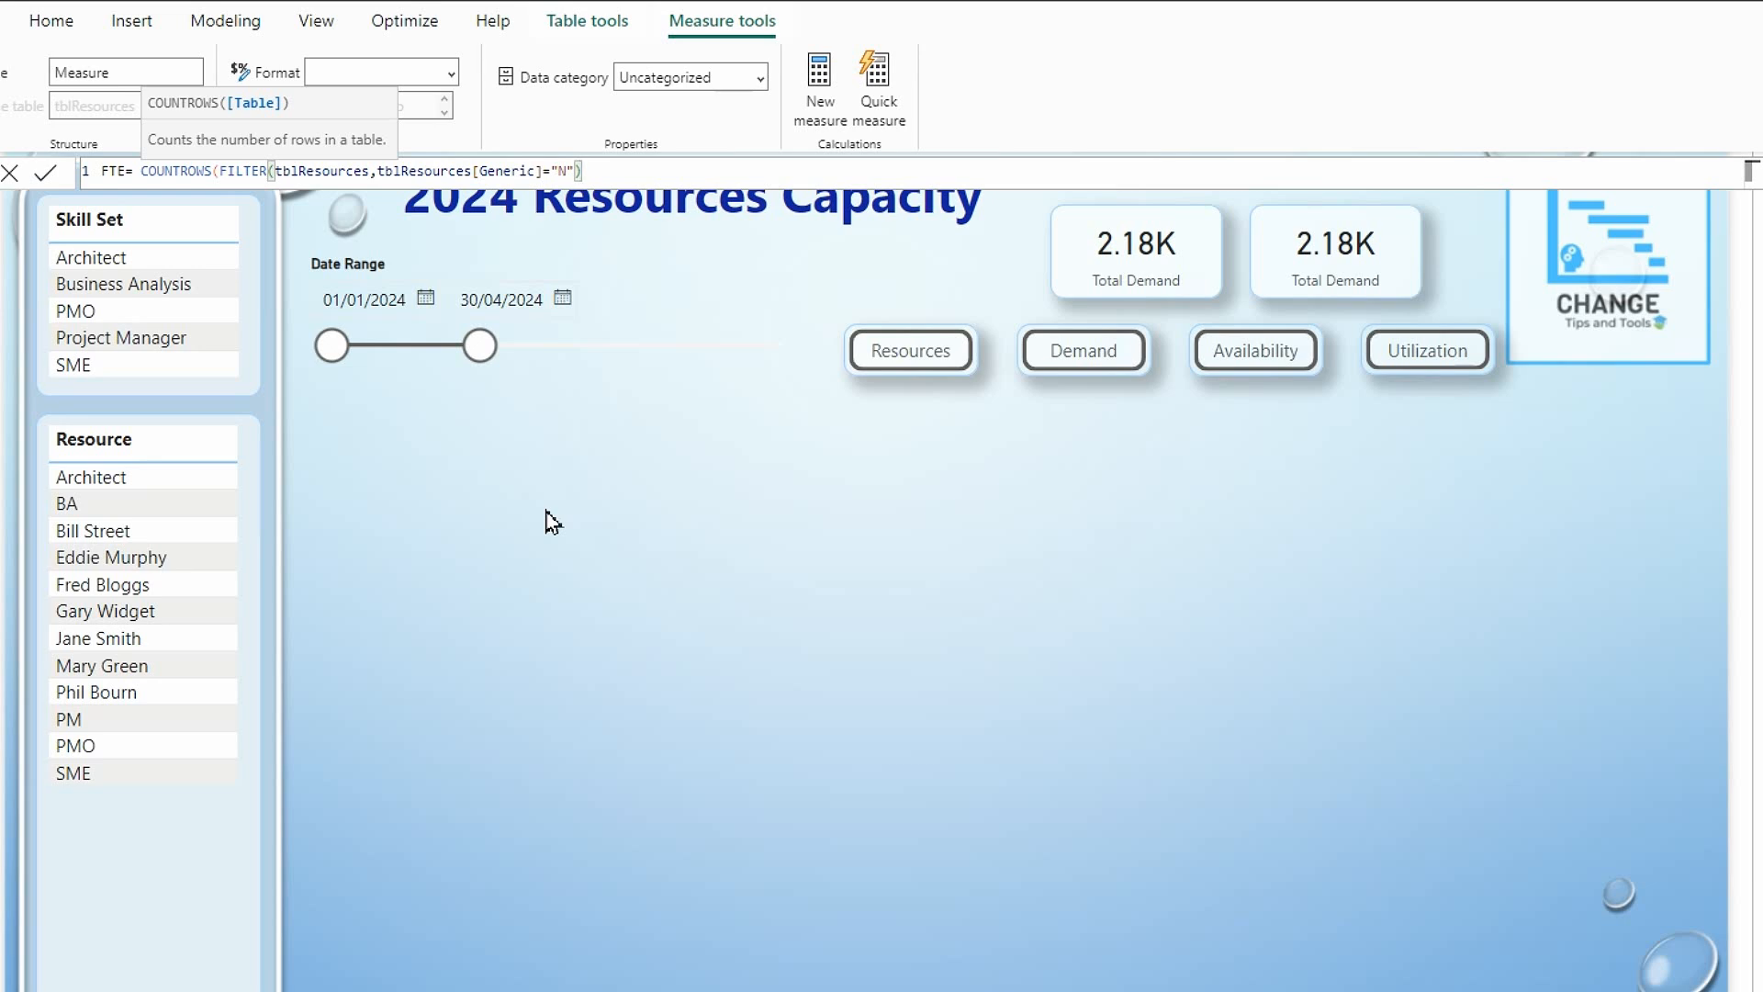
{"action": "type", "text": ")"}
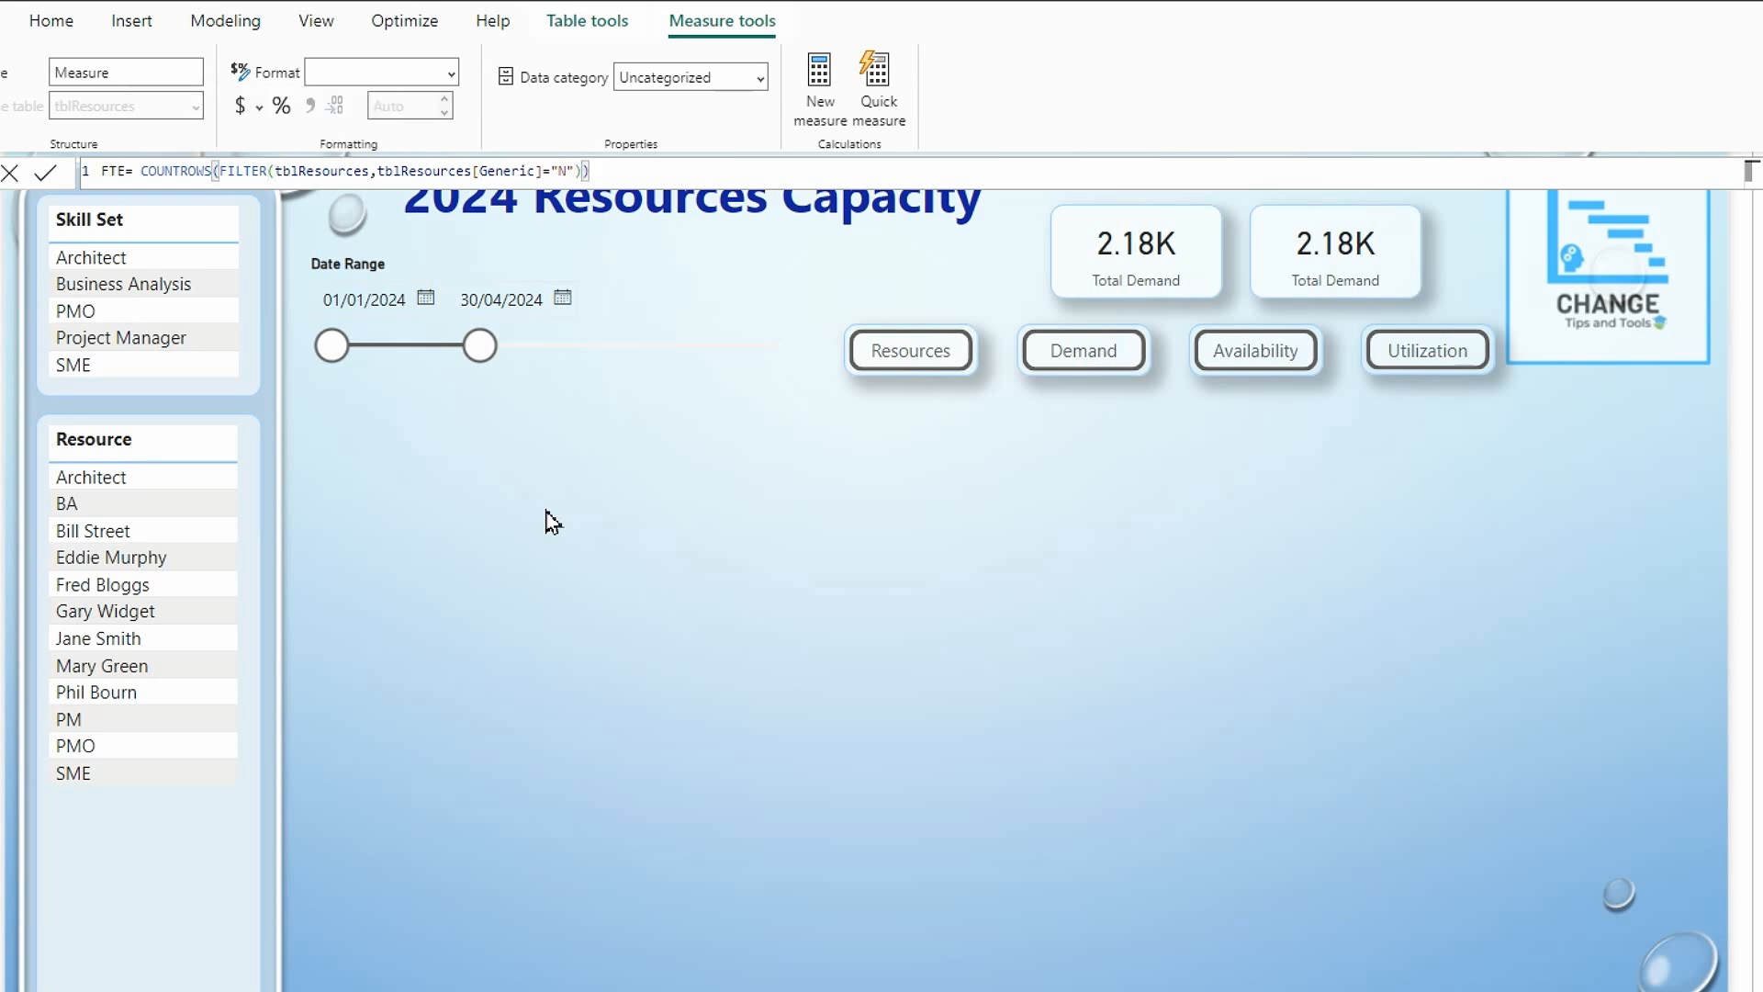
{"action": "key", "text": "Return"}
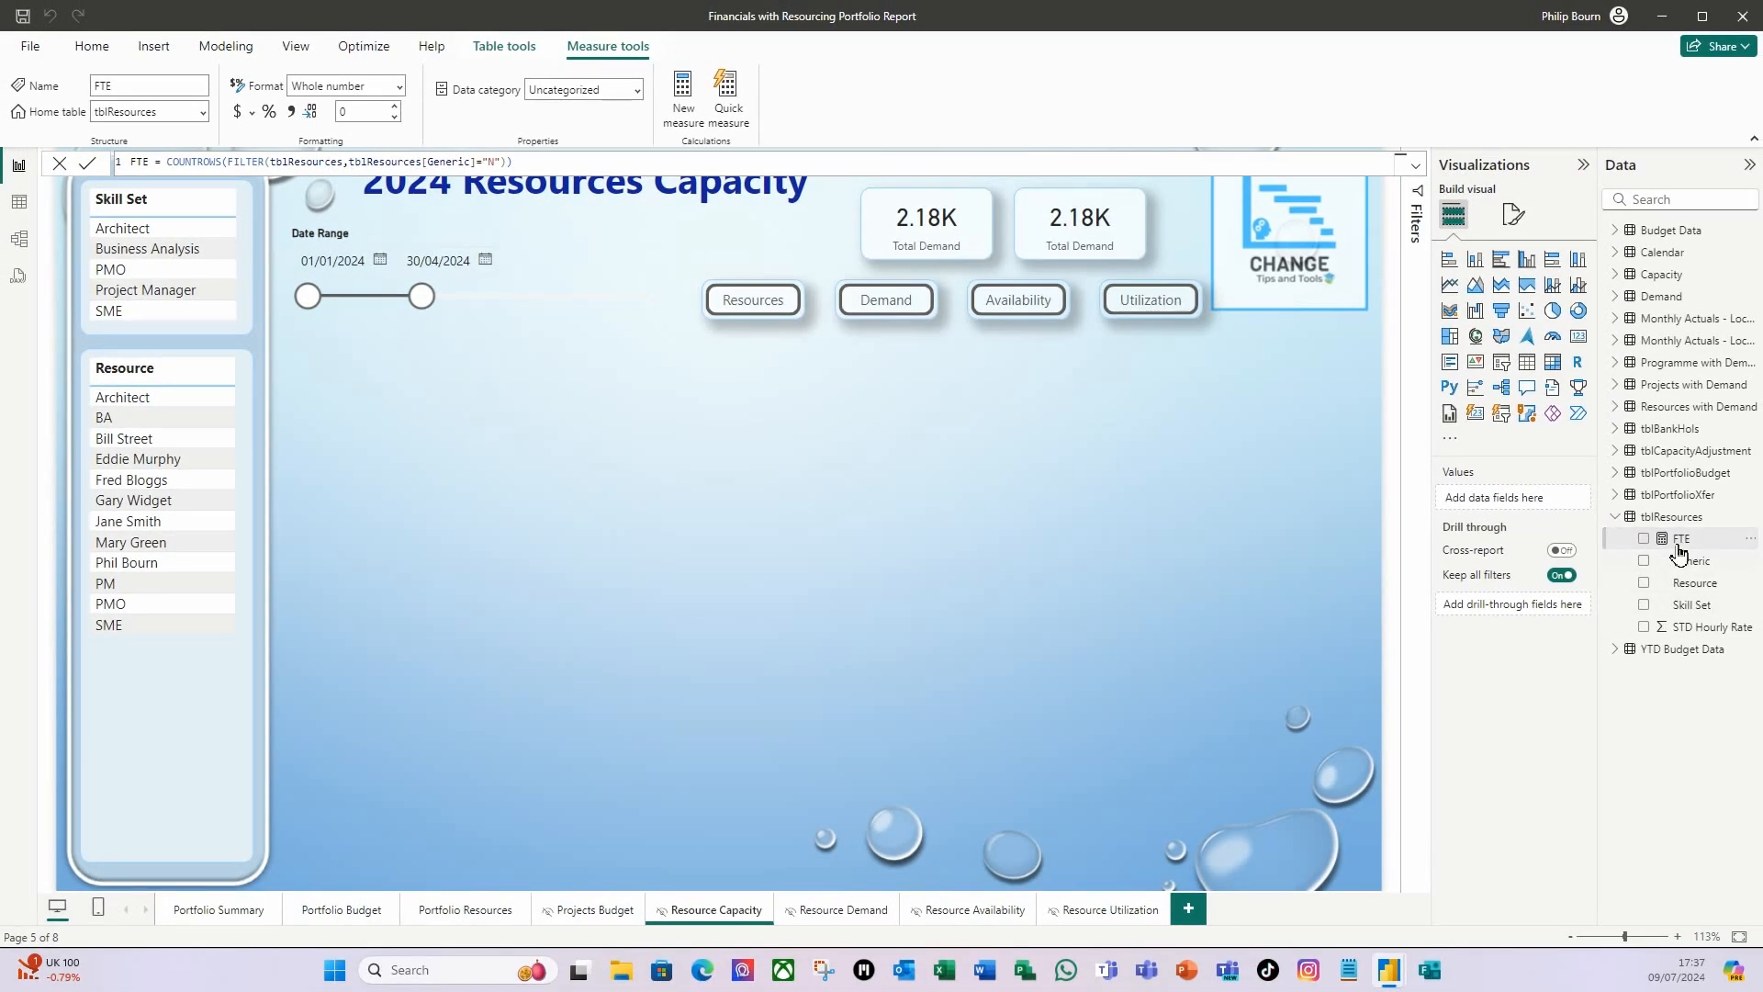
Replace the field in the first Total Demand card with the FTE measure and rename it for this visual as Named Resources.
{"action": "left_click", "coordinate": [939, 259]}
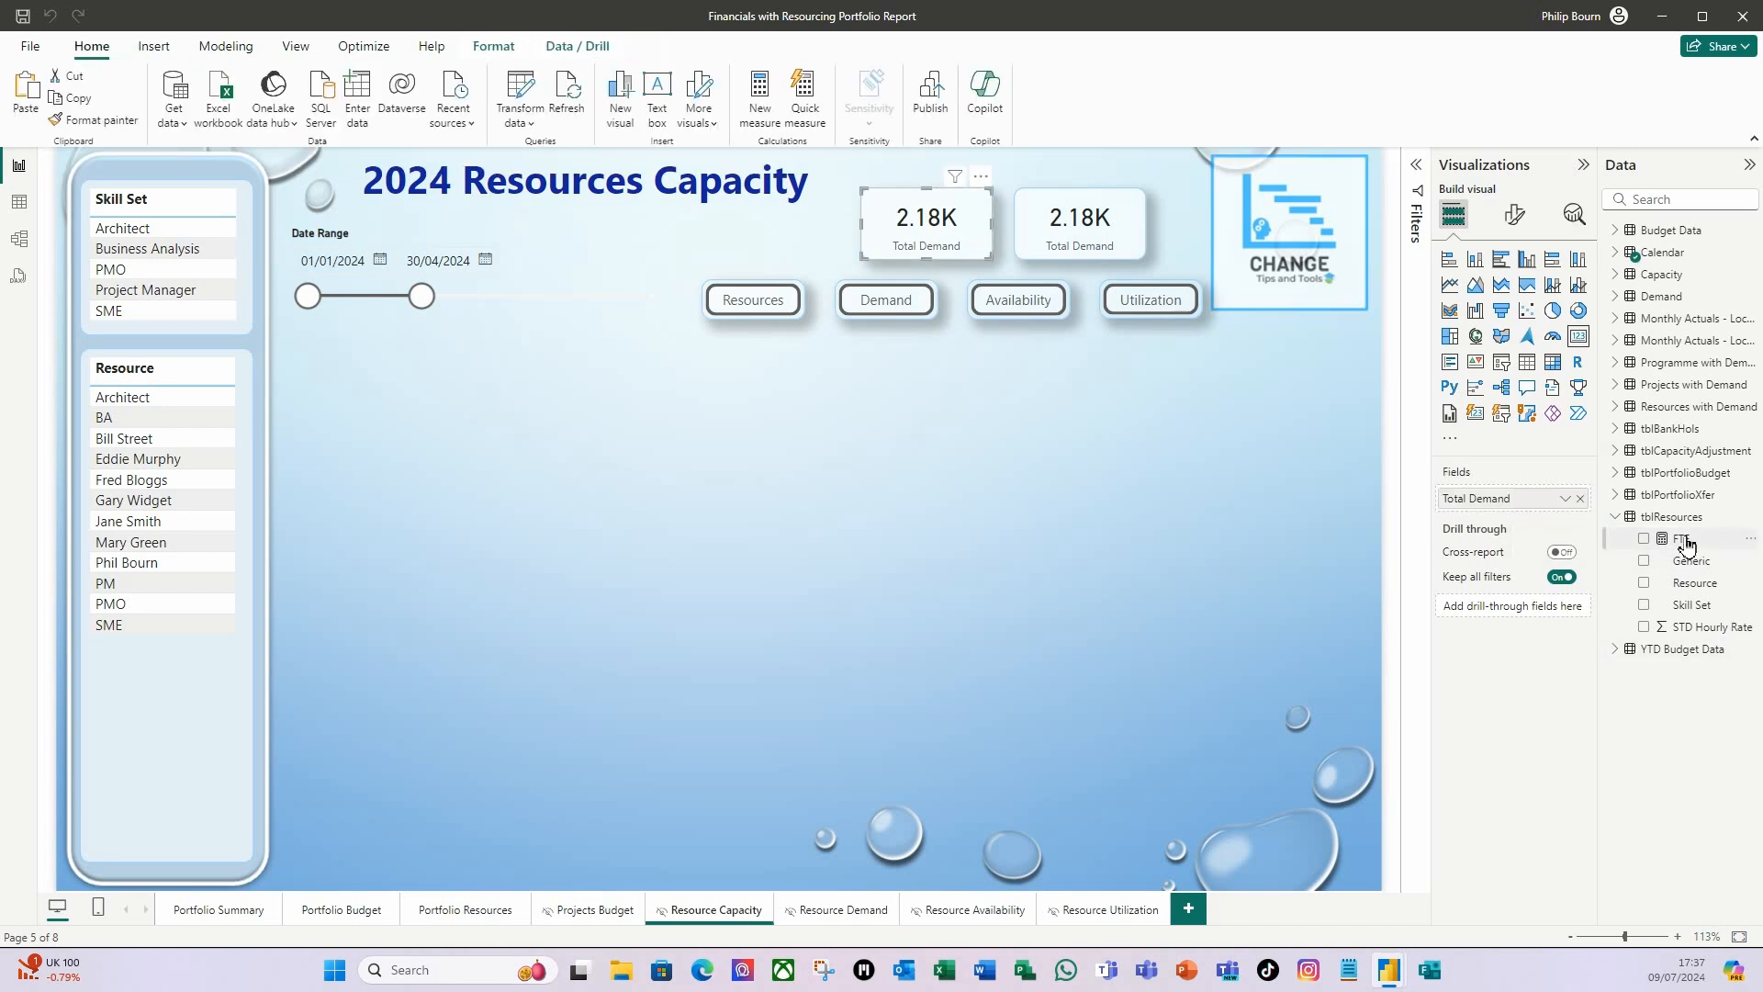
{"action": "left_click_drag", "start_coordinate": [1688, 543], "coordinate": [1492, 499]}
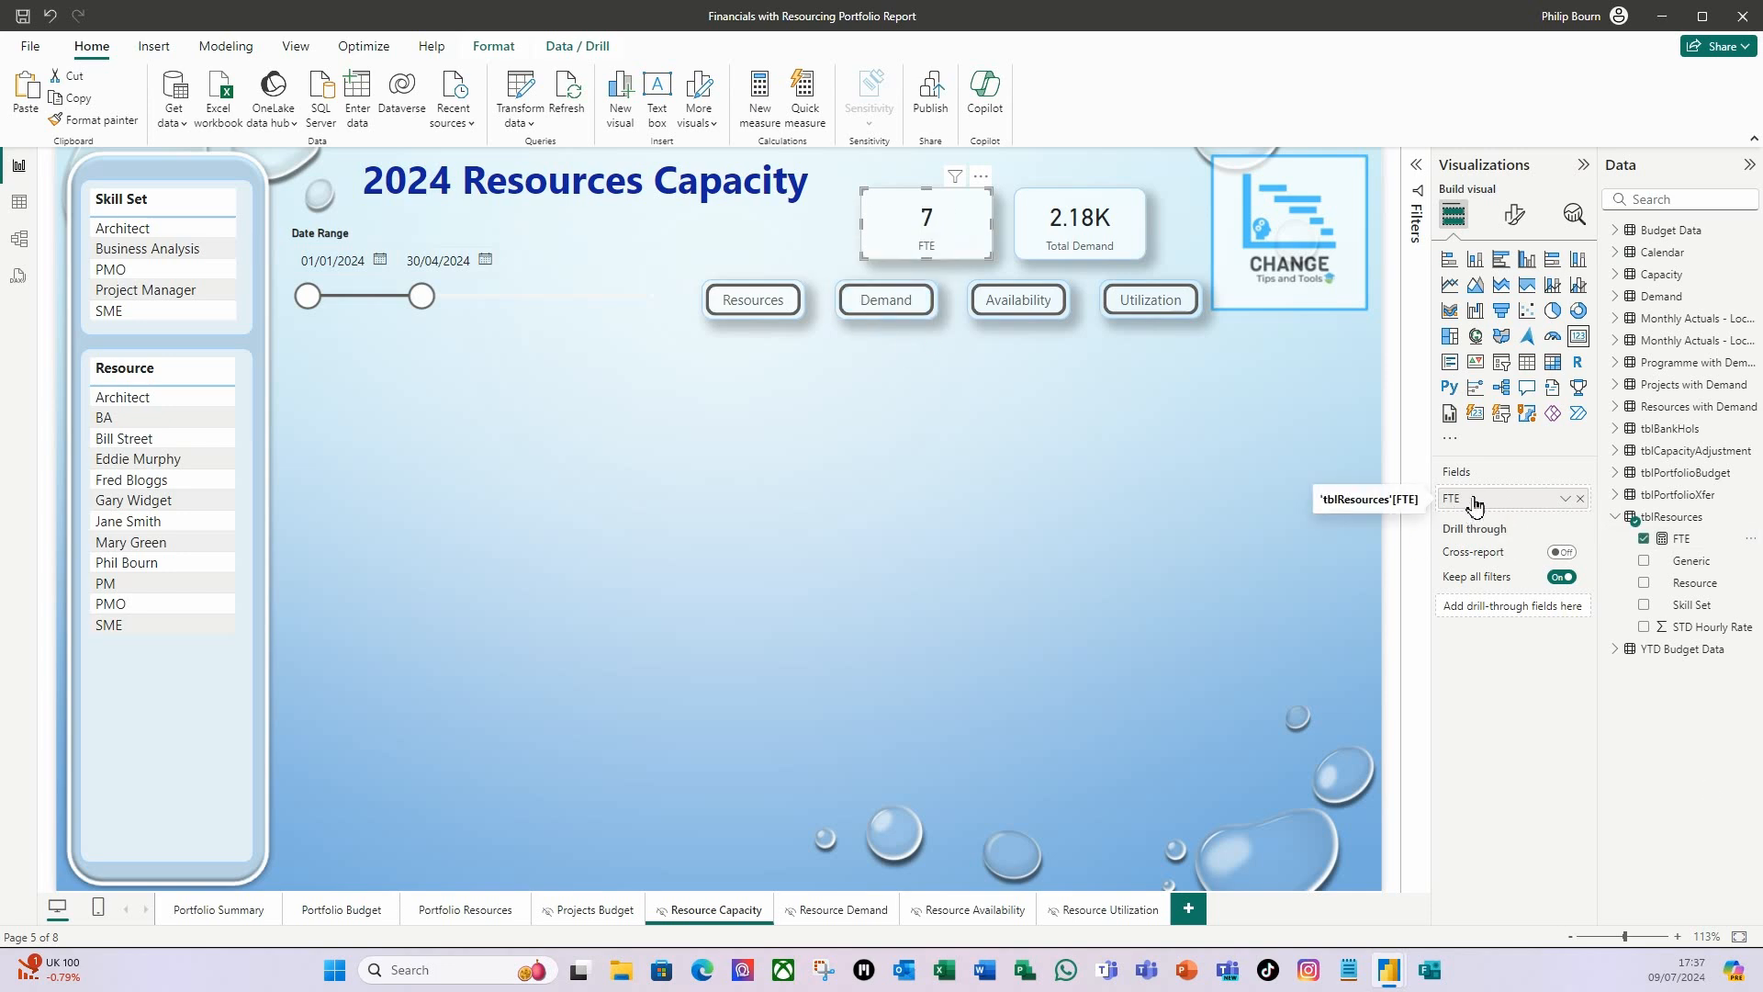
{"action": "right_click", "coordinate": [1474, 505]}
{"action": "left_click", "coordinate": [1661, 531]}
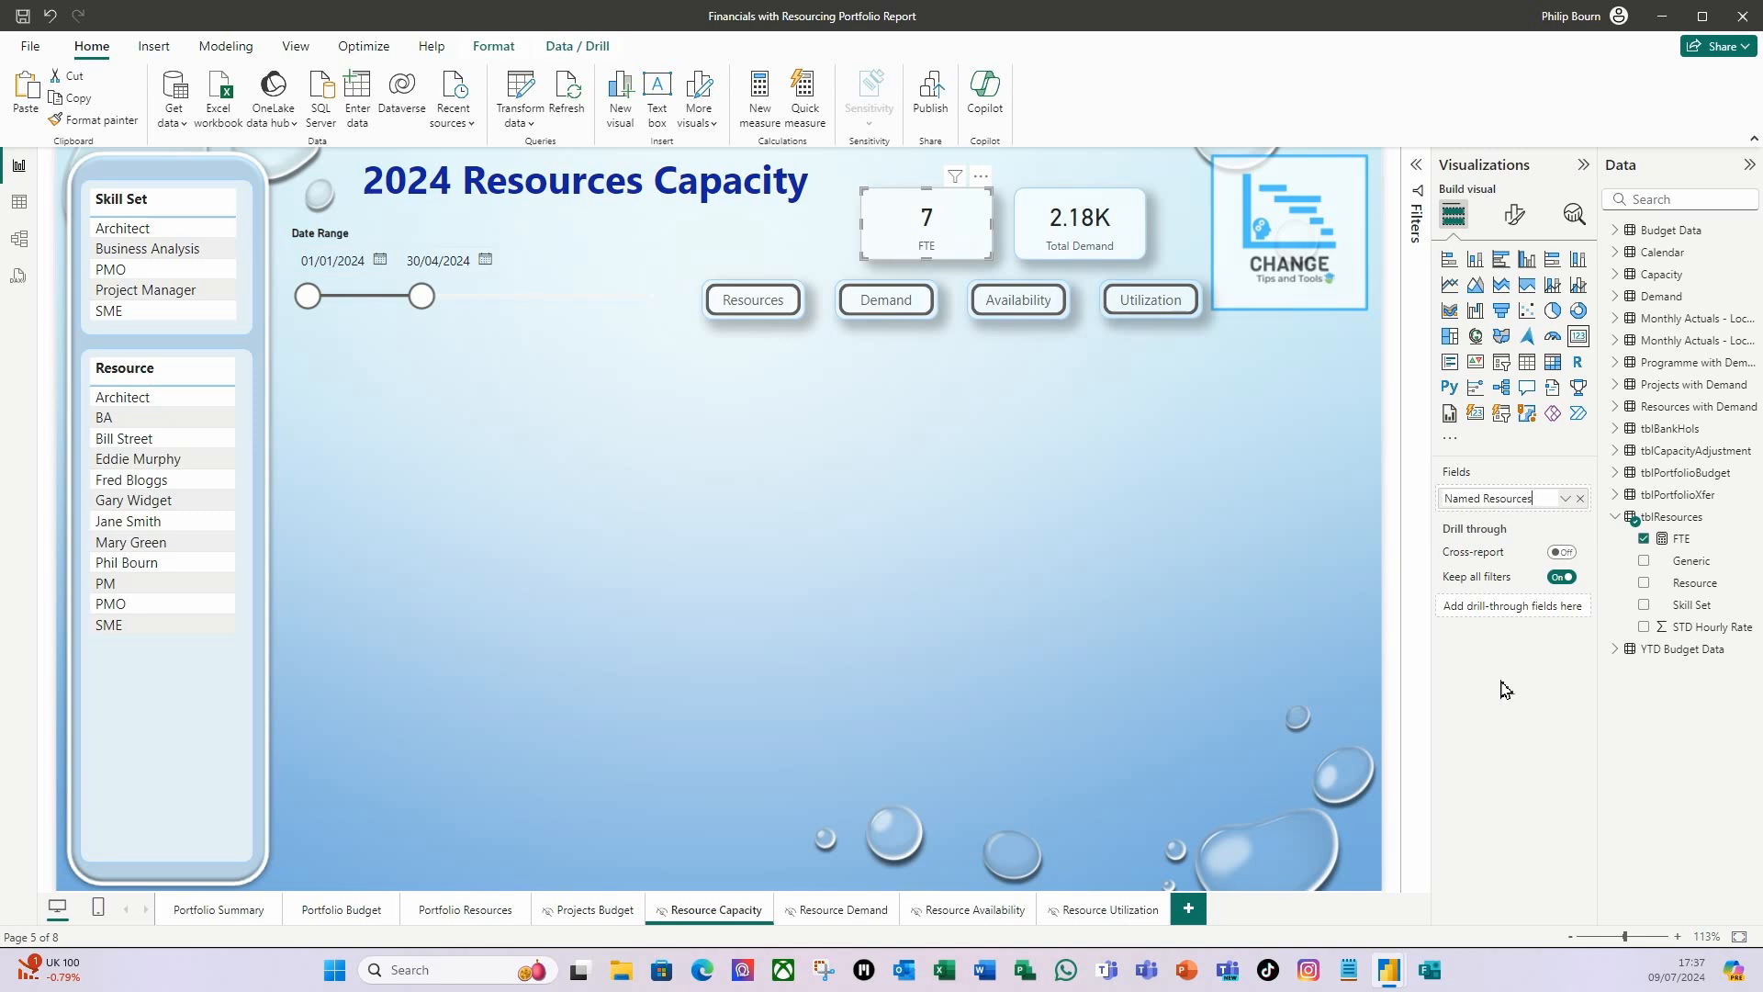
{"action": "key", "text": "Return"}
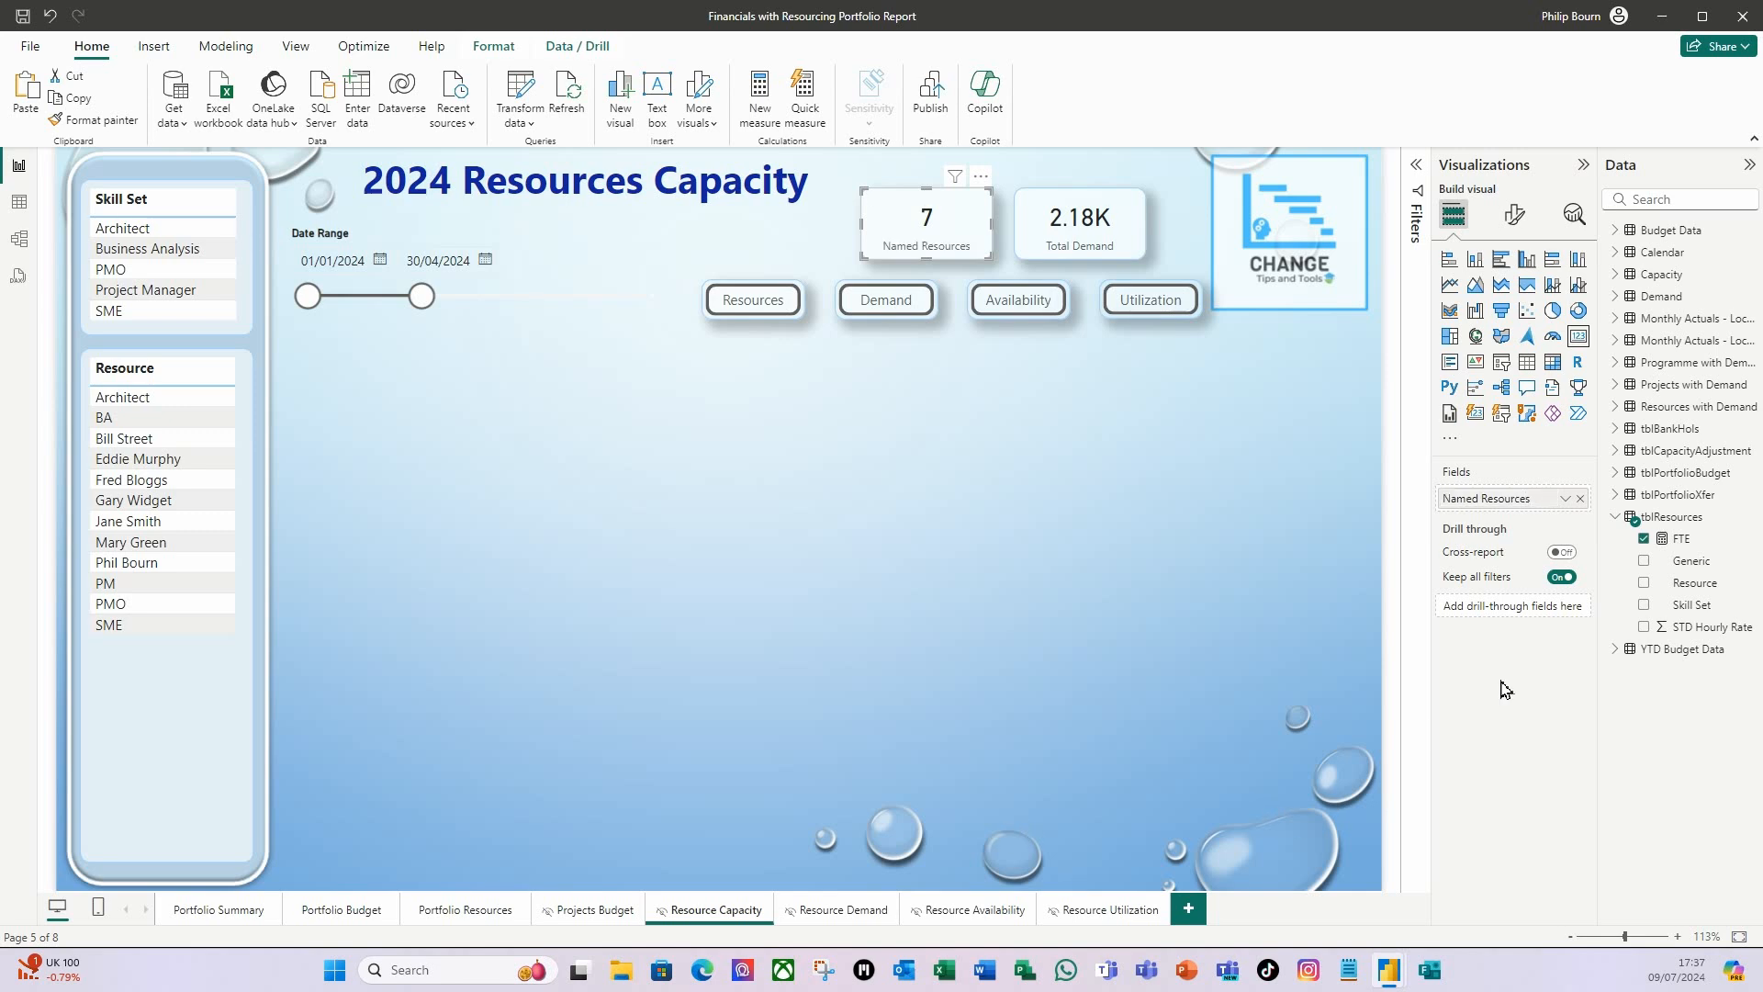
{"action": "left_click", "coordinate": [814, 549]}
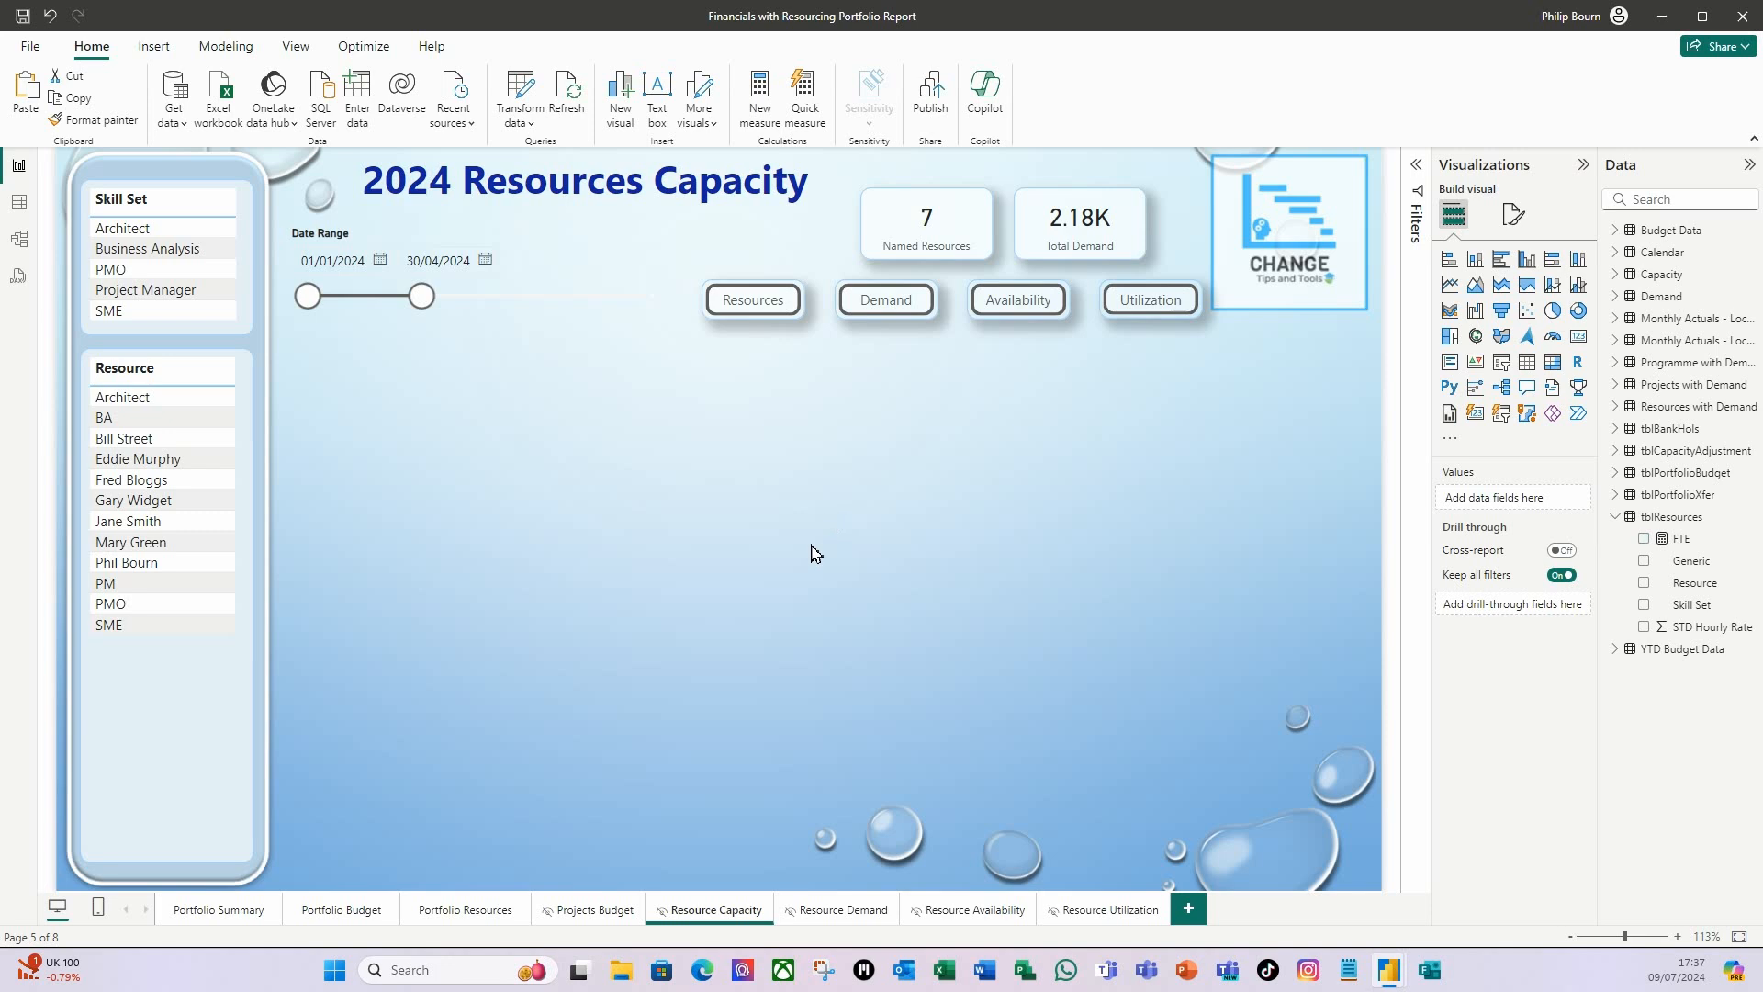
Check how the Named Resources card responds to filtering by the Architect resource, and clear the selection.
{"action": "left_click", "coordinate": [1688, 539]}
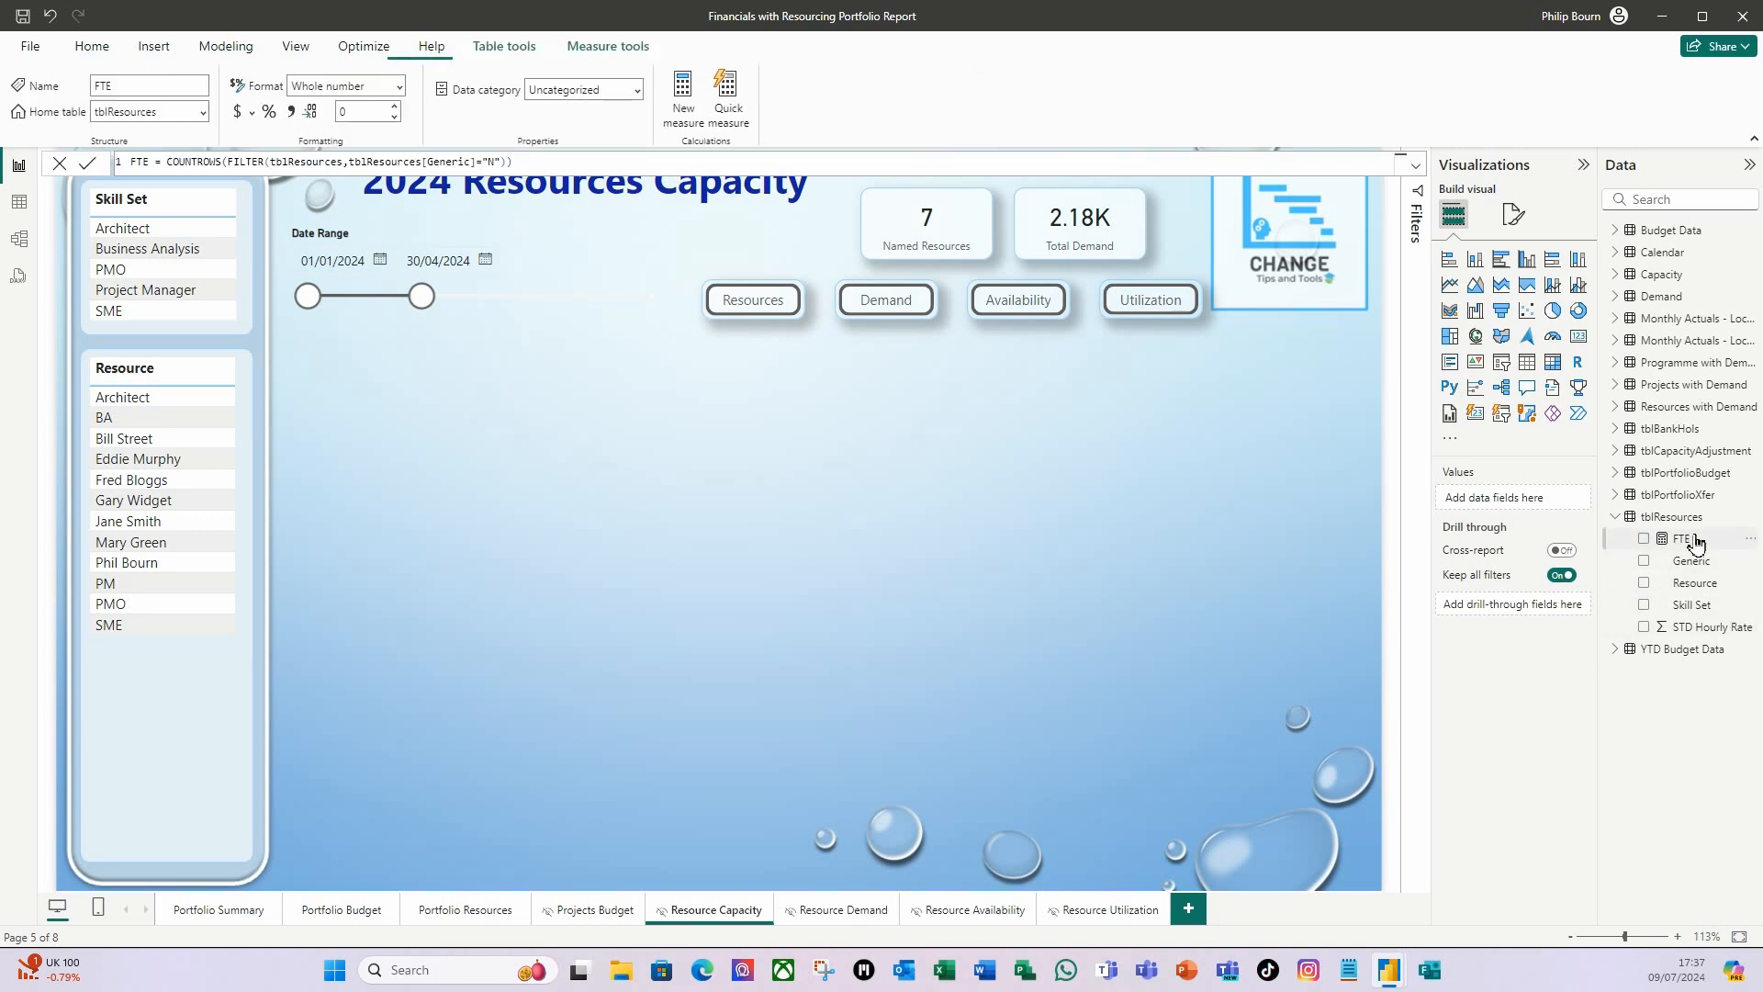
{"action": "left_click", "coordinate": [122, 398]}
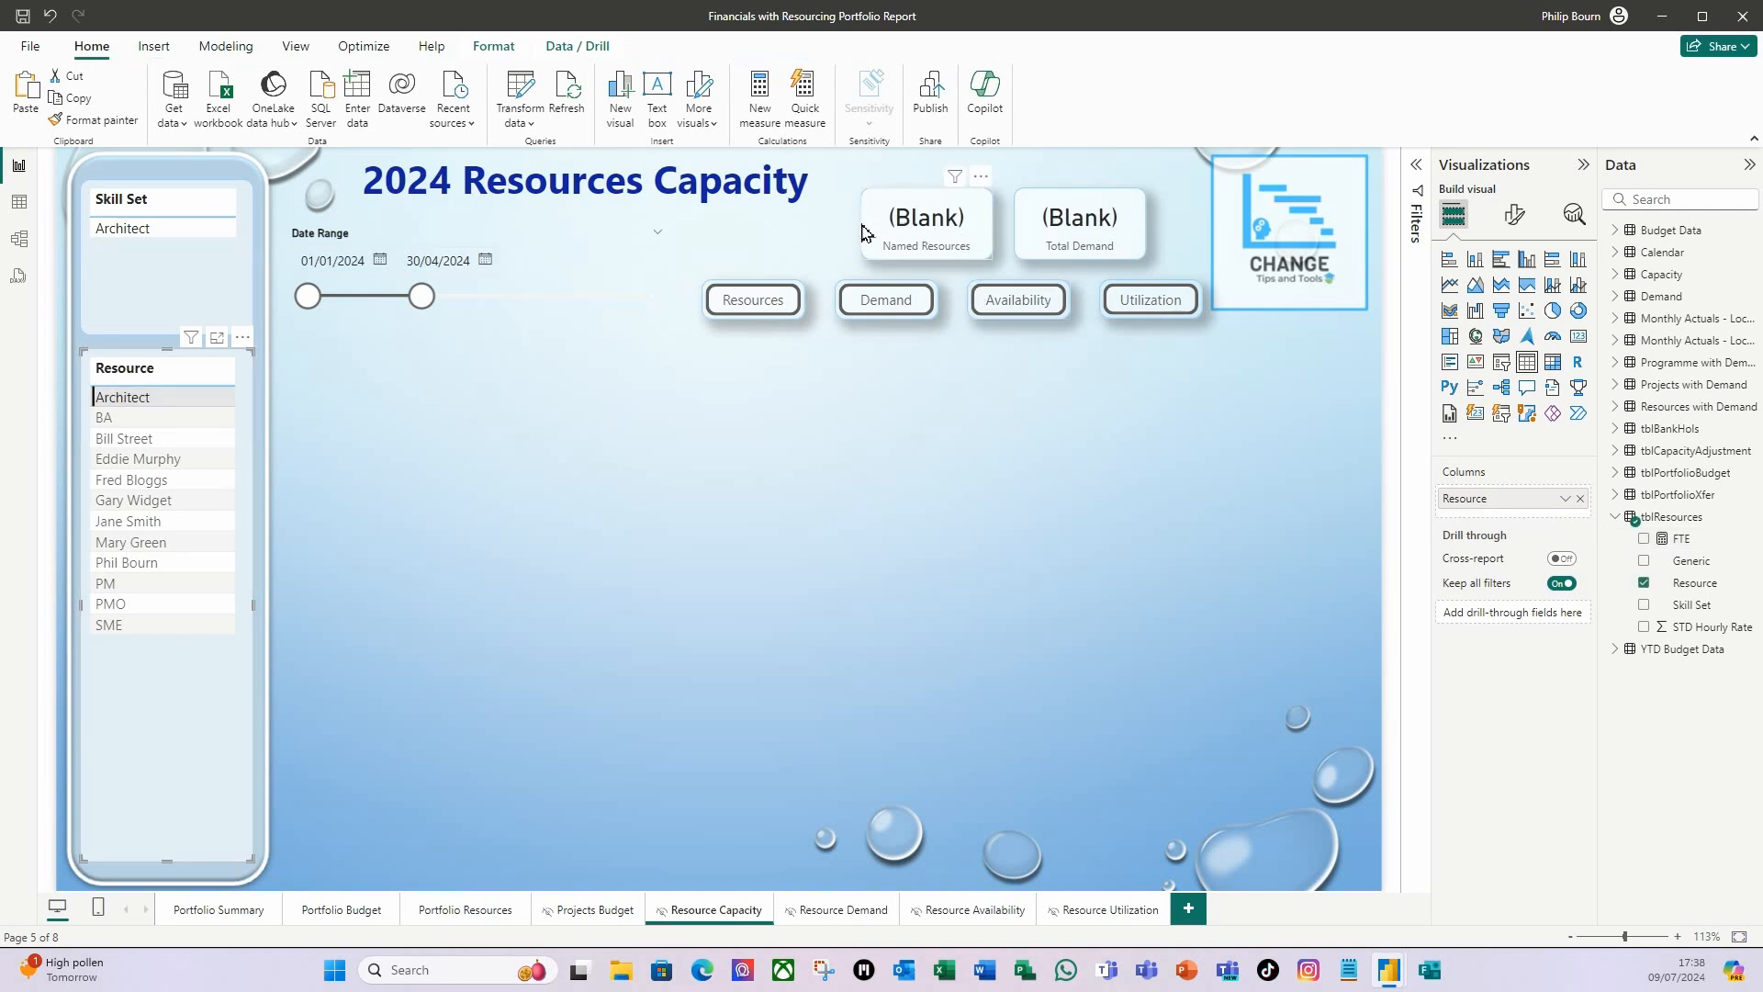
{"action": "left_click", "coordinate": [138, 404]}
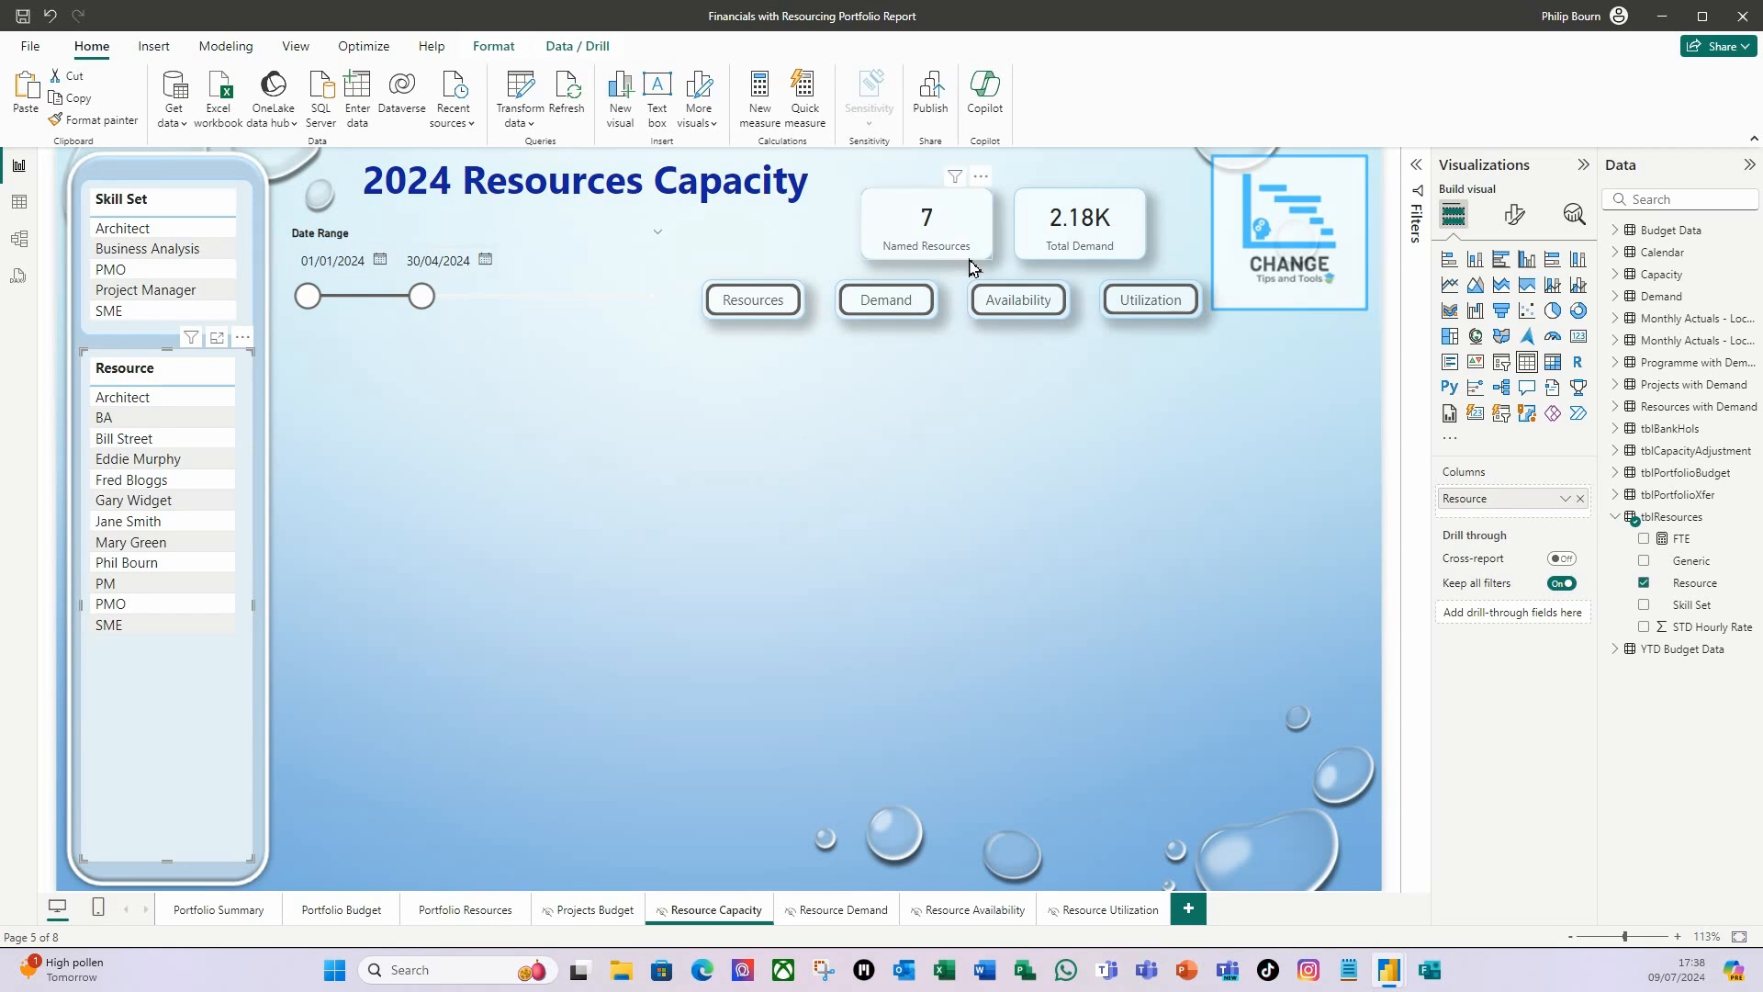
Reopen the FTE measure's formula, start an IF function on a new line, and place the COUNTROWS expression on its own line inside it.
{"action": "left_click", "coordinate": [1682, 540]}
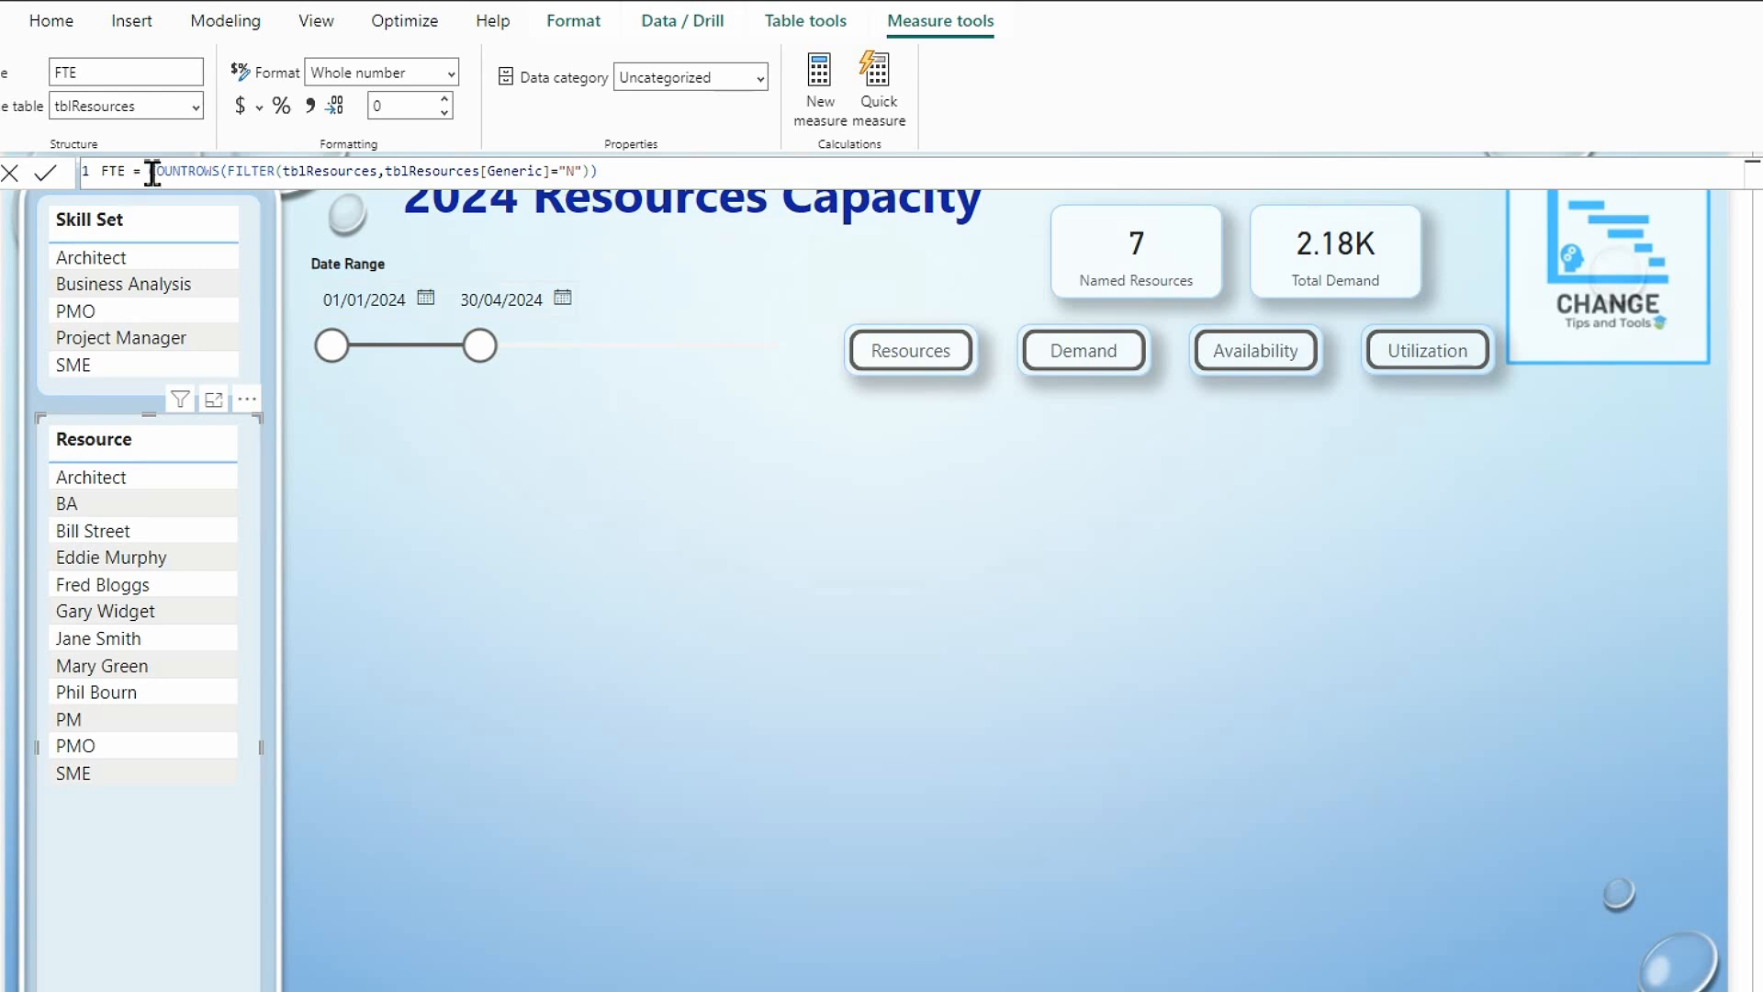
{"action": "double_click", "coordinate": [152, 173]}
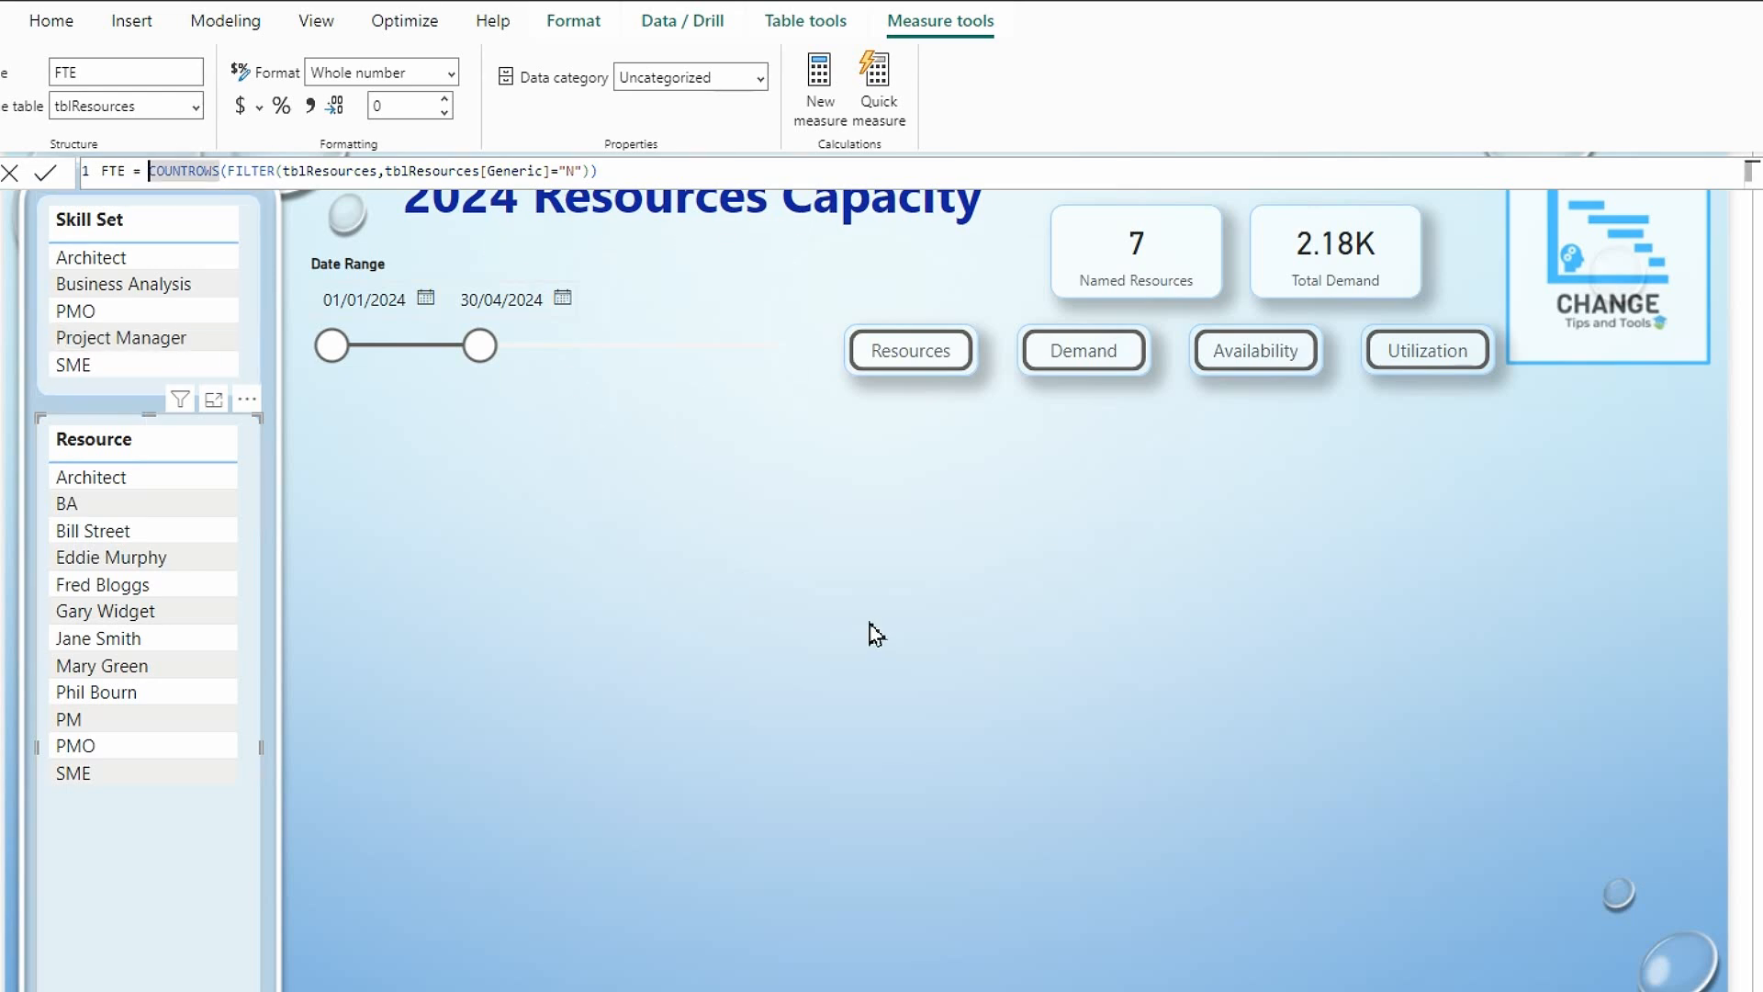
{"action": "key", "text": "Left"}
{"action": "key", "text": "shift+Return"}
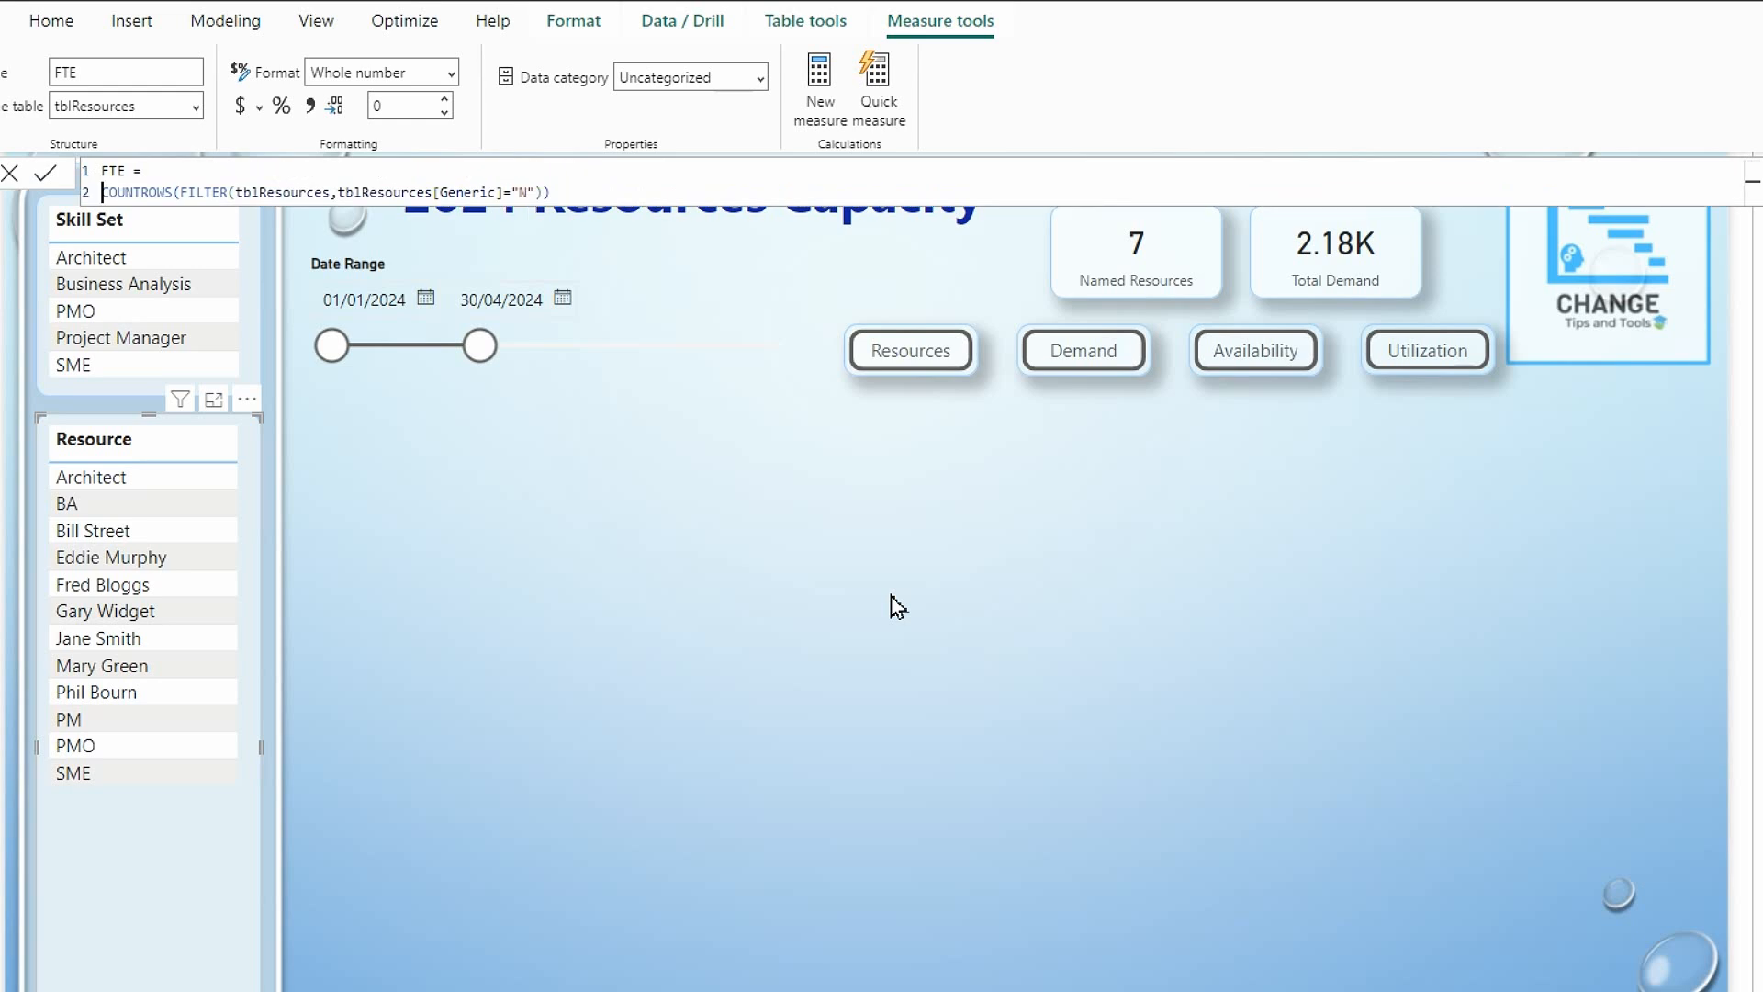
{"action": "type", "text": "if("}
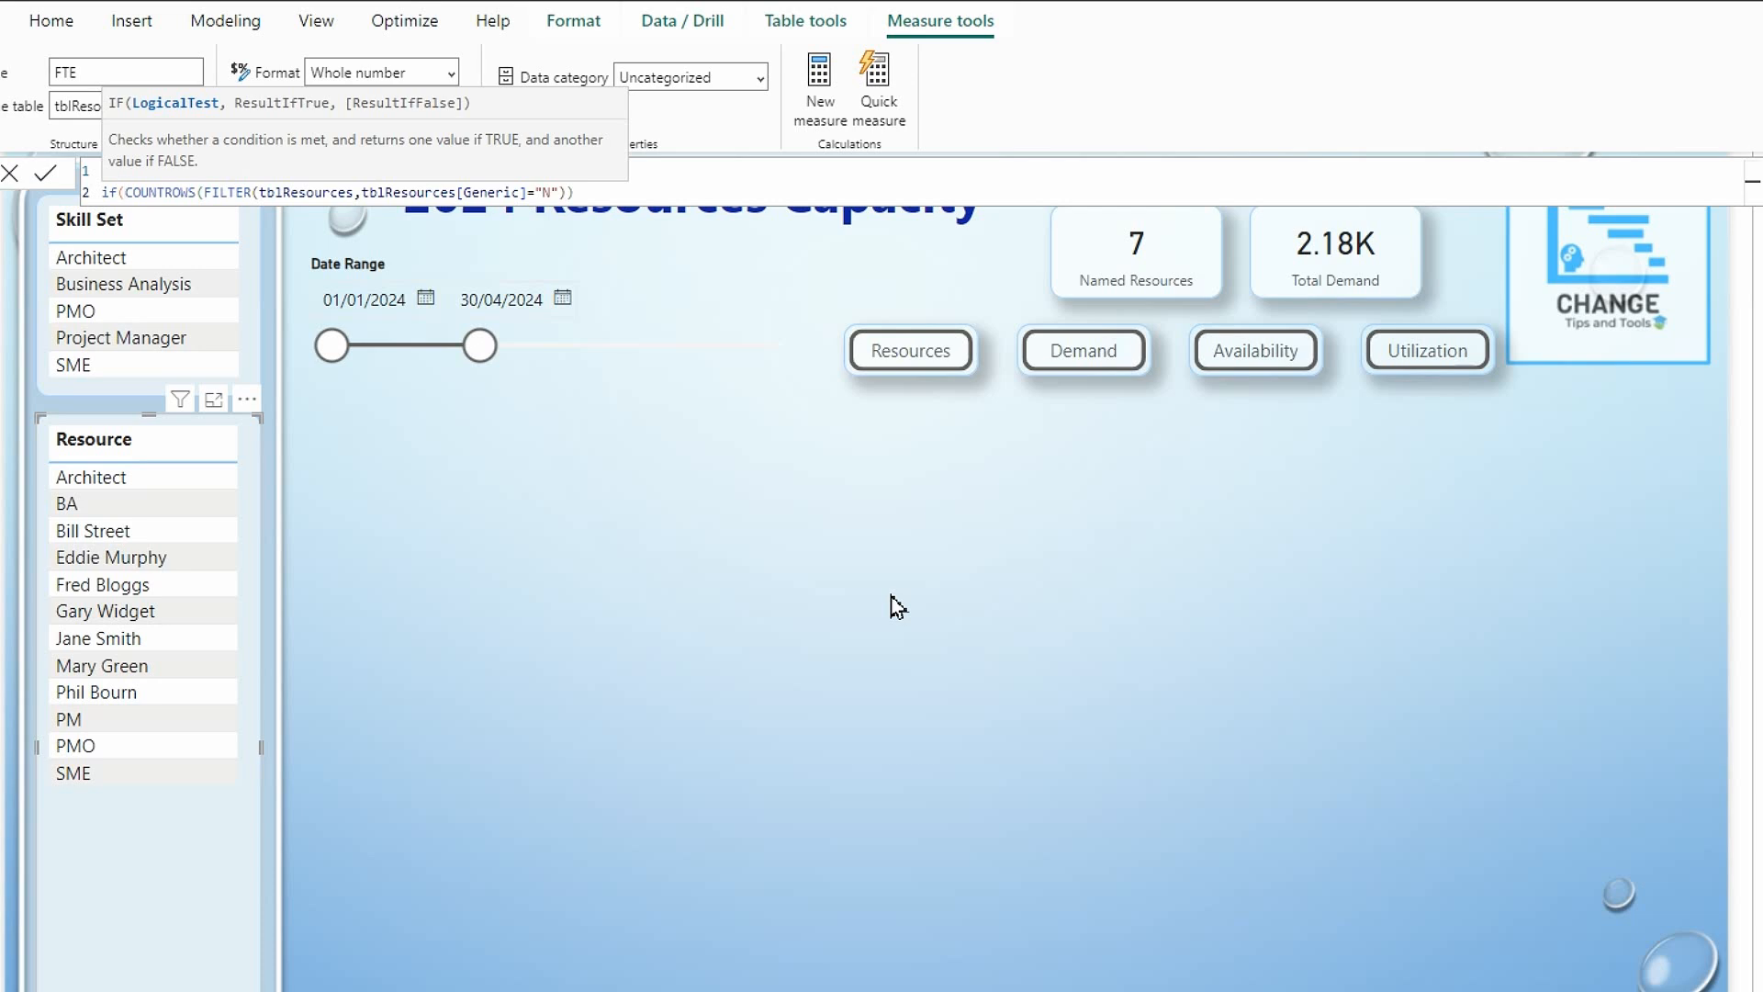
{"action": "key", "text": "shift+Return"}
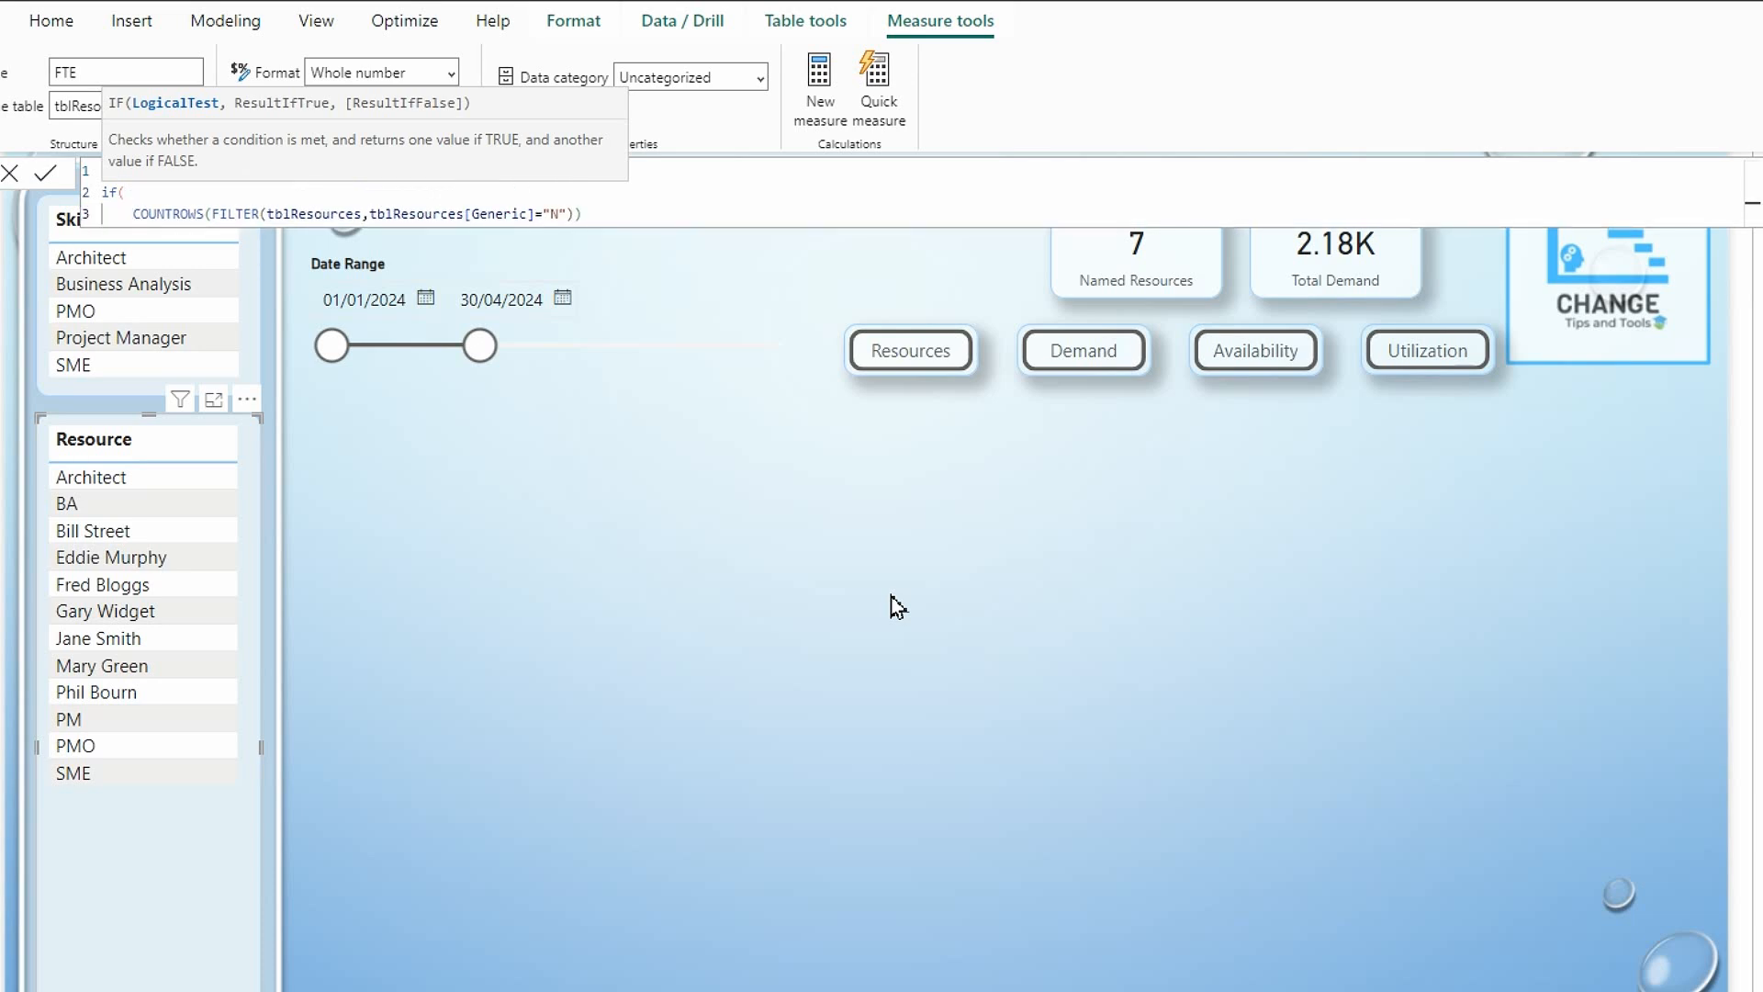
Wrap the COUNTROWS expression in ISBLANK, test it with =true, and return 0 as the IF function's true result.
{"action": "type", "text": "is"}
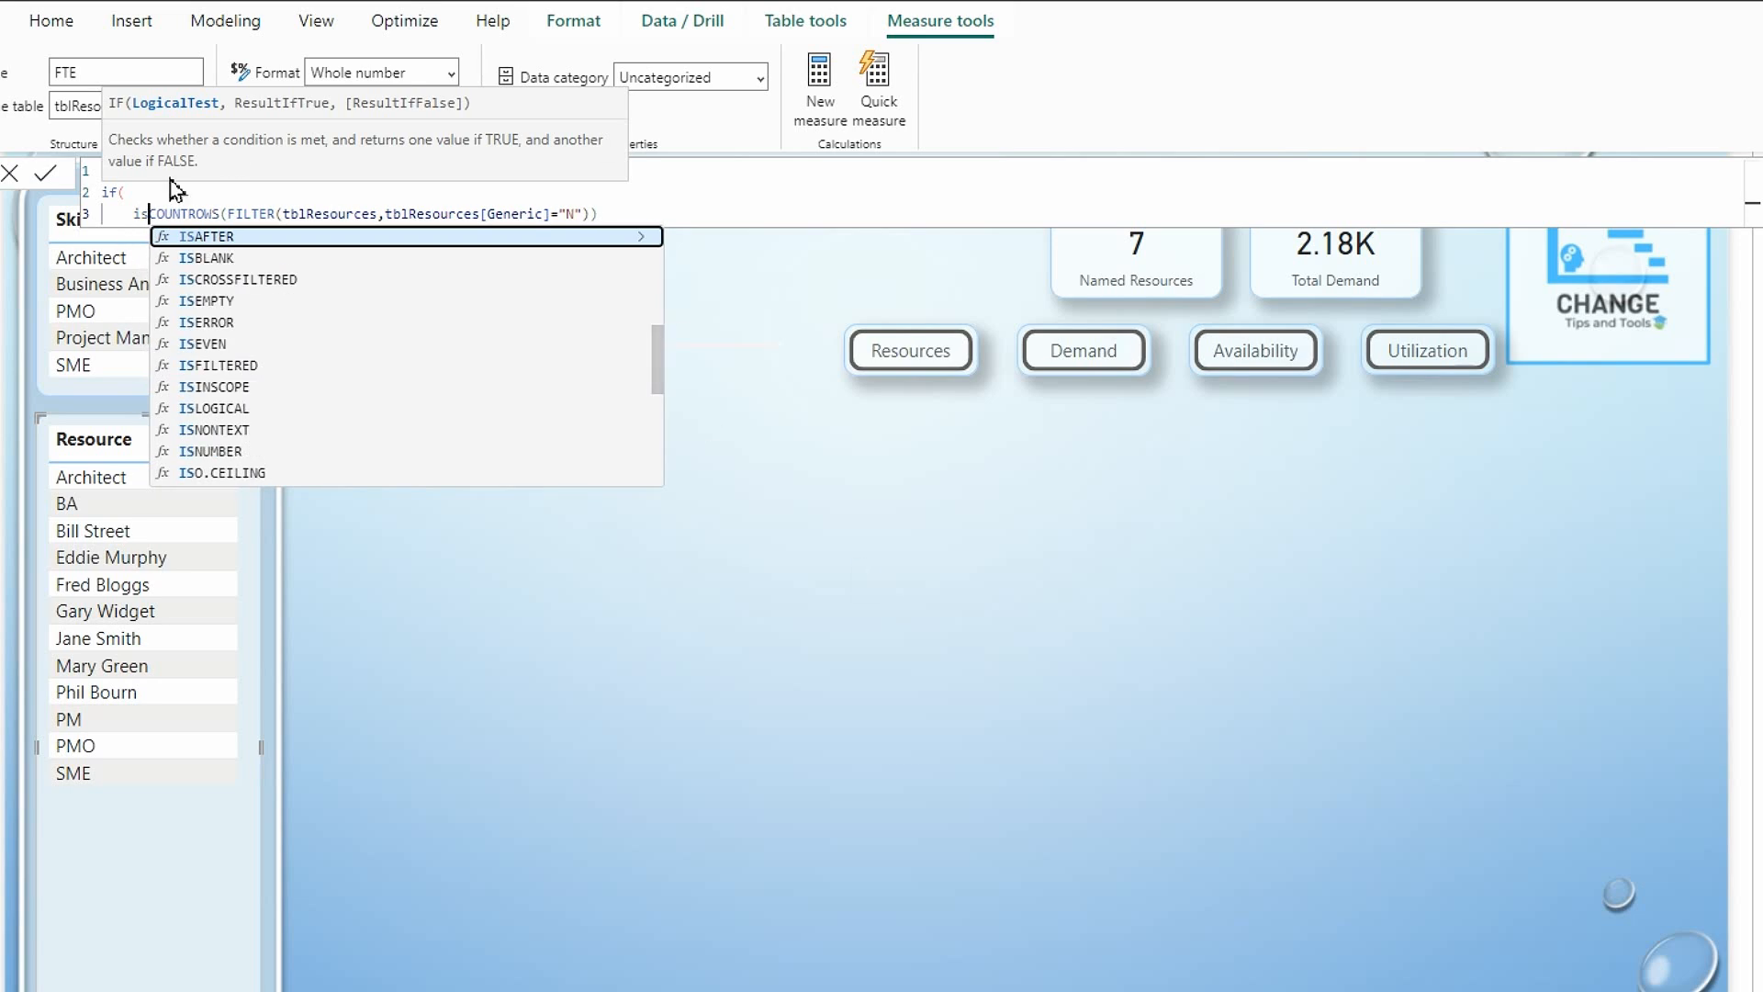
{"action": "left_click", "coordinate": [207, 258]}
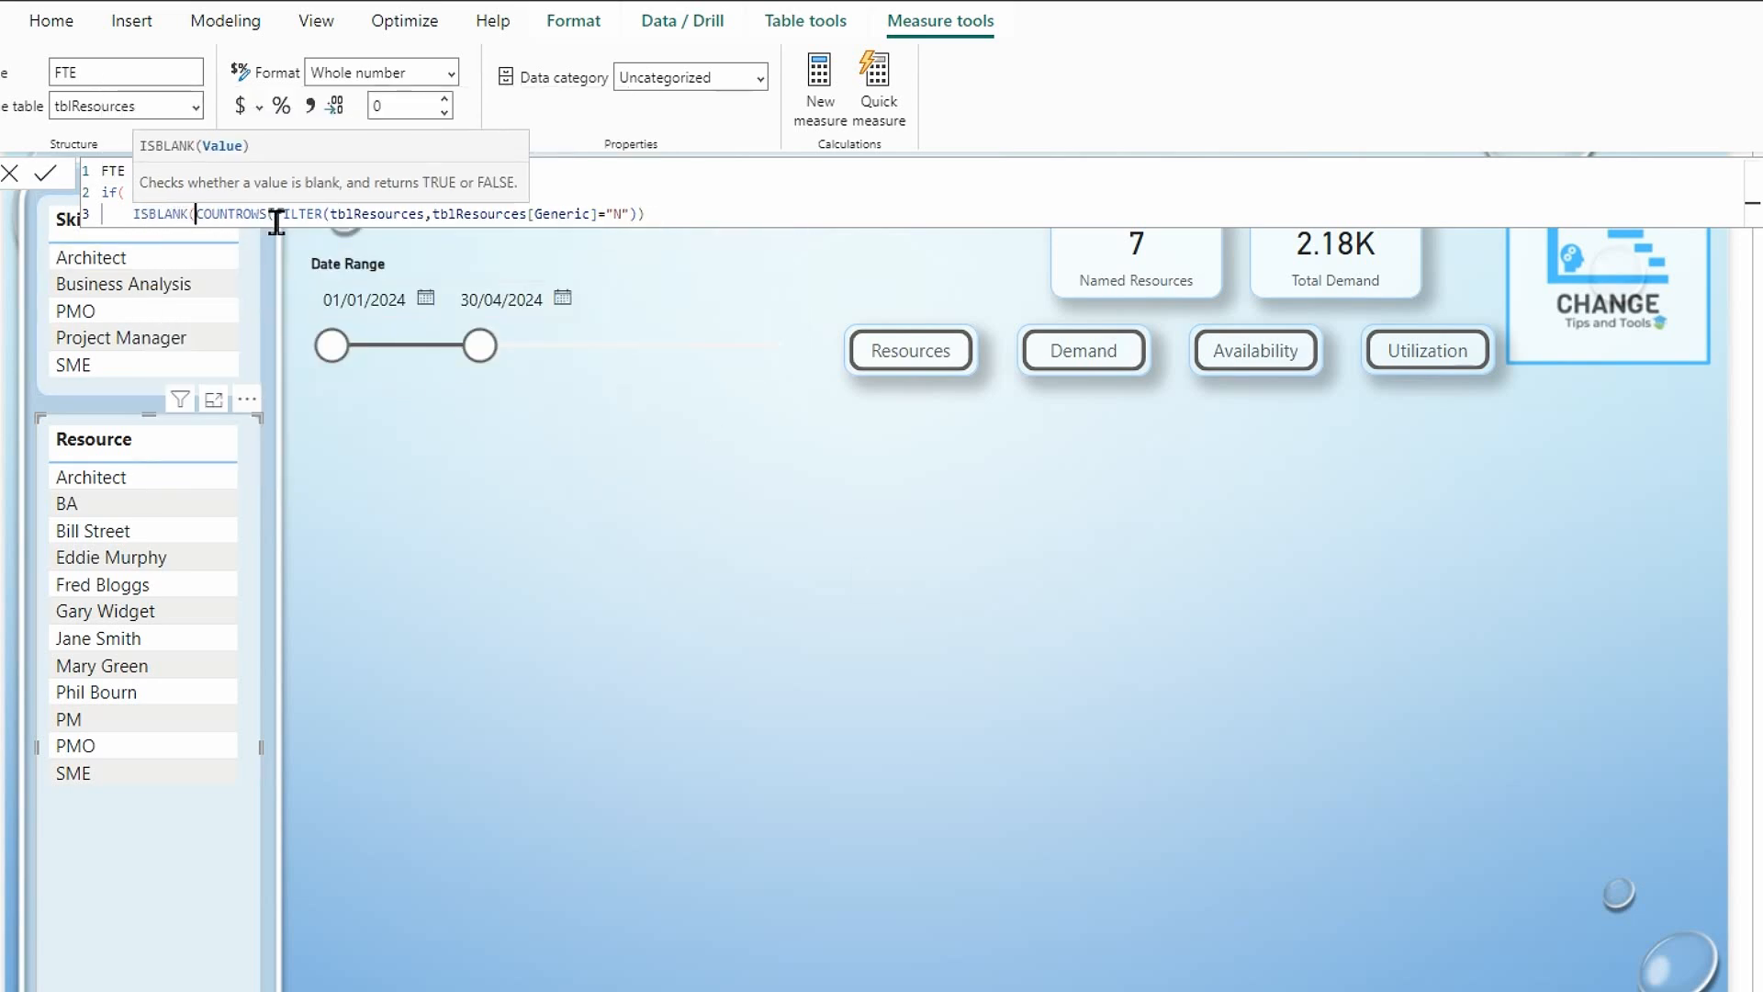
{"action": "left_click", "coordinate": [646, 213]}
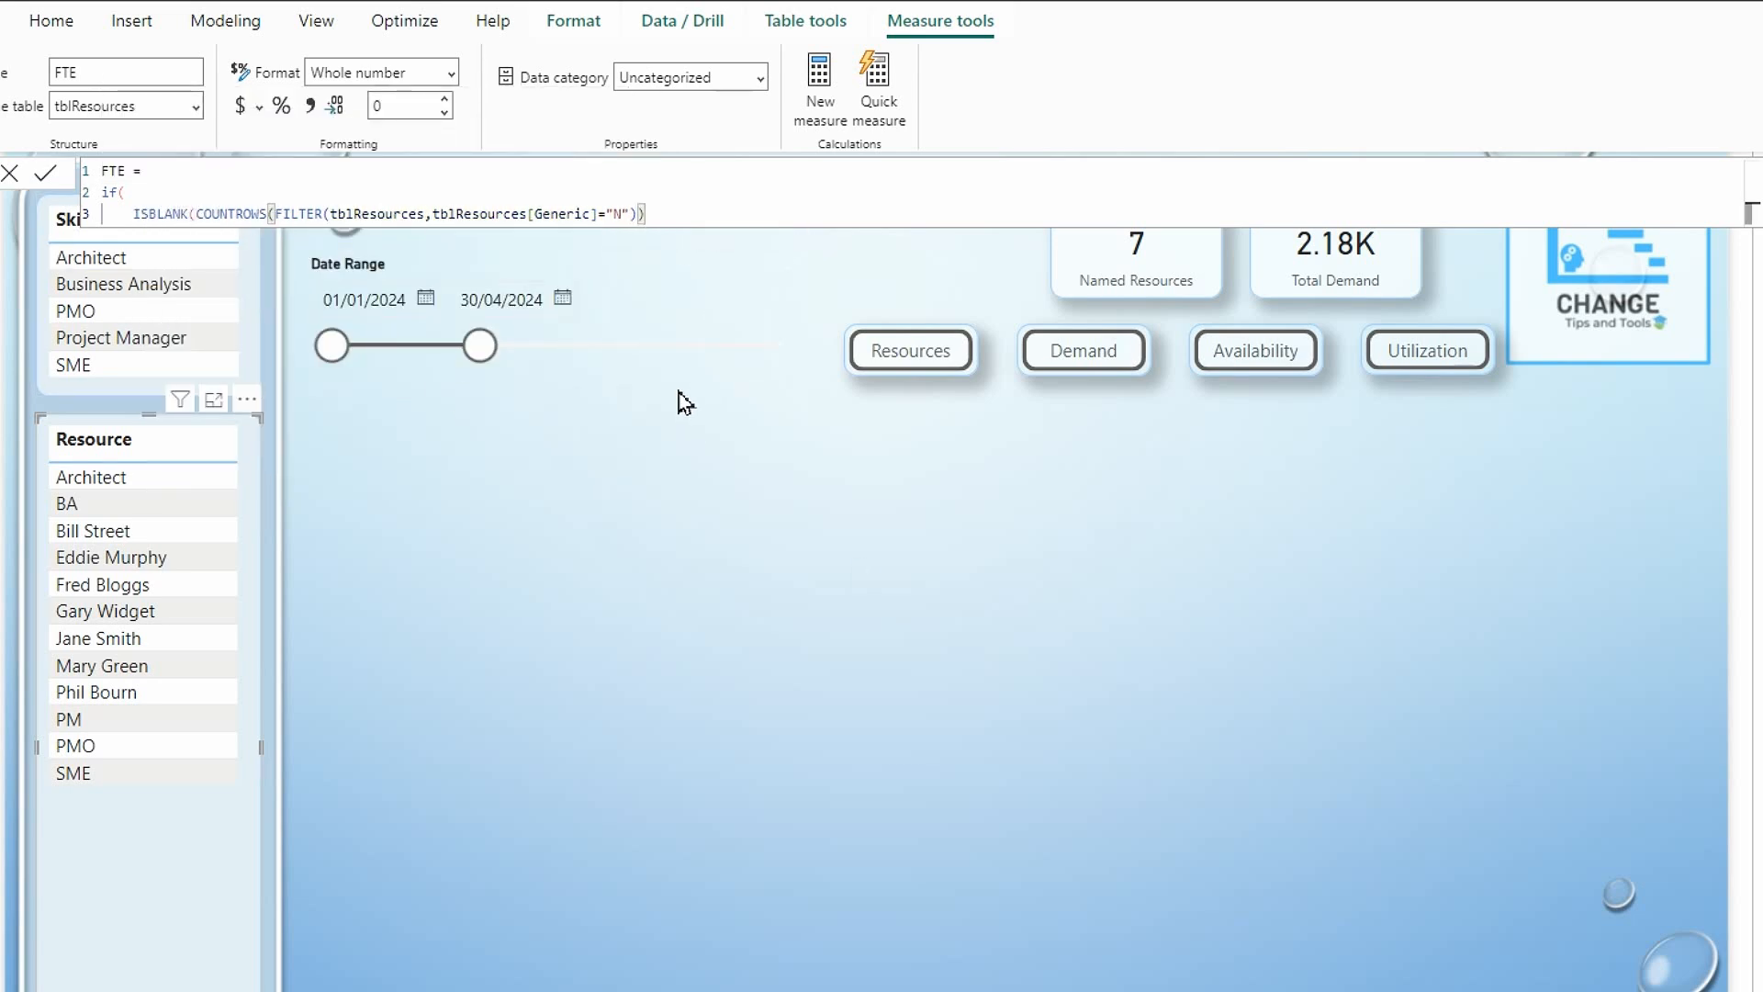
{"action": "type", "text": ")=true"}
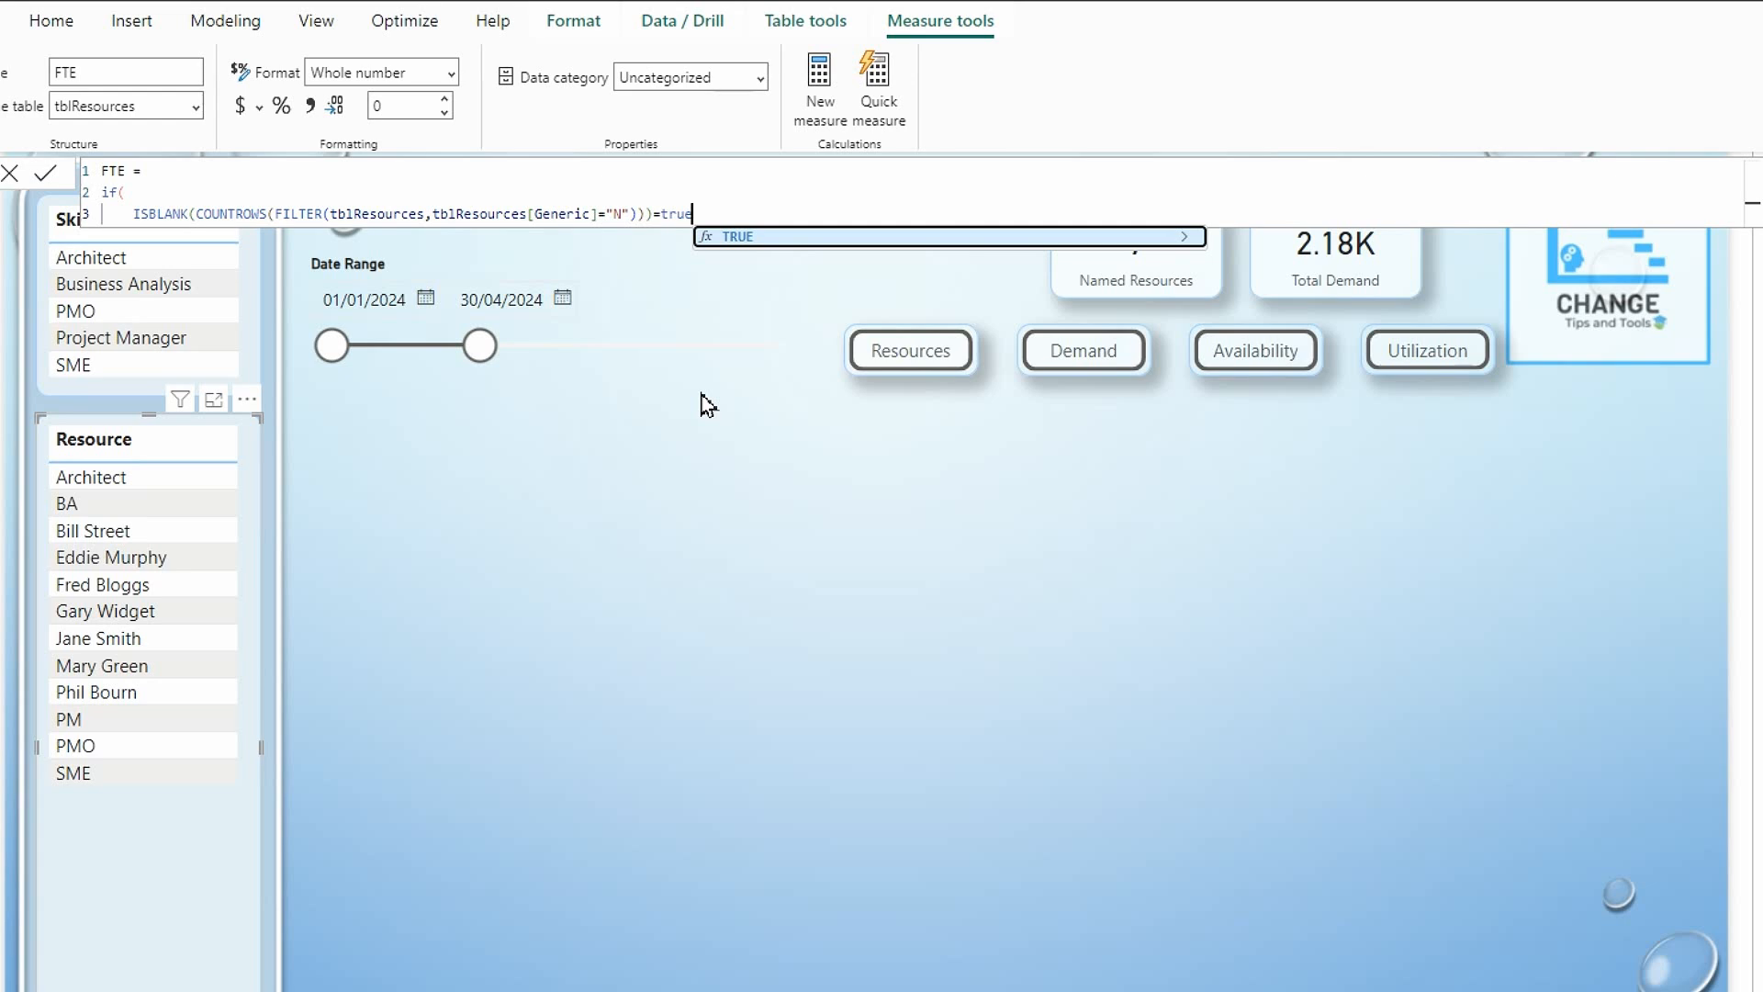
{"action": "type", "text": ",0"}
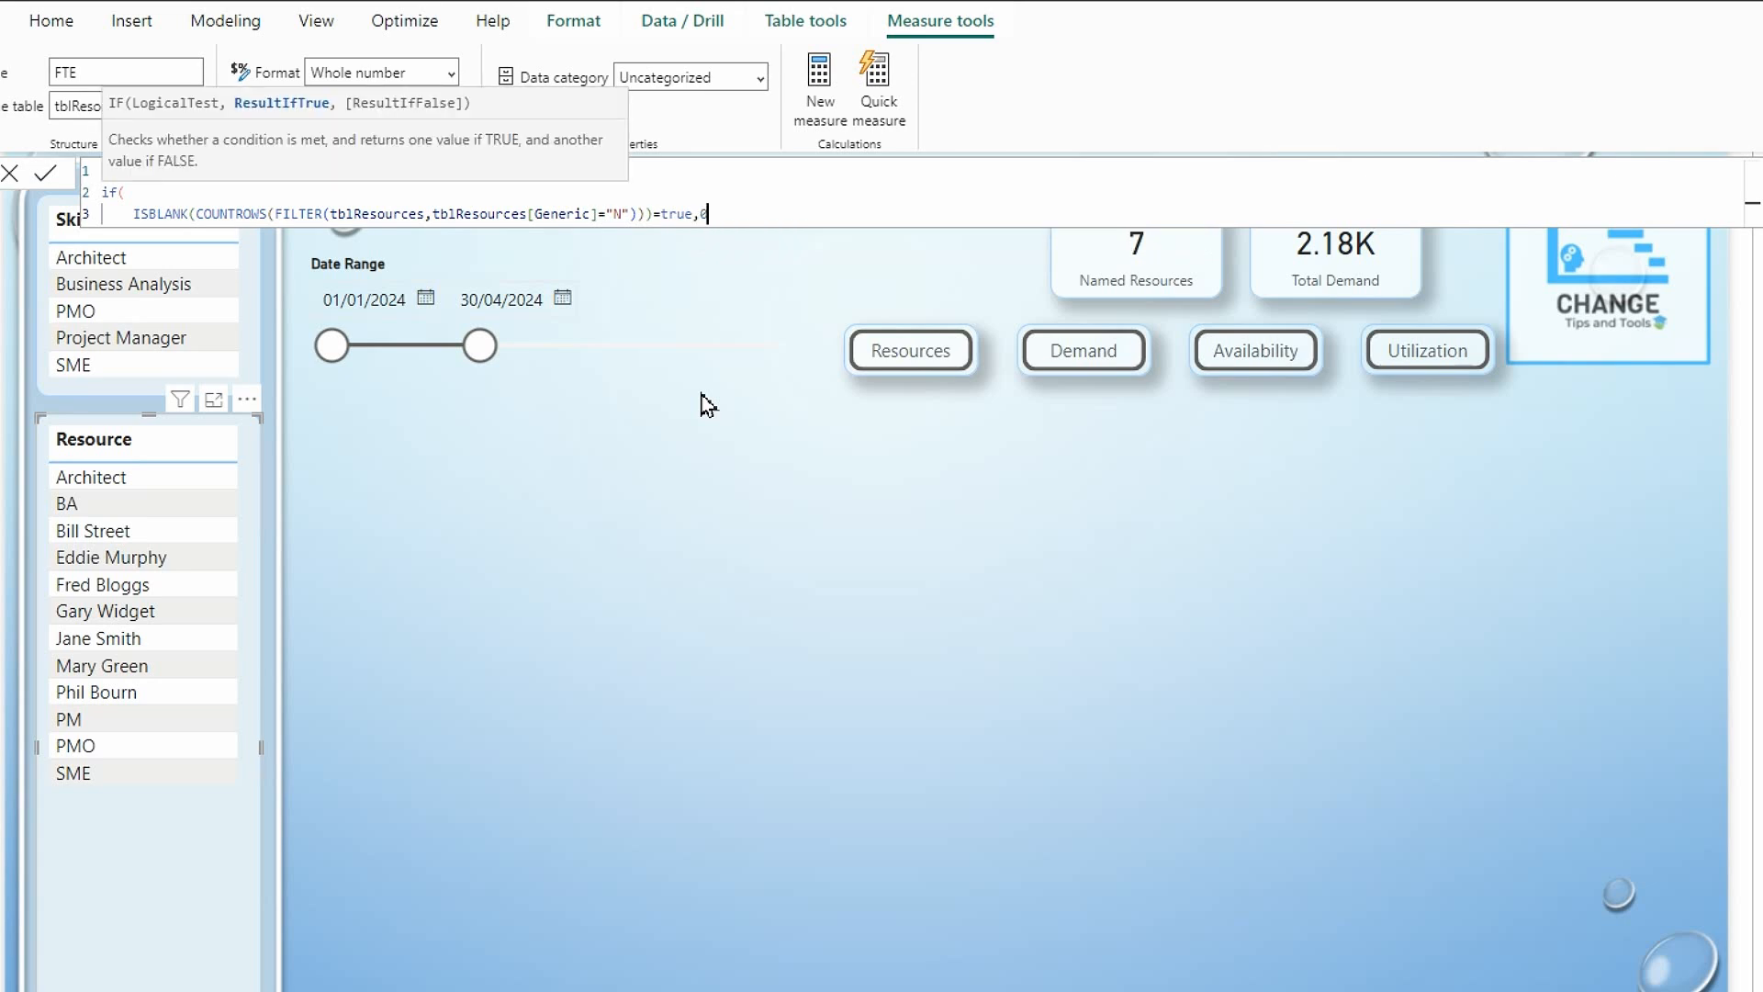
Add a copy of the COUNTROWS(FILTER()) expression on a new line as the IF function's false result, close the function and commit the measure.
{"action": "key", "text": "shift+Return"}
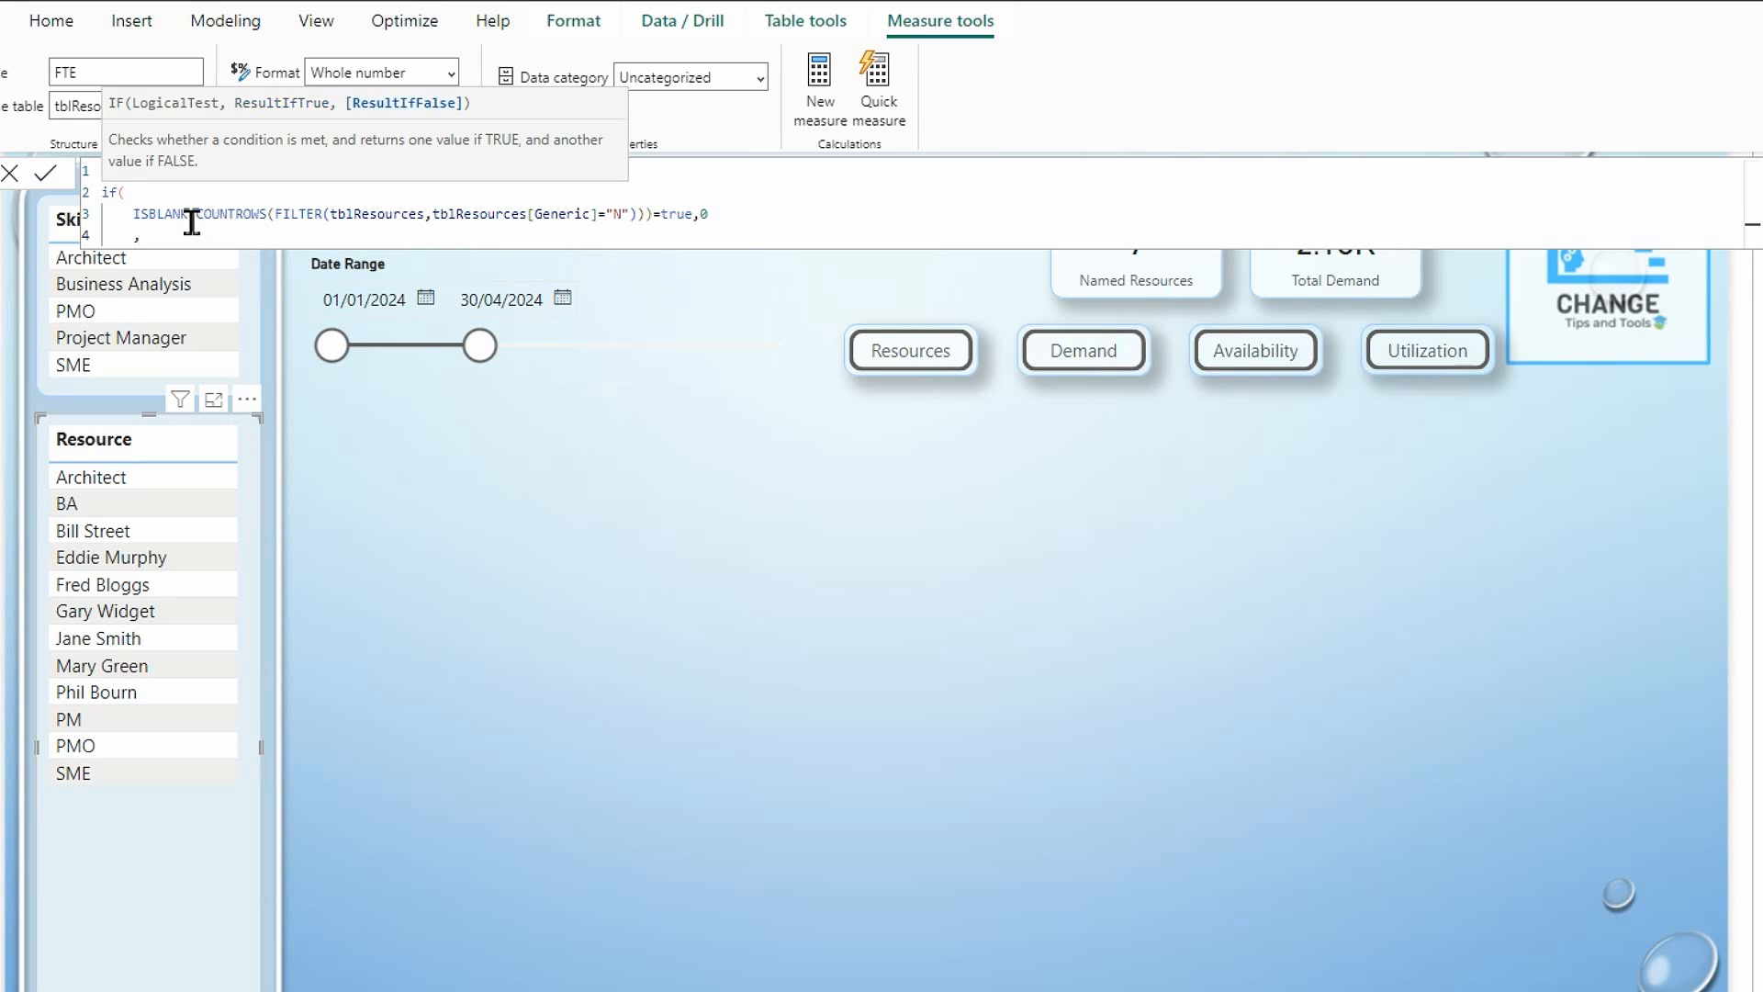
{"action": "left_click_drag", "start_coordinate": [196, 214], "coordinate": [642, 208]}
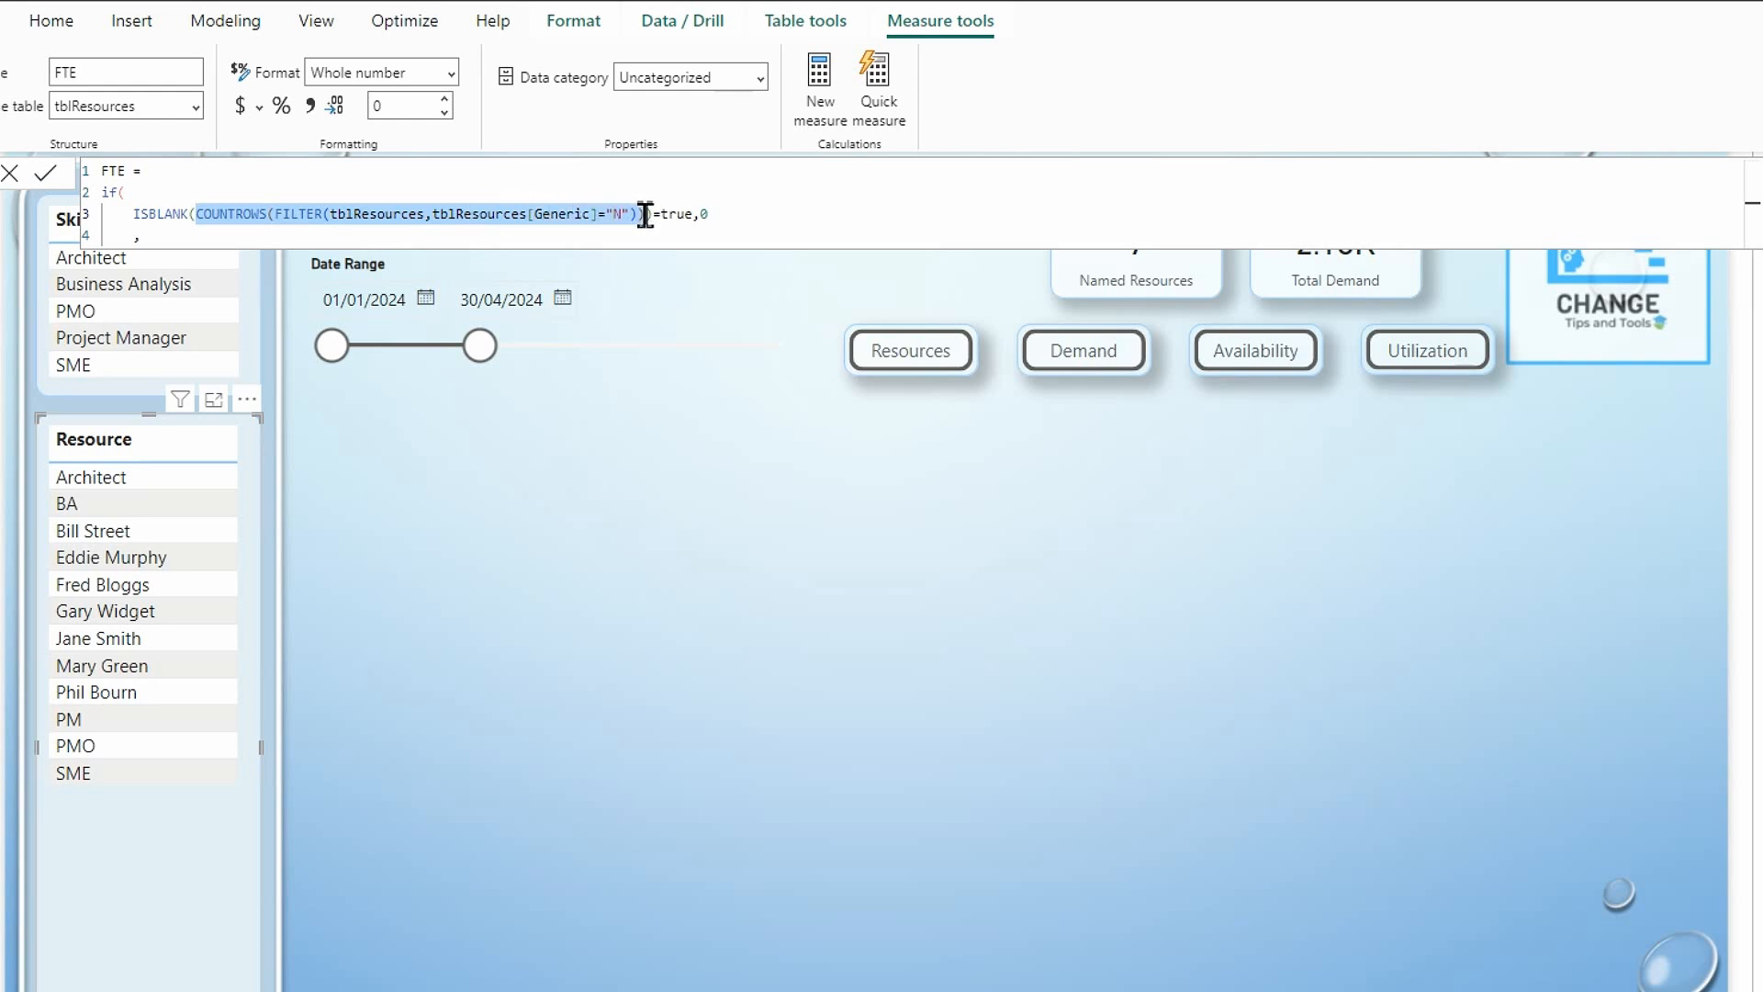
{"action": "key", "text": "ctrl+c"}
{"action": "left_click", "coordinate": [169, 242]}
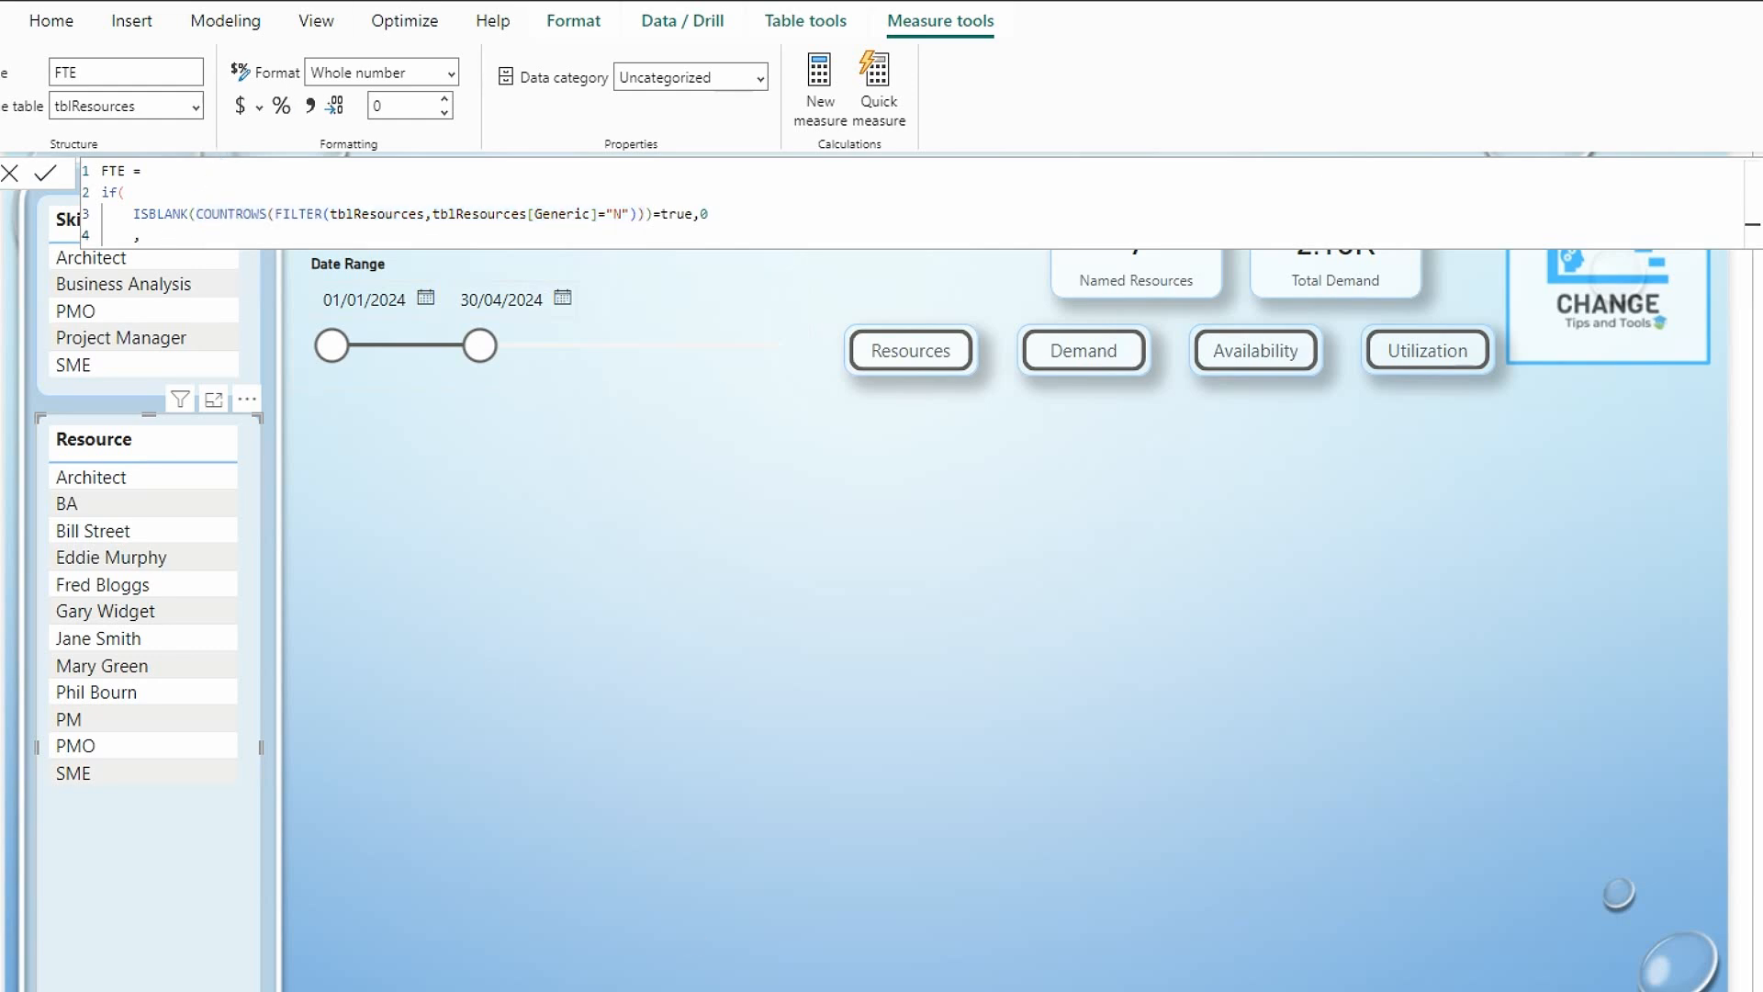
{"action": "key", "text": "ctrl+v"}
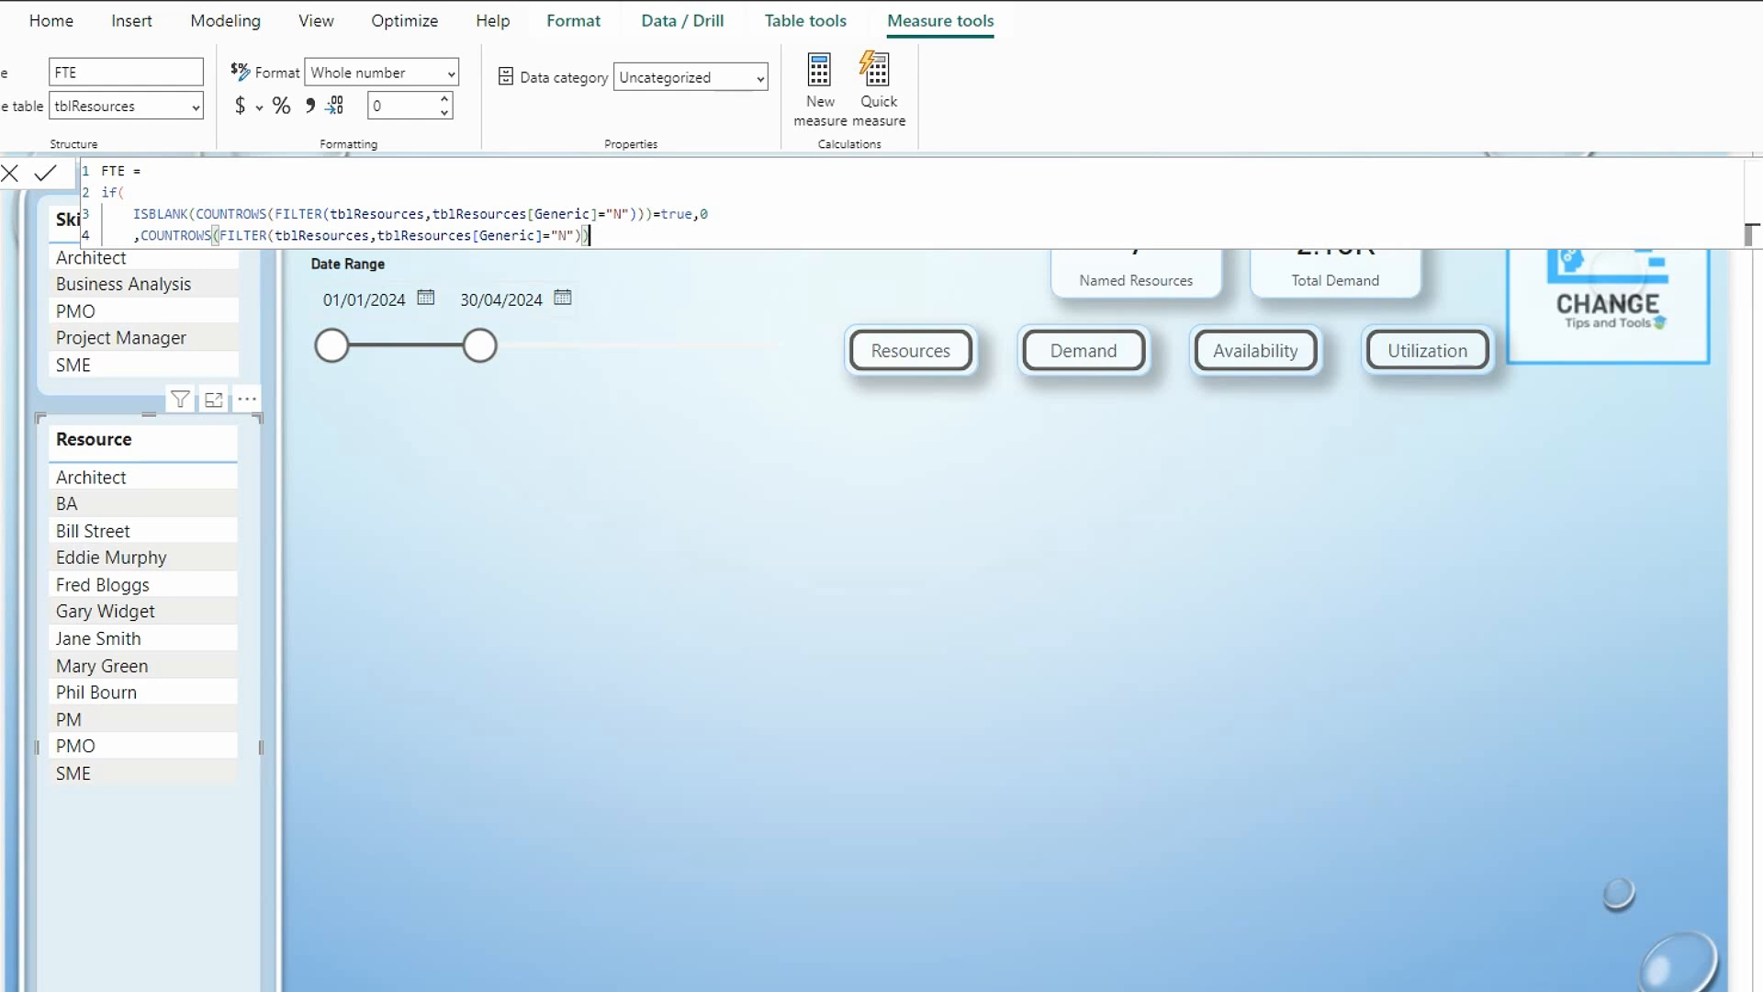
{"action": "key", "text": "alt+Return"}
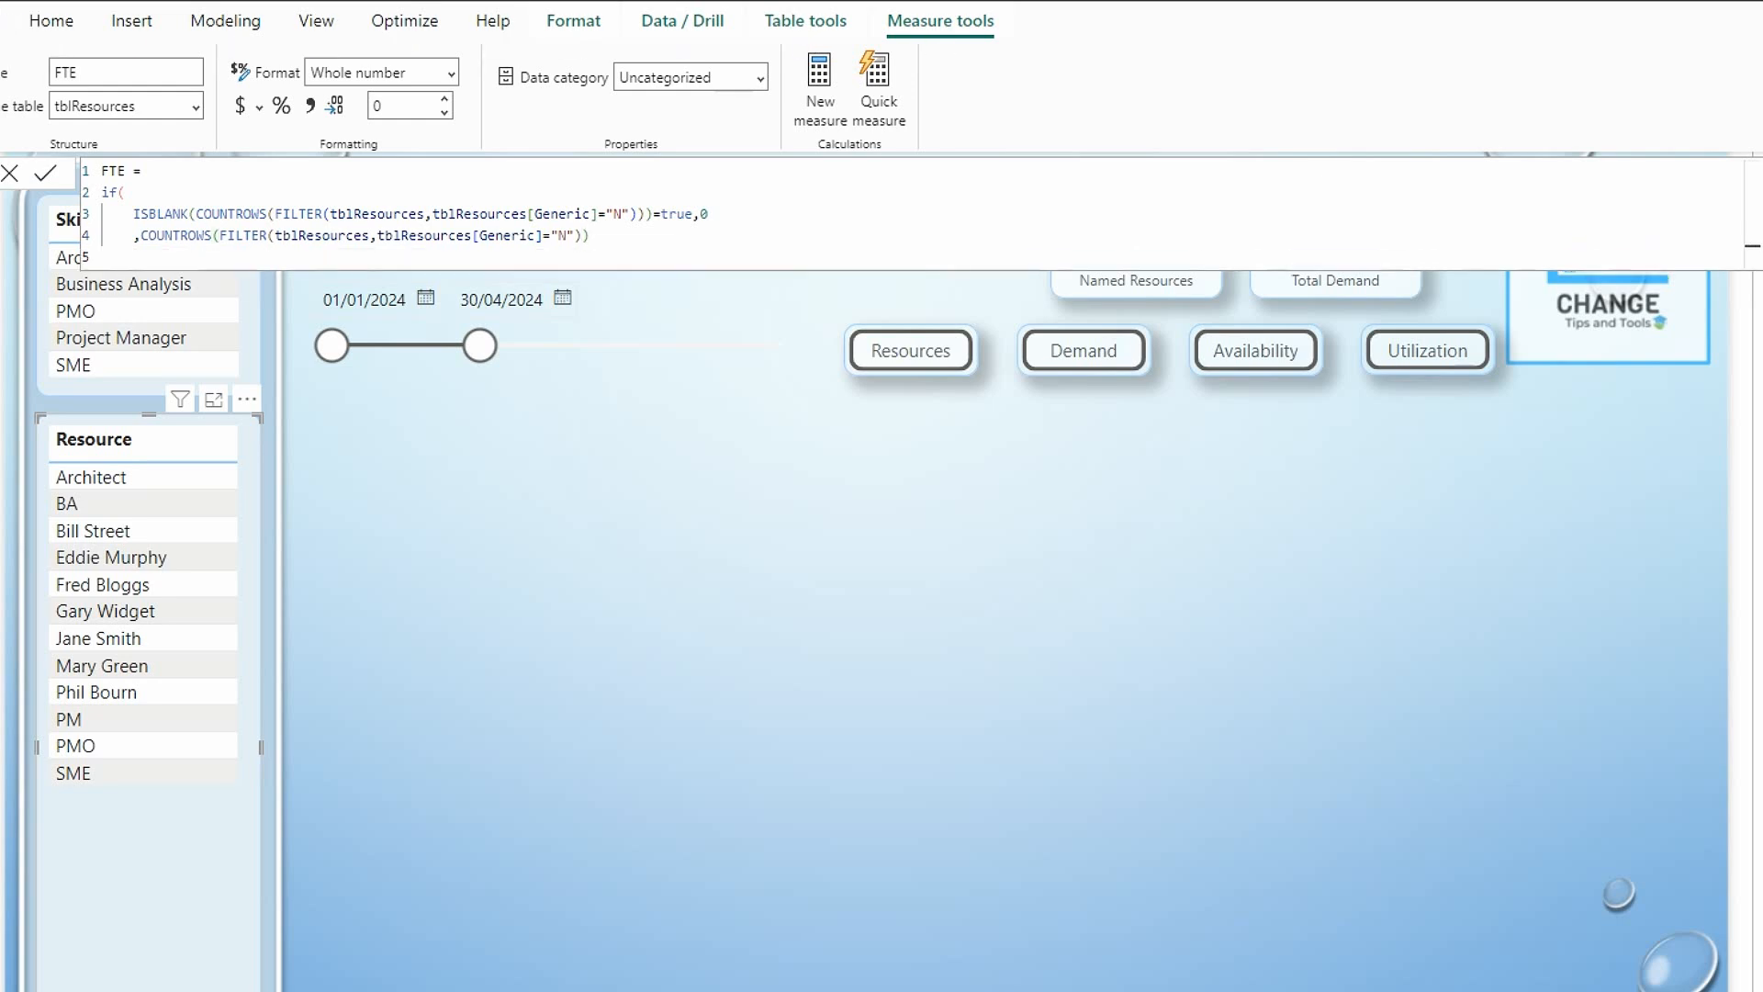
{"action": "type", "text": ")"}
{"action": "key", "text": "Return"}
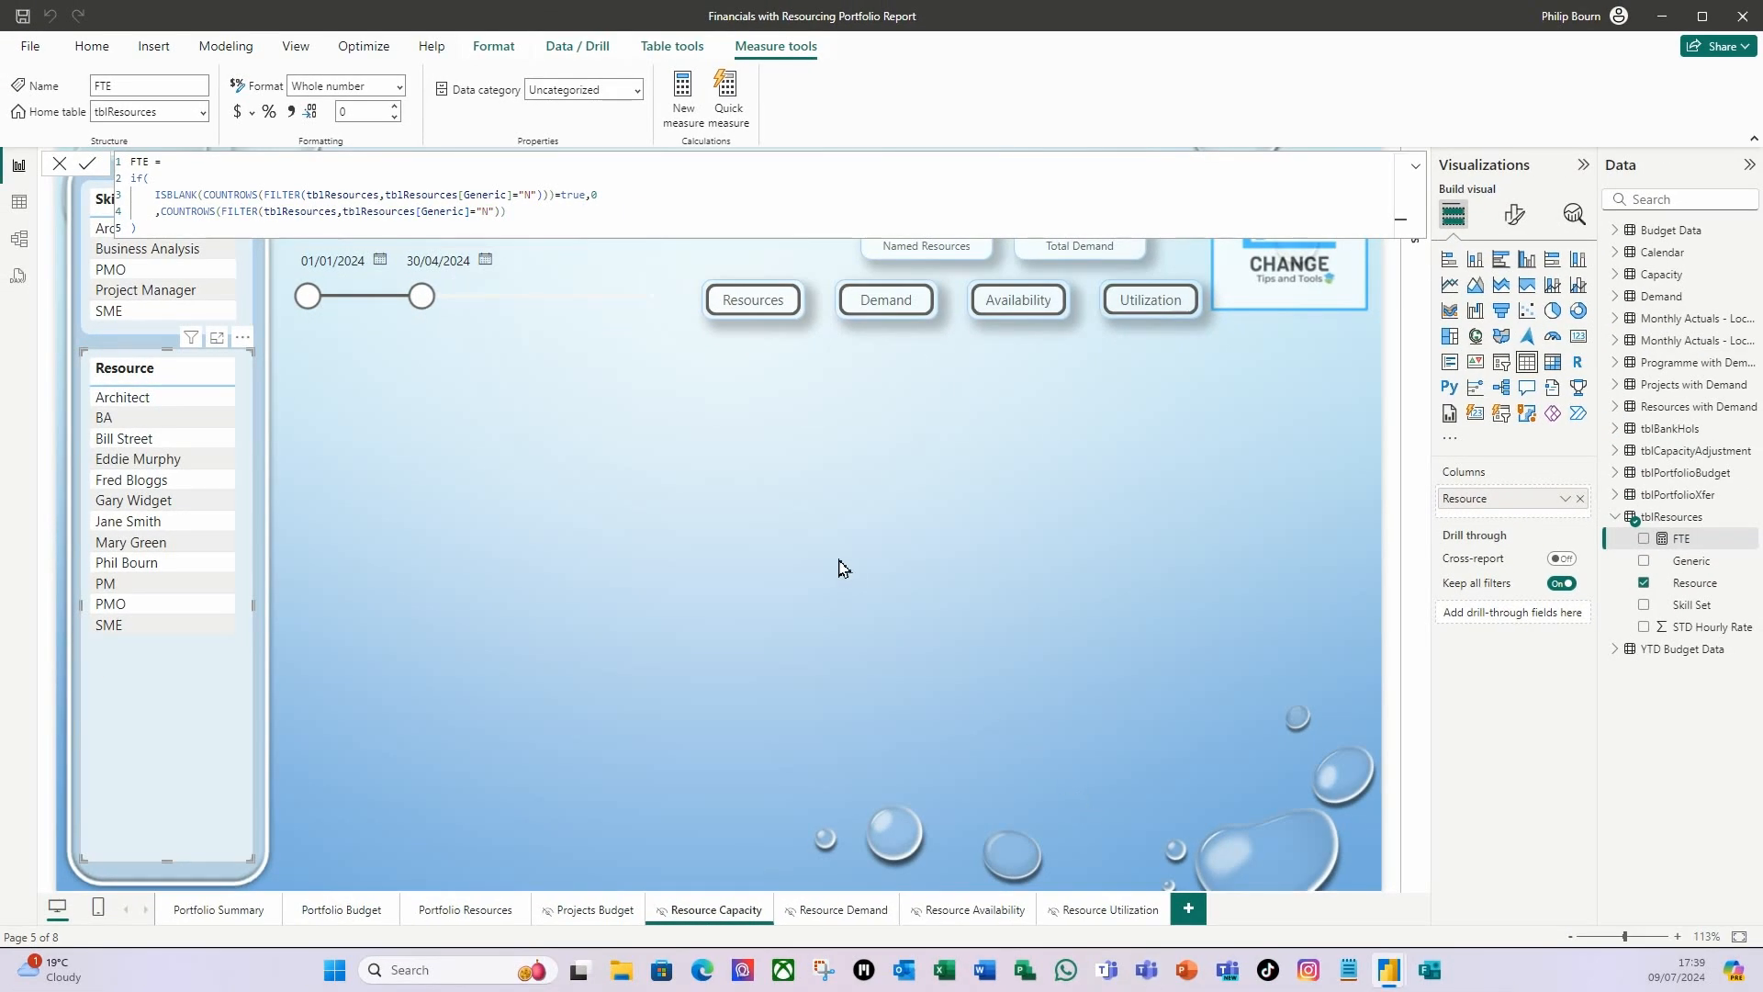
Test the revised FTE measure by filtering the page to the Architect resource, and remove that filter.
{"action": "left_click", "coordinate": [841, 567]}
{"action": "left_click", "coordinate": [138, 402]}
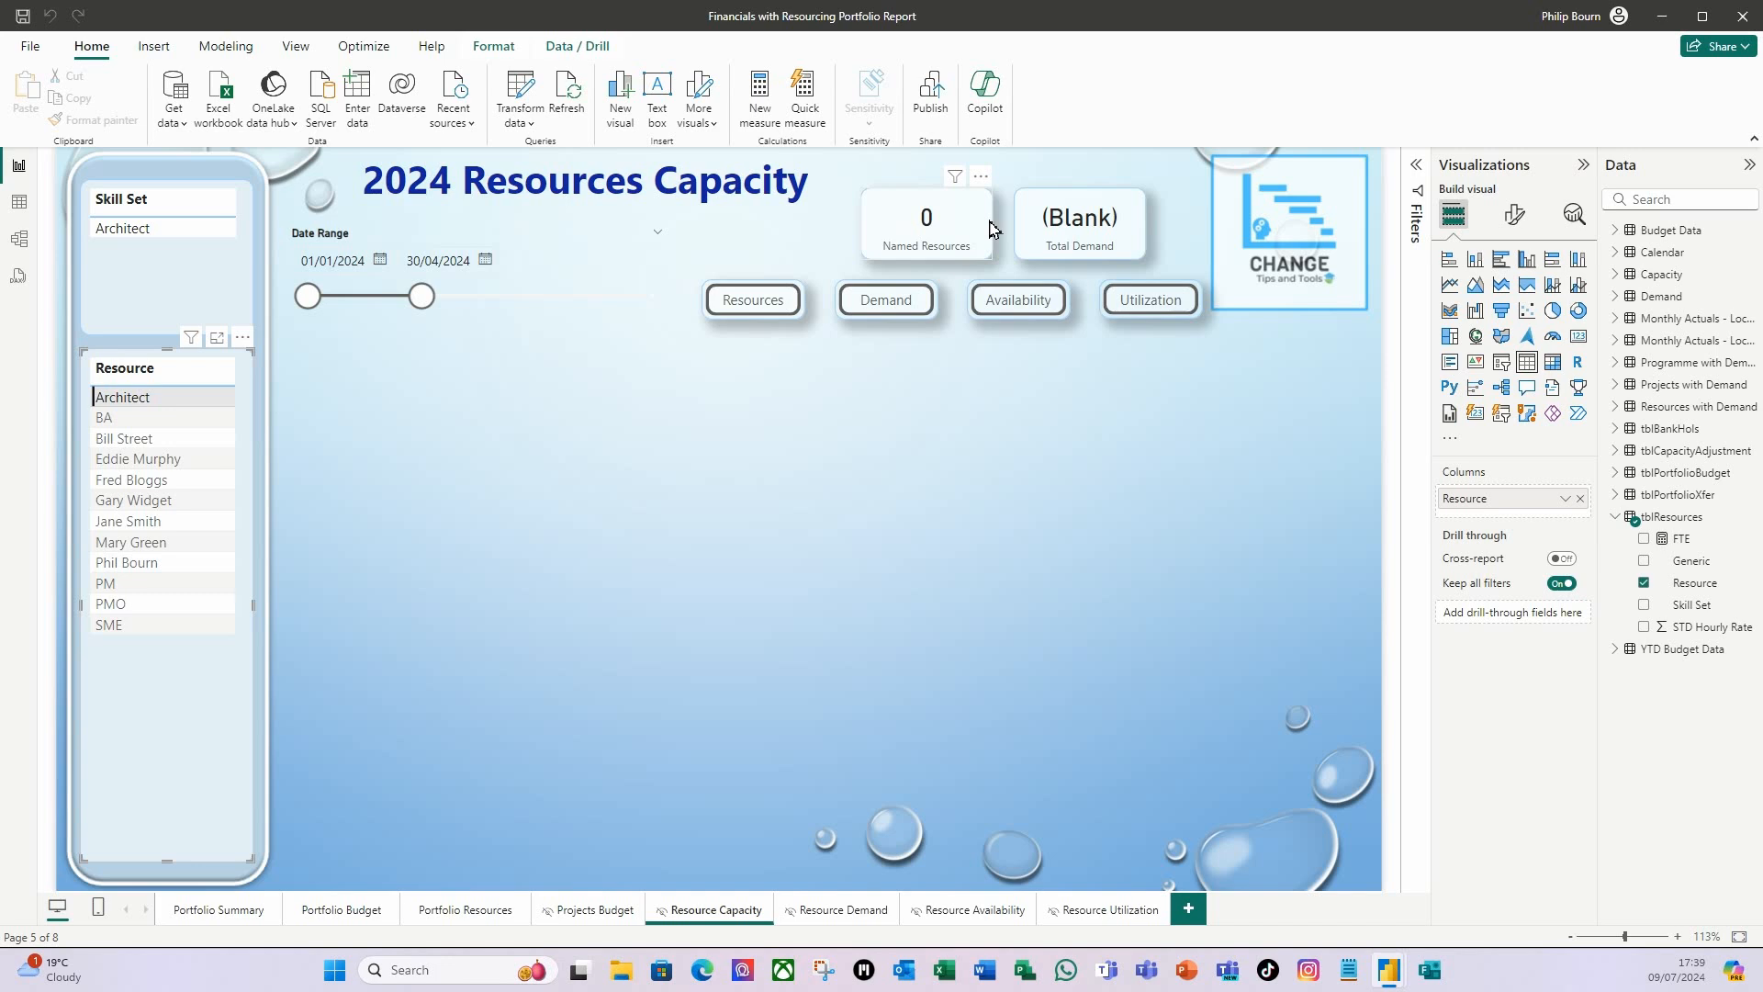
{"action": "left_click", "coordinate": [147, 396]}
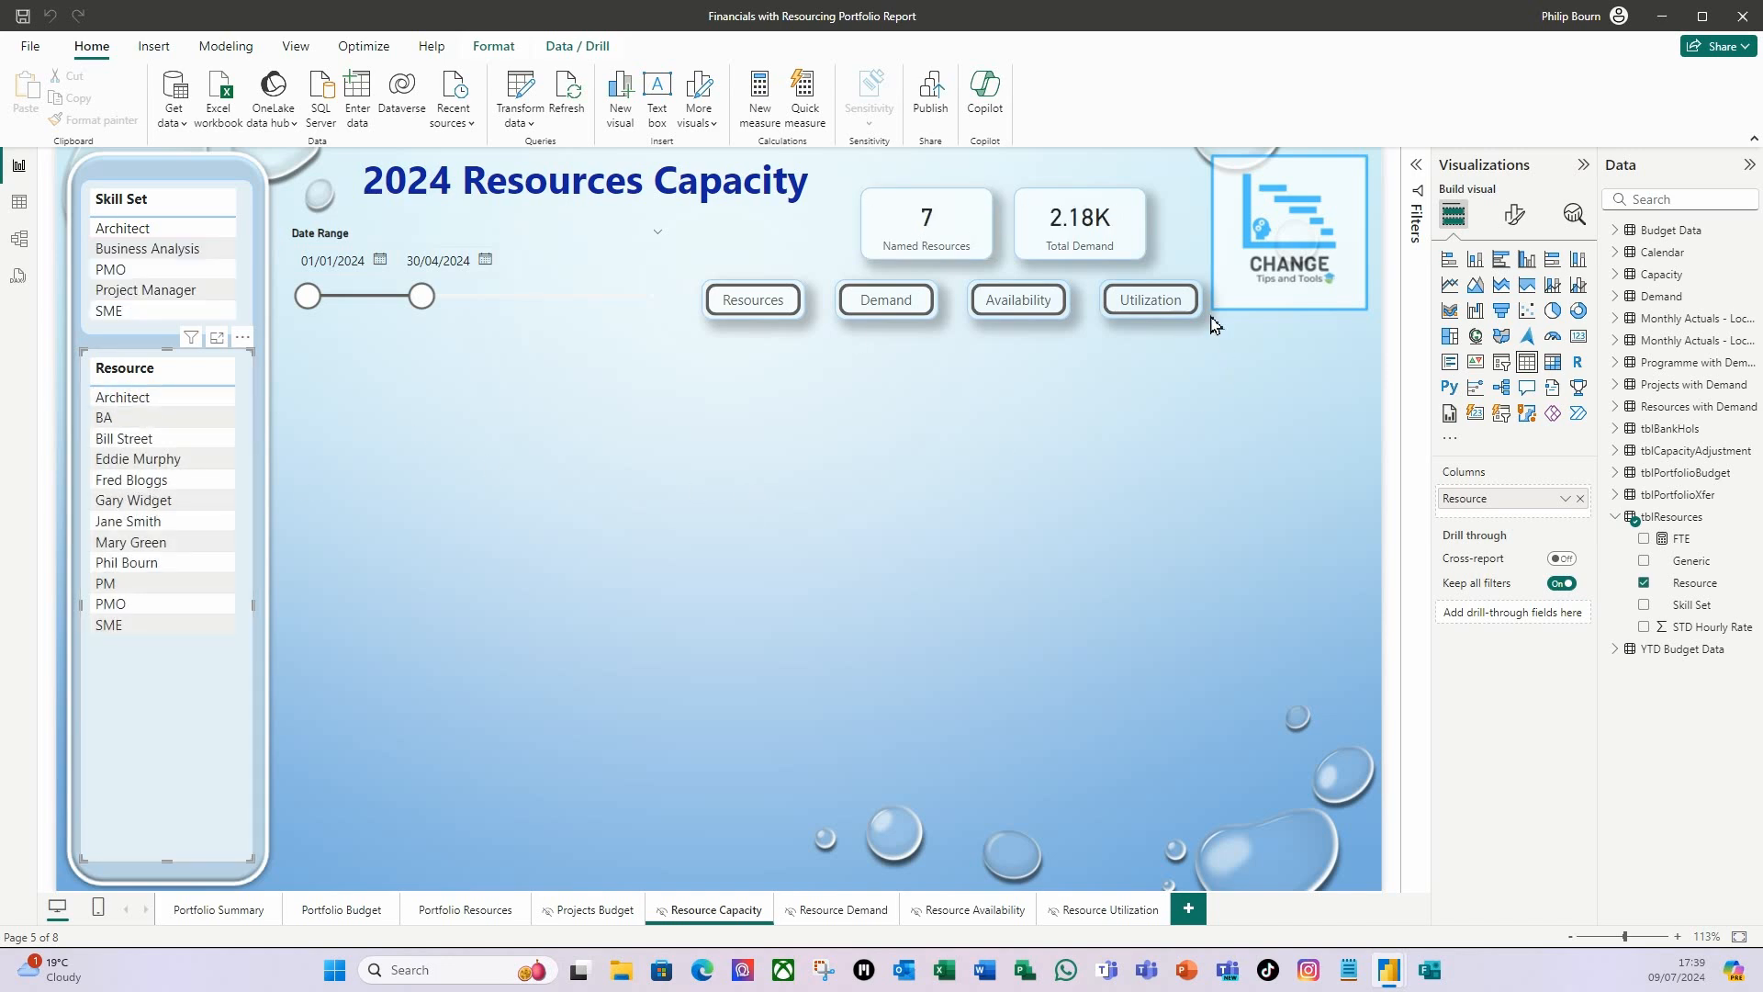
Replace the Total Demand card's field with Count of Resource from the Resources with Demand table.
{"action": "left_click", "coordinate": [1143, 254]}
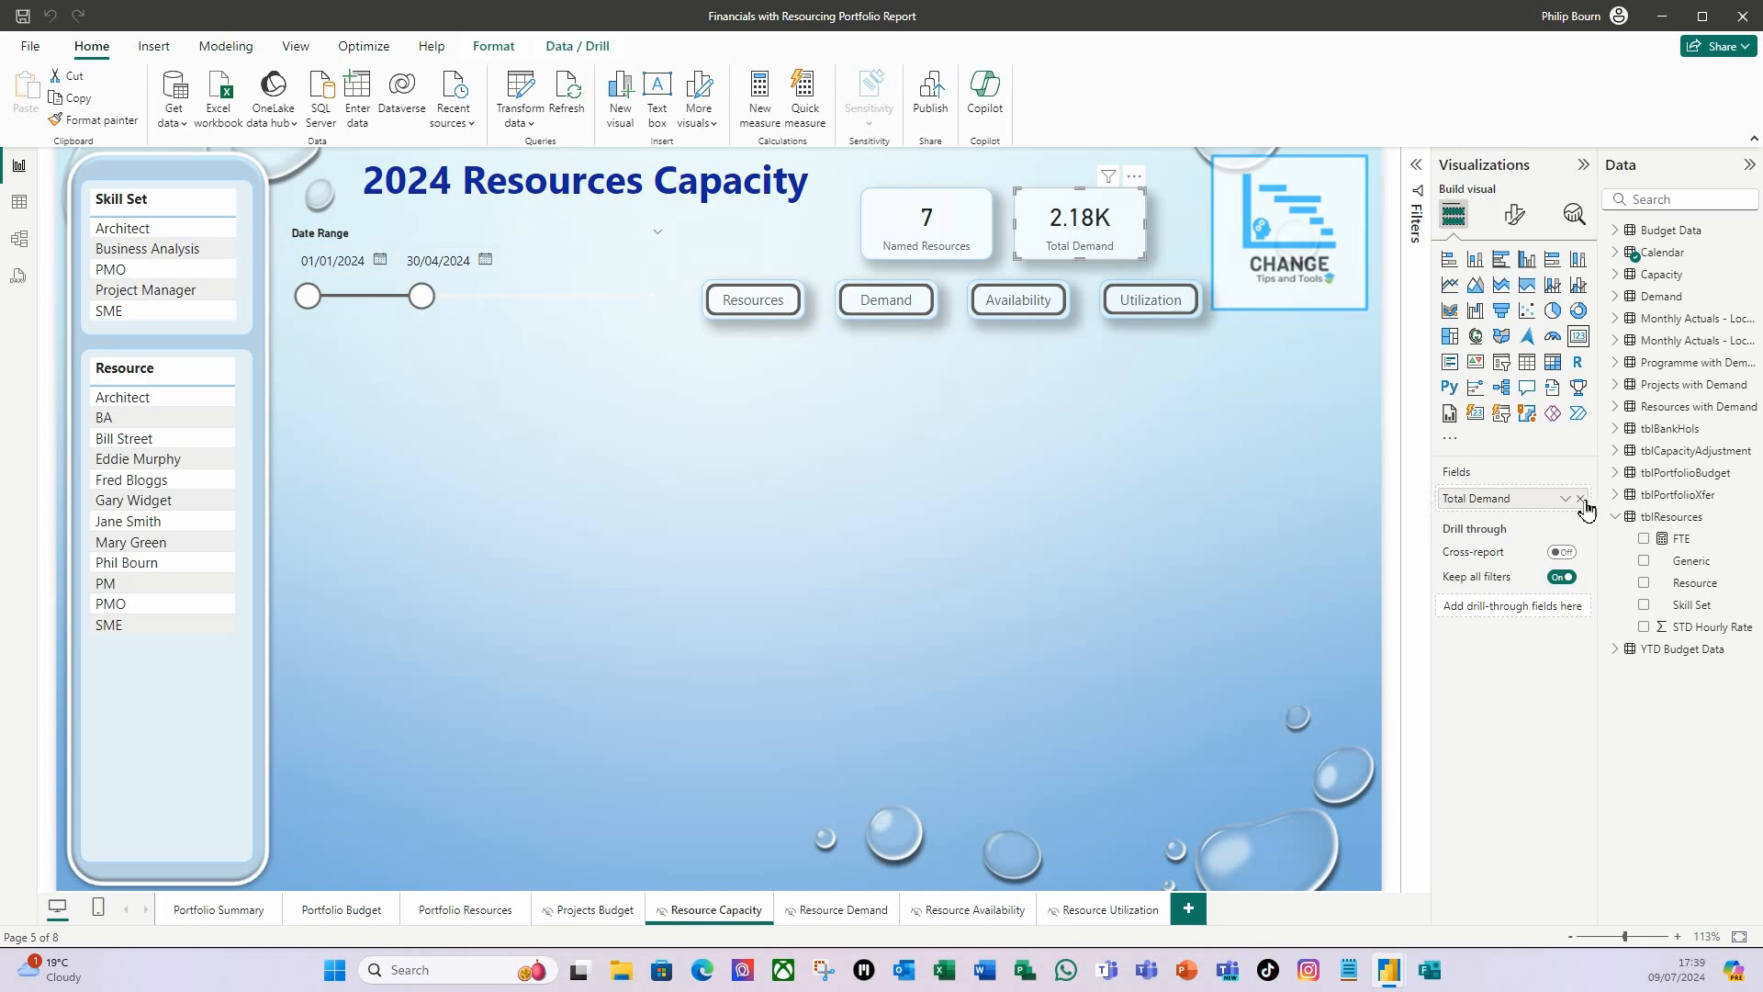
{"action": "left_click", "coordinate": [1618, 410]}
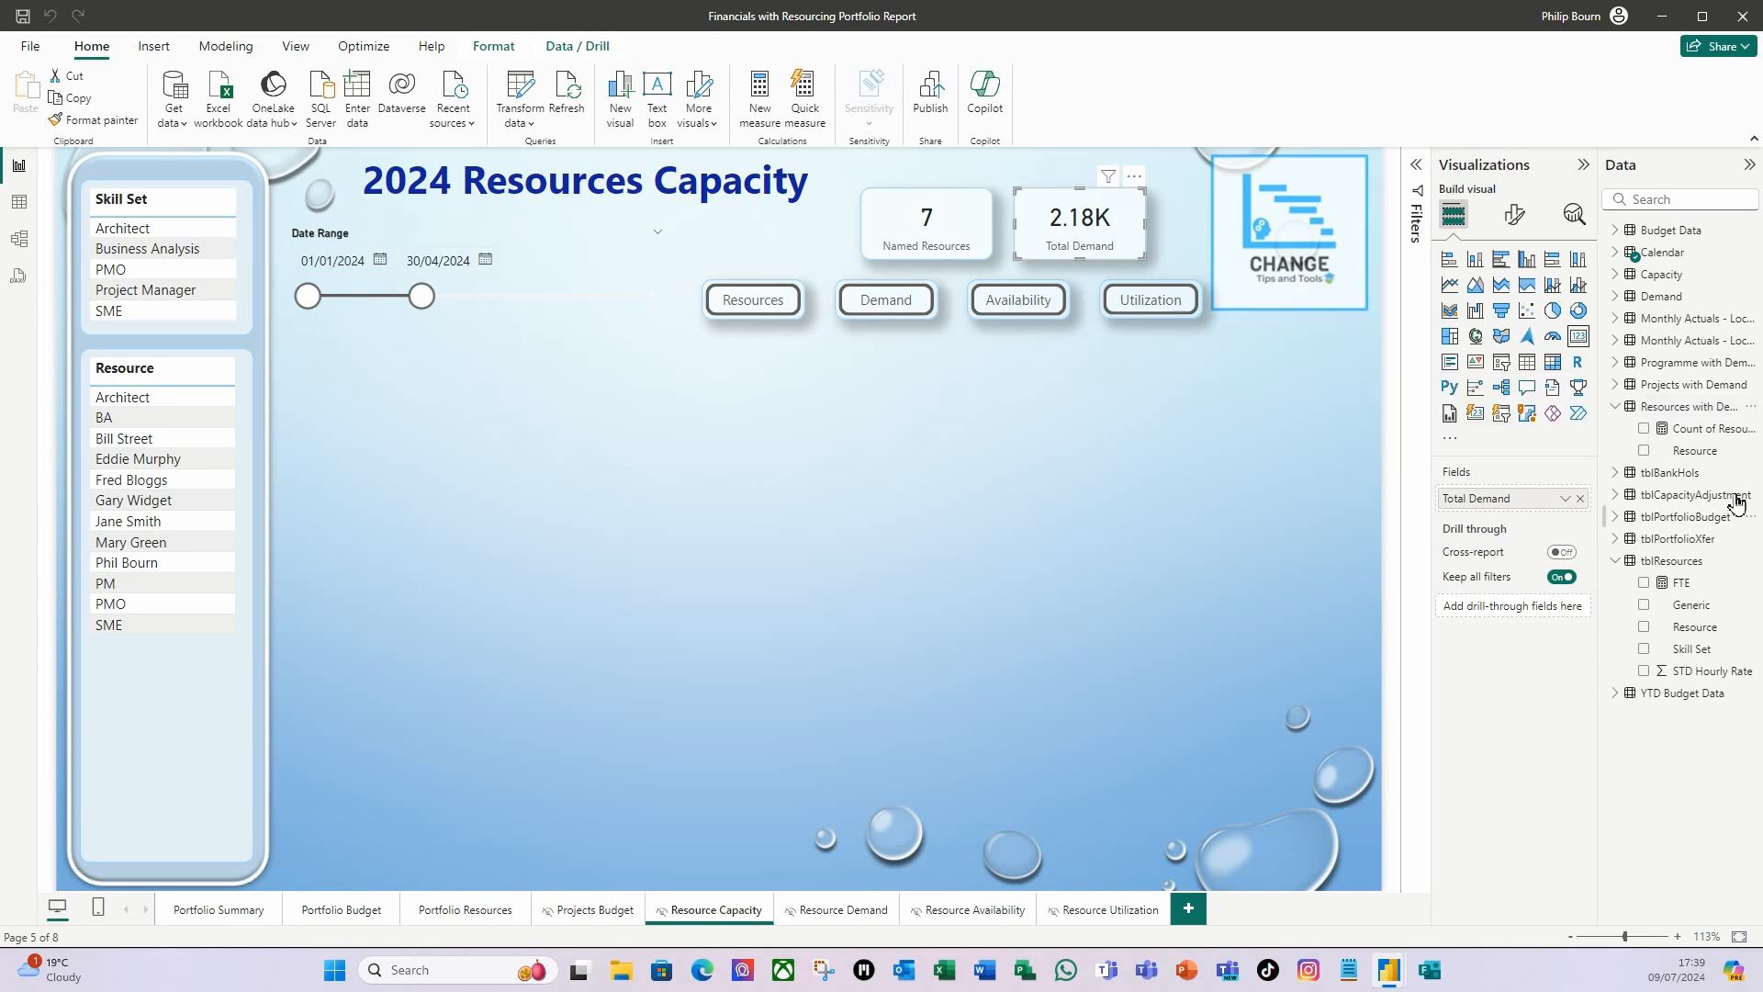
{"action": "left_click_drag", "start_coordinate": [1723, 431], "coordinate": [1539, 497]}
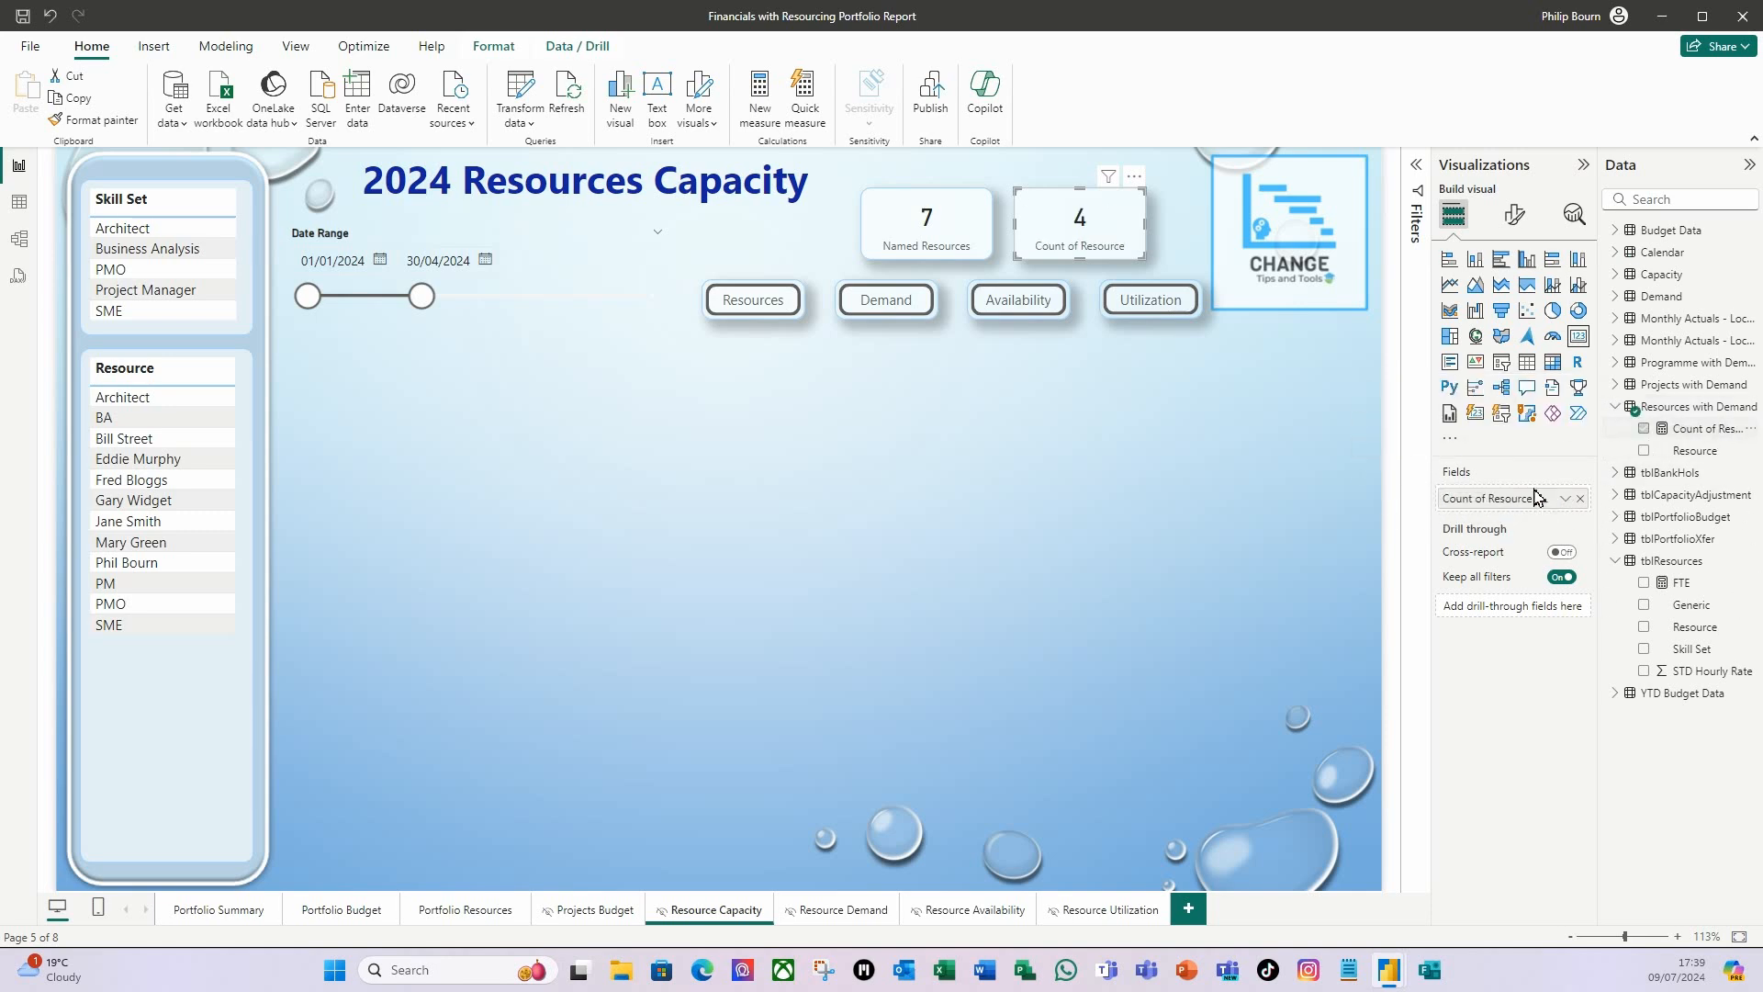
Rename the card's Count of Resource field to With Demand for this visual and deselect the card.
{"action": "right_click", "coordinate": [1484, 509]}
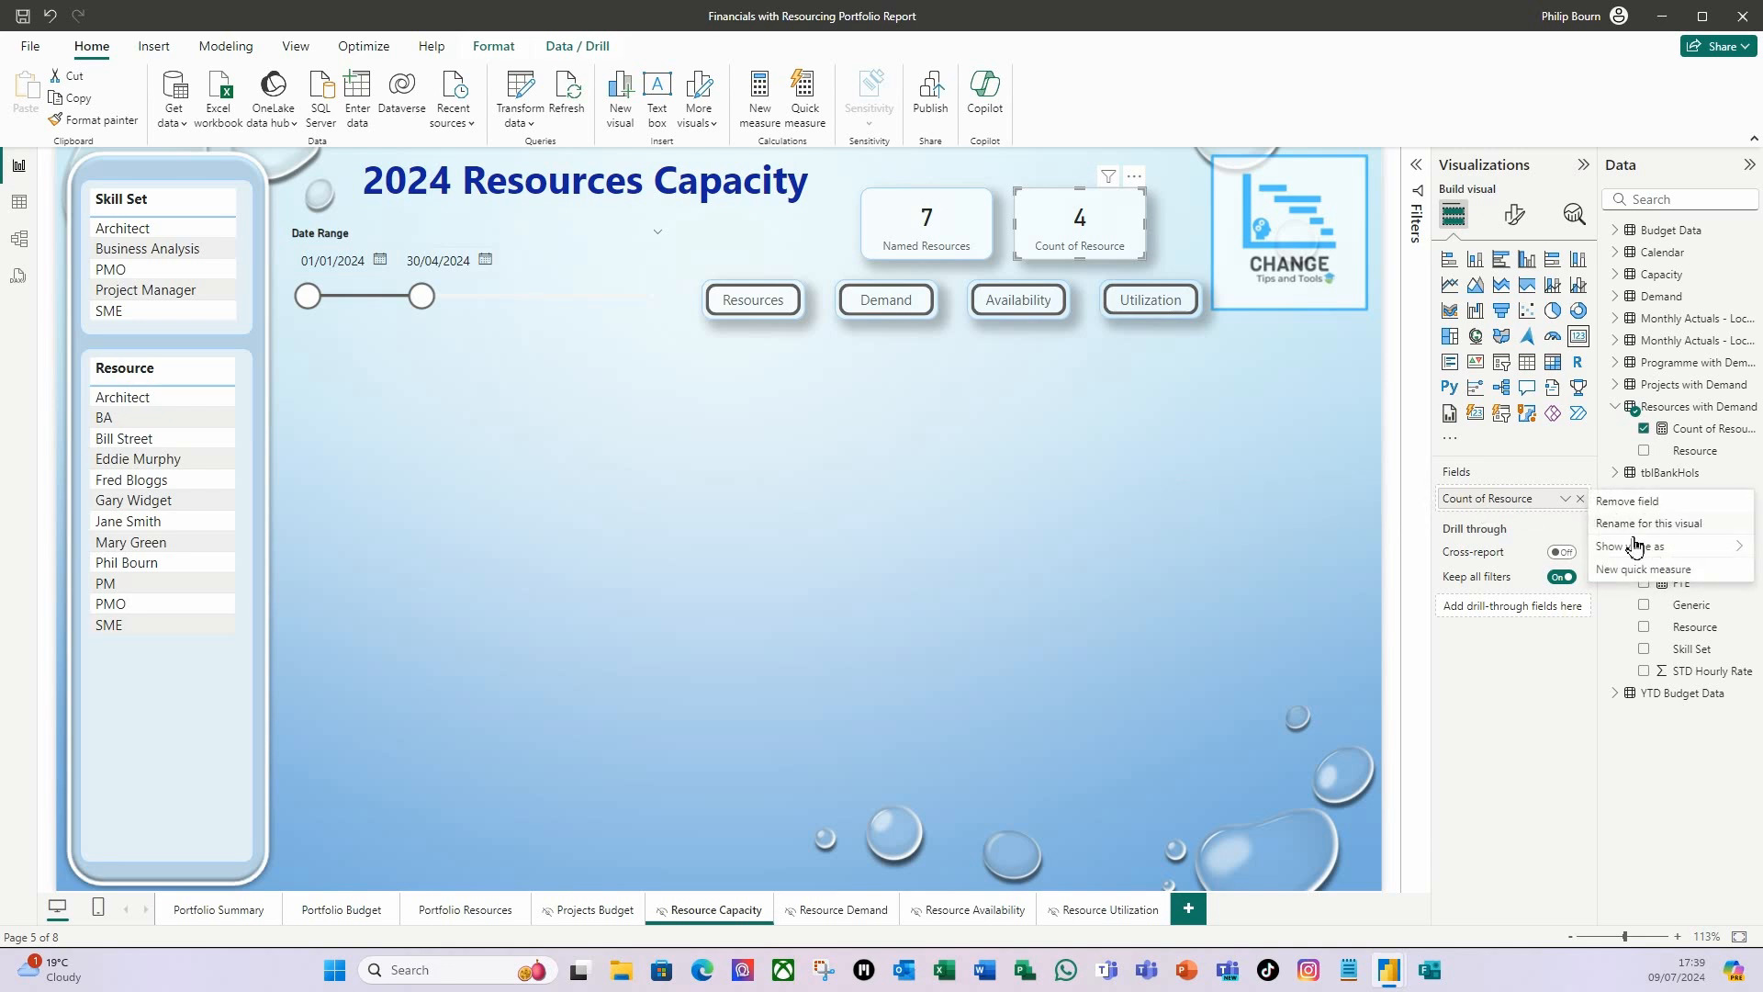
{"action": "left_click", "coordinate": [1634, 533]}
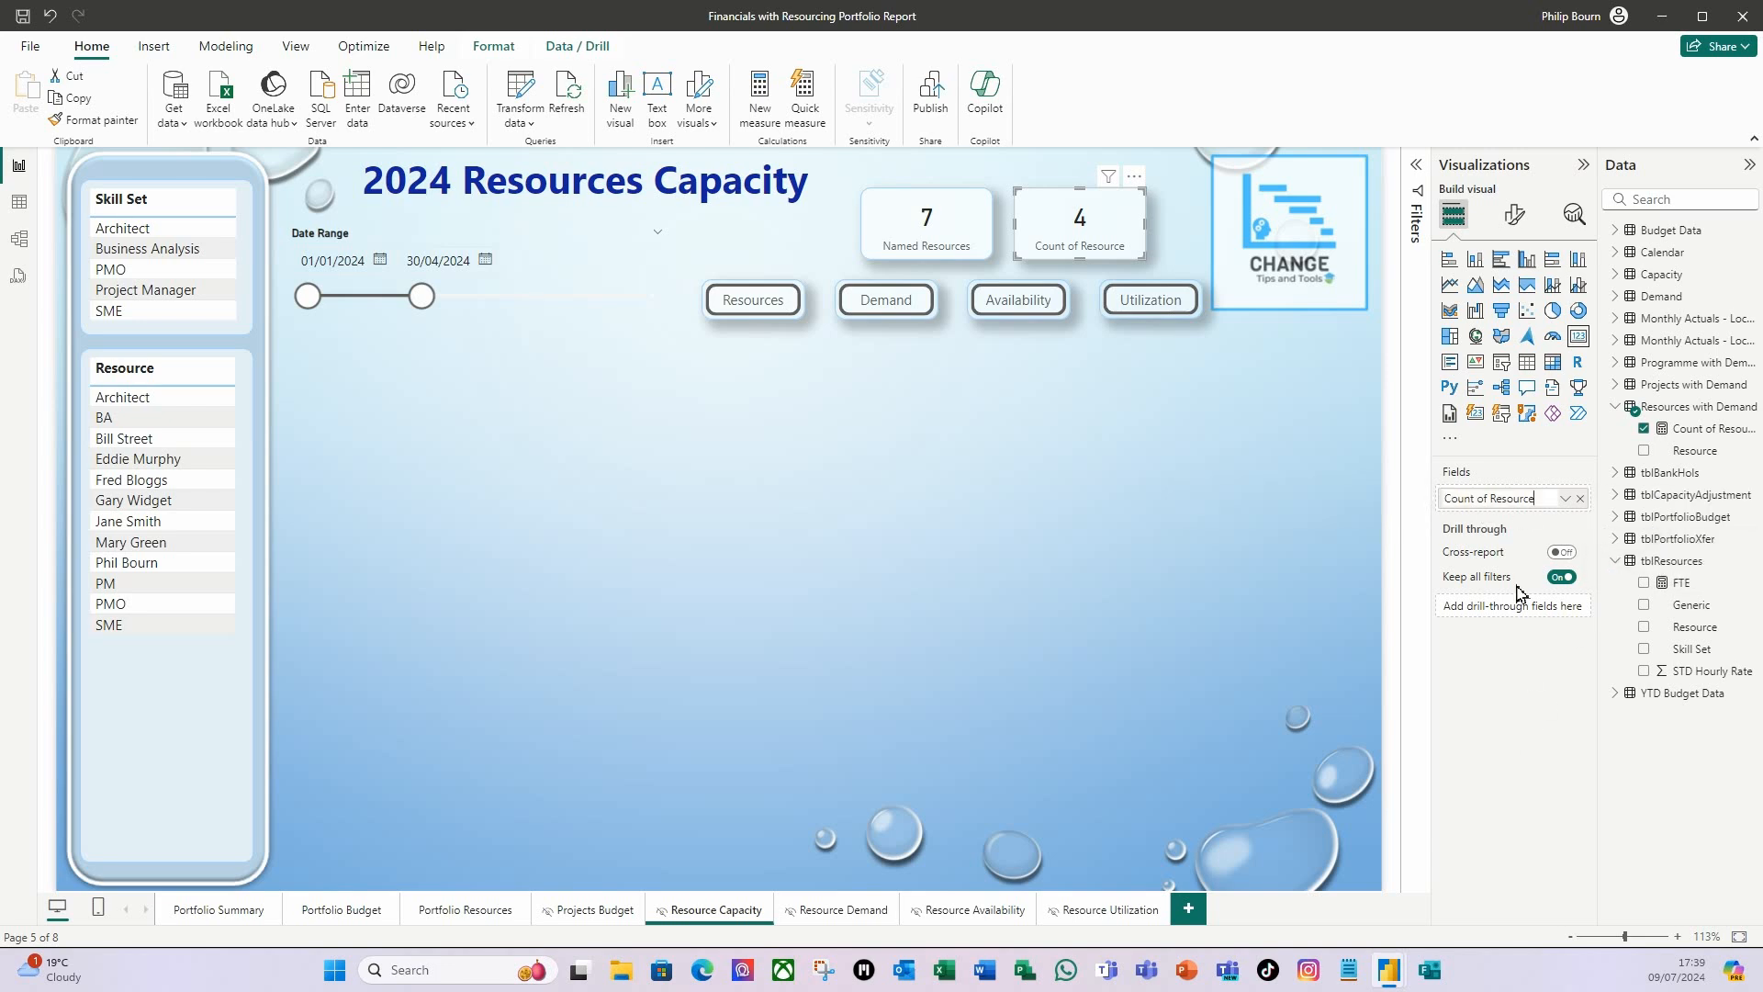
{"action": "left_click_drag", "start_coordinate": [1551, 499], "coordinate": [1414, 493]}
{"action": "type", "text": "With Demand"}
{"action": "key", "text": "Return"}
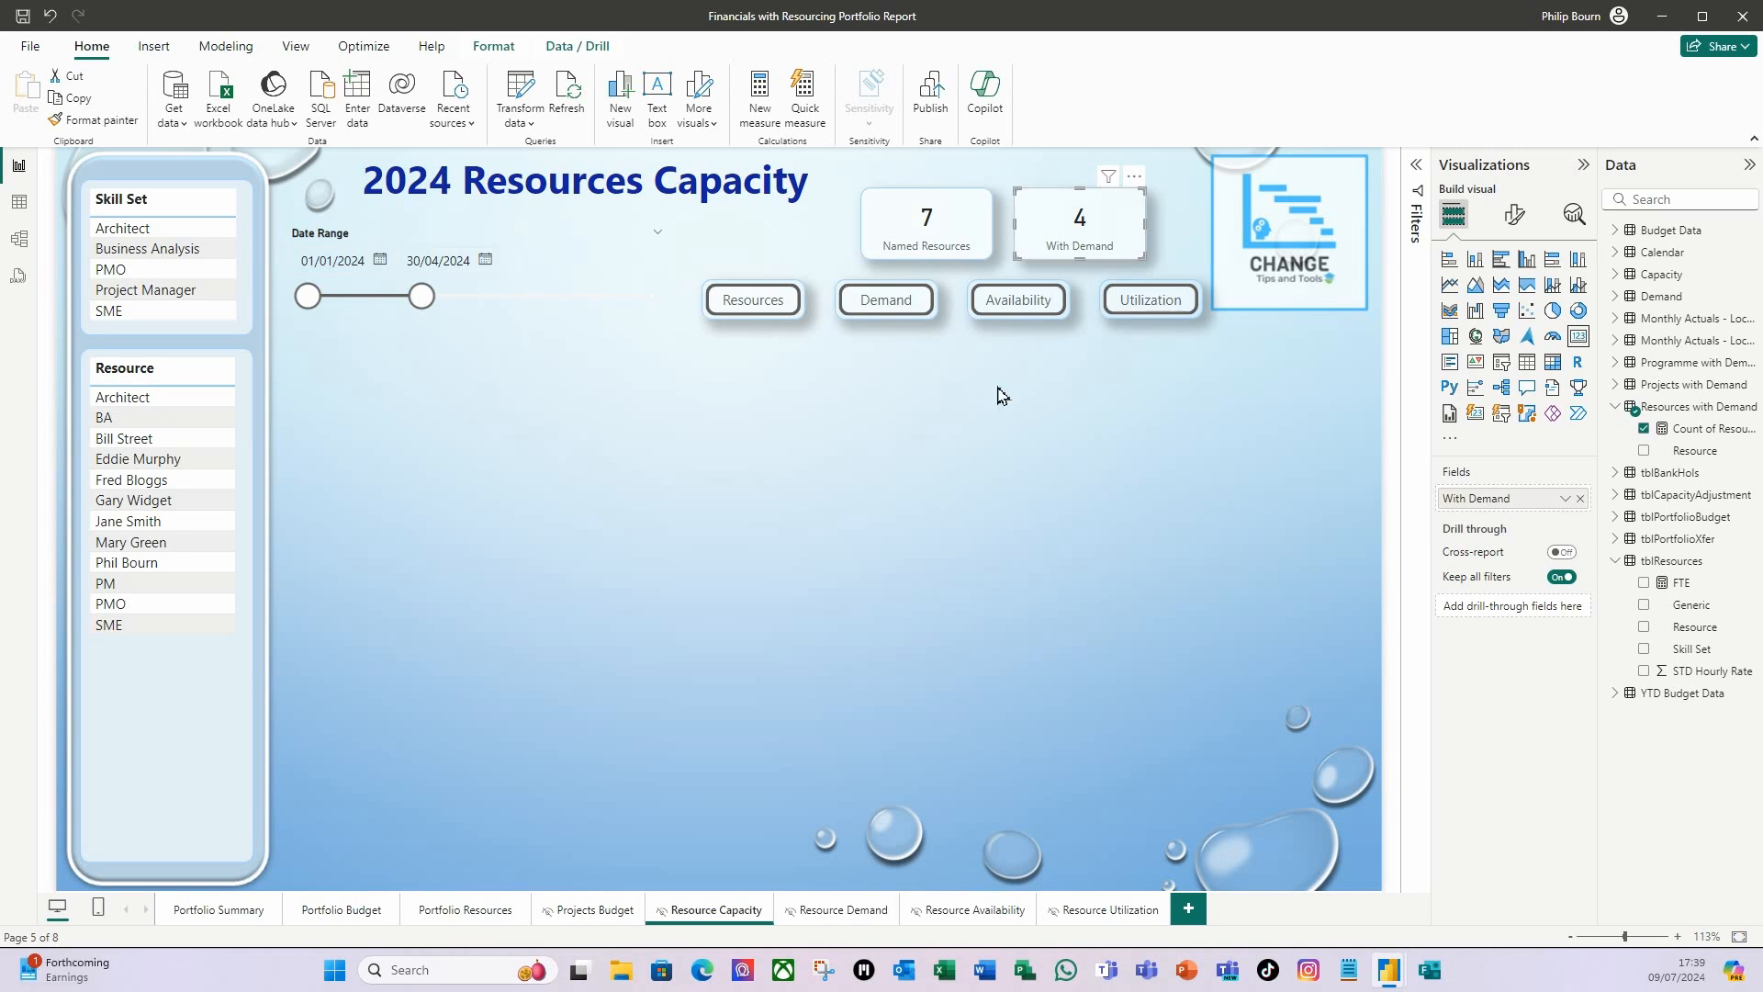
{"action": "left_click", "coordinate": [979, 435]}
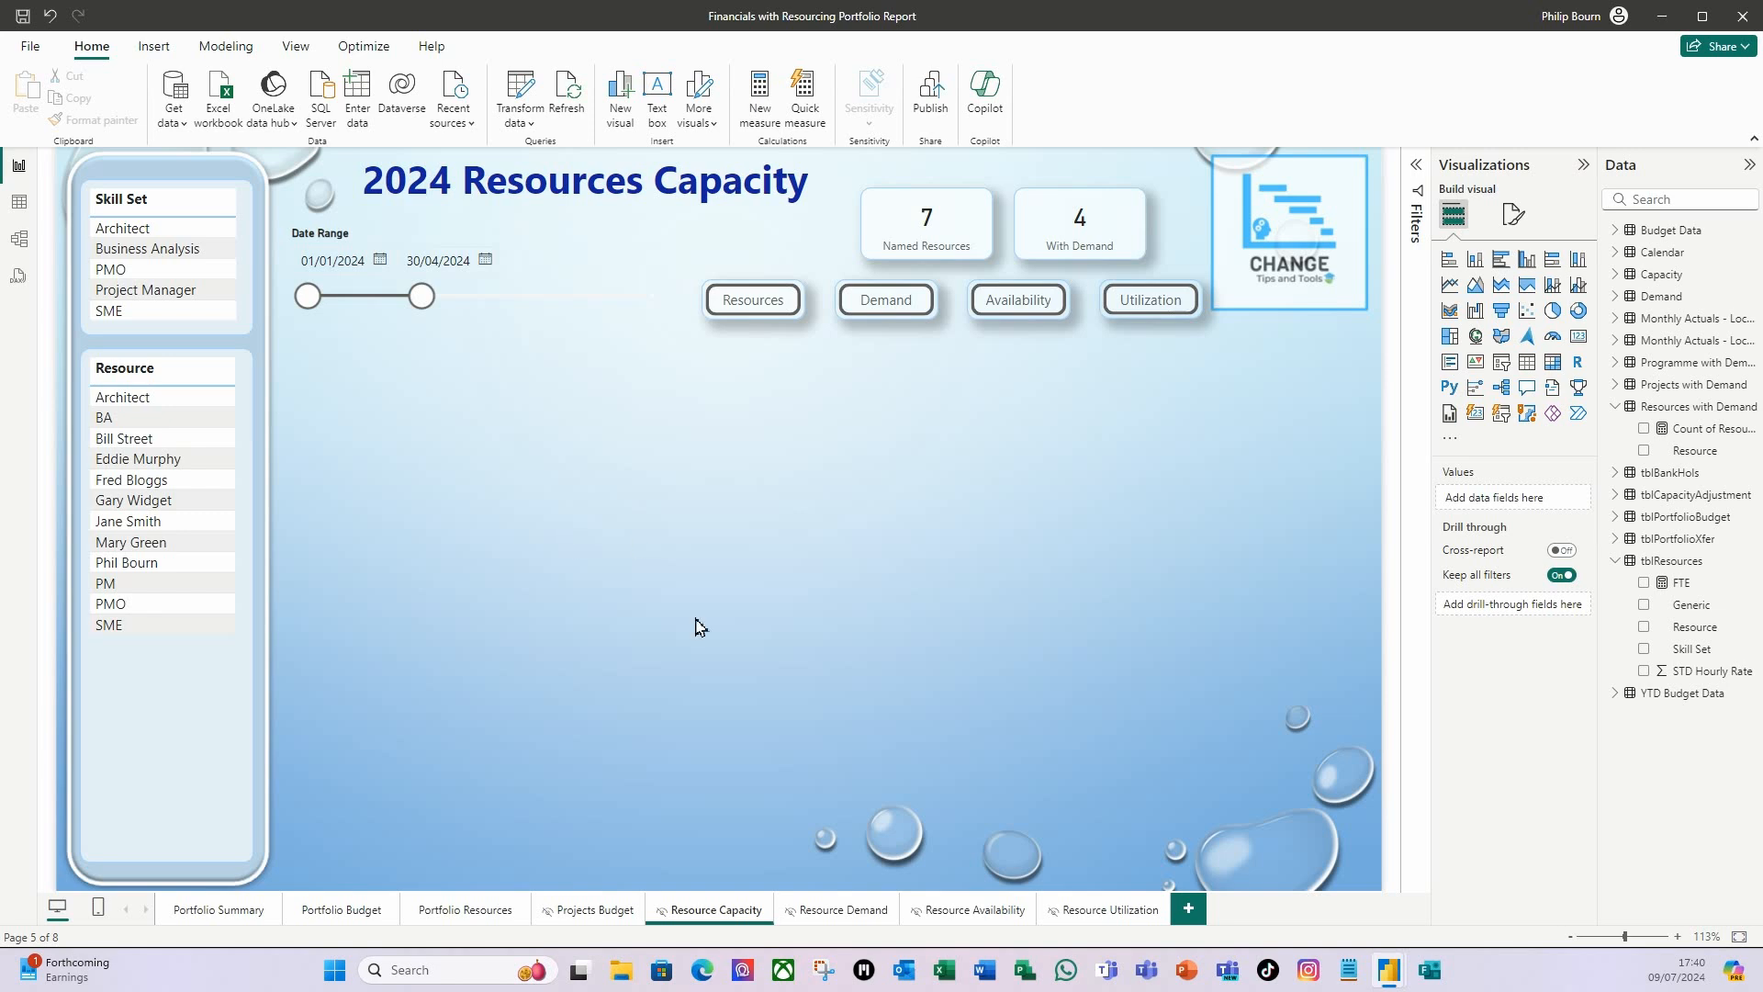
Insert a matrix filling the empty page area below the navigation buttons, with Skill Set and Resource as its rows.
{"action": "left_click", "coordinate": [1553, 363]}
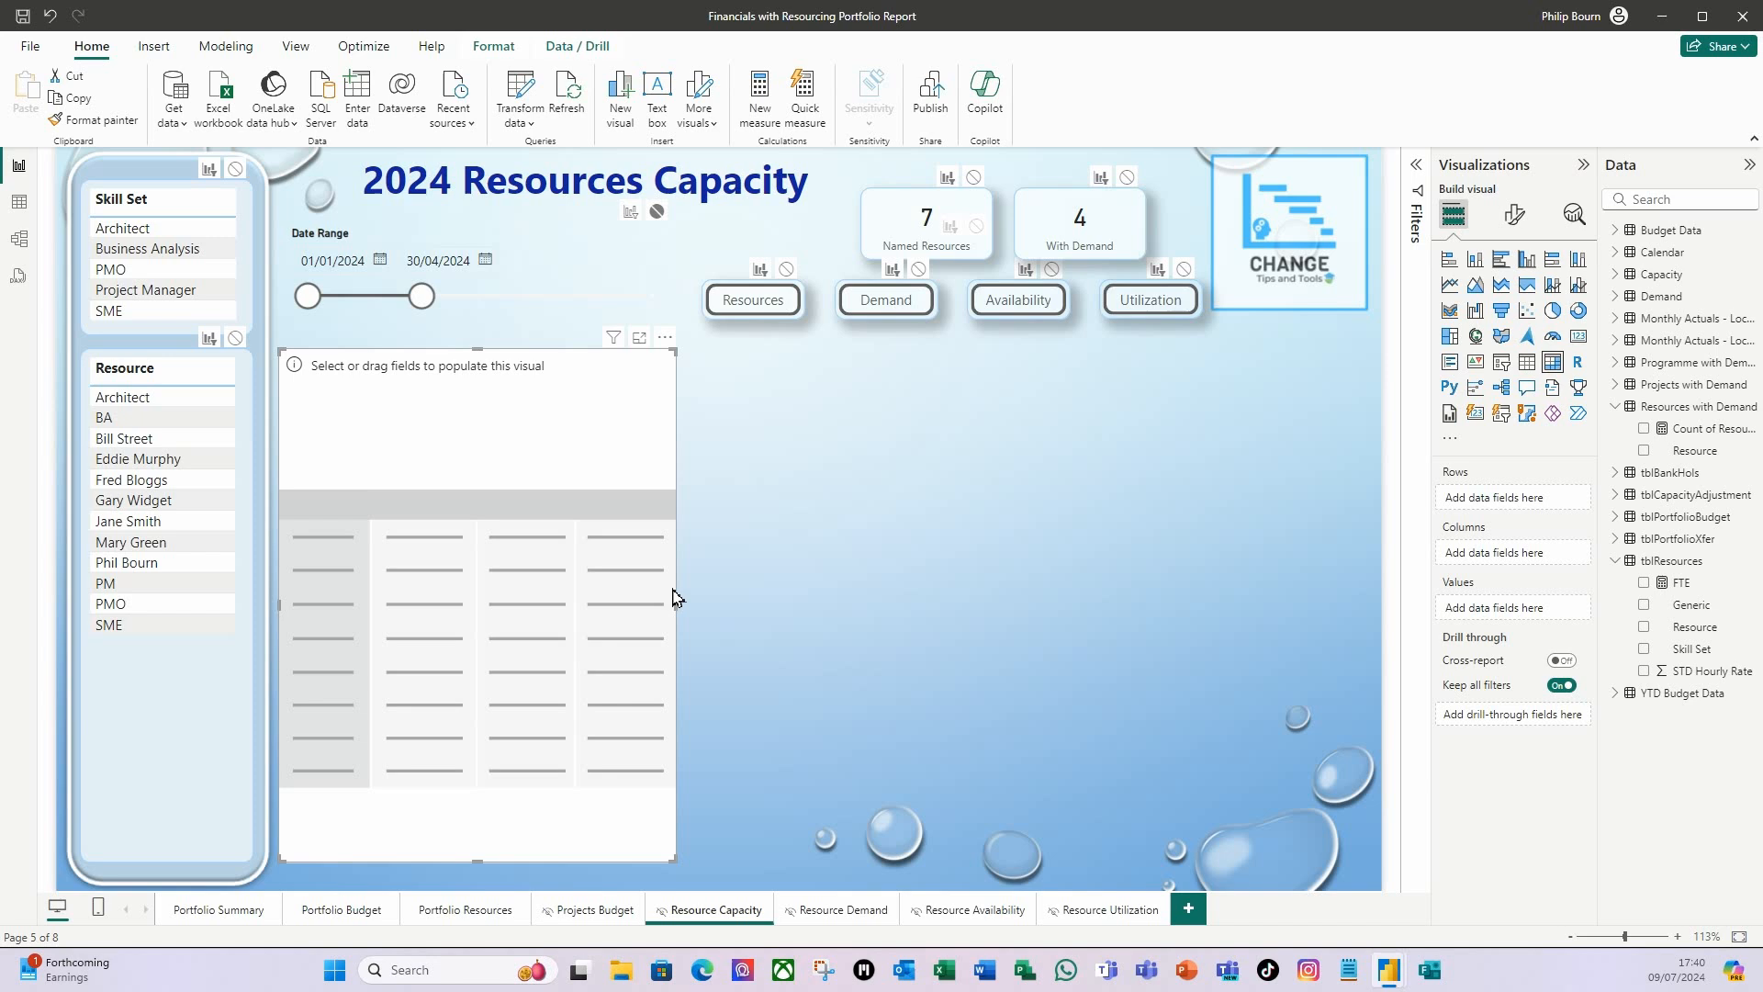
{"action": "left_click_drag", "start_coordinate": [679, 608], "coordinate": [1368, 652]}
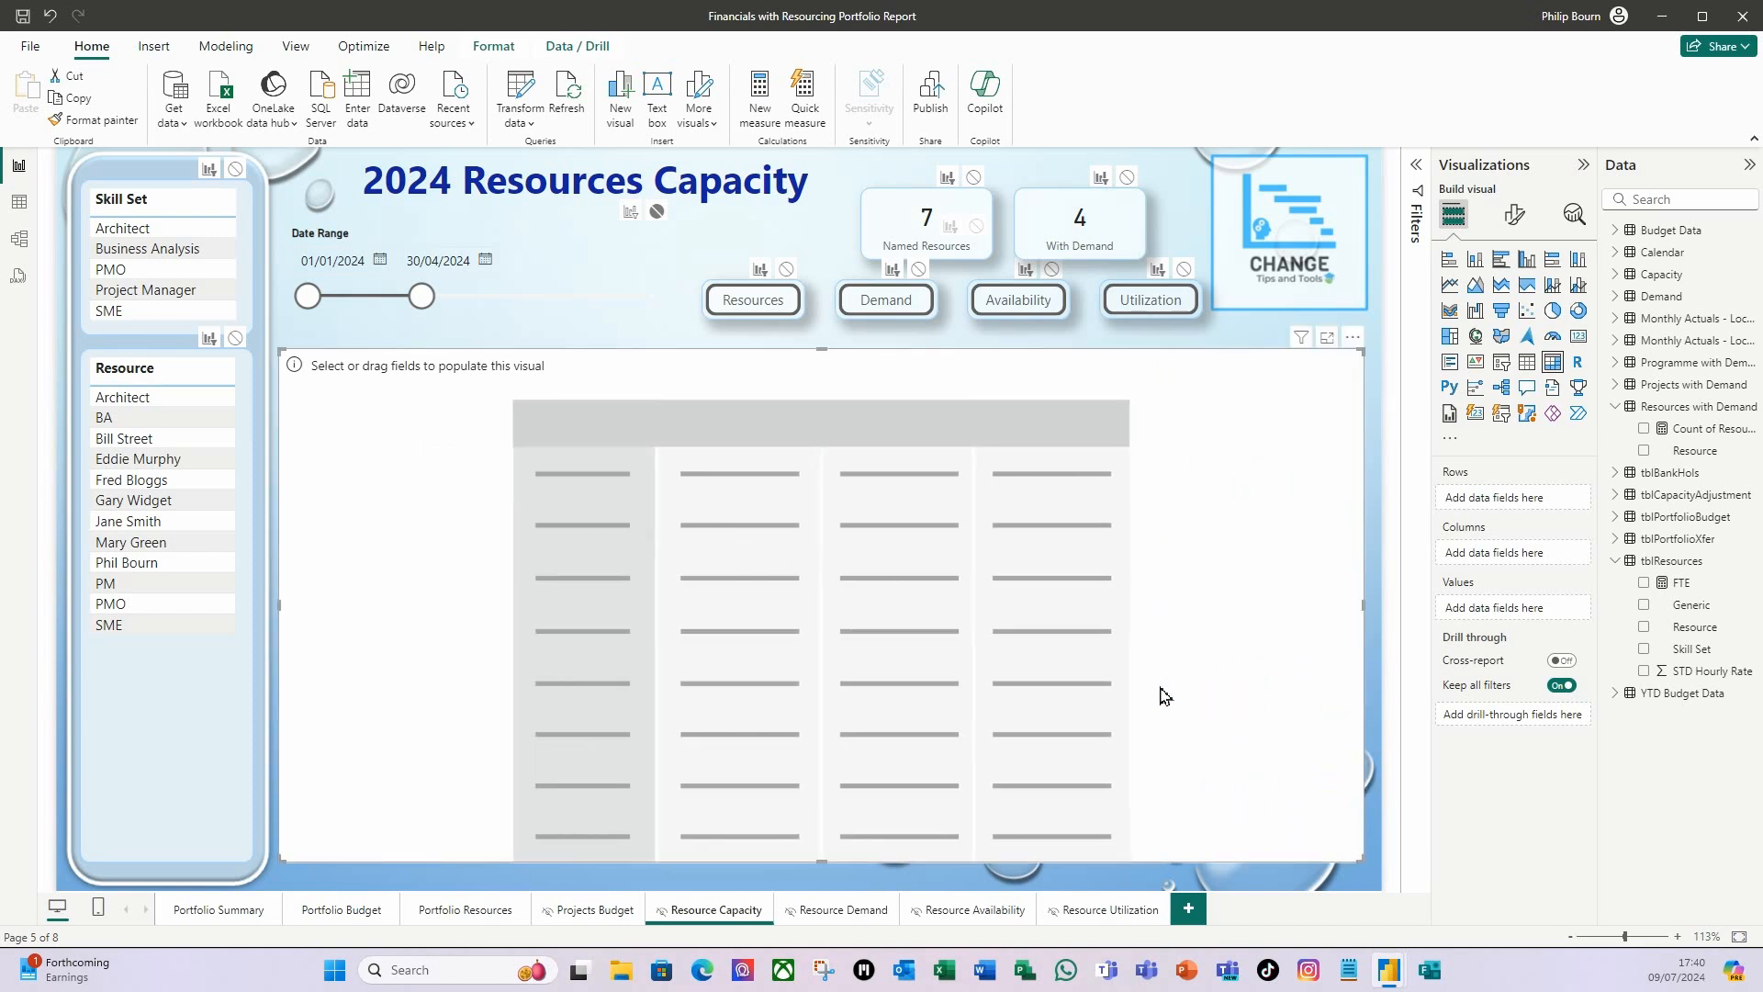
{"action": "left_click_drag", "start_coordinate": [822, 350], "coordinate": [818, 378]}
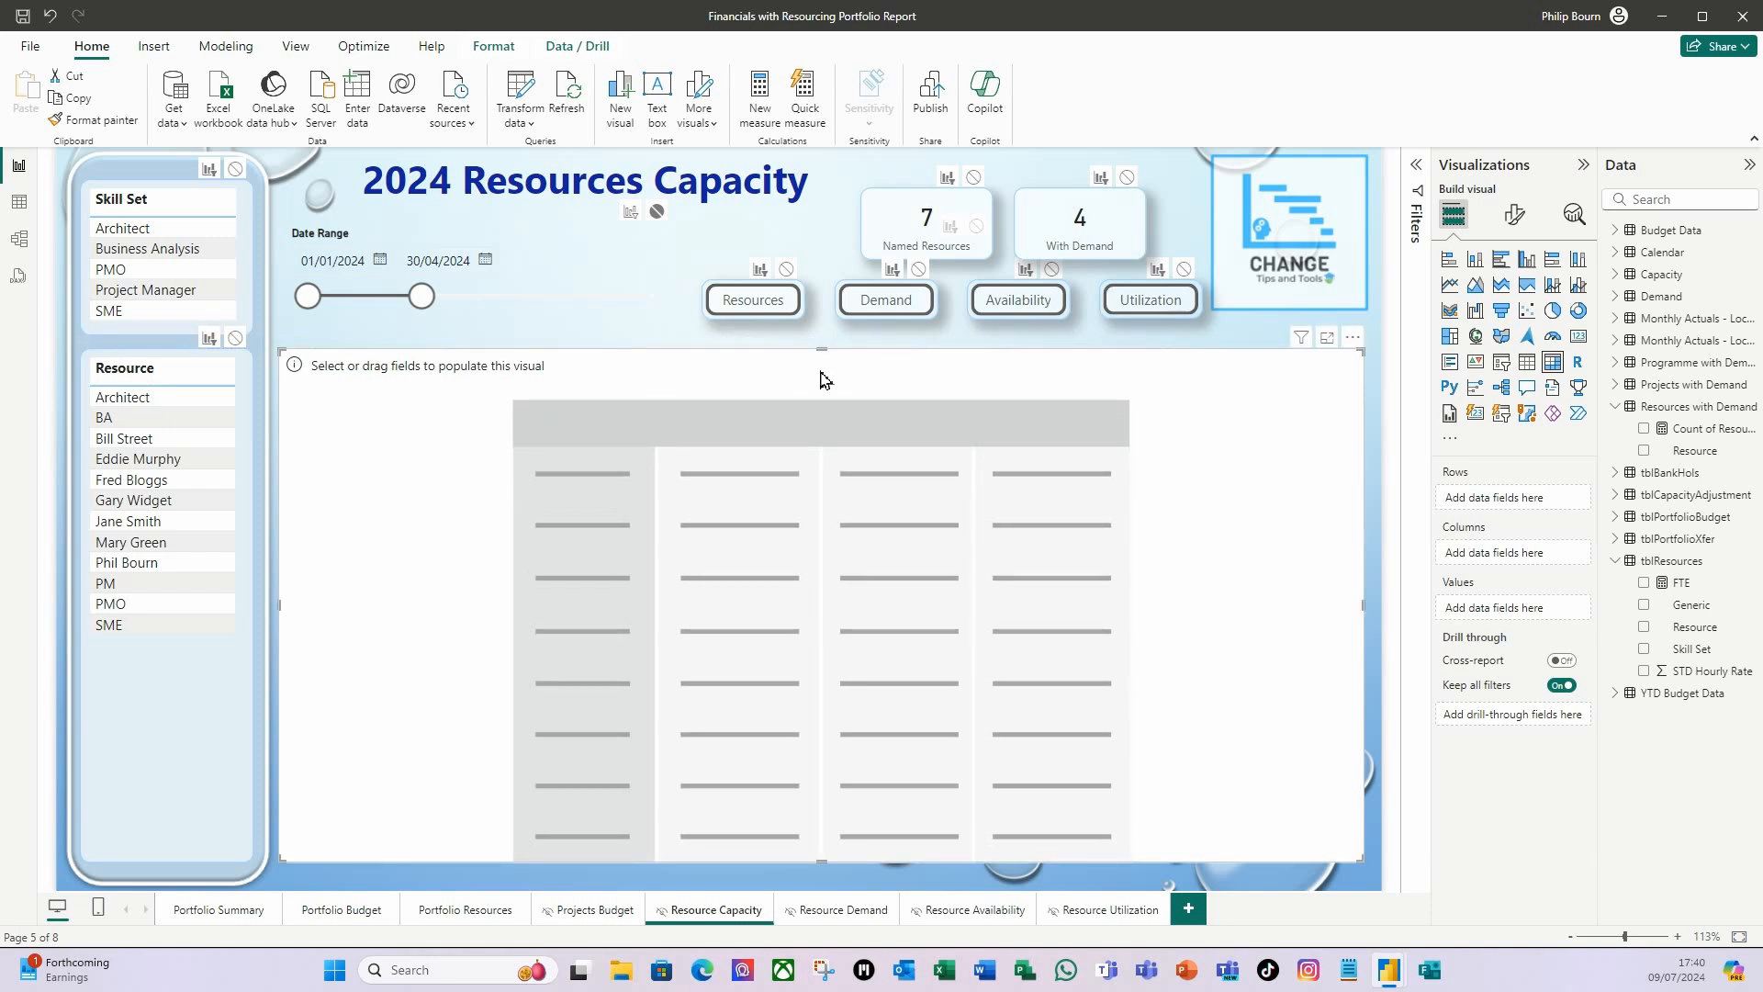
{"action": "left_click_drag", "start_coordinate": [823, 858], "coordinate": [822, 880]}
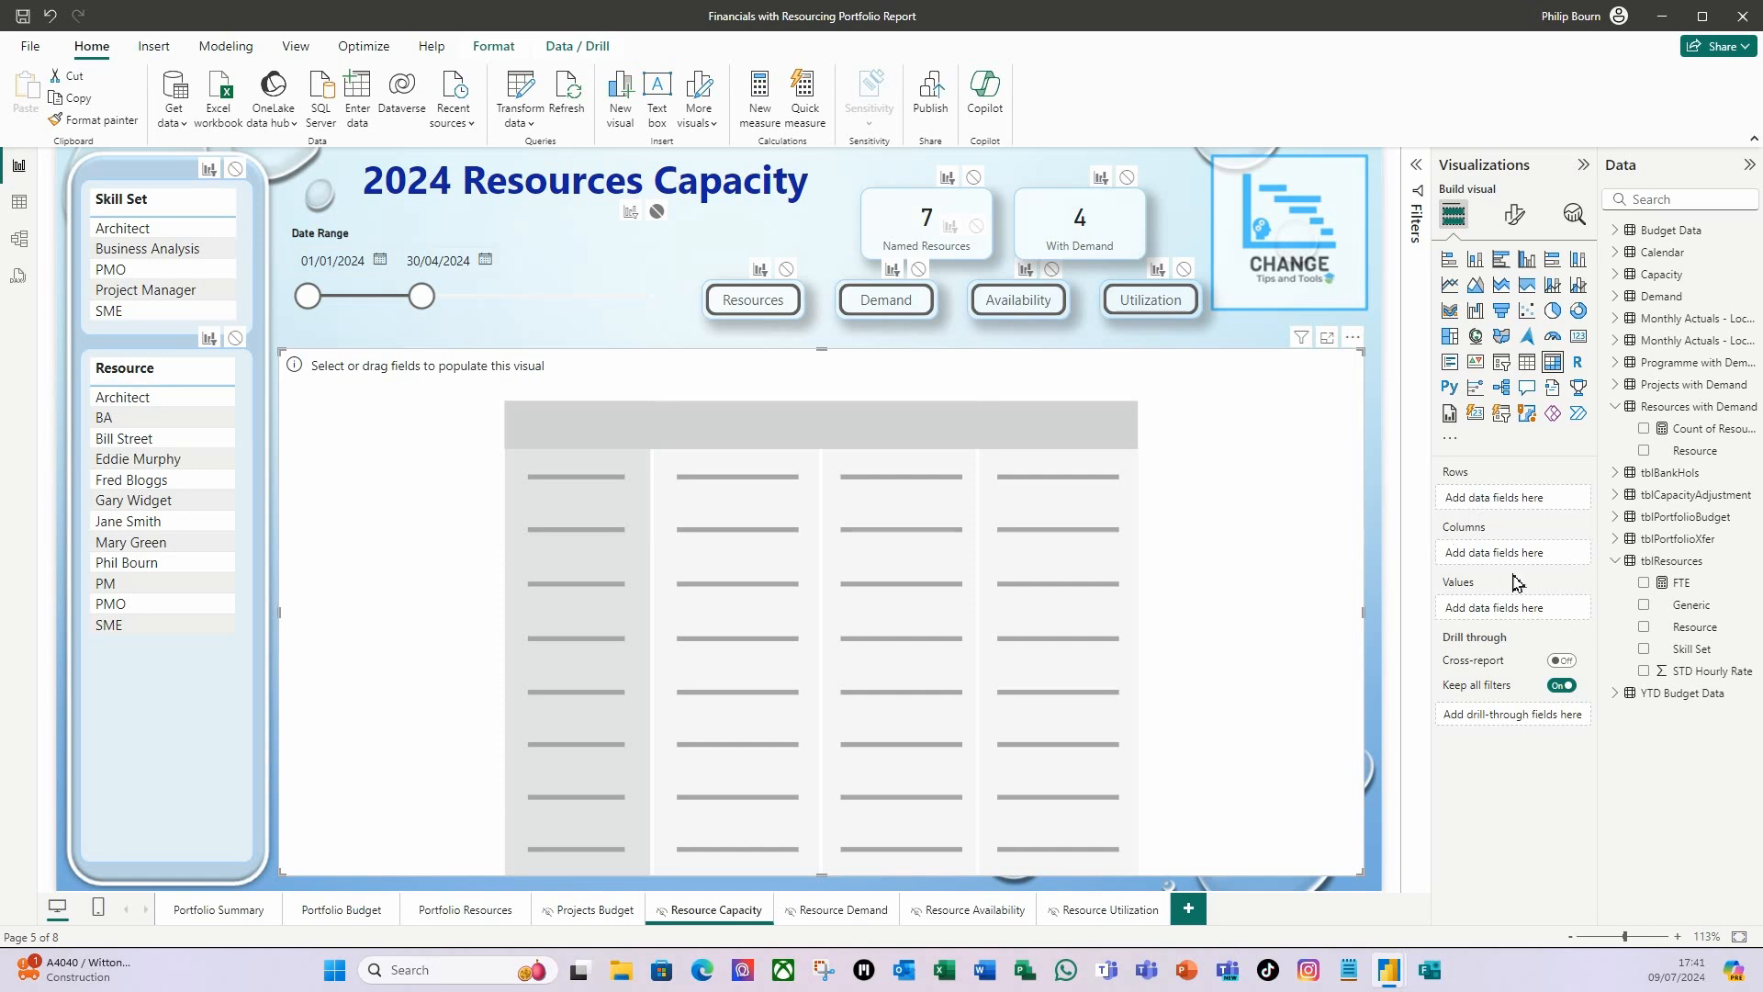
{"action": "left_click_drag", "start_coordinate": [1691, 648], "coordinate": [1513, 505]}
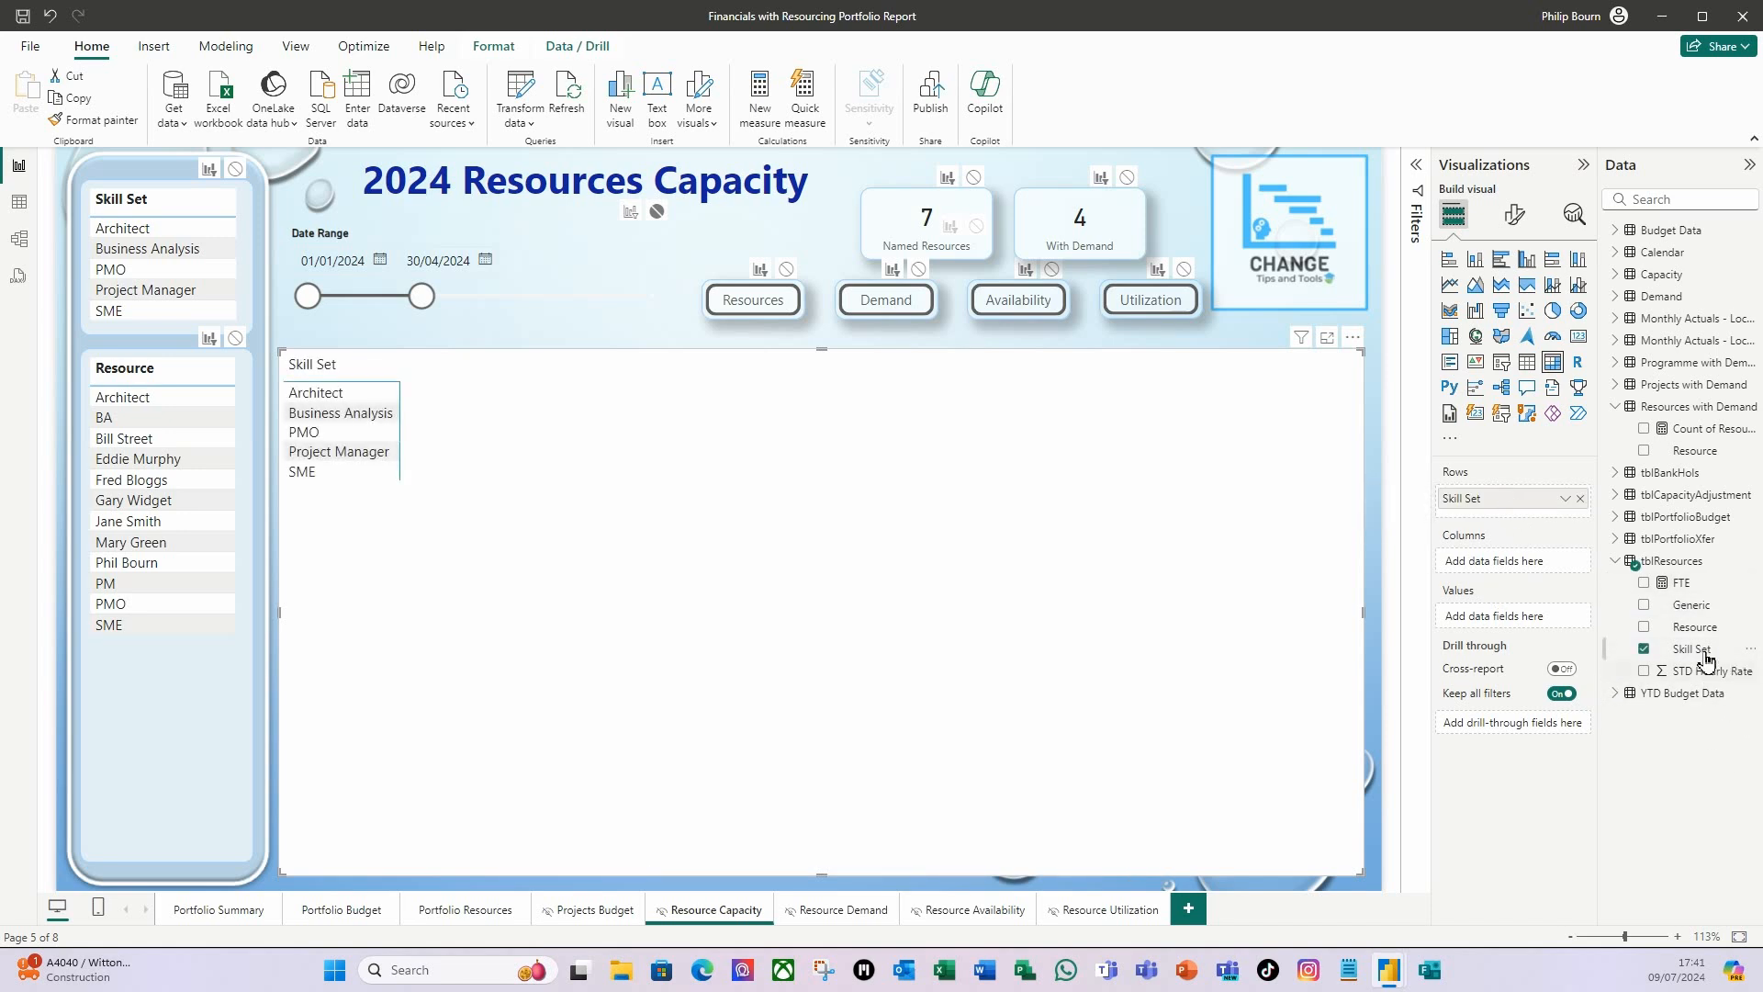
{"action": "left_click_drag", "start_coordinate": [1697, 628], "coordinate": [1526, 523]}
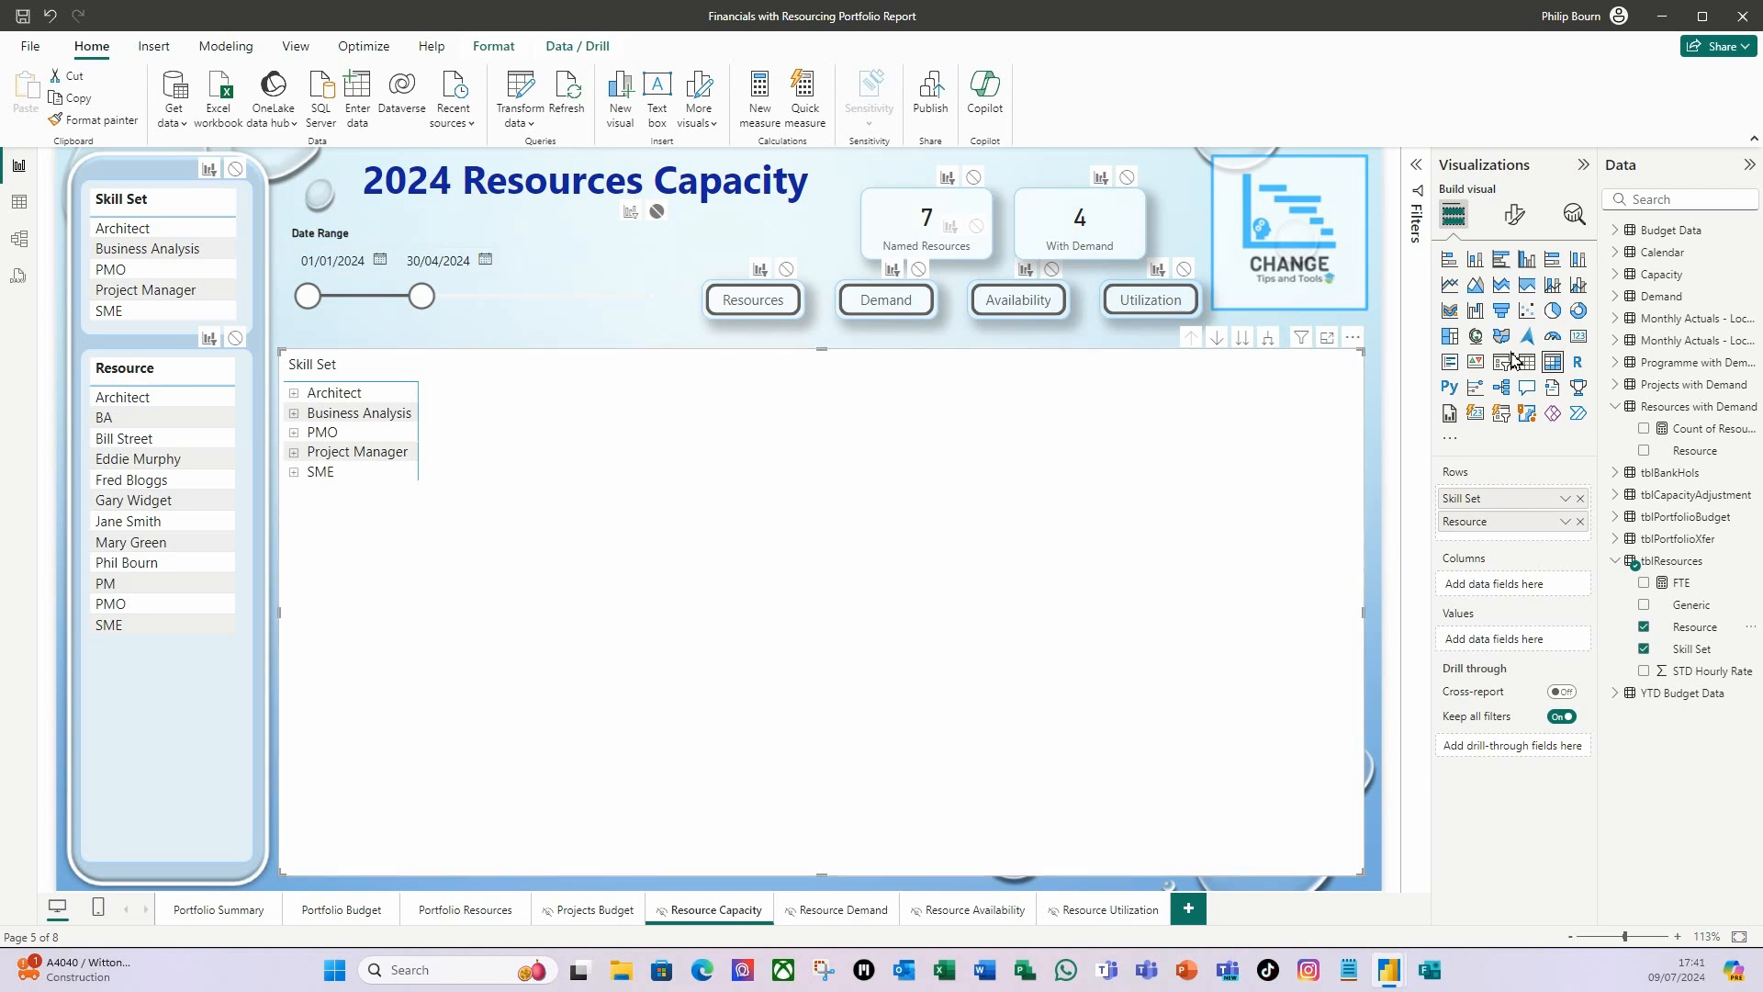
Create a hierarchy from the Calendar table's Year field and expand it to show its levels.
{"action": "left_click", "coordinate": [1626, 253]}
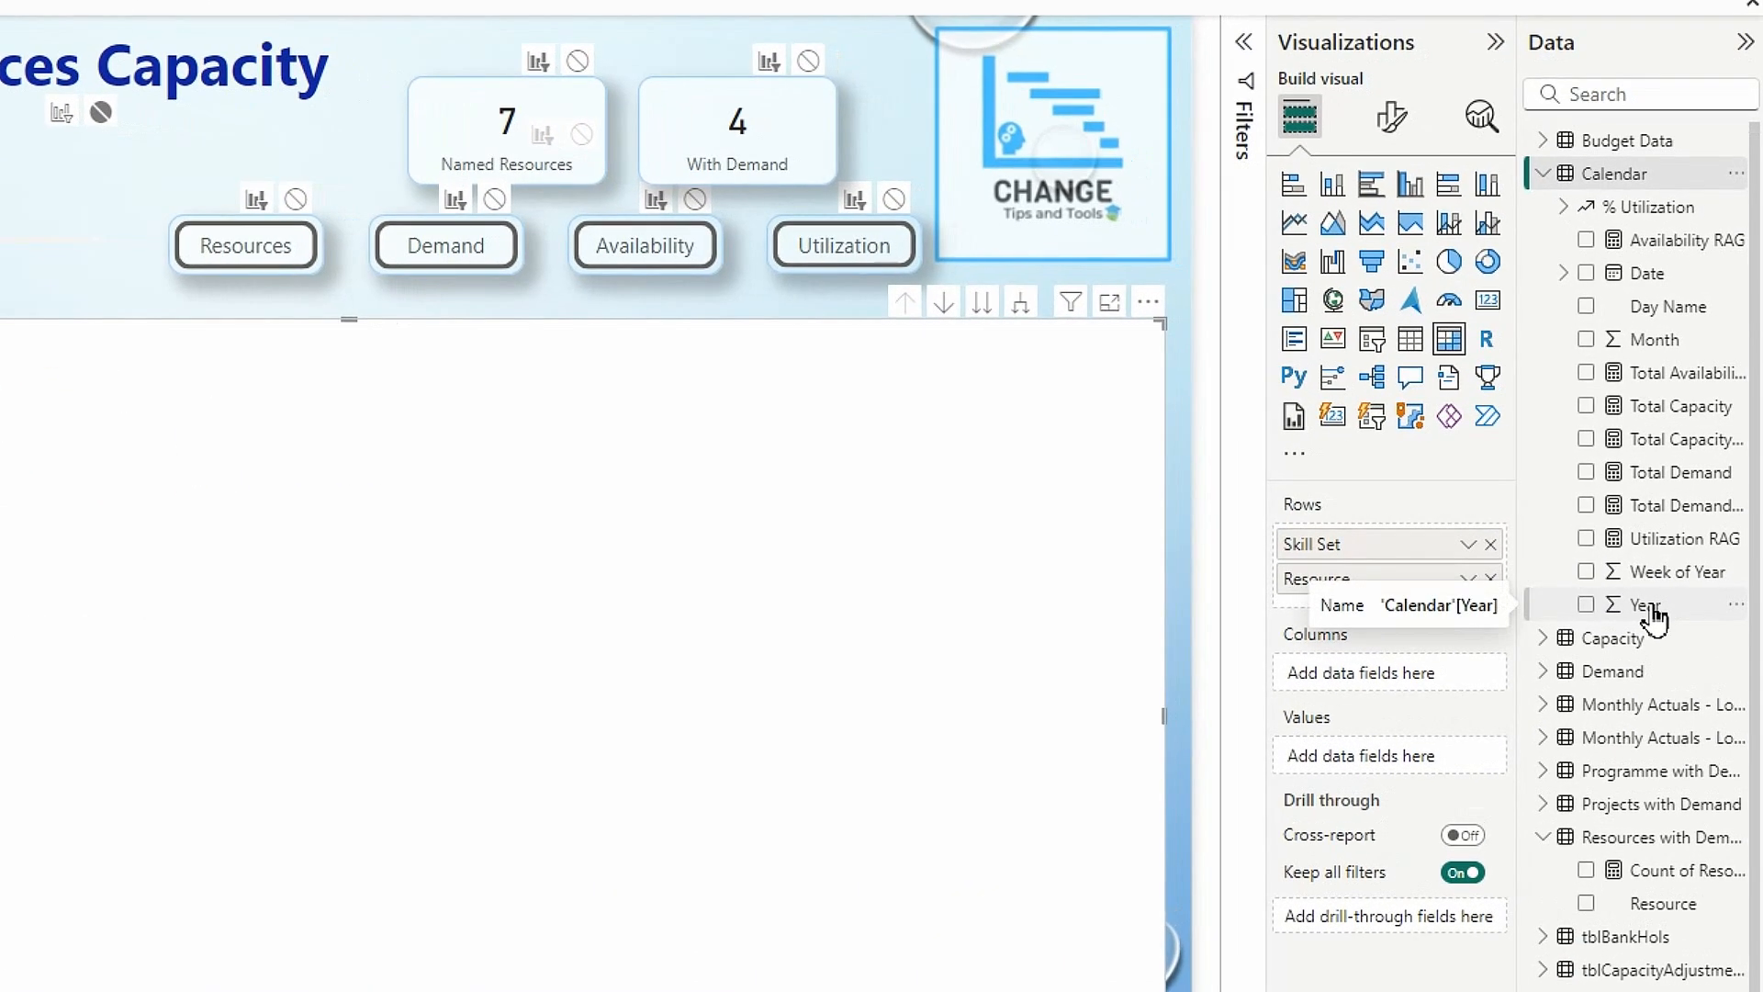
{"action": "right_click", "coordinate": [1656, 610]}
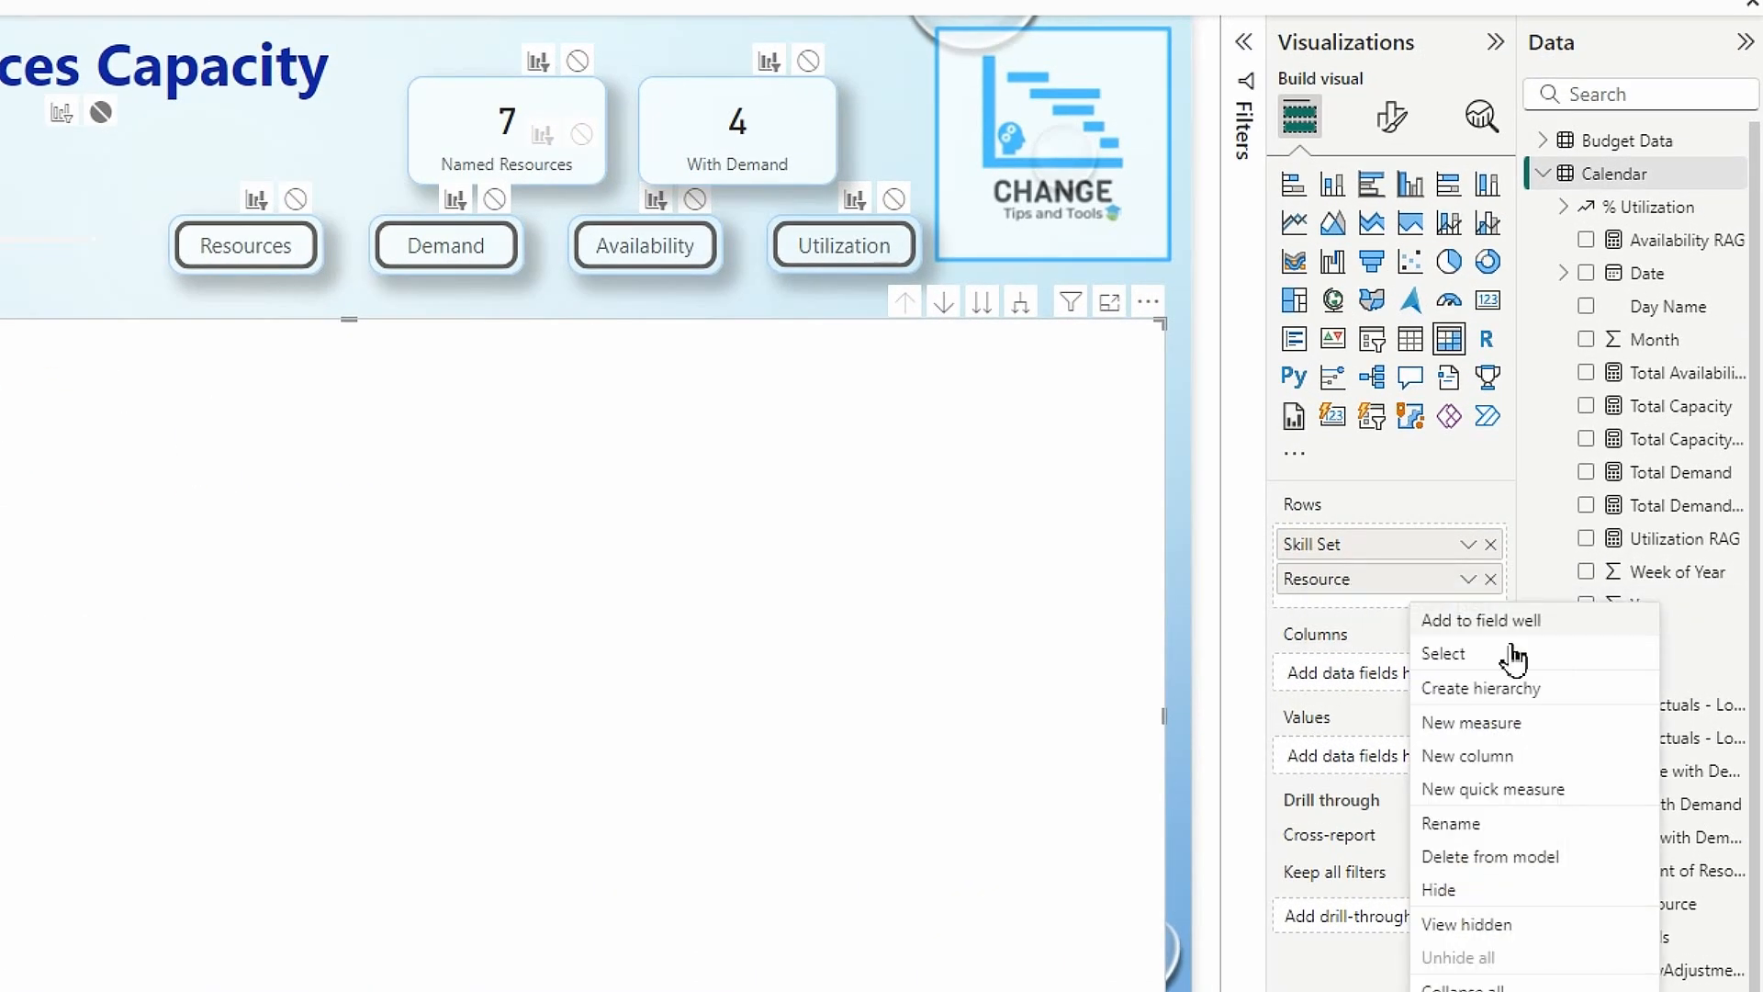
{"action": "left_click", "coordinate": [1465, 695]}
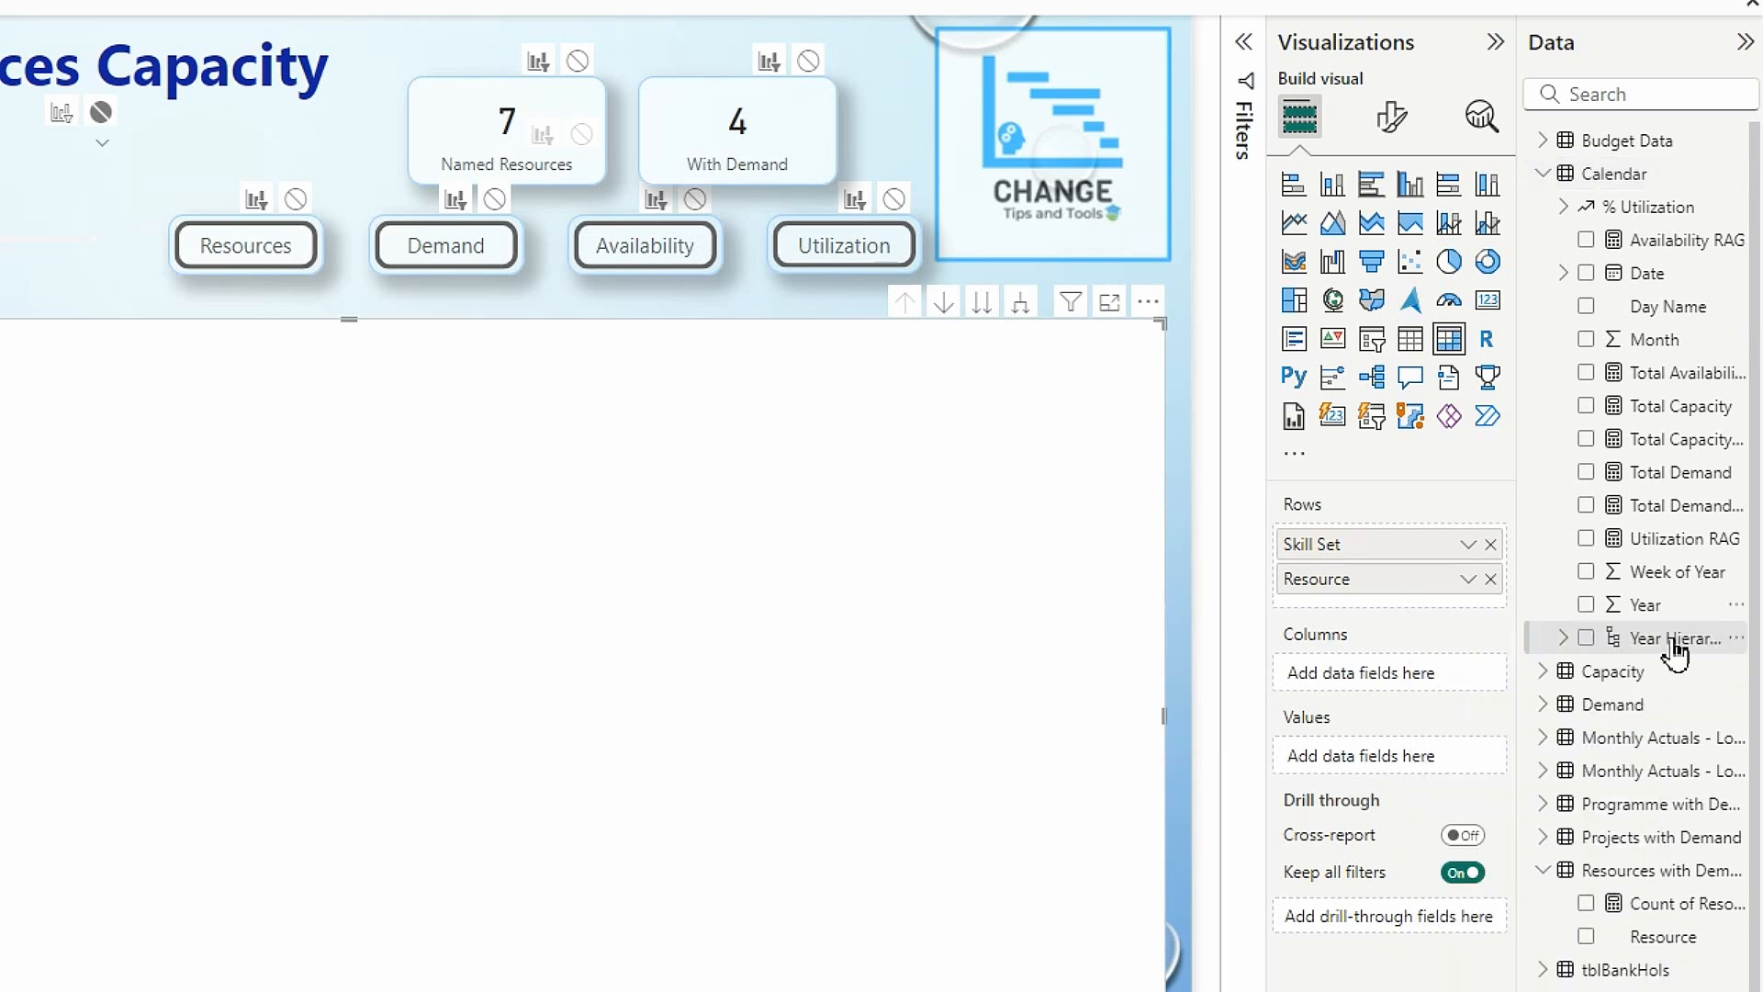
{"action": "left_click", "coordinate": [1563, 637]}
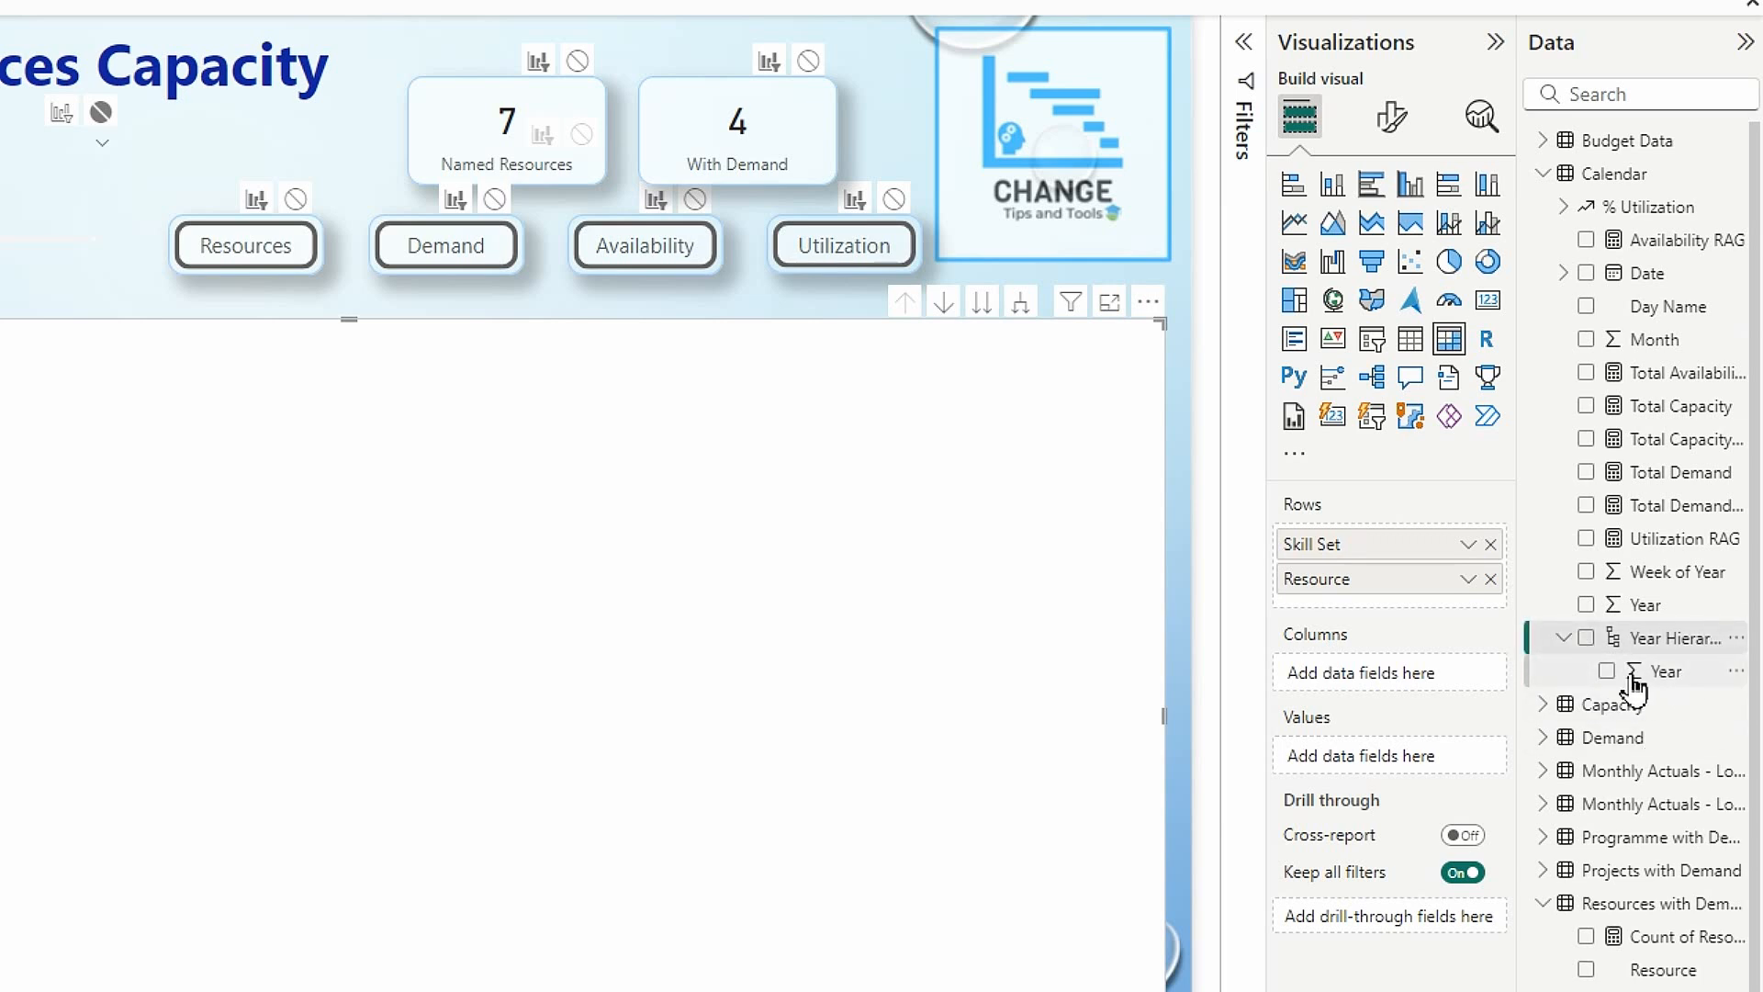
Add Month and Week of Year from the Calendar table to the Year Hierarchy, below Year.
{"action": "right_click", "coordinate": [1662, 341]}
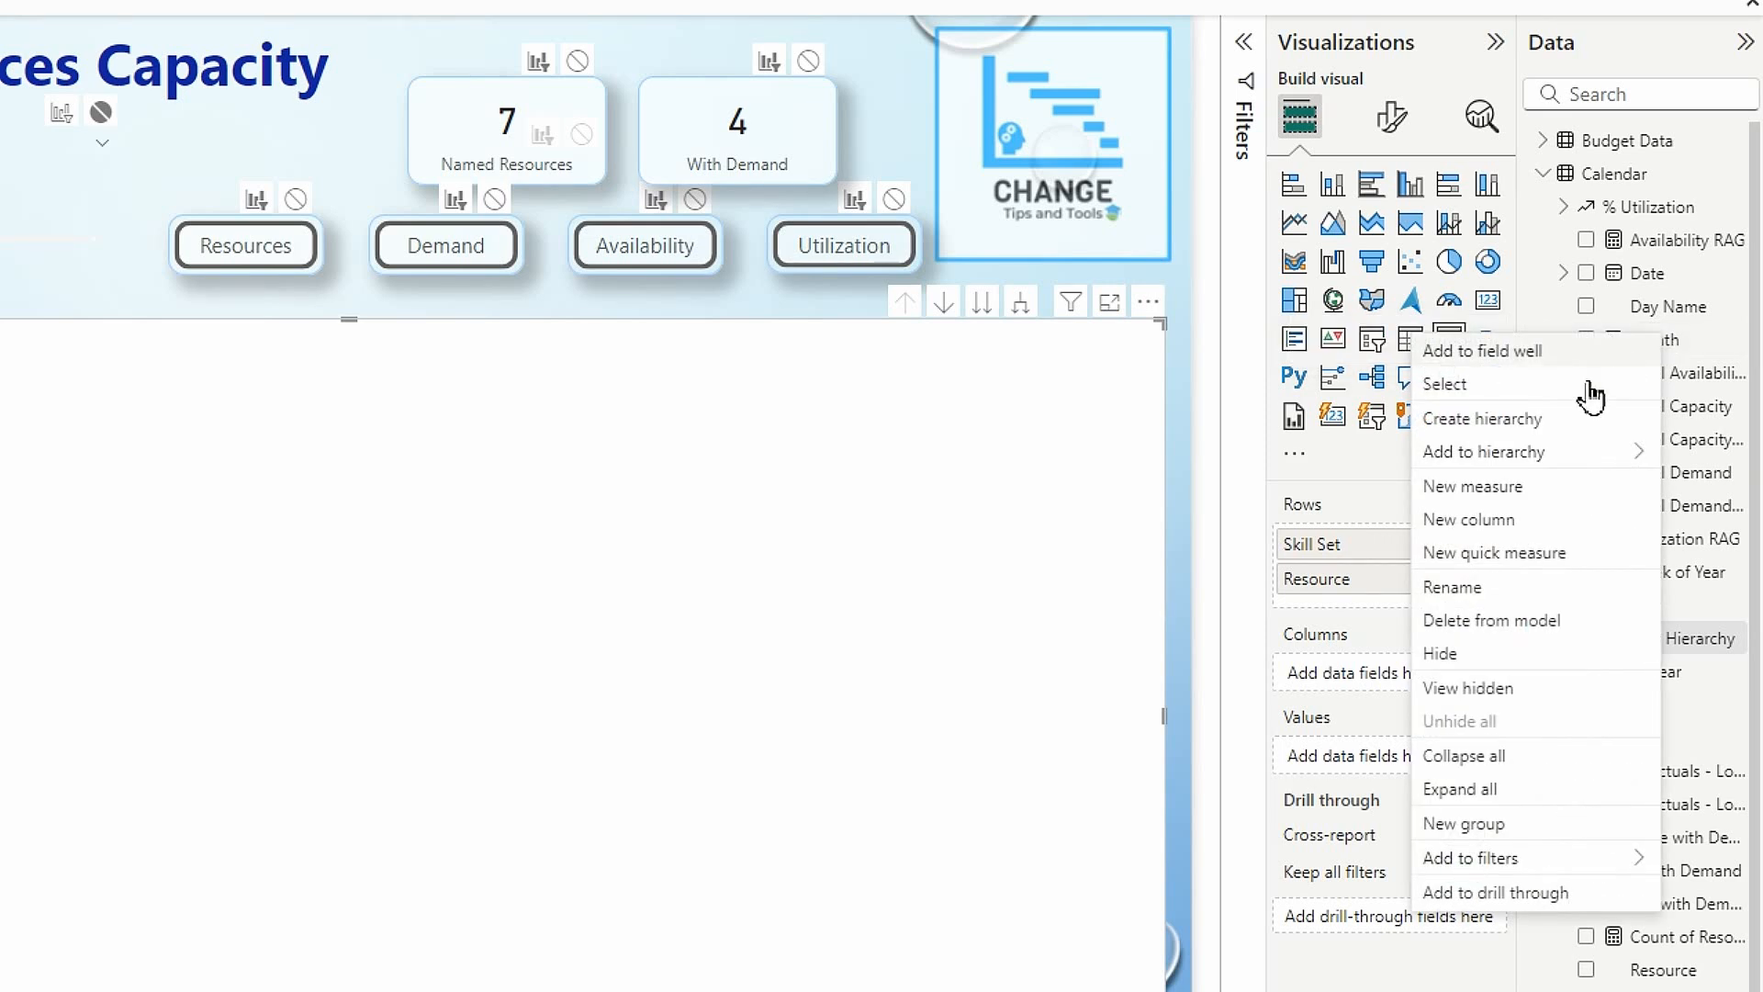
{"action": "mouse_move", "coordinate": [1520, 450]}
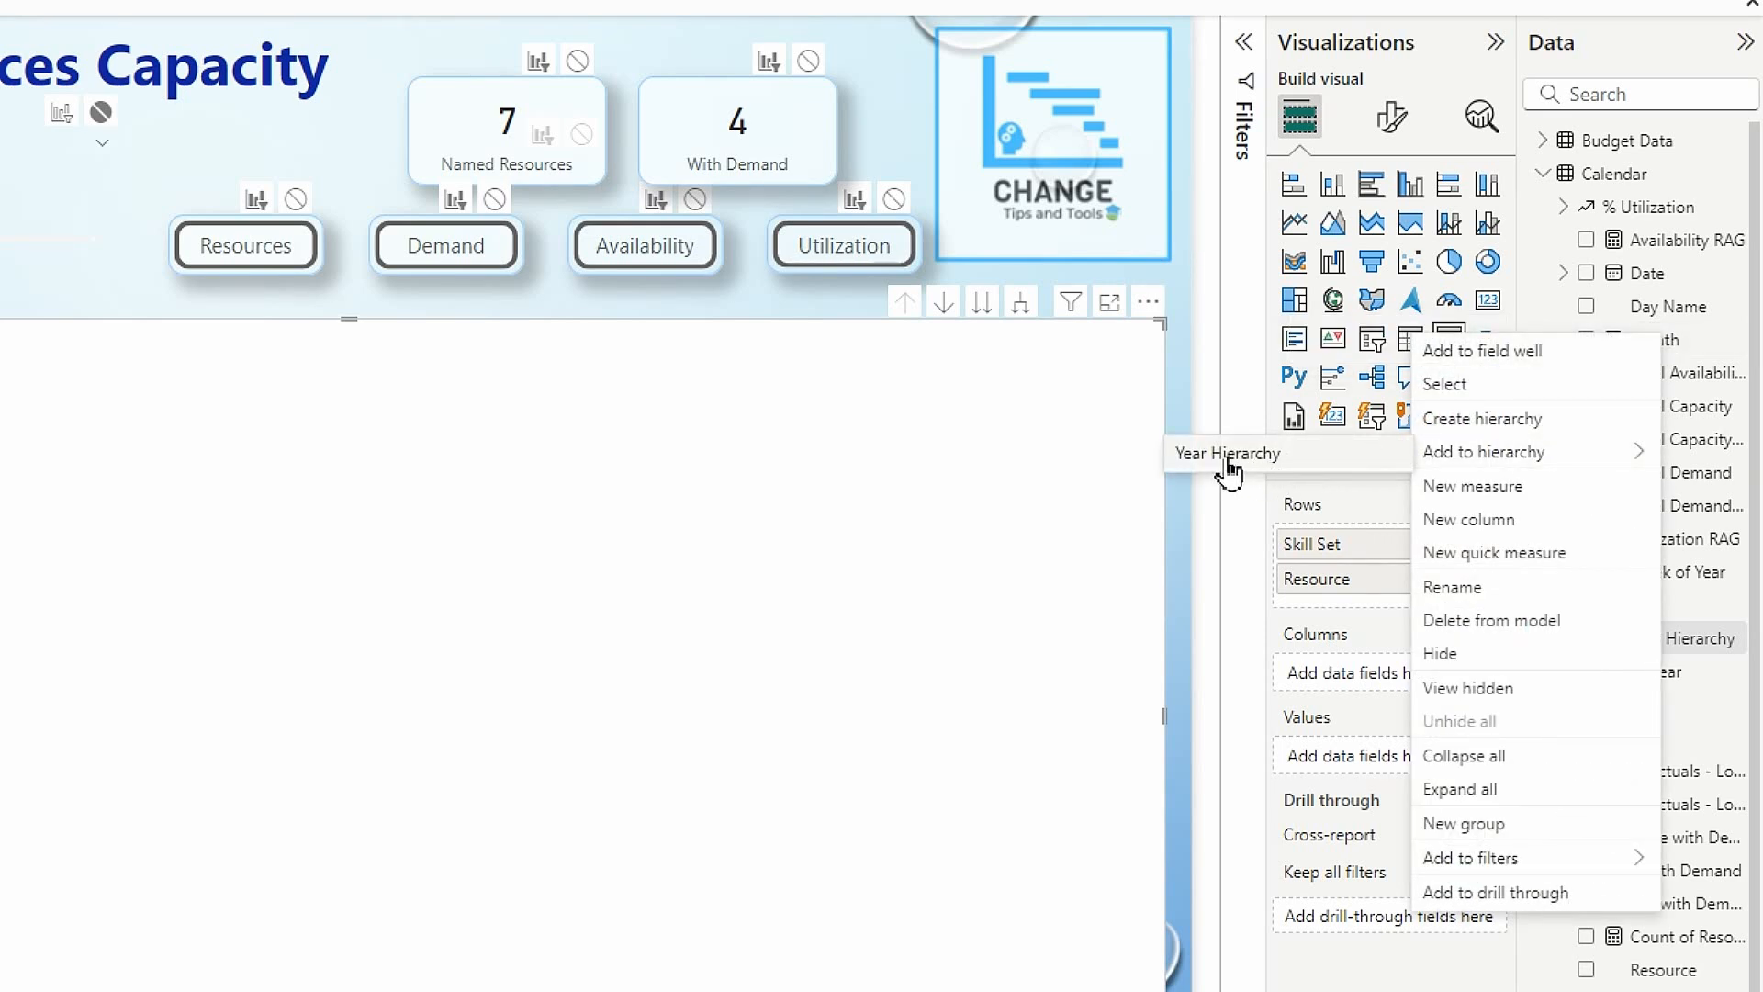
{"action": "left_click", "coordinate": [1331, 462]}
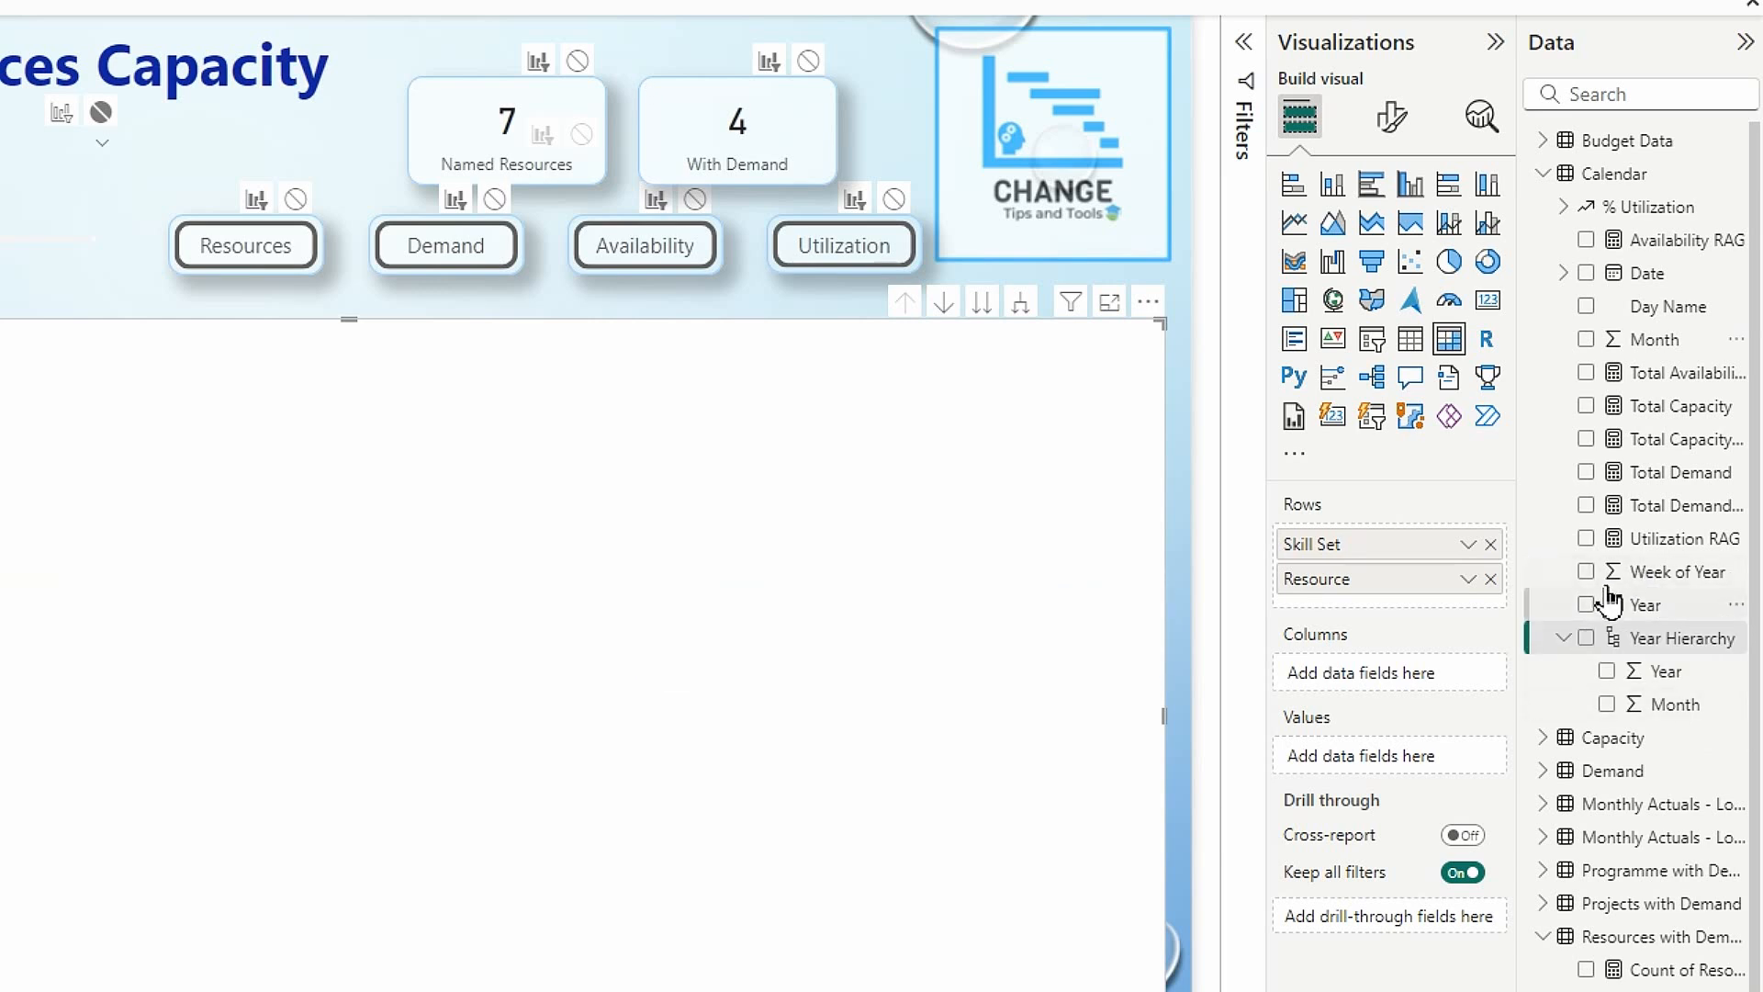
{"action": "right_click", "coordinate": [1668, 581]}
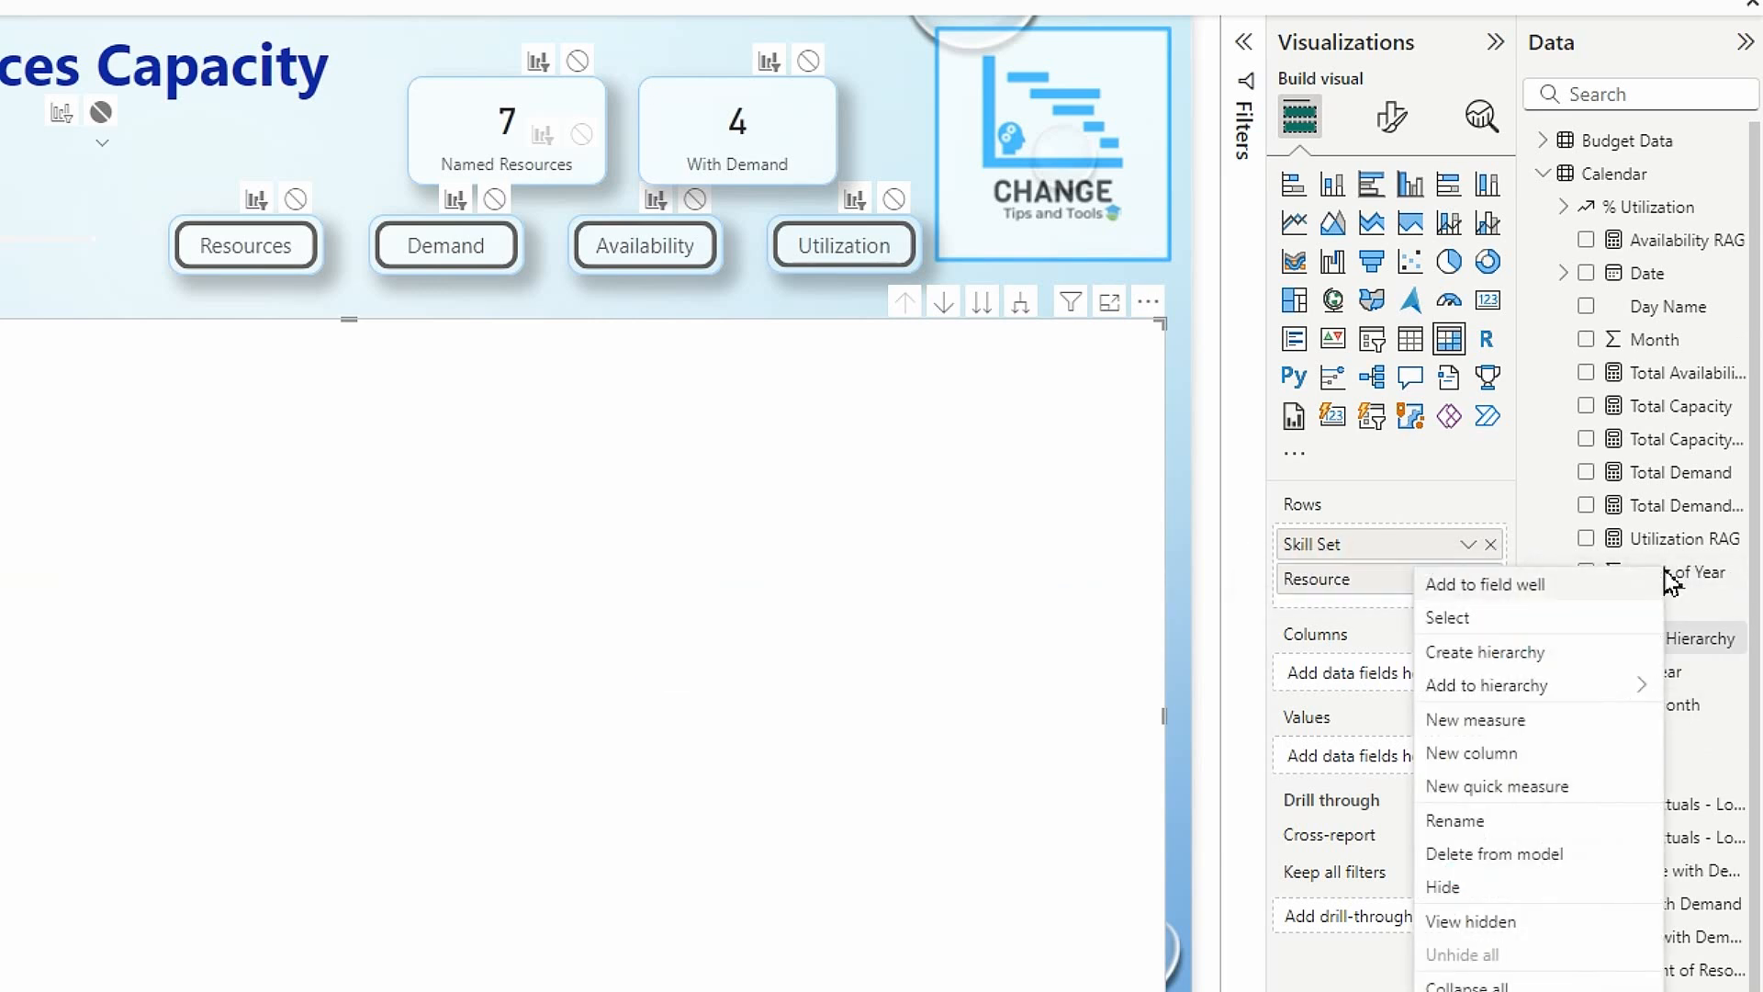
{"action": "mouse_move", "coordinate": [1515, 685]}
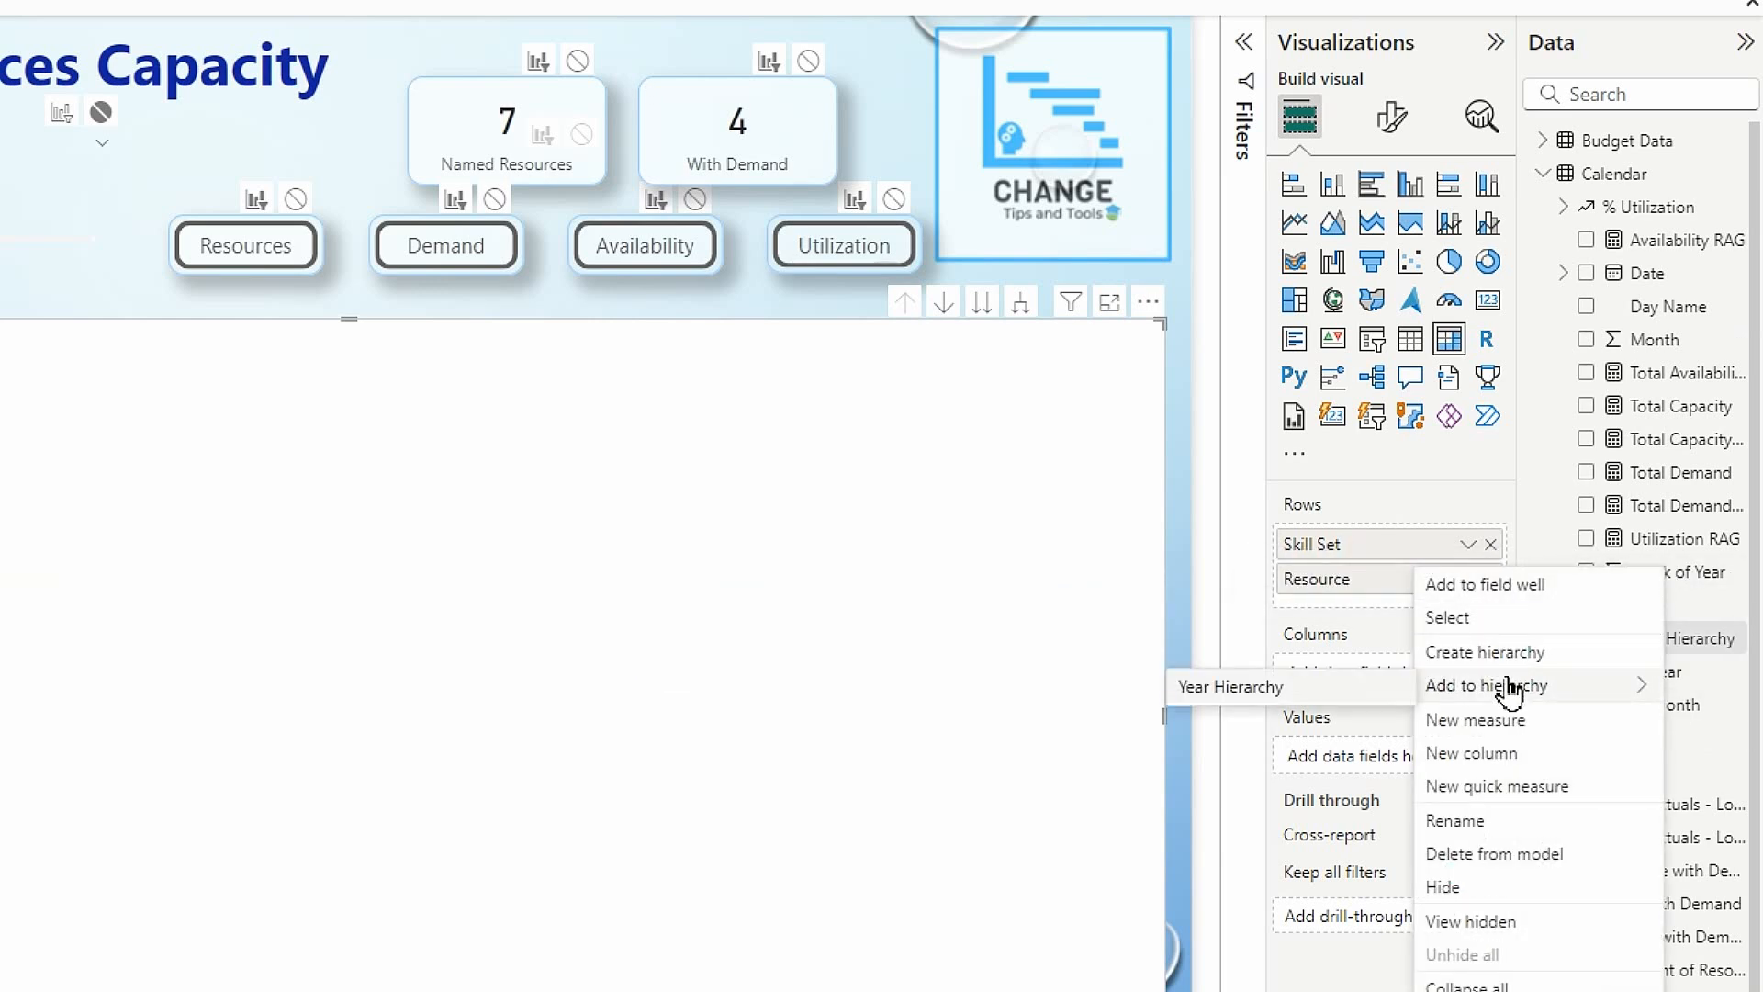
{"action": "left_click", "coordinate": [1293, 694]}
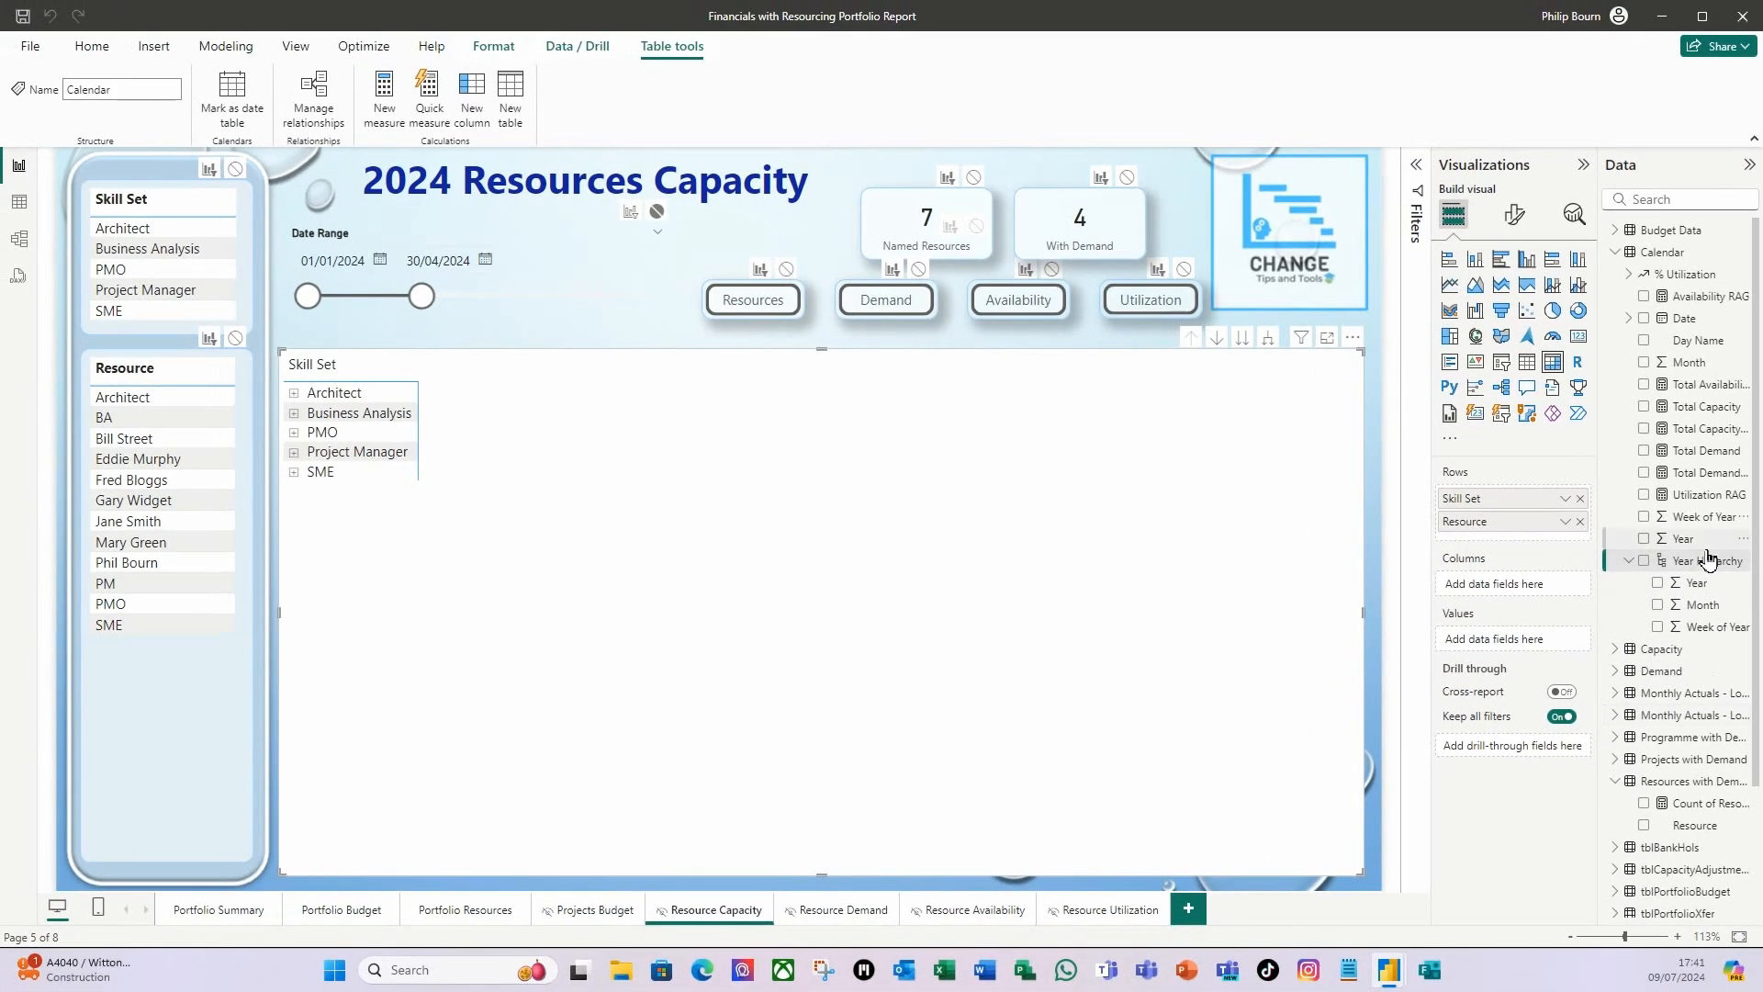
Use the Year Hierarchy as the matrix columns, expanded down to months, and extend the date slicer to 31/12/2024.
{"action": "left_click_drag", "start_coordinate": [1698, 566], "coordinate": [1519, 587]}
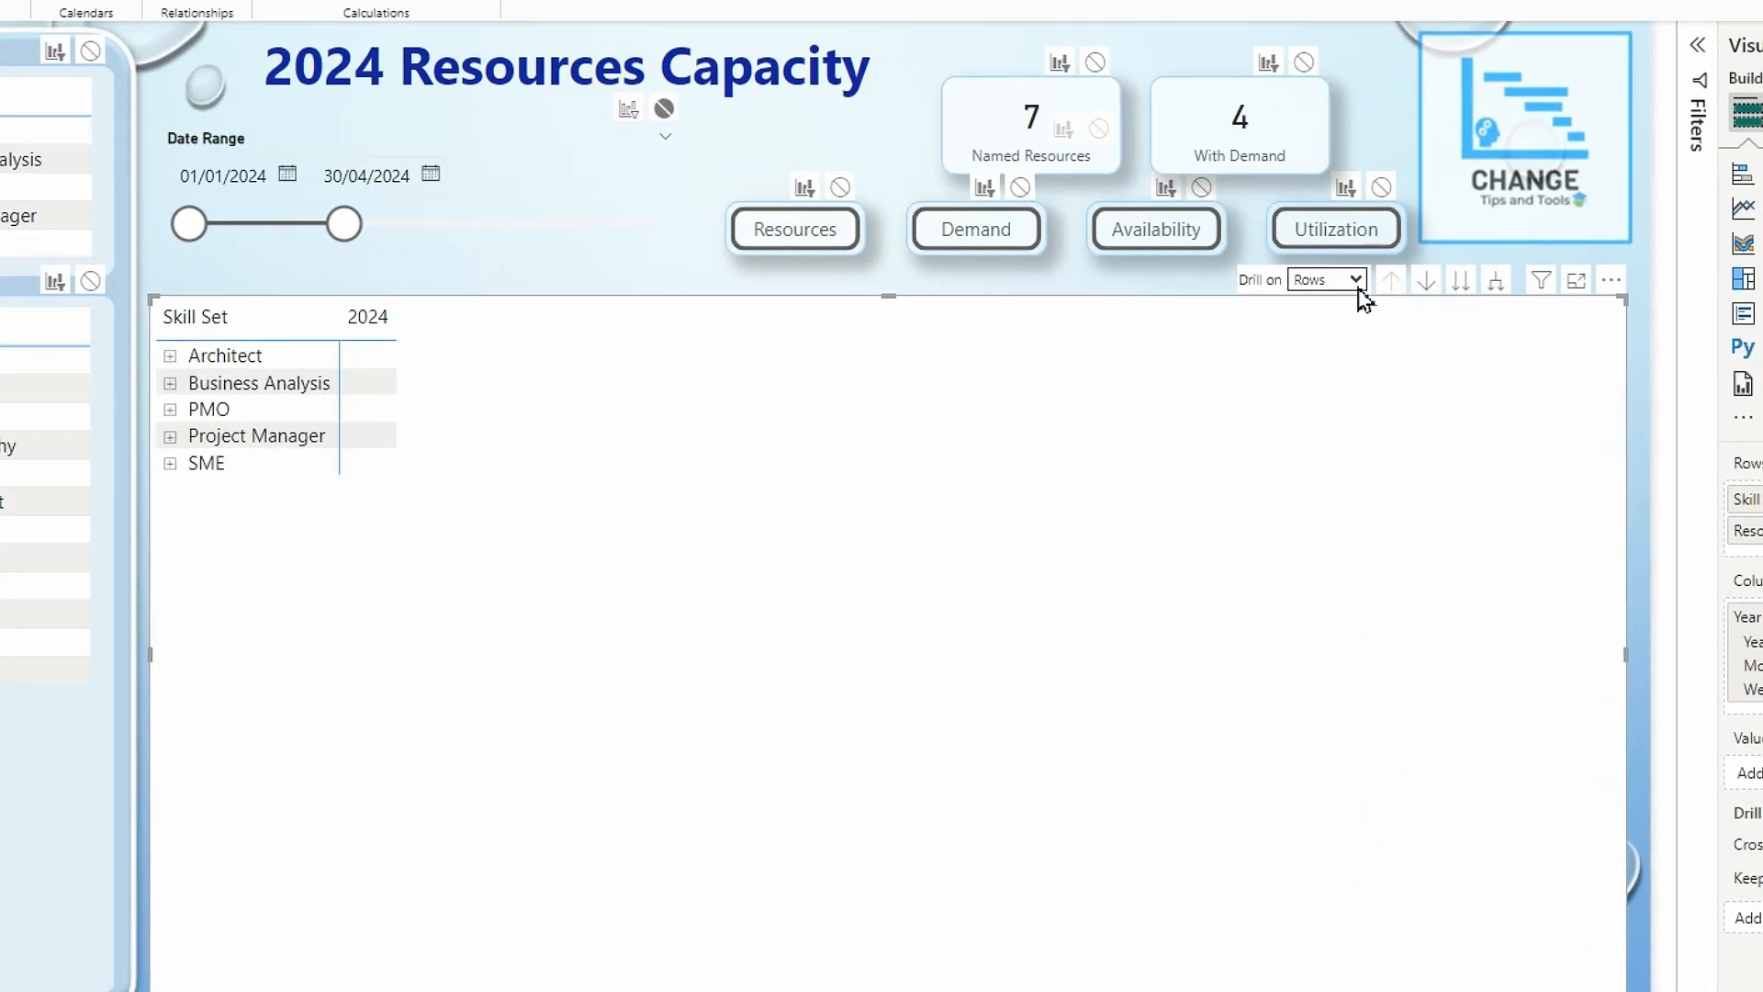
{"action": "left_click", "coordinate": [1167, 338]}
{"action": "left_click", "coordinate": [1321, 327]}
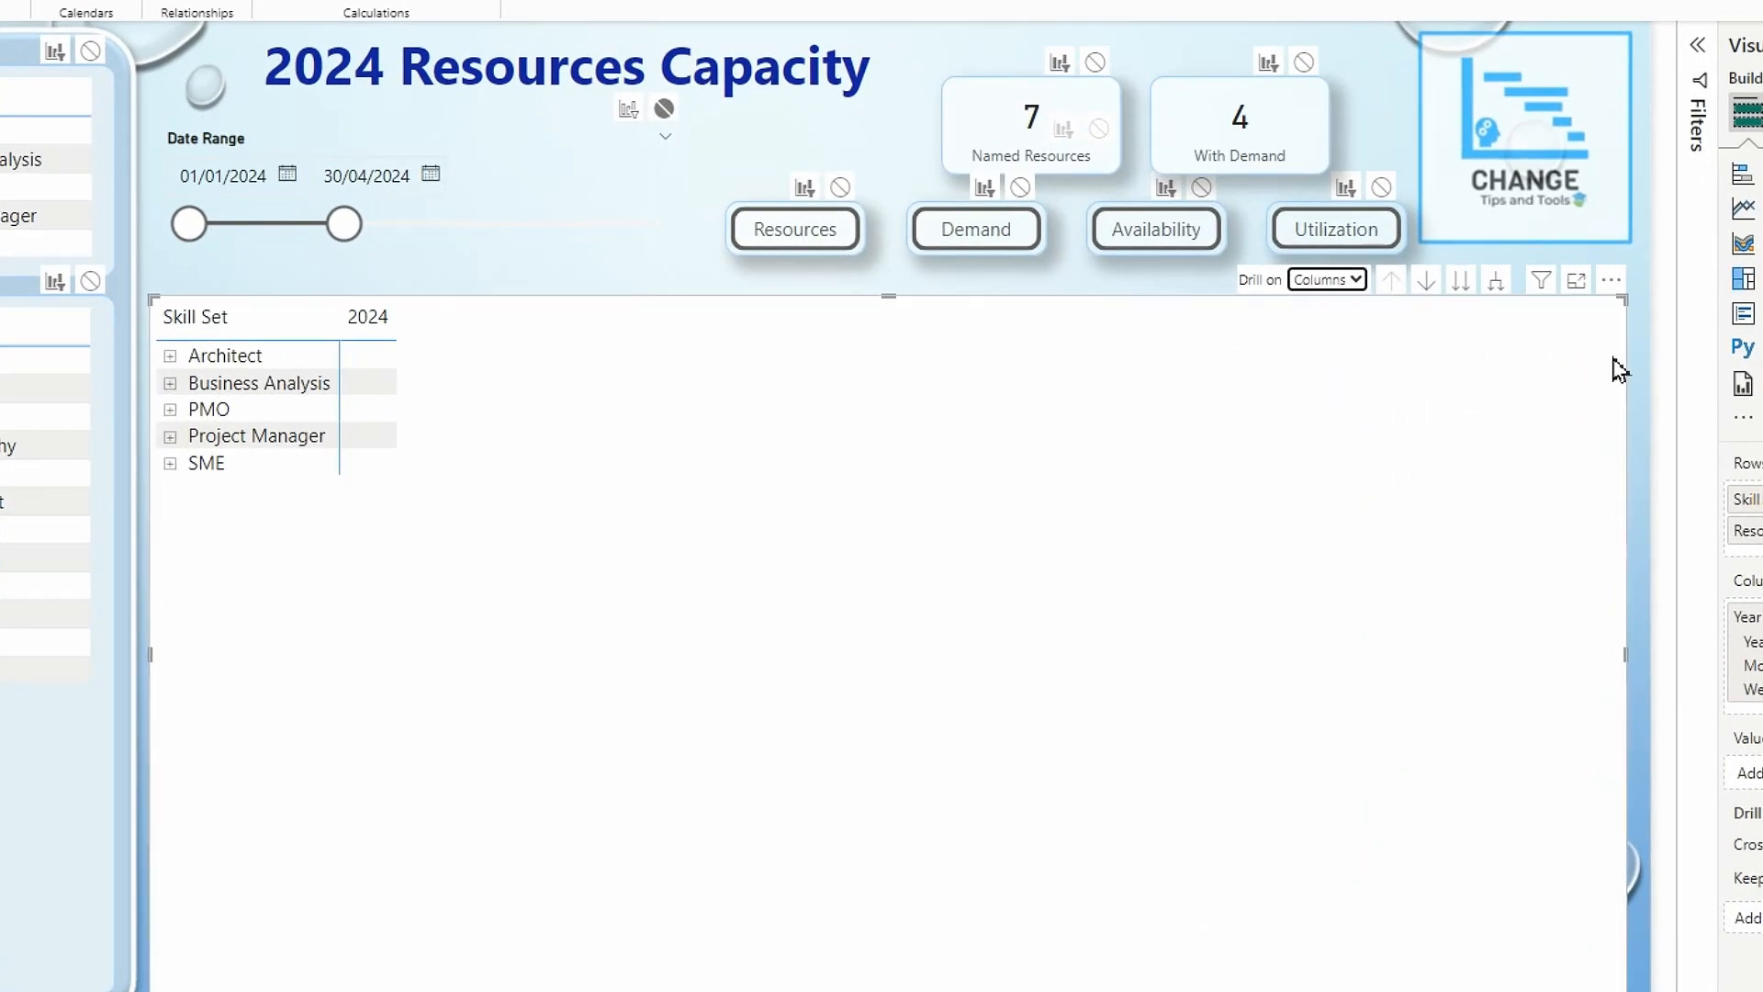
{"action": "left_click", "coordinate": [1496, 281]}
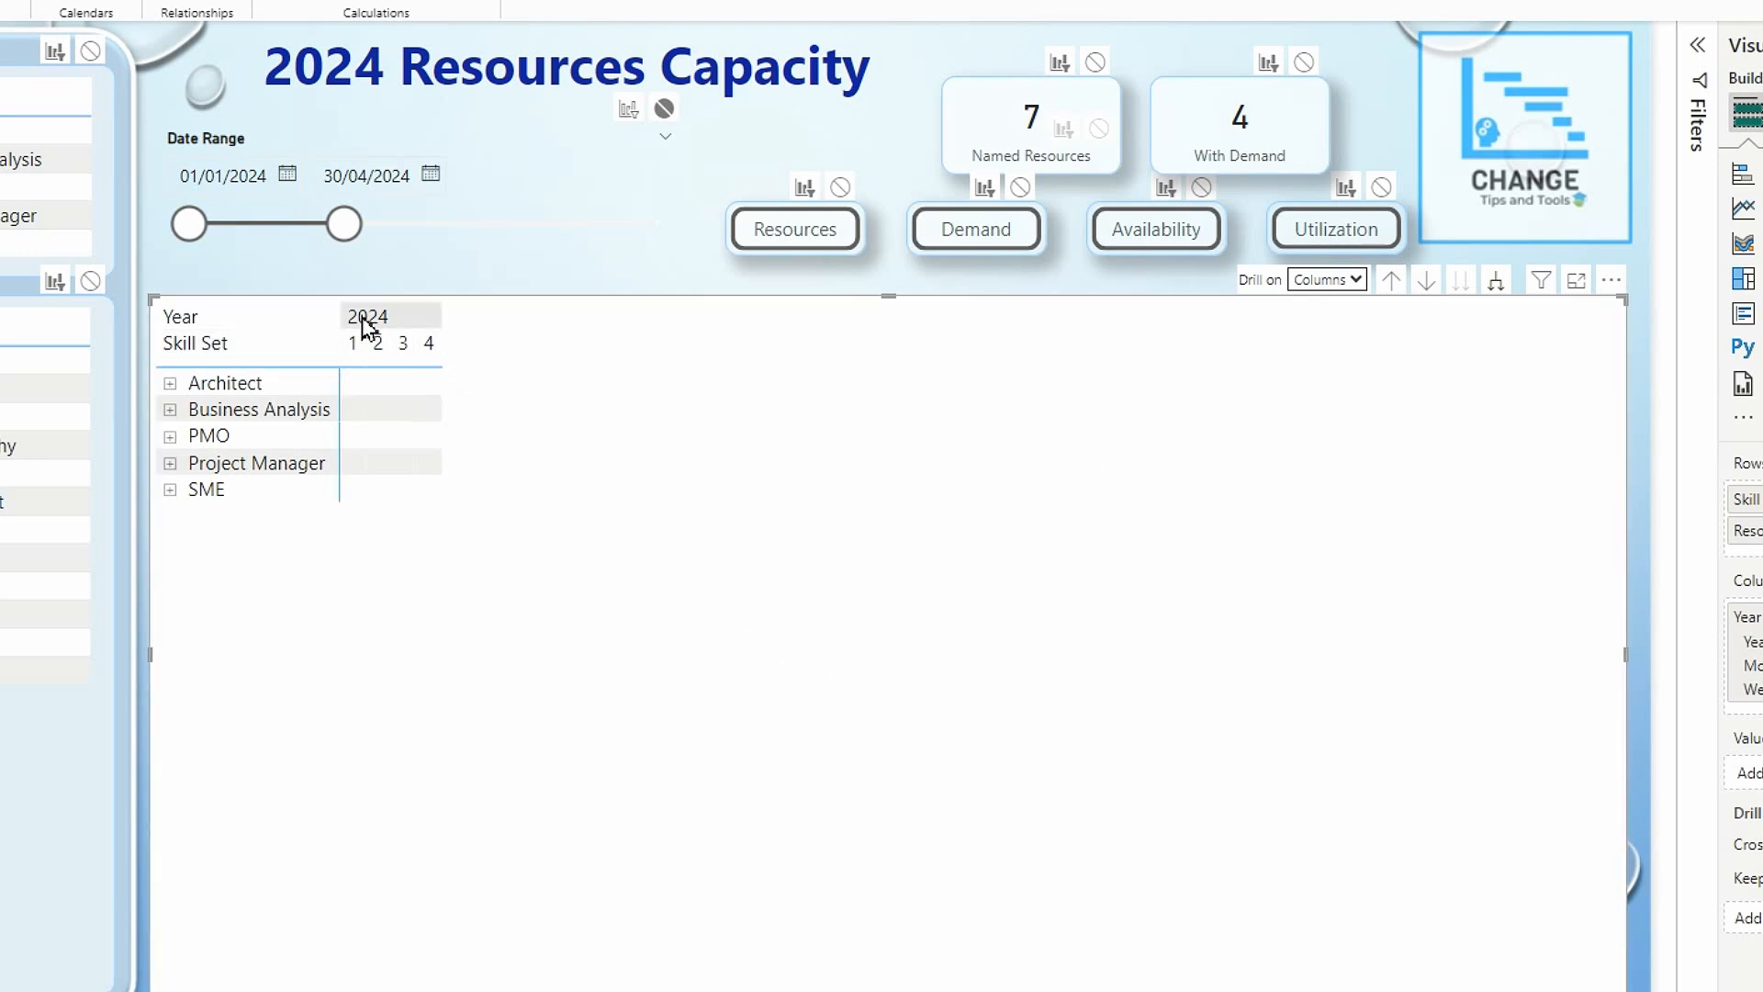
{"action": "left_click_drag", "start_coordinate": [349, 234], "coordinate": [732, 224]}
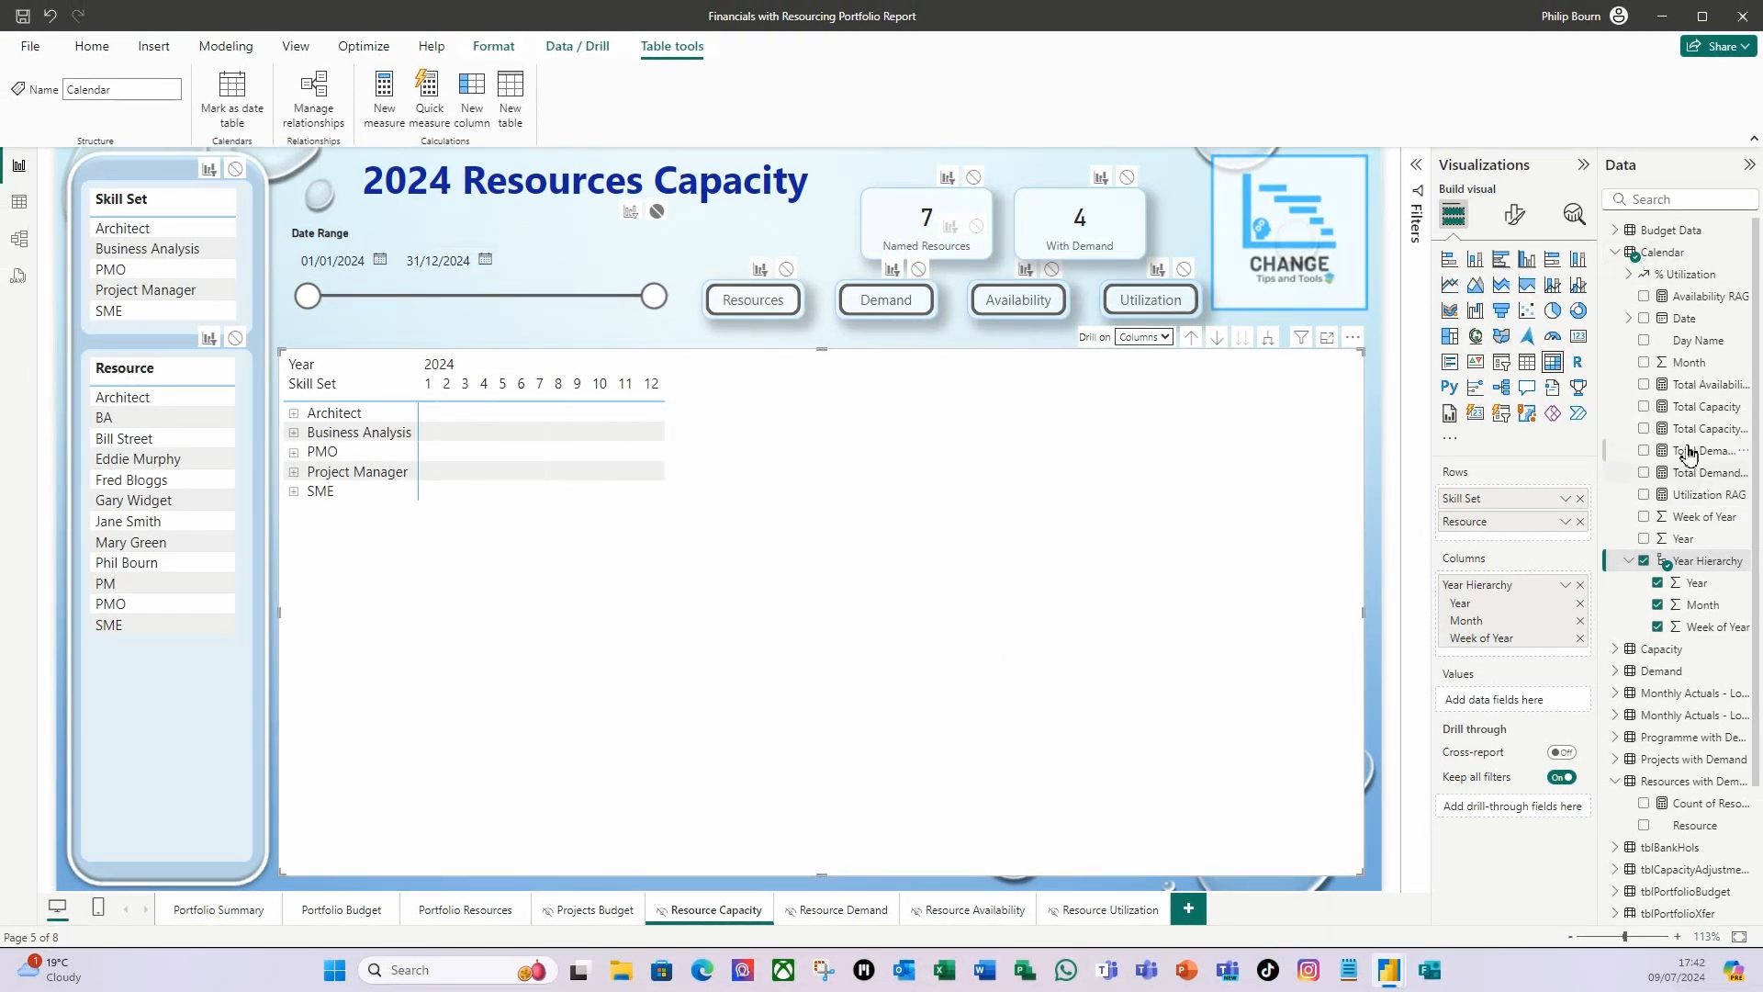
Add Total Capacity to the matrix values and rename it Cap for this visual.
{"action": "left_click_drag", "start_coordinate": [1717, 415], "coordinate": [1544, 708]}
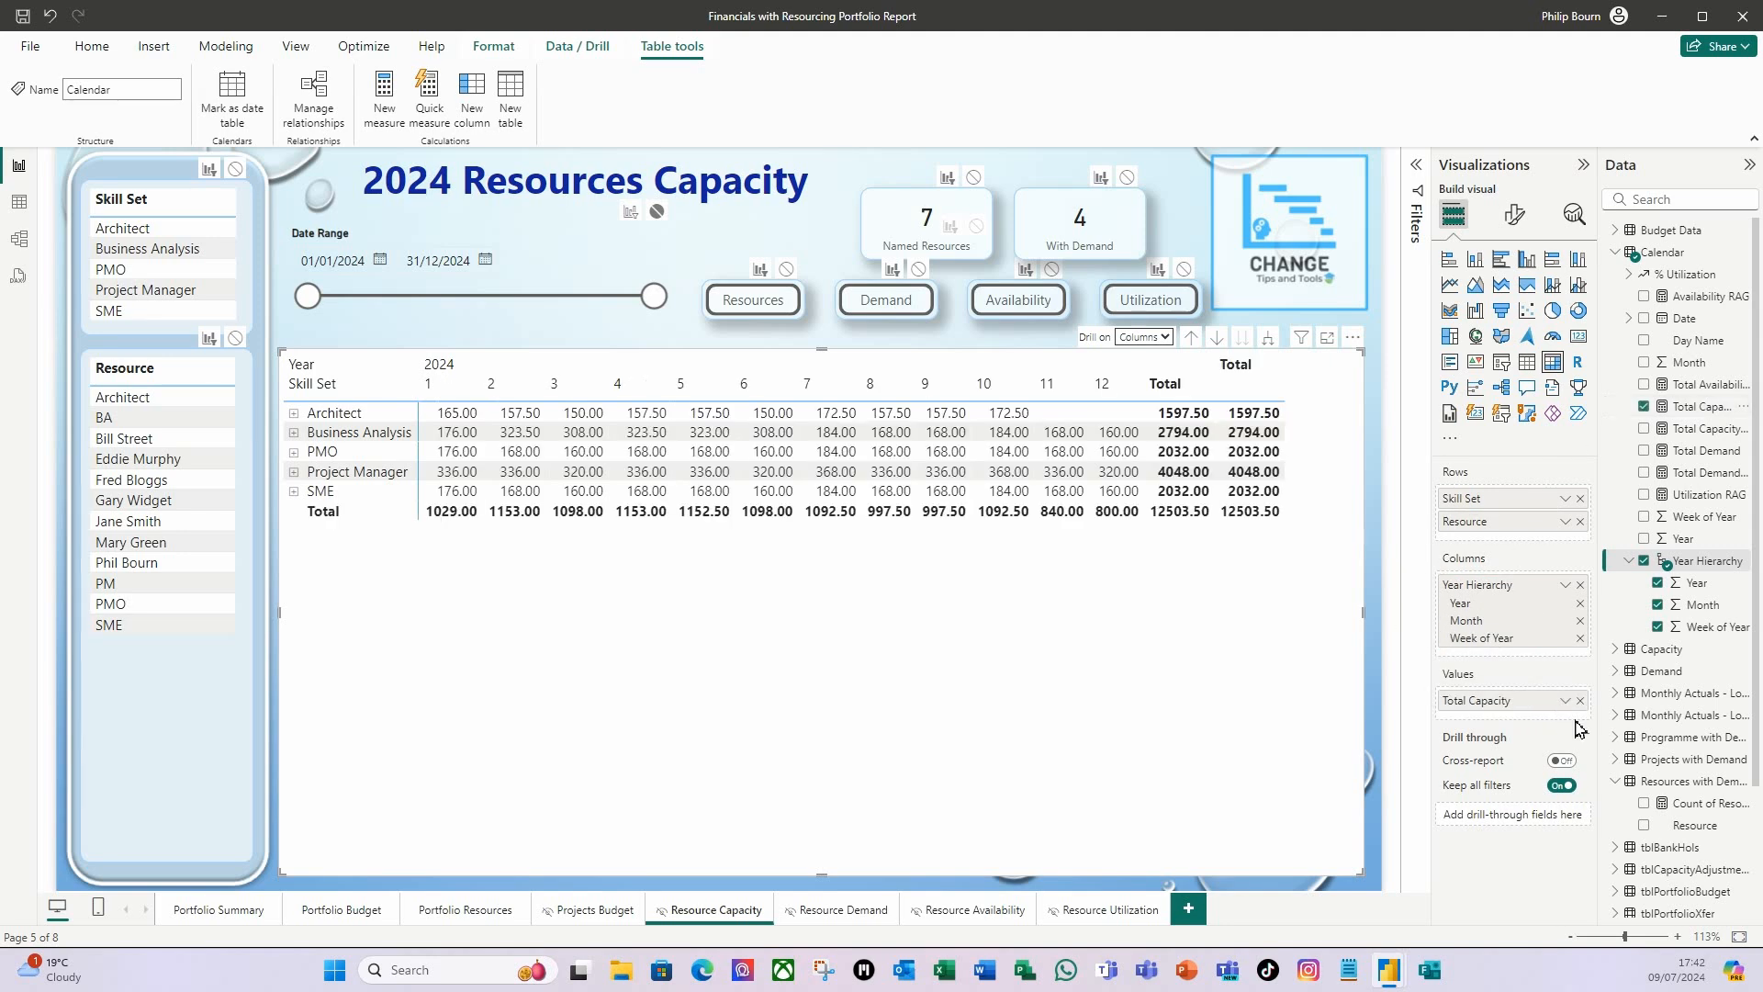
{"action": "right_click", "coordinate": [1499, 712]}
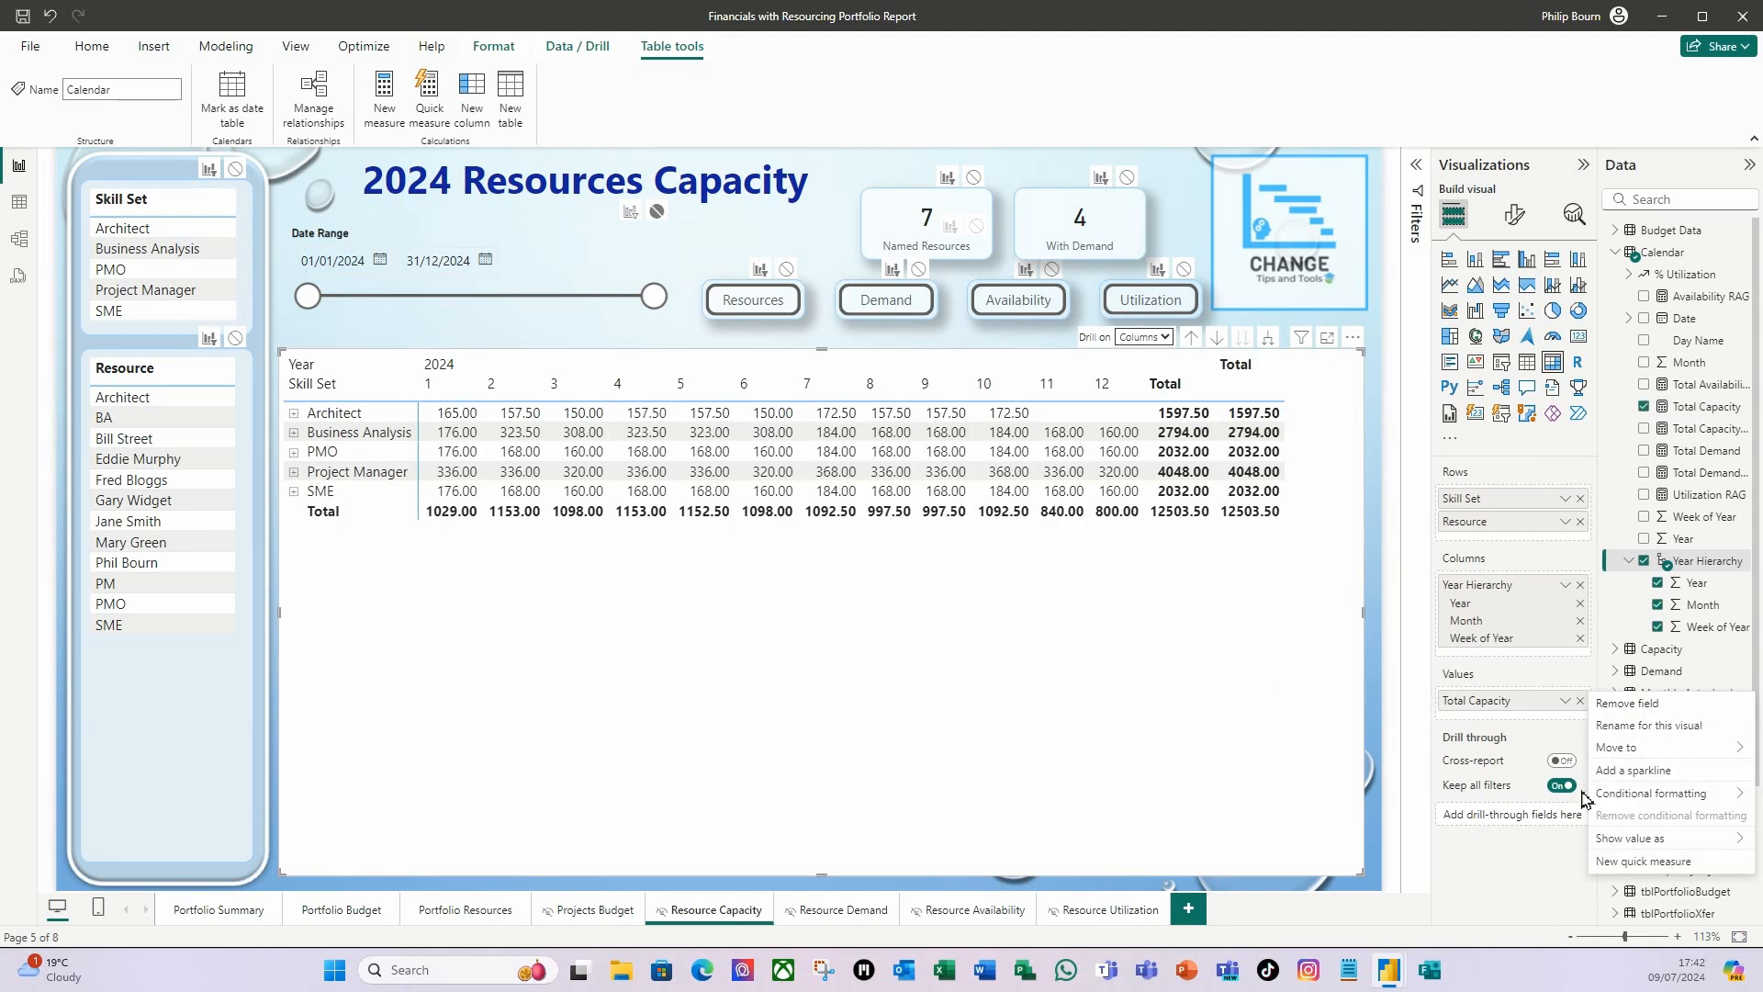
{"action": "left_click", "coordinate": [1667, 733]}
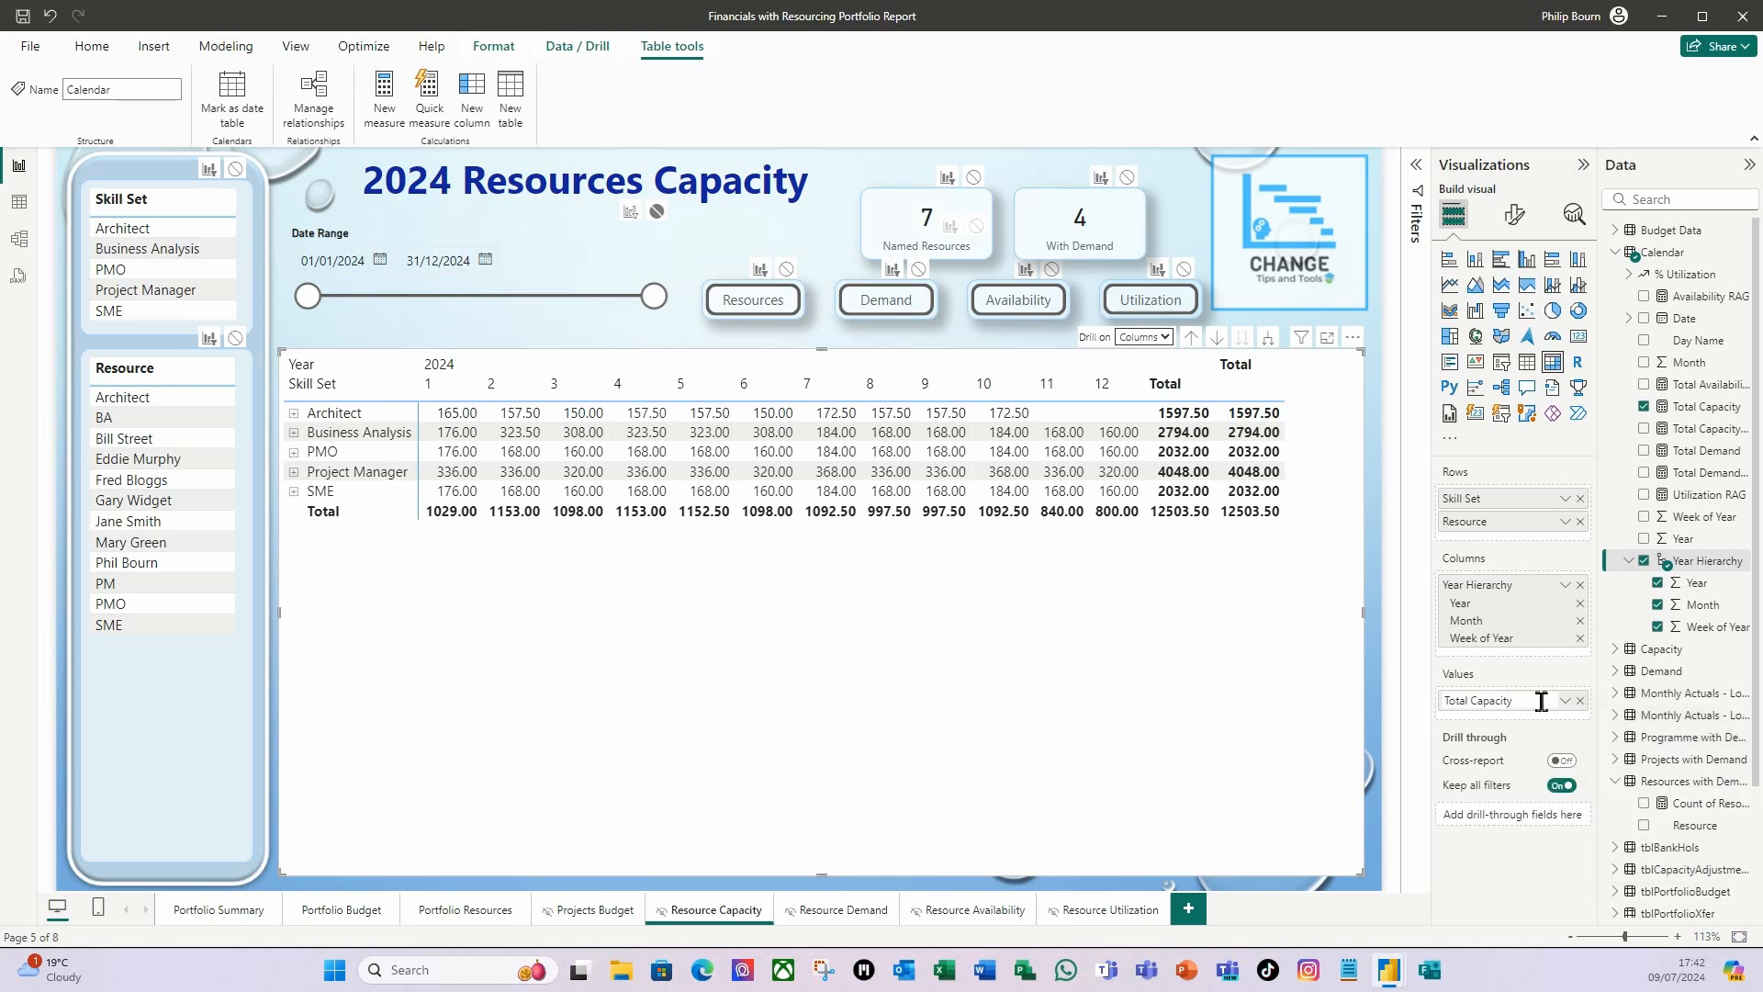
{"action": "left_click_drag", "start_coordinate": [1529, 700], "coordinate": [1441, 670]}
{"action": "type", "text": "Cap"}
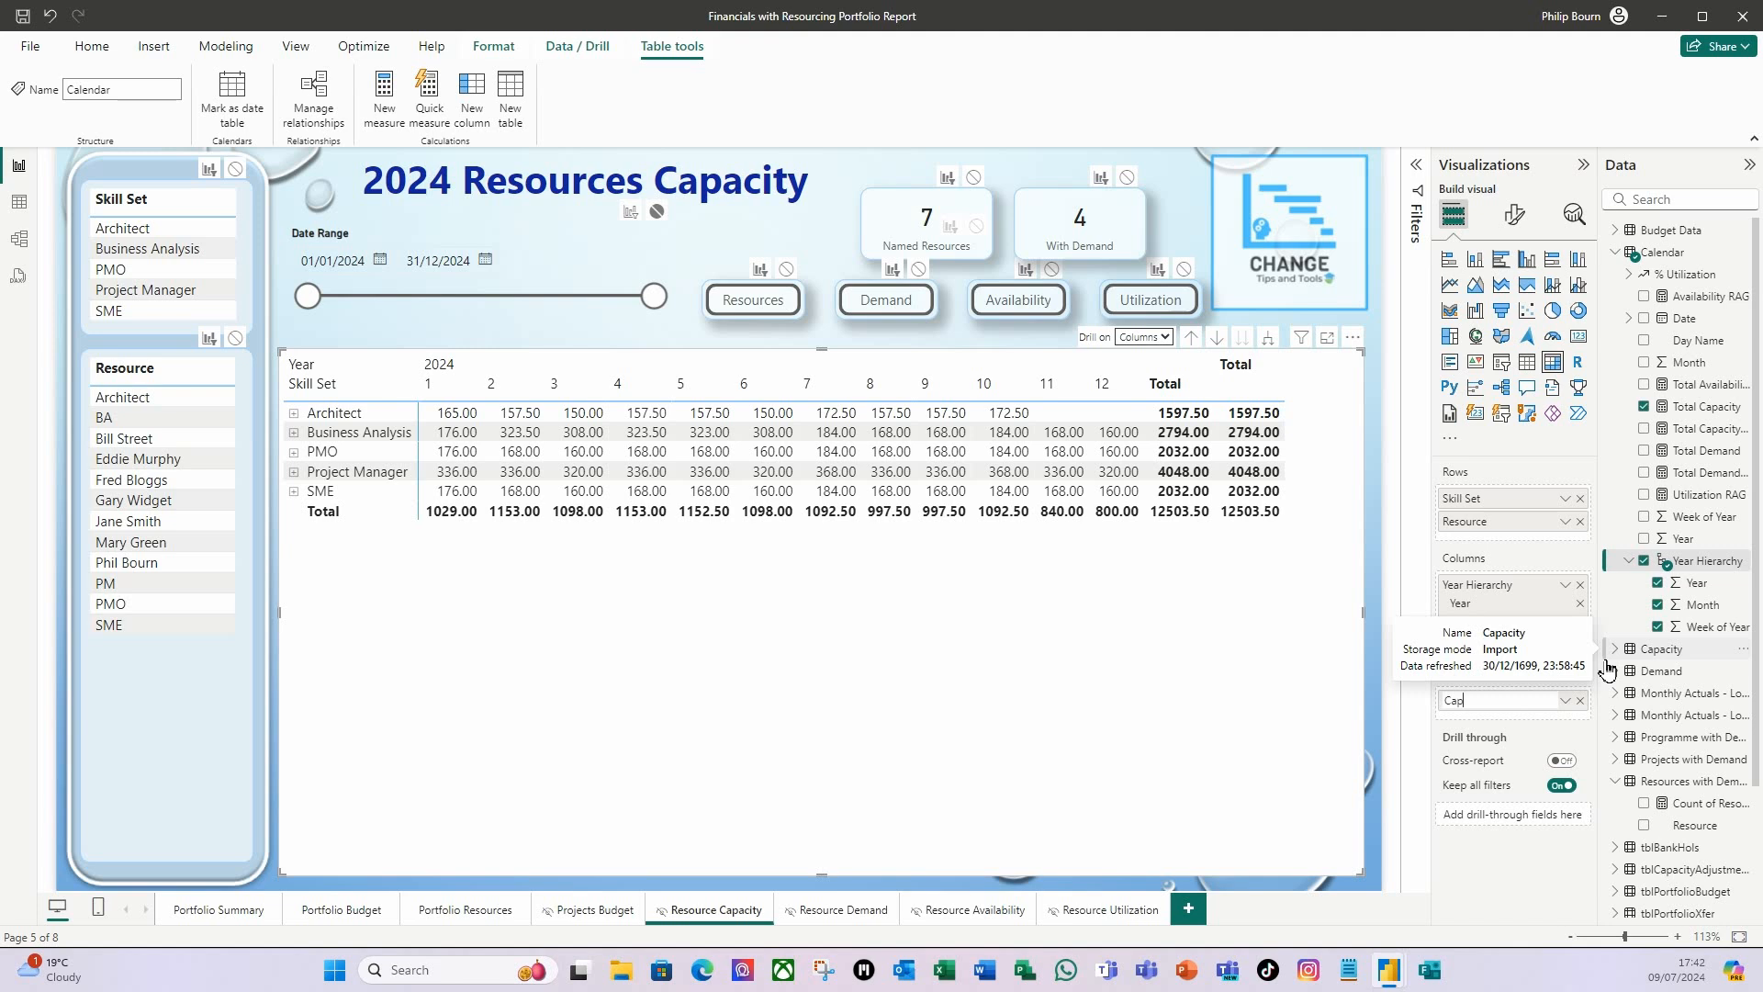
{"action": "key", "text": "Return"}
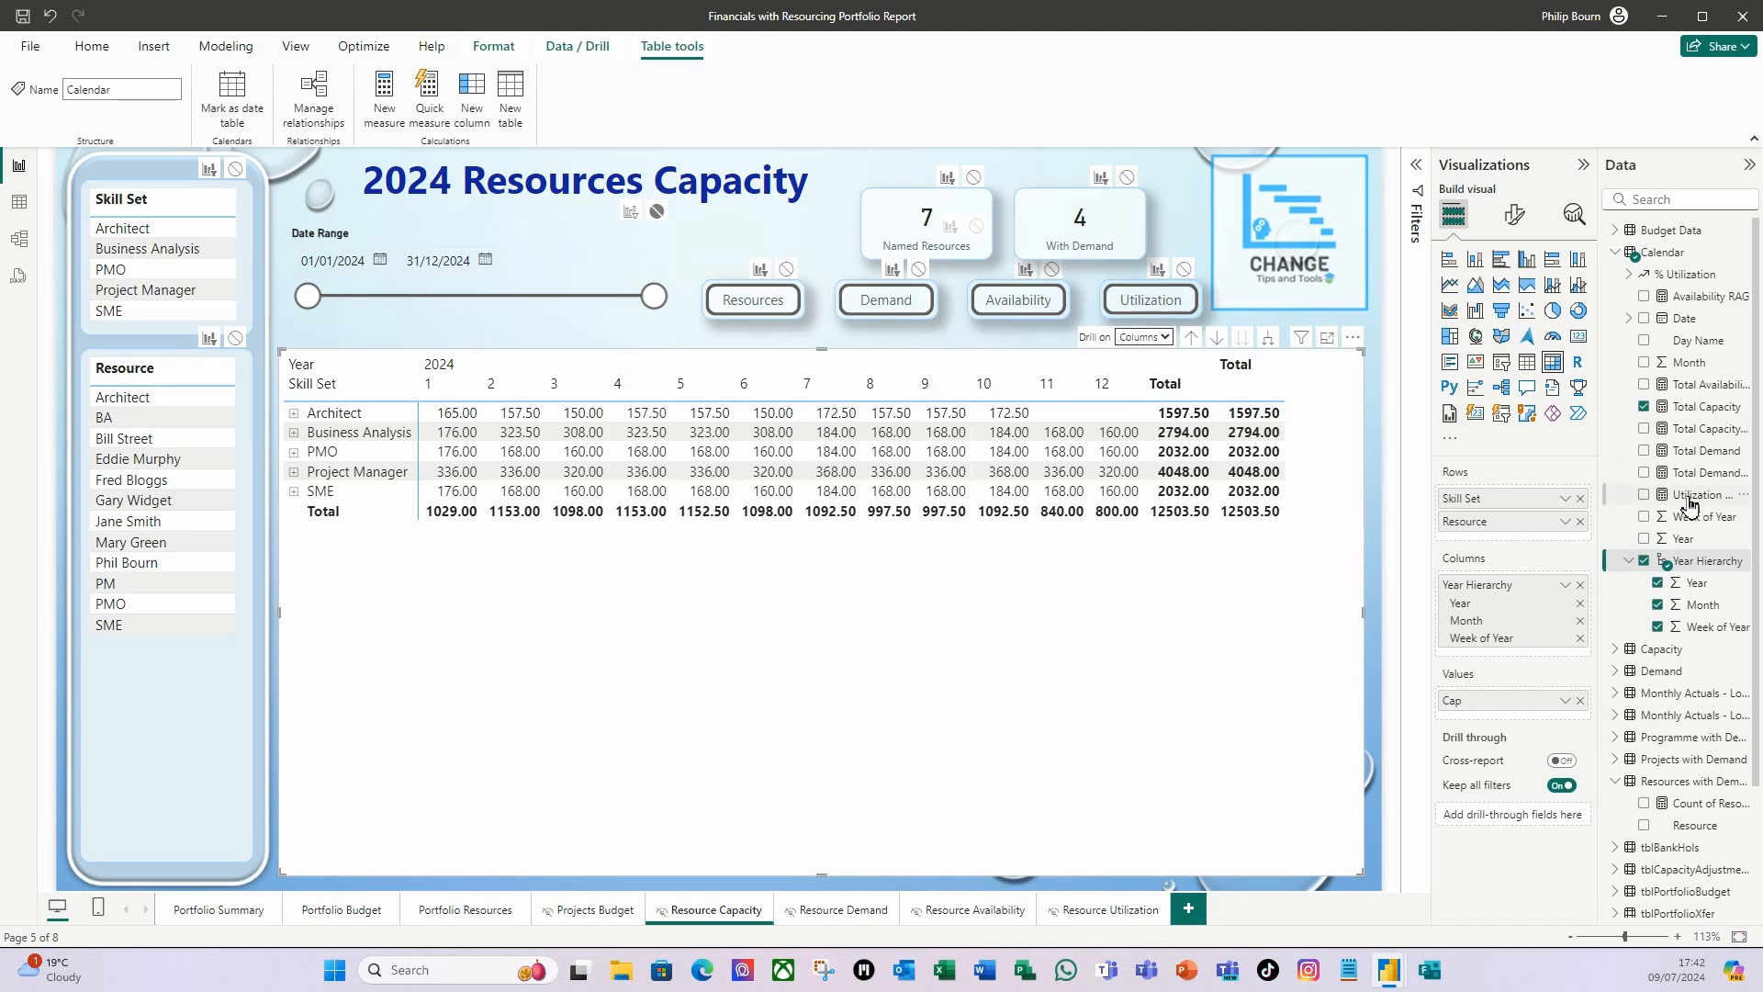
Add the Status of % Utilization from the Calendar table to the matrix values and rename it % for this visual.
{"action": "left_click", "coordinate": [1630, 275]}
{"action": "left_click_drag", "start_coordinate": [1698, 353], "coordinate": [1537, 712]}
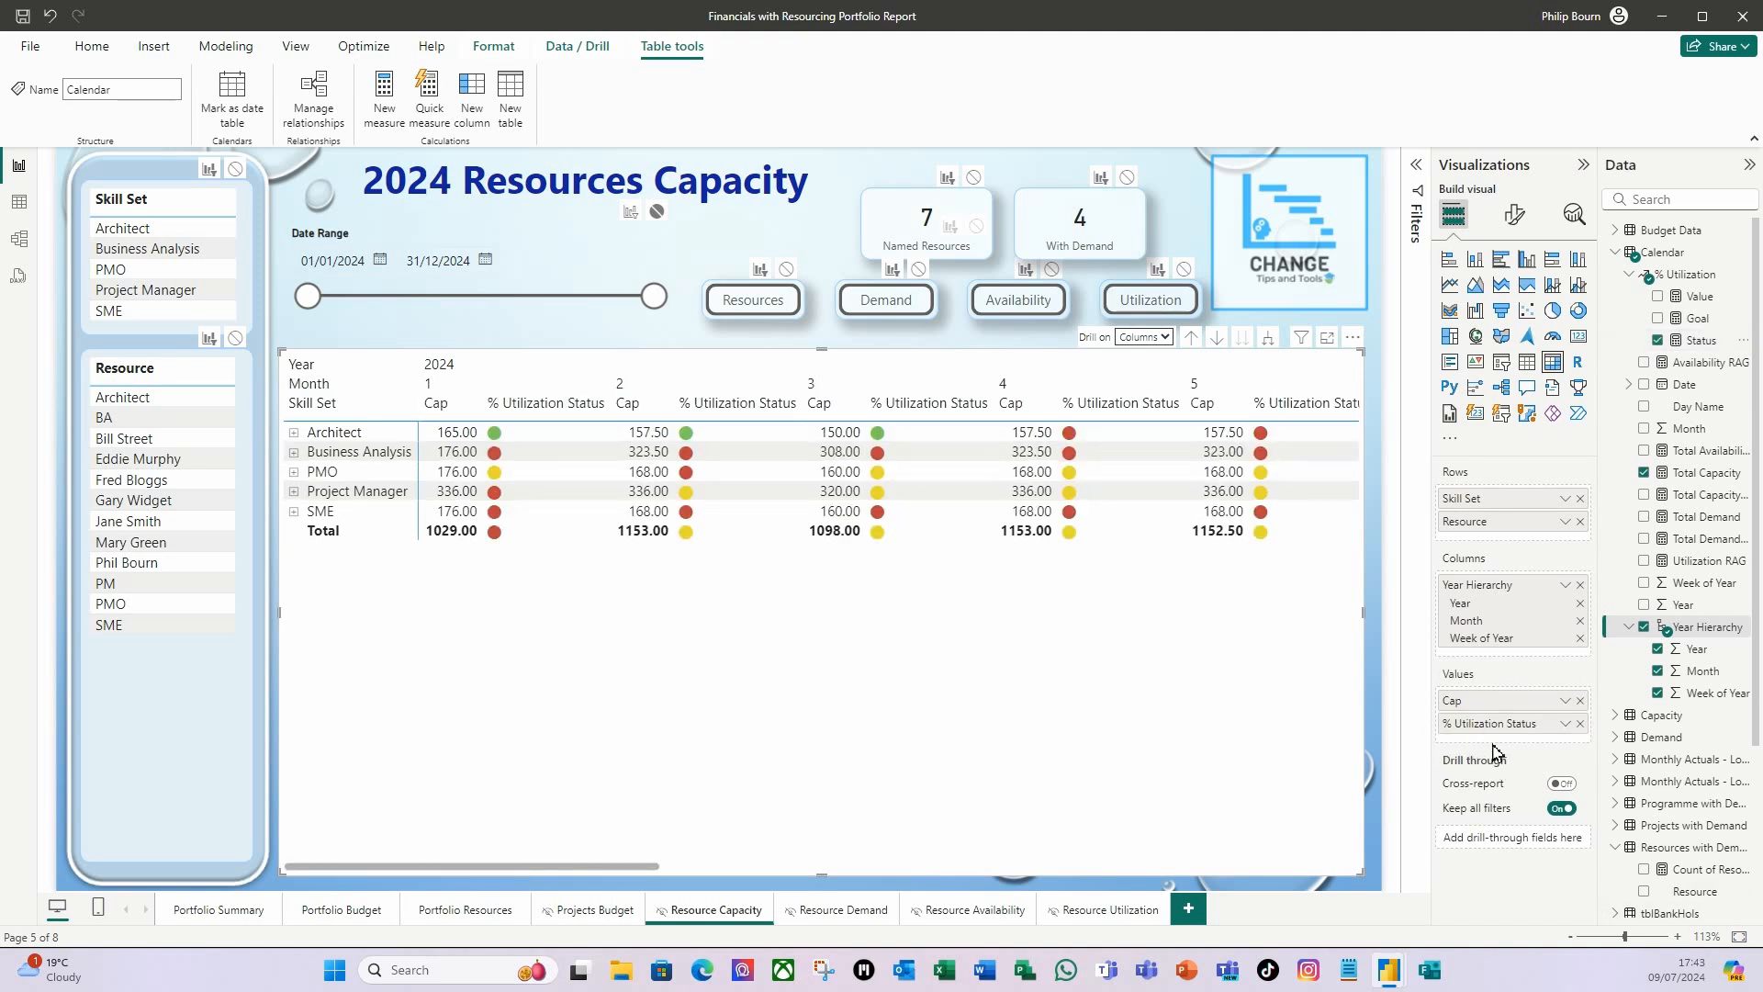
{"action": "right_click", "coordinate": [1492, 730]}
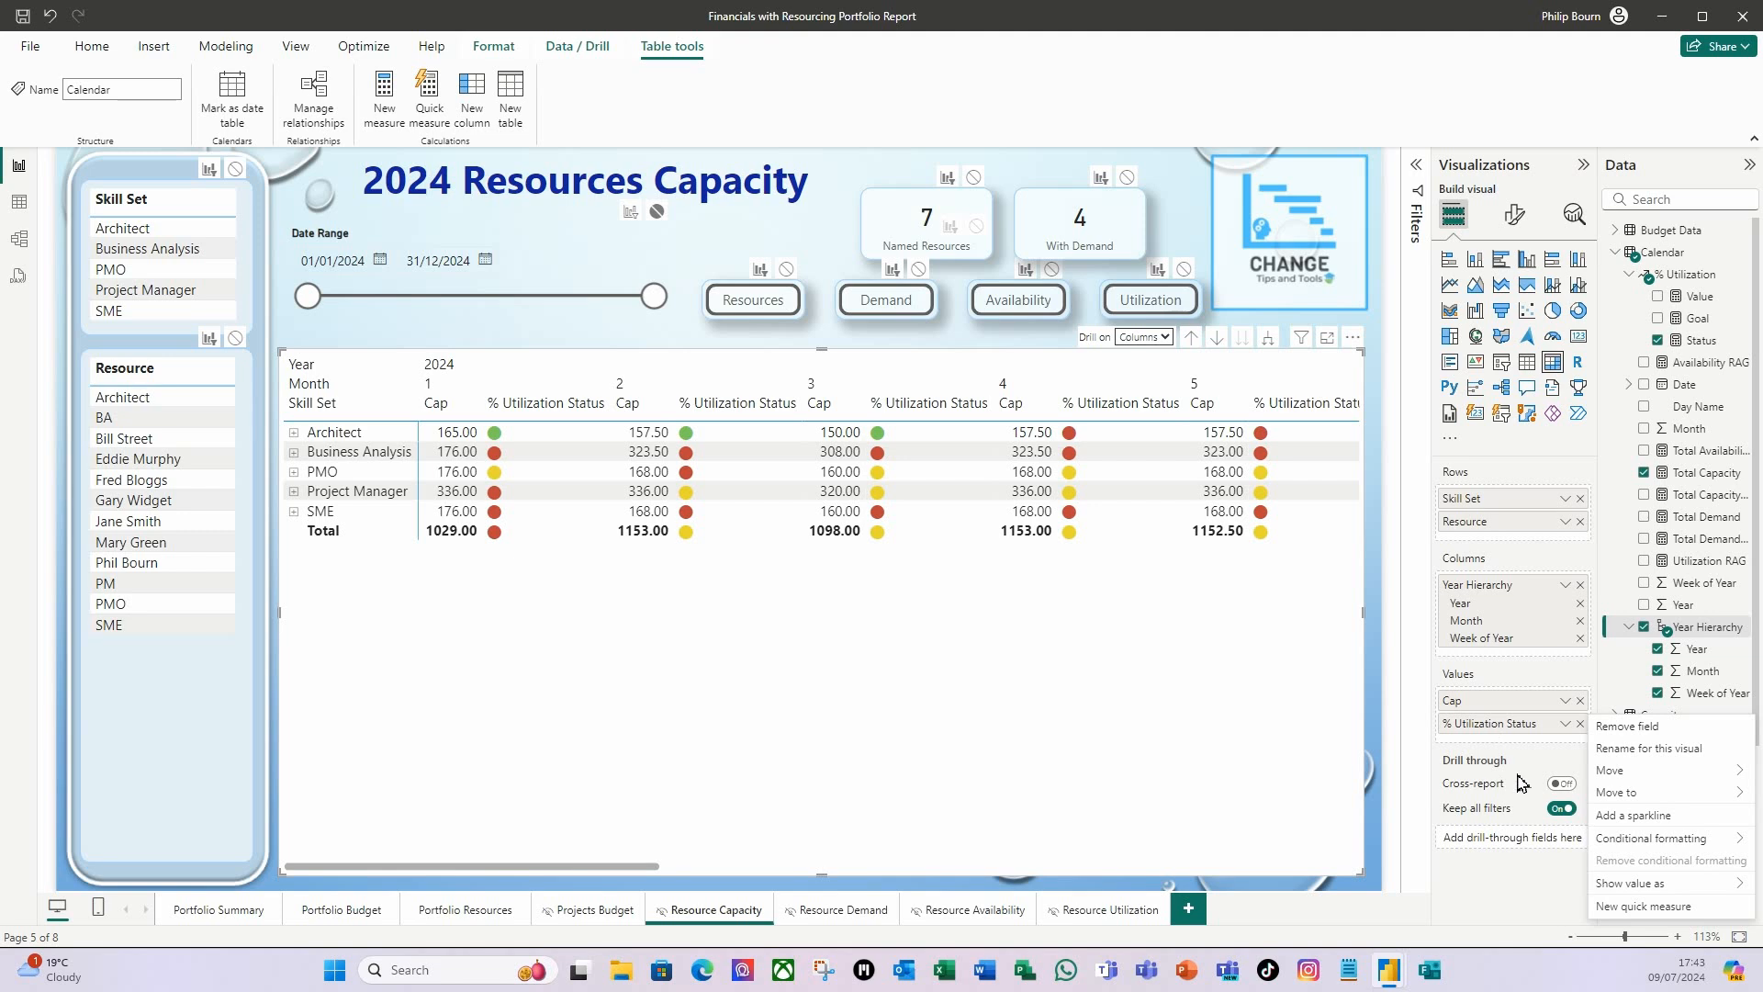
{"action": "left_click", "coordinate": [1620, 751]}
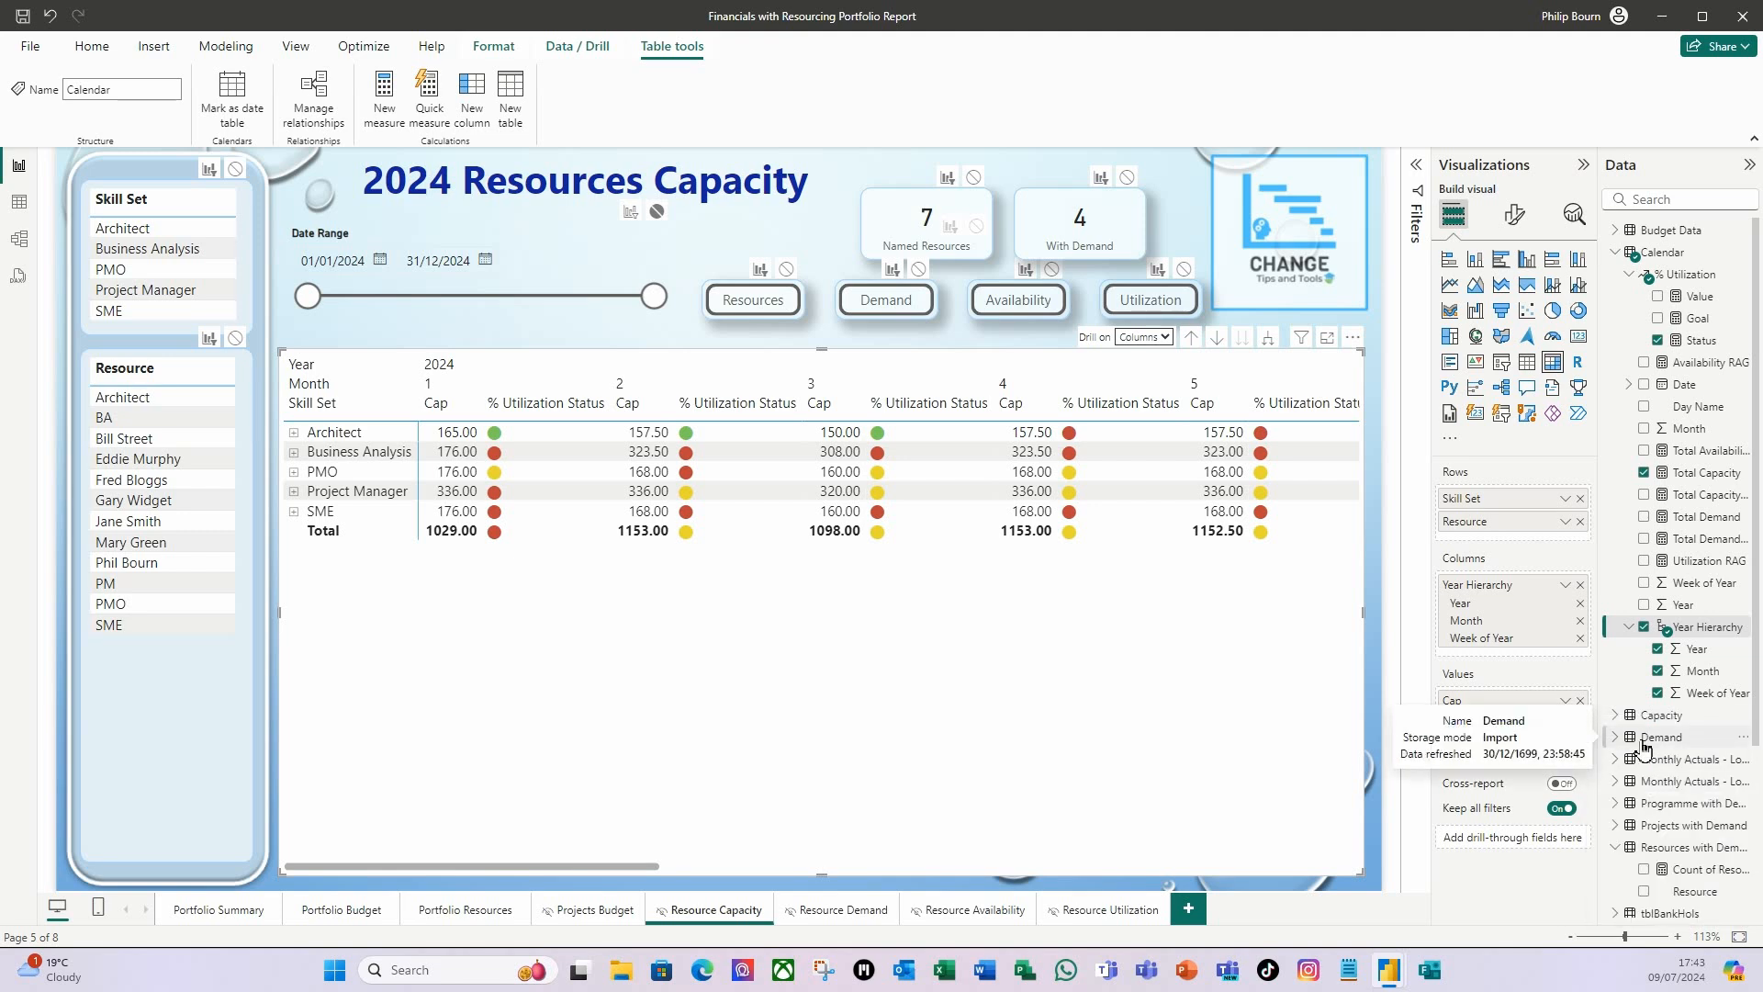
{"action": "key", "text": "Return"}
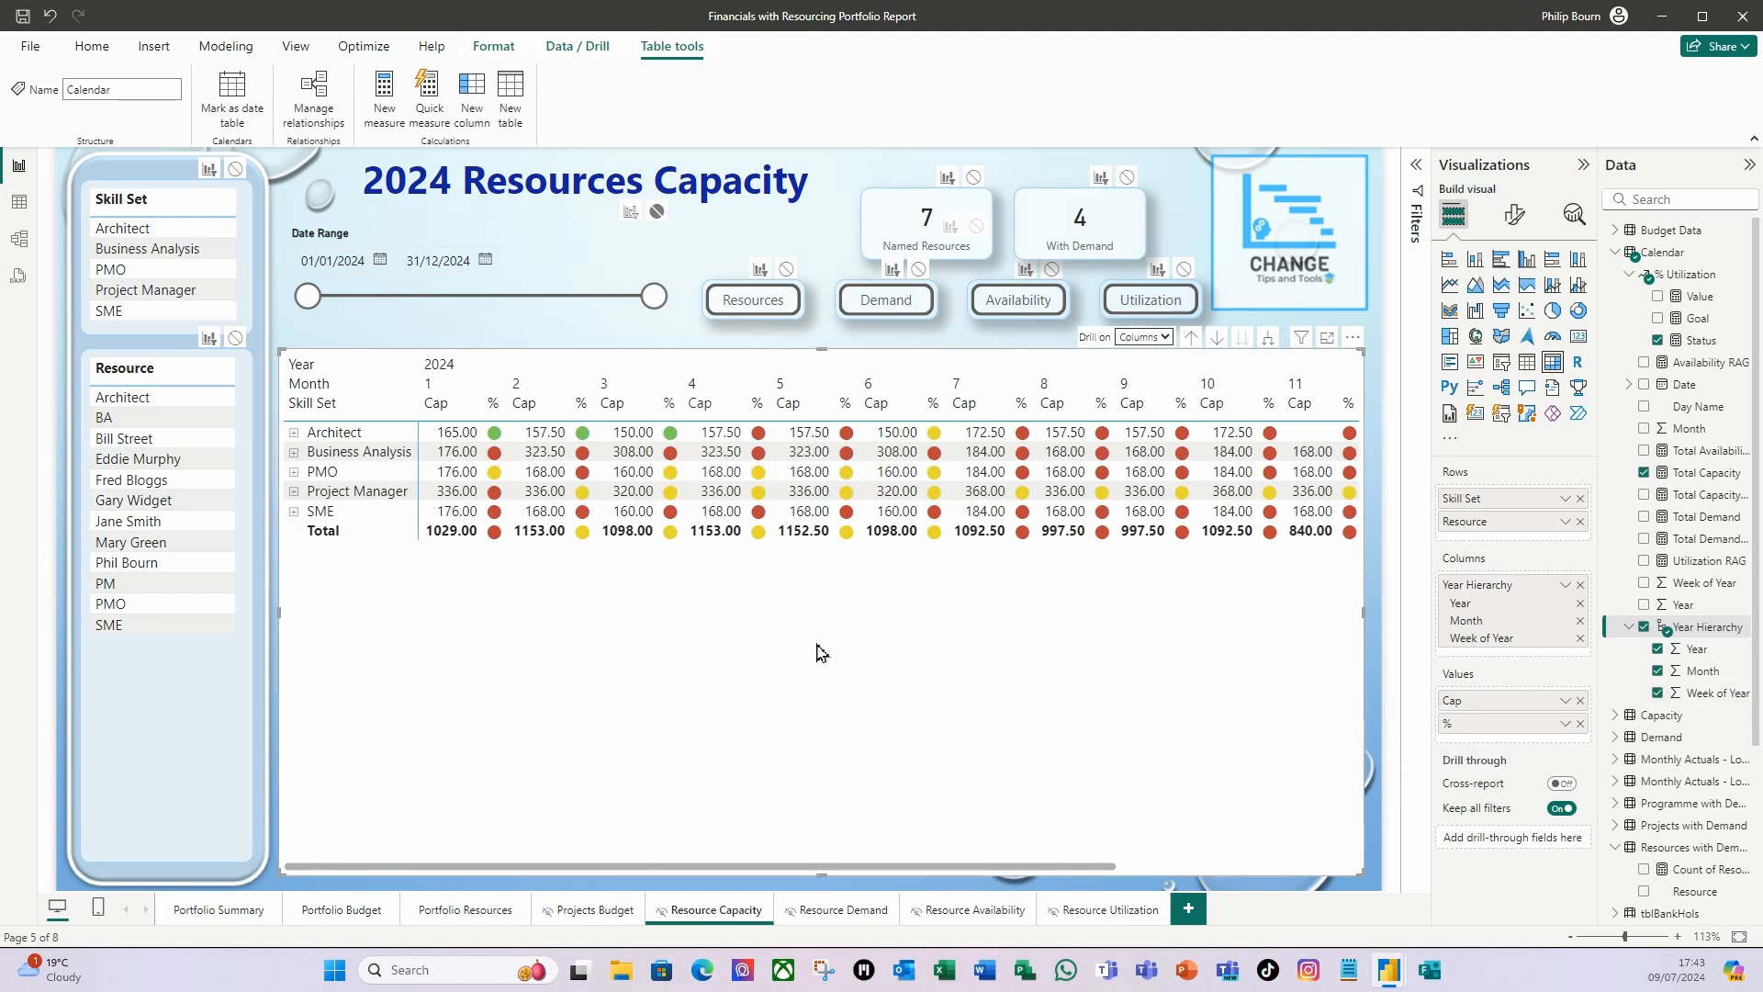
Expand the matrix columns down to Week of Year, and drill back up to the month level.
{"action": "left_click", "coordinate": [1168, 340]}
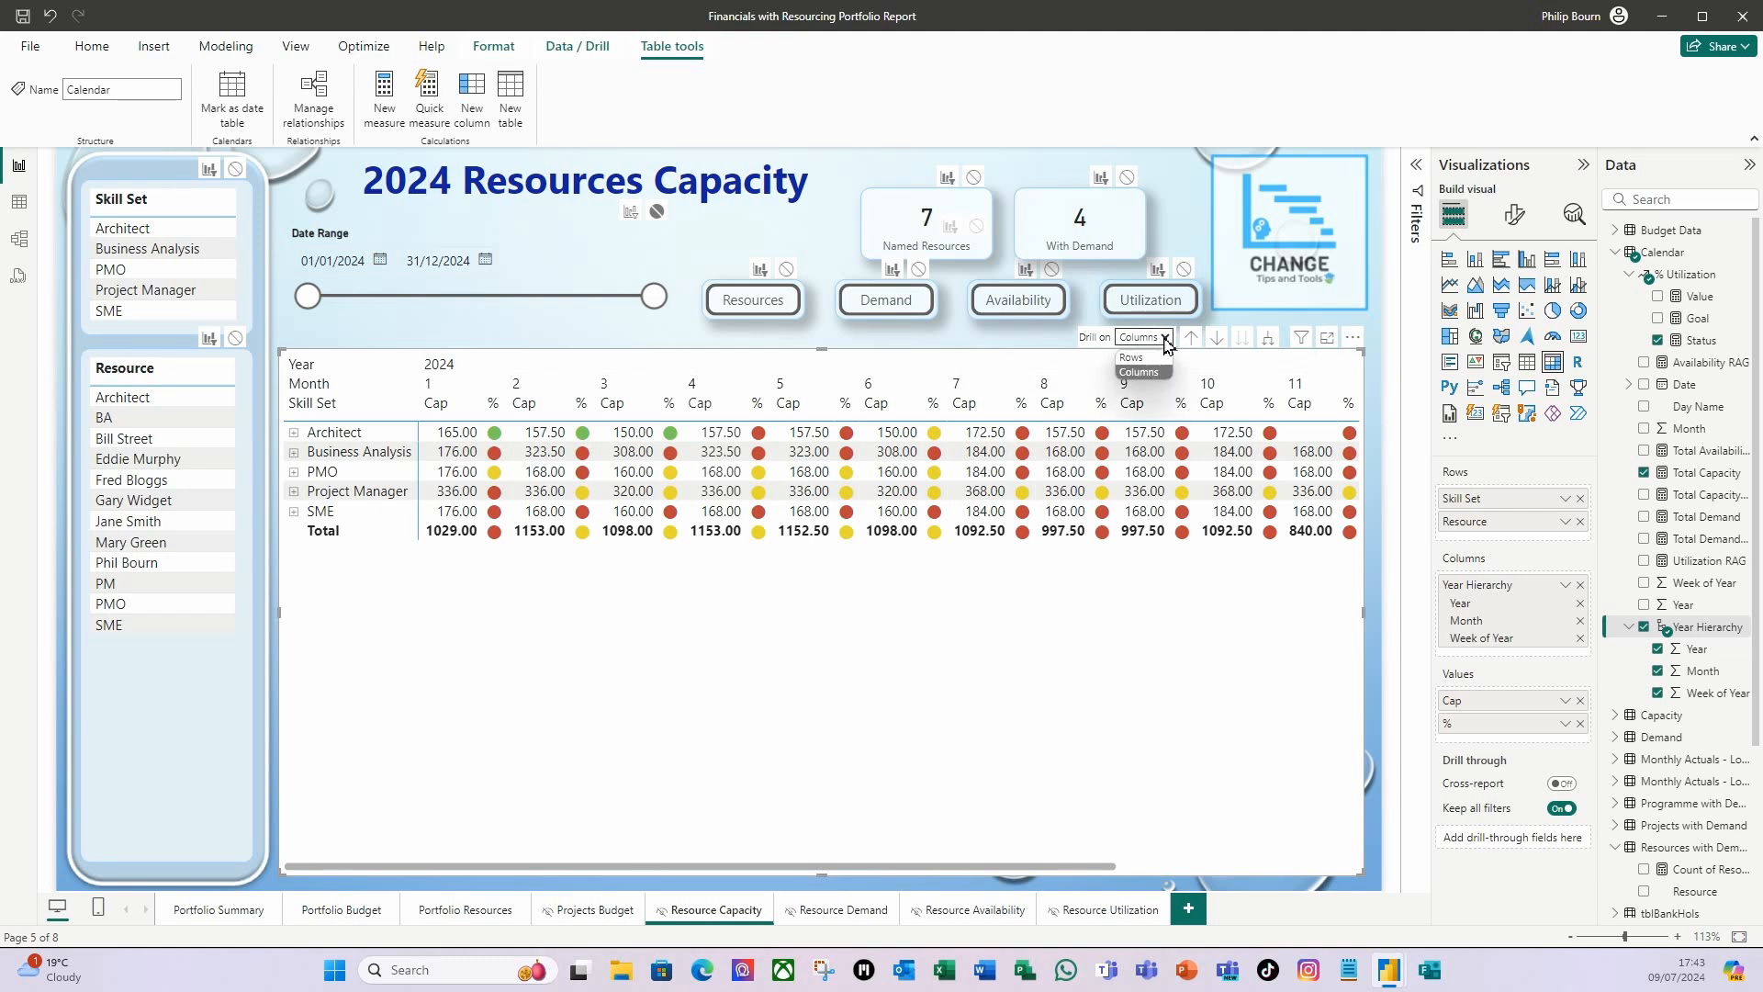
{"action": "left_click", "coordinate": [1142, 373]}
{"action": "left_click", "coordinate": [1270, 342]}
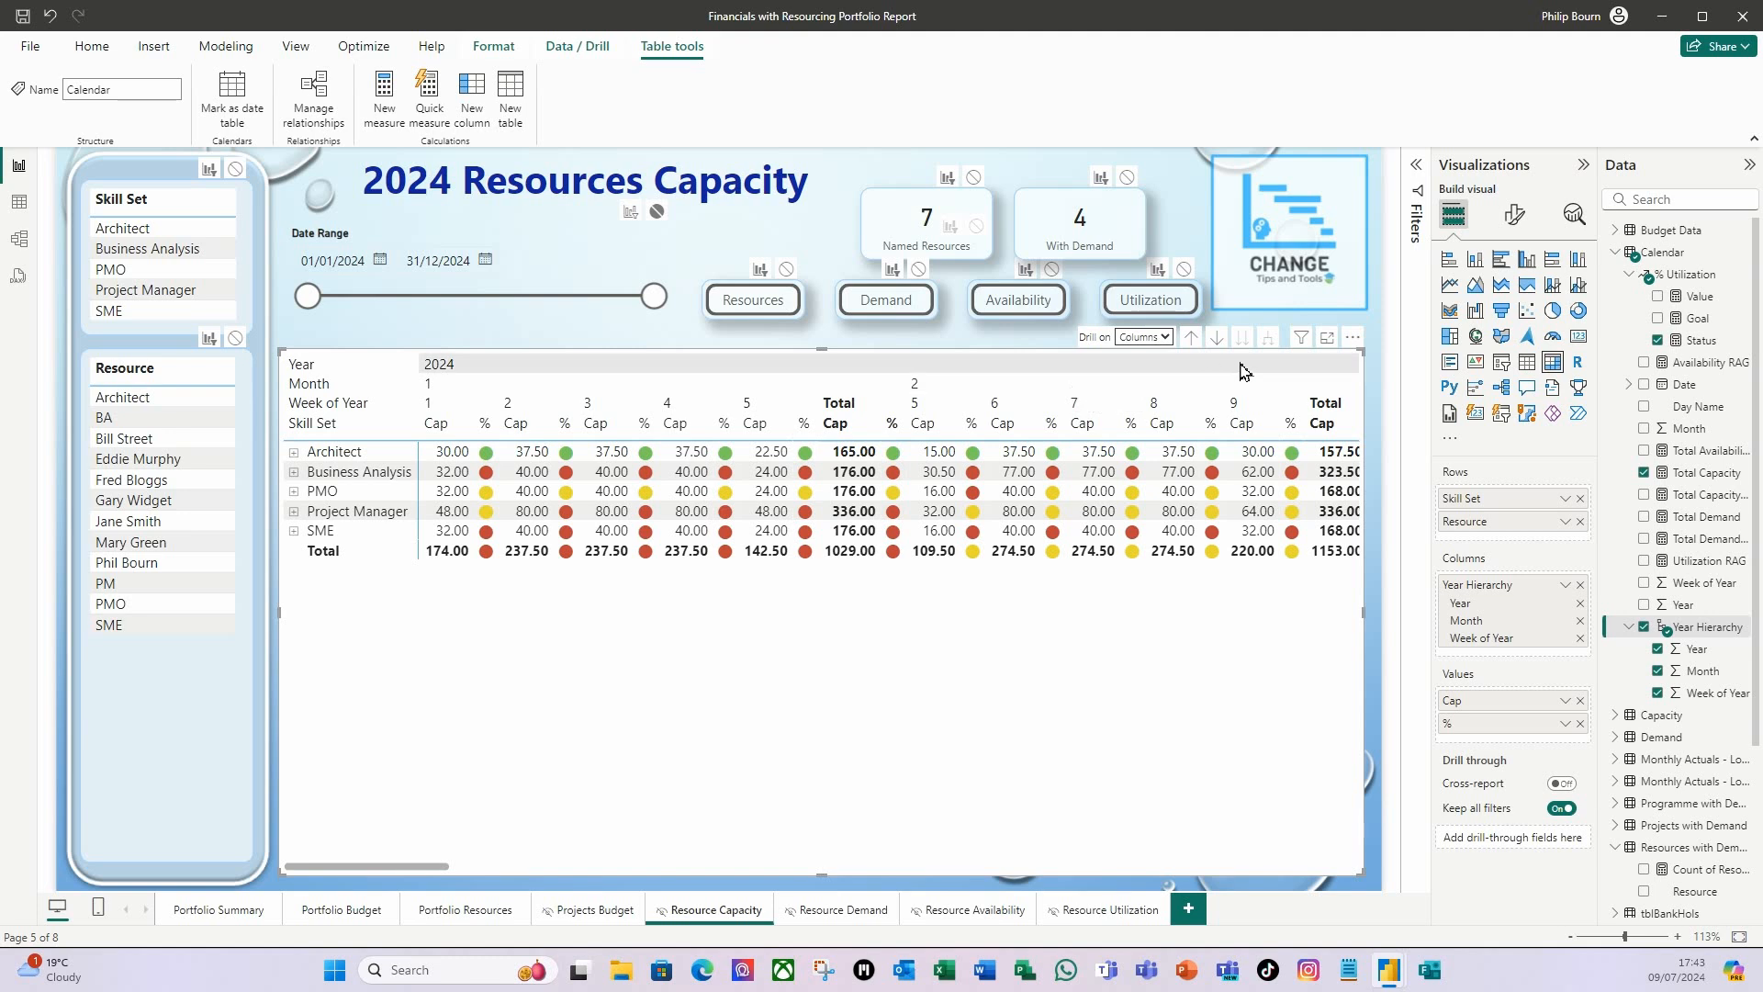
{"action": "left_click", "coordinate": [1191, 338]}
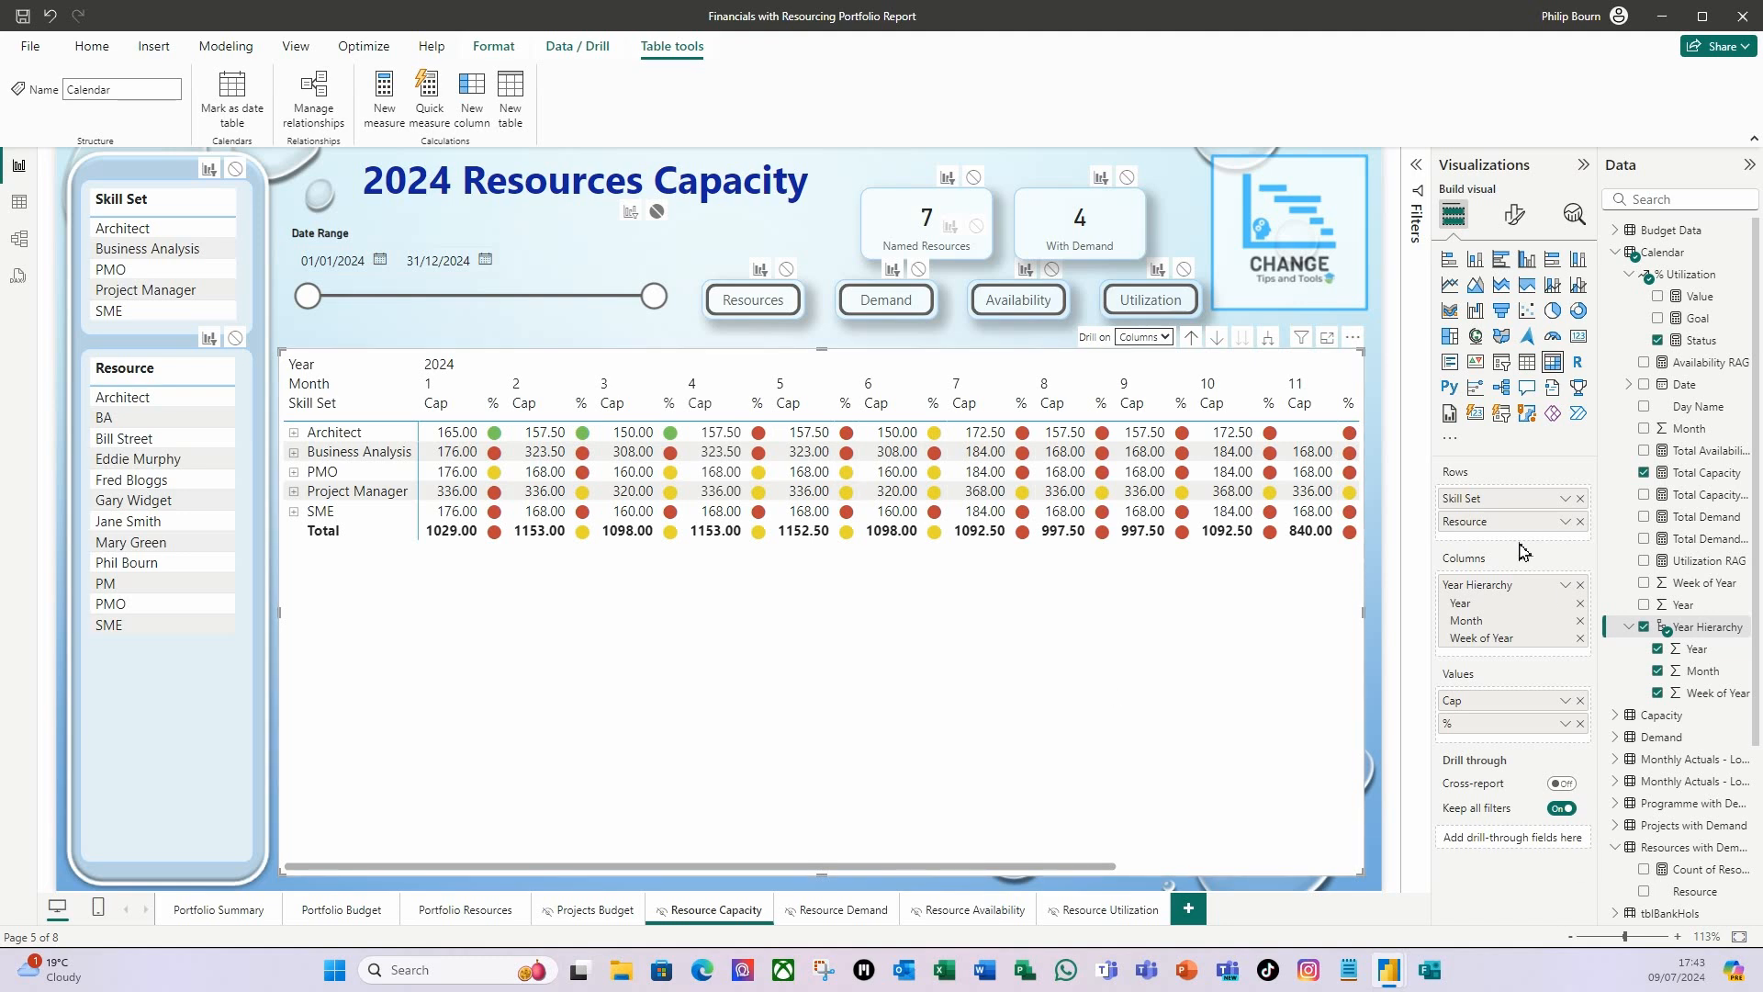
Make the matrix column headers bold and turn on its horizontal gridlines.
{"action": "left_click", "coordinate": [1516, 218]}
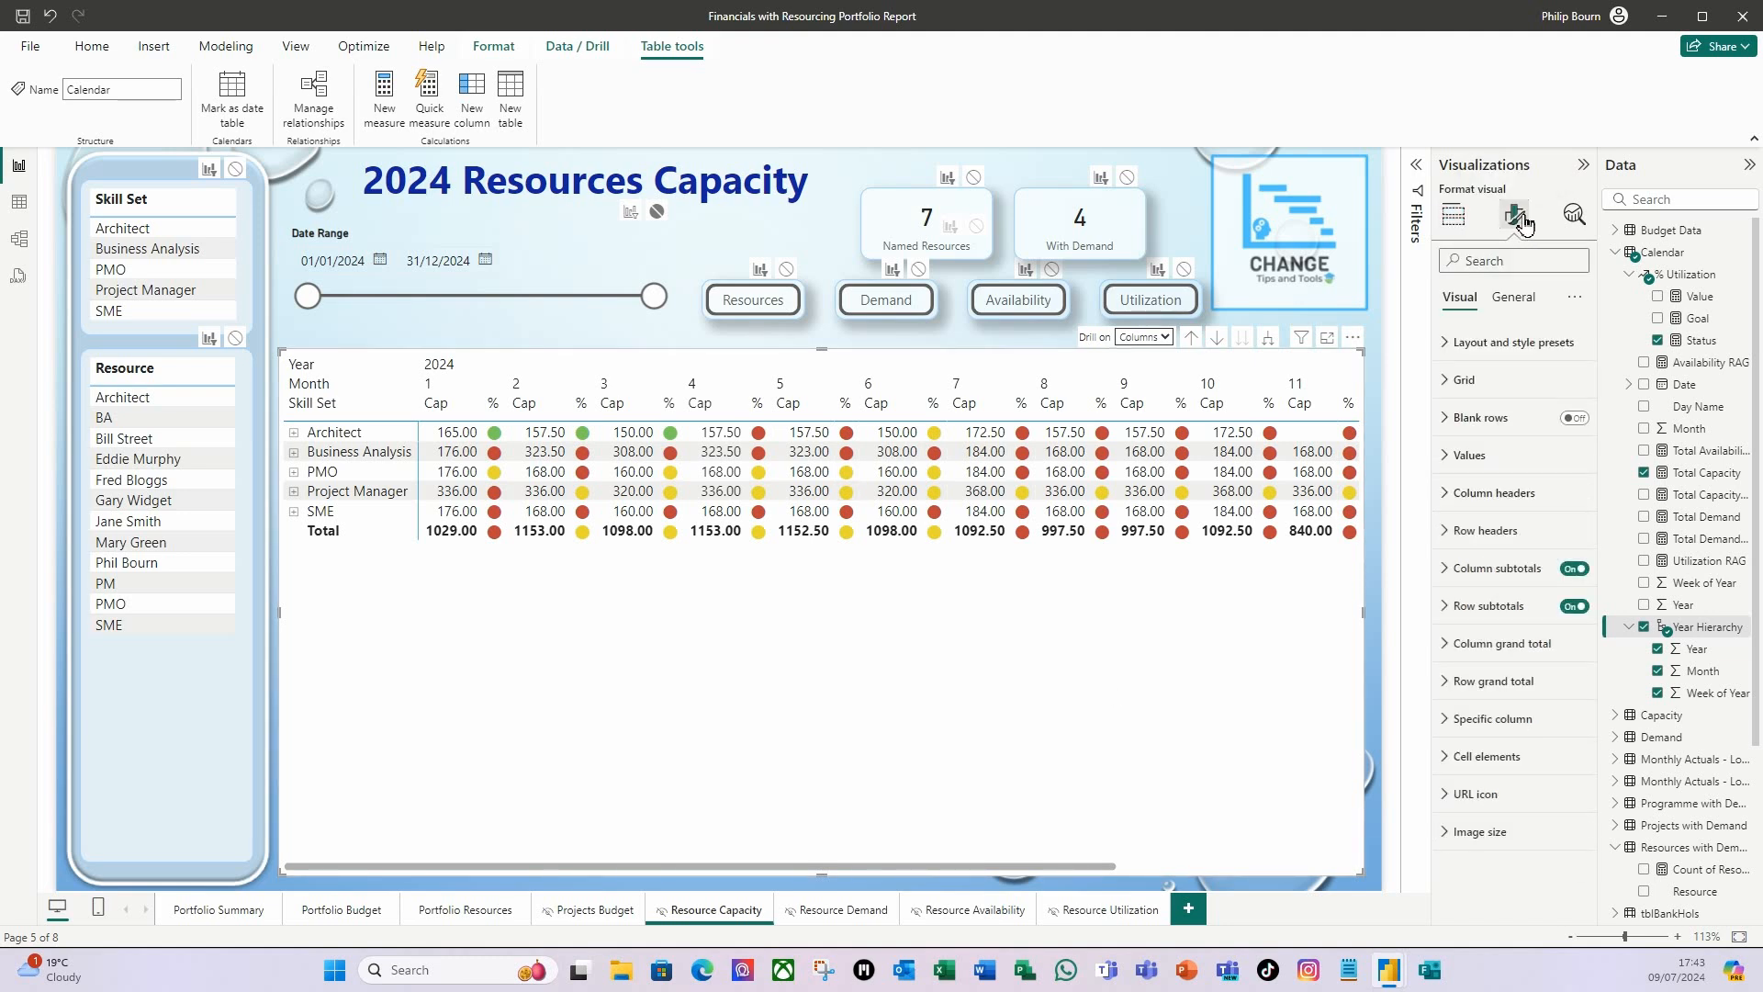
{"action": "left_click", "coordinate": [1450, 504]}
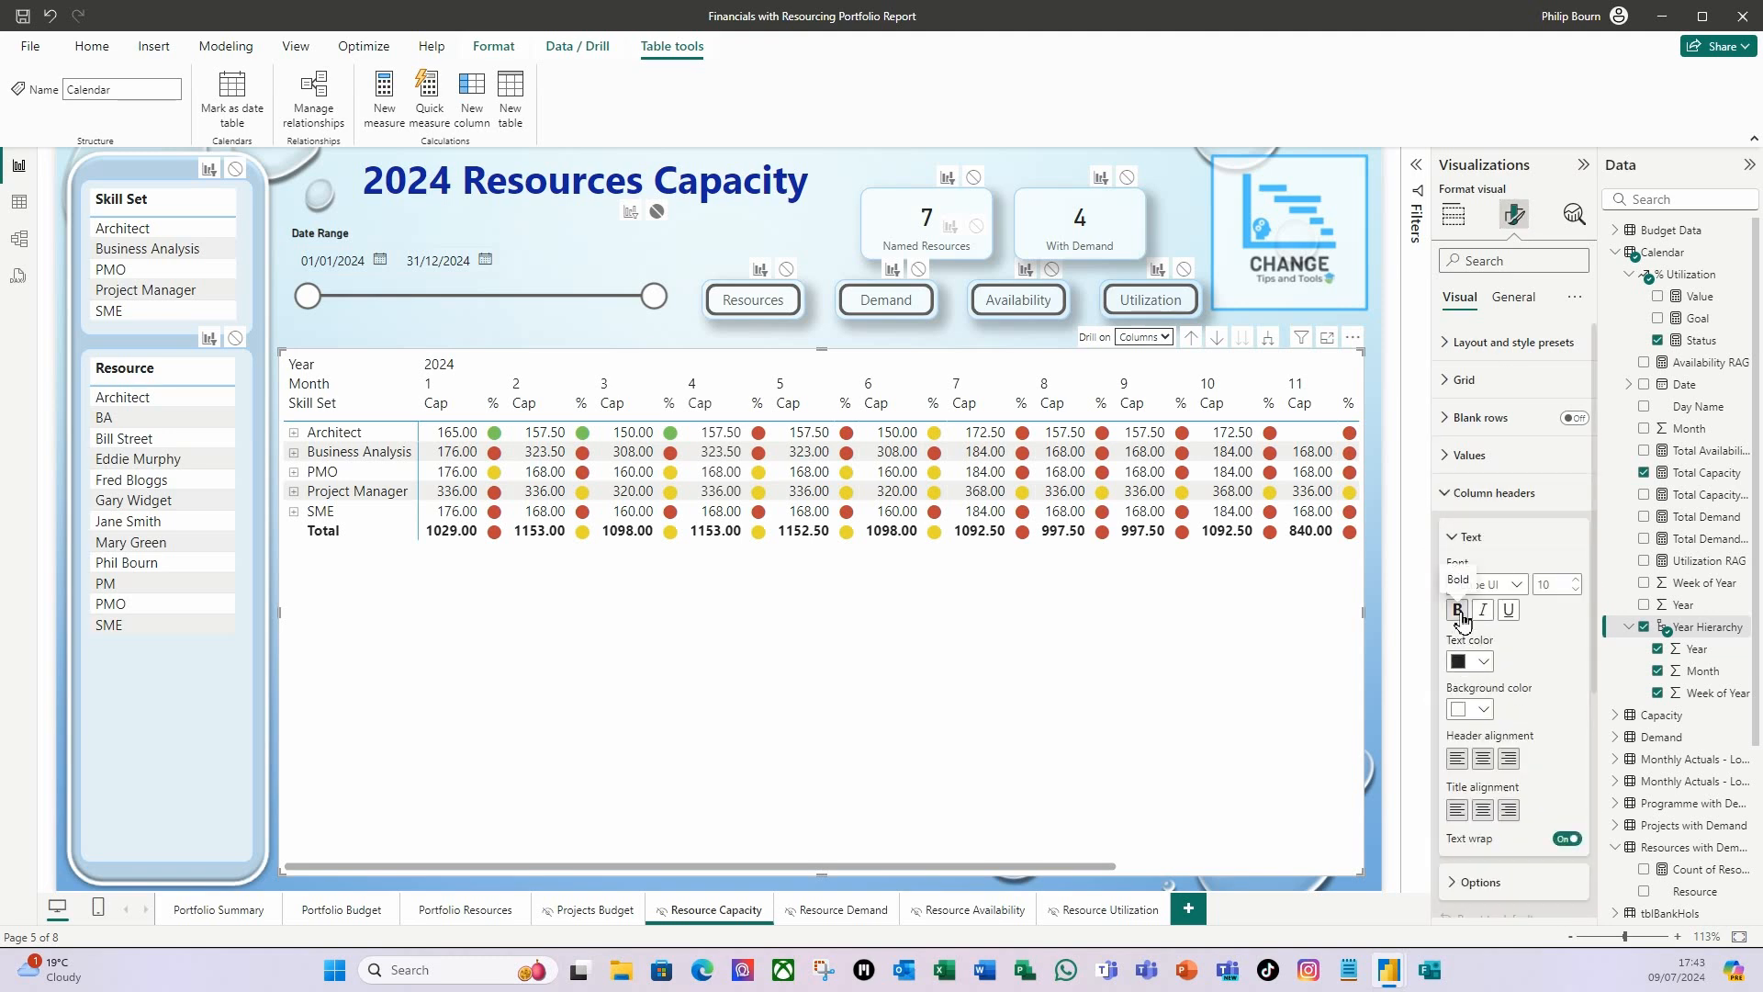
{"action": "left_click", "coordinate": [1465, 620]}
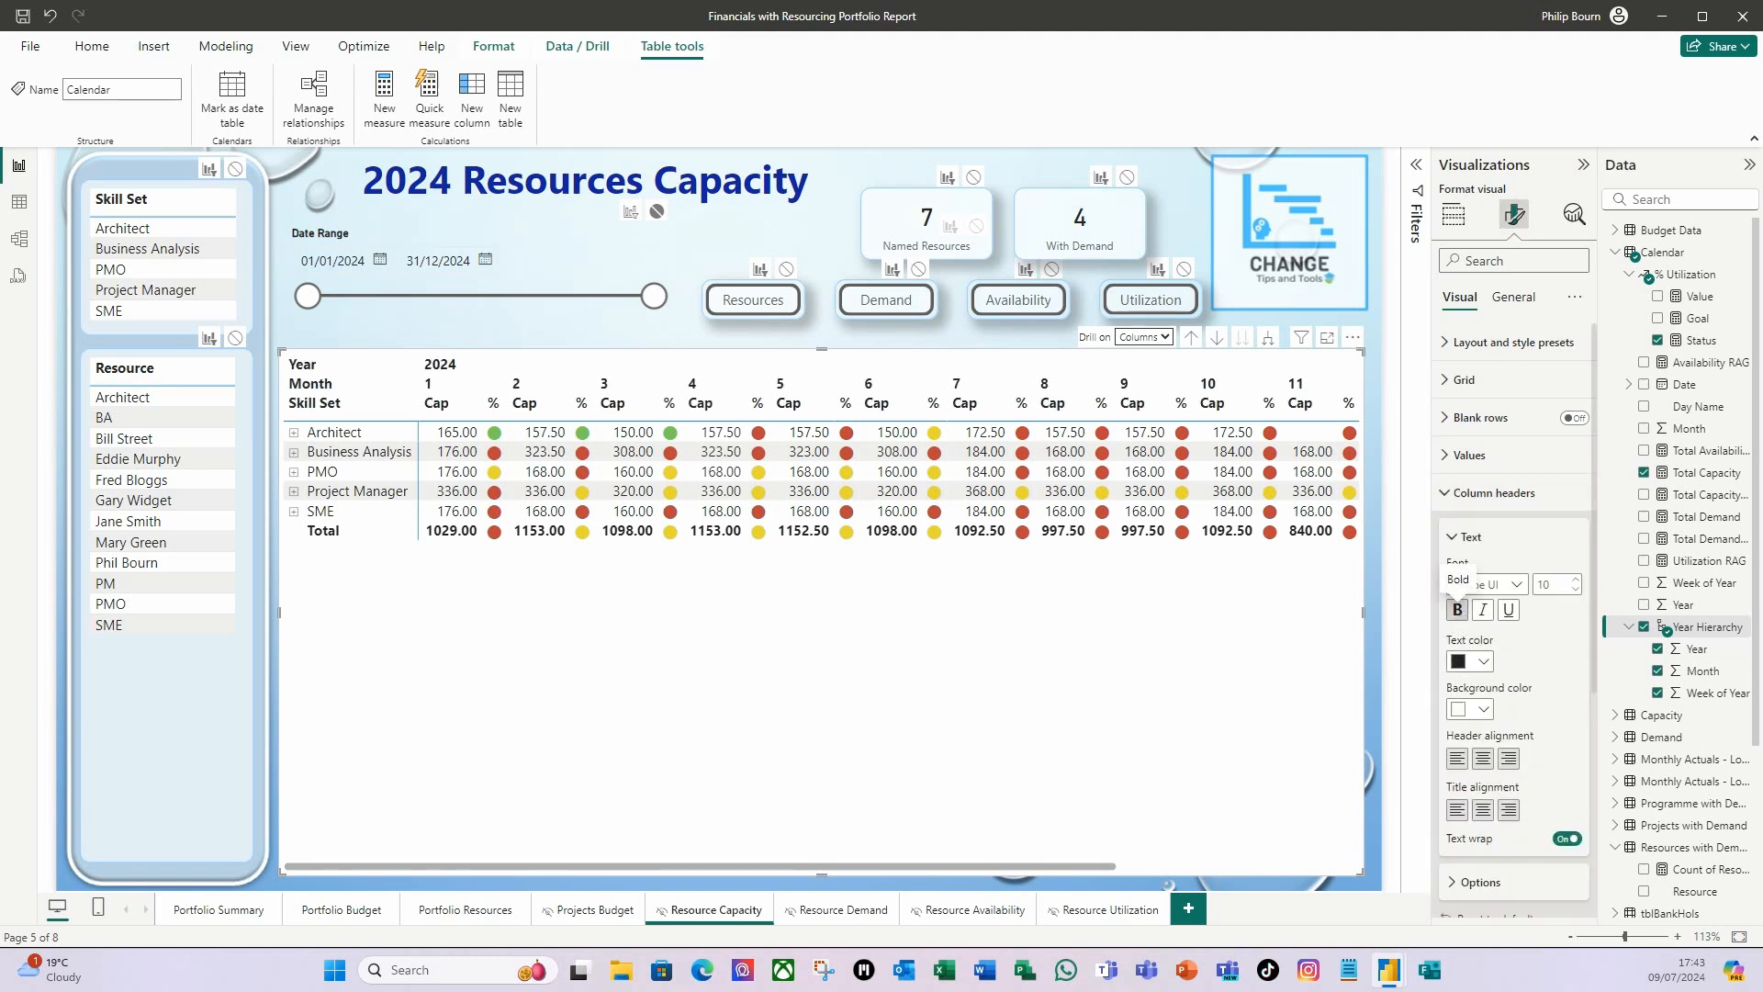
{"action": "left_click", "coordinate": [1448, 391]}
{"action": "left_click", "coordinate": [1568, 425]}
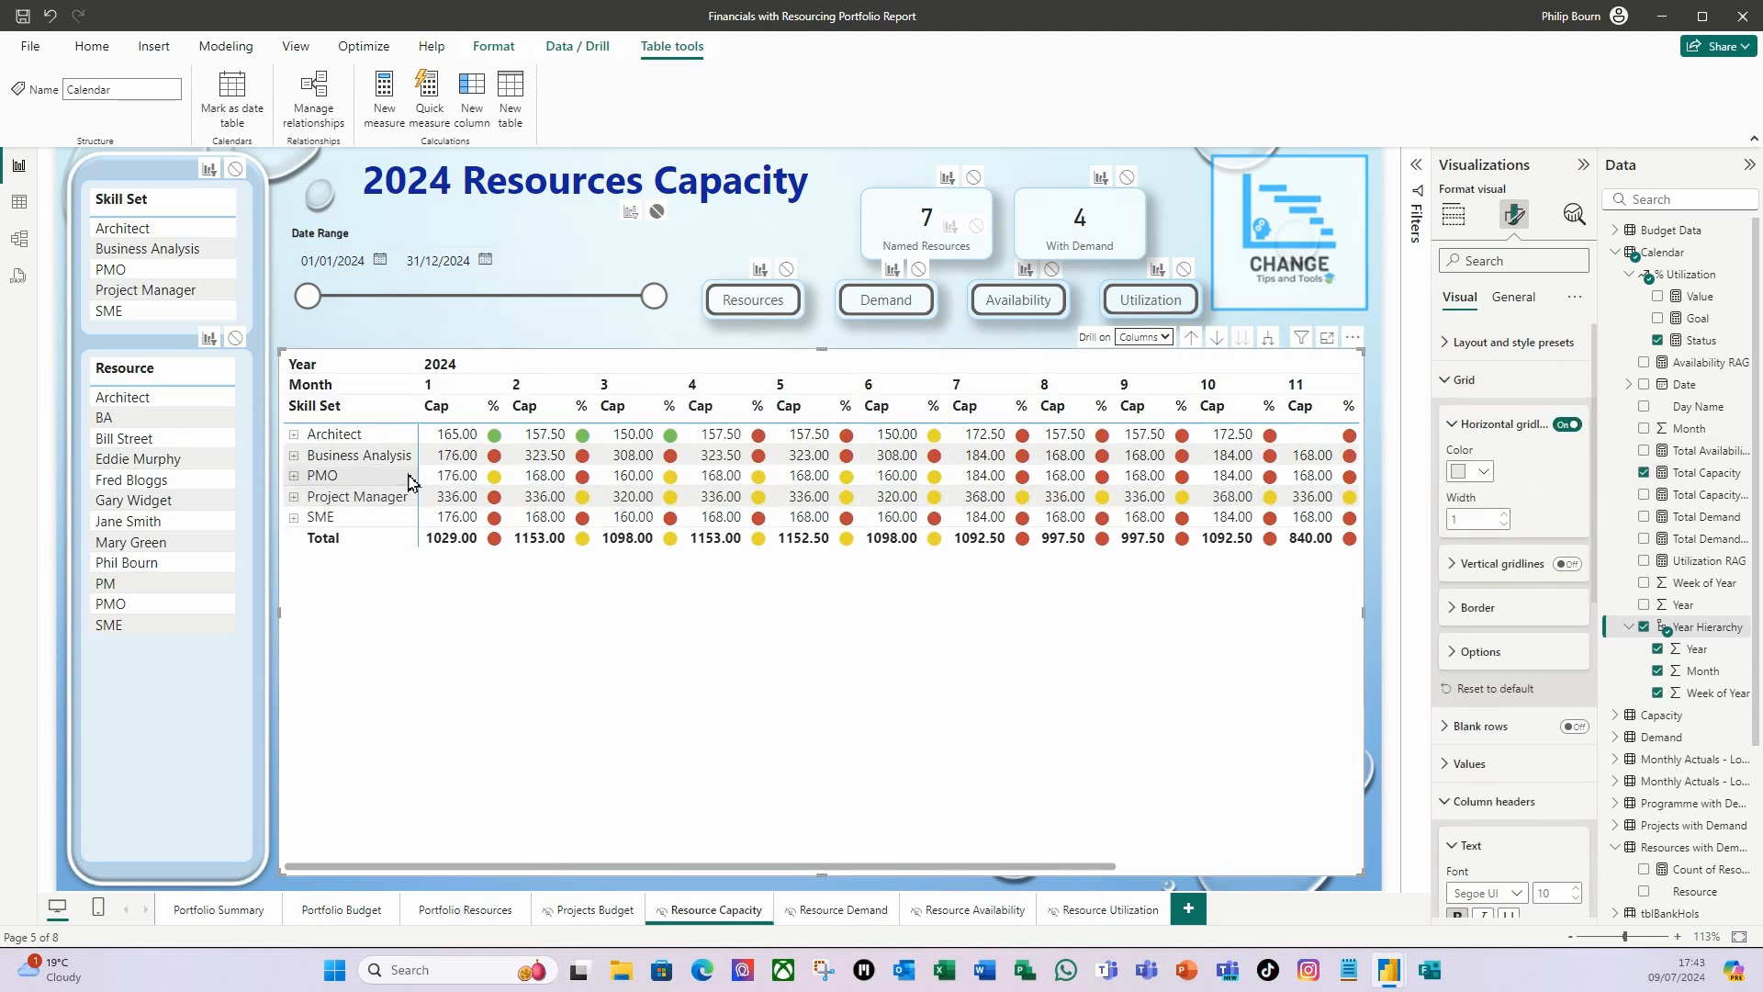
Set the matrix's background transparency to 40%.
{"action": "left_click", "coordinate": [1514, 306]}
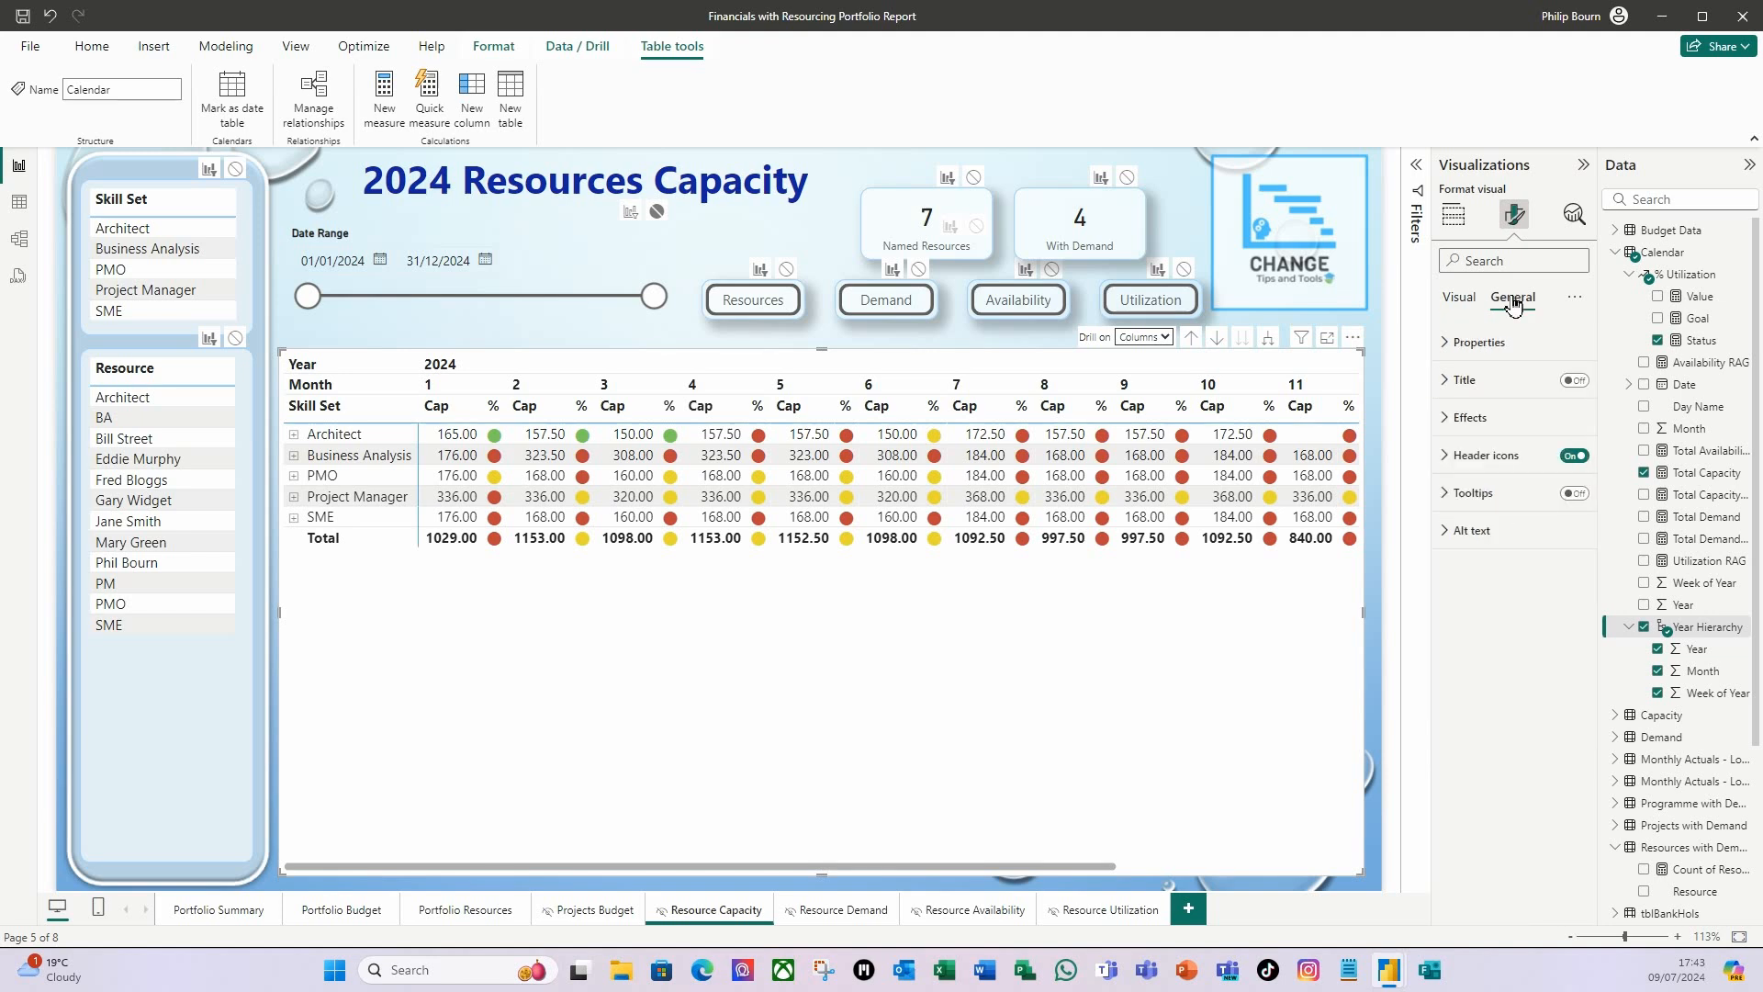
{"action": "left_click", "coordinate": [1449, 424]}
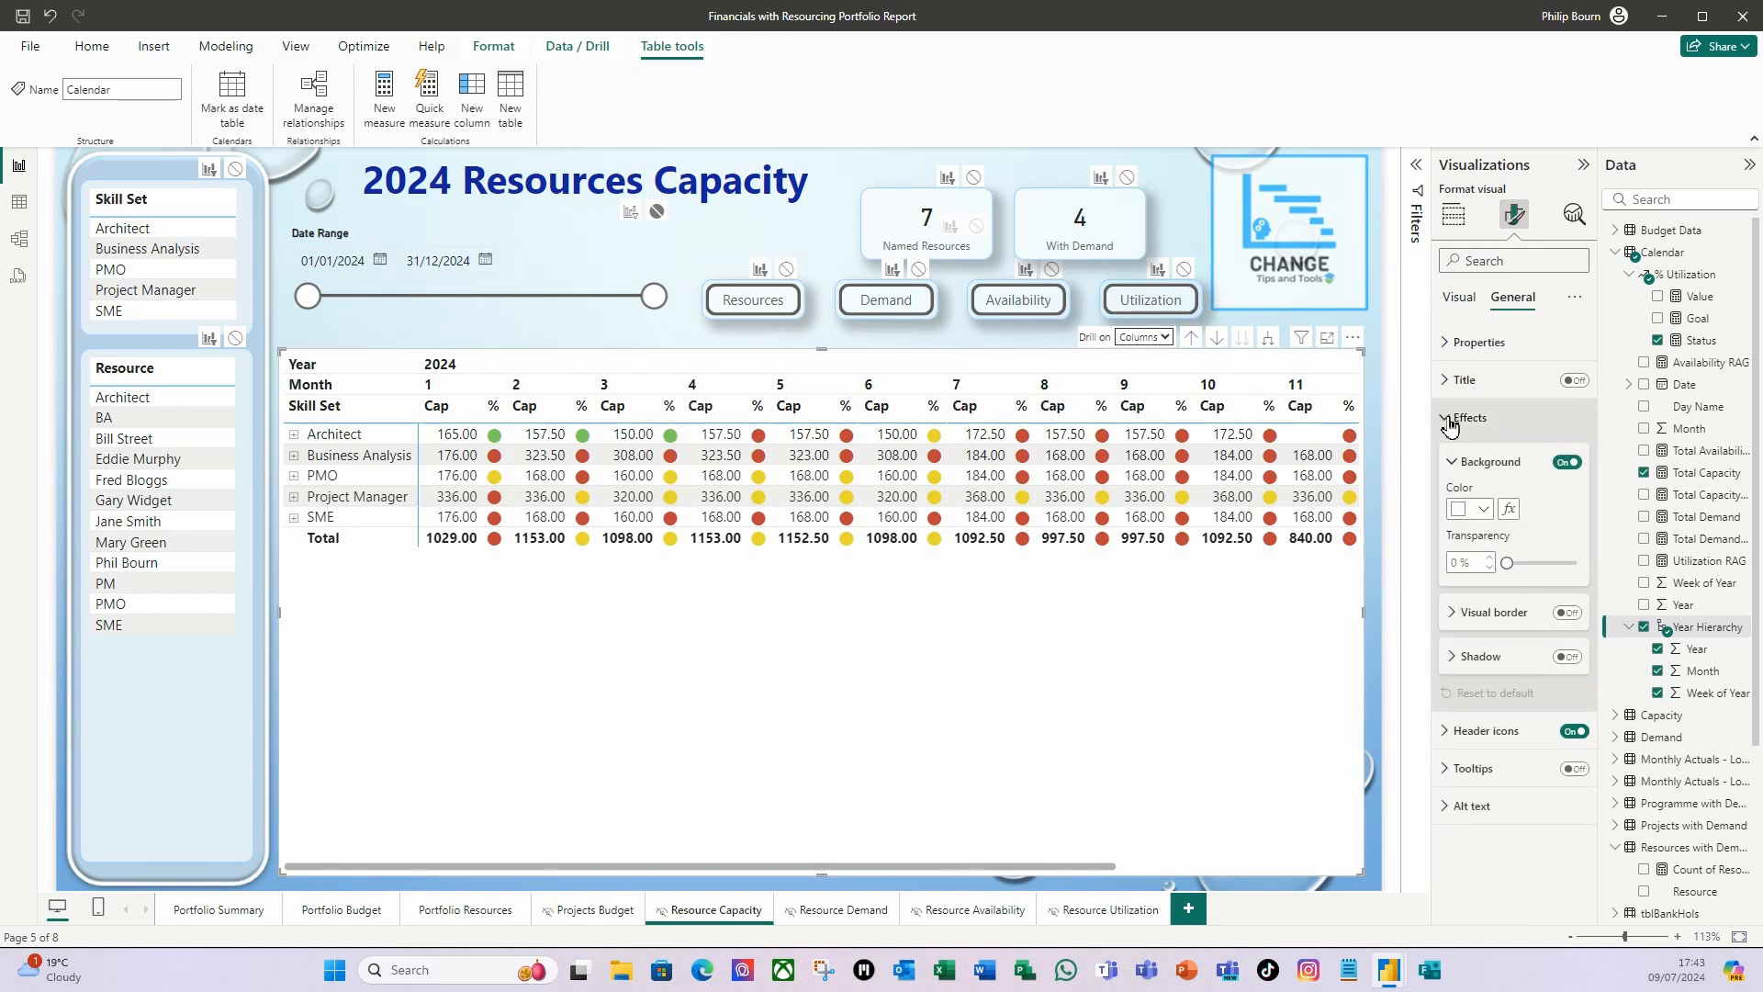
{"action": "double_click", "coordinate": [1457, 563]}
{"action": "type", "text": "40"}
{"action": "key", "text": "Tab"}
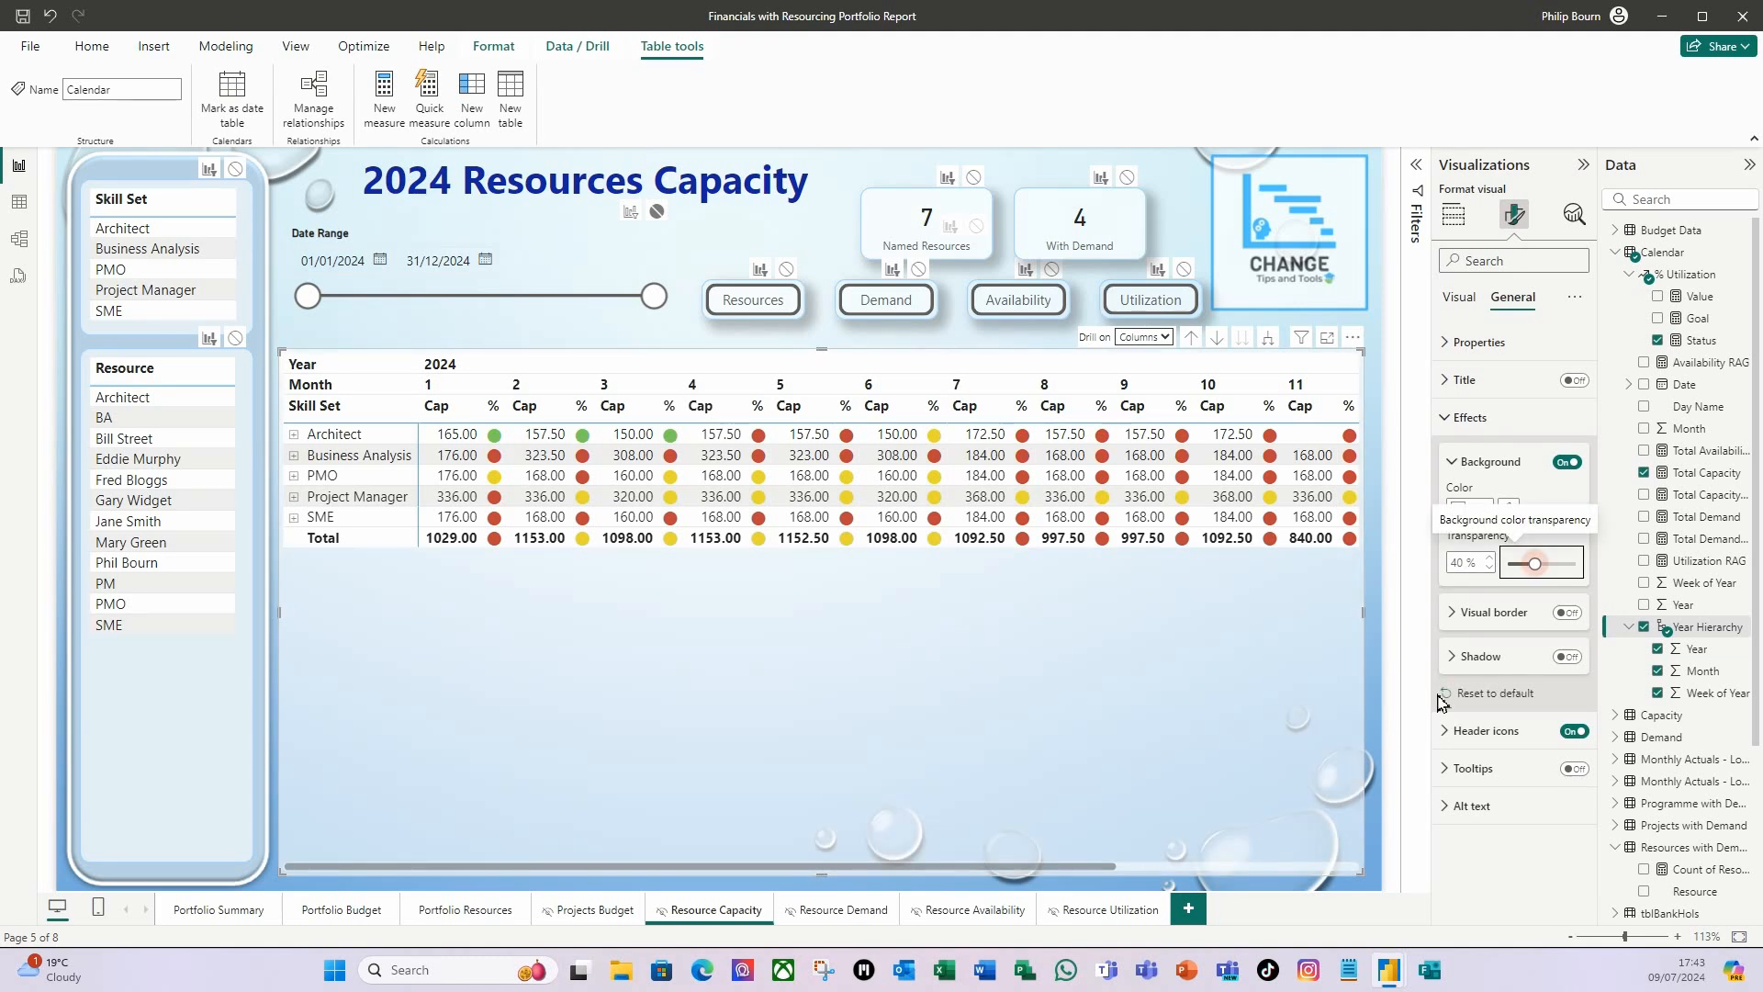
Give the matrix a light blue visual border with 10 px rounded corners, and turn on its shadow.
{"action": "left_click", "coordinate": [1568, 613]}
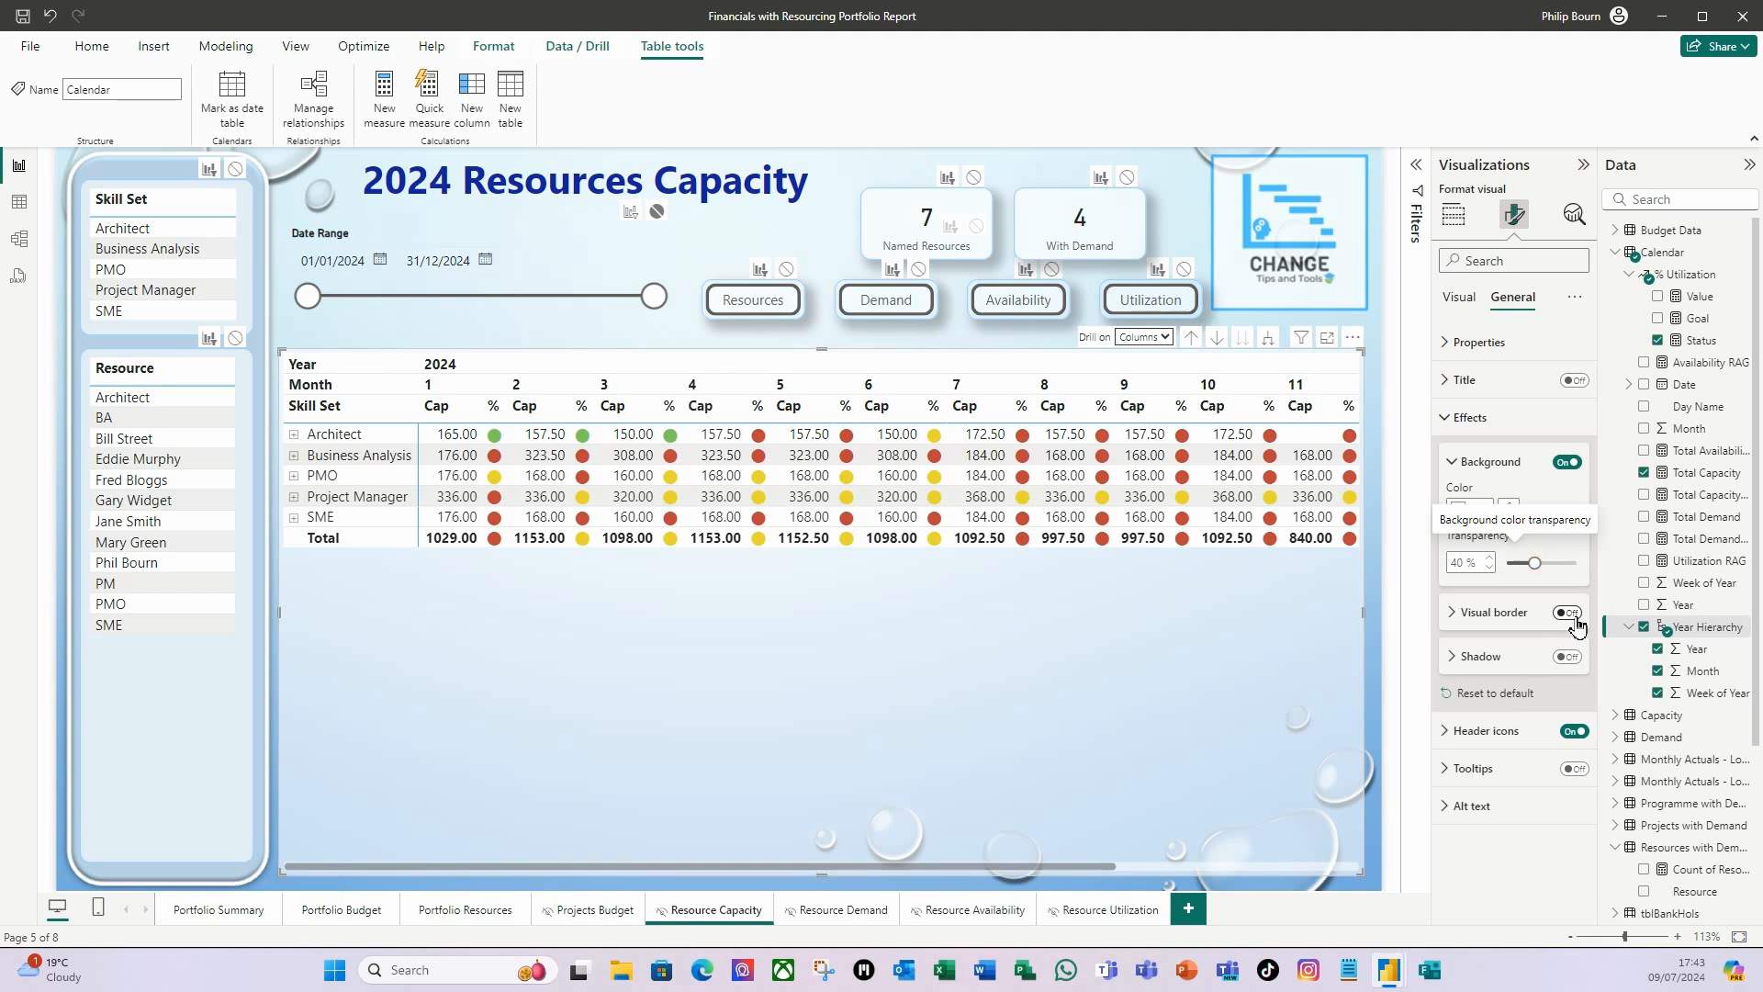
{"action": "left_click", "coordinate": [1456, 613]}
{"action": "left_click", "coordinate": [1483, 662]}
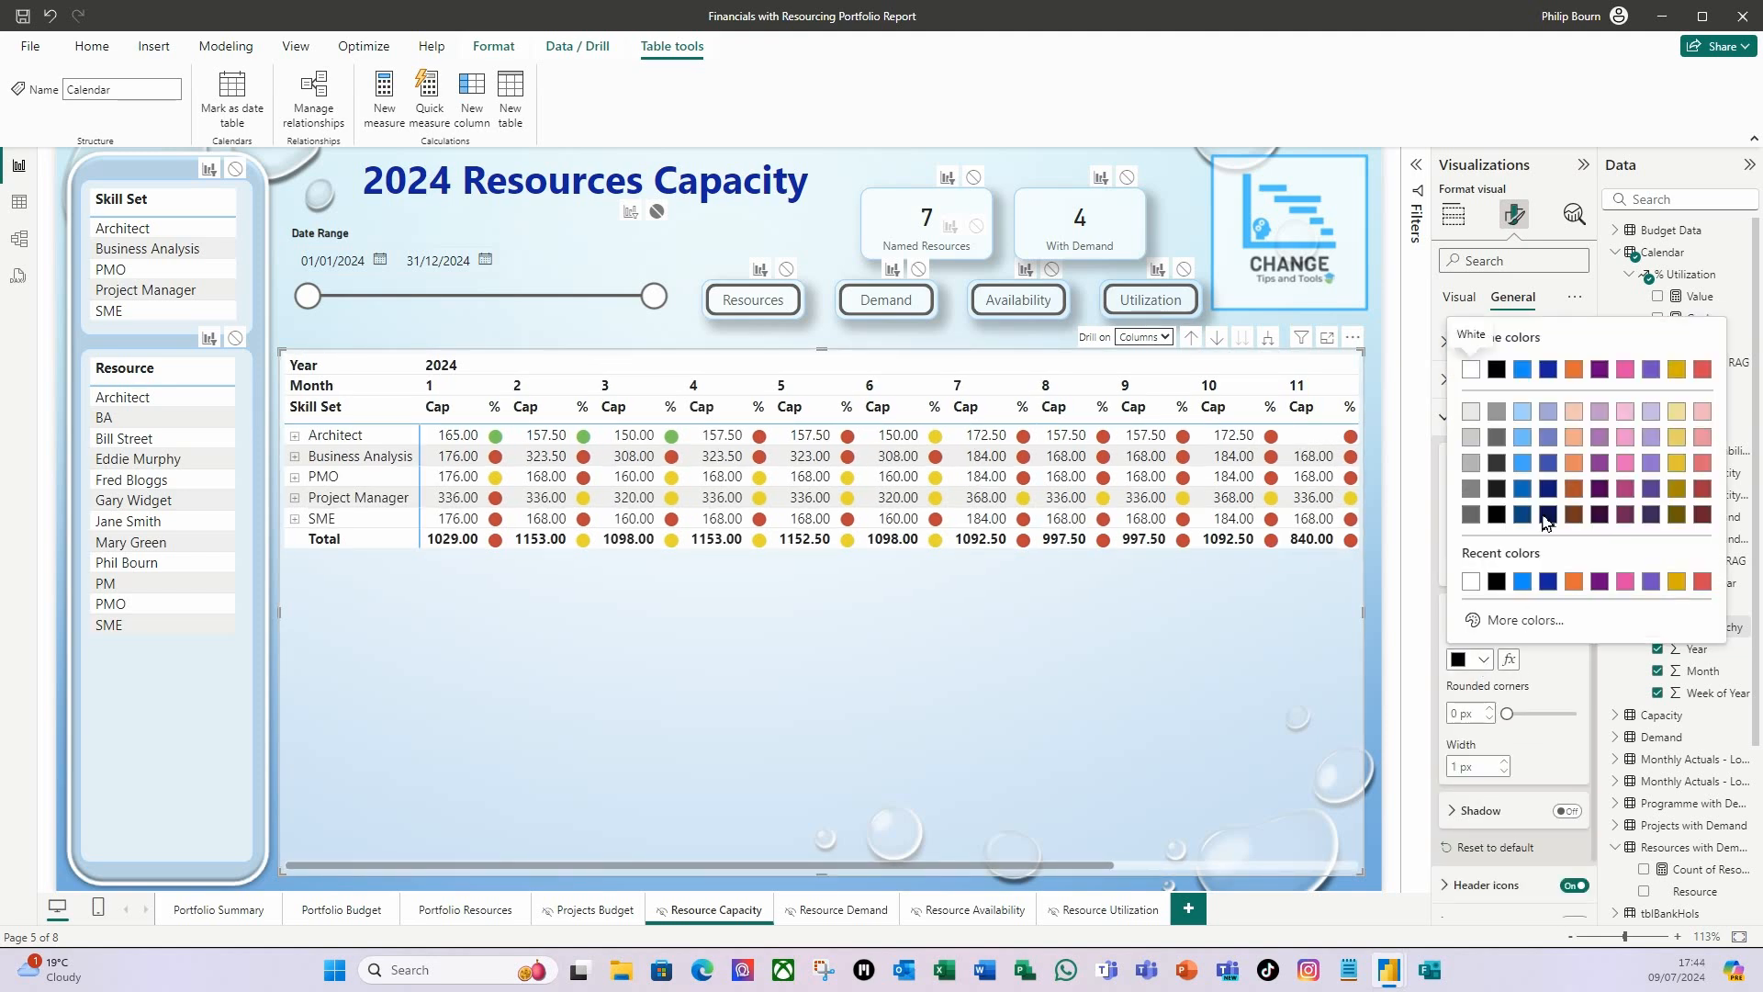
{"action": "left_click", "coordinate": [1523, 411]}
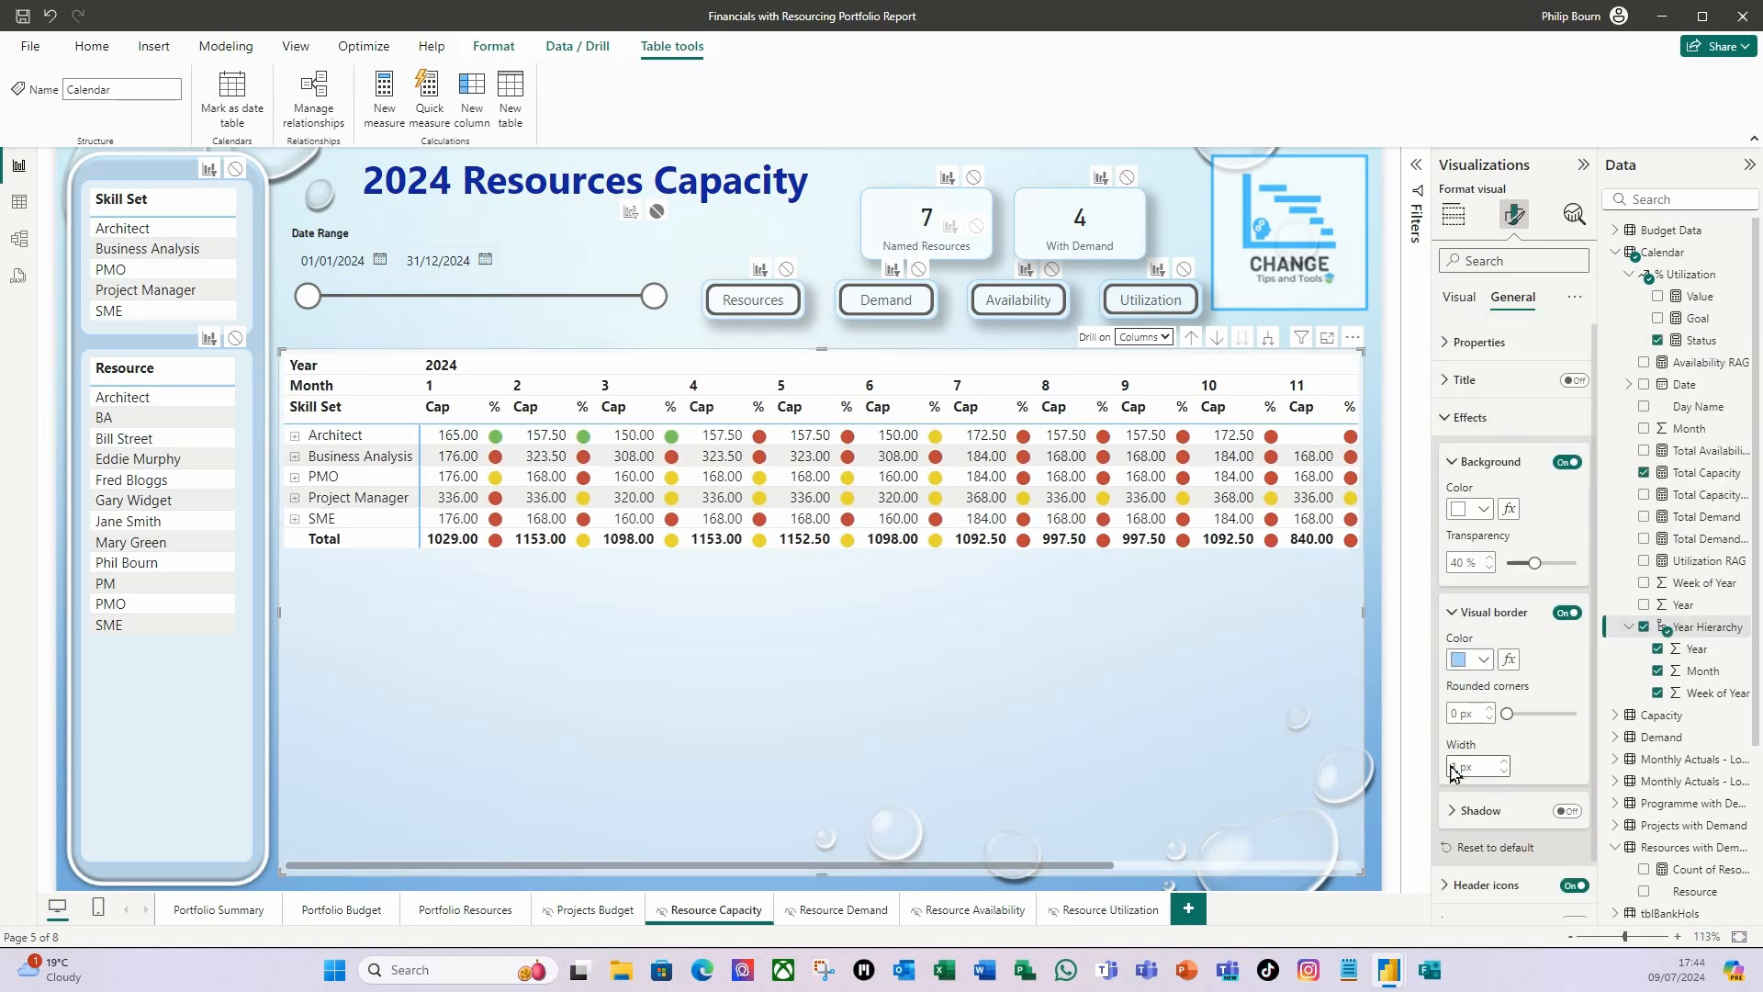
{"action": "left_click", "coordinate": [1458, 714]}
{"action": "type", "text": "10"}
{"action": "key", "text": "Tab"}
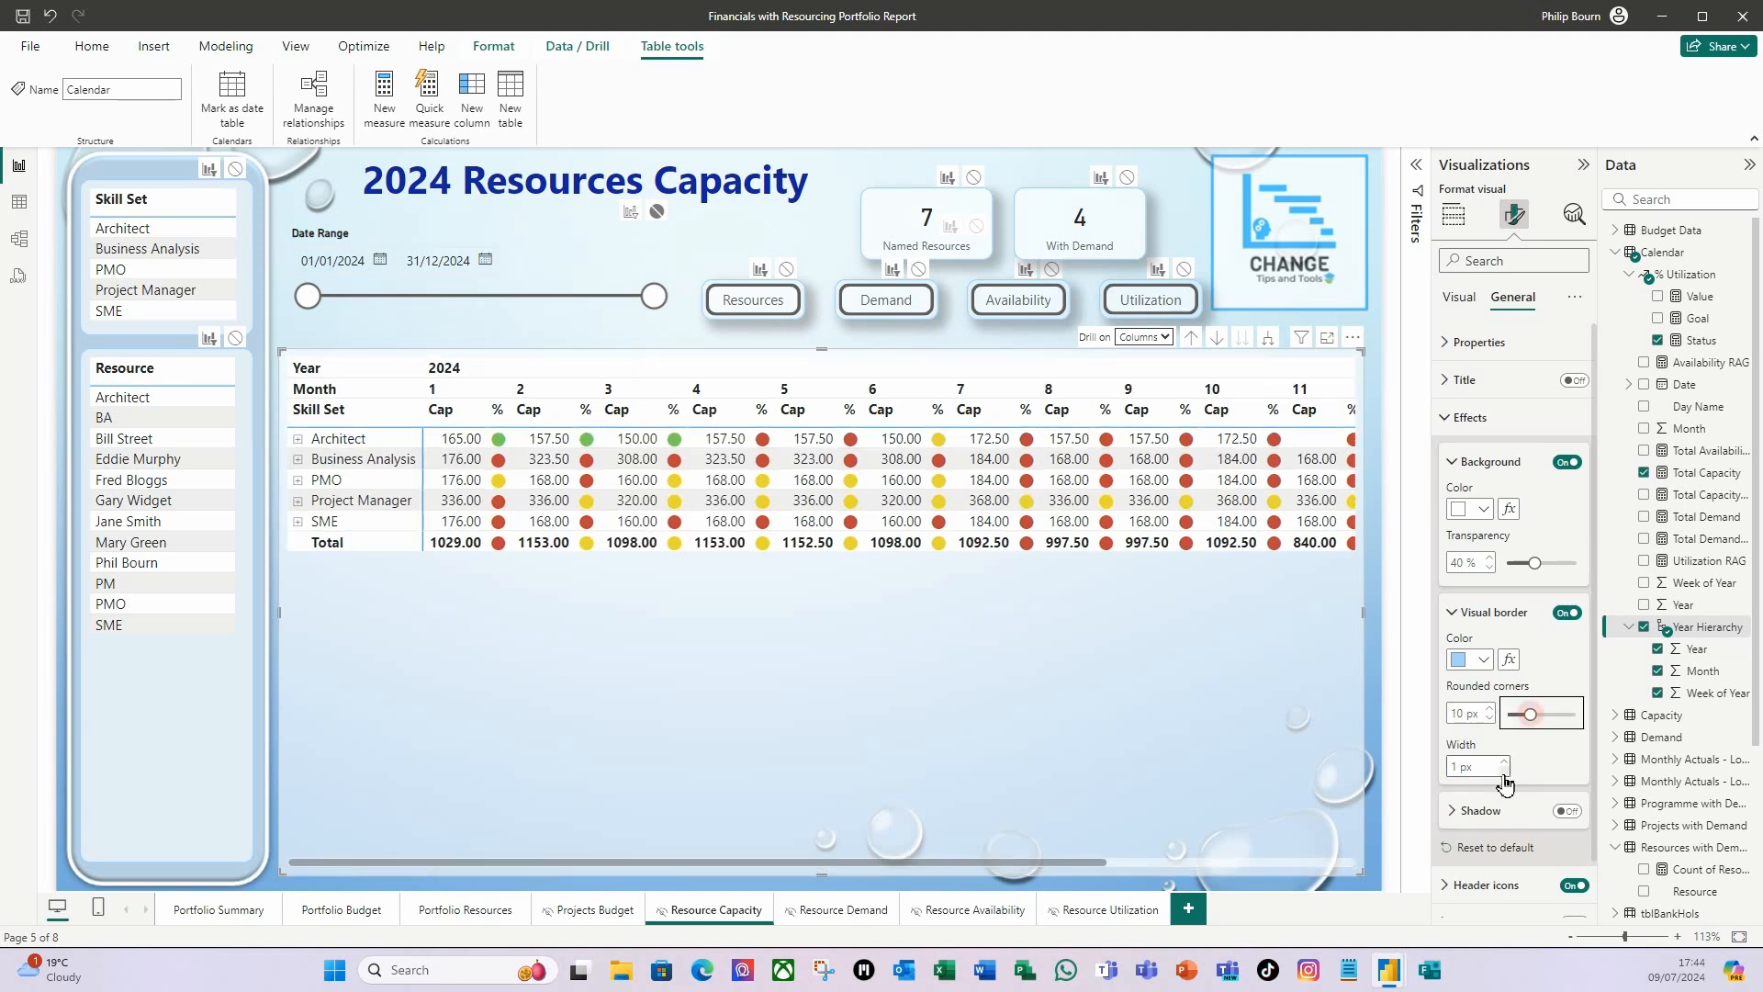
{"action": "left_click", "coordinate": [1571, 814]}
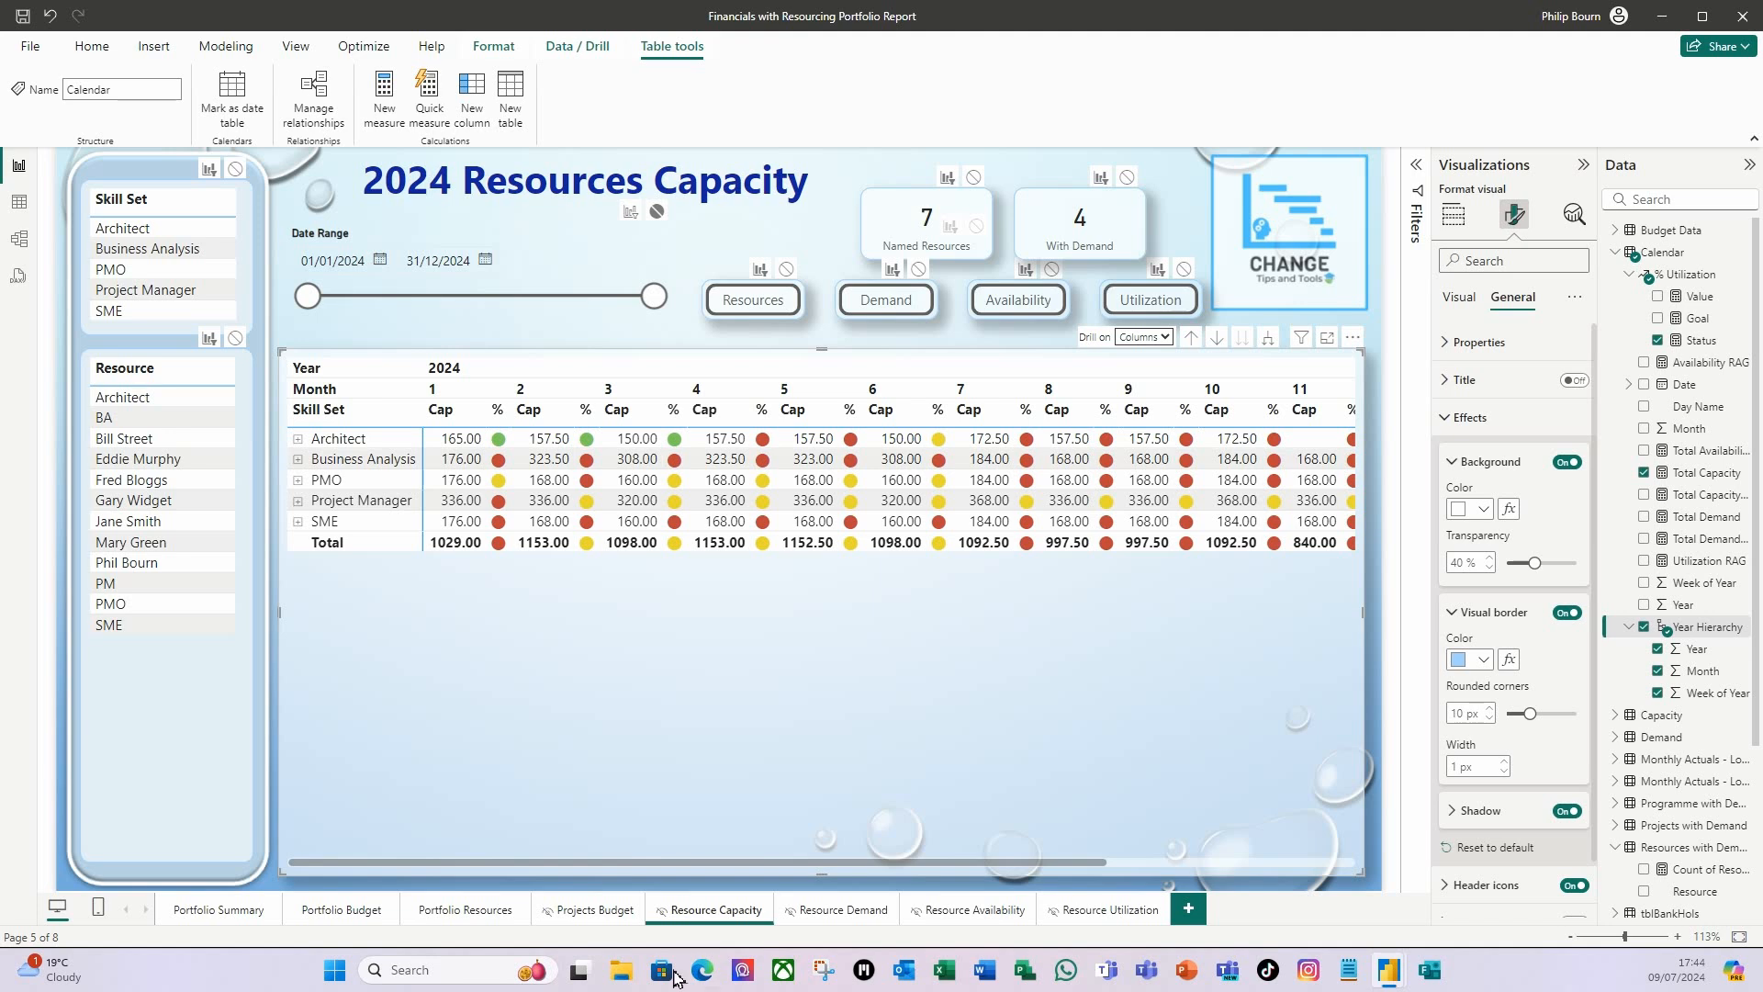
Turn off the Edit interactions mode for the page's visuals.
{"action": "left_click", "coordinate": [164, 183]}
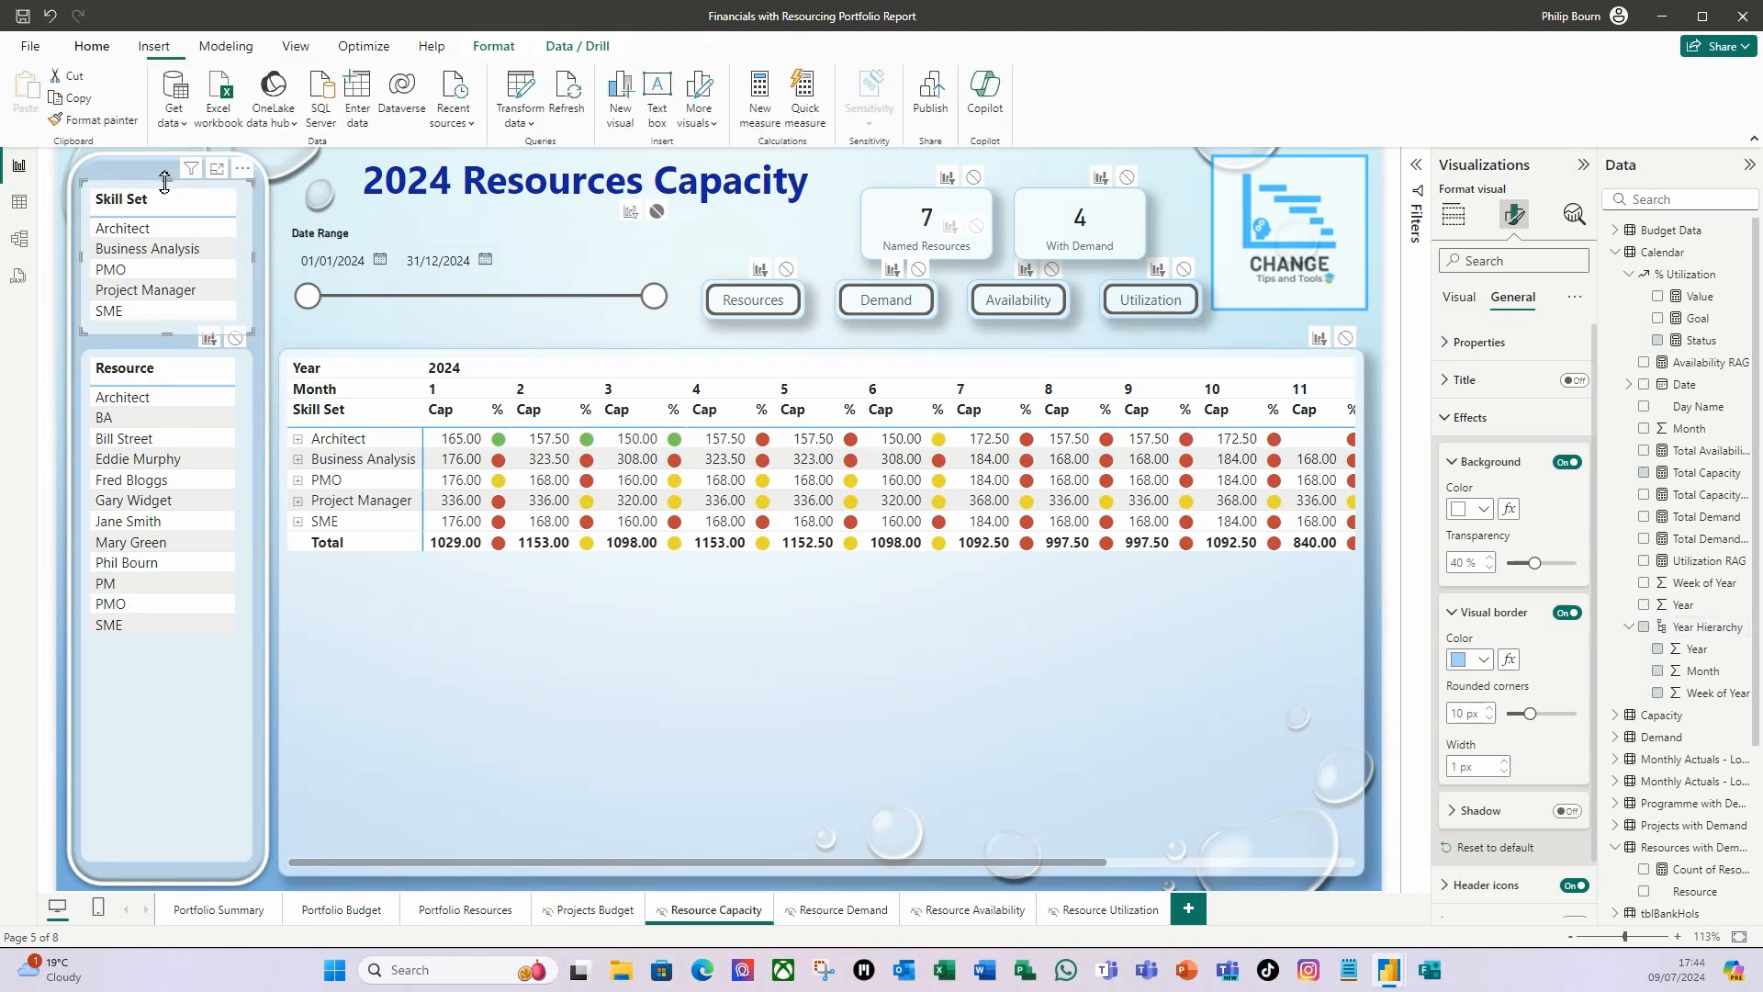
{"action": "left_click", "coordinate": [179, 361]}
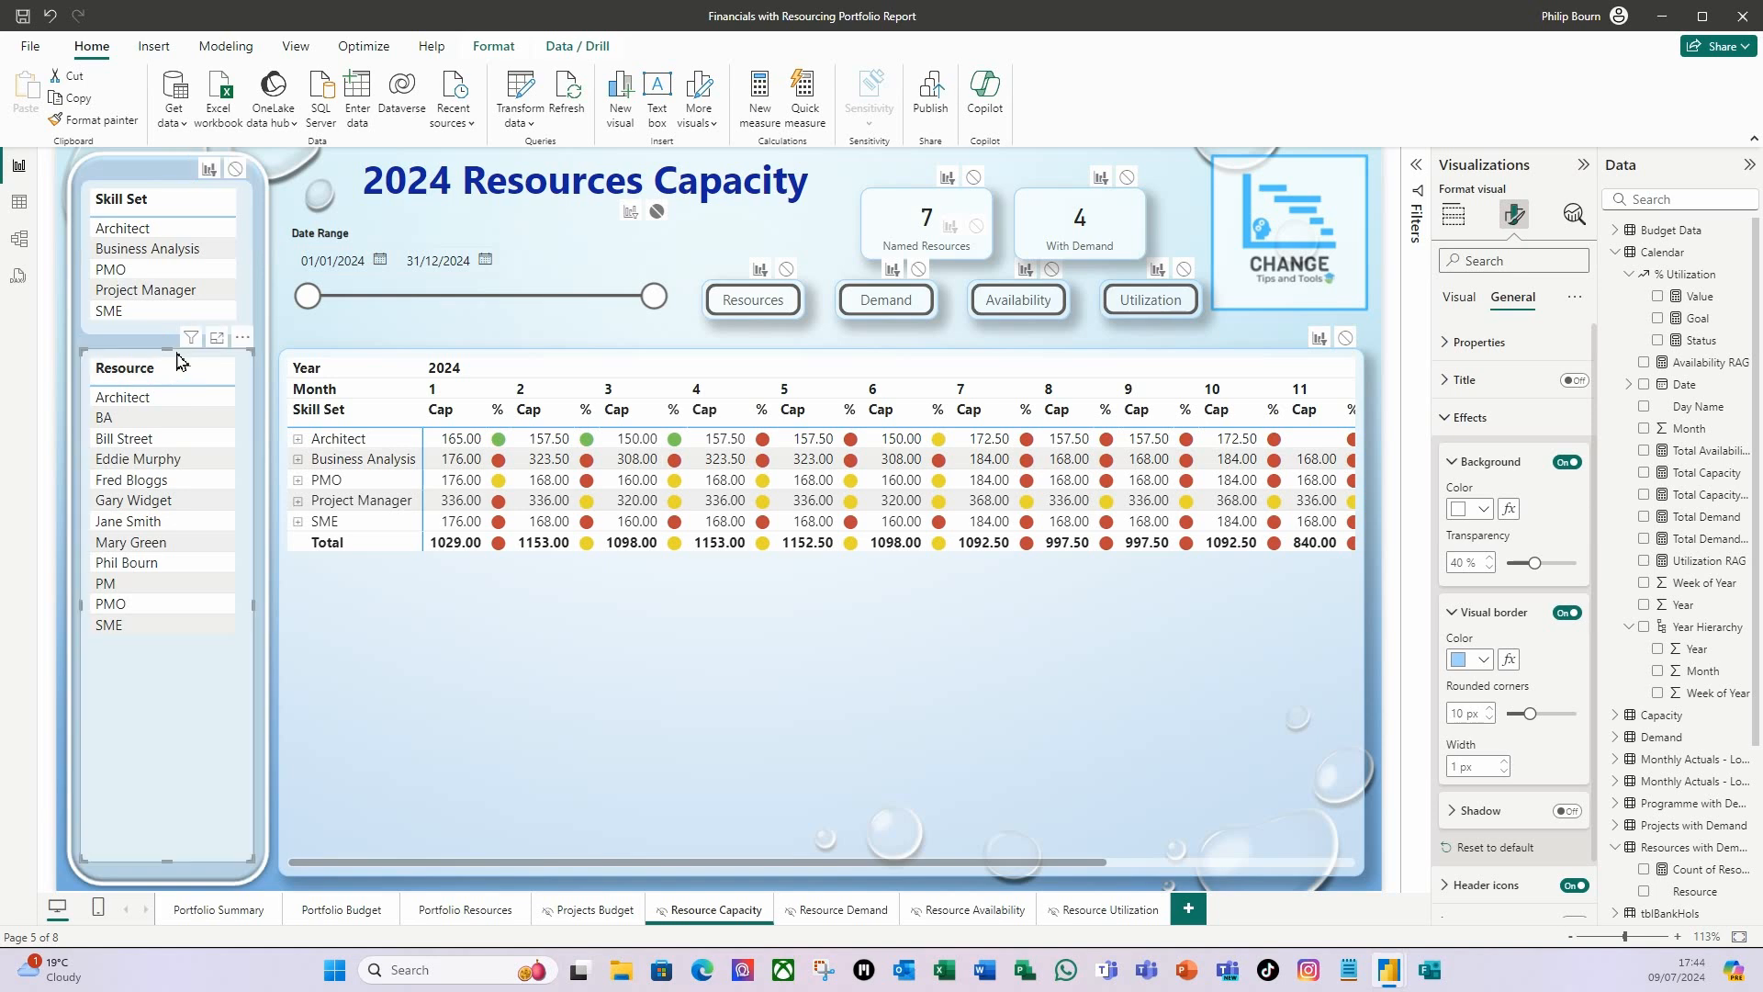
{"action": "left_click", "coordinate": [976, 755]}
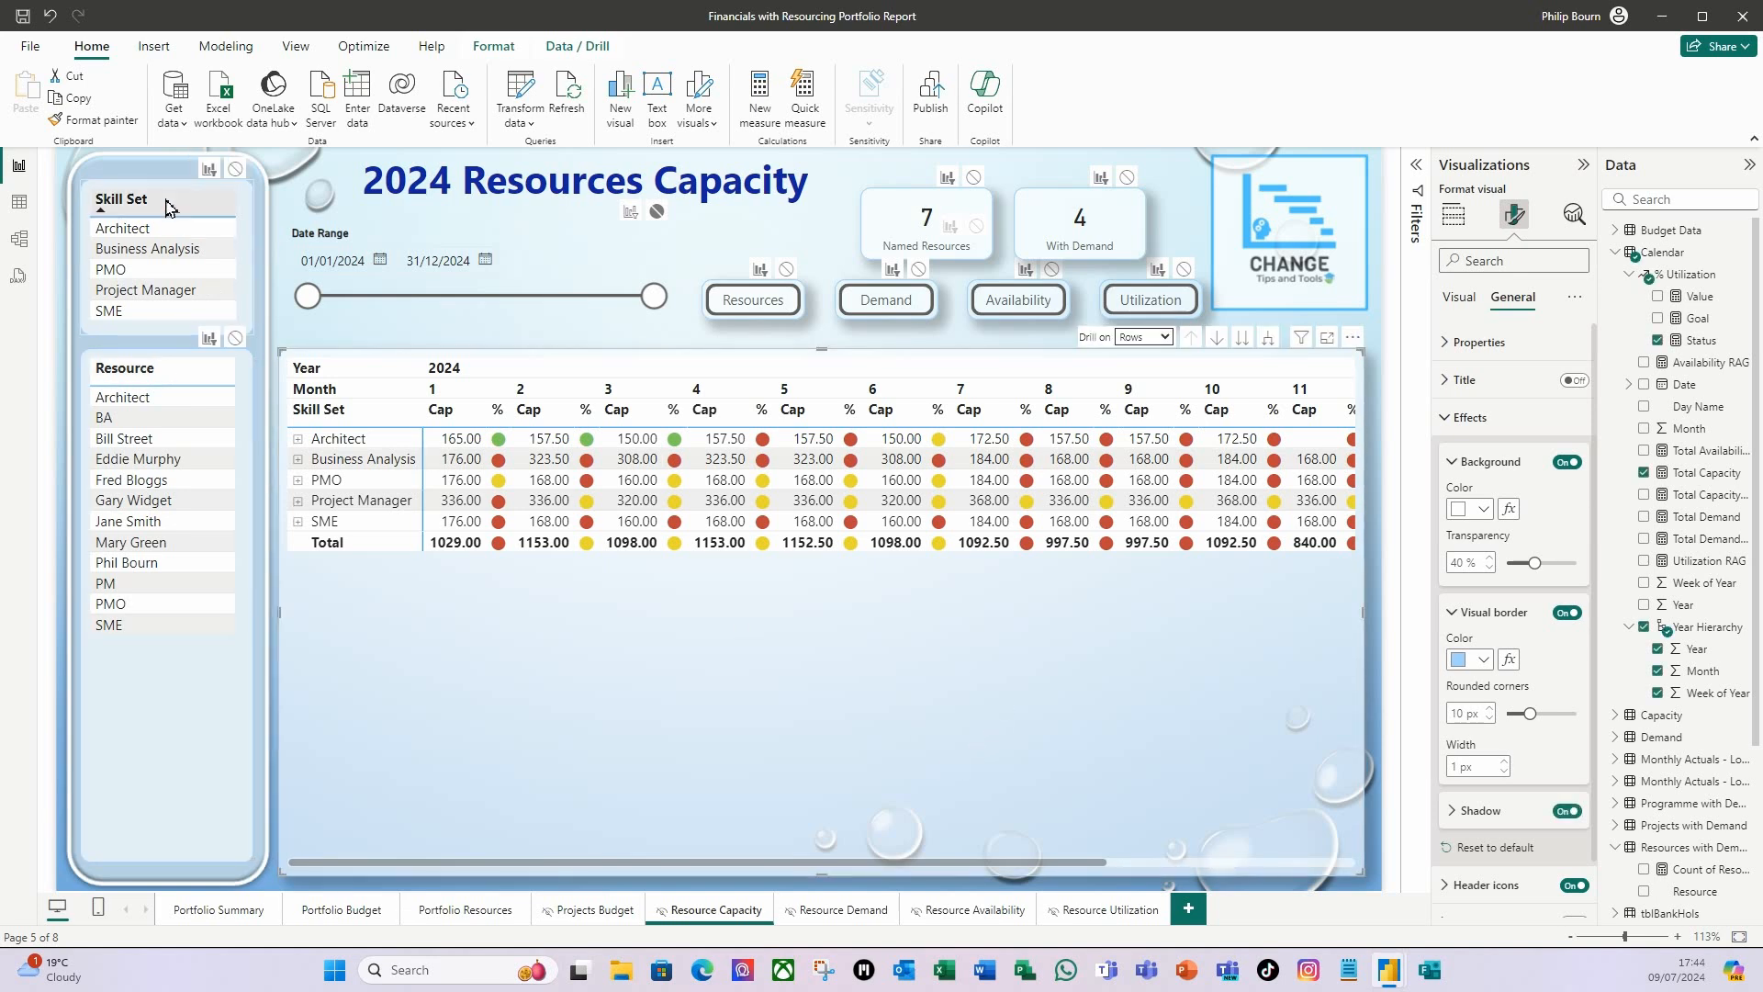
{"action": "left_click", "coordinate": [496, 48]}
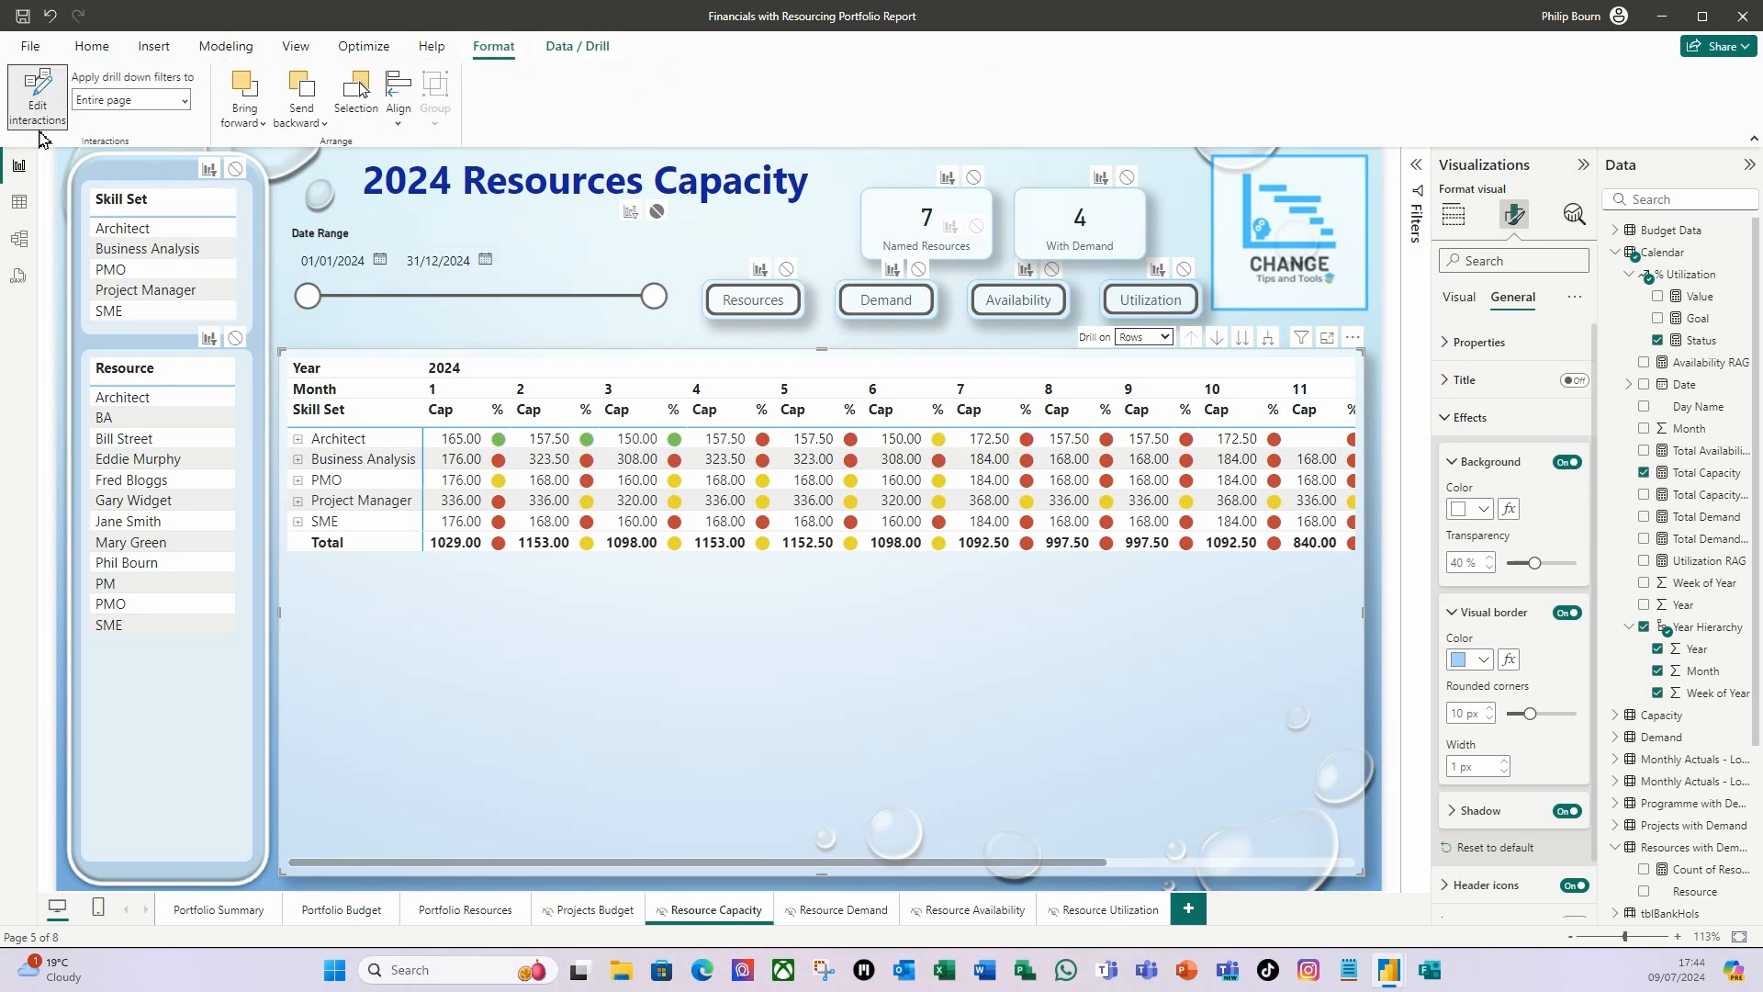
{"action": "left_click", "coordinate": [38, 96]}
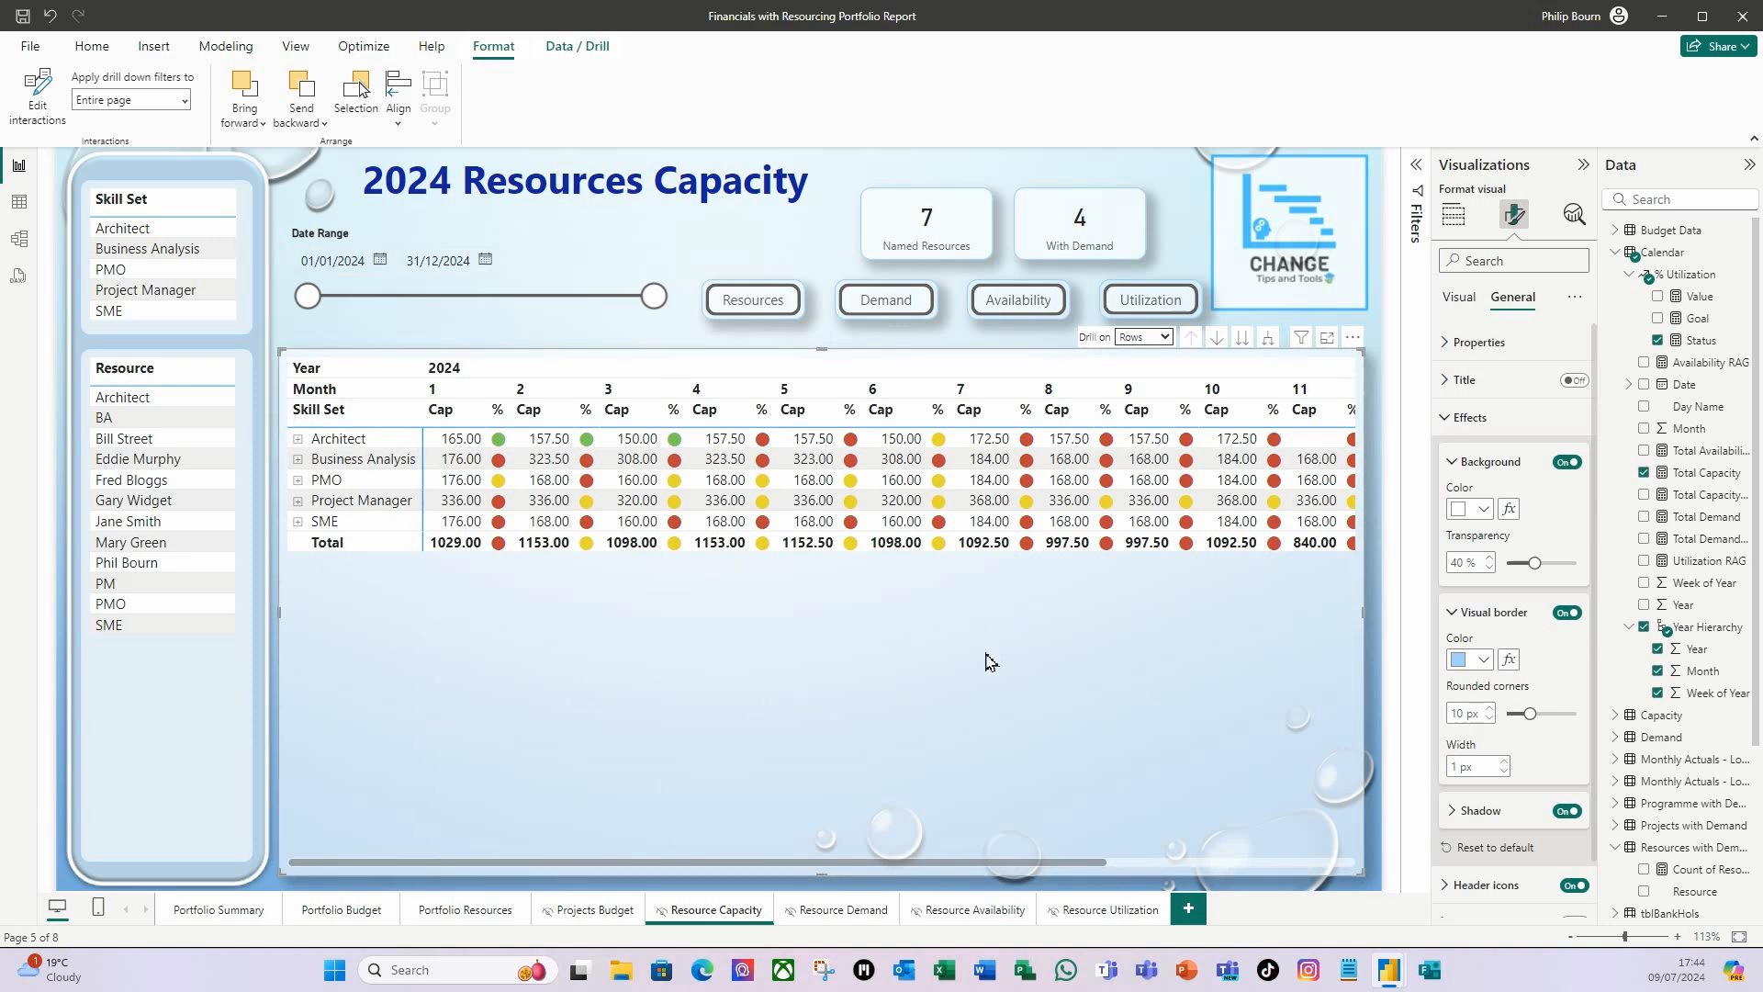
Add Skill Set and Resource from tblResources as drill-through fields of the Resource Capacity page.
{"action": "left_click", "coordinate": [1461, 296]}
{"action": "left_click", "coordinate": [1453, 216]}
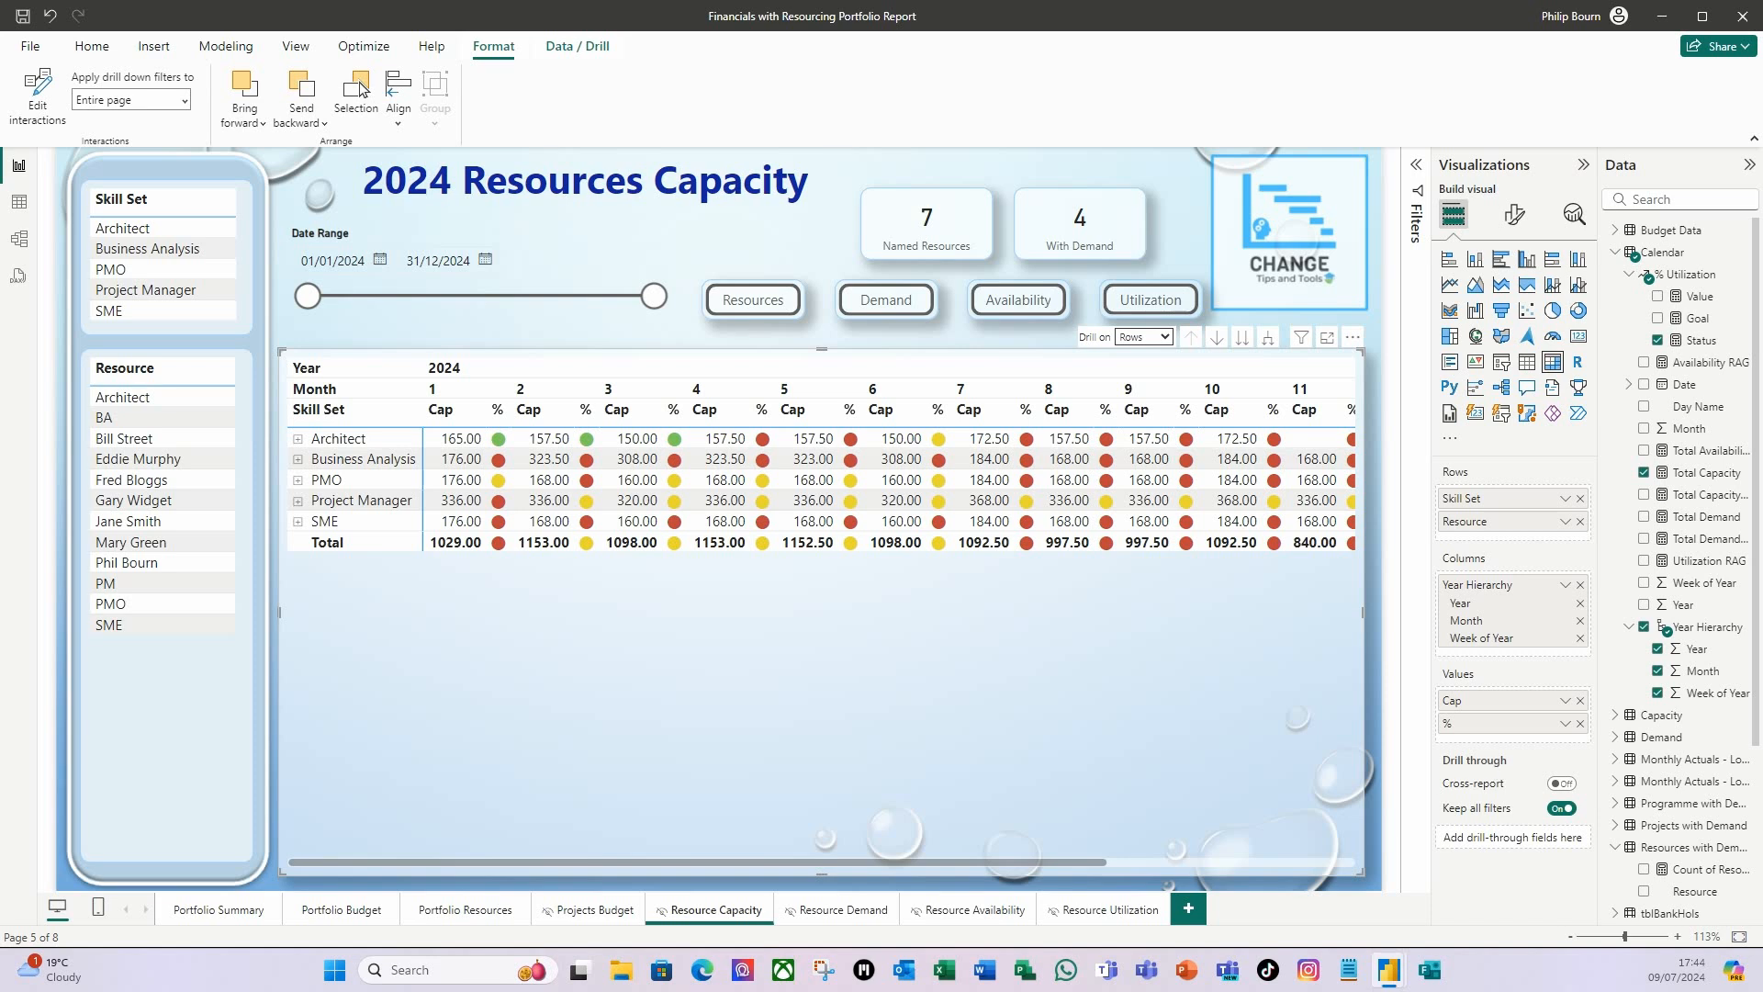
{"action": "scroll", "coordinate": [1710, 772], "scroll_direction": "down", "scroll_amount": 5}
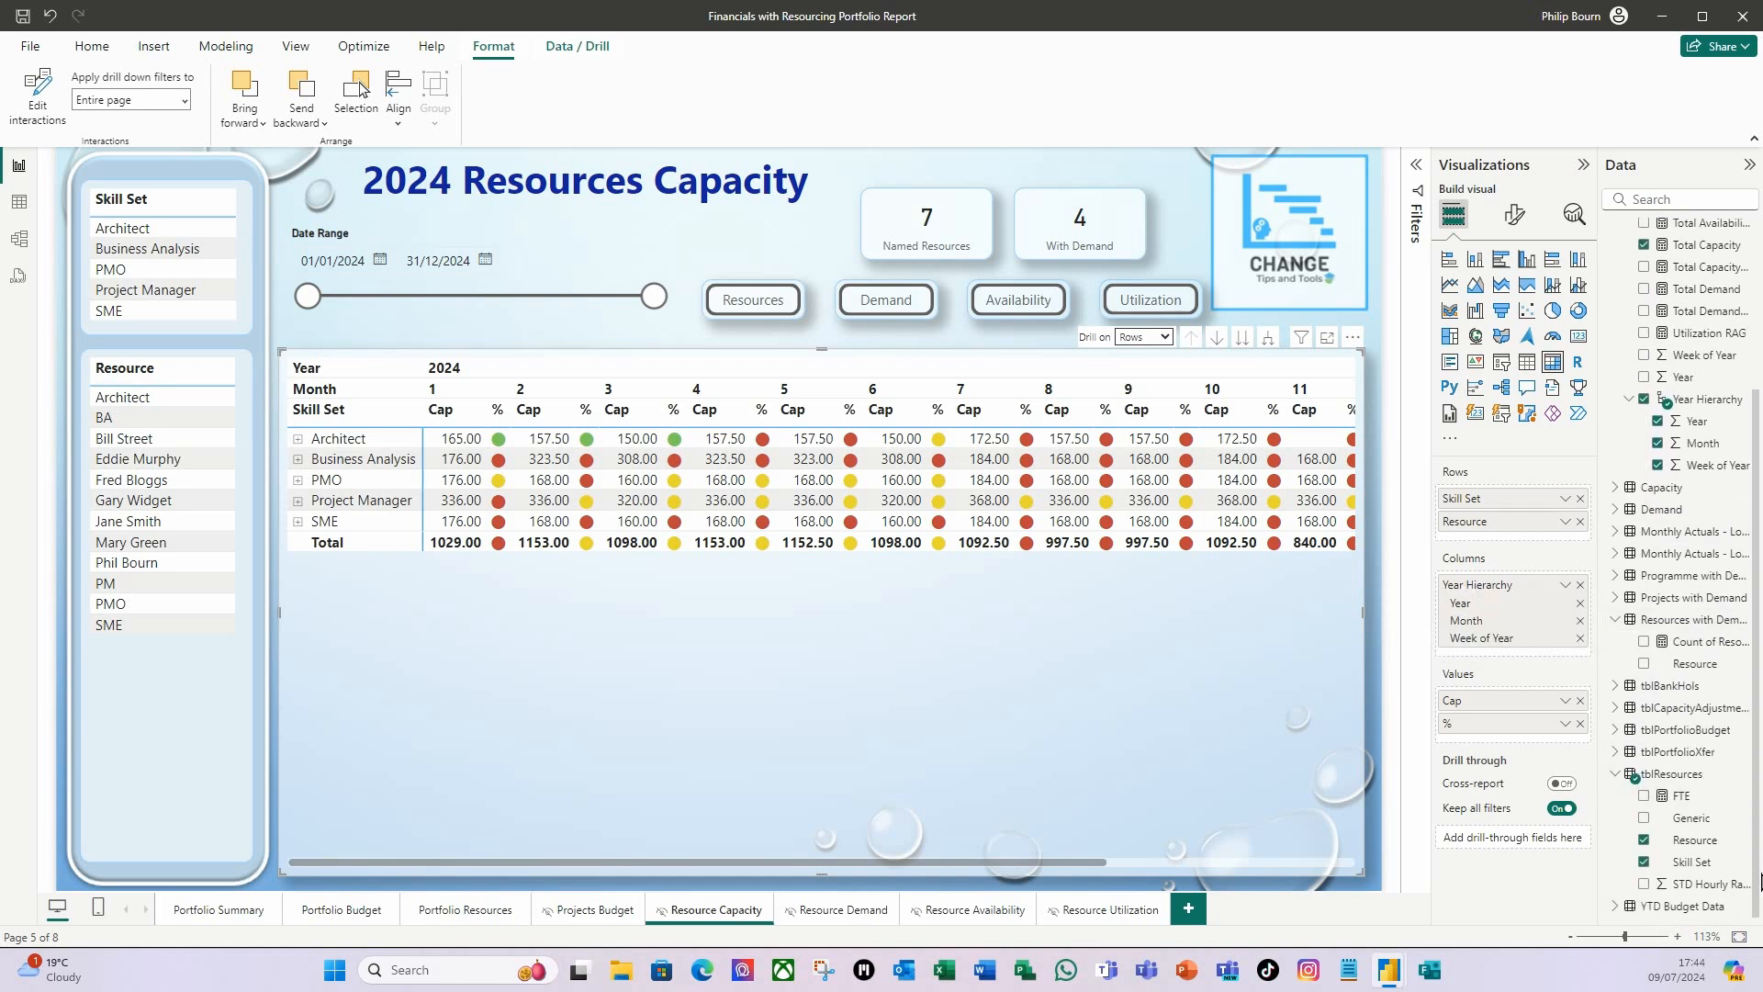
{"action": "left_click_drag", "start_coordinate": [1694, 861], "coordinate": [1550, 844]}
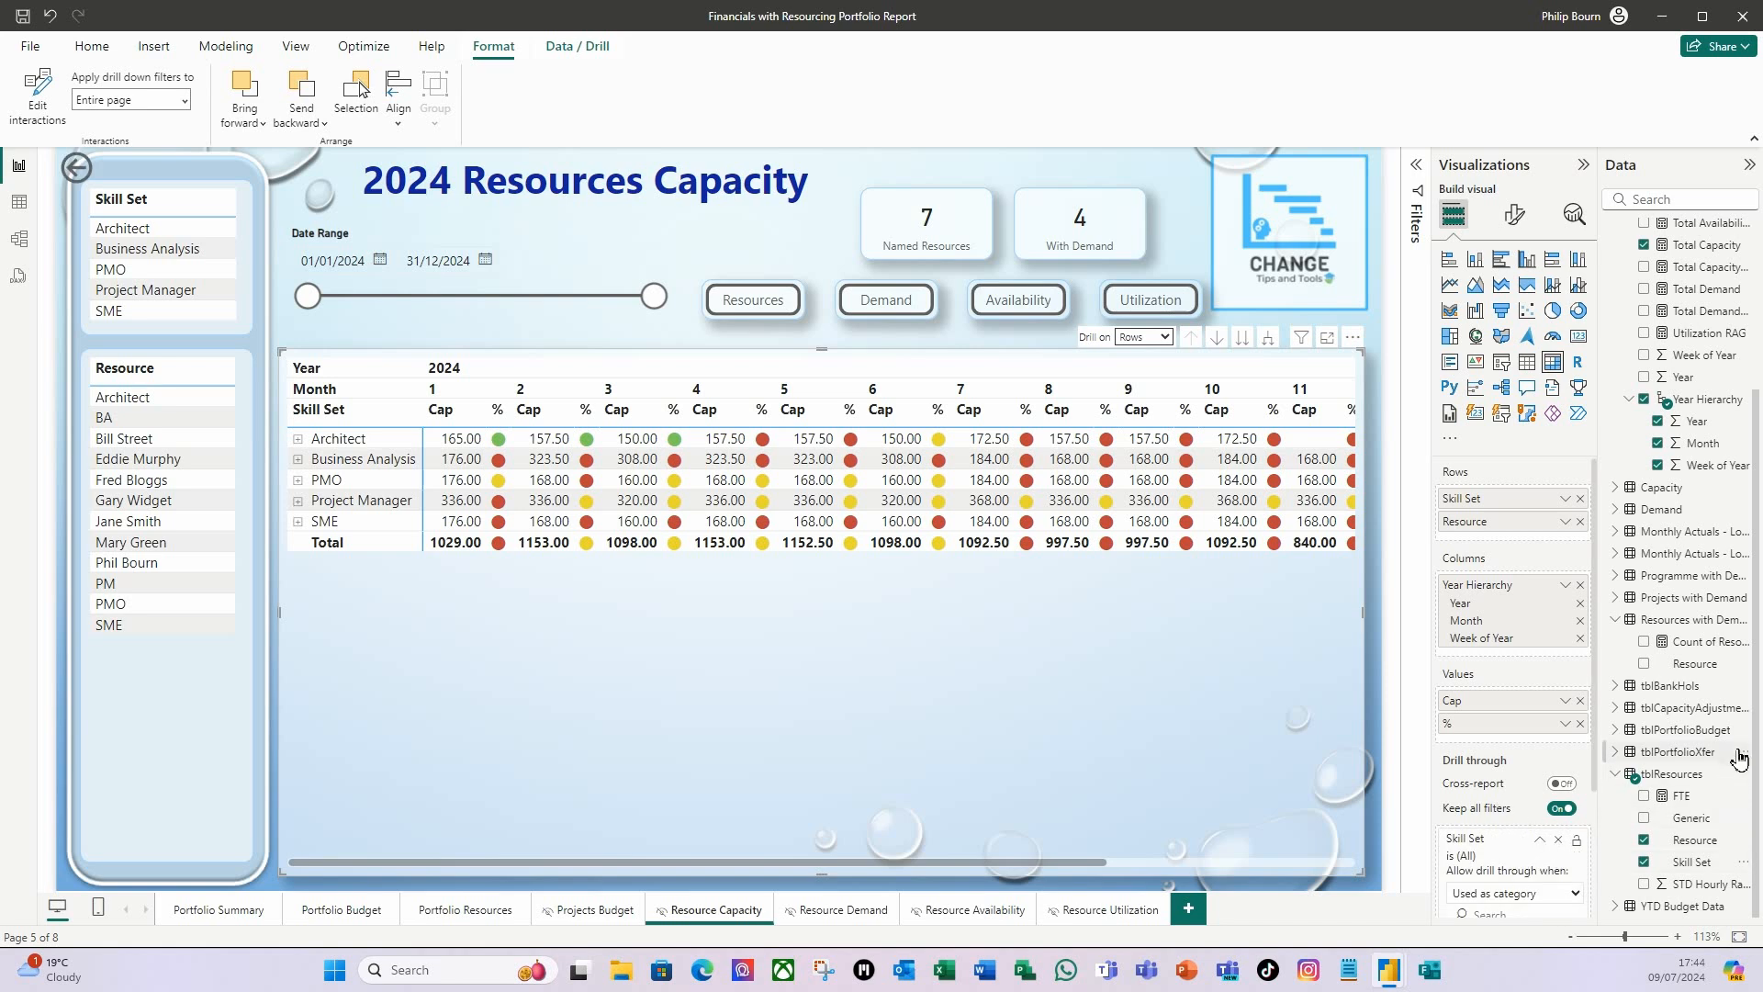
{"action": "left_click_drag", "start_coordinate": [1706, 845], "coordinate": [1535, 904]}
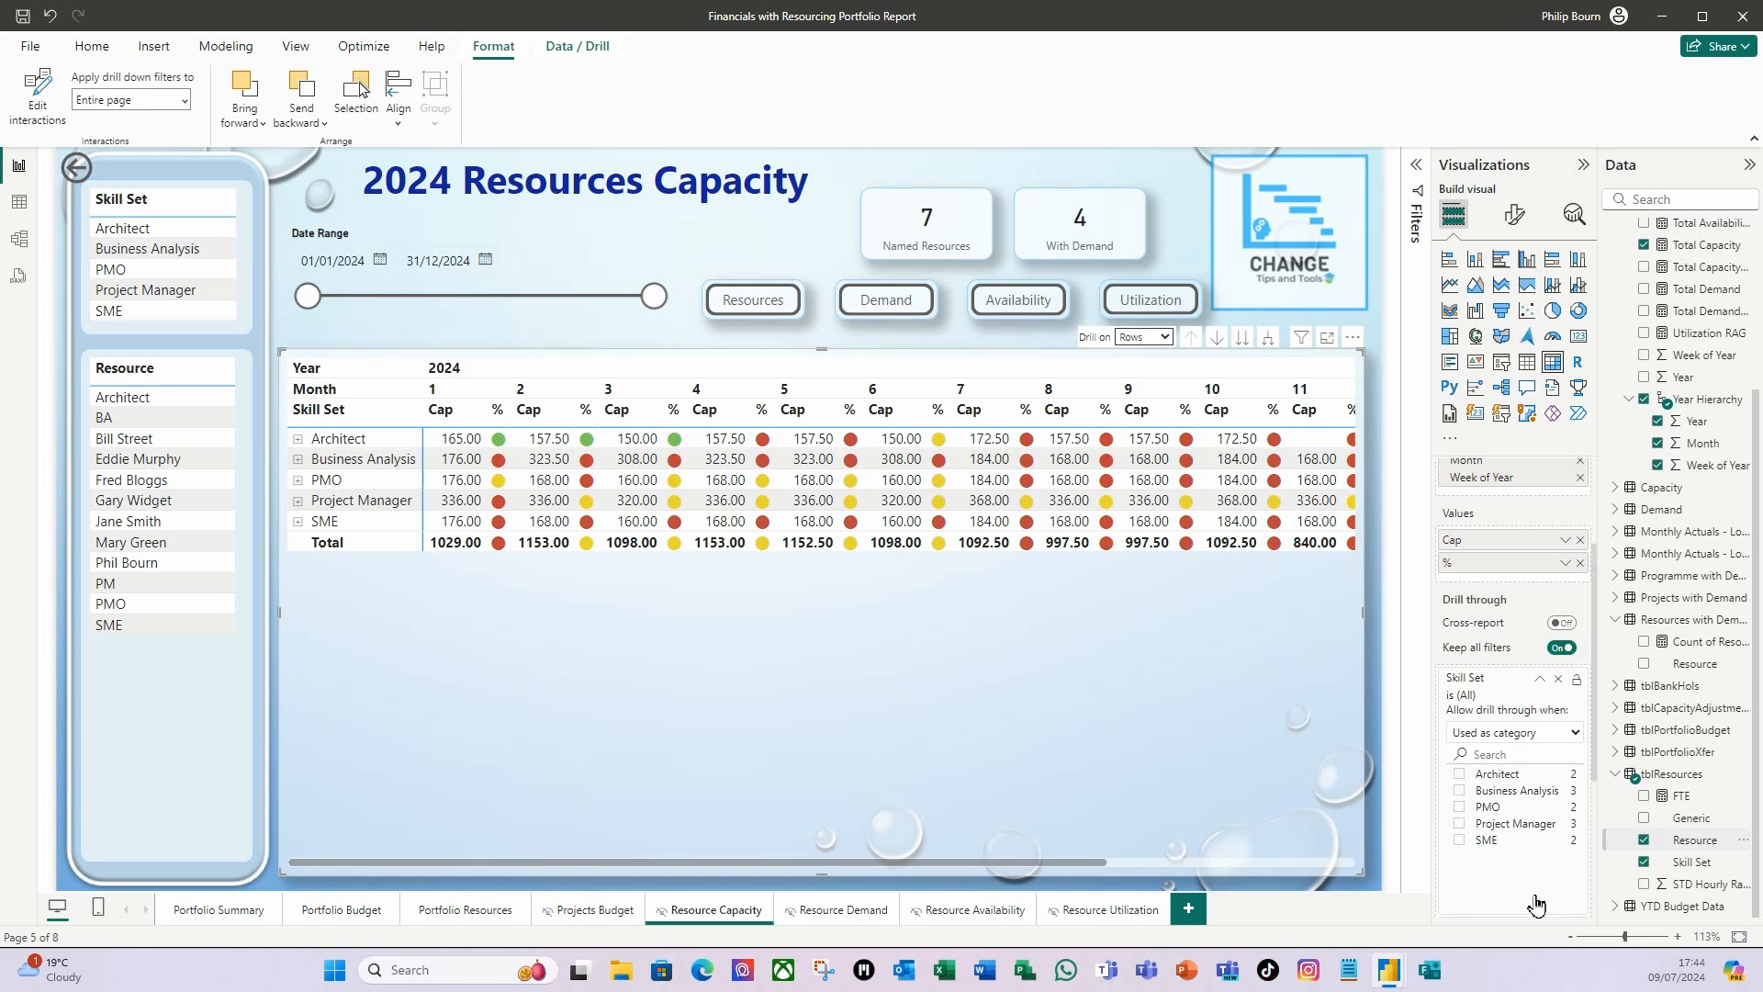
Check the drill-through targets offered for Architect in the Skill Set table of the Portfolio Resources page.
{"action": "left_click", "coordinate": [461, 919]}
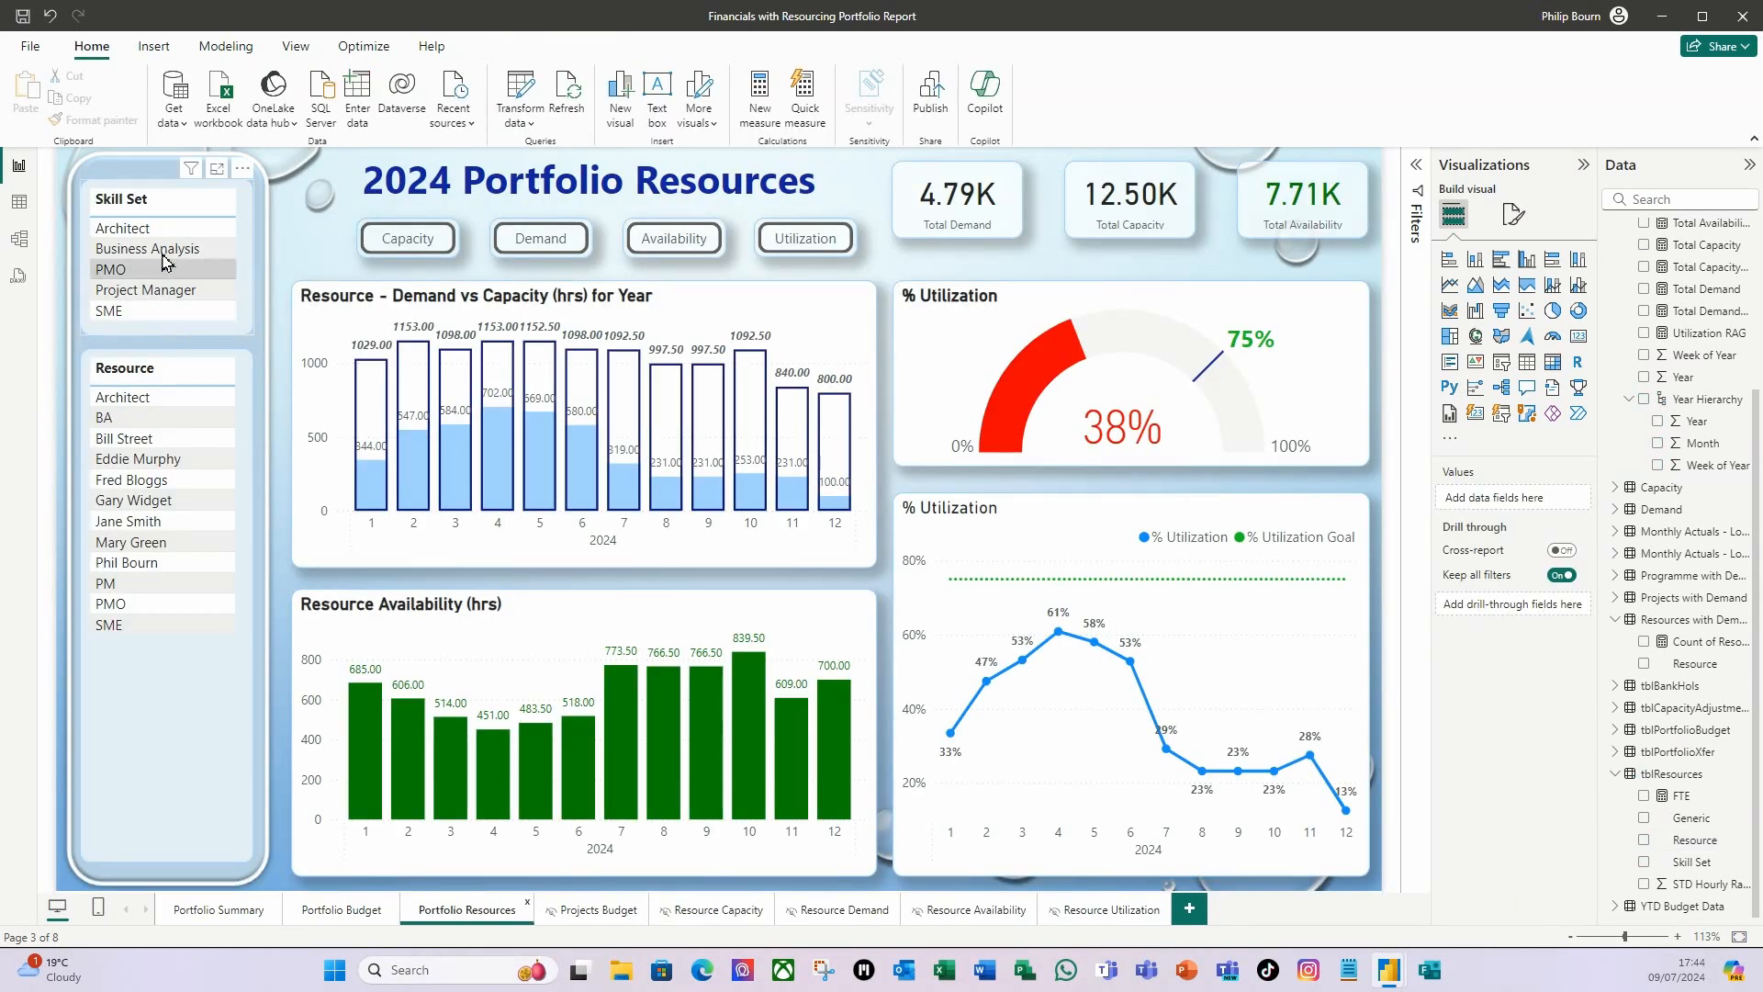
{"action": "right_click", "coordinate": [168, 237]}
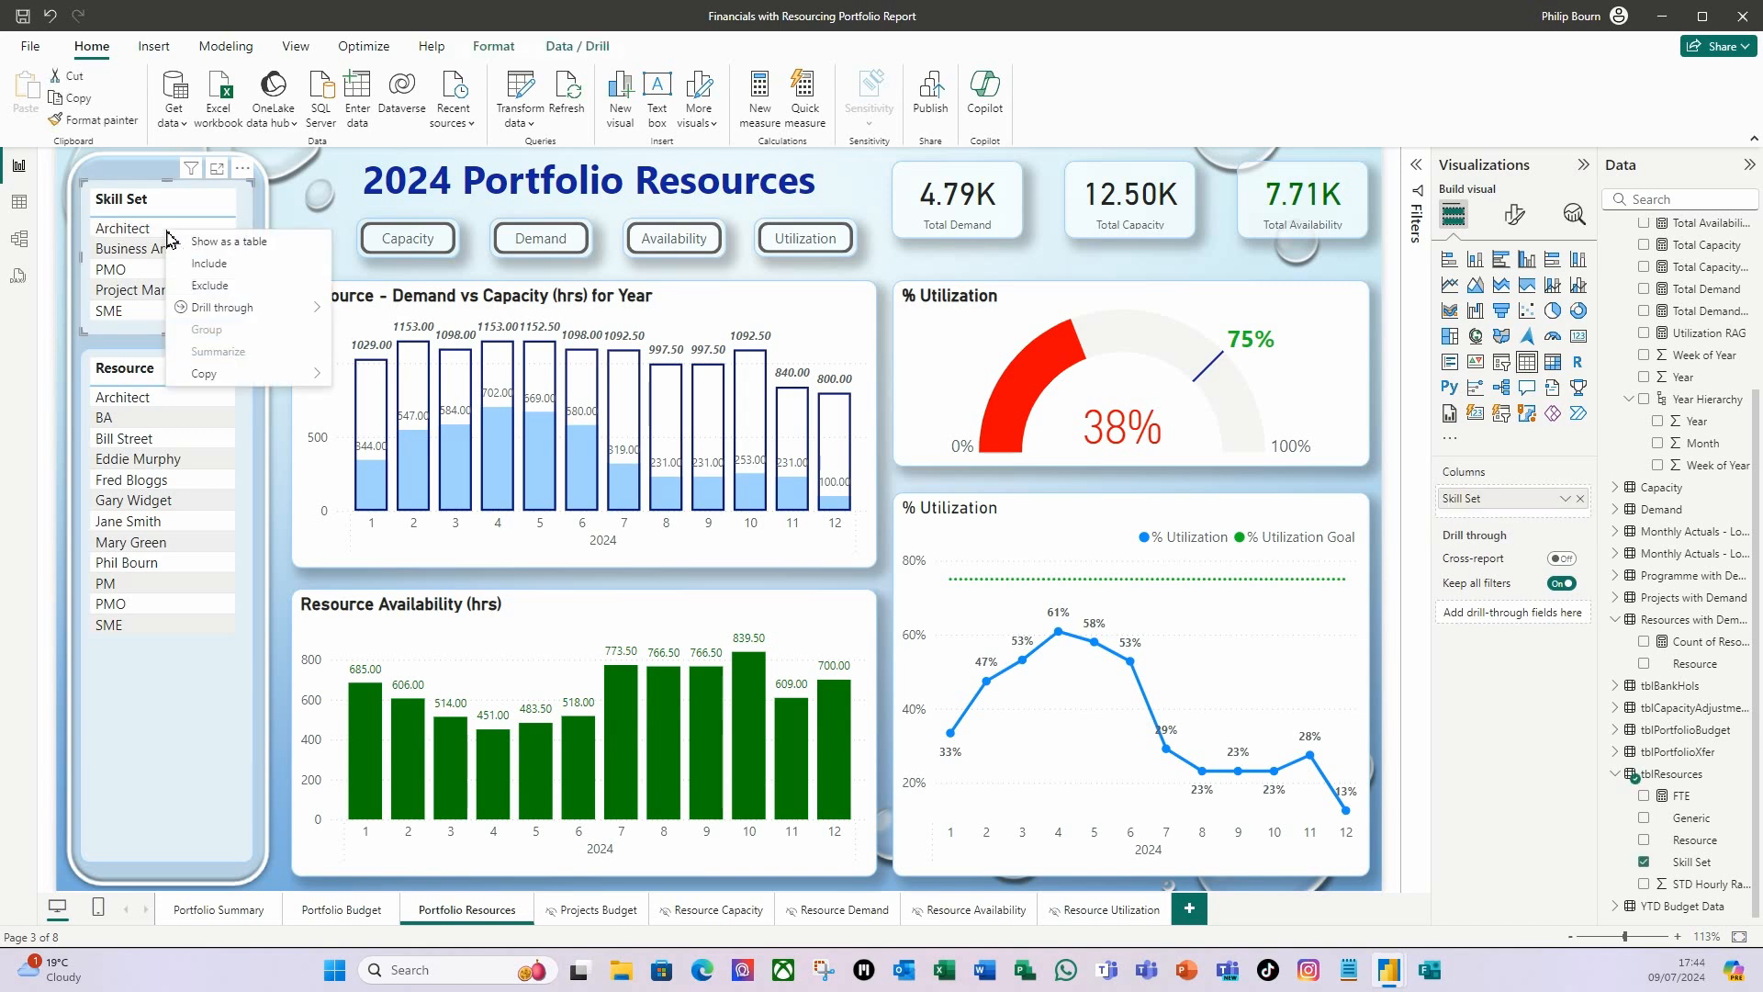
{"action": "mouse_move", "coordinate": [244, 314]}
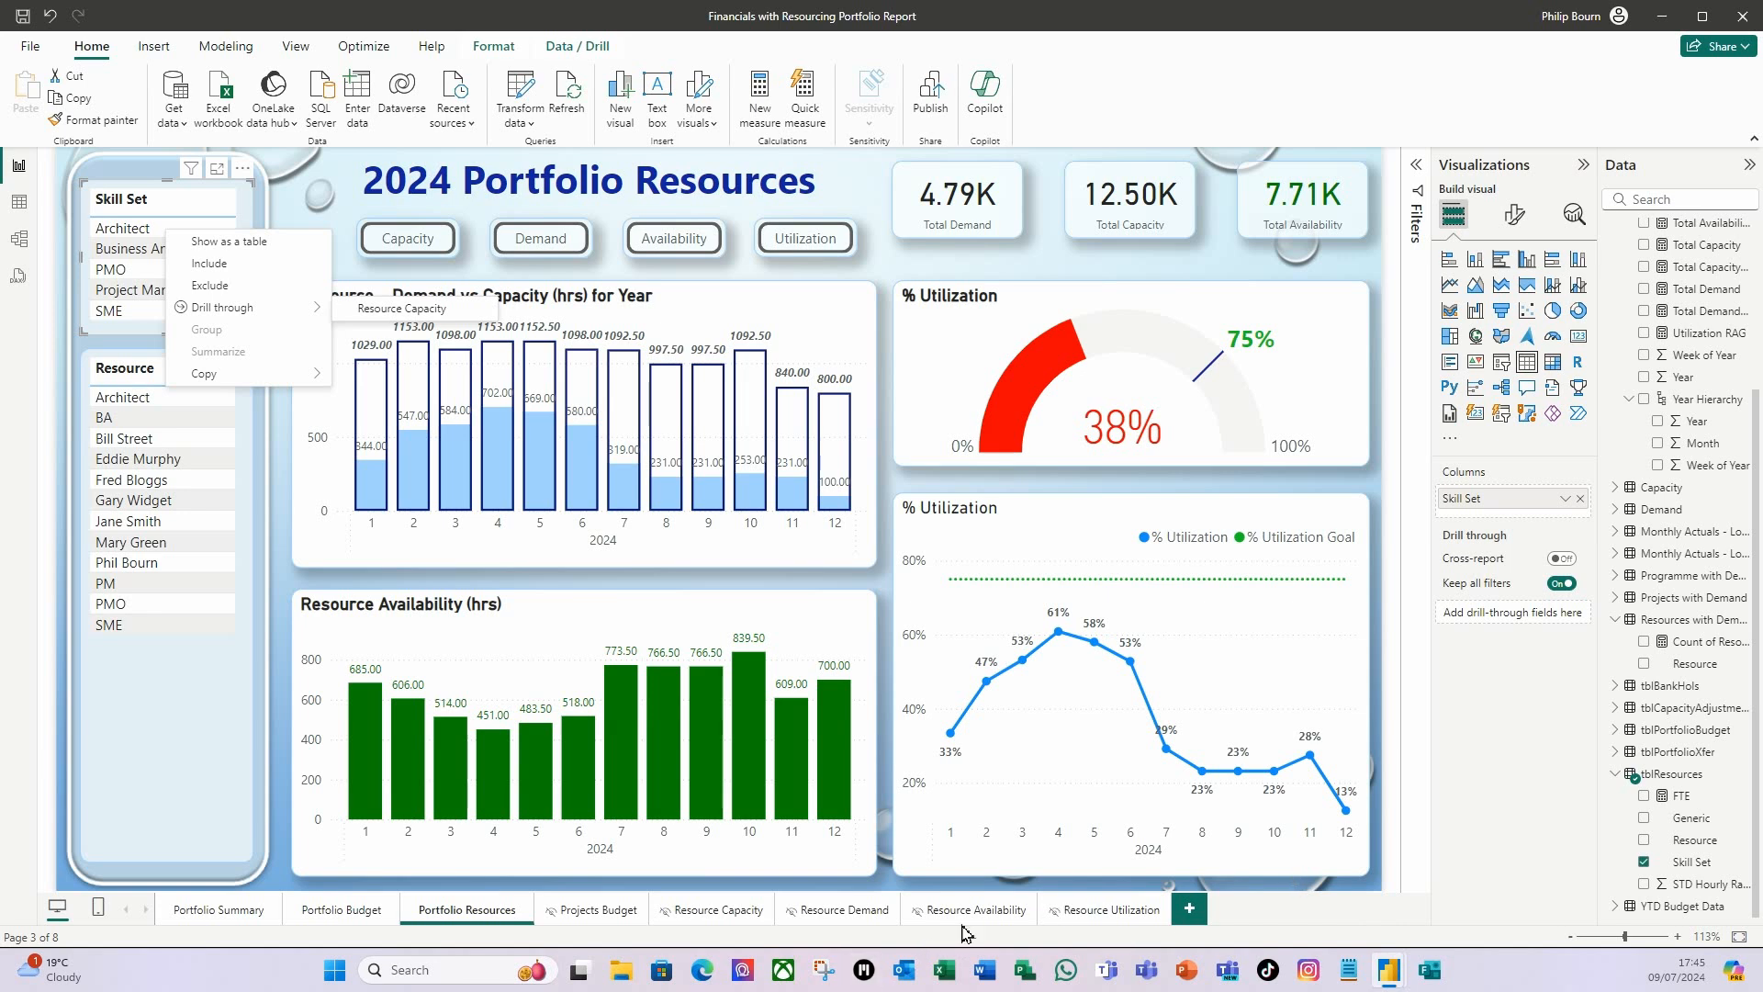
Move the back button on the Resource Capacity page to just above the With Demand card.
{"action": "left_click", "coordinate": [714, 910]}
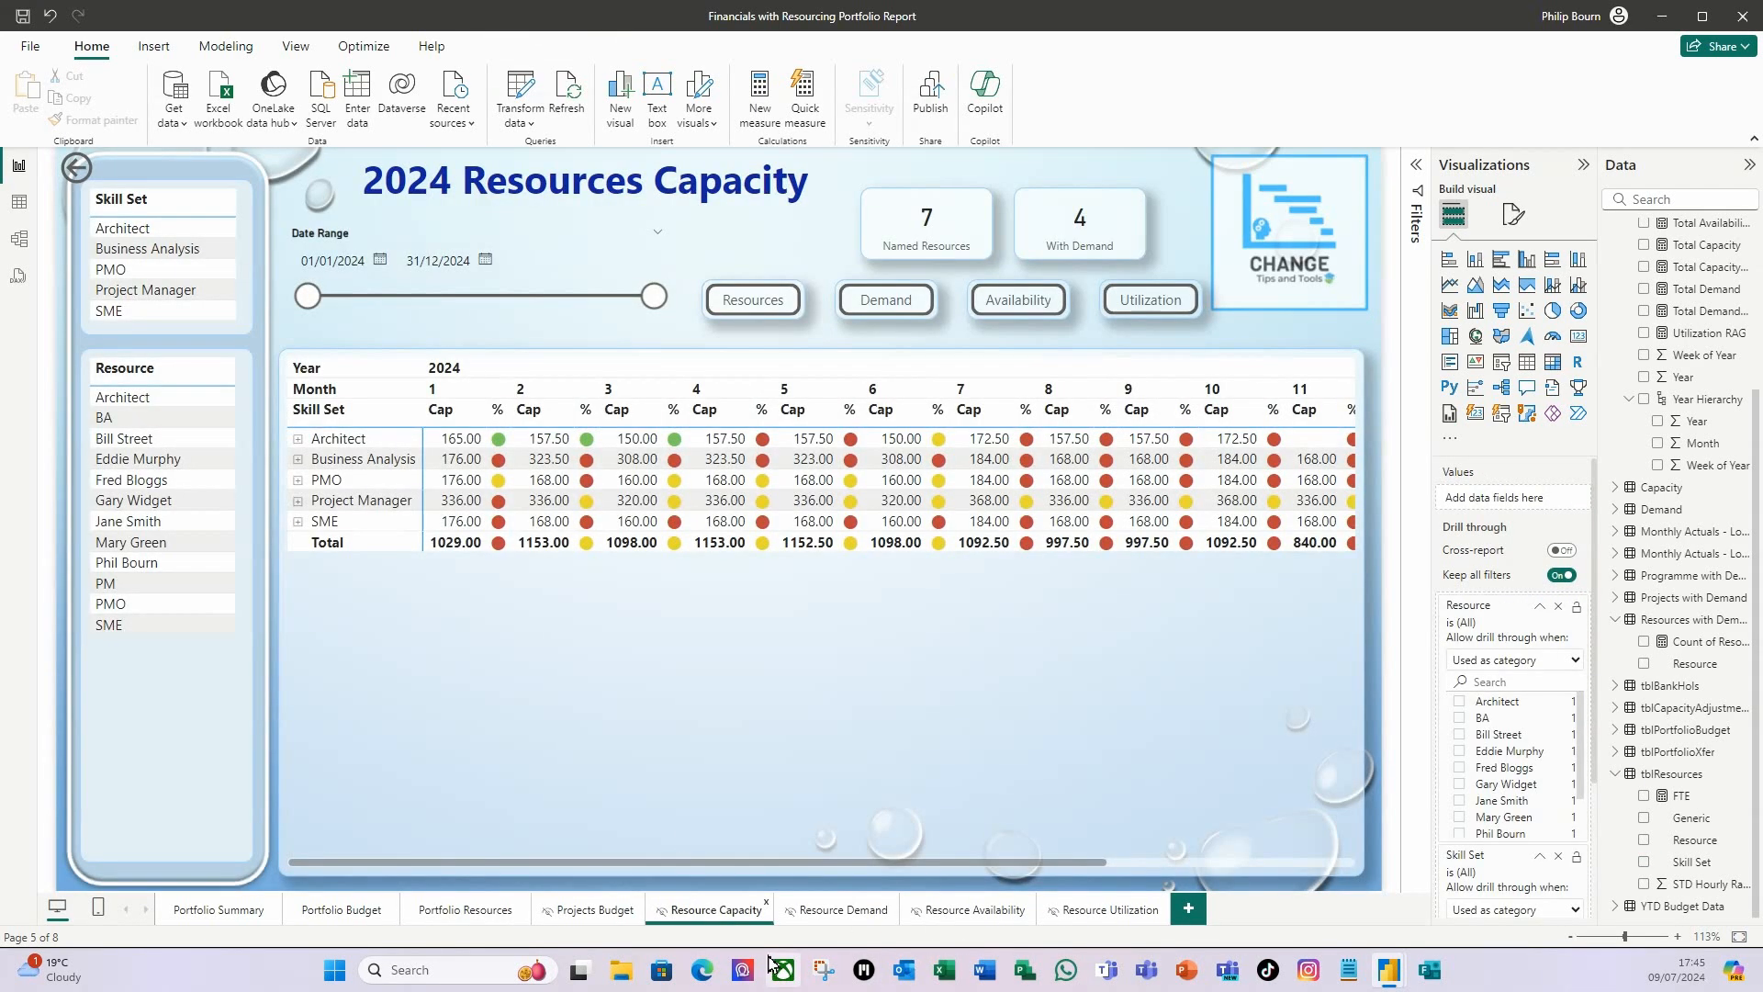
{"action": "left_click", "coordinate": [158, 179]}
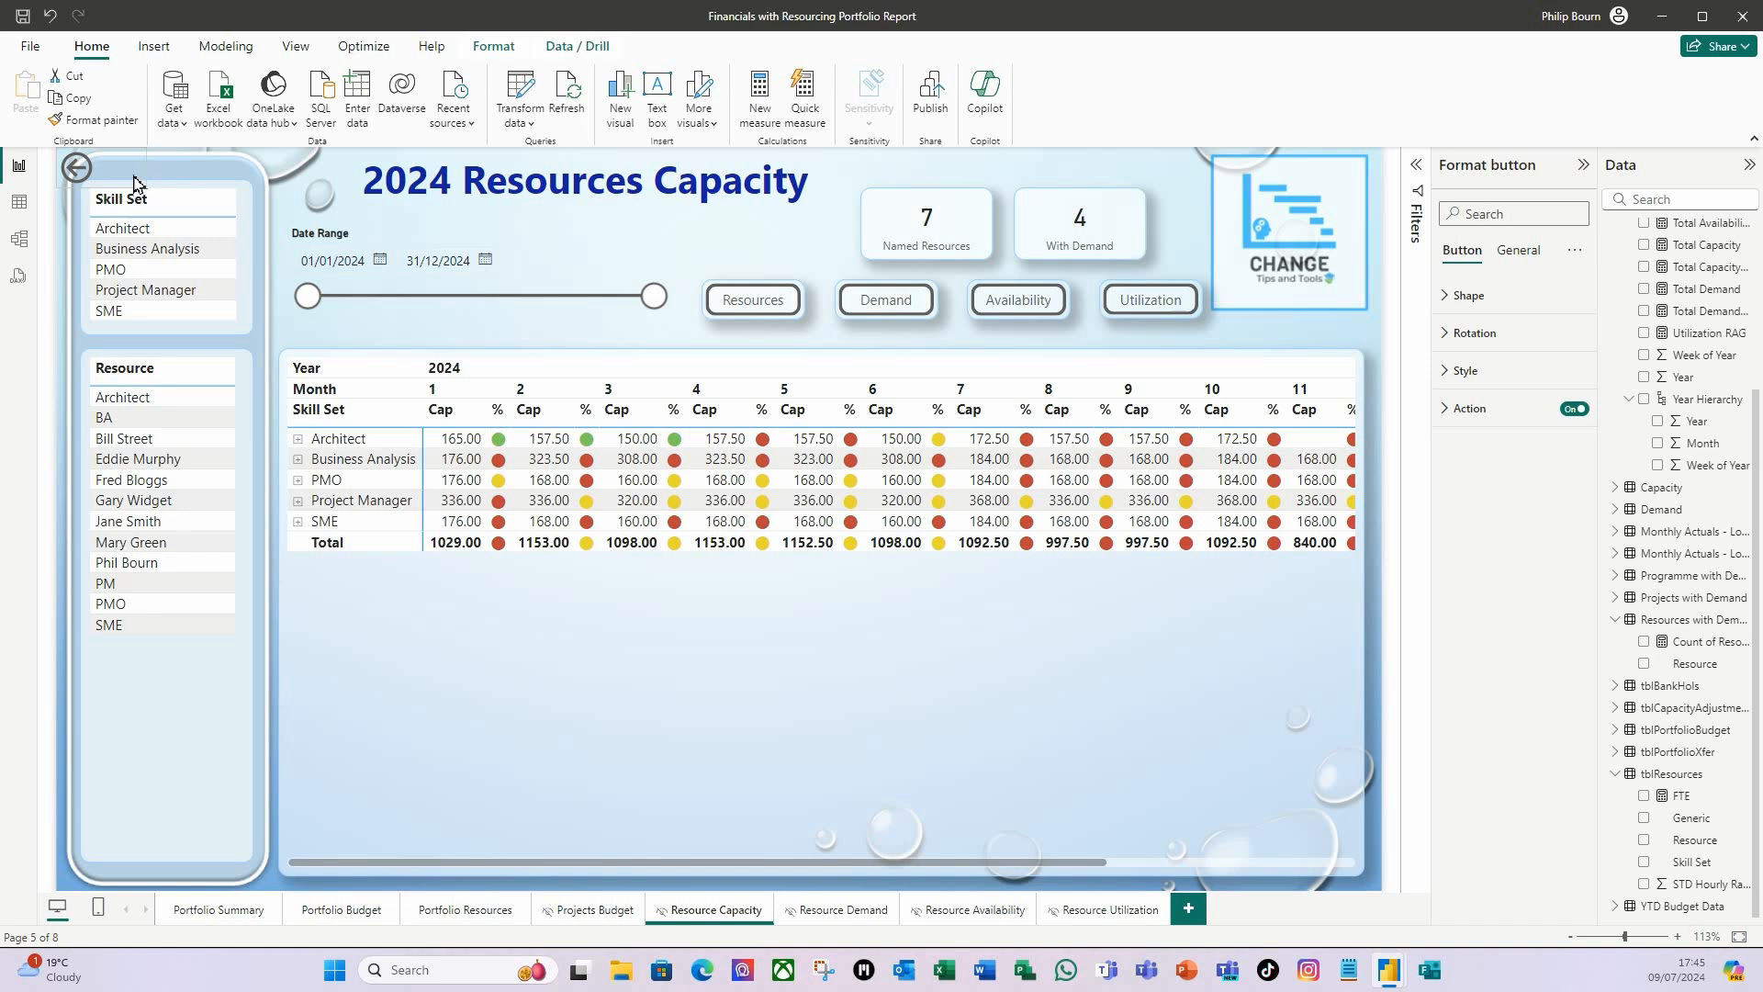
{"action": "left_click_drag", "start_coordinate": [115, 186], "coordinate": [1128, 188]}
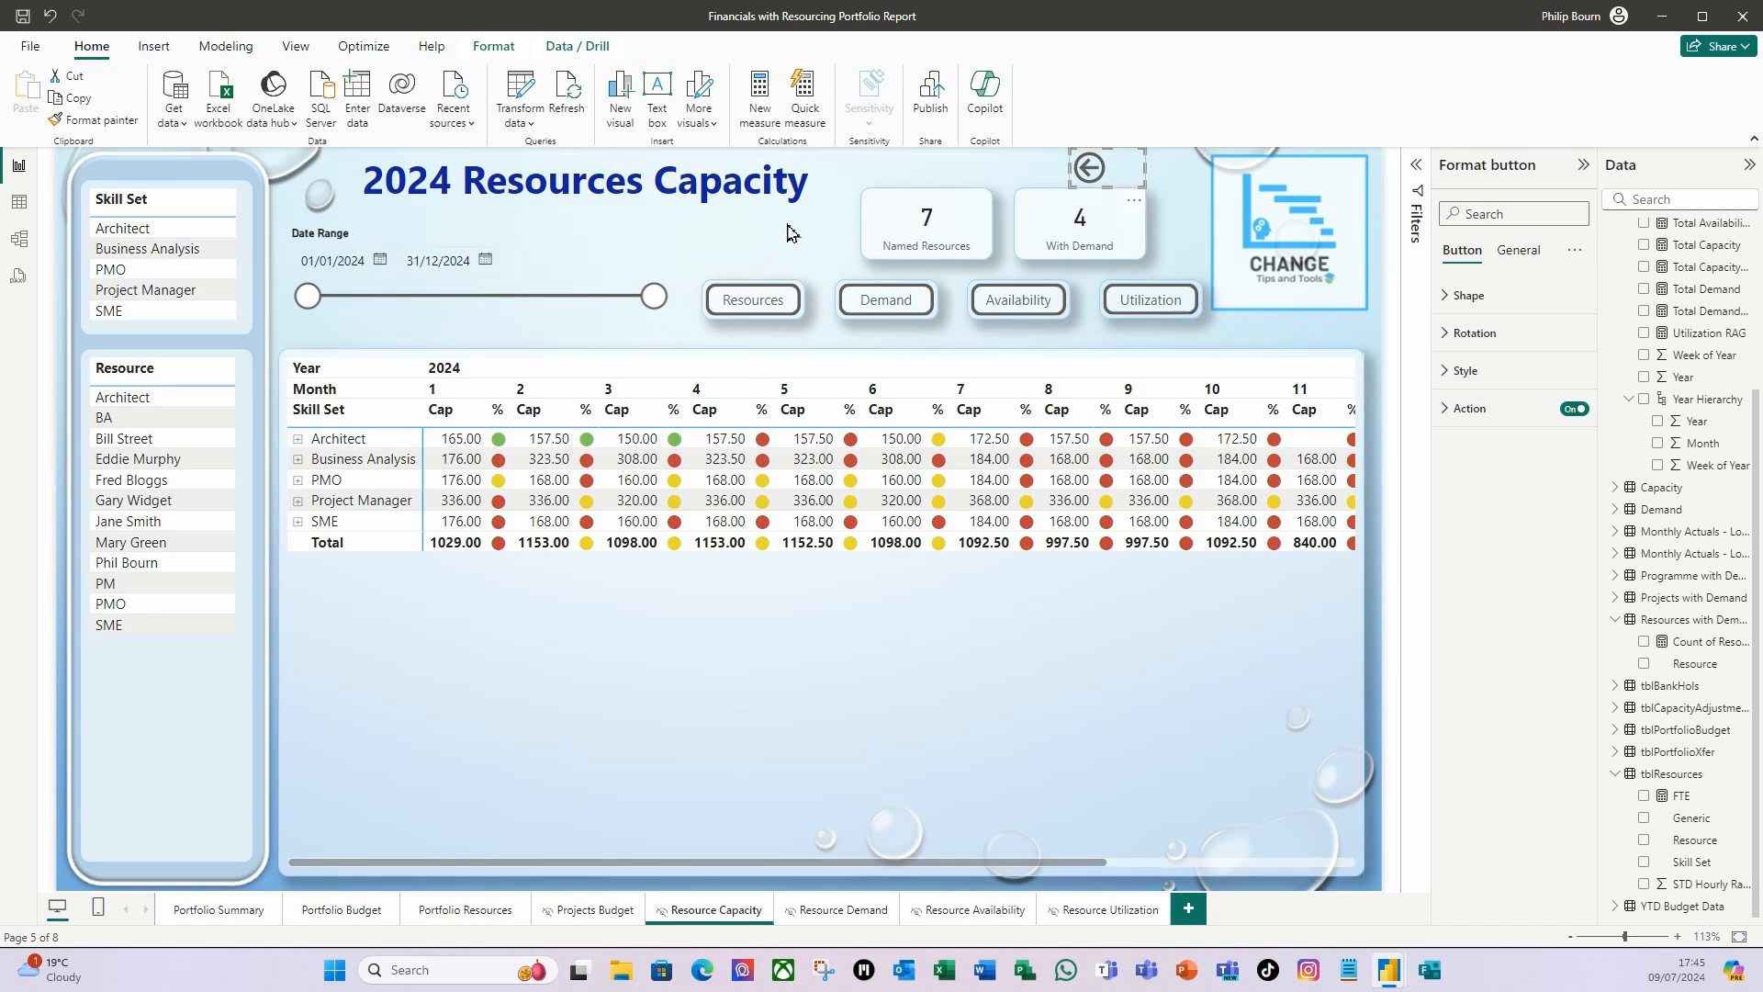
{"action": "left_click", "coordinate": [824, 259]}
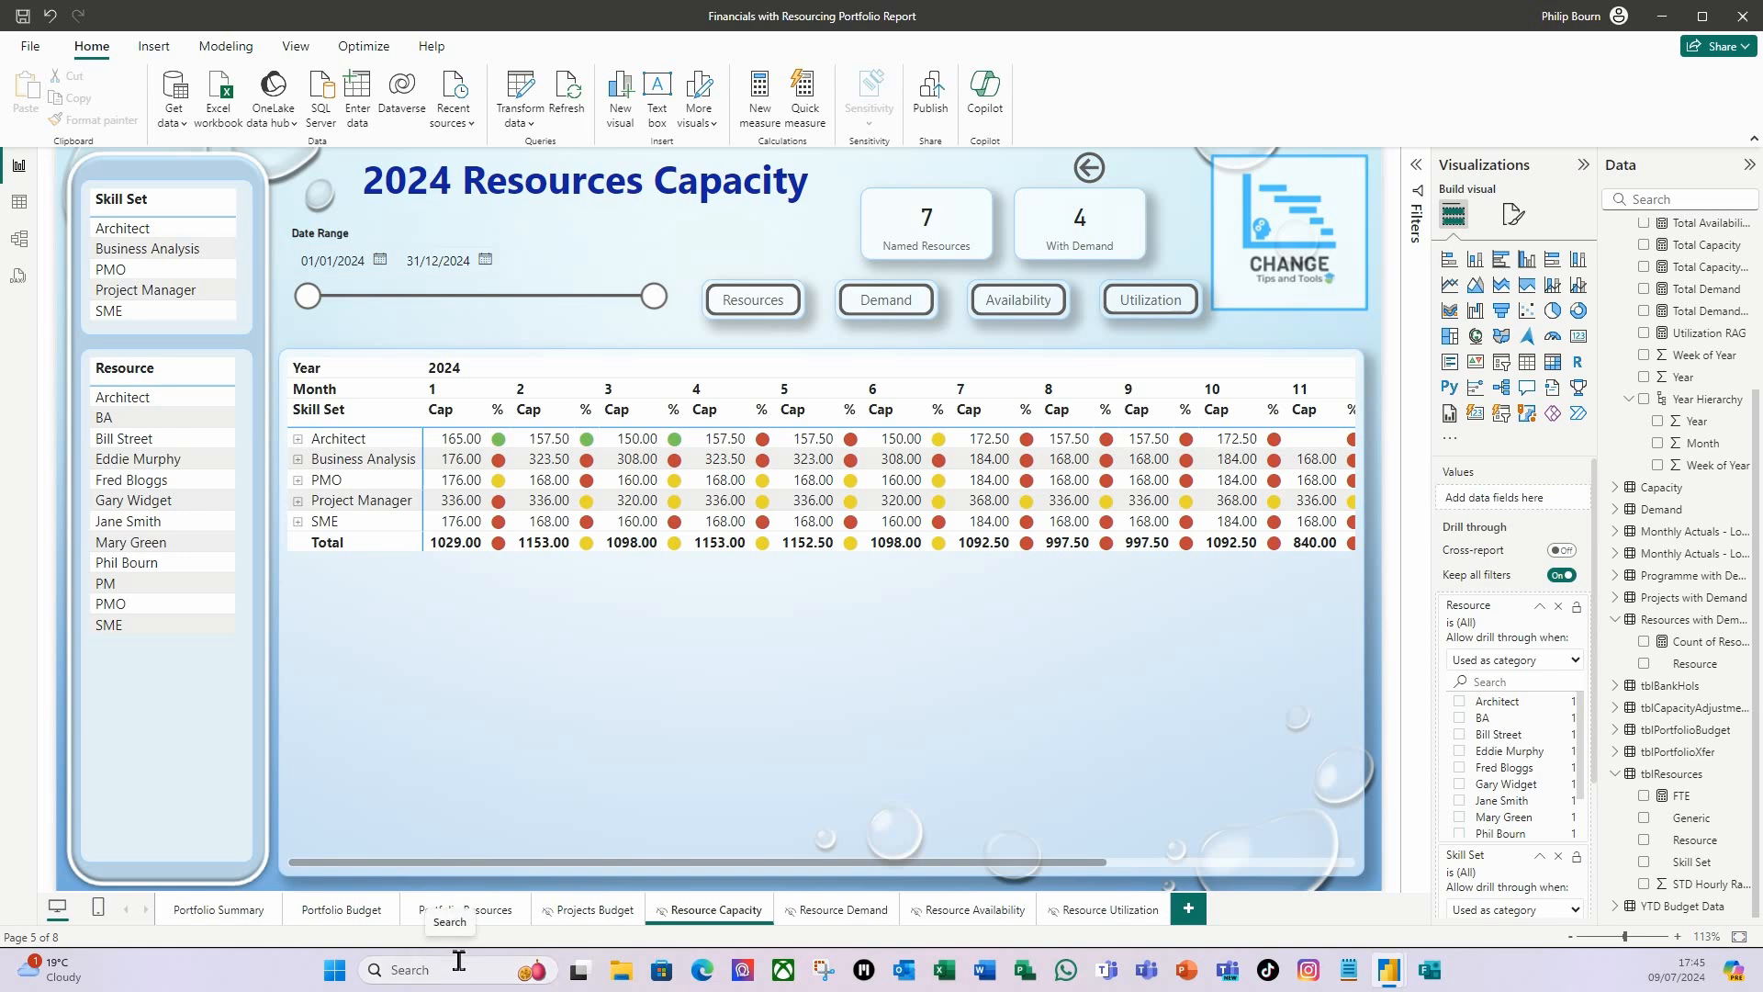
Examine the individual resources under Architect in the capacity matrix, and collapse the group again.
{"action": "left_click", "coordinate": [300, 439]}
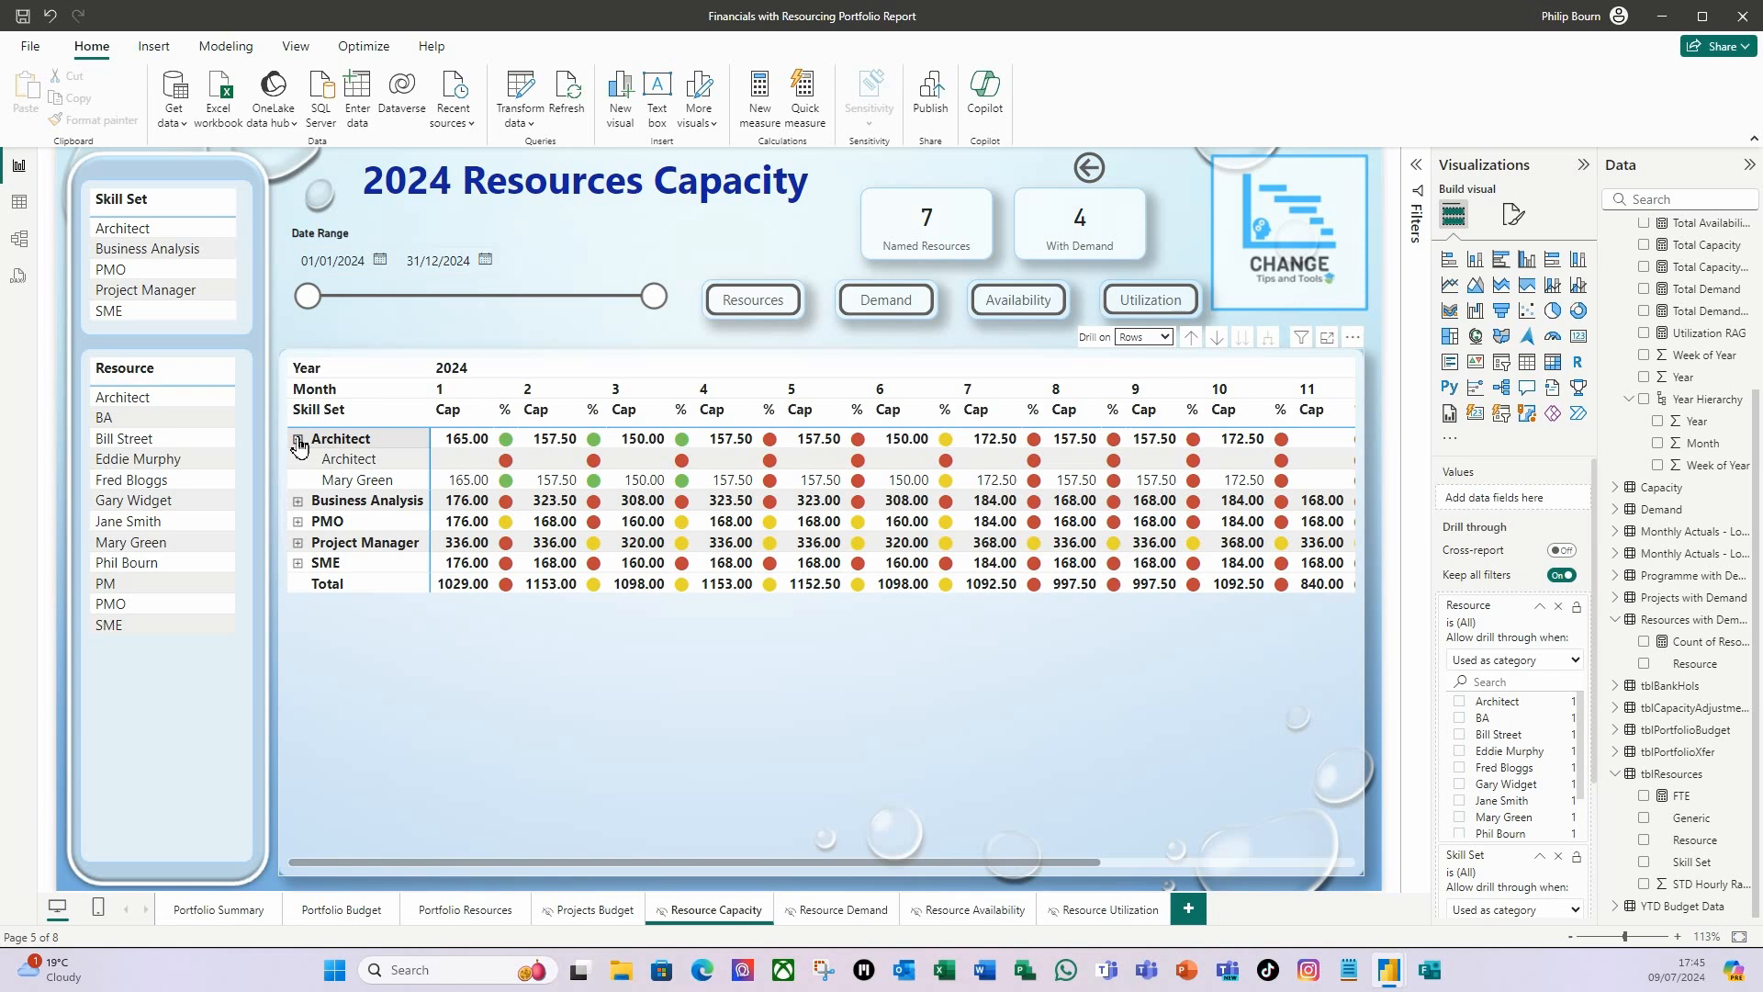
{"action": "left_click", "coordinate": [299, 440]}
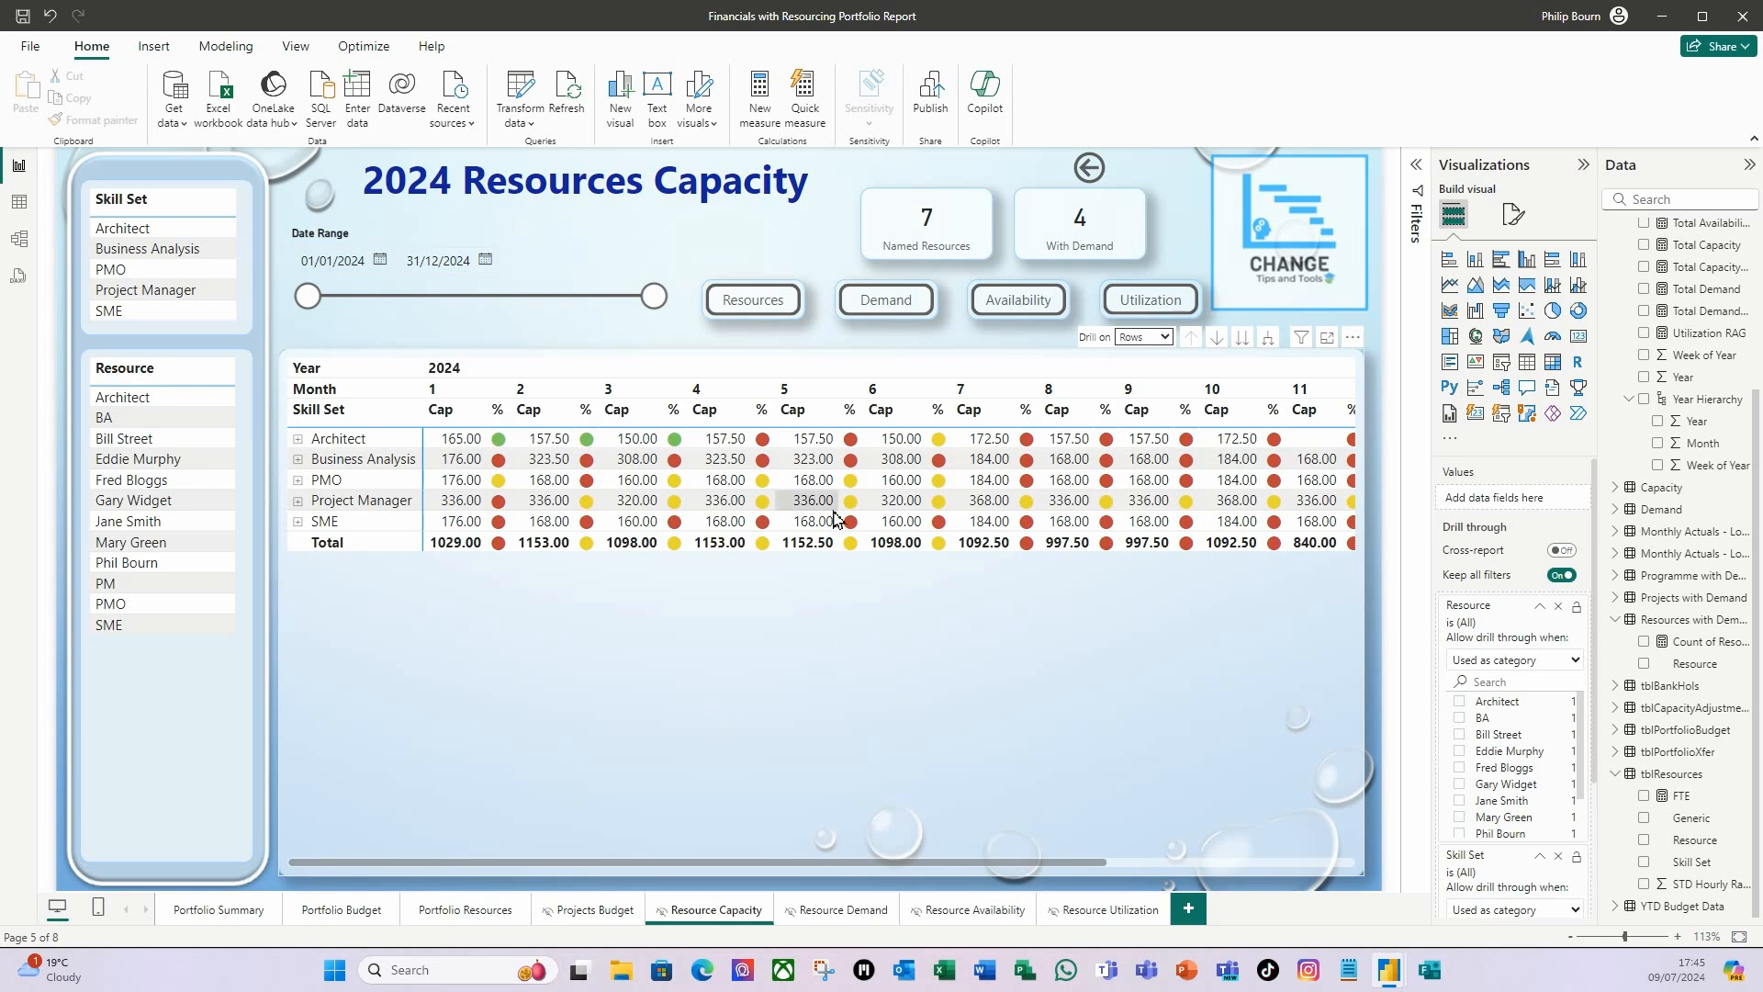
Give the Resource Demand page the Power BI Background Template 3 image as canvas background with 0% transparency.
{"action": "left_click", "coordinate": [827, 919]}
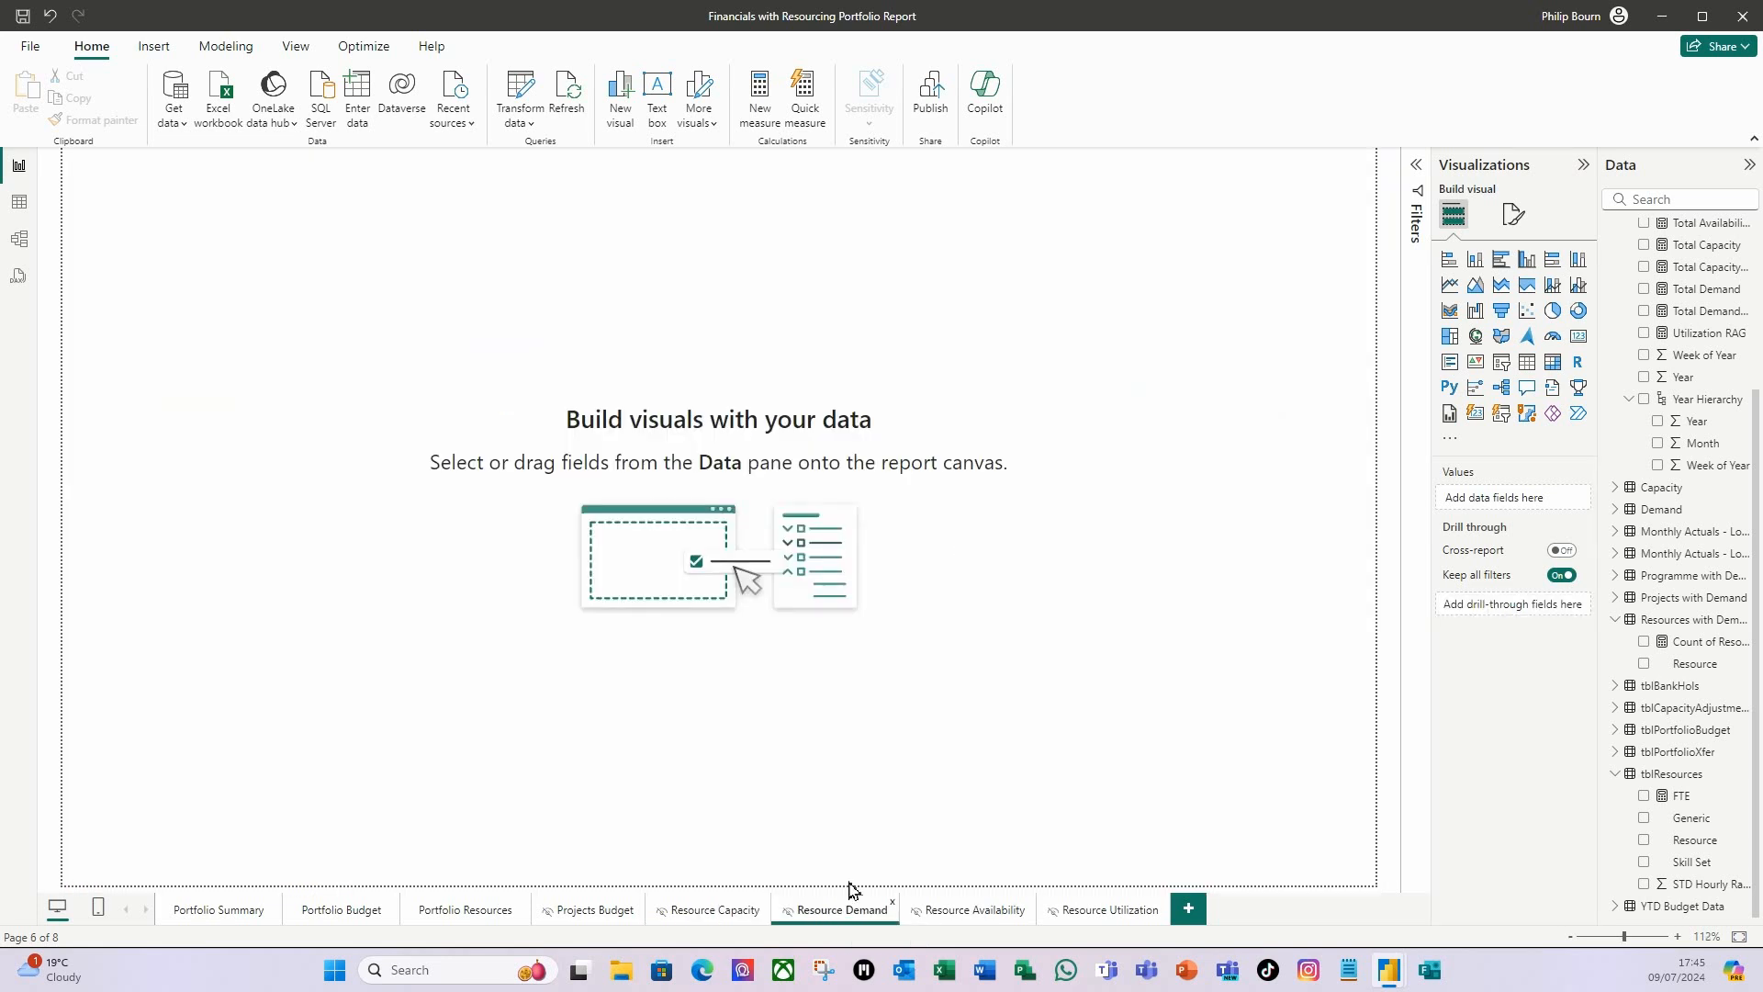
{"action": "left_click", "coordinate": [1514, 223]}
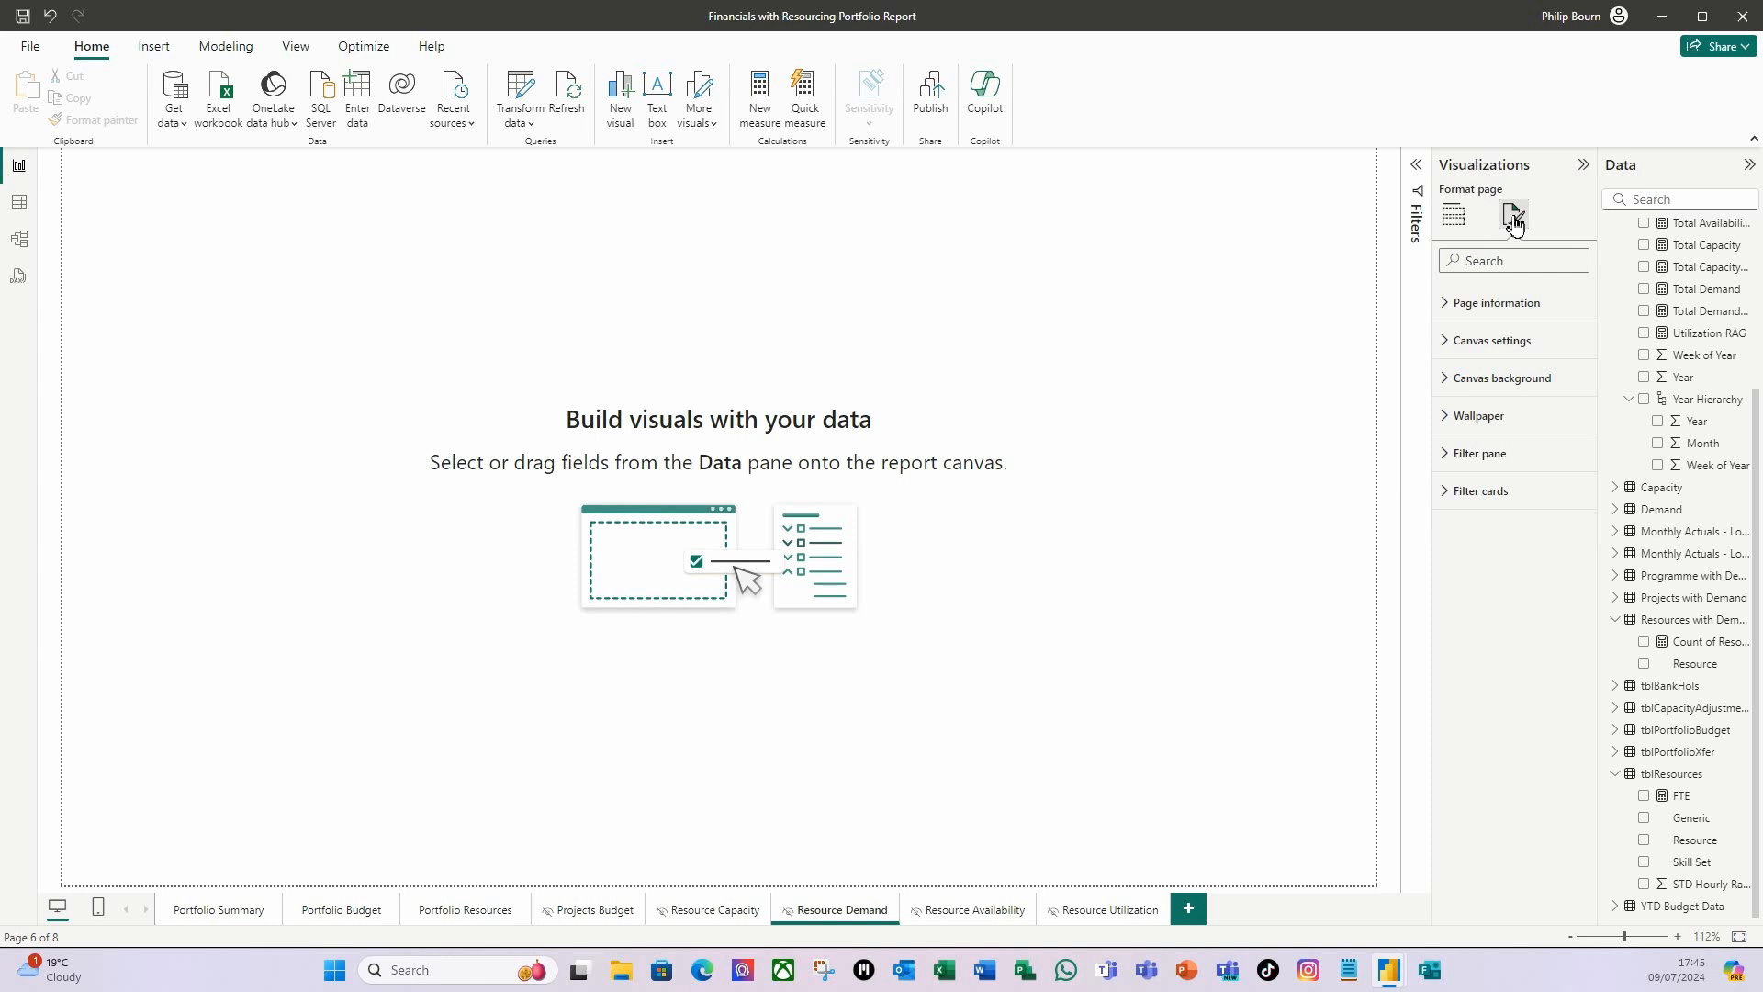
{"action": "left_click", "coordinate": [1455, 392]}
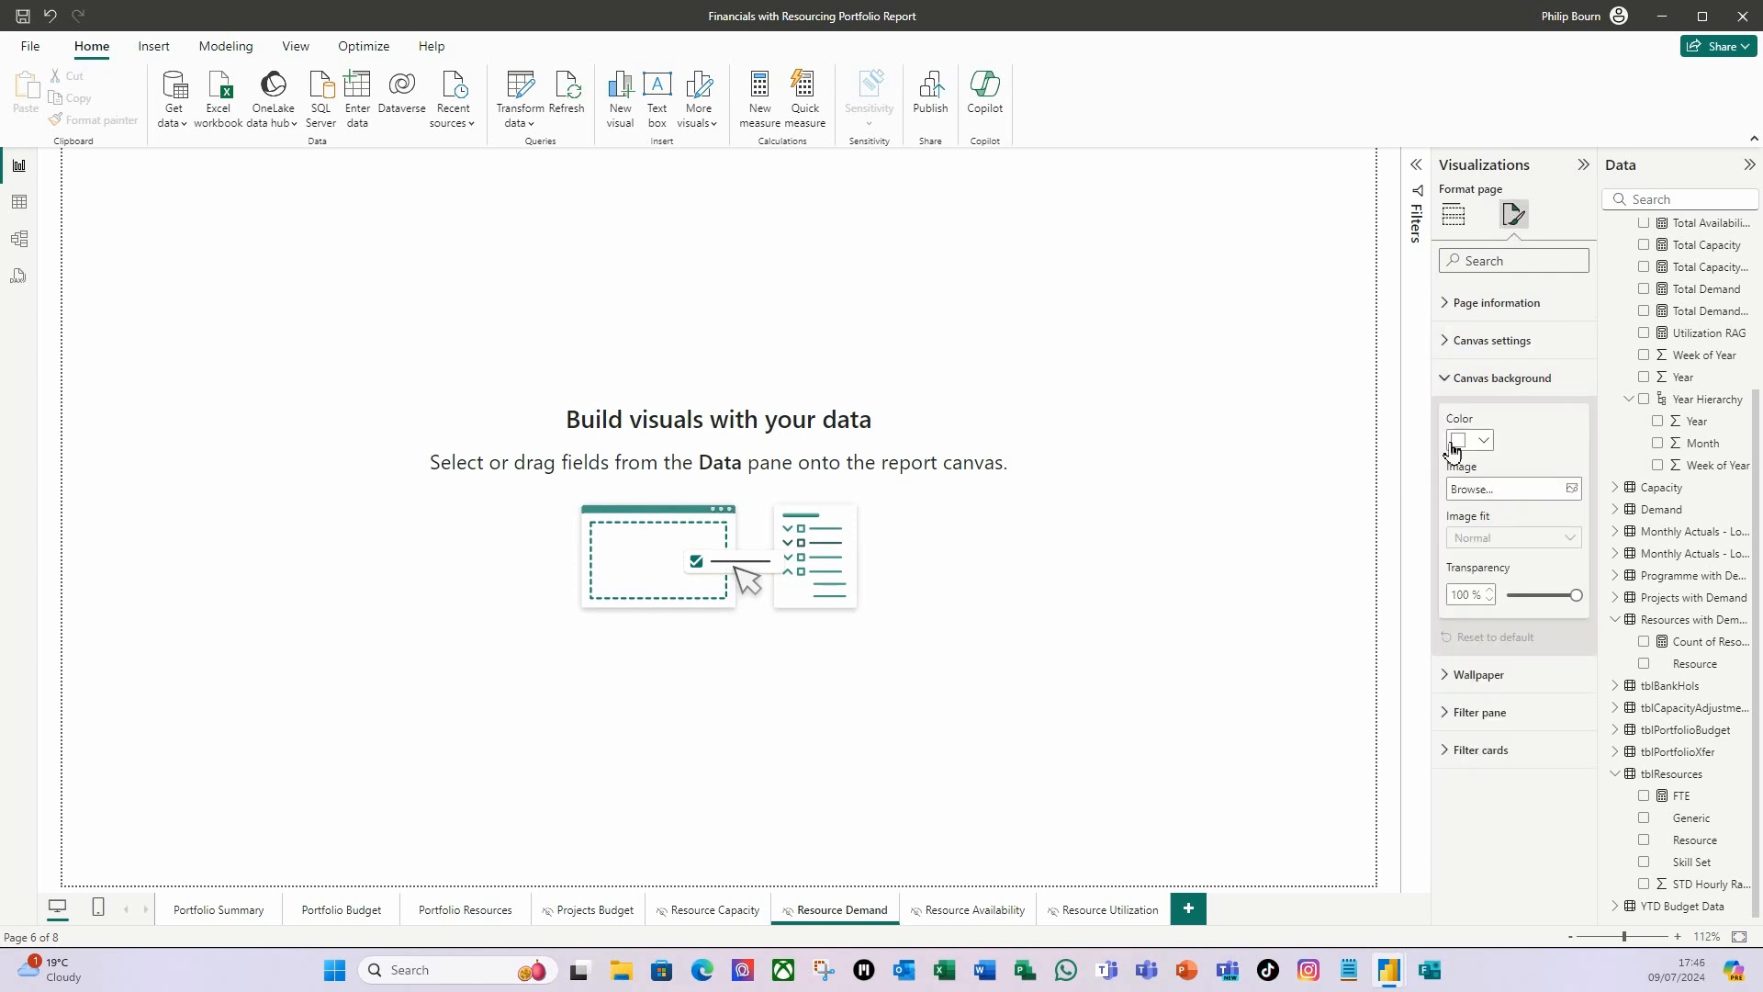
{"action": "left_click", "coordinate": [1572, 489]}
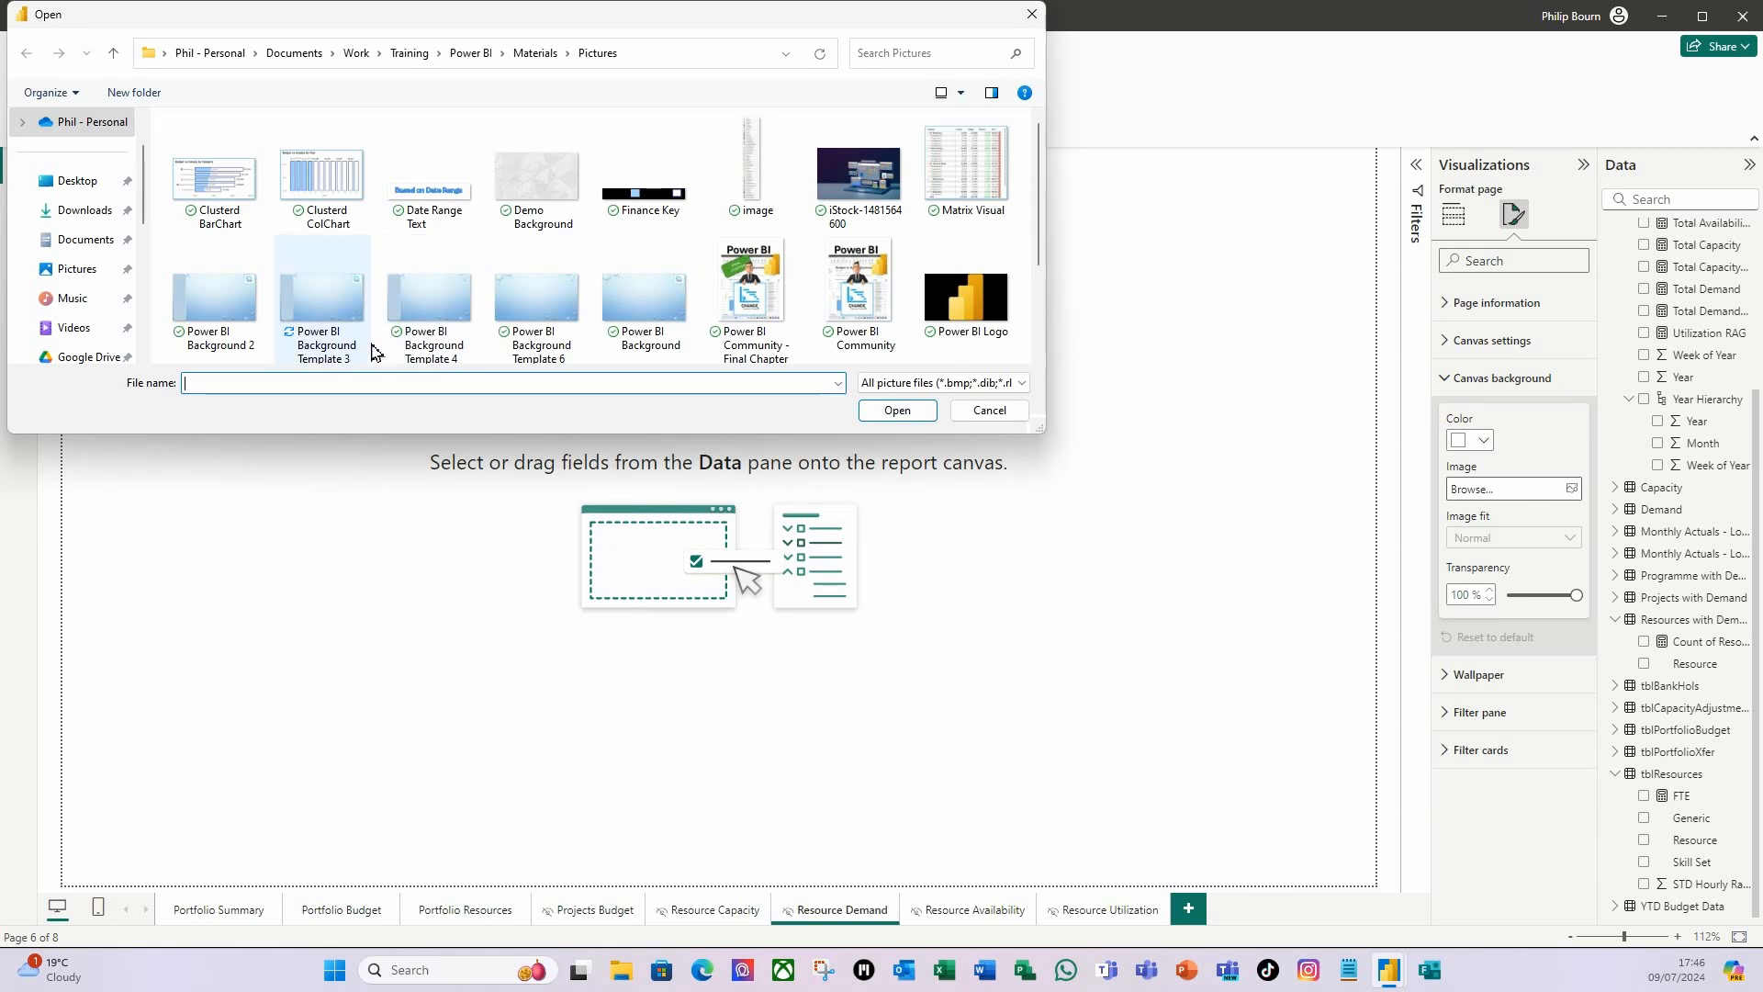
{"action": "left_click", "coordinate": [317, 305]}
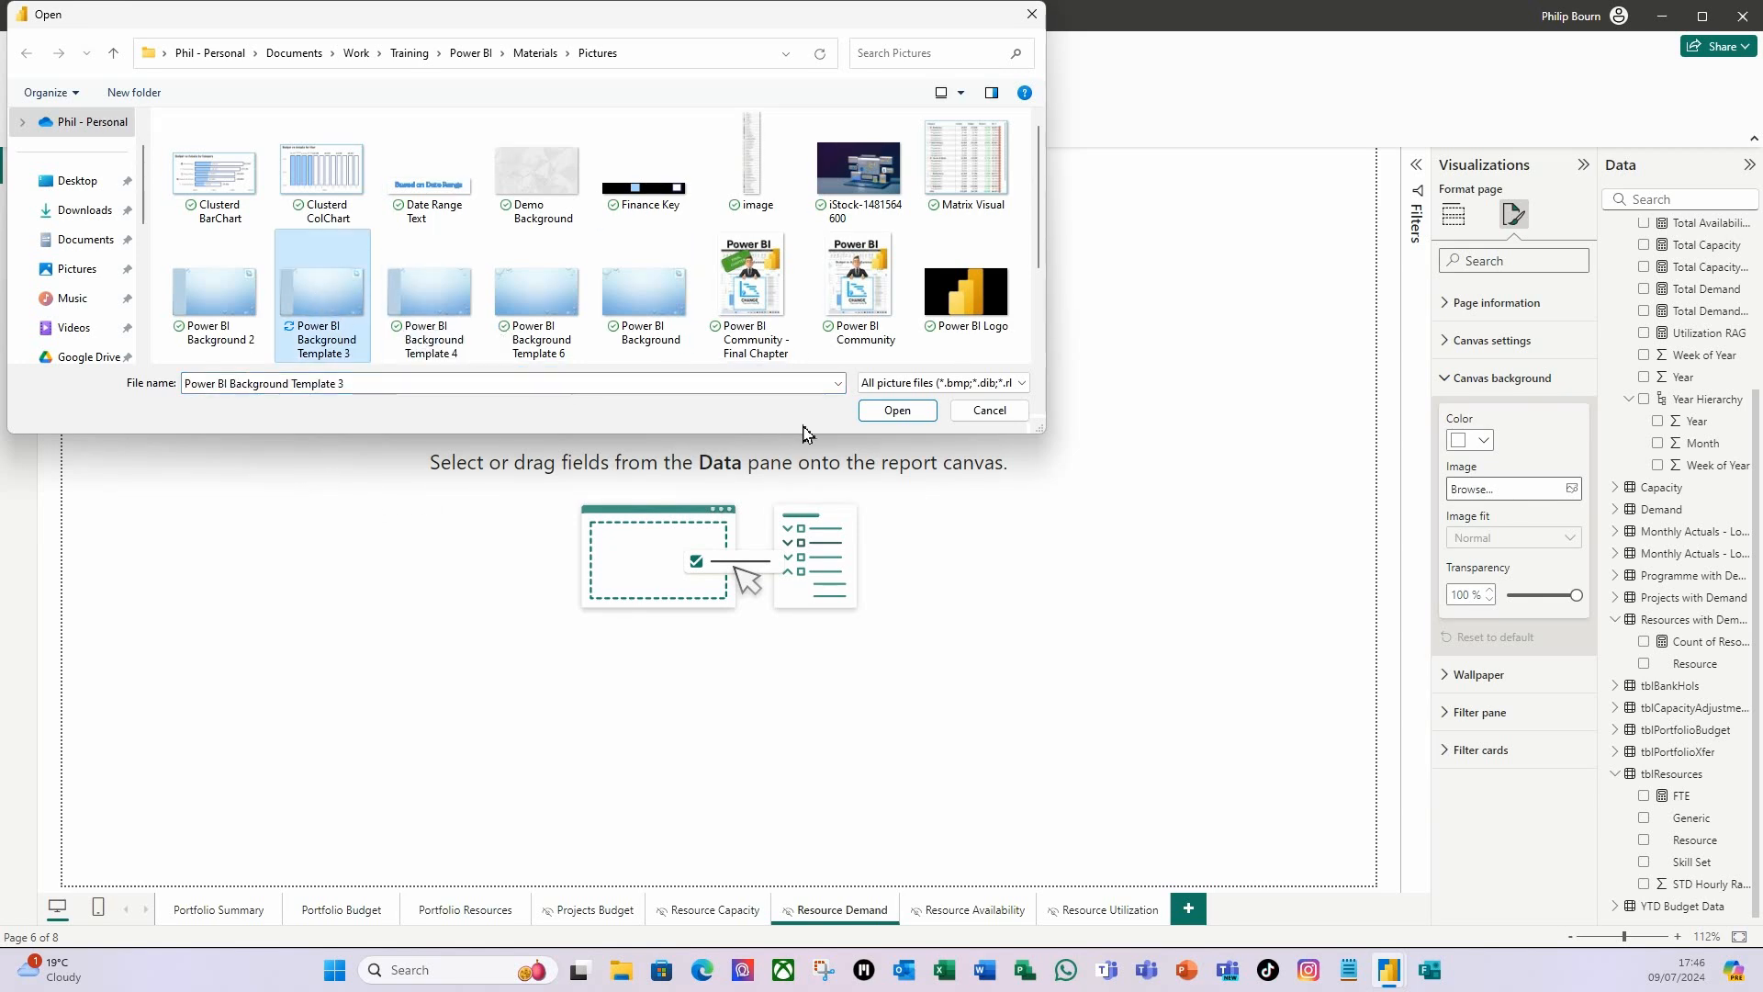
{"action": "left_click", "coordinate": [898, 410]}
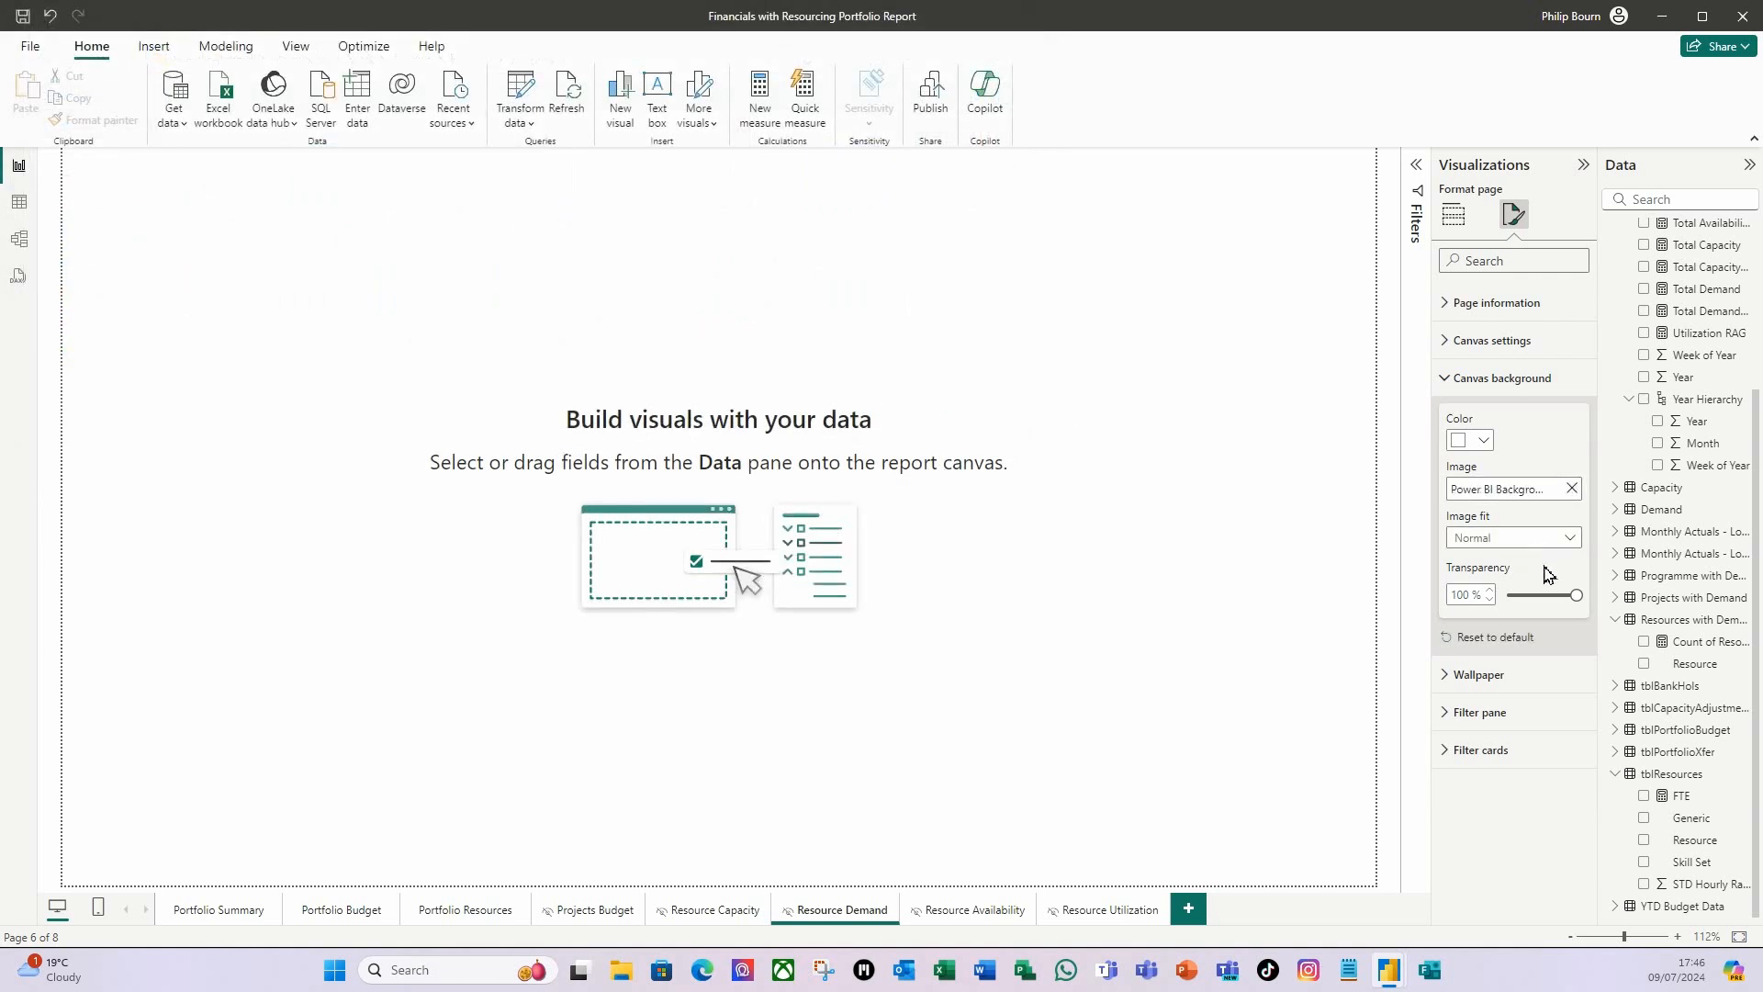
{"action": "left_click_drag", "start_coordinate": [1576, 595], "coordinate": [1479, 594]}
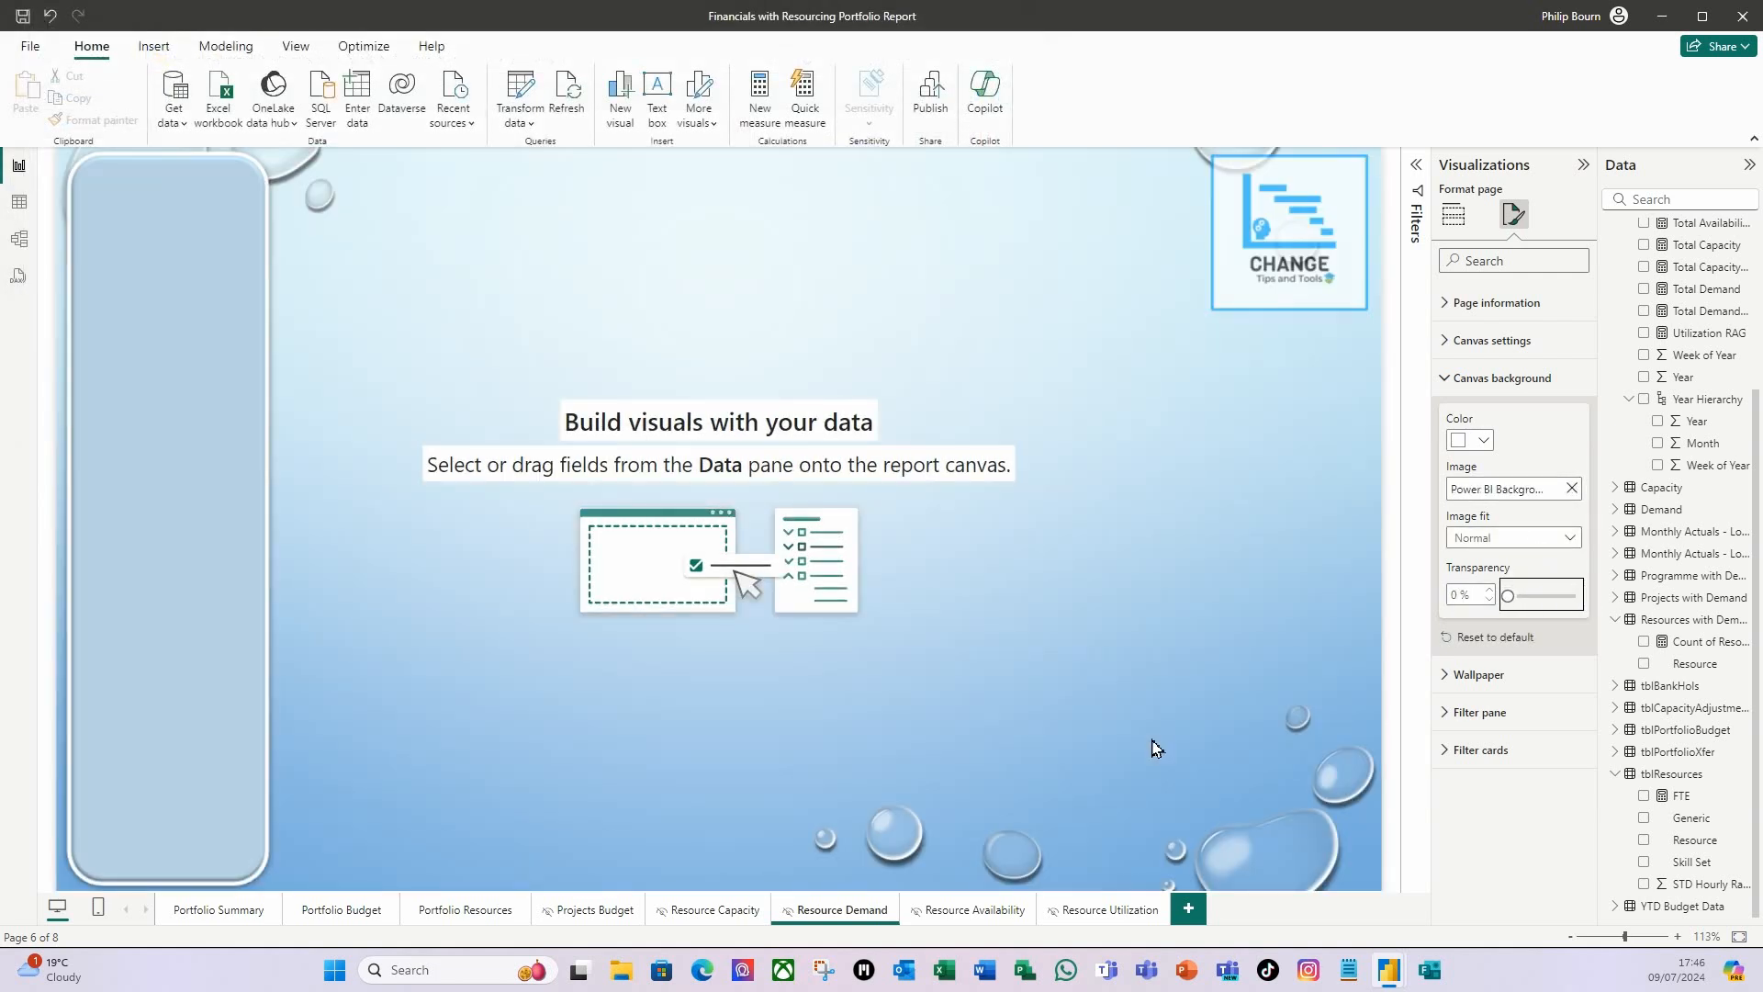
Copy all visuals from the Resource Capacity page to the Resource Demand page, keeping the copied visuals in sync.
{"action": "left_click", "coordinate": [710, 911]}
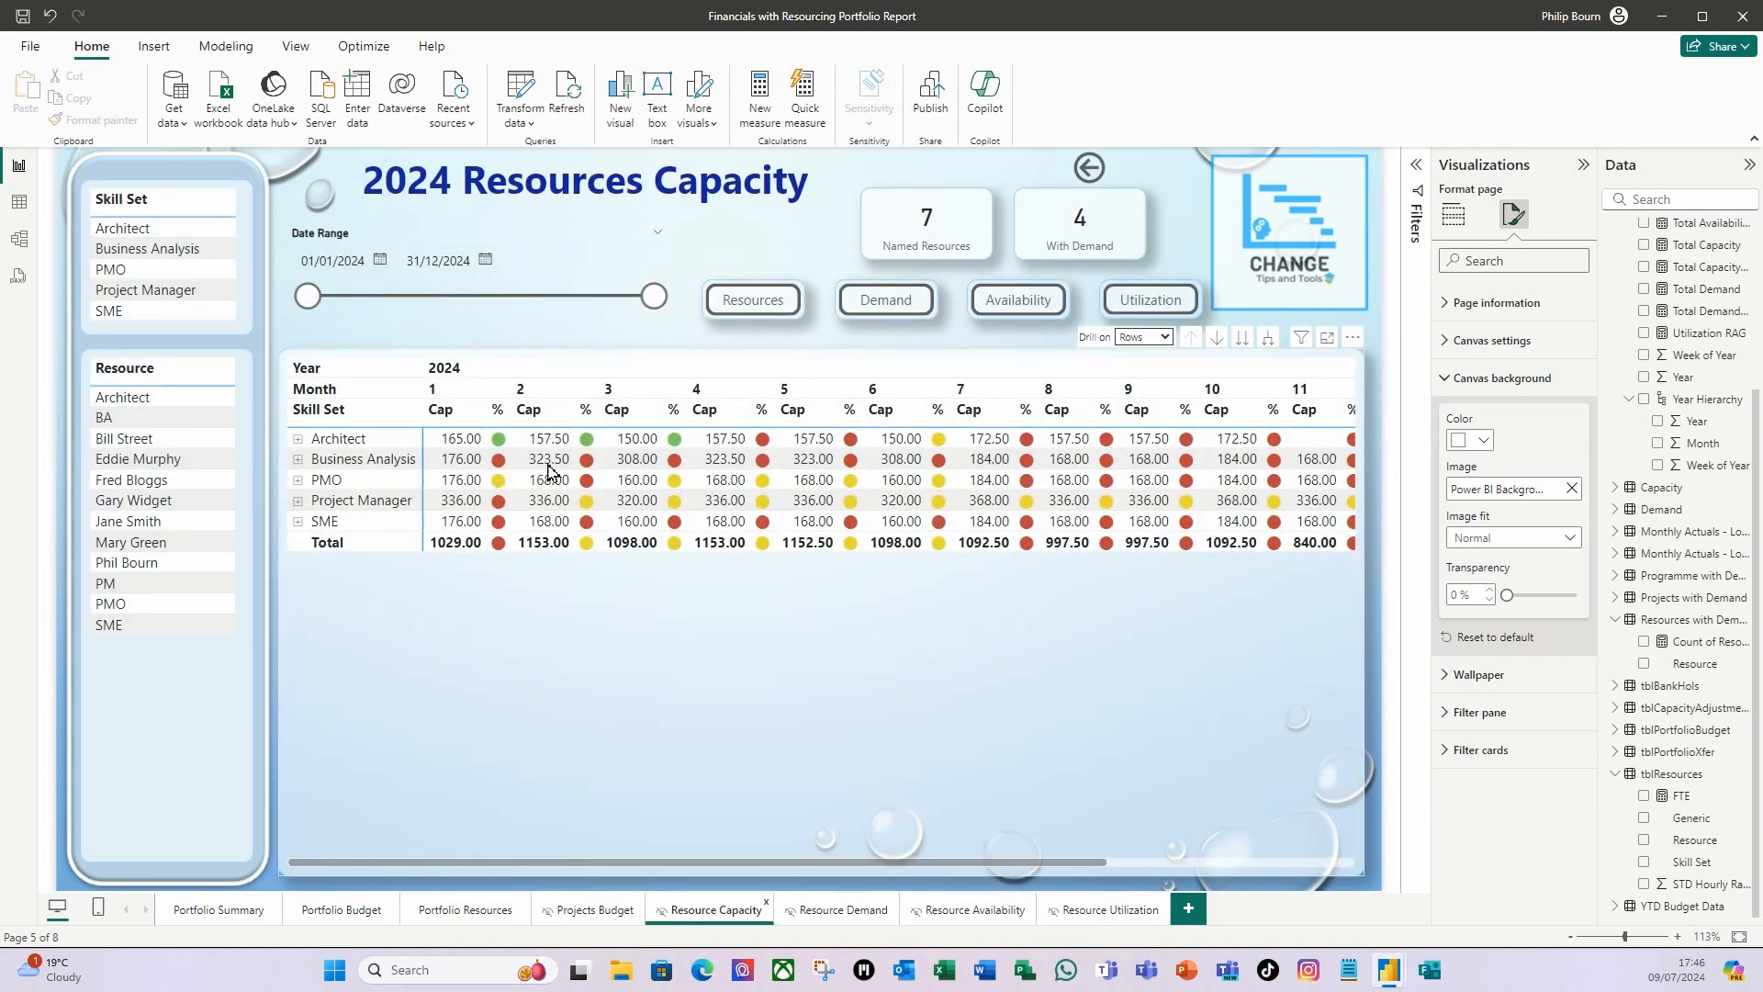
{"action": "left_click", "coordinate": [812, 239]}
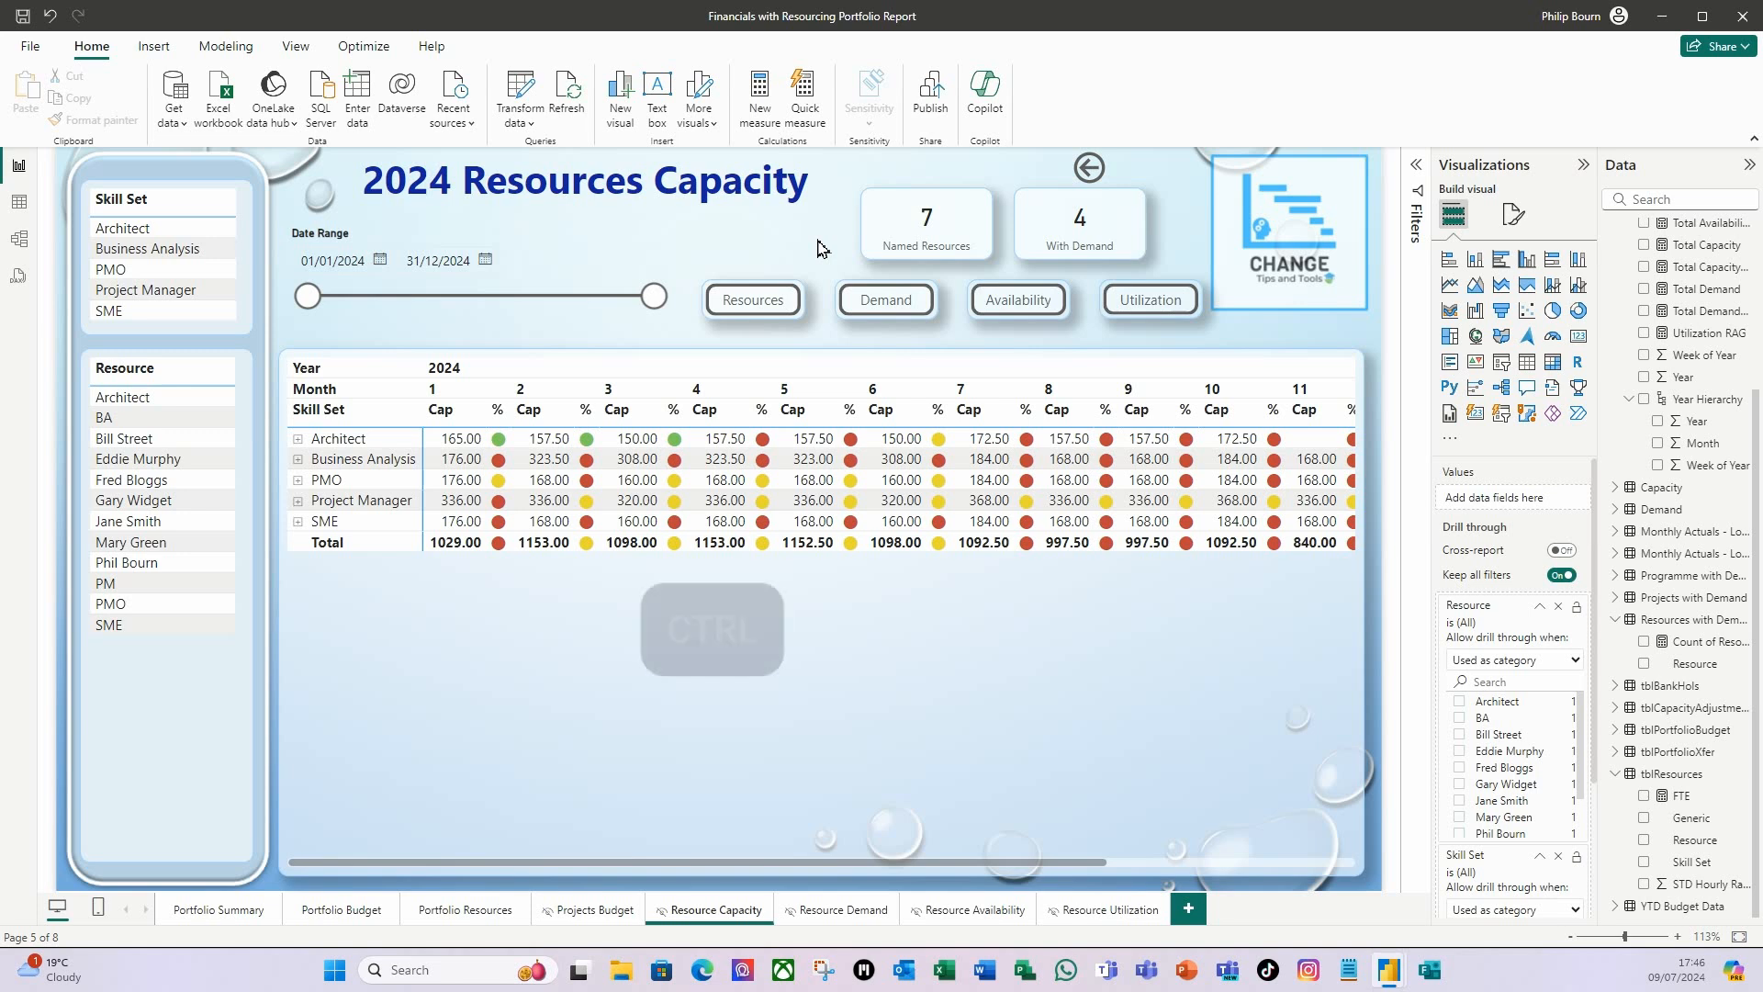
{"action": "key", "text": "ctrl+a"}
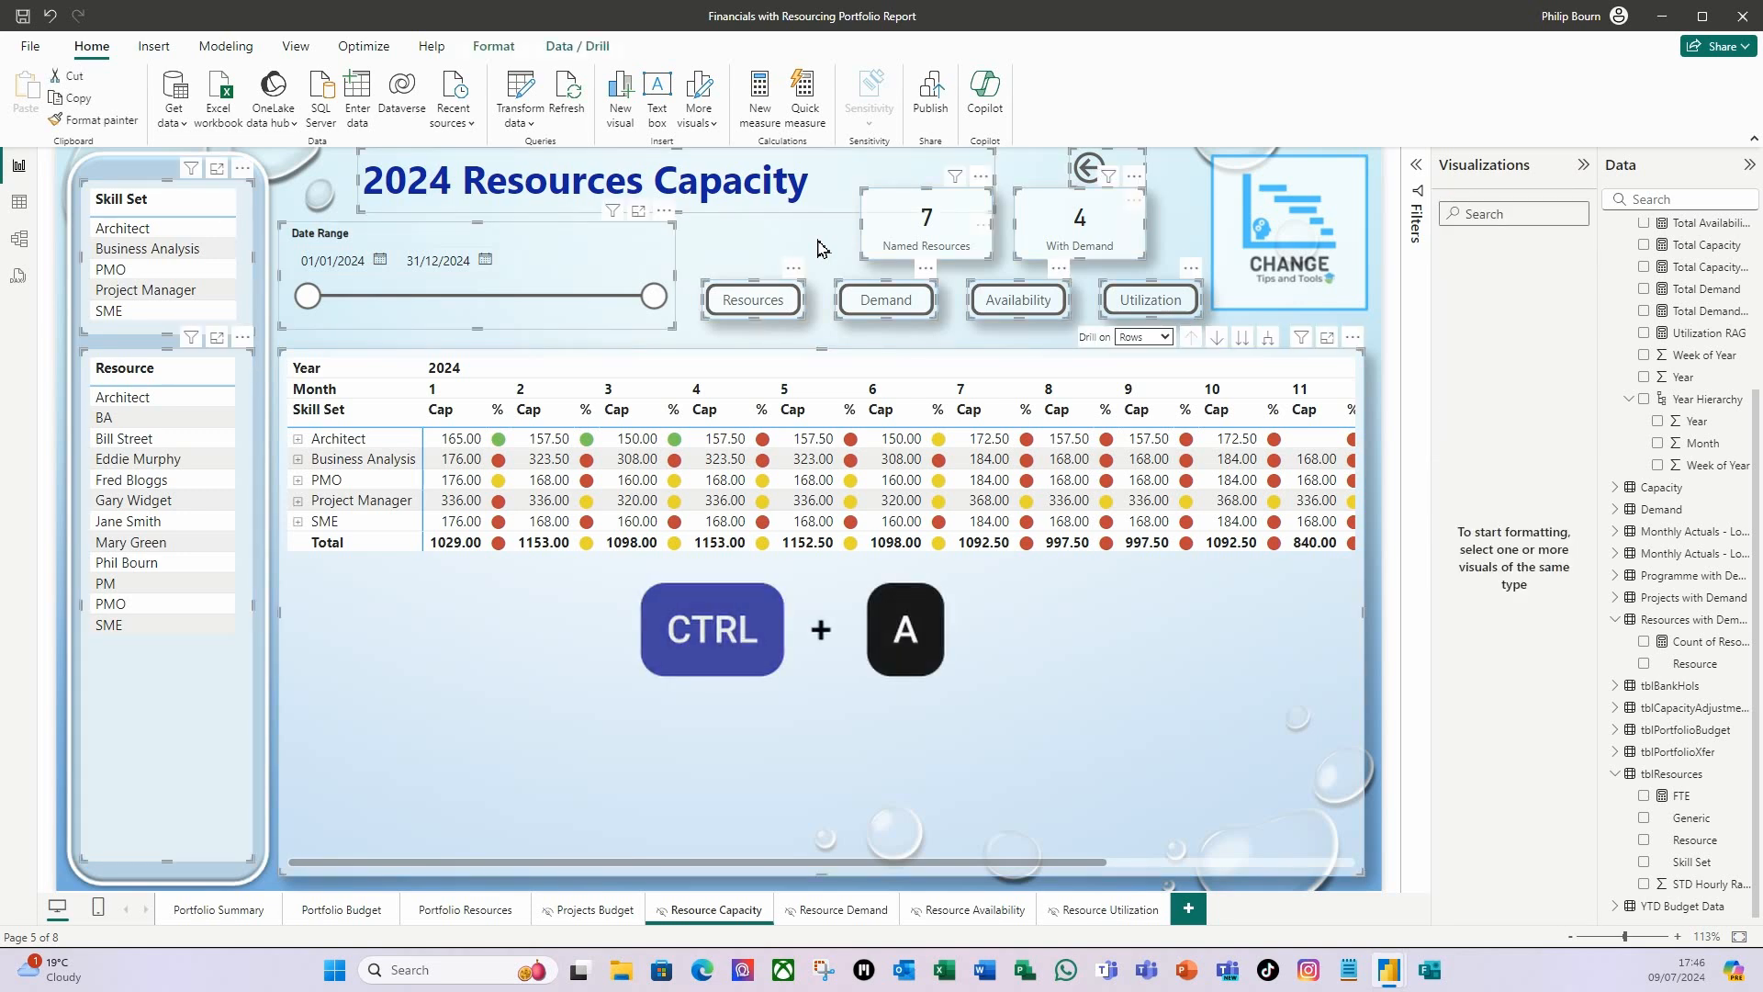
{"action": "key", "text": "ctrl+c"}
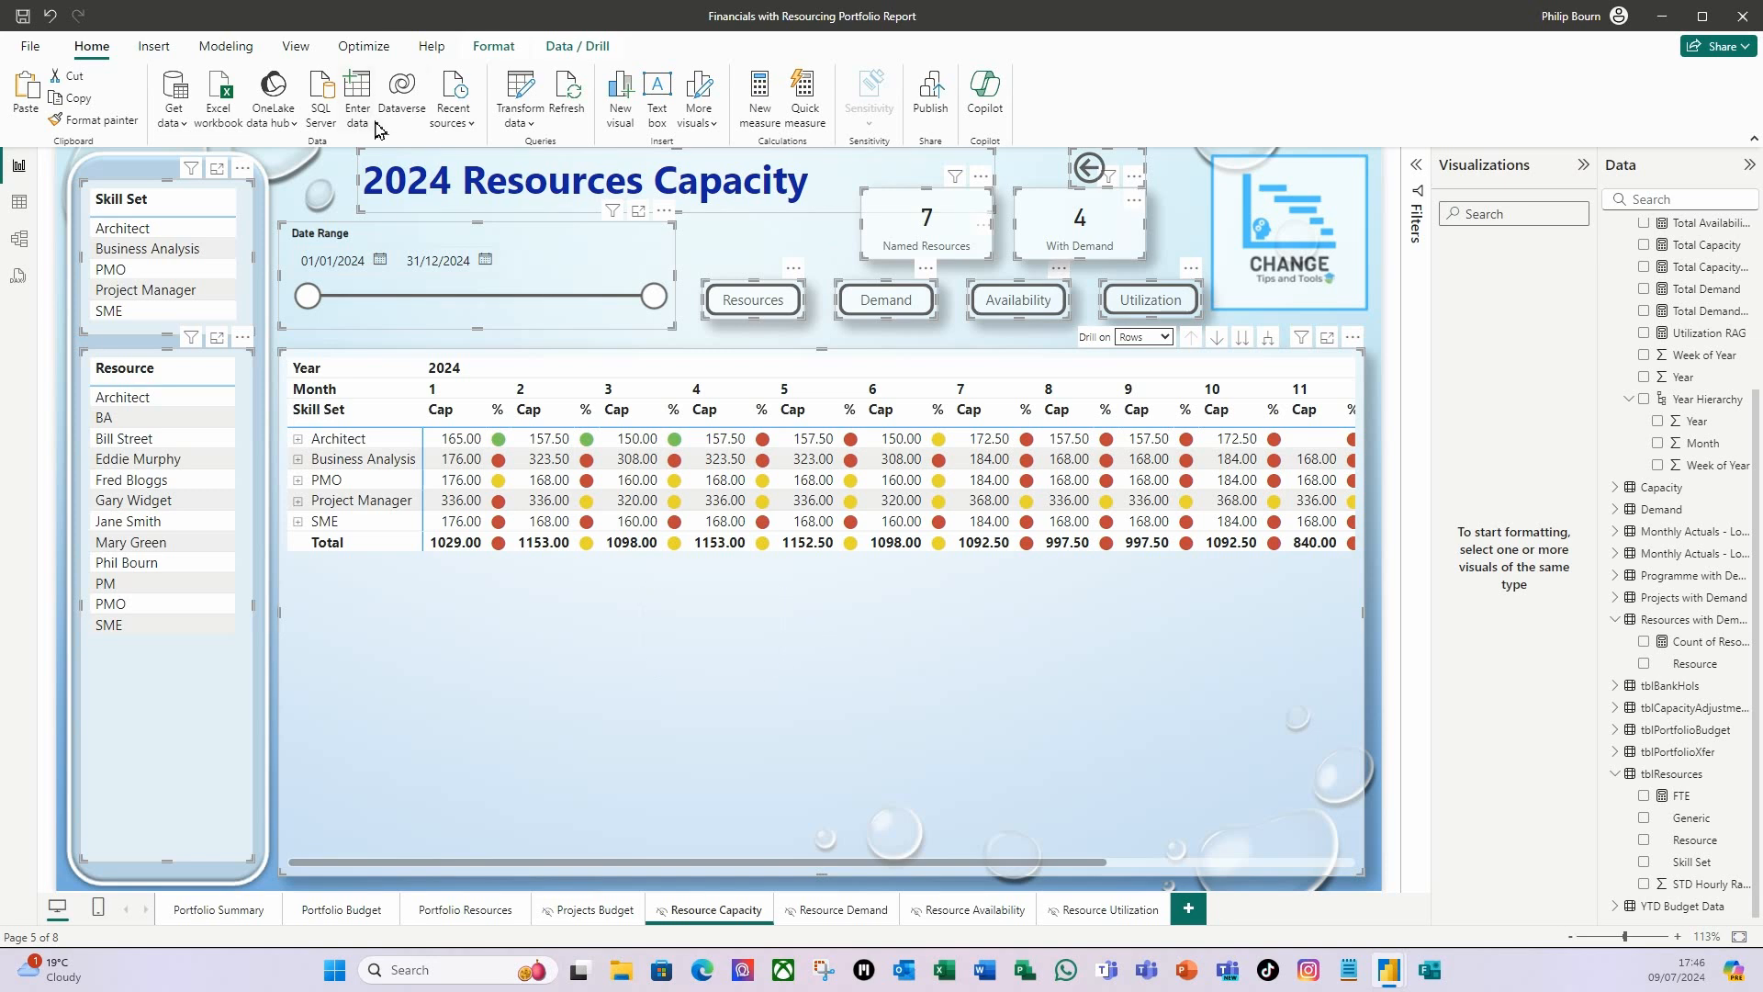
{"action": "left_click", "coordinate": [842, 914]}
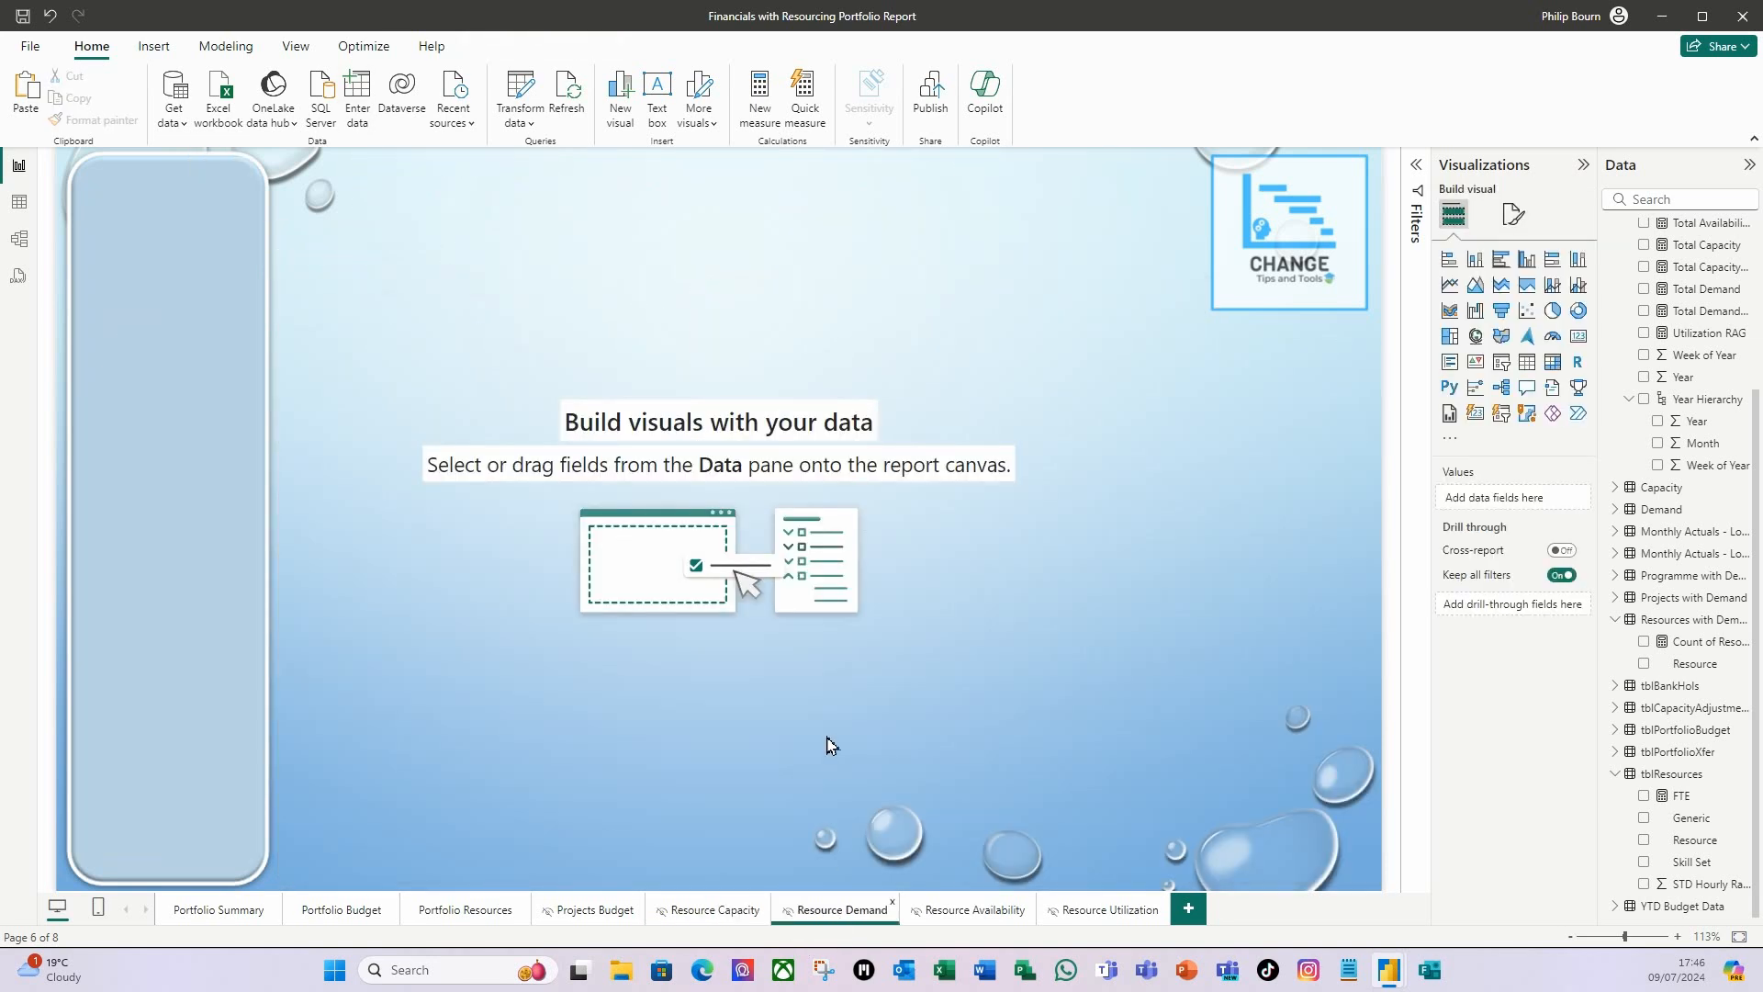
{"action": "key", "text": "ctrl+v"}
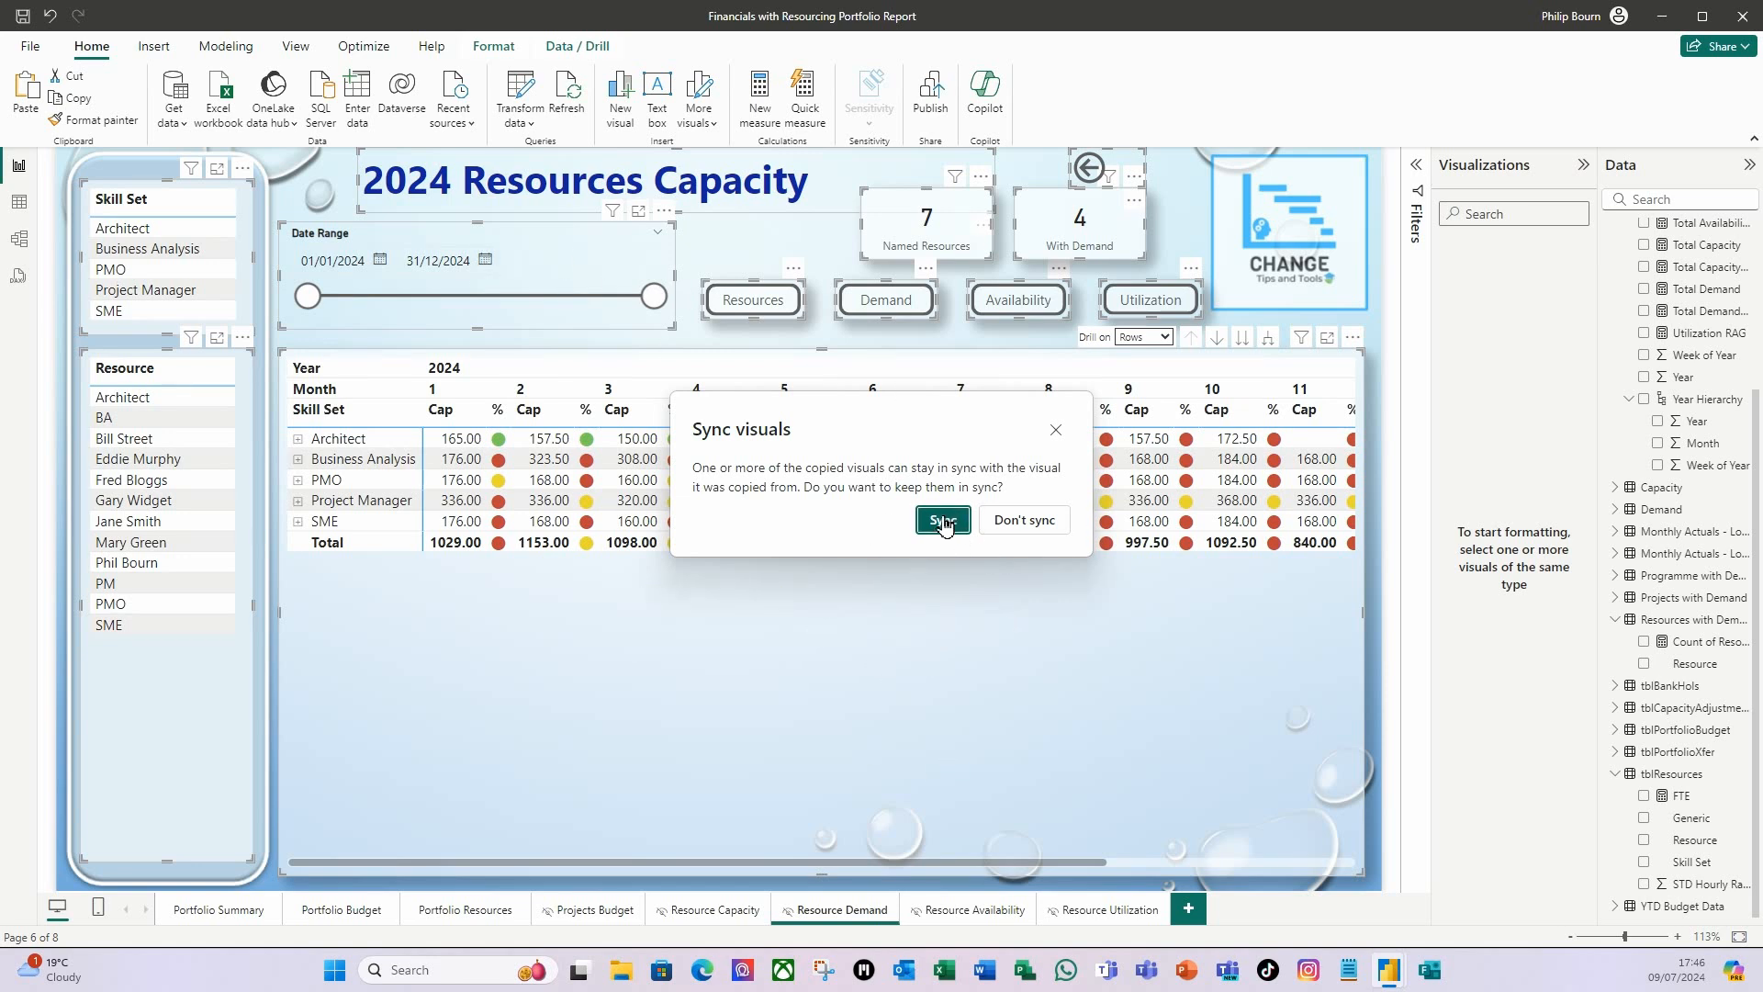
{"action": "left_click", "coordinate": [943, 521]}
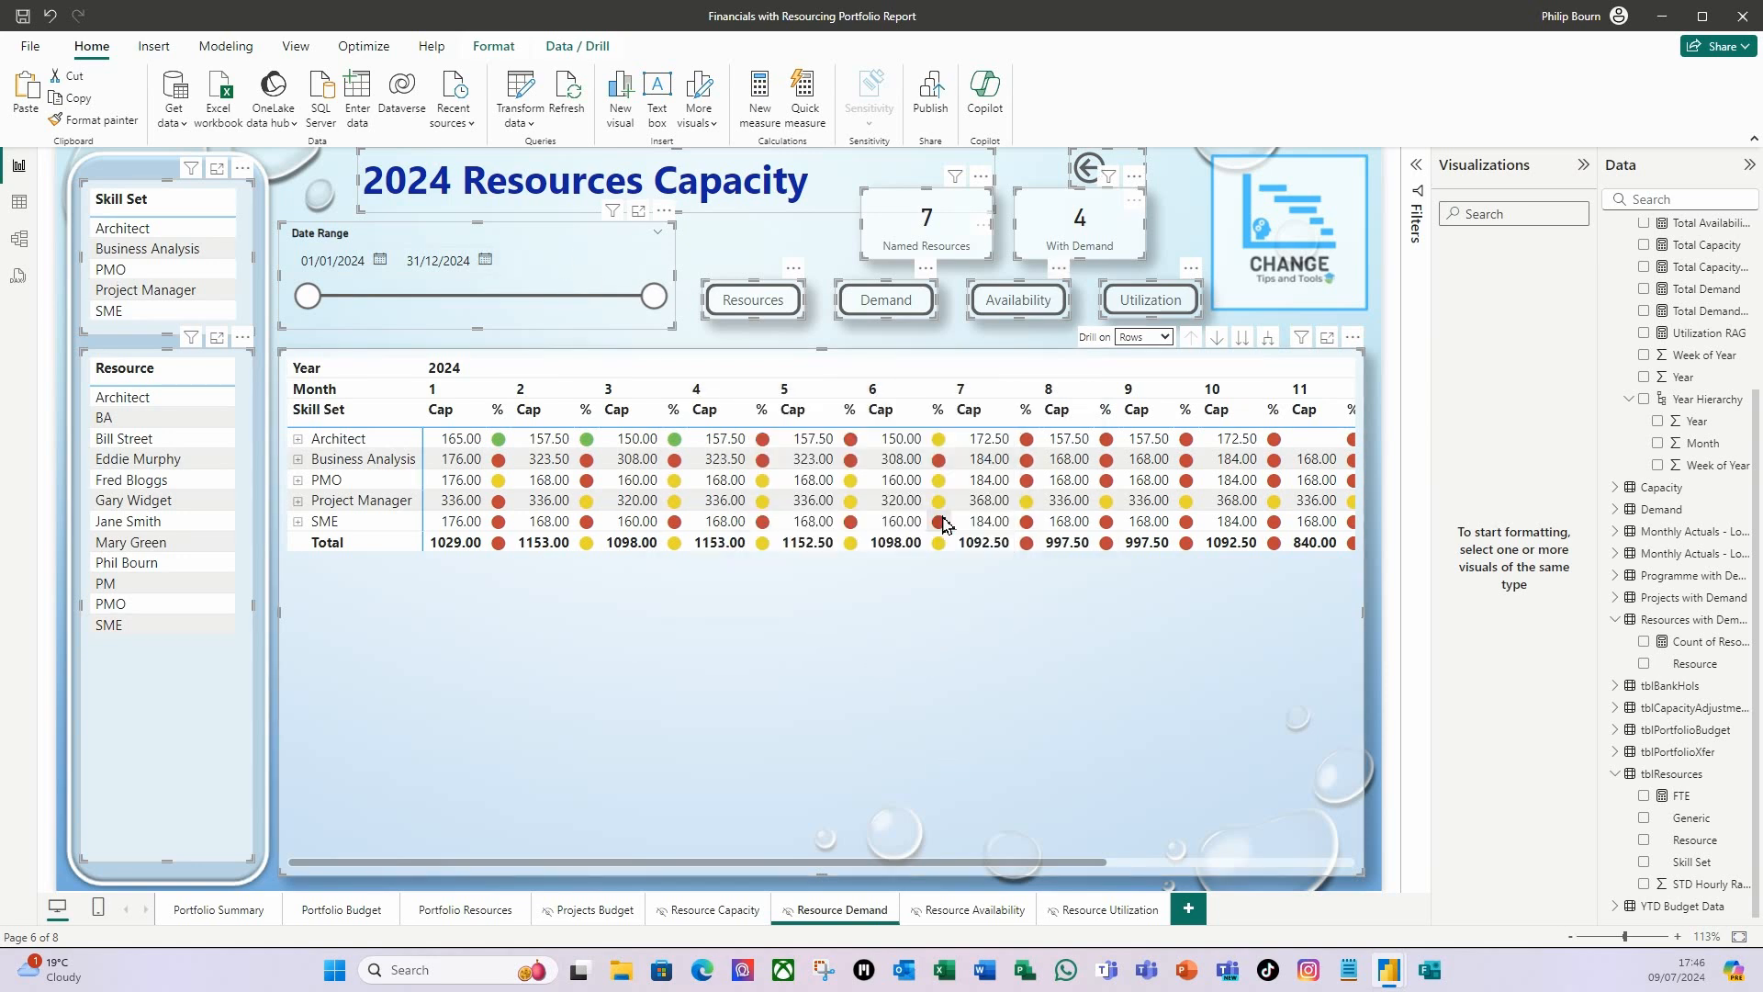
{"action": "left_click", "coordinate": [937, 726]}
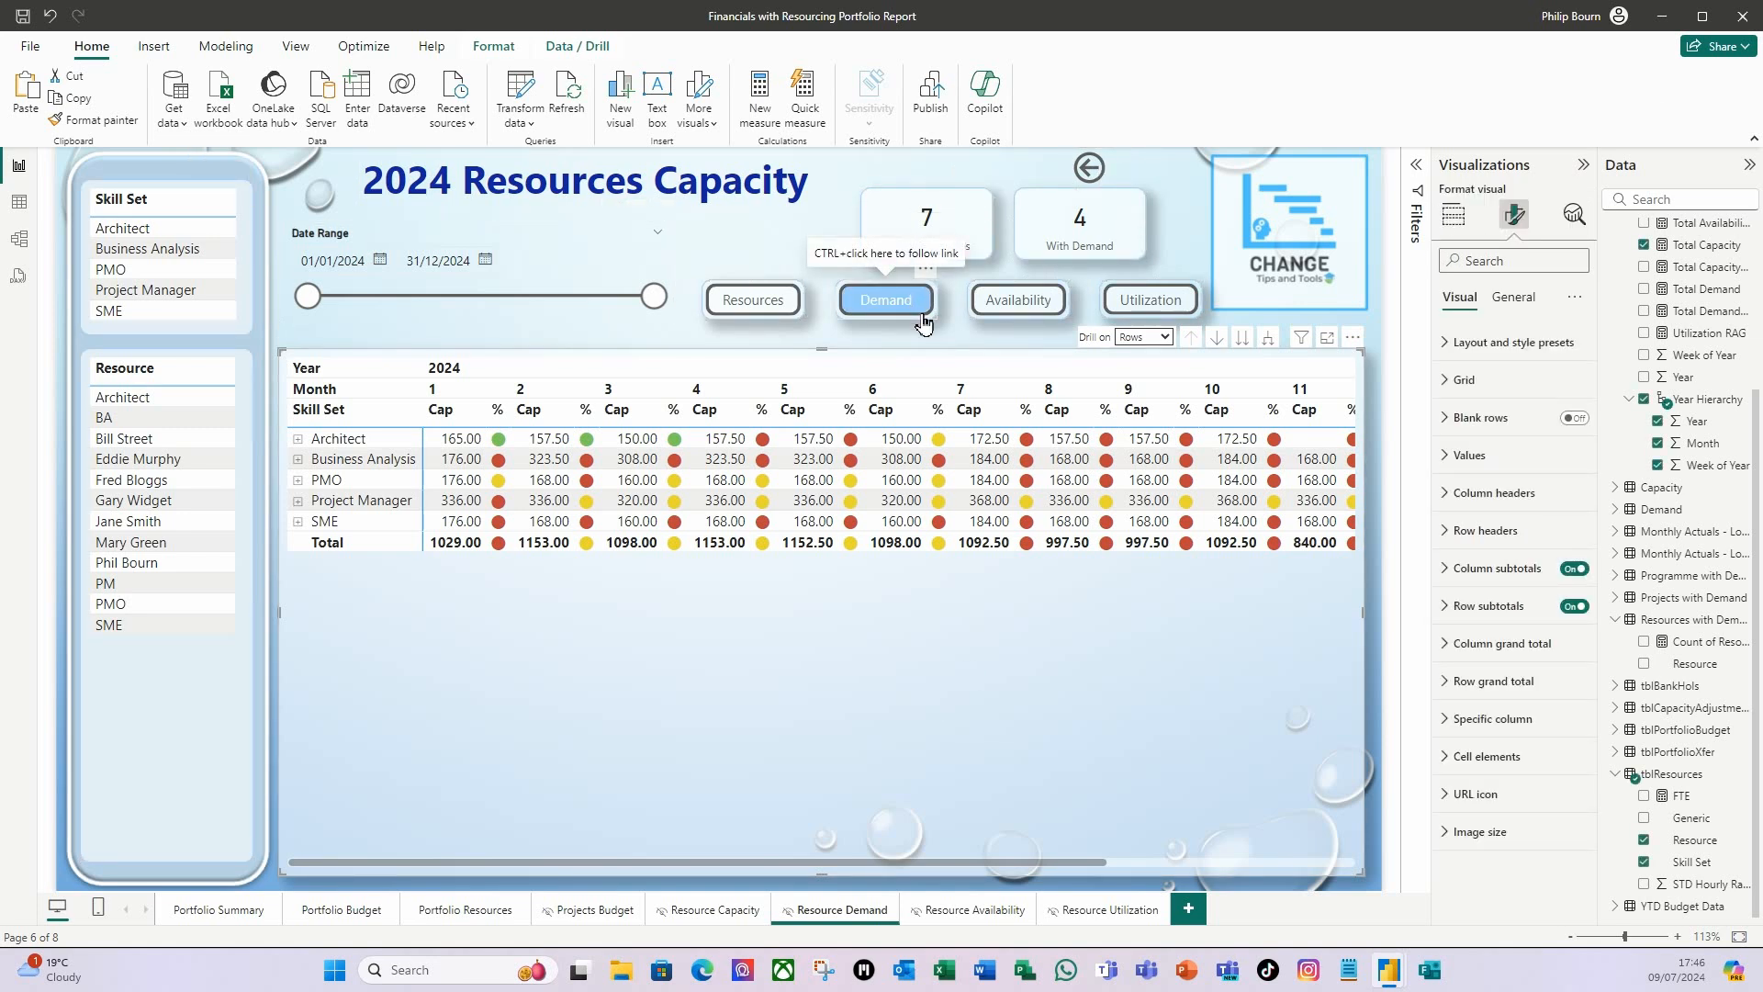
Set the page navigation destination of the Demand button on the Resource Demand page to Resource Capacity.
{"action": "left_click", "coordinate": [923, 317]}
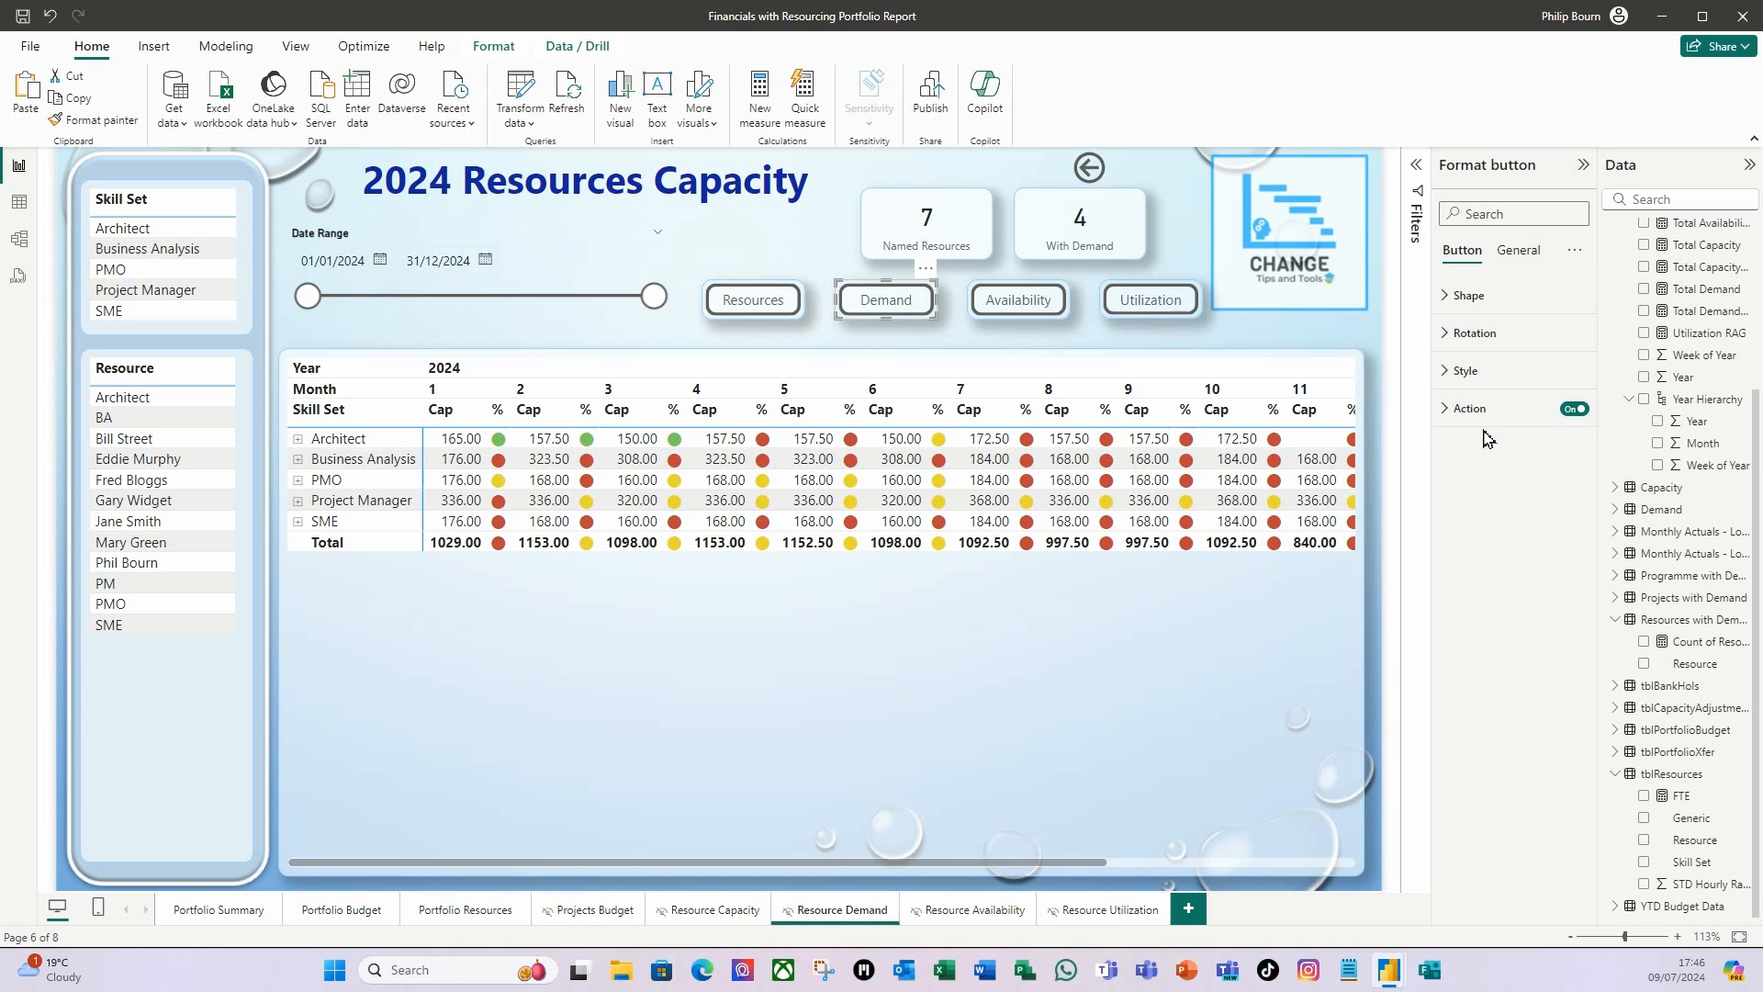
{"action": "left_click", "coordinate": [1455, 409]}
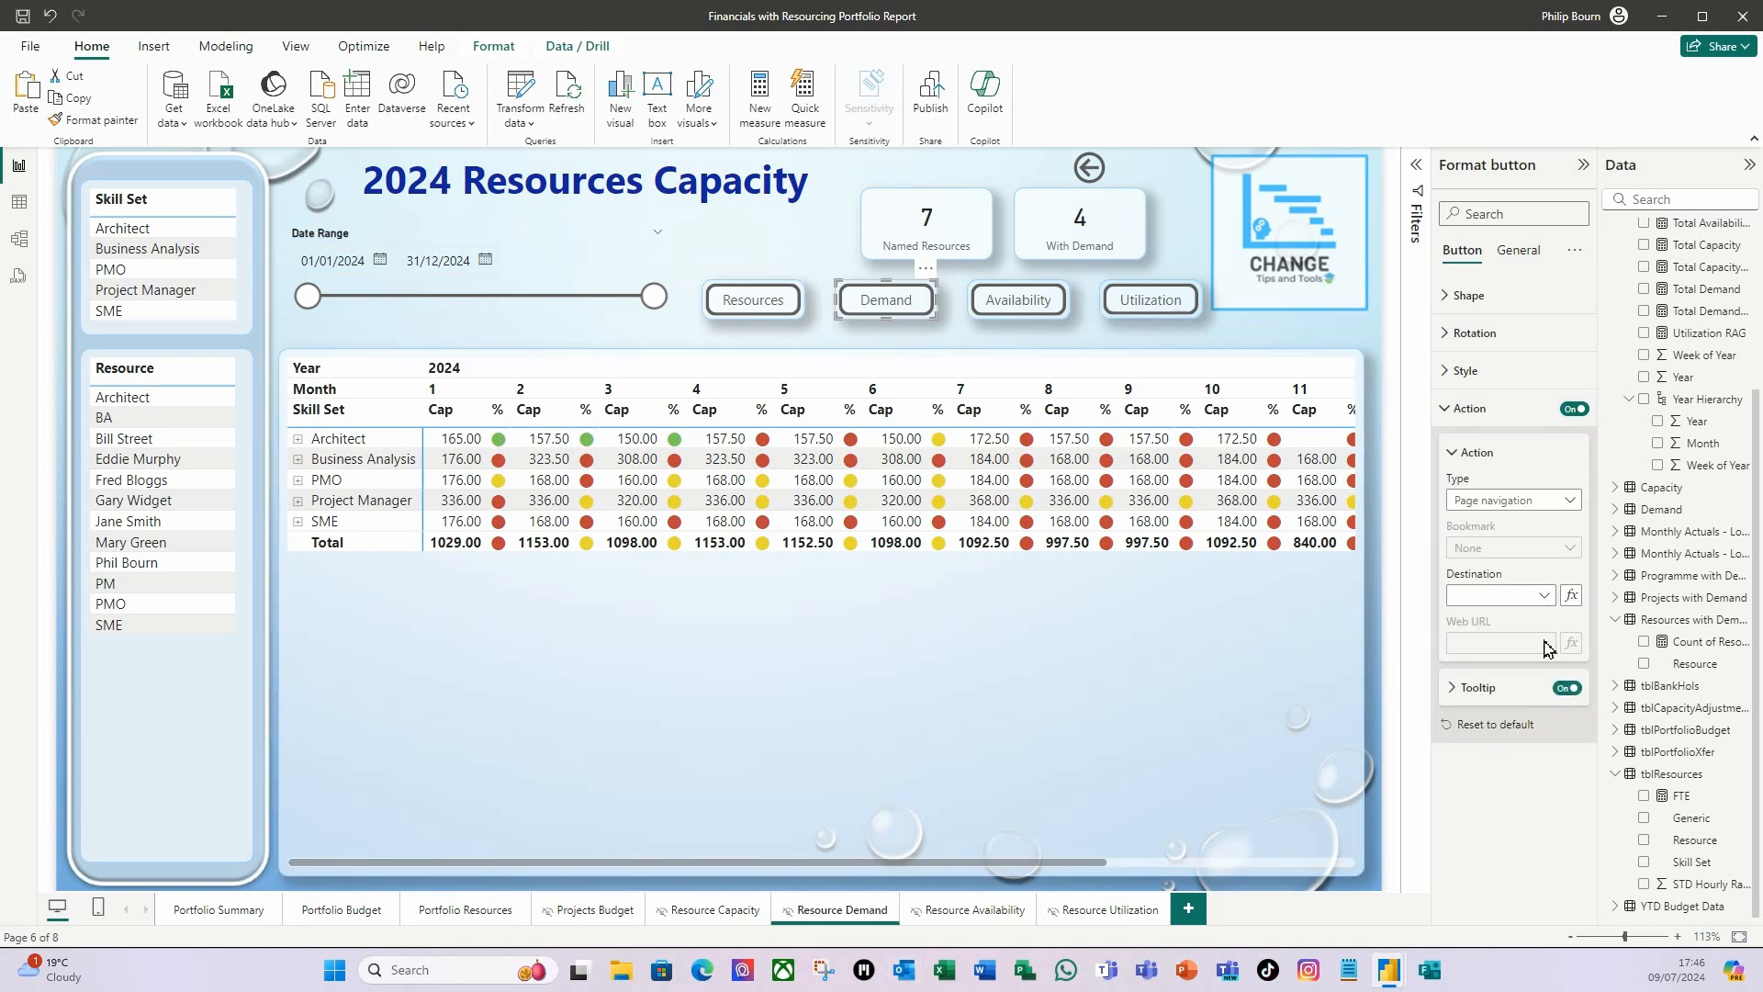
{"action": "left_click", "coordinate": [1545, 595]}
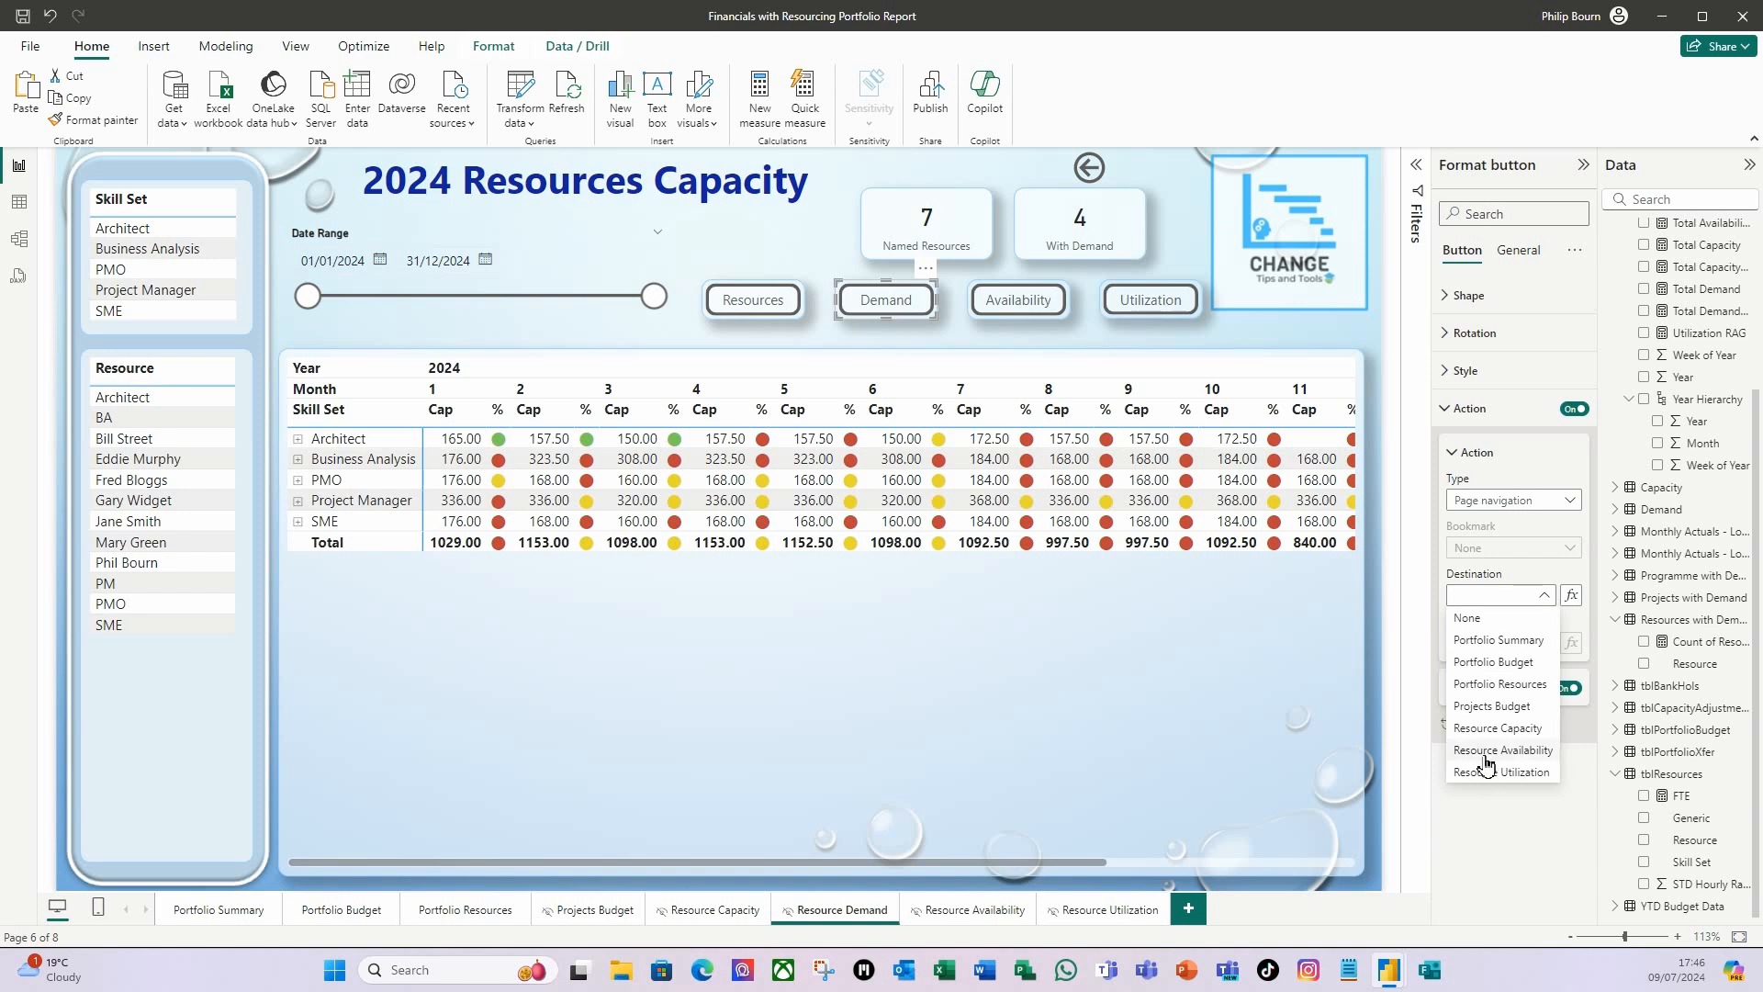
{"action": "left_click", "coordinate": [1498, 728]}
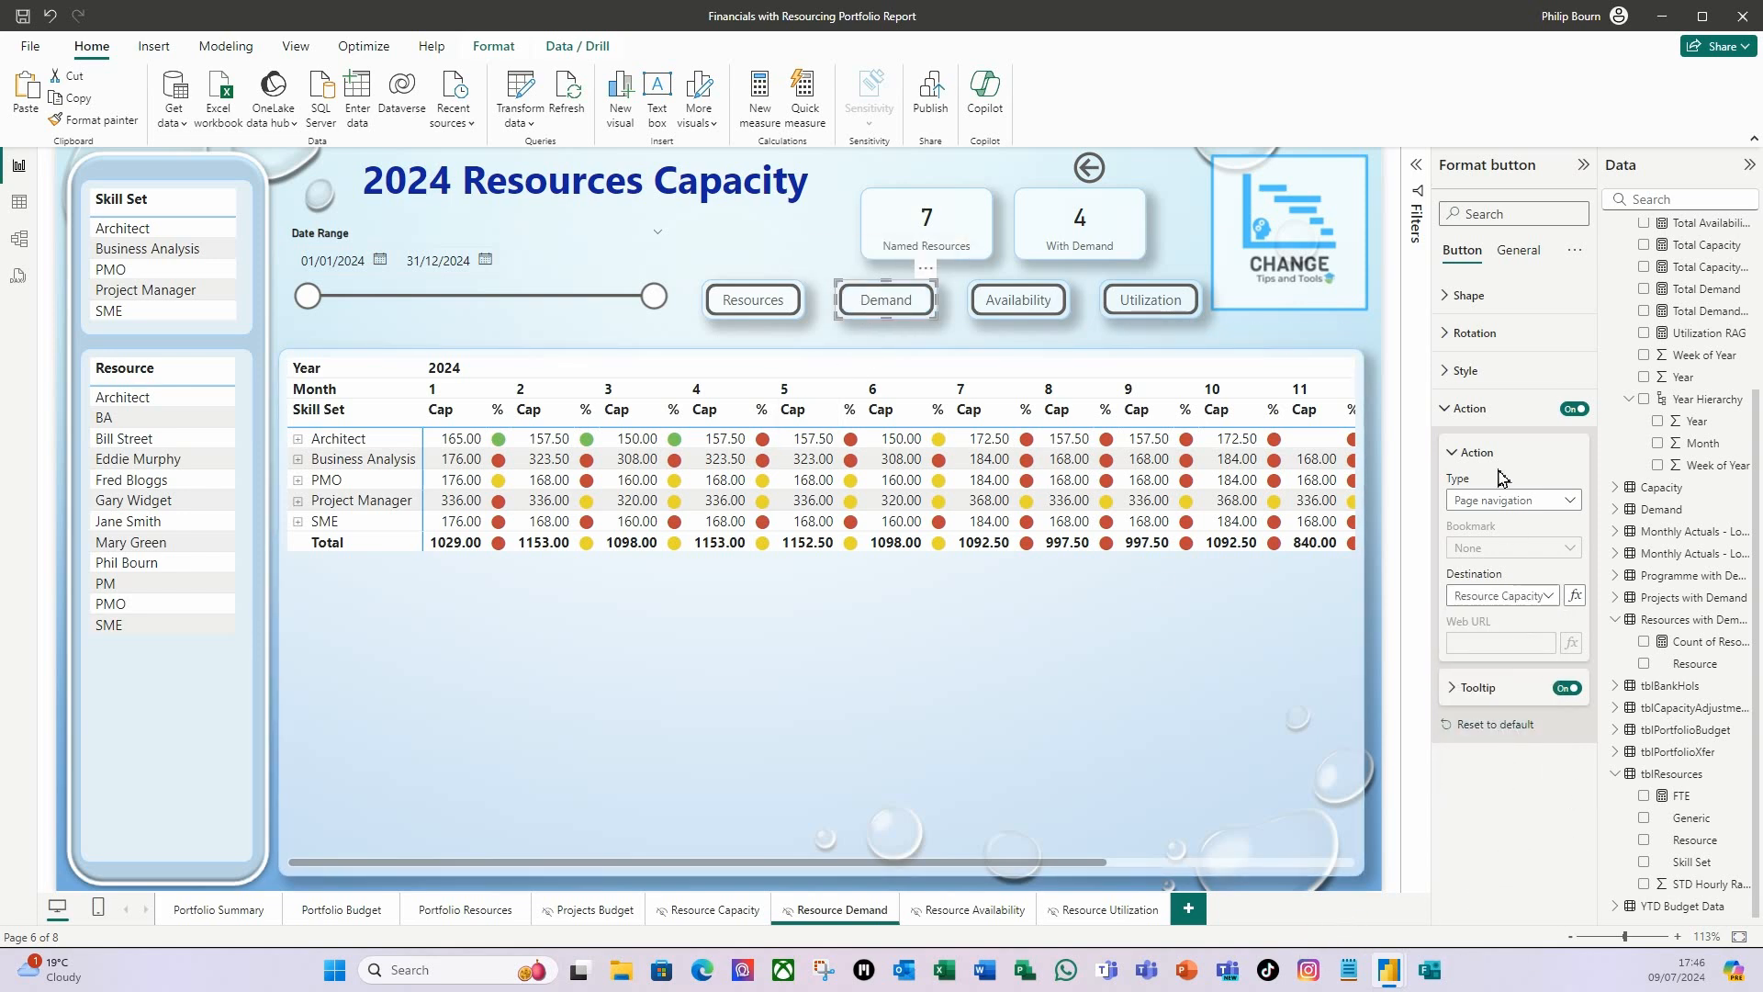
Change the Demand button's text to Capacity.
{"action": "left_click", "coordinate": [1455, 373]}
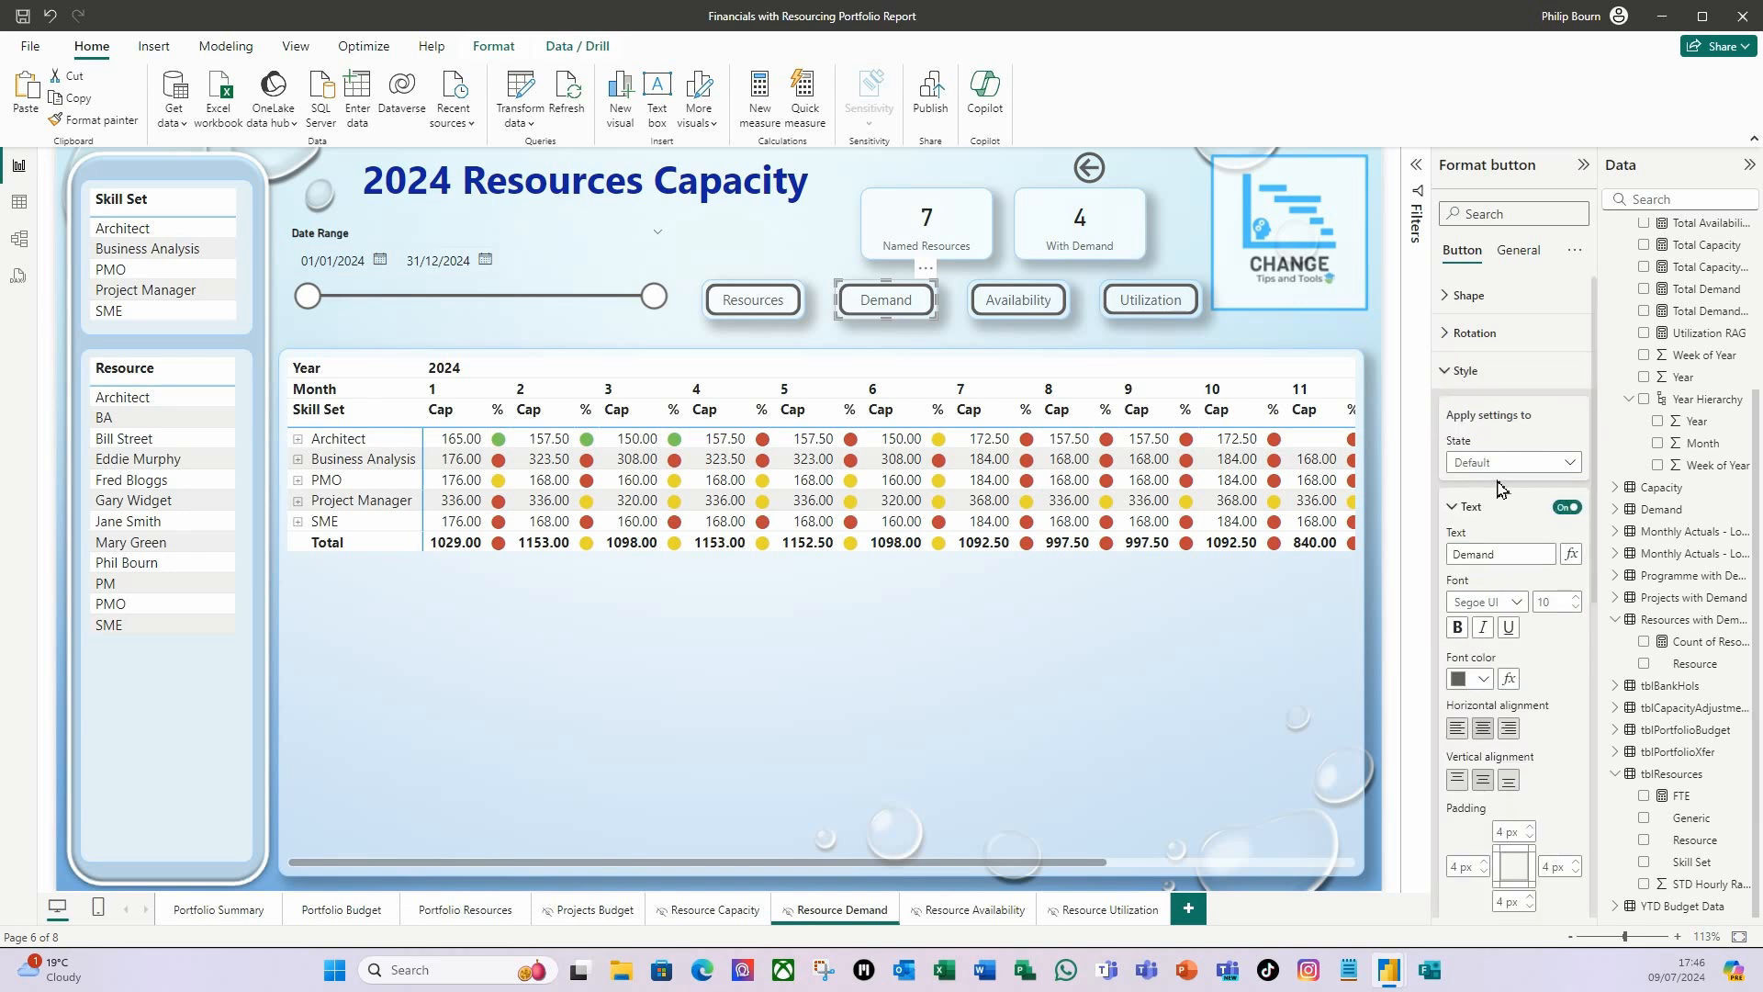
{"action": "left_click", "coordinate": [1518, 559]}
{"action": "left_click_drag", "start_coordinate": [1525, 560], "coordinate": [1400, 548]}
{"action": "type", "text": "Capacity"}
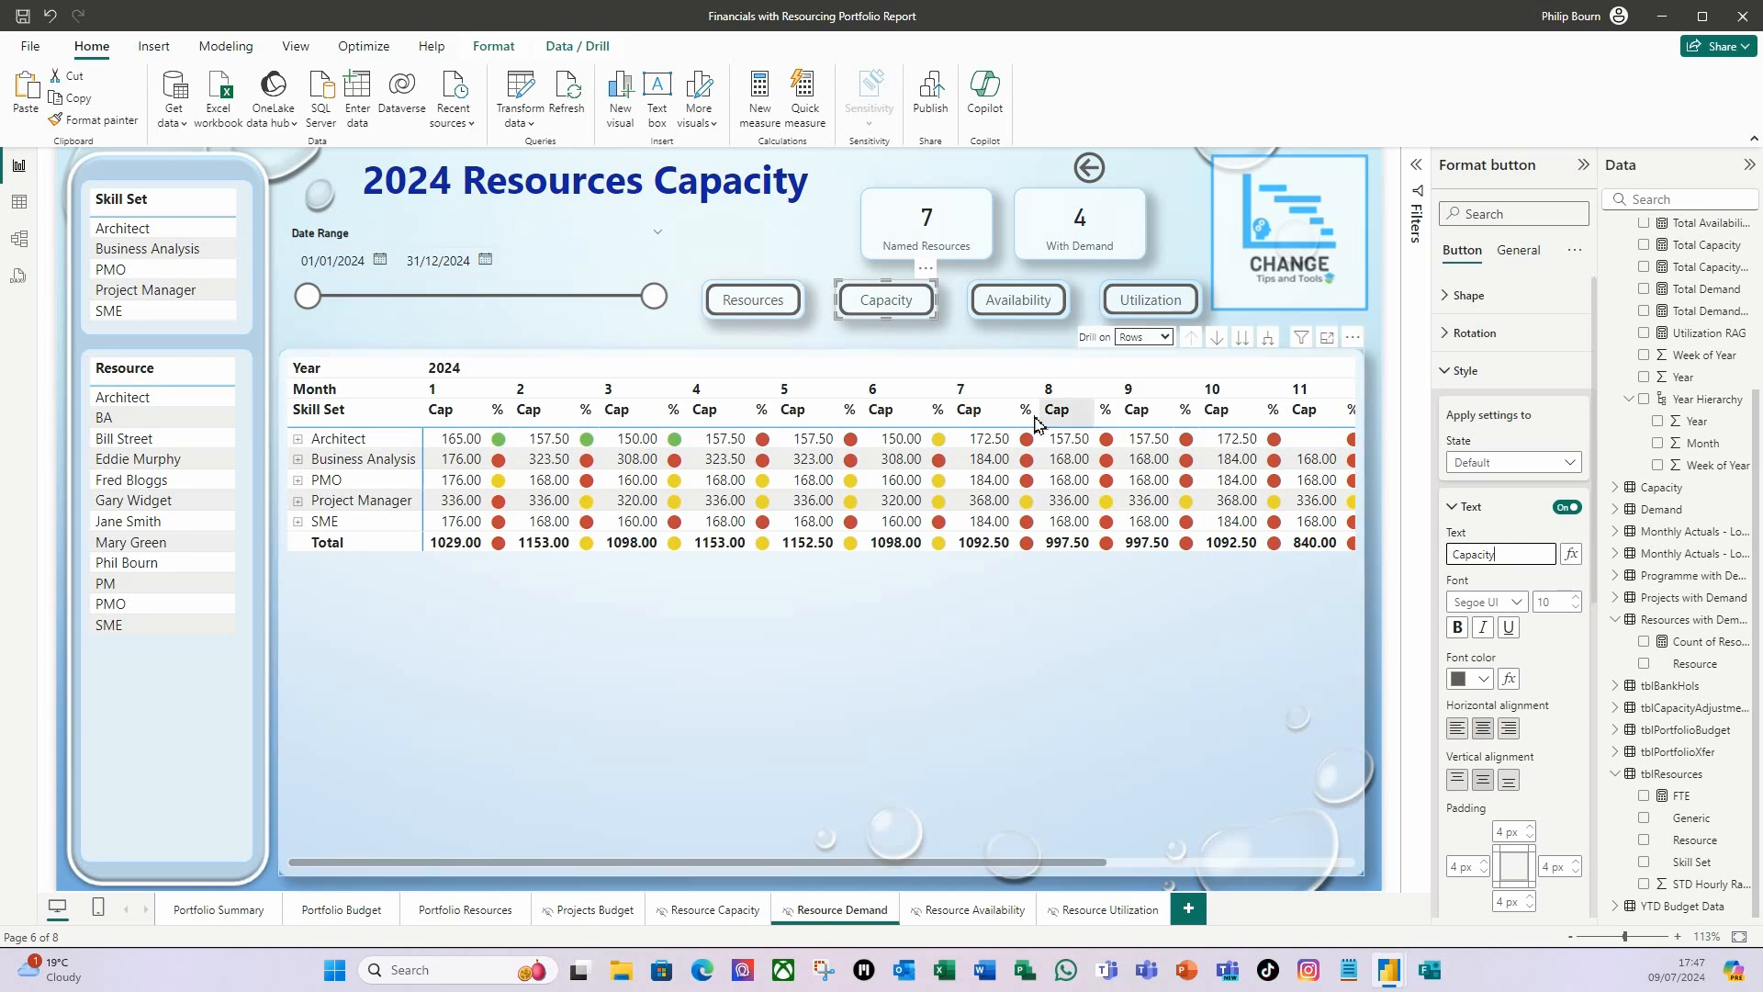
{"action": "left_click", "coordinate": [699, 762]}
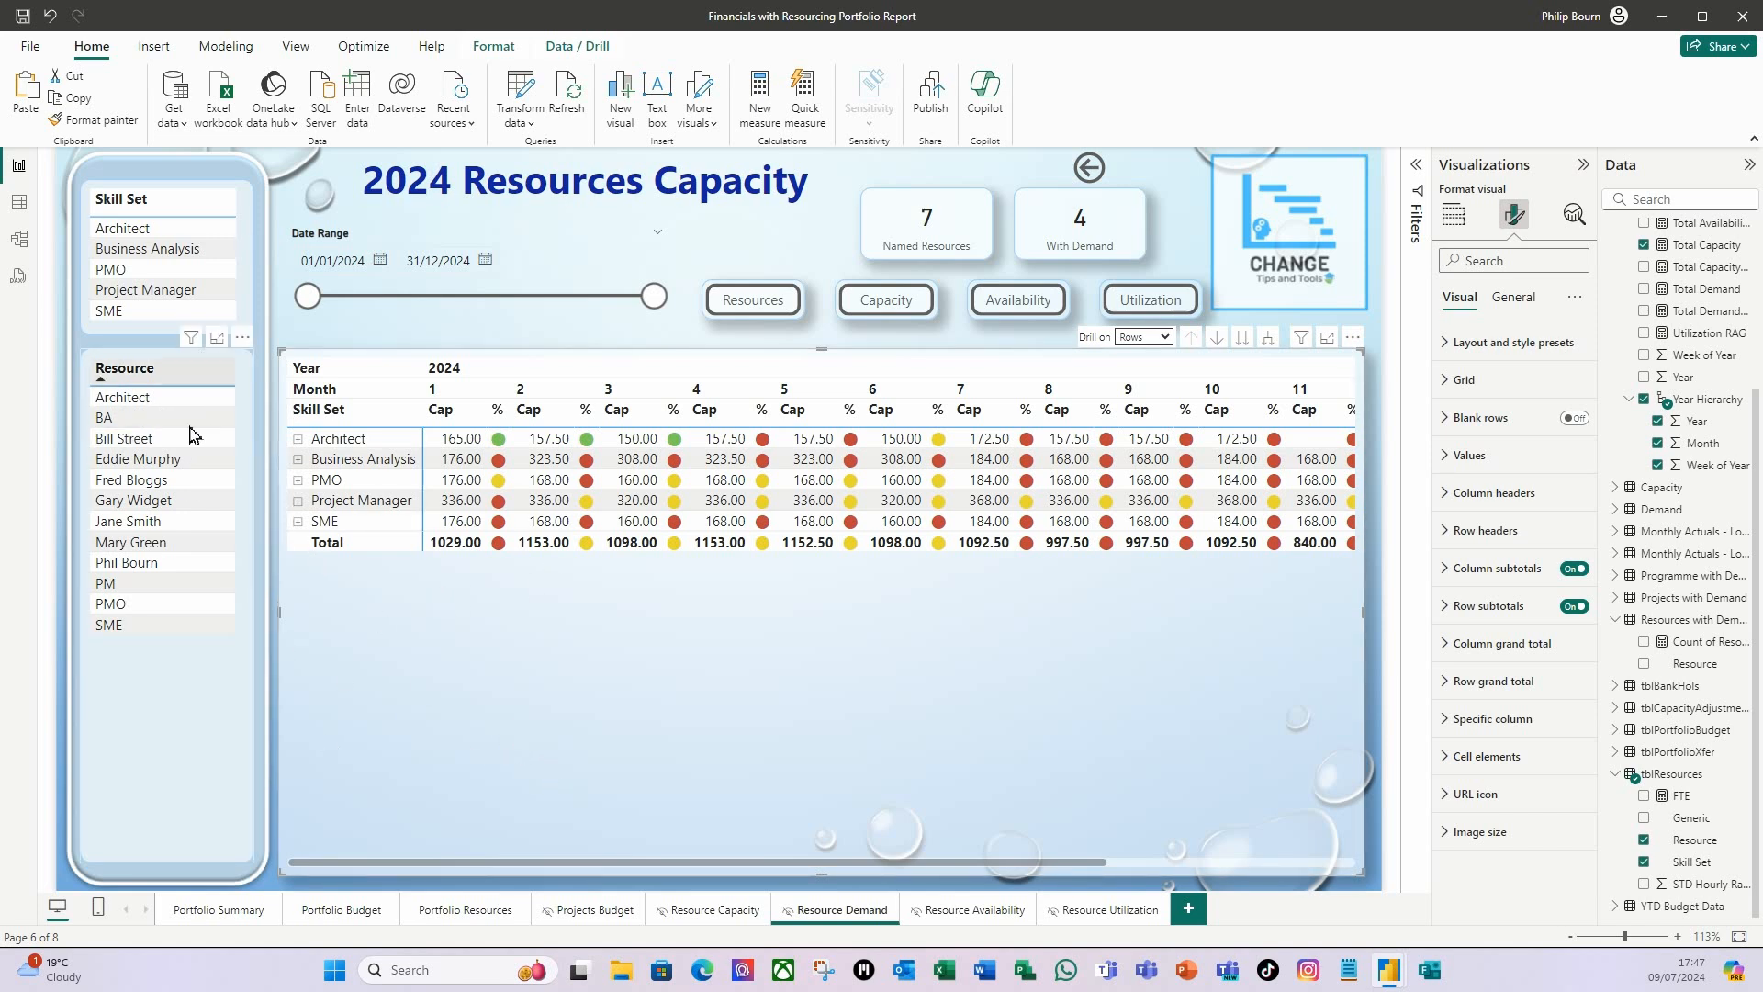
Move the Resource and Skill Set tables down the side strip to free space above the Skill Set table.
{"action": "left_click", "coordinate": [168, 354]}
{"action": "left_click_drag", "start_coordinate": [169, 349], "coordinate": [161, 470]}
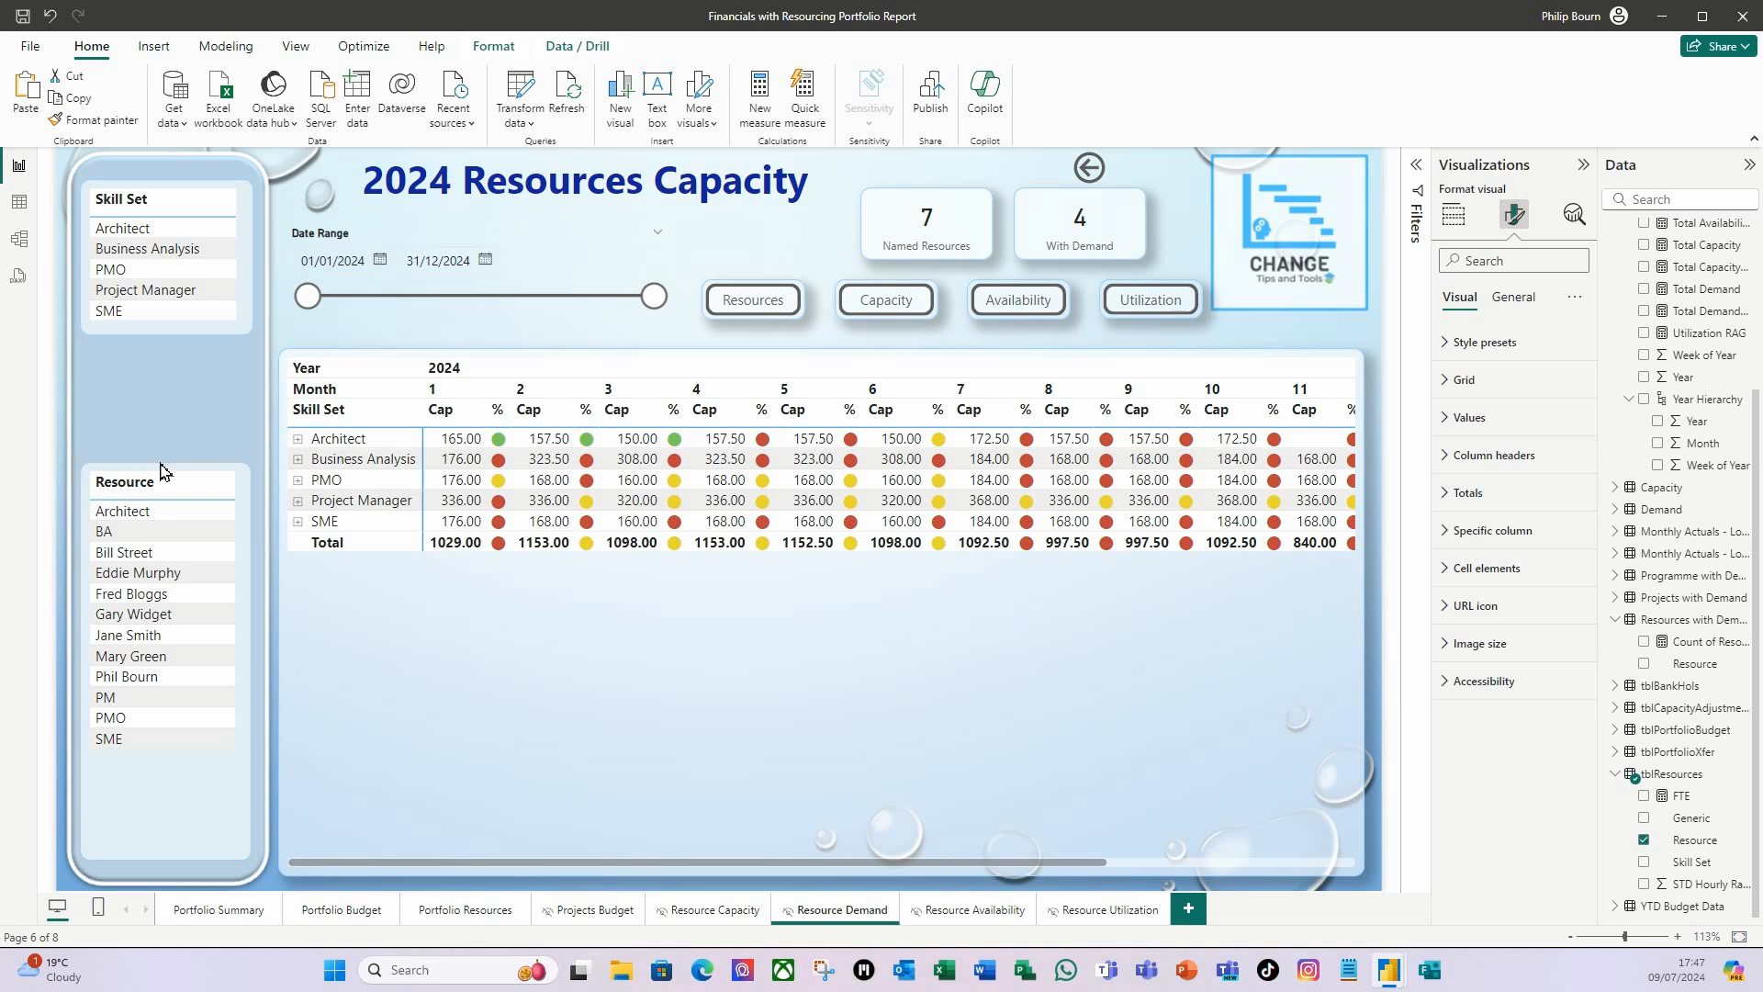
{"action": "left_click", "coordinate": [171, 335]}
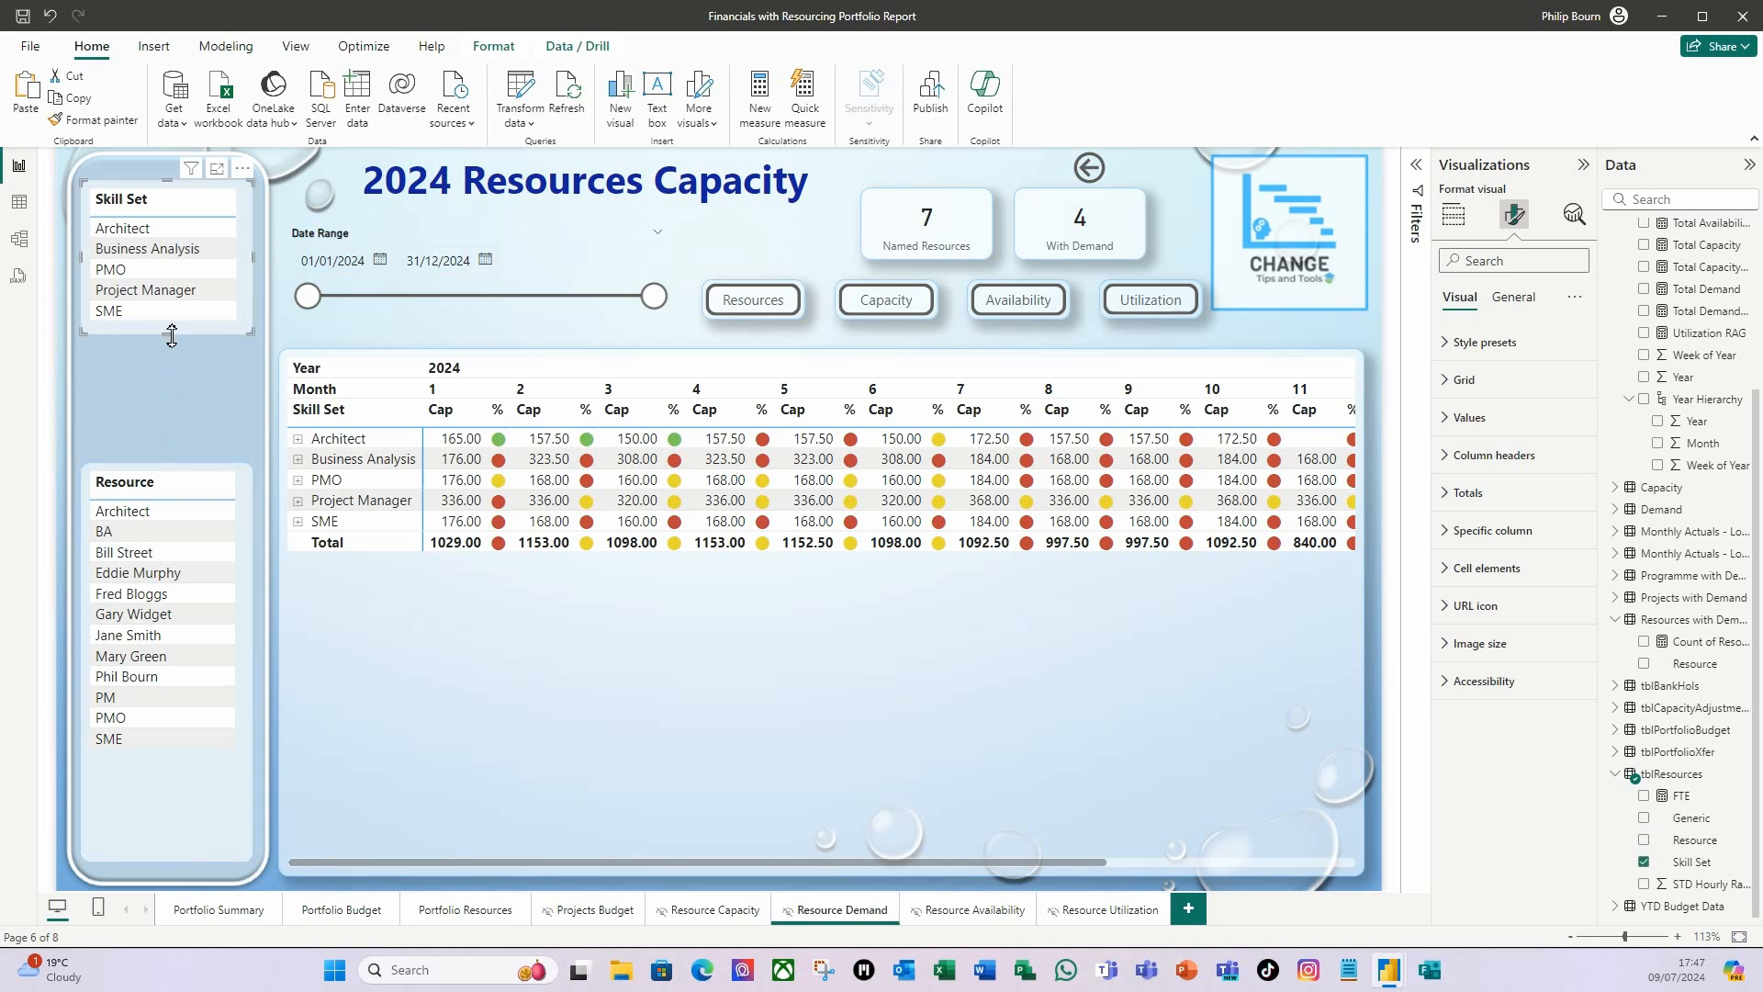
{"action": "key", "text": "Down"}
{"action": "key", "text": "Down"}
{"action": "key", "text": "Down"}
{"action": "key", "text": "Down"}
{"action": "key", "text": "Down"}
{"action": "key", "text": "Down"}
{"action": "key", "text": "Down"}
{"action": "key", "text": "Down"}
{"action": "key", "text": "Down"}
{"action": "key", "text": "Down"}
{"action": "key", "text": "Down"}
{"action": "key", "text": "Down"}
{"action": "key", "text": "Down"}
{"action": "key", "text": "Down"}
{"action": "key", "text": "Down"}
{"action": "key", "text": "Down"}
{"action": "key", "text": "Down"}
{"action": "key", "text": "Down"}
{"action": "key", "text": "Down"}
{"action": "key", "text": "Down"}
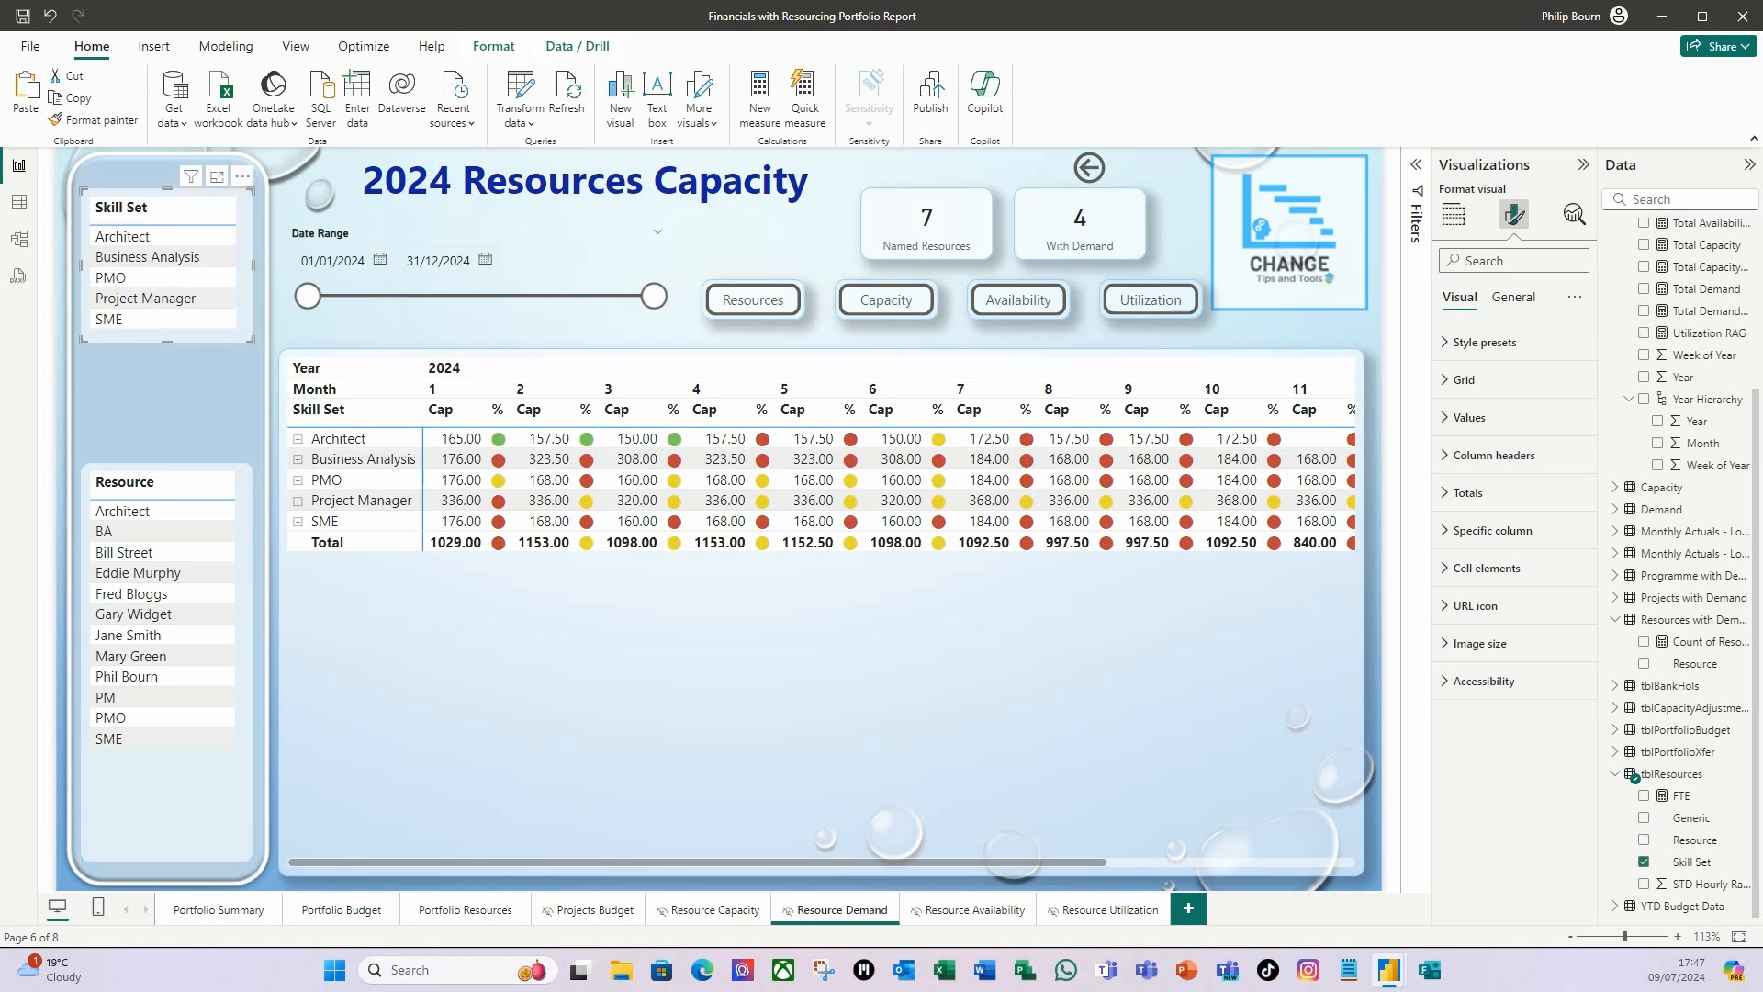
{"action": "key", "text": "Down"}
{"action": "key", "text": "Down"}
{"action": "key", "text": "Down"}
{"action": "key", "text": "Down"}
{"action": "key", "text": "Down"}
{"action": "key", "text": "Down"}
{"action": "key", "text": "Down"}
{"action": "key", "text": "Down"}
{"action": "key", "text": "Down"}
{"action": "key", "text": "Down"}
{"action": "key", "text": "Down"}
{"action": "key", "text": "Down"}
{"action": "key", "text": "Down"}
{"action": "key", "text": "Down"}
{"action": "key", "text": "Down"}
{"action": "key", "text": "Down"}
{"action": "key", "text": "Down"}
{"action": "key", "text": "Down"}
{"action": "key", "text": "Down"}
{"action": "key", "text": "Down"}
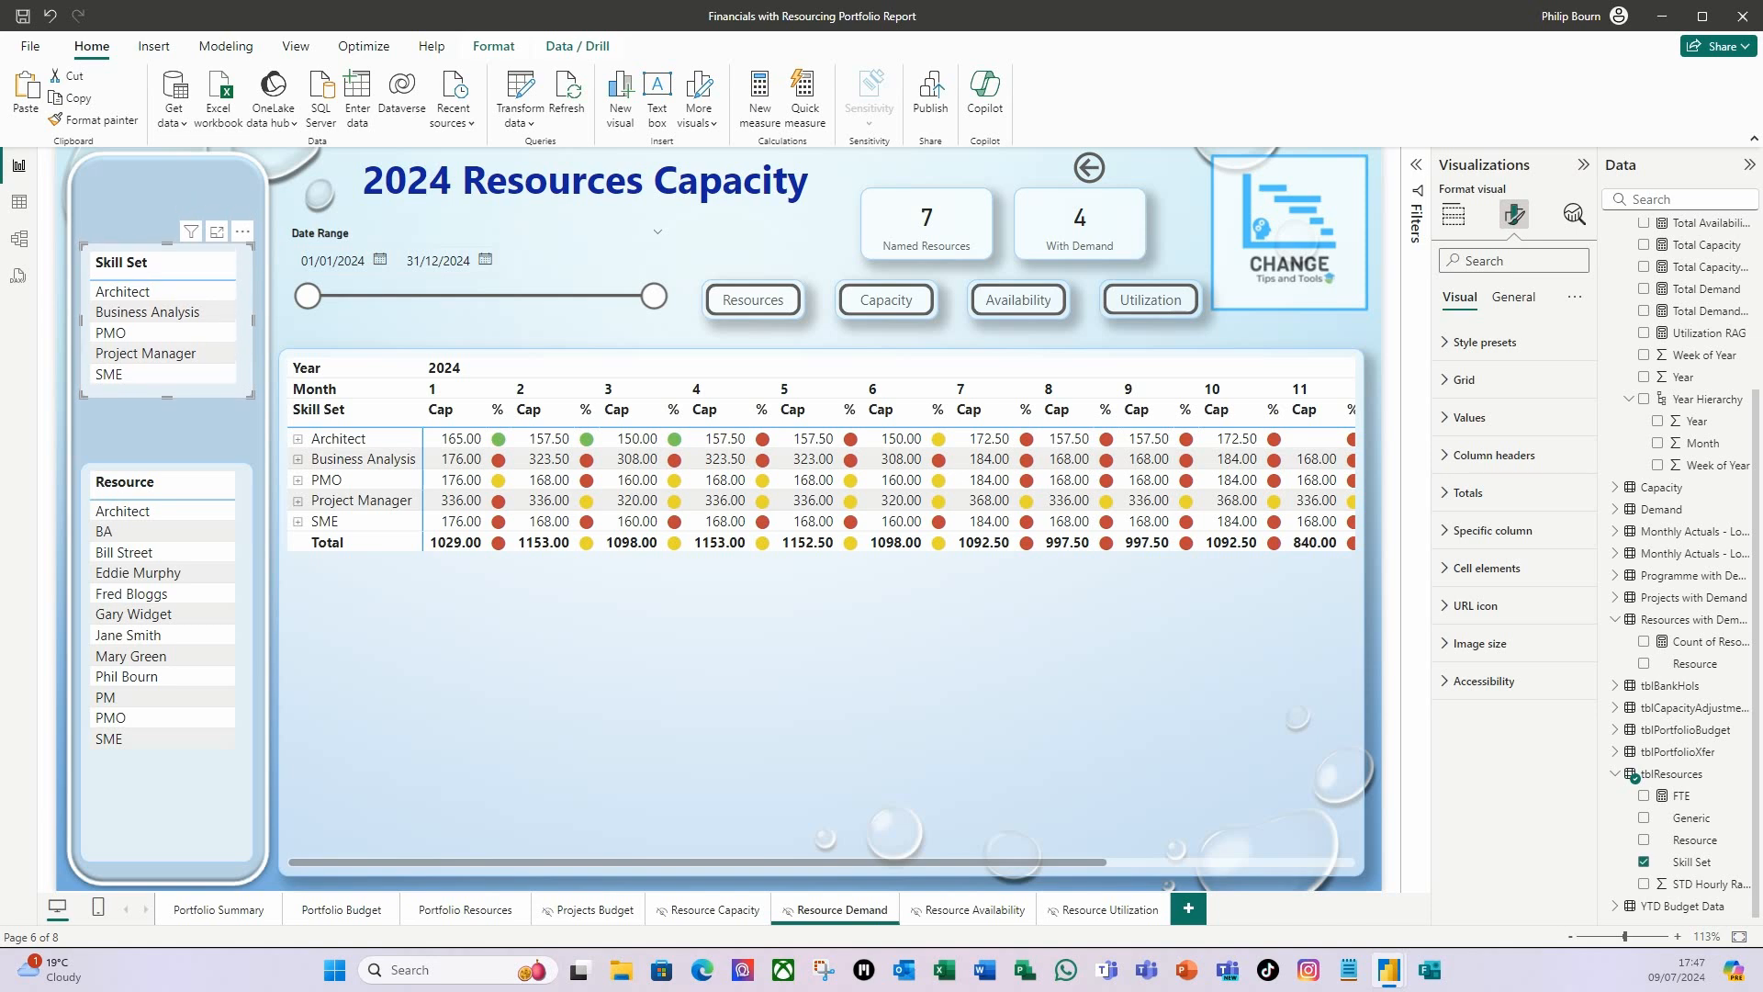
{"action": "key", "text": "Down"}
{"action": "key", "text": "Down"}
{"action": "key", "text": "Down"}
{"action": "key", "text": "Down"}
{"action": "key", "text": "Down"}
{"action": "key", "text": "Down"}
{"action": "key", "text": "Down"}
{"action": "key", "text": "Down"}
{"action": "key", "text": "Down"}
{"action": "key", "text": "Down"}
{"action": "key", "text": "Down"}
{"action": "key", "text": "Down"}
{"action": "key", "text": "Down"}
{"action": "key", "text": "Down"}
{"action": "key", "text": "Down"}
{"action": "key", "text": "Down"}
{"action": "key", "text": "Down"}
{"action": "key", "text": "Down"}
{"action": "key", "text": "Down"}
{"action": "key", "text": "Down"}
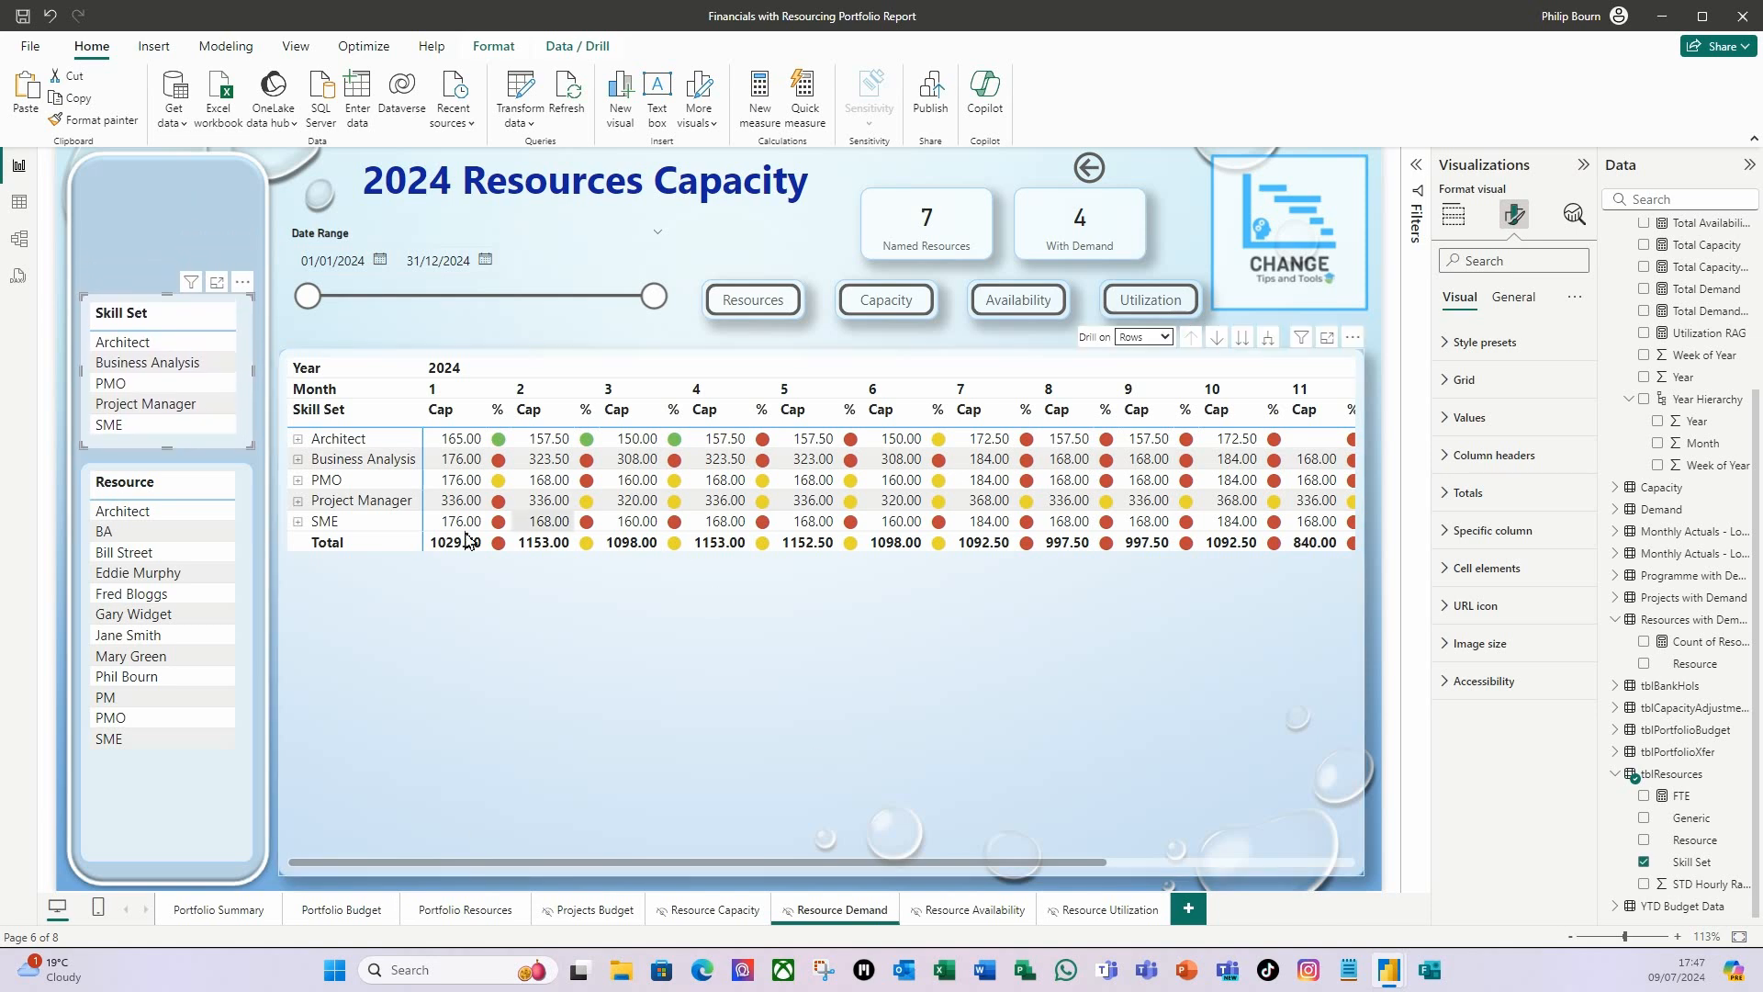
Add a slicer on the Generic field of tblResources above the Skill Set table, matching that table's width.
{"action": "left_click", "coordinate": [148, 193]}
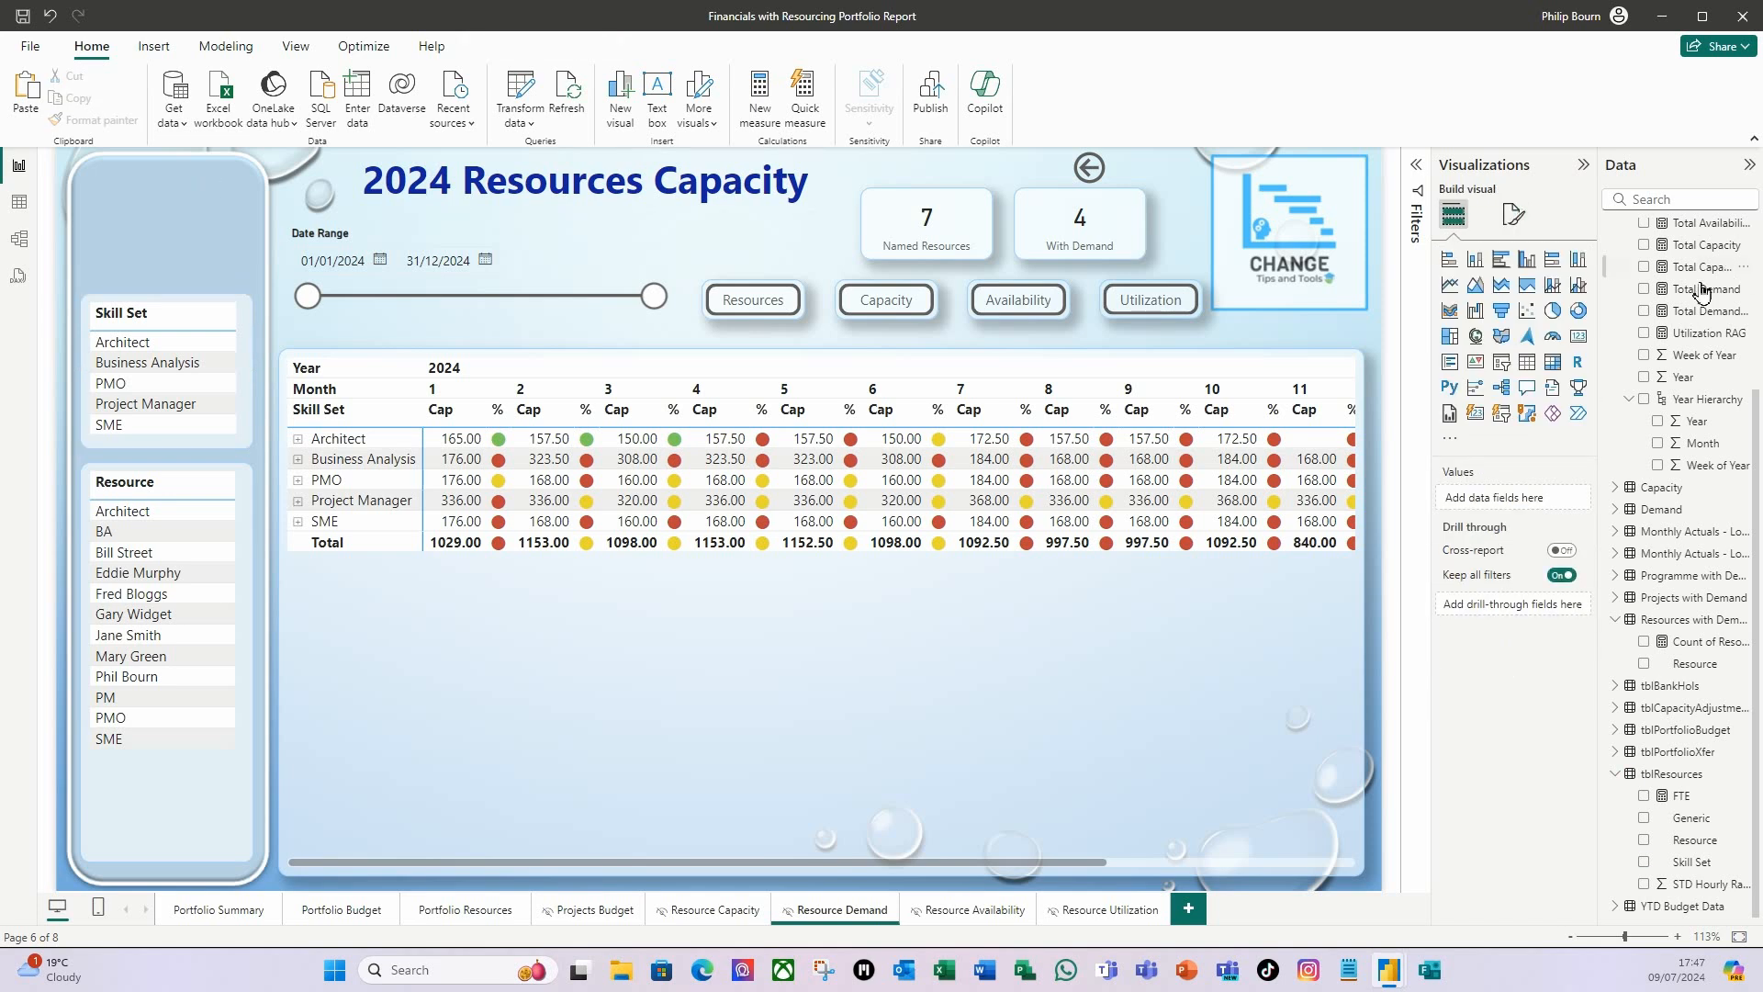
{"action": "left_click", "coordinate": [1504, 370]}
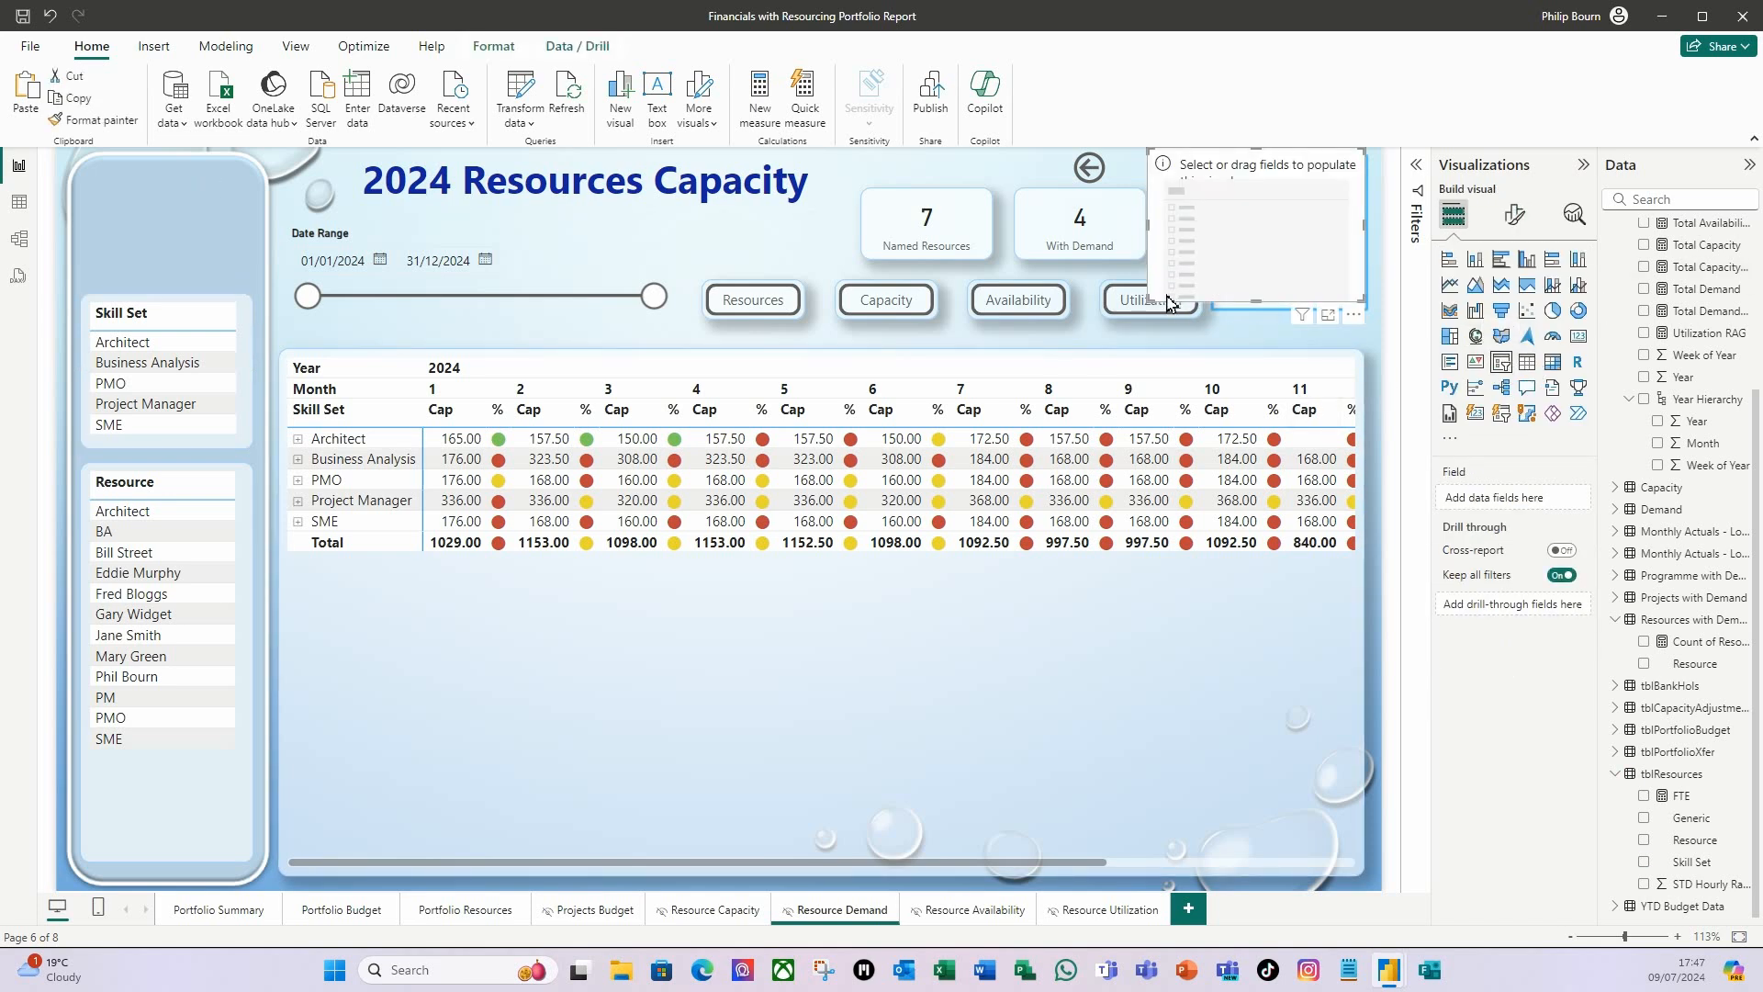
{"action": "left_click_drag", "start_coordinate": [1168, 306], "coordinate": [193, 296]}
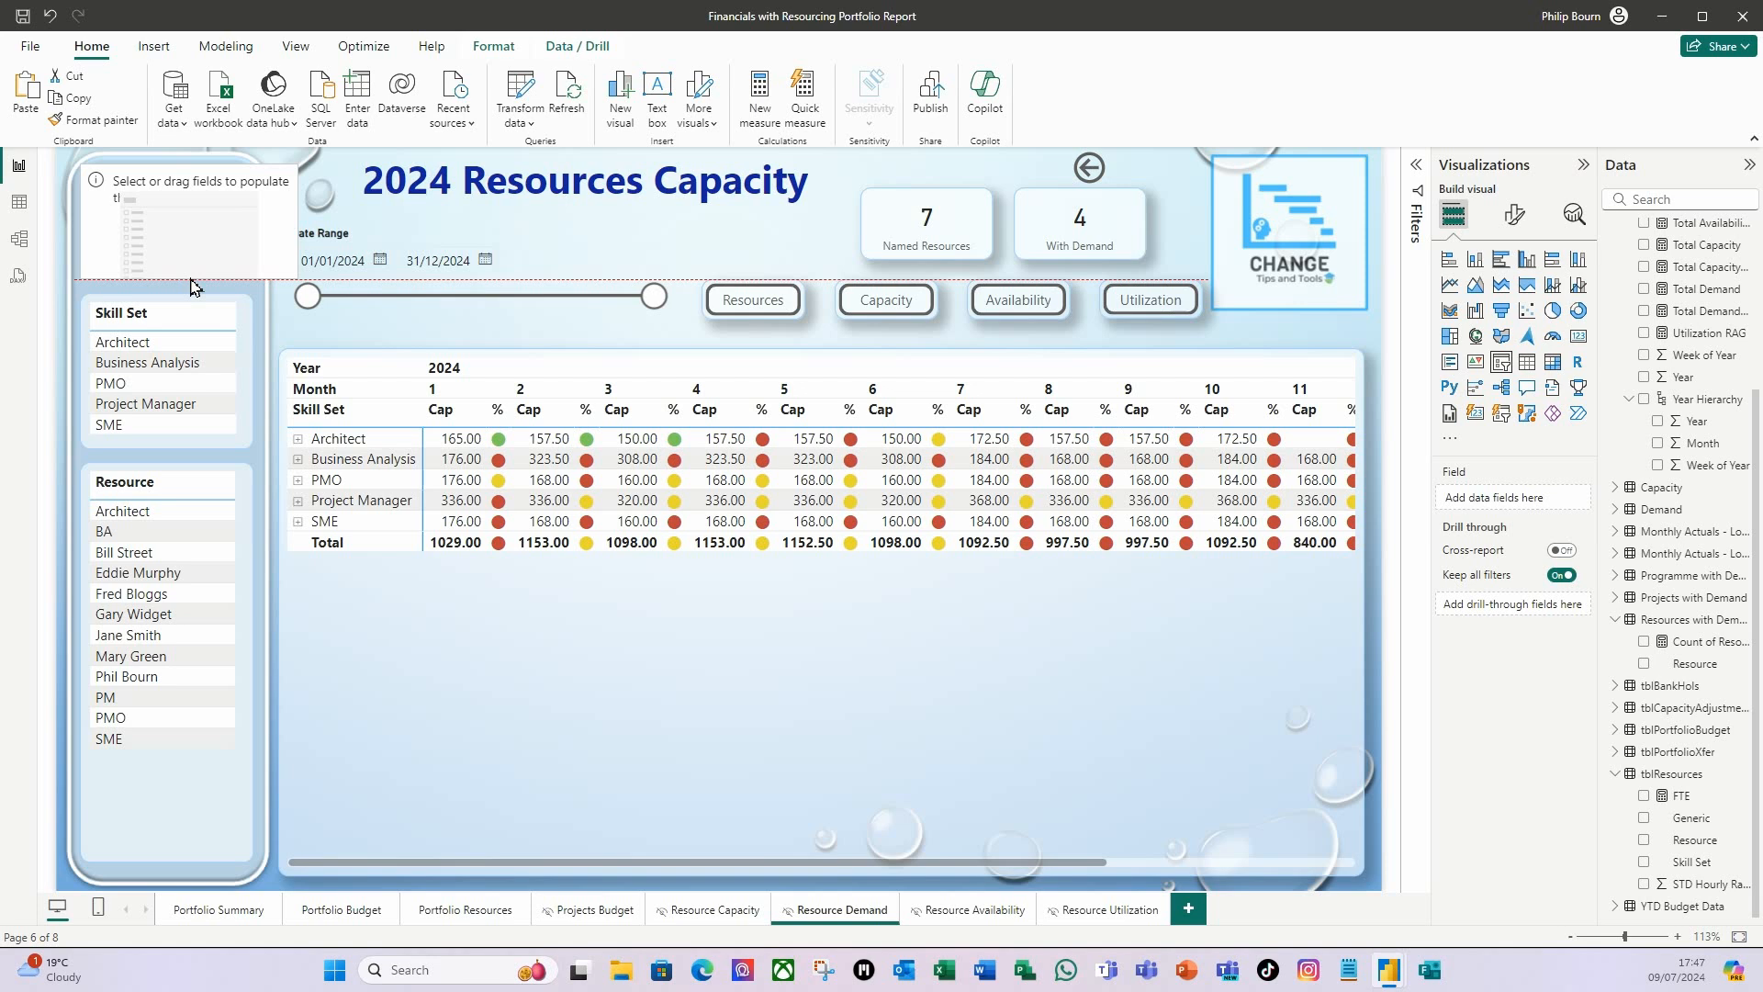
{"action": "left_click_drag", "start_coordinate": [300, 224], "coordinate": [253, 233]}
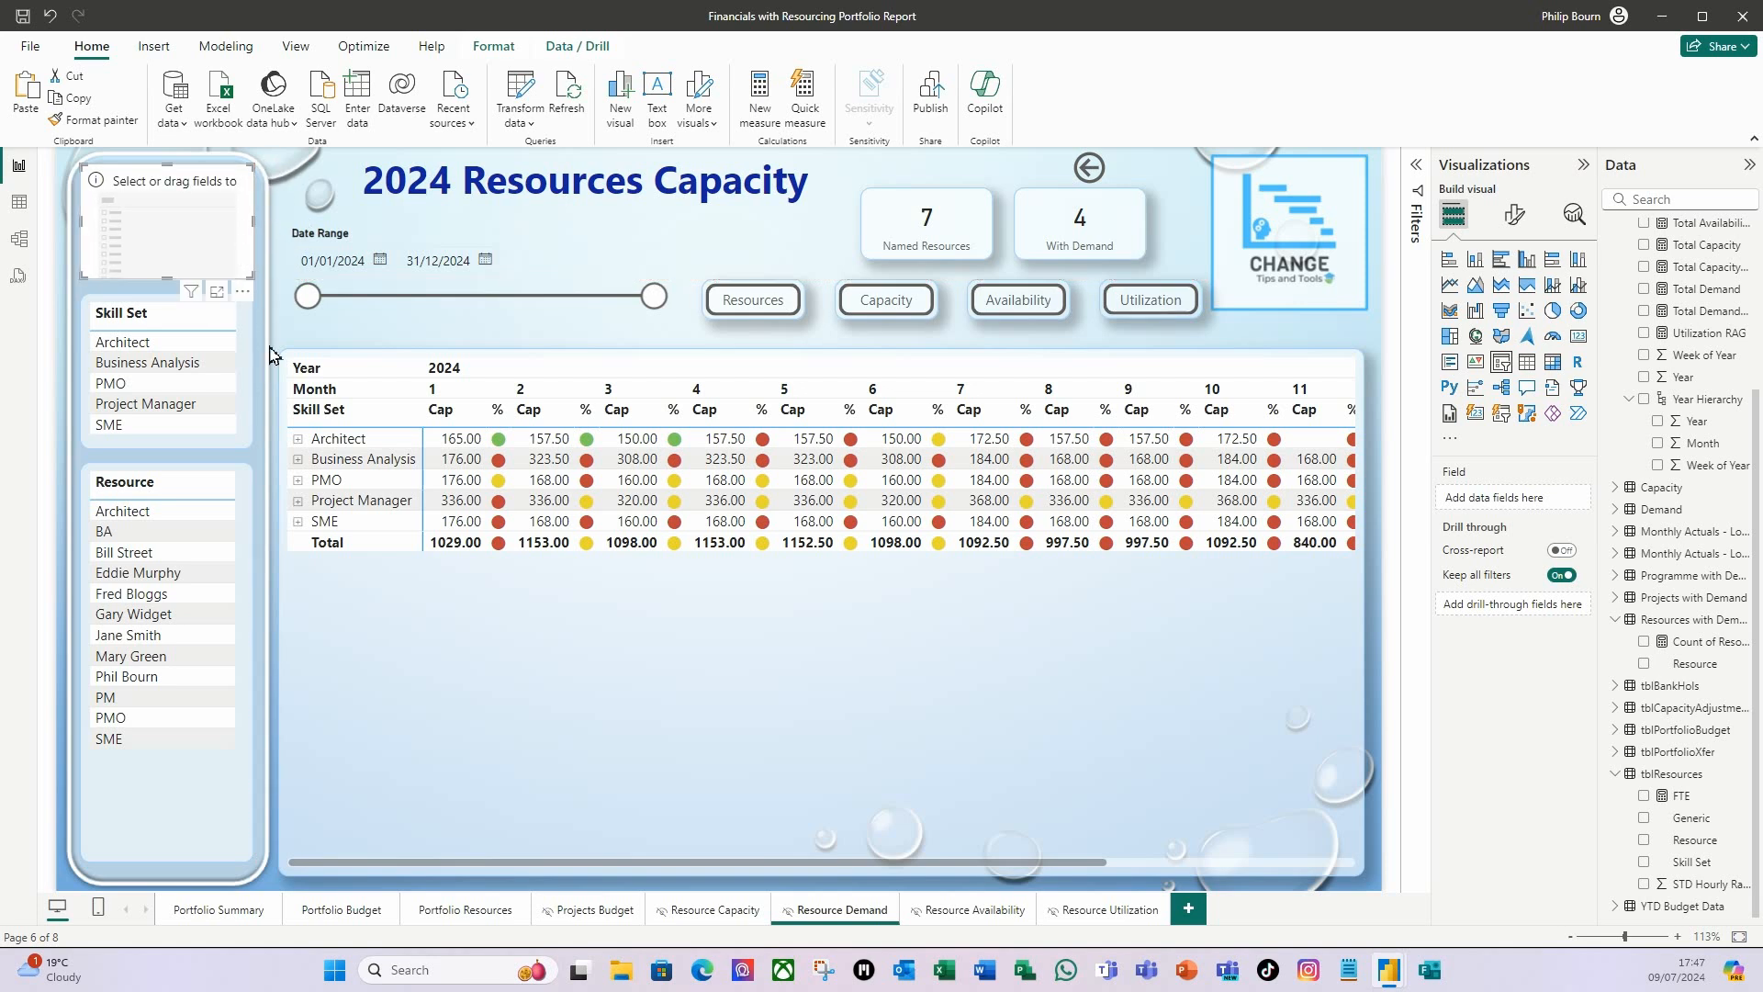
{"action": "key", "text": "Down"}
{"action": "key", "text": "Down"}
{"action": "key", "text": "Down"}
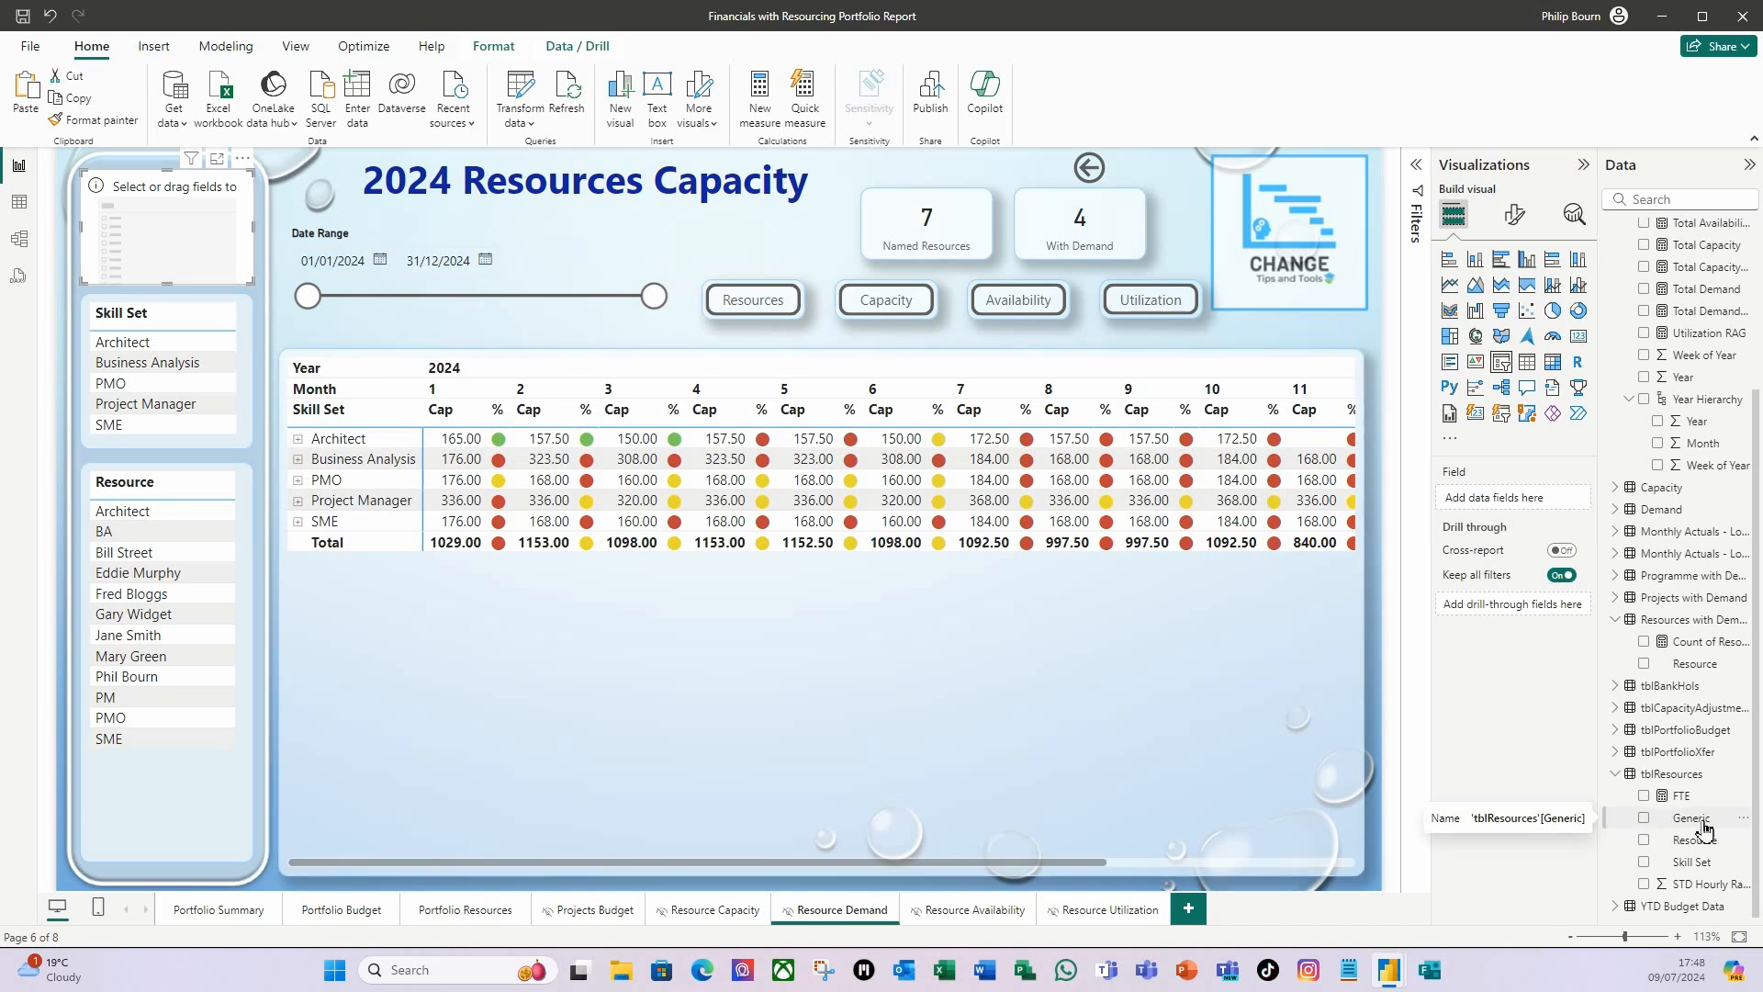
{"action": "left_click_drag", "start_coordinate": [1706, 821], "coordinate": [1544, 504]}
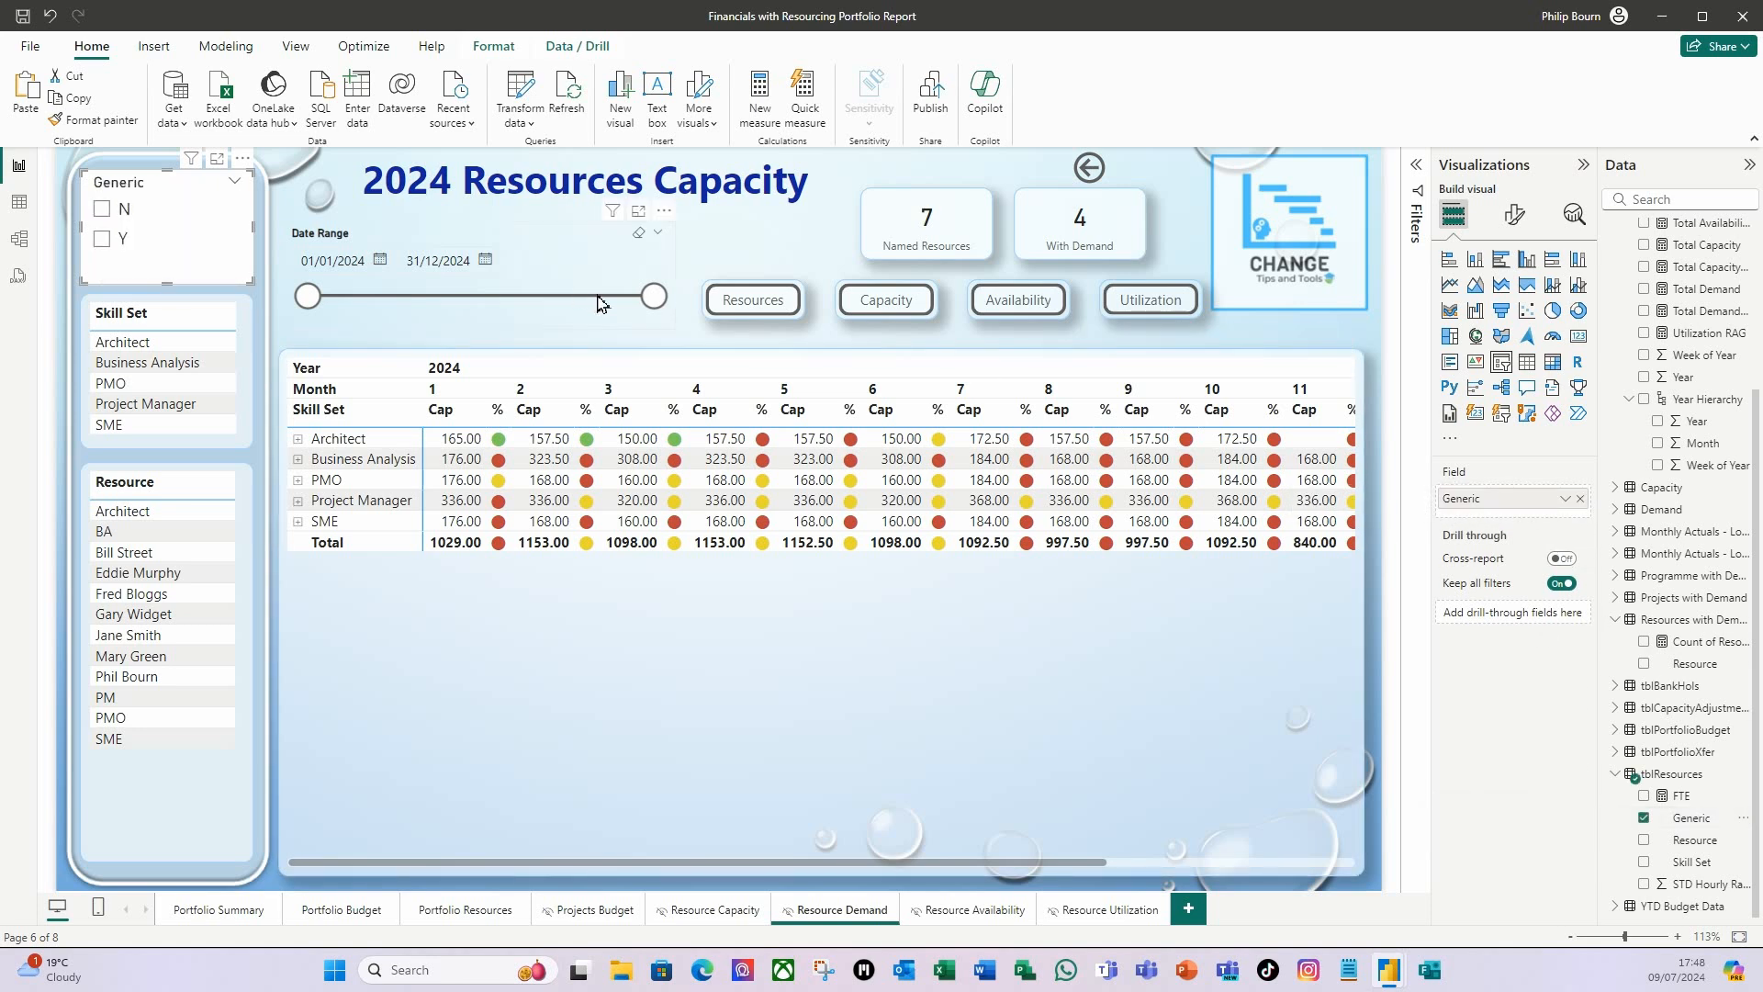
Make the header text of the Generic slicer bold.
{"action": "left_click", "coordinate": [1515, 217]}
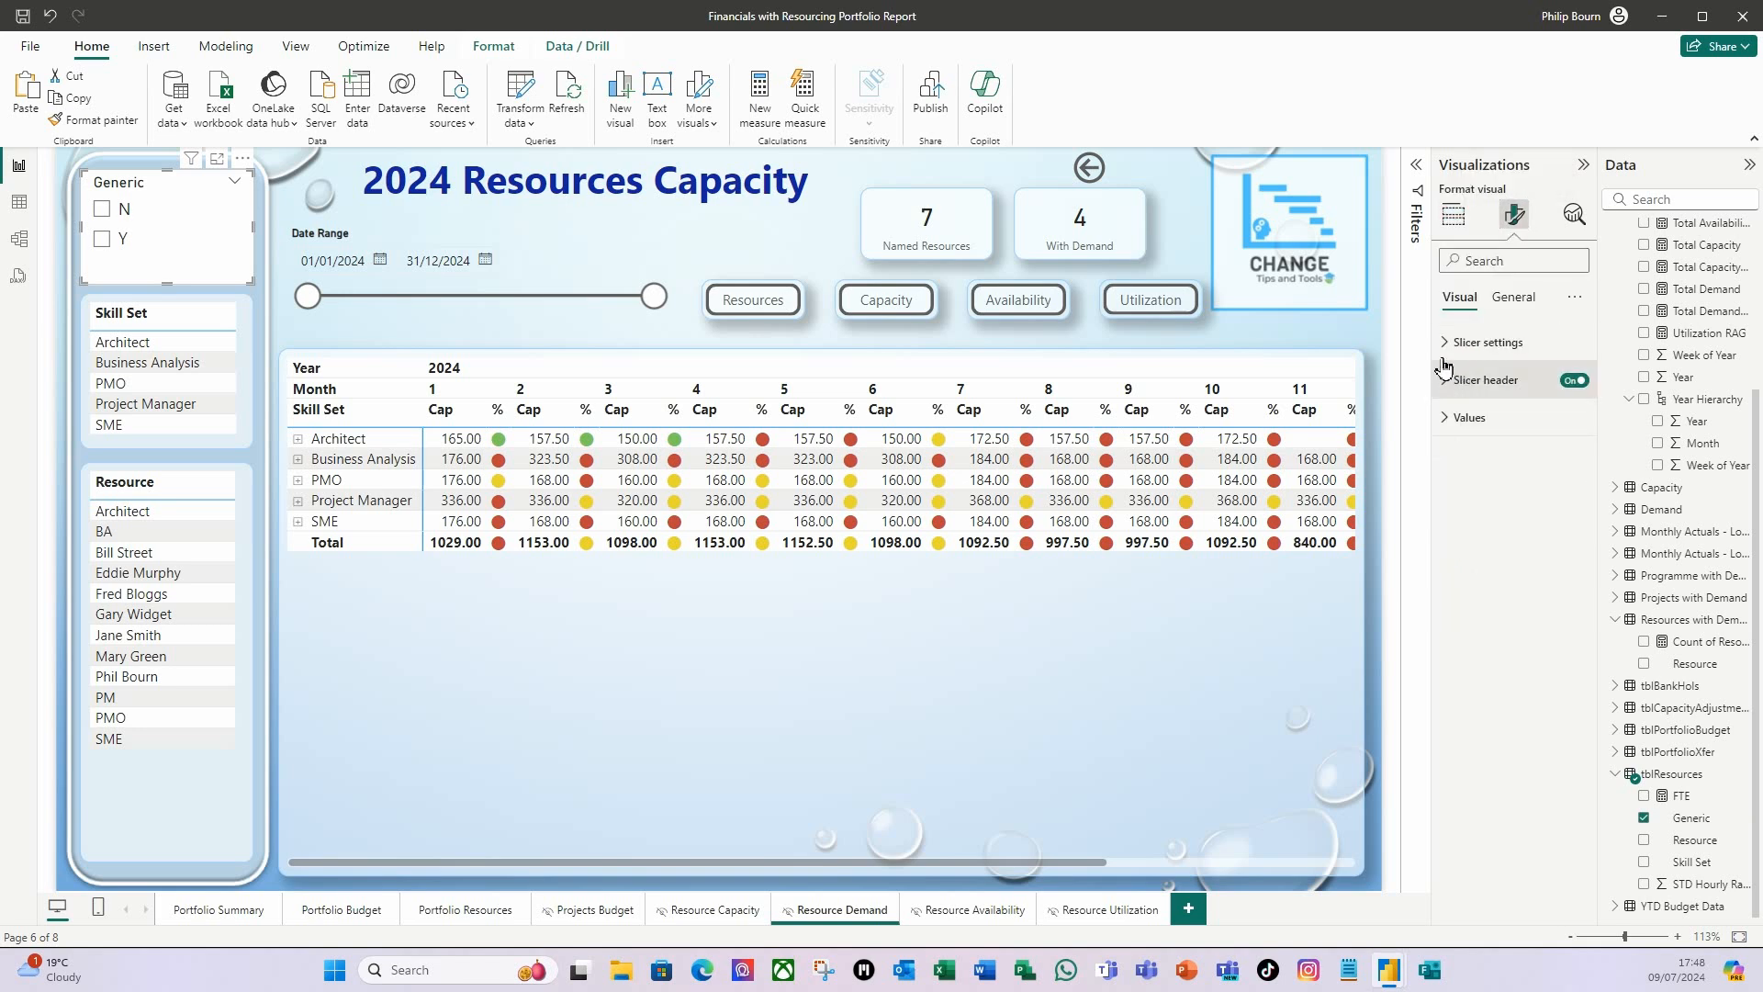
{"action": "left_click", "coordinate": [1450, 389]}
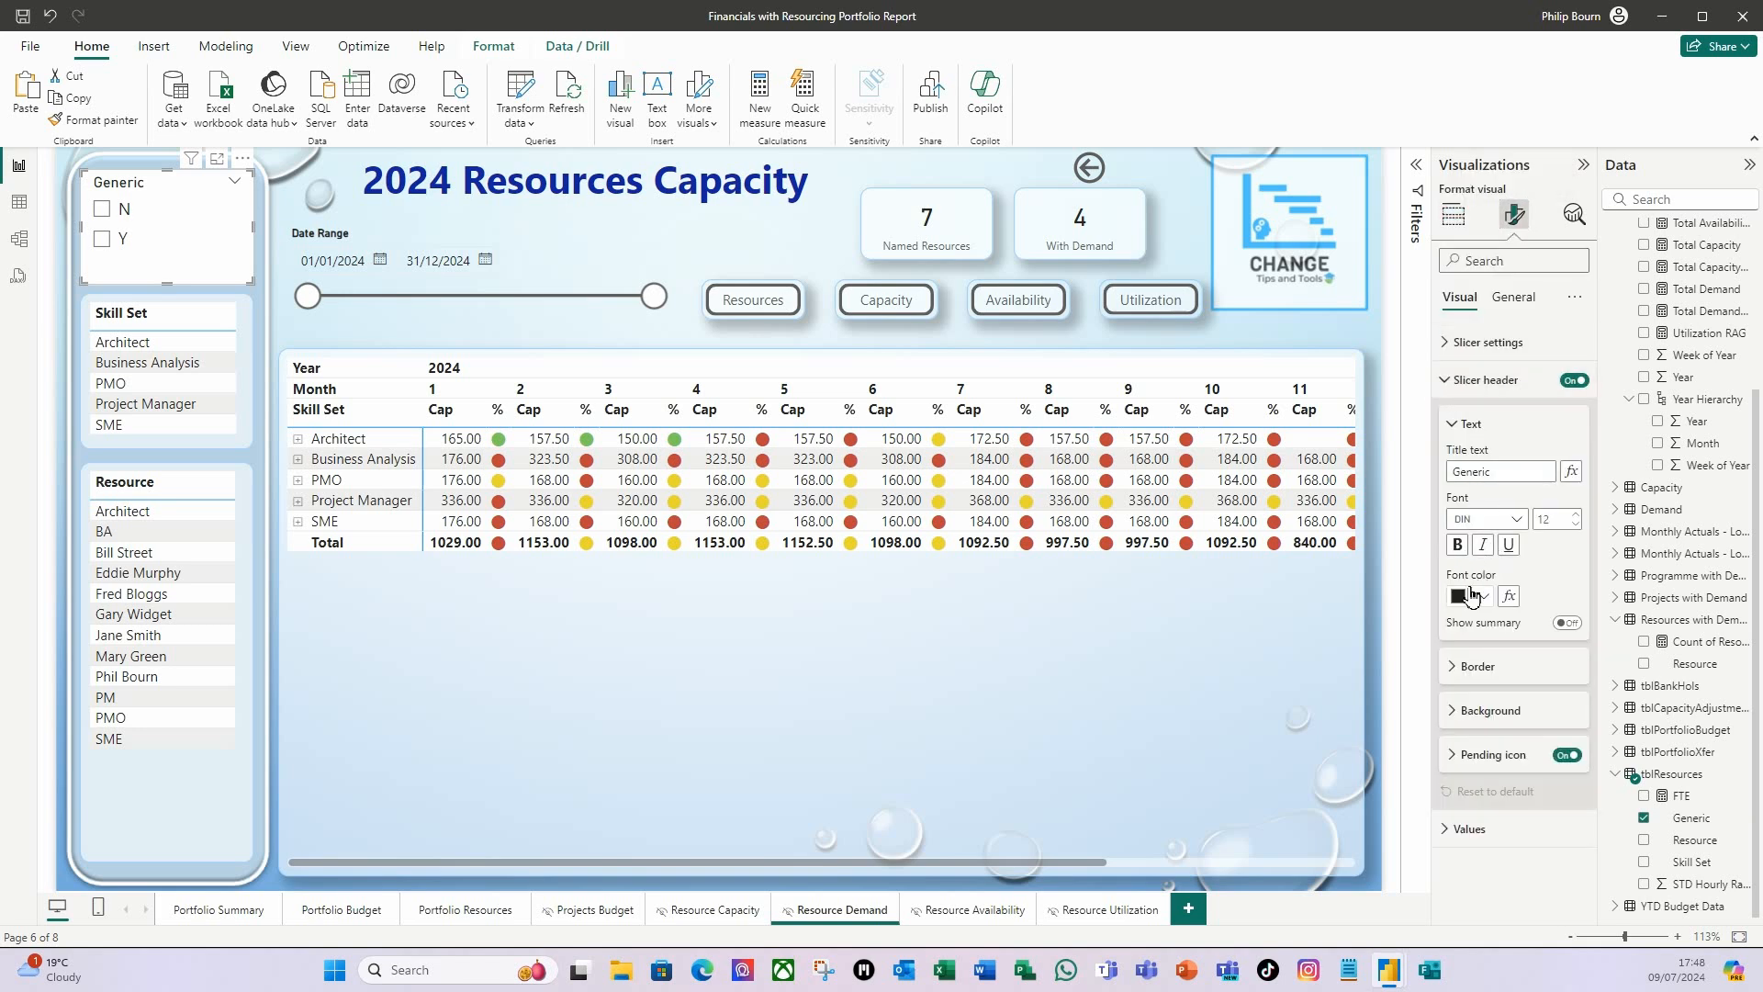
{"action": "left_click", "coordinate": [1459, 545]}
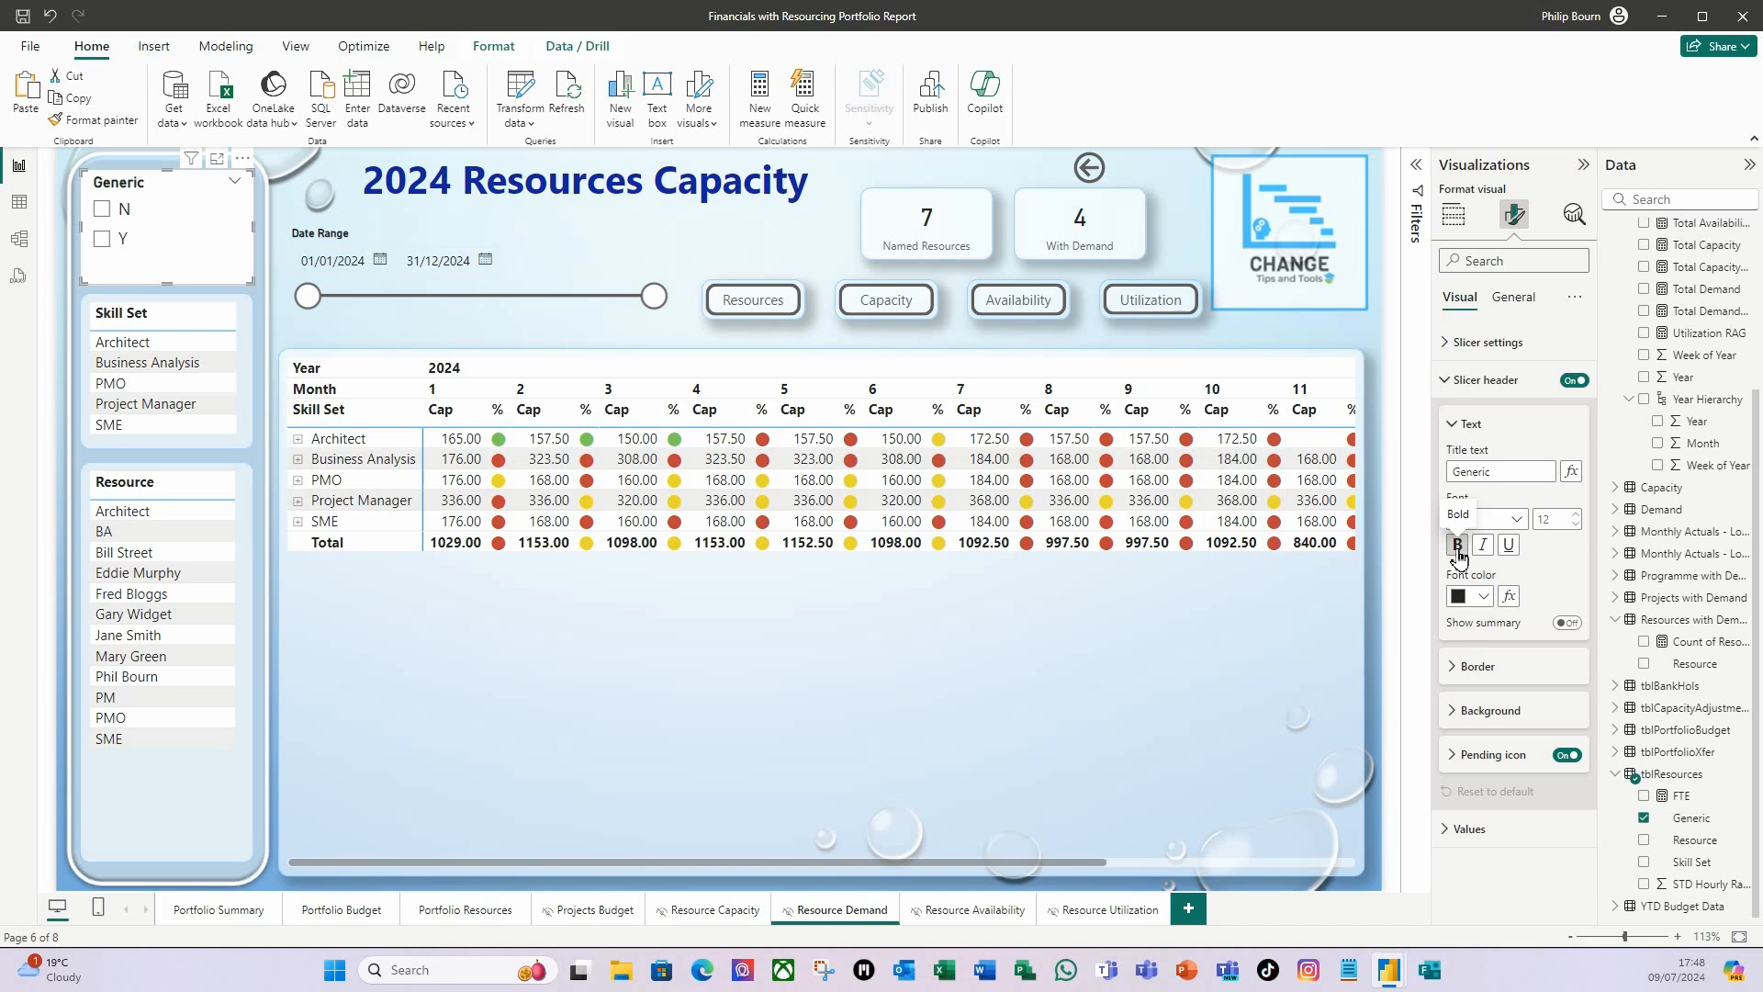
{"action": "left_click", "coordinate": [1449, 387]}
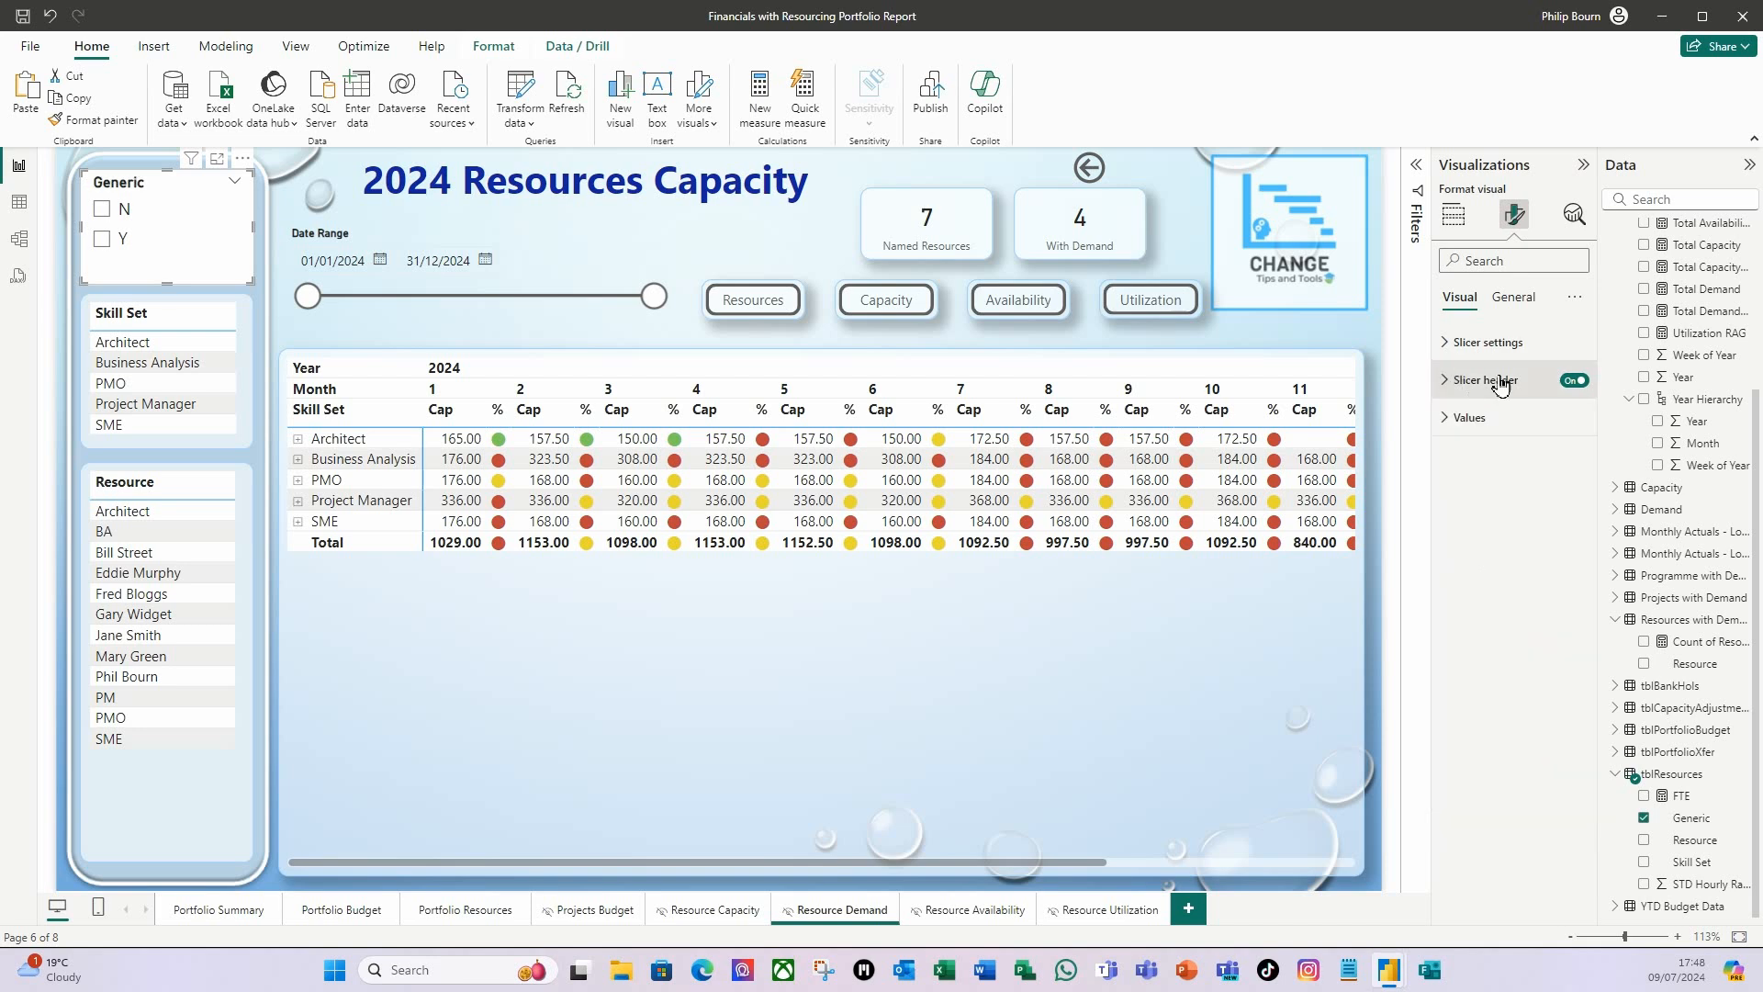
Set the background transparency of the Generic slicer to 40%.
{"action": "left_click", "coordinate": [1515, 299]}
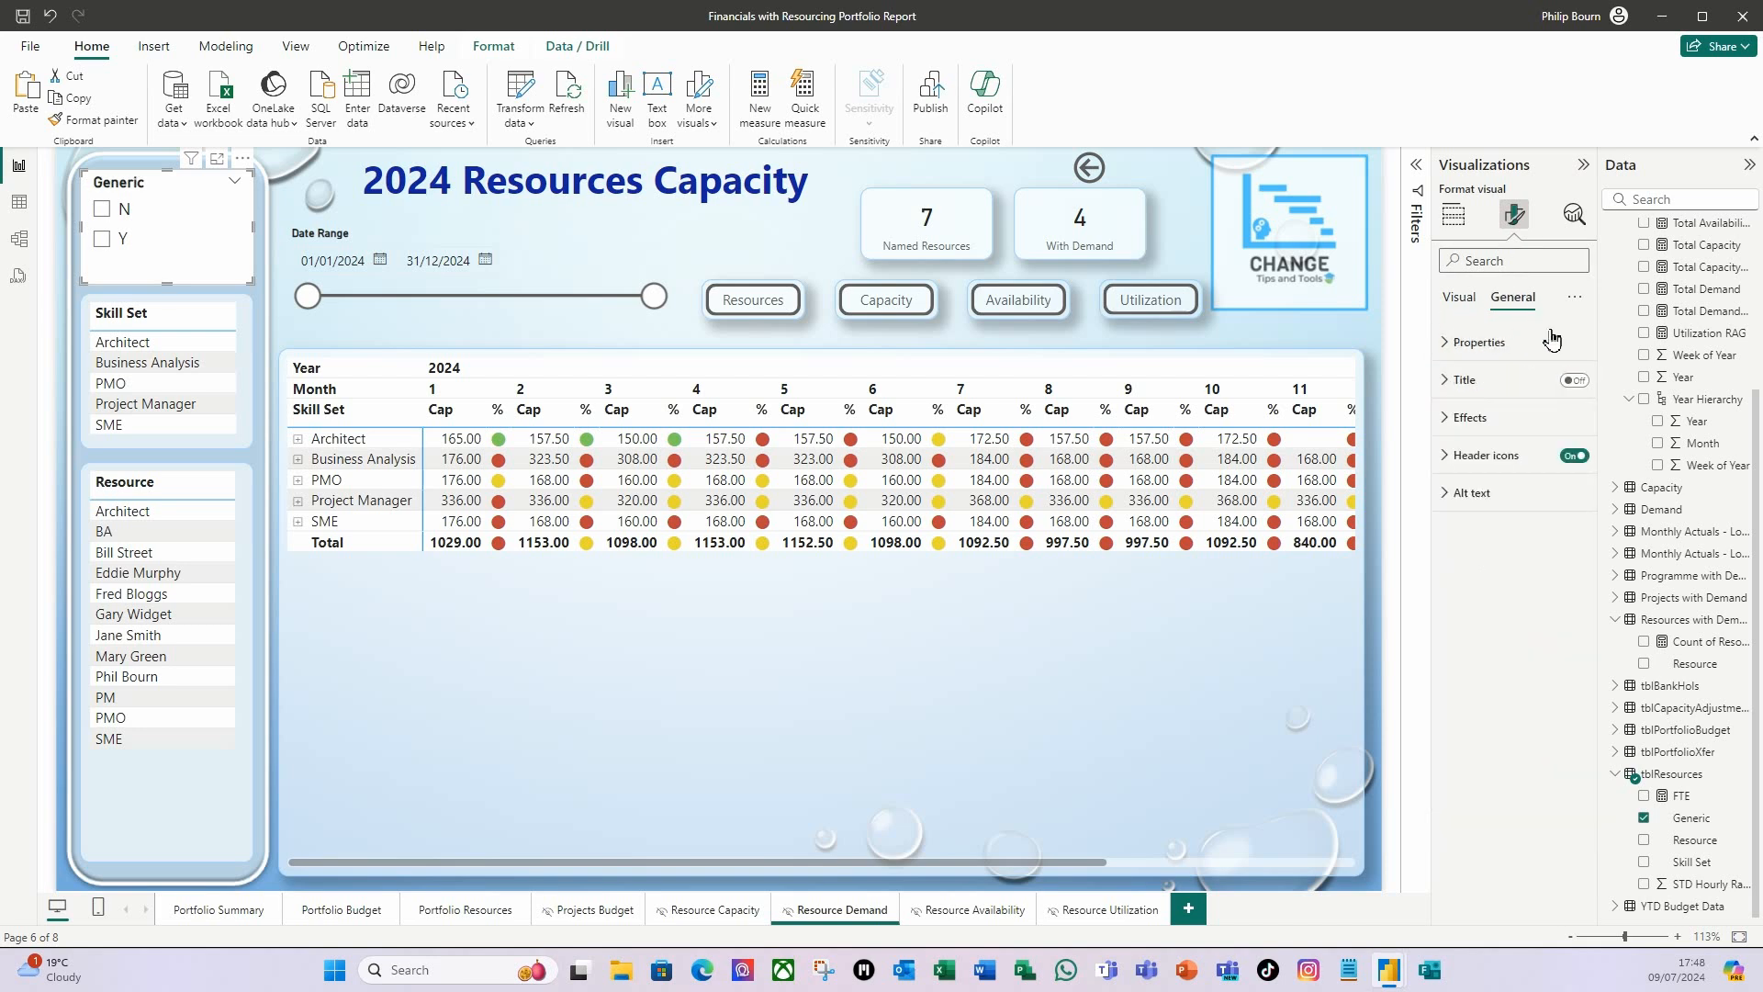
{"action": "left_click", "coordinate": [1450, 422]}
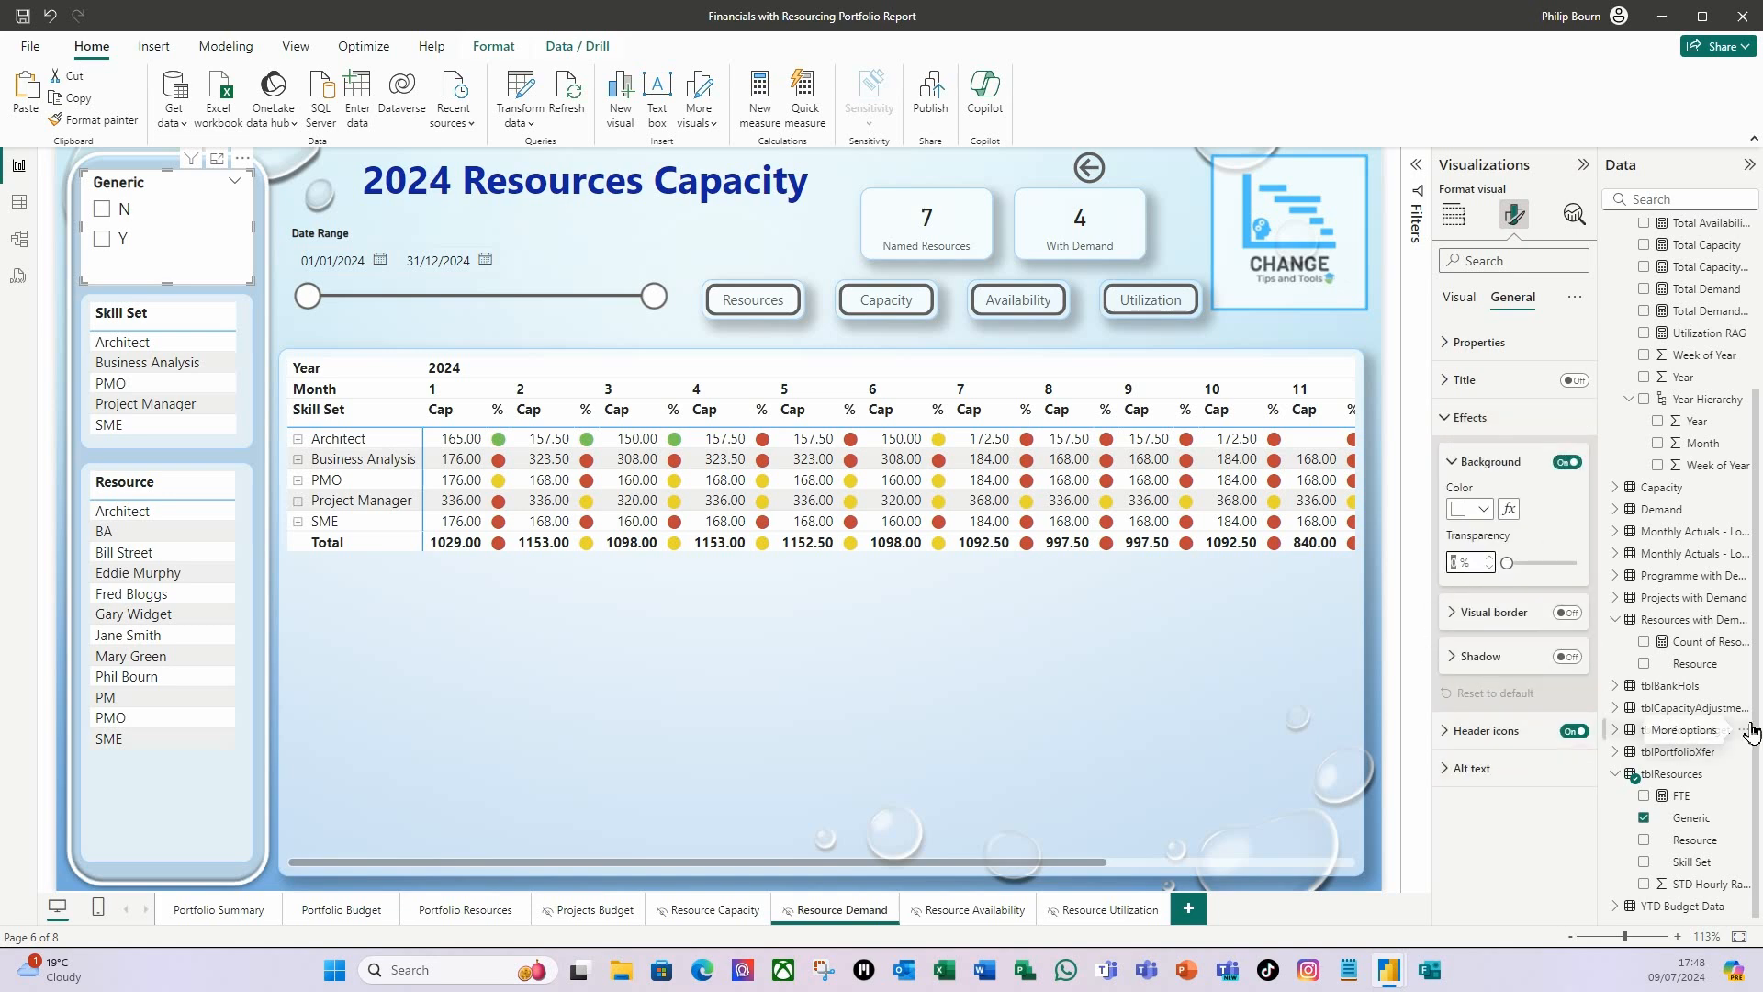
{"action": "type", "text": "40"}
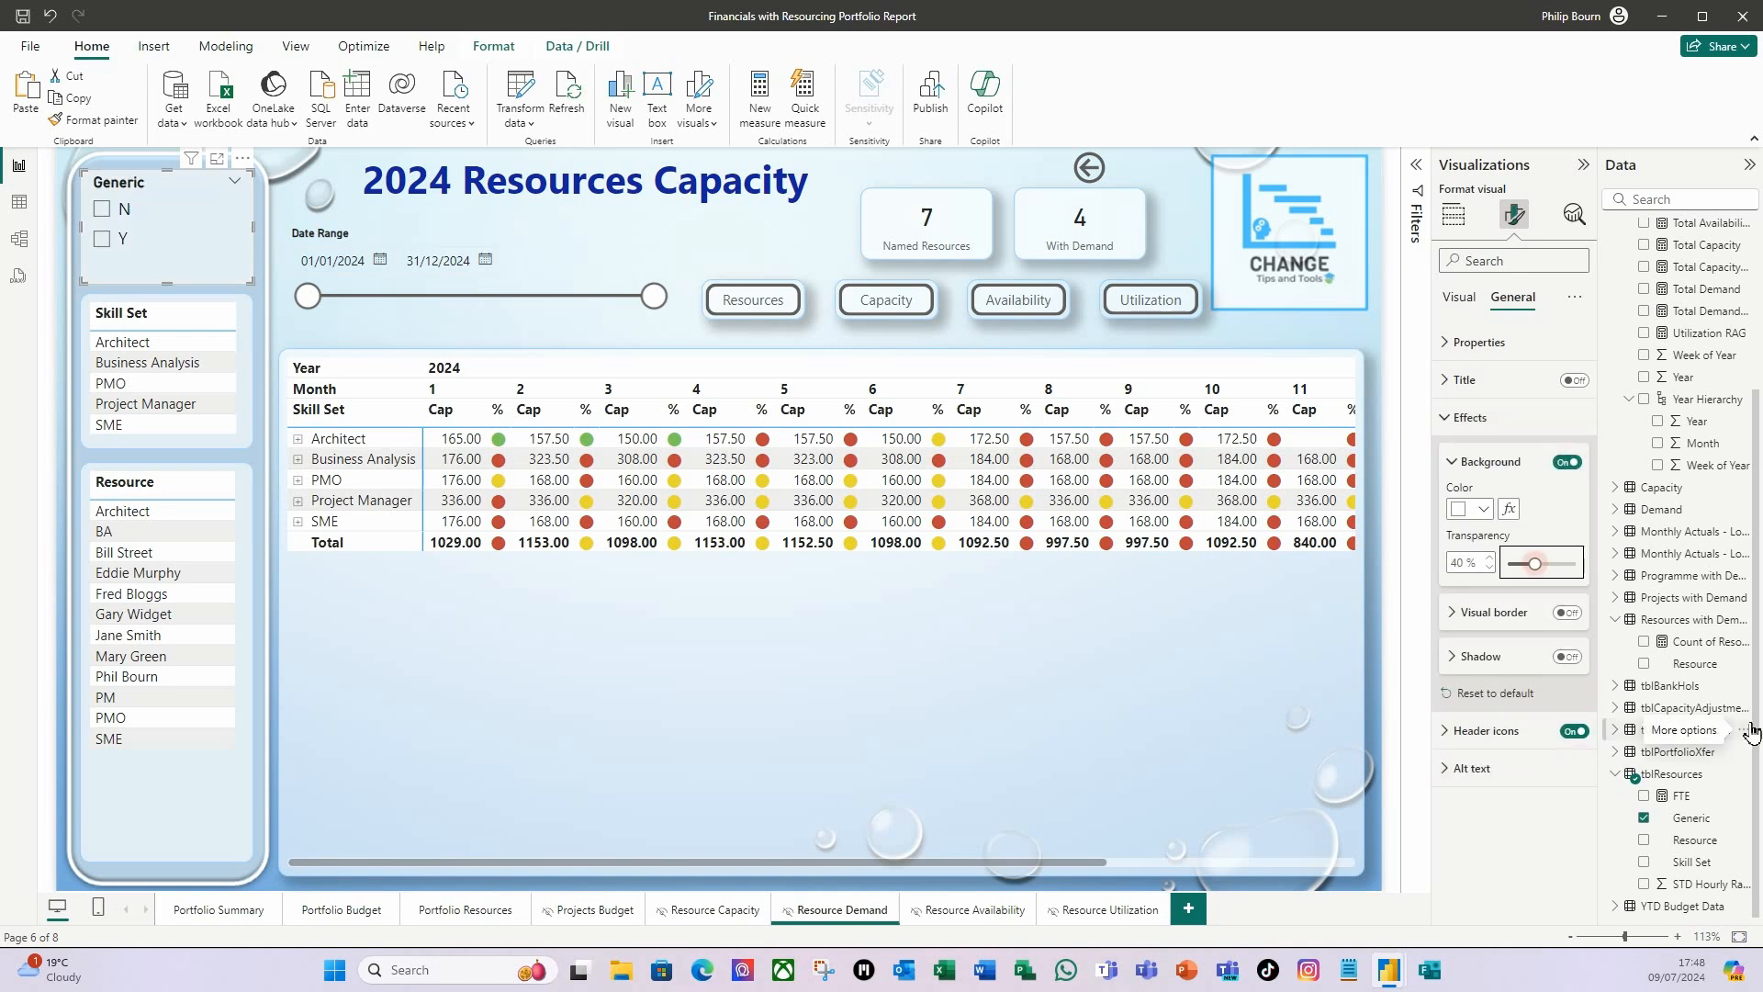
Give the Generic slicer a light blue visual border with 10 px rounded corners.
{"action": "left_click", "coordinate": [1573, 624]}
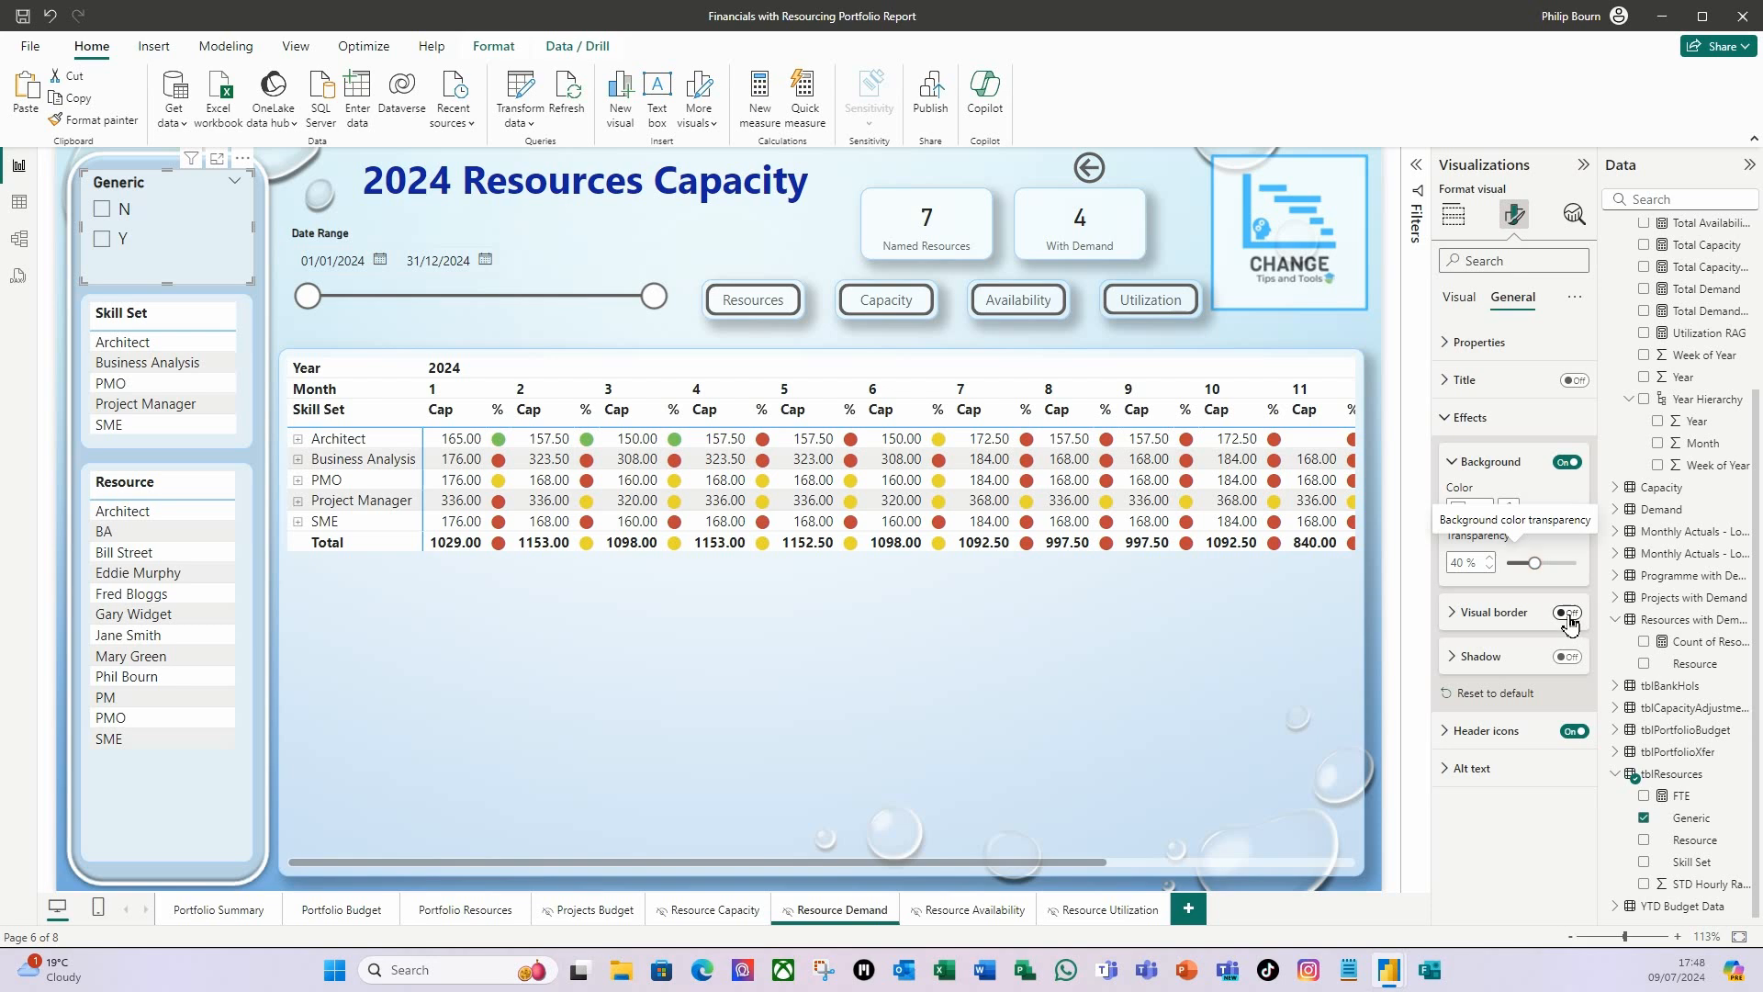
{"action": "left_click", "coordinate": [1453, 613]}
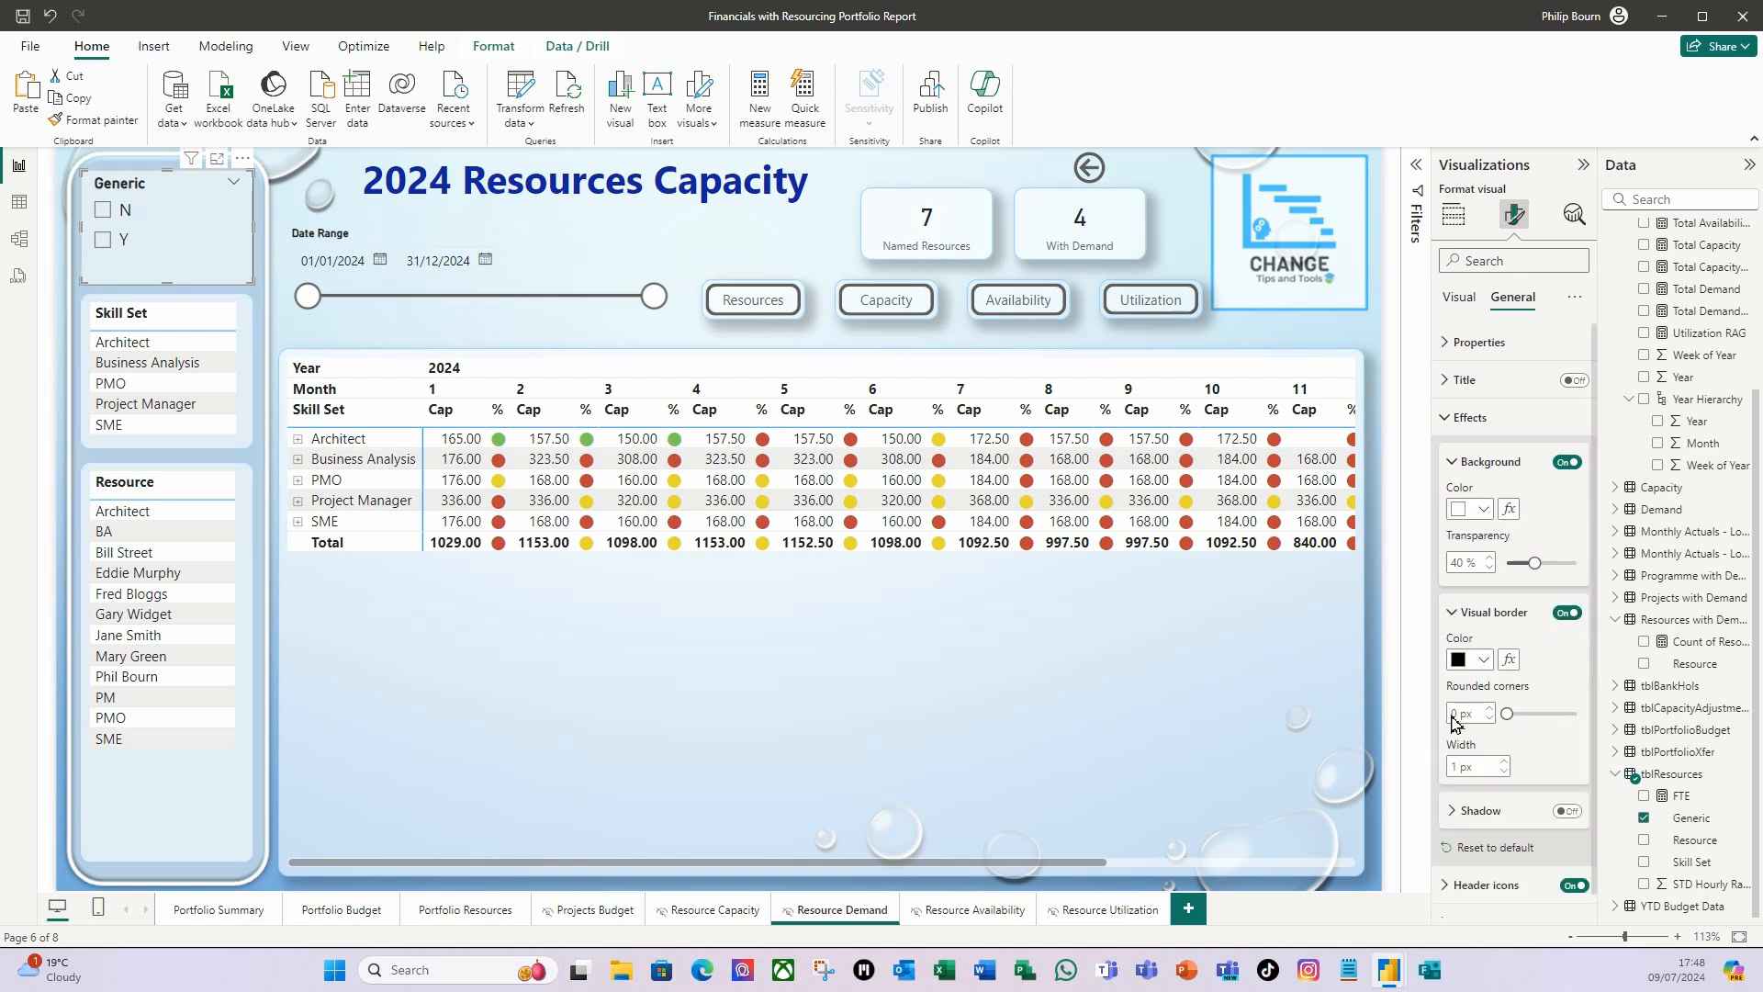
{"action": "left_click", "coordinate": [1474, 660]}
{"action": "left_click", "coordinate": [1524, 412]}
{"action": "left_click", "coordinate": [1458, 715]}
{"action": "type", "text": "10"}
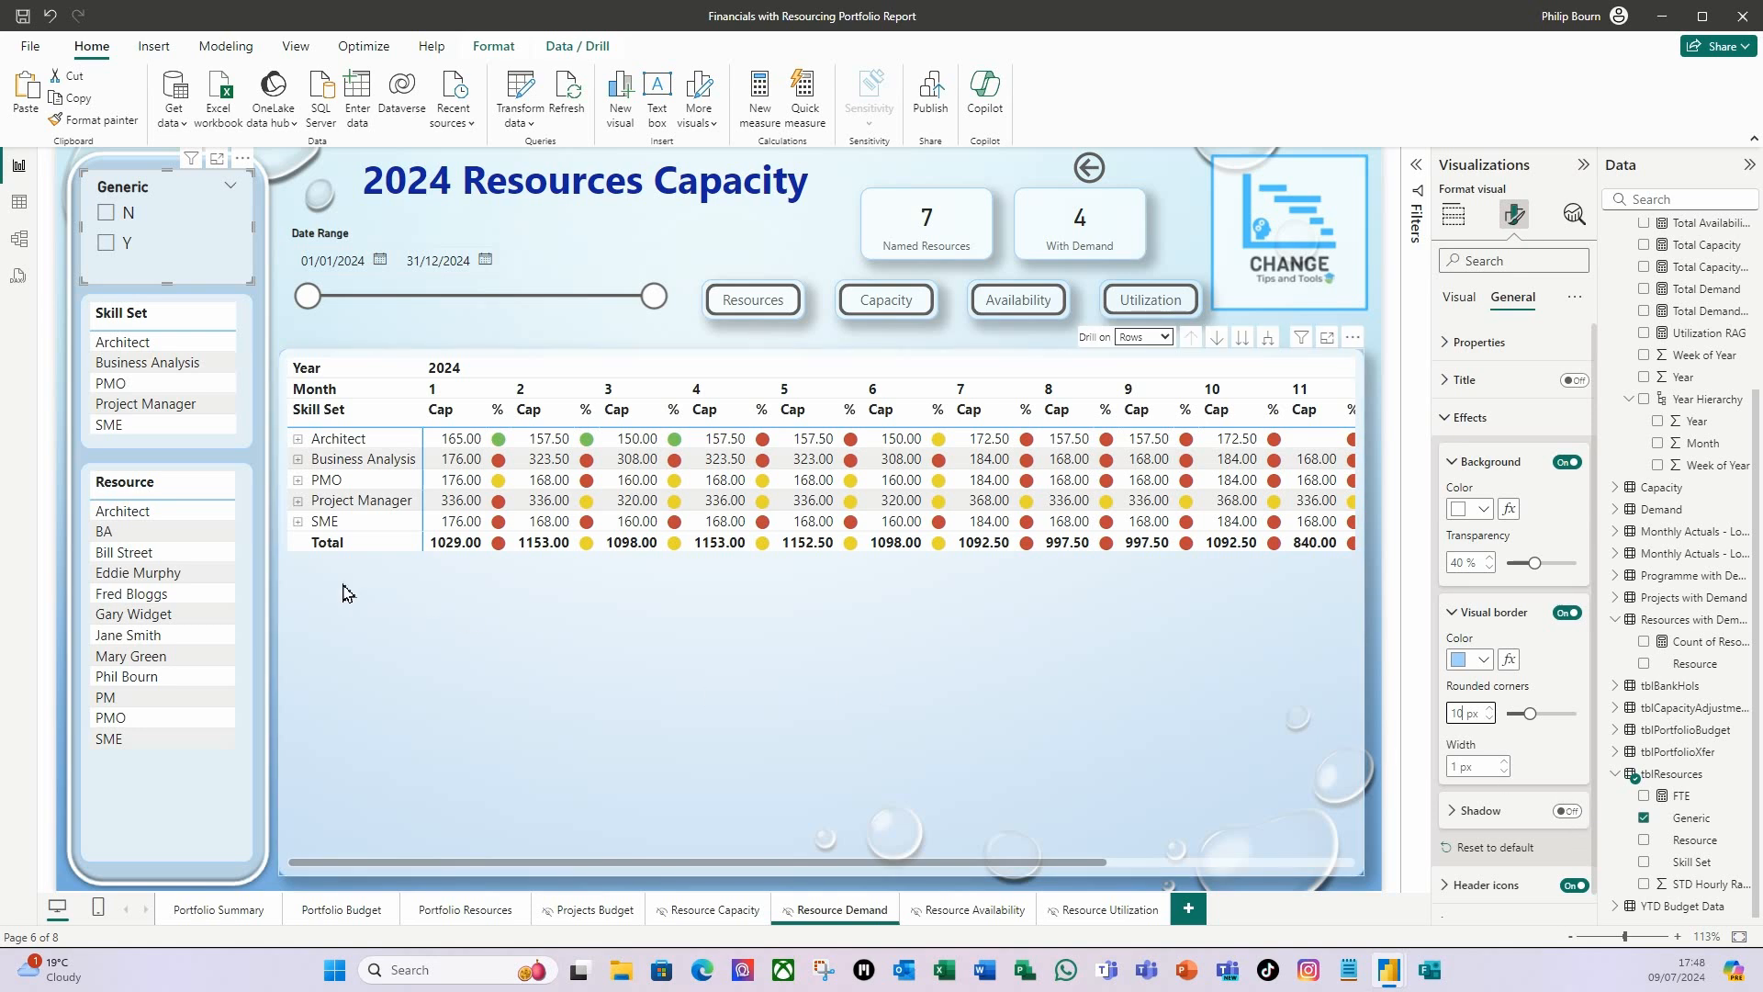
{"action": "left_click", "coordinate": [504, 711]}
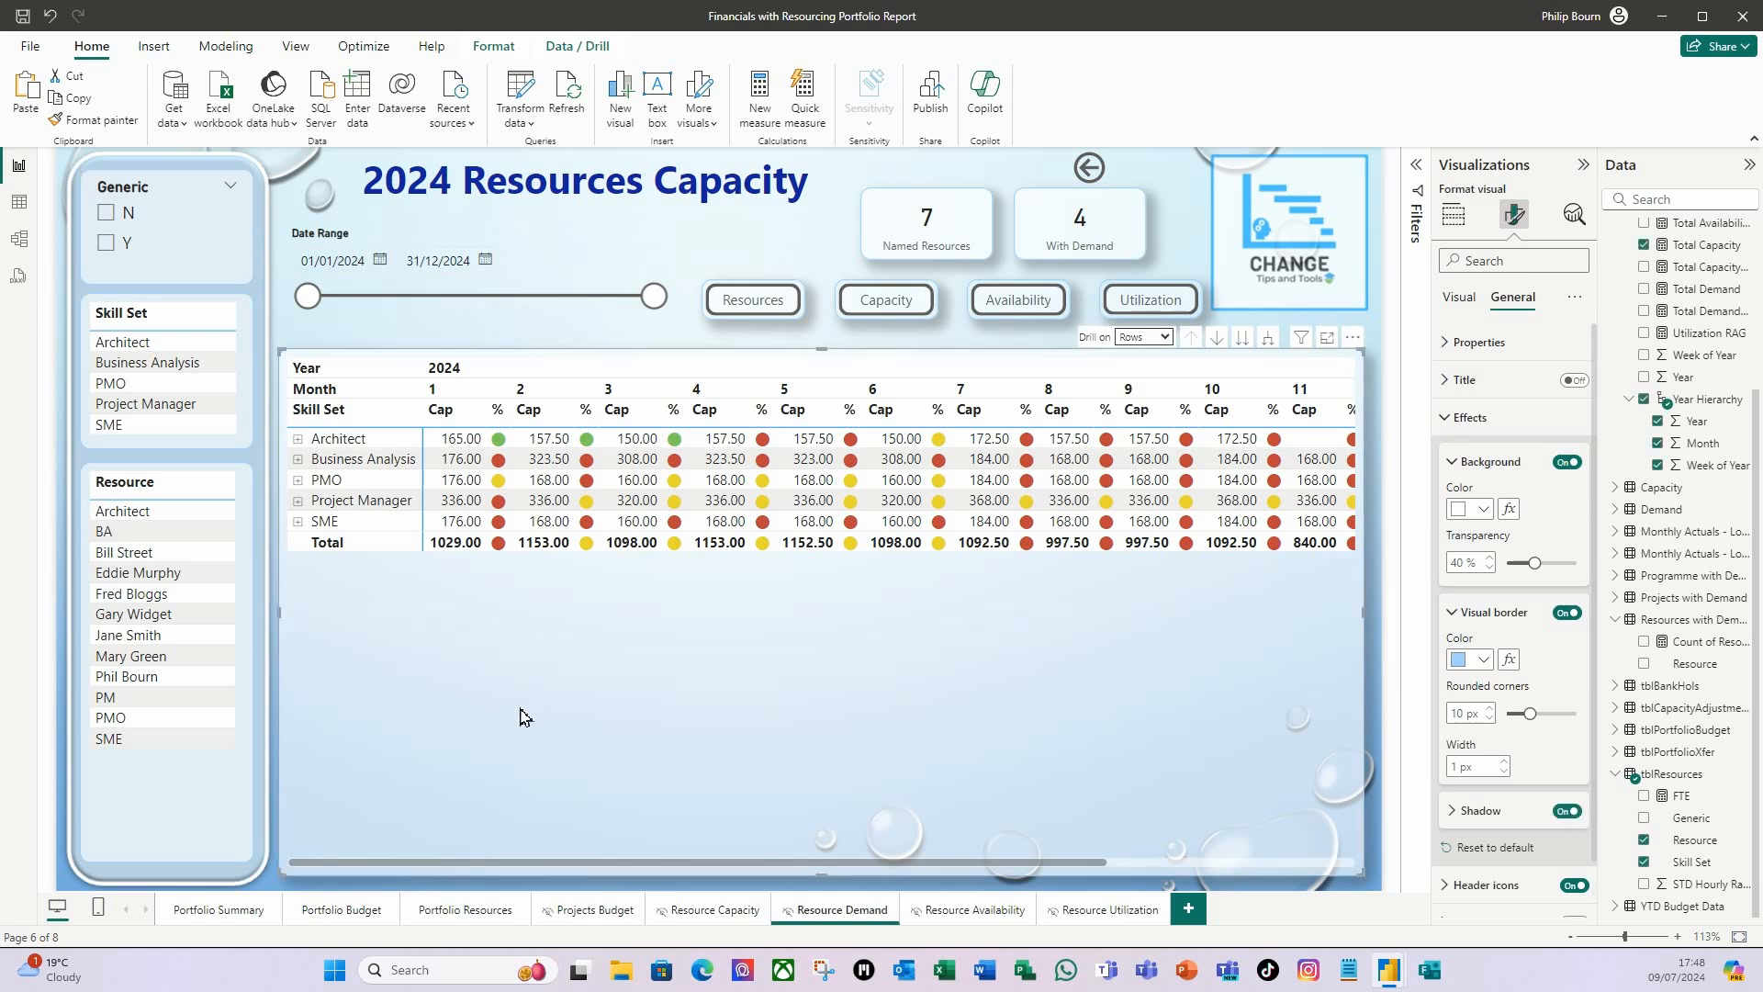
Turn on interaction editing for the Generic slicer to check which visuals it filters.
{"action": "left_click", "coordinate": [182, 273]}
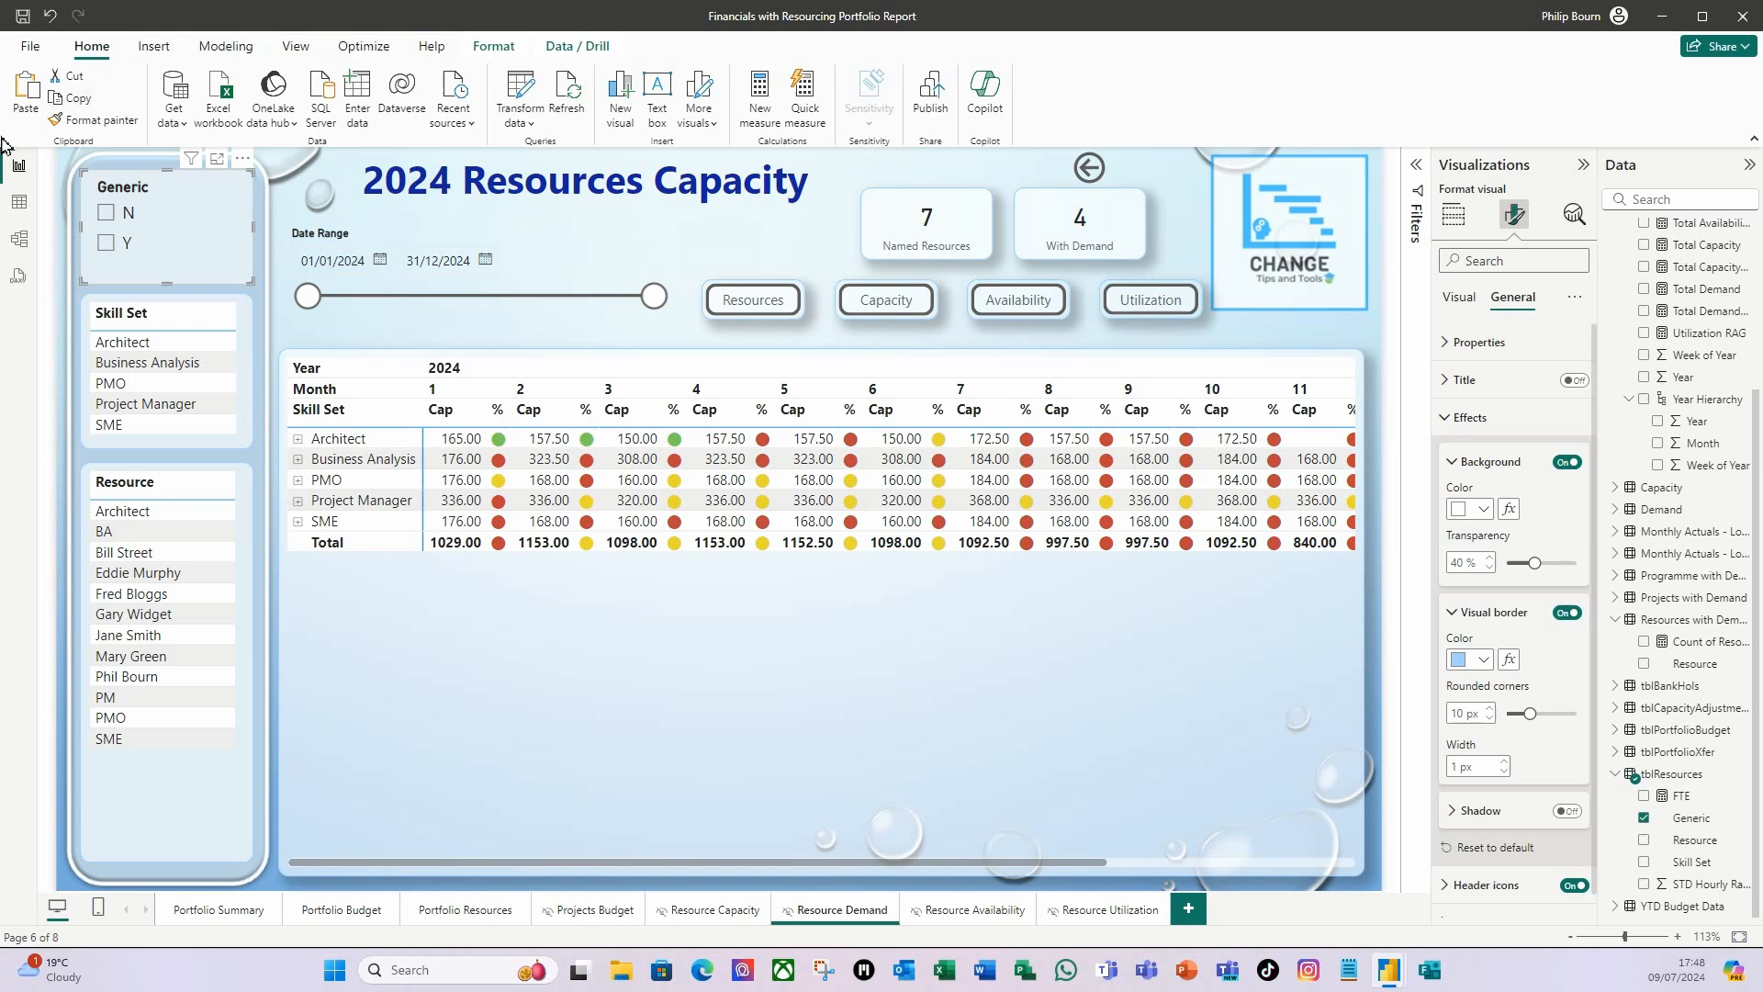
{"action": "left_click", "coordinate": [494, 46]}
{"action": "left_click", "coordinate": [34, 103]}
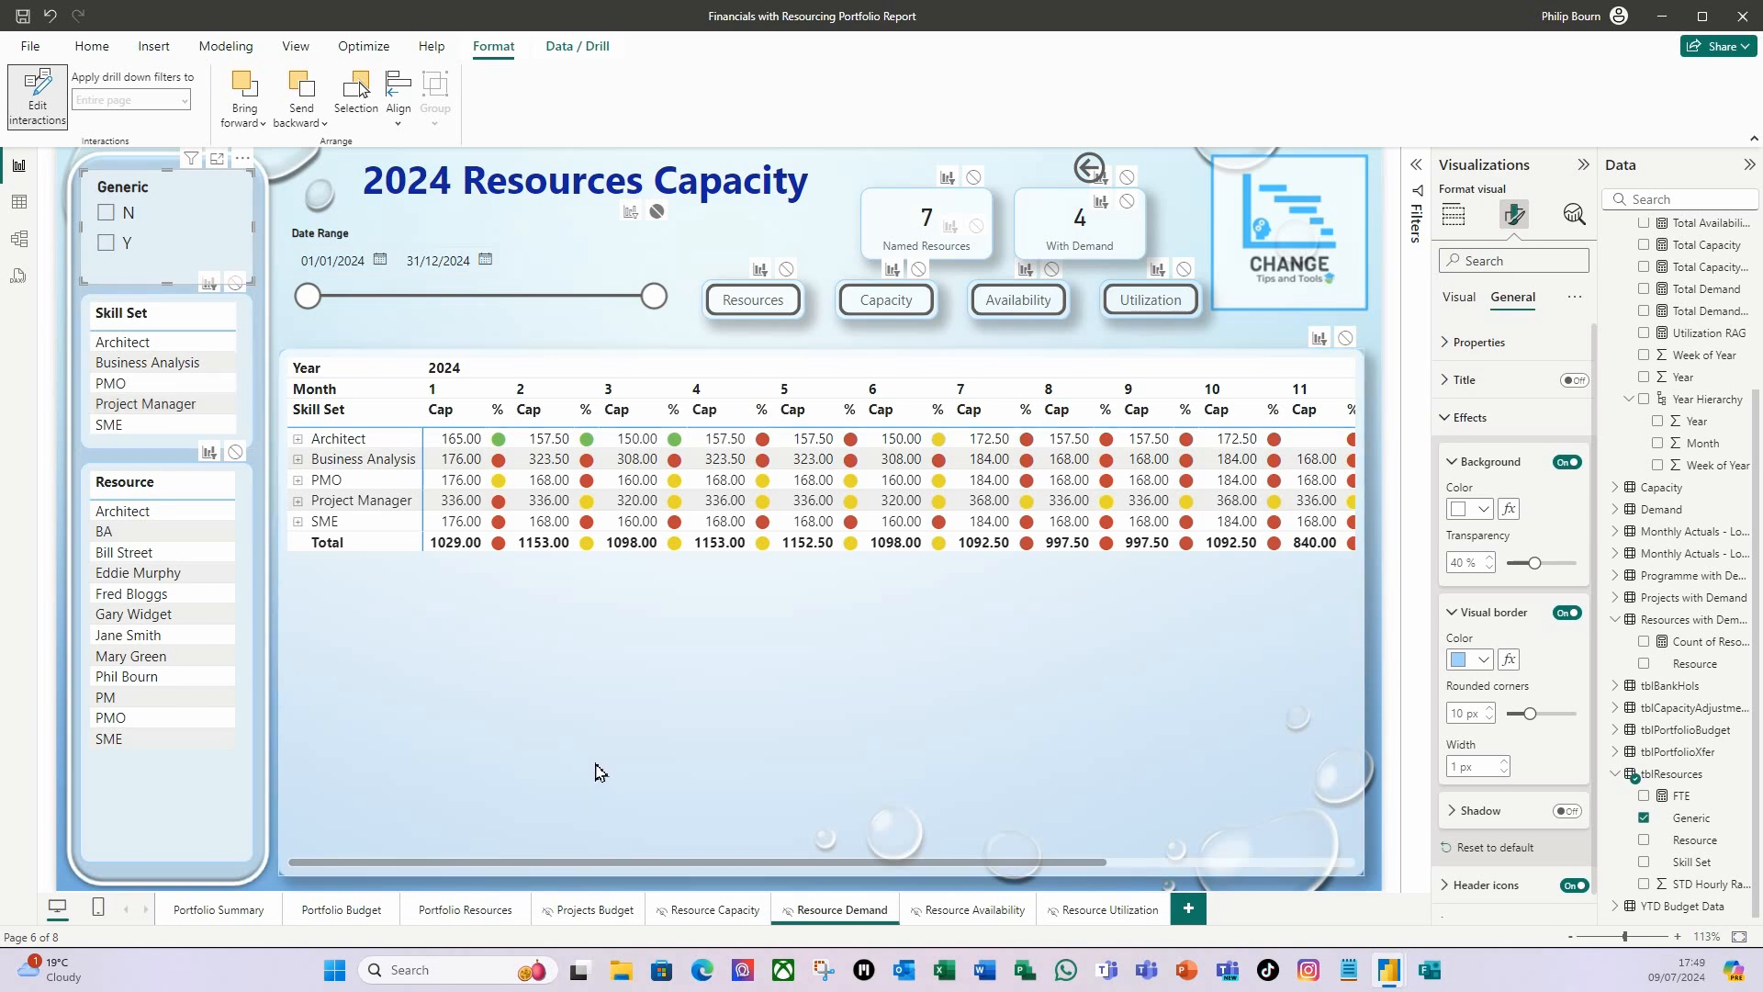
Remove the Skill Set and Resource fields from the rows of the capacity matrix.
{"action": "left_click", "coordinate": [608, 735]}
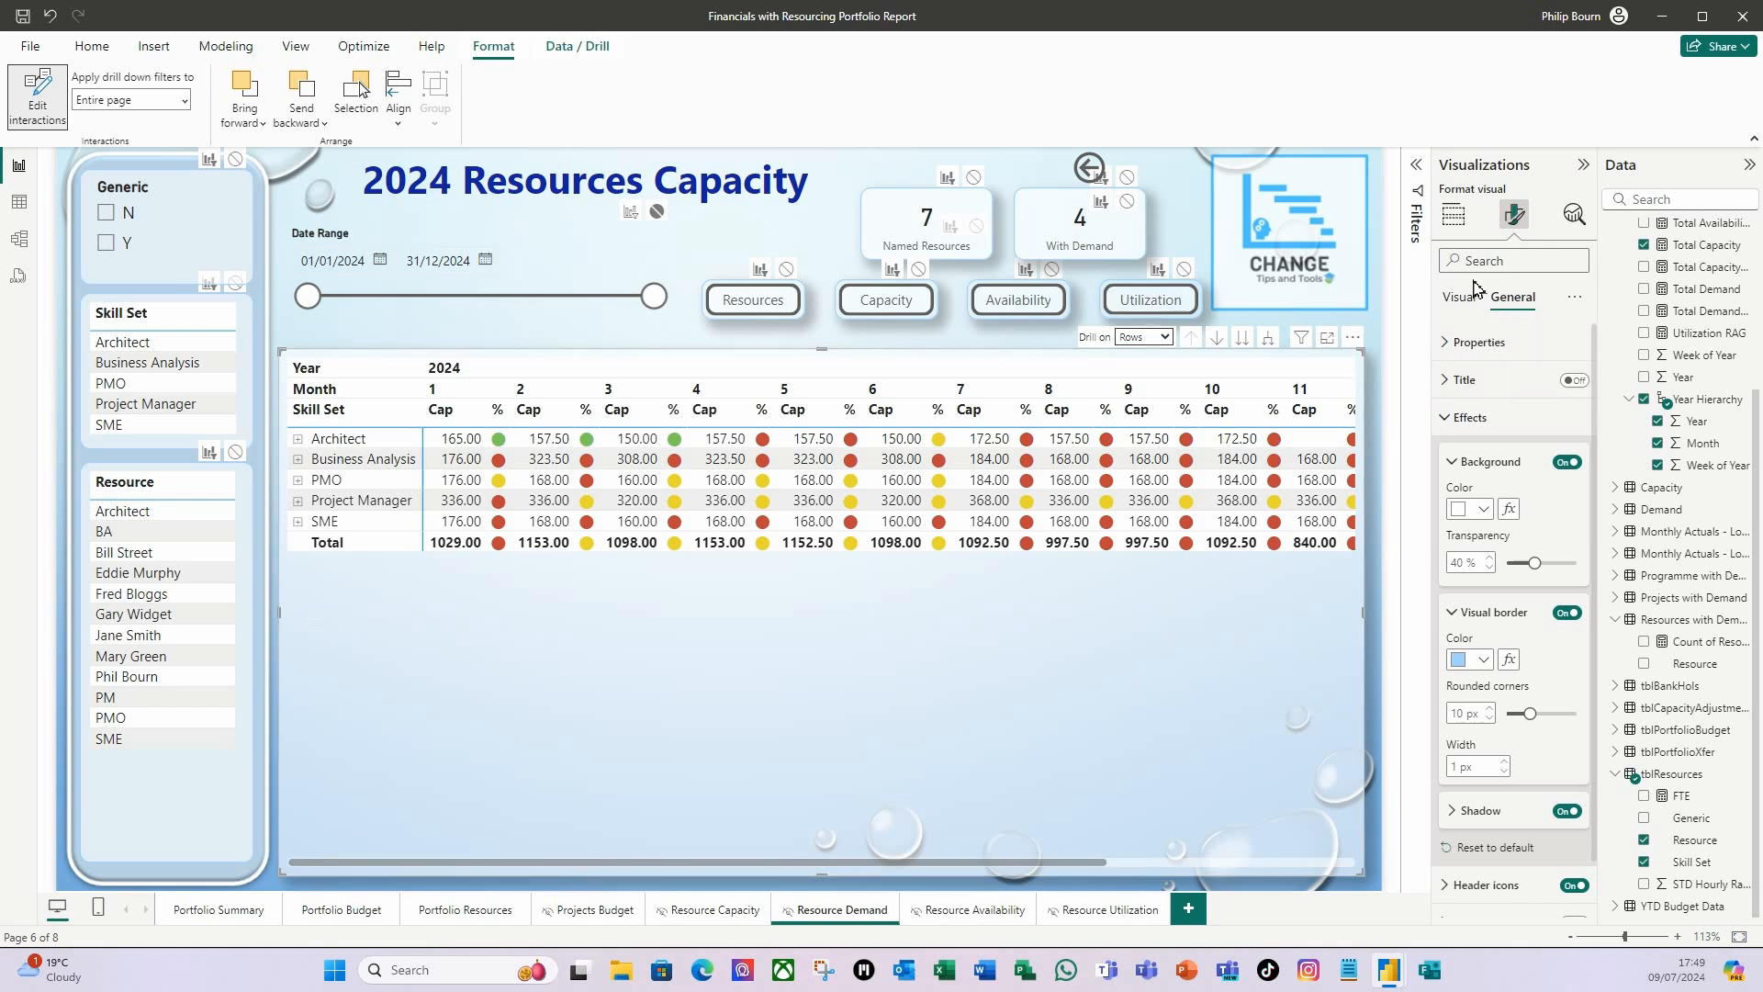
{"action": "left_click", "coordinate": [1454, 216]}
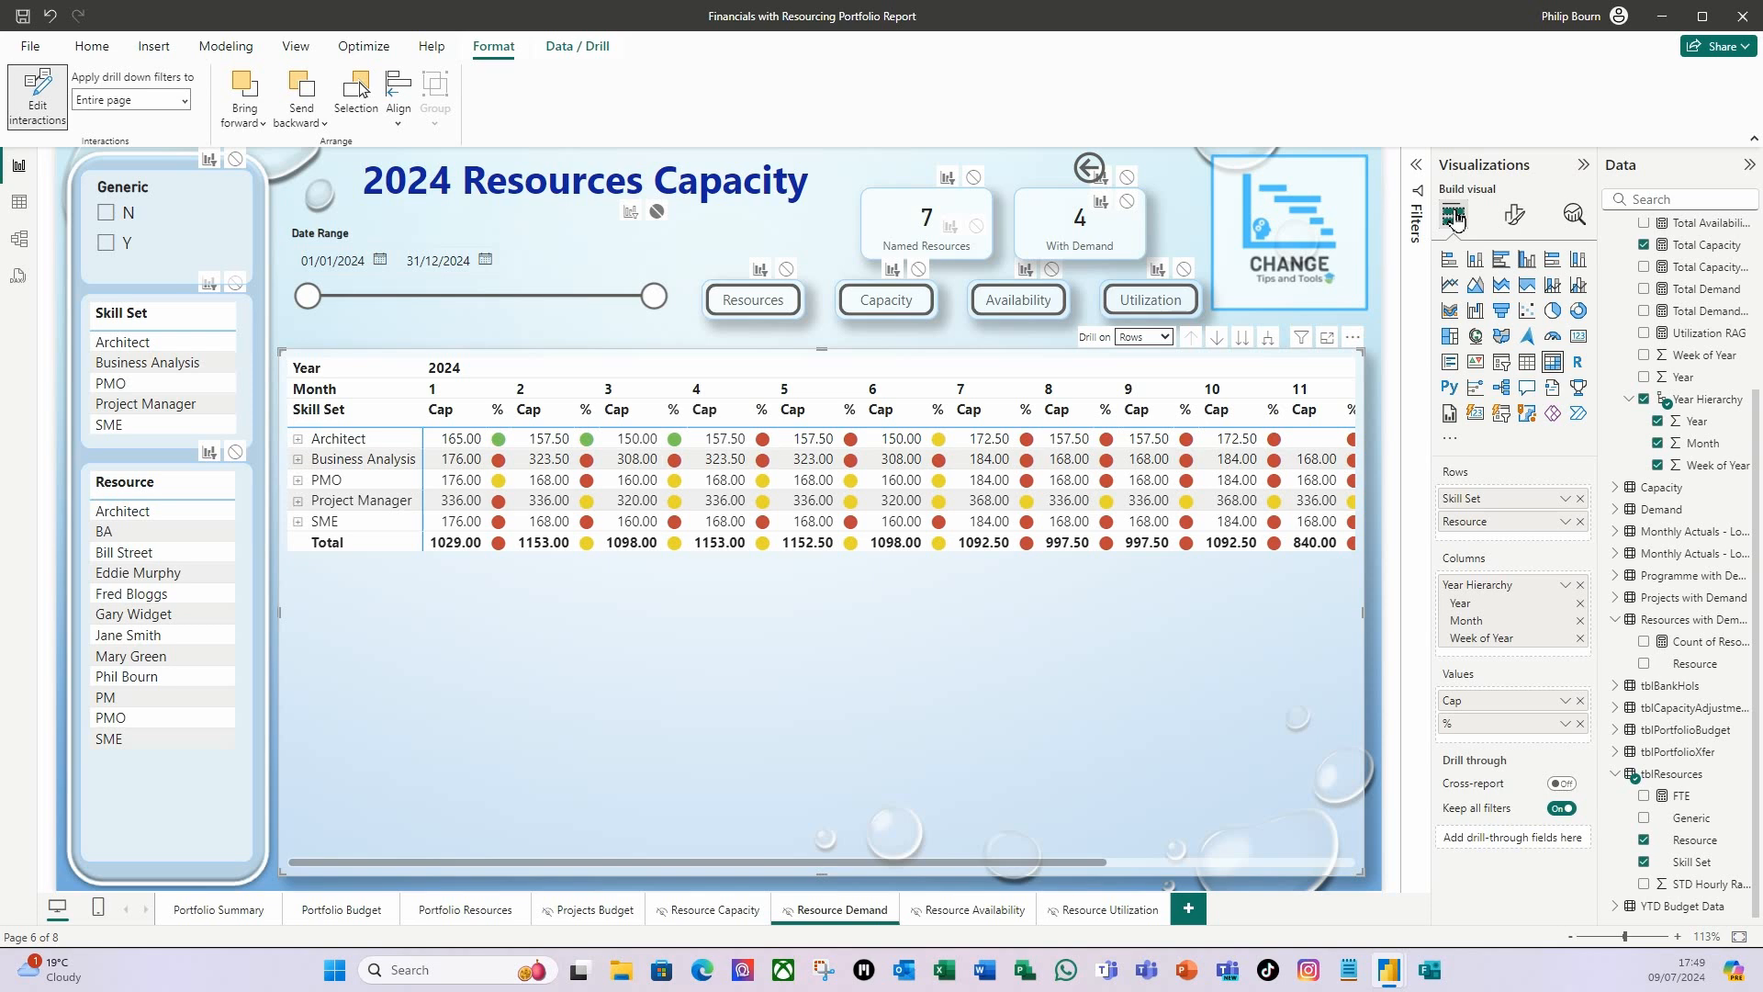
{"action": "left_click", "coordinate": [1581, 500]}
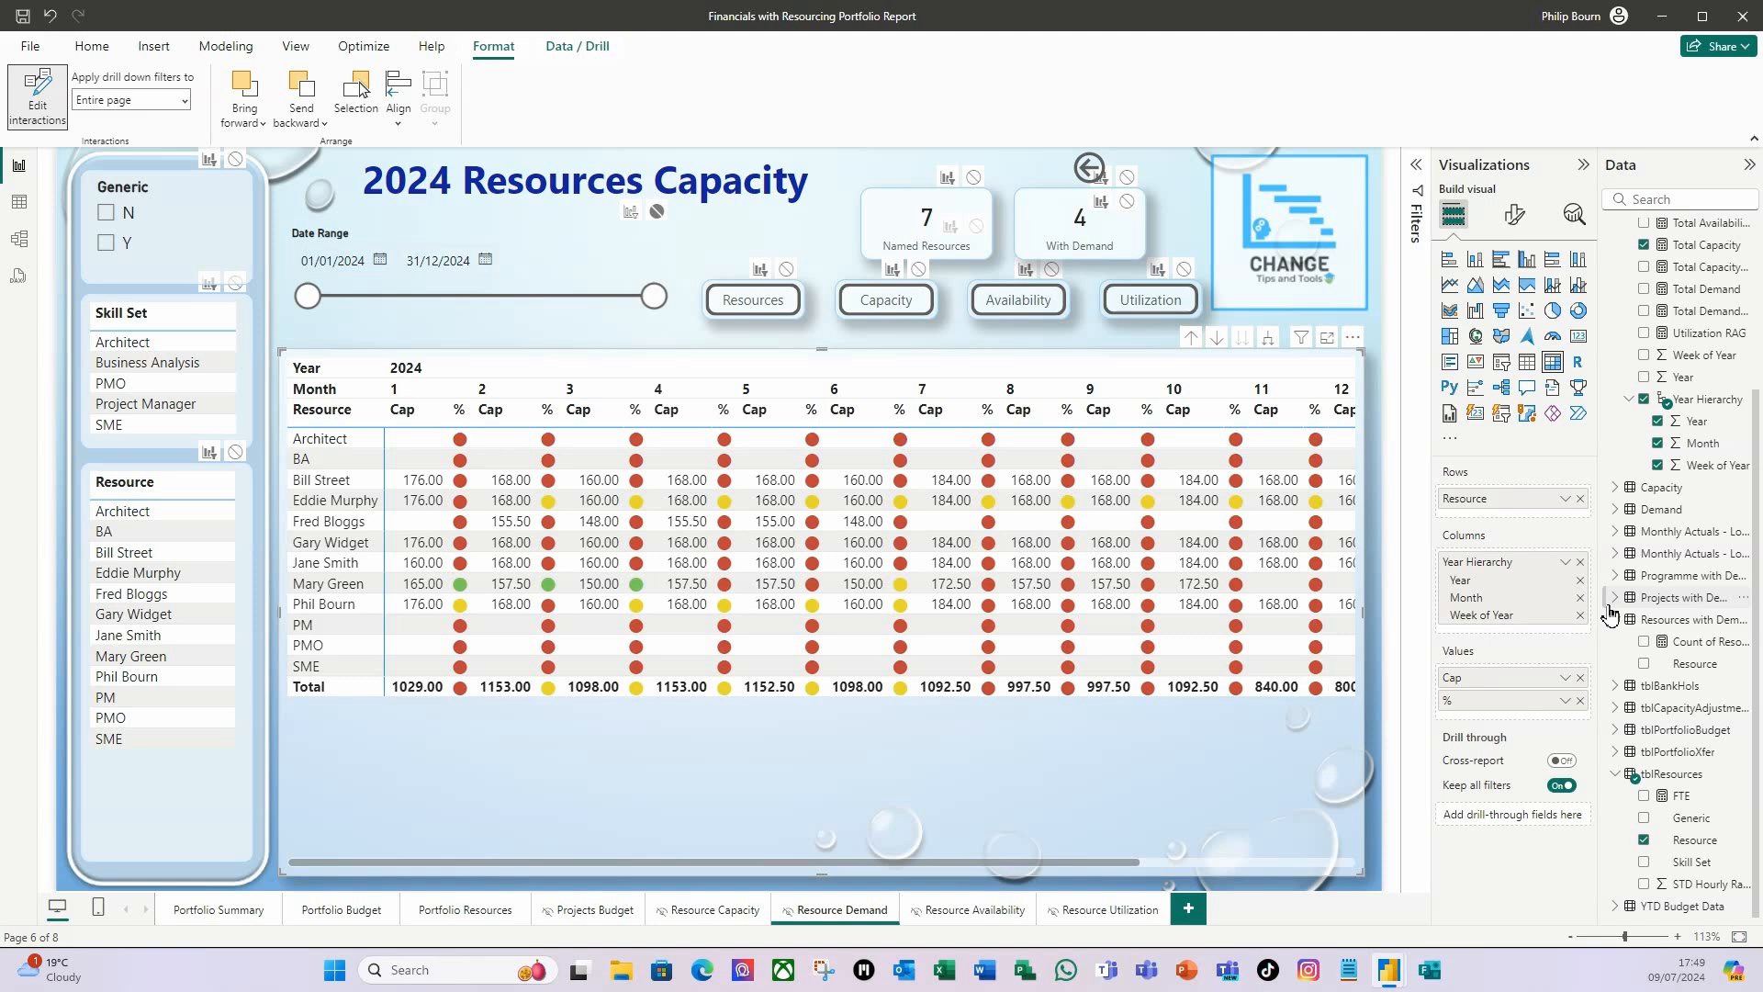
{"action": "left_click", "coordinate": [1581, 500]}
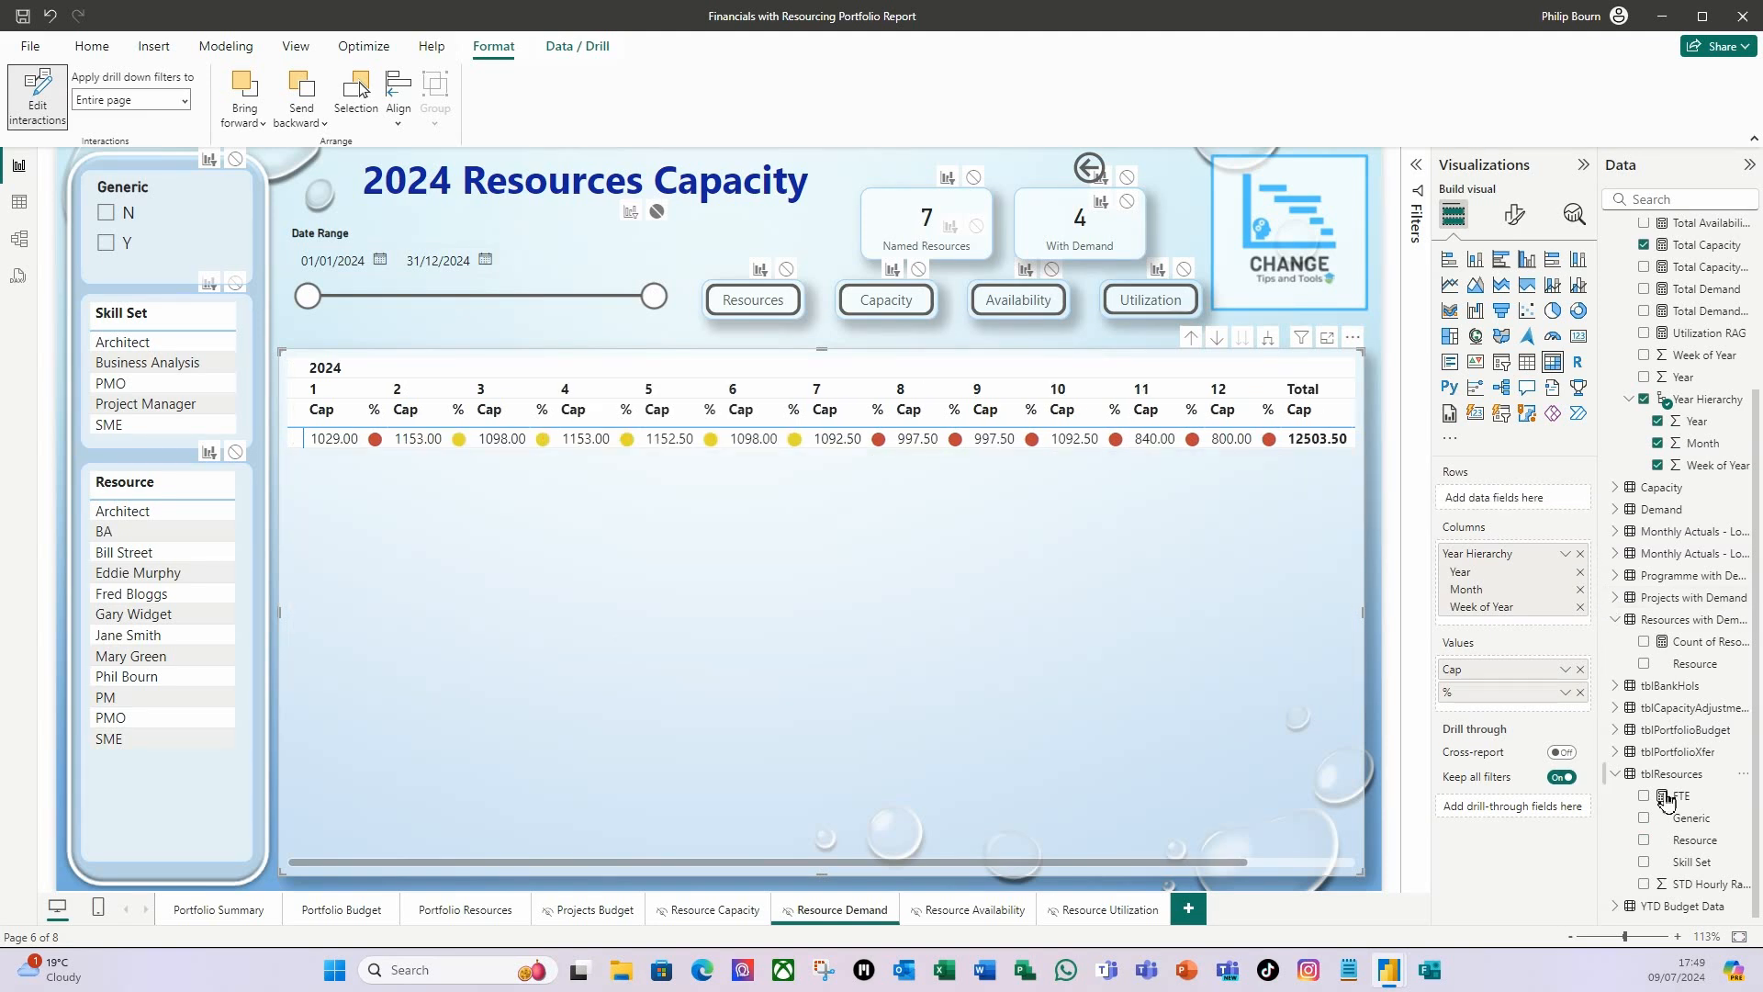
Add Programme and Project from tblPortfolioXfer to the matrix rows, with Project below Programme.
{"action": "left_click", "coordinate": [1618, 752]}
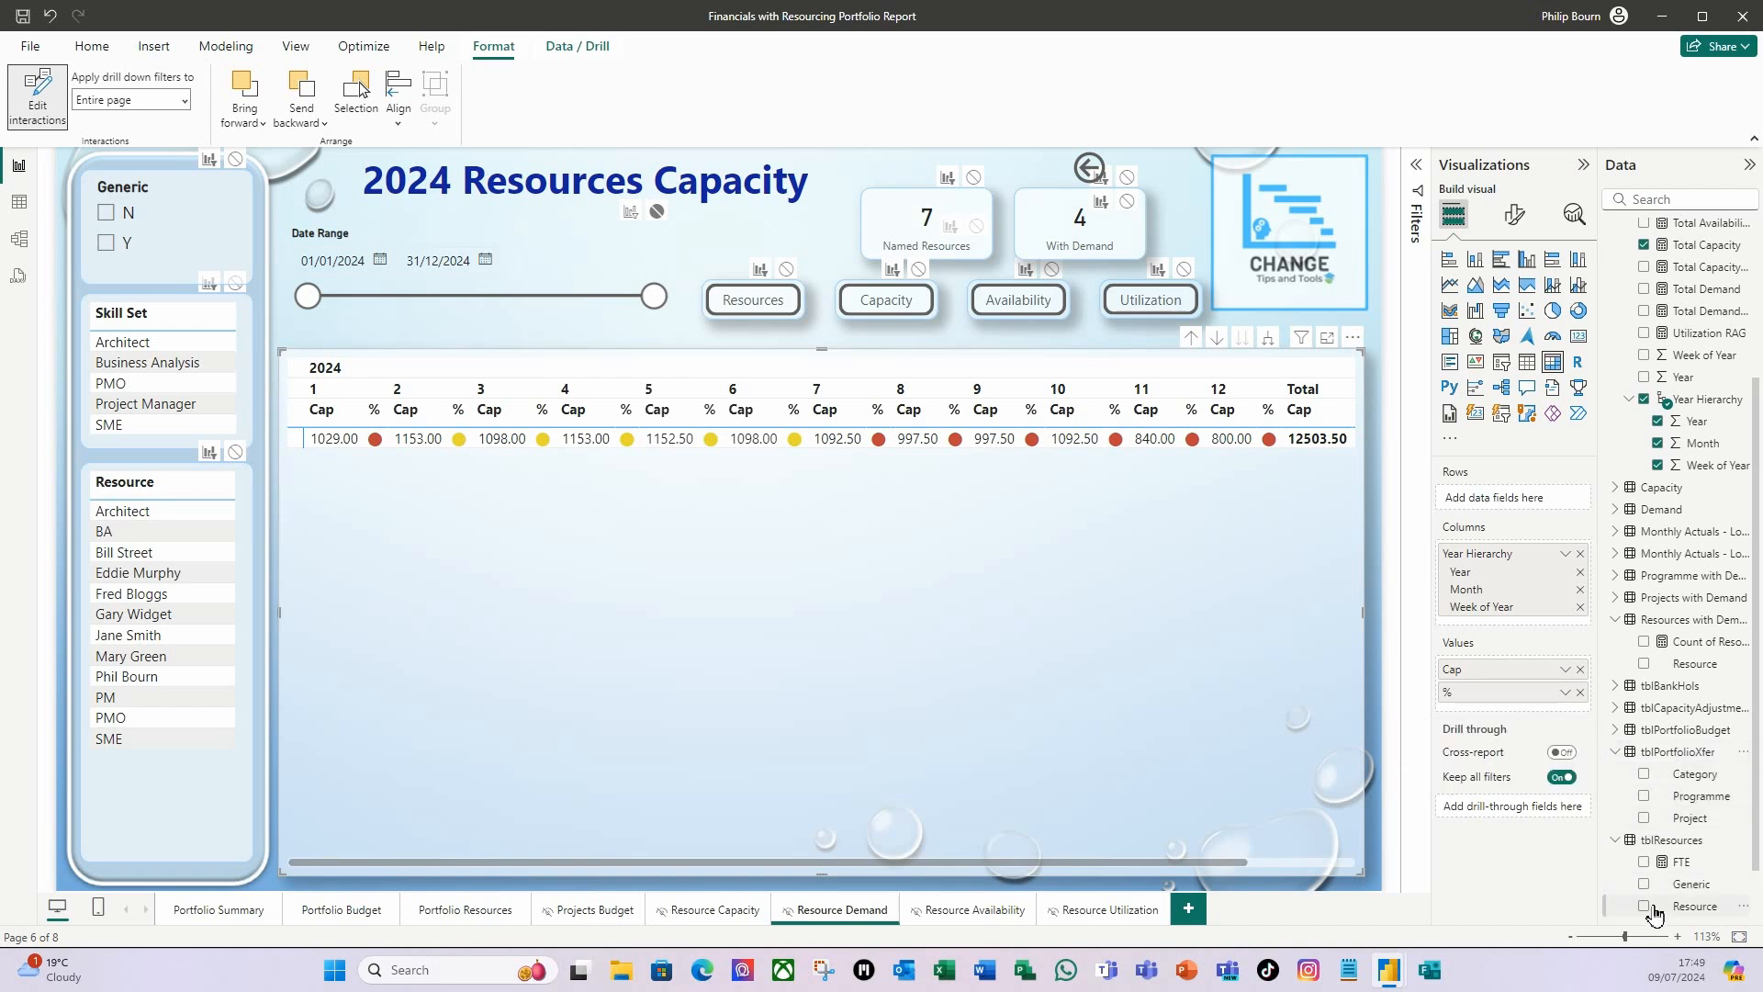
{"action": "left_click_drag", "start_coordinate": [1697, 805], "coordinate": [1525, 498]}
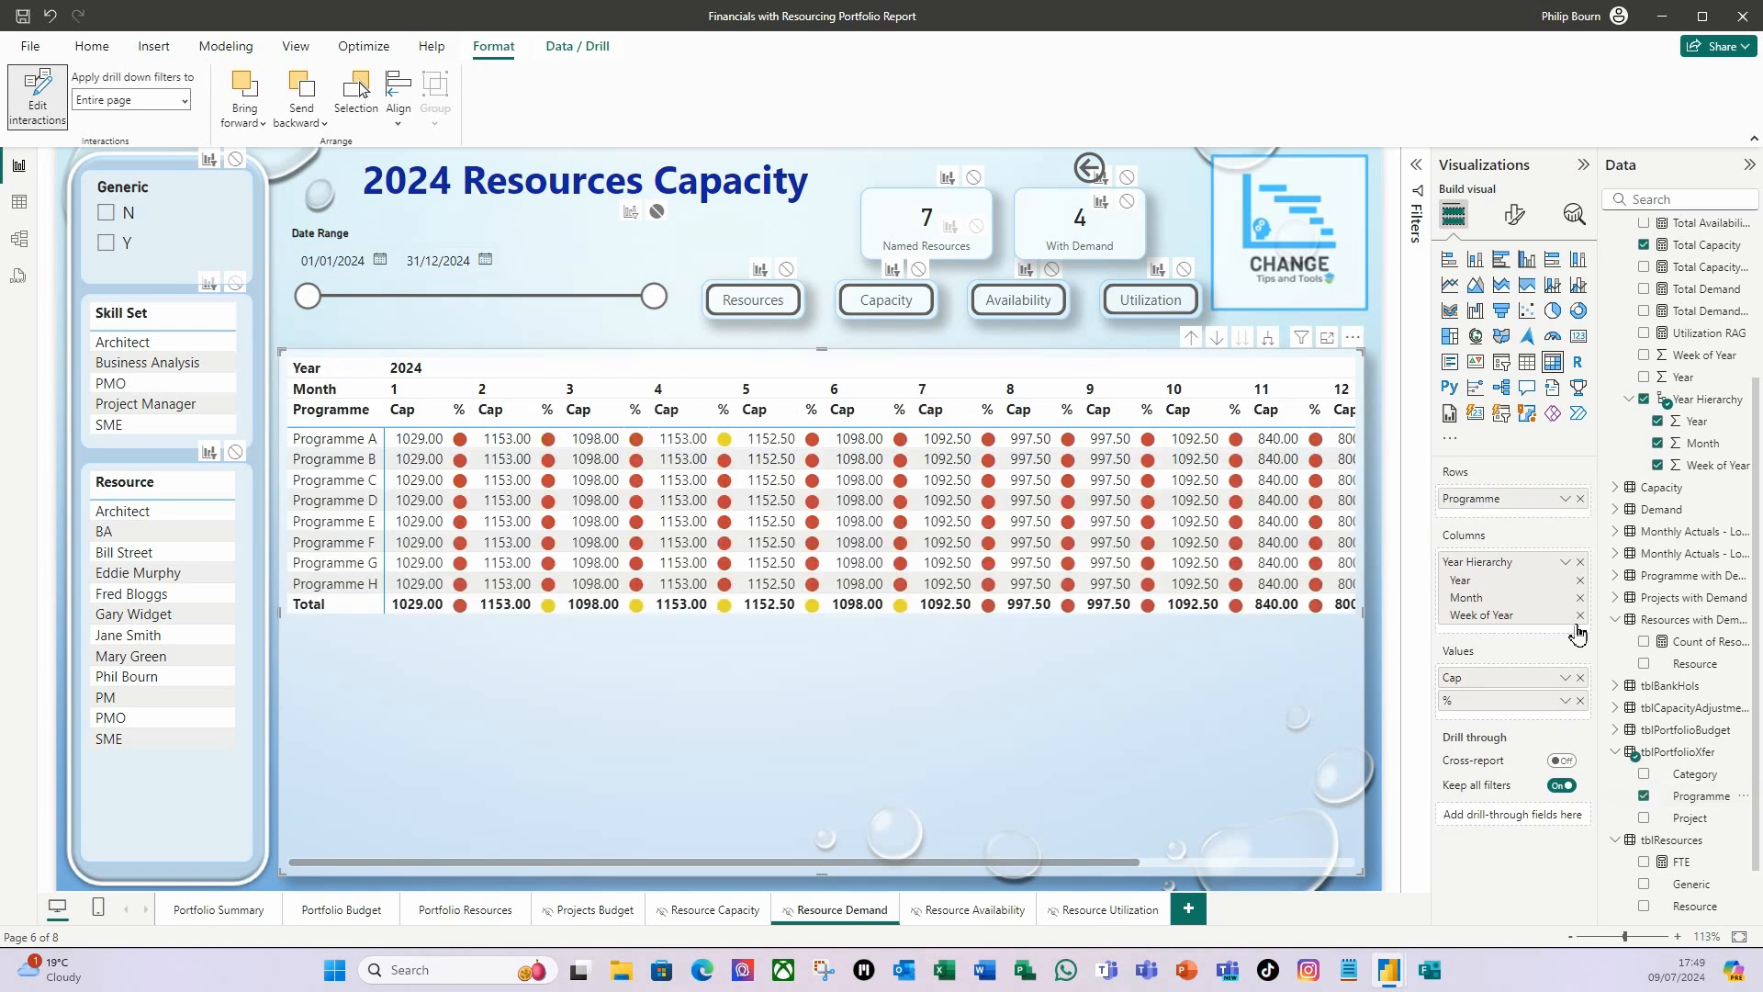
{"action": "left_click_drag", "start_coordinate": [1697, 817], "coordinate": [1552, 524]}
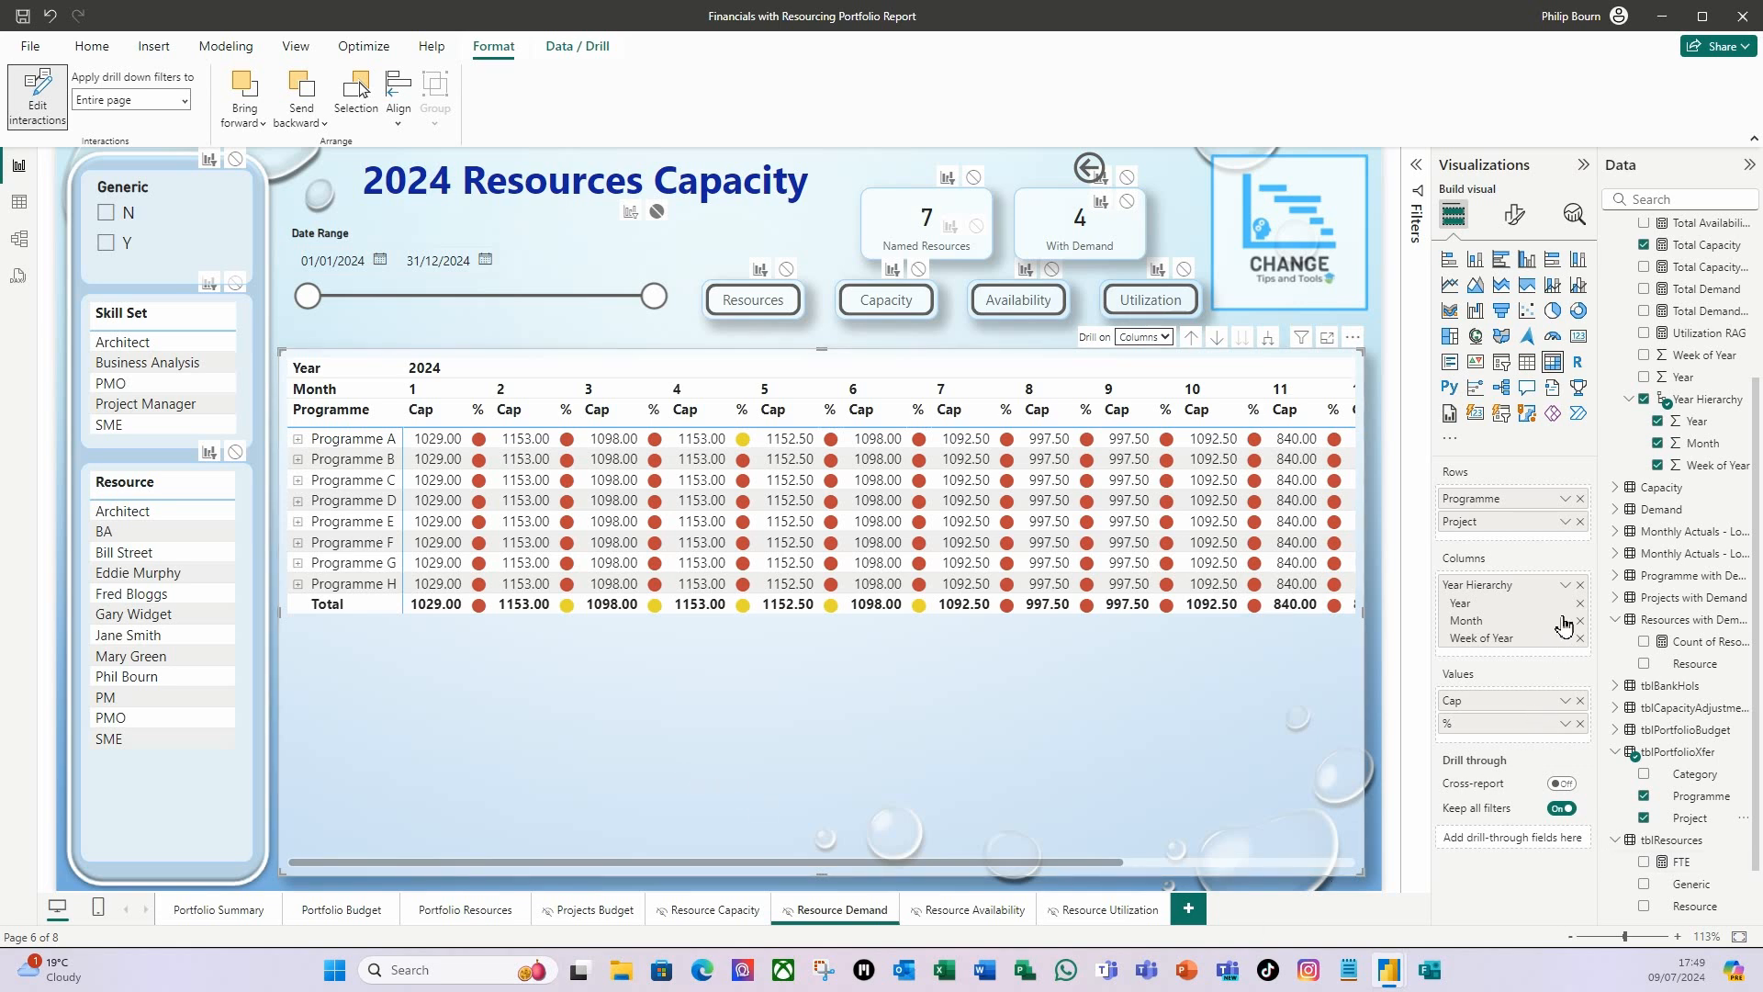
Replace the Cap and % values of the matrix with the Total Demand measure.
{"action": "left_click", "coordinate": [1580, 701]}
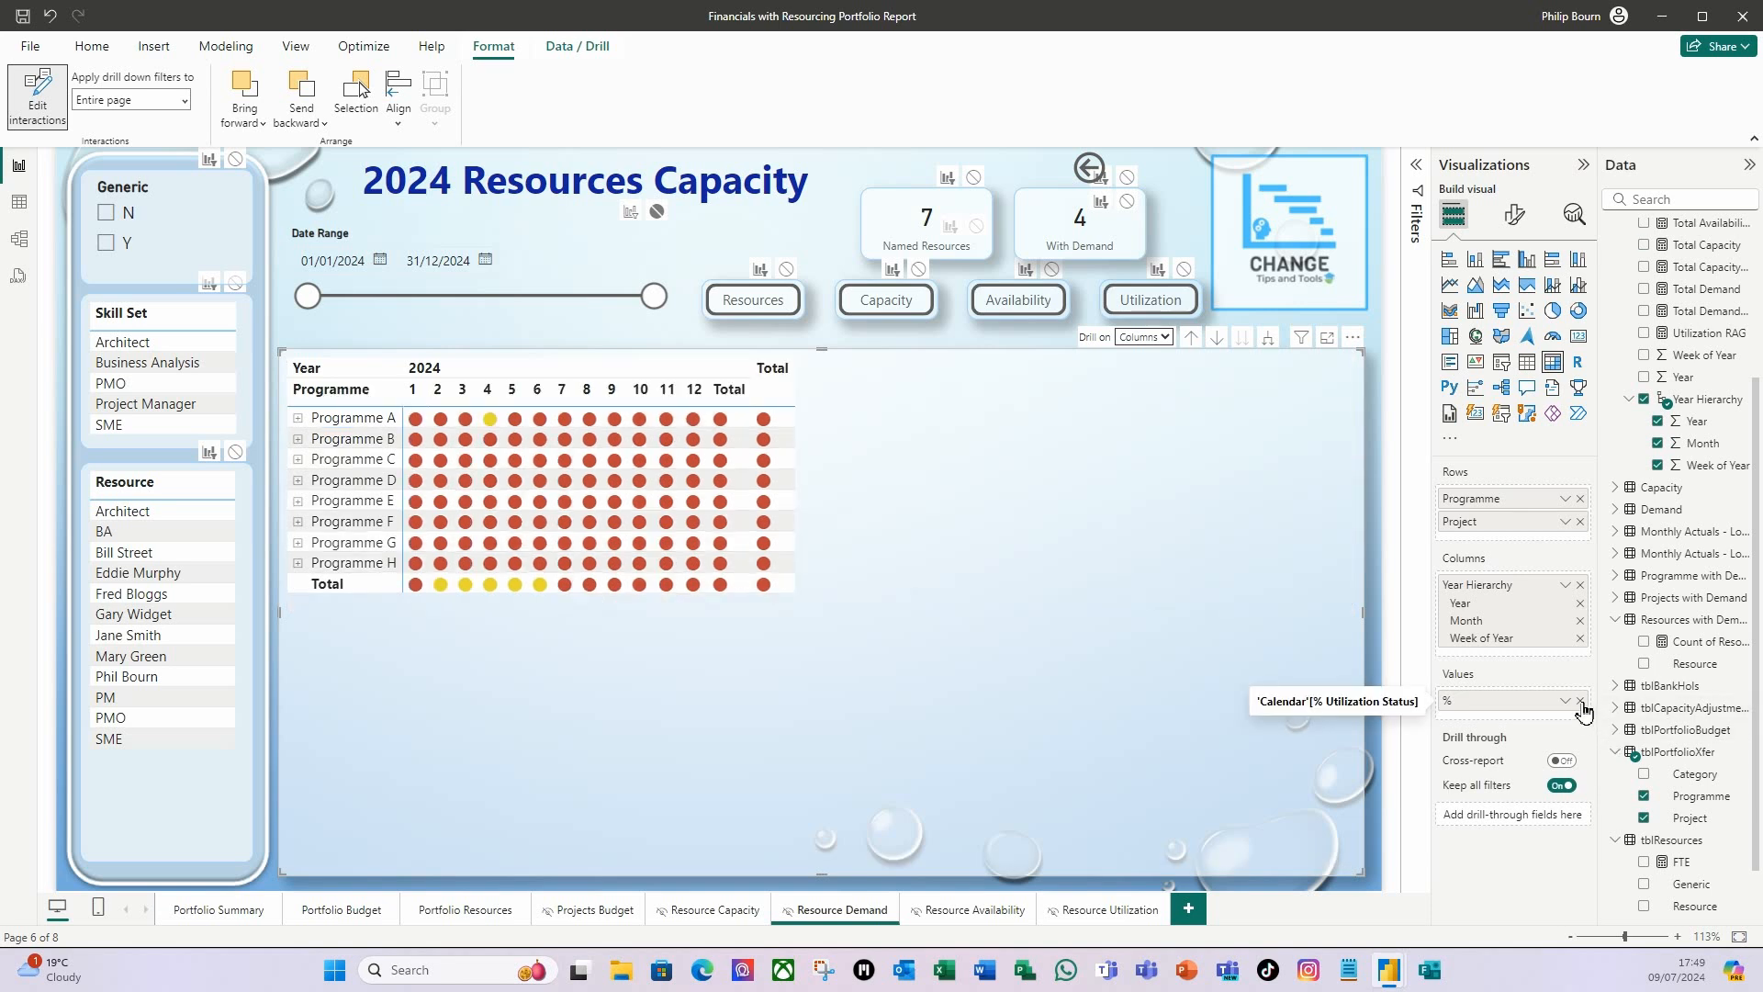
{"action": "left_click", "coordinate": [1580, 702]}
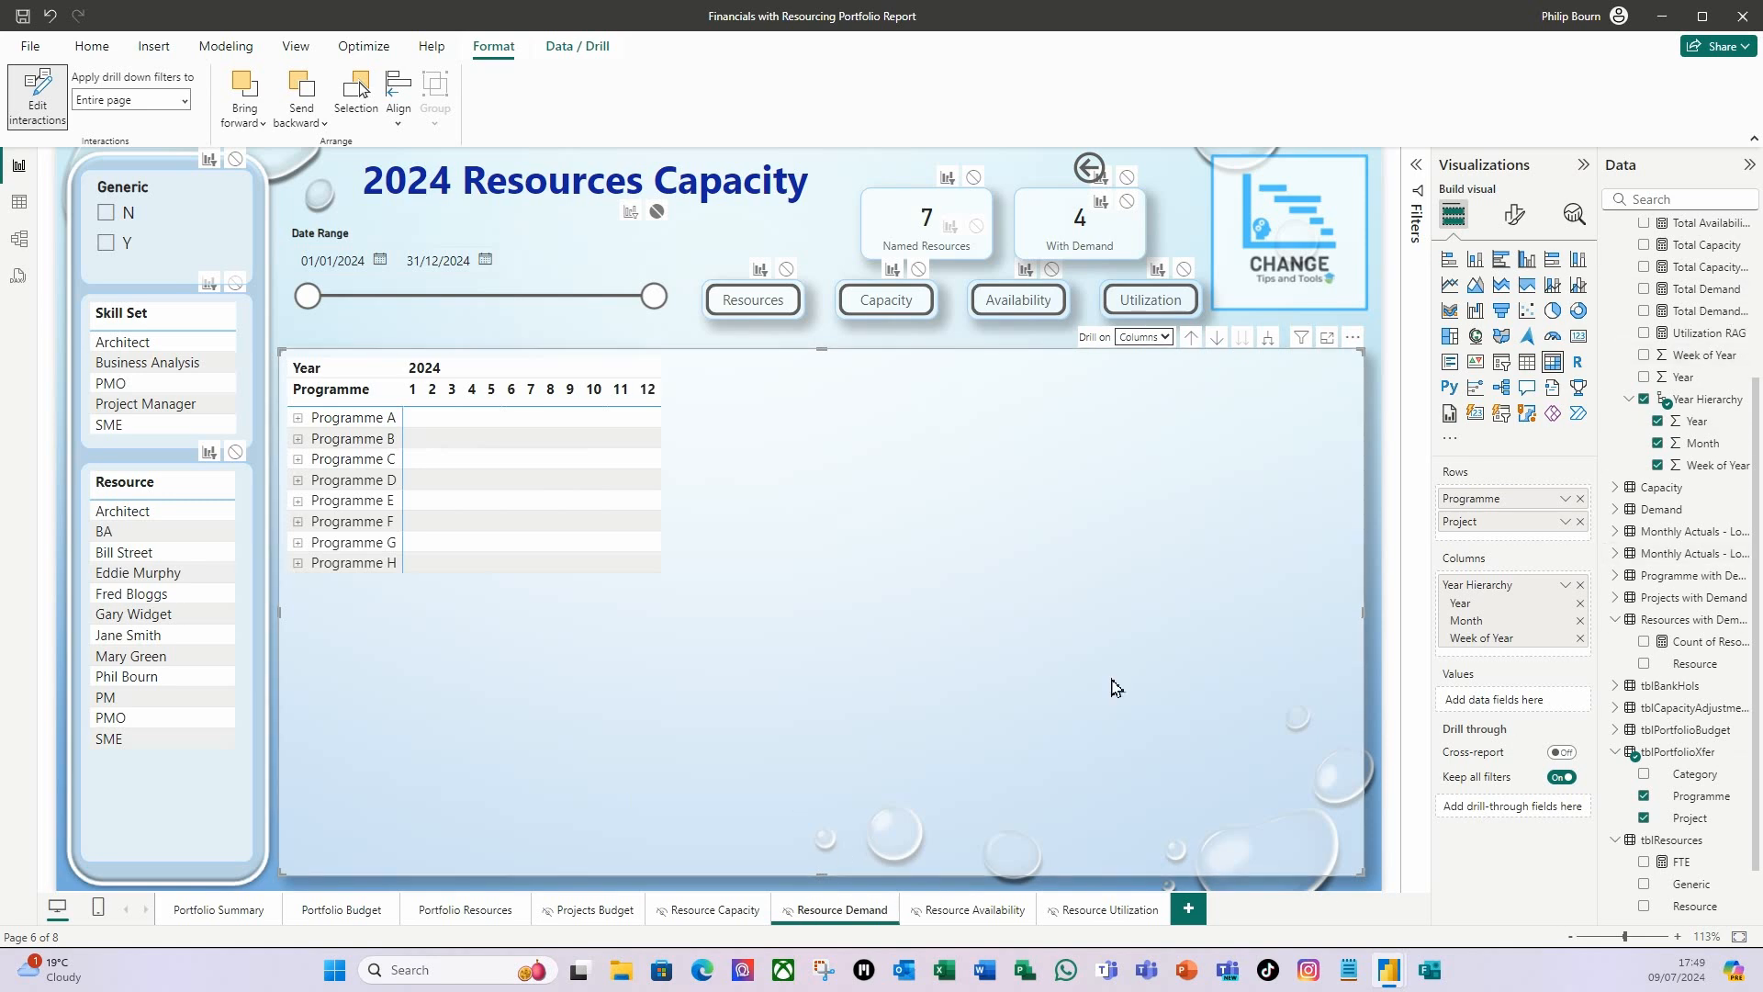
{"action": "left_click_drag", "start_coordinate": [1720, 292], "coordinate": [1532, 703]}
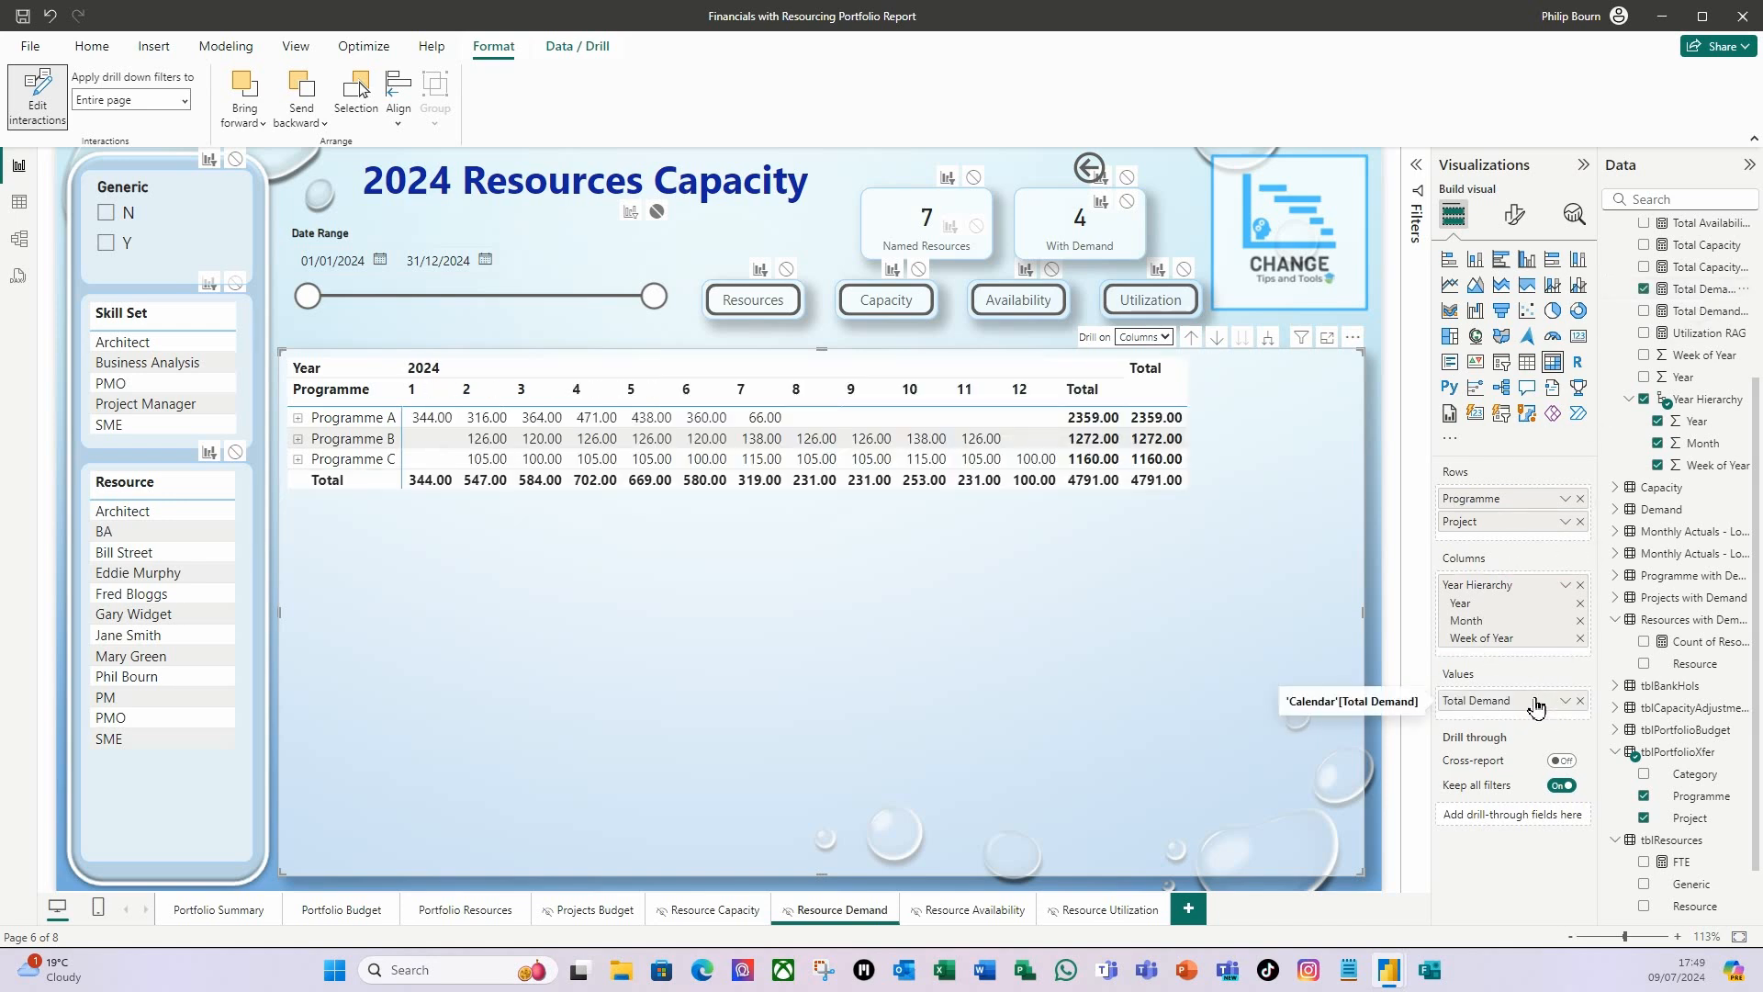
Rename the Total Demand value to Demand for this matrix only.
{"action": "right_click", "coordinate": [1500, 707]}
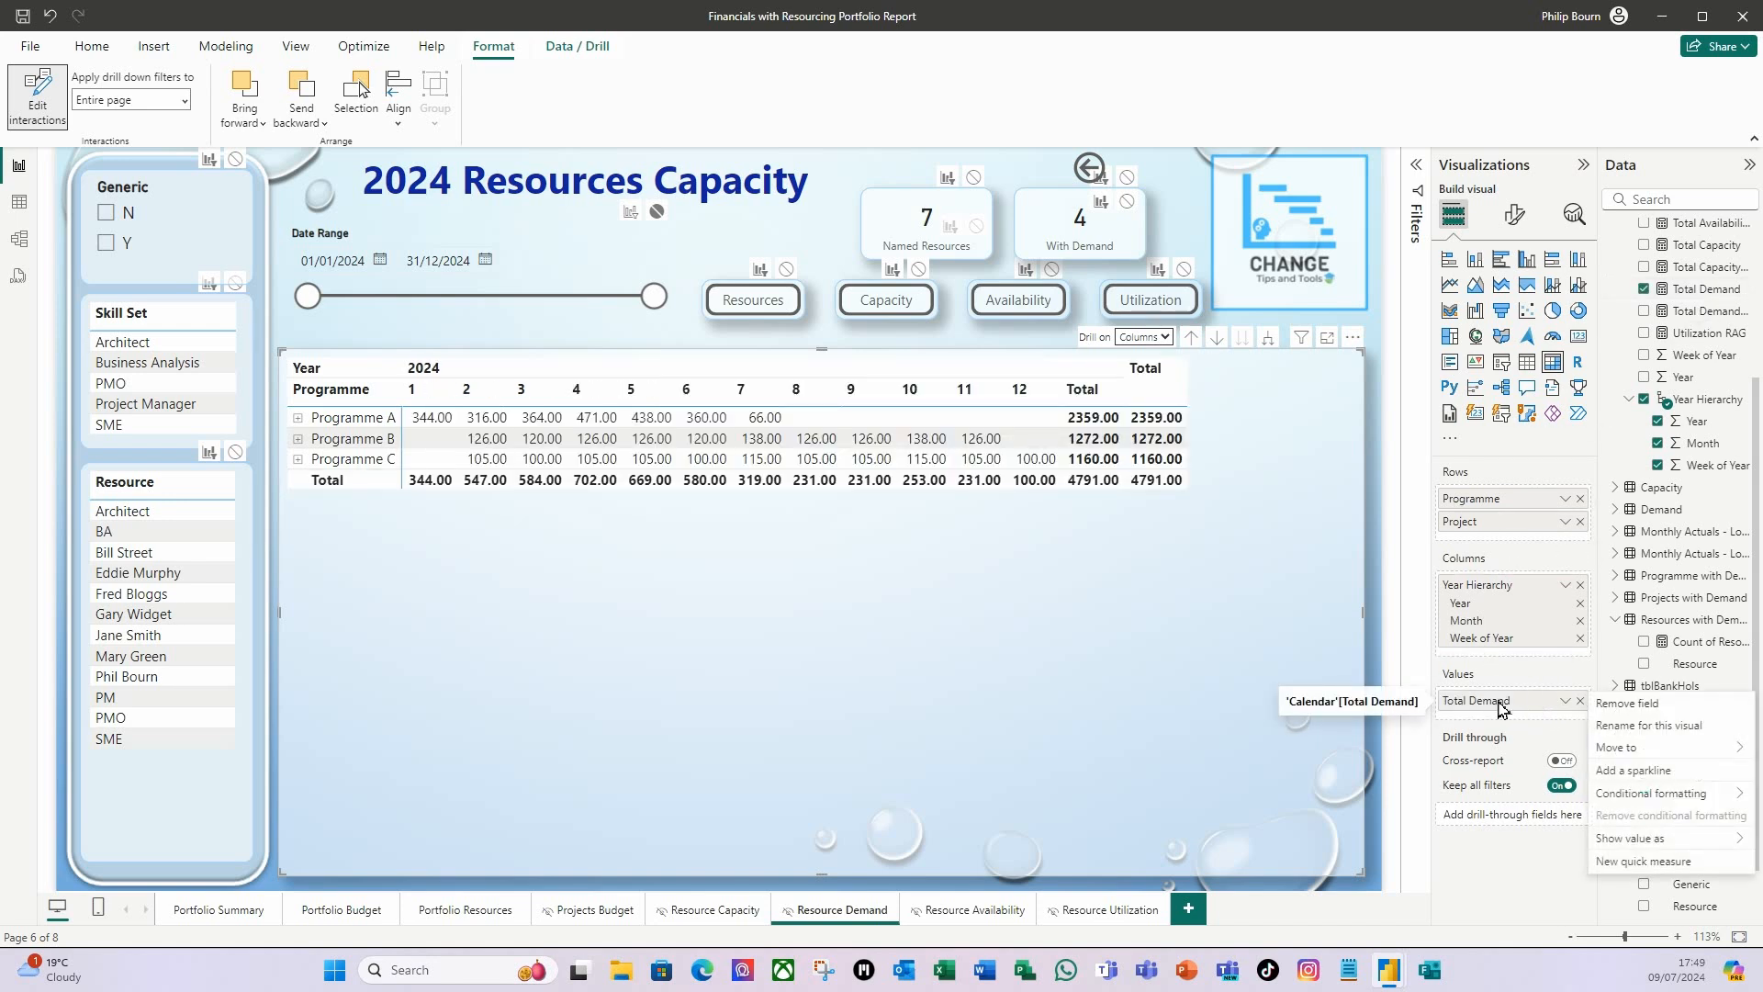
{"action": "left_click", "coordinate": [1648, 726]}
{"action": "left_click_drag", "start_coordinate": [1478, 703], "coordinate": [1393, 700]}
{"action": "type", "text": "D"}
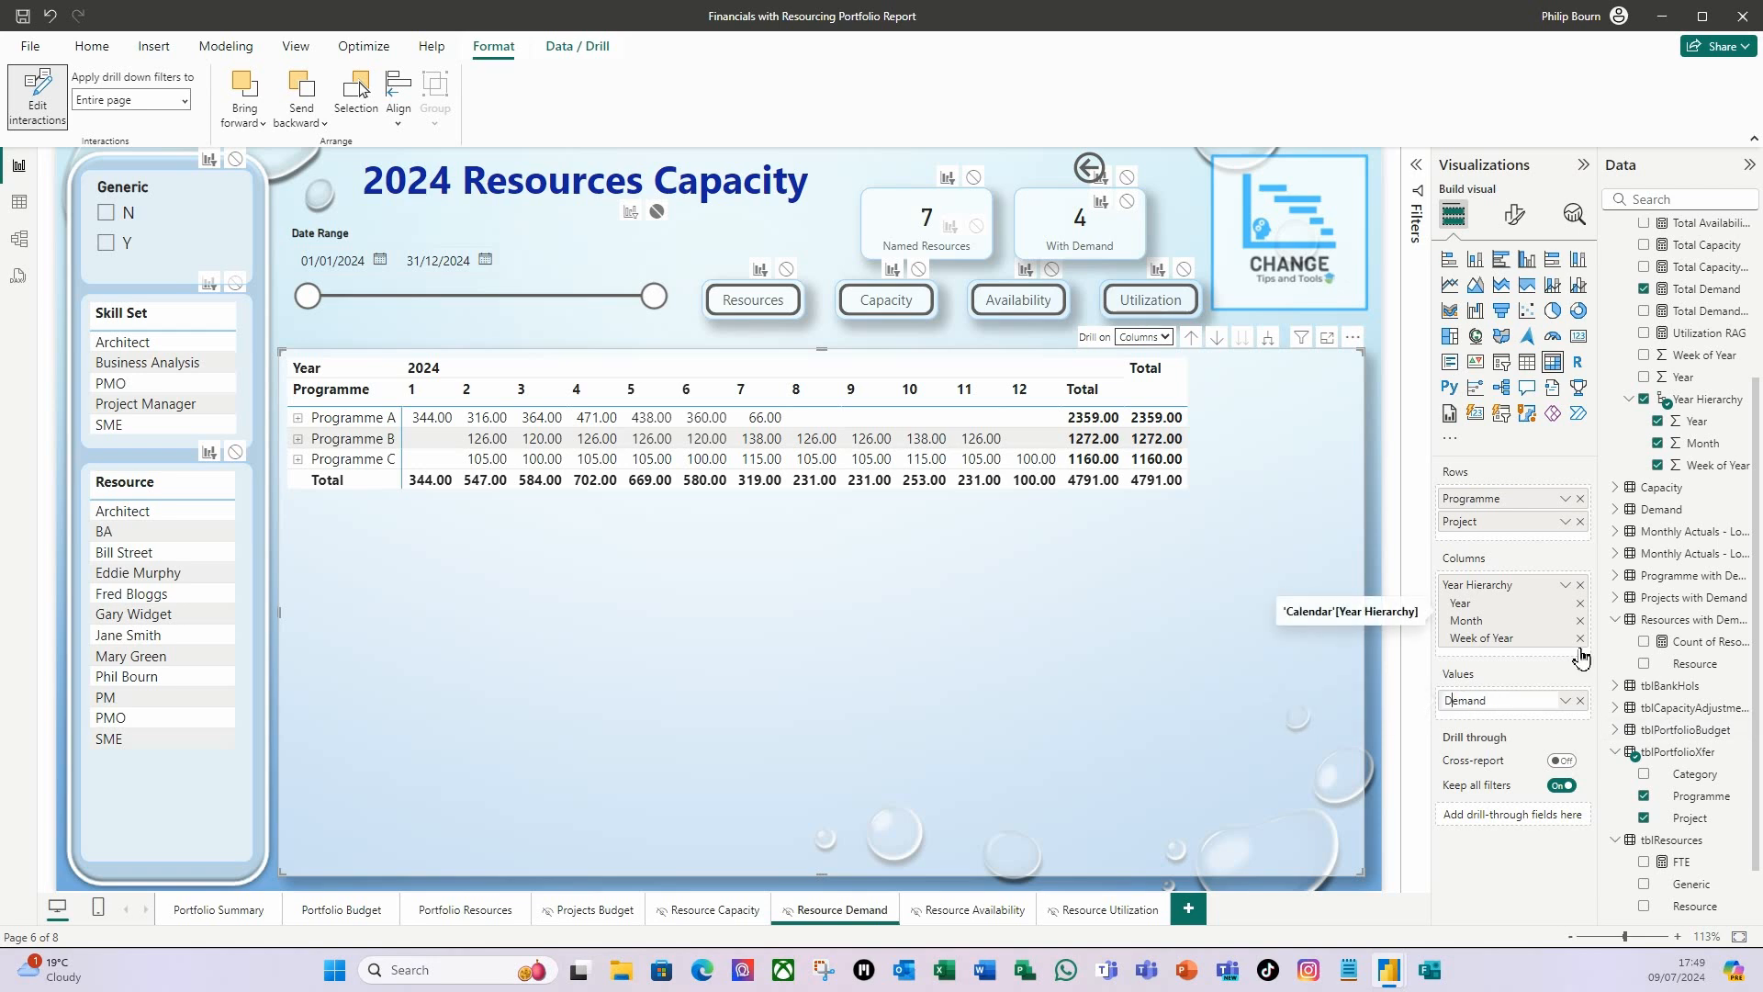
{"action": "key", "text": "Return"}
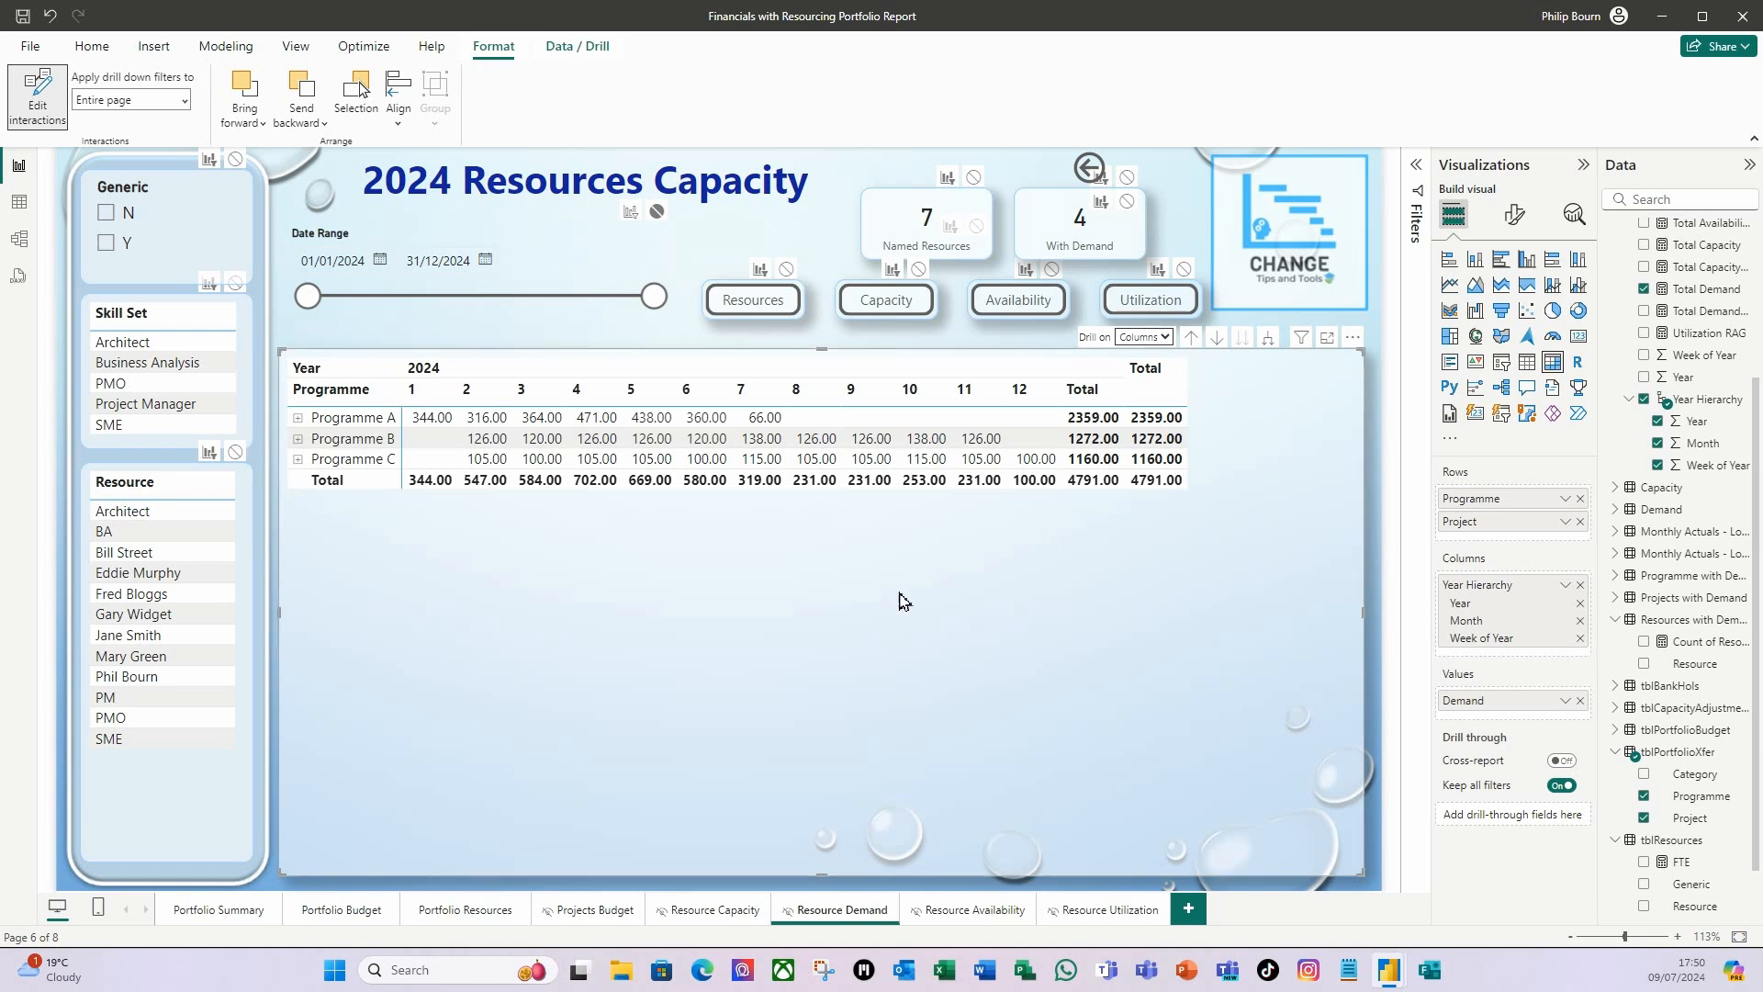
Expand the matrix columns to the week level and drill back up to months.
{"action": "left_click", "coordinate": [1166, 337]}
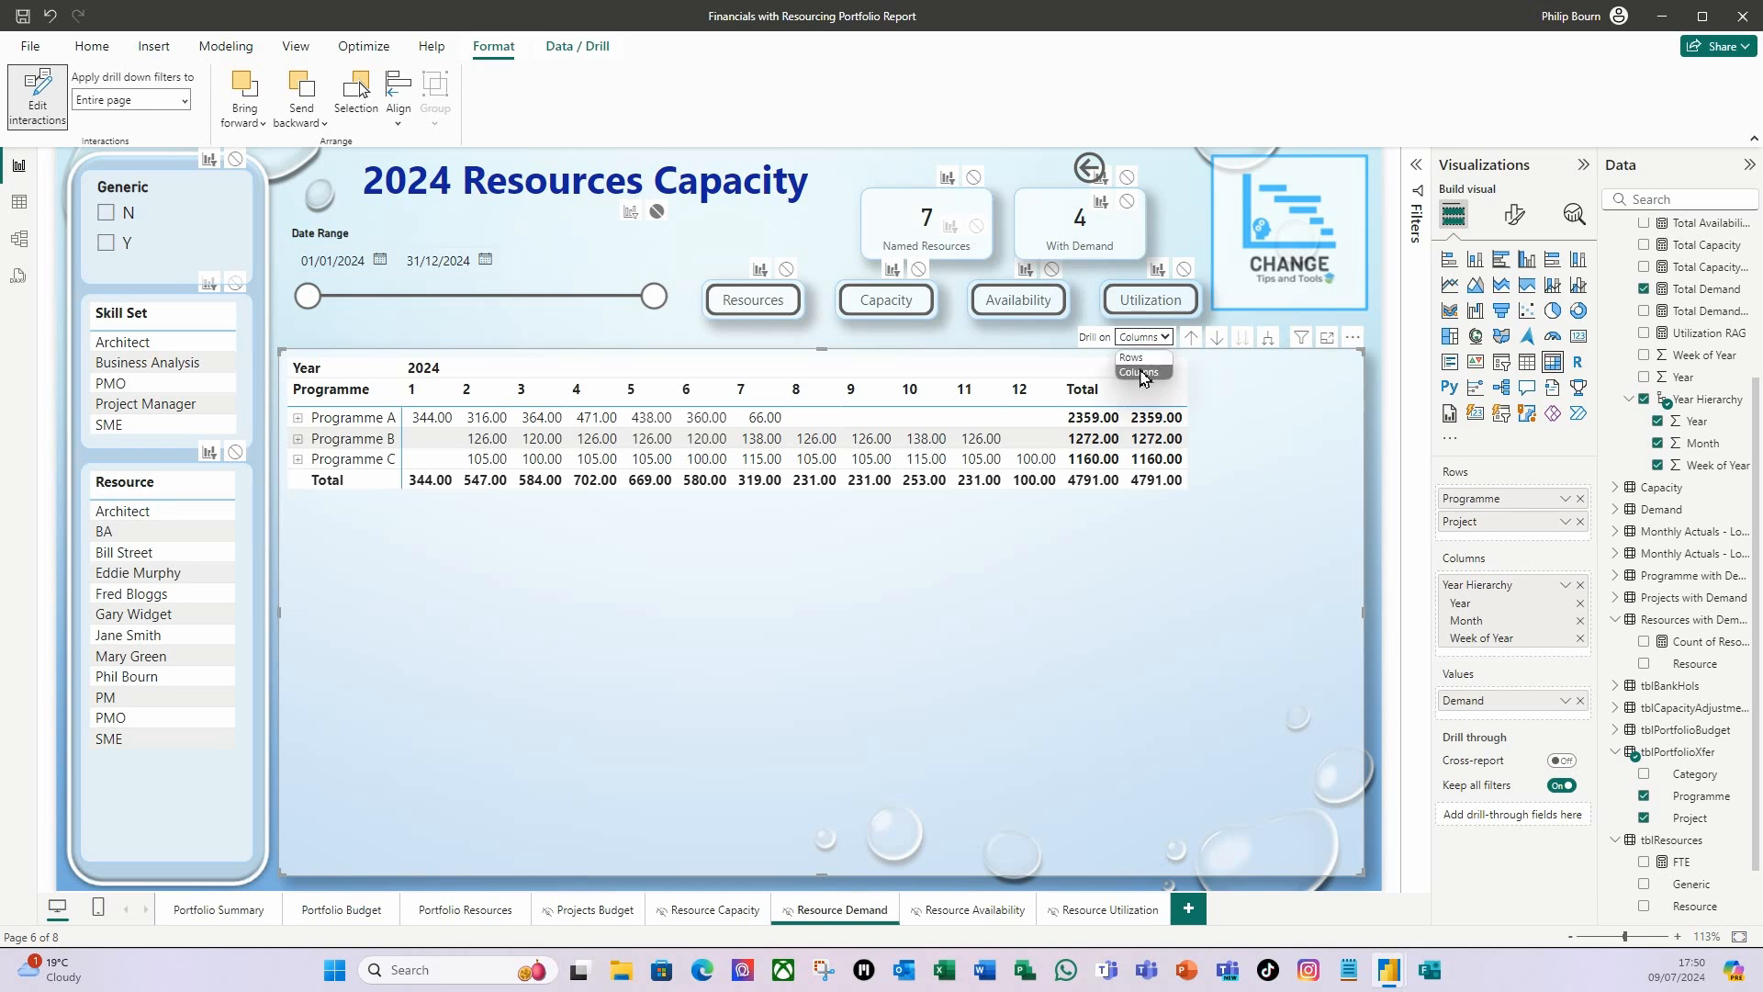
{"action": "left_click", "coordinate": [1148, 372]}
{"action": "left_click", "coordinate": [1267, 342]}
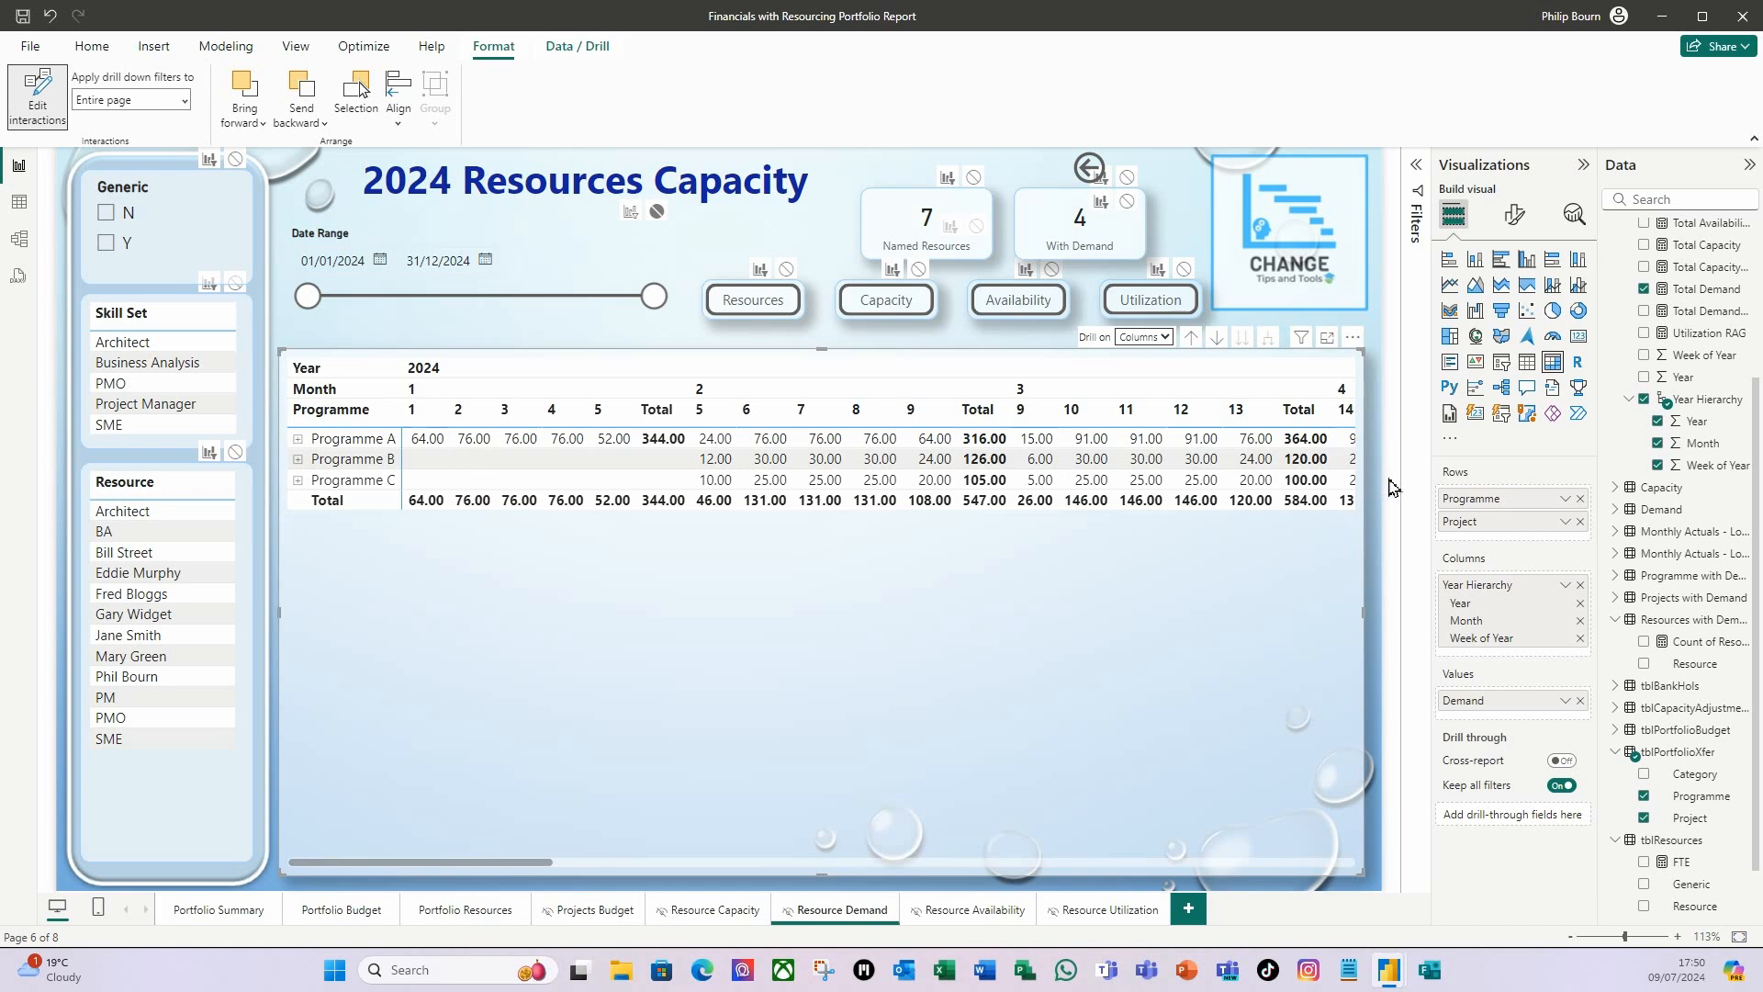
{"action": "left_click", "coordinate": [1192, 339]}
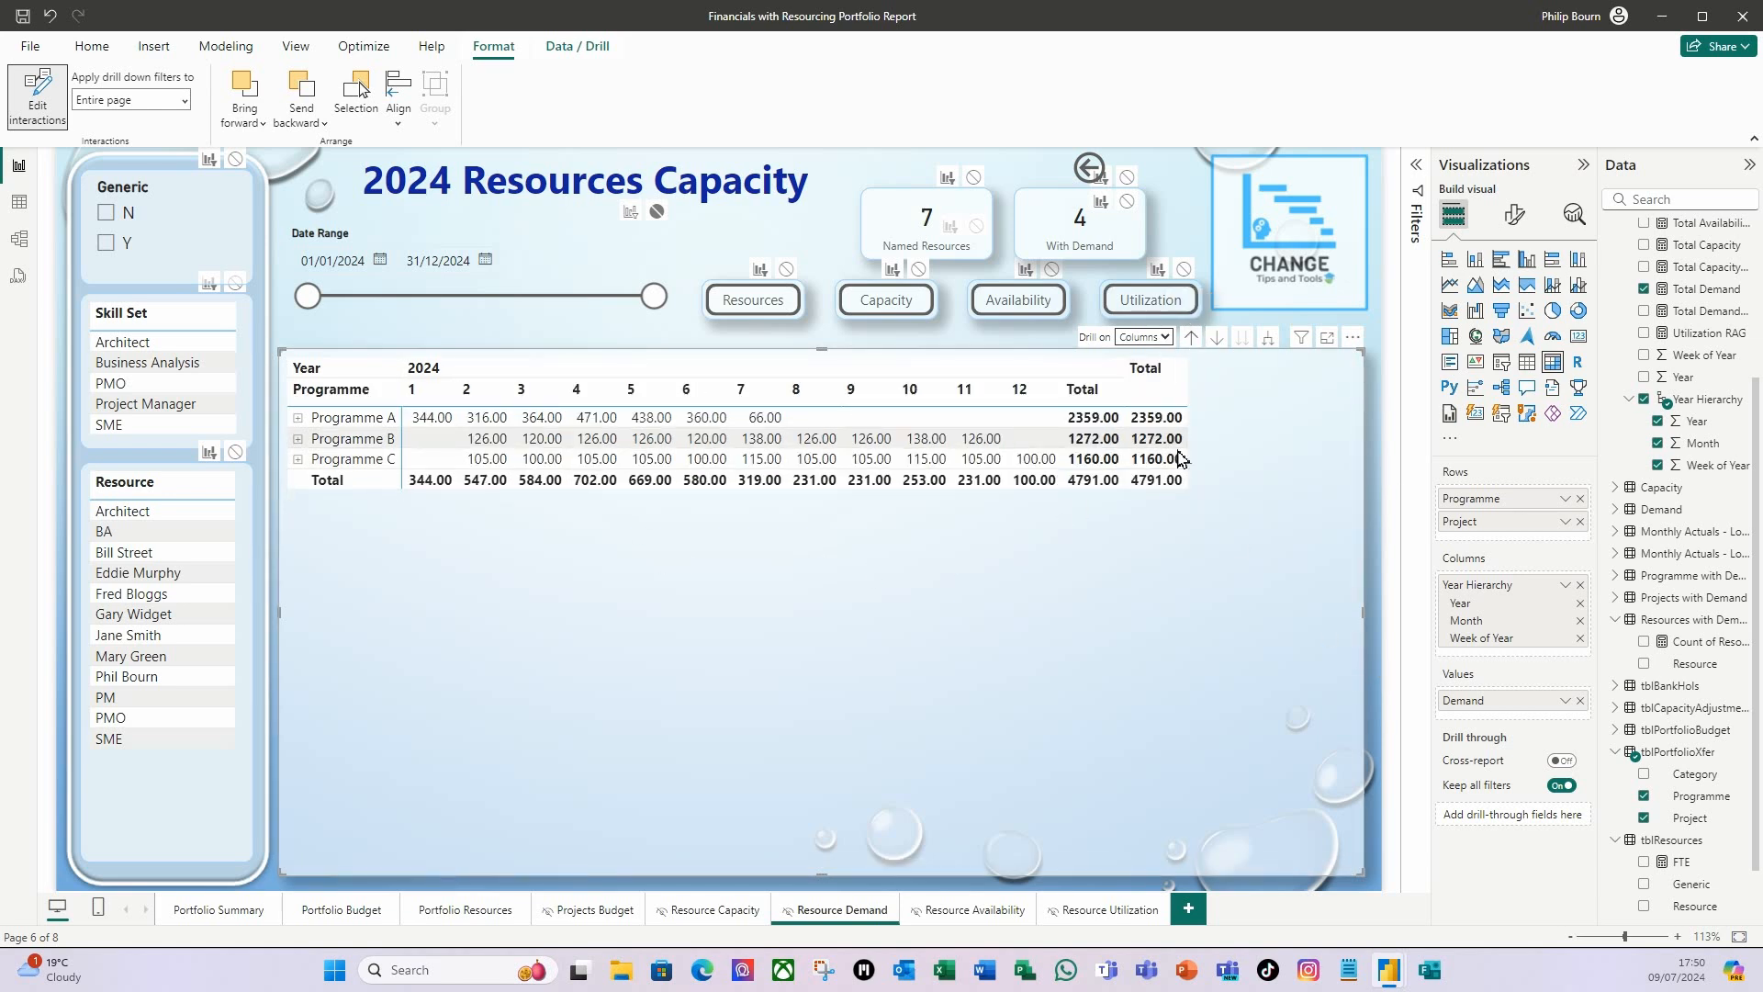
Set the matrix's drill mode to Rows.
{"action": "left_click", "coordinate": [1165, 337]}
{"action": "left_click", "coordinate": [1132, 357]}
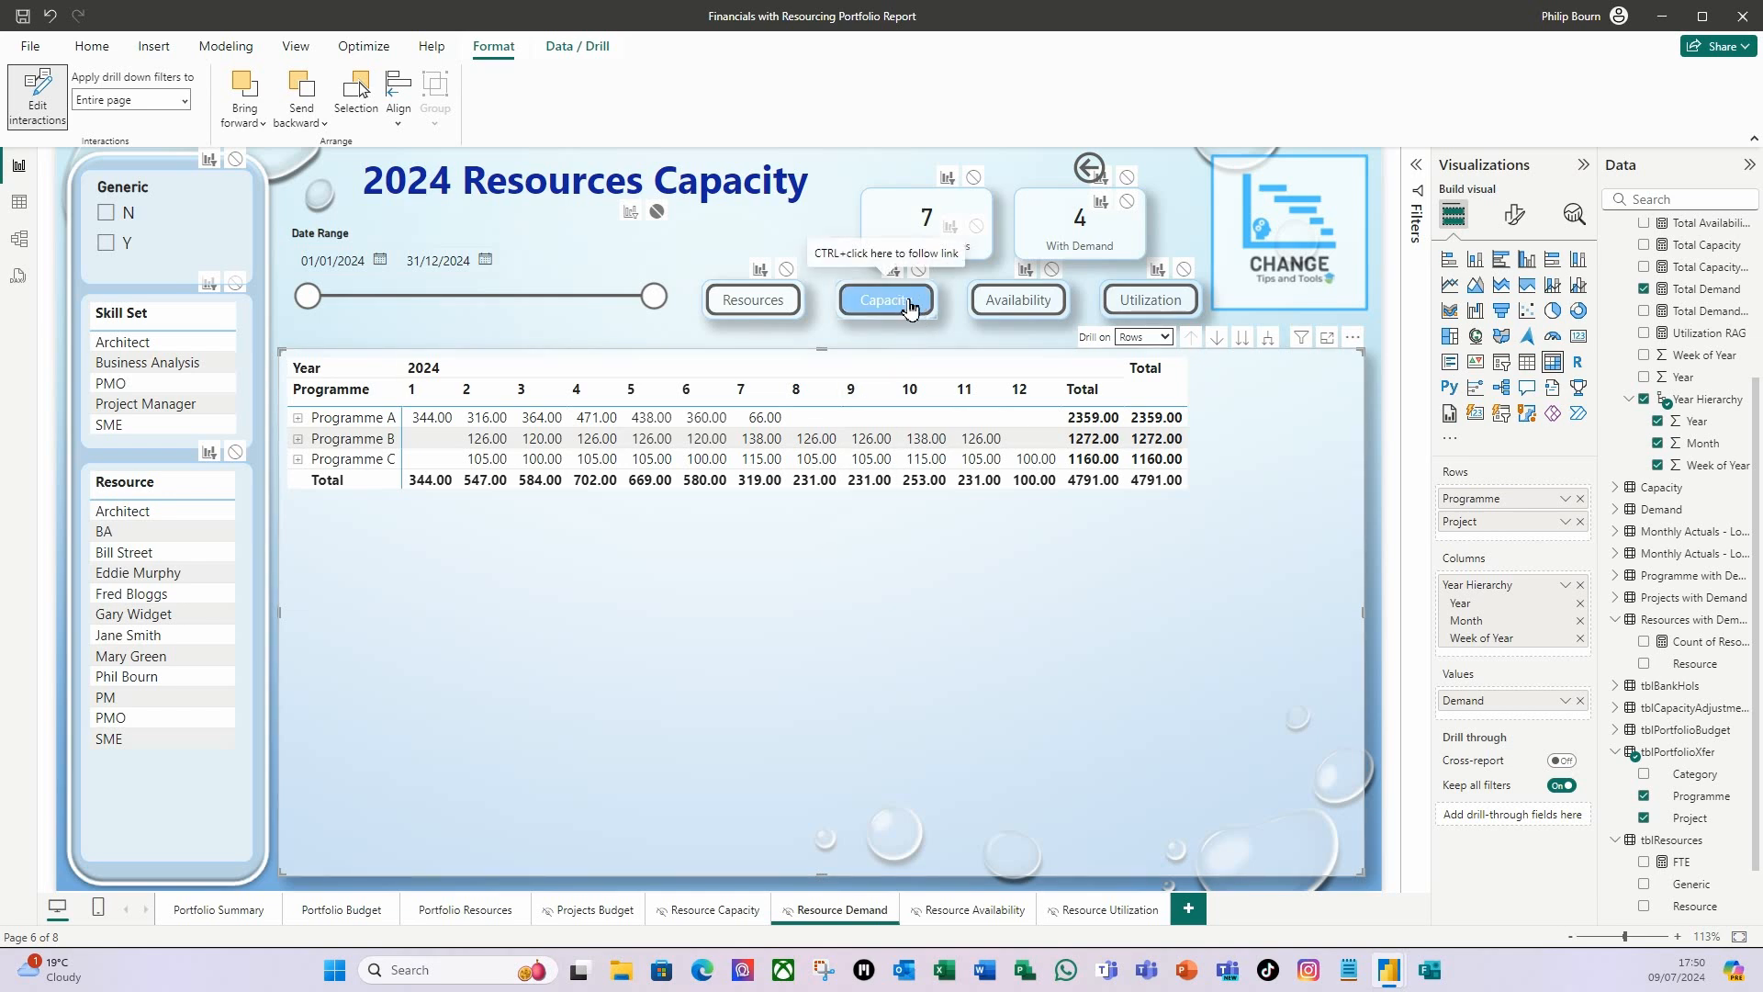
Change the page title text to 2024 Resources Demand.
{"action": "left_click_drag", "start_coordinate": [654, 176], "coordinate": [810, 179]}
{"action": "type", "text": "Demand"}
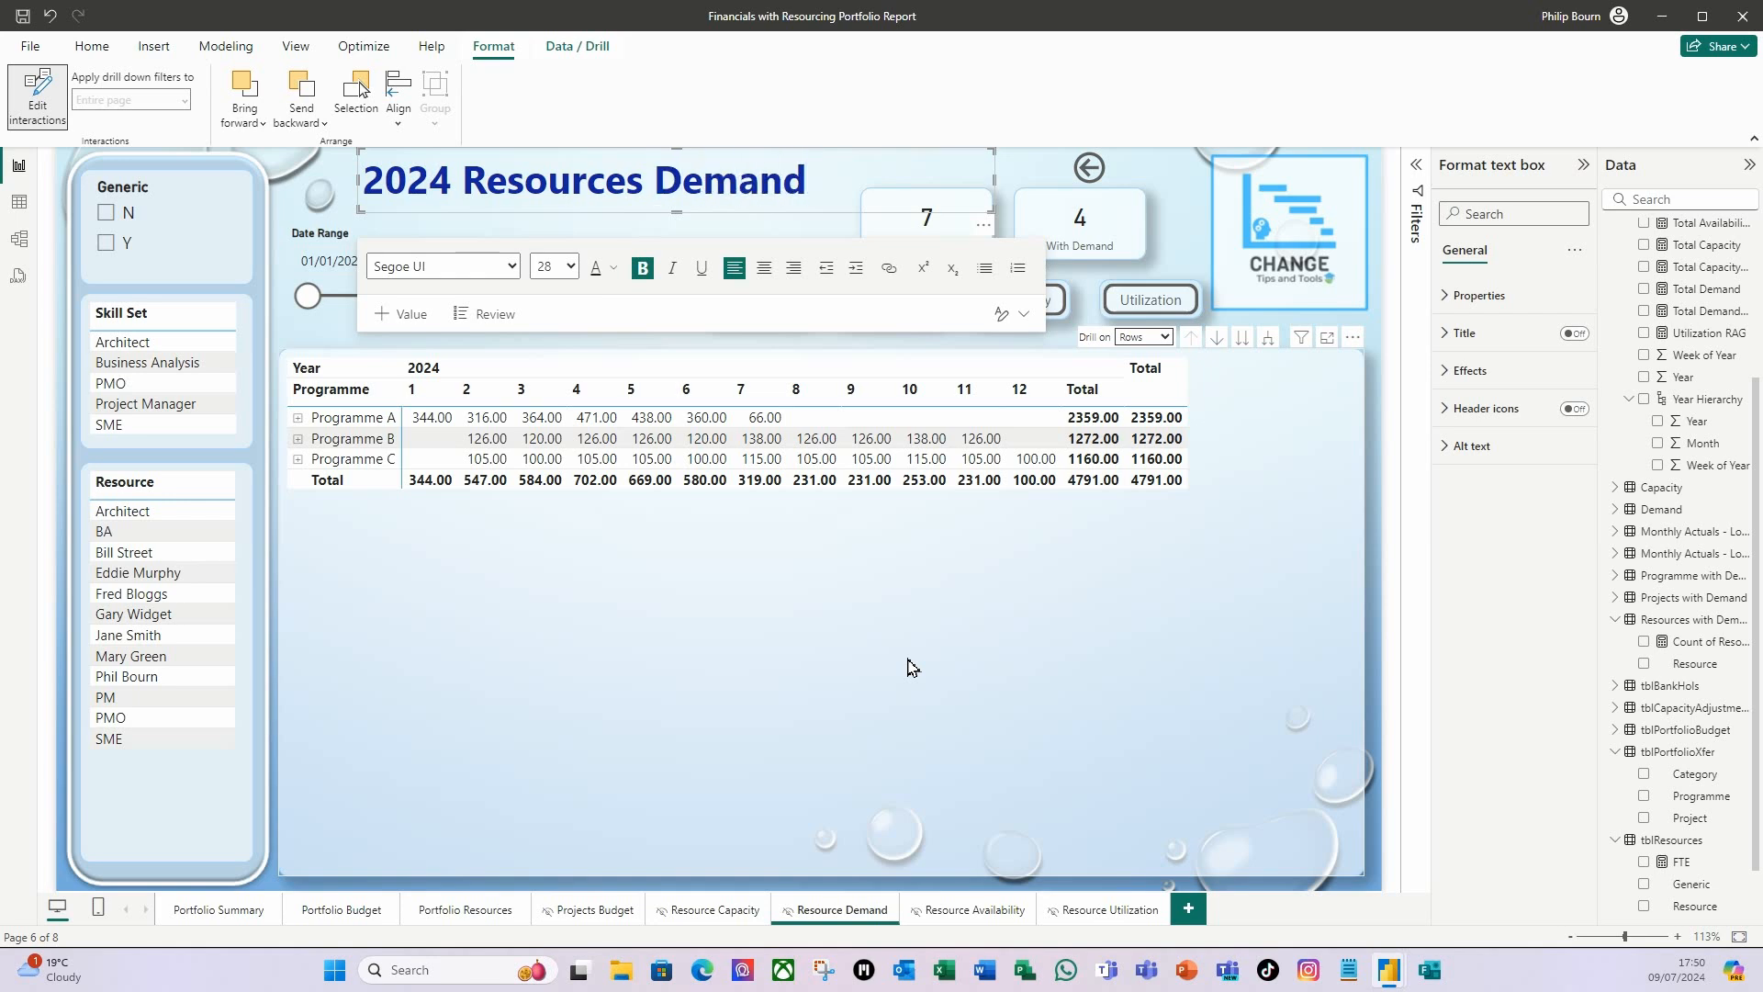
{"action": "left_click", "coordinate": [1186, 235]}
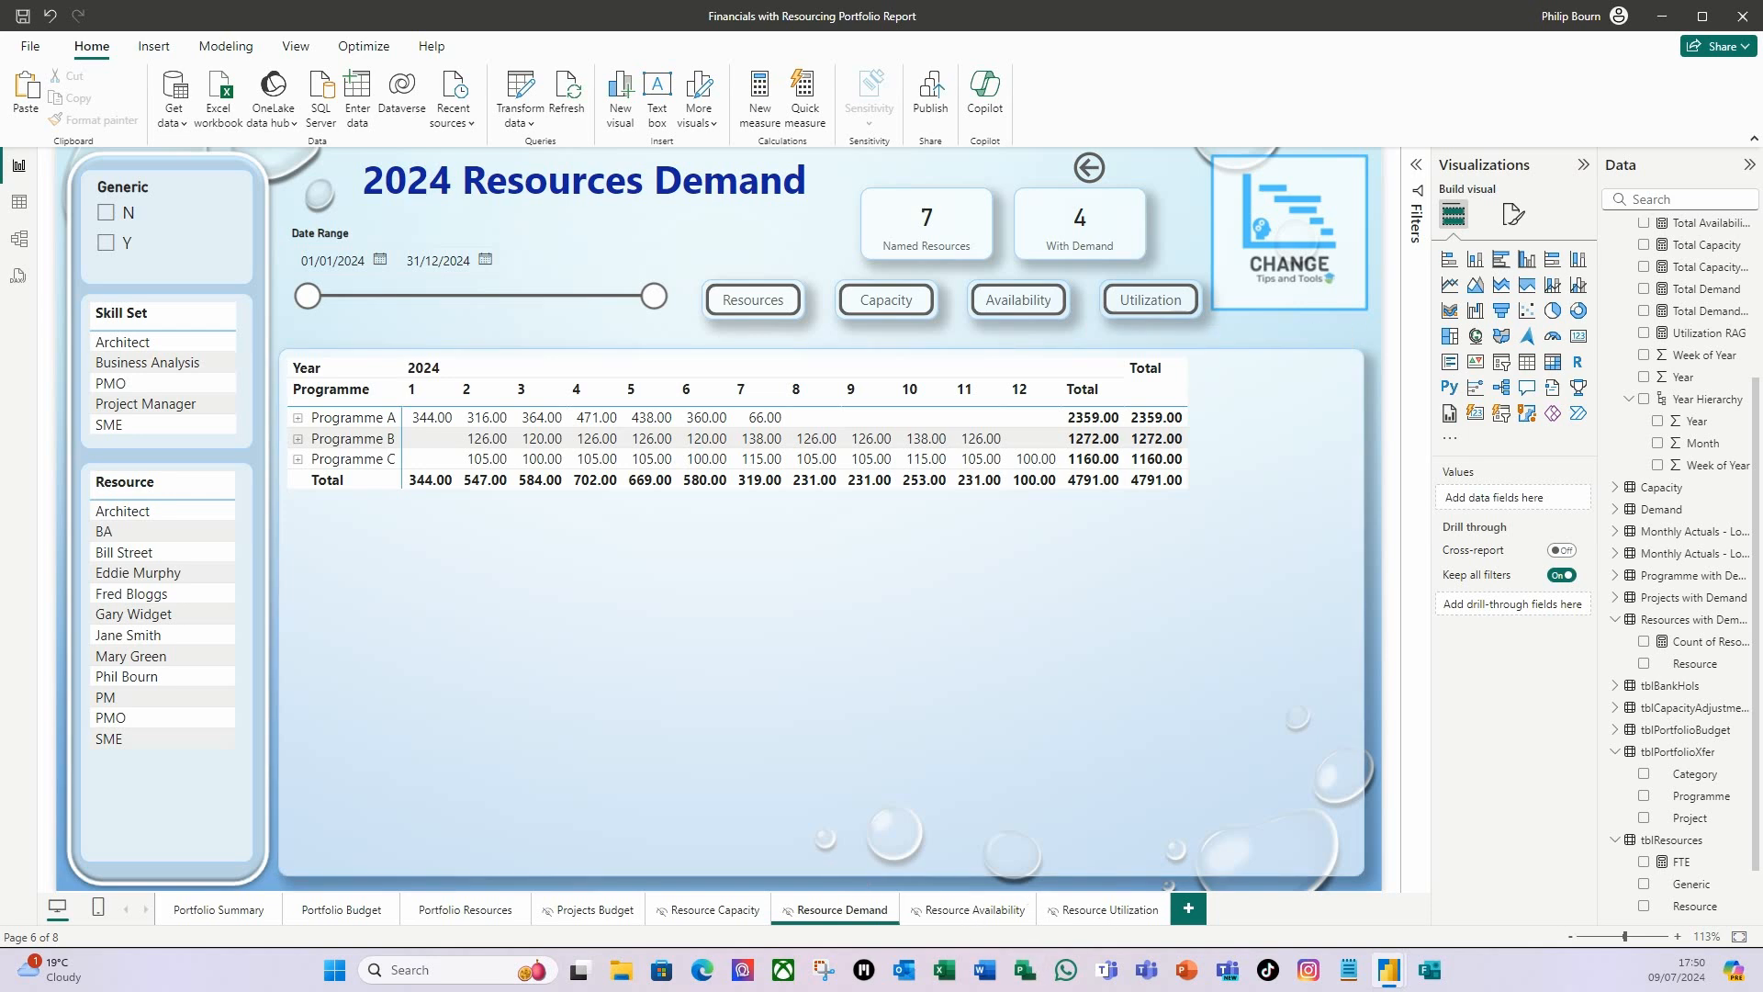
Set the Resource Availability page's canvas background image to Power BI Background Template 3 with 0% transparency.
{"action": "left_click", "coordinate": [952, 907]}
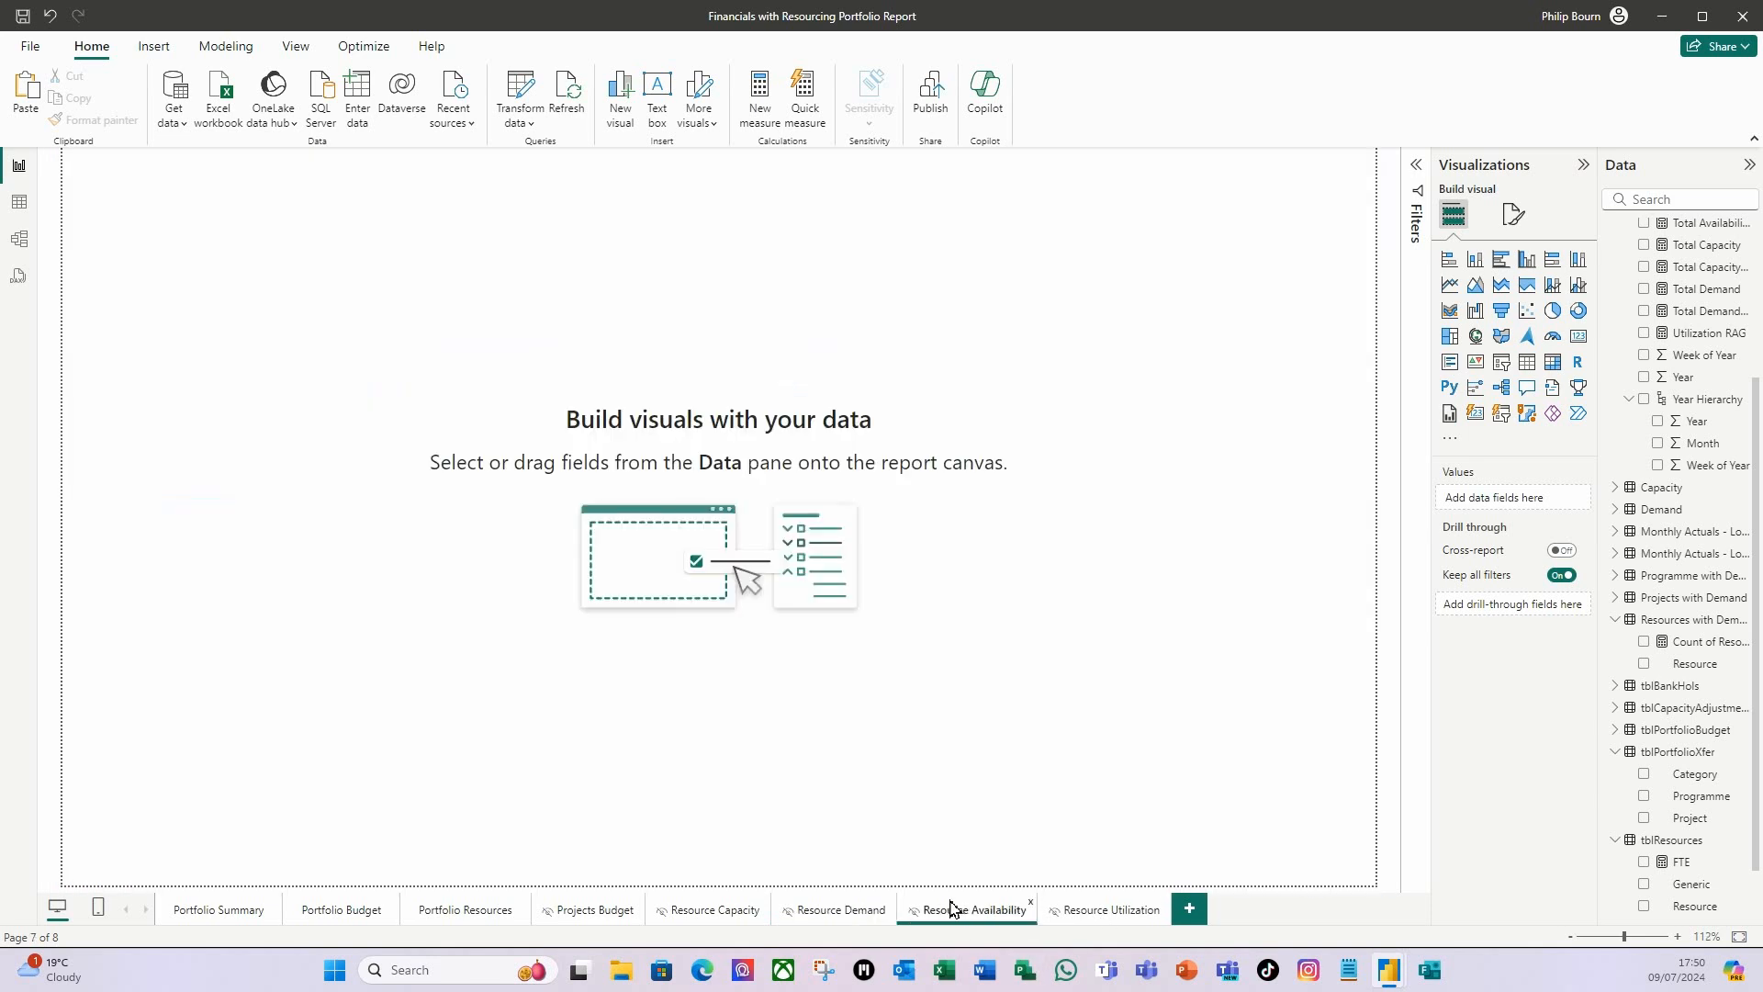
{"action": "left_click", "coordinate": [1513, 215]}
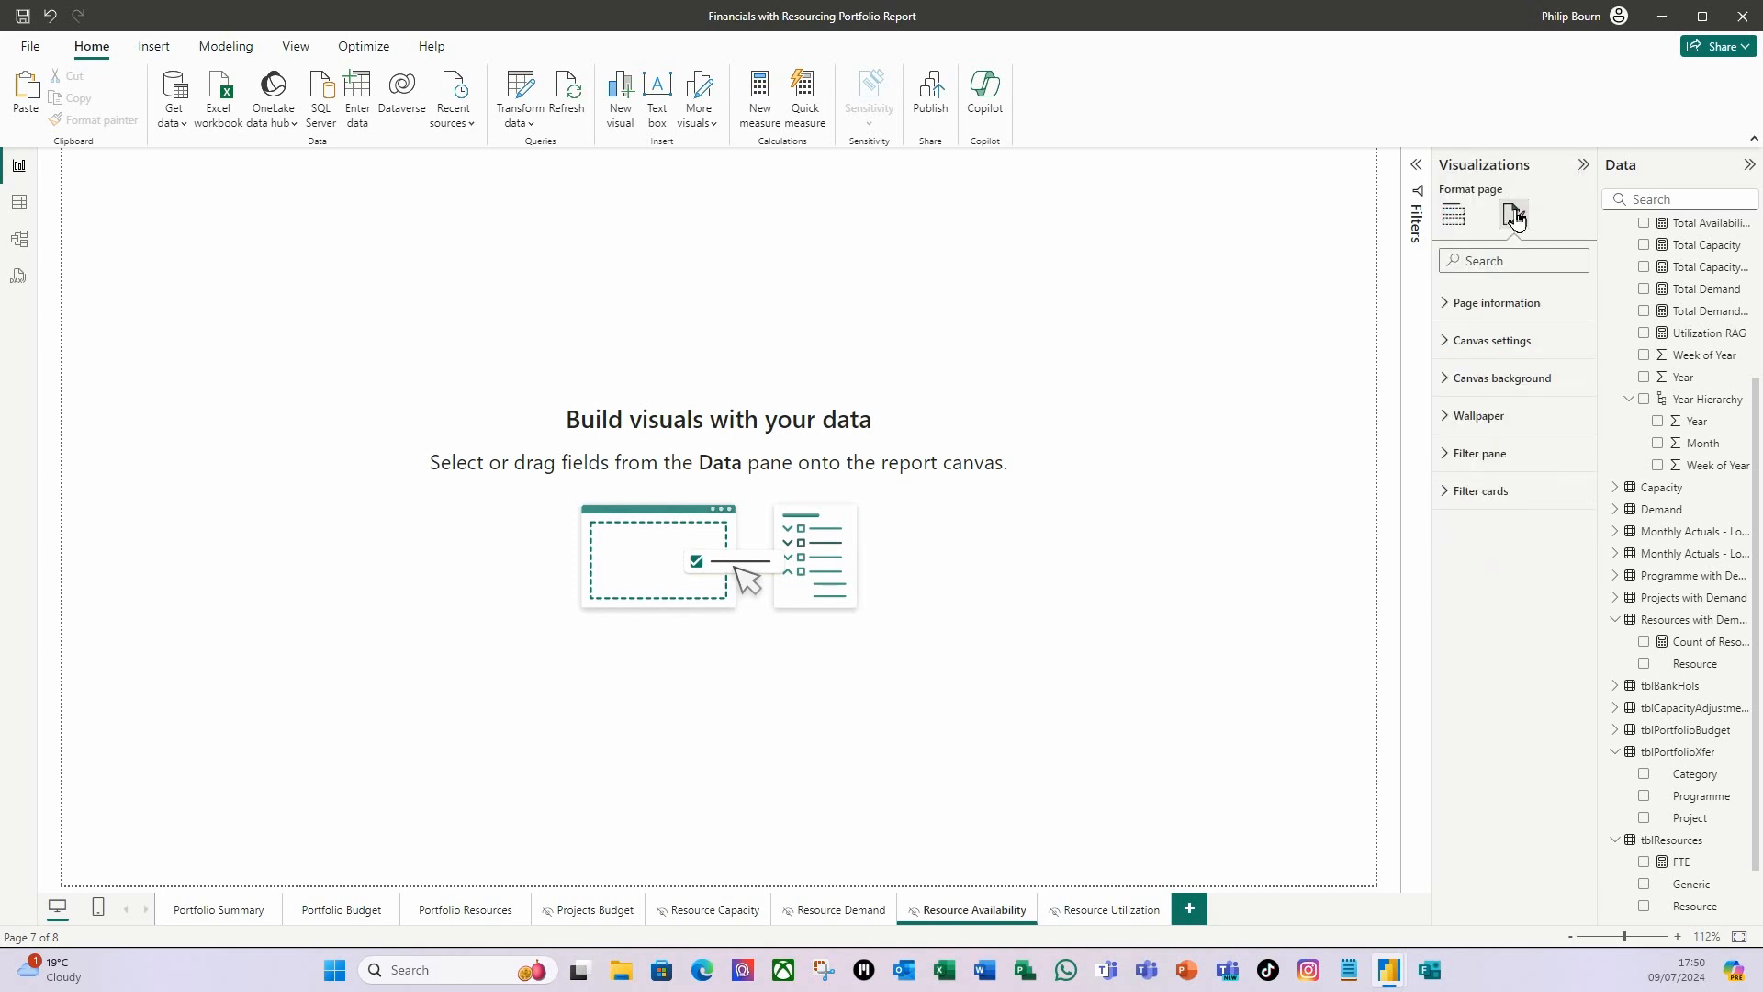
{"action": "left_click", "coordinate": [1446, 380]}
{"action": "left_click", "coordinate": [1571, 489]}
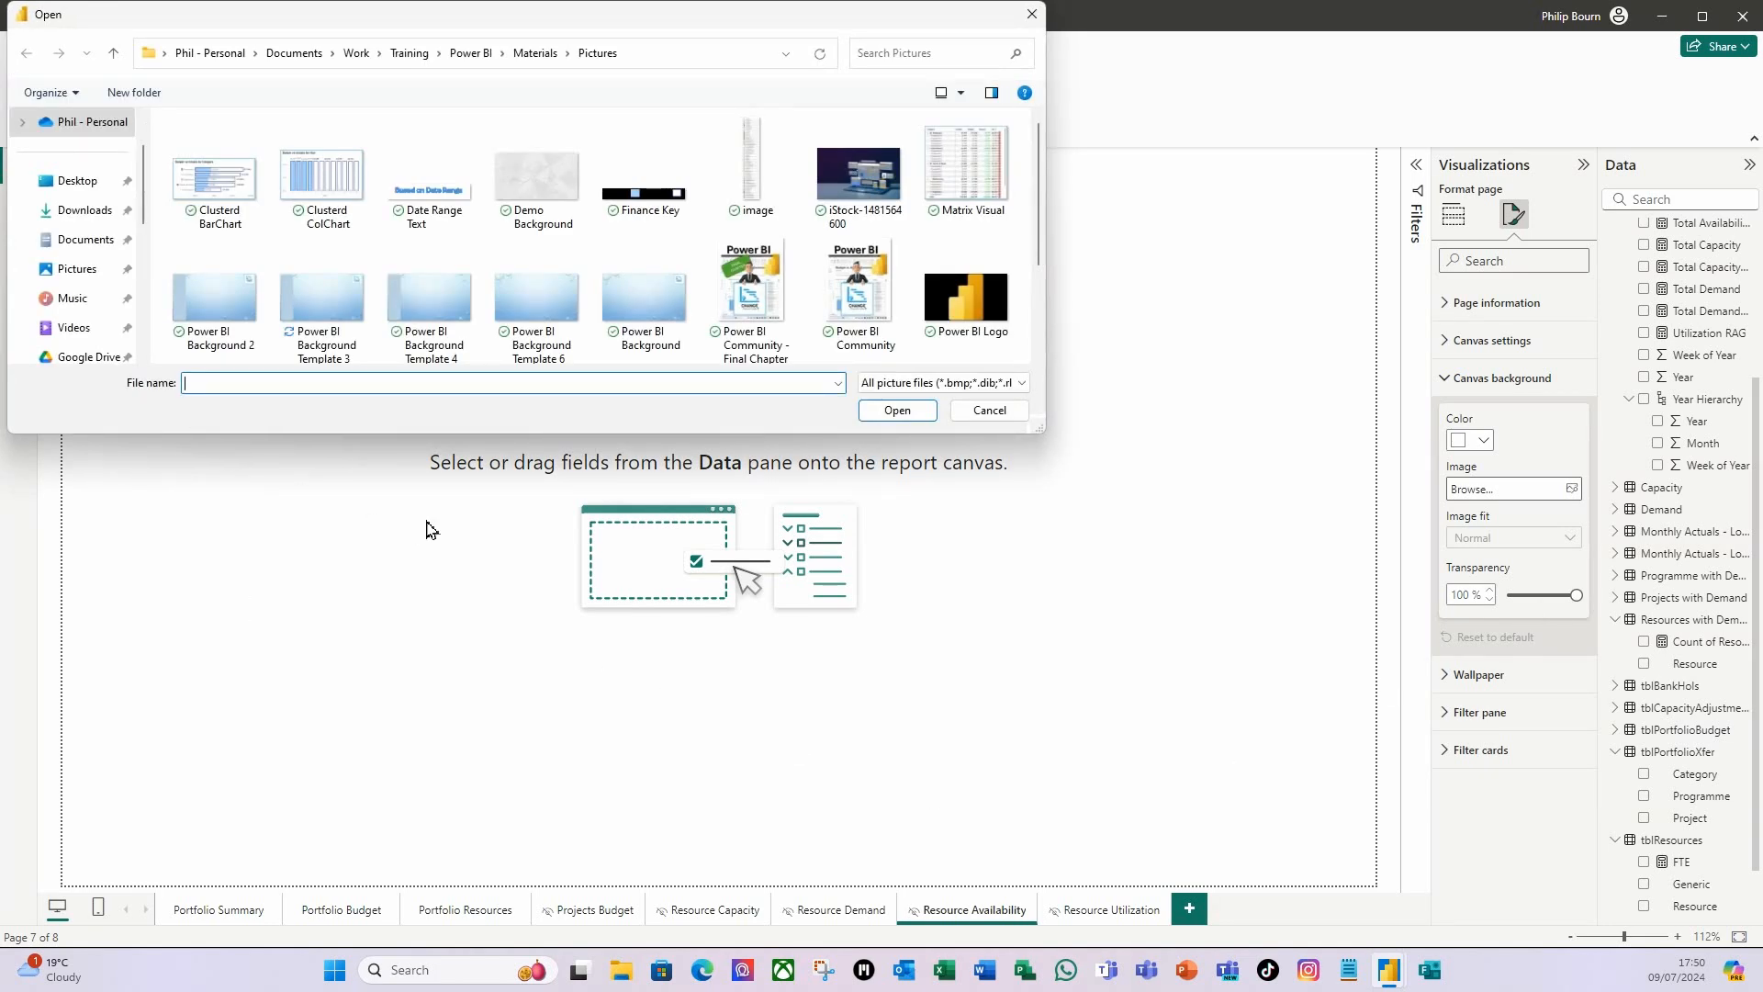
{"action": "left_click", "coordinate": [335, 310]}
{"action": "left_click", "coordinate": [898, 411]}
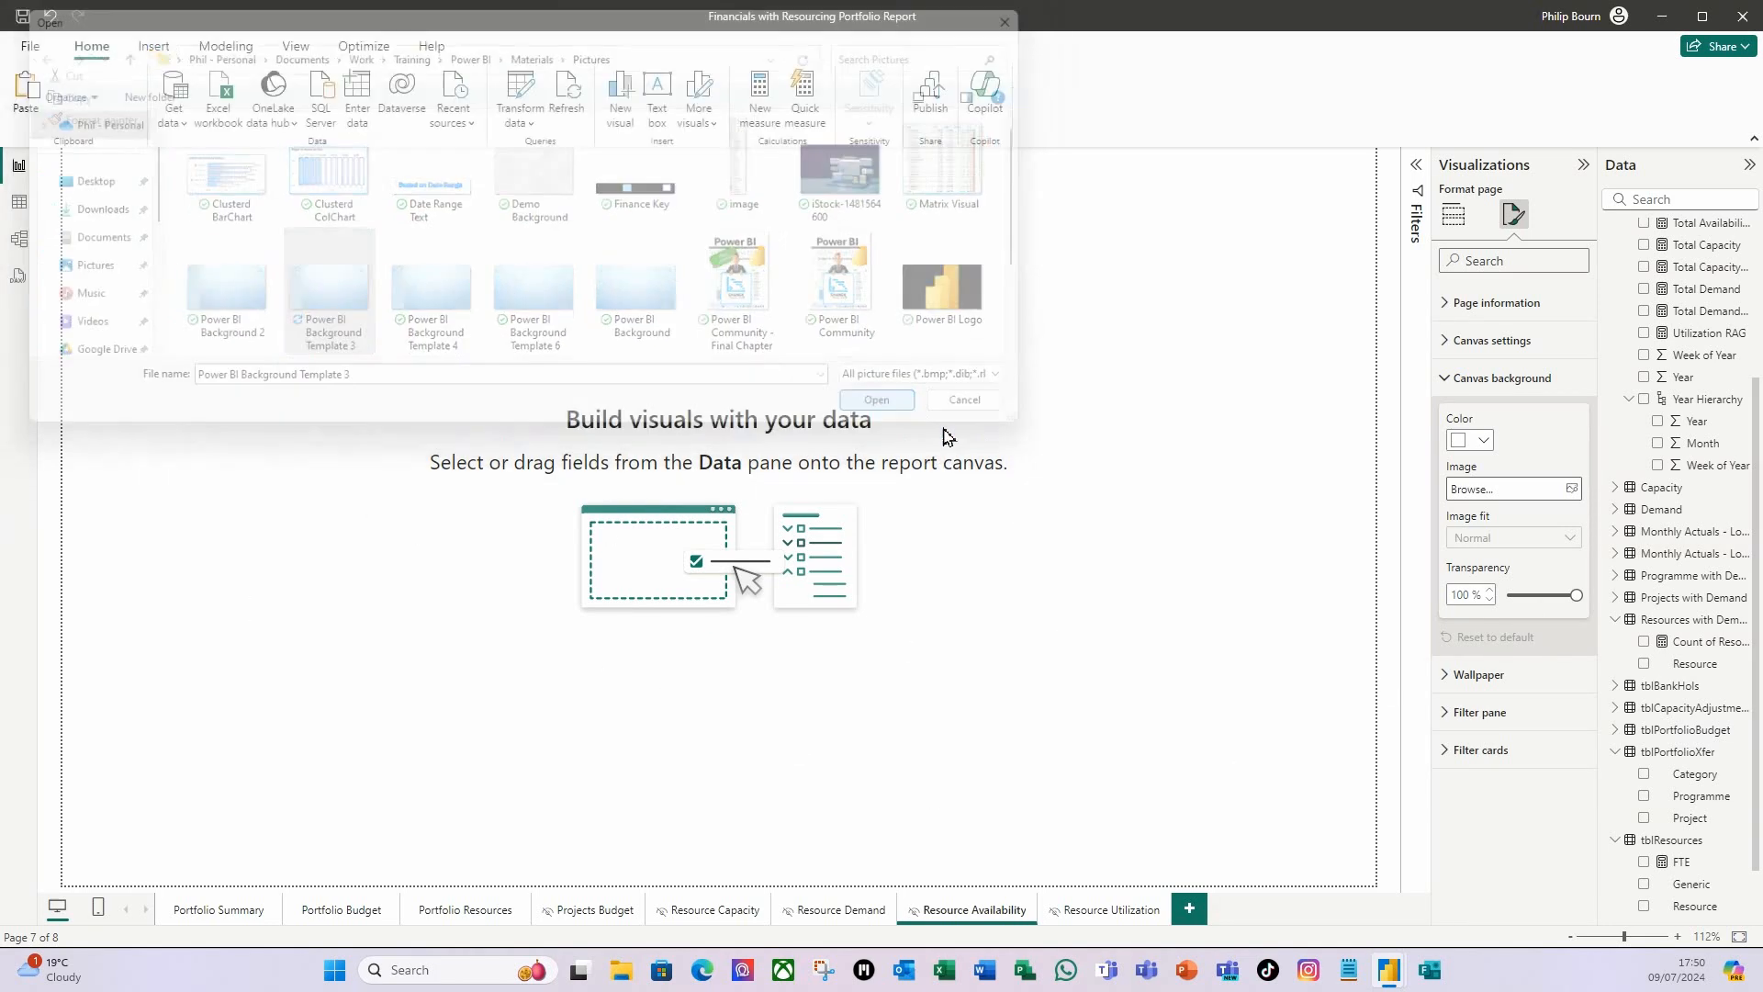
{"action": "left_click_drag", "start_coordinate": [1578, 597], "coordinate": [1508, 597]}
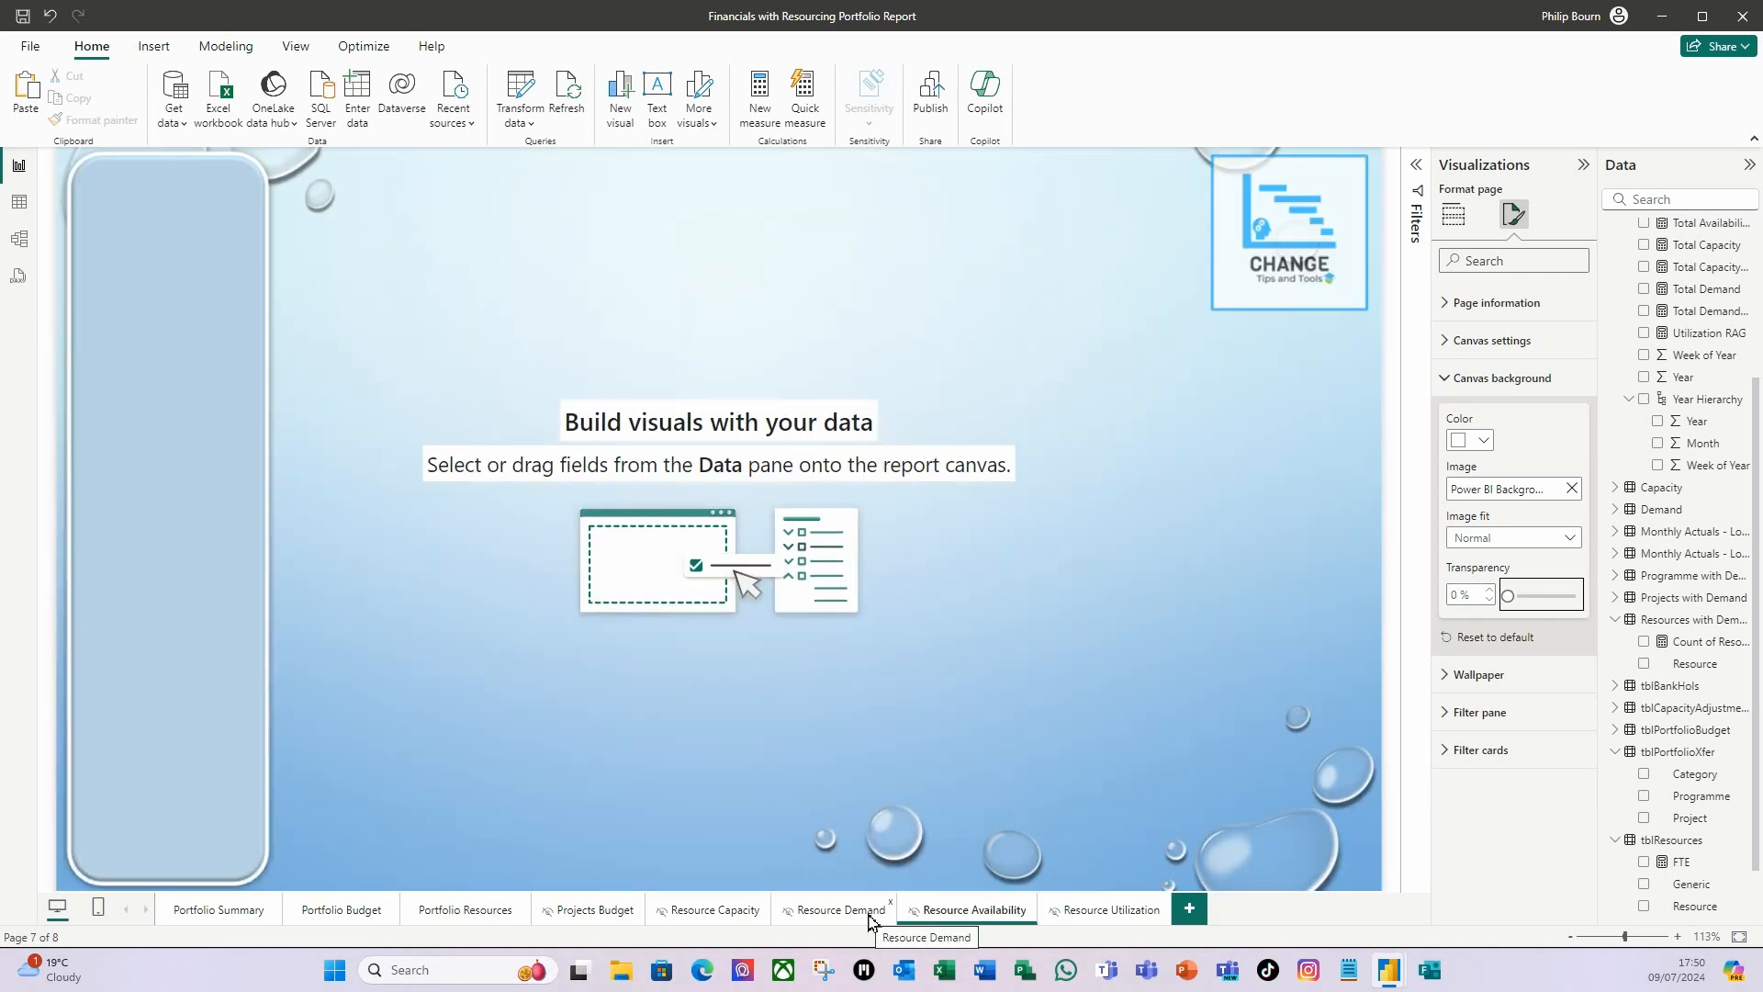
Copy all visuals from the Resource Demand page to the Resource Availability page, keeping them in sync.
{"action": "left_click", "coordinate": [837, 909]}
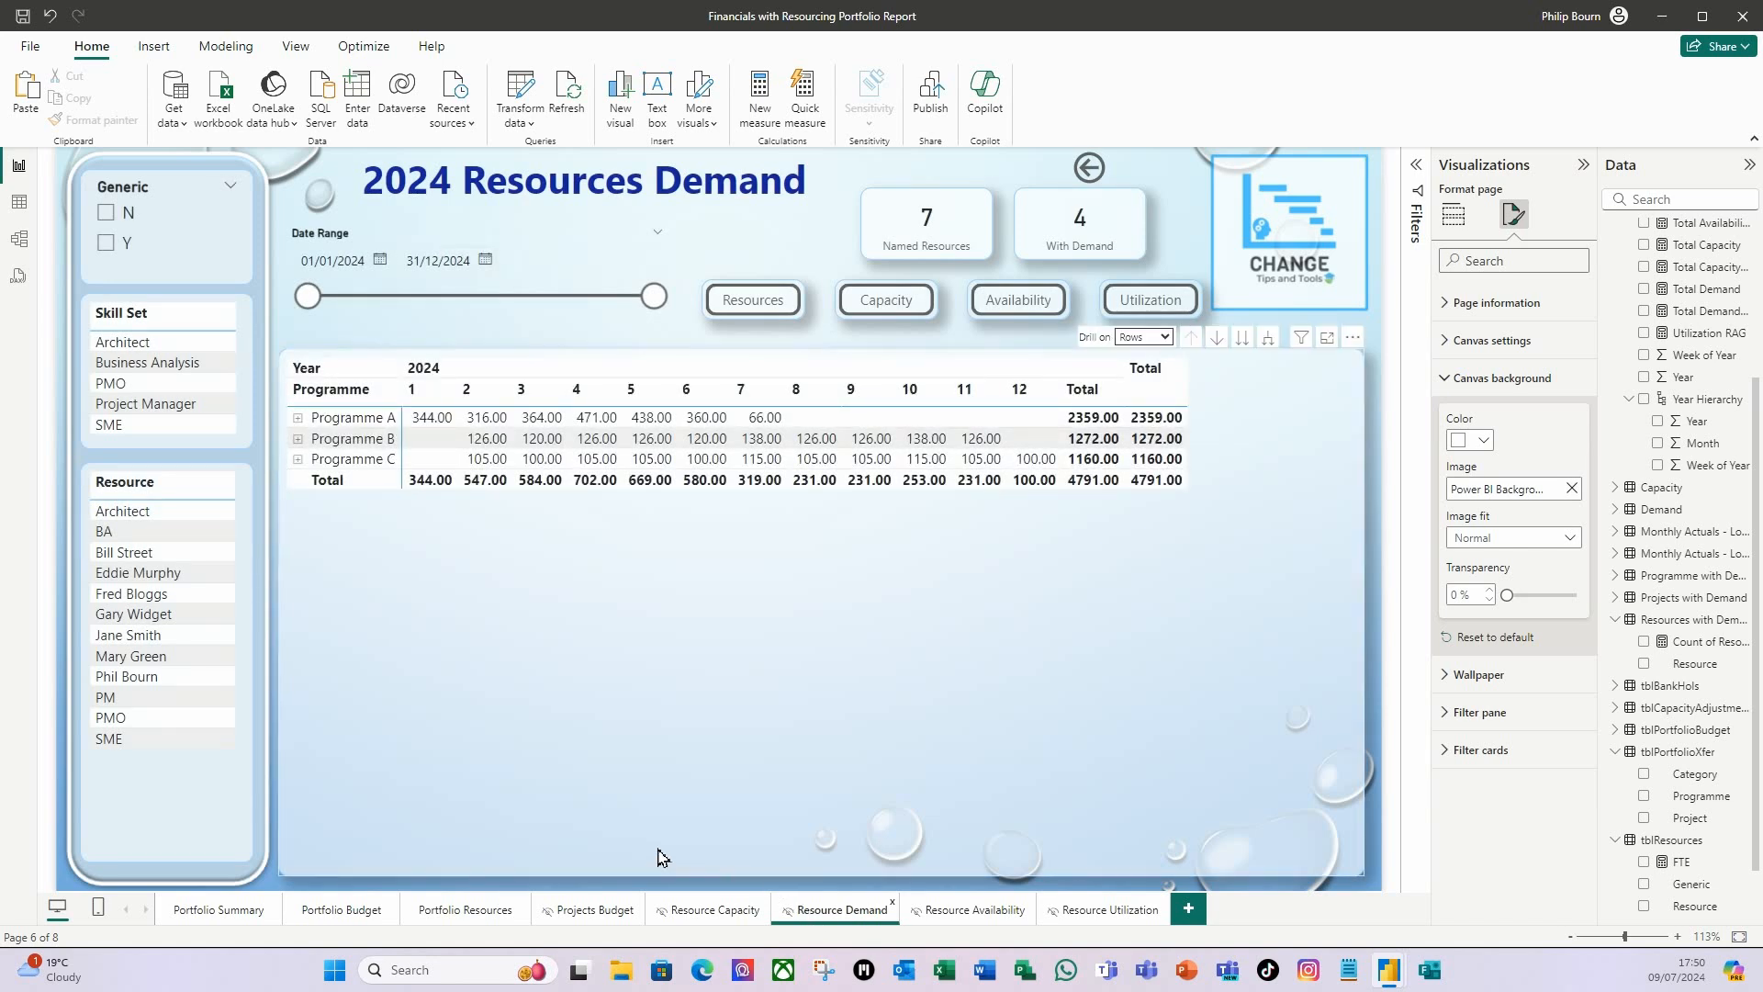
{"action": "key", "text": "ctrl+a"}
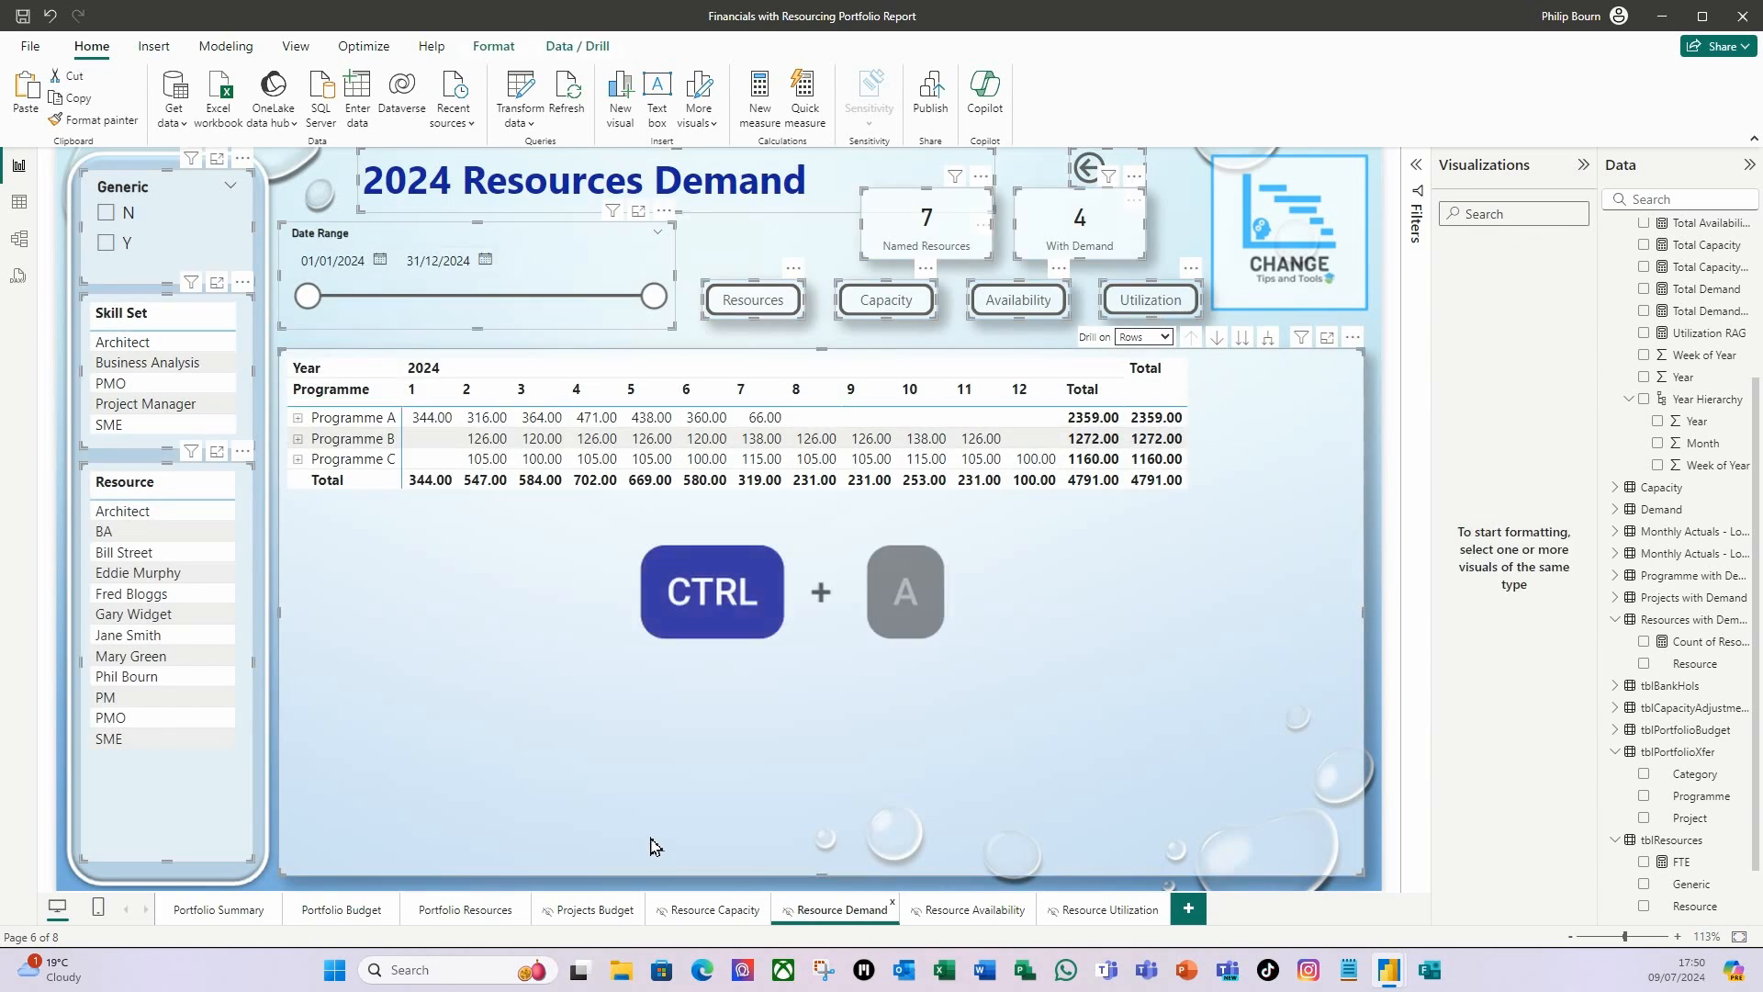
{"action": "key", "text": "ctrl+c"}
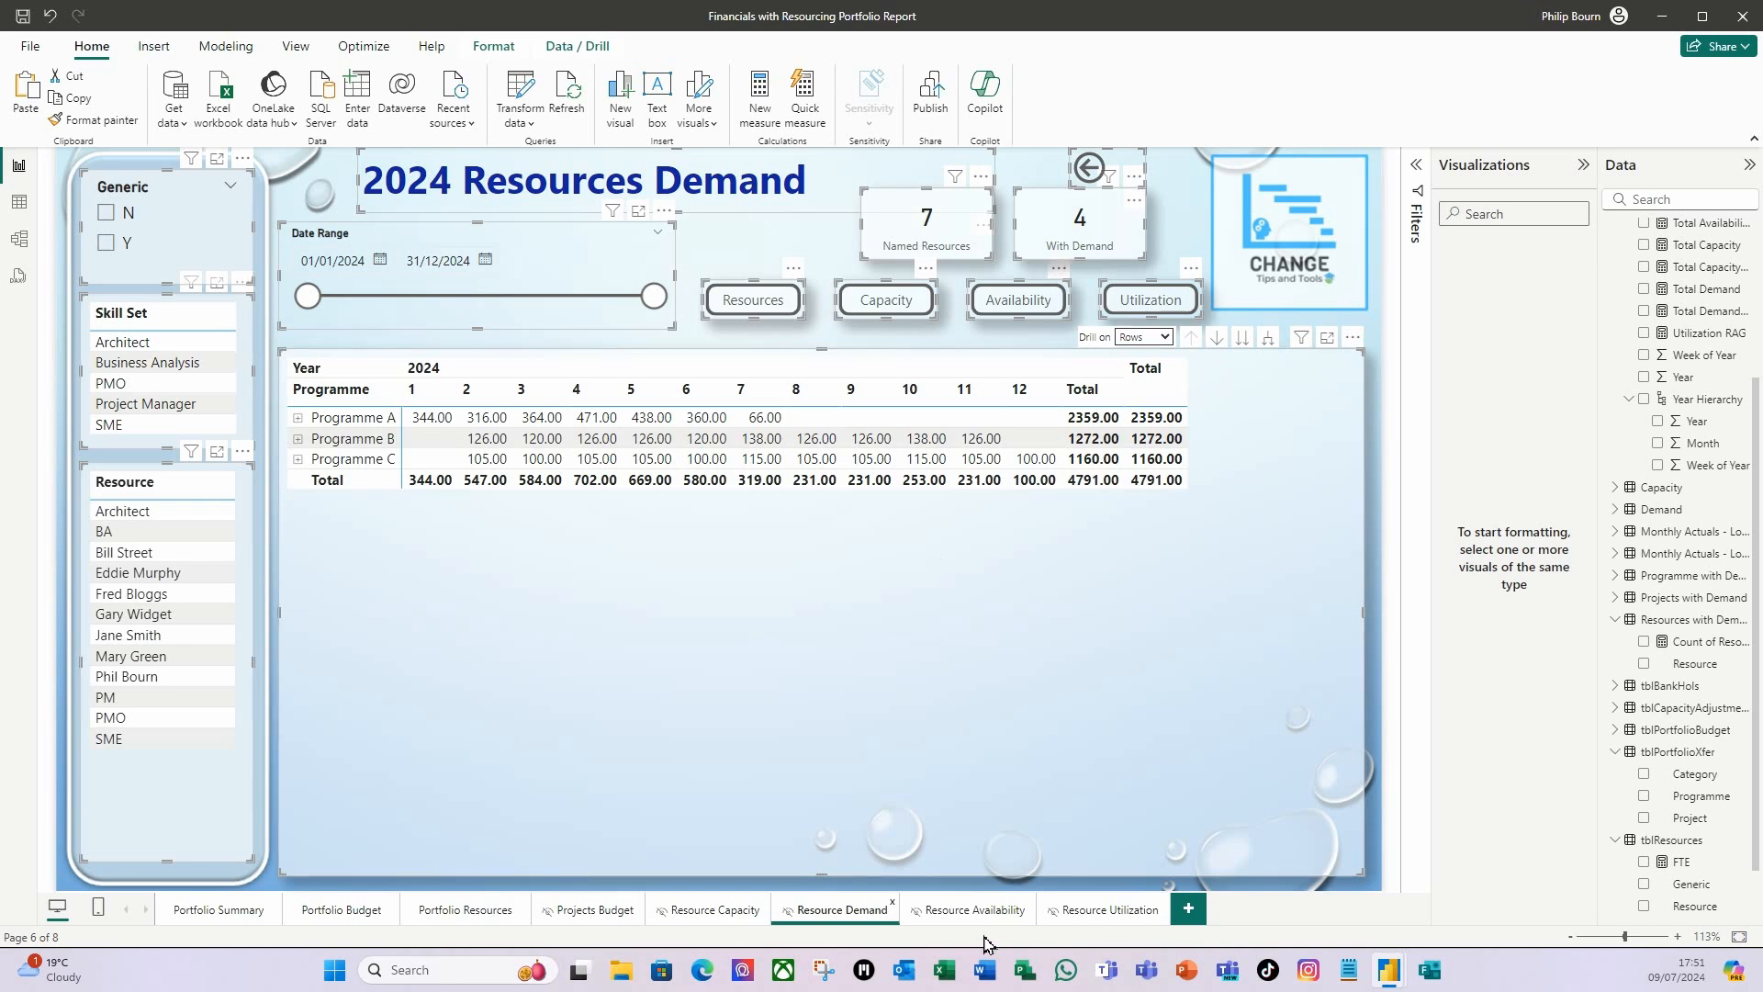
{"action": "left_click", "coordinate": [975, 910]}
{"action": "key", "text": "ctrl+v"}
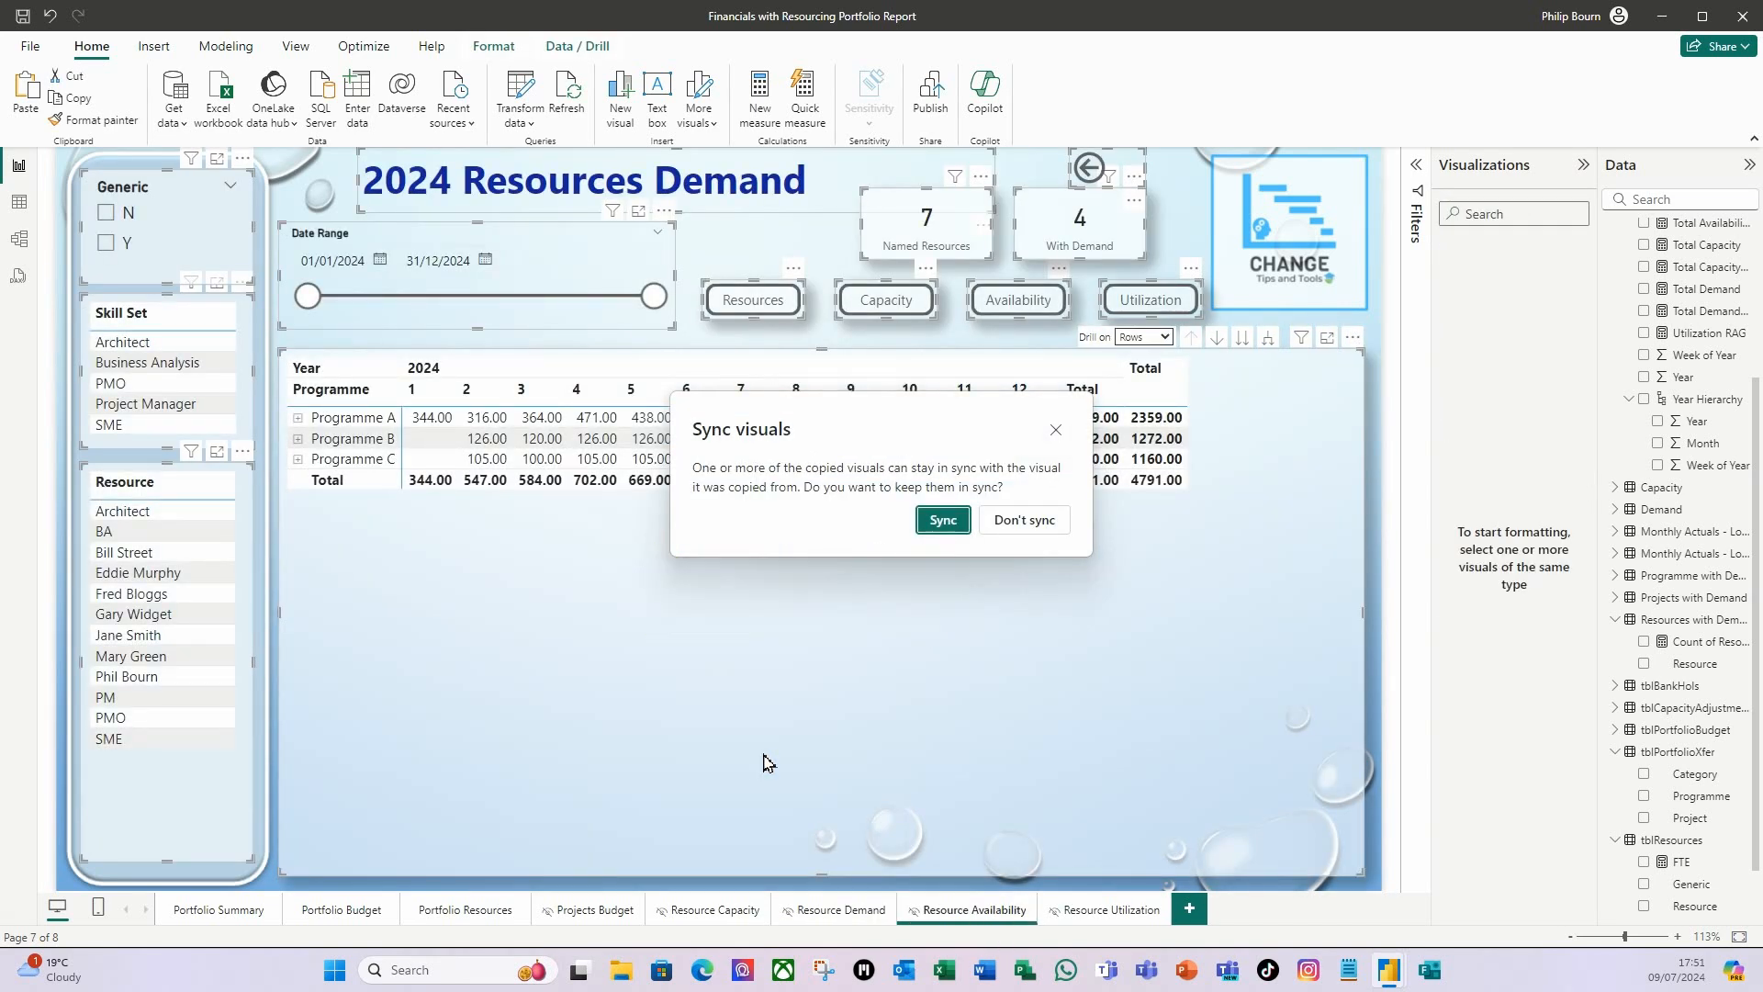
{"action": "left_click", "coordinate": [943, 521]}
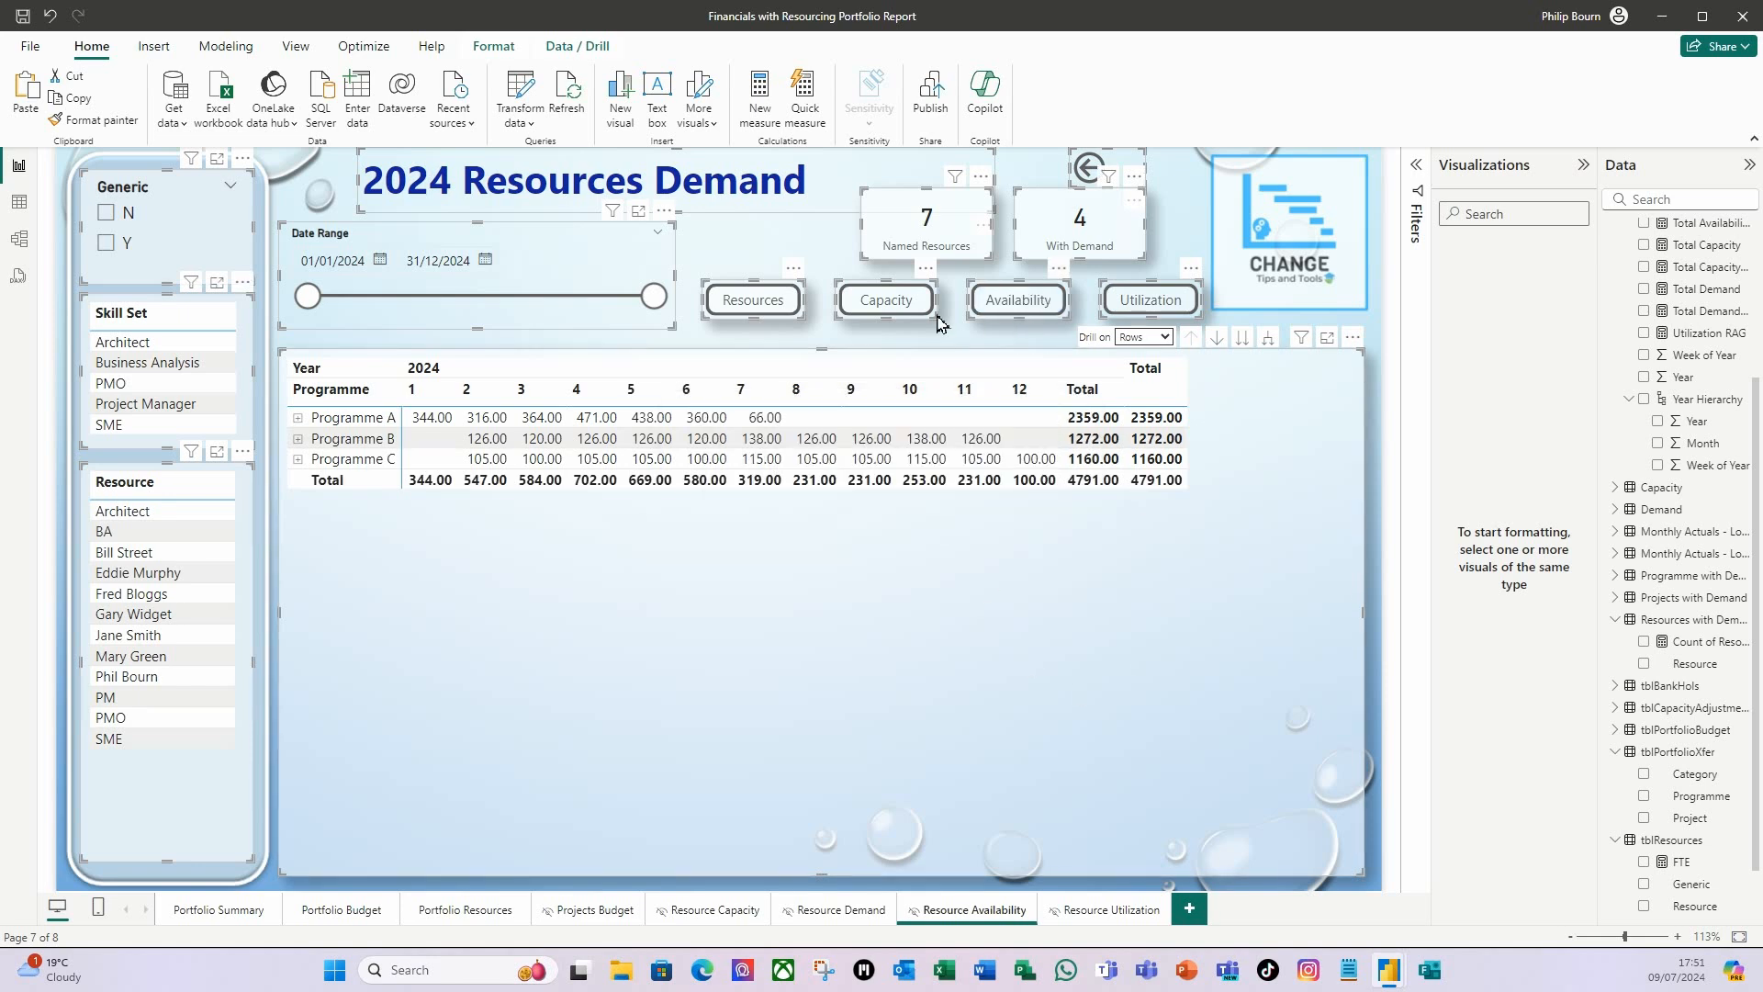
Choose a page navigation destination for the copied Availability button and set its default text to Demand.
{"action": "left_click", "coordinate": [1038, 315]}
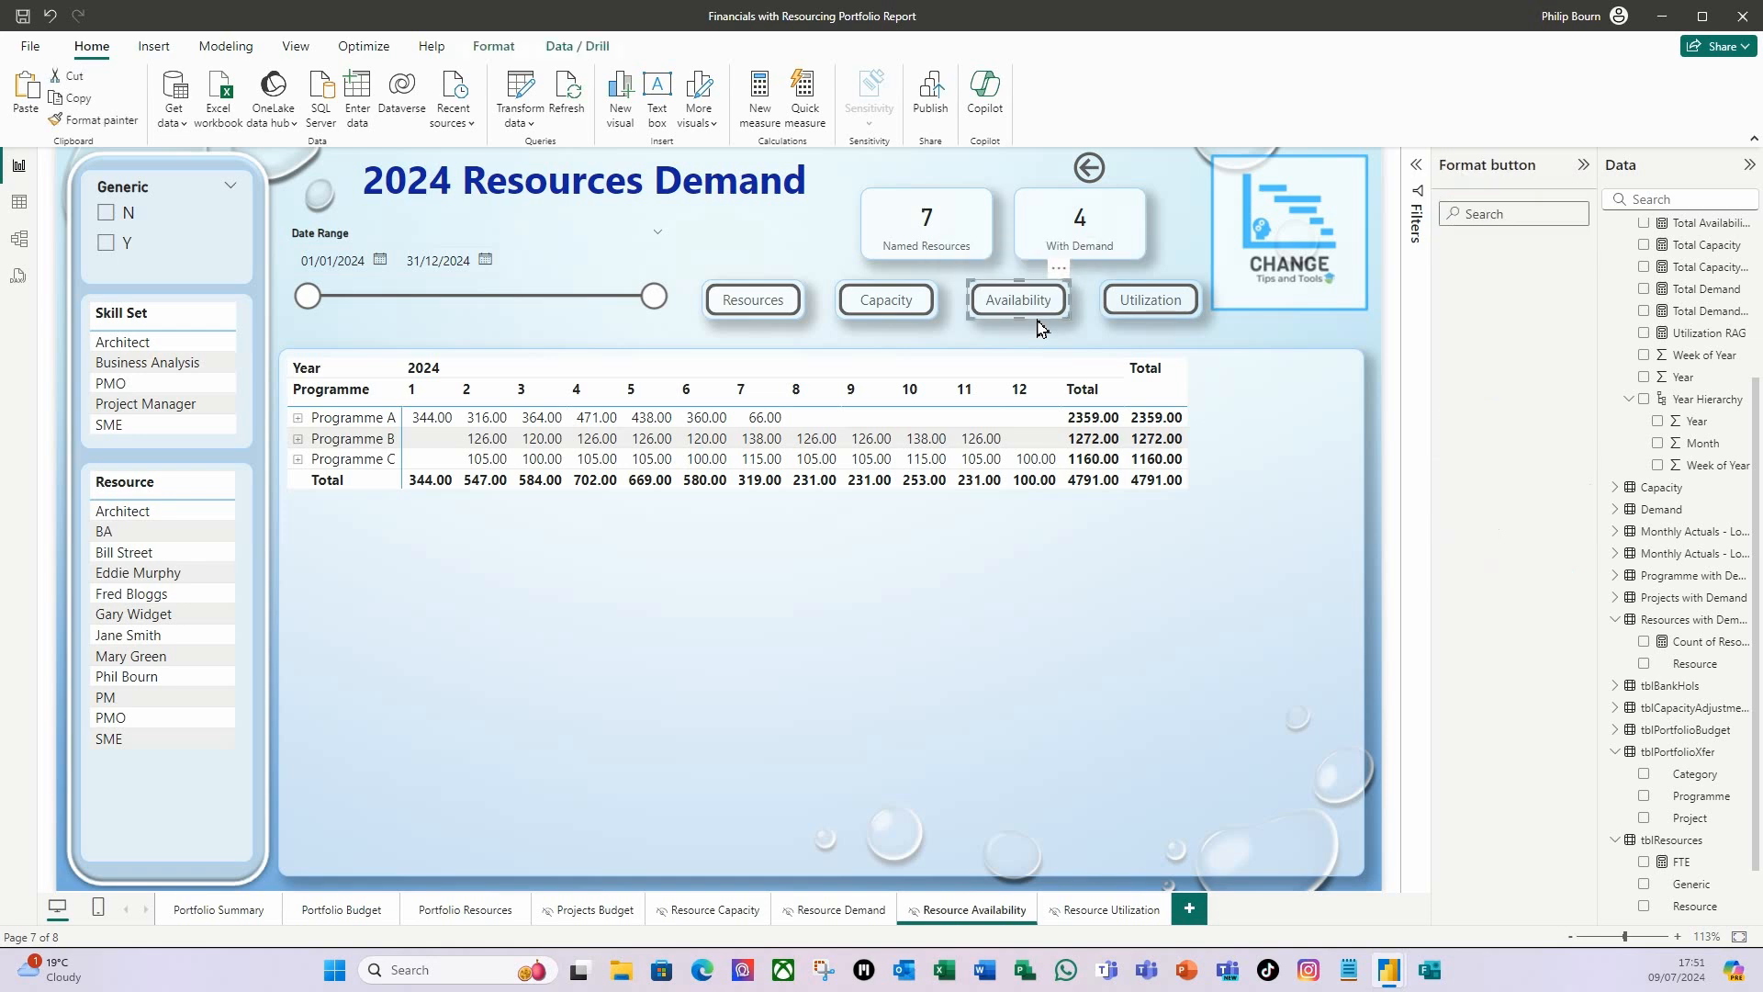
{"action": "left_click", "coordinate": [1451, 413]}
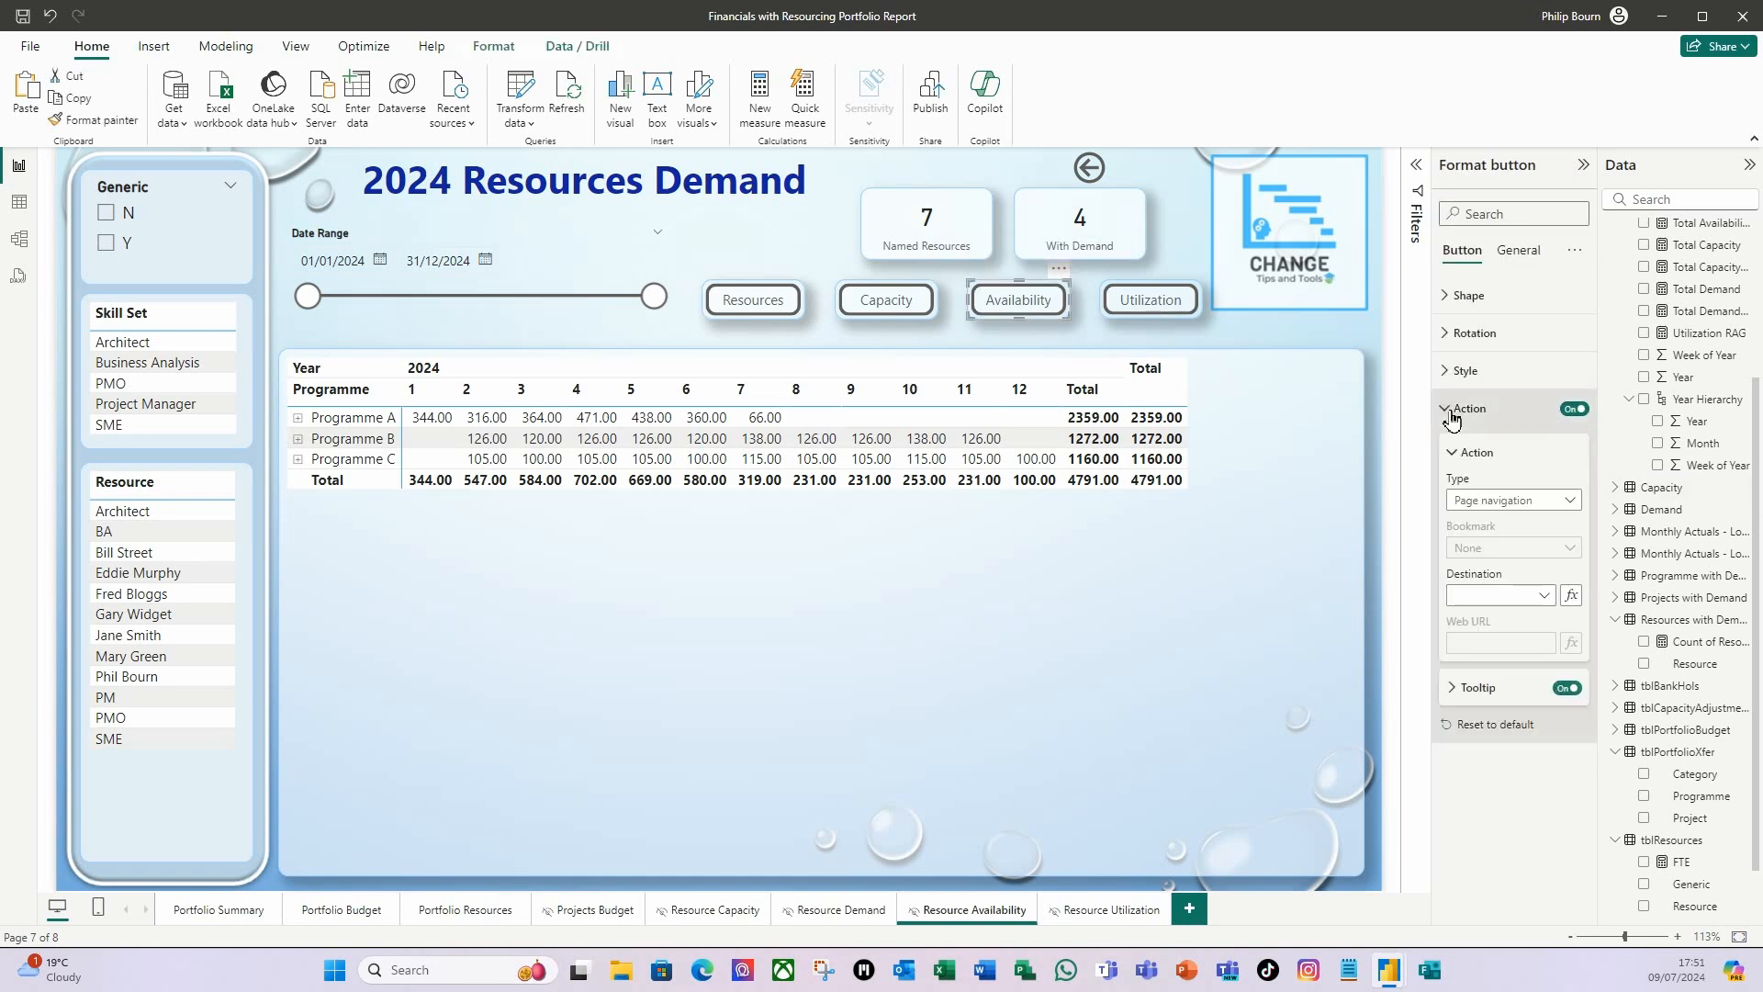
{"action": "left_click", "coordinate": [1544, 595]}
{"action": "left_click", "coordinate": [1475, 750]}
{"action": "left_click", "coordinate": [1446, 375]}
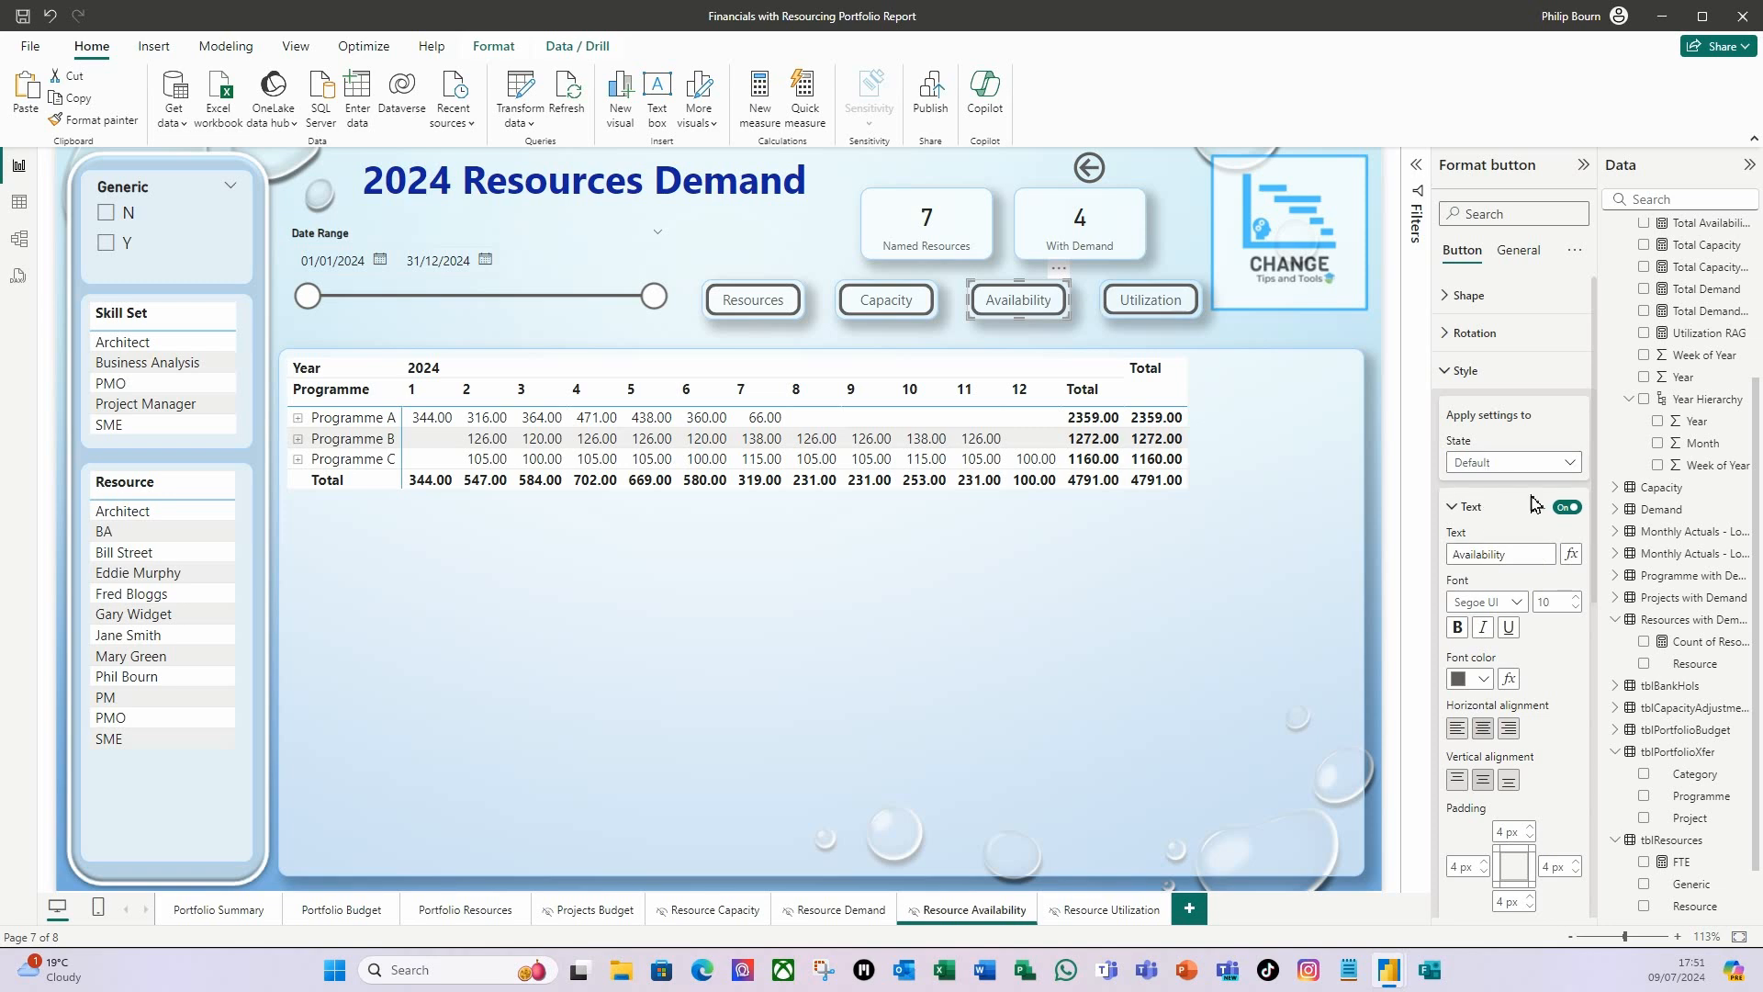
{"action": "double_click", "coordinate": [1506, 554]}
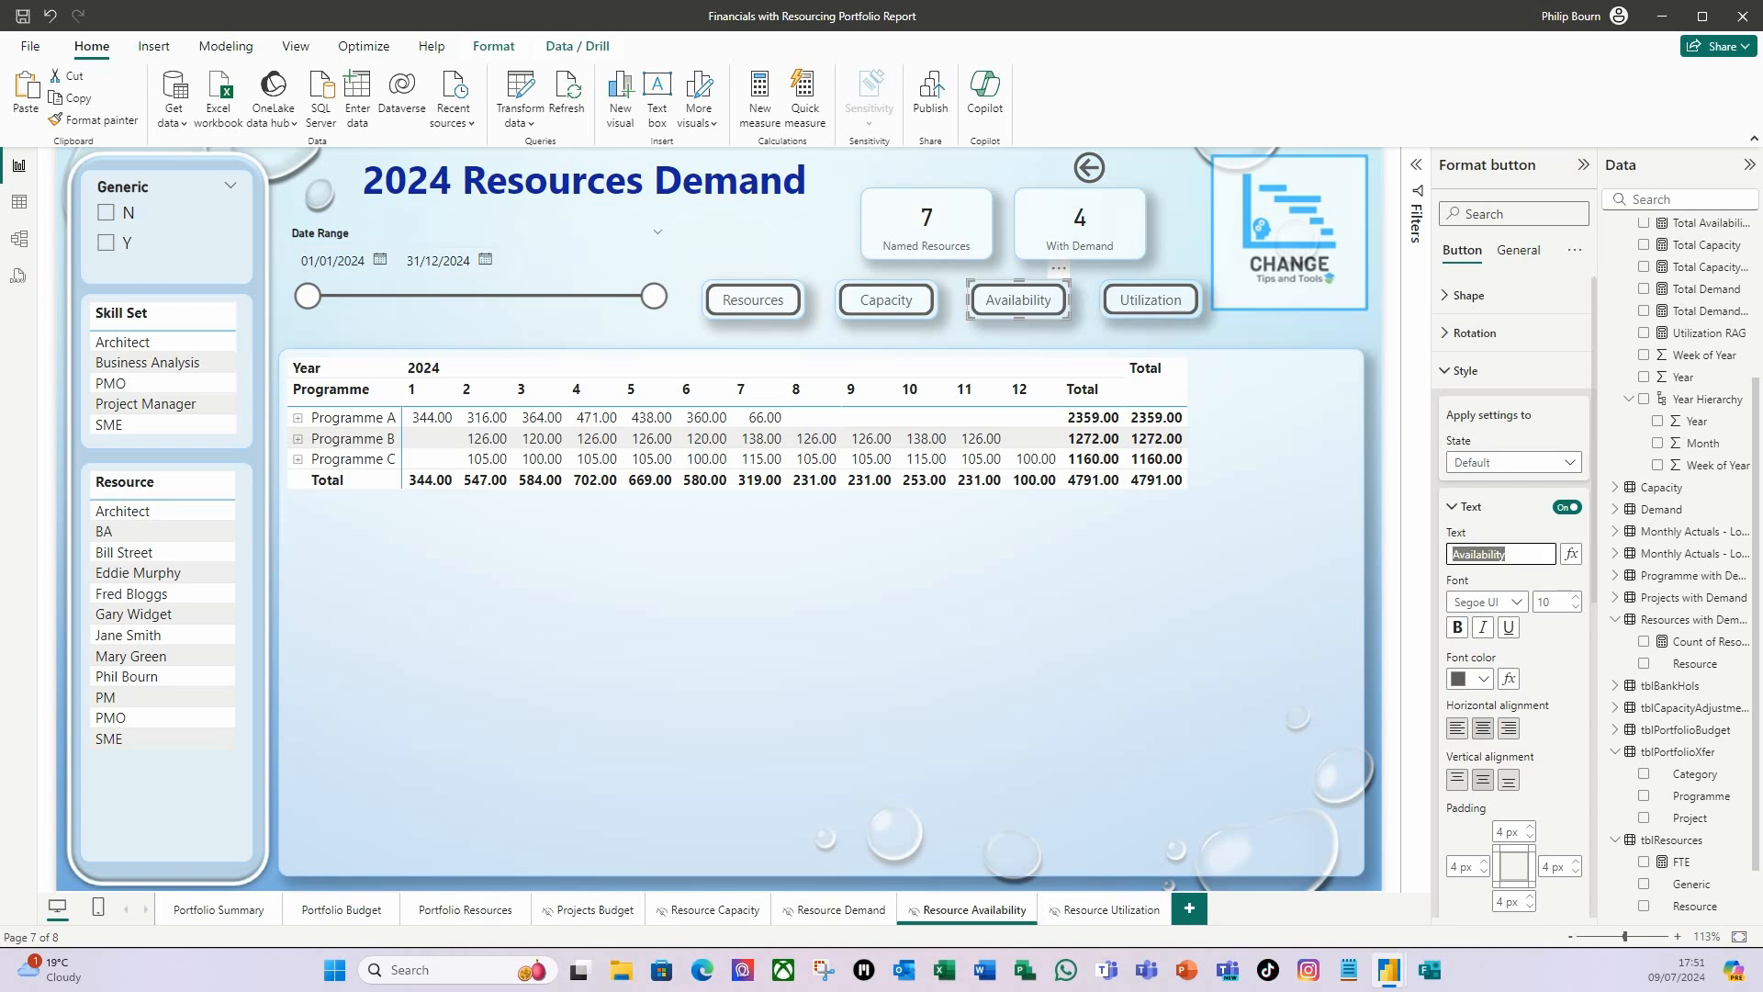
{"action": "type", "text": "De"}
Check how the matrix interacts with the other visuals on the page and leave interaction editing.
{"action": "left_click", "coordinate": [584, 581]}
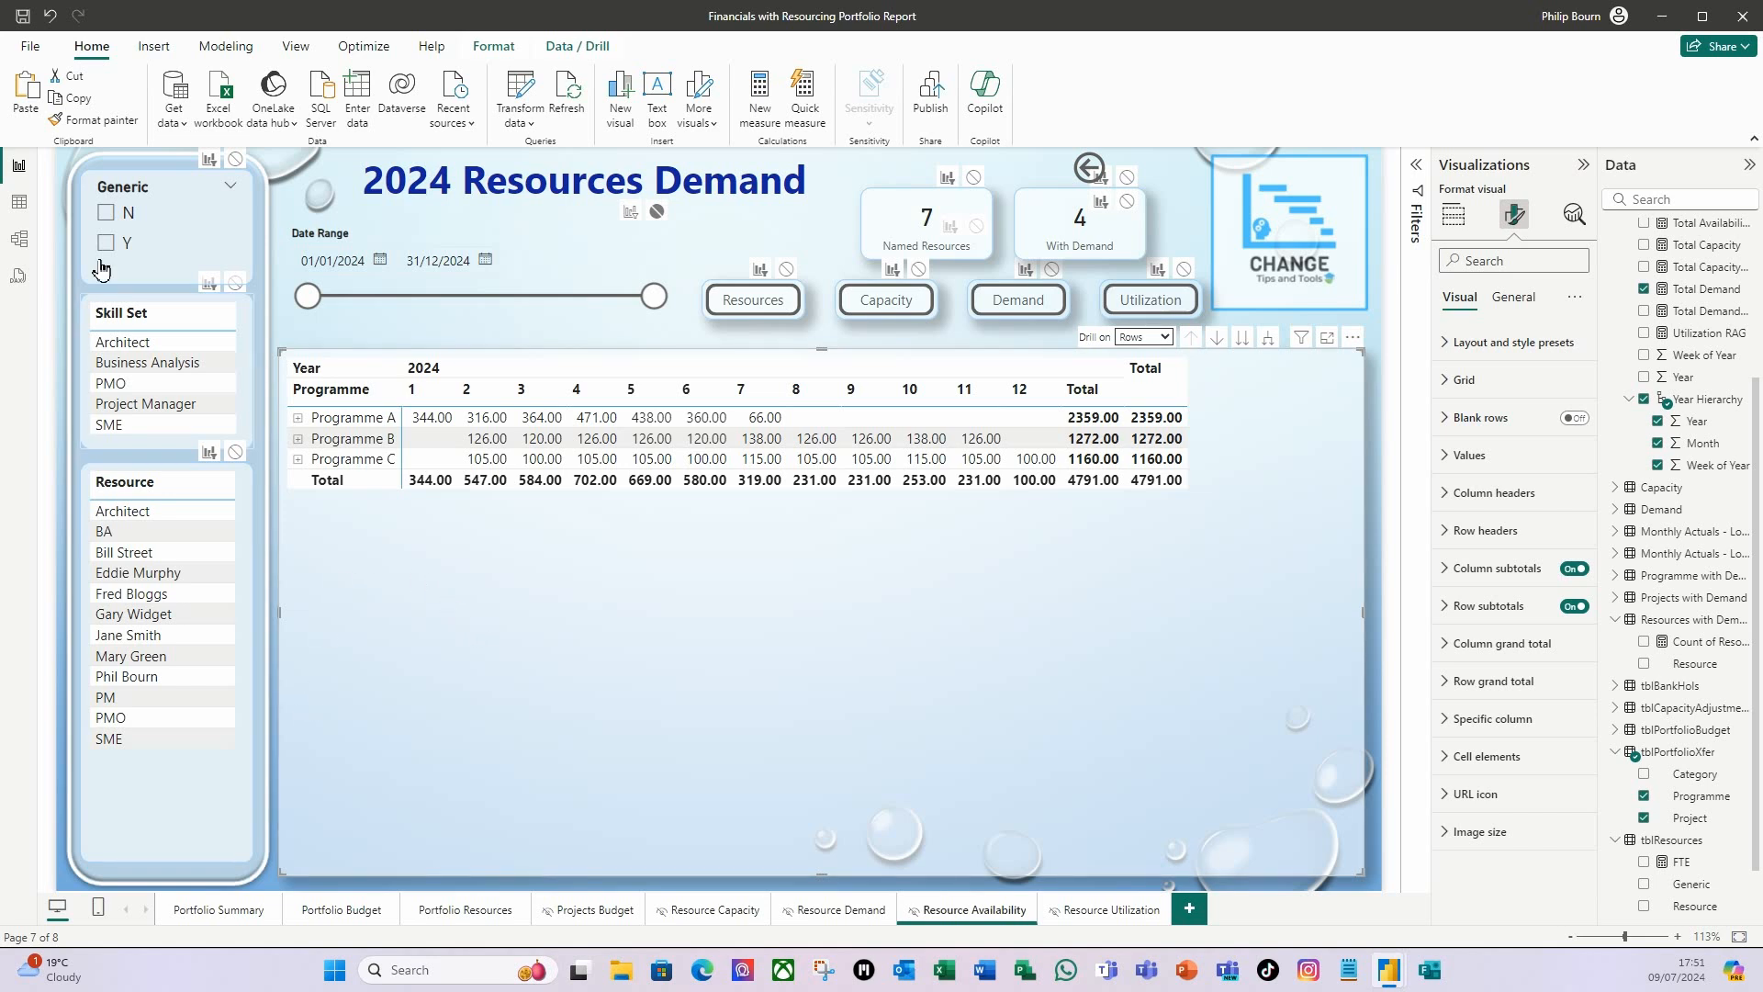
{"action": "left_click", "coordinate": [493, 46]}
{"action": "left_click", "coordinate": [38, 96]}
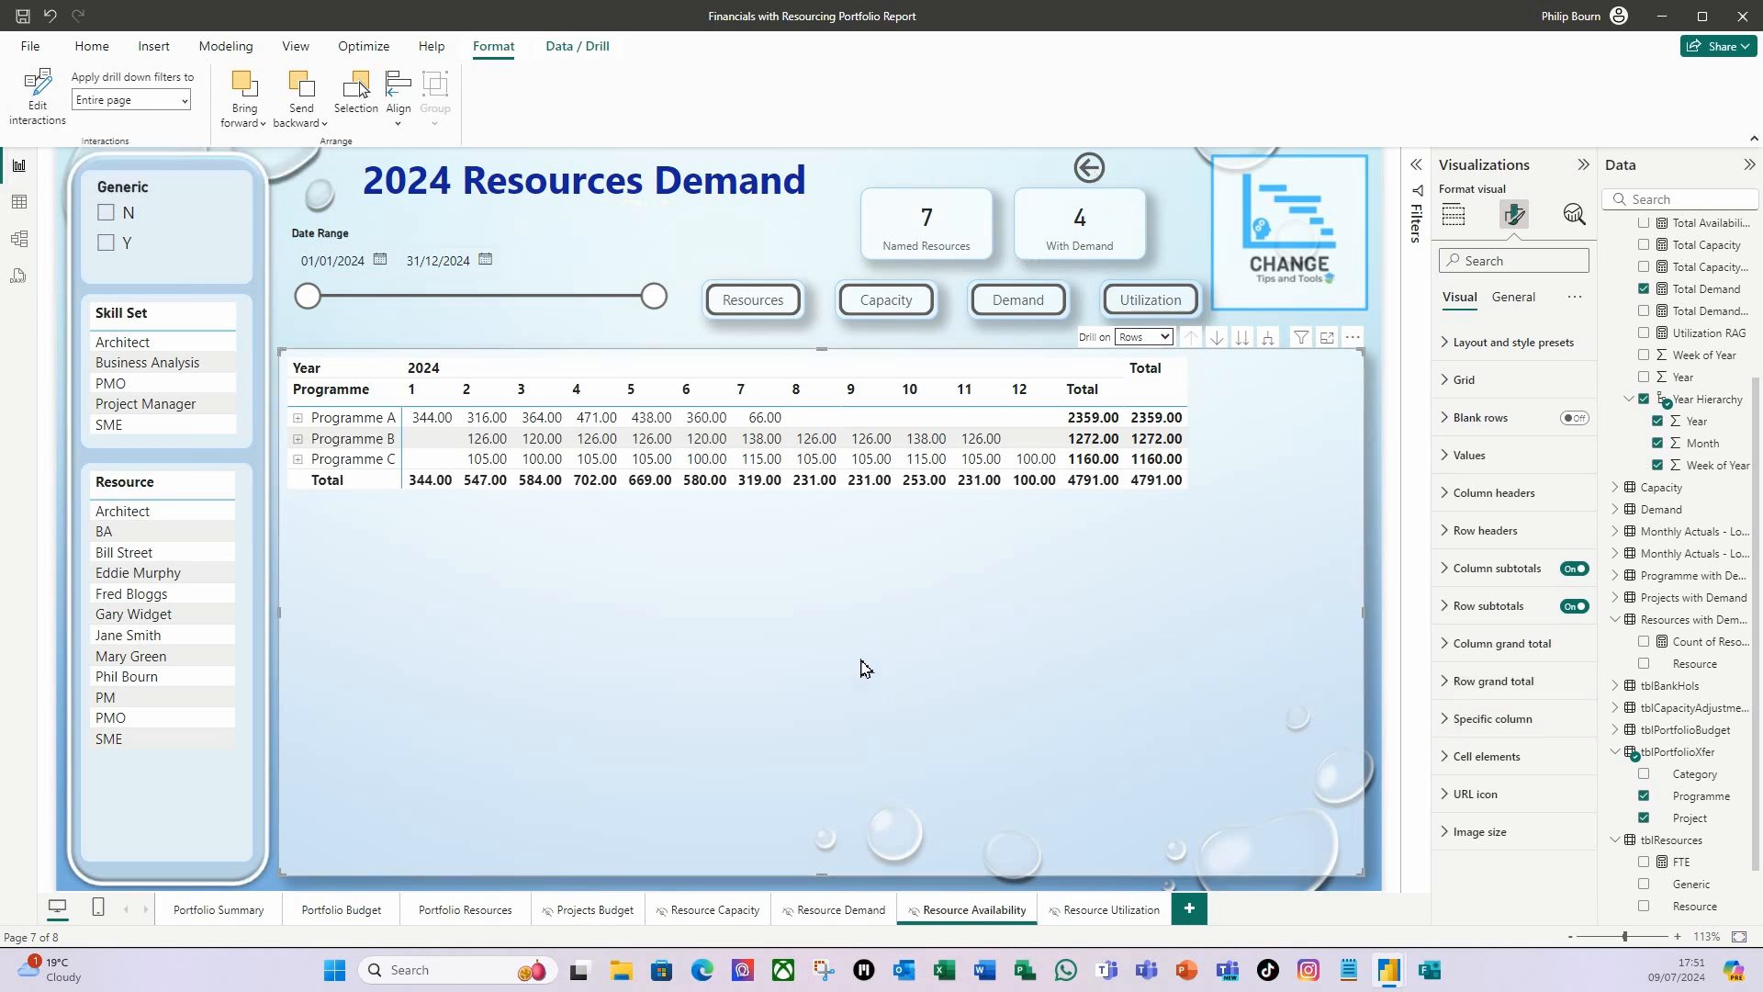
Replace Programme and Project in the matrix rows with Skill Set and Resource from tblResources.
{"action": "left_click", "coordinate": [1457, 219]}
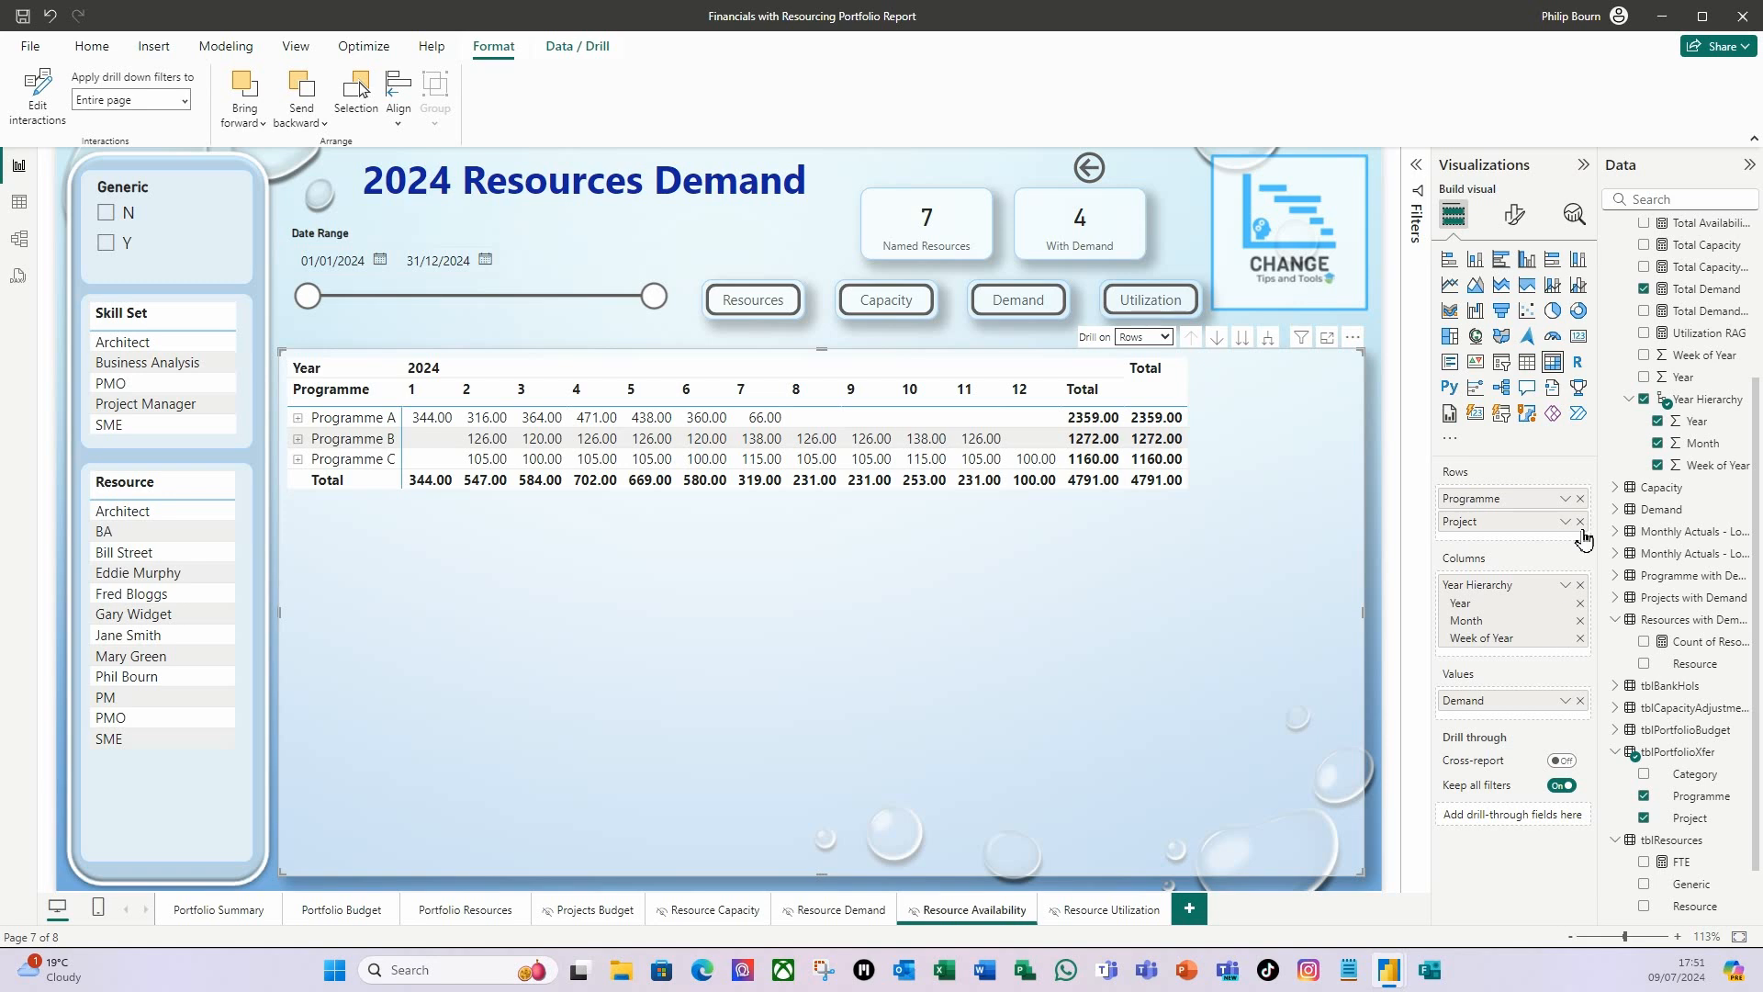
{"action": "left_click", "coordinate": [1580, 498]}
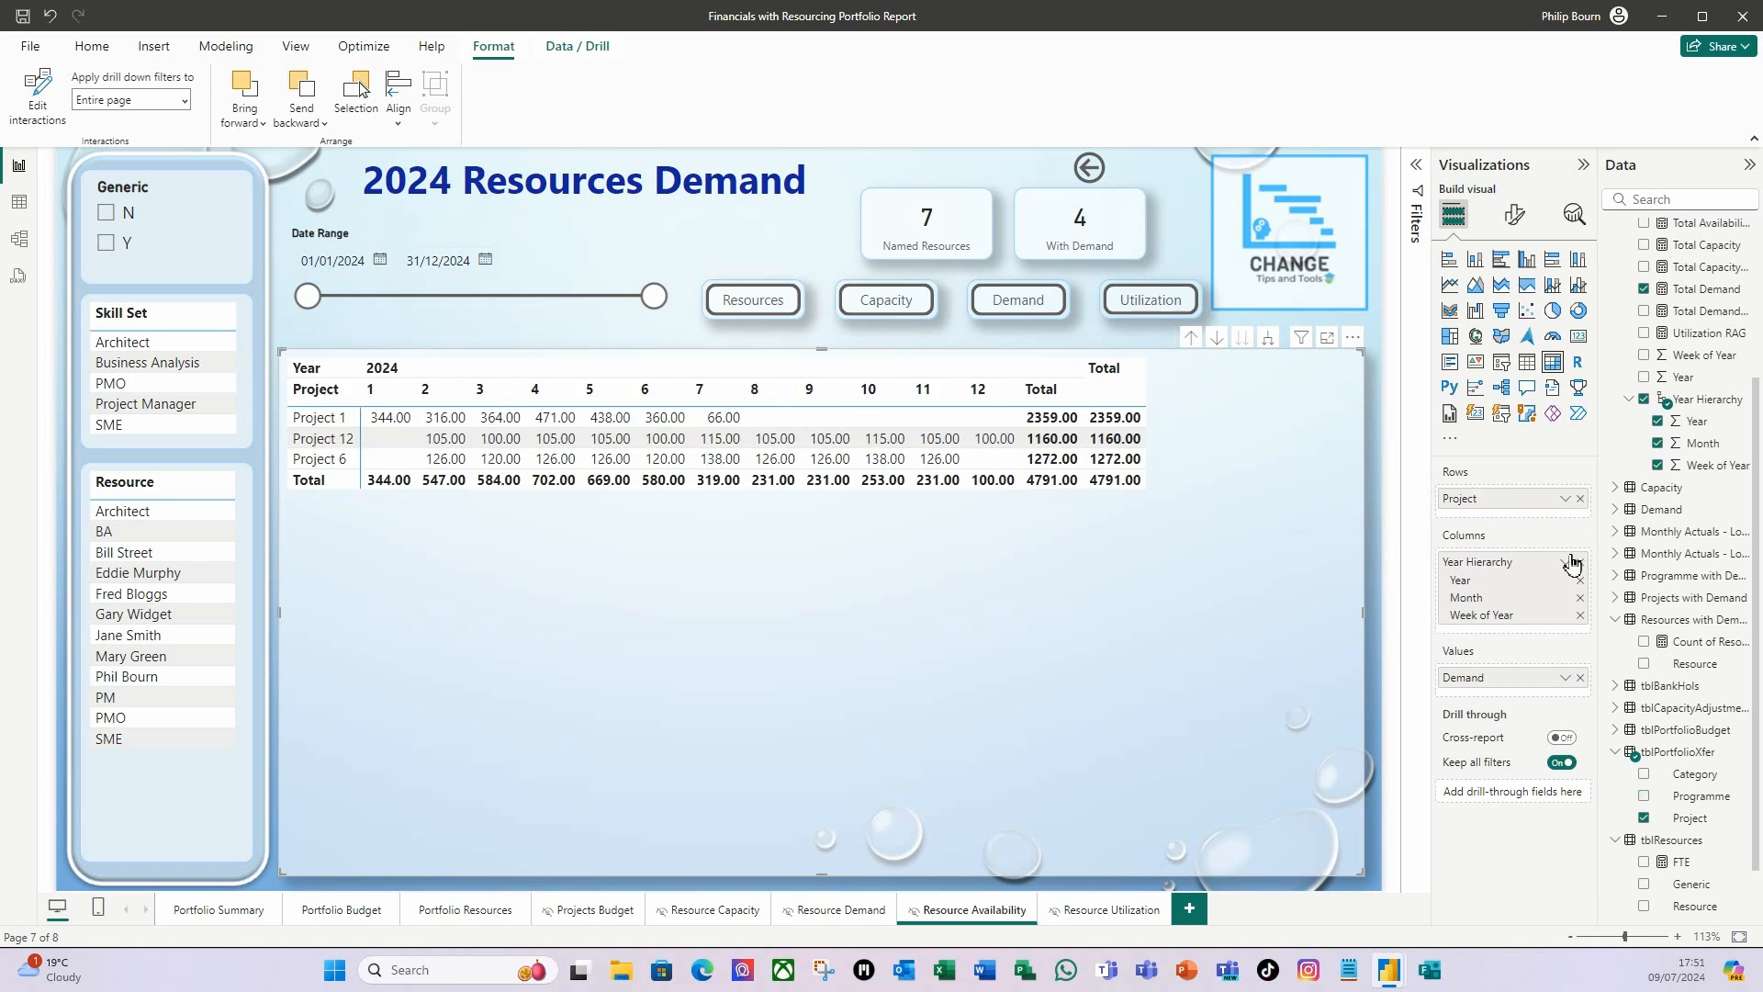
{"action": "left_click", "coordinate": [1580, 498]}
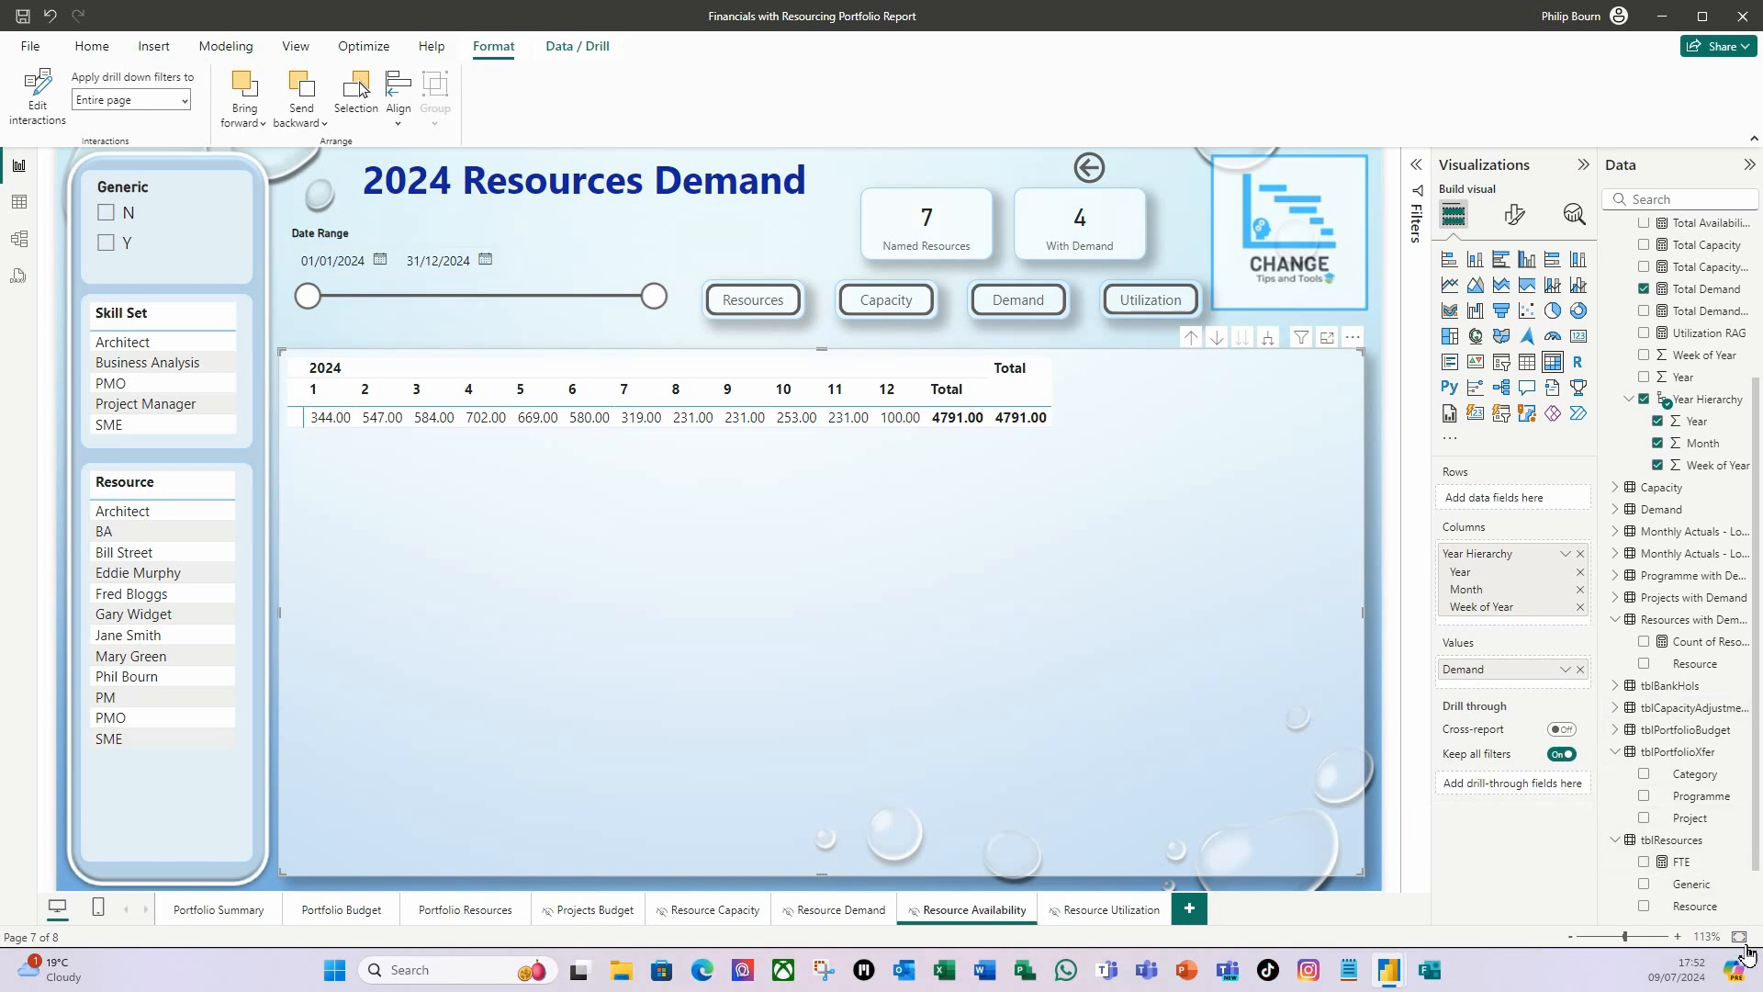
{"action": "scroll", "coordinate": [1658, 860], "scroll_direction": "down", "scroll_amount": 1}
{"action": "left_click_drag", "start_coordinate": [1688, 863], "coordinate": [1520, 501]}
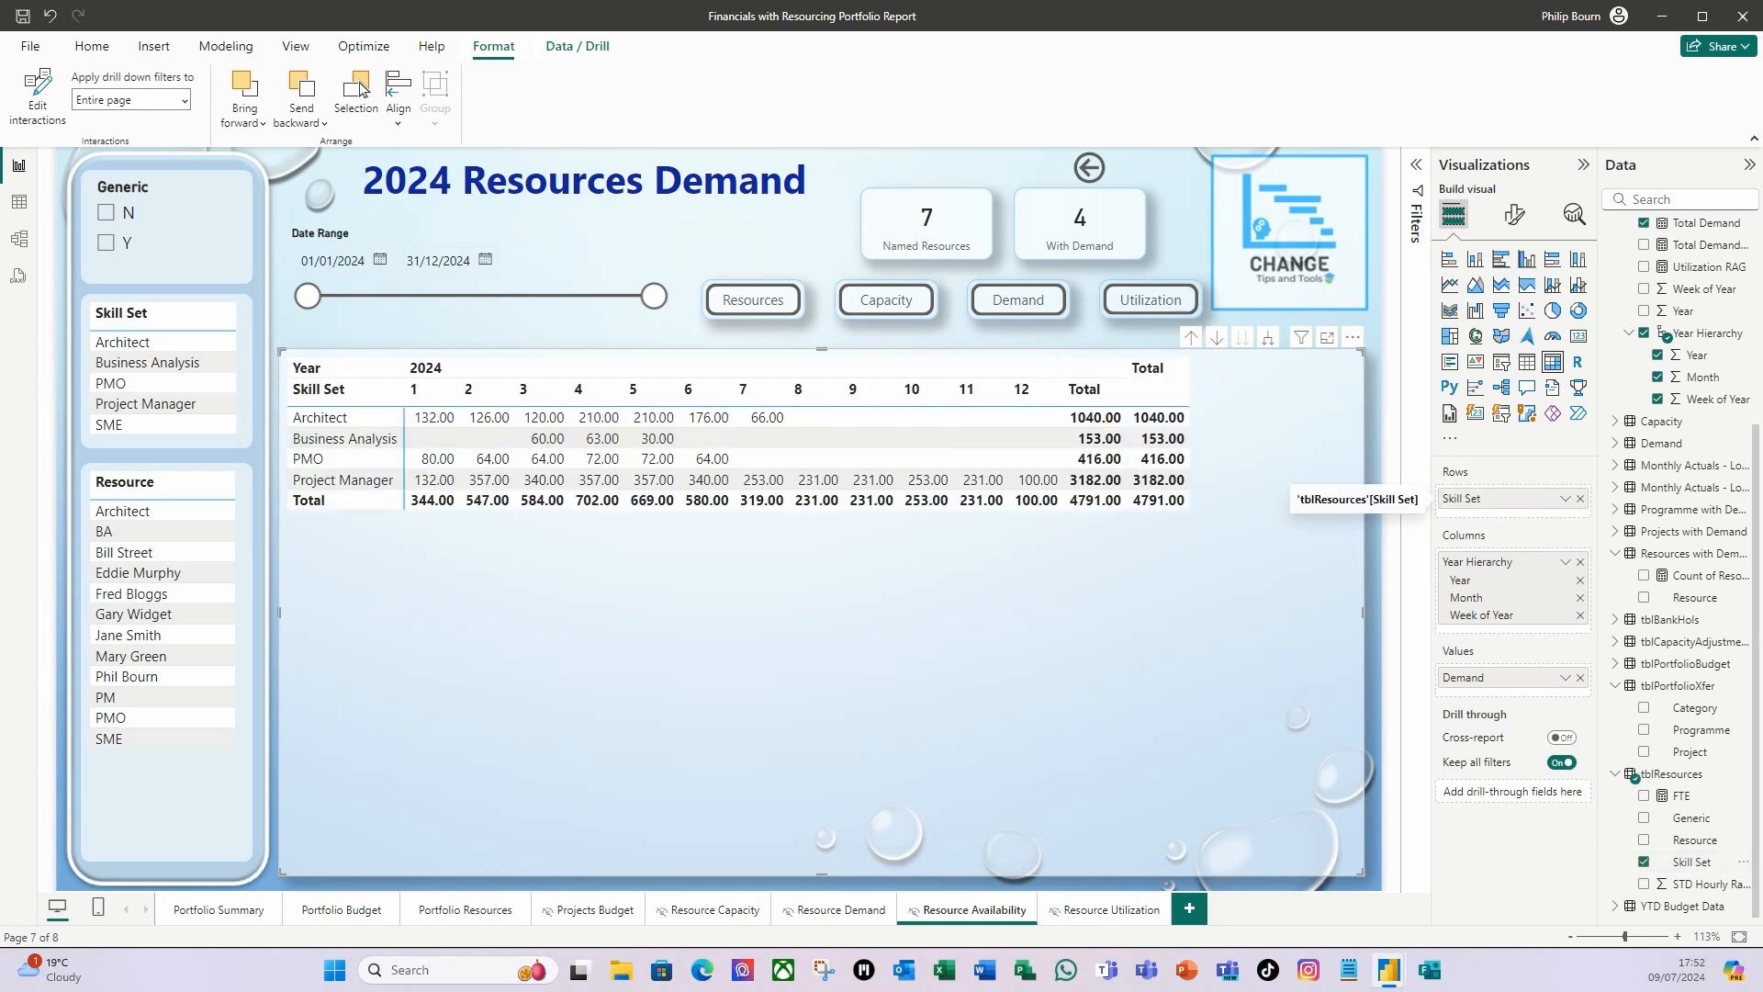
{"action": "left_click_drag", "start_coordinate": [1688, 846], "coordinate": [1507, 521]}
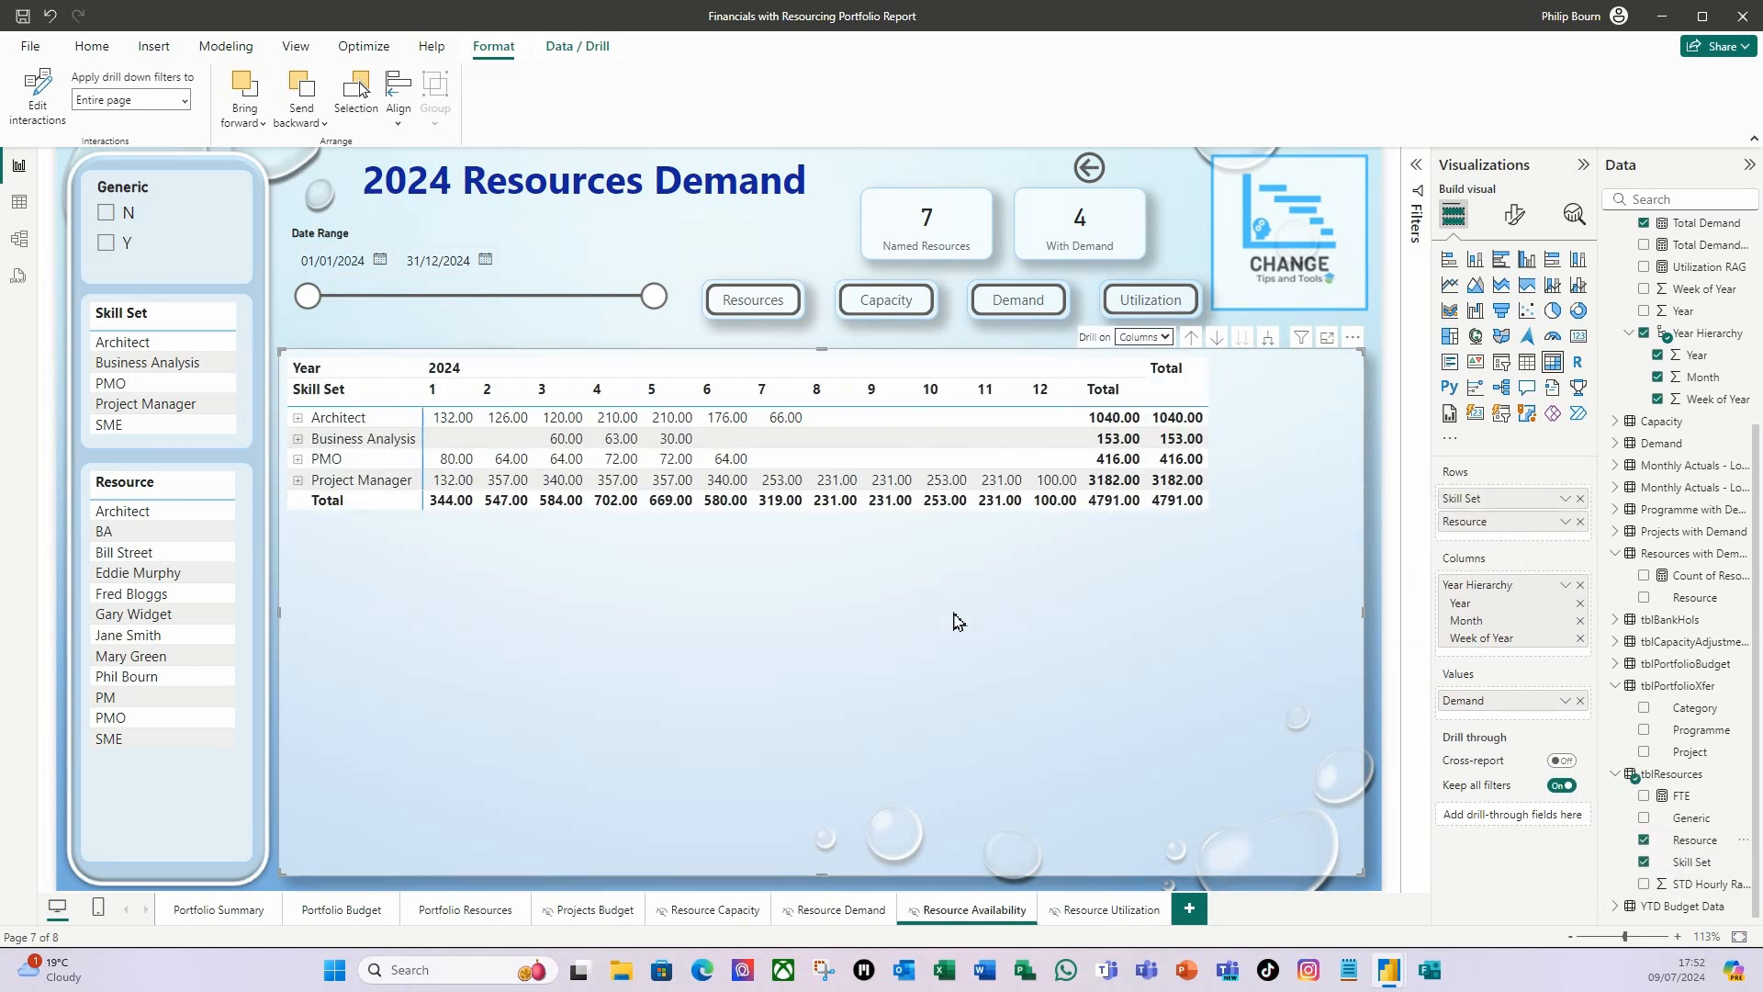
Add Skill Set, Resource, Category, Programme and Project as drill-through fields on the Resource Demand page.
{"action": "left_click", "coordinate": [861, 910]}
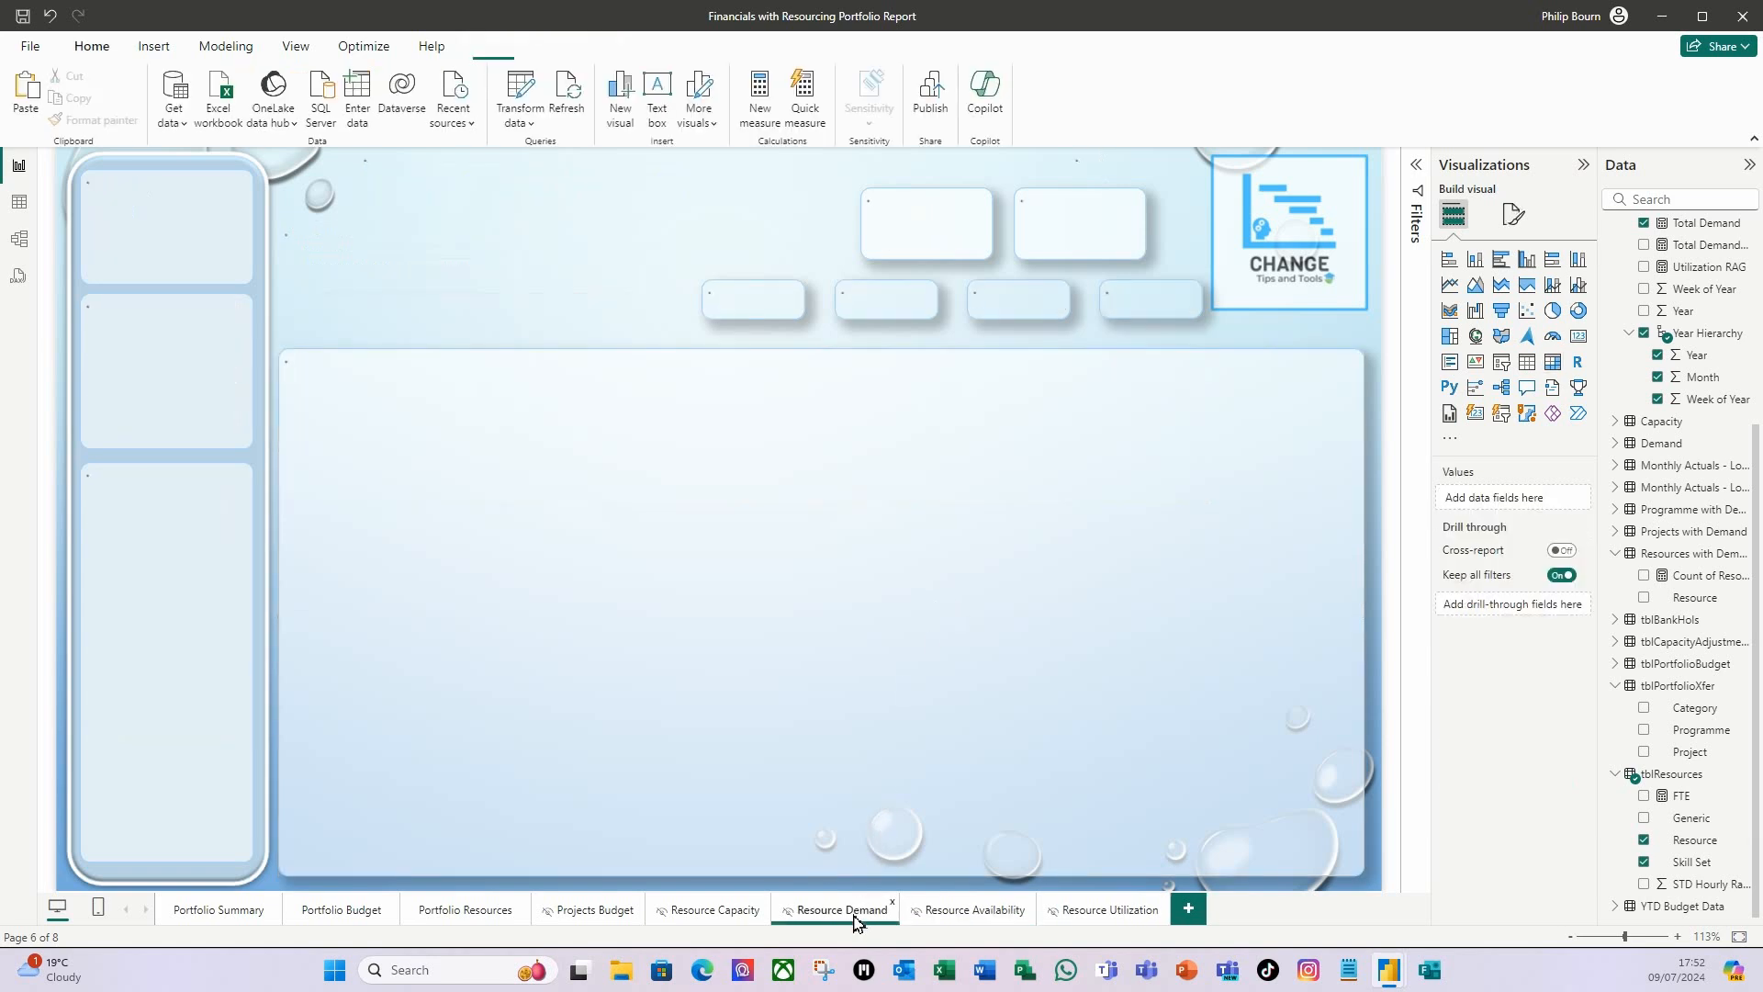
{"action": "left_click", "coordinate": [785, 689]}
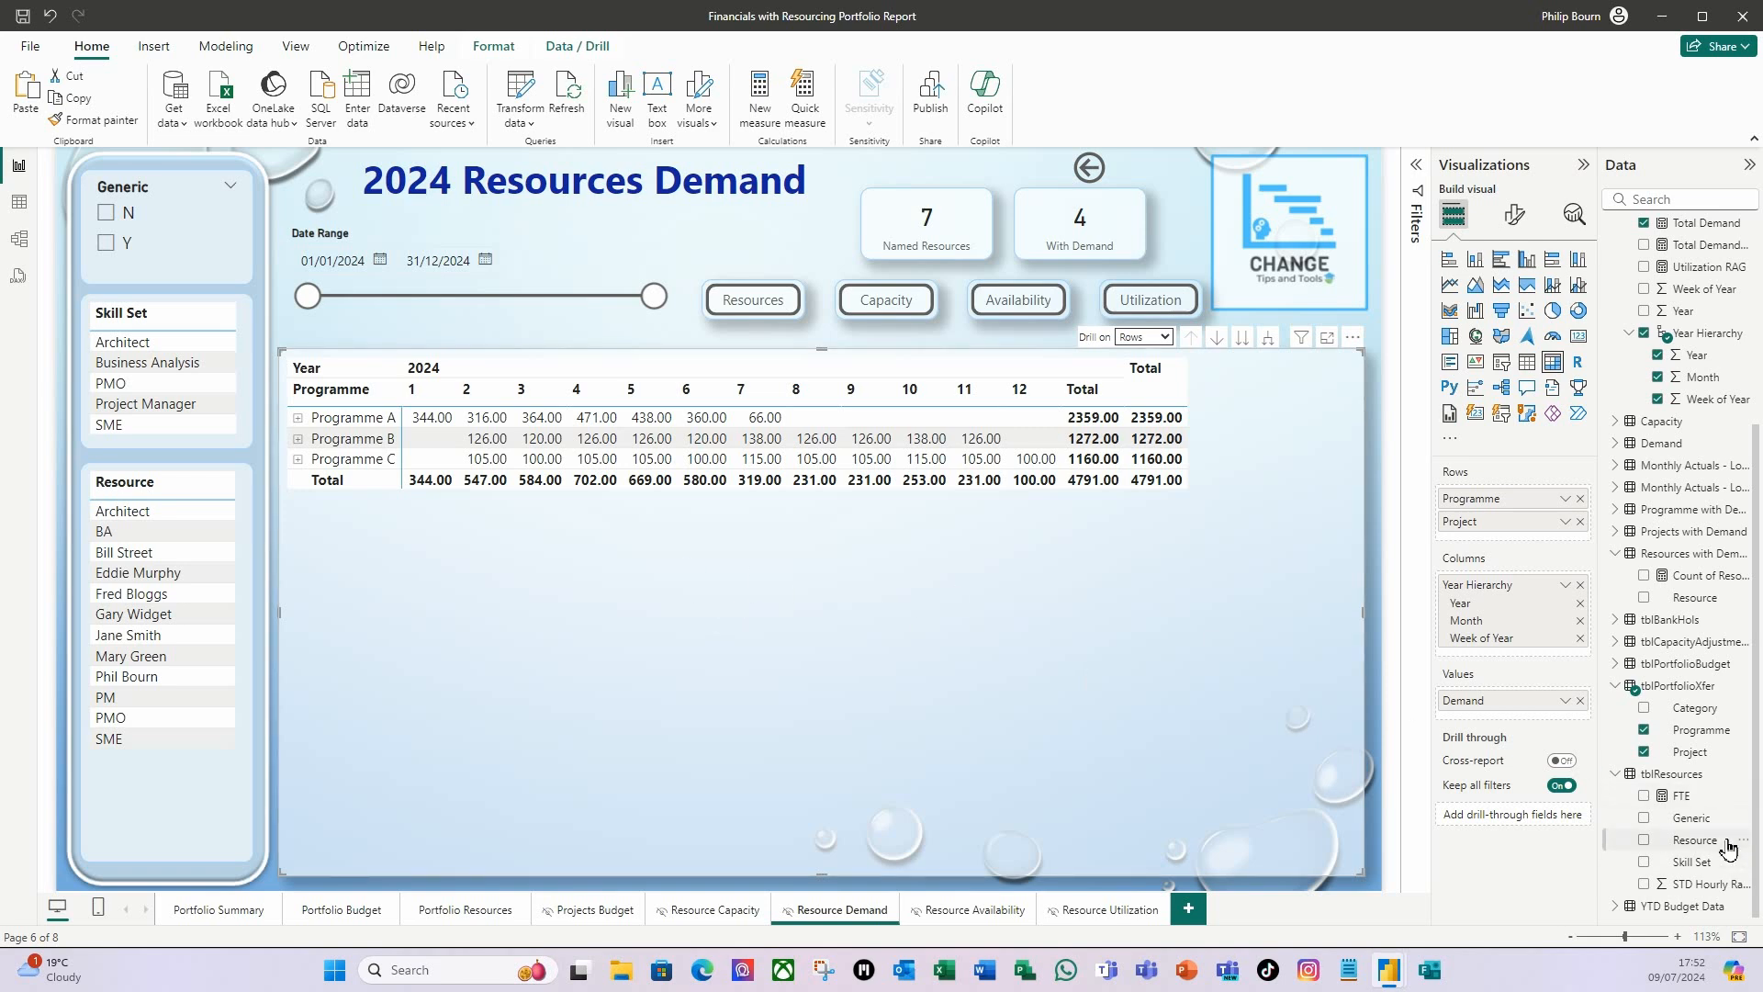
{"action": "left_click_drag", "start_coordinate": [1701, 863], "coordinate": [1511, 816]}
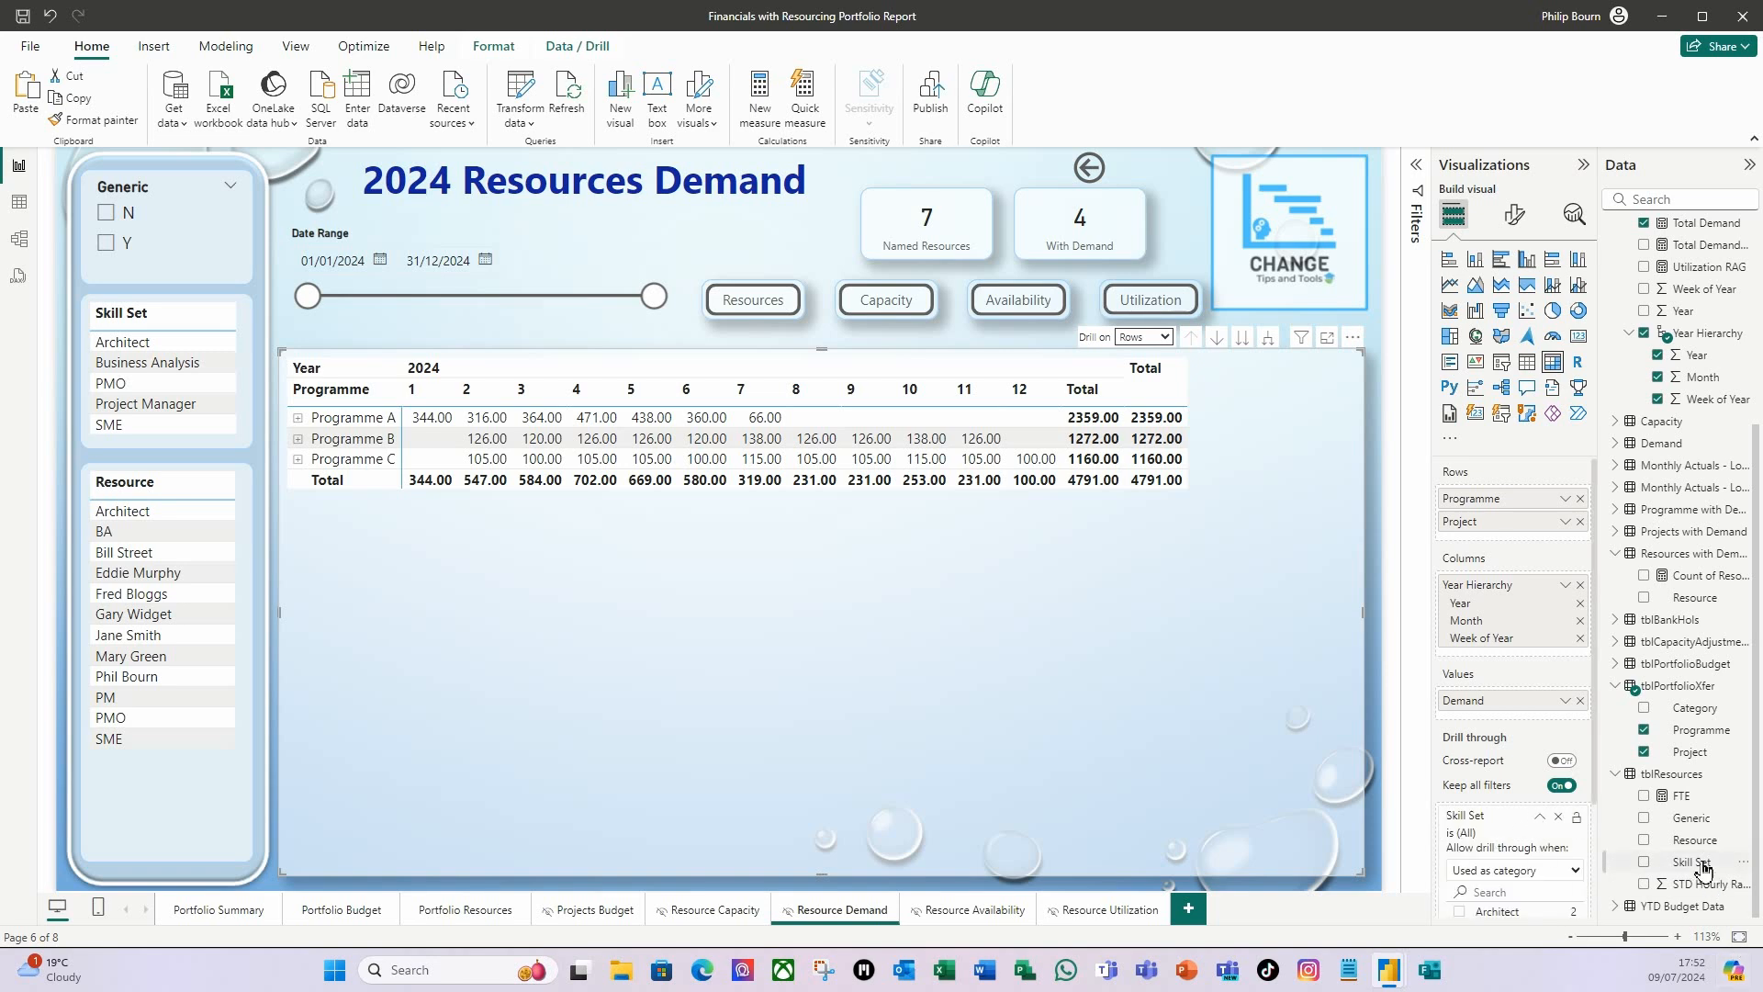
{"action": "left_click_drag", "start_coordinate": [1697, 839], "coordinate": [1503, 852]}
{"action": "scroll", "coordinate": [1503, 855], "scroll_direction": "up", "scroll_amount": 1}
{"action": "scroll", "coordinate": [1503, 855], "scroll_direction": "down", "scroll_amount": 2}
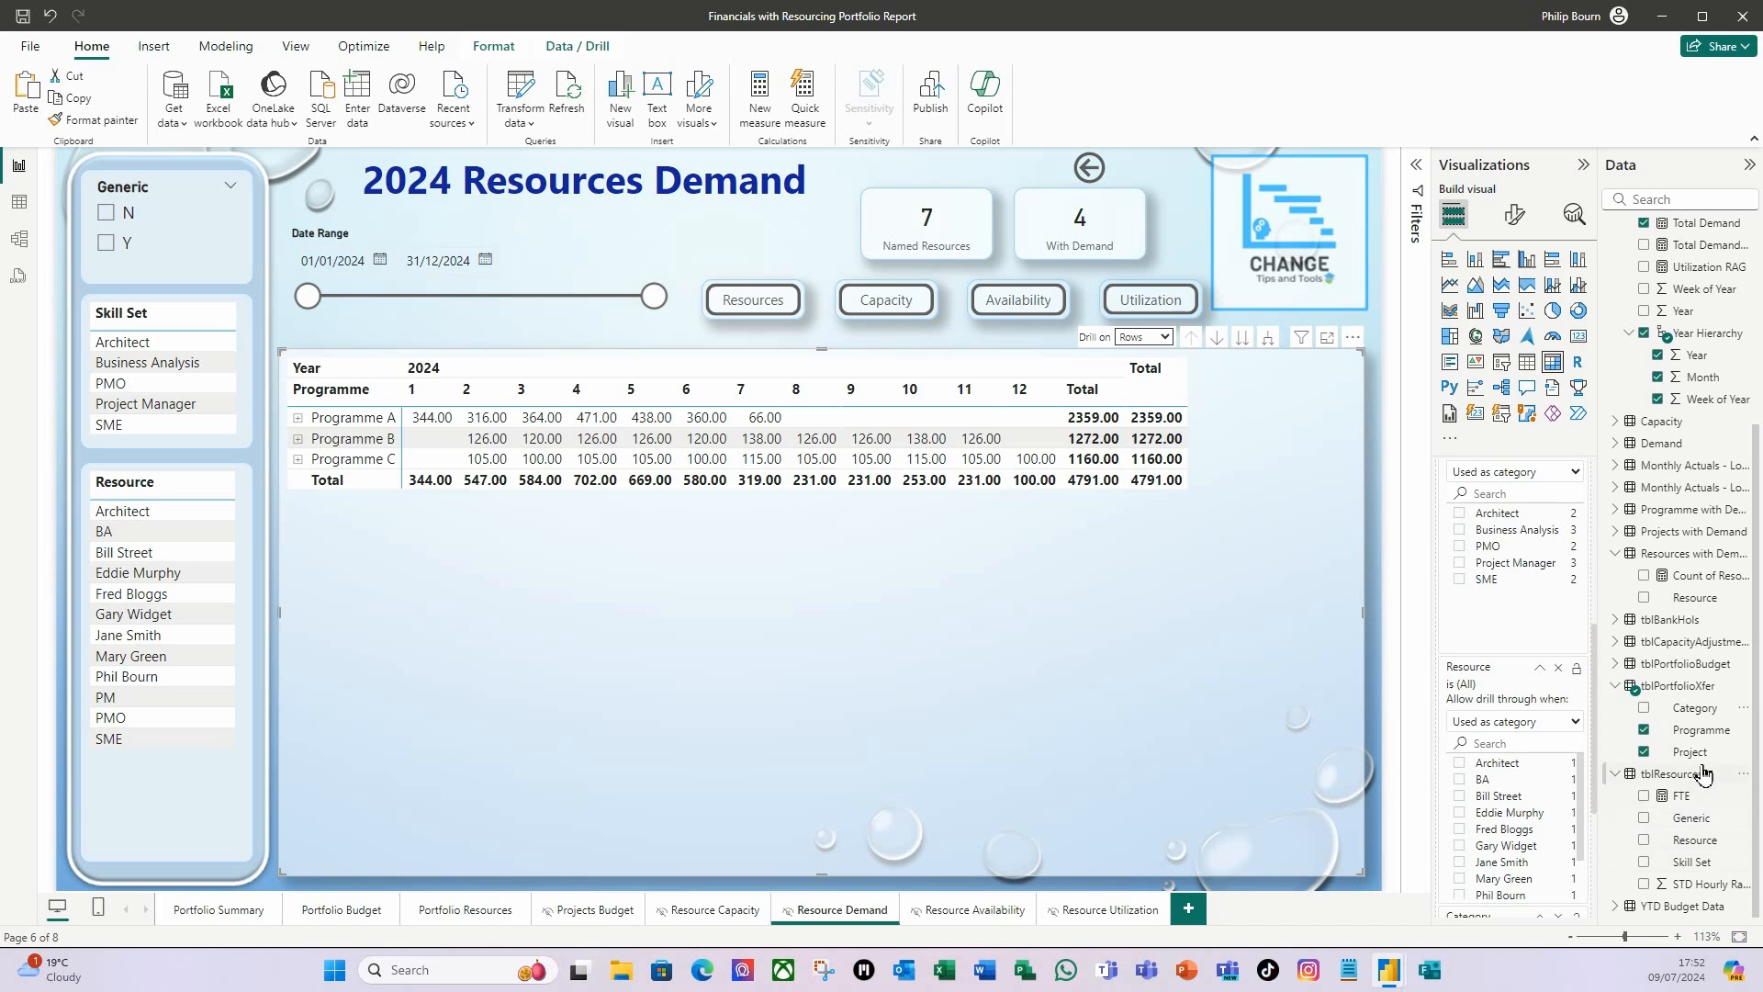
{"action": "left_click_drag", "start_coordinate": [1702, 729], "coordinate": [1543, 904]}
{"action": "left_click_drag", "start_coordinate": [1695, 753], "coordinate": [1537, 911]}
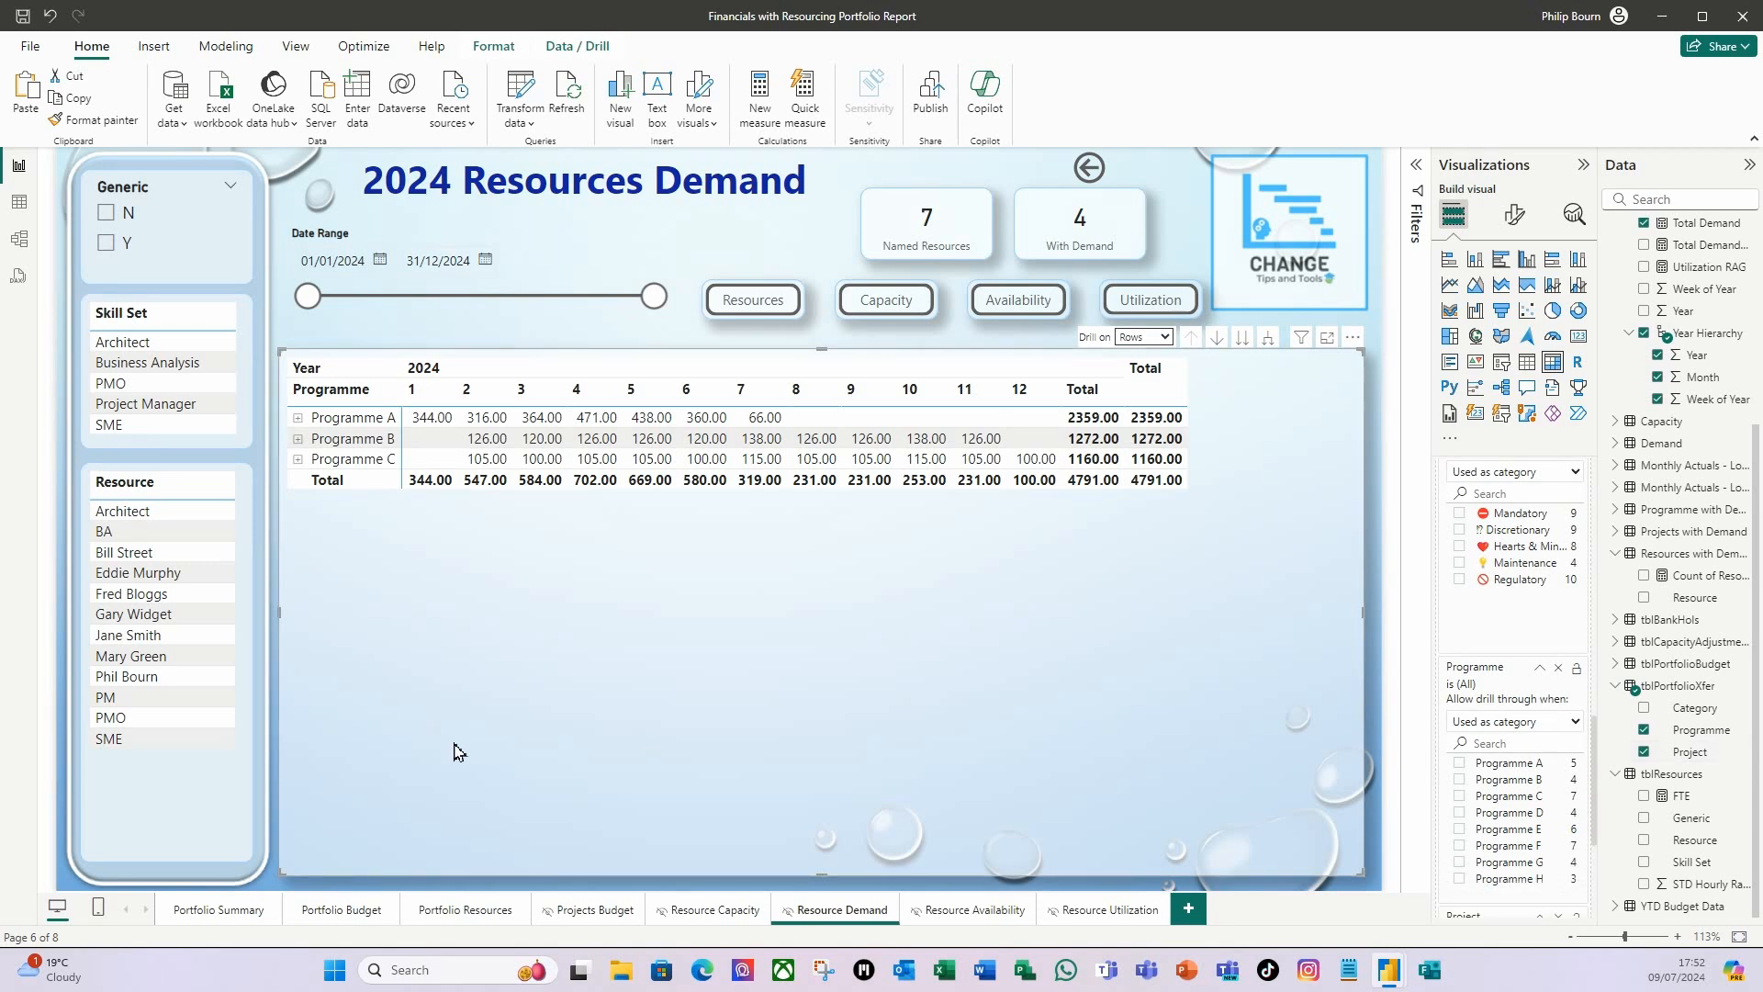
Replace the Demand value in the Resource Availability page's matrix with Total Availability.
{"action": "left_click", "coordinate": [967, 912]}
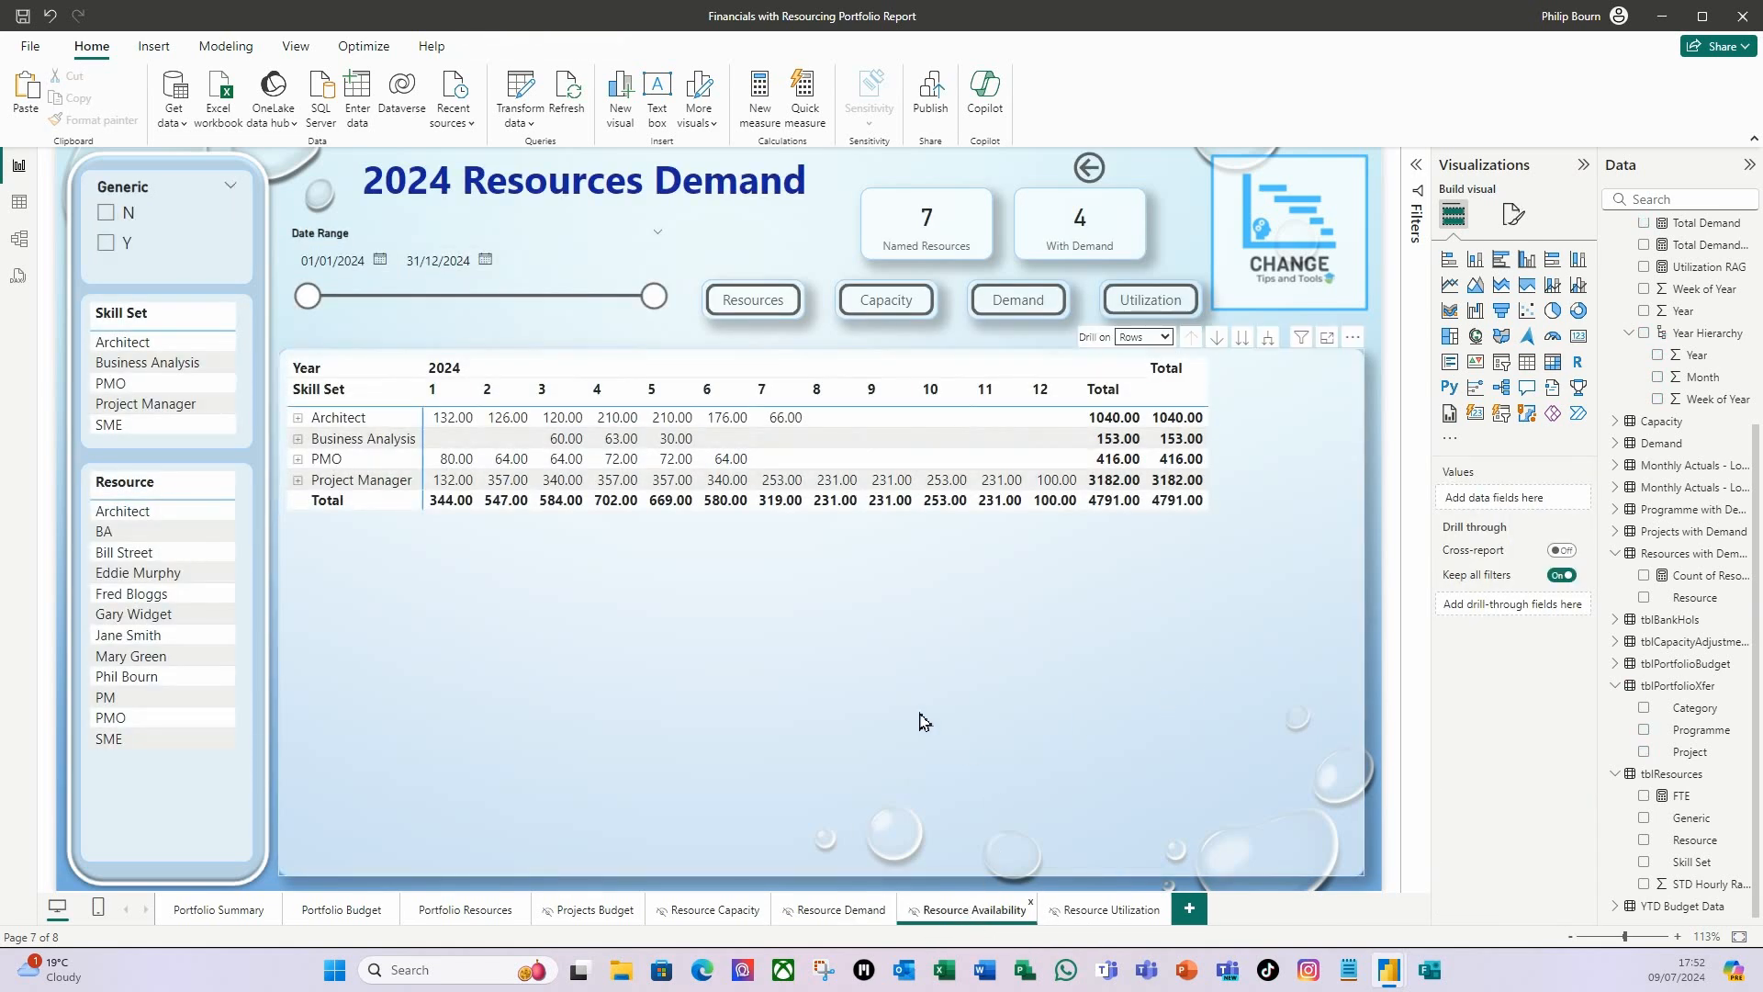
{"action": "left_click", "coordinate": [526, 655]}
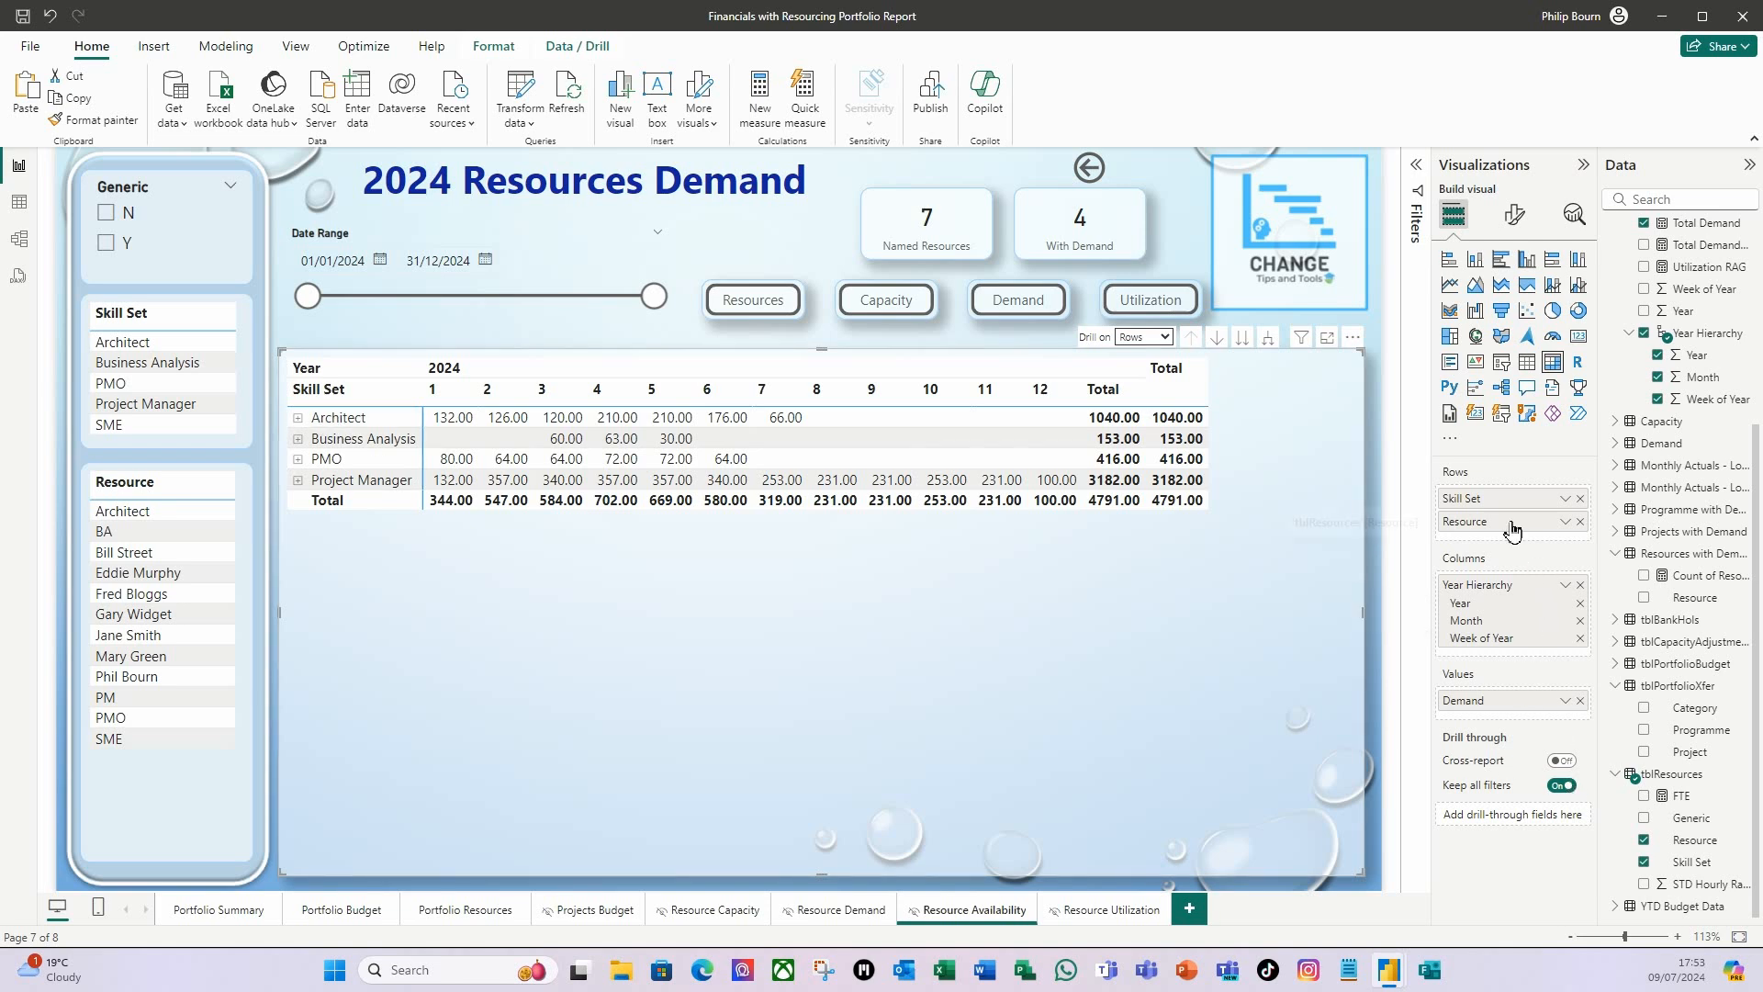
{"action": "left_click", "coordinate": [1580, 701]}
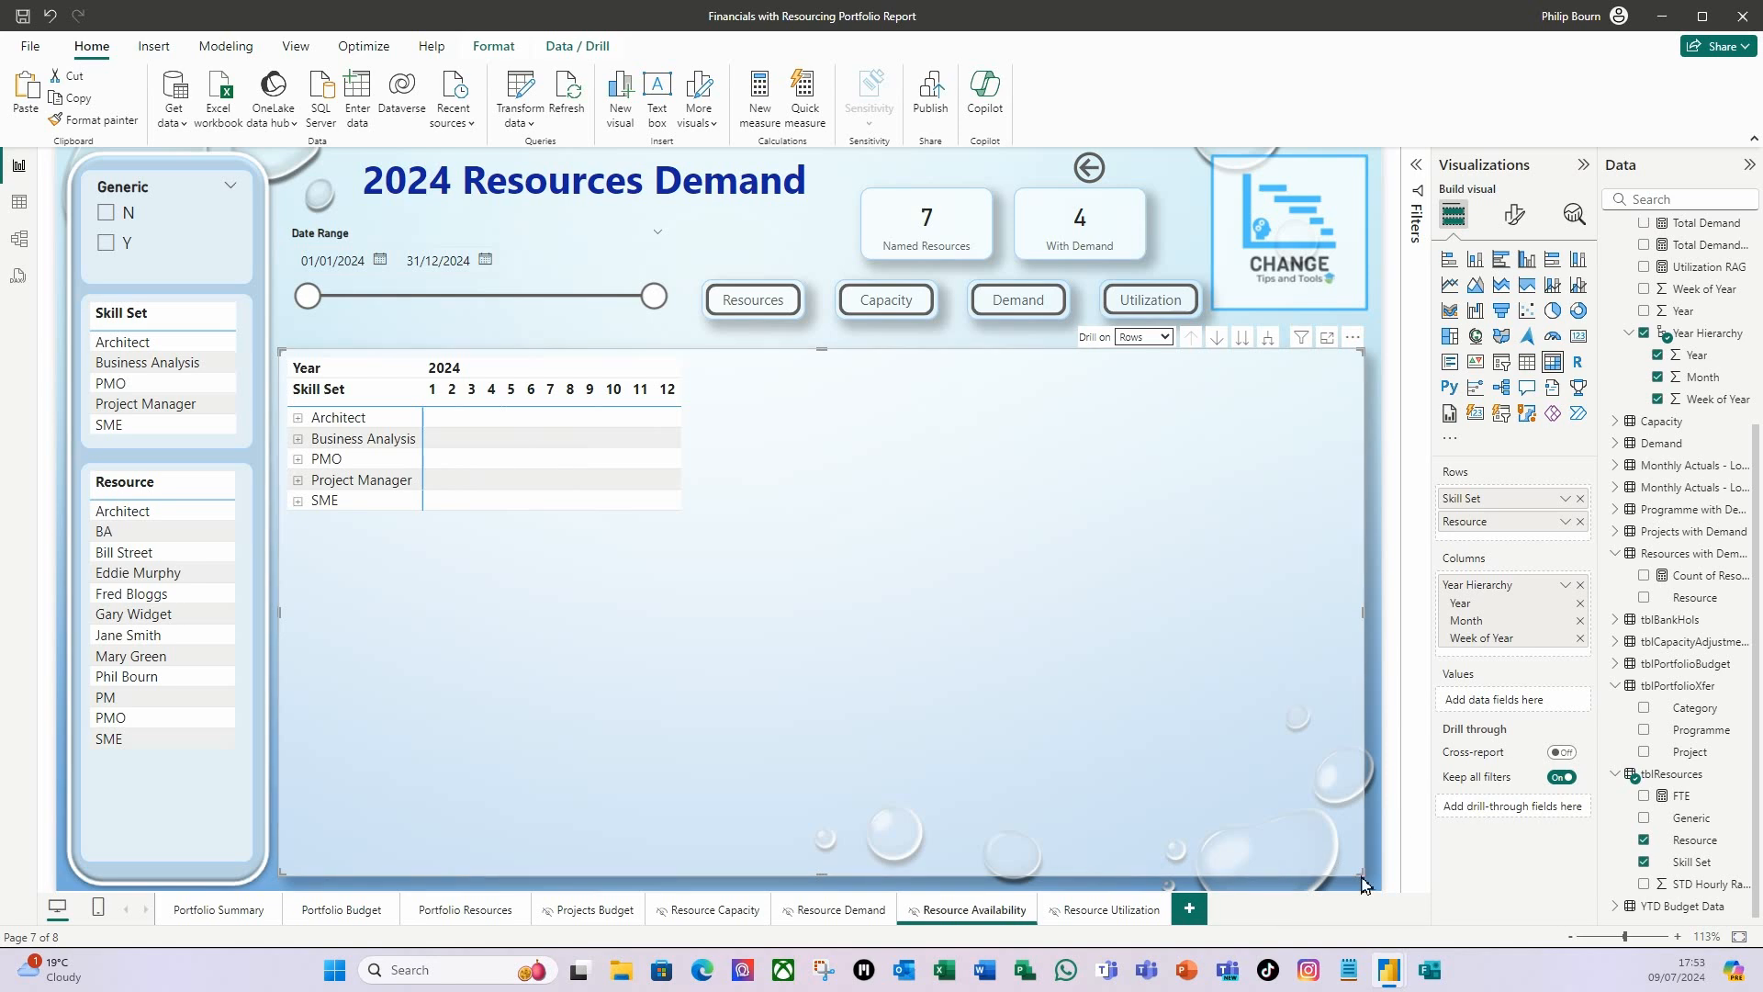
{"action": "scroll", "coordinate": [1690, 459], "scroll_direction": "up", "scroll_amount": 3}
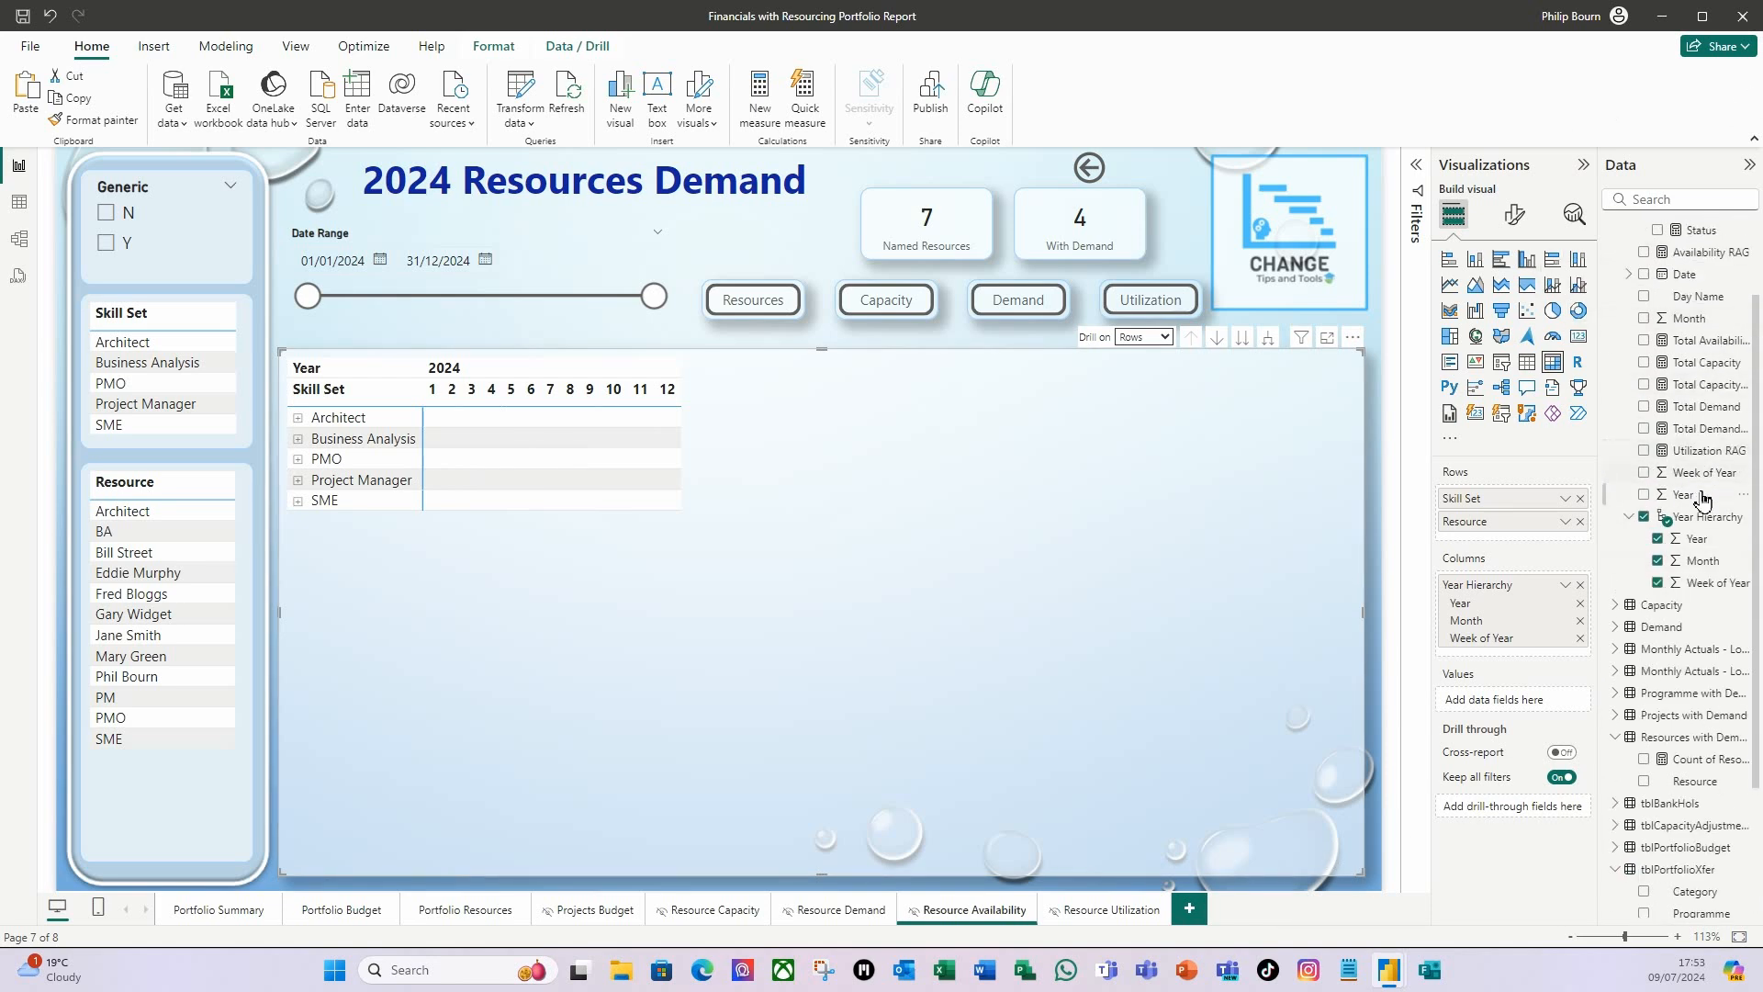
{"action": "left_click_drag", "start_coordinate": [1710, 351], "coordinate": [1519, 702]}
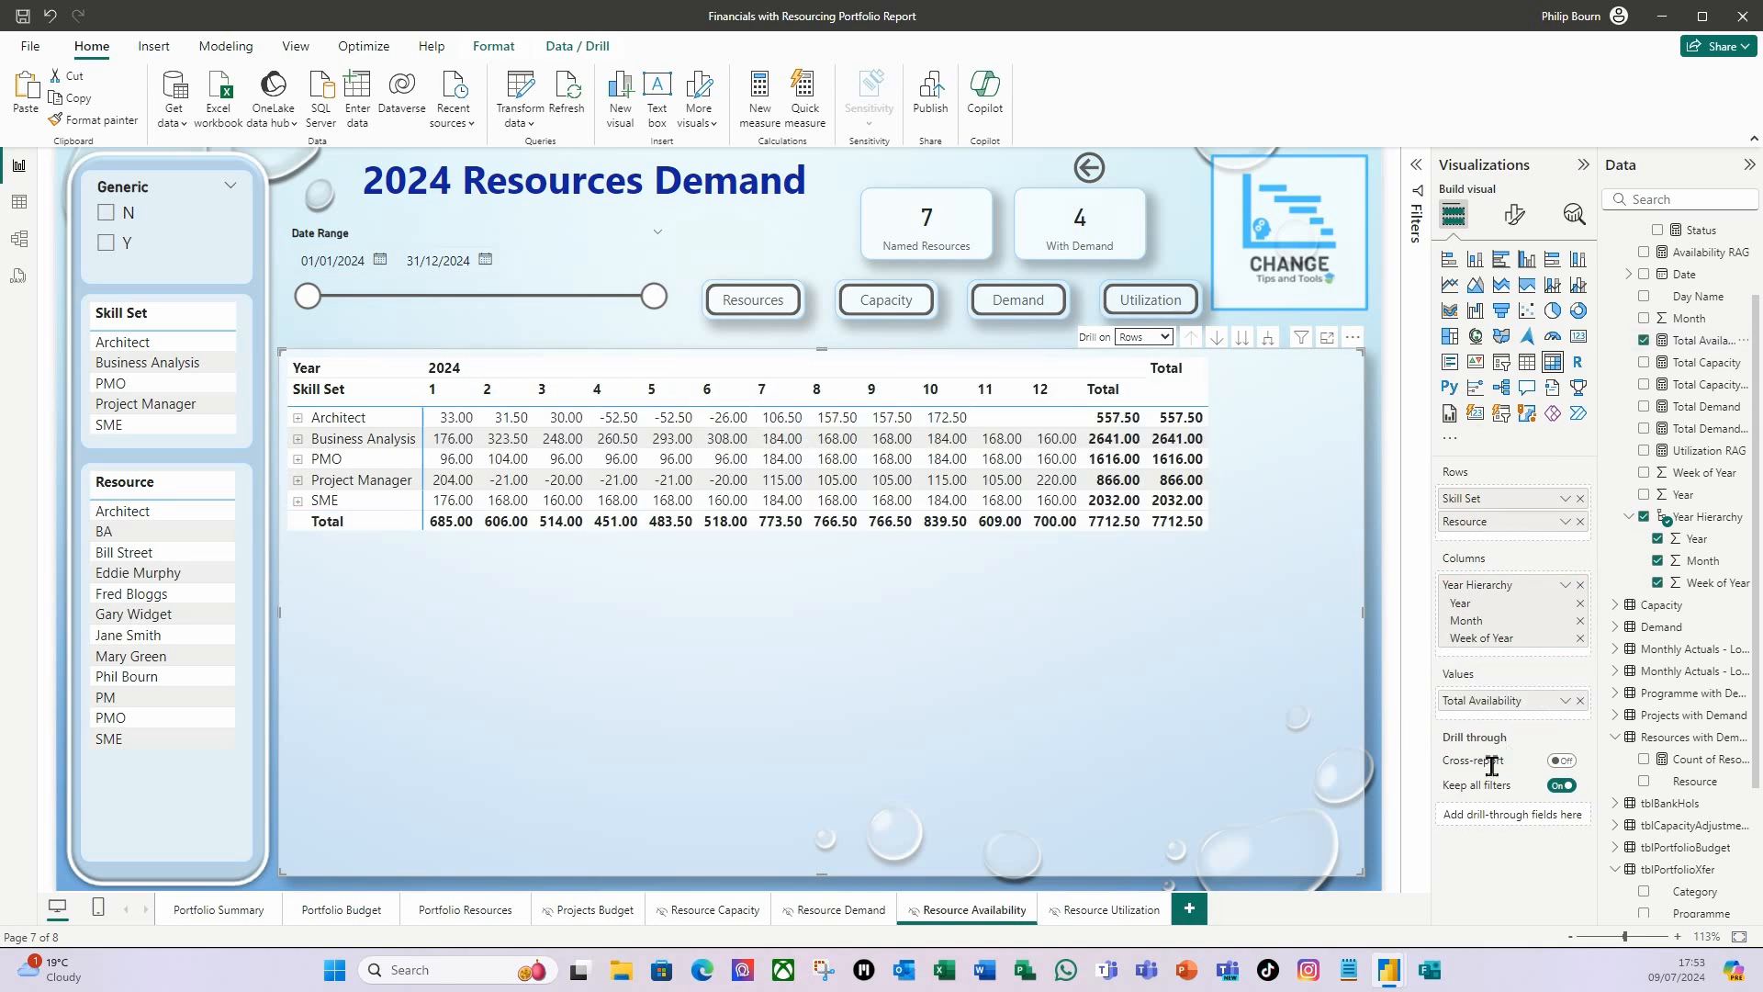
Rename the Total Availability value to Avail for this matrix only.
{"action": "right_click", "coordinate": [1507, 705]}
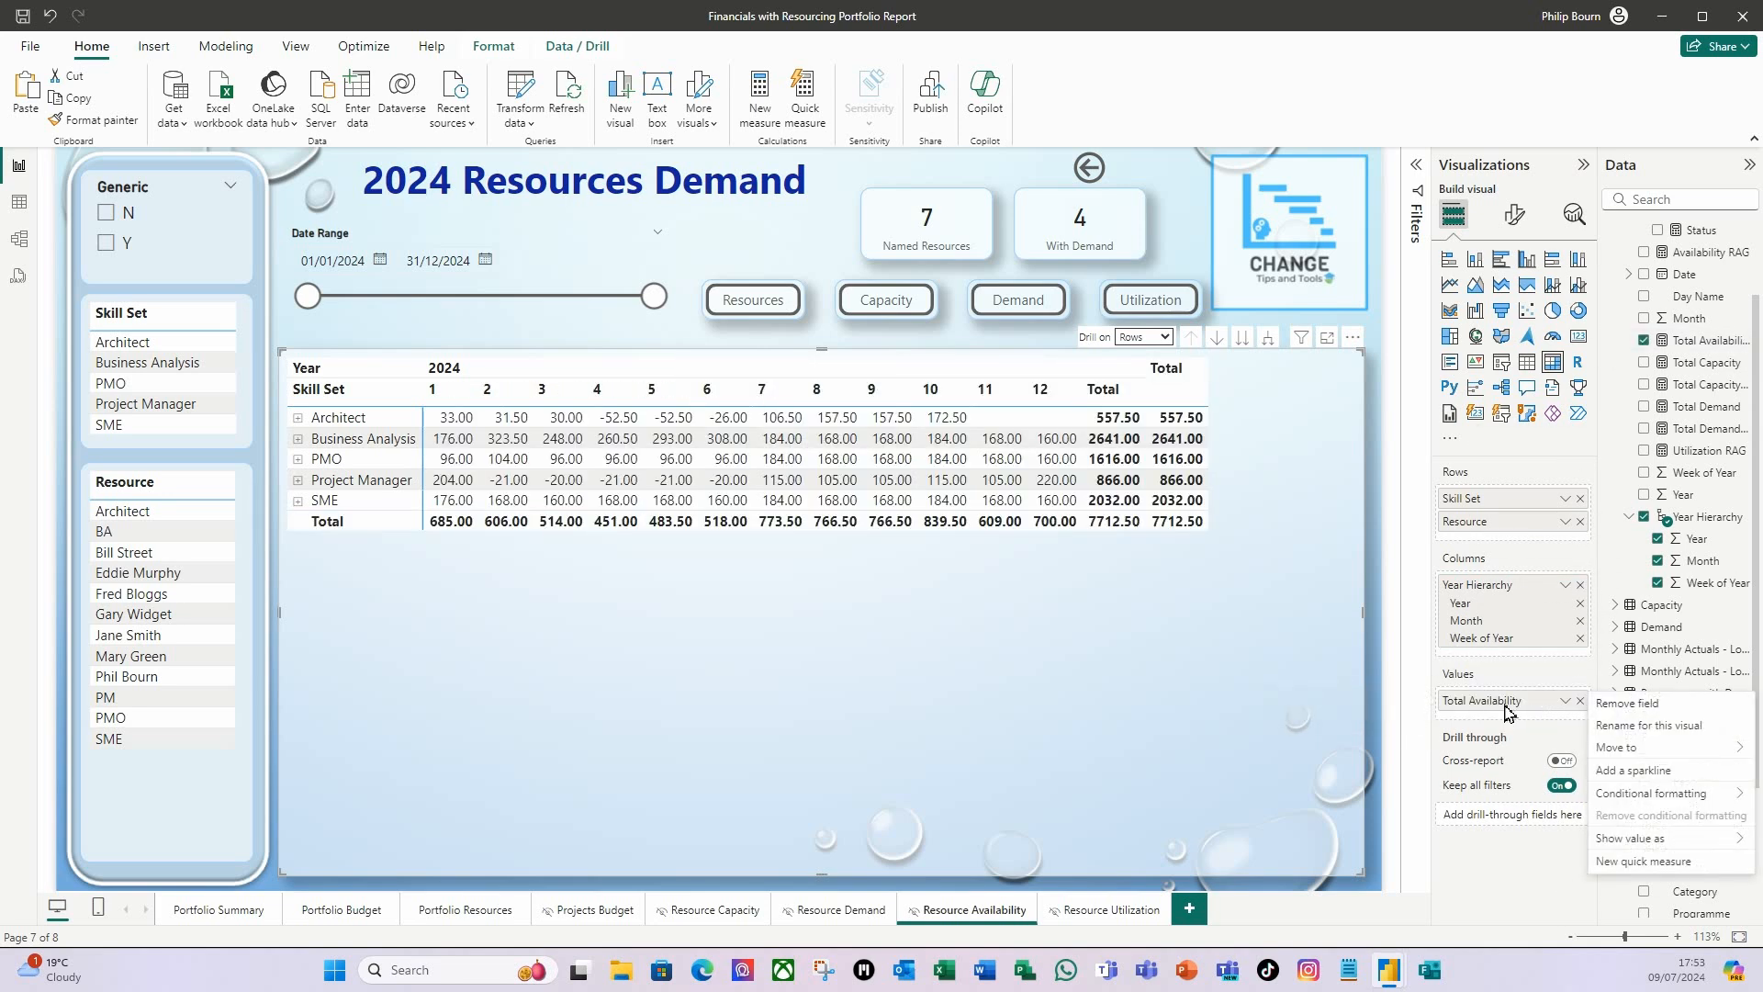
{"action": "left_click", "coordinate": [1654, 728]}
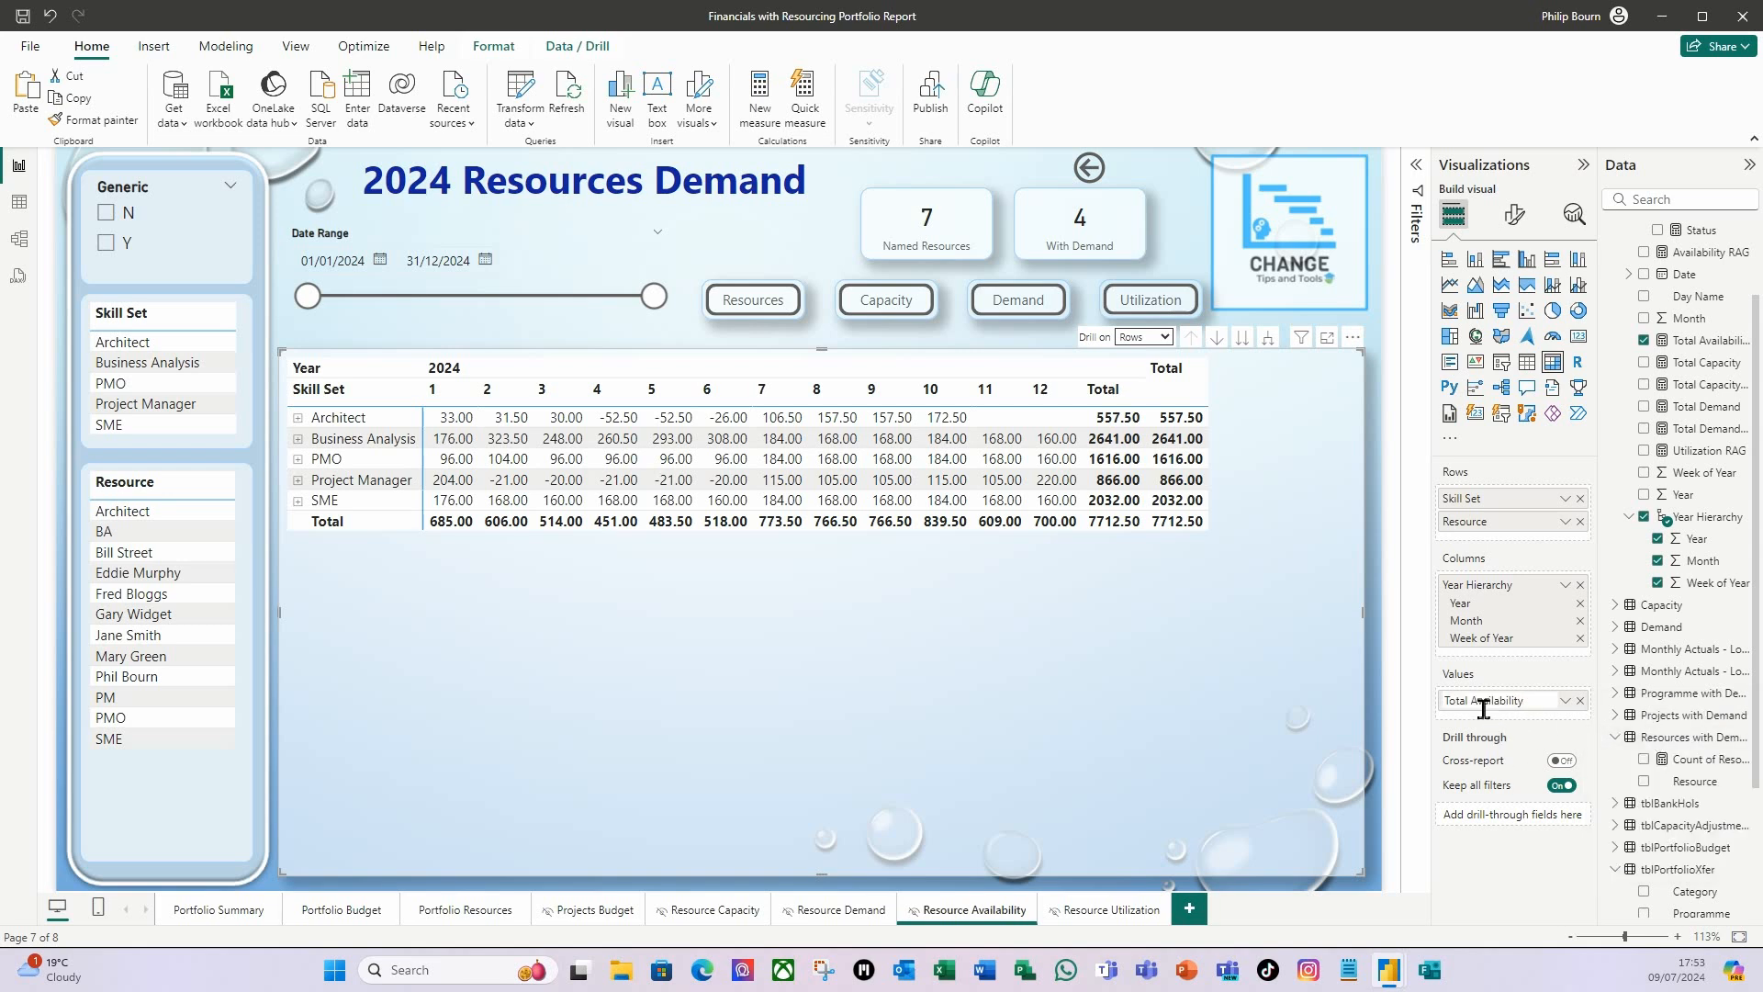
{"action": "type", "text": "Ava"}
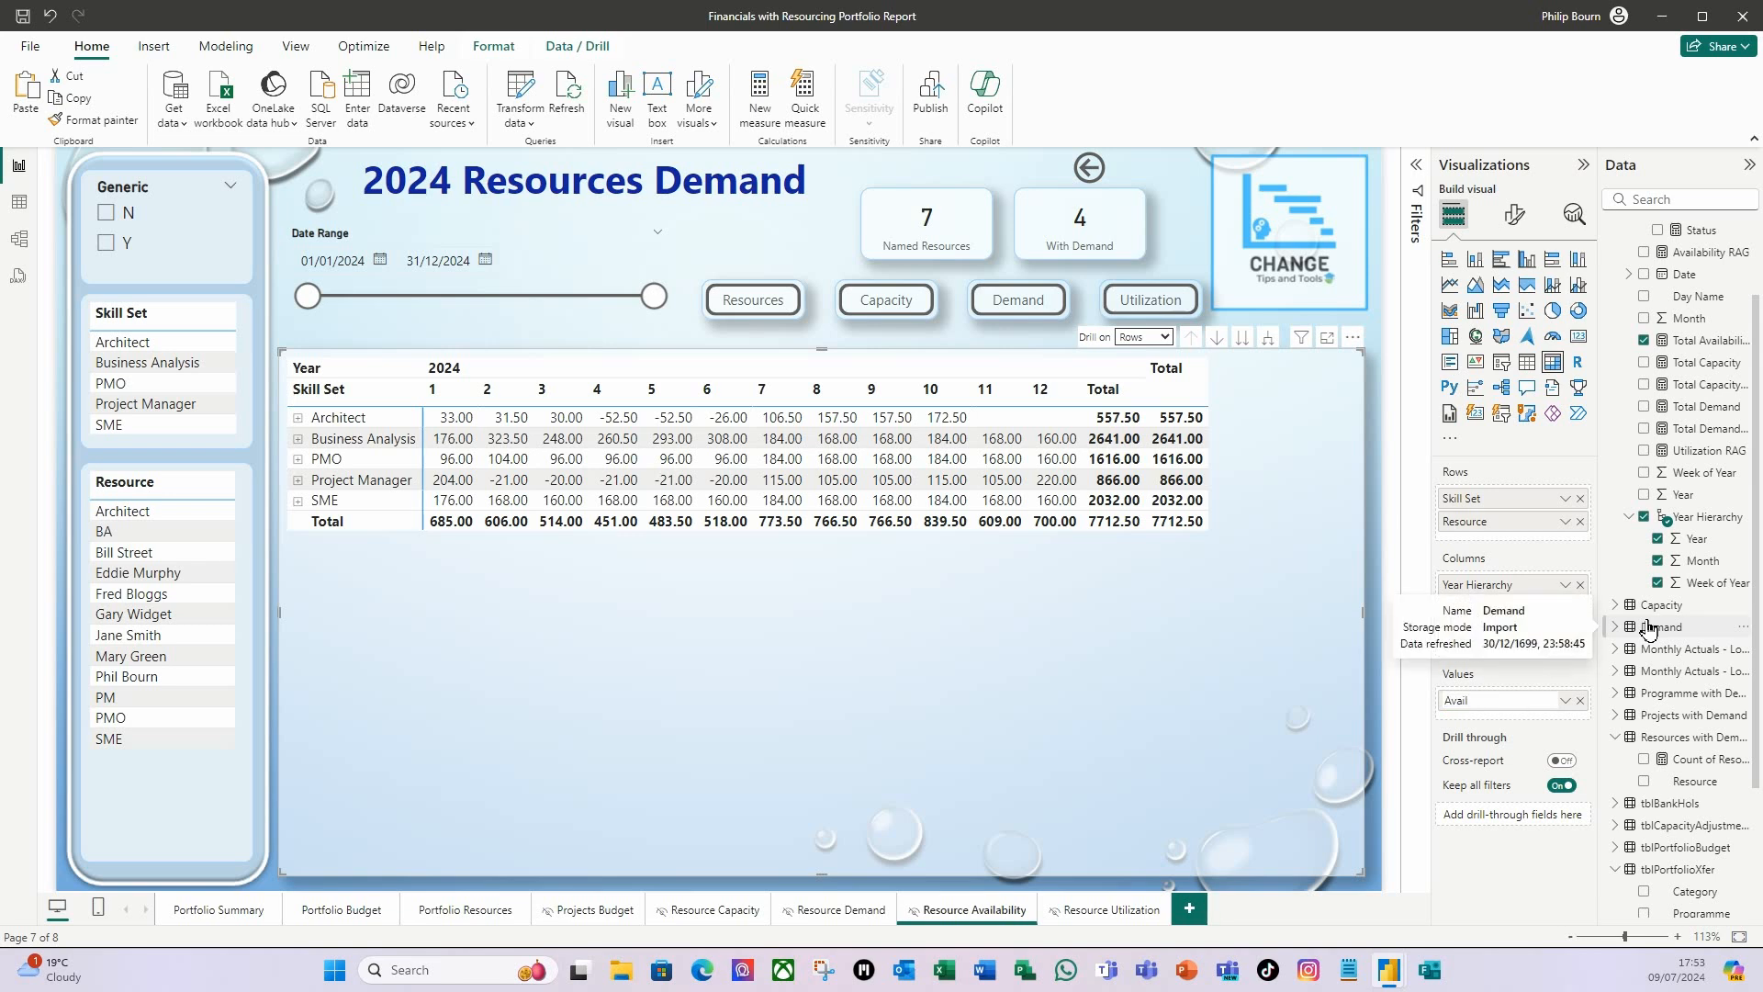
{"action": "type", "text": "il"}
{"action": "key", "text": "Return"}
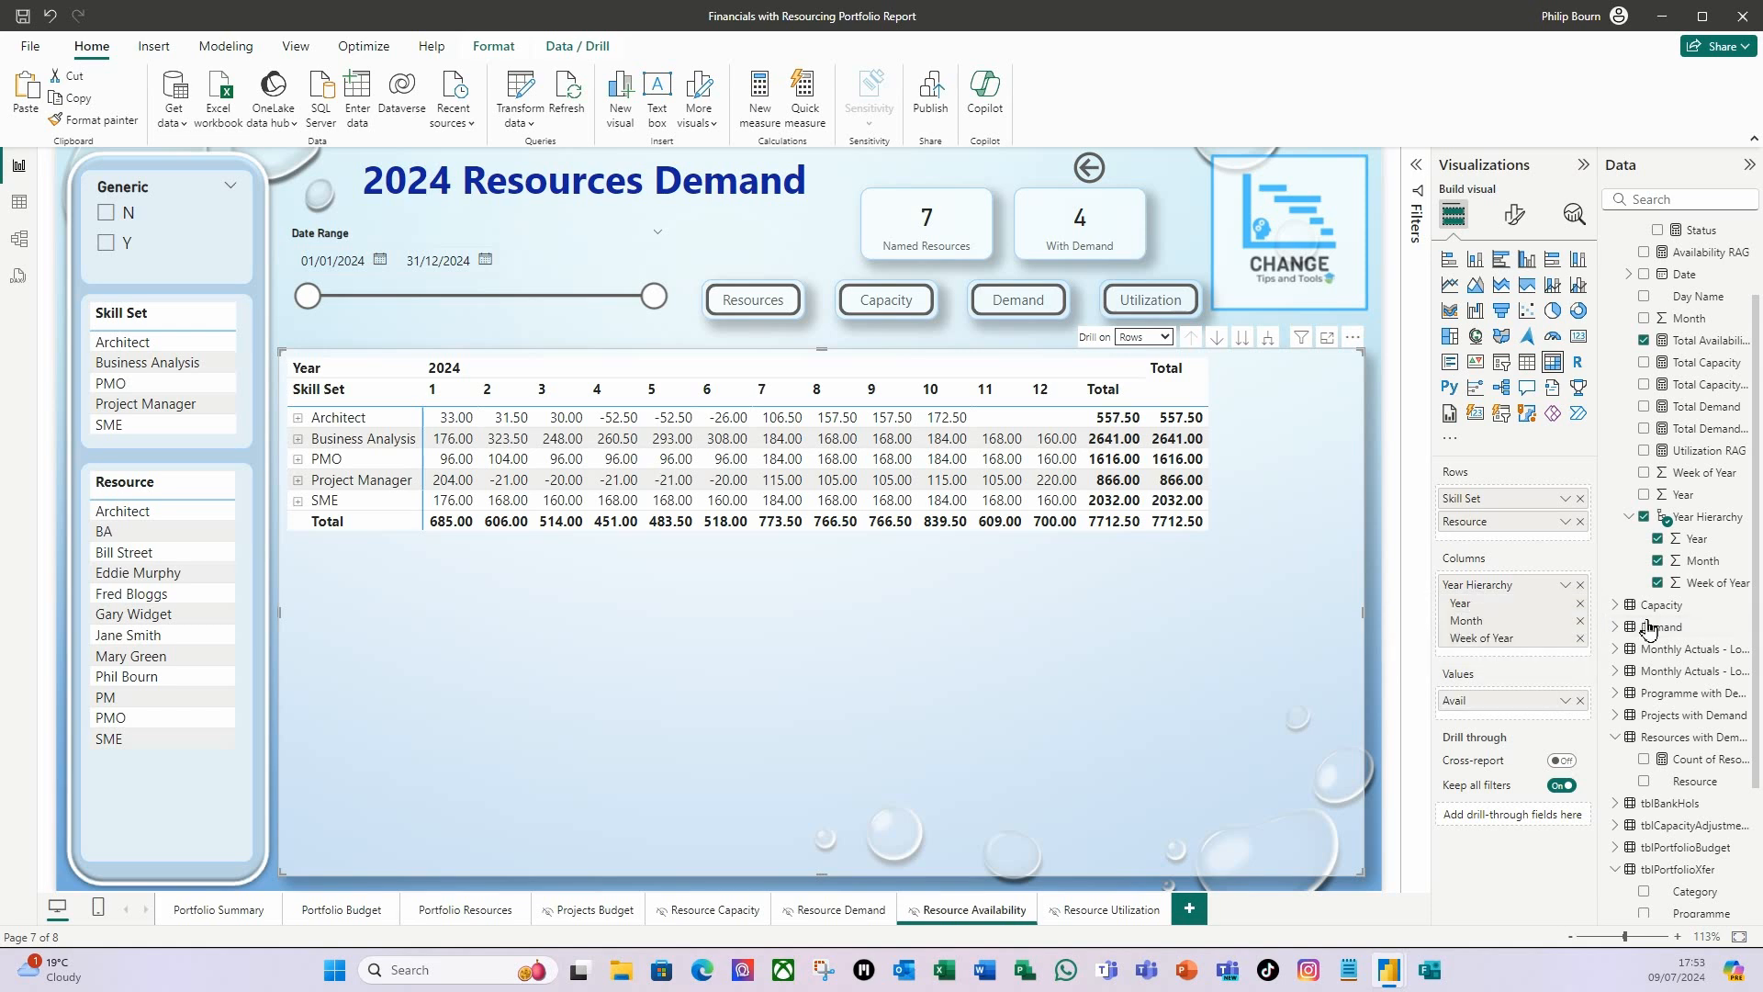
Add the % Utilization Status to the matrix values and rename it for this visual with a label beginning with %.
{"action": "scroll", "coordinate": [1694, 396], "scroll_direction": "up", "scroll_amount": 2}
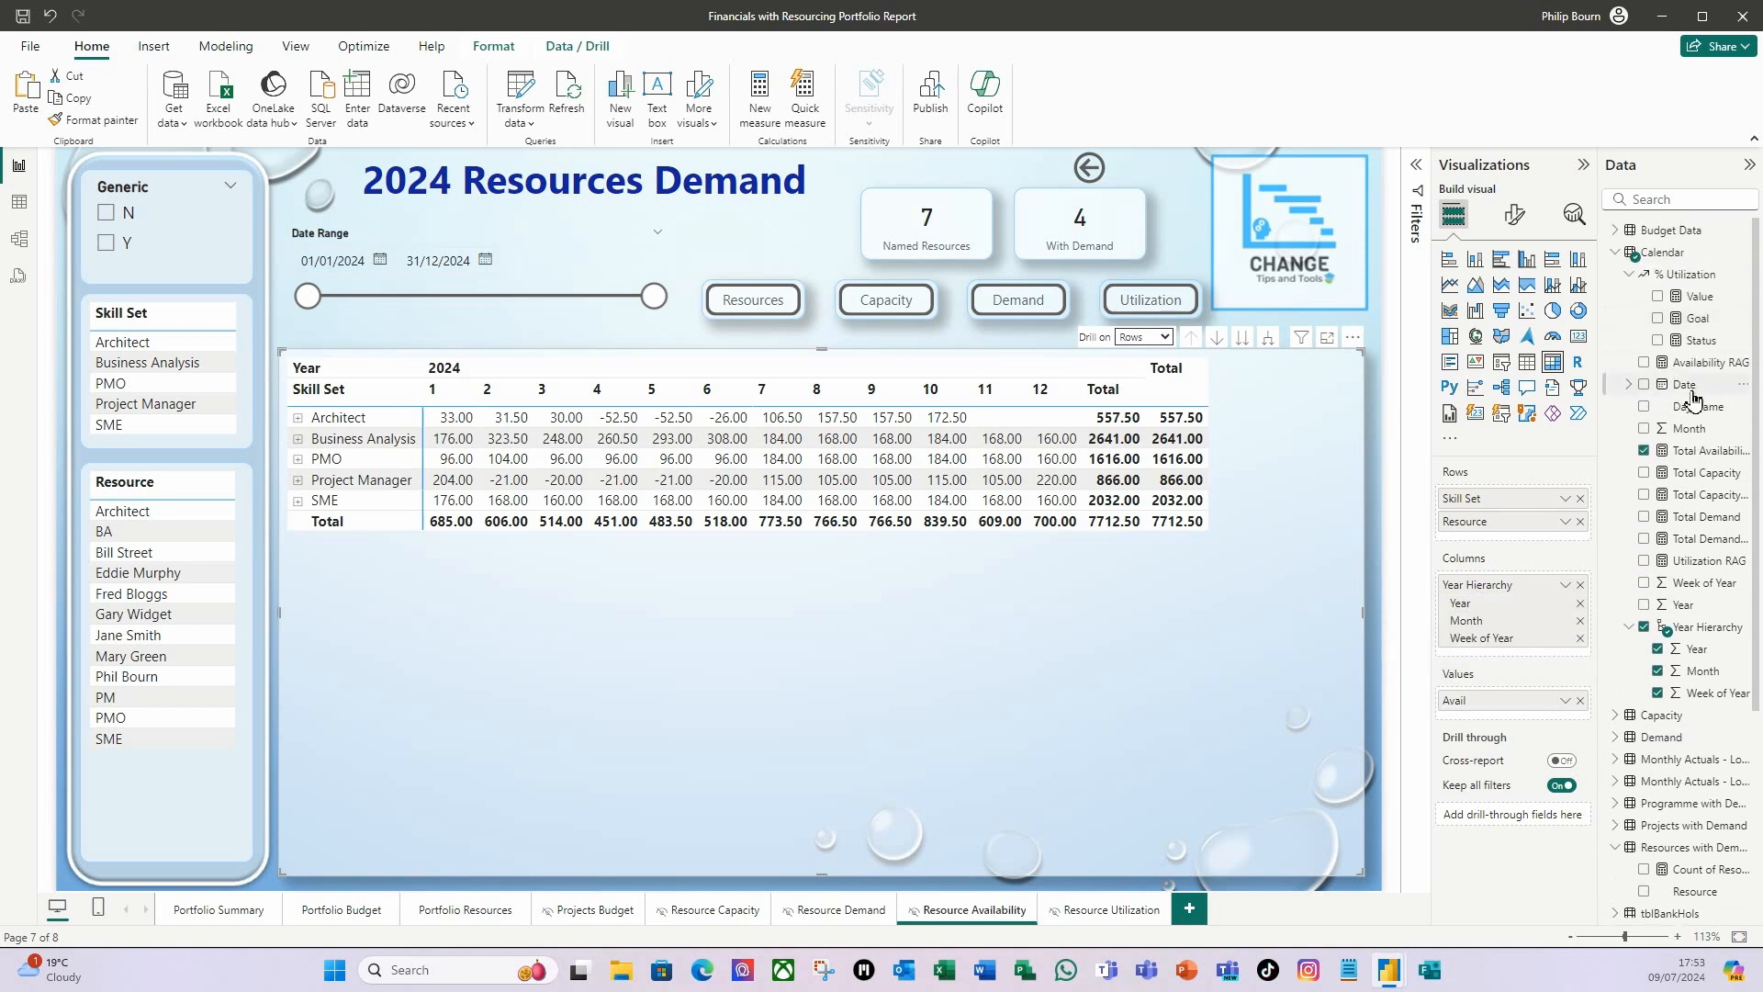
{"action": "left_click_drag", "start_coordinate": [1710, 342], "coordinate": [1539, 716]}
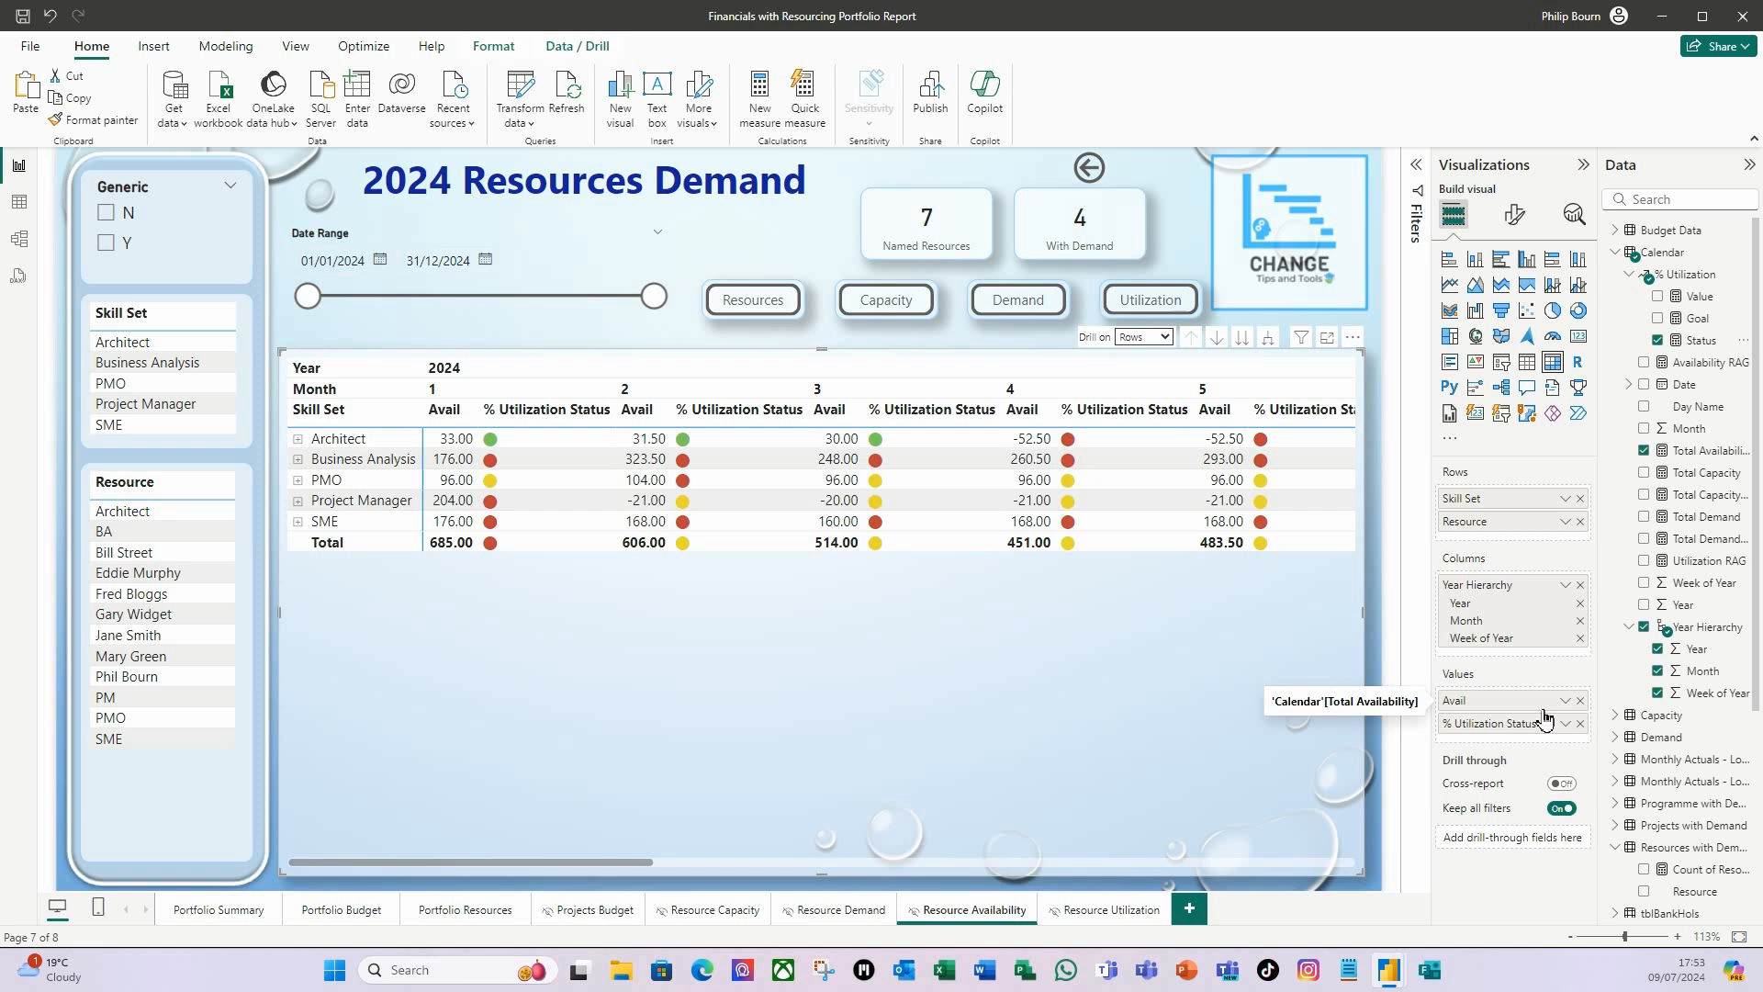
{"action": "right_click", "coordinate": [1474, 734]}
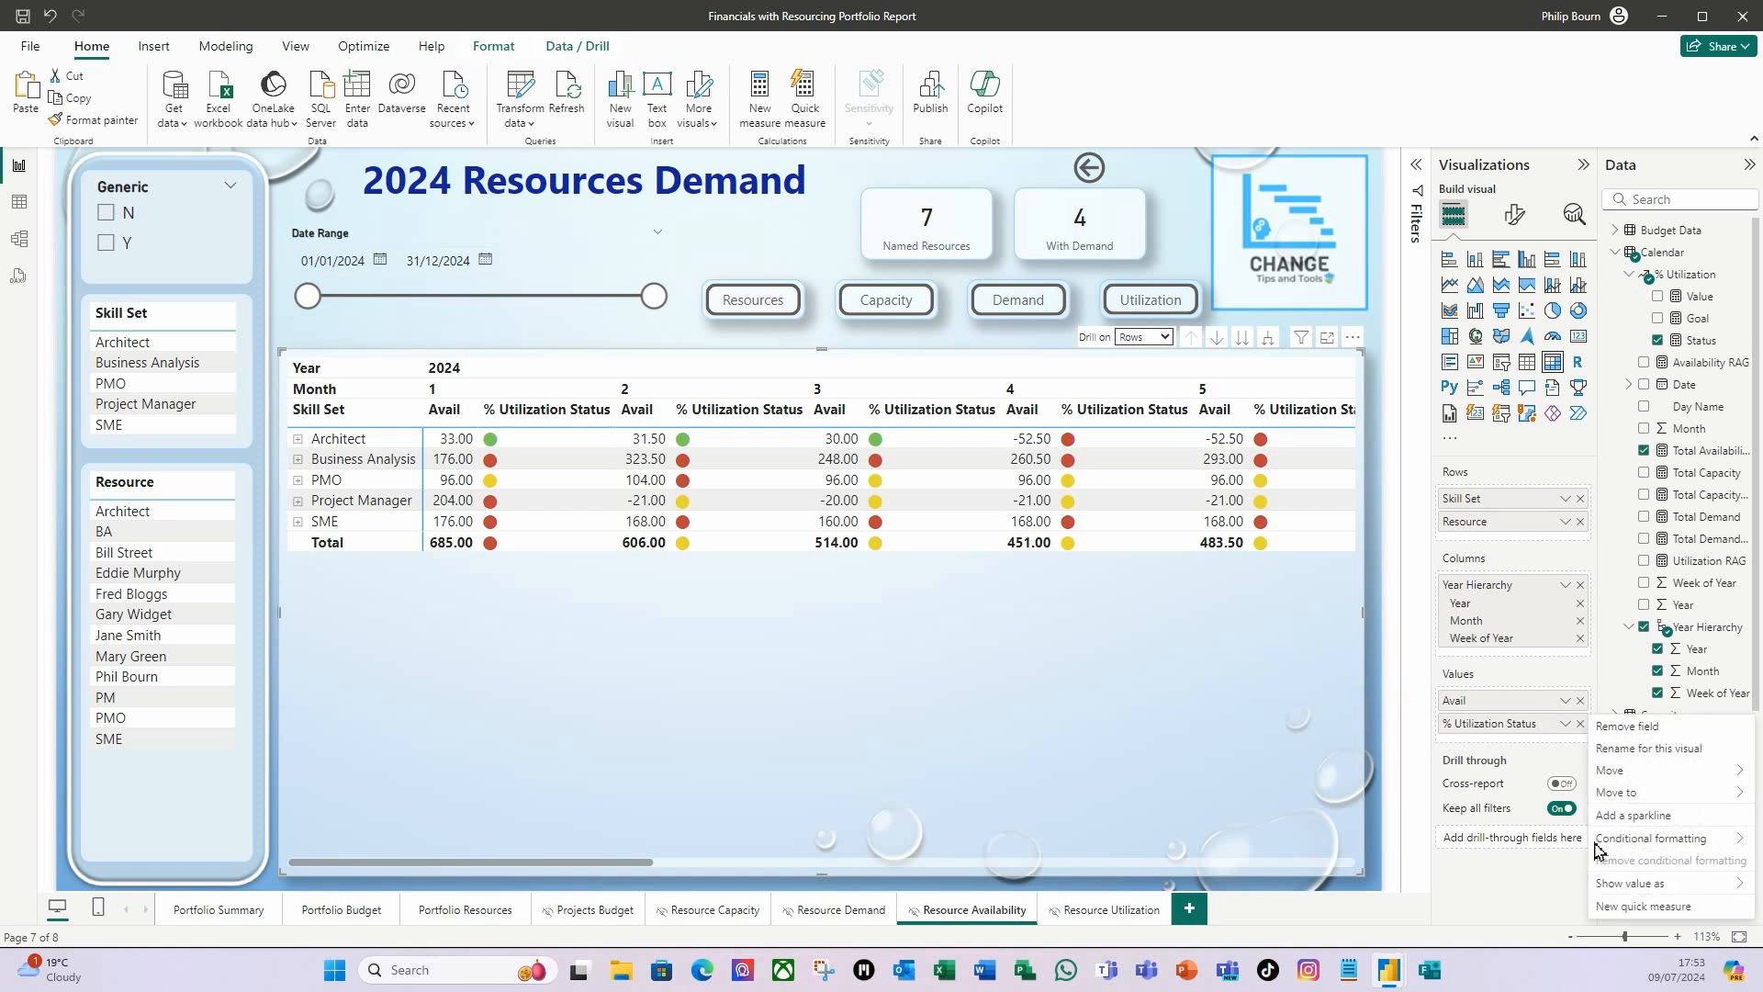
{"action": "left_click", "coordinate": [1648, 758]}
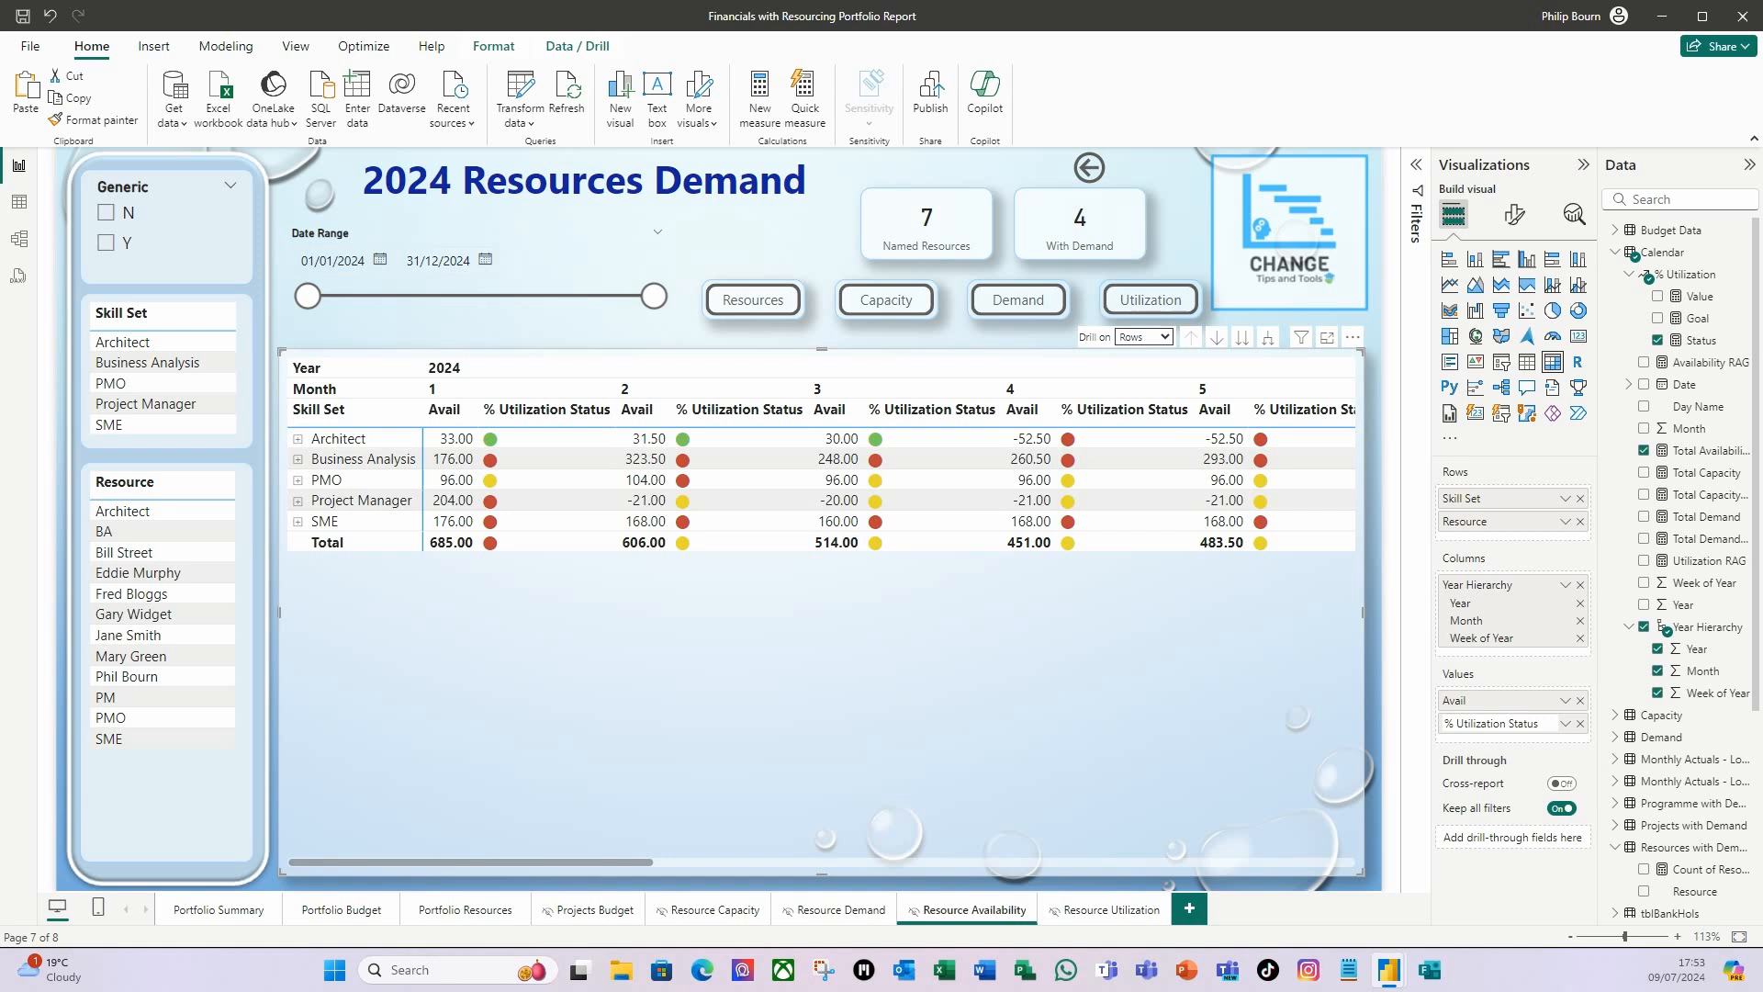
{"action": "key", "text": "ctrl+a"}
{"action": "type", "text": "%"}
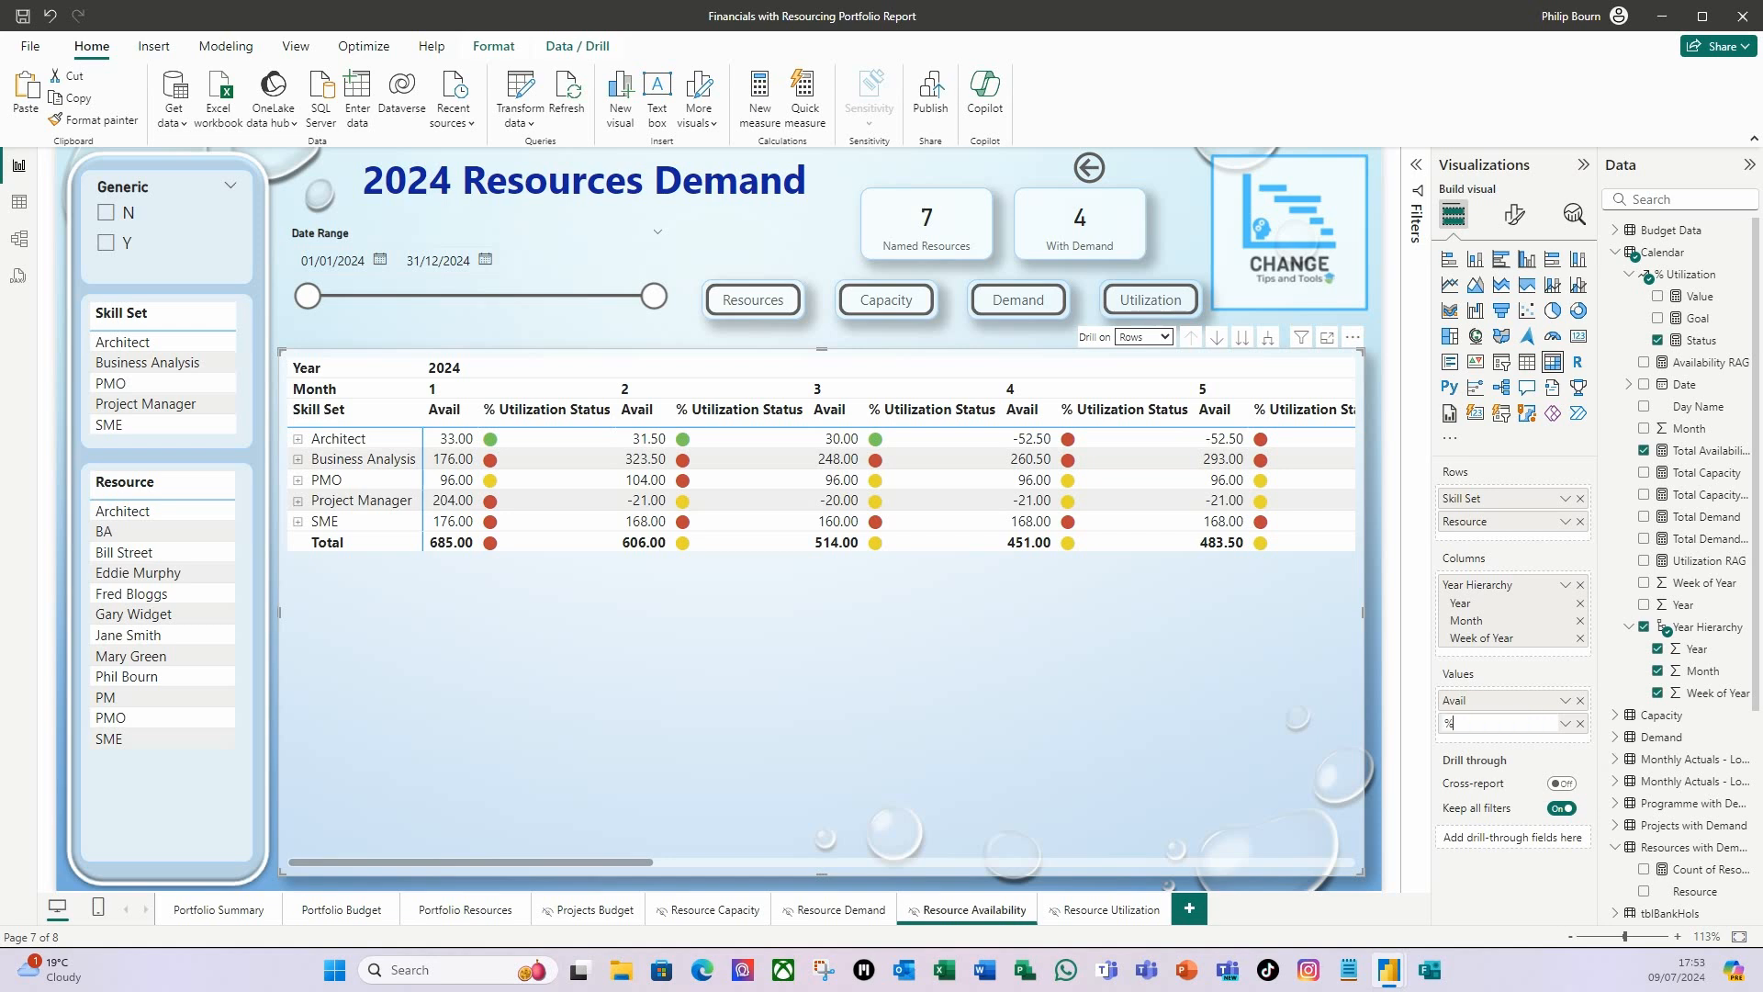
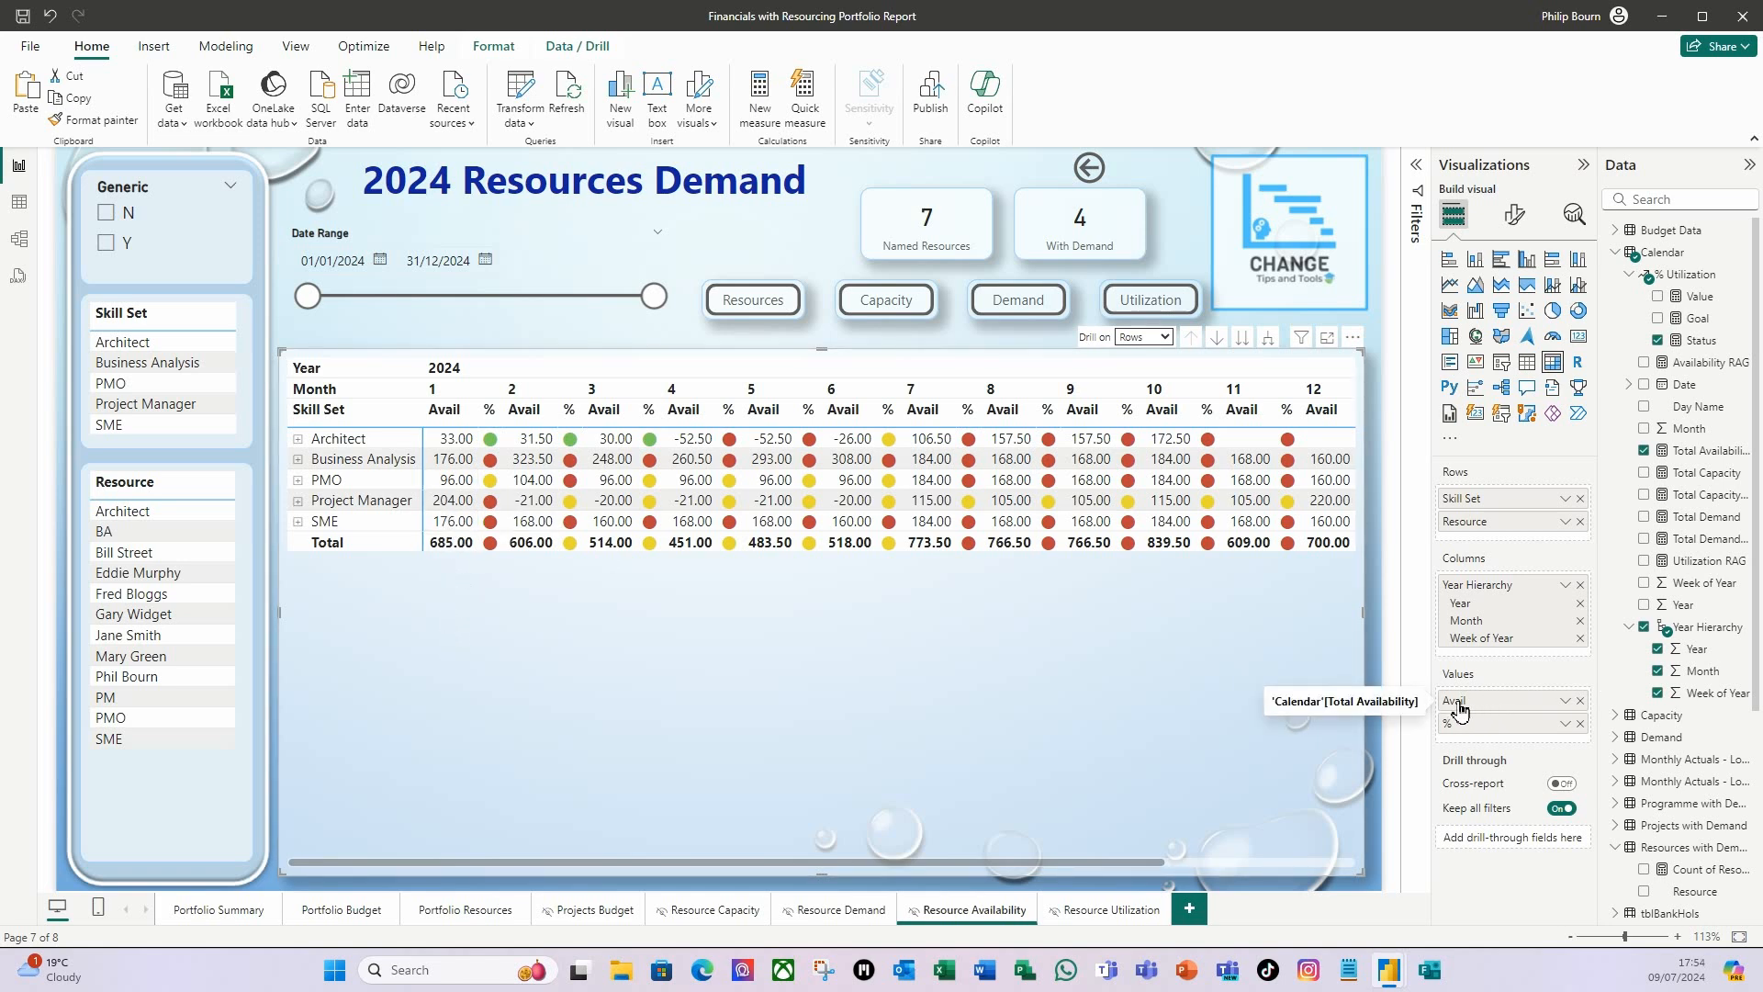
Start font colour conditional formatting for the matrix's Avail value, with format style Field value applied to Values and totals.
{"action": "right_click", "coordinate": [1500, 707]}
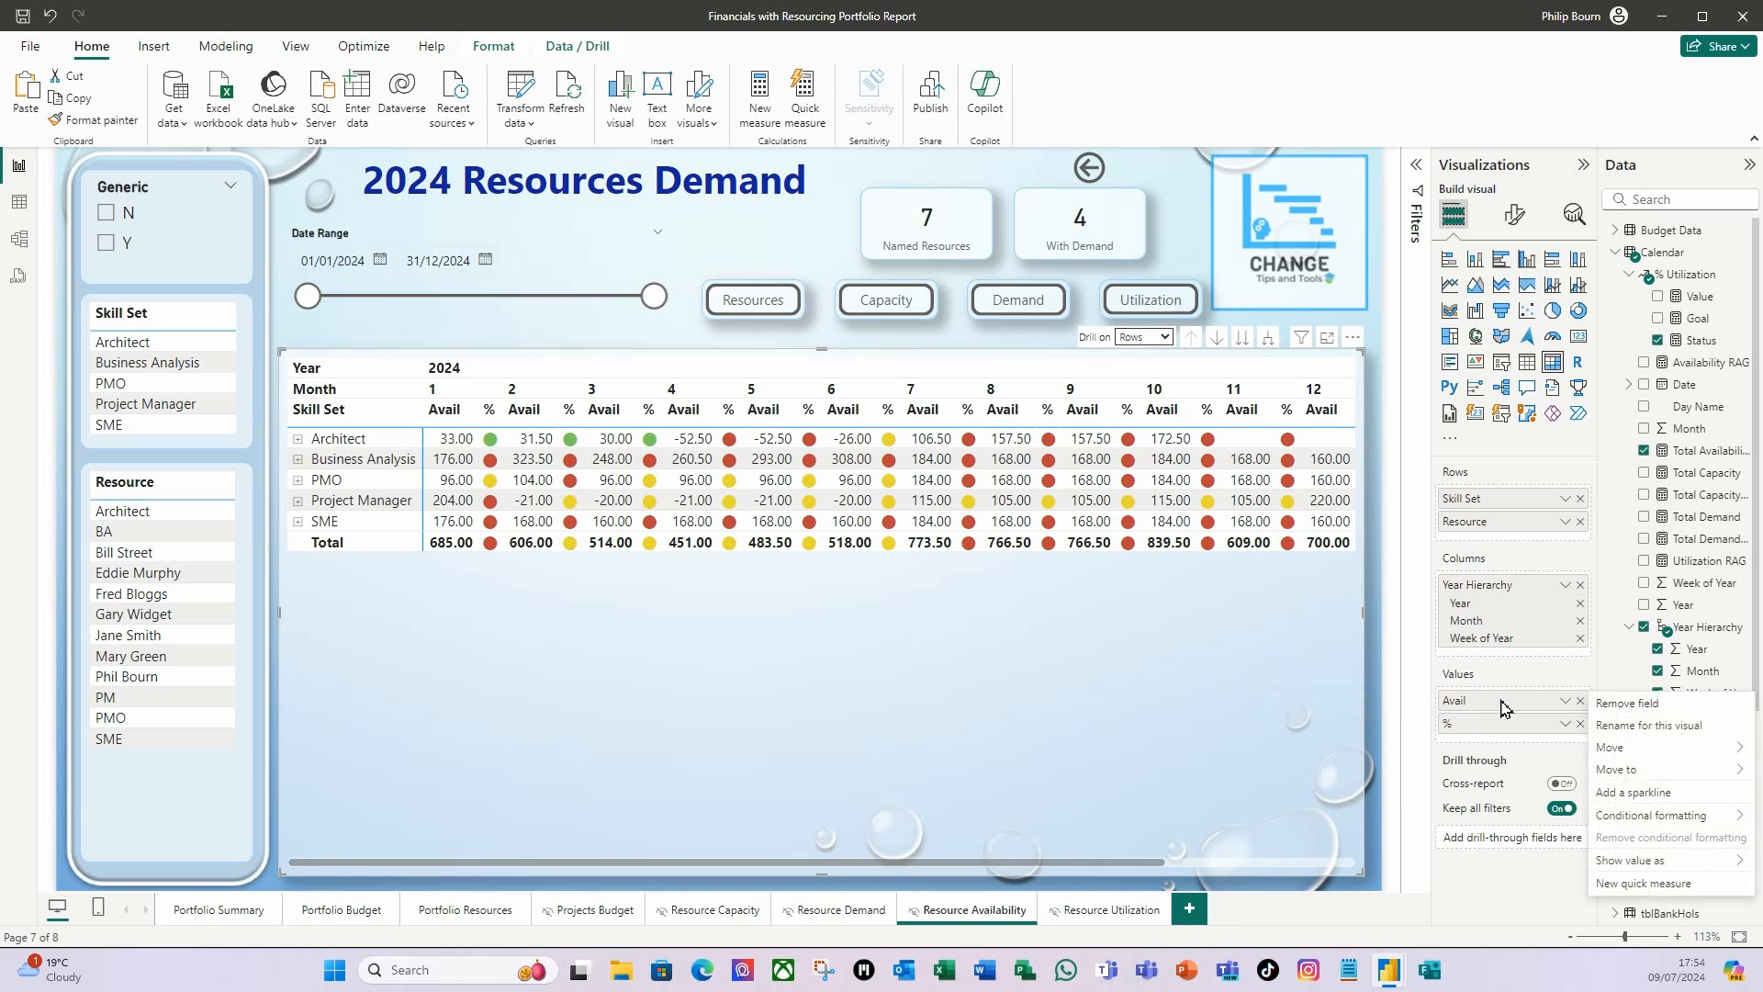
{"action": "mouse_move", "coordinate": [1653, 815]}
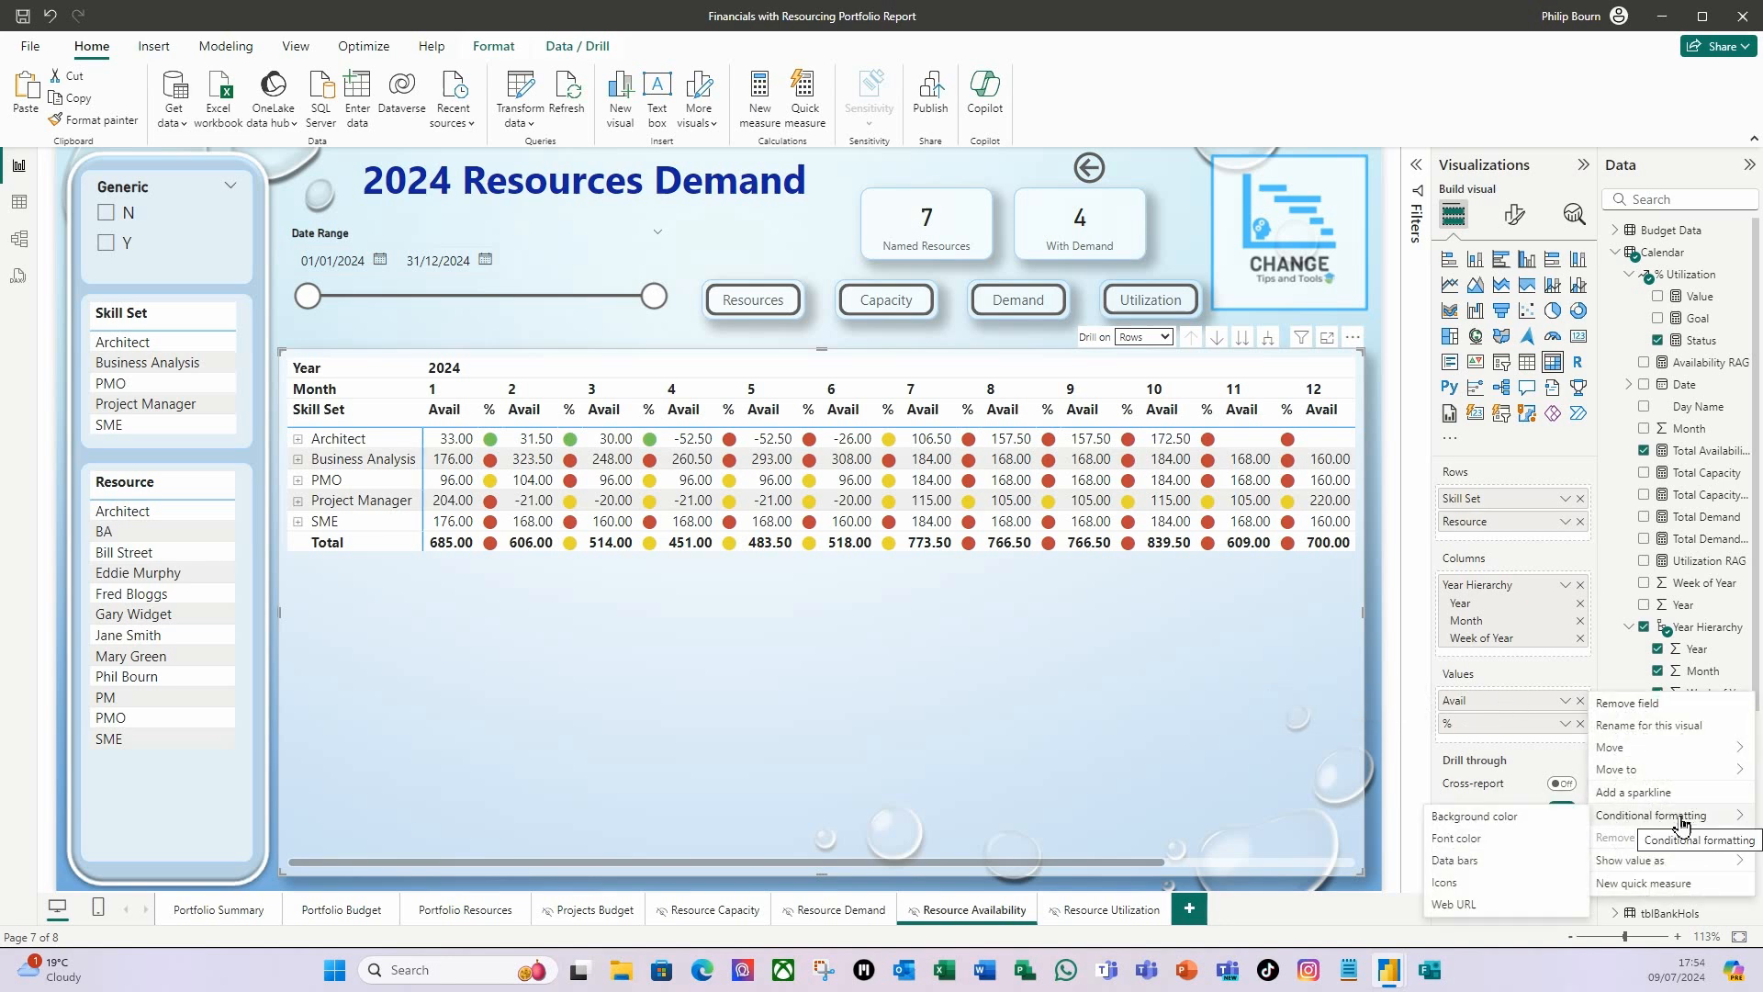
{"action": "left_click", "coordinate": [1486, 849]}
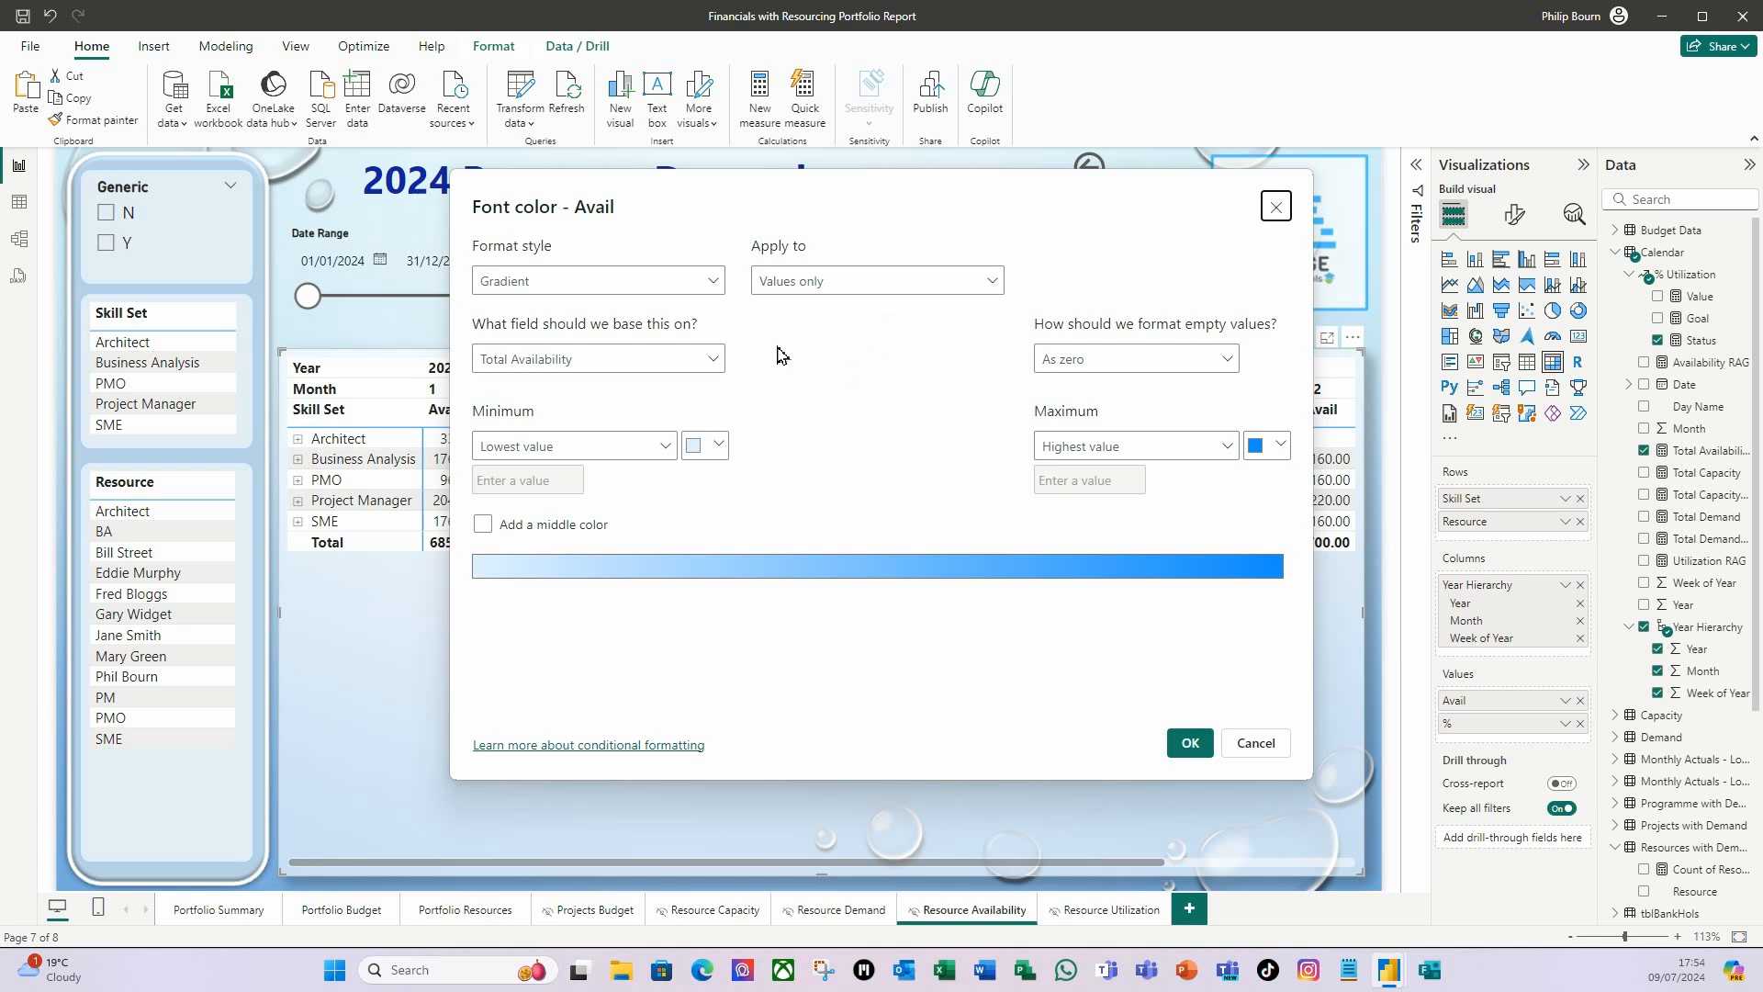
{"action": "left_click", "coordinate": [714, 281]}
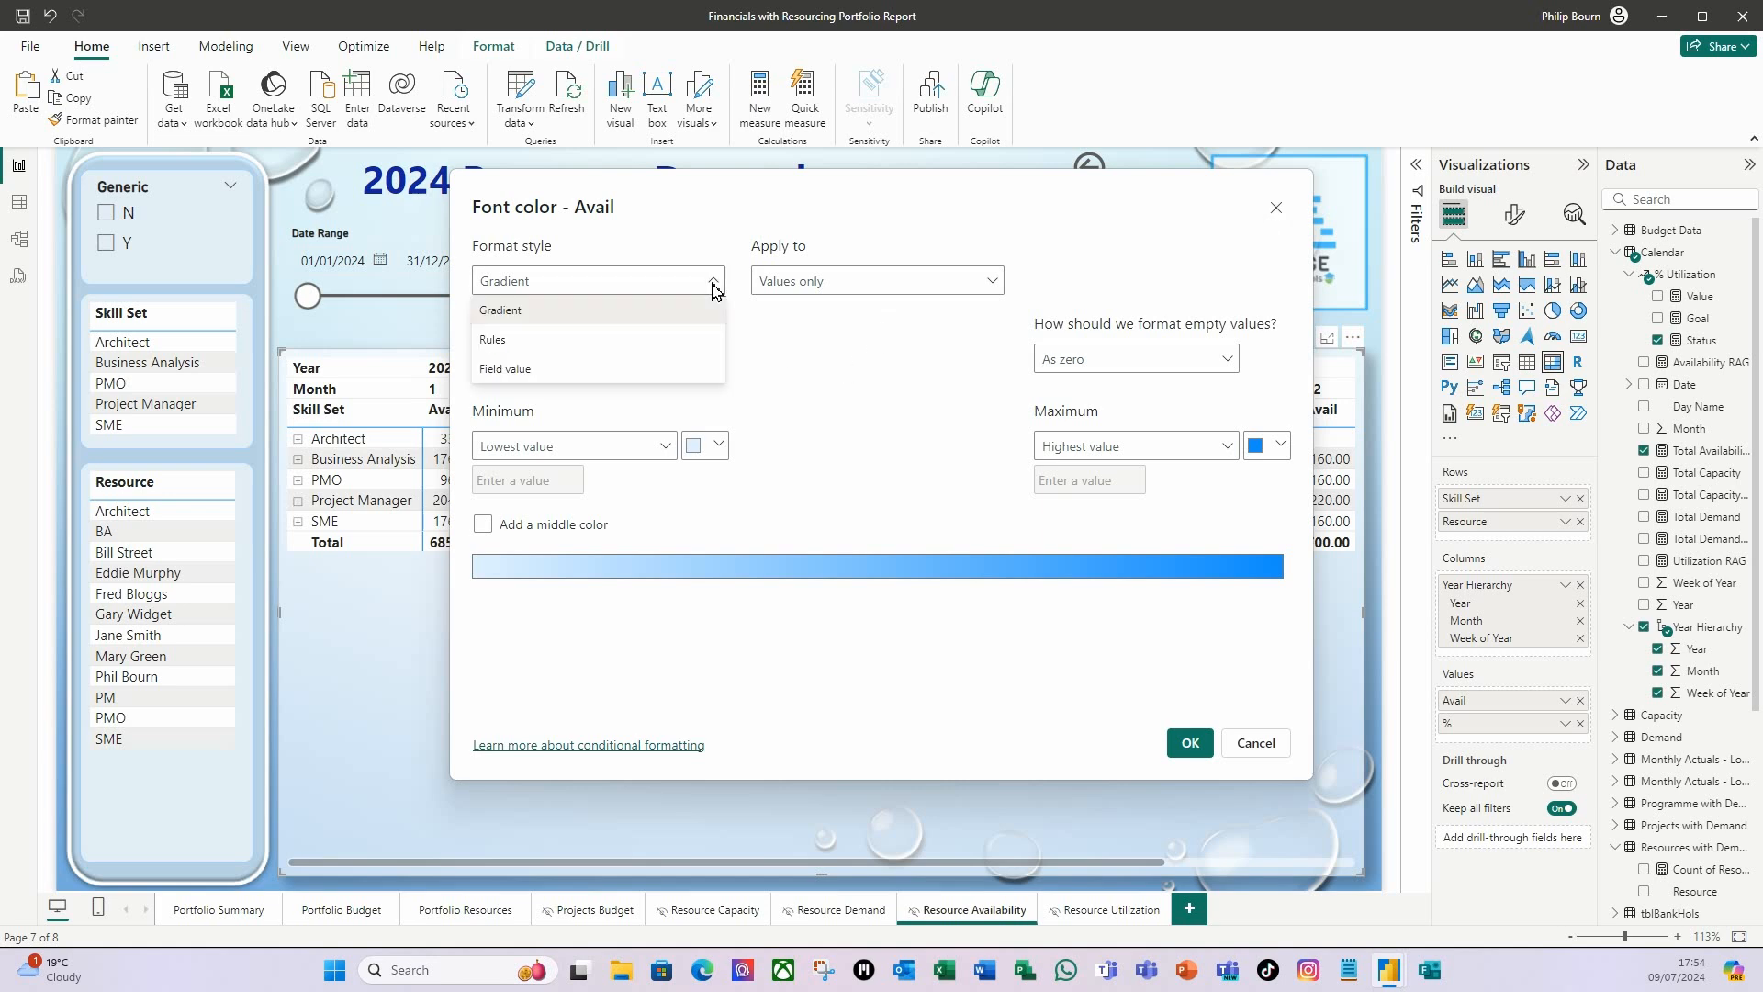
{"action": "left_click", "coordinate": [537, 371]}
{"action": "left_click", "coordinate": [992, 281]}
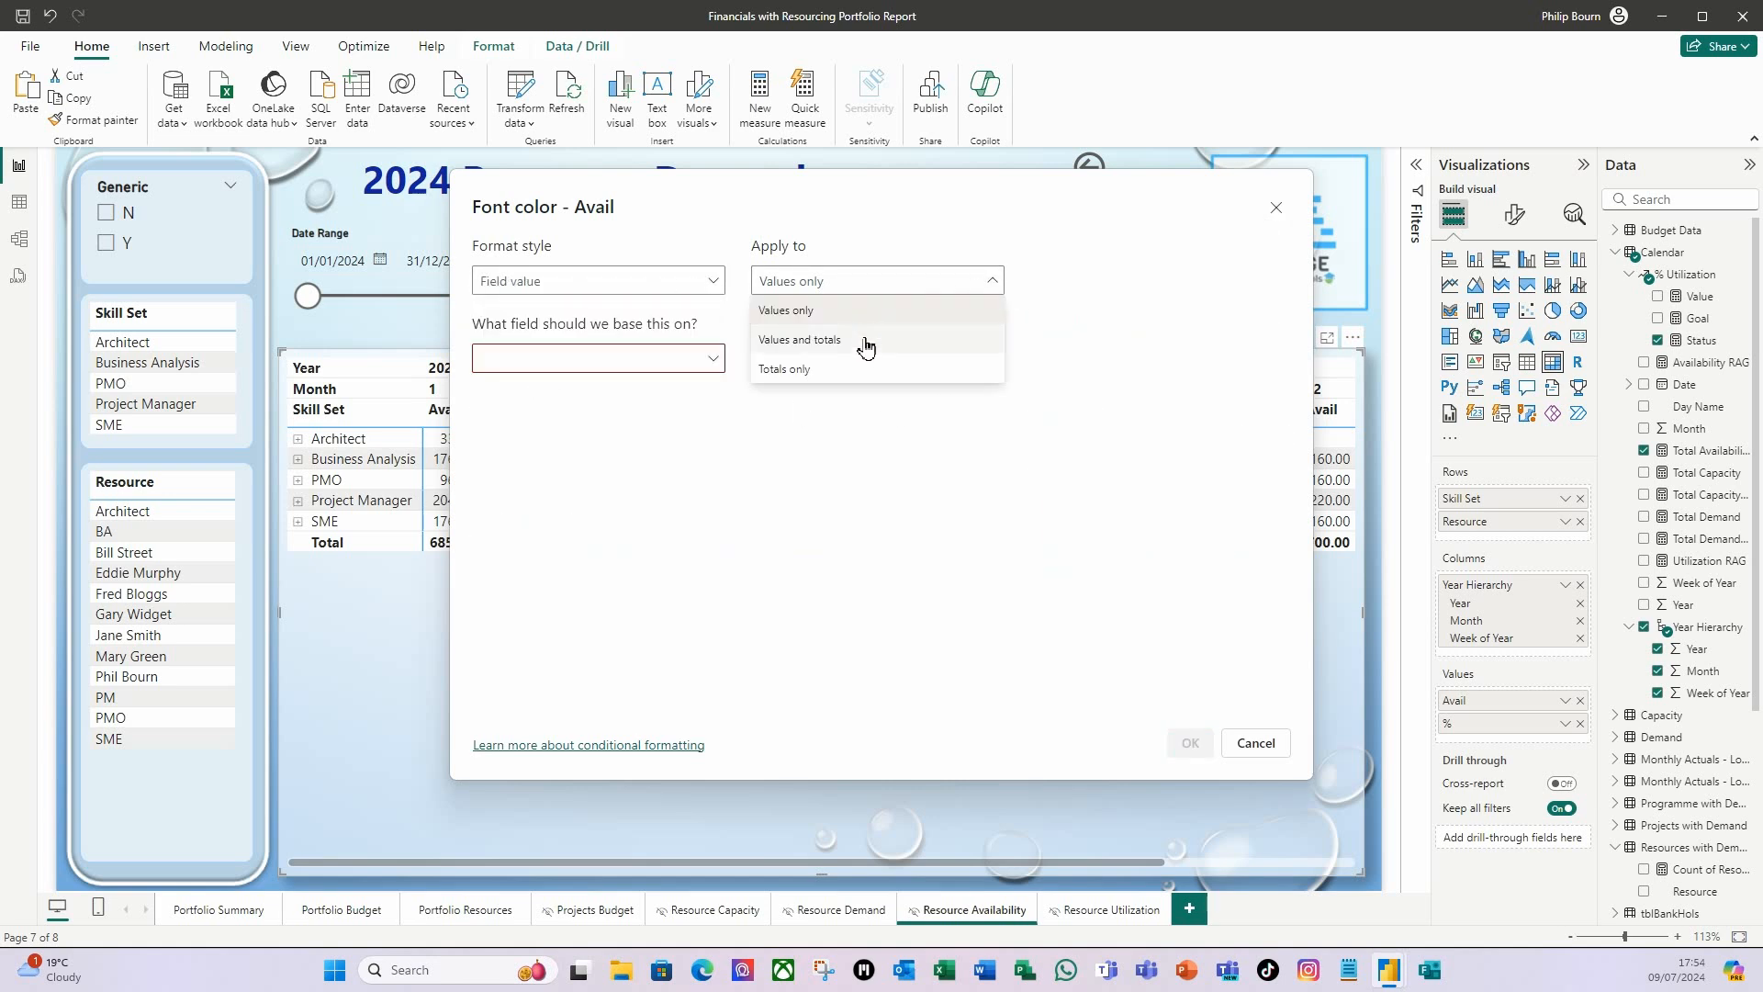
{"action": "left_click", "coordinate": [829, 351]}
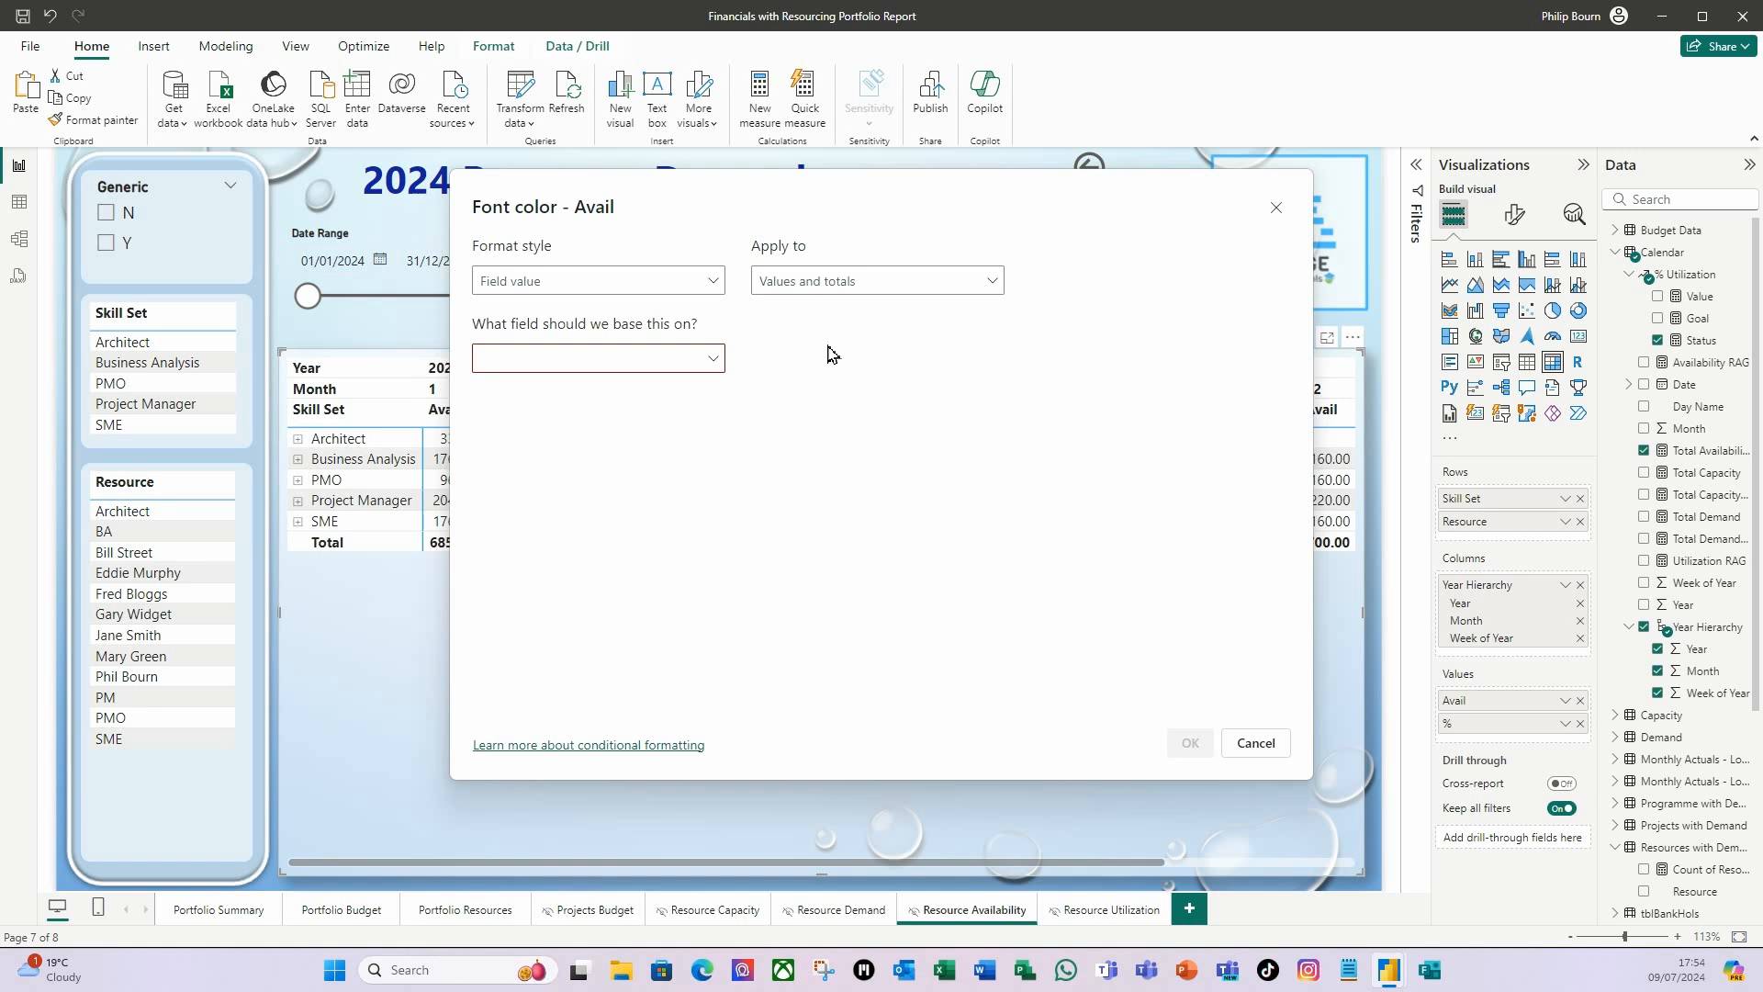
Base the Avail font colour on the Calendar table's Availability RAG measure and apply the formatting.
{"action": "left_click", "coordinate": [712, 358]}
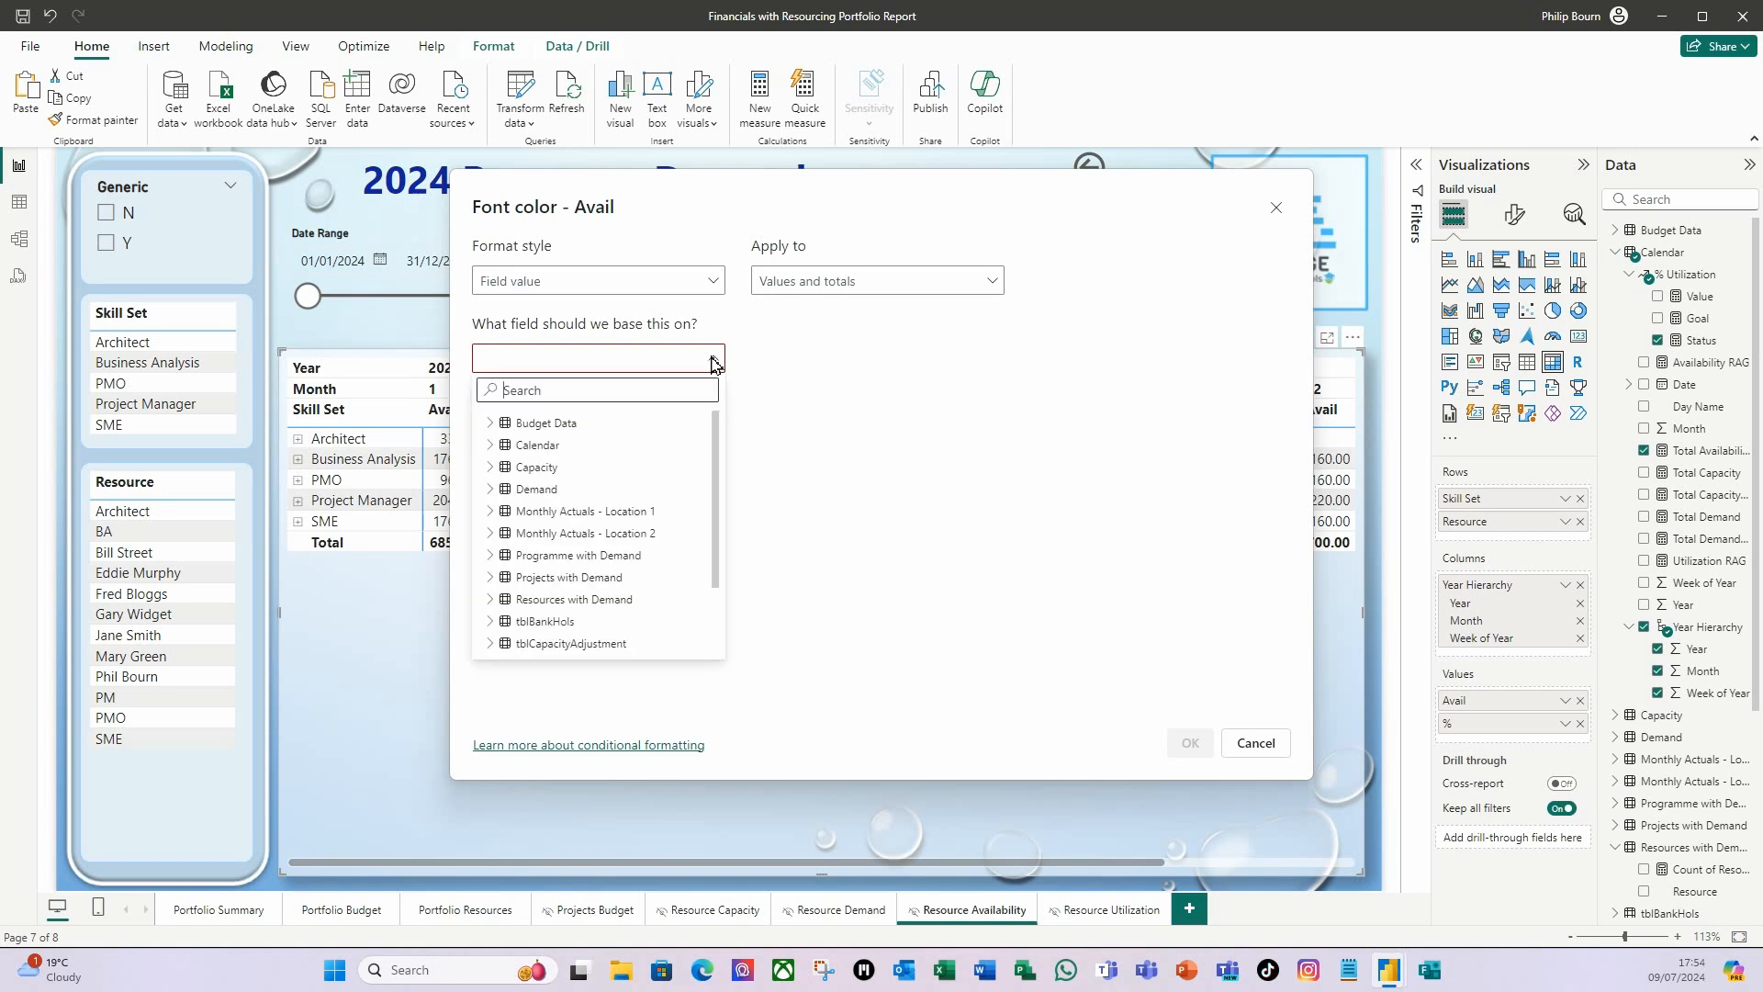
{"action": "left_click", "coordinate": [496, 445]}
{"action": "scroll", "coordinate": [625, 519], "scroll_direction": "down", "scroll_amount": 2}
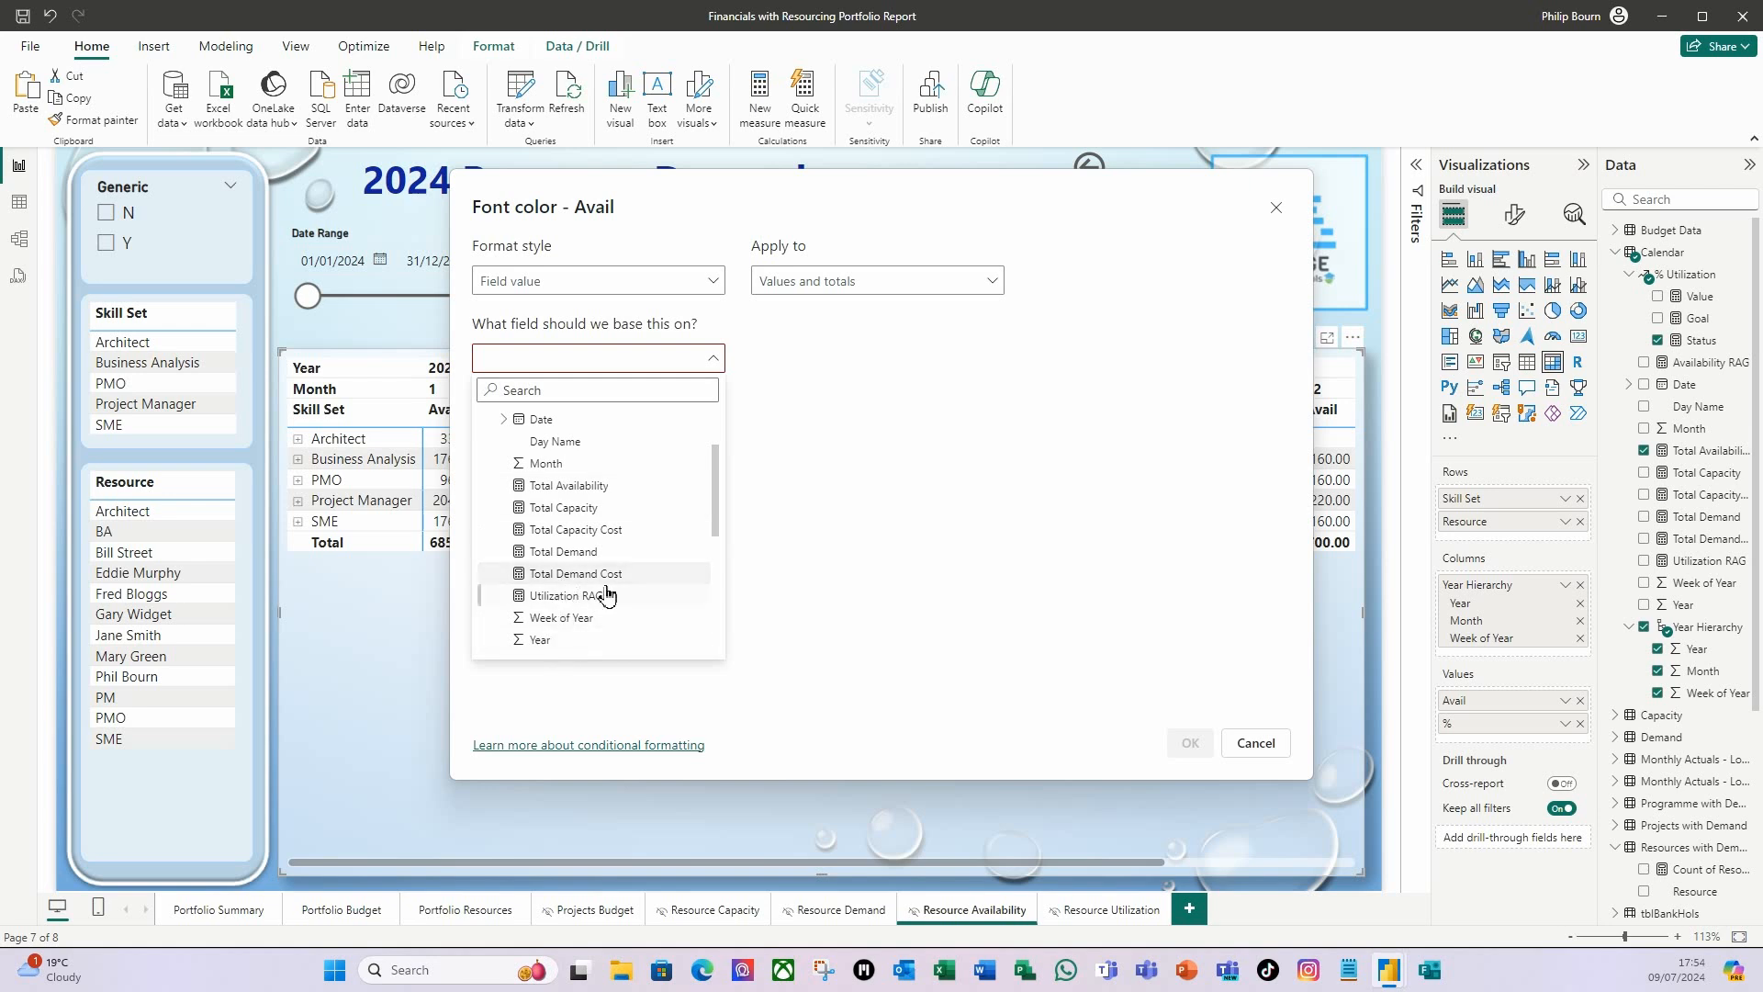
{"action": "scroll", "coordinate": [606, 565], "scroll_direction": "up", "scroll_amount": 2}
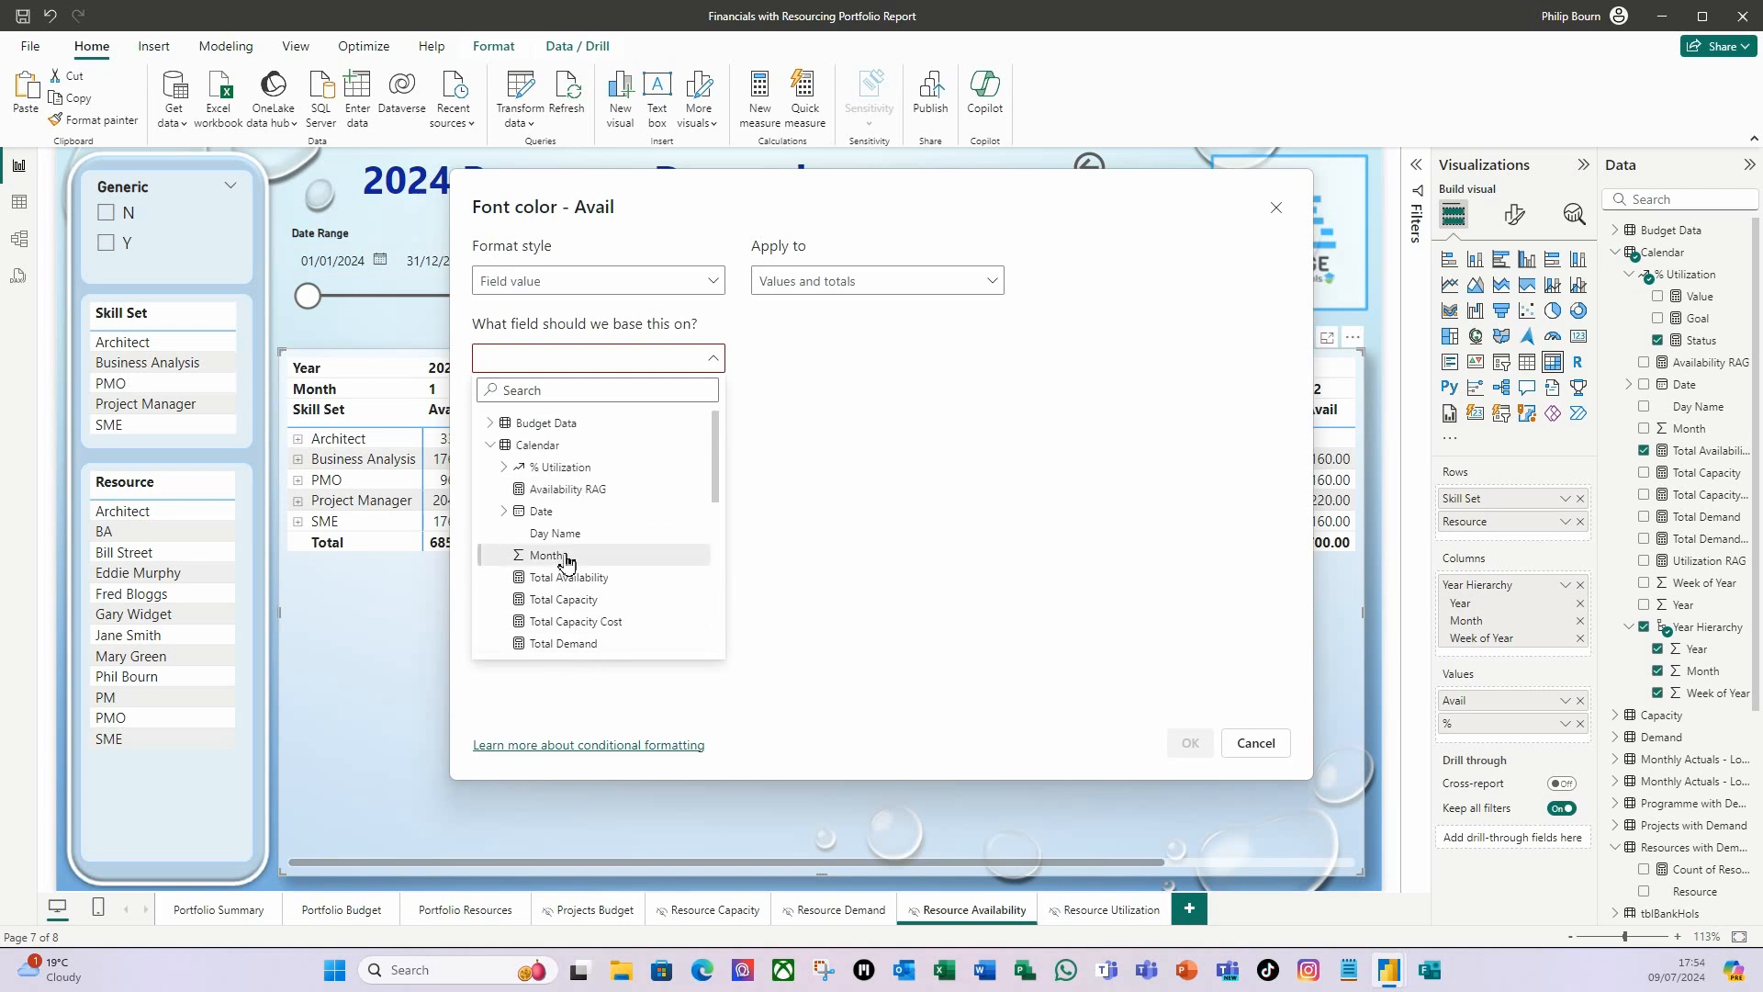
{"action": "left_click", "coordinate": [584, 491]}
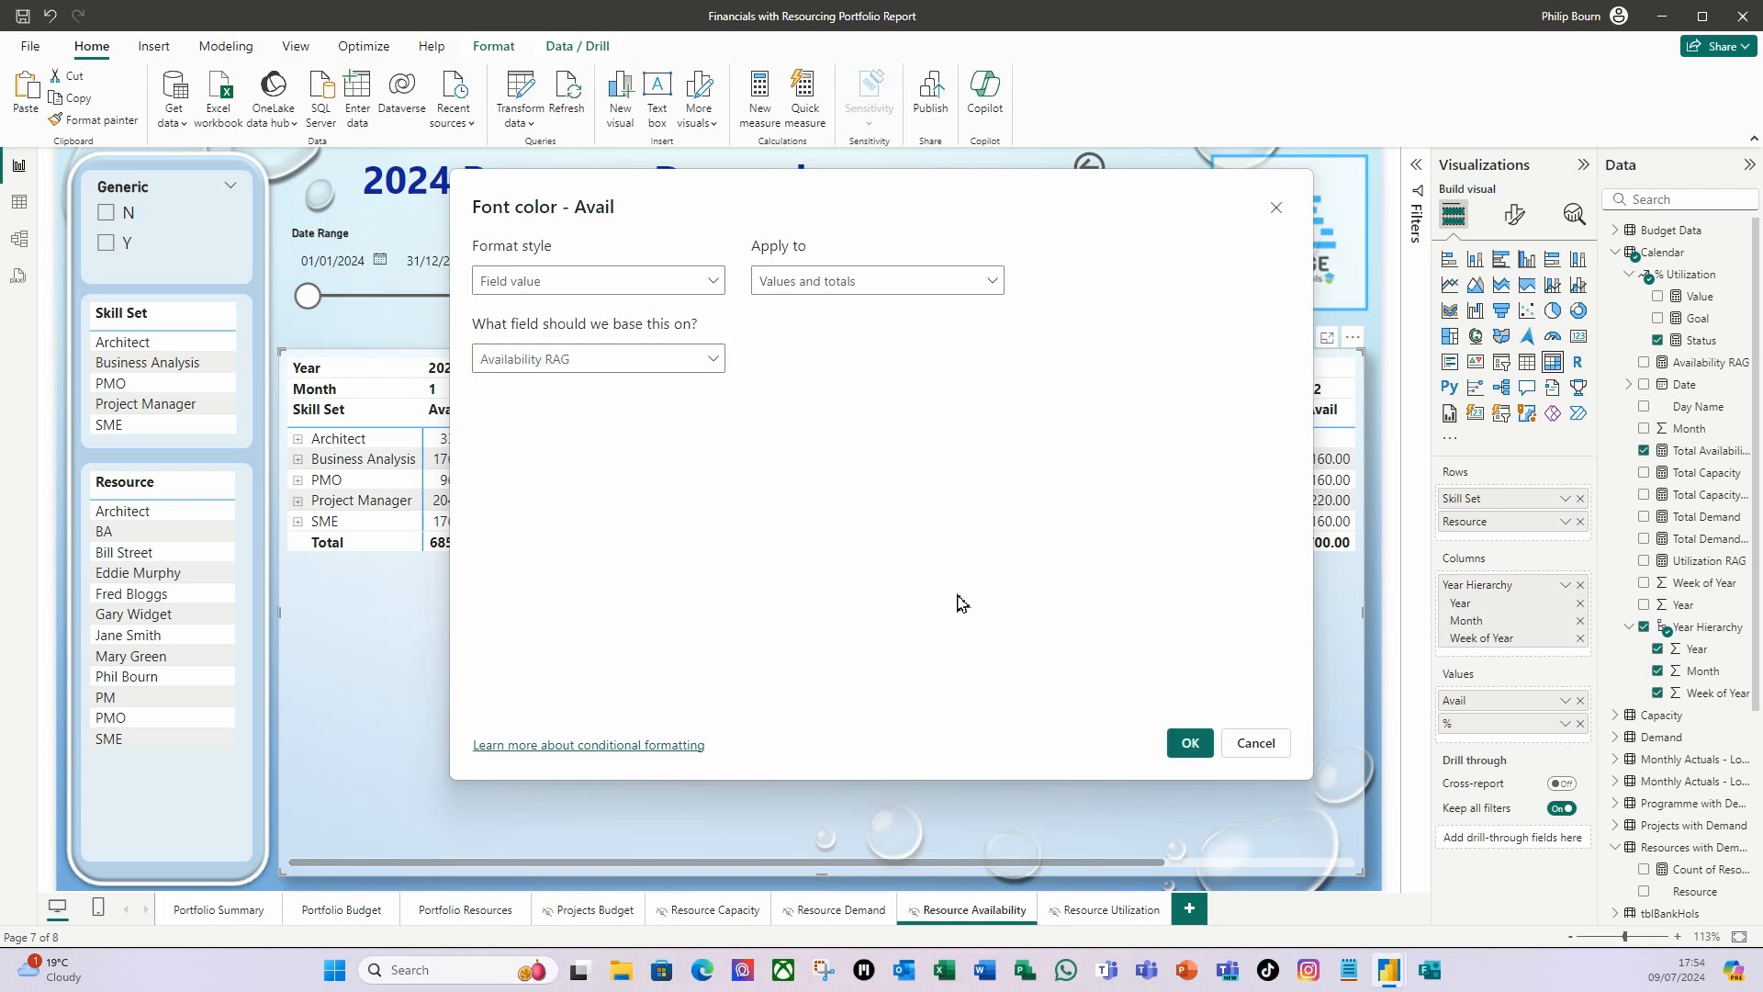
{"action": "left_click", "coordinate": [1192, 744]}
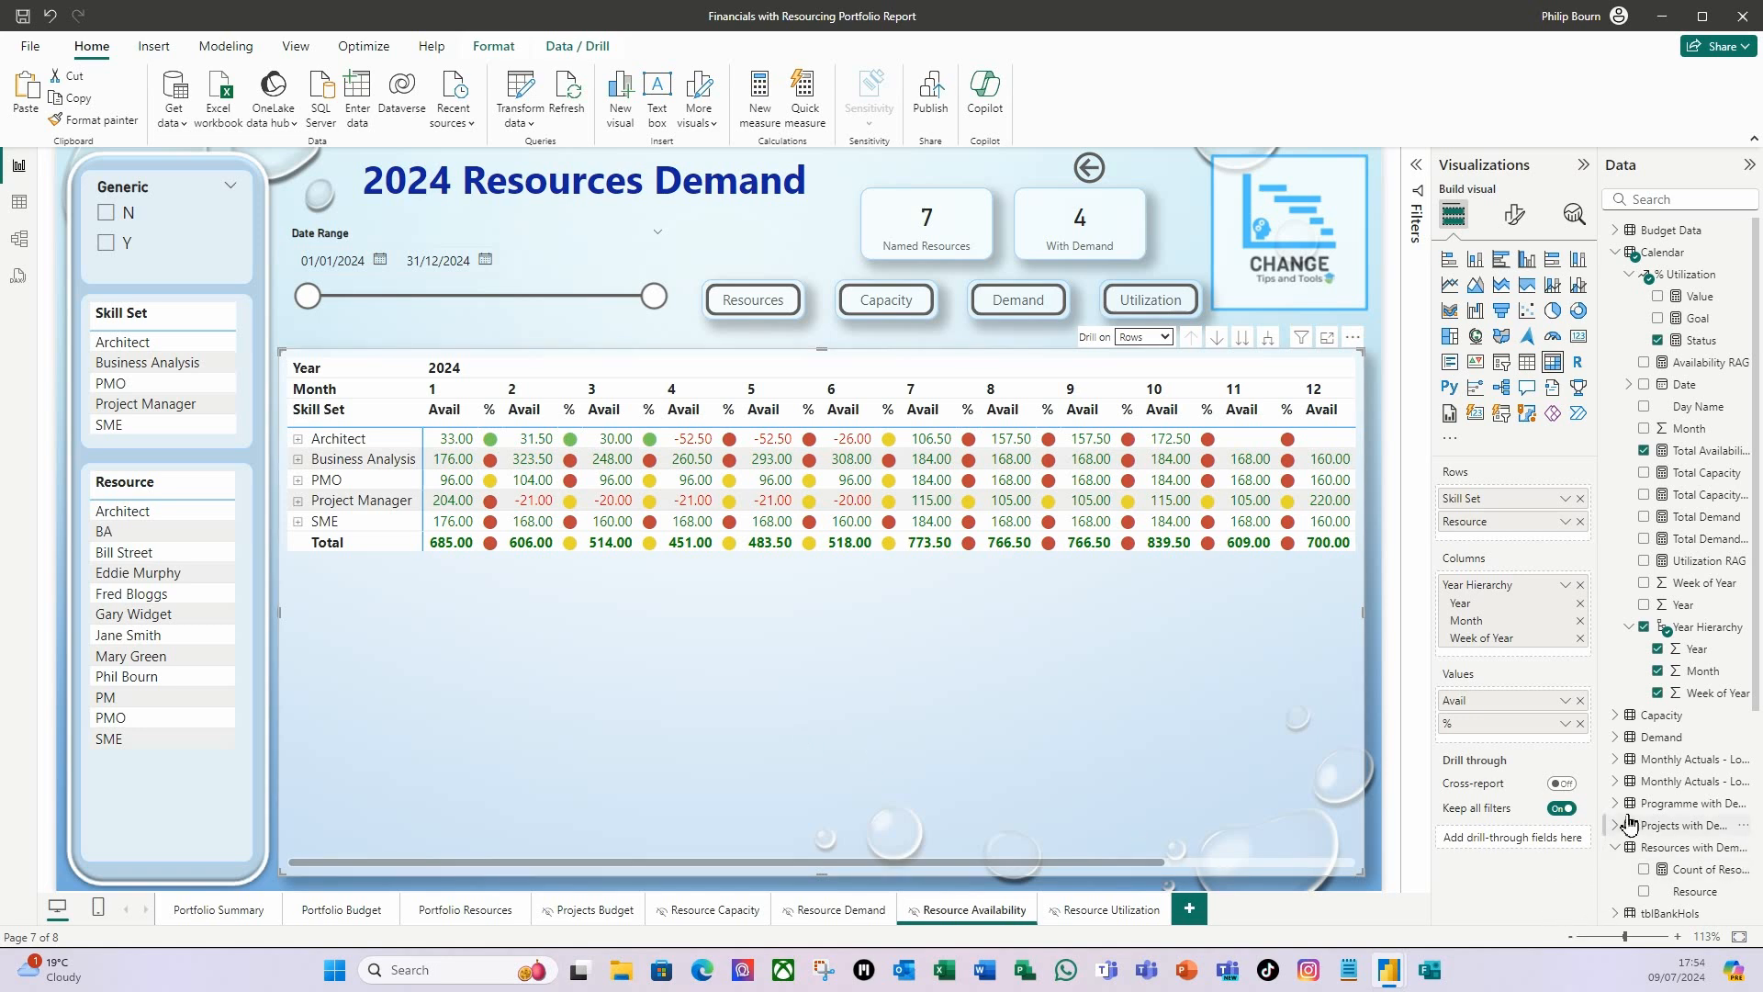
Add Skill Set and Resource from tblResources as drill-through fields on the Resource Availability page.
{"action": "left_click", "coordinate": [1615, 847]}
{"action": "scroll", "coordinate": [1682, 835], "scroll_direction": "down", "scroll_amount": 5}
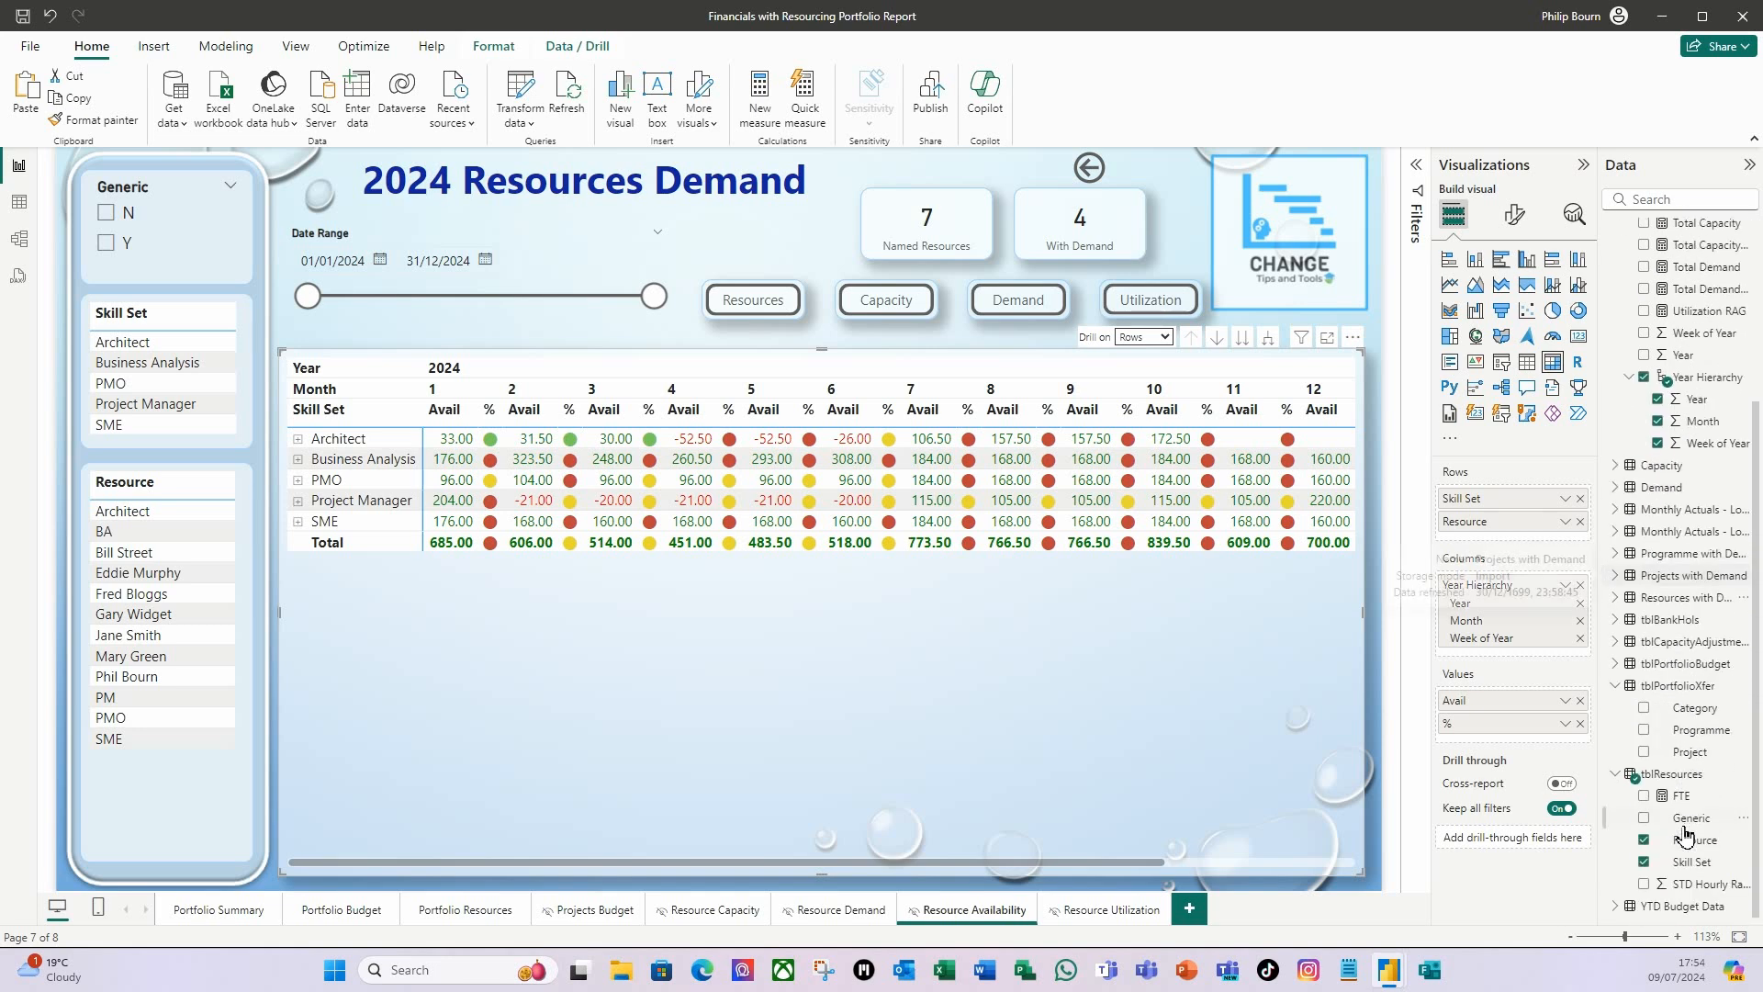
{"action": "left_click_drag", "start_coordinate": [1710, 868], "coordinate": [1554, 837]}
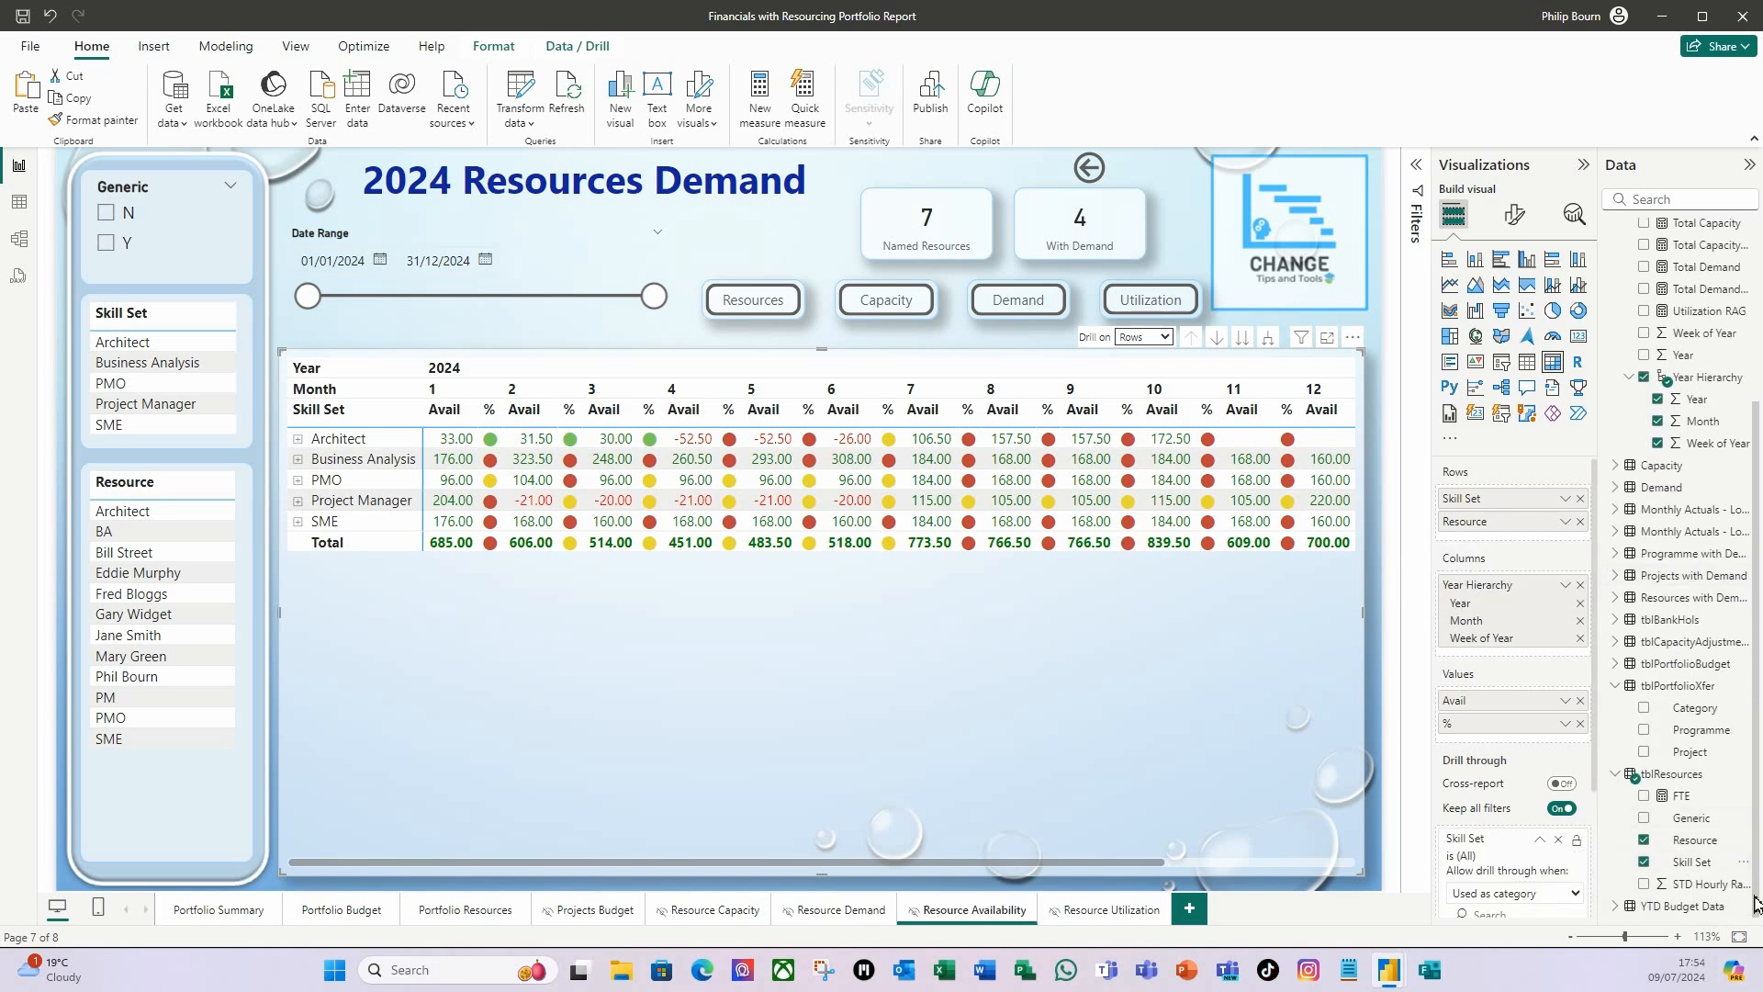
{"action": "left_click_drag", "start_coordinate": [1695, 840], "coordinate": [1517, 921]}
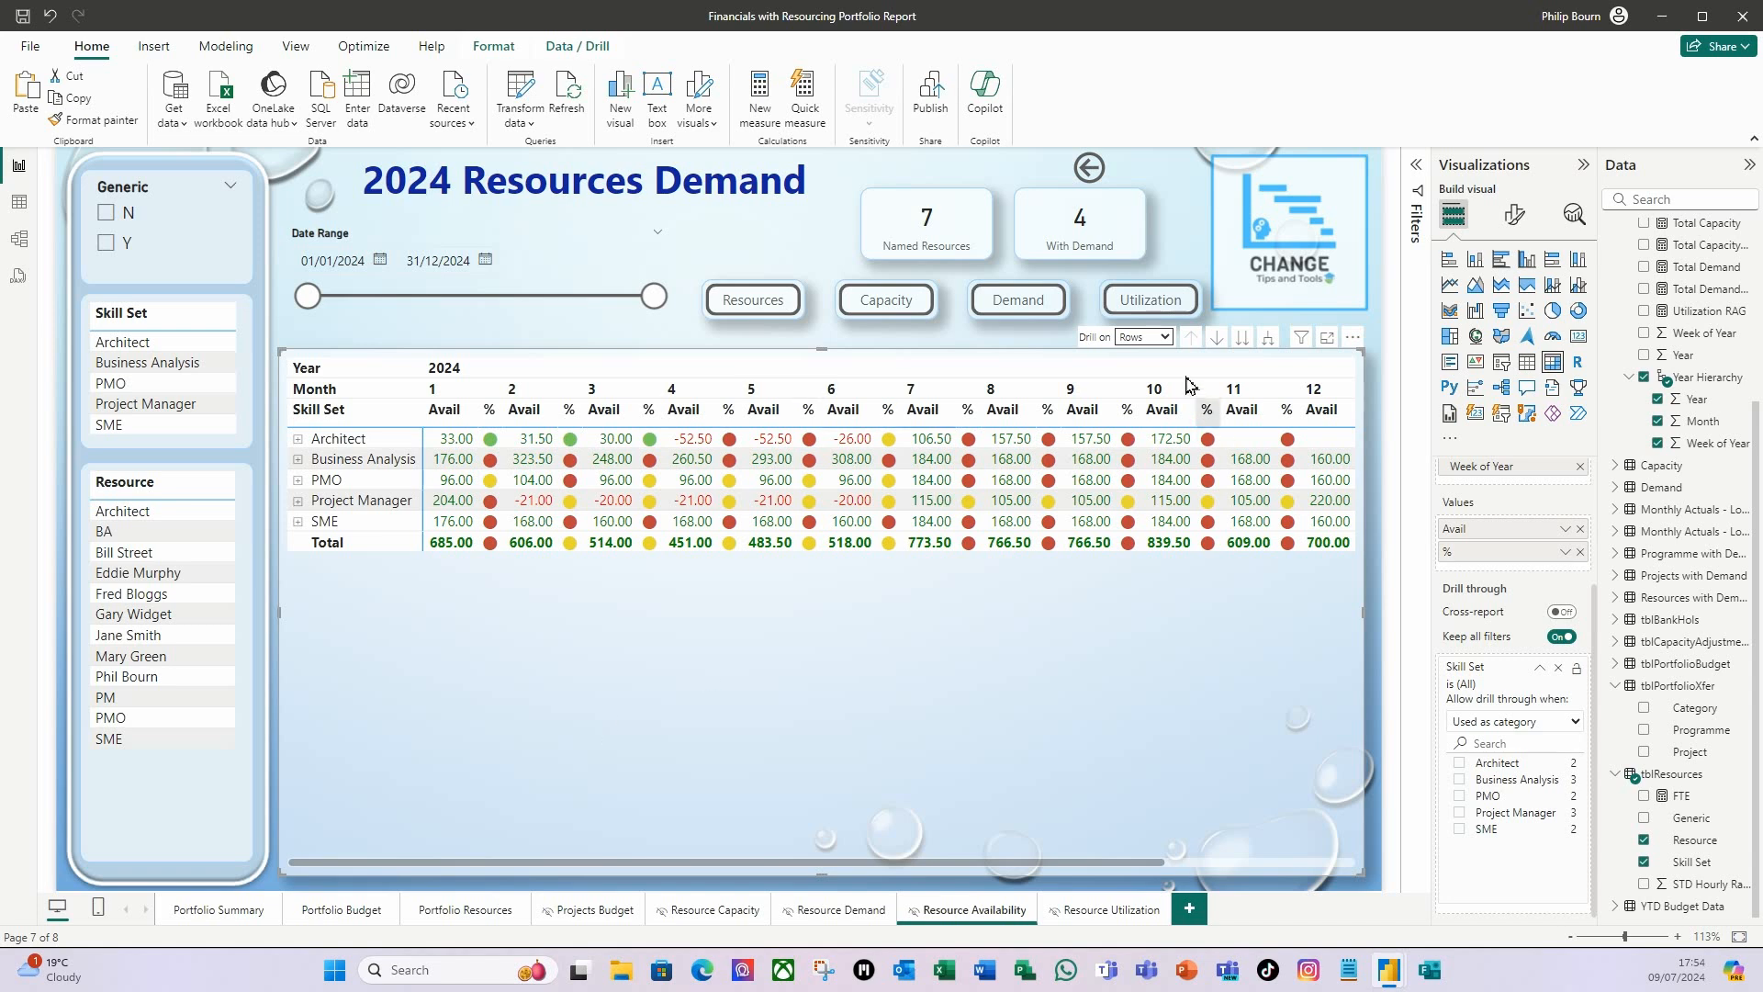
Set the Resource Utilization page's canvas background to the Power BI Background Template 3 image with 0% transparency.
{"action": "left_click", "coordinate": [1107, 920]}
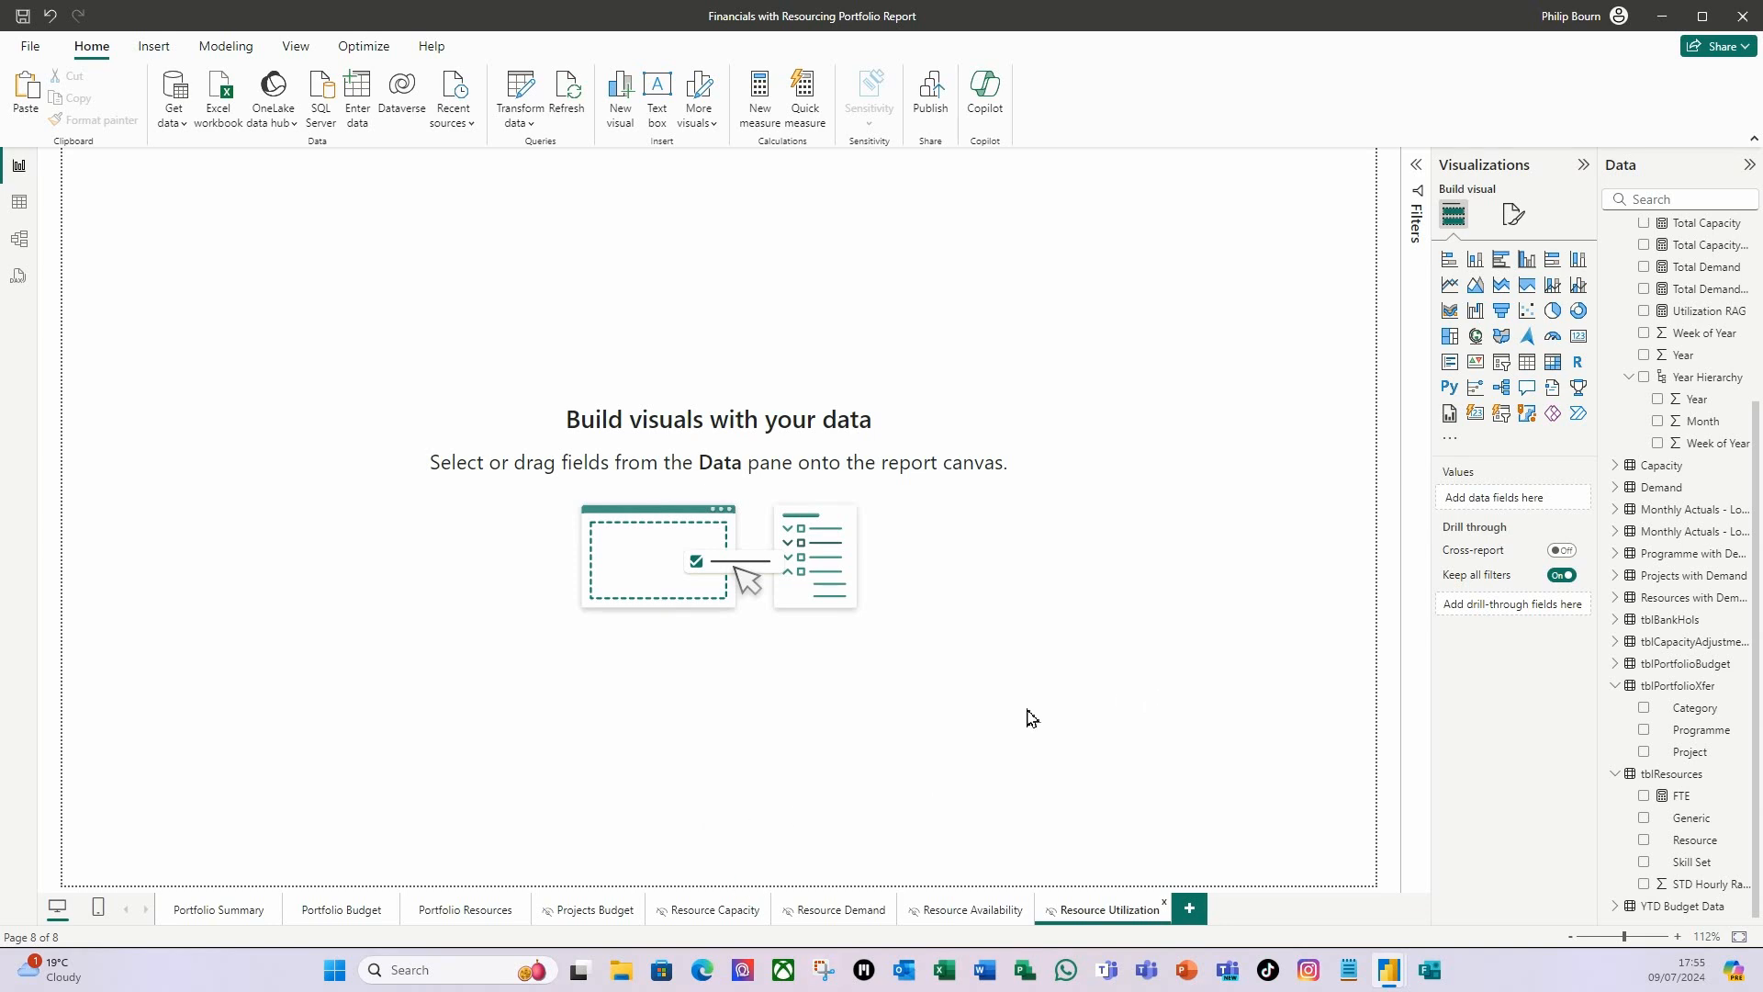
{"action": "left_click", "coordinate": [1515, 217]}
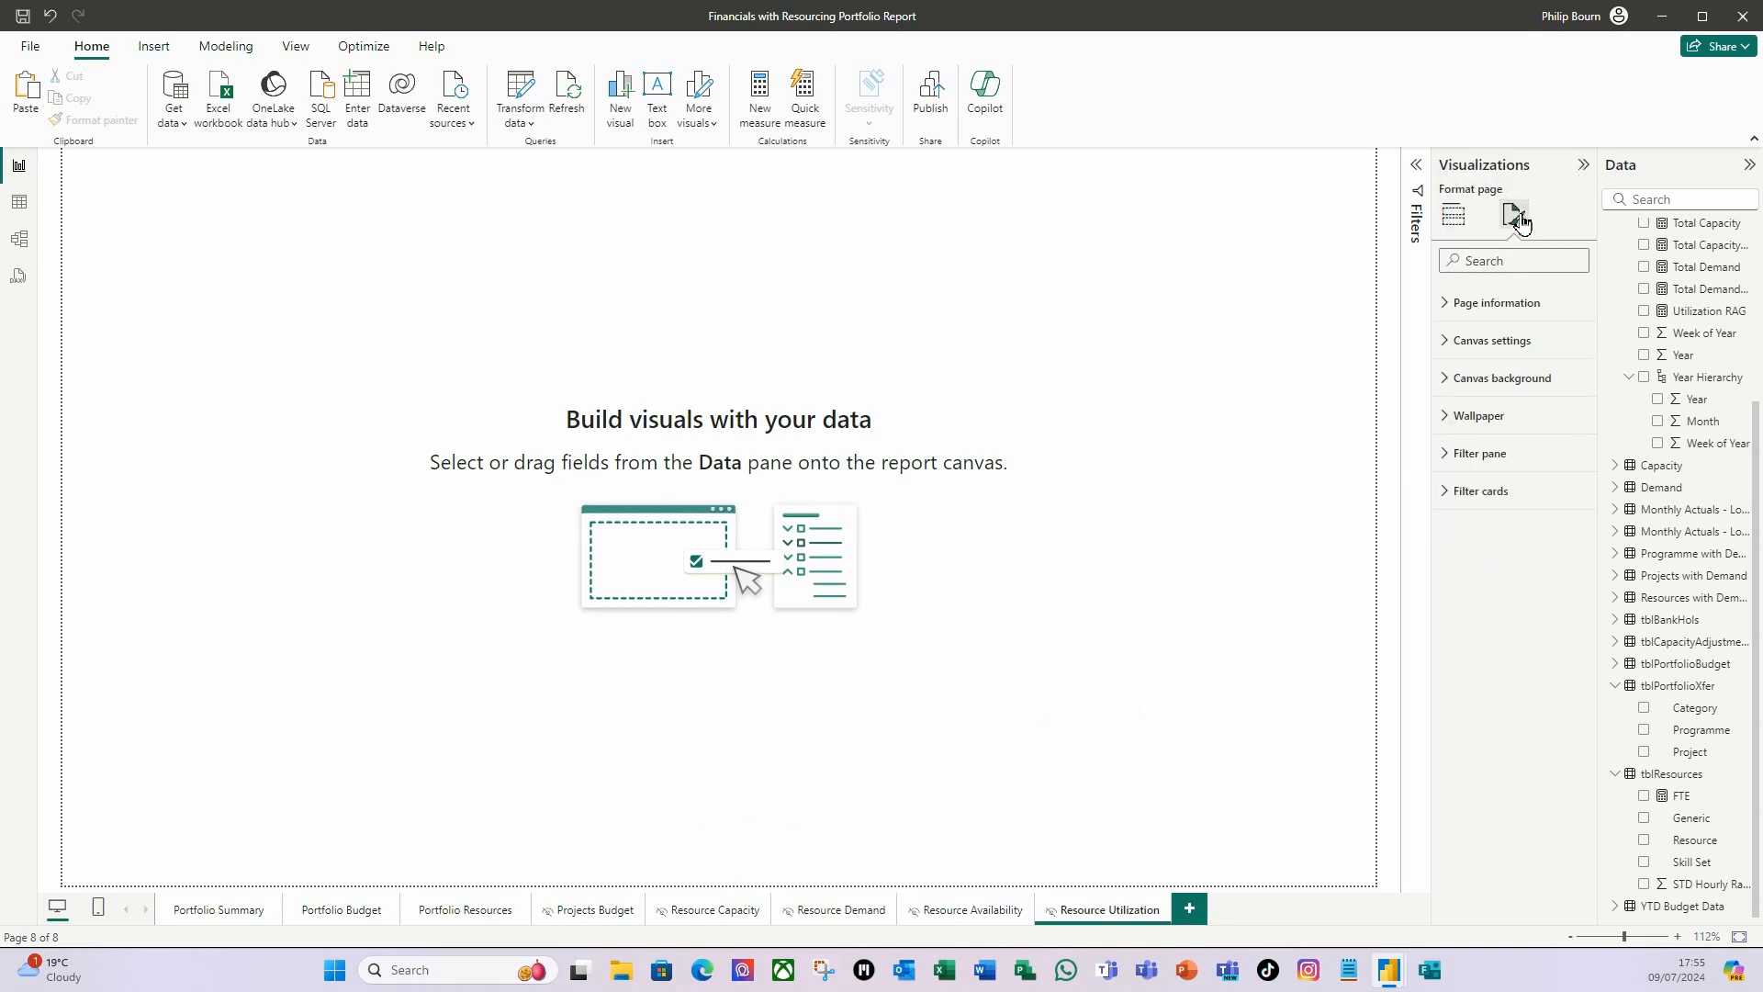
{"action": "left_click", "coordinate": [1449, 382]}
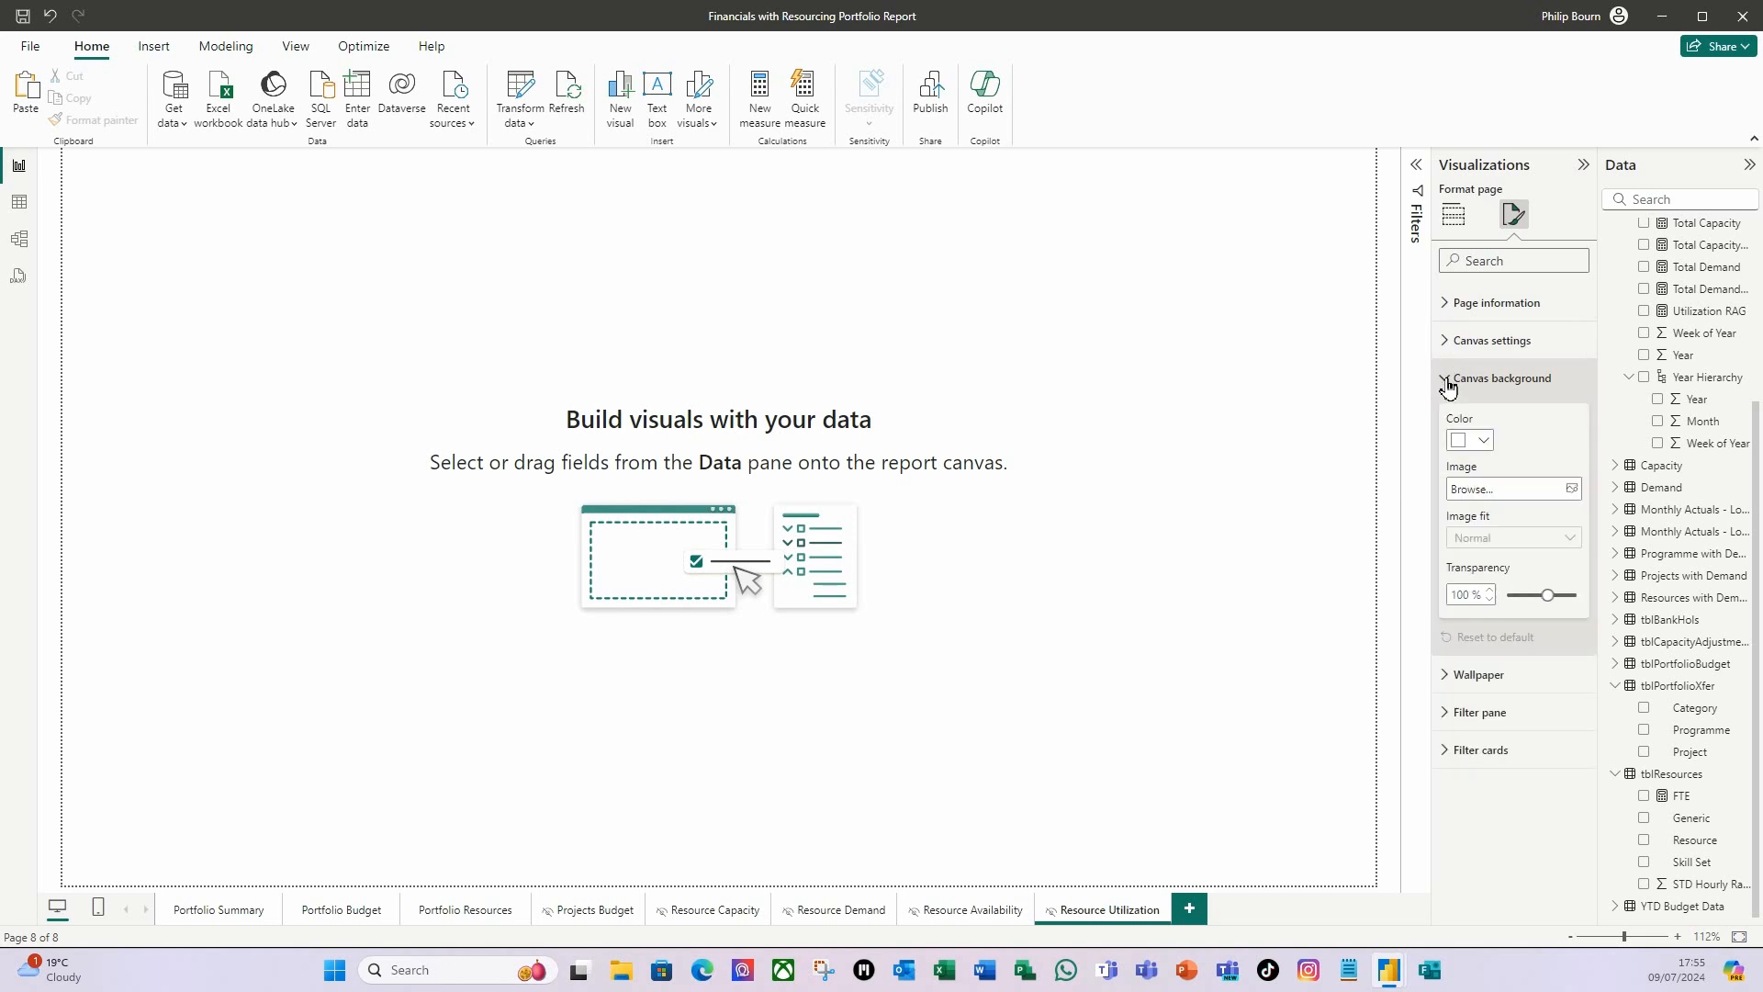
{"action": "left_click", "coordinate": [1543, 492]}
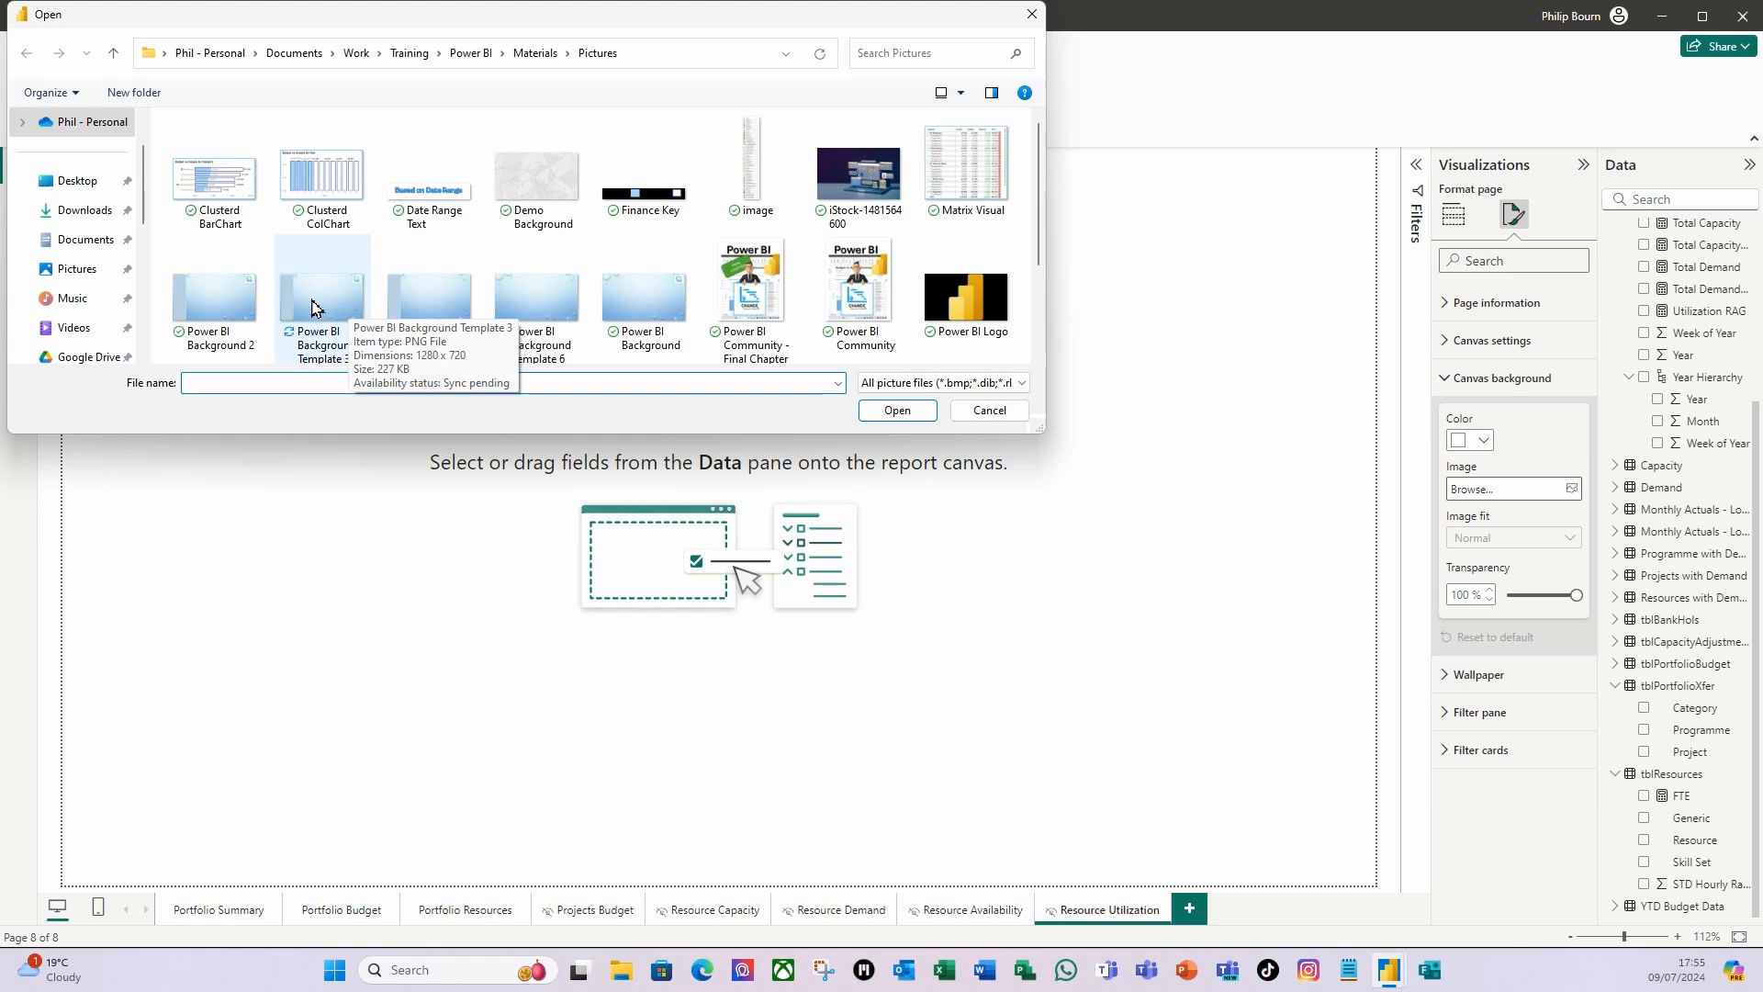
{"action": "left_click", "coordinate": [336, 299]}
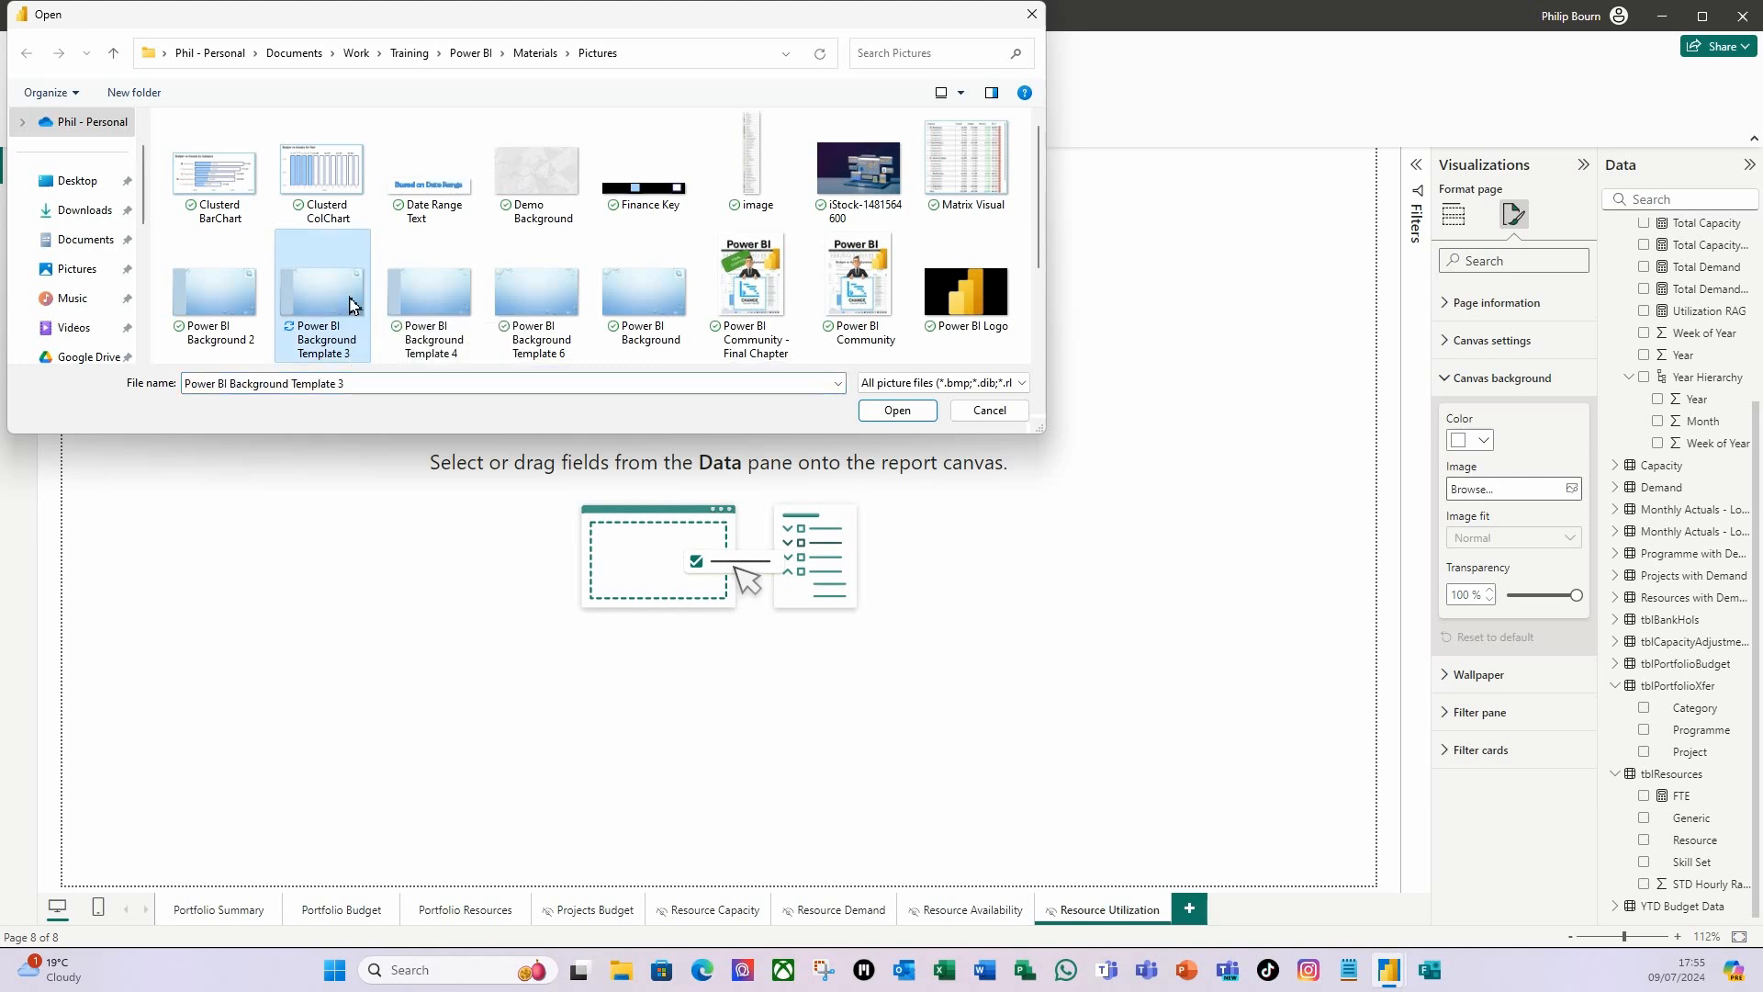
{"action": "left_click", "coordinate": [899, 411]}
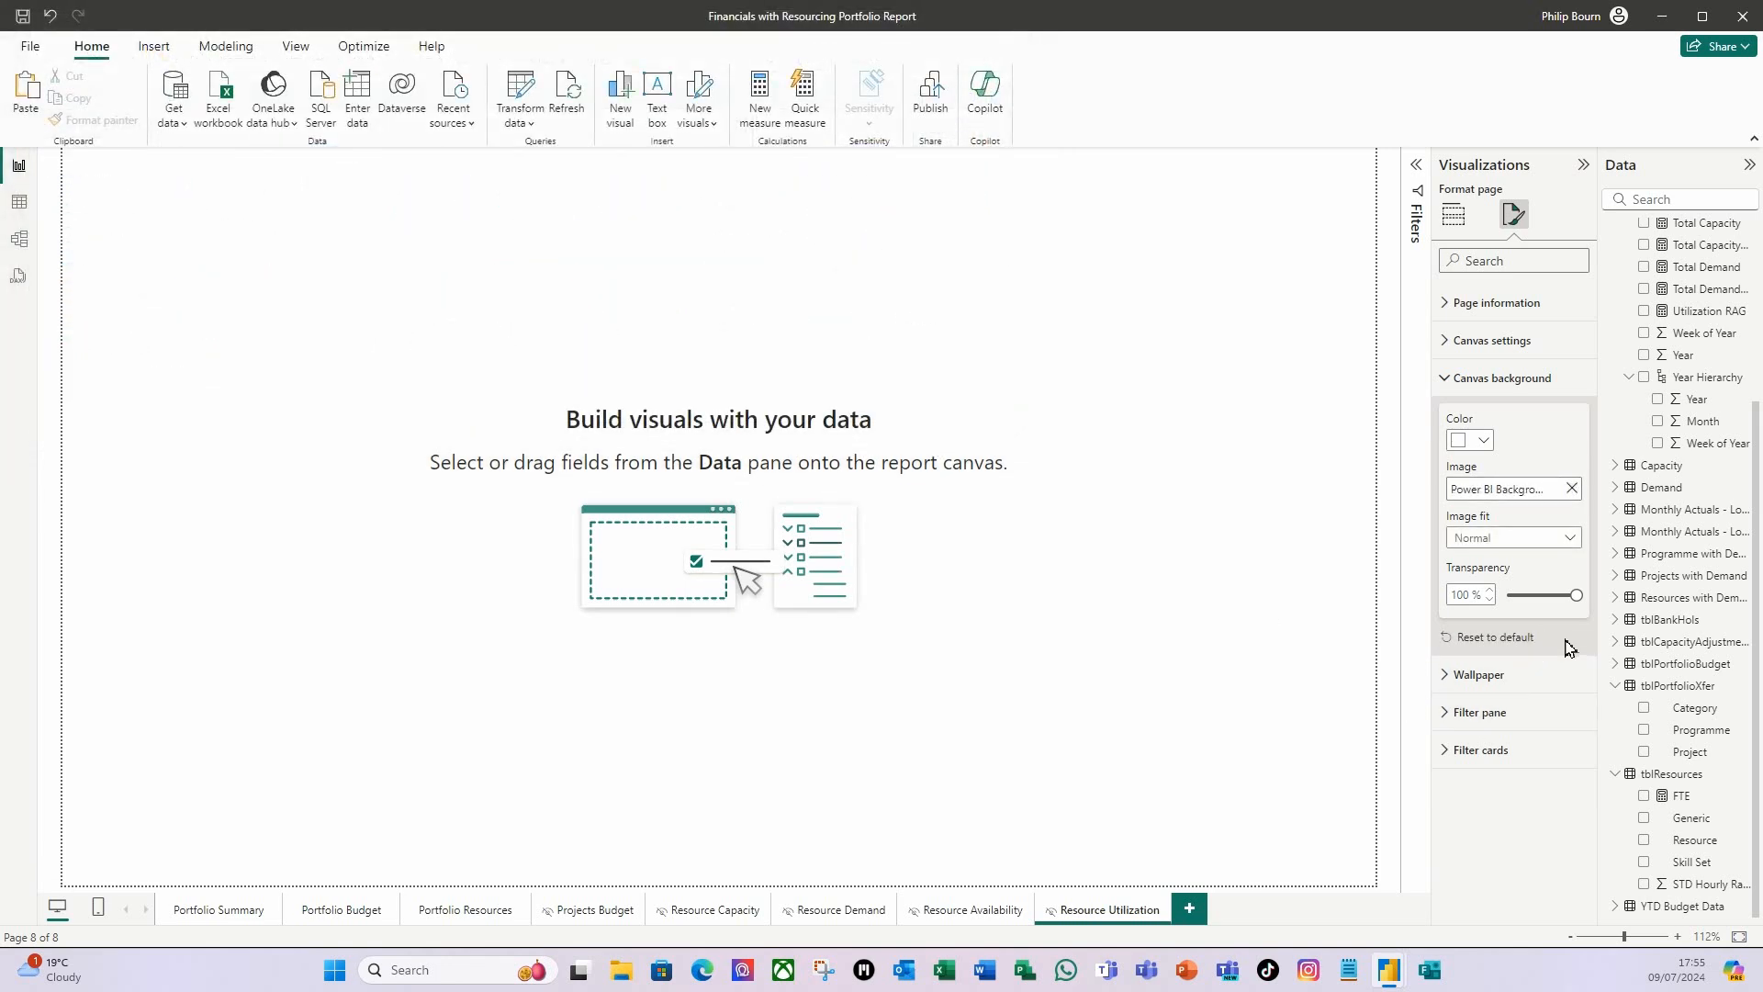
{"action": "left_click_drag", "start_coordinate": [1576, 595], "coordinate": [1506, 596]}
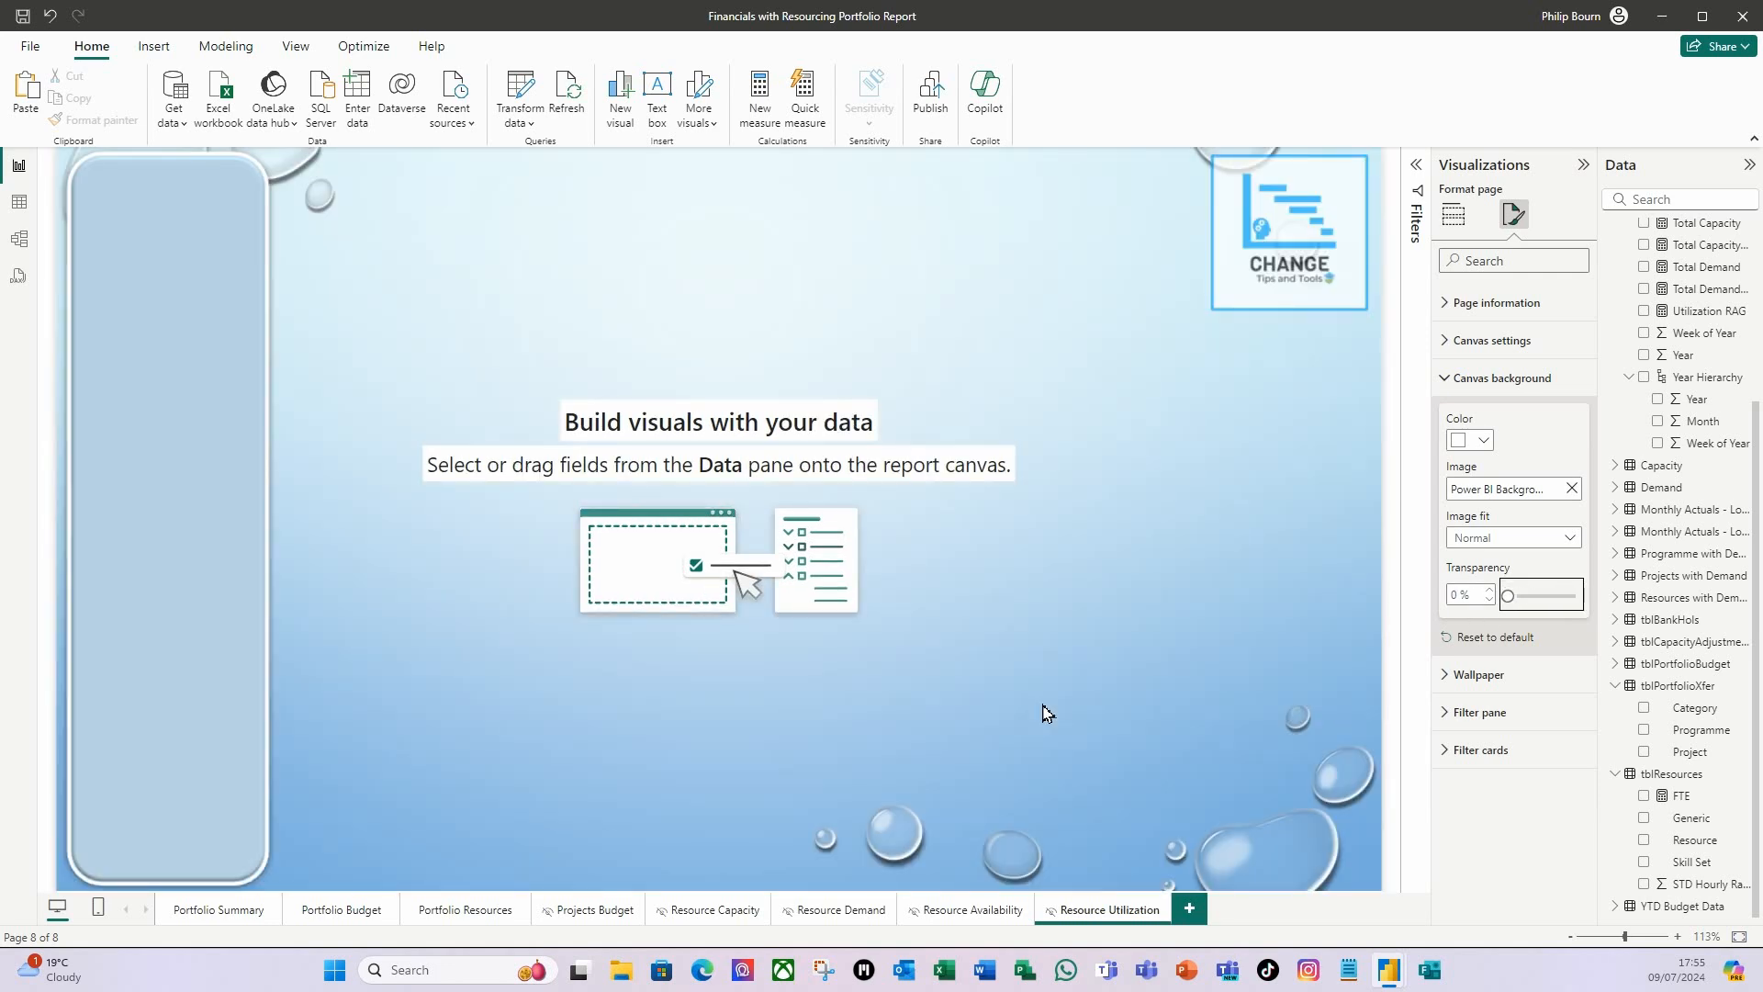
Copy all visuals from the Resource Availability page onto the Resource Utilization page, keeping the copied visuals in sync.
{"action": "left_click", "coordinate": [974, 919]}
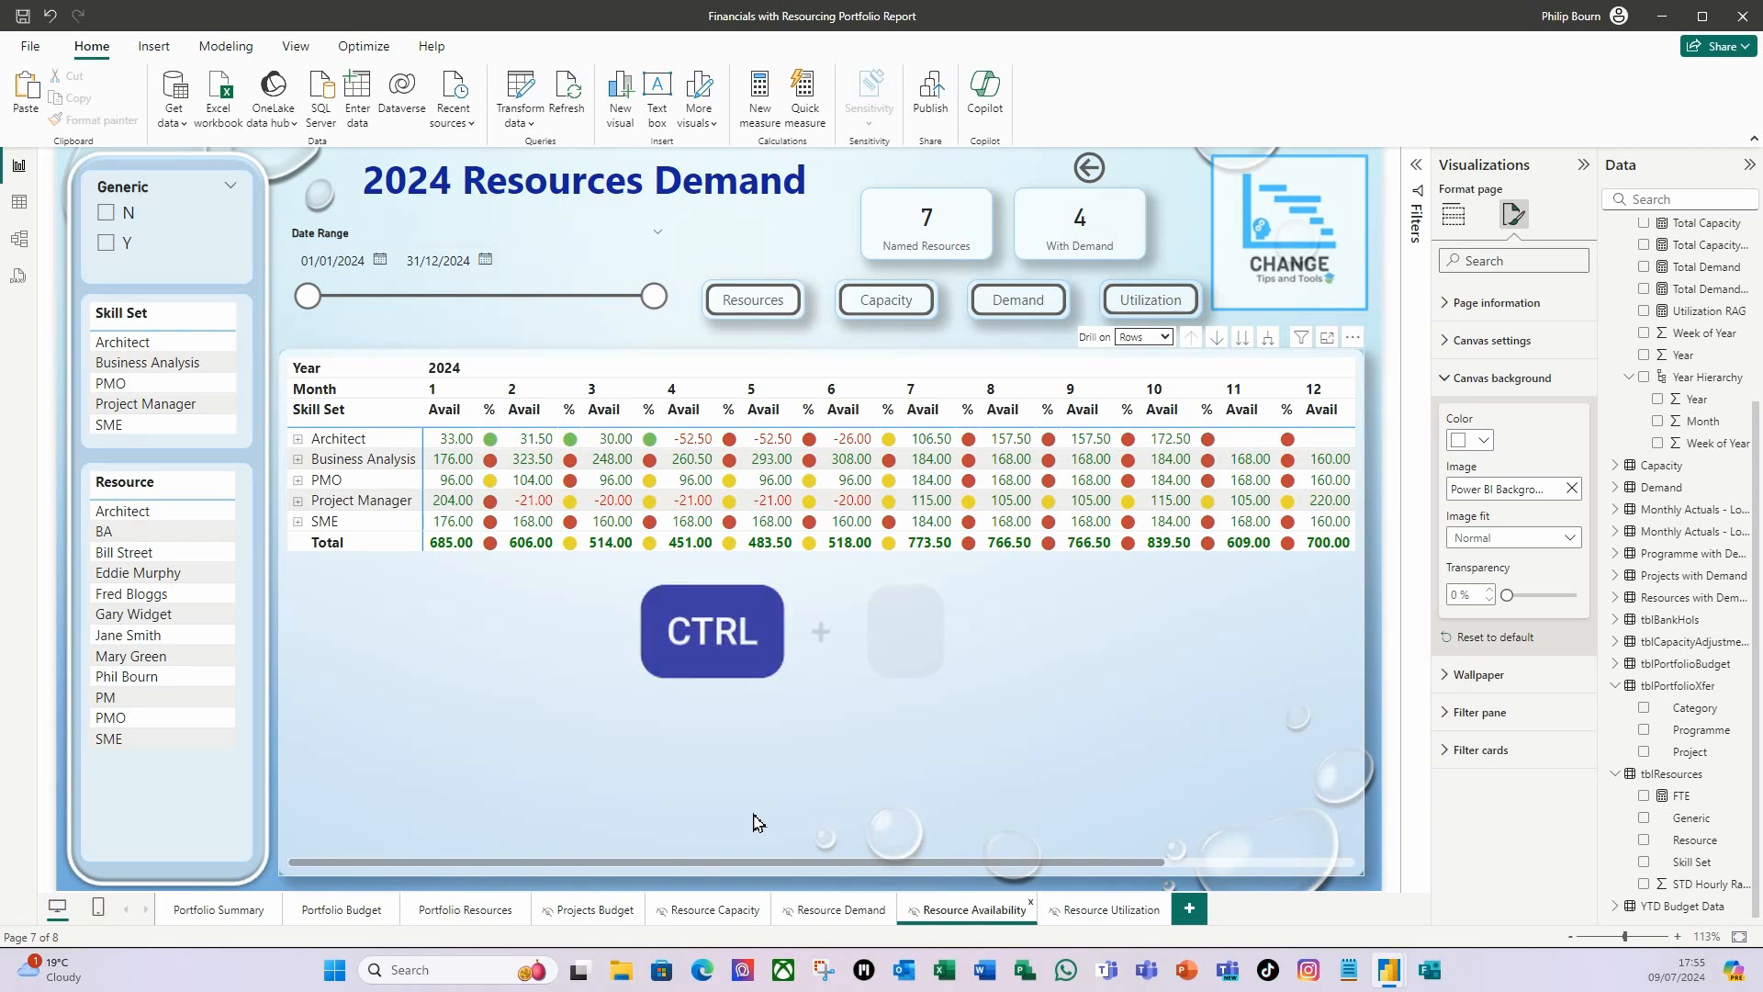
{"action": "key", "text": "ctrl+a"}
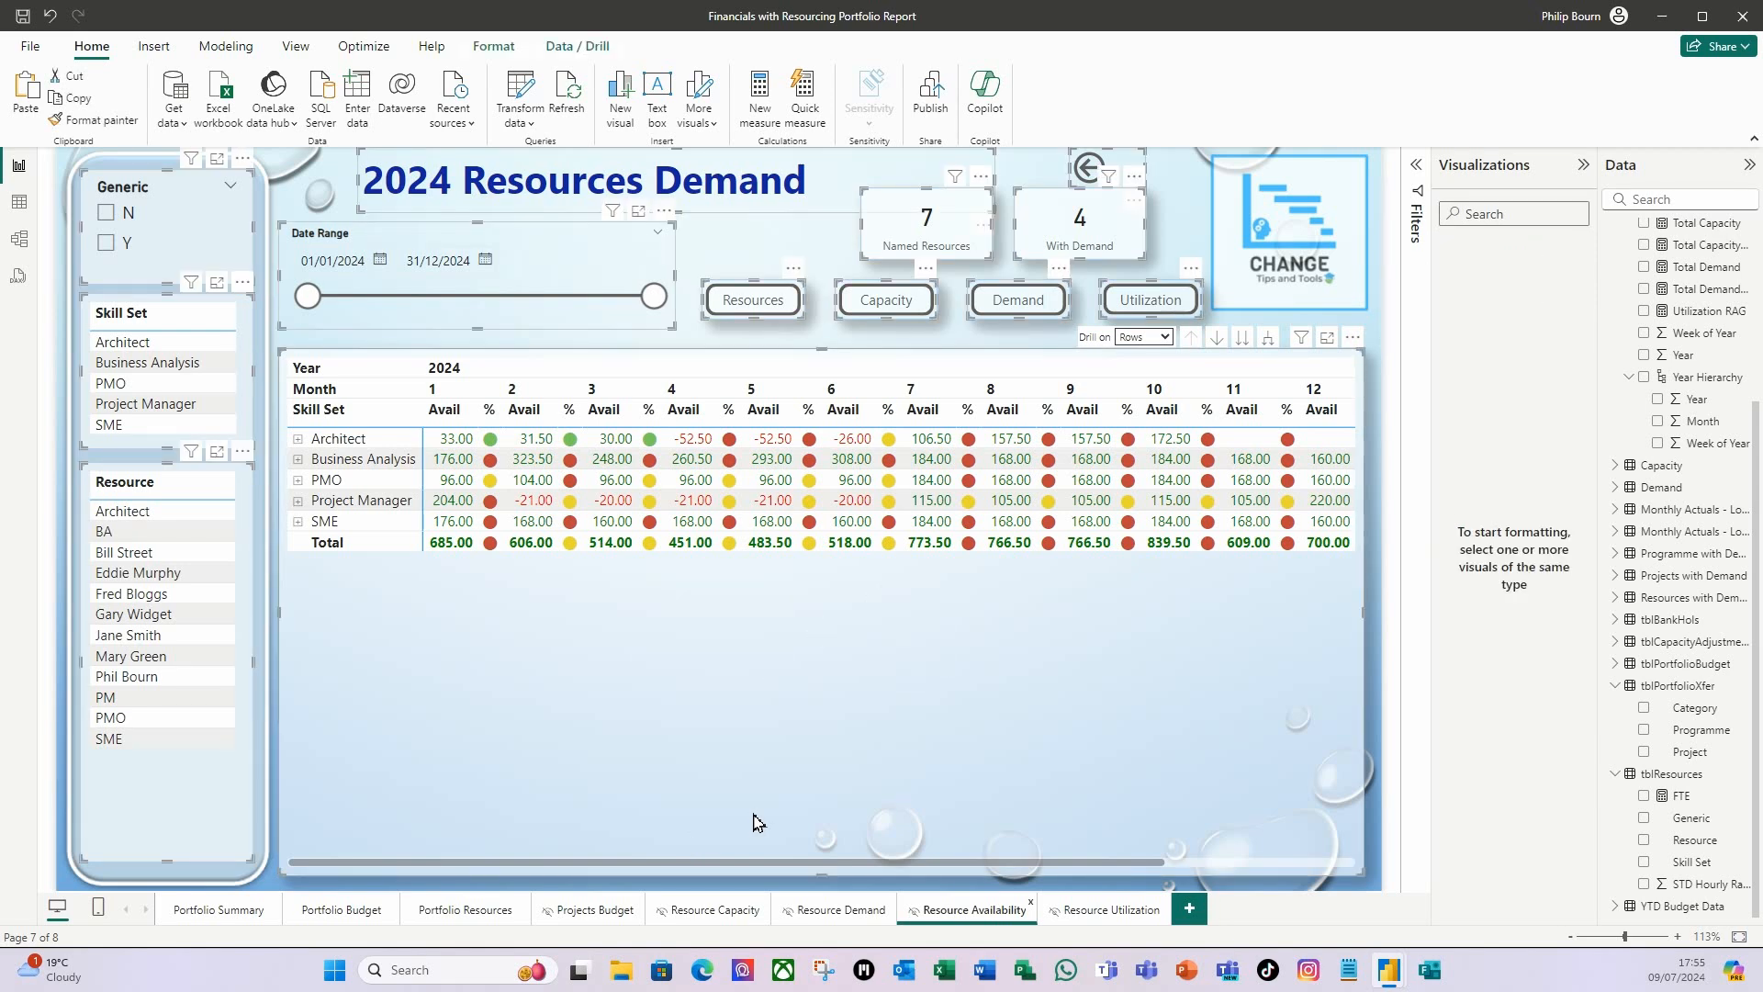
{"action": "key", "text": "ctrl+c"}
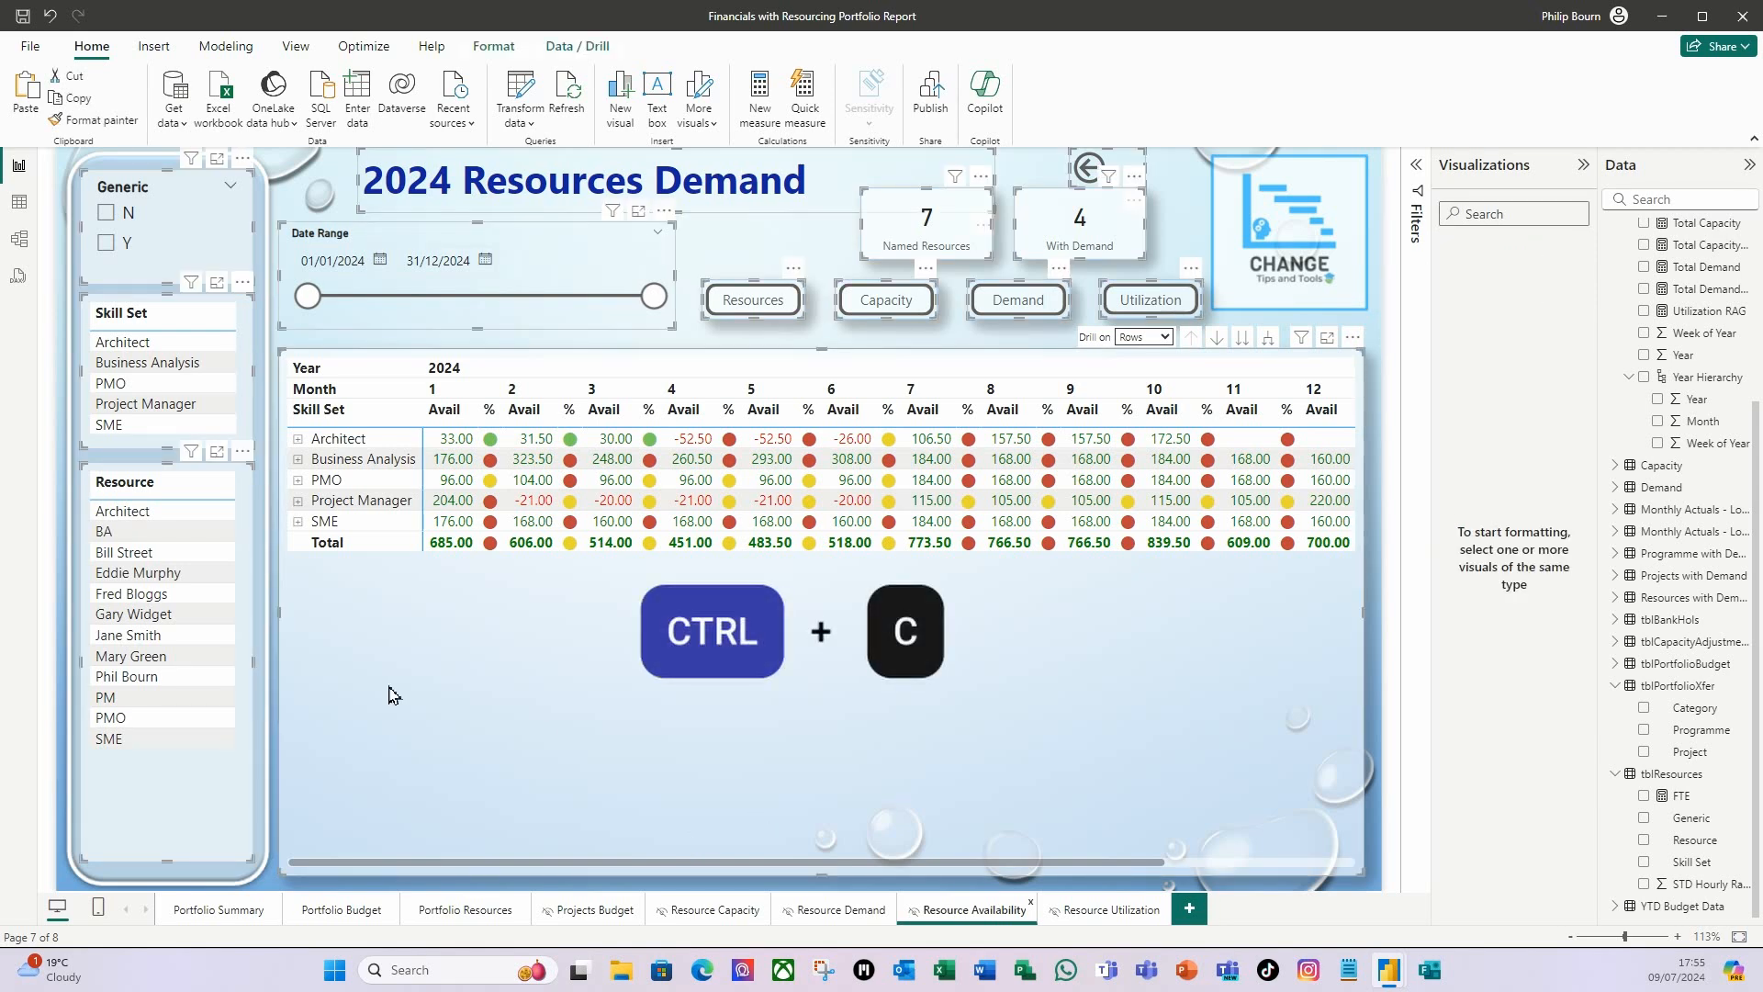
{"action": "left_click", "coordinate": [1117, 919]}
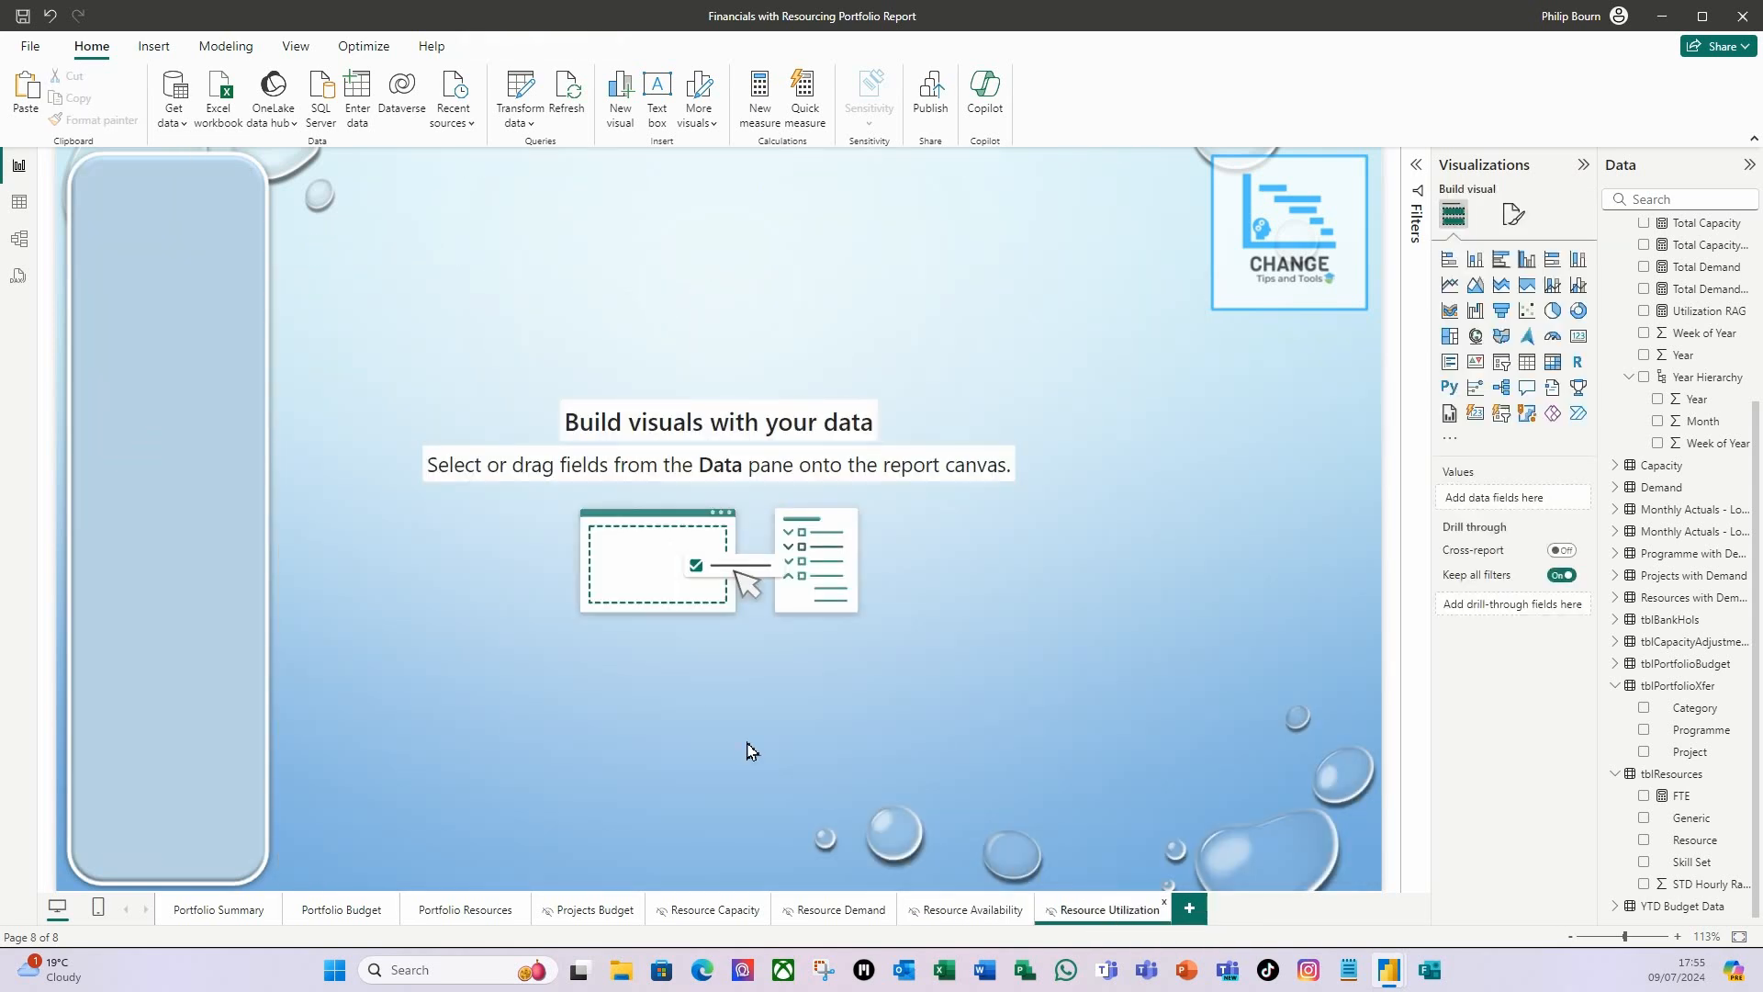
{"action": "key", "text": "ctrl+v"}
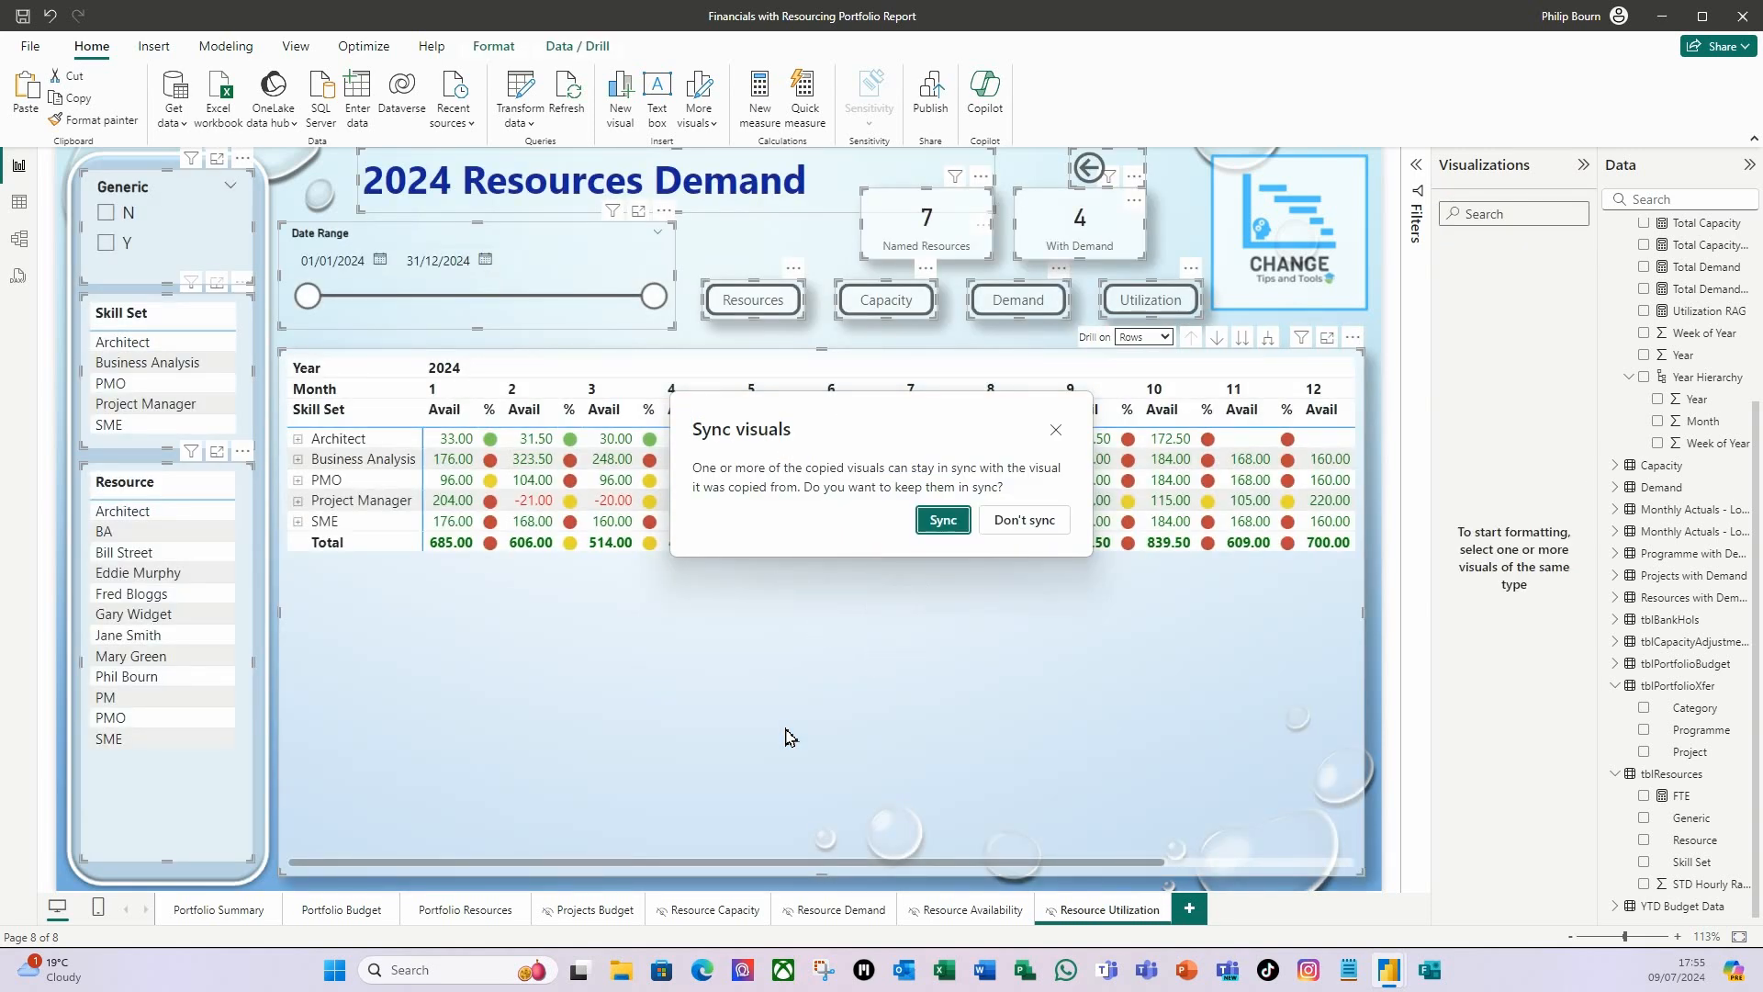
{"action": "left_click", "coordinate": [944, 521]}
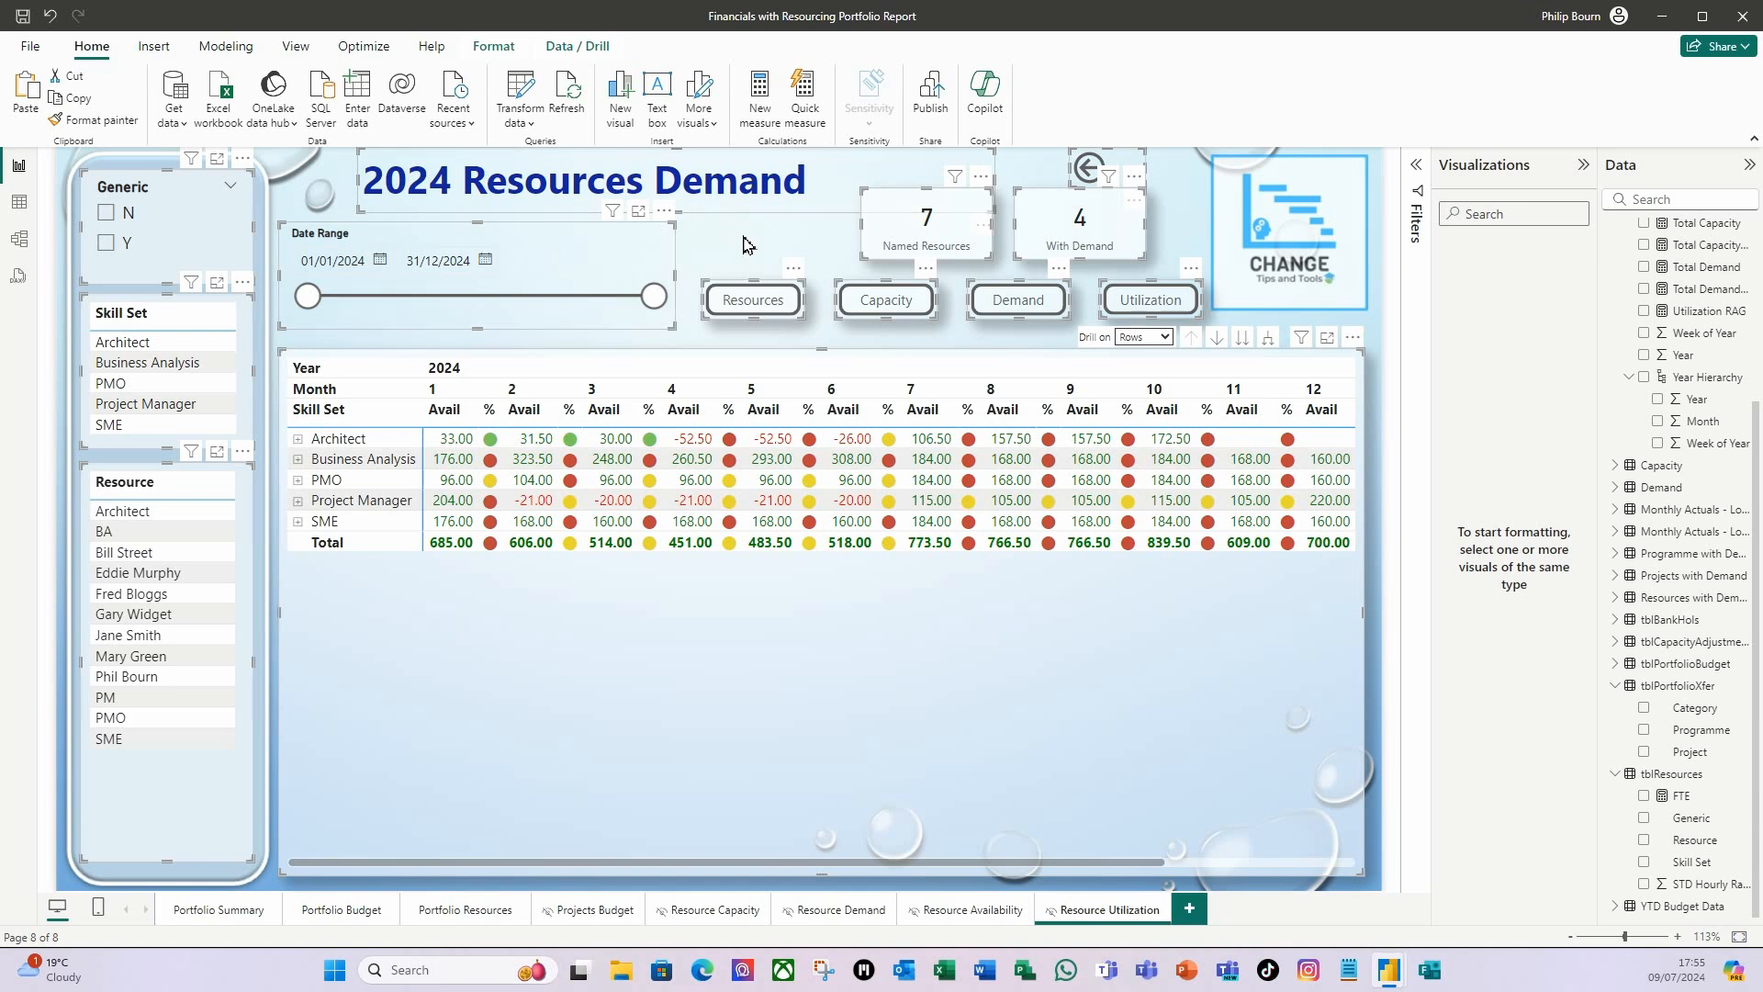
Change the Resource Utilization page's title to "2024 Resources Utilization".
{"action": "left_click", "coordinate": [725, 188]}
{"action": "left_click_drag", "start_coordinate": [655, 180], "coordinate": [815, 208]}
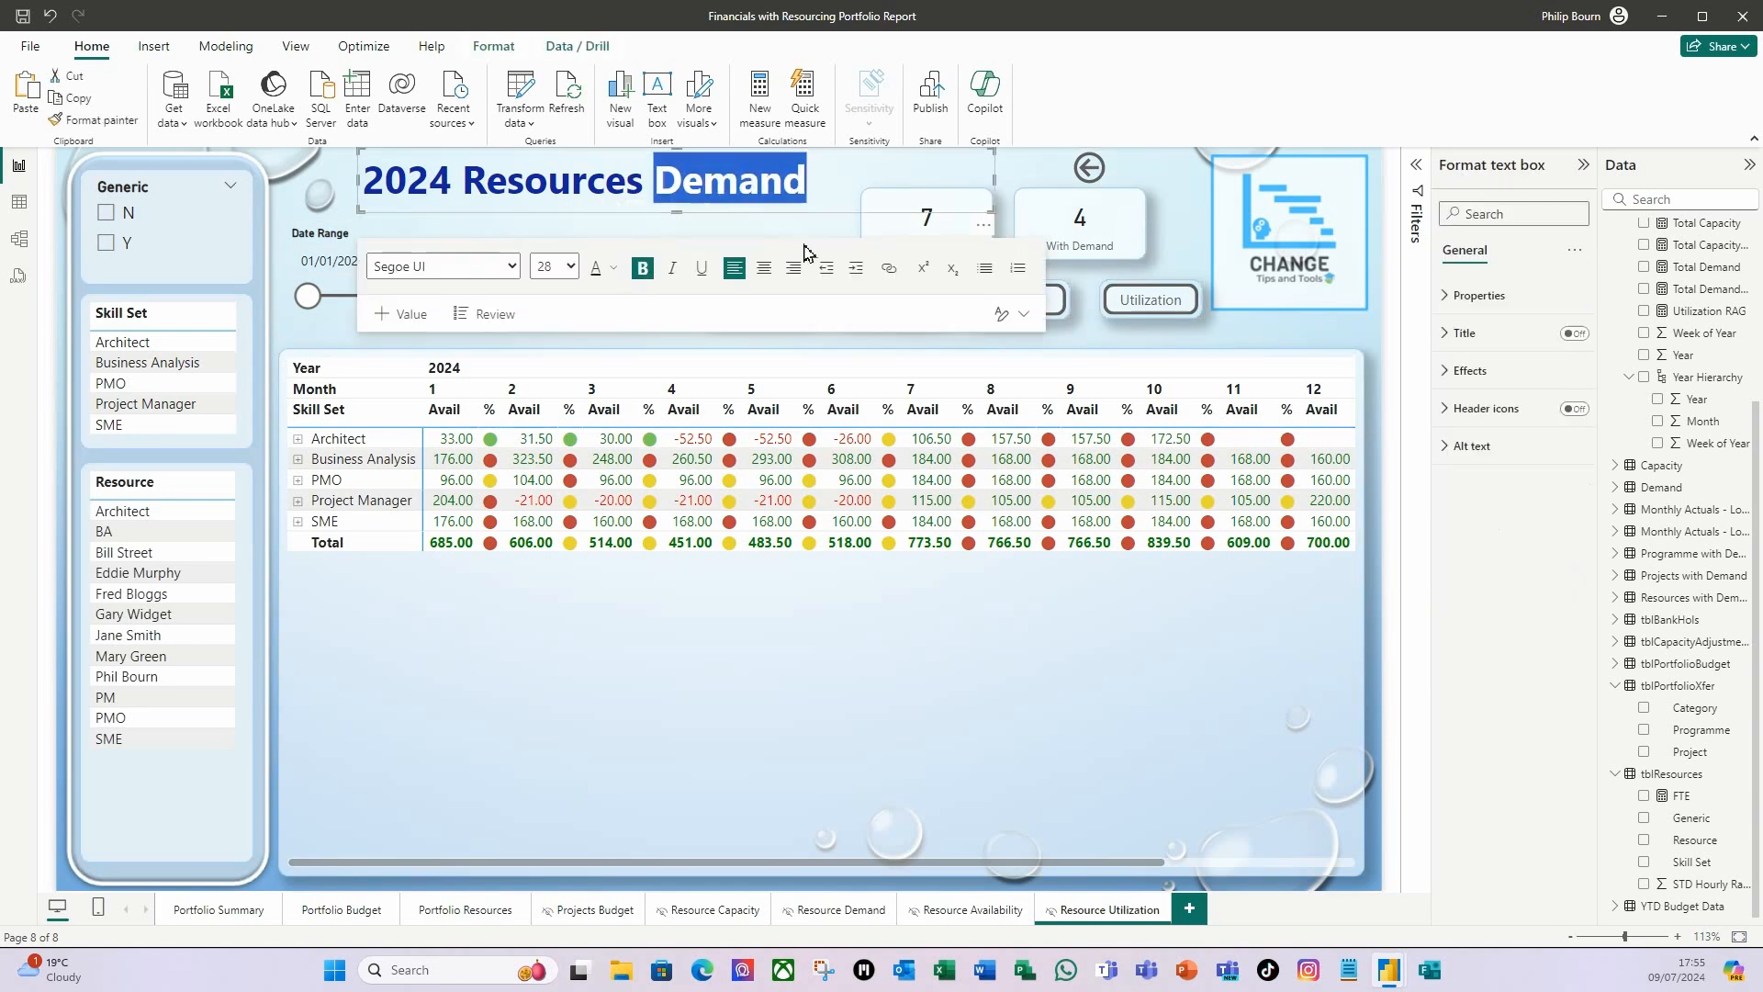
{"action": "type", "text": "Uti"}
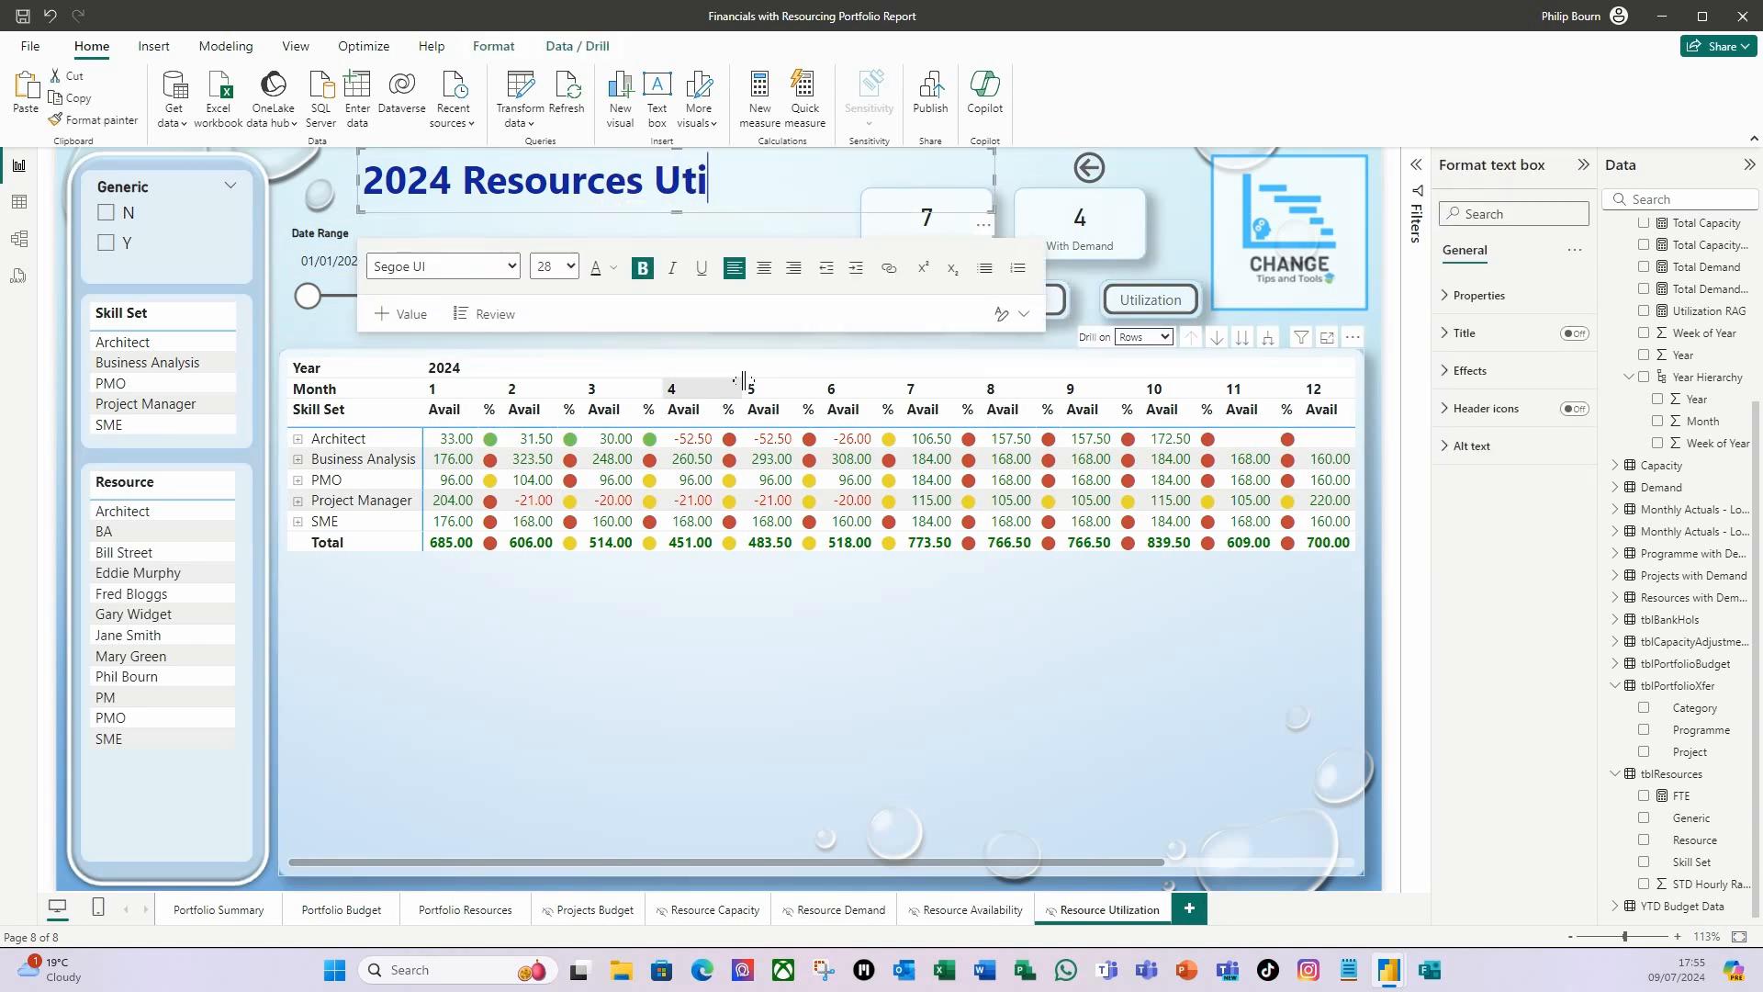
{"action": "type", "text": "lization"}
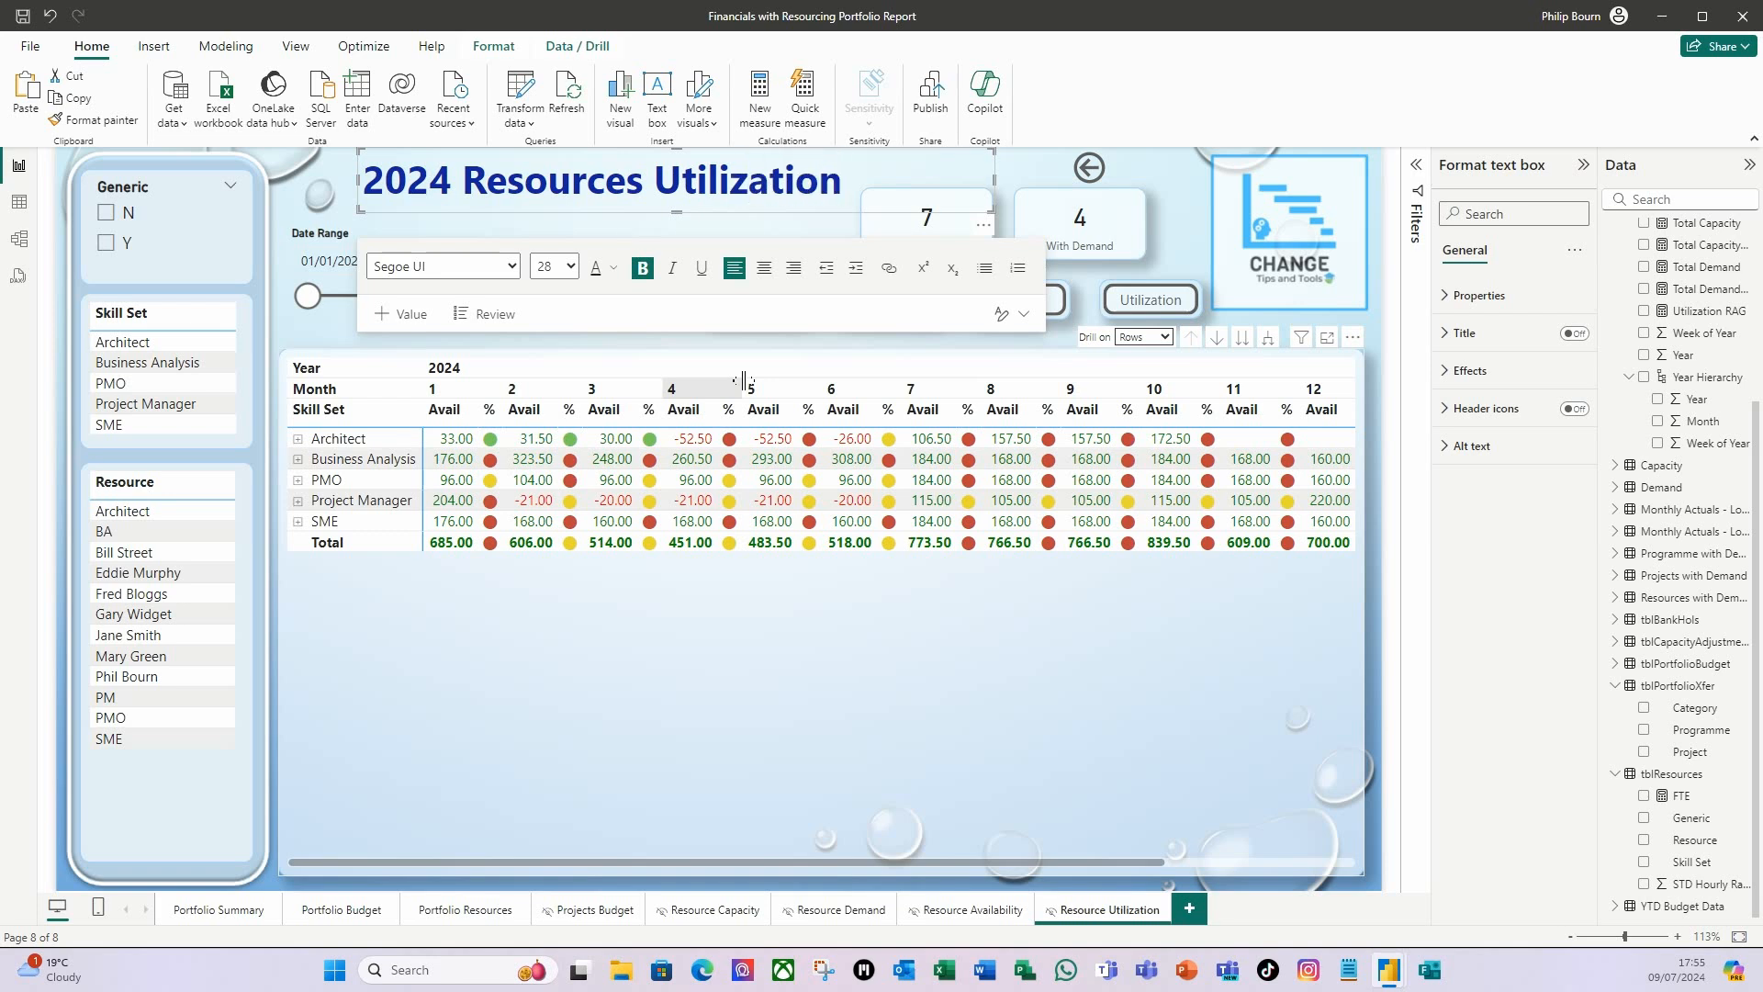
{"action": "left_click", "coordinate": [988, 716]}
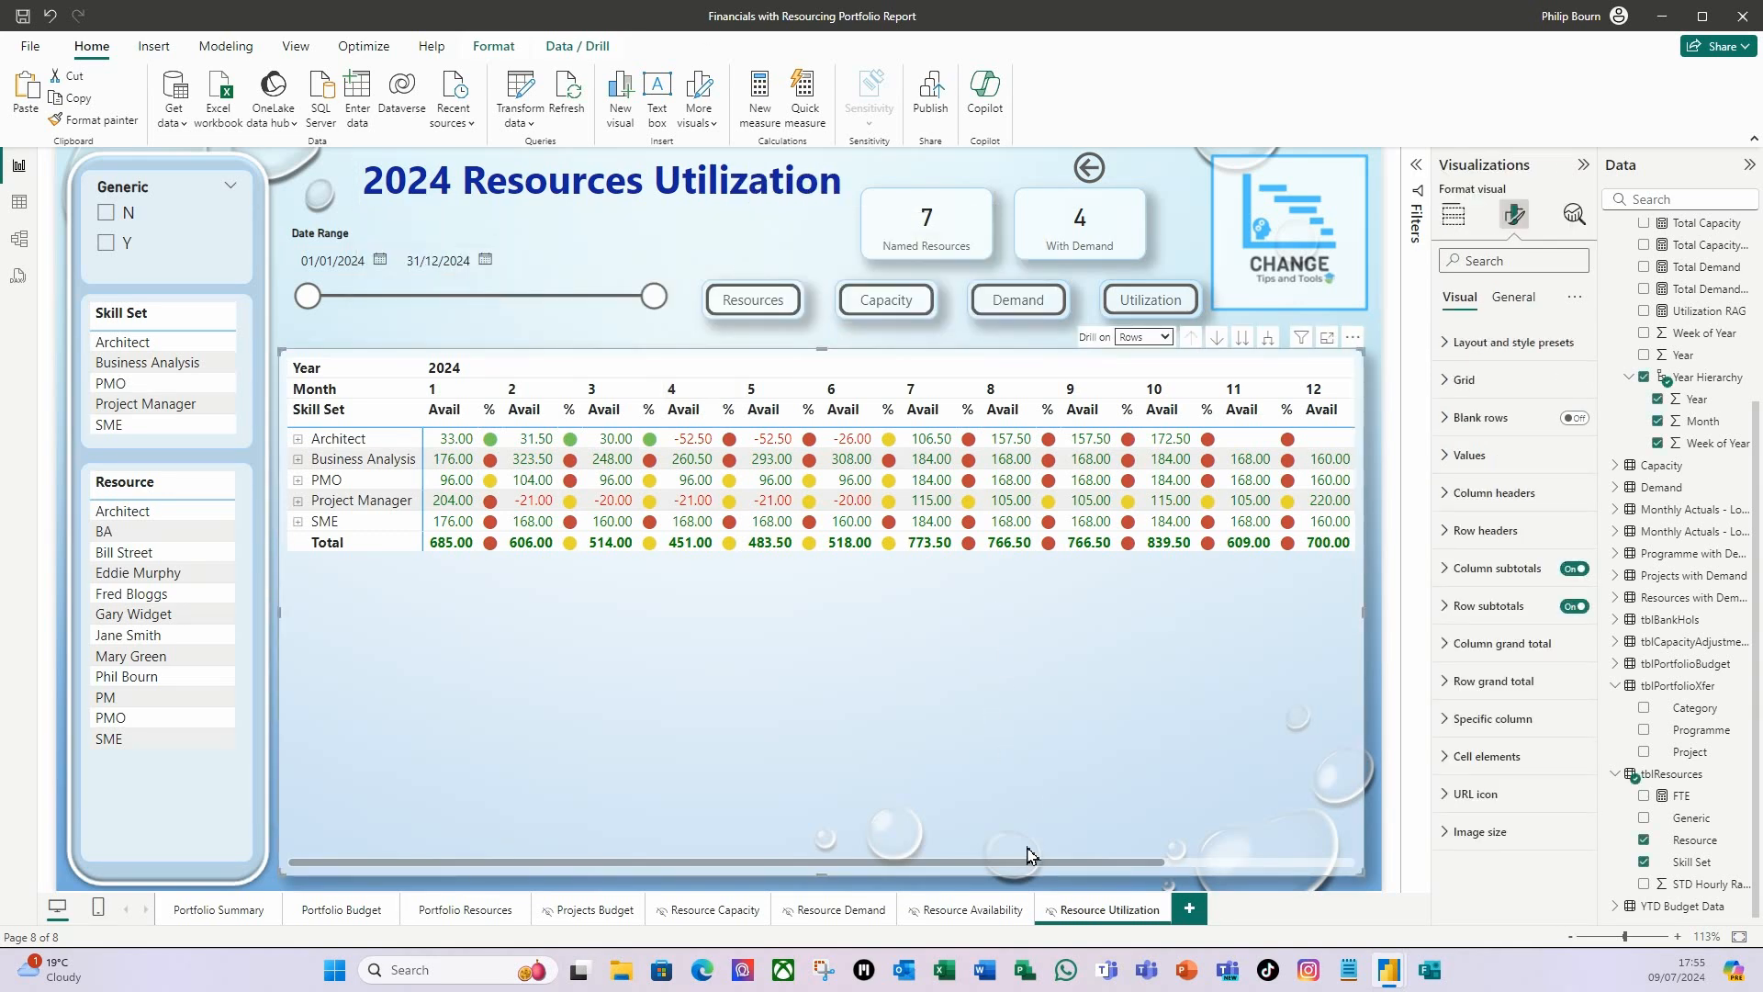
Change the Resource Availability page's title to "2024 Resources Availability".
{"action": "left_click", "coordinate": [992, 911]}
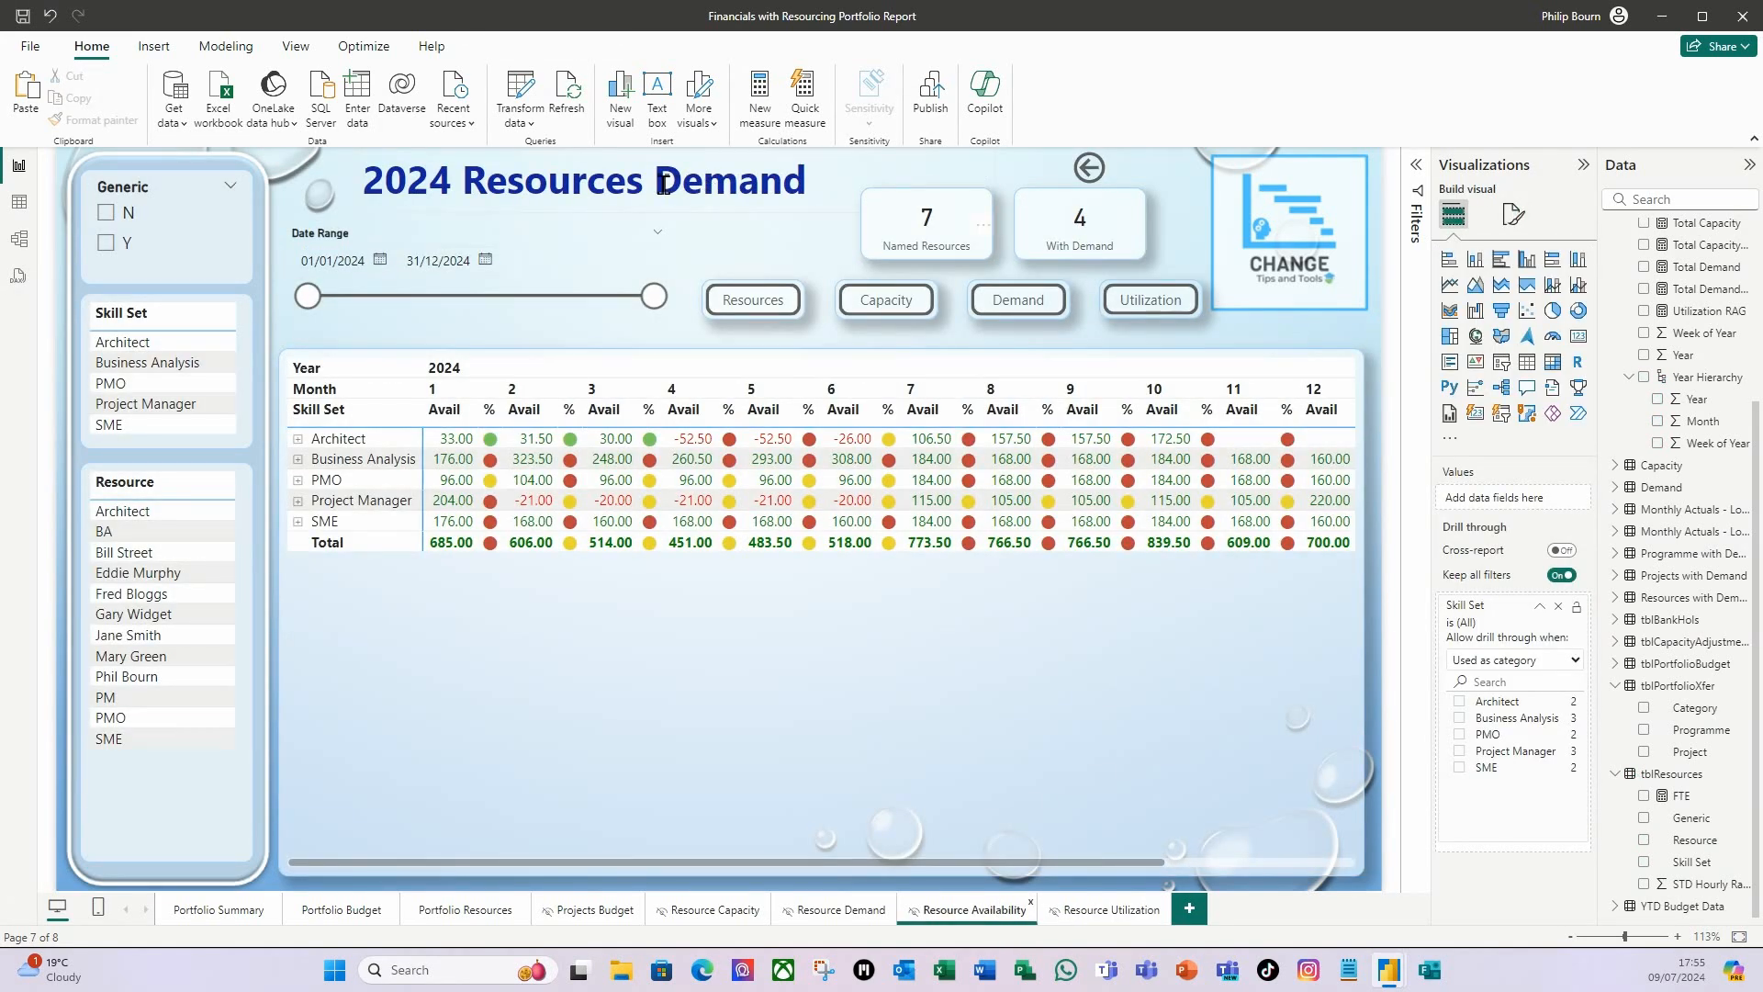
{"action": "left_click_drag", "start_coordinate": [664, 184], "coordinate": [808, 183]}
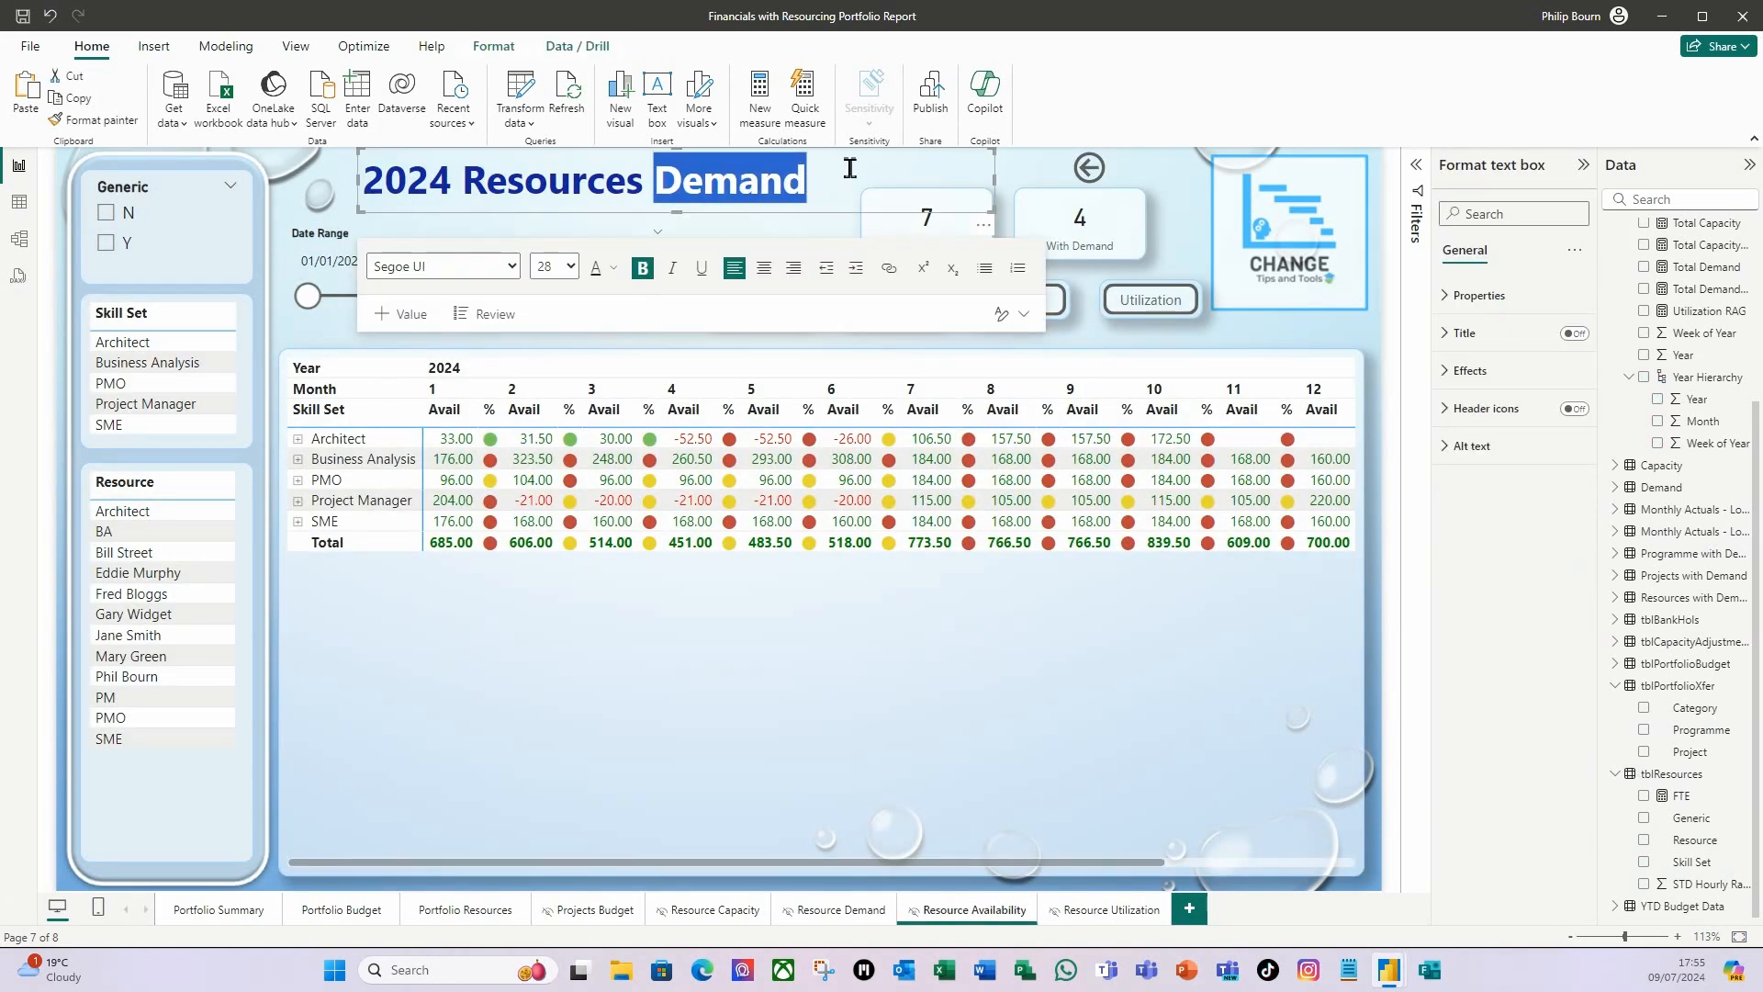
{"action": "type", "text": "Availa"}
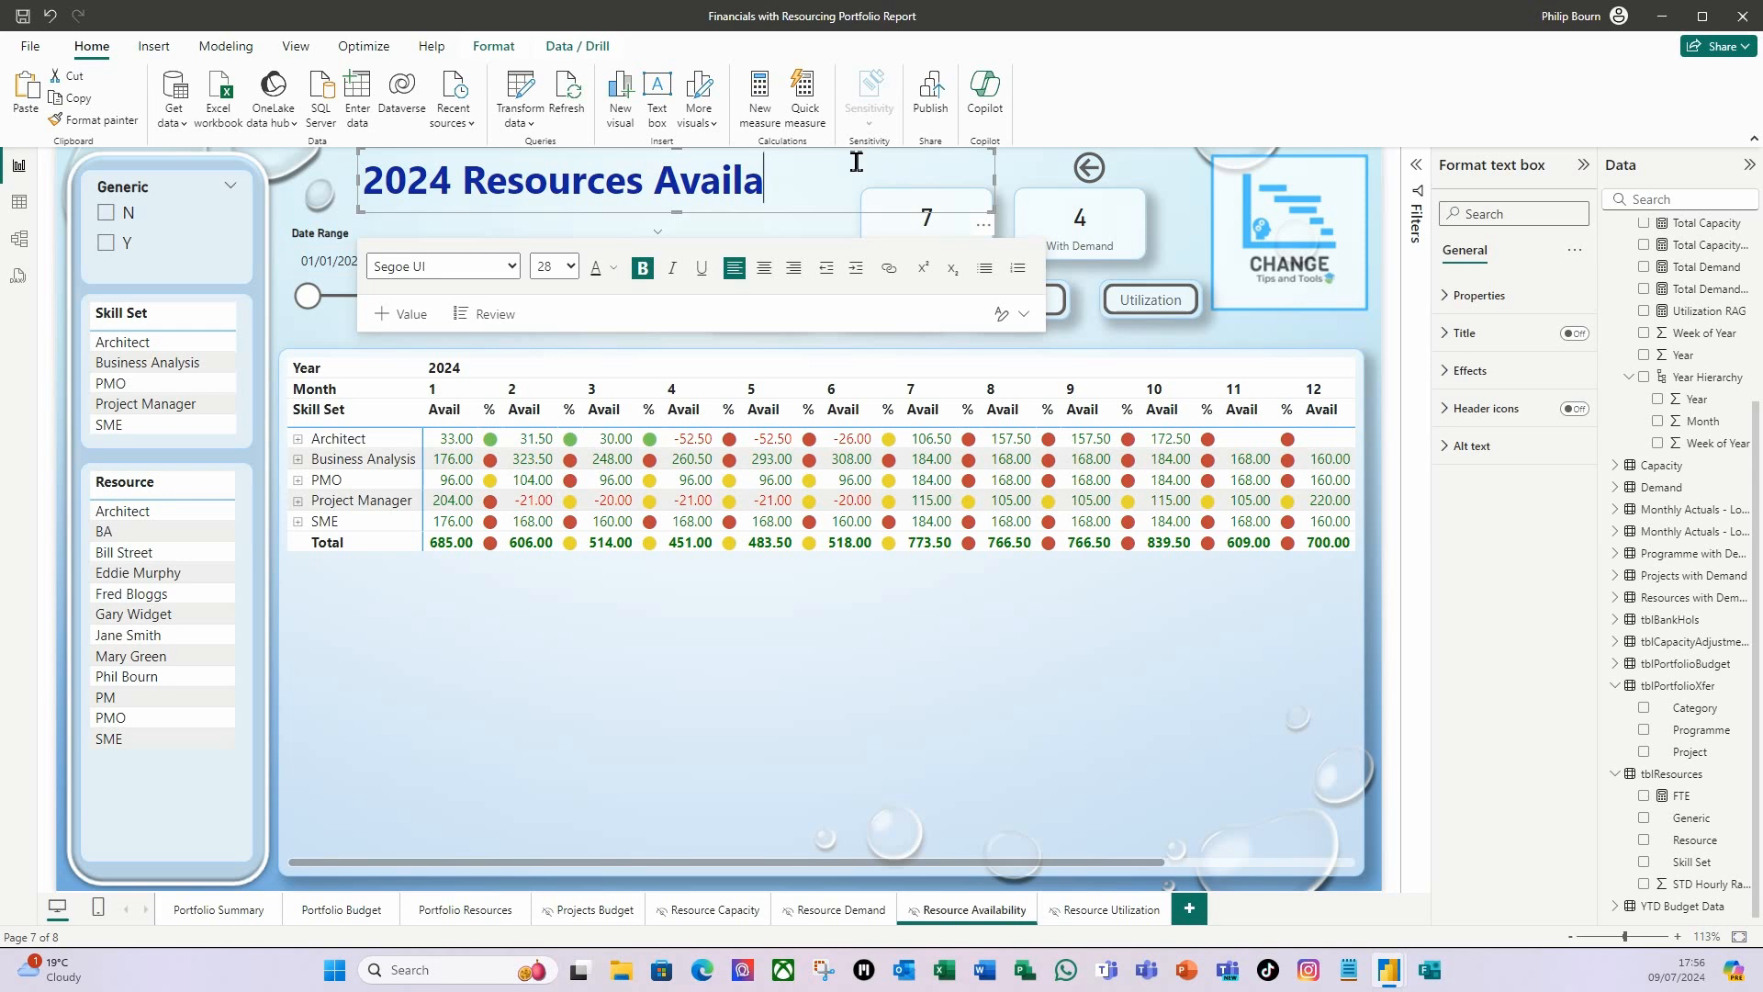
{"action": "type", "text": "bility"}
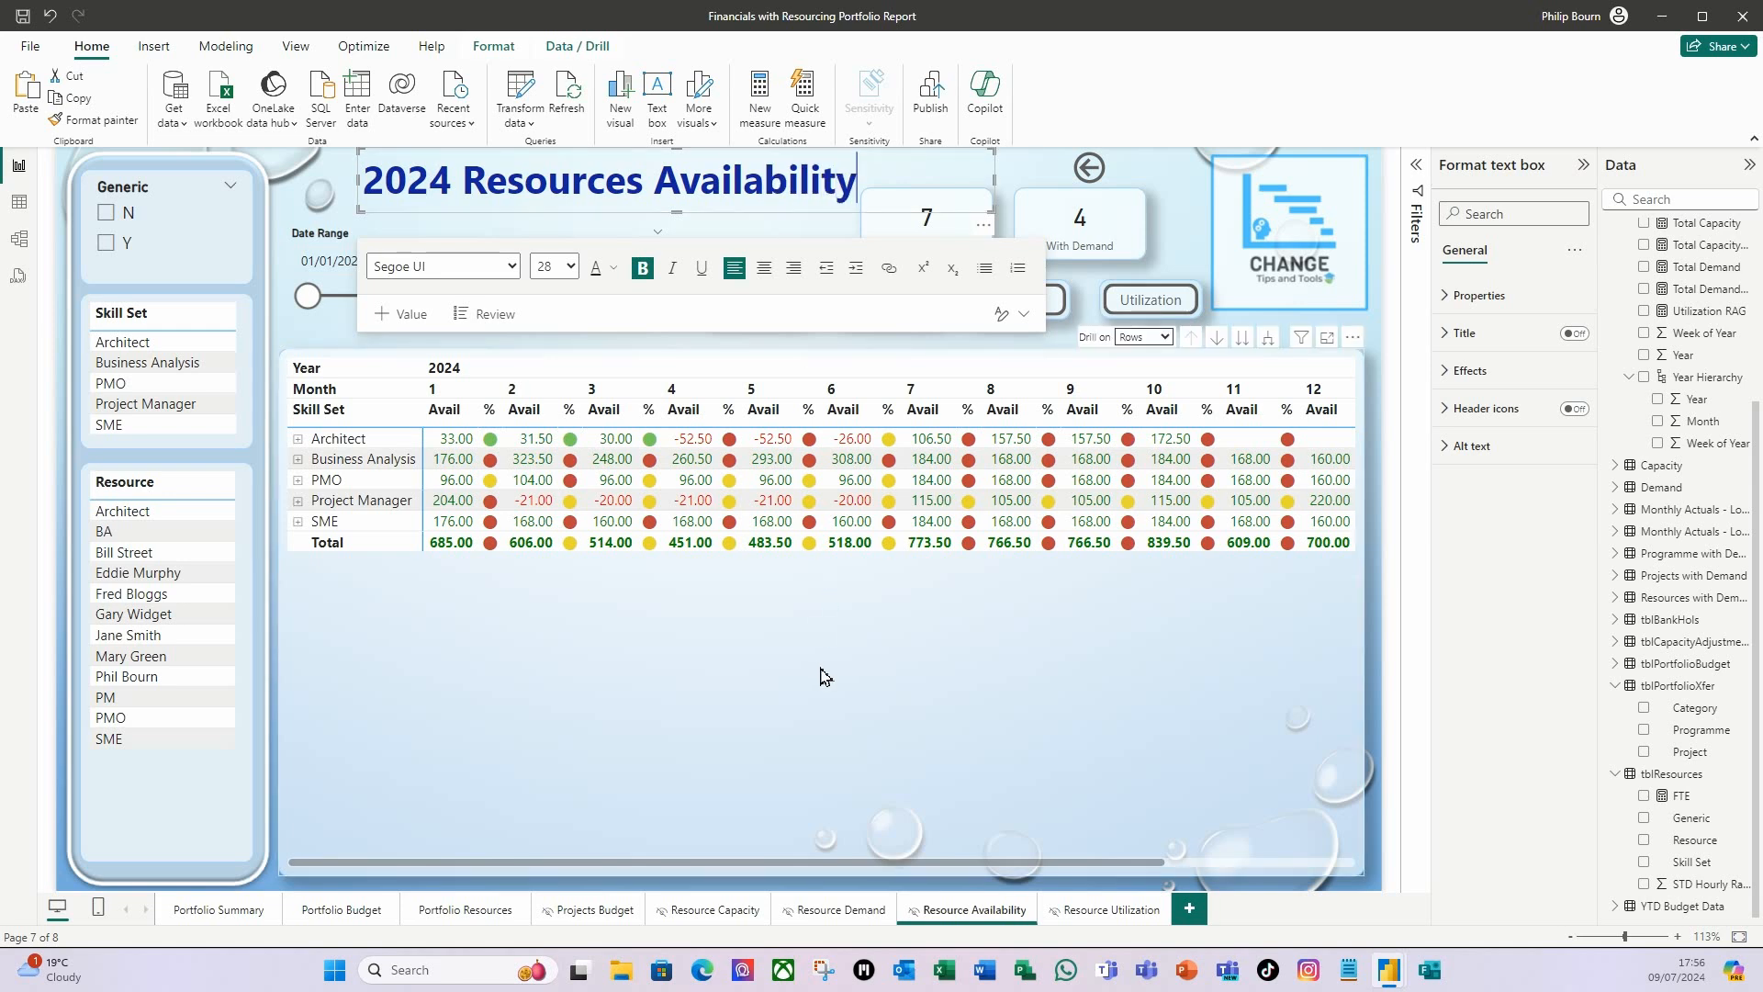
Set the page navigation destination of the Utilization button on the Resource Utilization page to Resource Availability.
{"action": "left_click", "coordinate": [820, 677]}
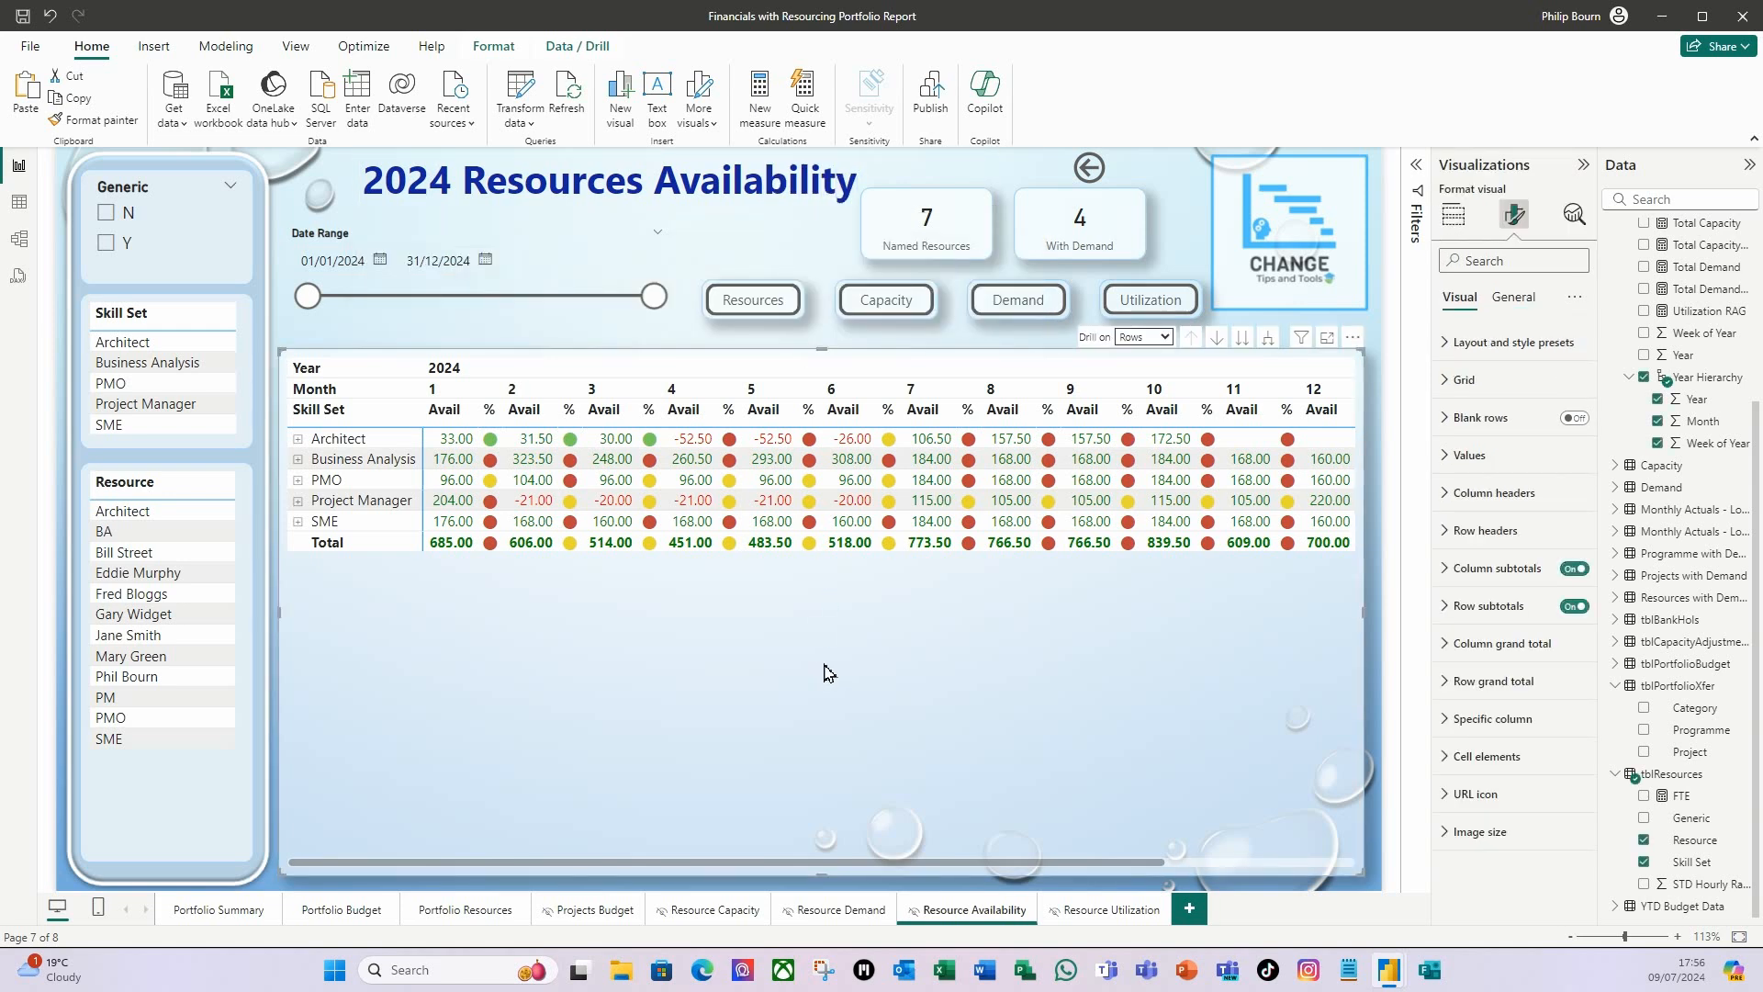
{"action": "left_click", "coordinate": [1098, 912]}
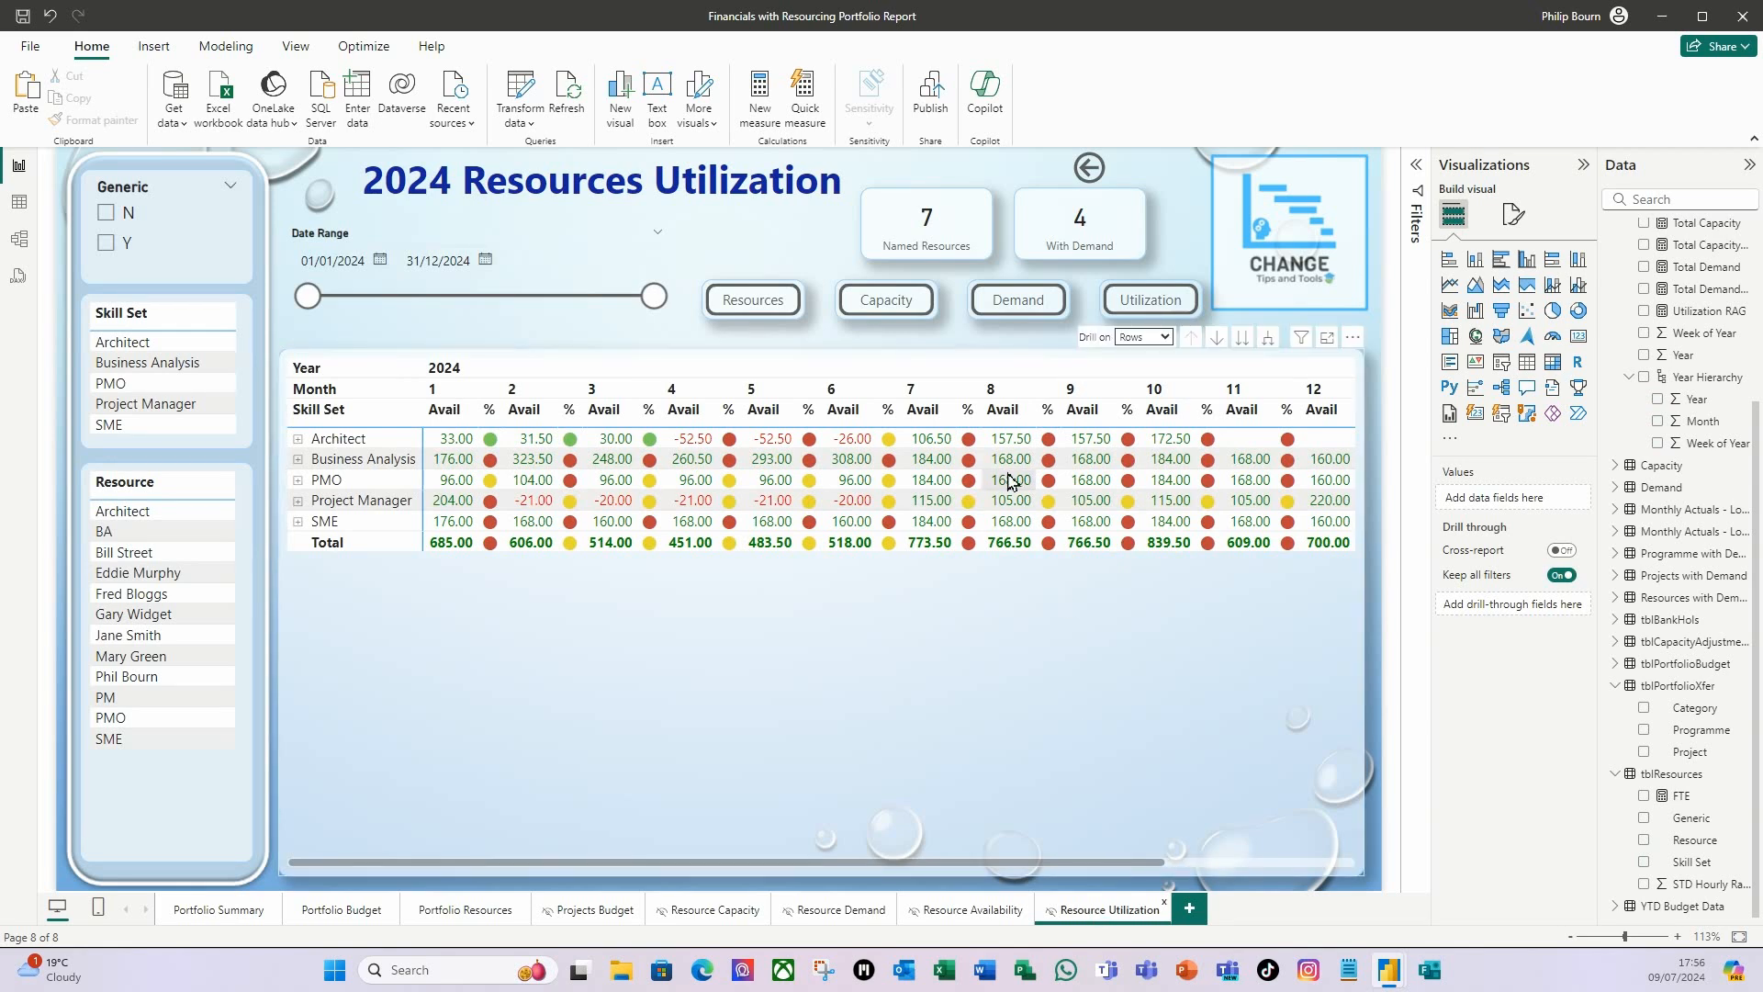
{"action": "left_click", "coordinate": [1127, 316]}
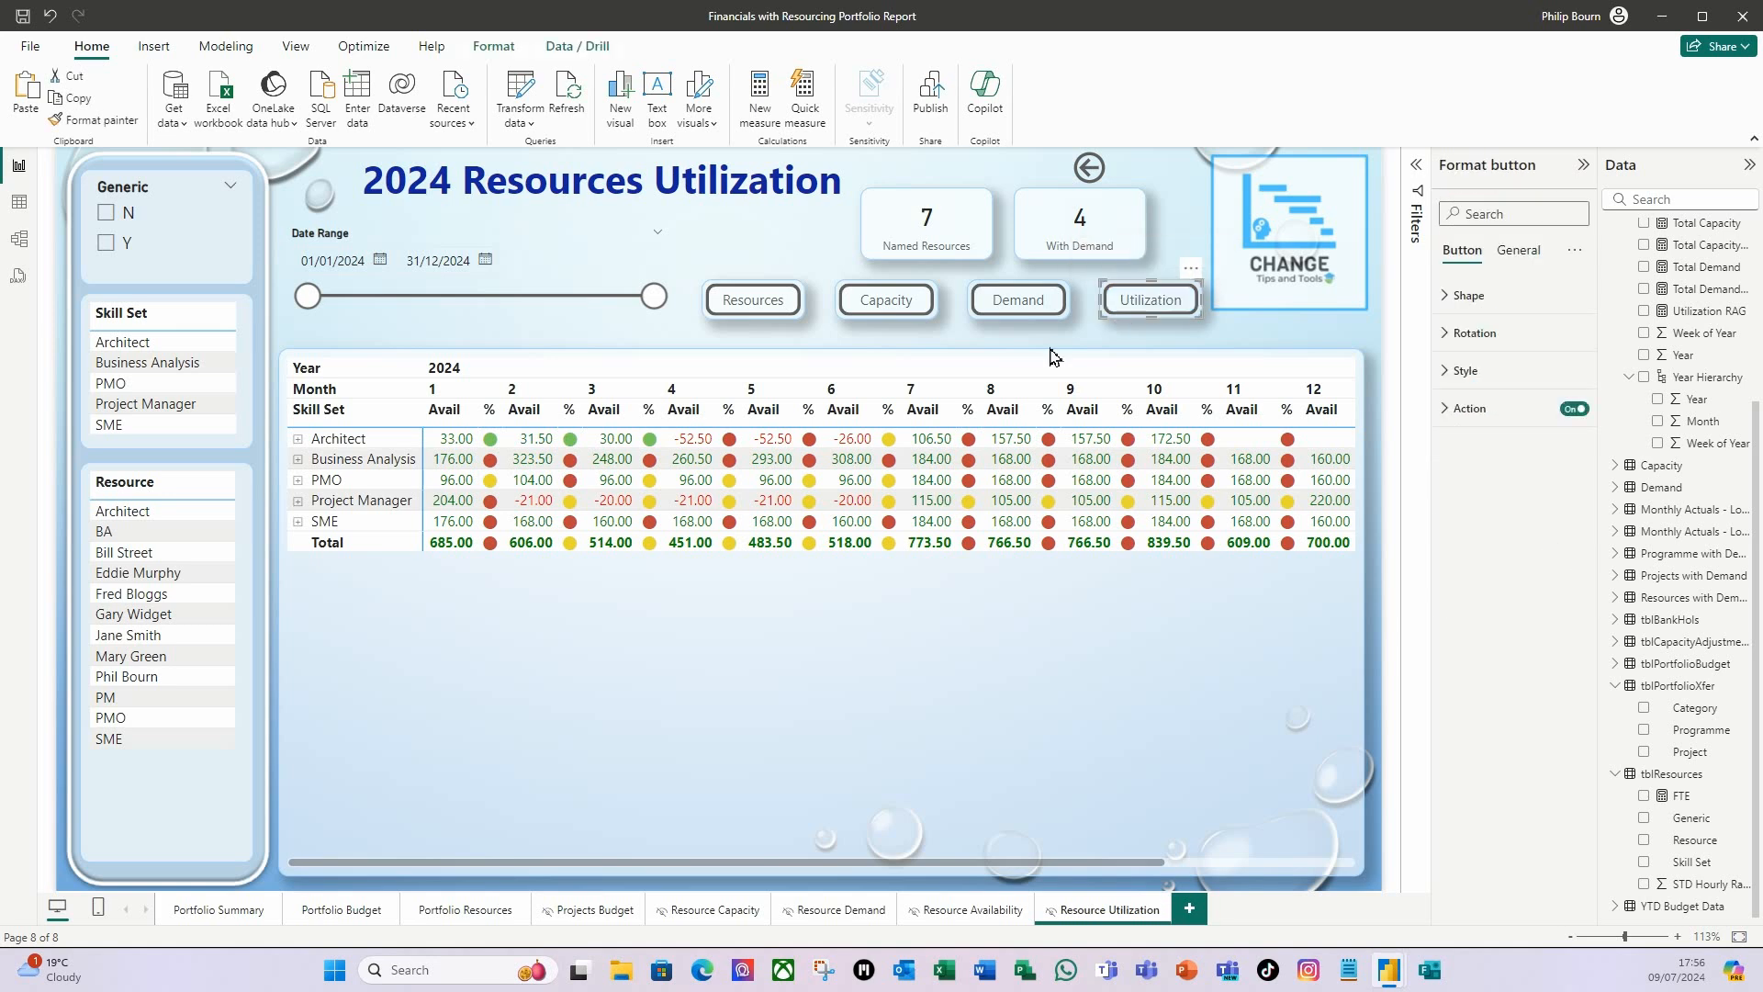
{"action": "left_click", "coordinate": [1446, 409]}
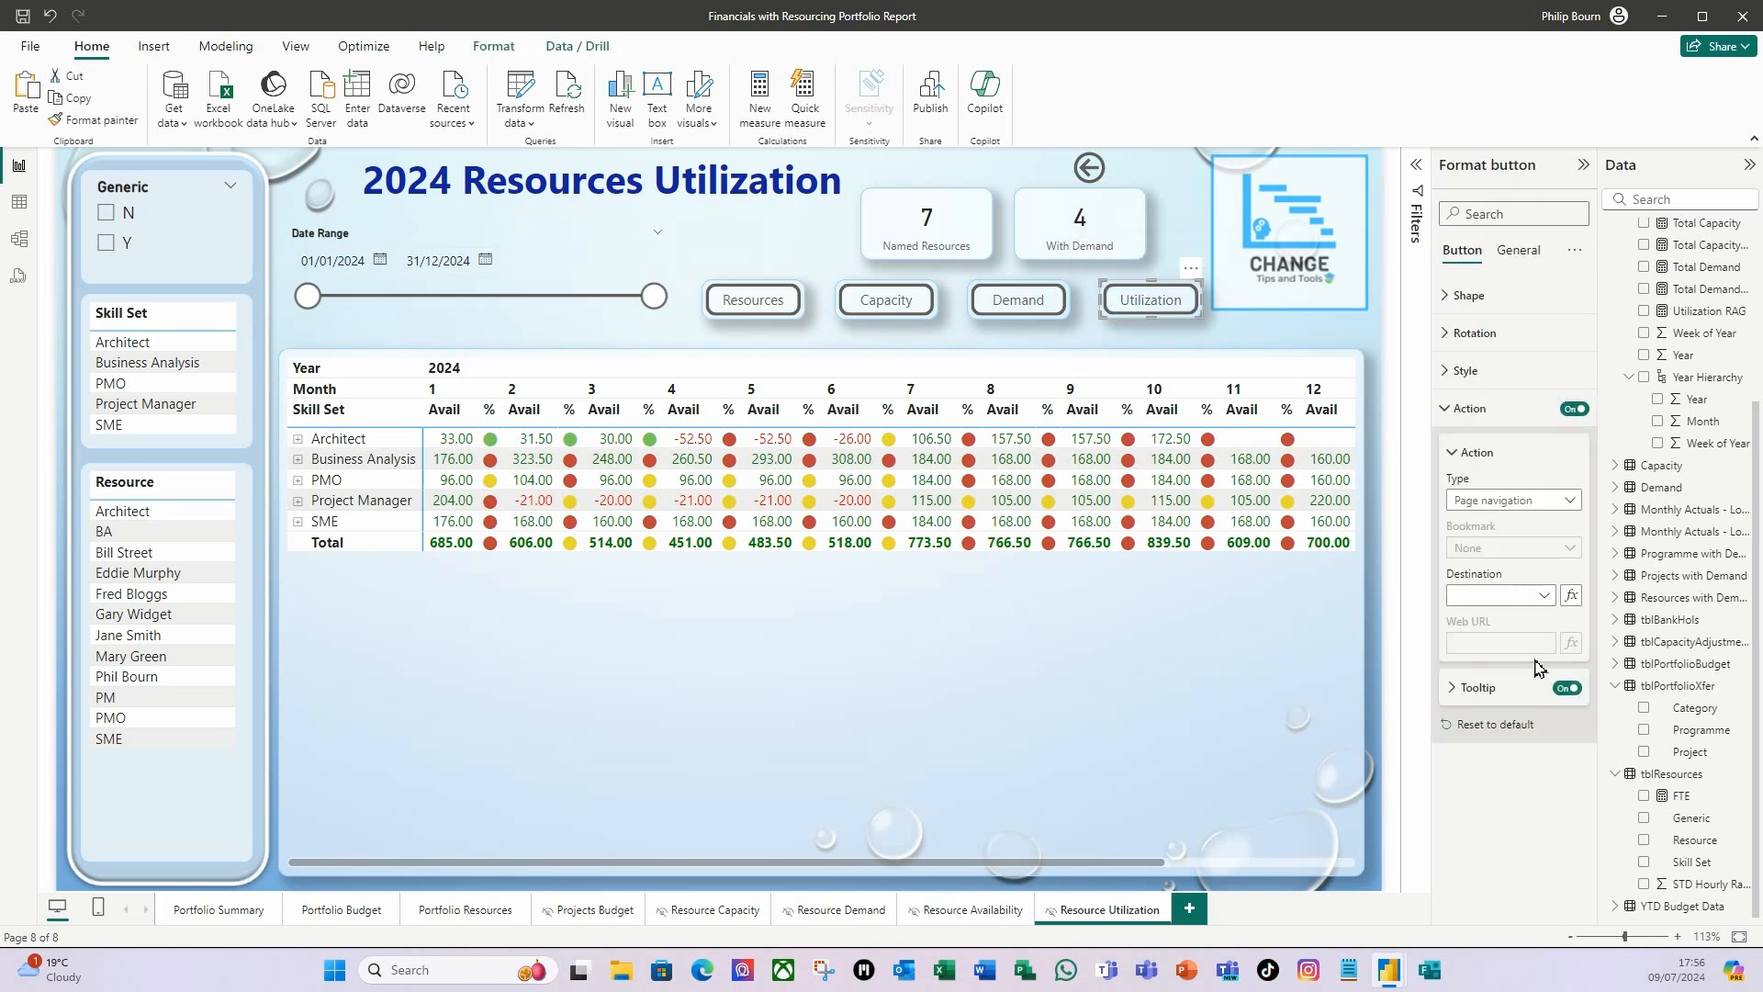
{"action": "left_click", "coordinate": [1543, 597]}
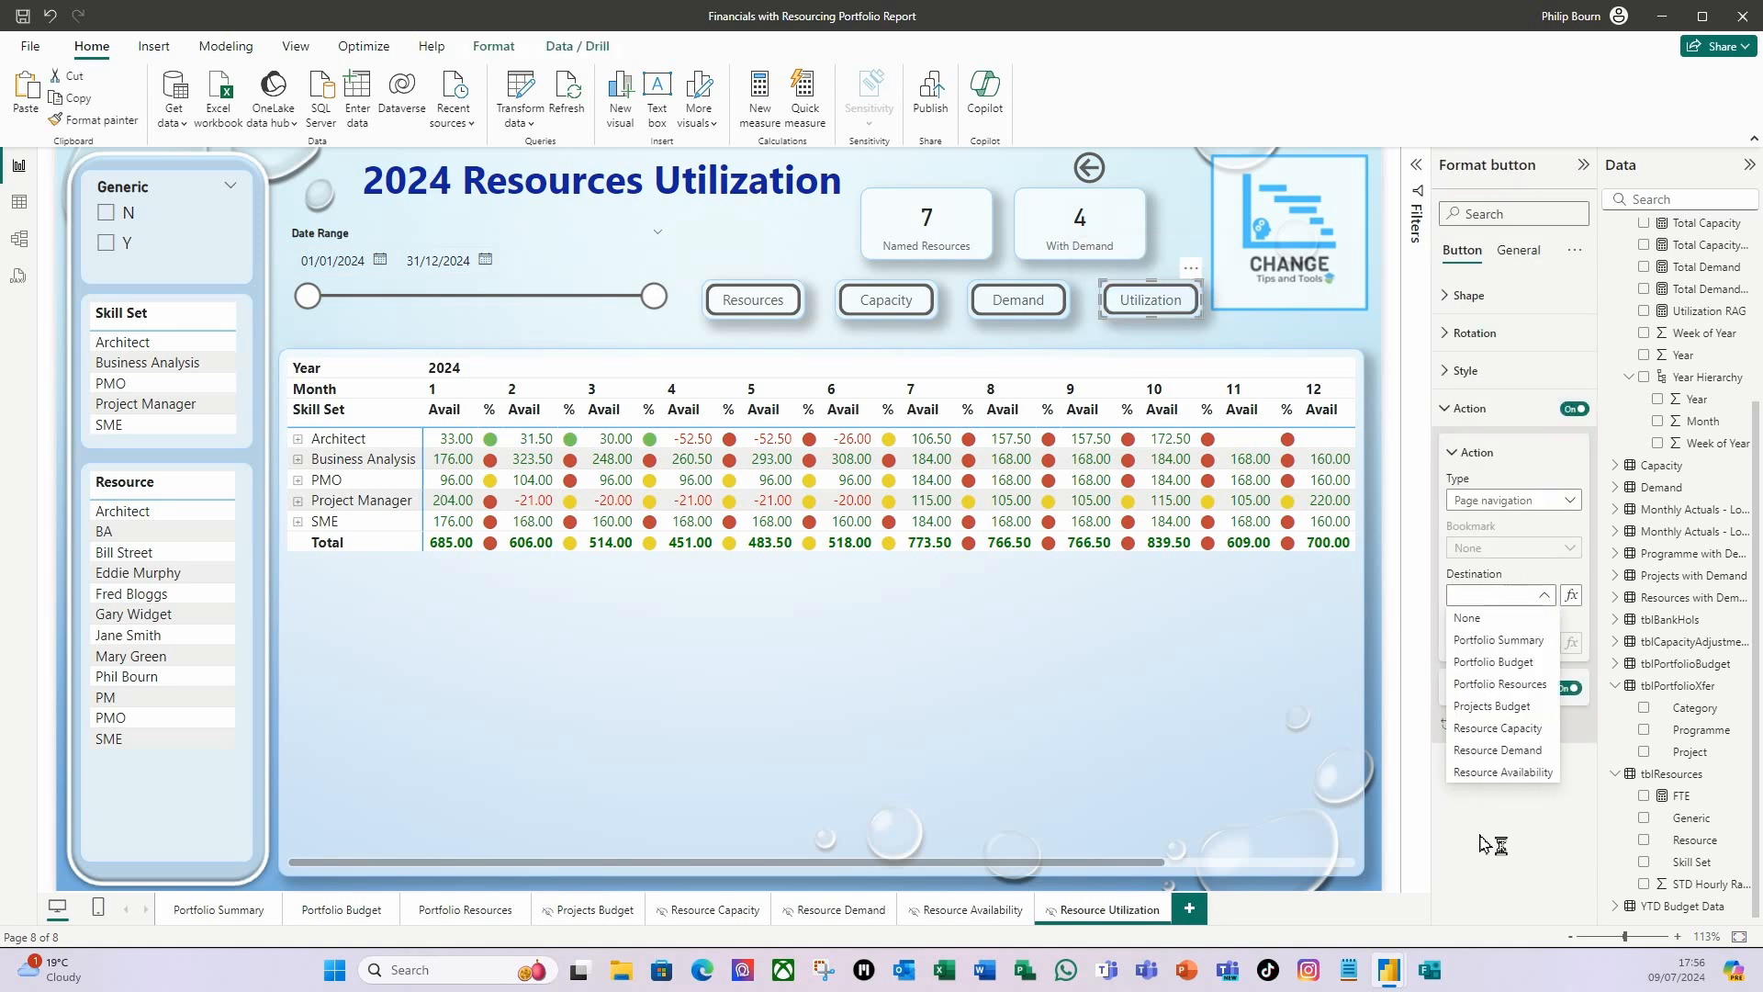
{"action": "left_click", "coordinate": [1521, 774]}
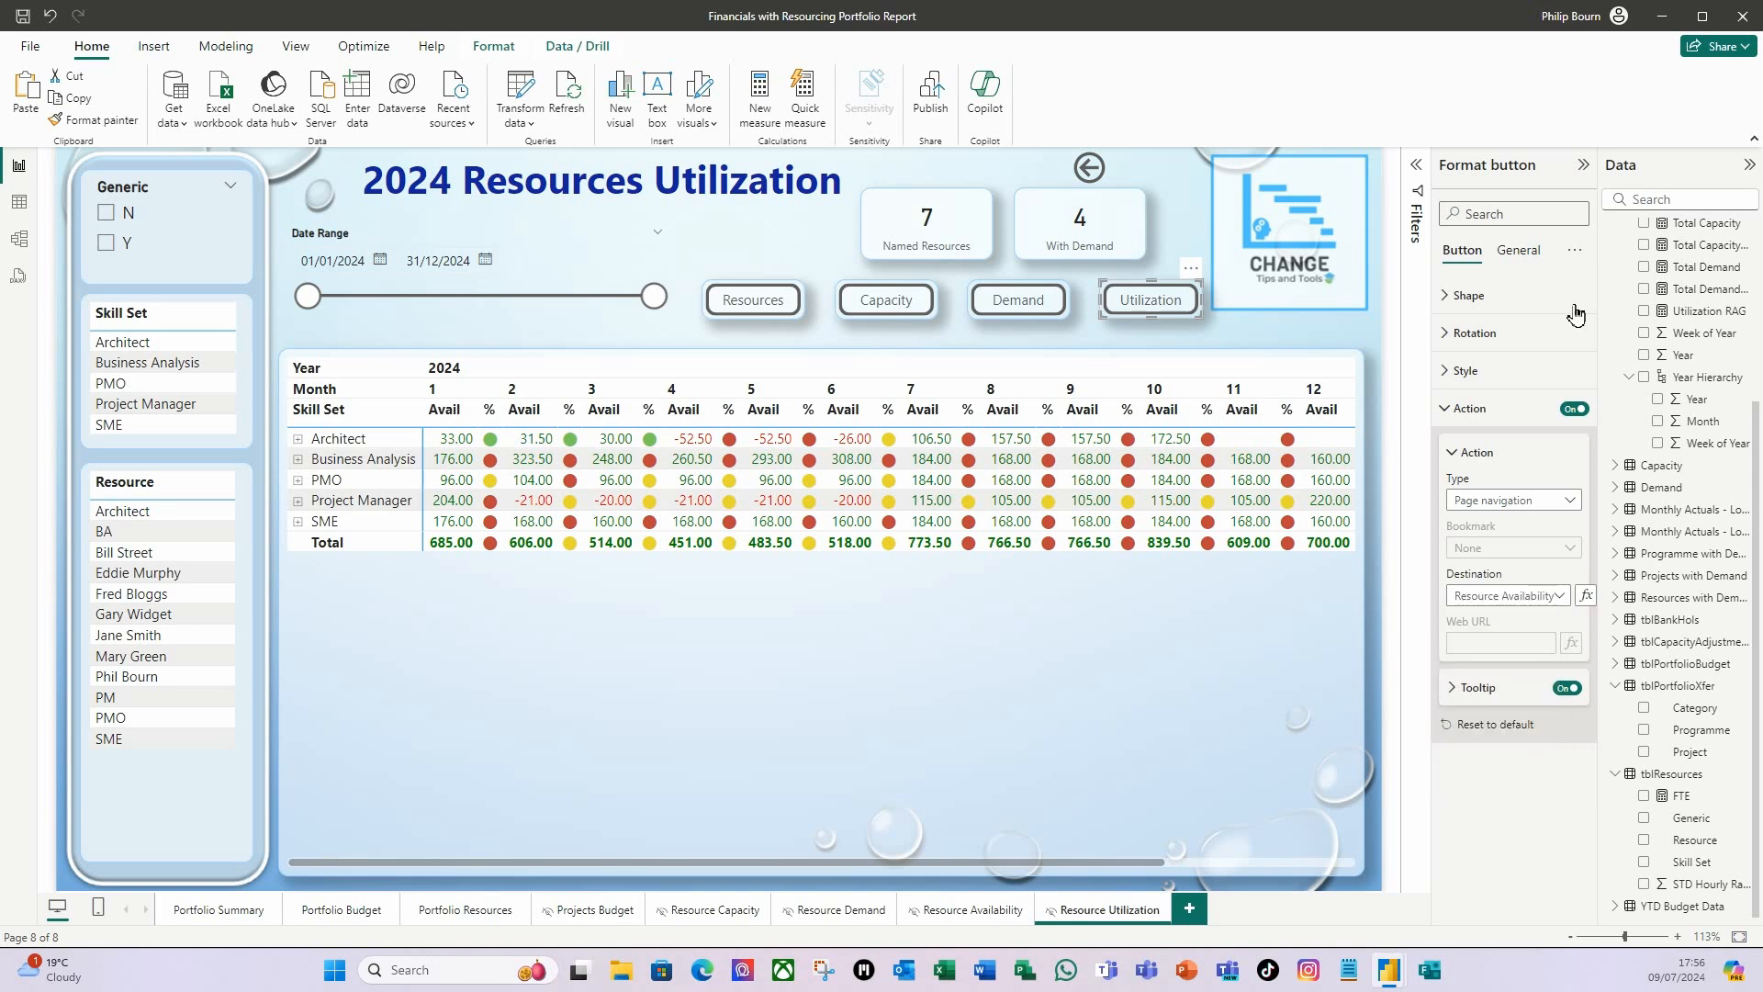
Change the Utilization button's text on the Resource Utilization page to "Availability".
{"action": "left_click", "coordinate": [1451, 372]}
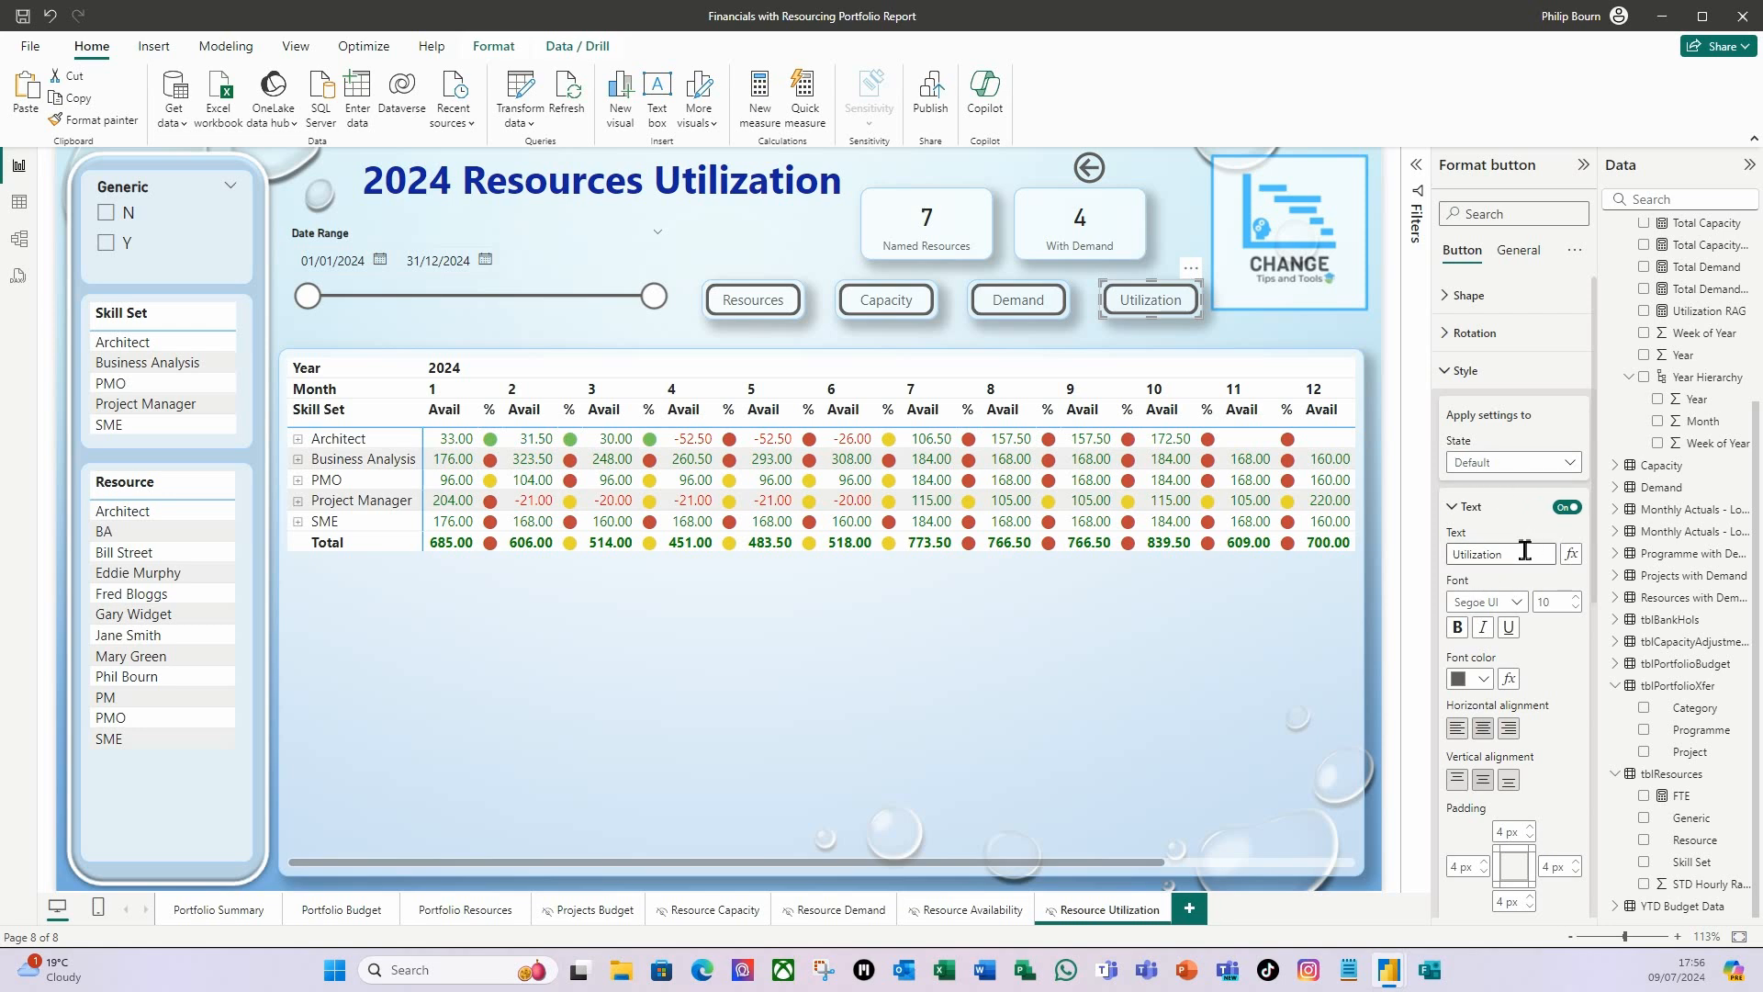
{"action": "left_click_drag", "start_coordinate": [1519, 556], "coordinate": [1423, 562]}
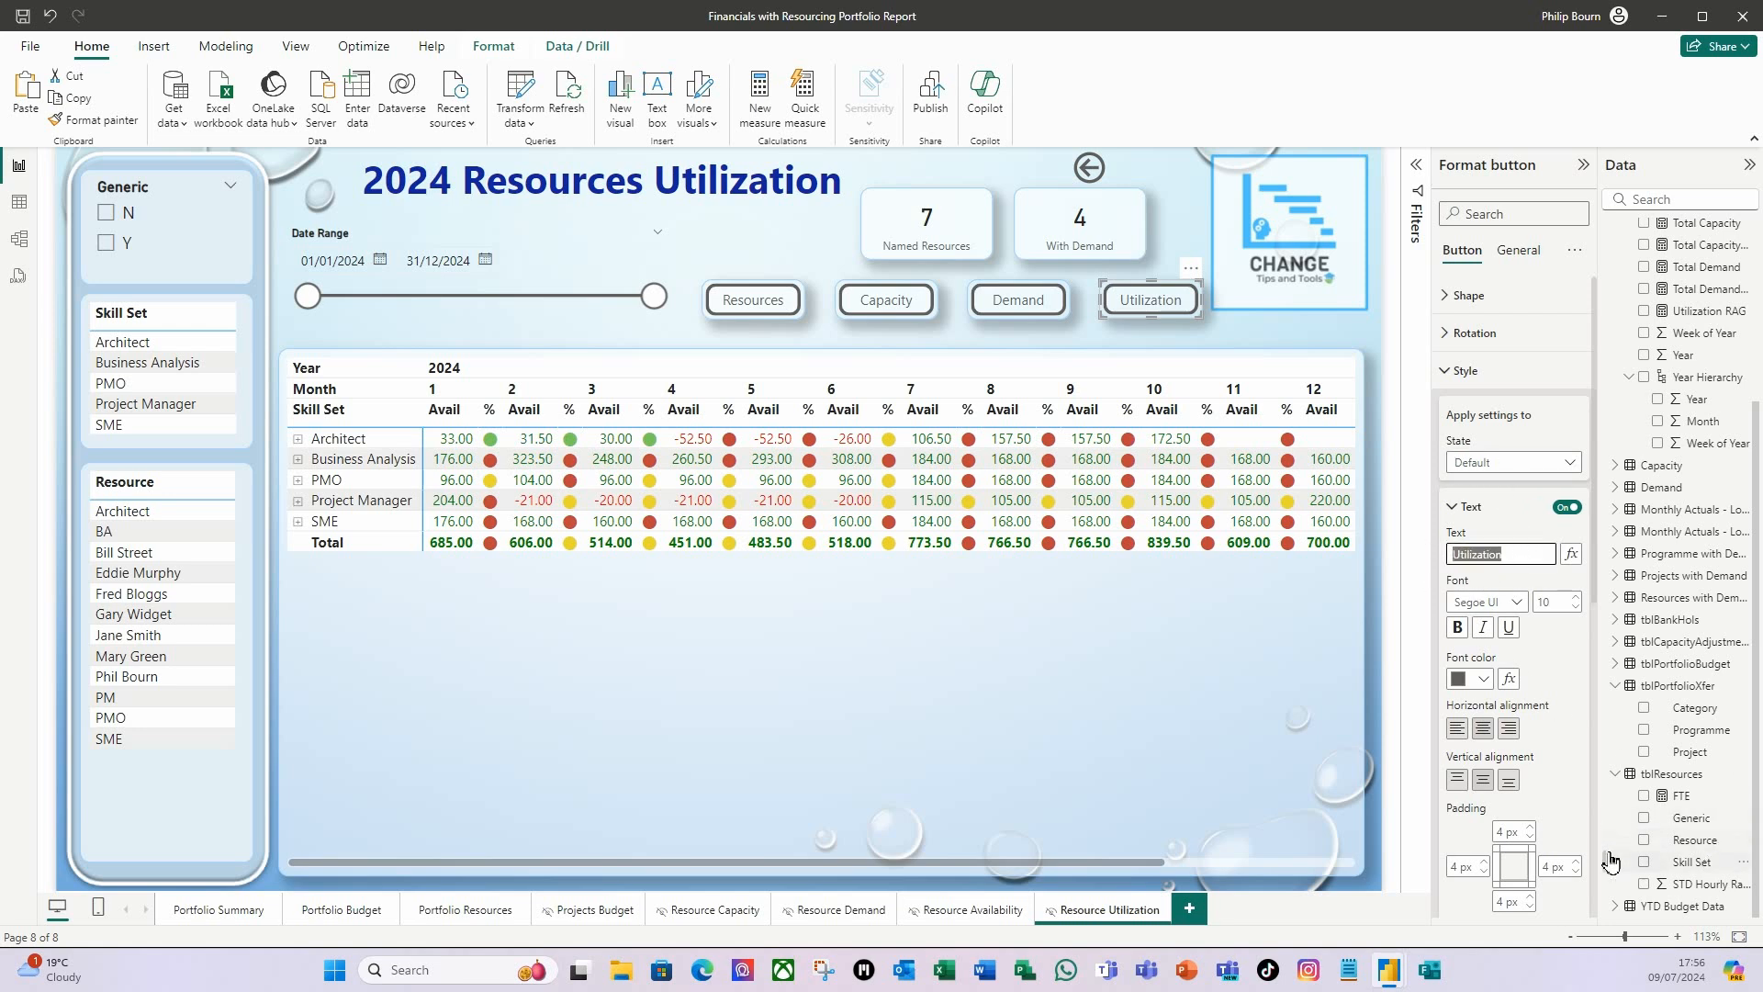
{"action": "type", "text": "A"}
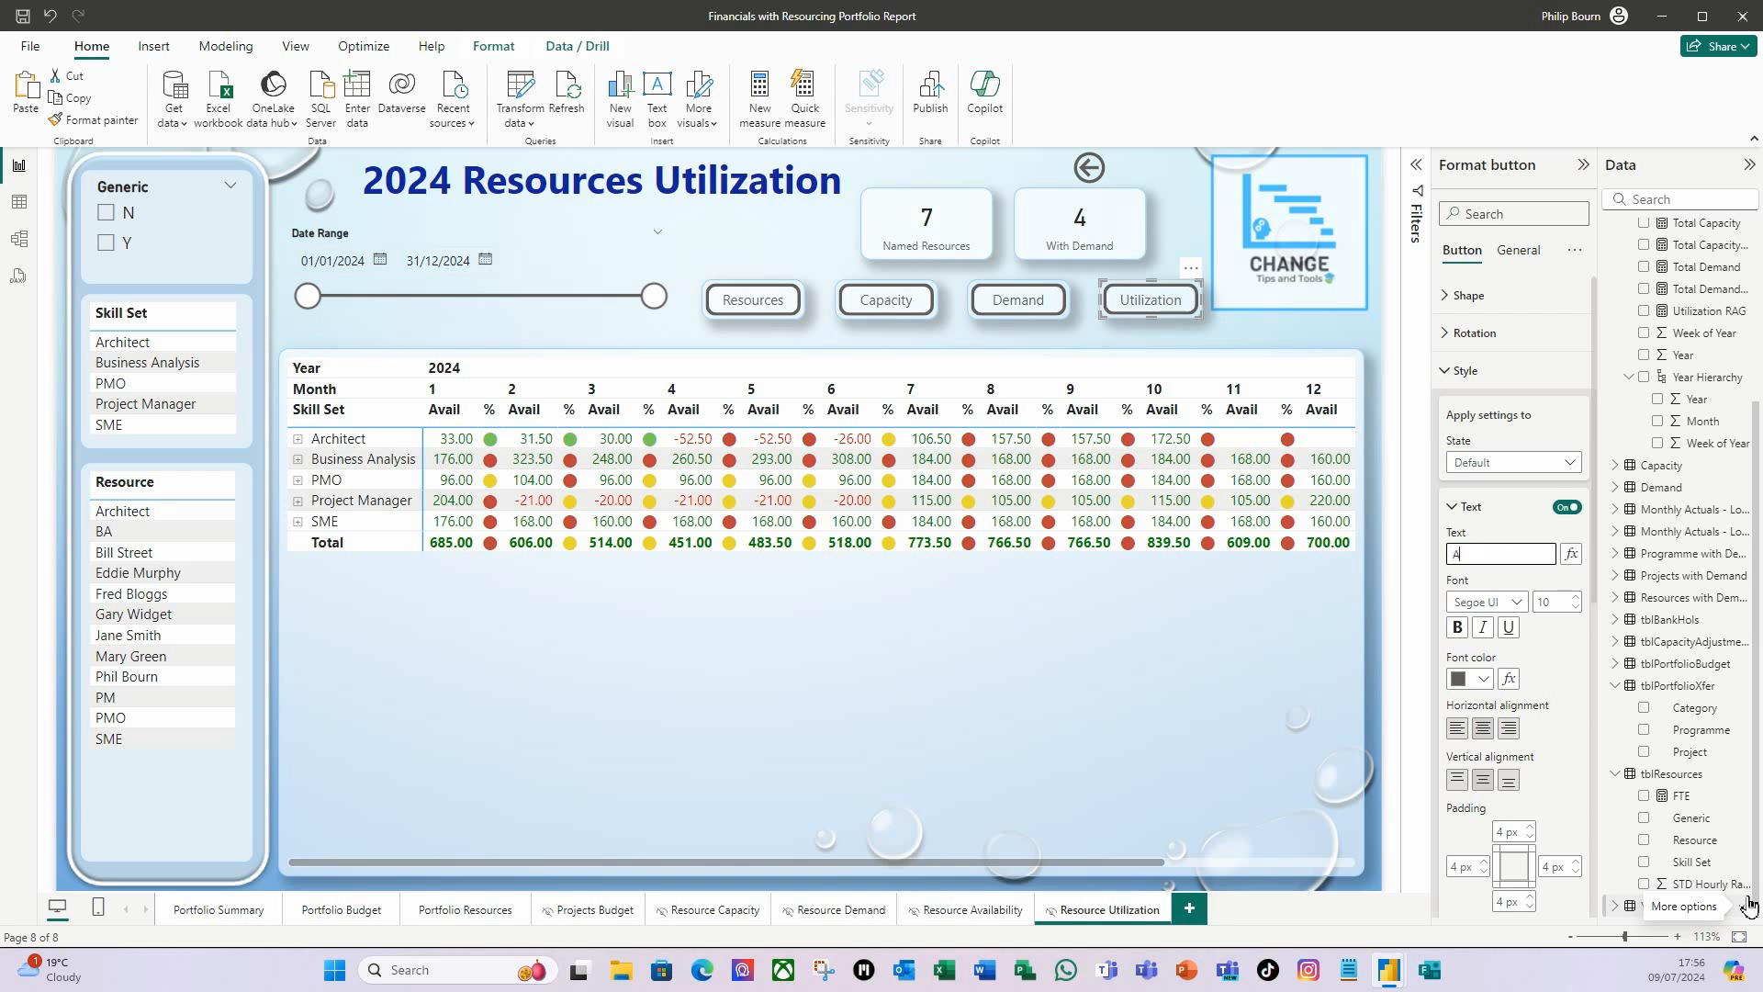
{"action": "type", "text": "vailability"}
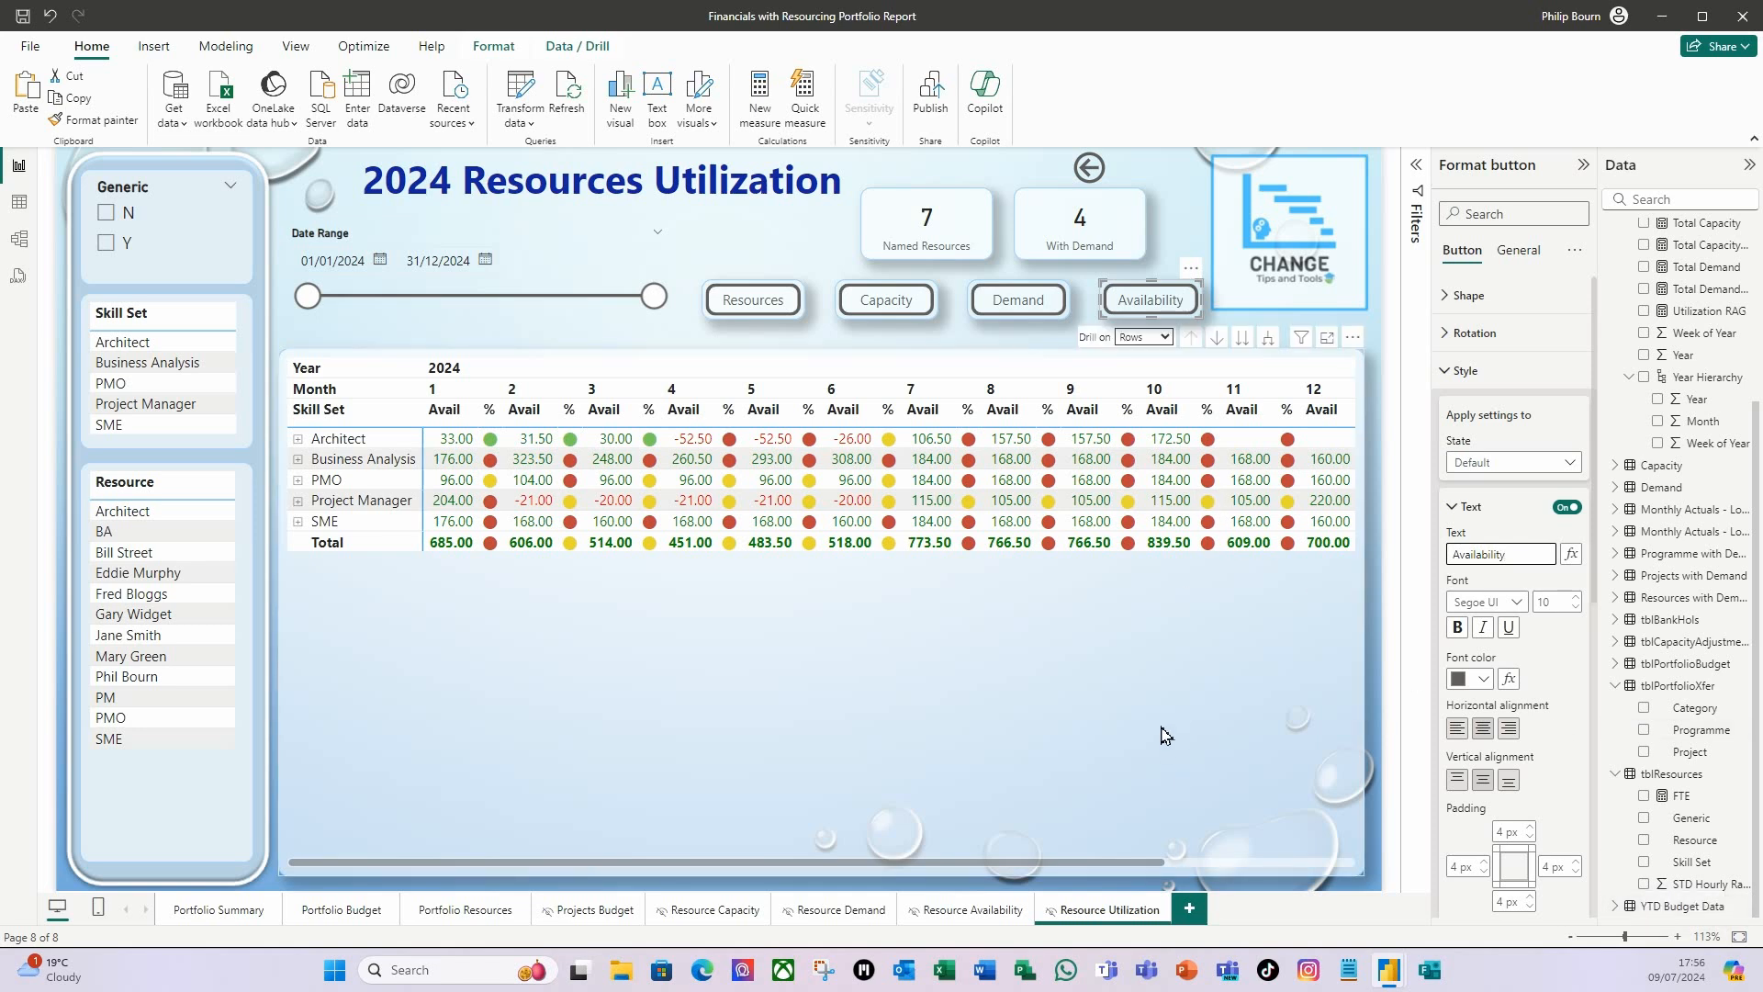
Replace the Avail value in the Resource Utilization matrix with the Calendar table's % Utilization value, placed ahead of the % status.
{"action": "left_click", "coordinate": [1164, 735]}
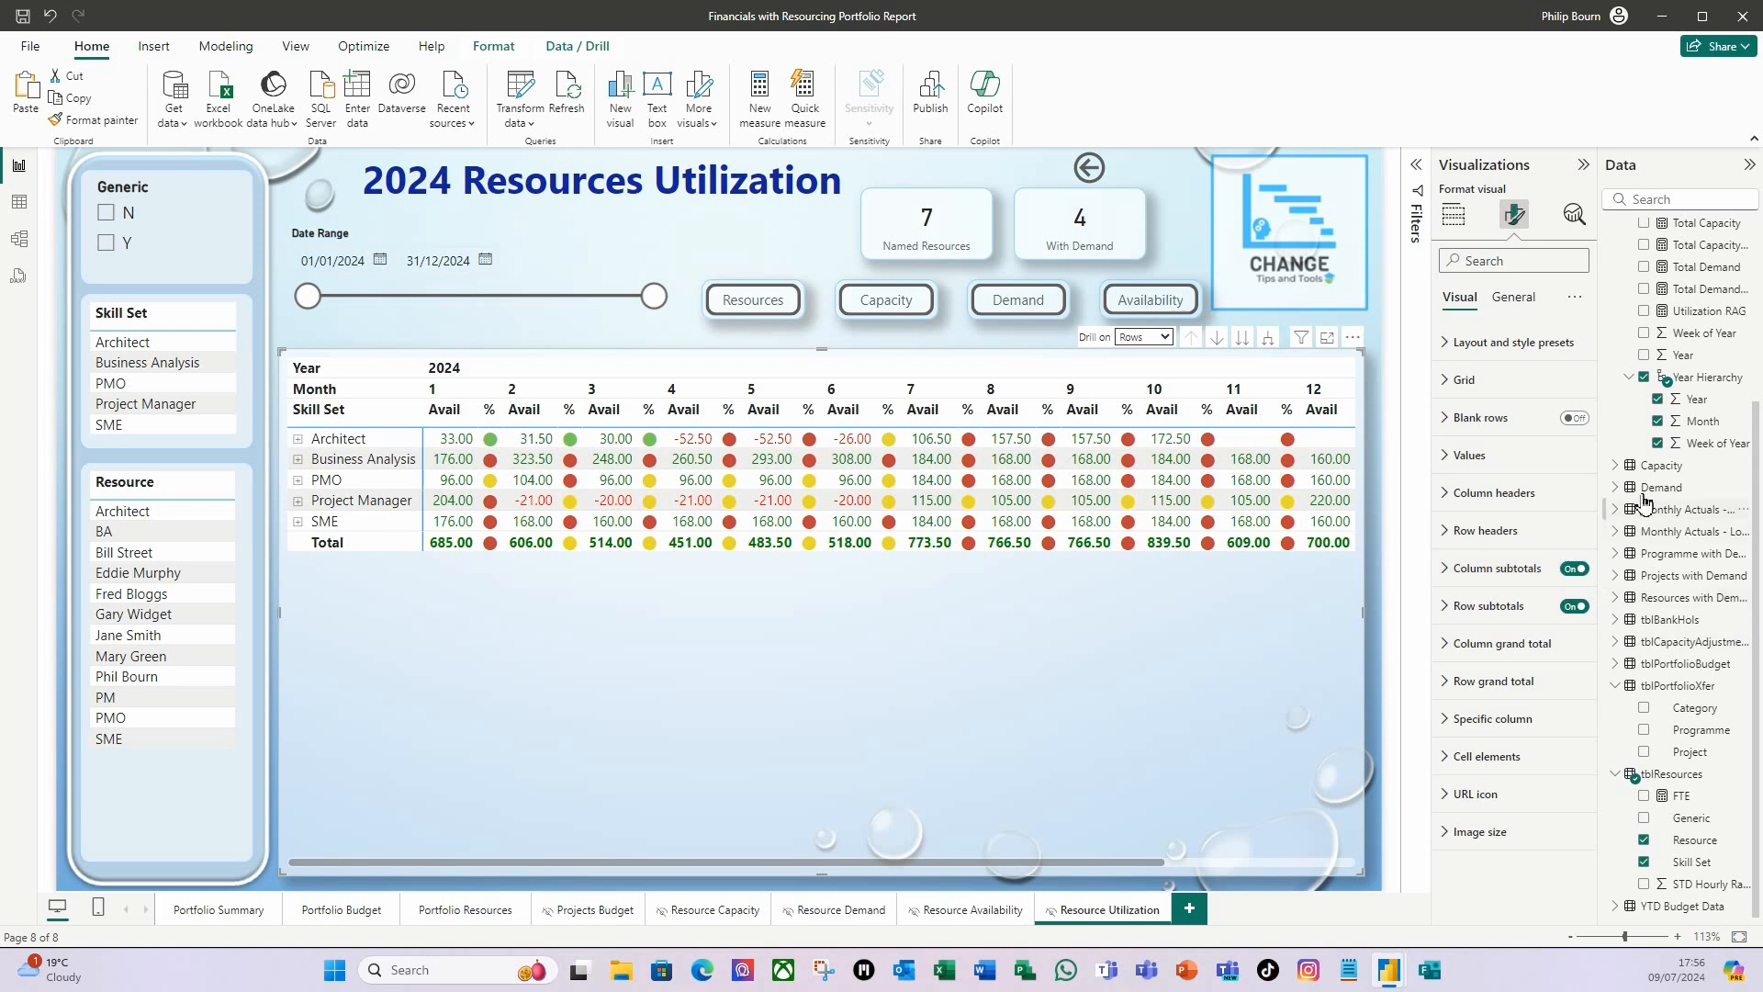
{"action": "left_click", "coordinate": [1454, 214]}
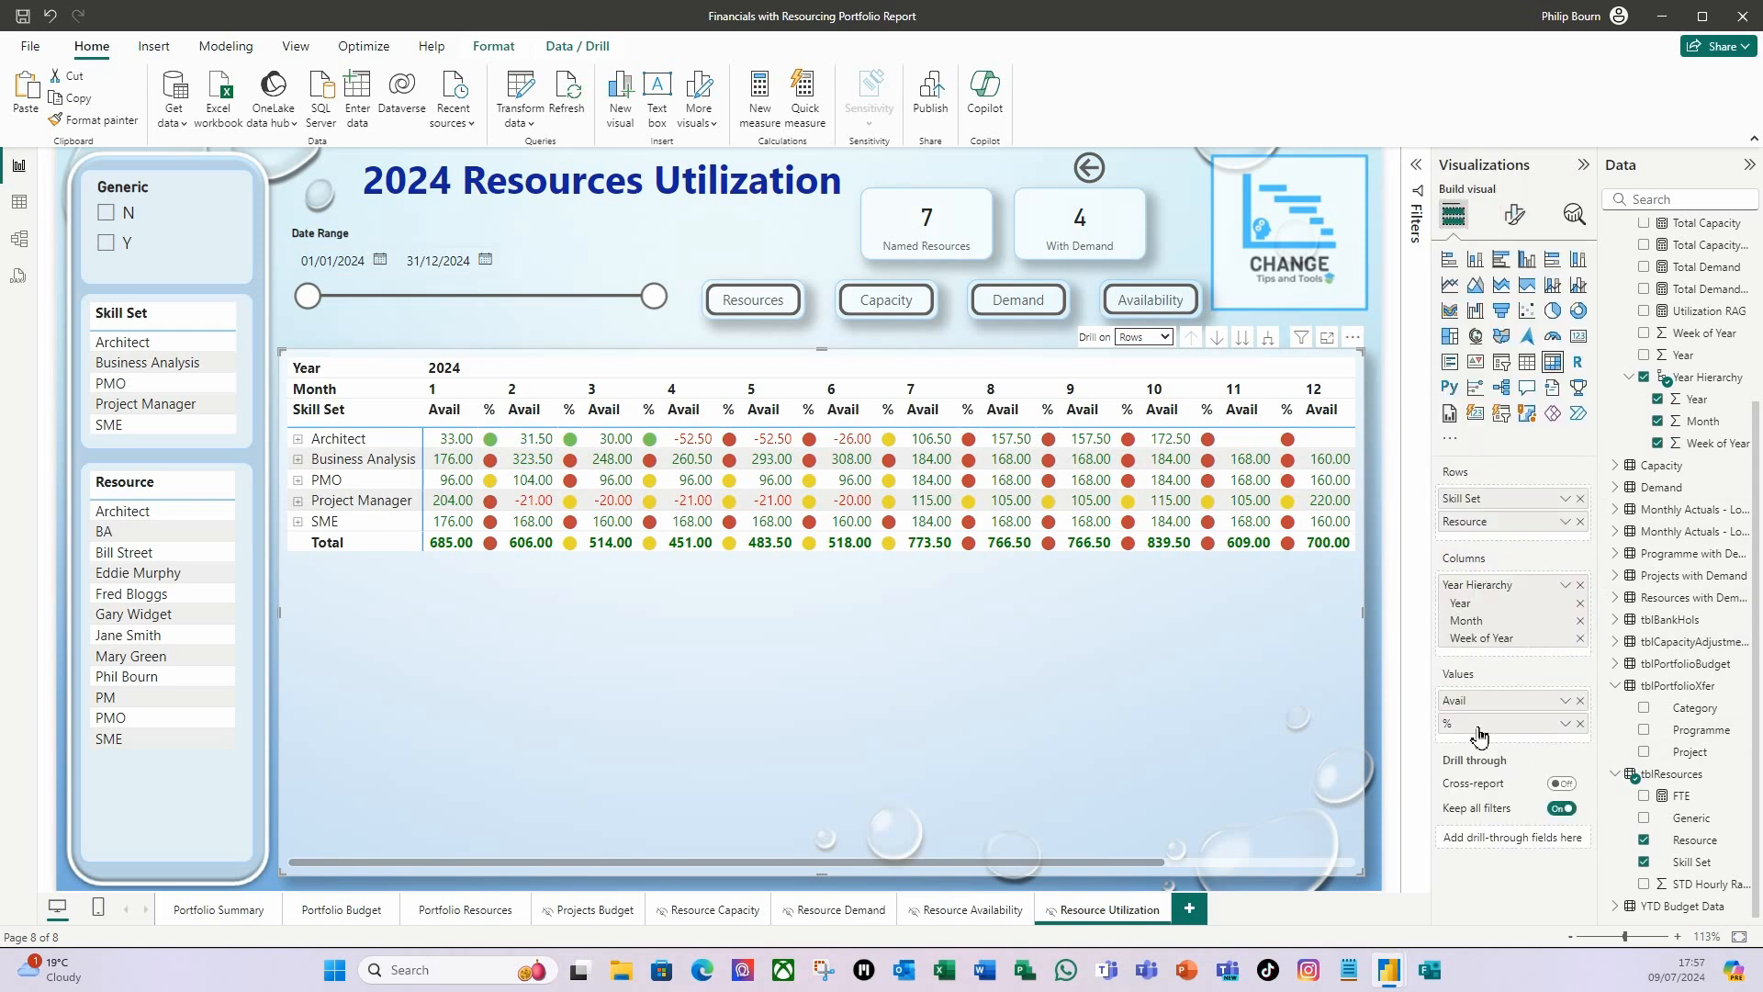
{"action": "left_click", "coordinate": [1581, 701]}
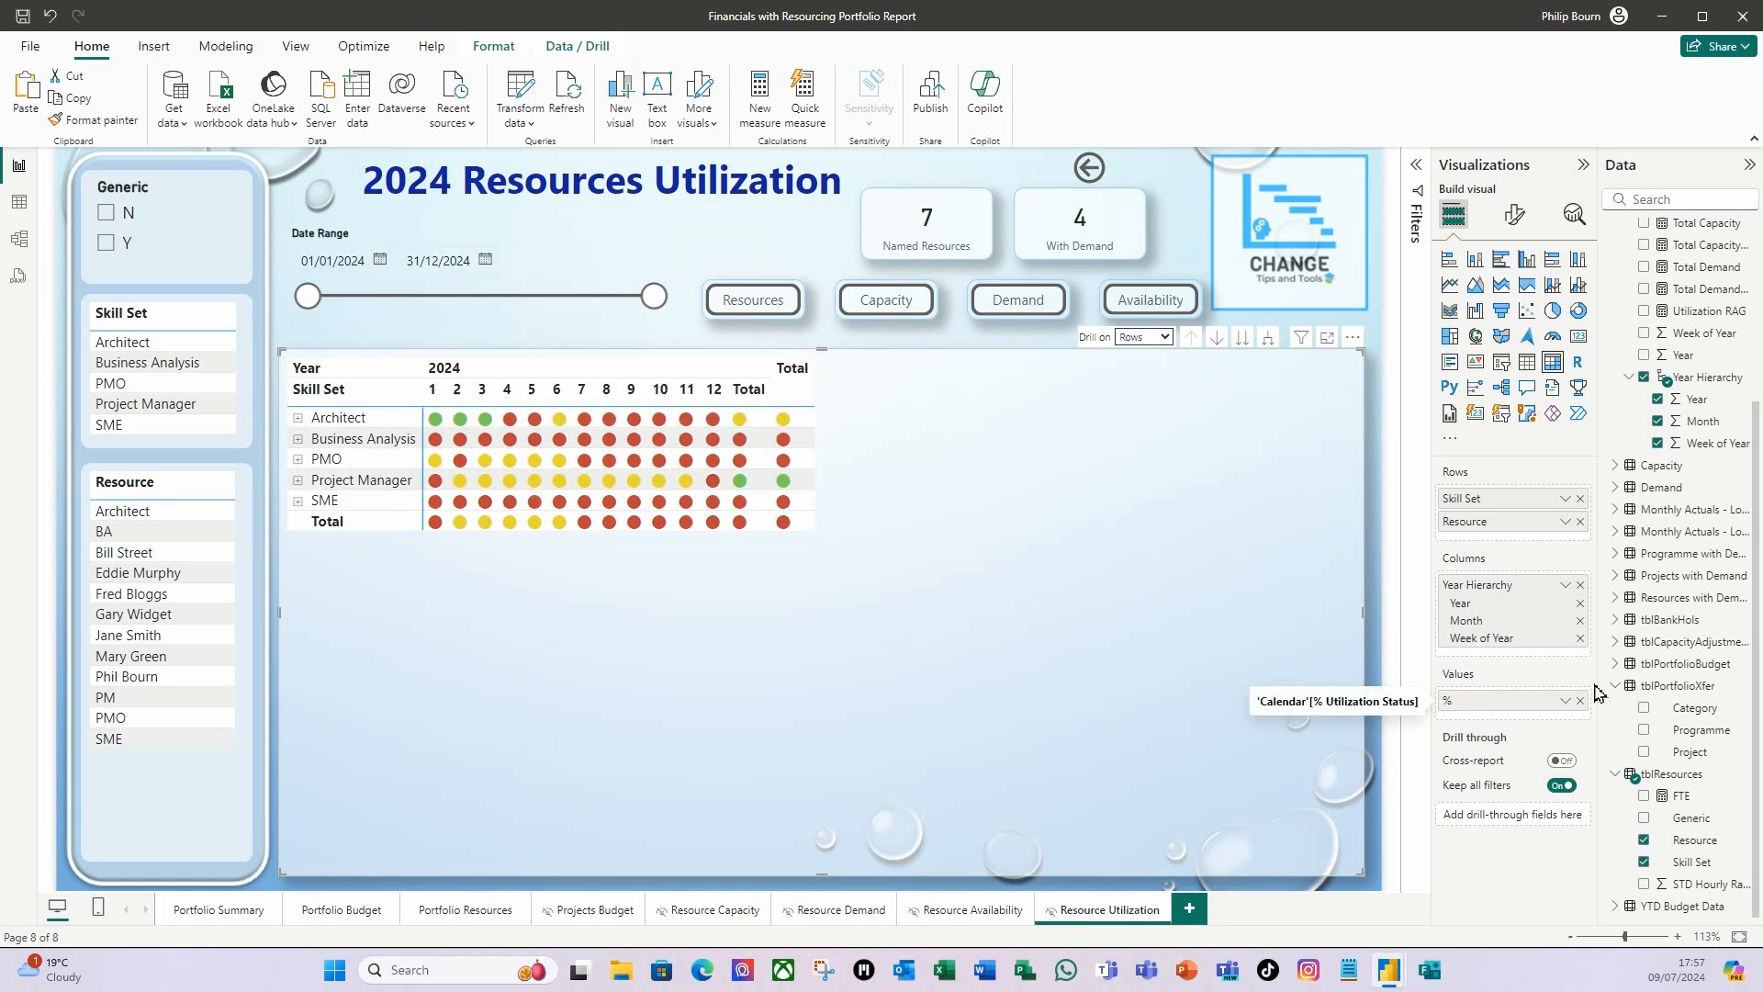
{"action": "scroll", "coordinate": [1717, 333], "scroll_direction": "up", "scroll_amount": 4}
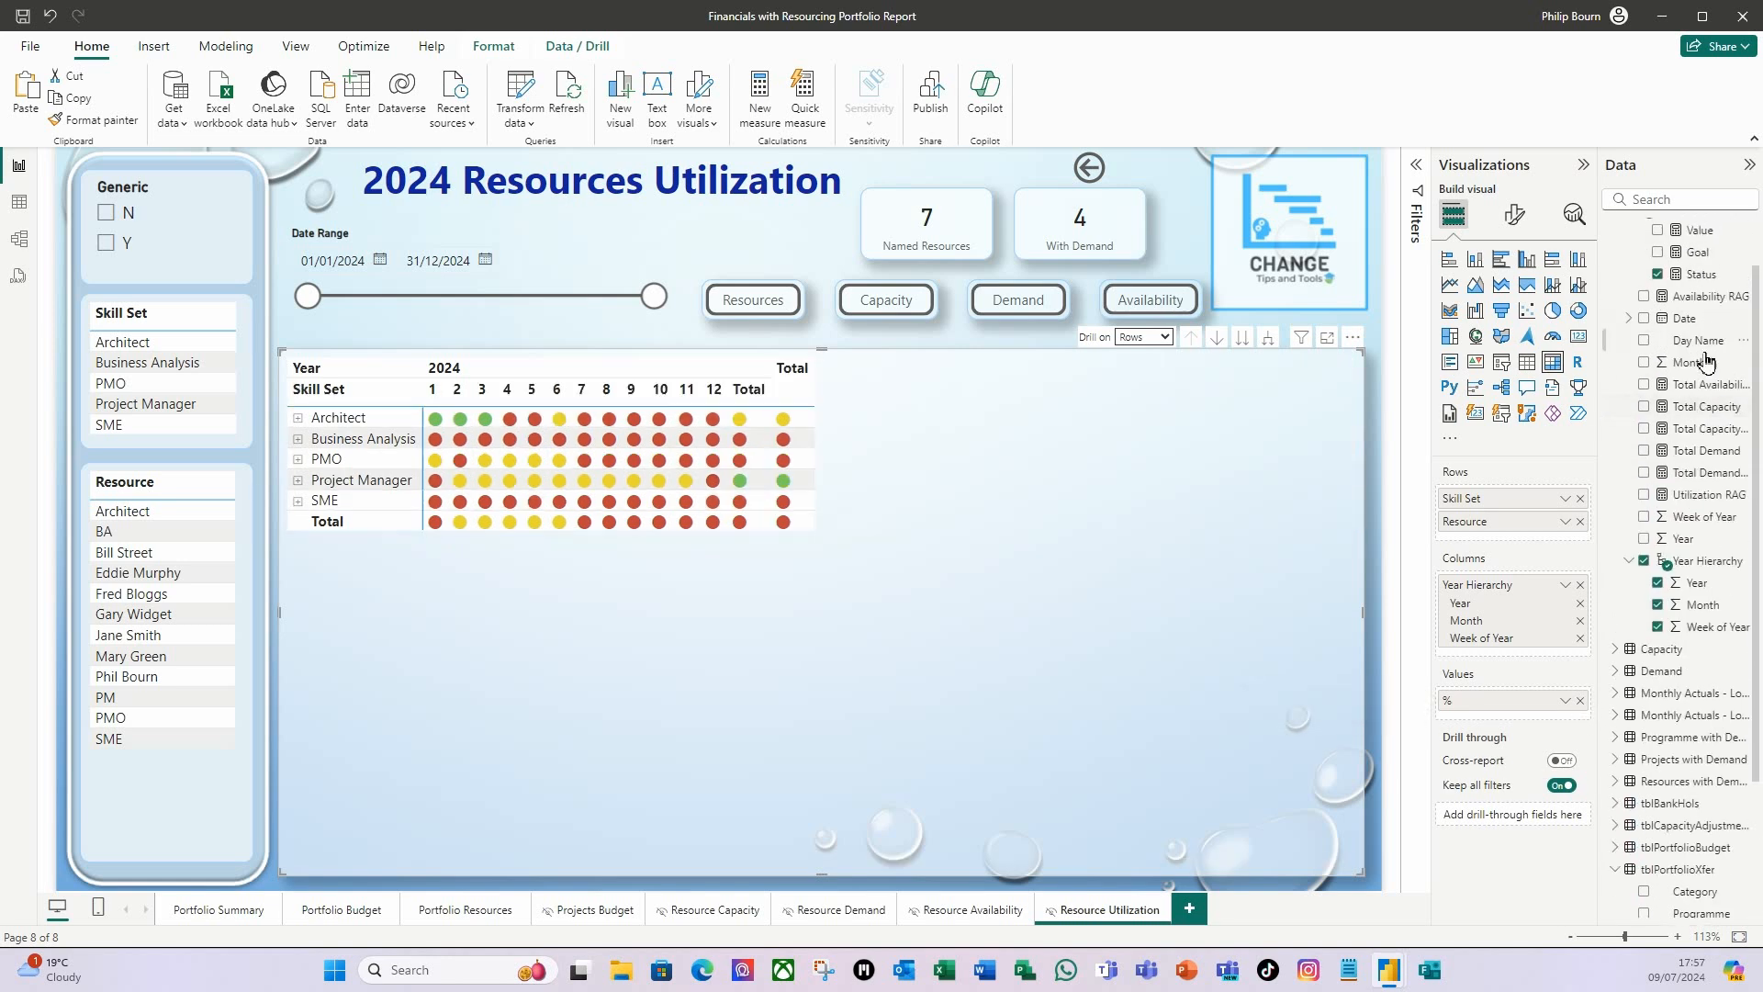
{"action": "left_click_drag", "start_coordinate": [1698, 296], "coordinate": [1535, 697]}
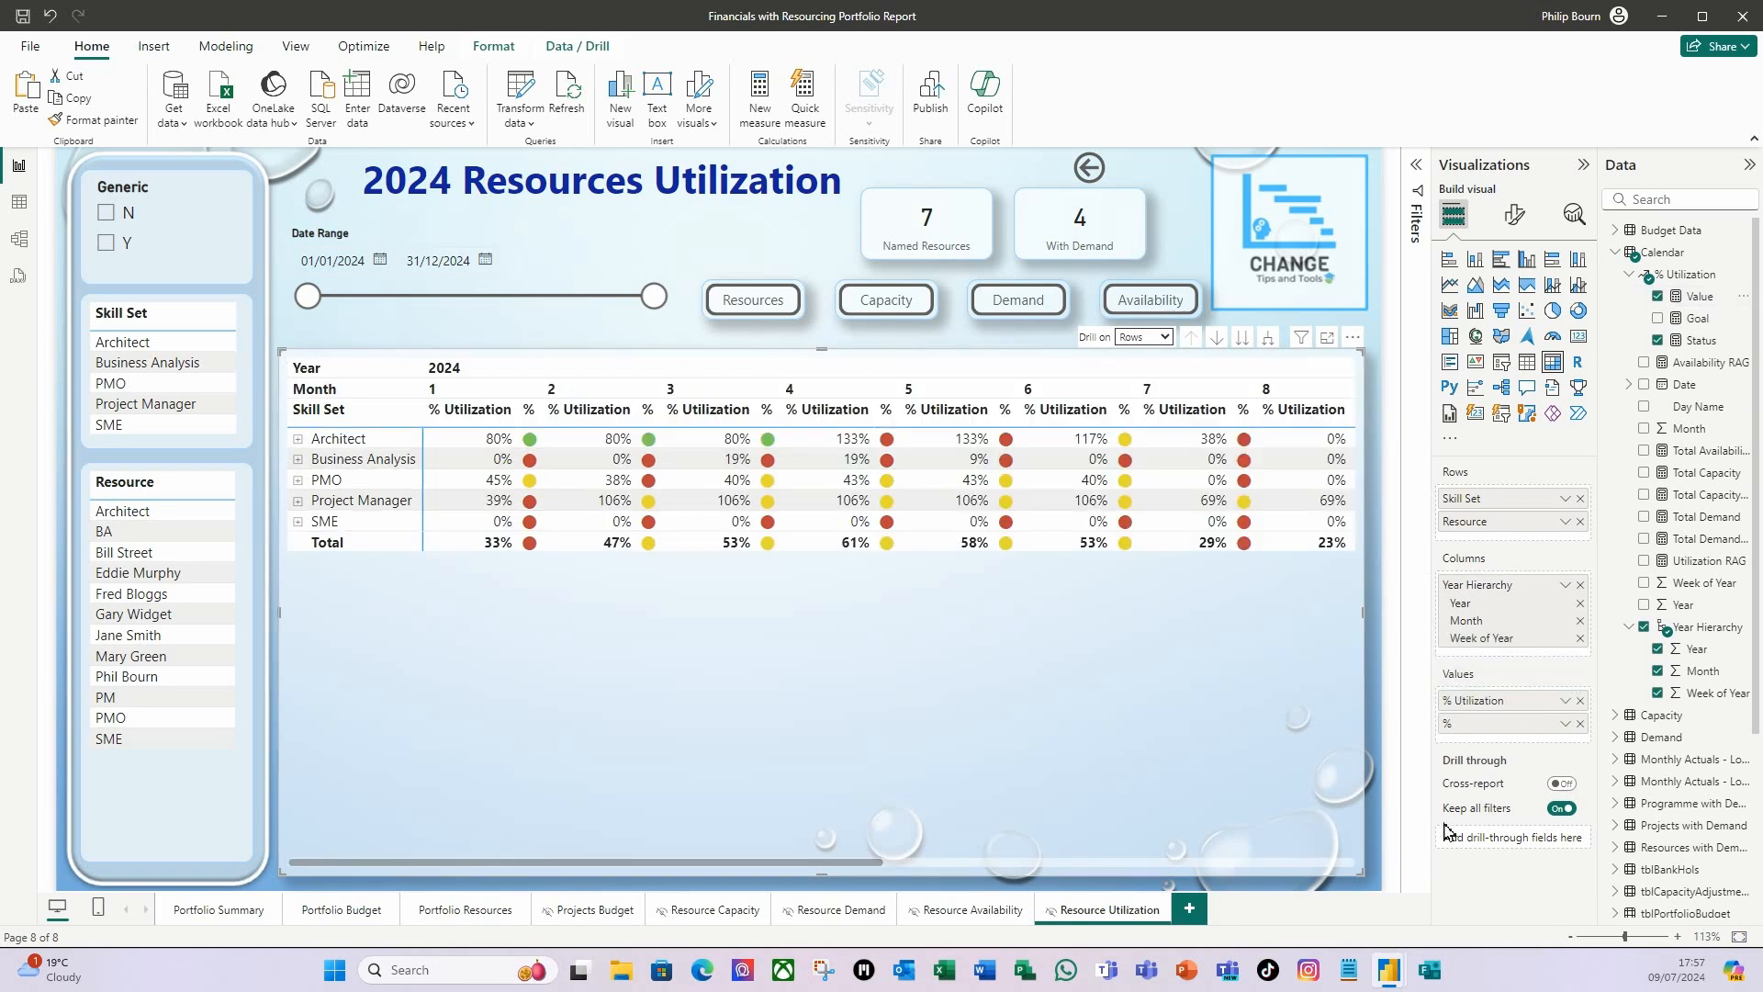
Rename the matrix's % Utilization value to "Utiliz" for this visual.
{"action": "right_click", "coordinate": [1480, 701]}
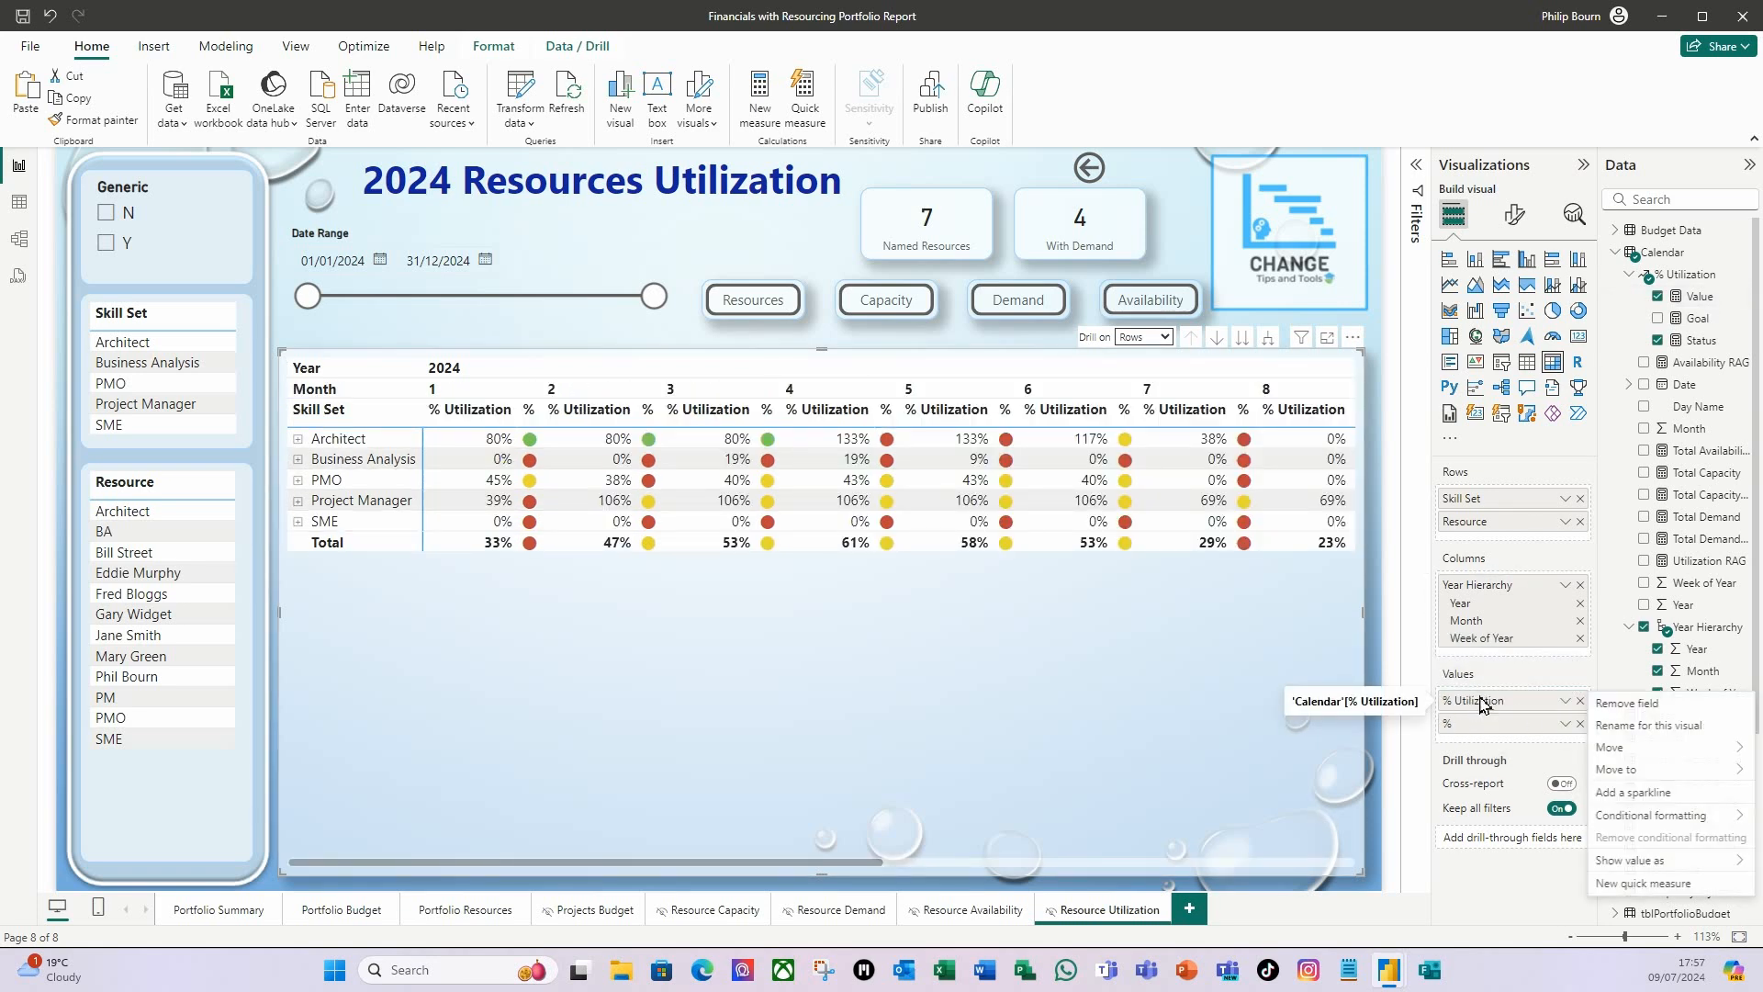
{"action": "left_click", "coordinate": [1677, 726]}
{"action": "left_click_drag", "start_coordinate": [1519, 702], "coordinate": [1367, 698]}
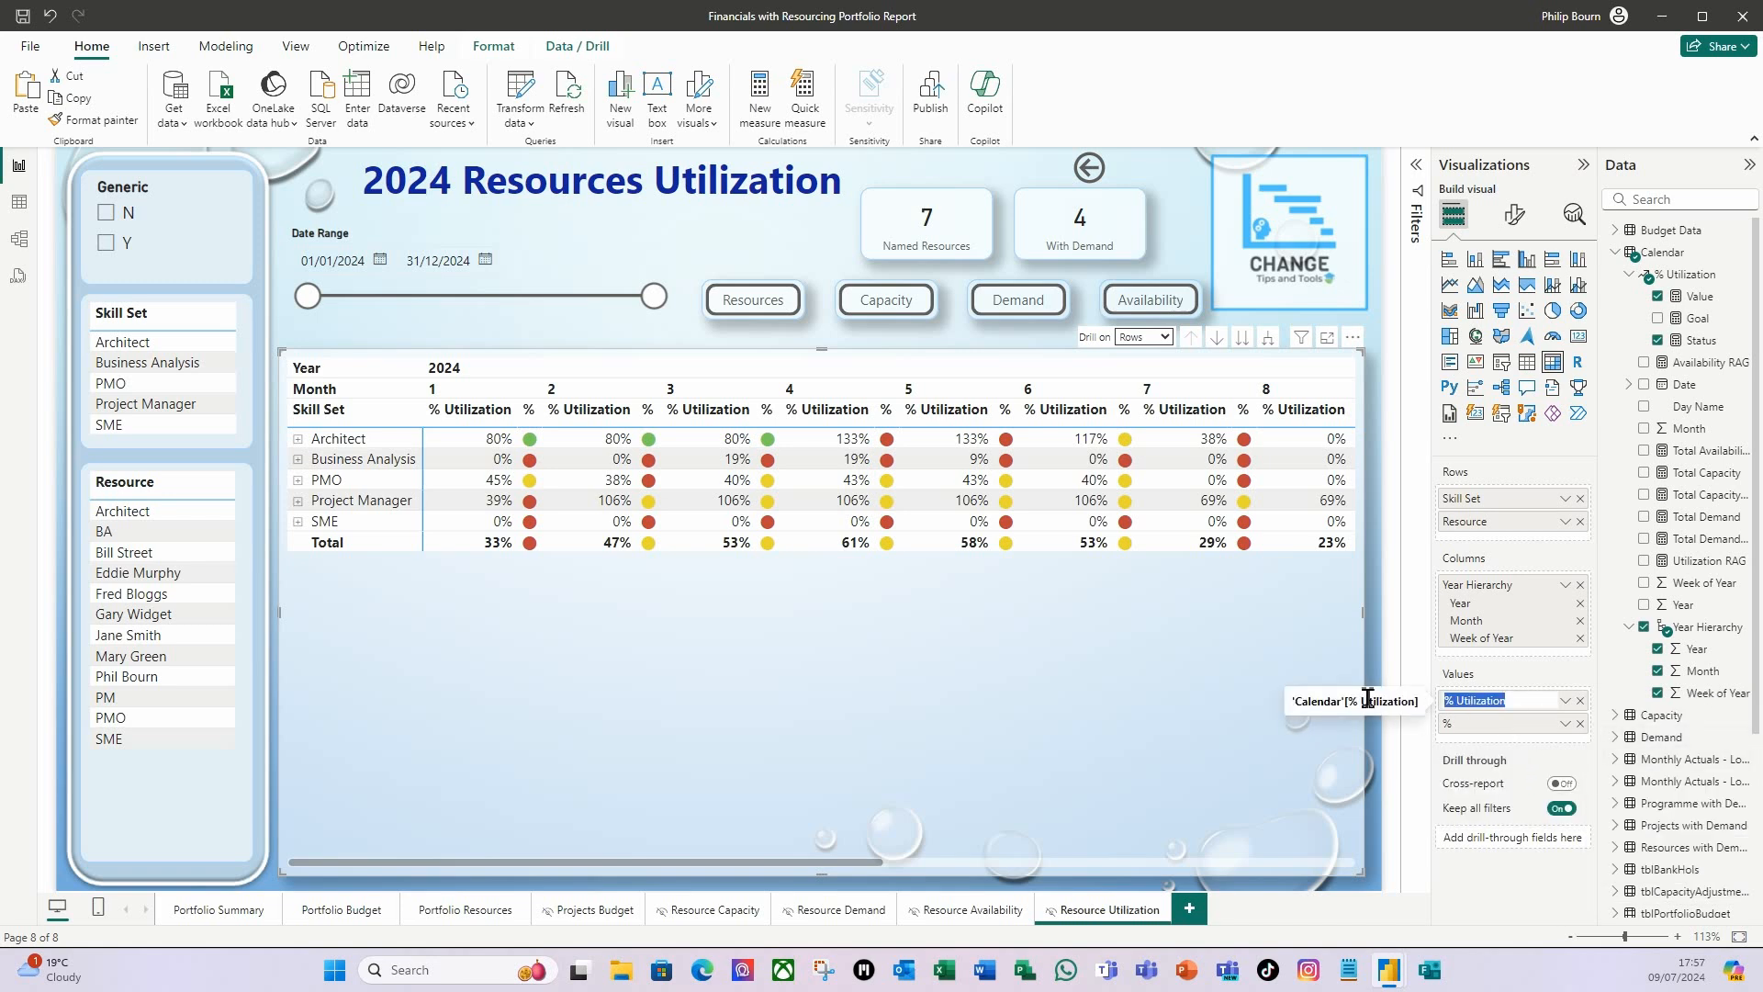
{"action": "type", "text": "Utiliz"}
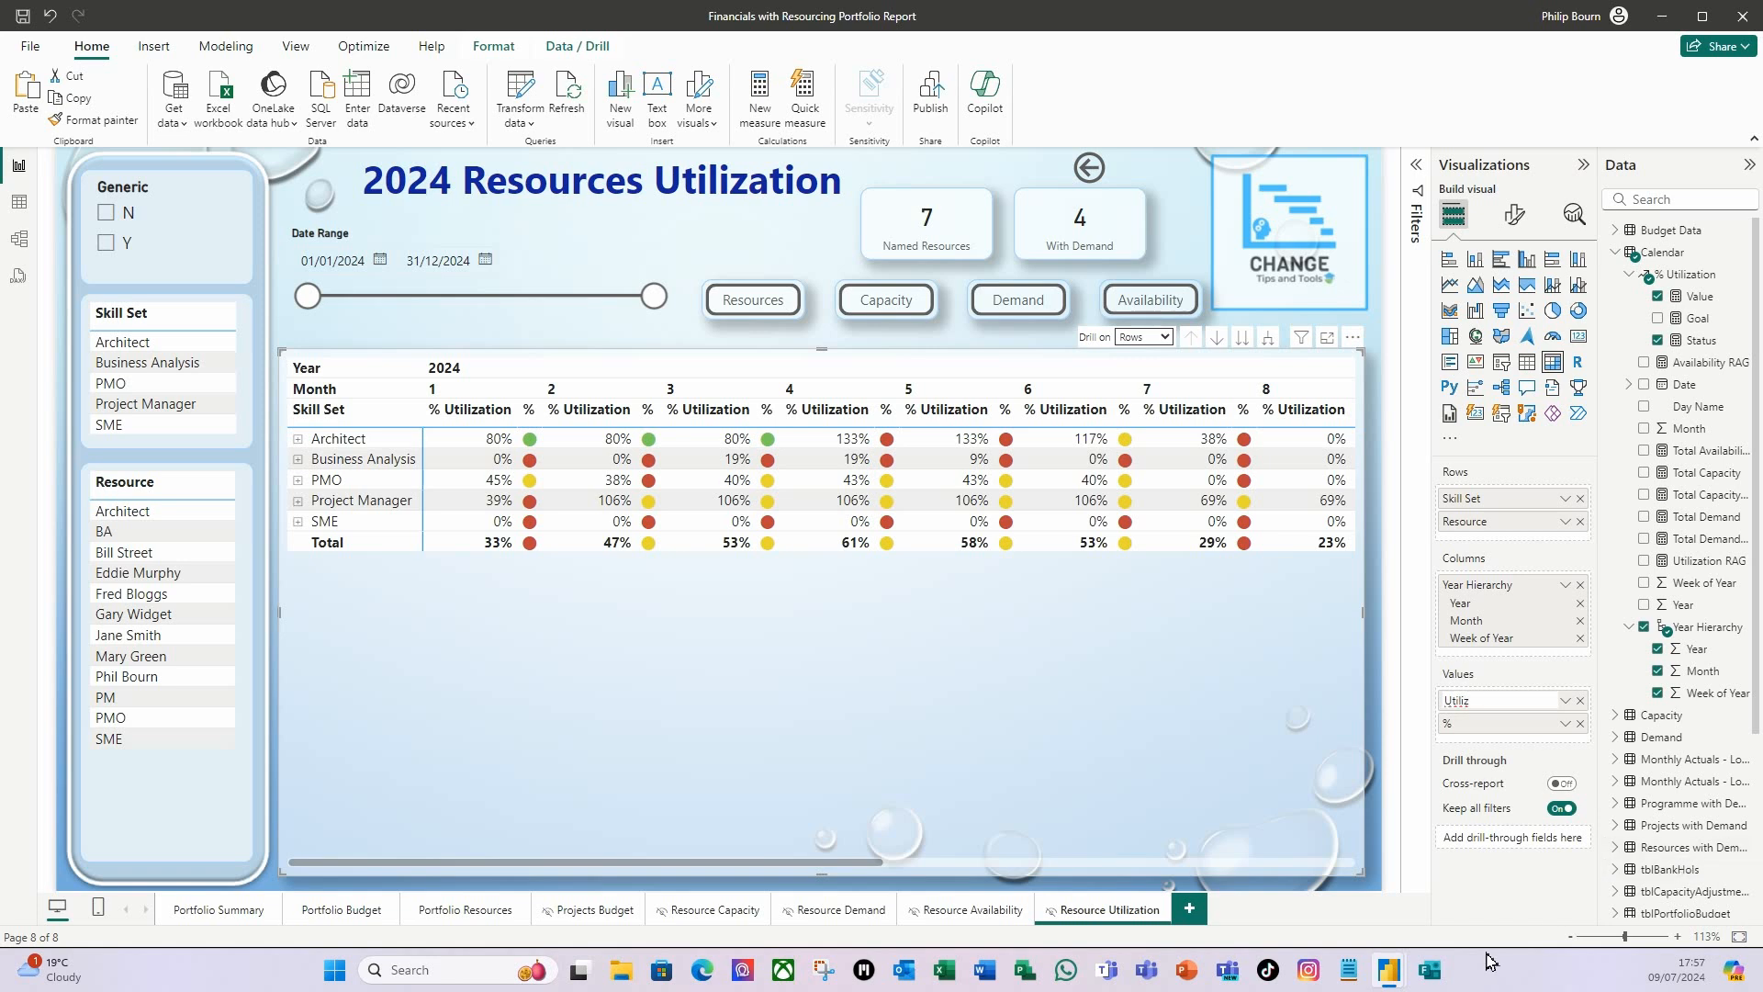
{"action": "key", "text": "Return"}
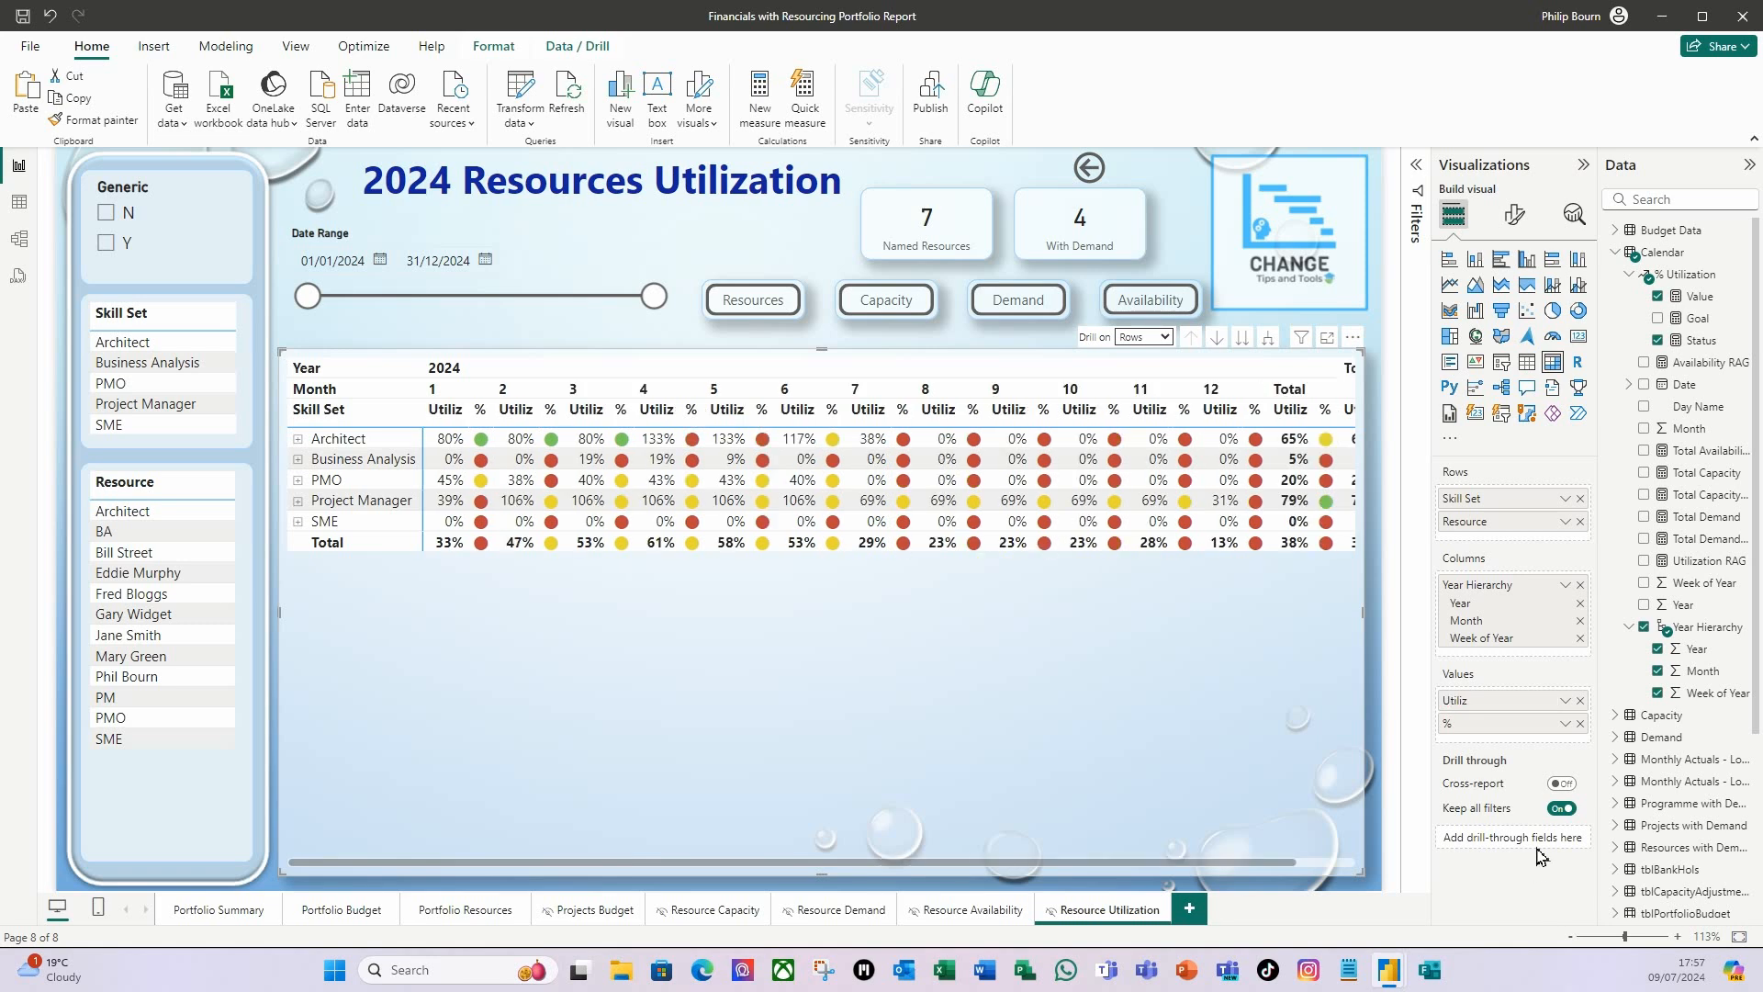
Conditionally format the Utiliz font color by field value, based on Utilization RAG and applied to values and totals.
{"action": "right_click", "coordinate": [1513, 705]}
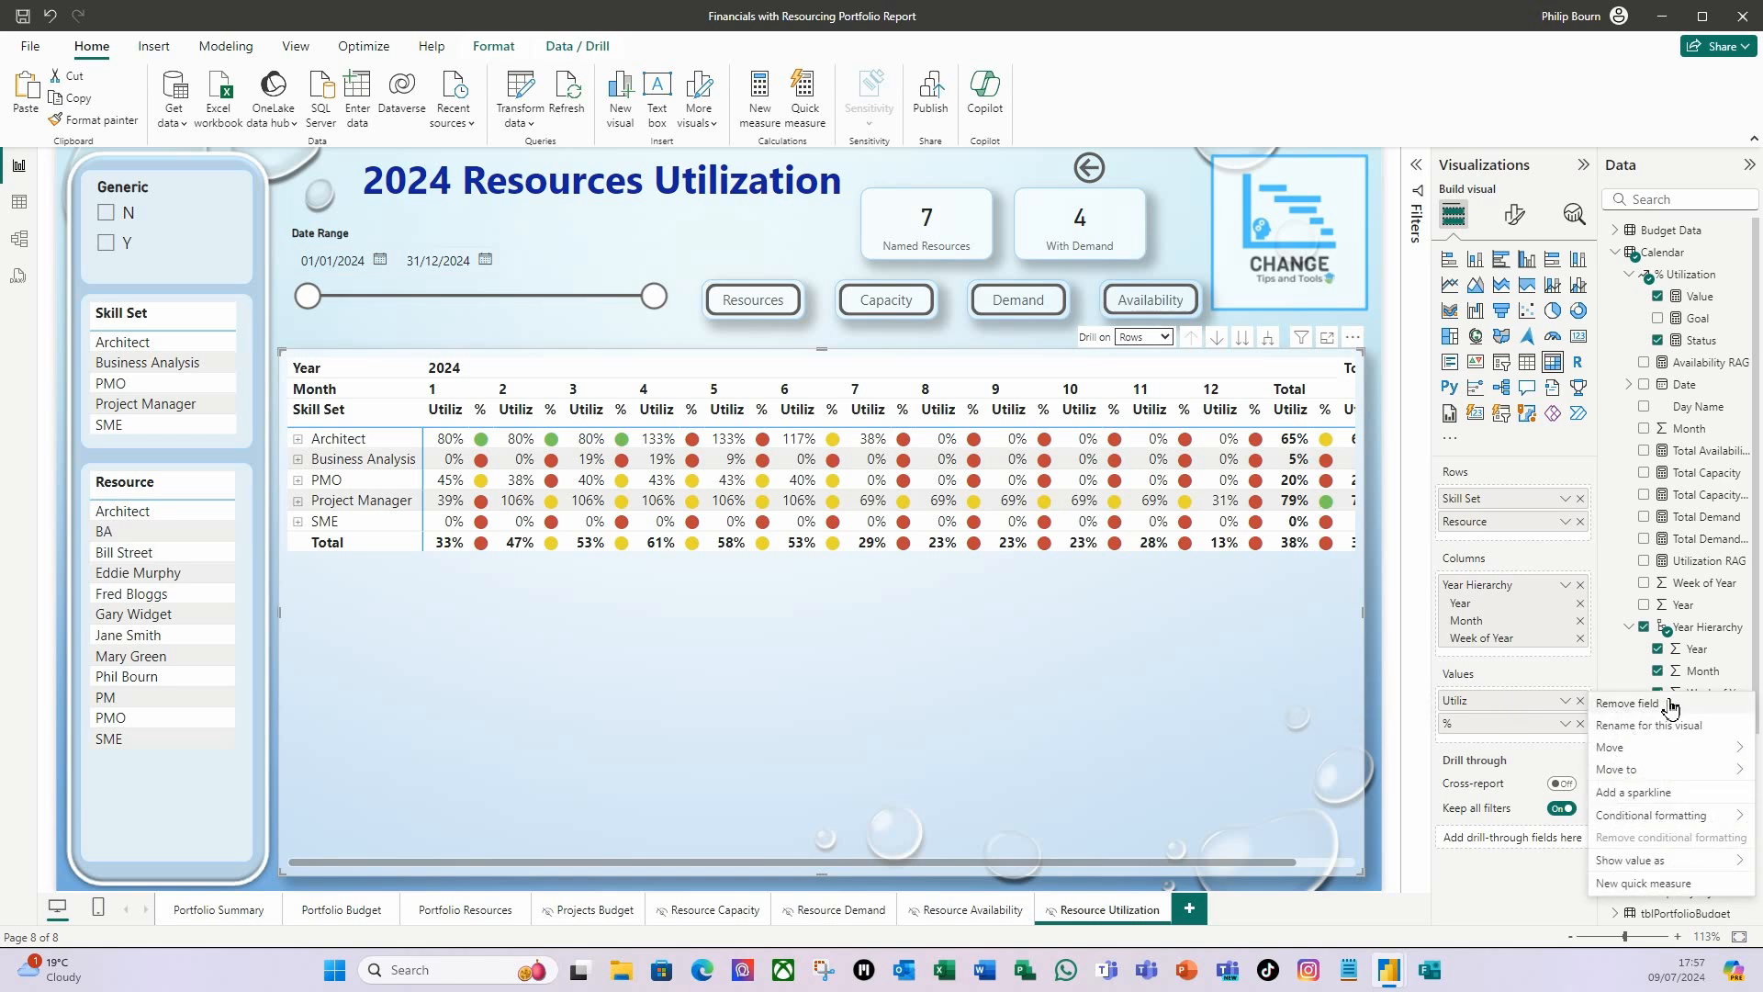
{"action": "mouse_move", "coordinate": [1680, 814]}
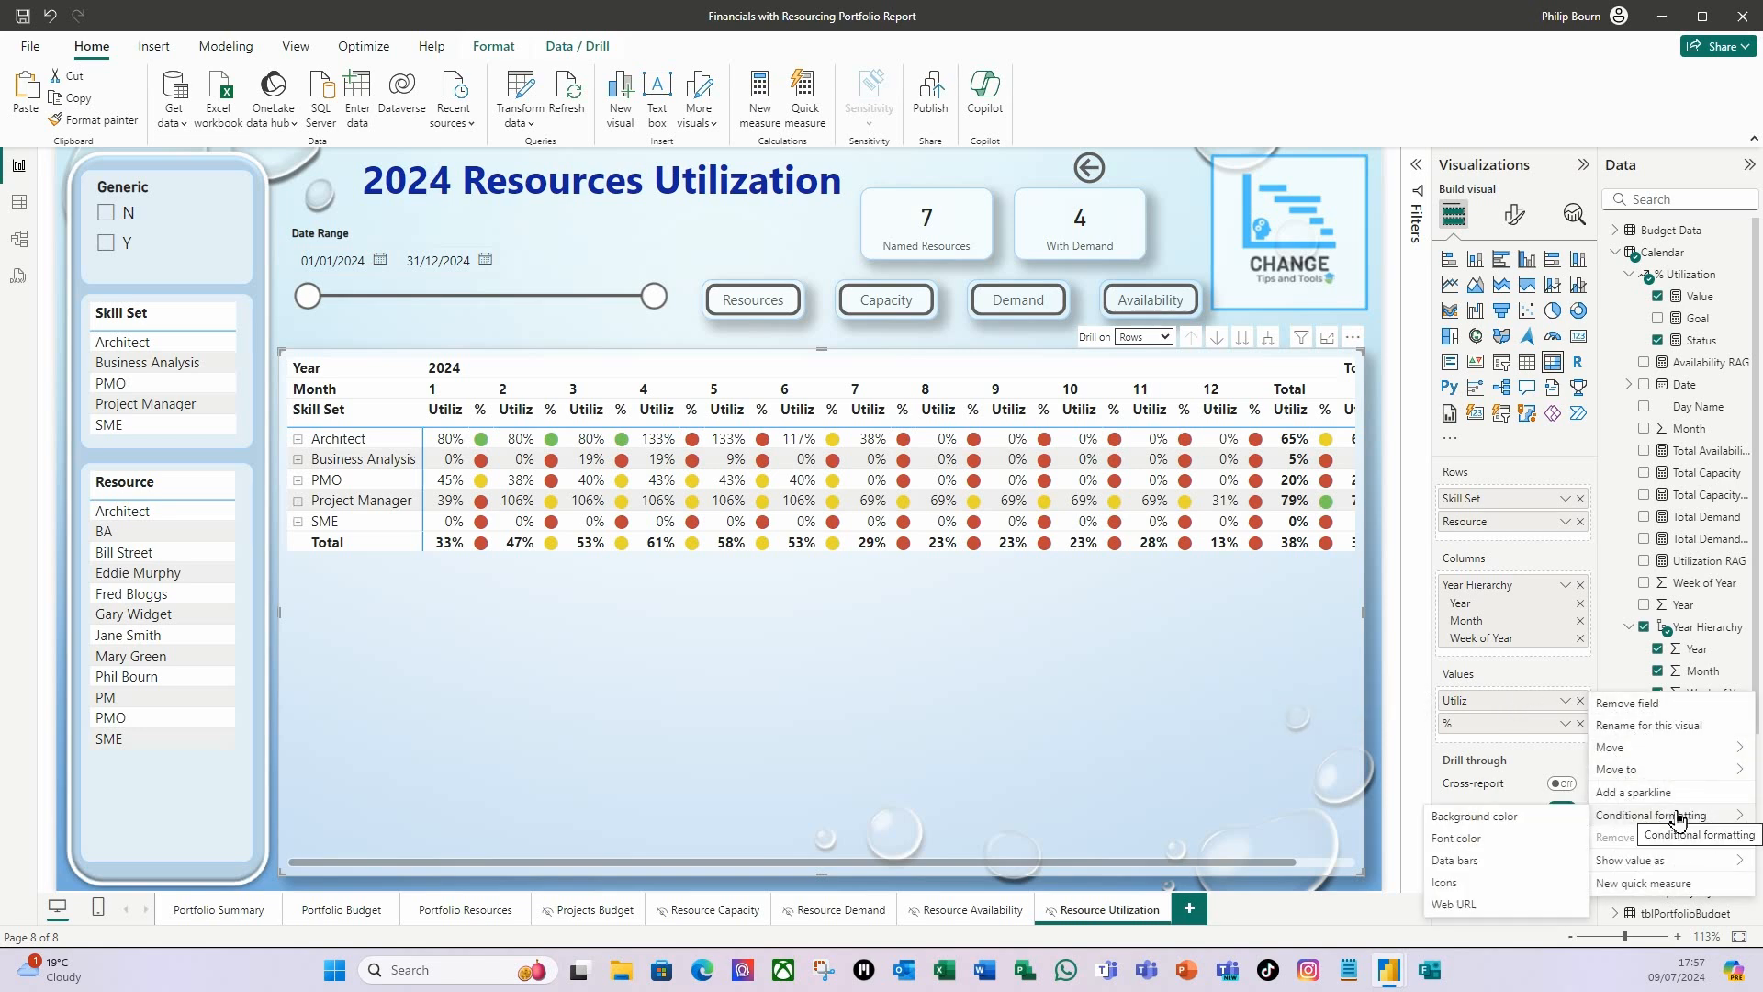
{"action": "left_click", "coordinate": [1493, 839]}
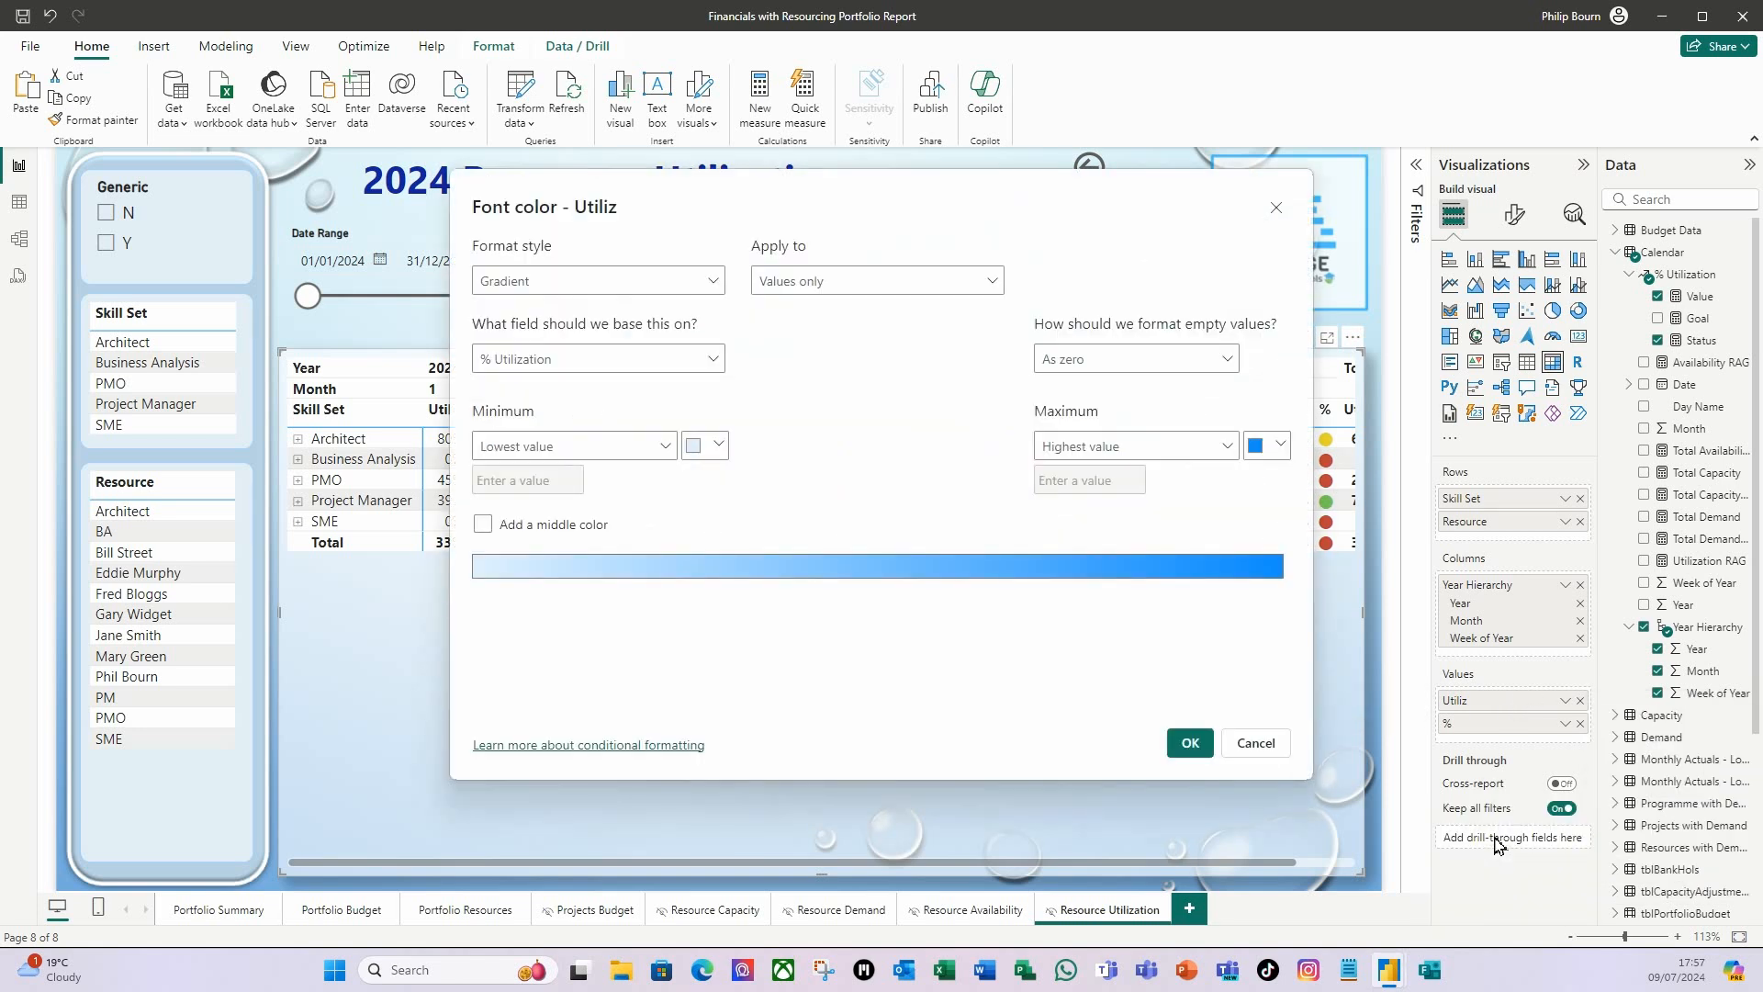
{"action": "left_click", "coordinate": [710, 281]}
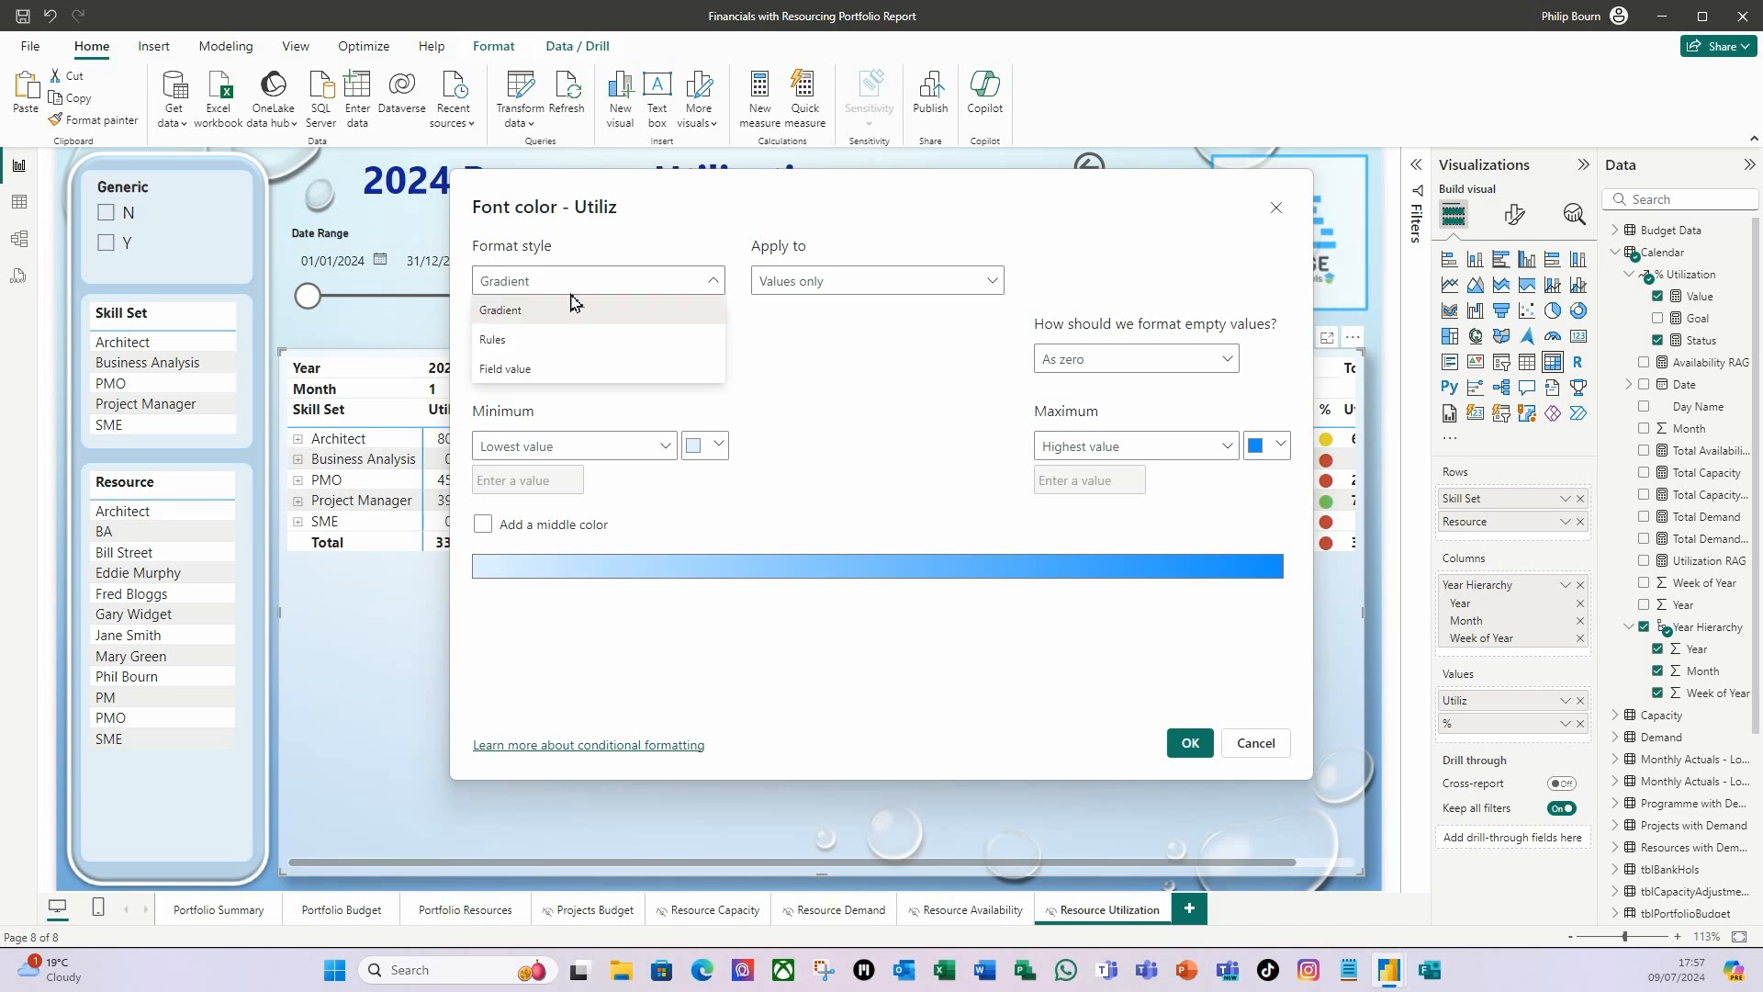
{"action": "left_click", "coordinate": [510, 369]}
{"action": "left_click", "coordinate": [993, 286]}
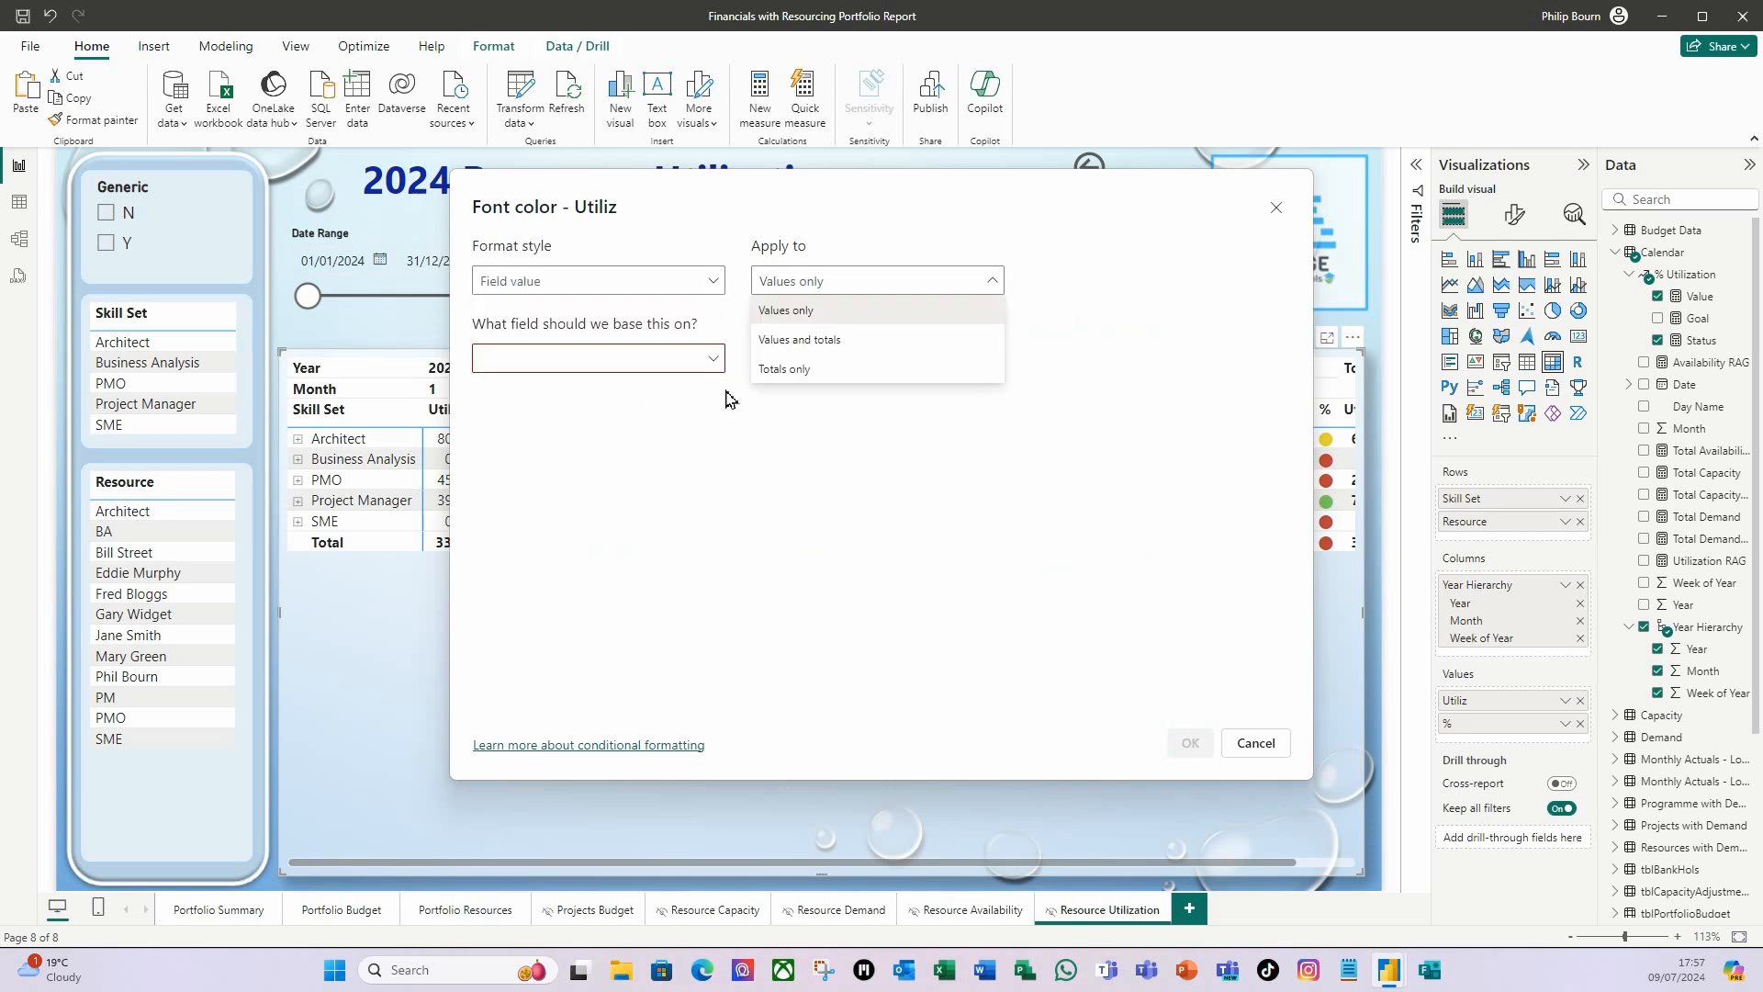
{"action": "left_click", "coordinate": [832, 341]}
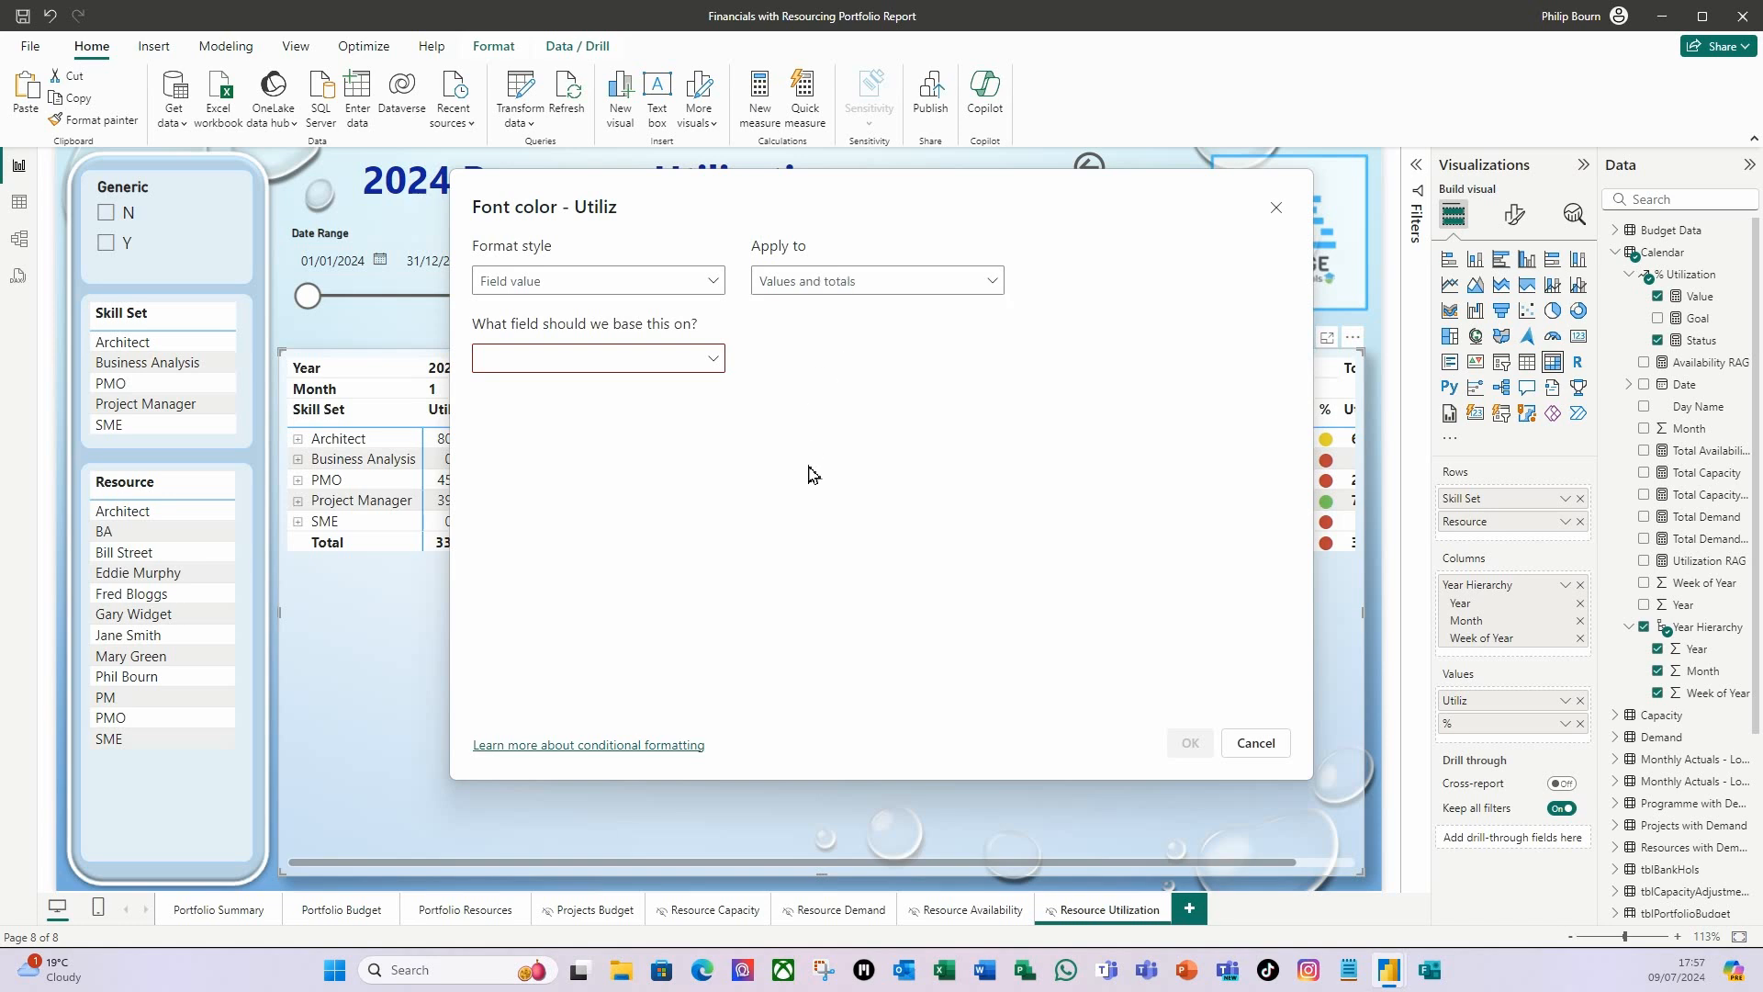
{"action": "left_click", "coordinate": [719, 364]}
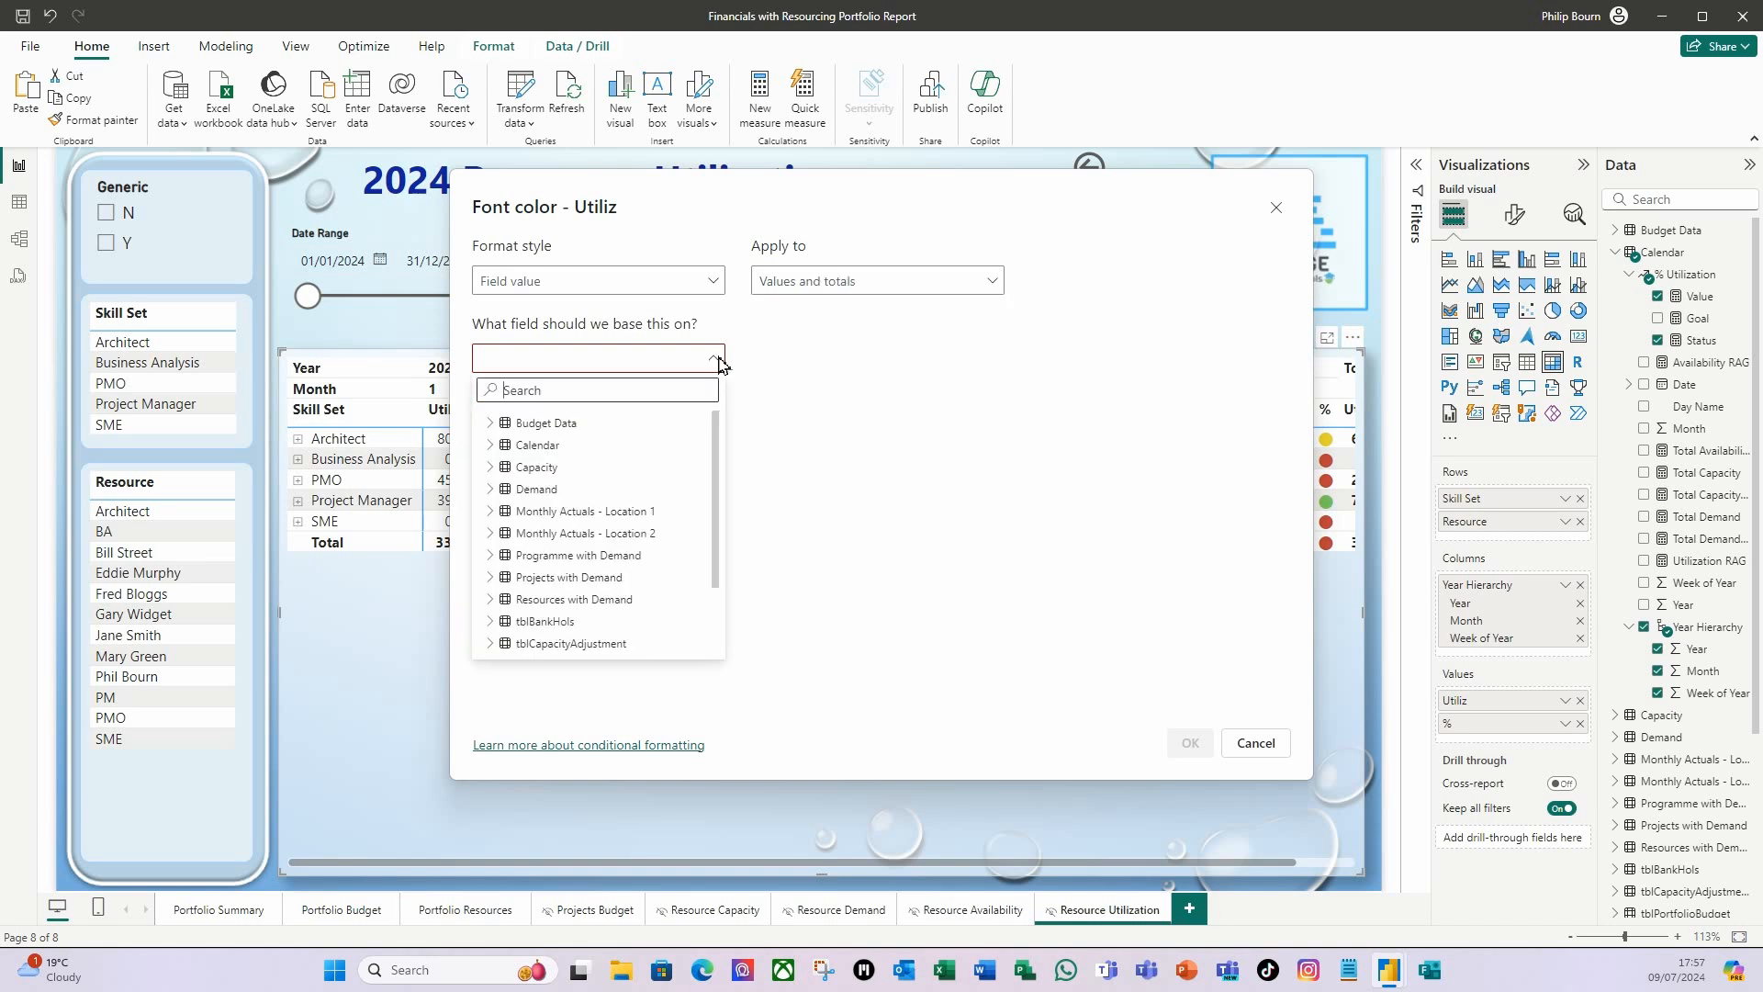
{"action": "left_click", "coordinate": [494, 445]}
{"action": "scroll", "coordinate": [643, 503], "scroll_direction": "down", "scroll_amount": 1}
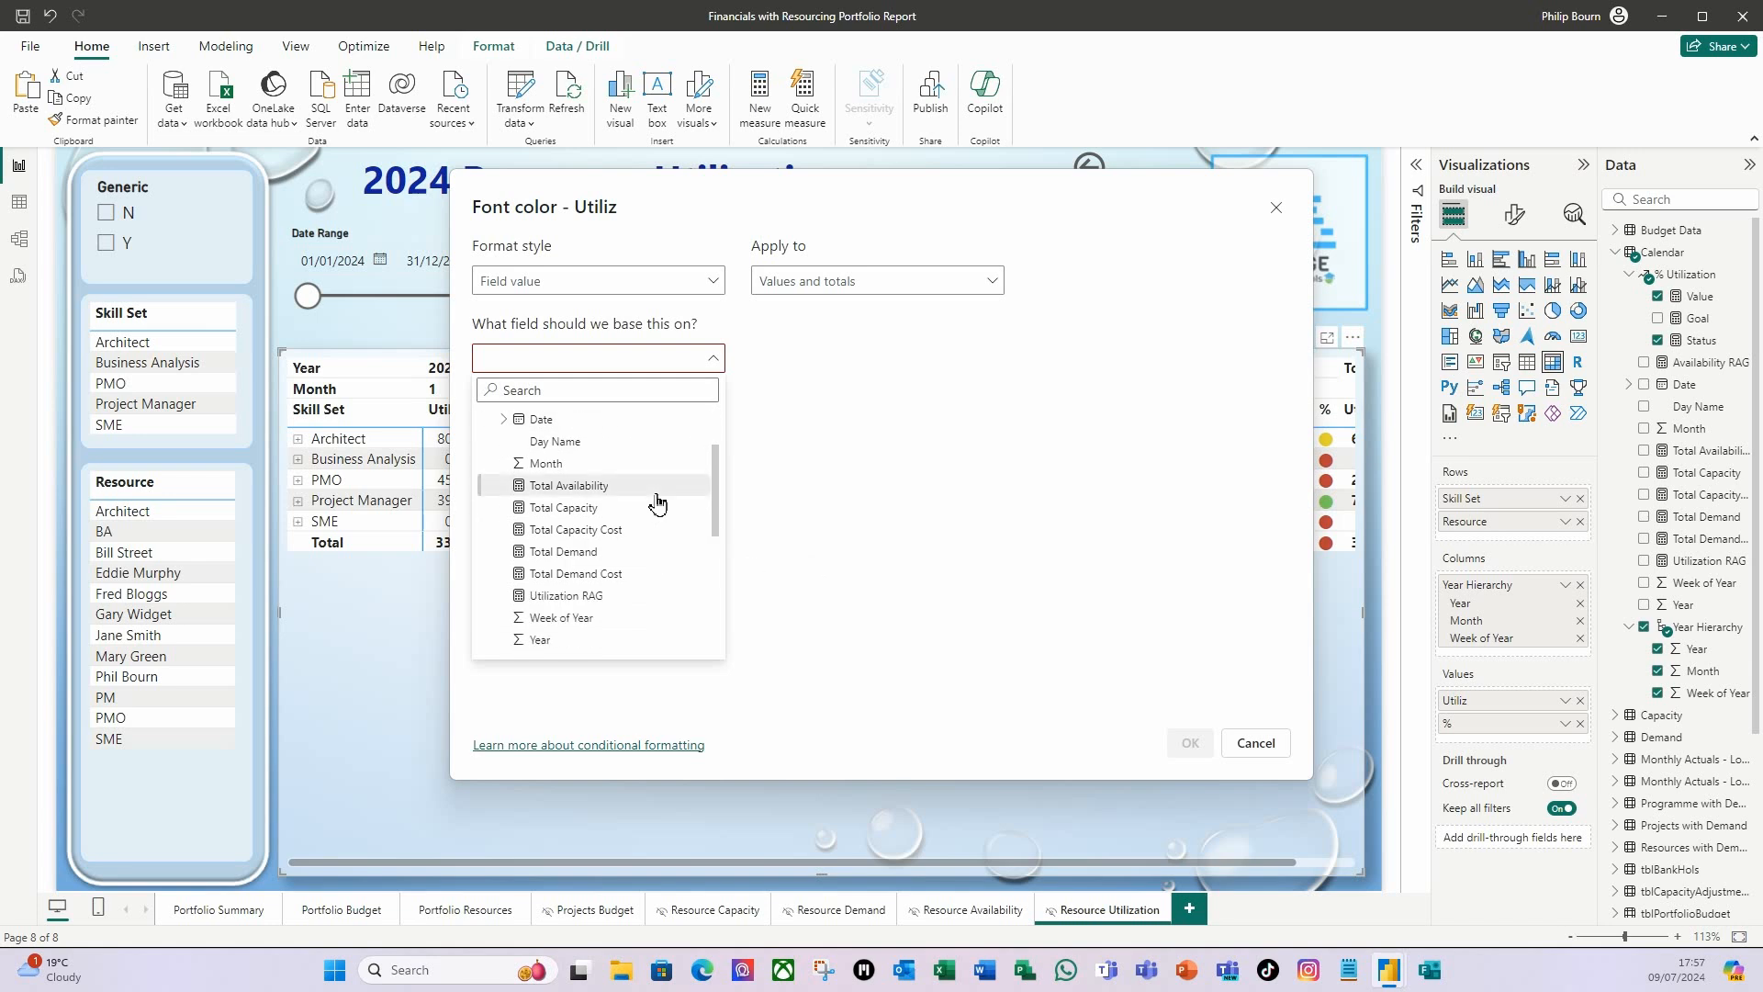
{"action": "left_click", "coordinate": [587, 604]}
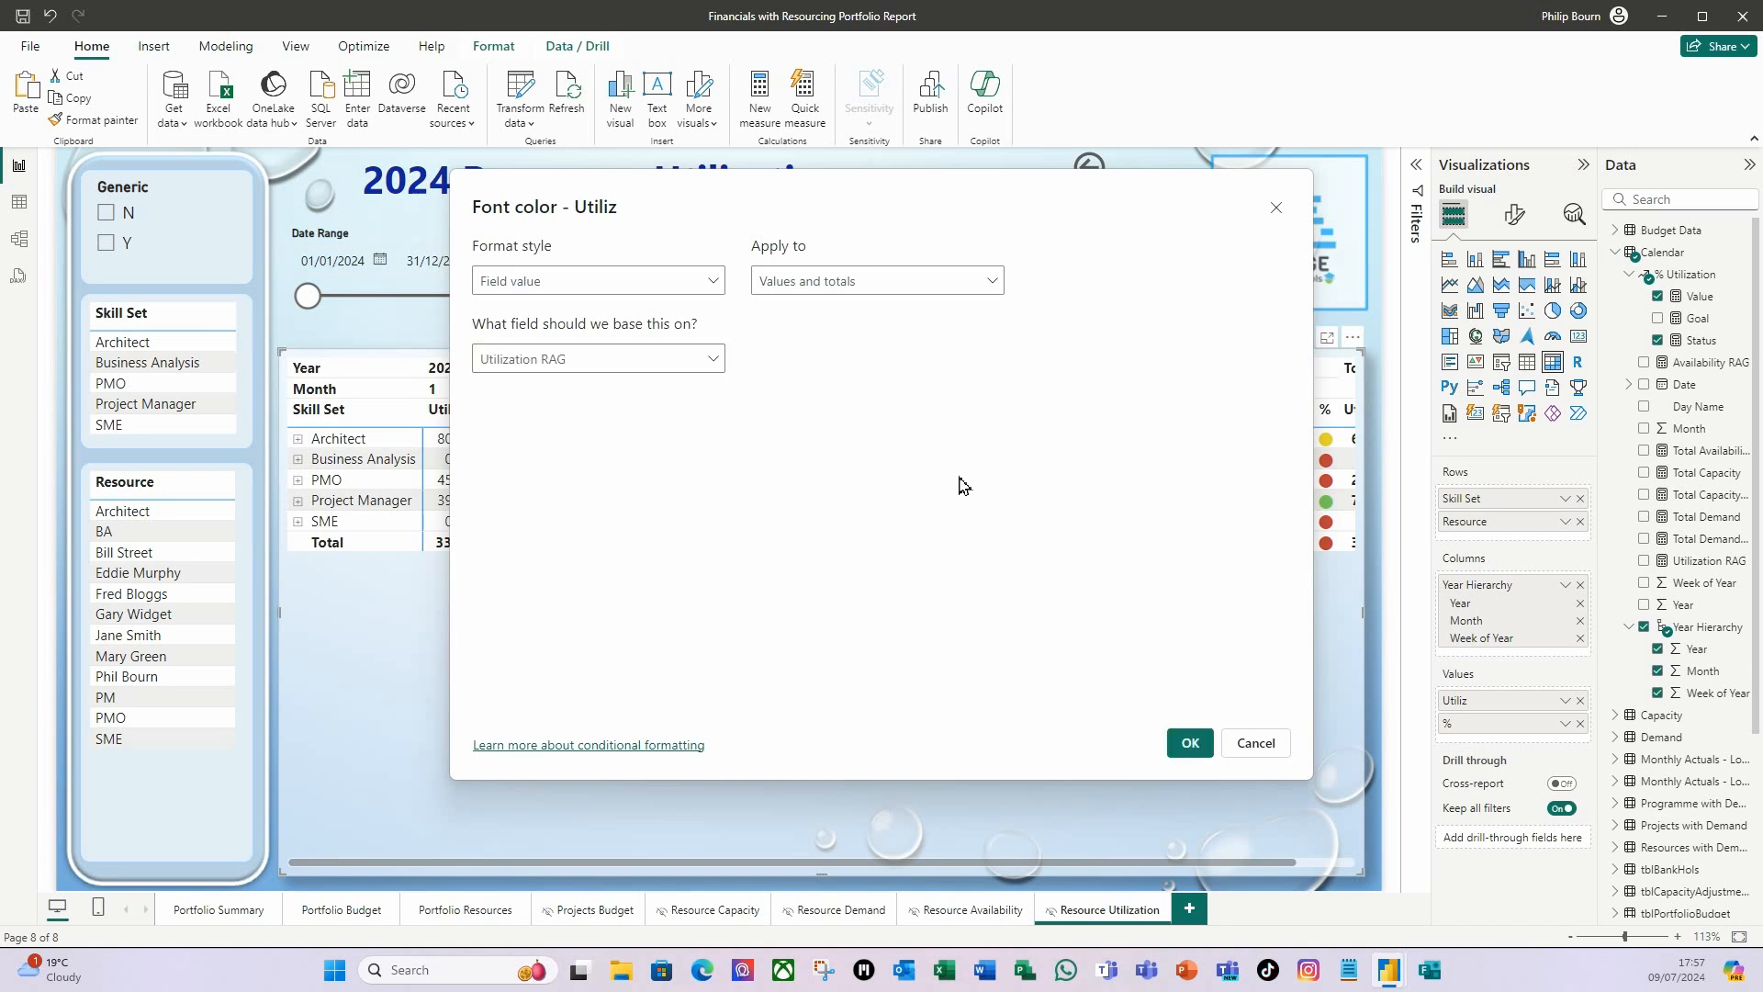
{"action": "left_click", "coordinate": [1190, 742]}
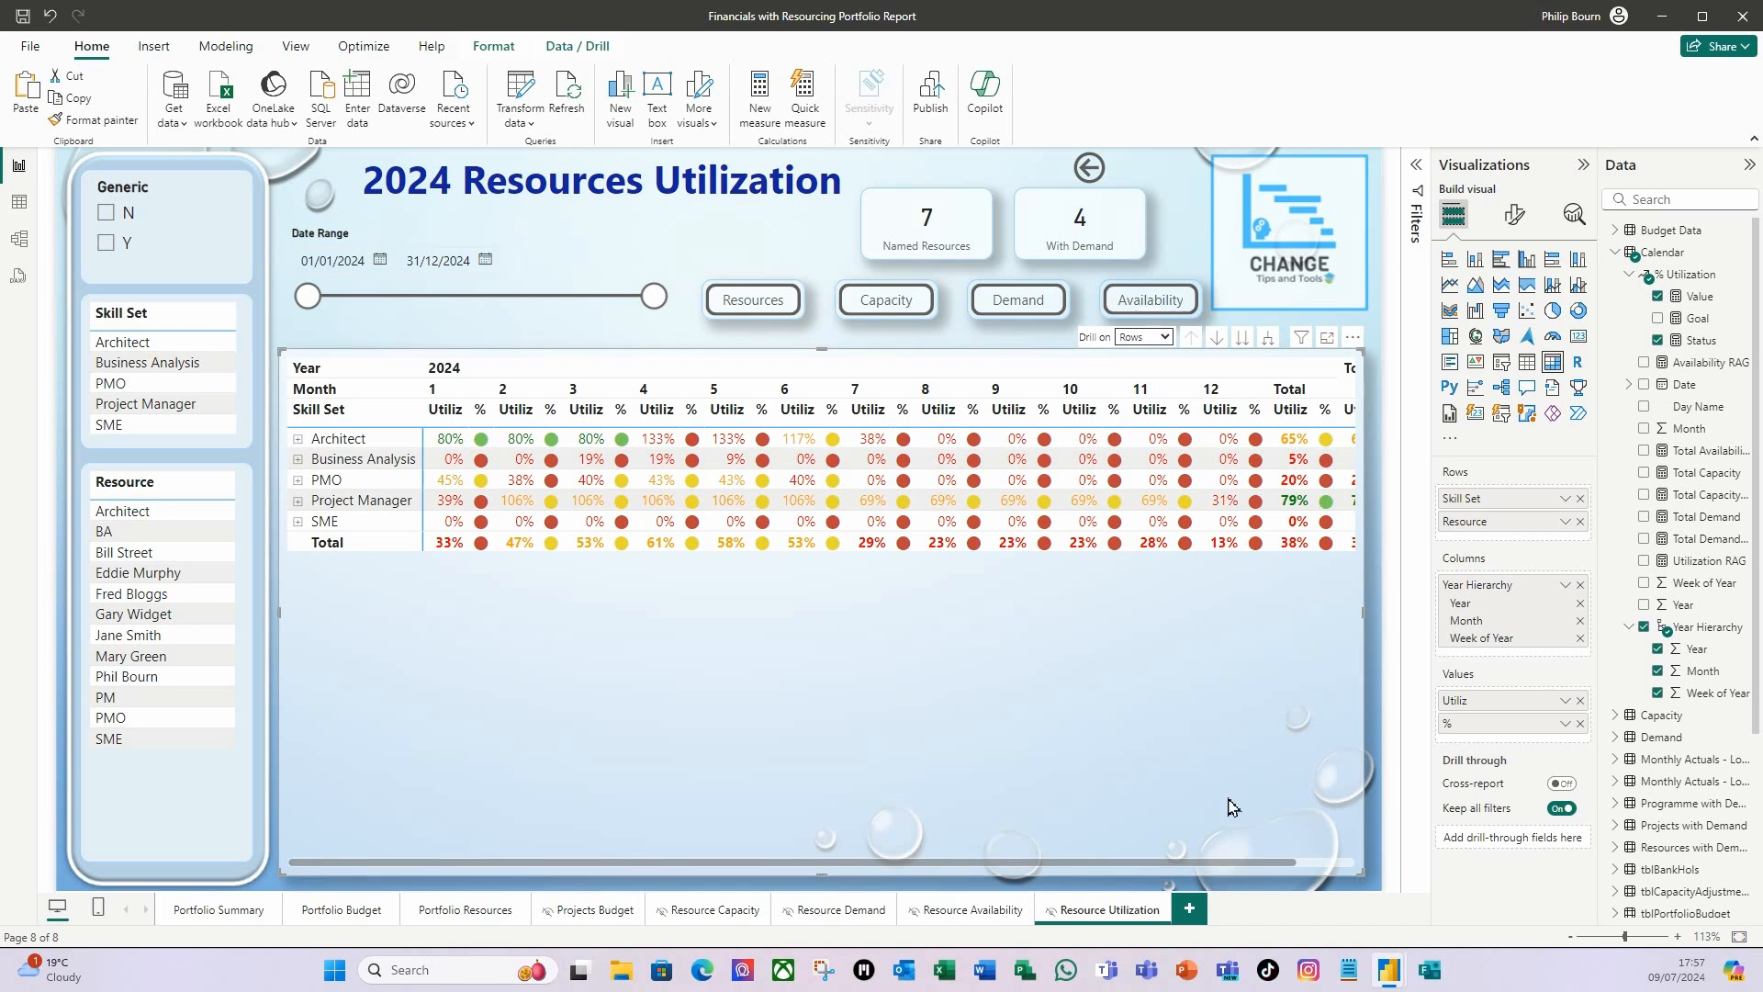
Add Skill Set and Resource from tblResources as drill-through fields on the Resource Utilization page.
{"action": "scroll", "coordinate": [1734, 797], "scroll_direction": "down", "scroll_amount": 1}
{"action": "scroll", "coordinate": [1734, 797], "scroll_direction": "down", "scroll_amount": 3}
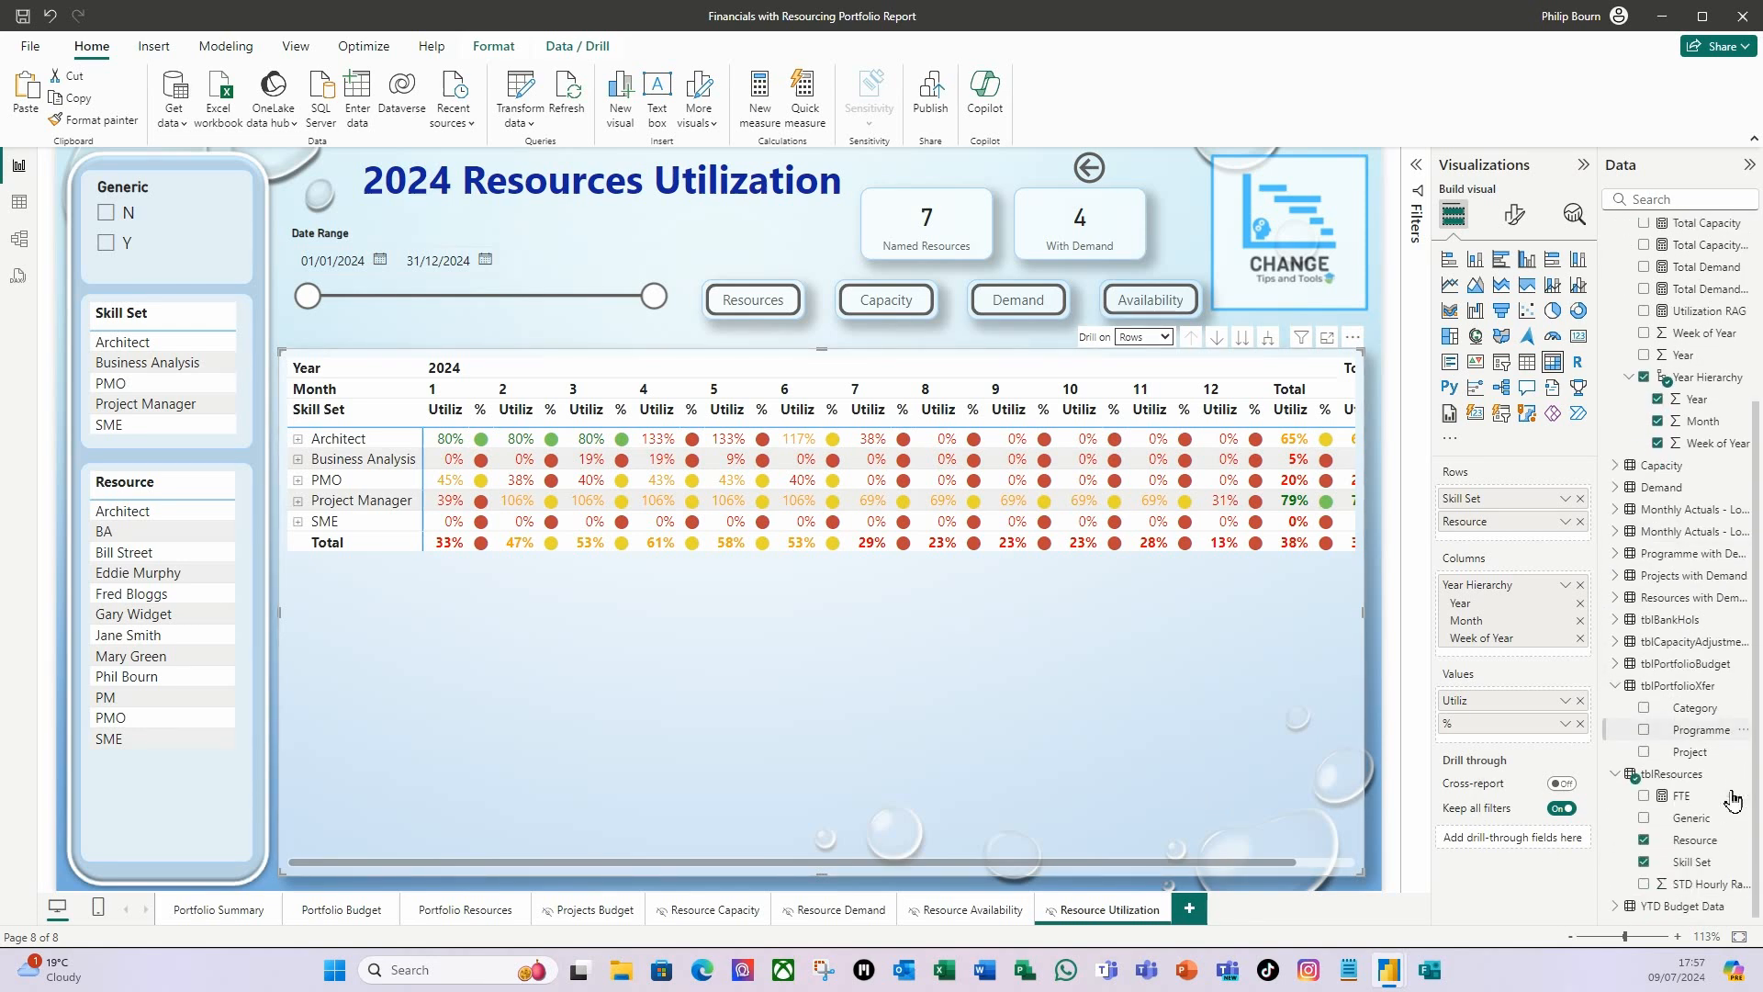
{"action": "left_click_drag", "start_coordinate": [1693, 867], "coordinate": [1524, 837]}
{"action": "left_click_drag", "start_coordinate": [1690, 841], "coordinate": [1514, 914]}
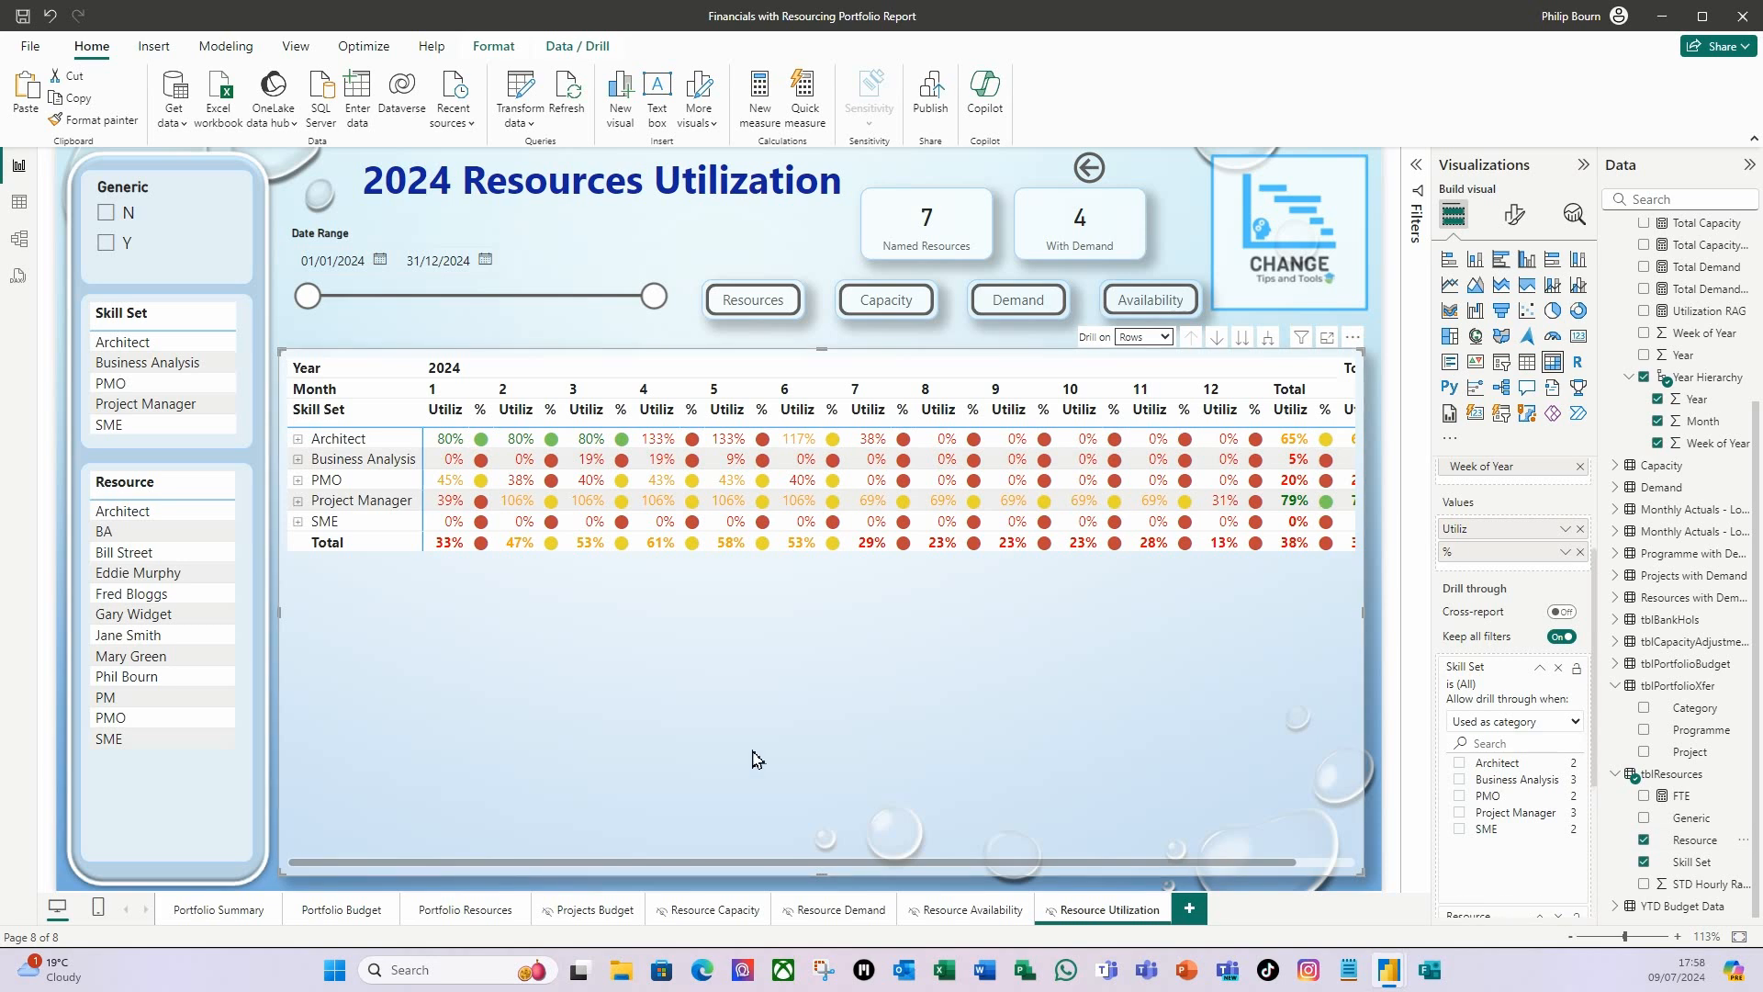
Check the drill-through setup on the two resource pages and filter the Portfolio Summary page by the Architect skill set.
{"action": "left_click", "coordinate": [998, 919]}
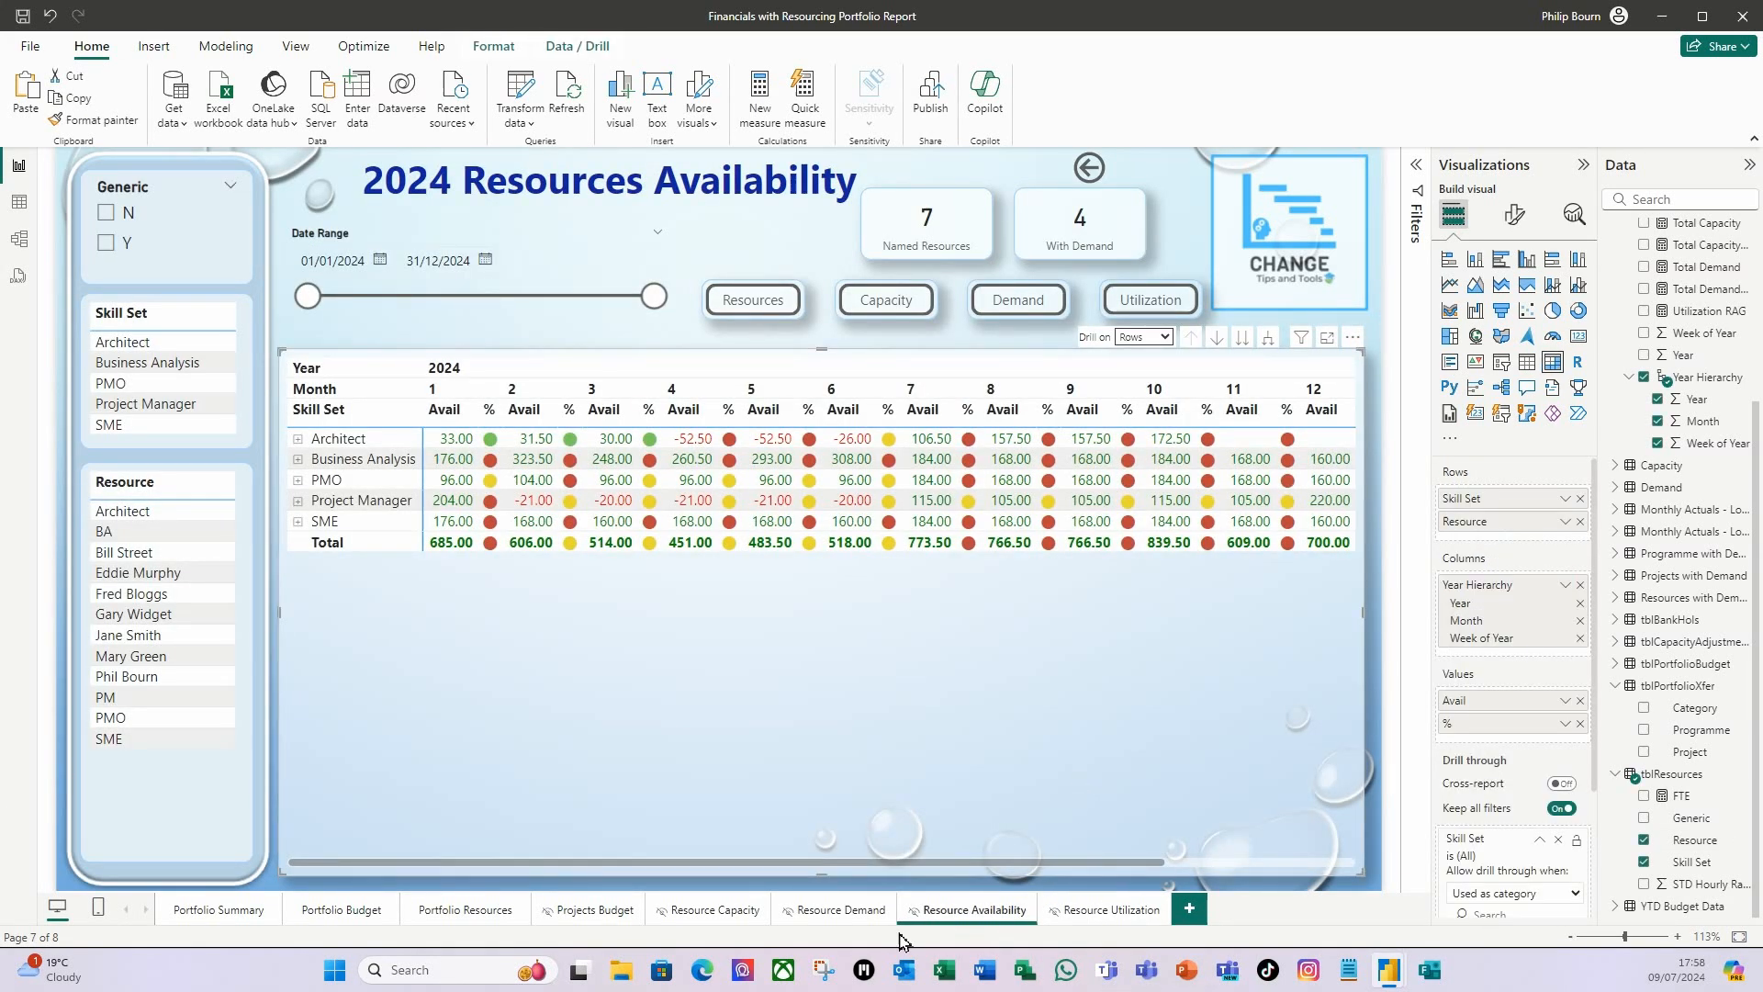
{"action": "left_click", "coordinate": [1121, 916]}
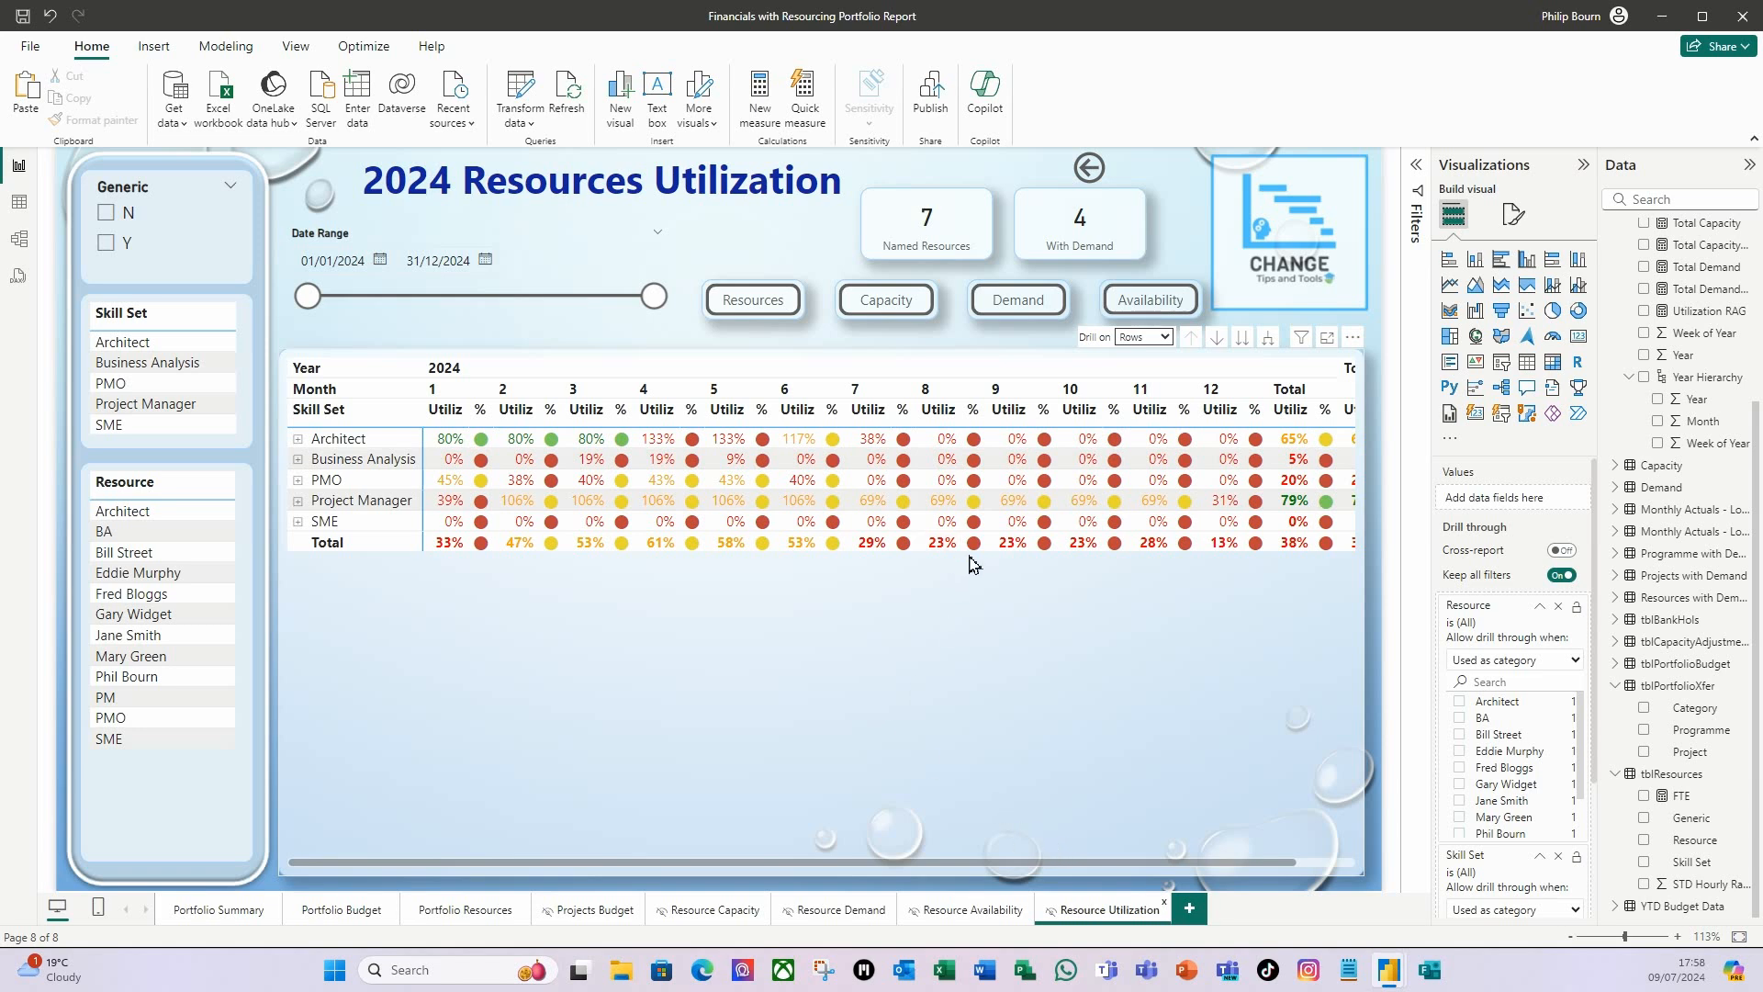
{"action": "left_click", "coordinate": [220, 912]}
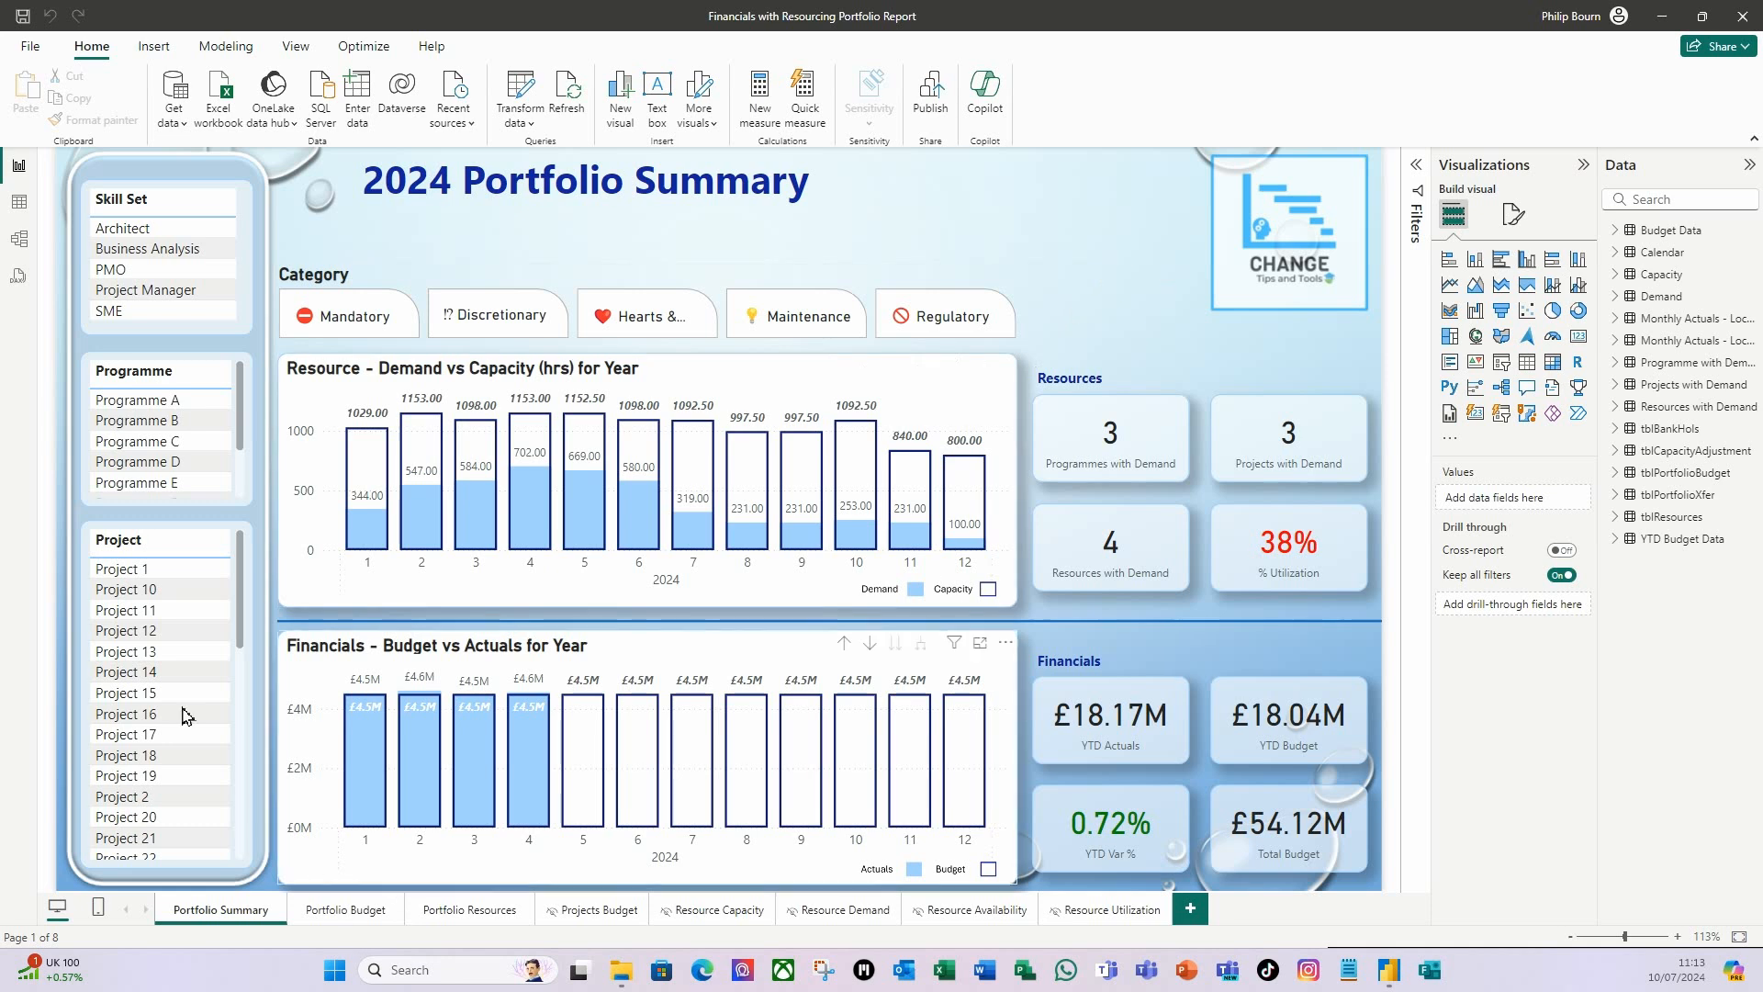
{"action": "left_click", "coordinate": [152, 228]}
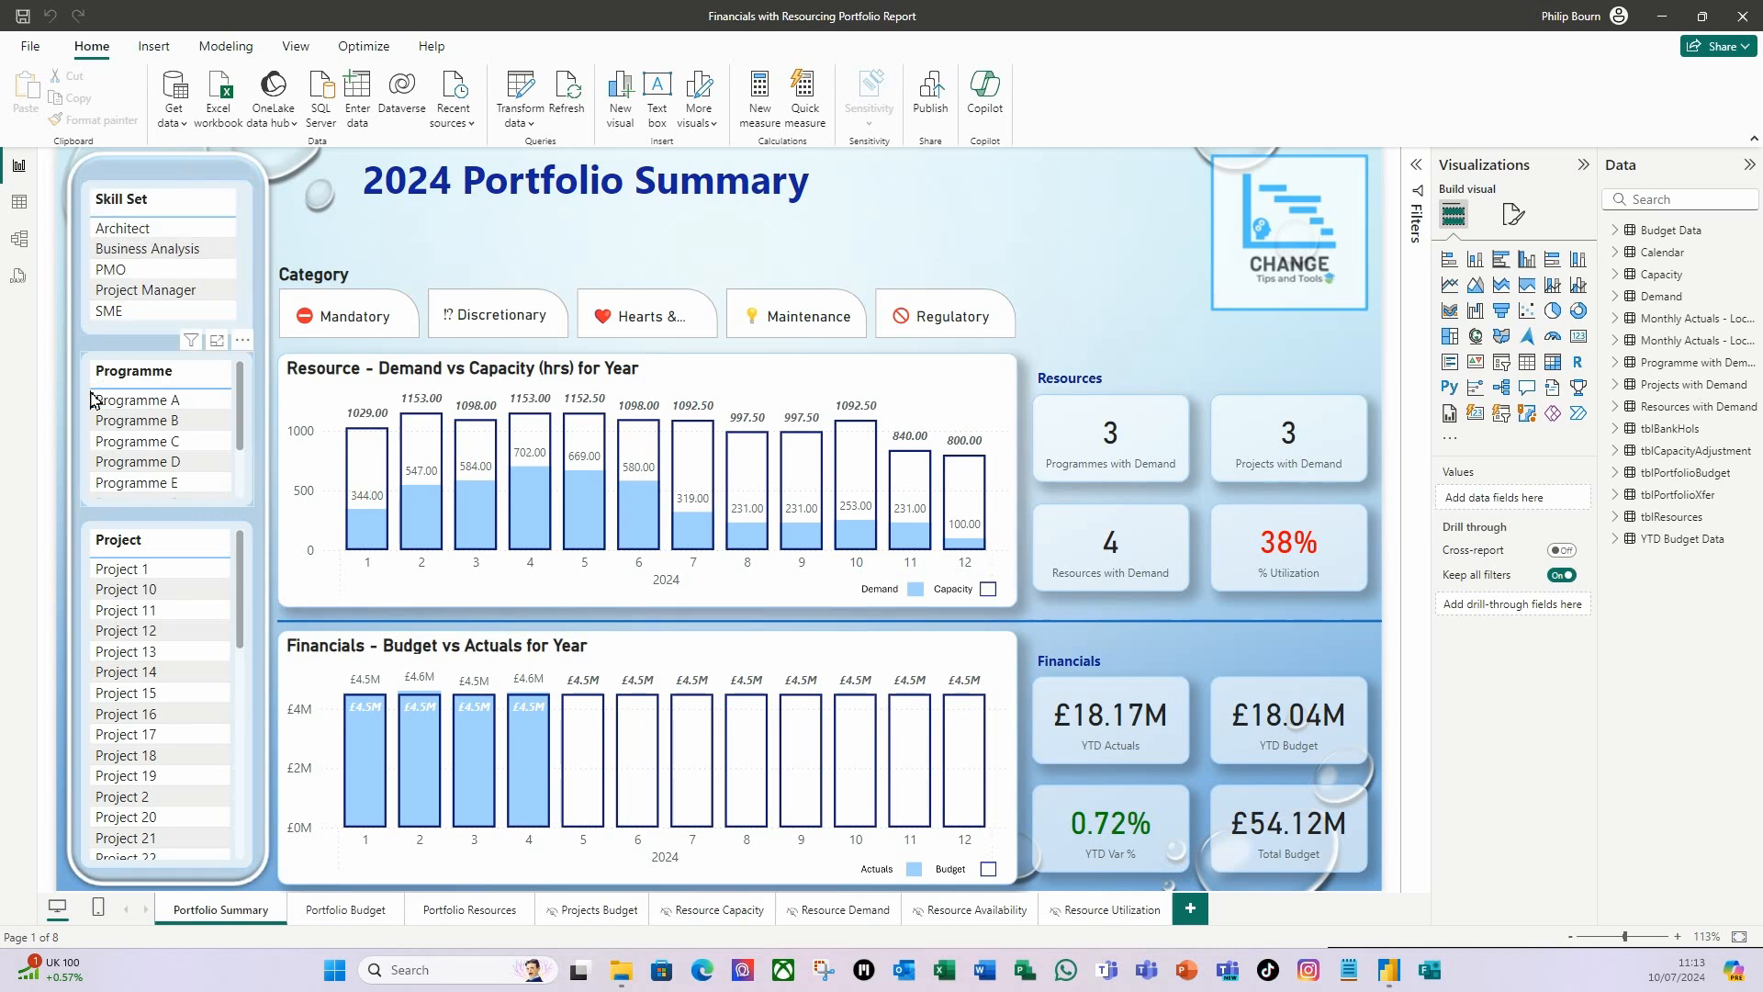
Filter the Portfolio Summary by the Business Analysis skill set, examine its drill-through options, and clear the filter.
{"action": "left_click", "coordinate": [167, 249]}
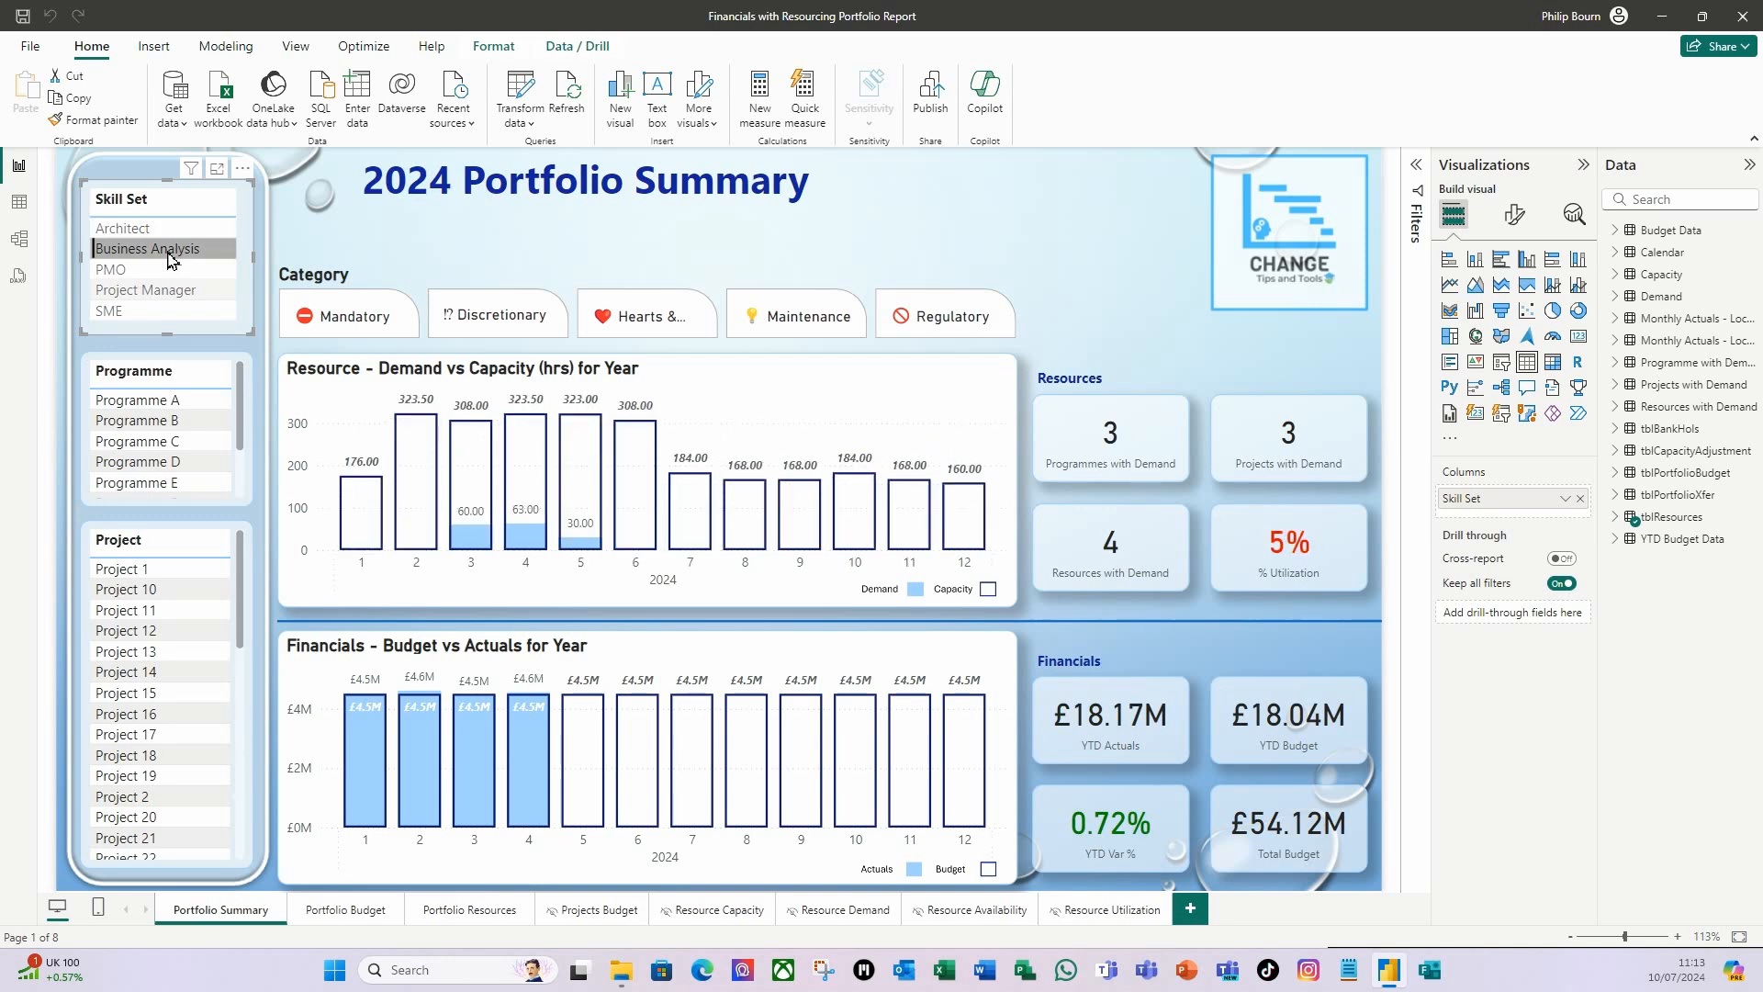
{"action": "right_click", "coordinate": [171, 261]}
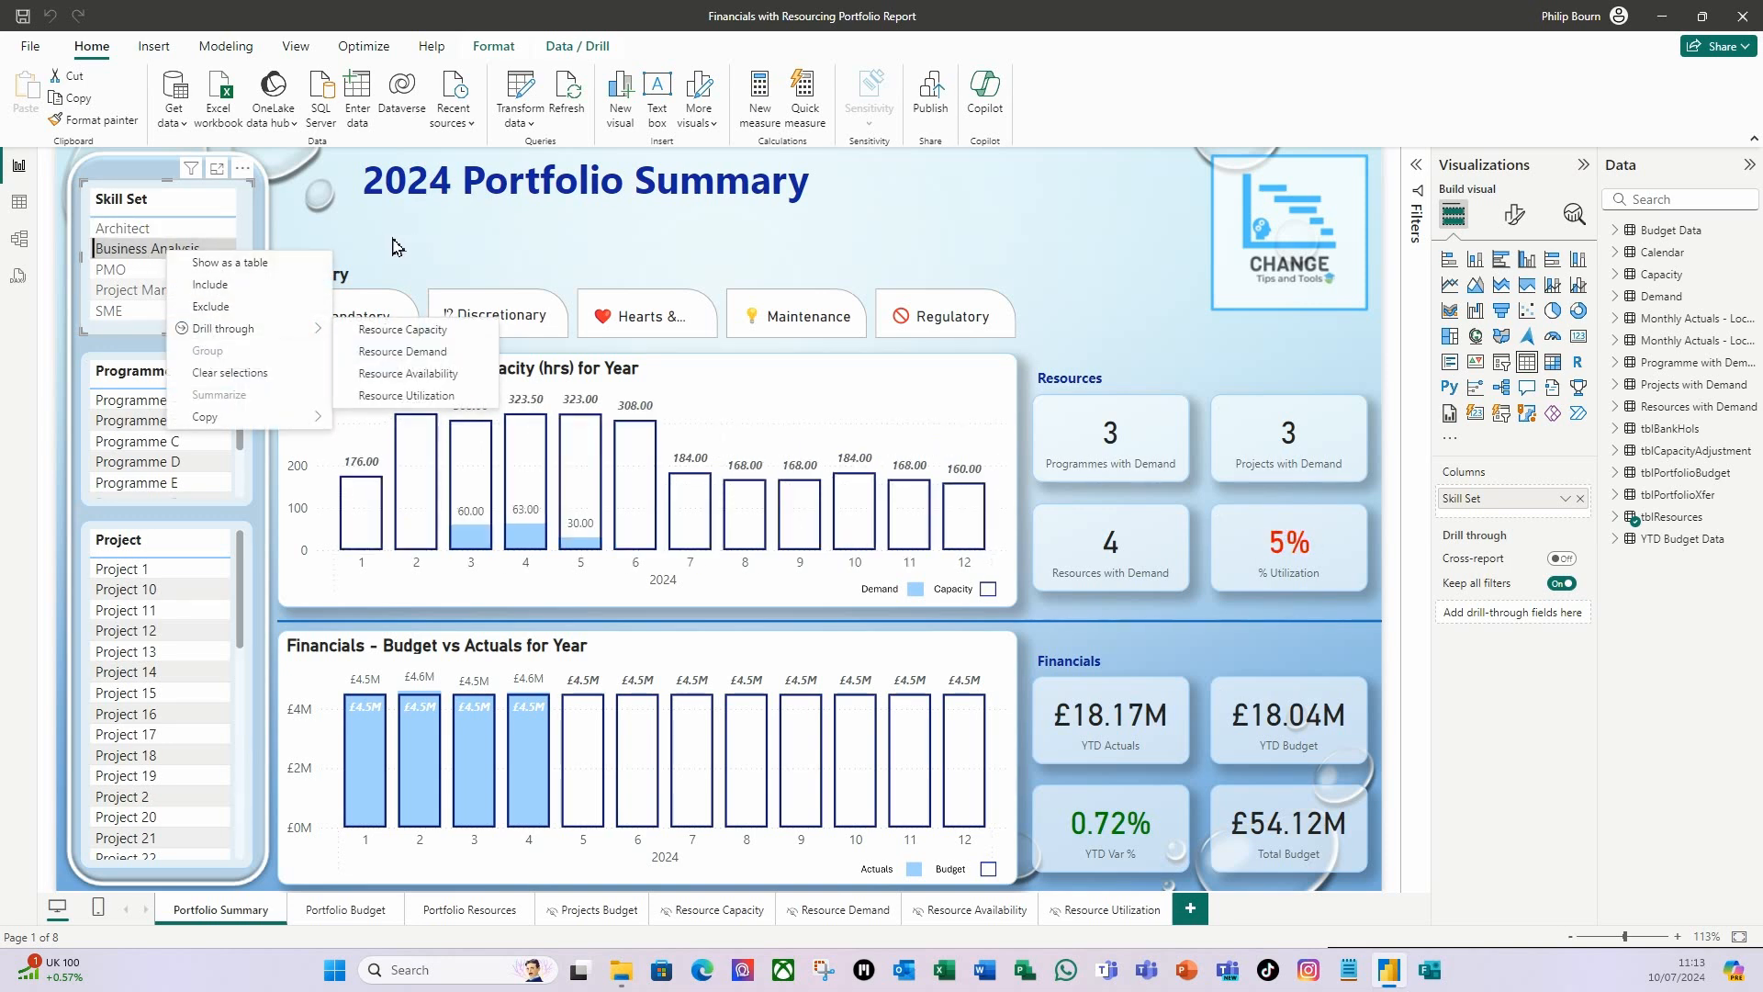
{"action": "left_click", "coordinate": [1115, 253]}
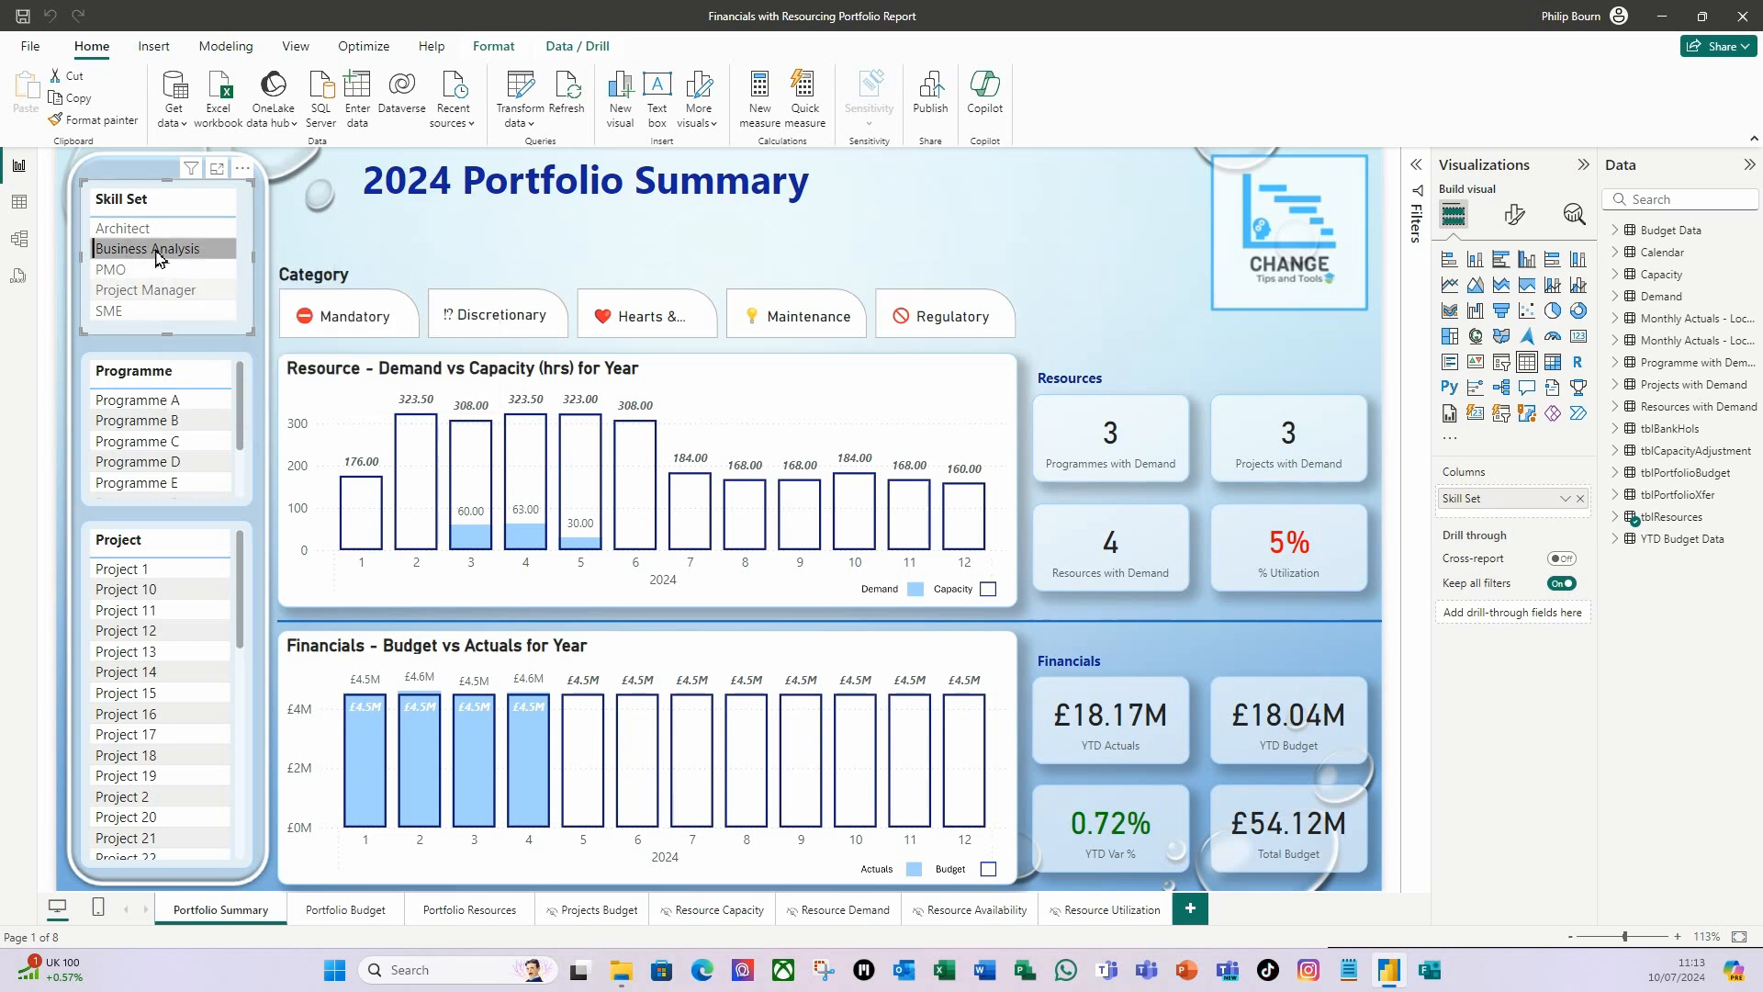
{"action": "left_click", "coordinate": [161, 250]}
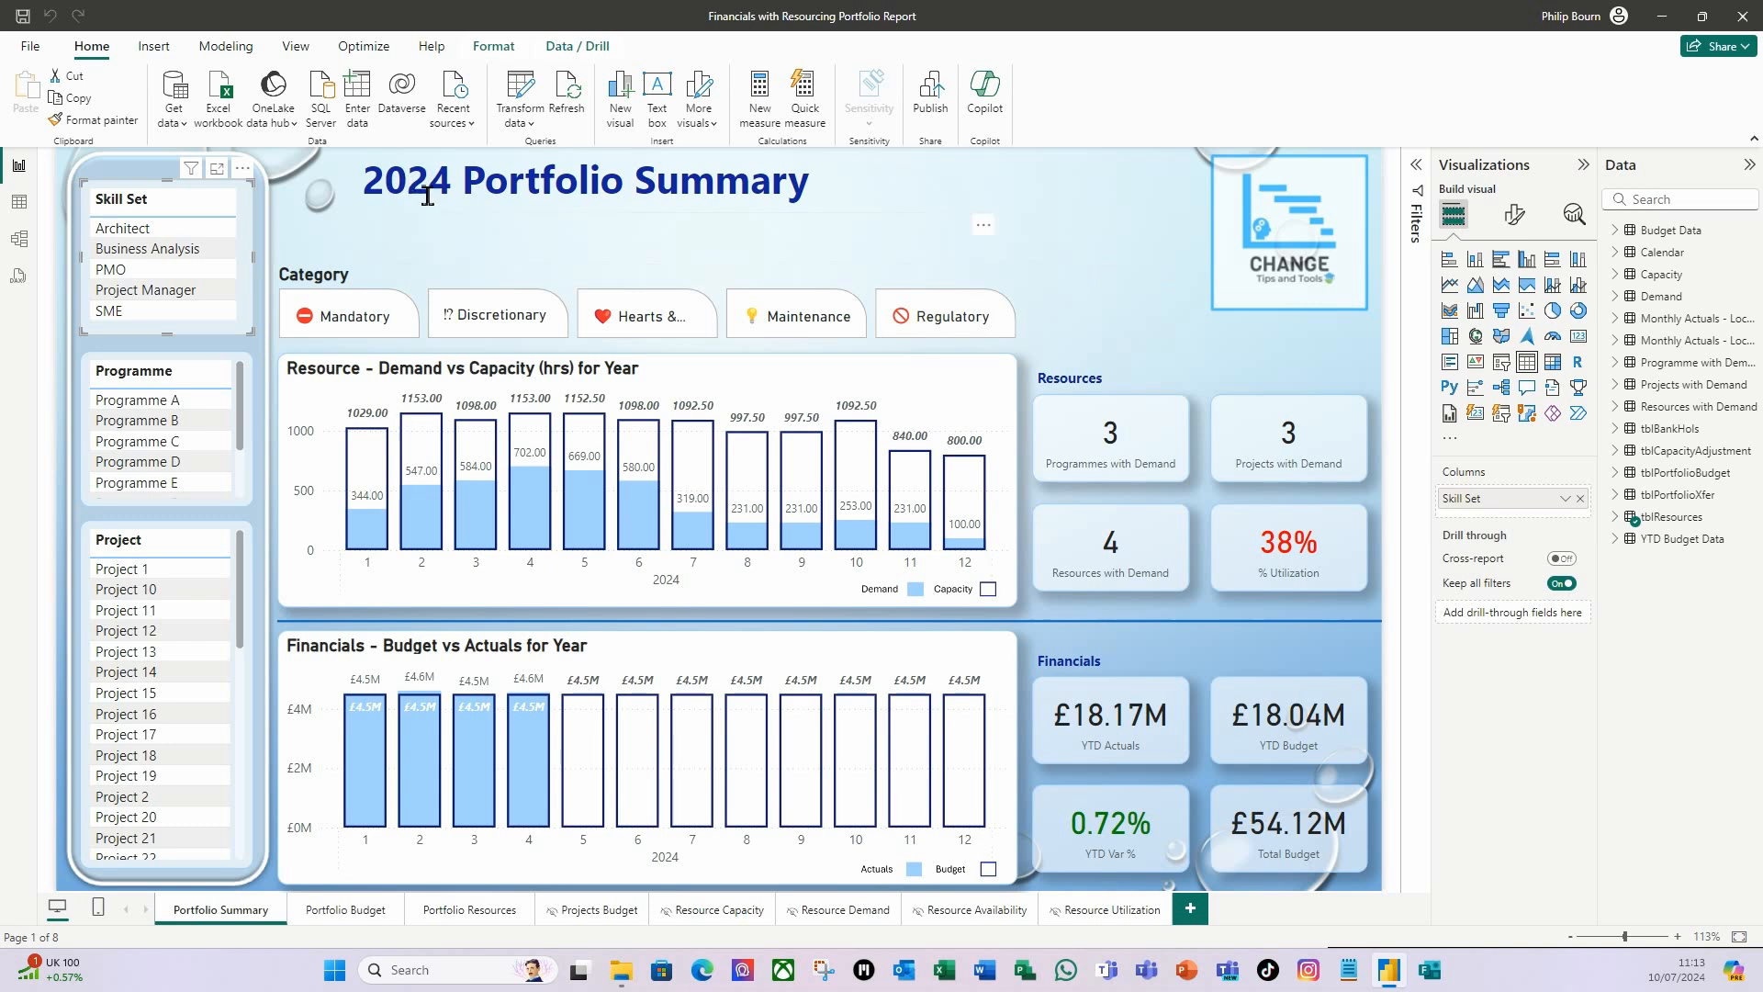
Add a text box reading "(Updated as of 19th April 2024)" beneath the 2024 Portfolio Summary title.
{"action": "left_click", "coordinate": [657, 94]}
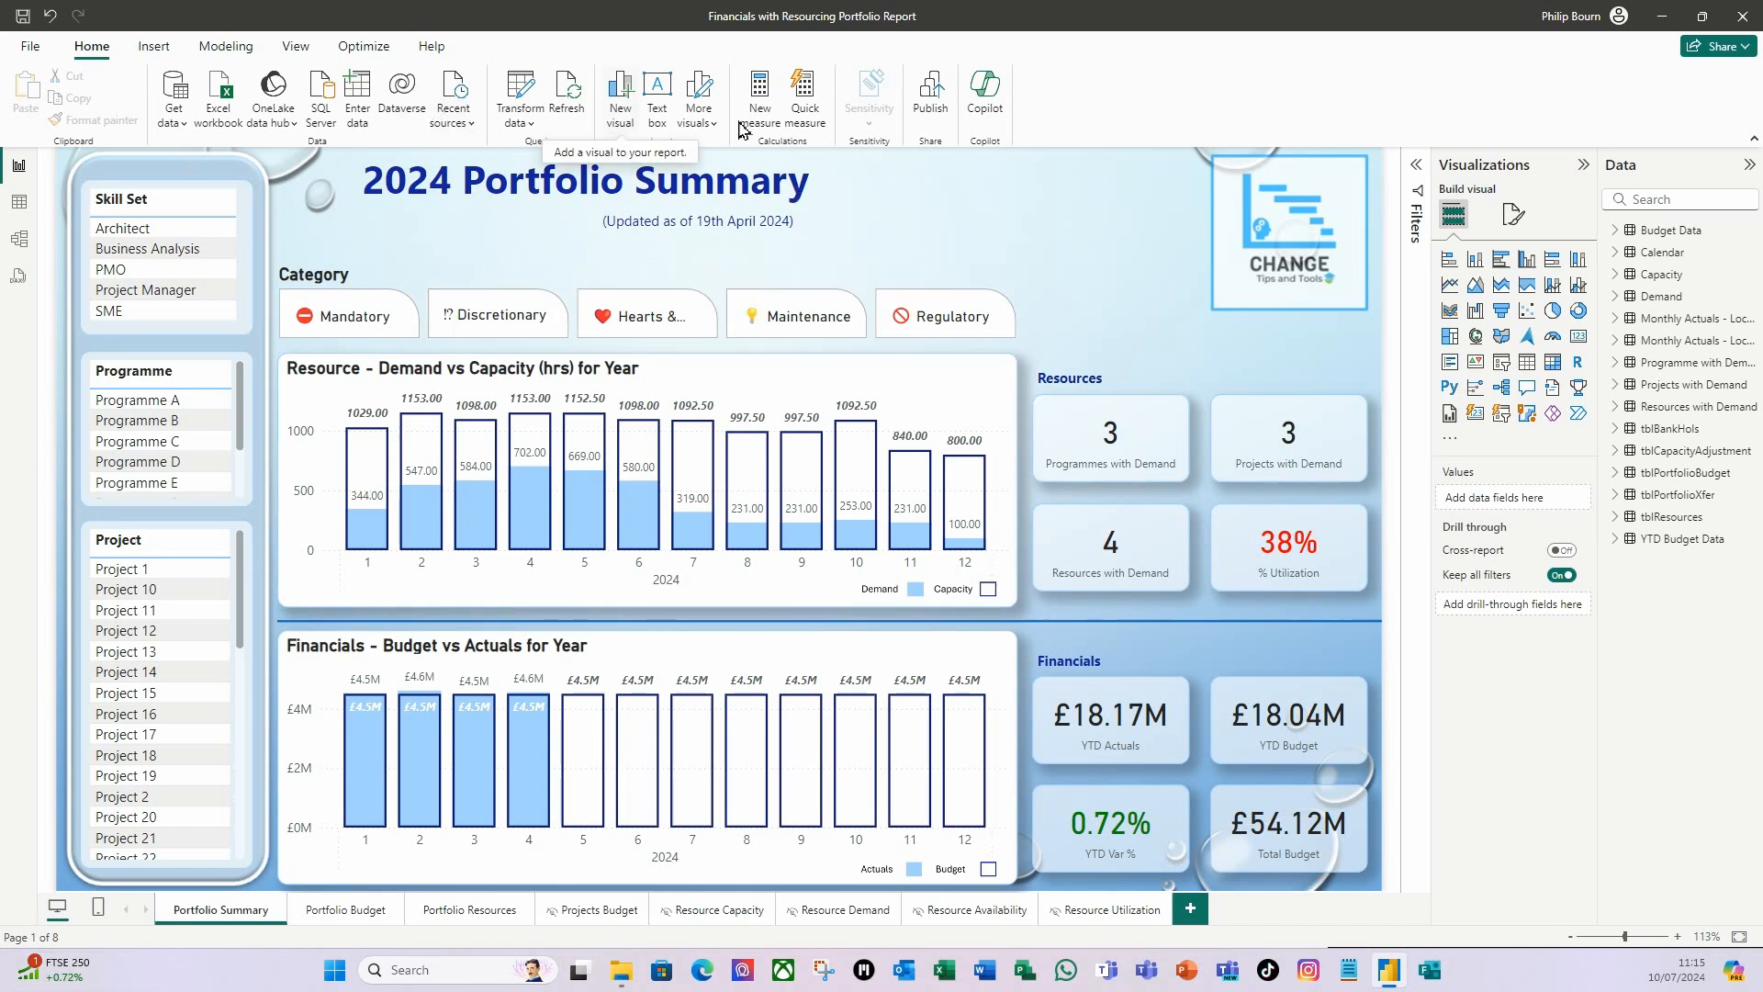
Copy the Actuals/Budget legend image from Portfolio Summary to Portfolio Budget, slightly reduced, in the lower-right corner of the Budget vs Actuals for Year chart.
{"action": "left_click", "coordinate": [355, 917]}
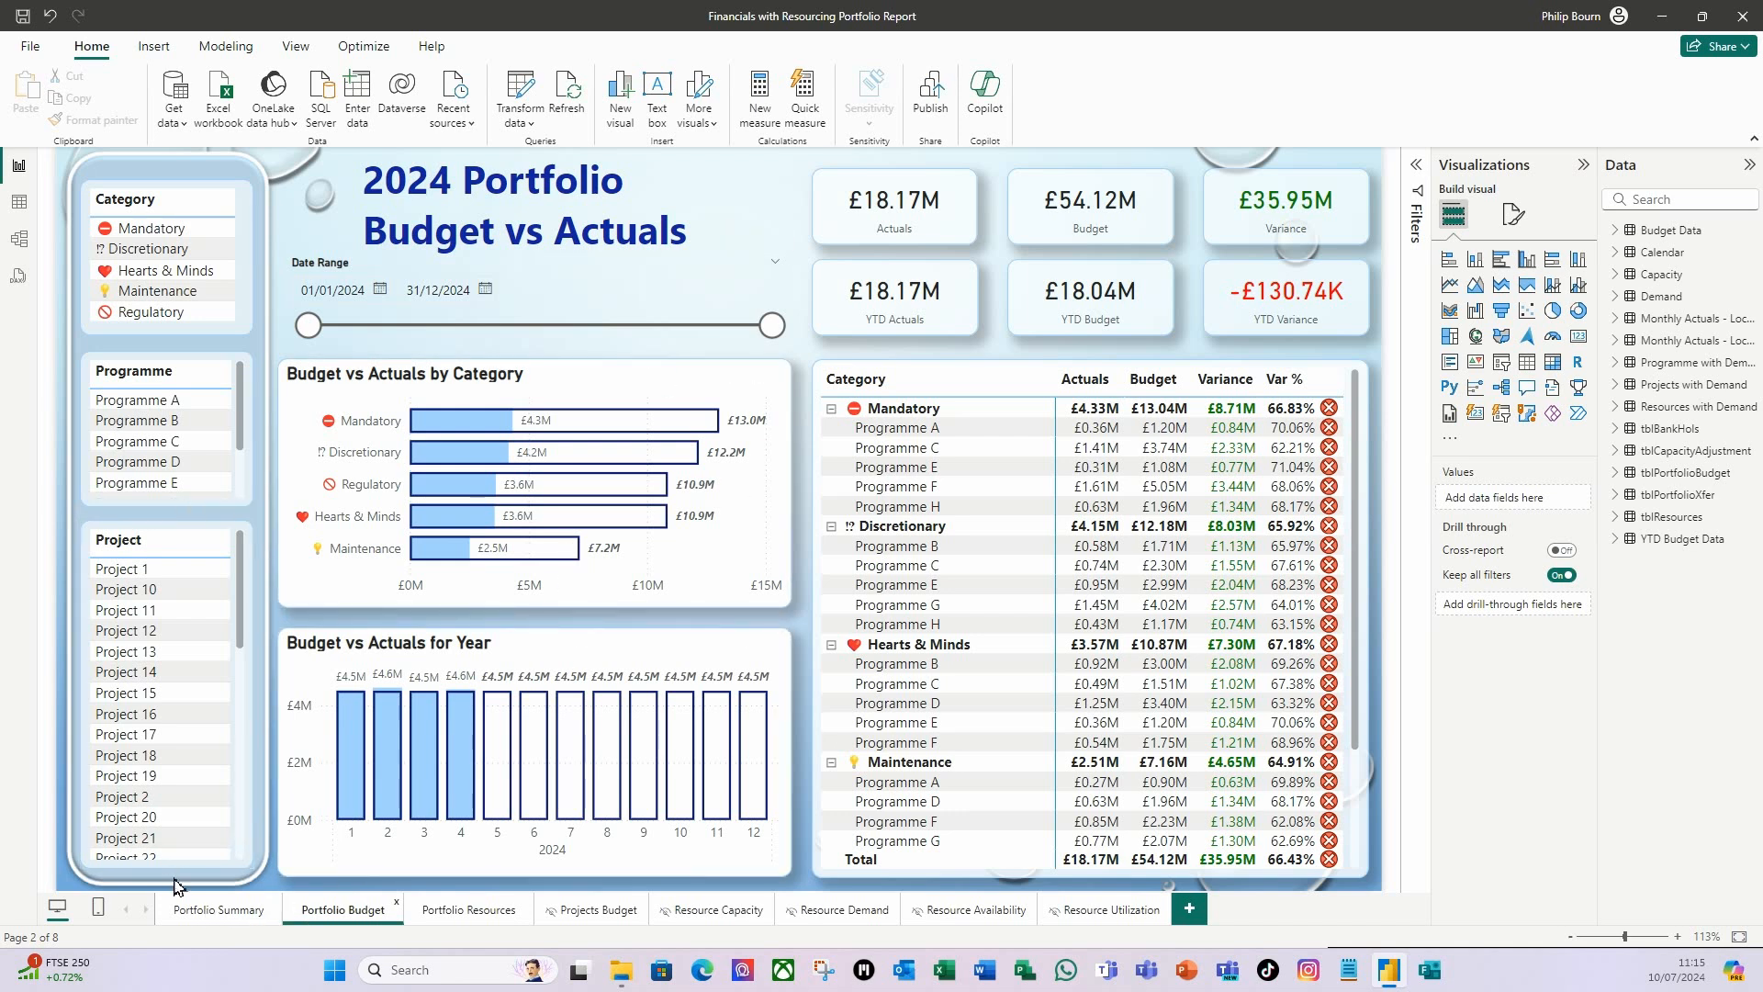
{"action": "left_click", "coordinate": [211, 908]}
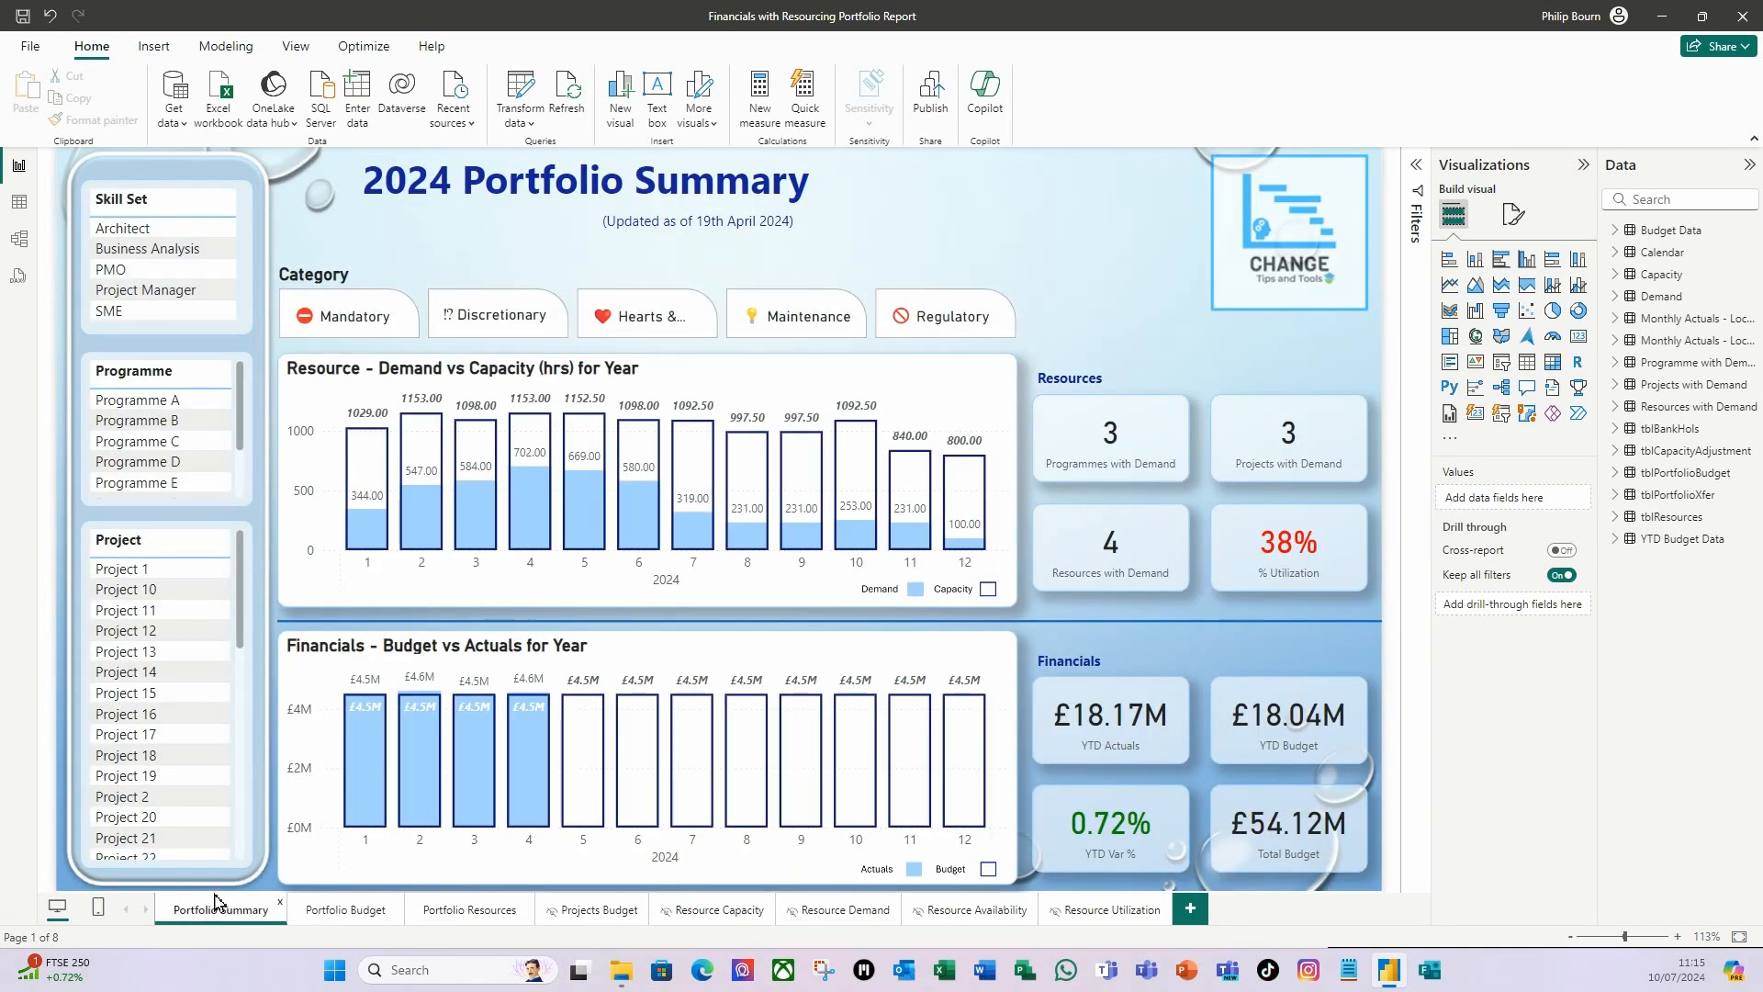
{"action": "left_click", "coordinate": [873, 877]}
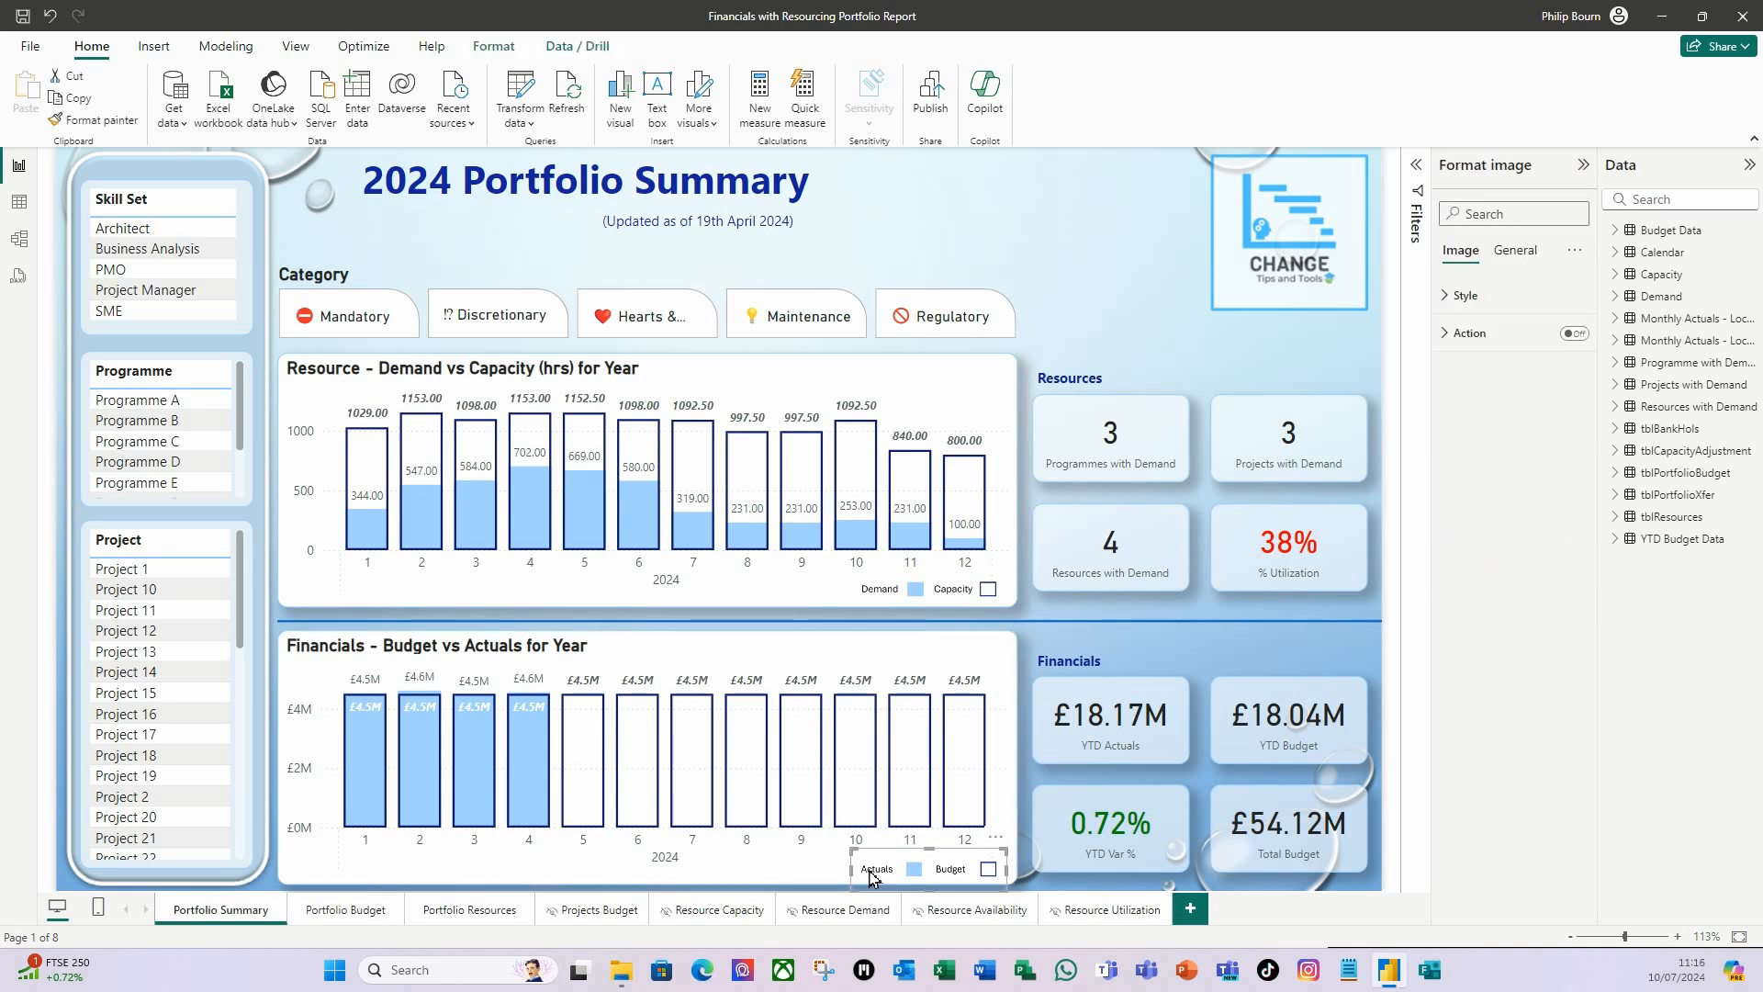
{"action": "key", "text": "ctrl+c"}
{"action": "left_click", "coordinate": [347, 910]}
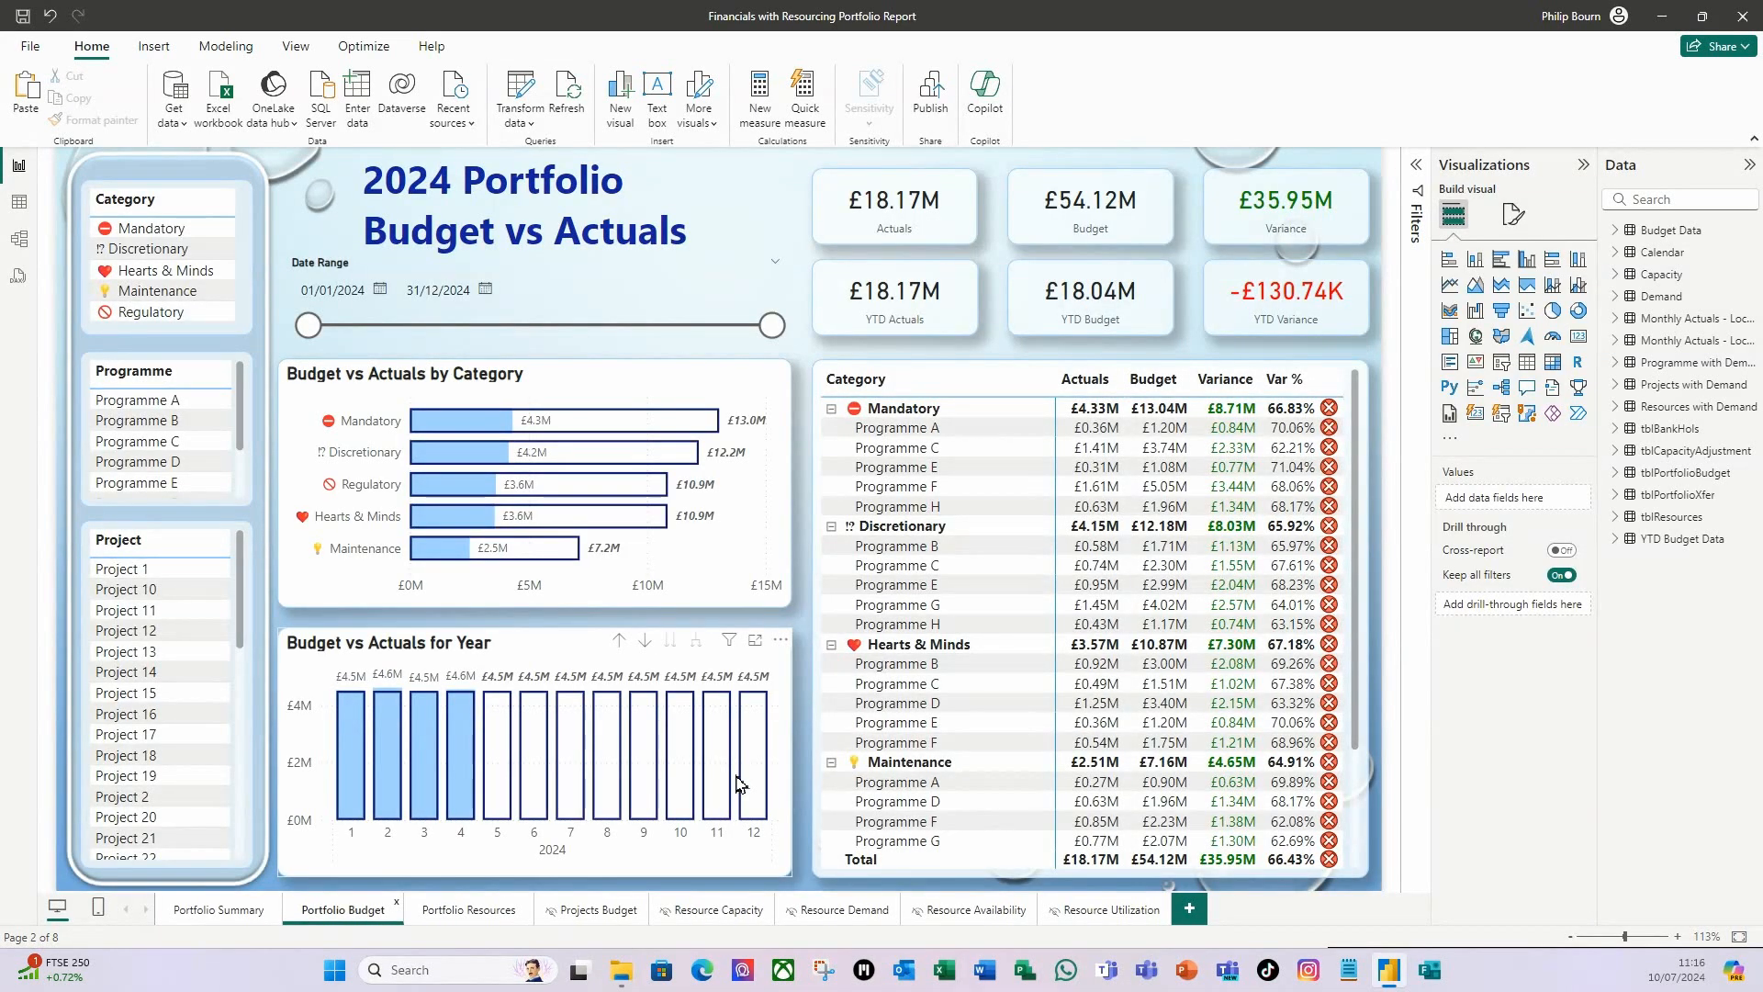
{"action": "key", "text": "ctrl+v"}
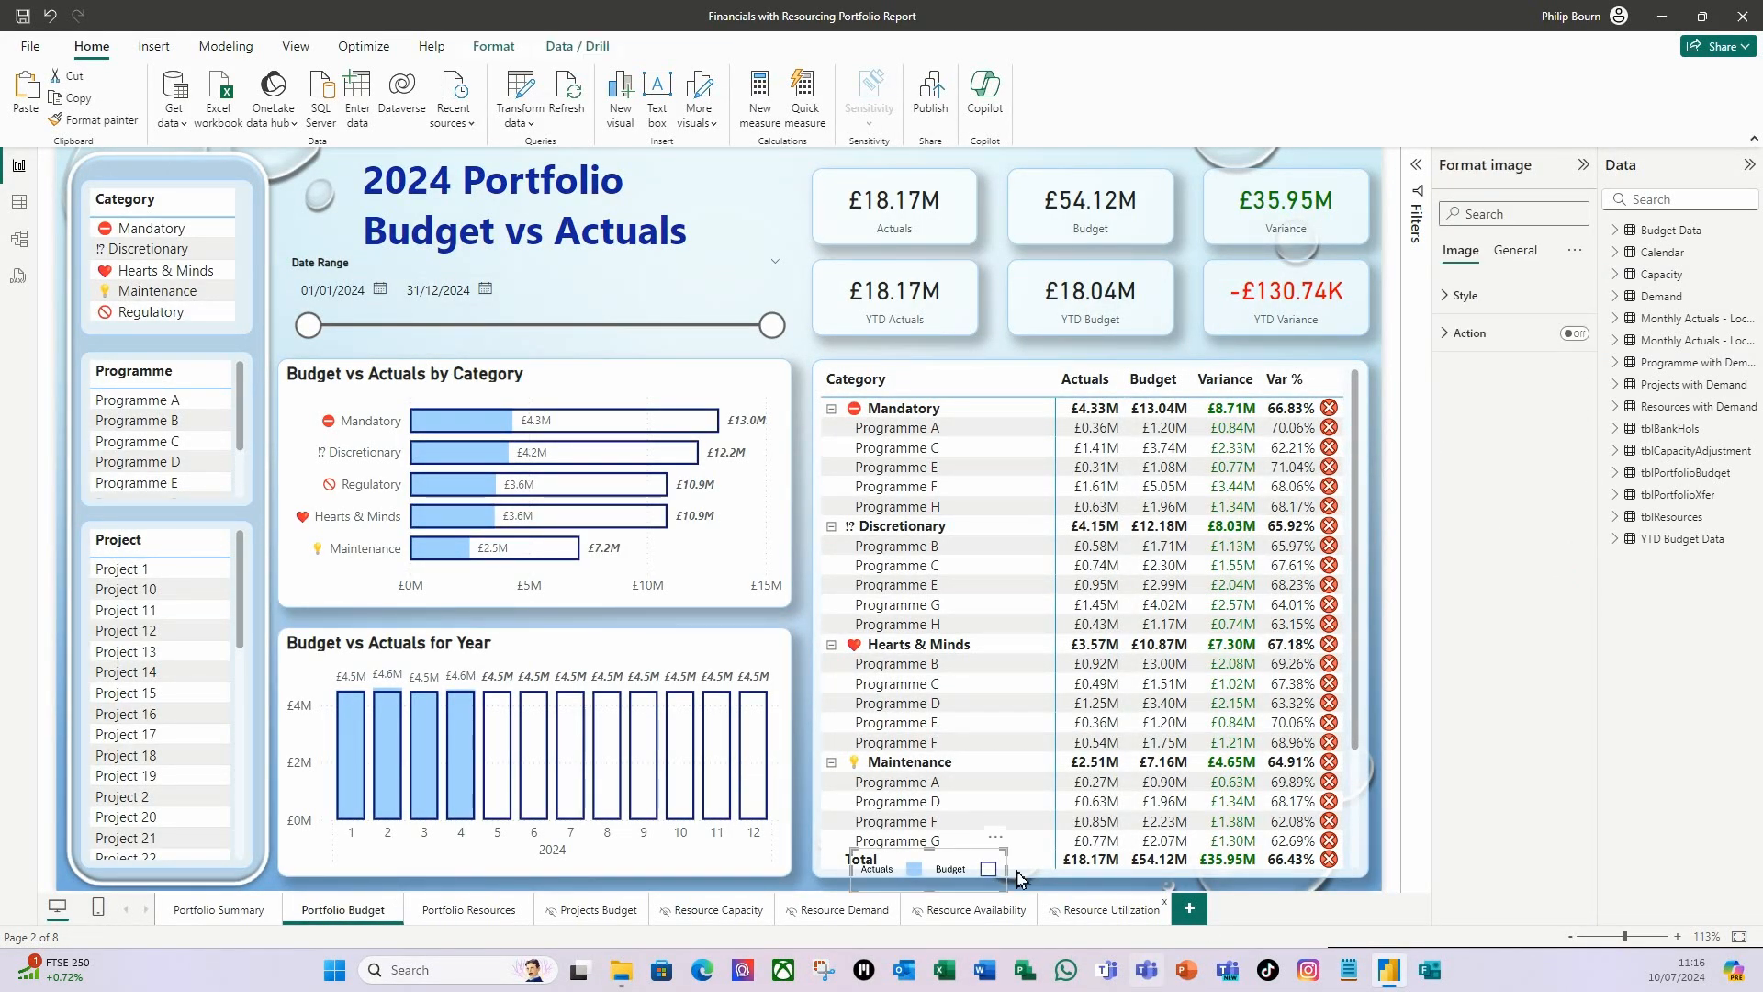
{"action": "left_click_drag", "start_coordinate": [865, 860], "coordinate": [644, 860]}
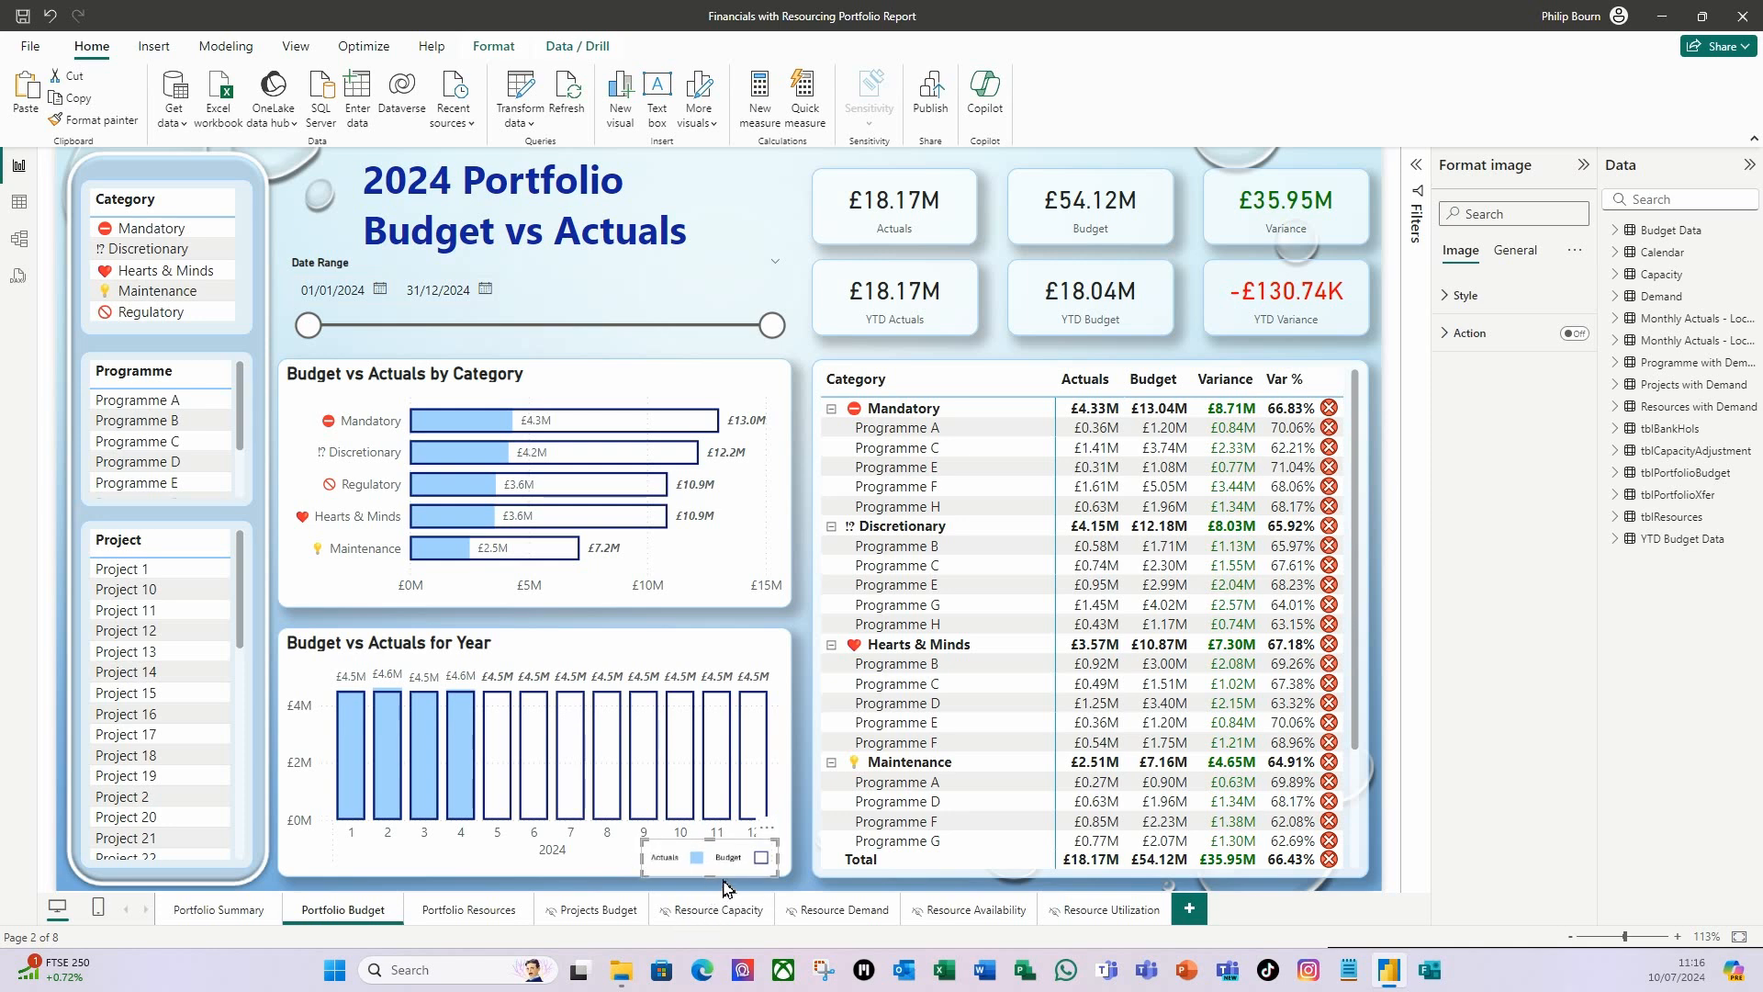
{"action": "left_click_drag", "start_coordinate": [734, 884], "coordinate": [742, 893]}
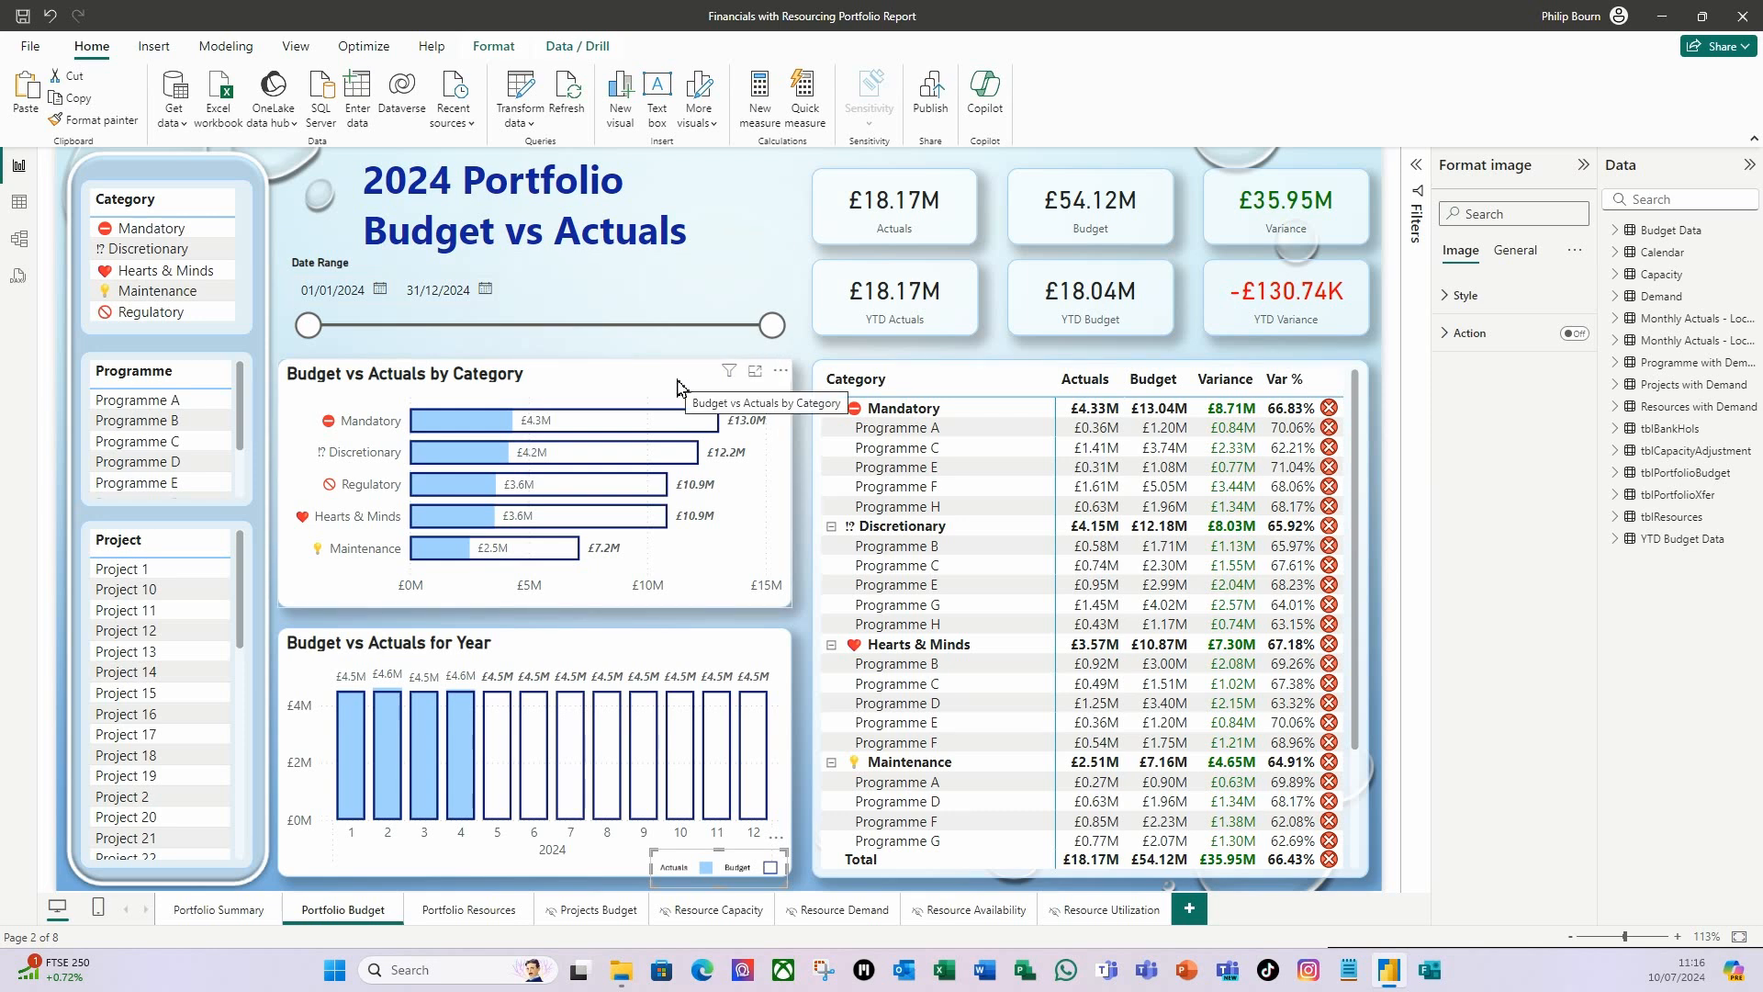
Paste another Actuals/Budget legend and place it at the right end of the Budget vs Actuals by Category title row.
{"action": "key", "text": "ctrl+v"}
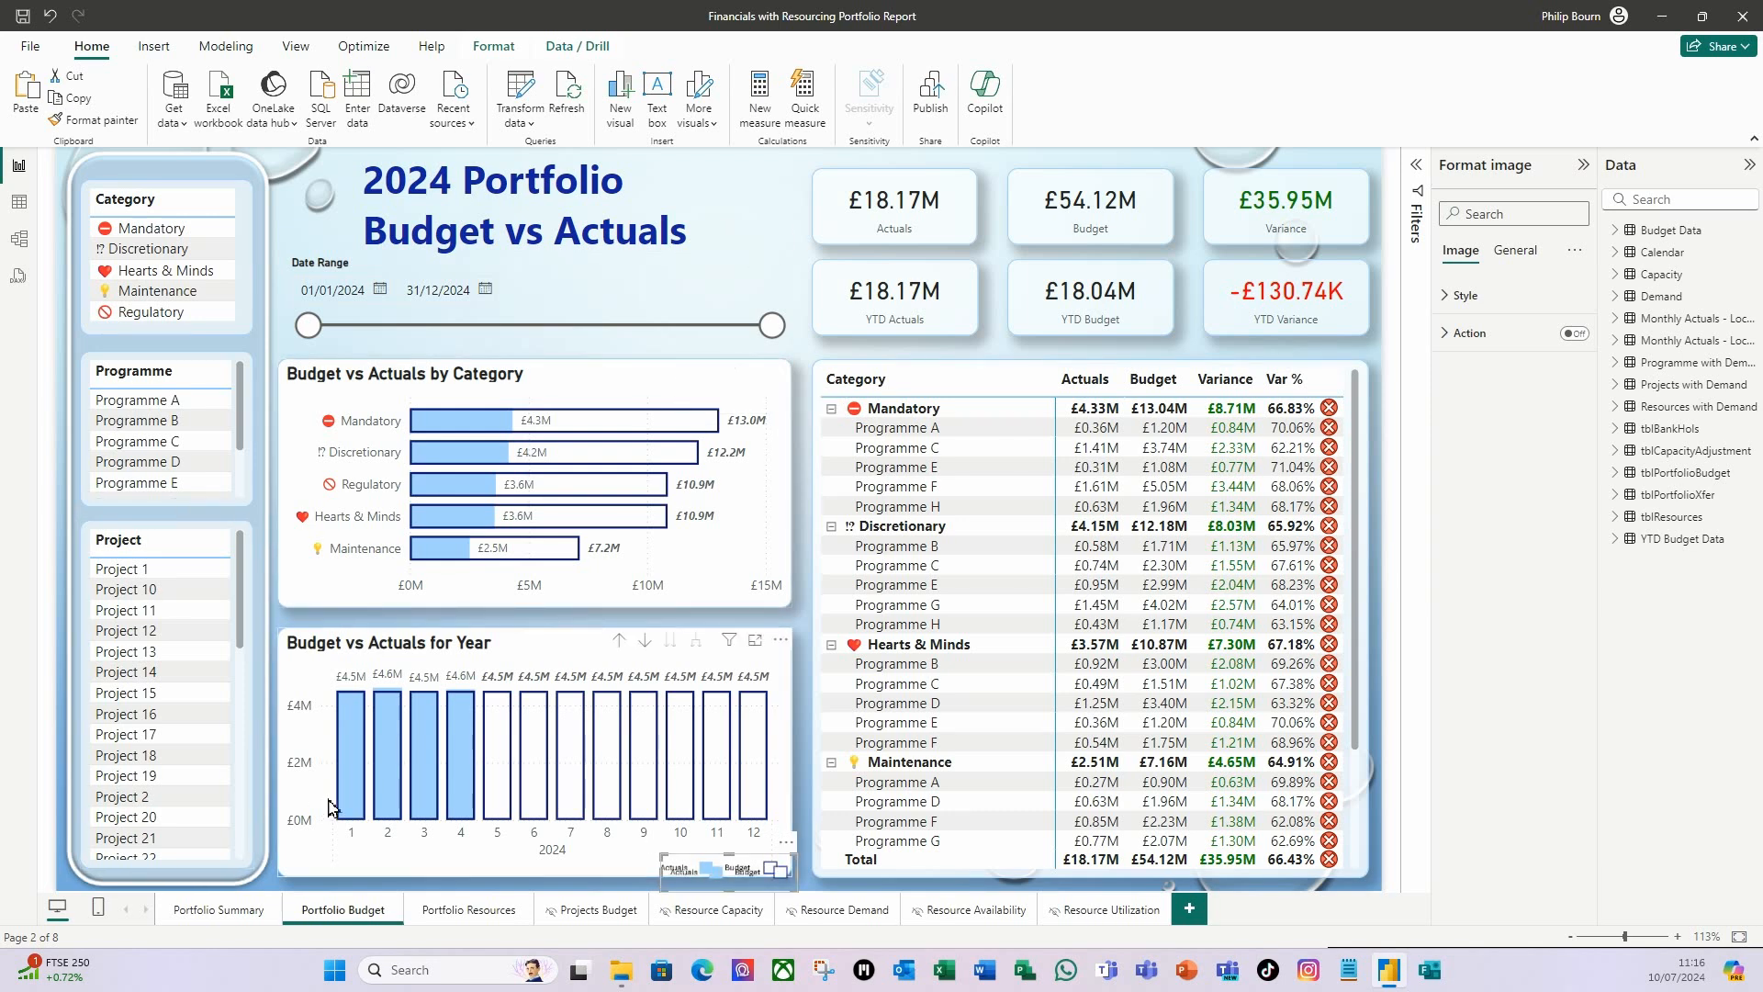
{"action": "left_click_drag", "start_coordinate": [668, 860], "coordinate": [675, 369]}
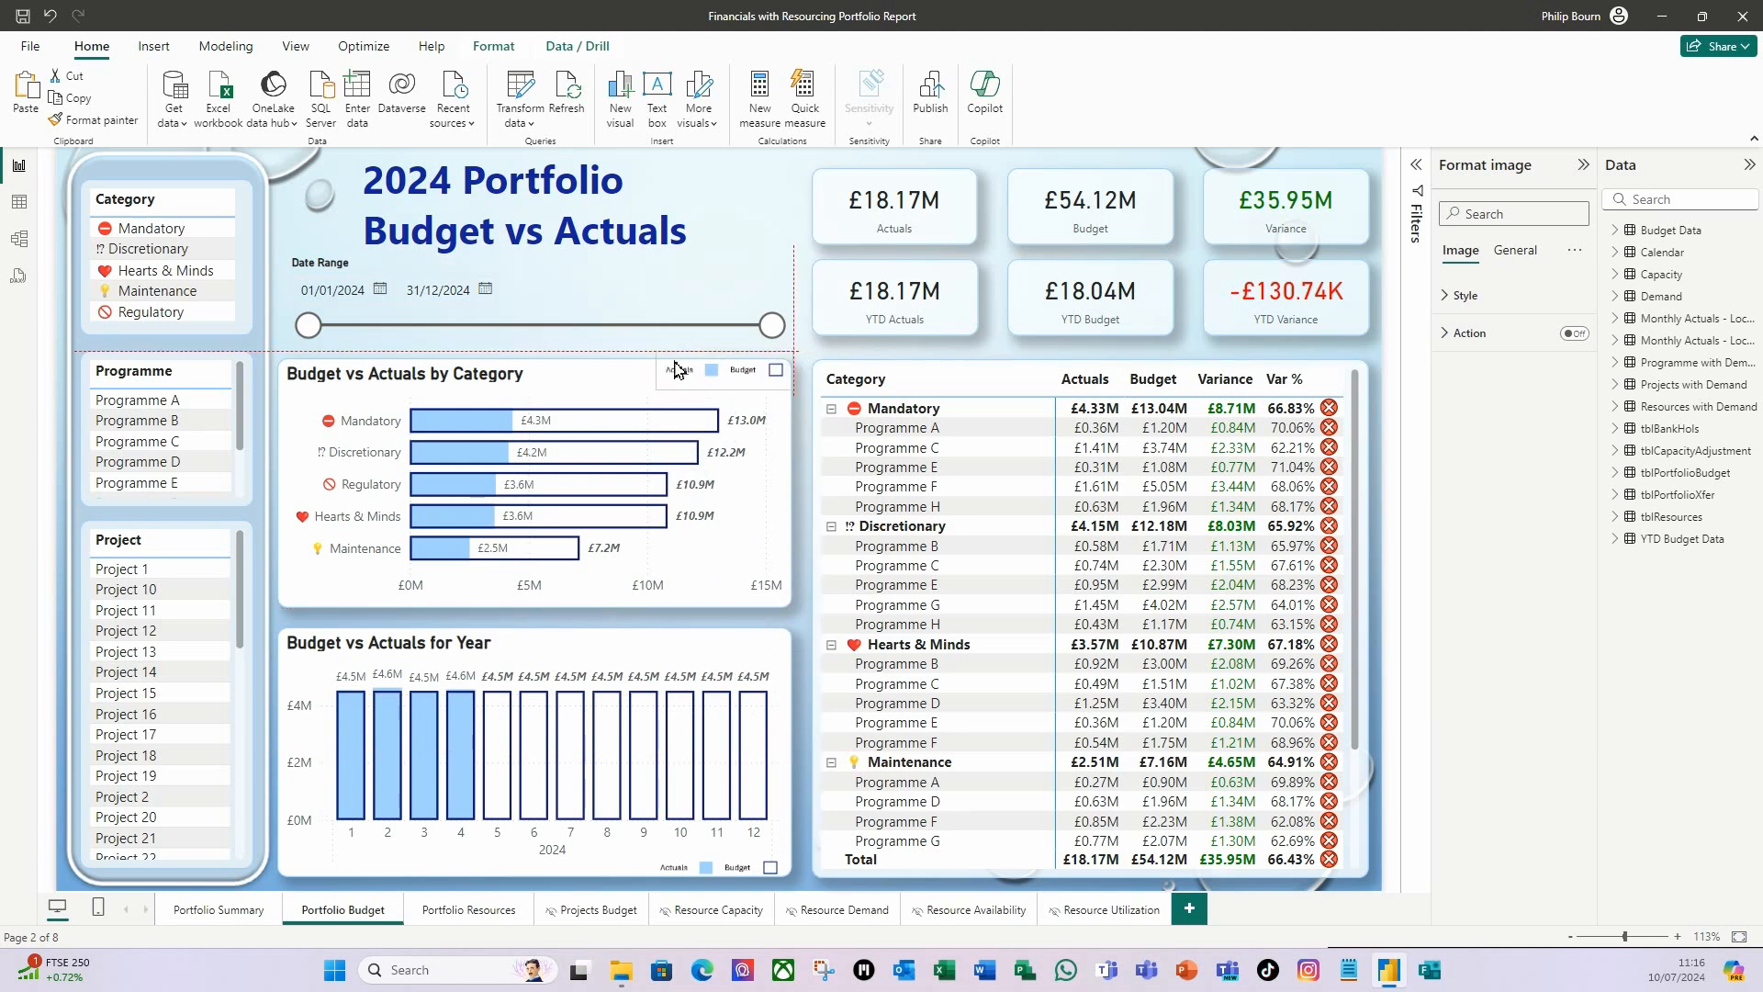
{"action": "left_click_drag", "start_coordinate": [675, 368], "coordinate": [675, 368]}
Move the Budget vs Actuals for Year legend up to the right end of that chart's title row.
{"action": "left_click", "coordinate": [713, 880]}
{"action": "left_click_drag", "start_coordinate": [669, 860], "coordinate": [676, 627]}
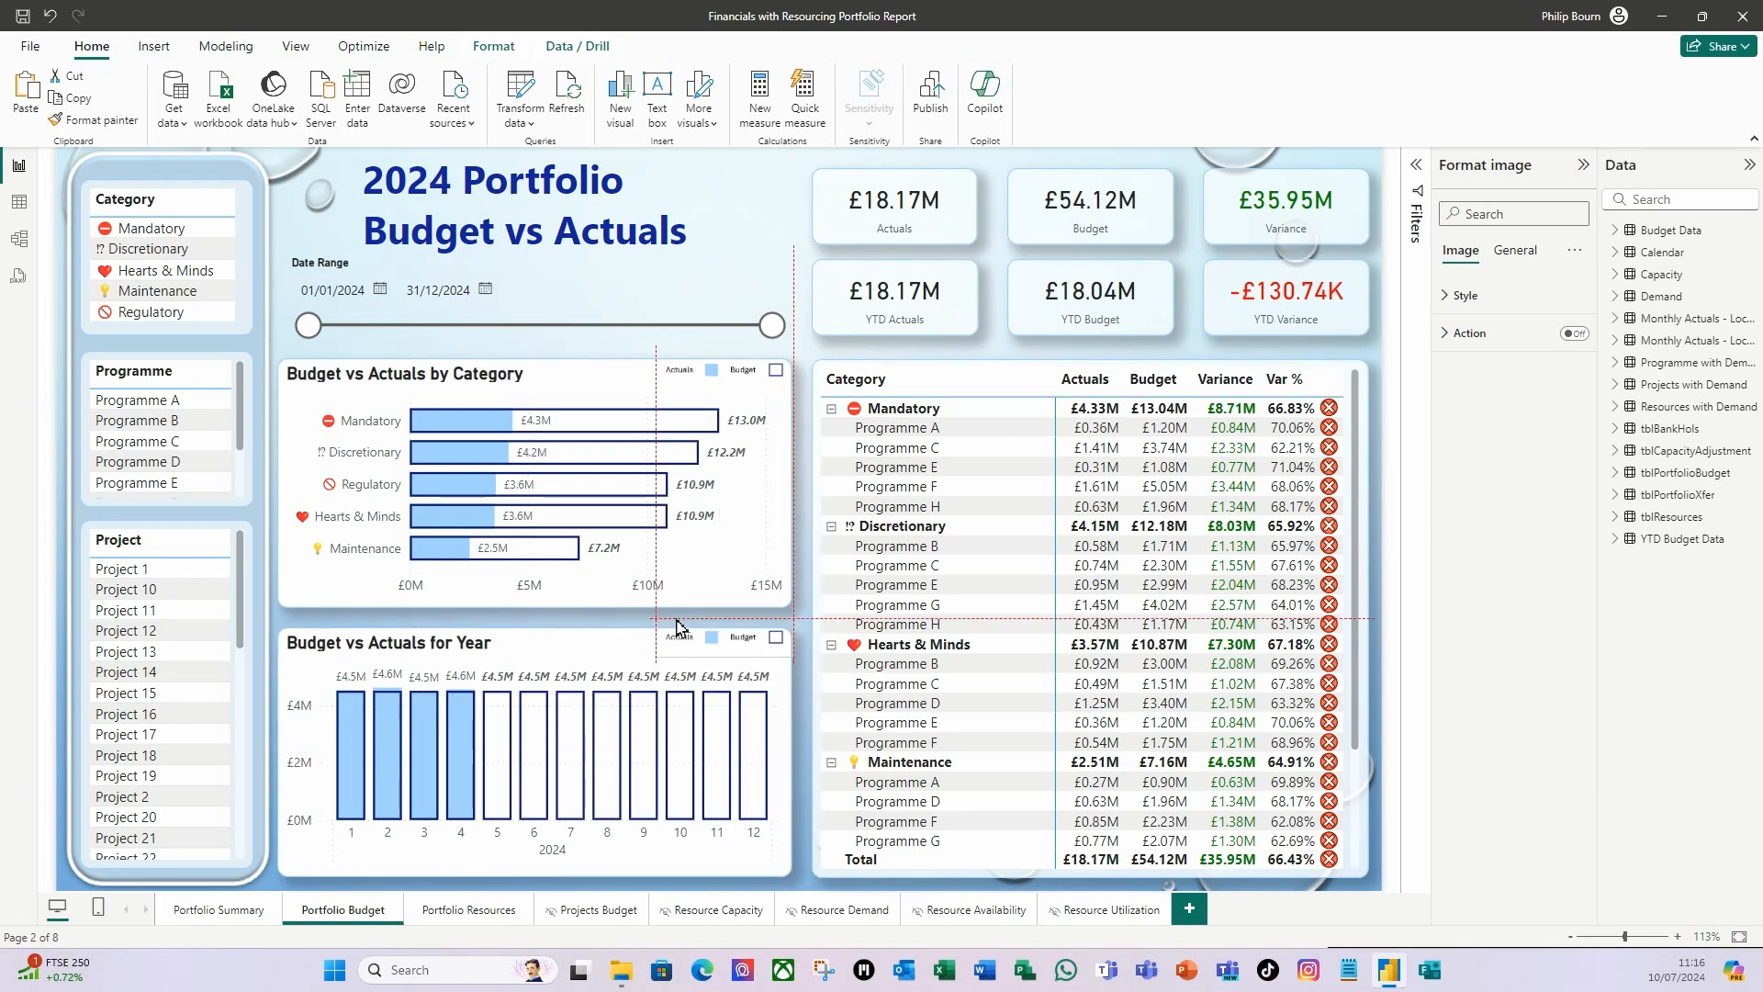
{"action": "left_click_drag", "start_coordinate": [677, 626], "coordinate": [676, 625]}
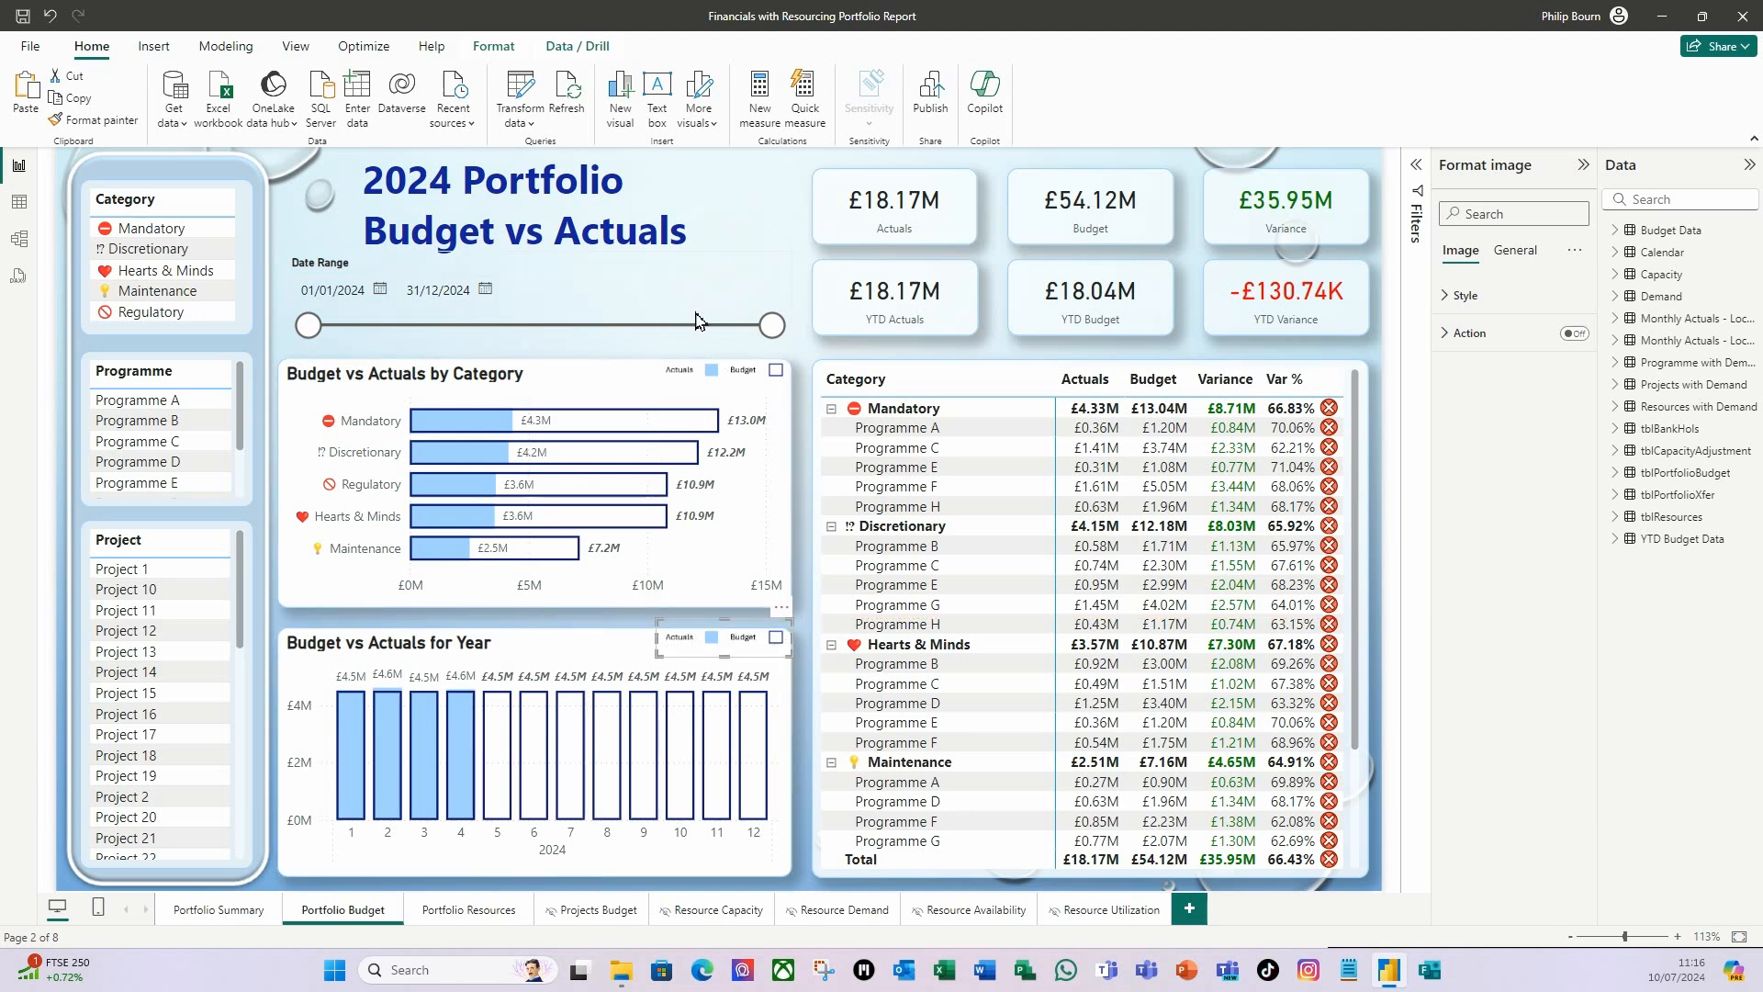
{"action": "left_click", "coordinate": [799, 172]}
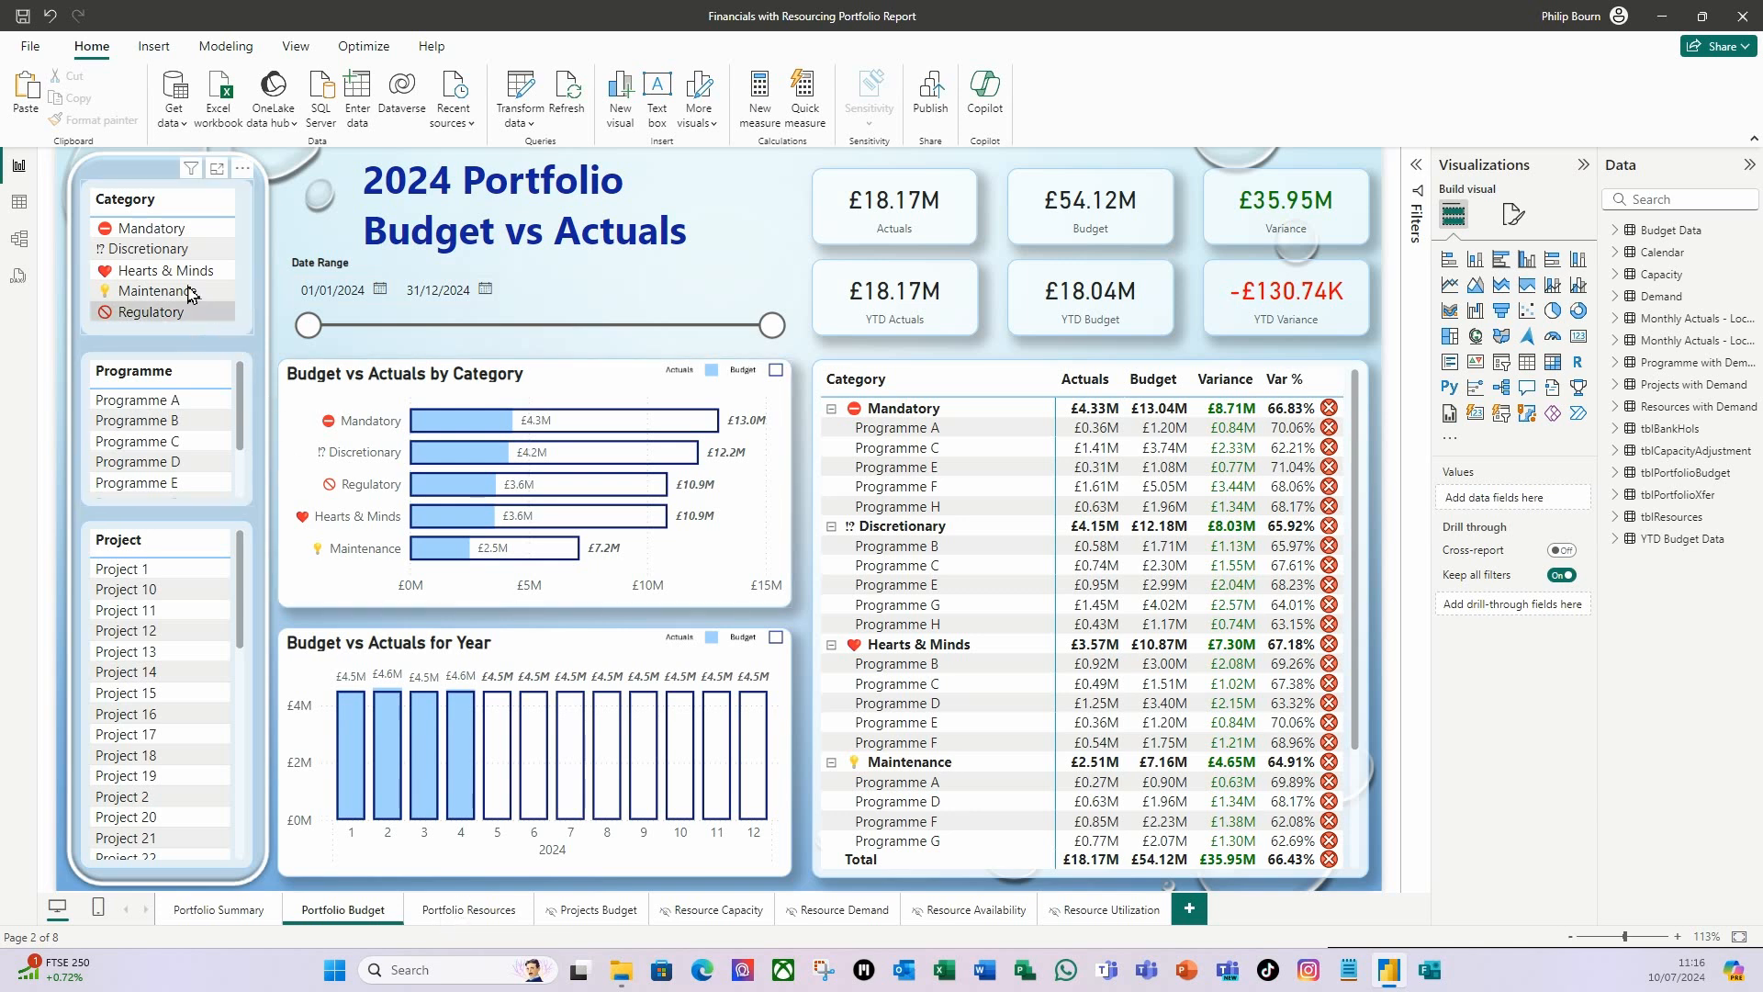
Filter the Portfolio Budget page by Mandatory, Discretionary and Maintenance in turn, and clear the category filter.
{"action": "left_click", "coordinate": [181, 235]}
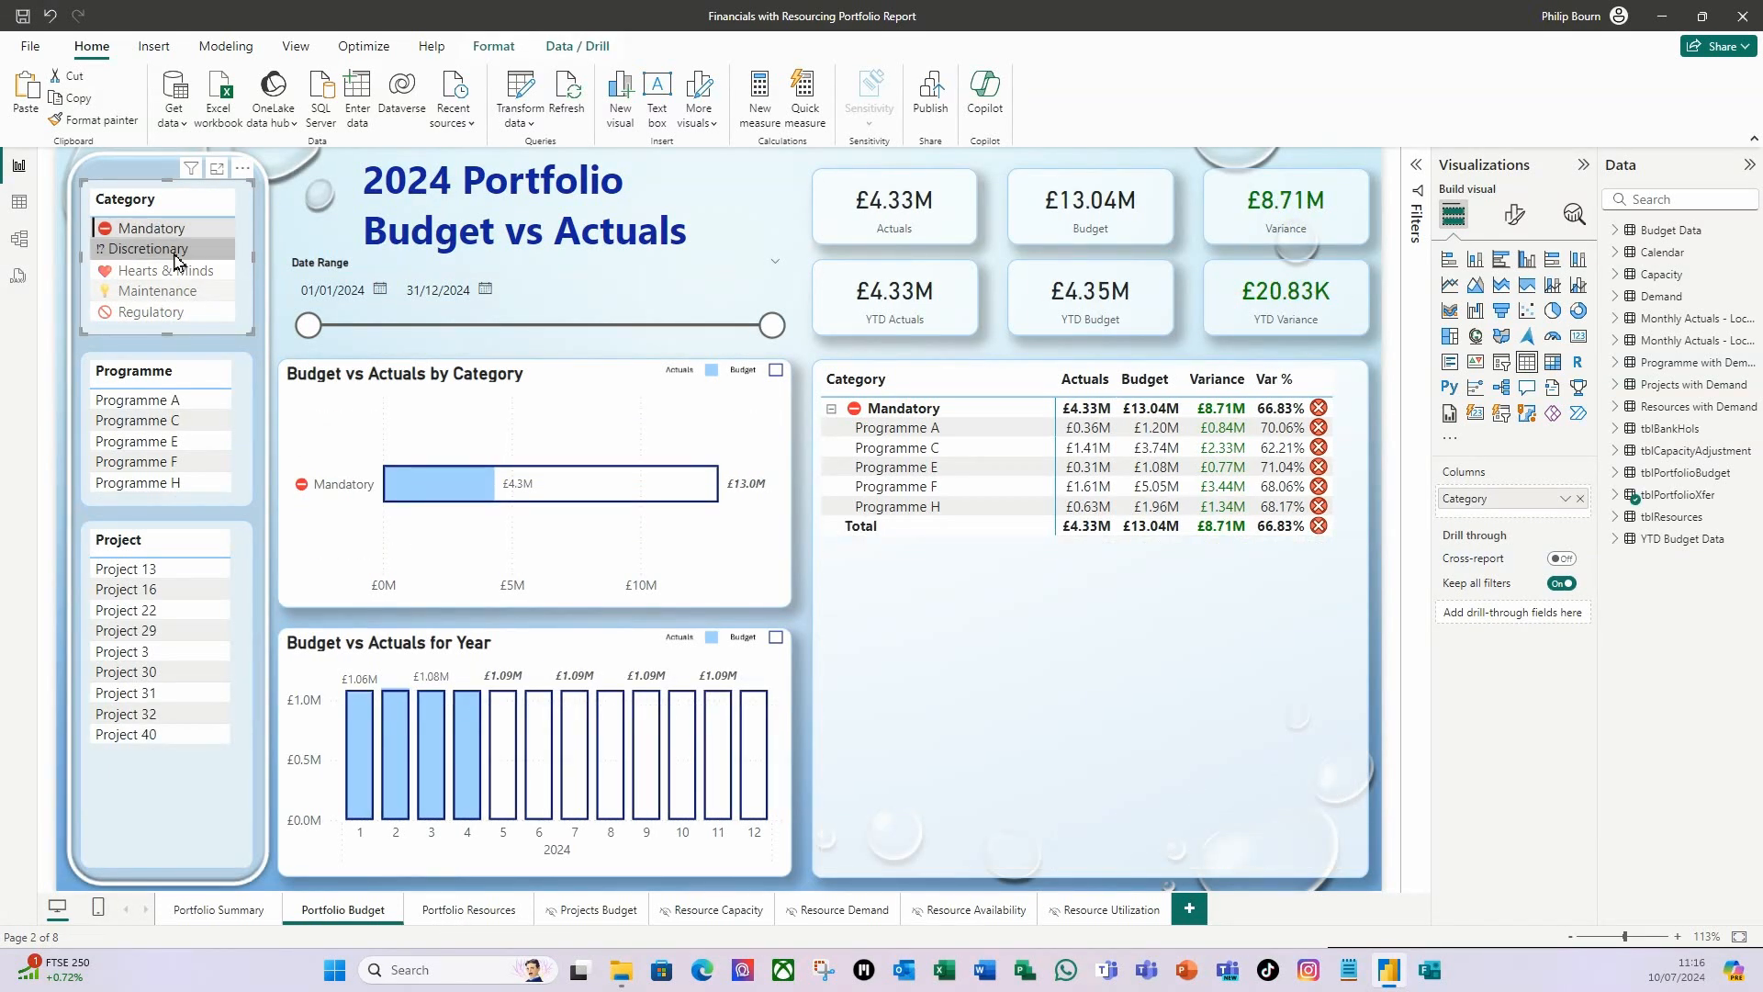
{"action": "left_click", "coordinate": [175, 250]}
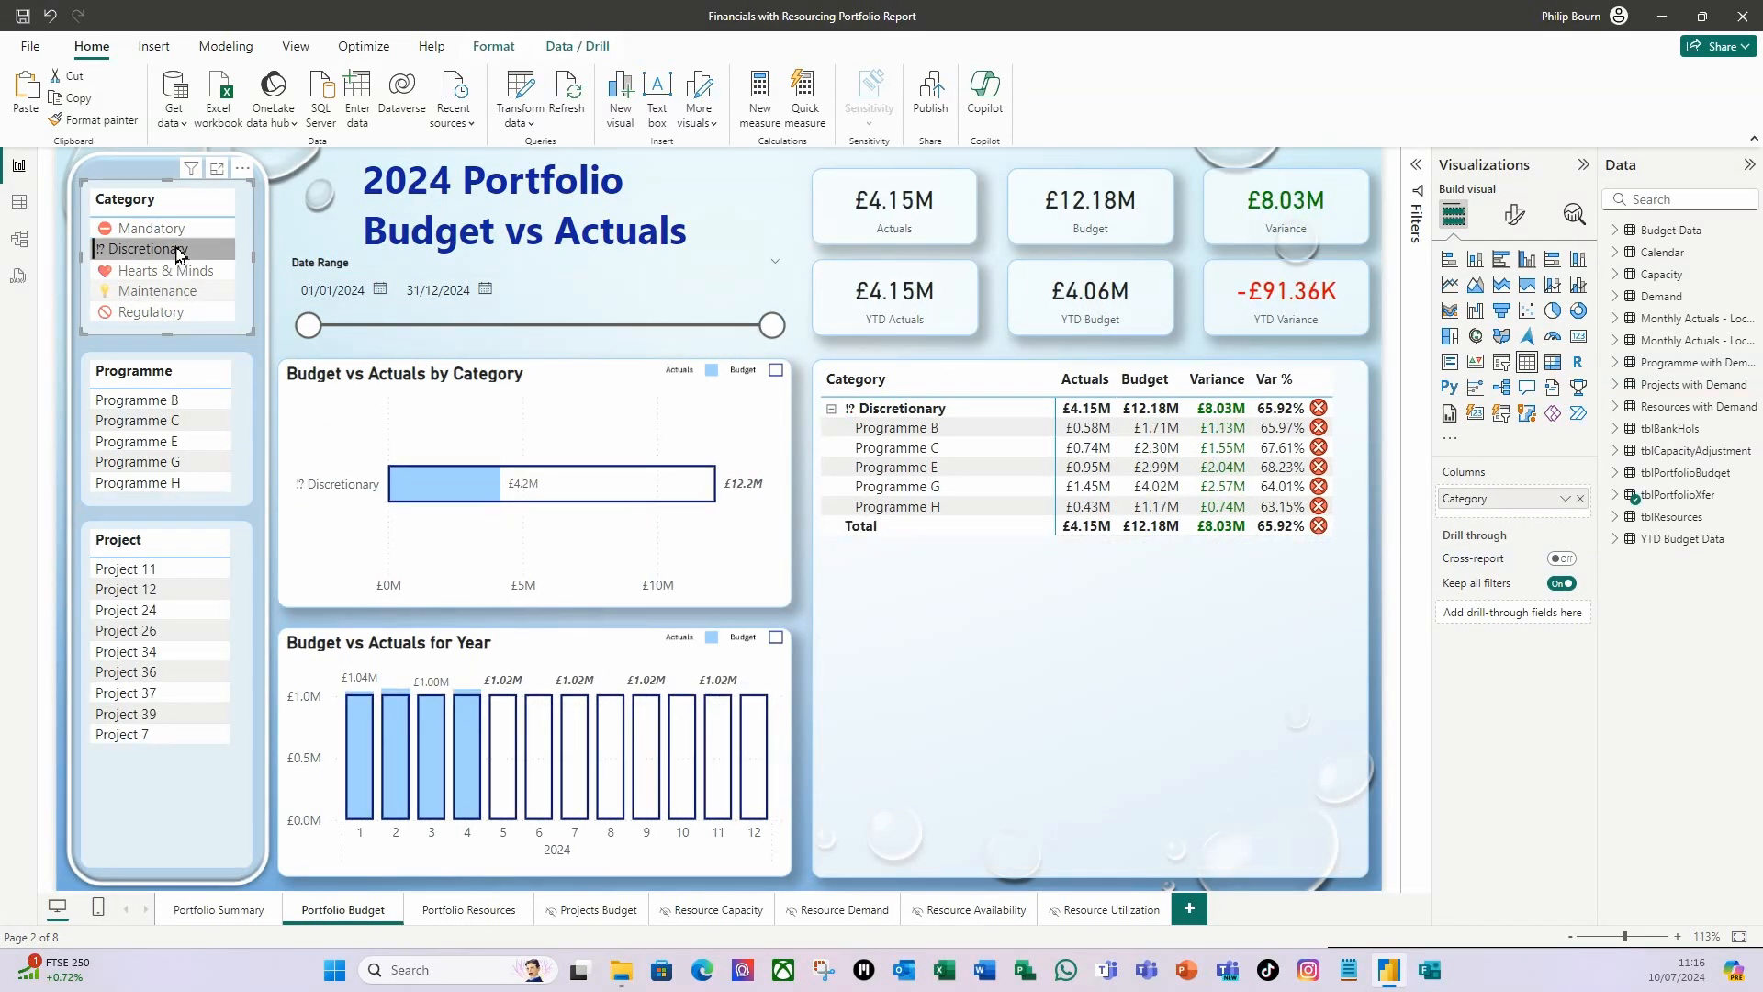
{"action": "left_click", "coordinate": [166, 291]}
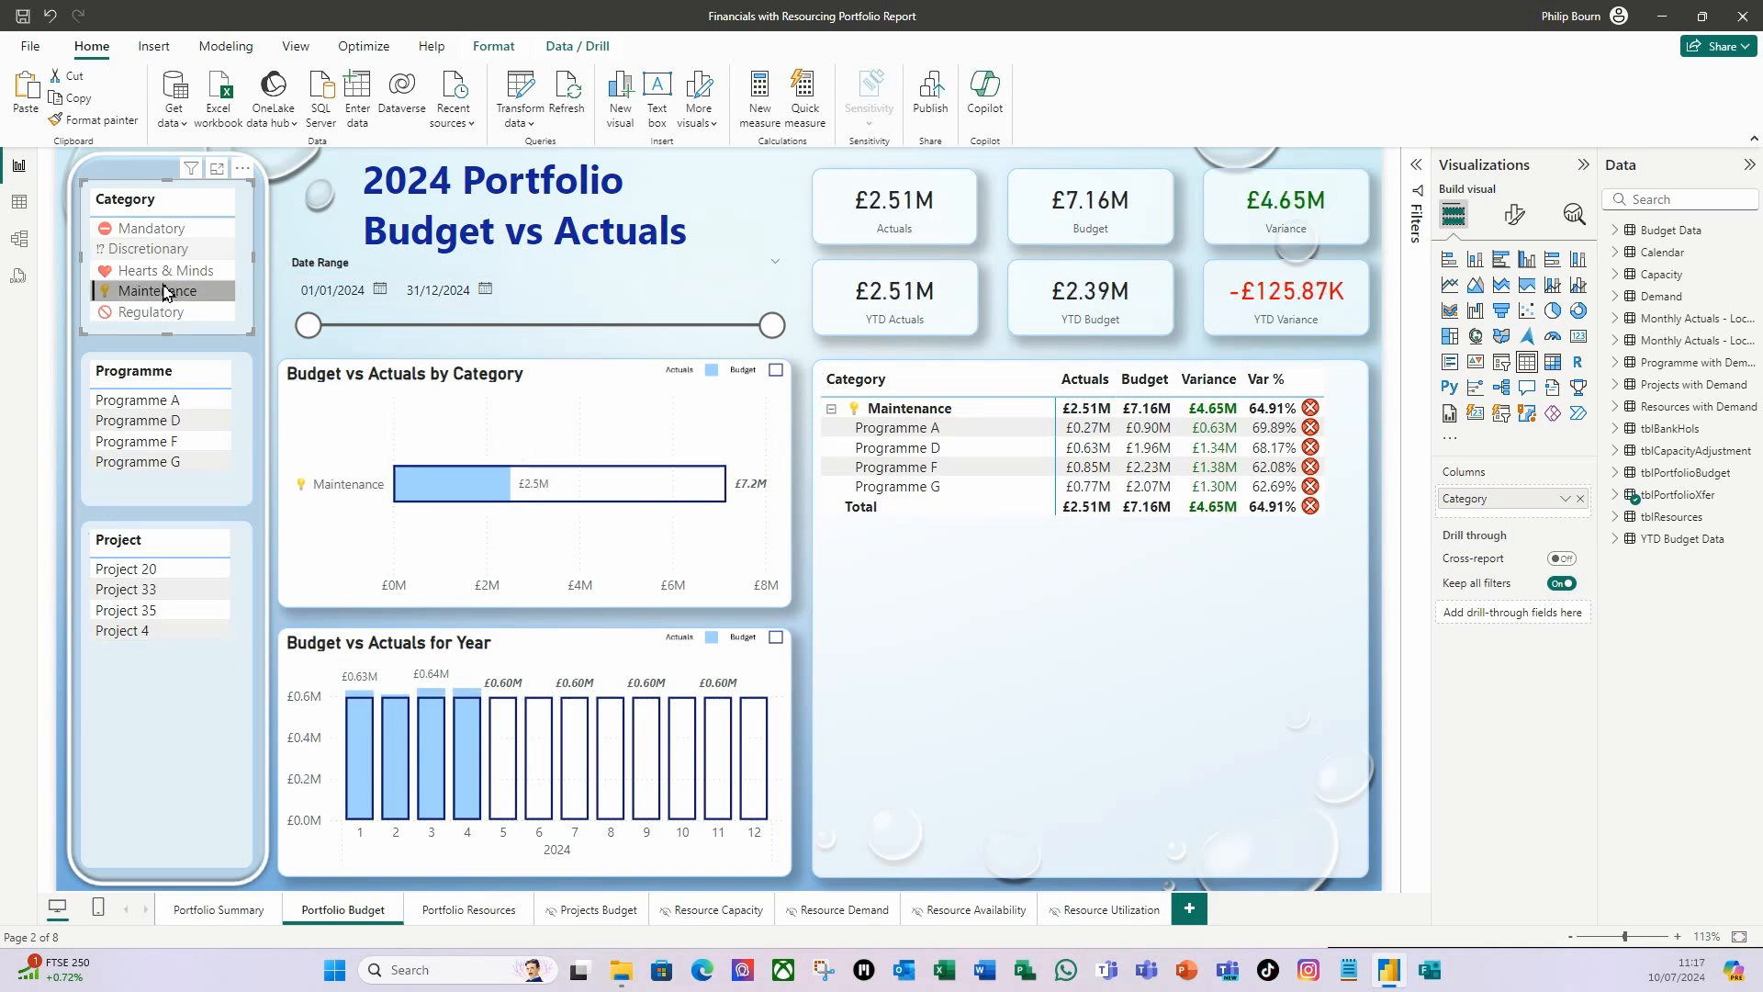
{"action": "left_click", "coordinate": [166, 291]}
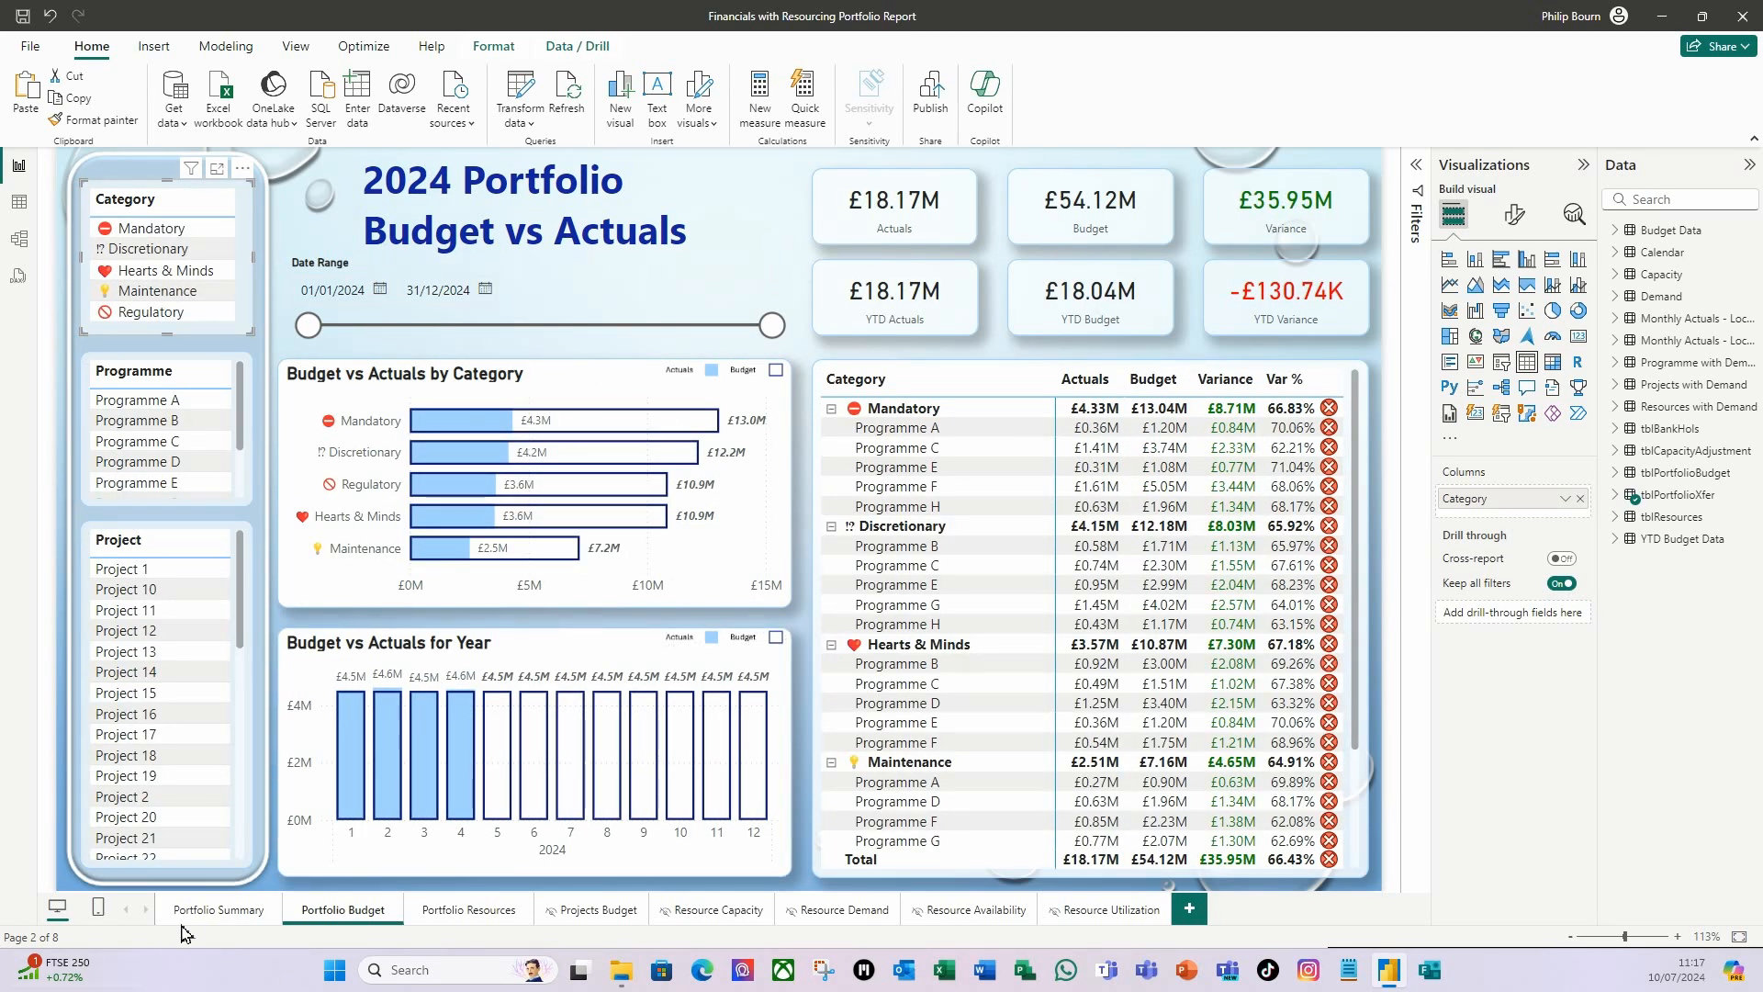
Shorten the demand chart's title on the Portfolio Resources page to "Demand vs Capacity (hrs) for Year".
{"action": "left_click", "coordinate": [203, 912]}
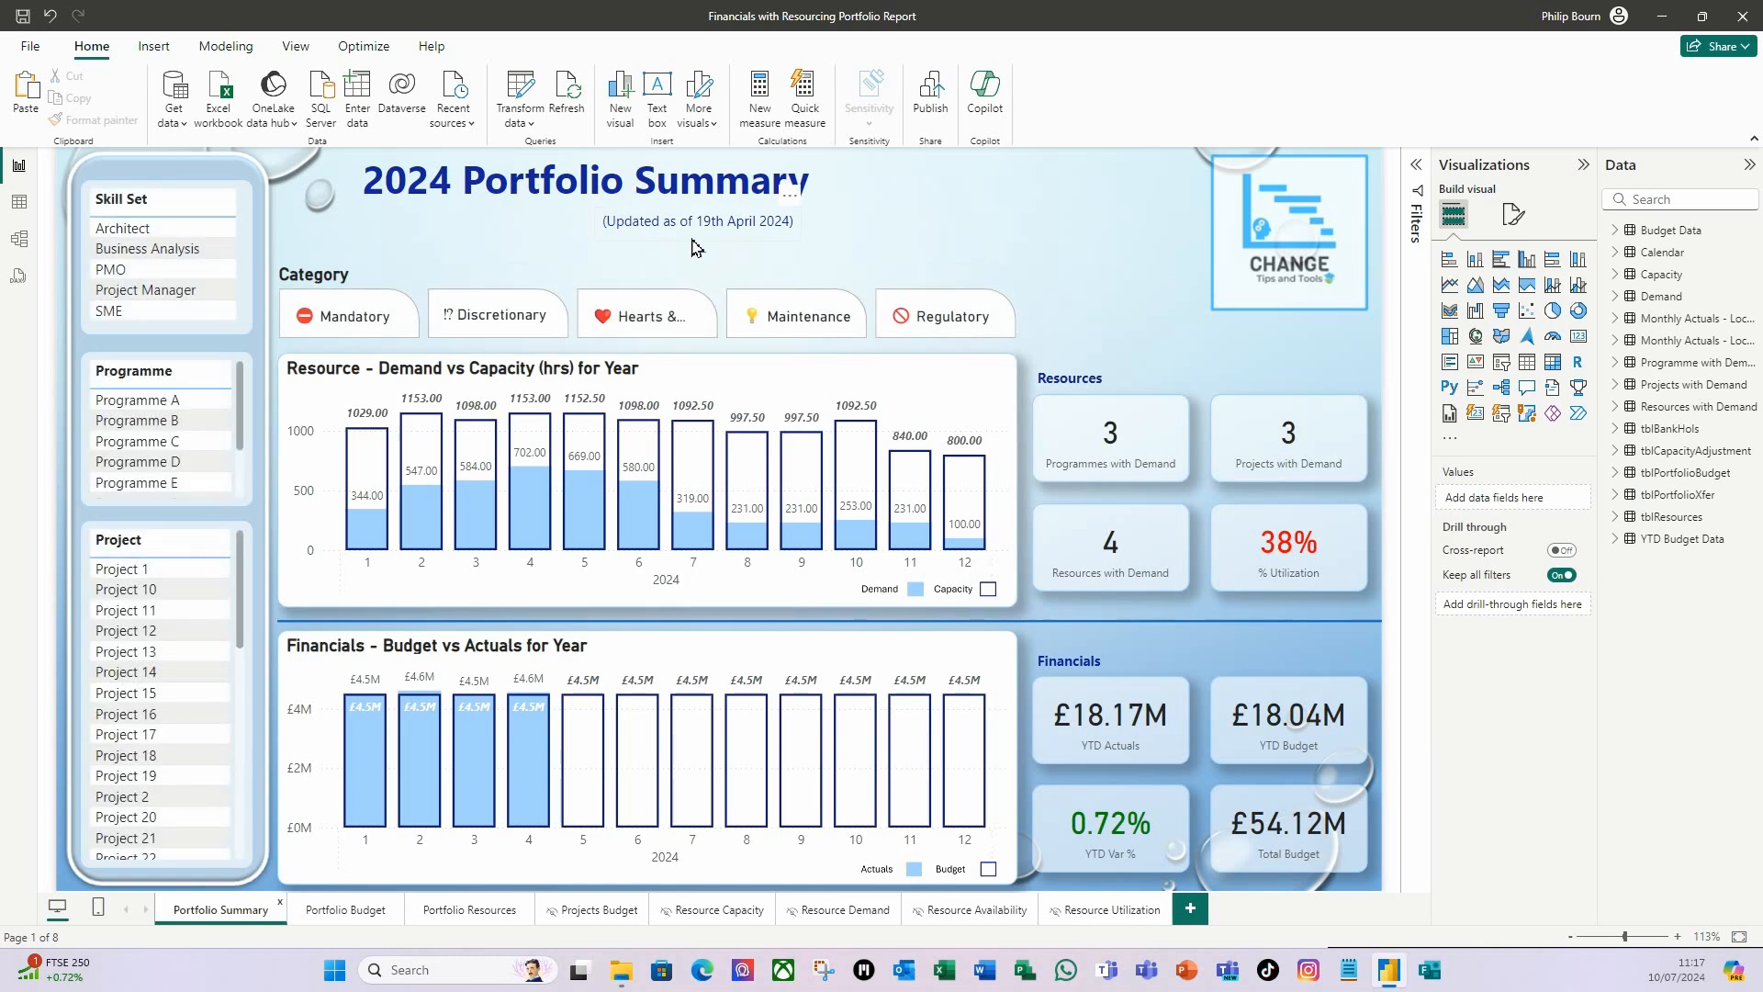
{"action": "left_click", "coordinate": [449, 918]}
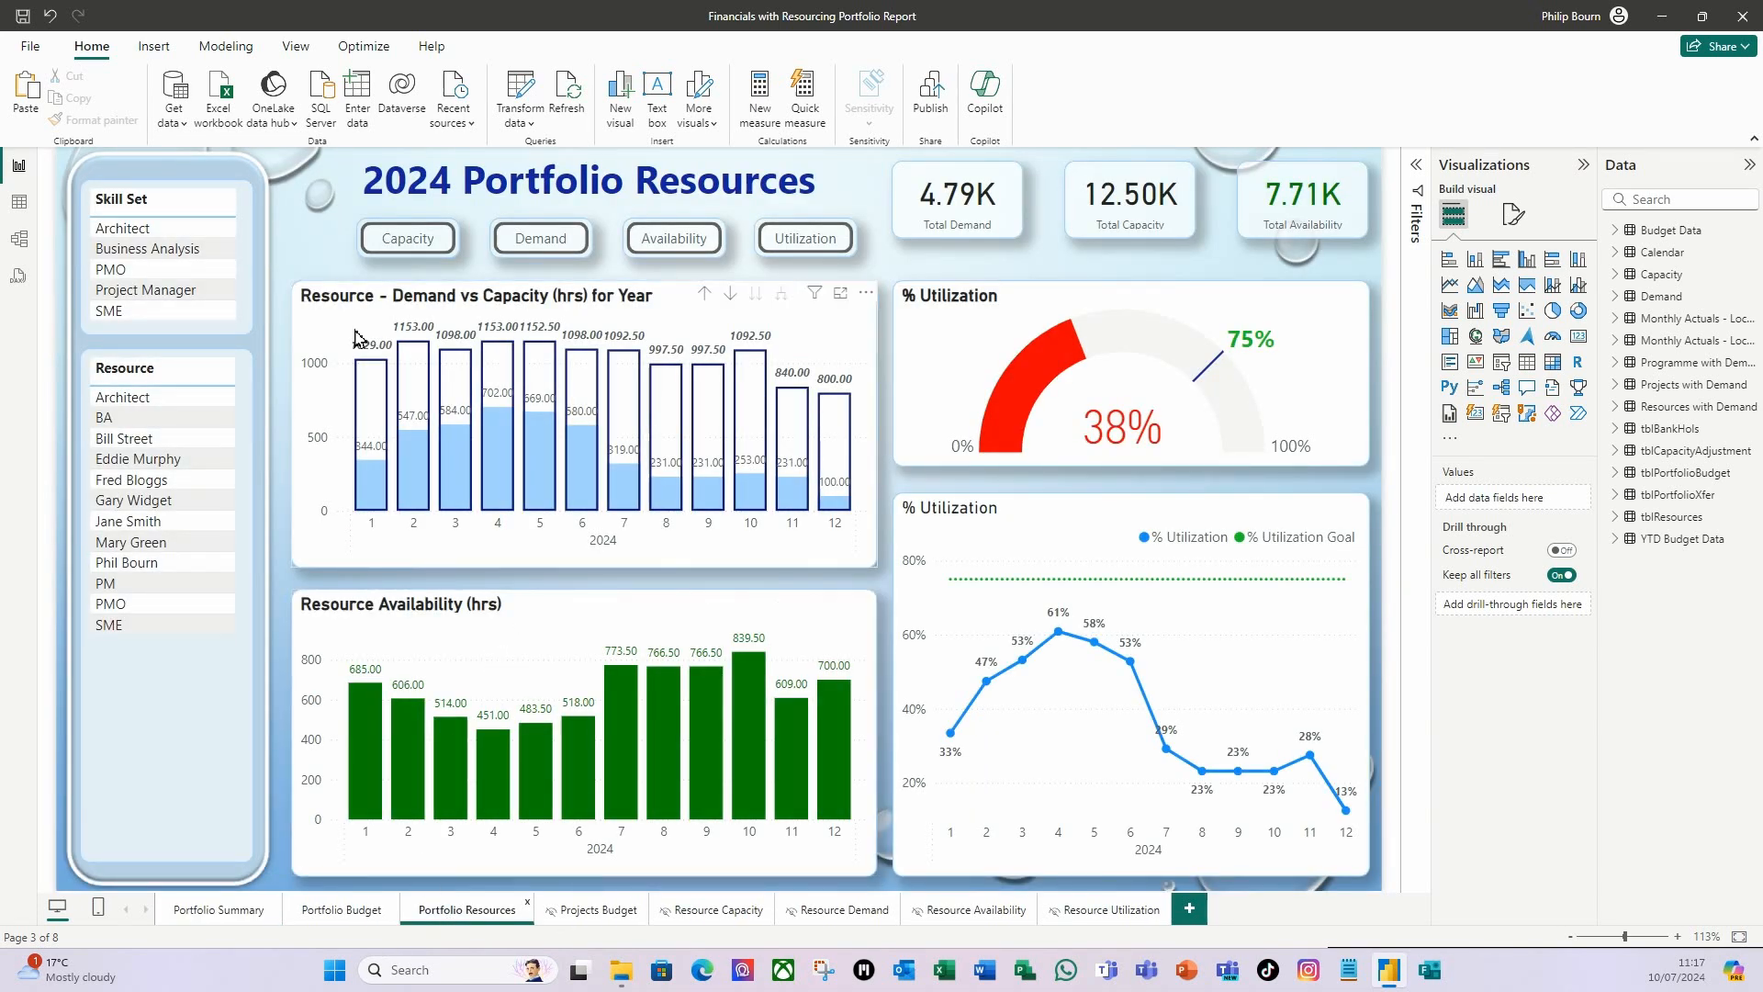
{"action": "left_click", "coordinate": [425, 302]}
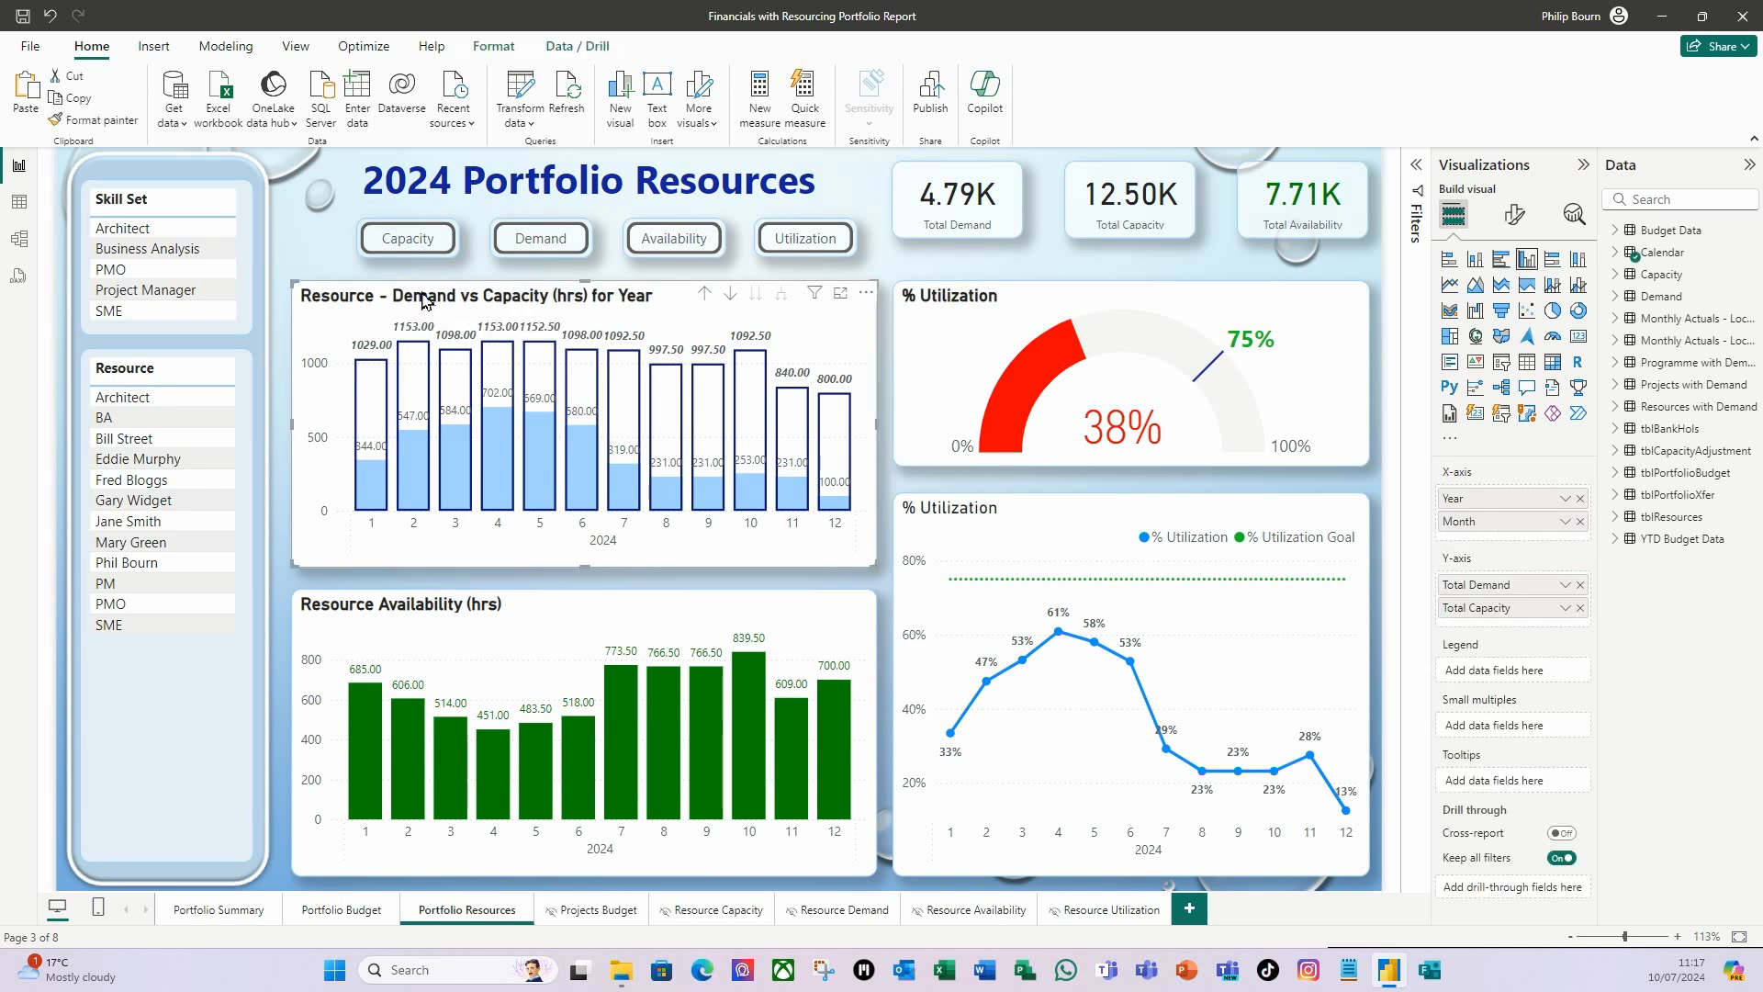
{"action": "left_click", "coordinate": [1513, 218]}
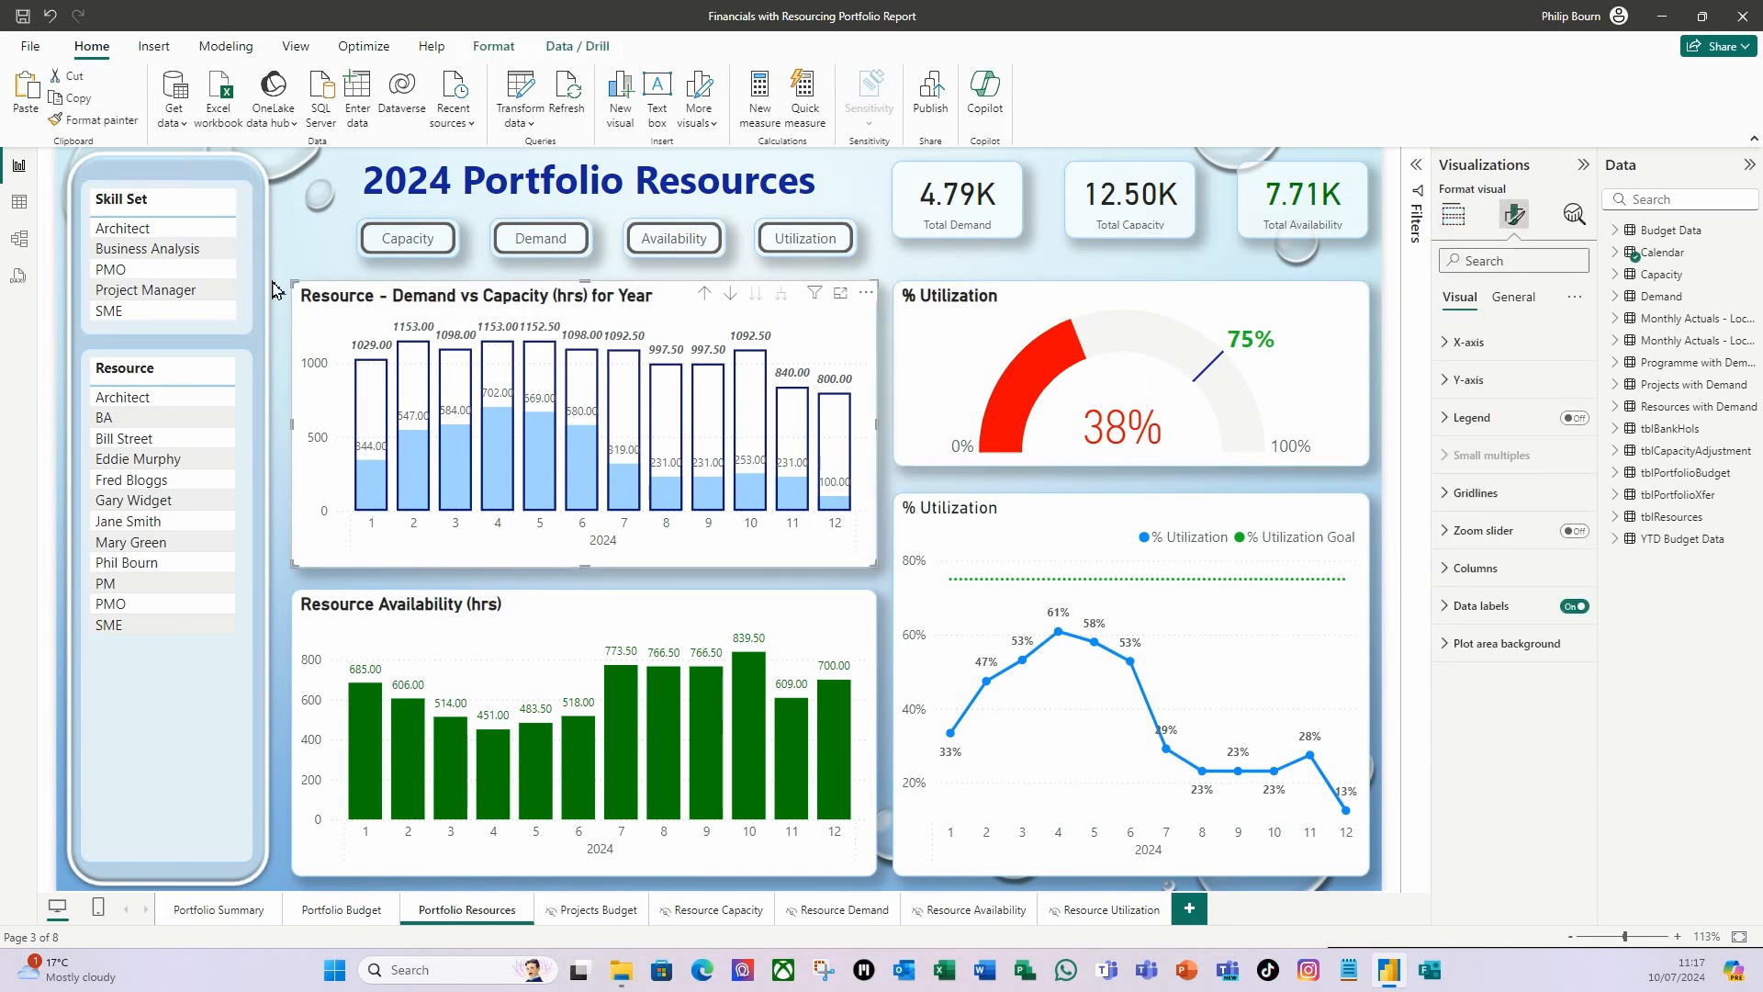
{"action": "left_click", "coordinate": [1523, 306]}
{"action": "left_click", "coordinate": [1467, 379]}
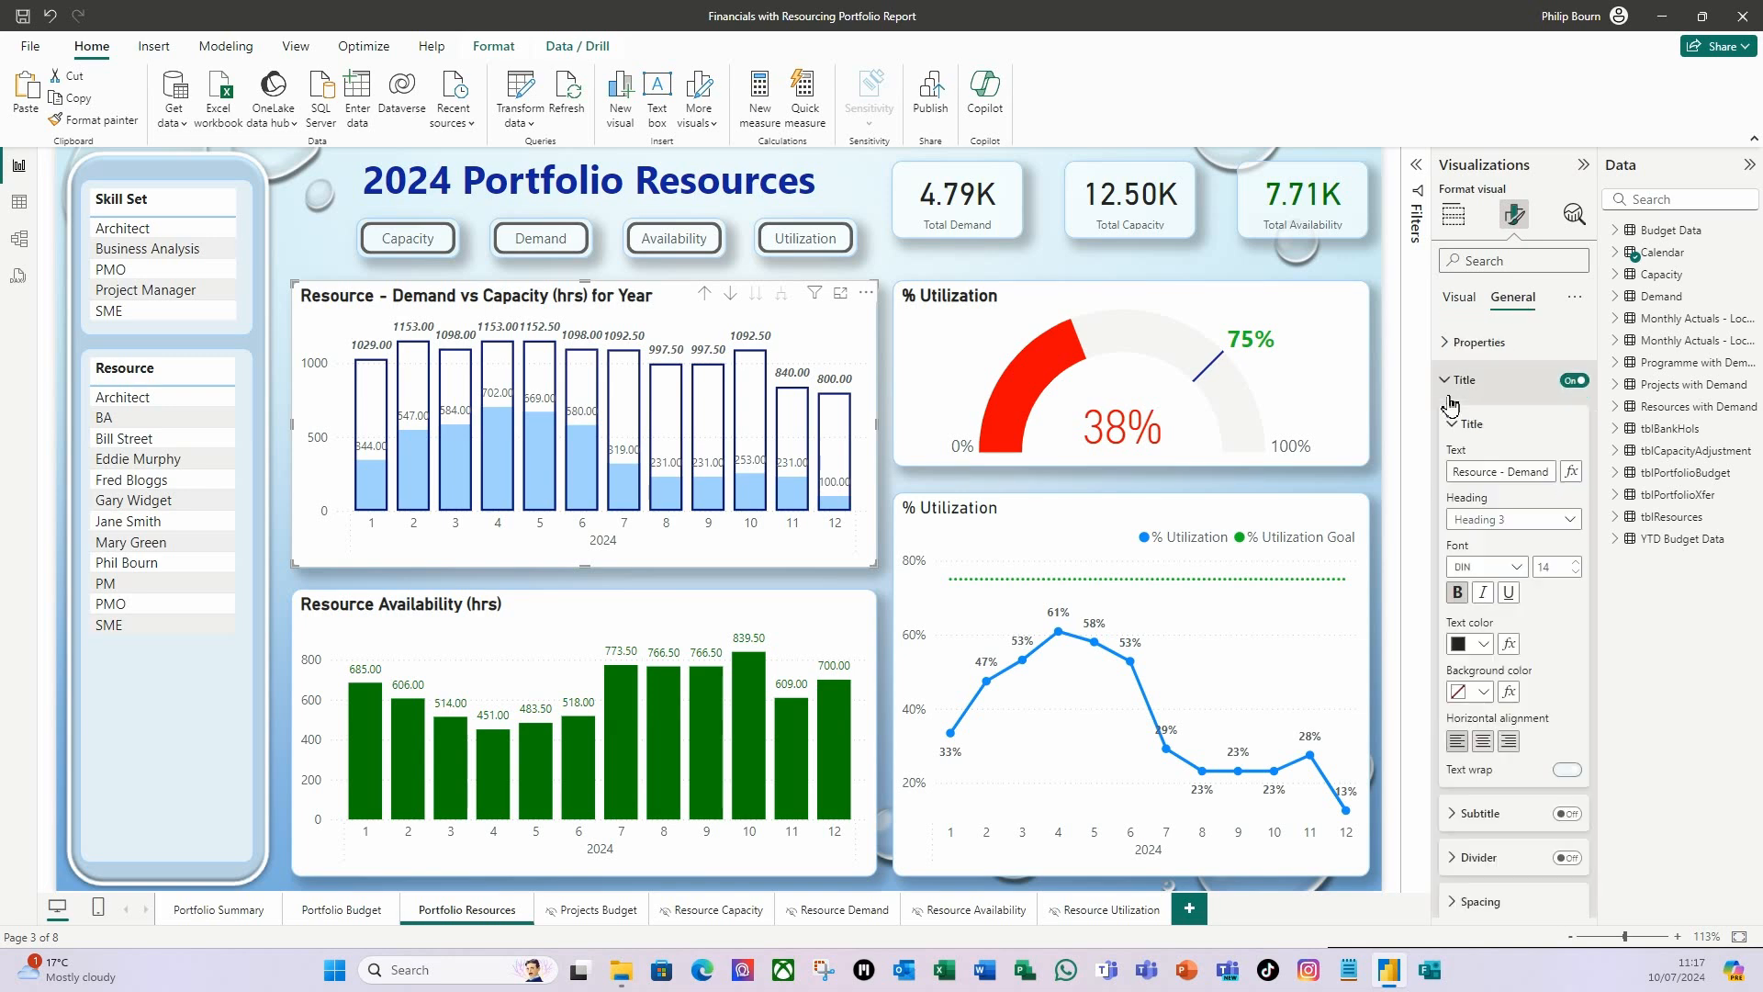
{"action": "left_click_drag", "start_coordinate": [1512, 471], "coordinate": [1440, 468]}
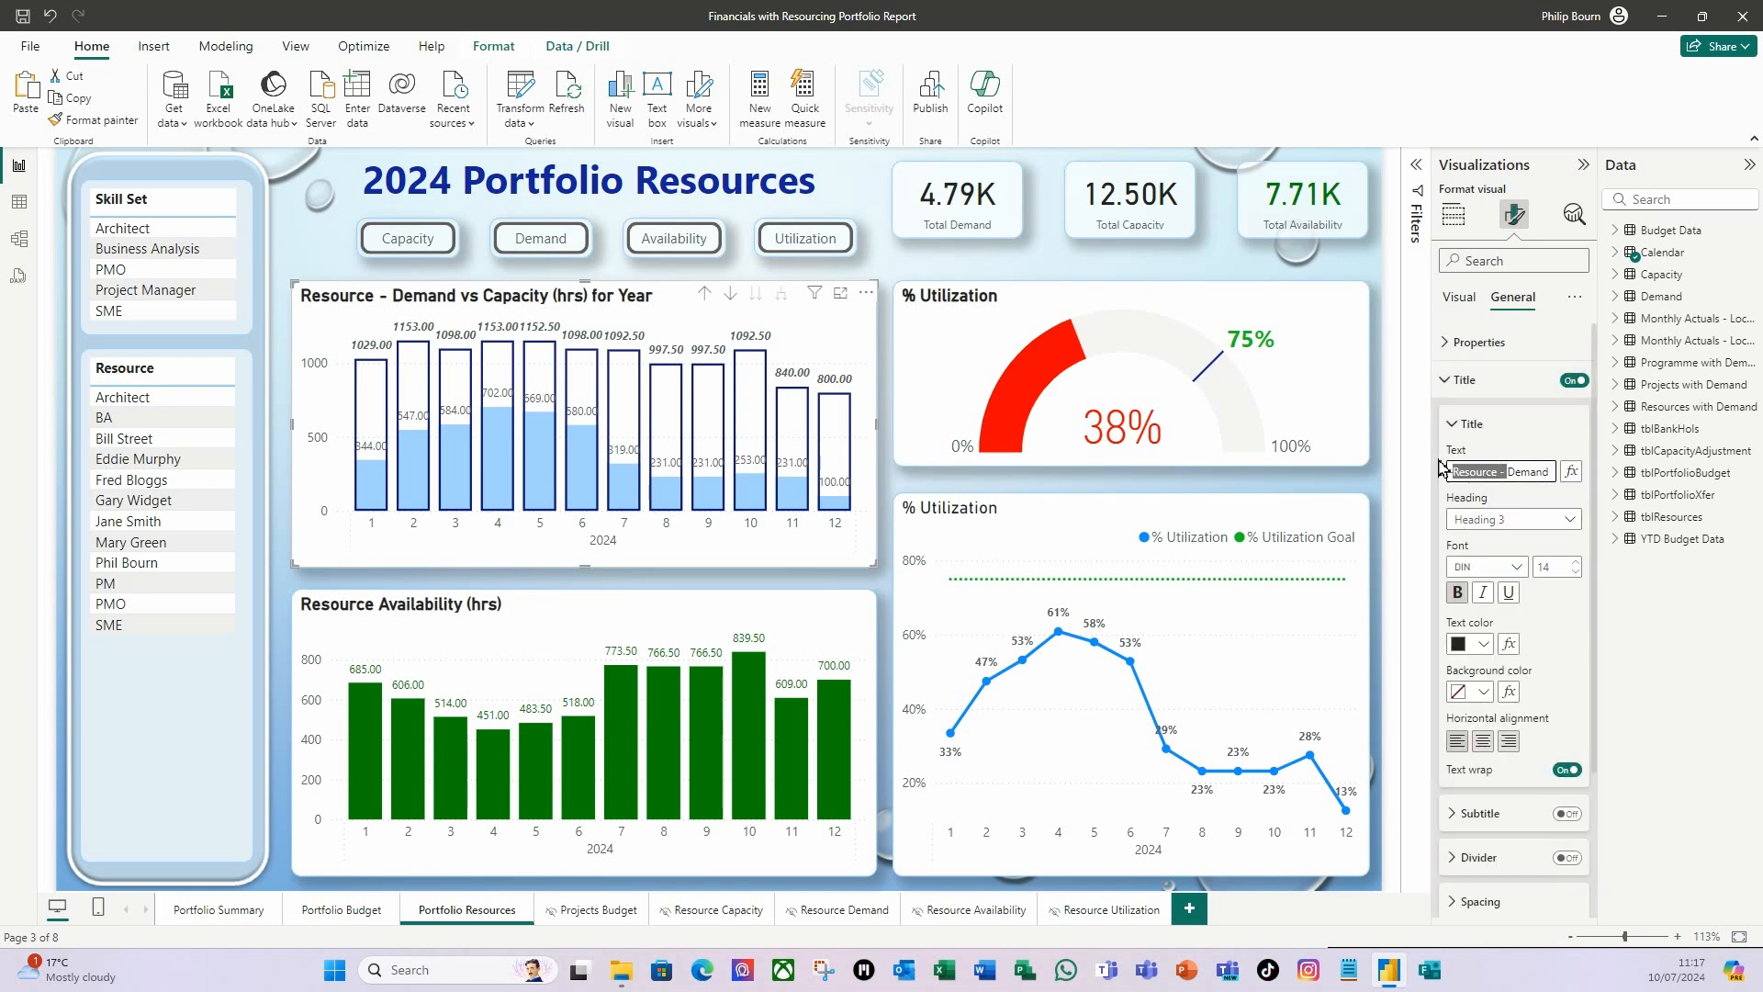
{"action": "key", "text": "BackSpace"}
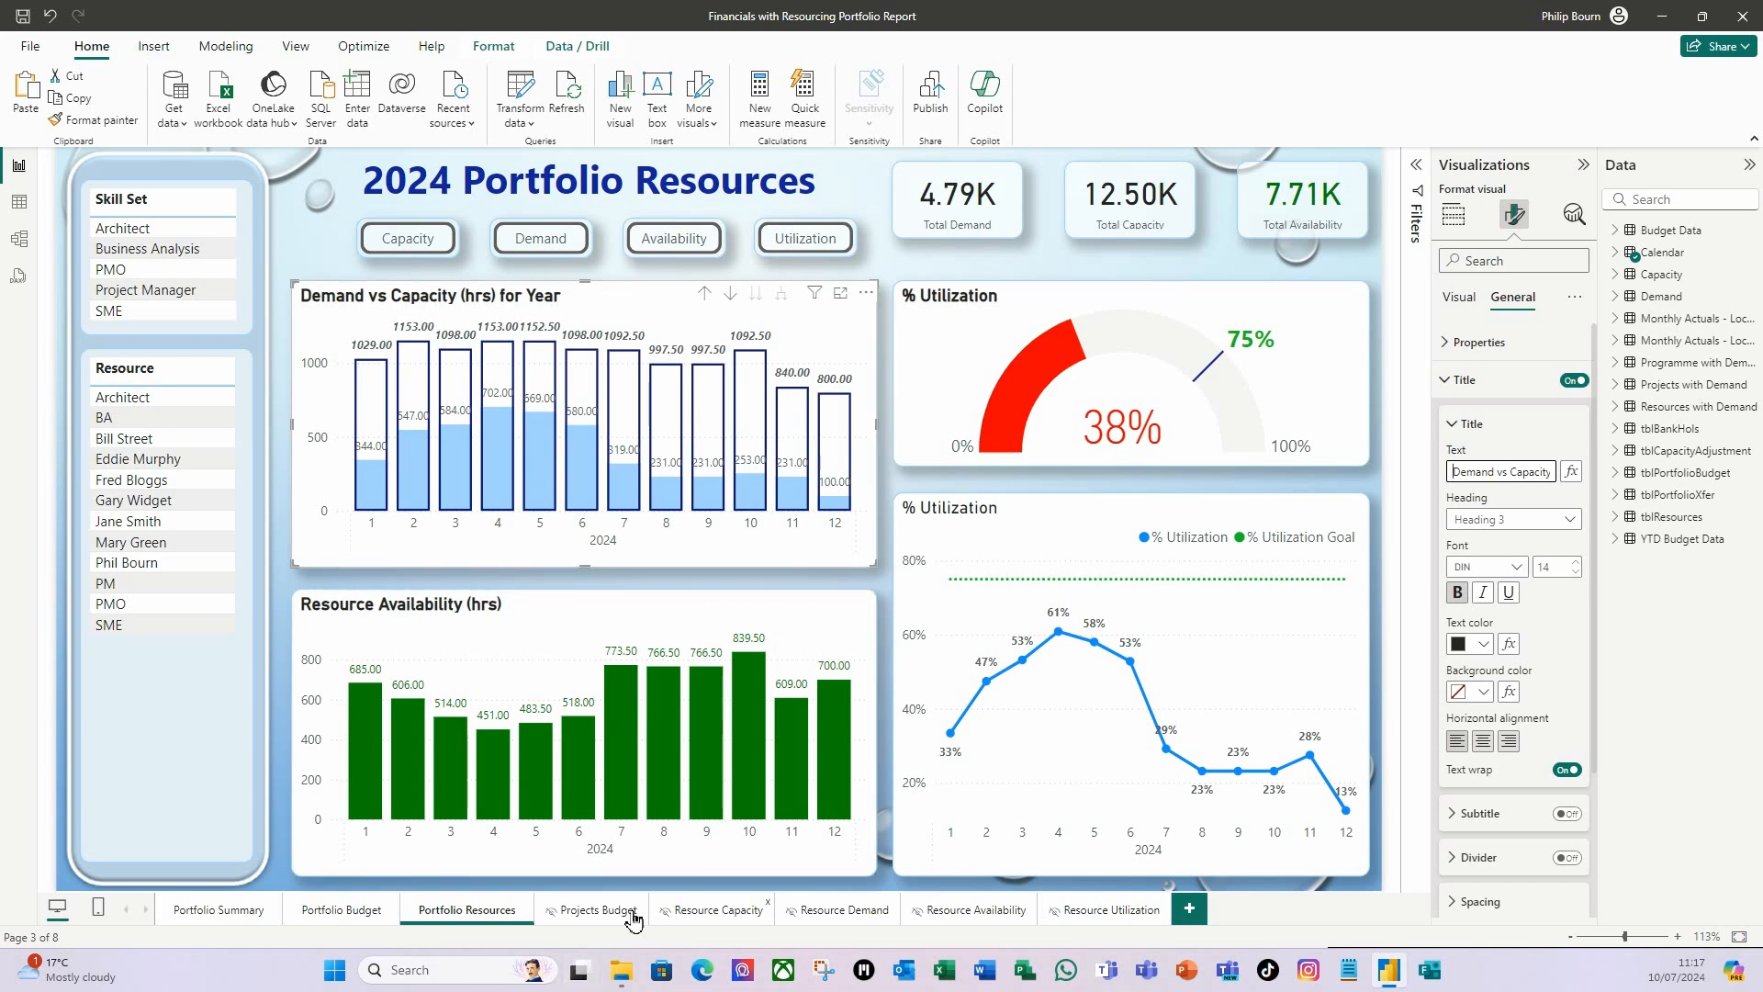
Copy the Demand/Capacity legend image from Portfolio Summary to Portfolio Resources, at the right end of the Demand vs Capacity chart's title row.
{"action": "left_click", "coordinate": [228, 918]}
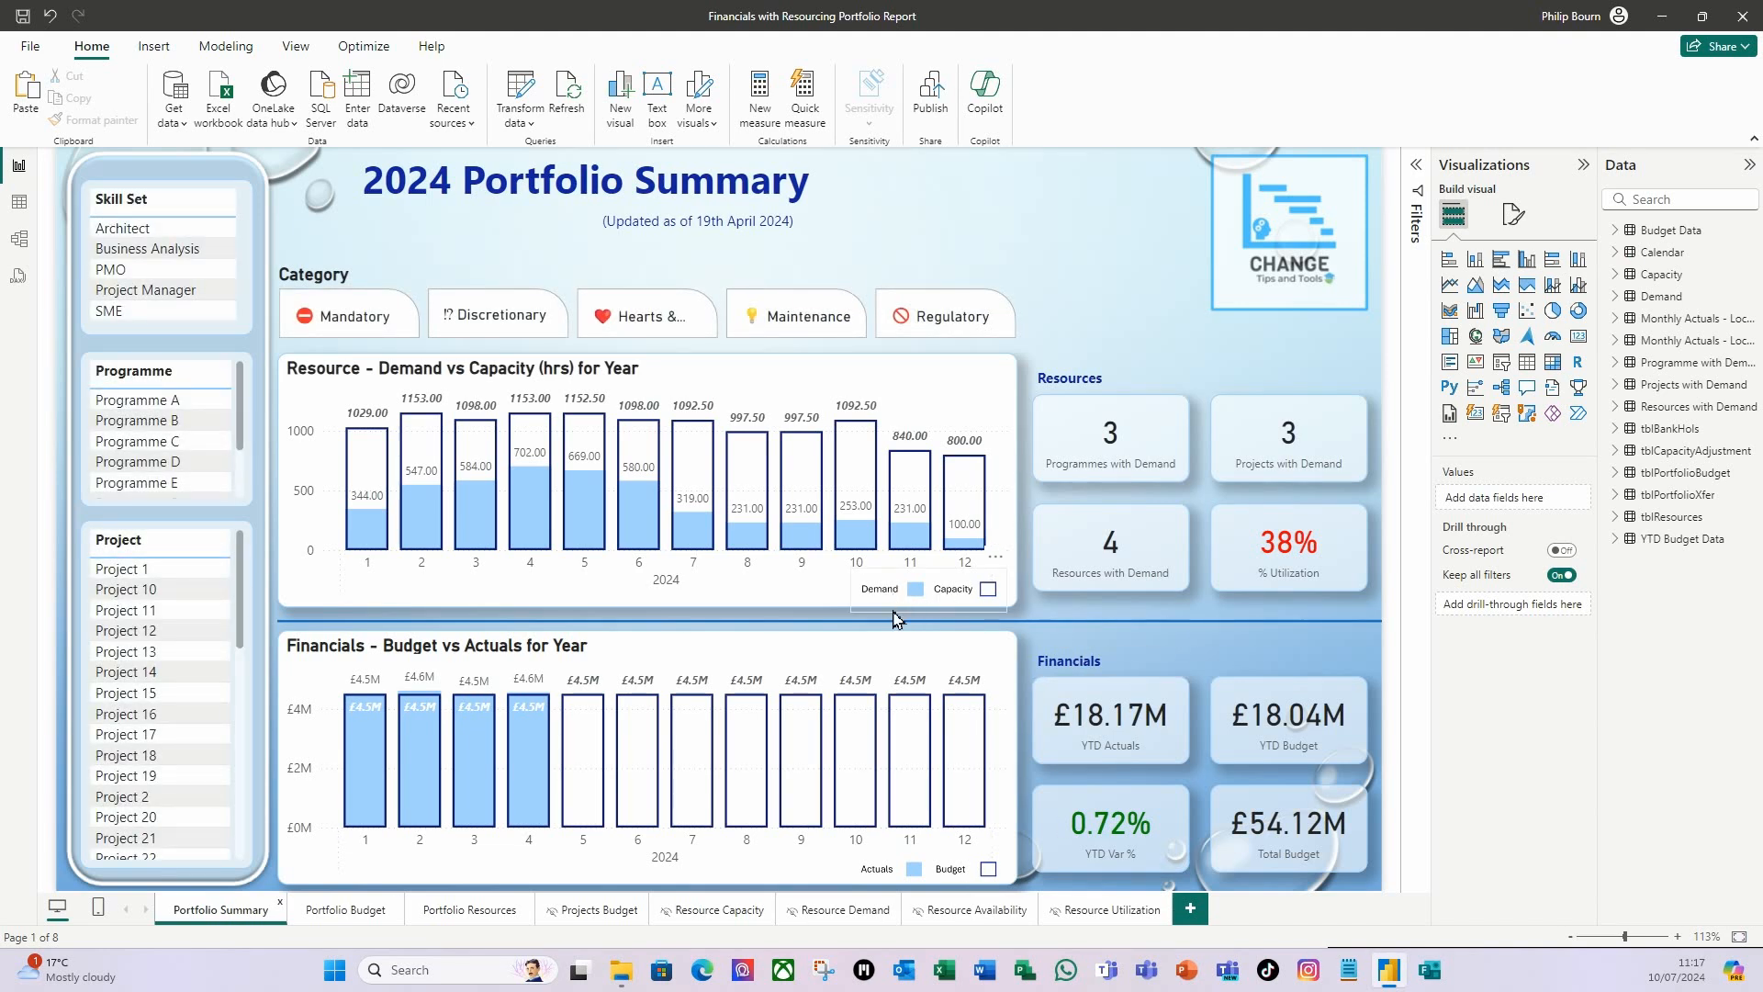
{"action": "left_click", "coordinate": [893, 620]}
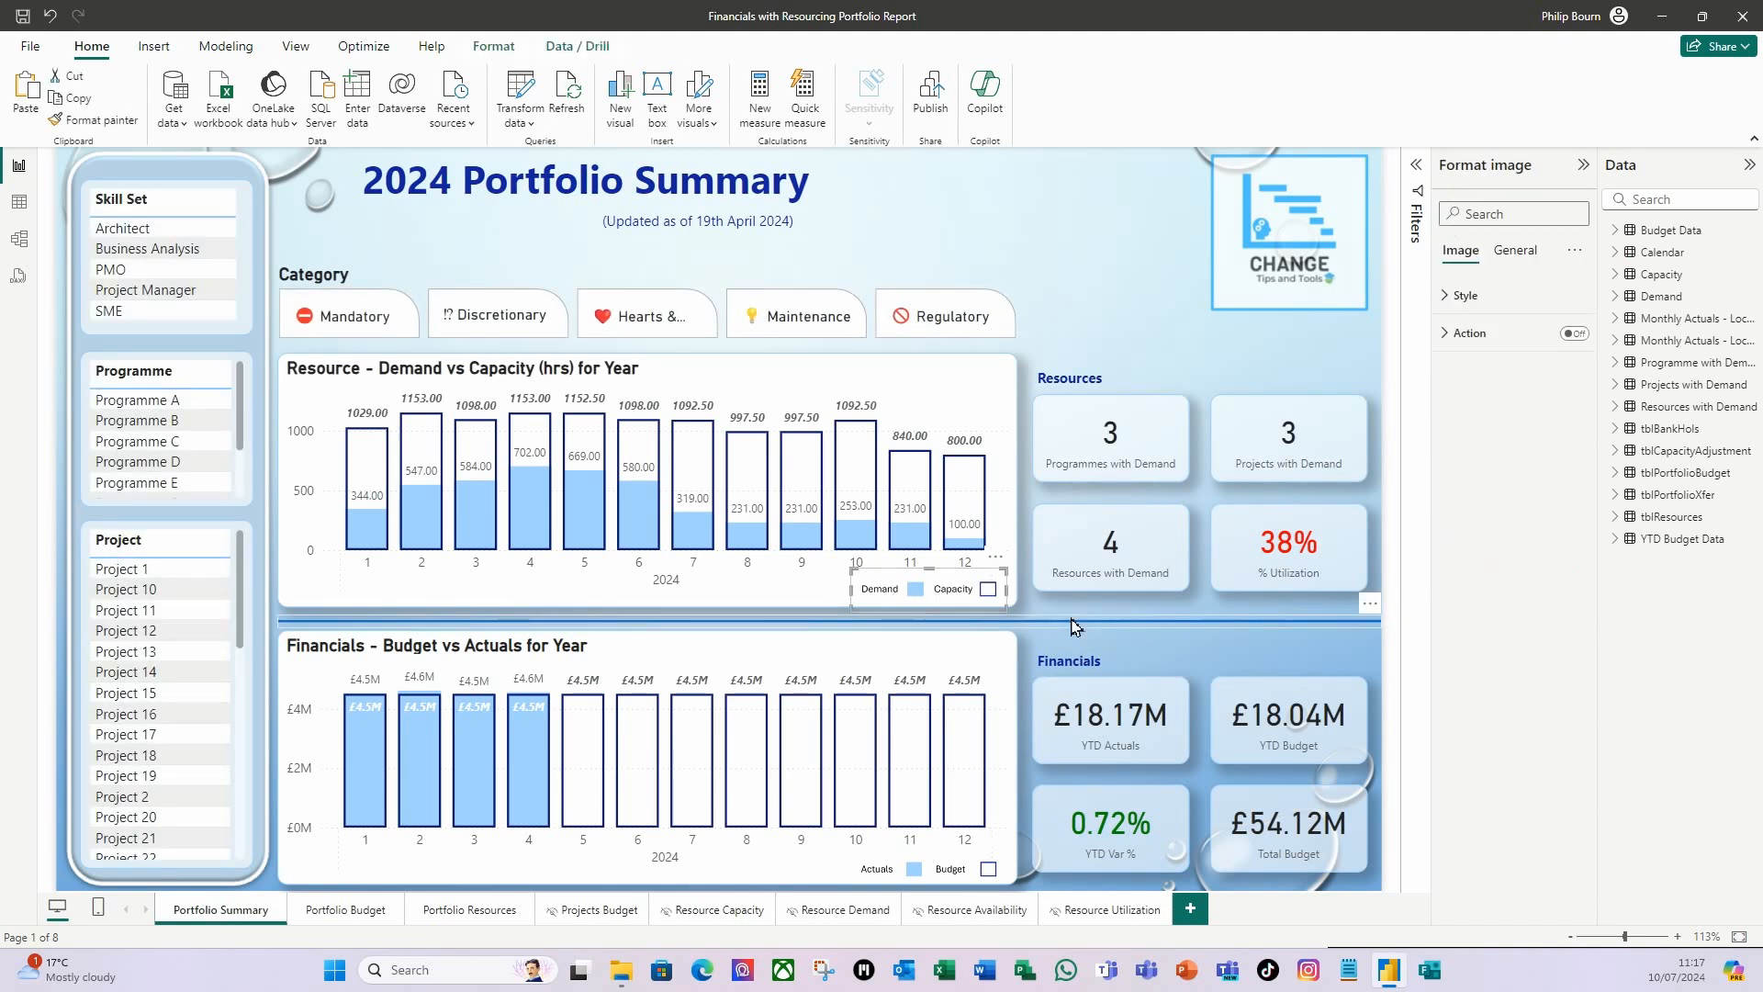
{"action": "left_click", "coordinate": [442, 914]}
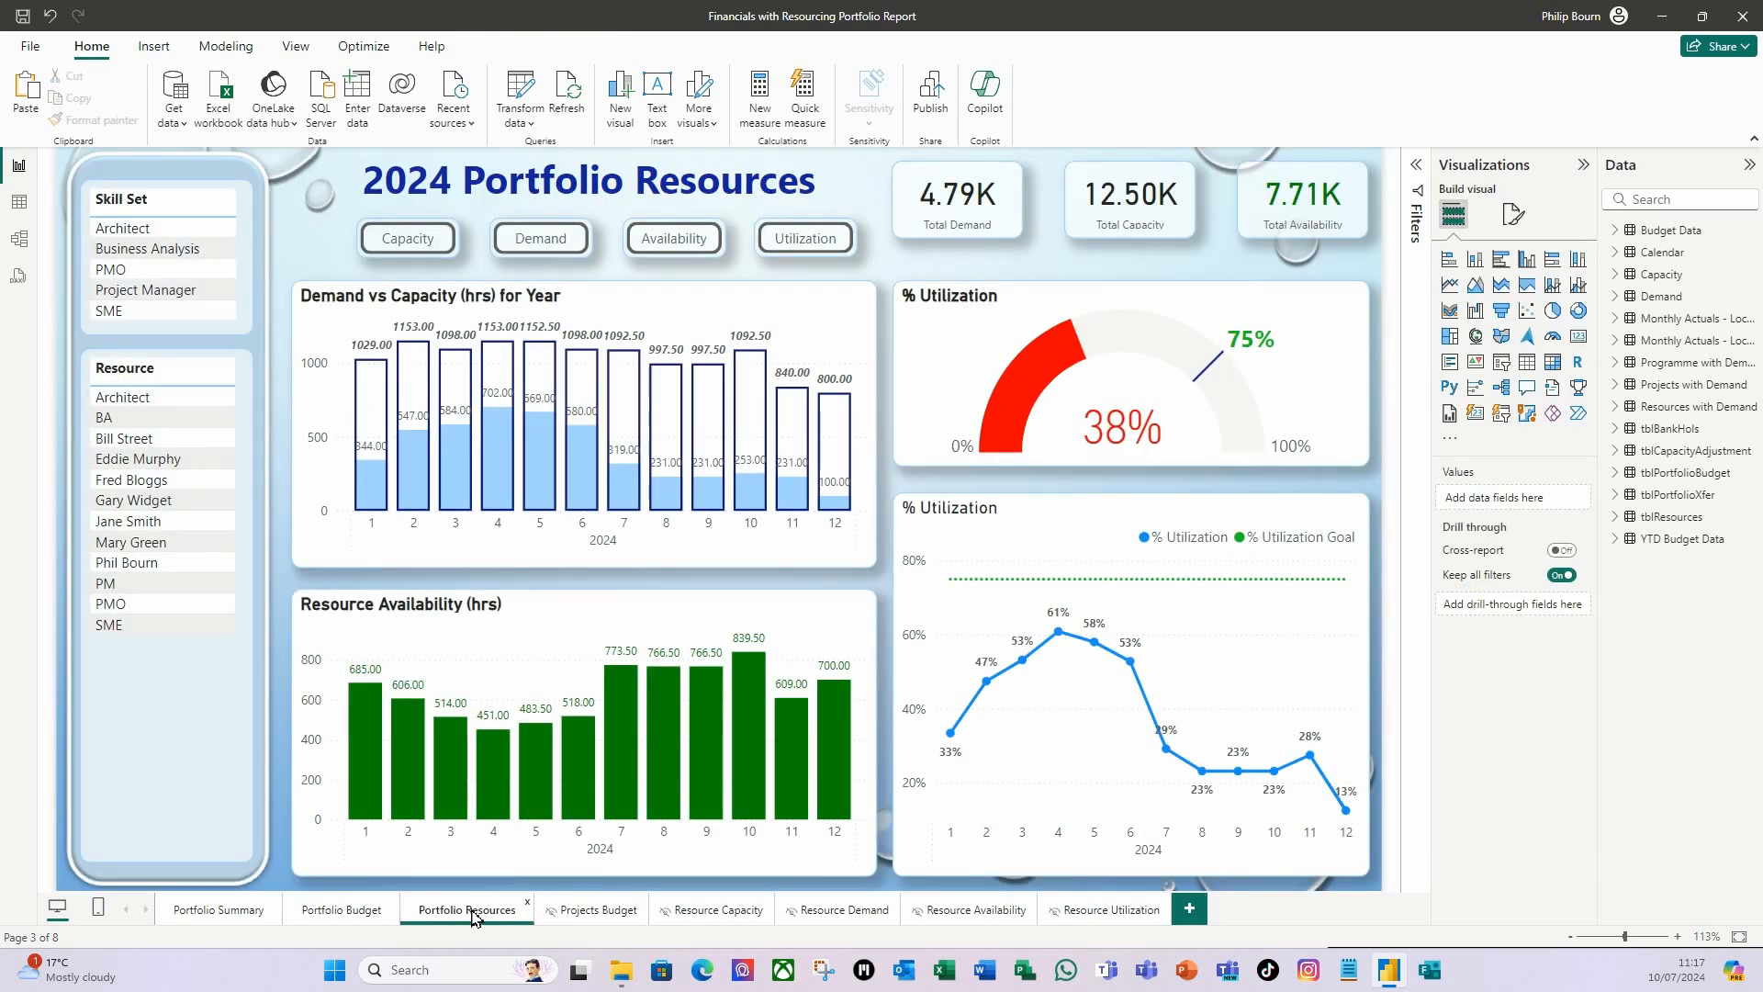
{"action": "left_click", "coordinate": [883, 597]}
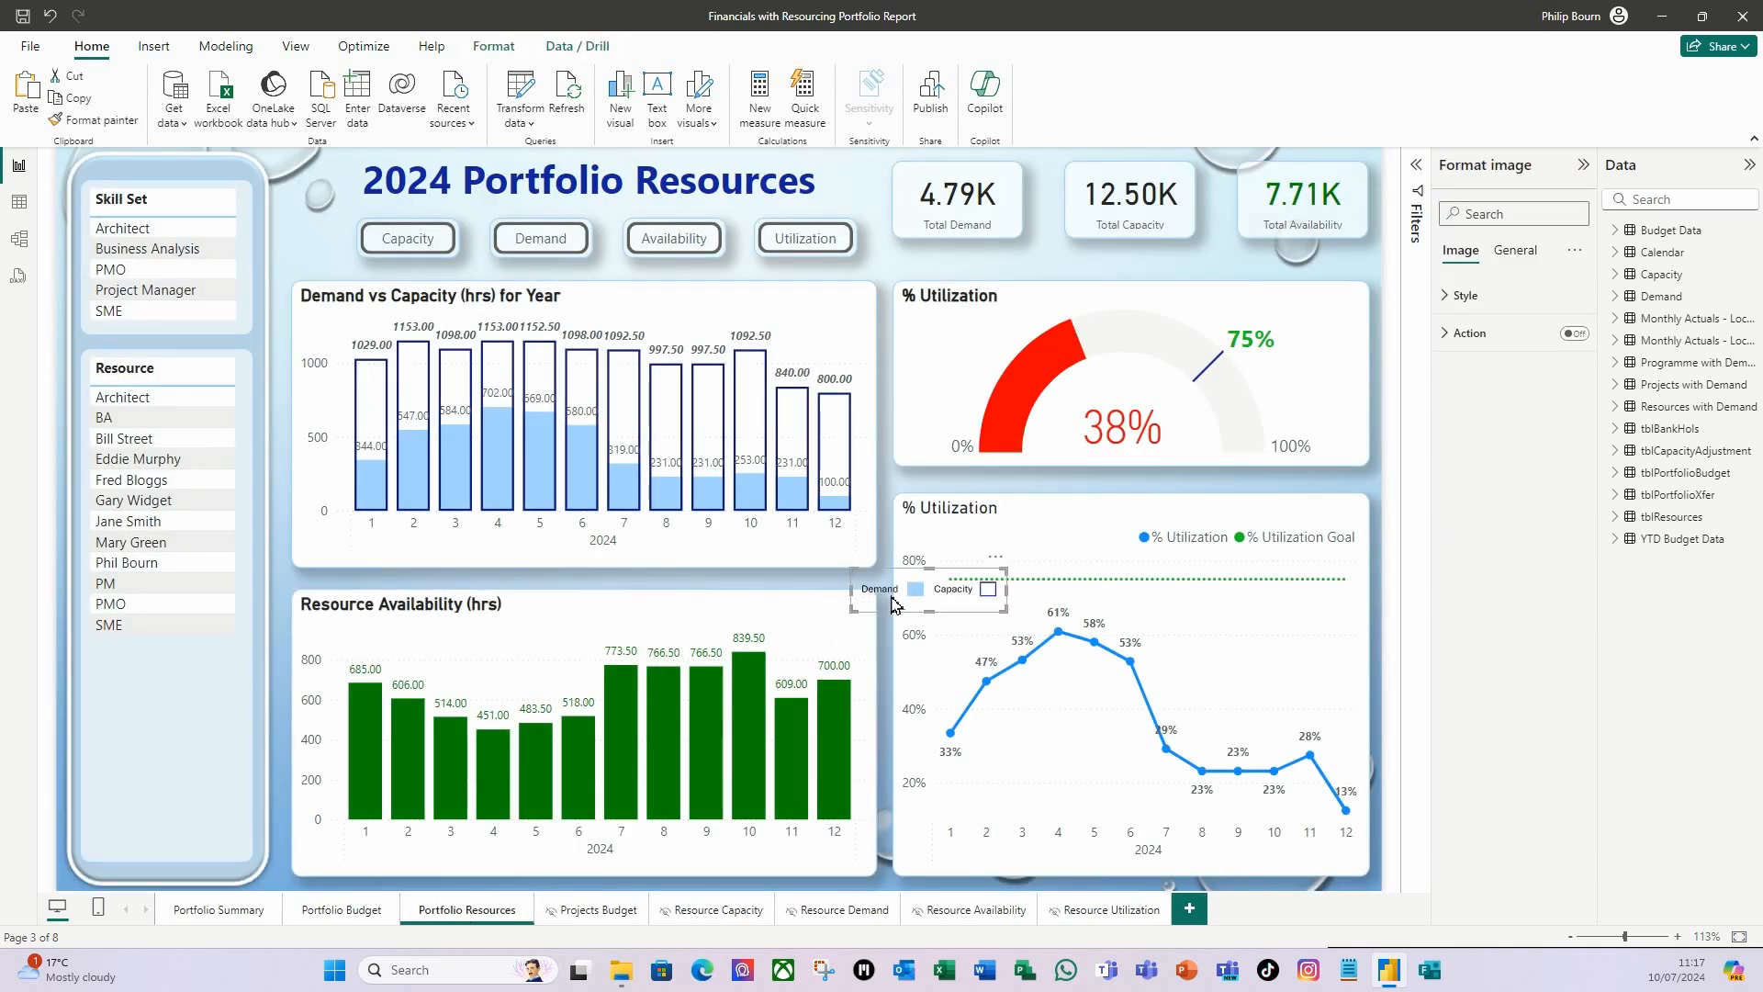
{"action": "left_click_drag", "start_coordinate": [905, 615], "coordinate": [799, 314]}
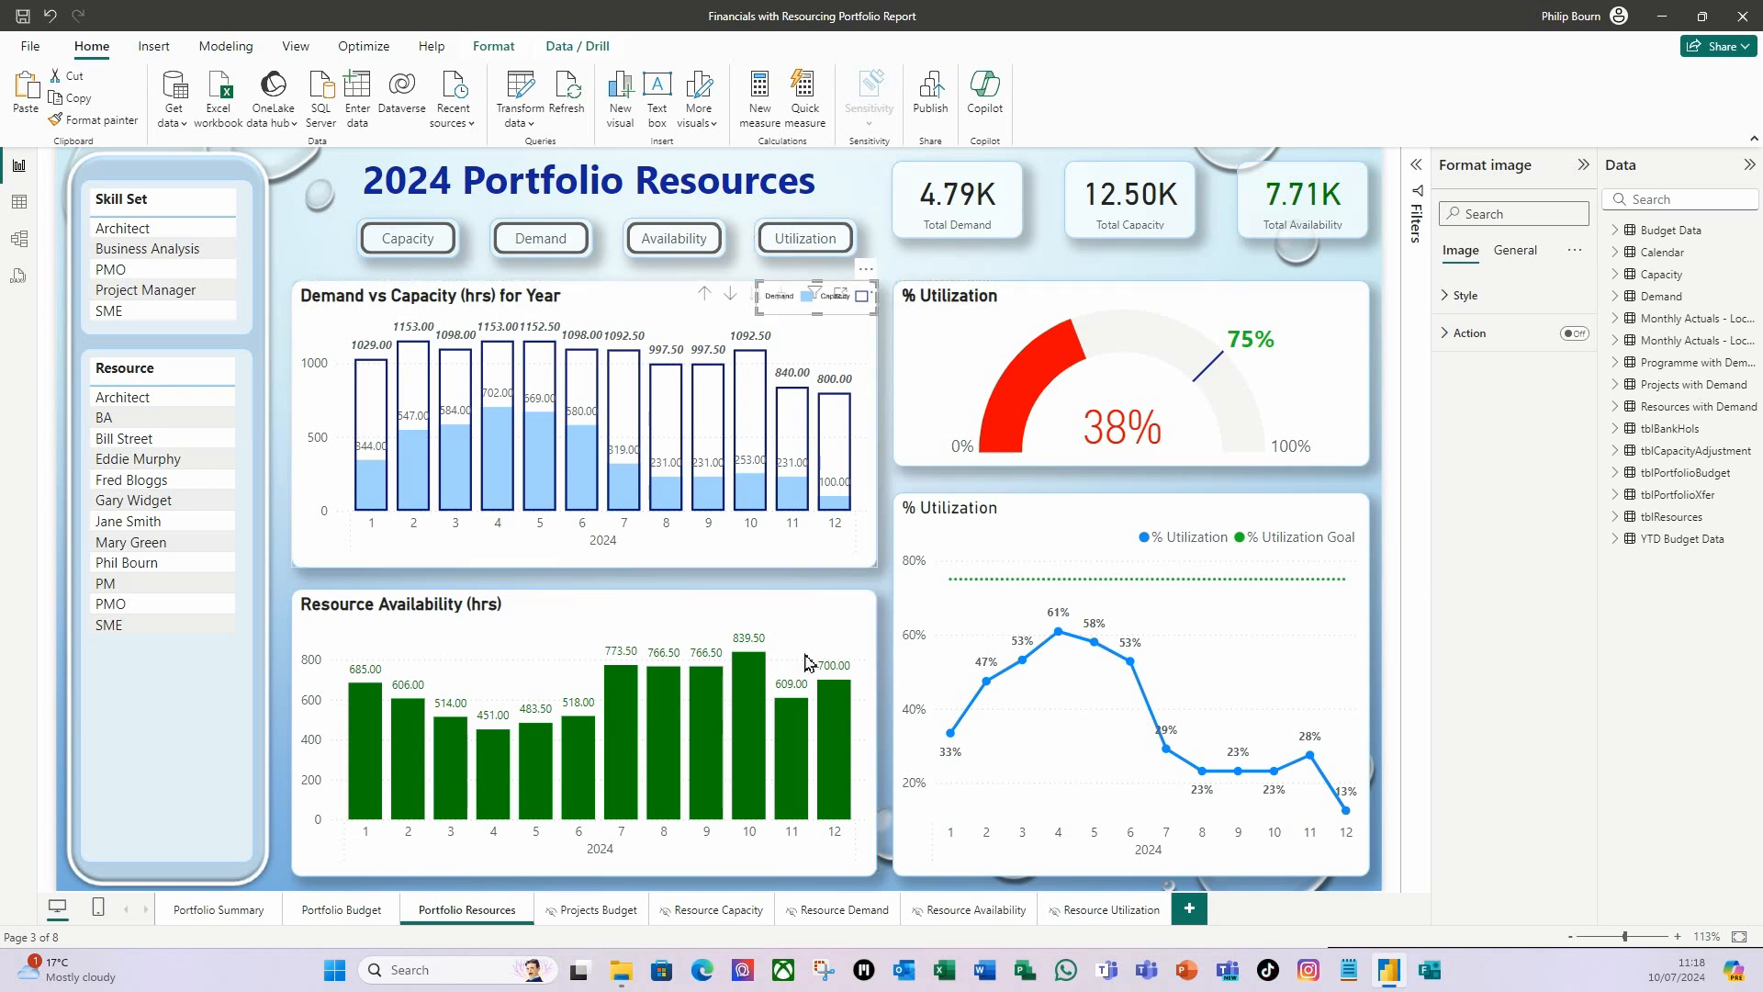
{"action": "left_click", "coordinate": [306, 241]}
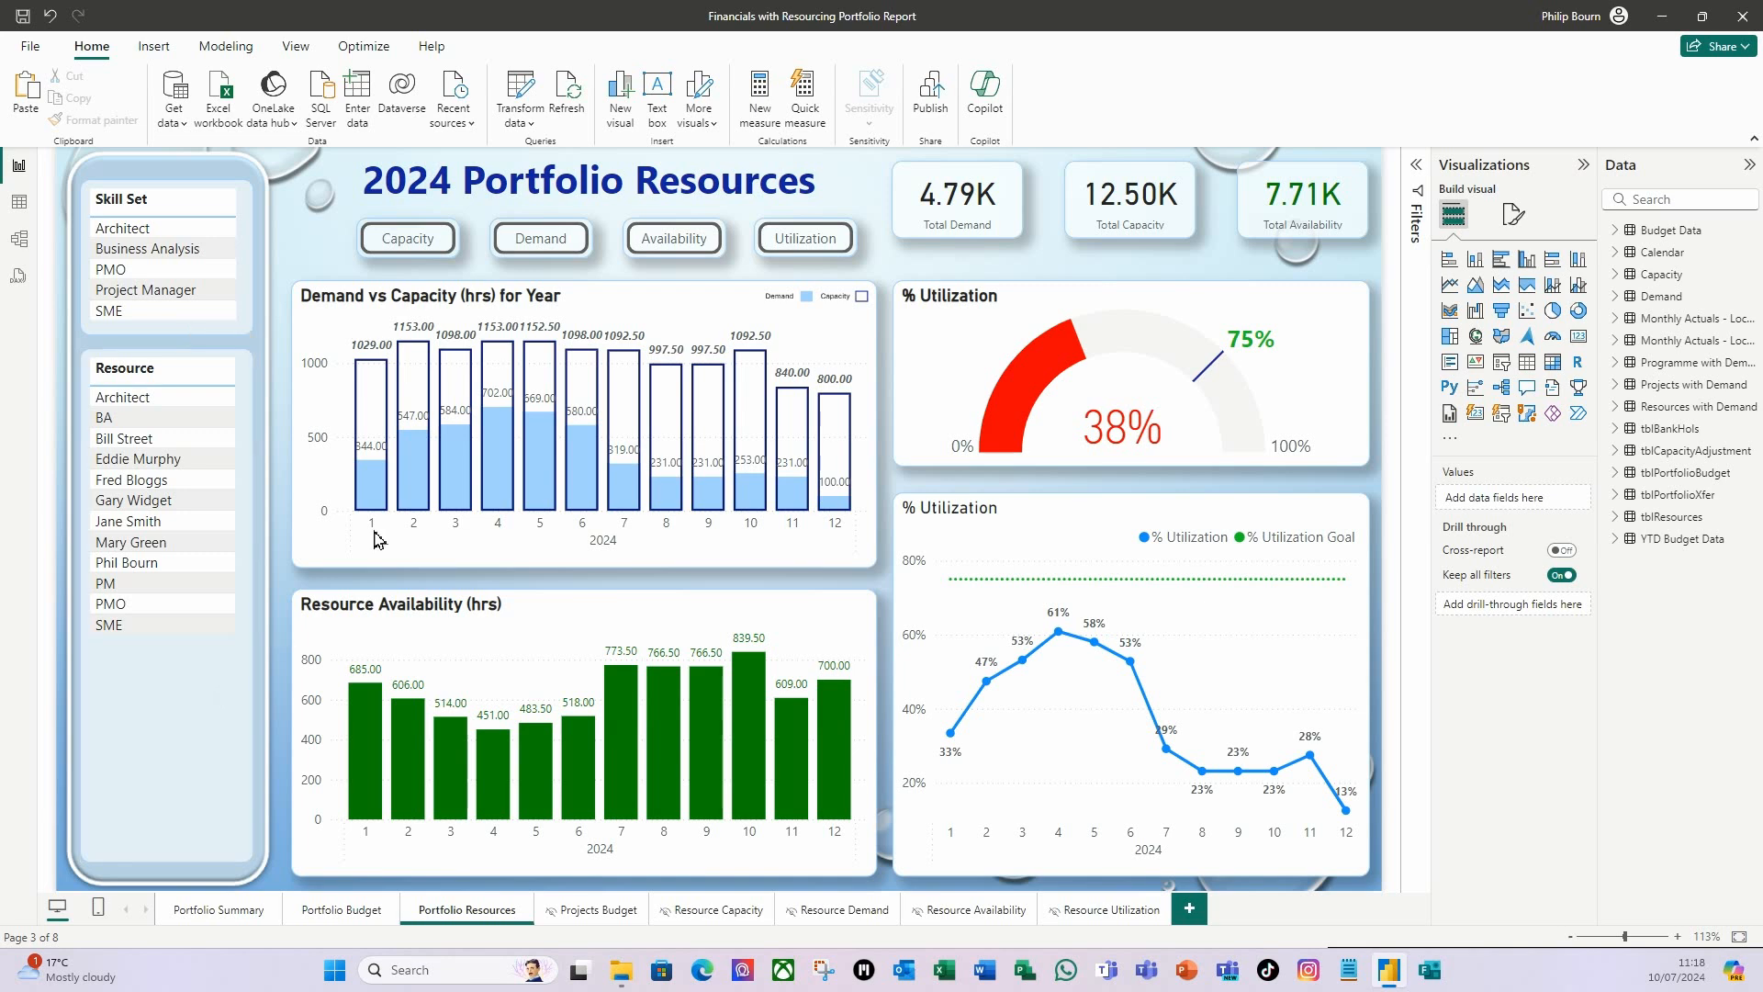
Filter the Portfolio Resources page by the Architect skill set to examine its demand, availability and utilization visuals.
{"action": "left_click", "coordinate": [138, 237]}
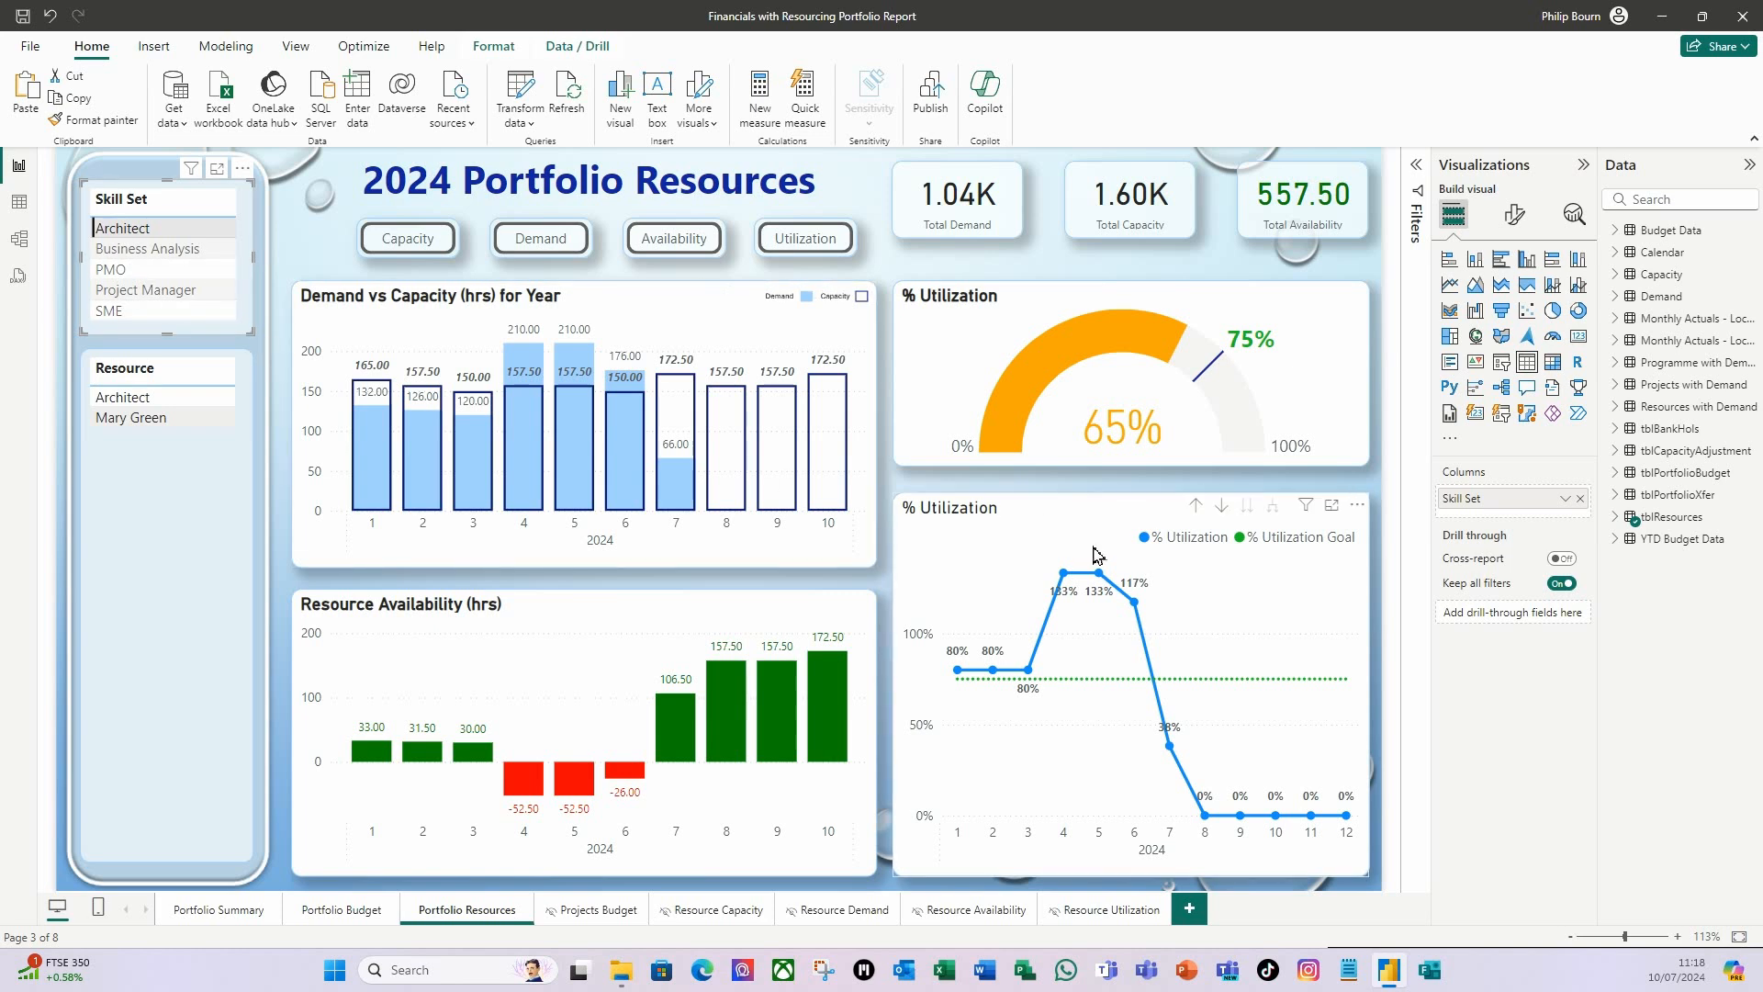
Clear the Architect filter and open conditional formatting for the data label value color of the % Utilization line chart.
{"action": "left_click", "coordinate": [138, 229]}
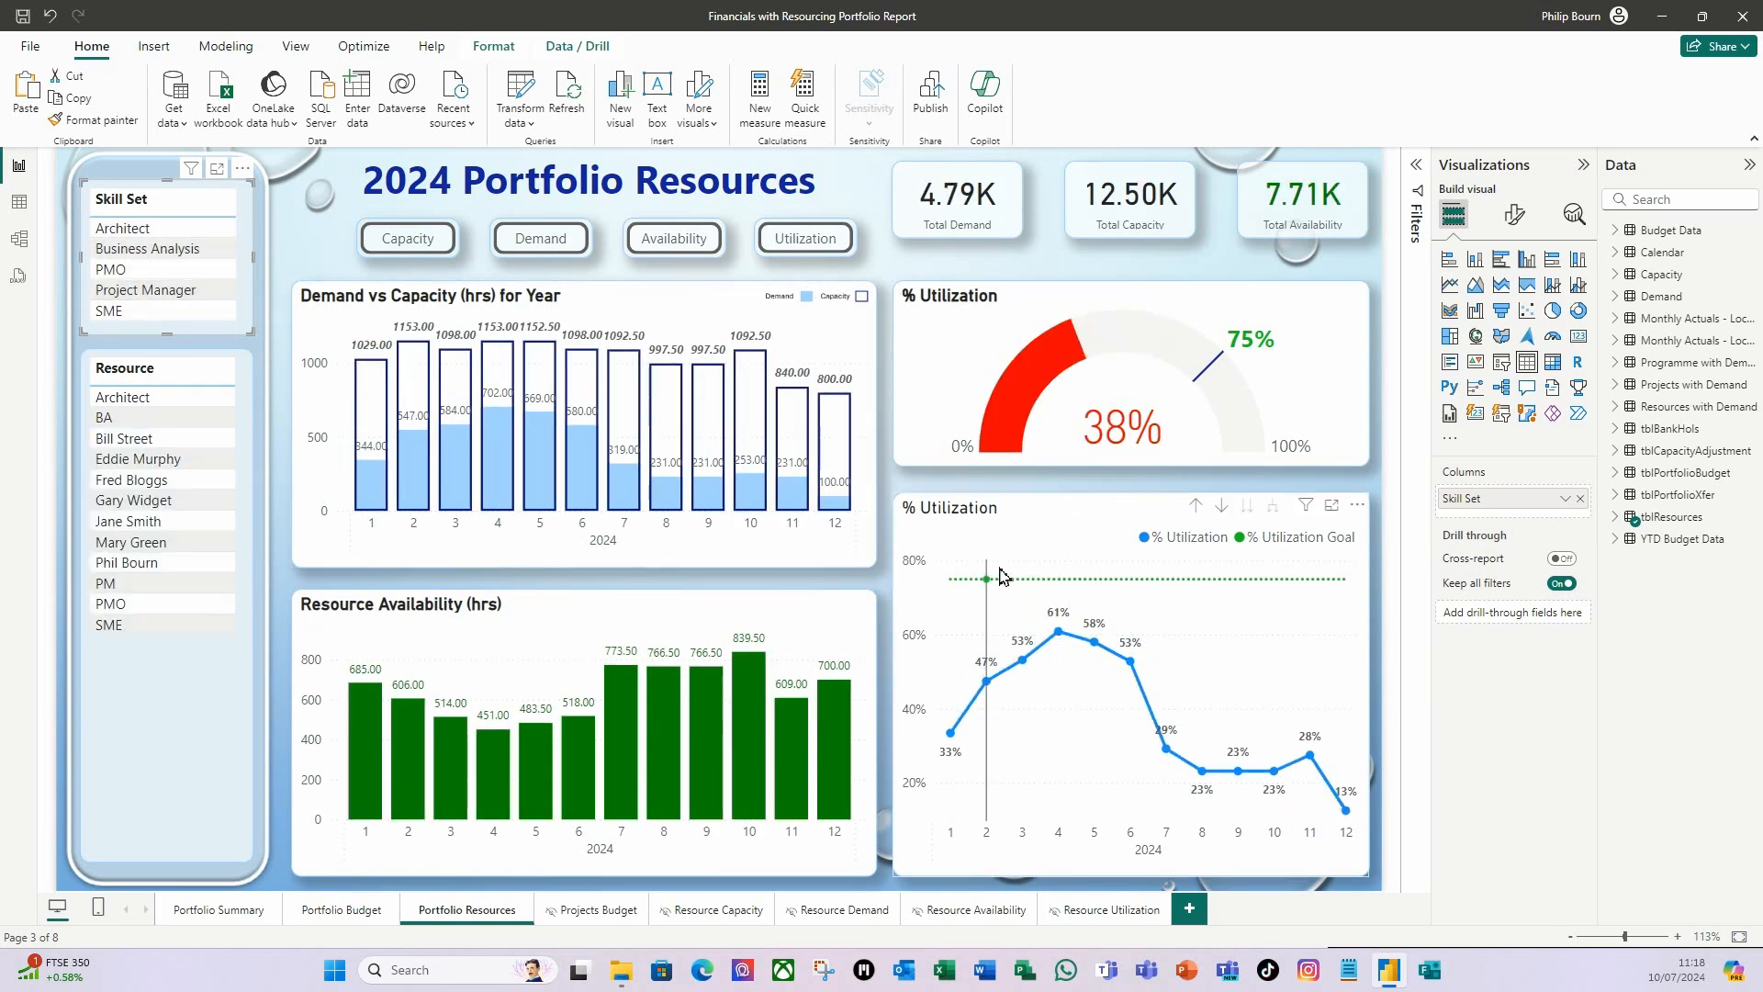
{"action": "left_click", "coordinate": [1067, 504]}
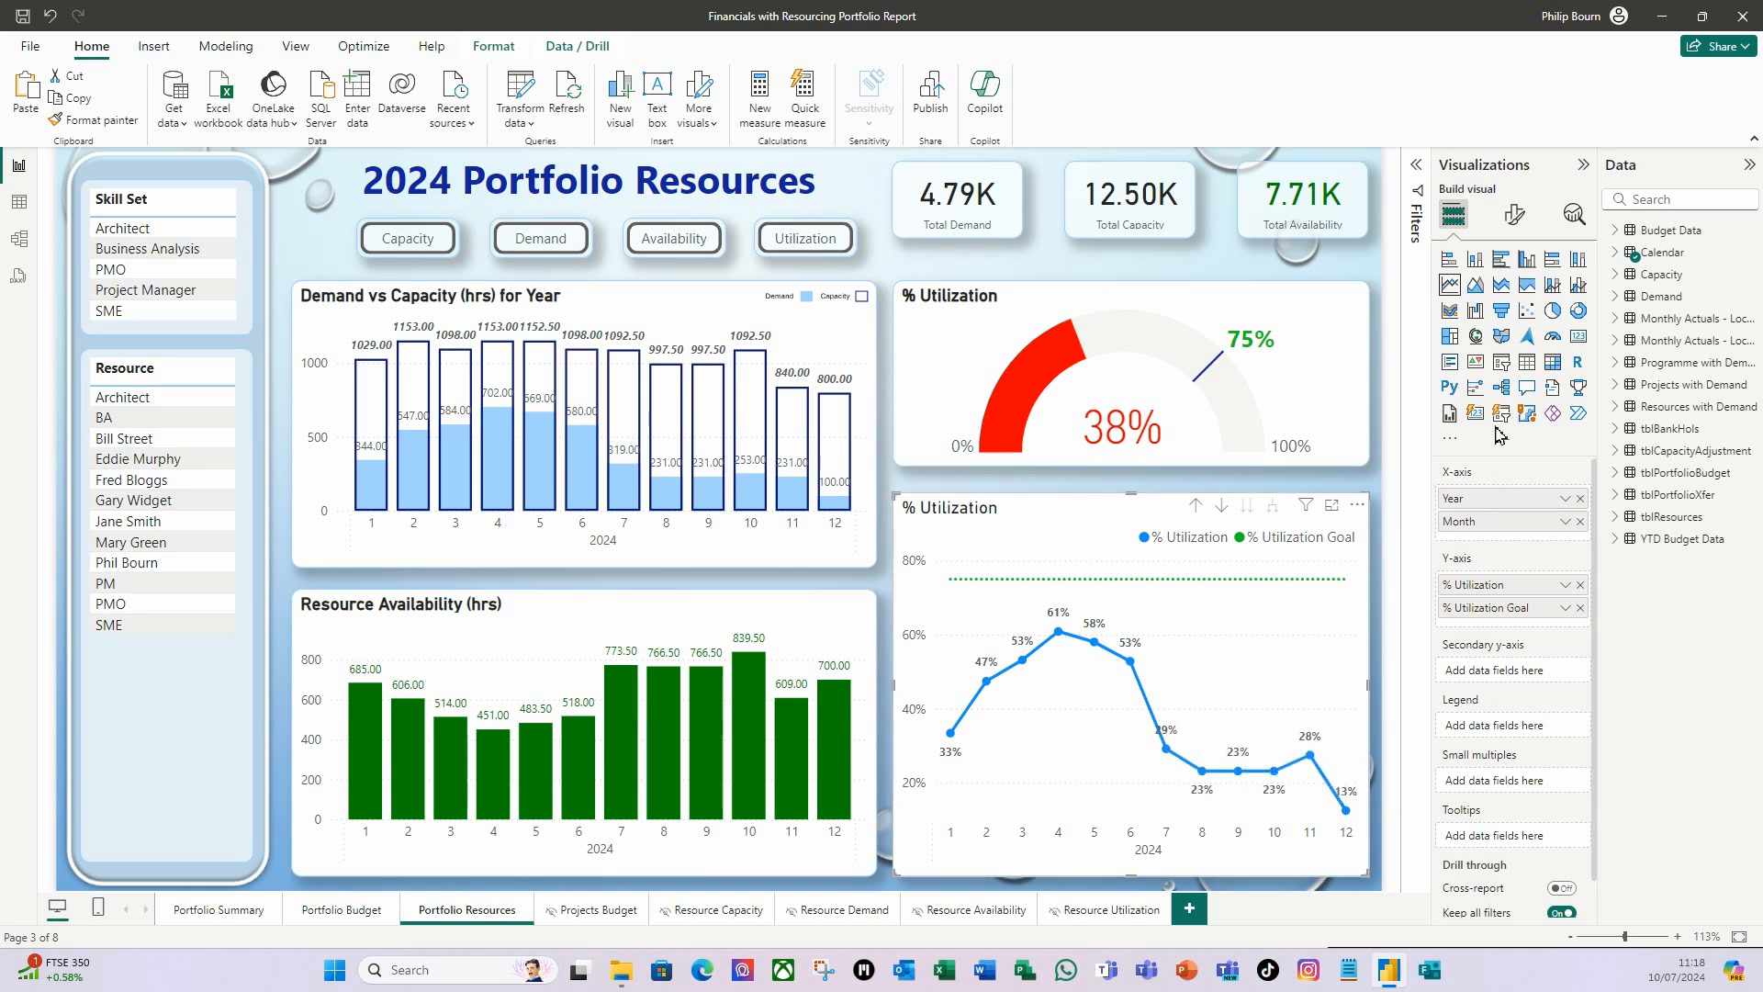
{"action": "left_click", "coordinate": [1515, 215]}
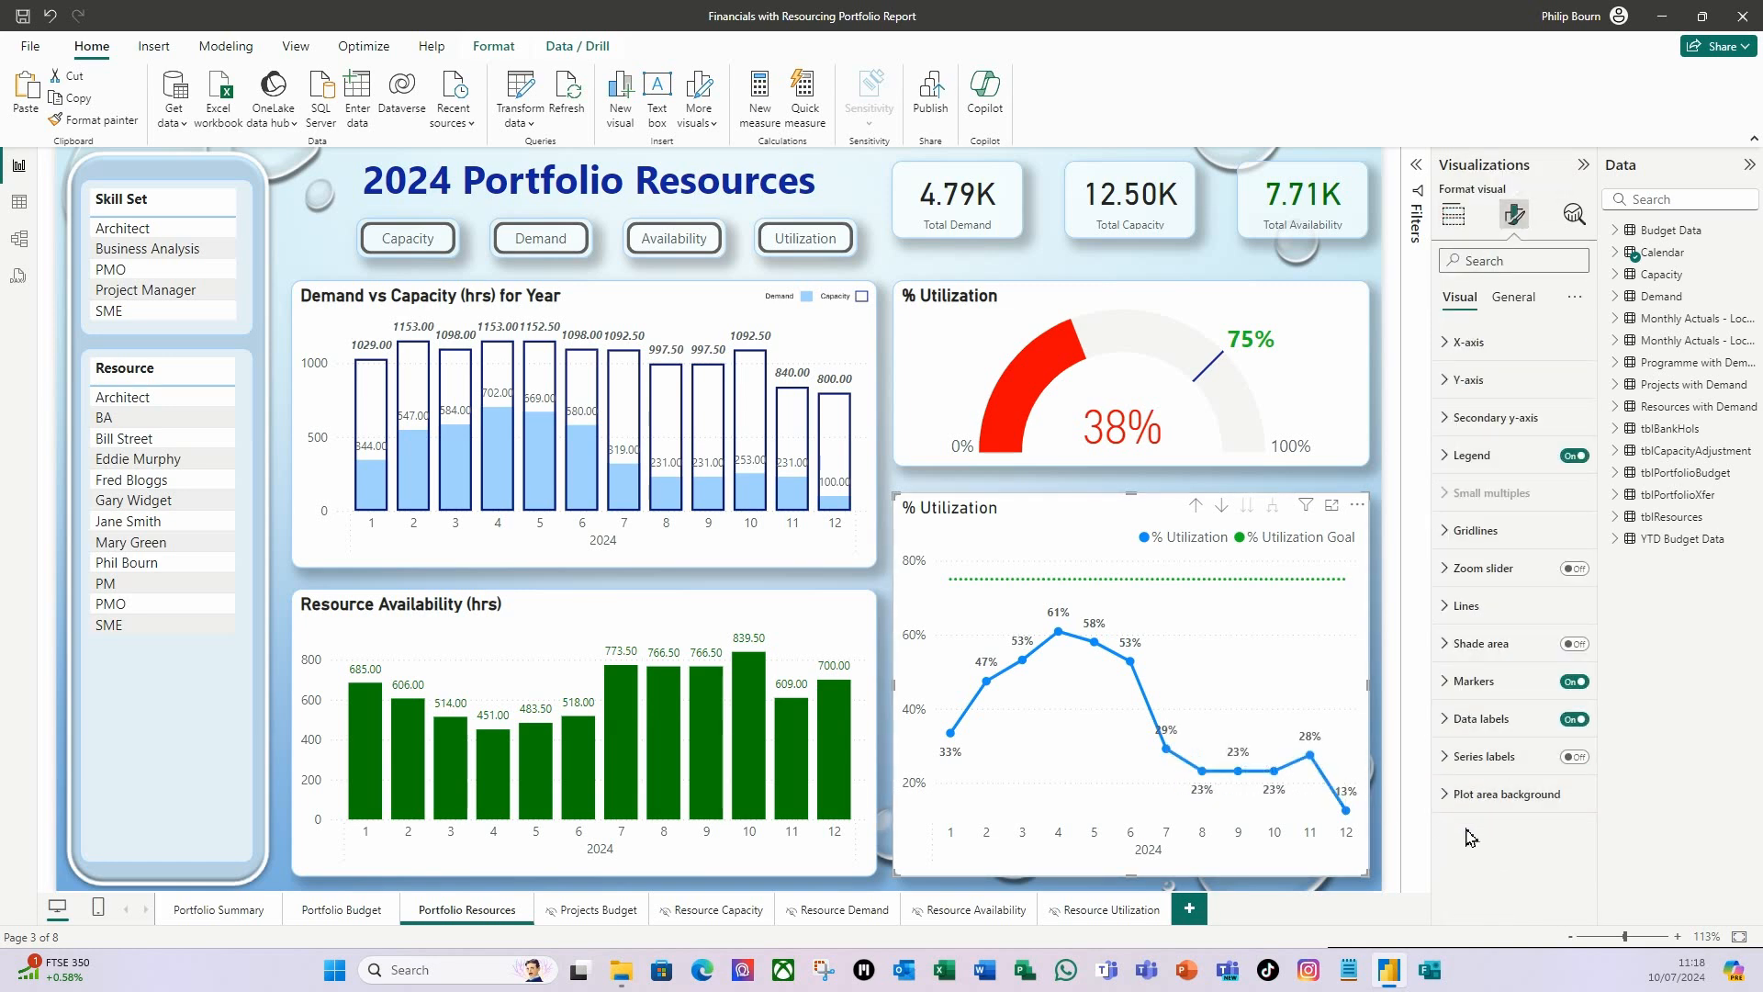
{"action": "left_click", "coordinate": [1451, 723]}
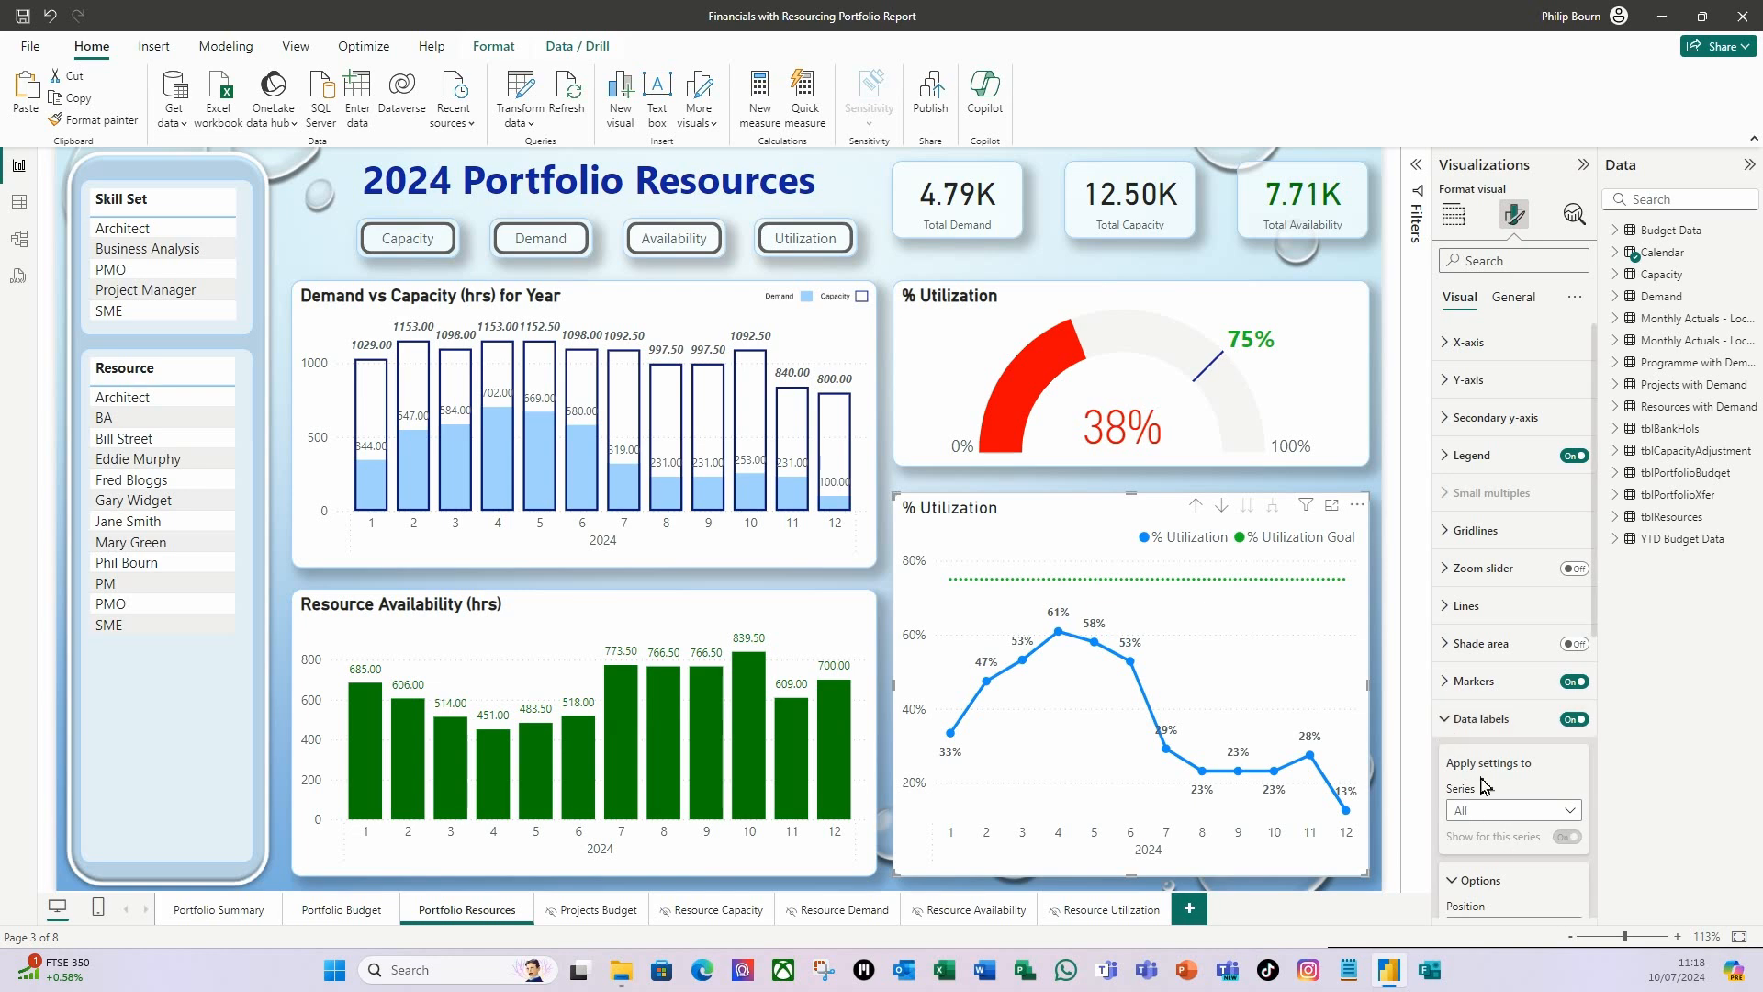
{"action": "scroll", "coordinate": [1475, 787], "scroll_direction": "down", "scroll_amount": 2}
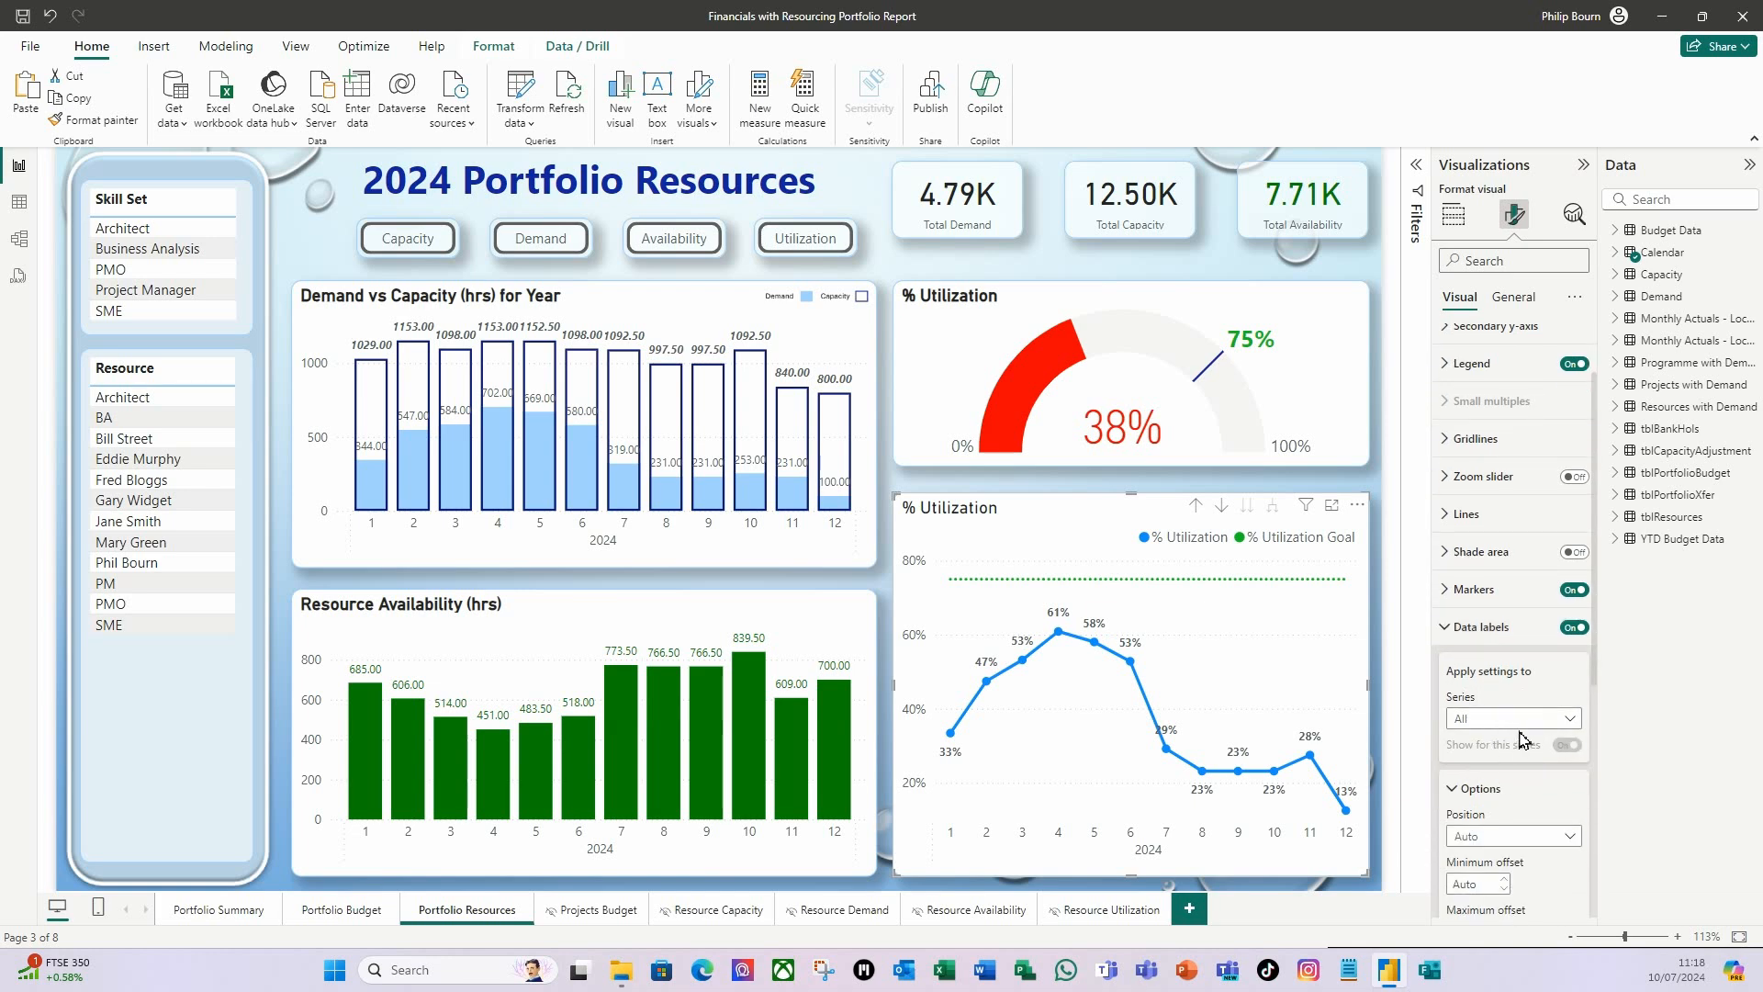
{"action": "scroll", "coordinate": [1517, 742], "scroll_direction": "down", "scroll_amount": 6}
{"action": "left_click", "coordinate": [1455, 771]}
{"action": "scroll", "coordinate": [1506, 726], "scroll_direction": "down", "scroll_amount": 6}
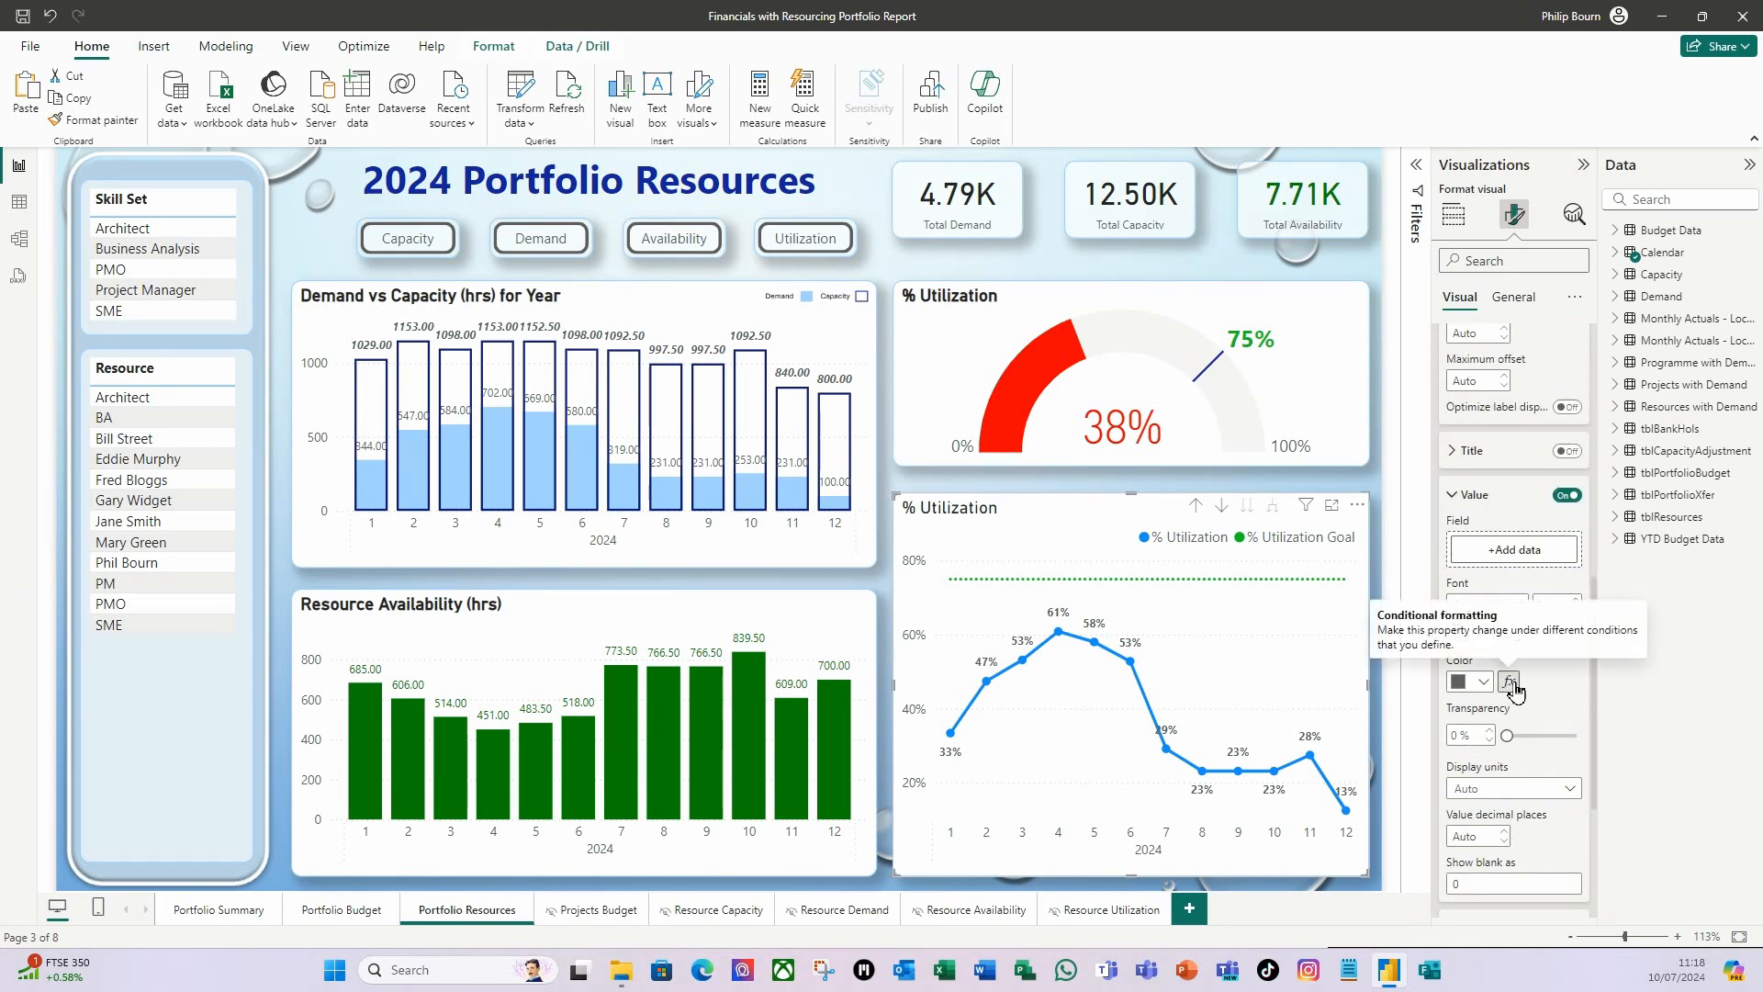
{"action": "left_click", "coordinate": [1510, 683]}
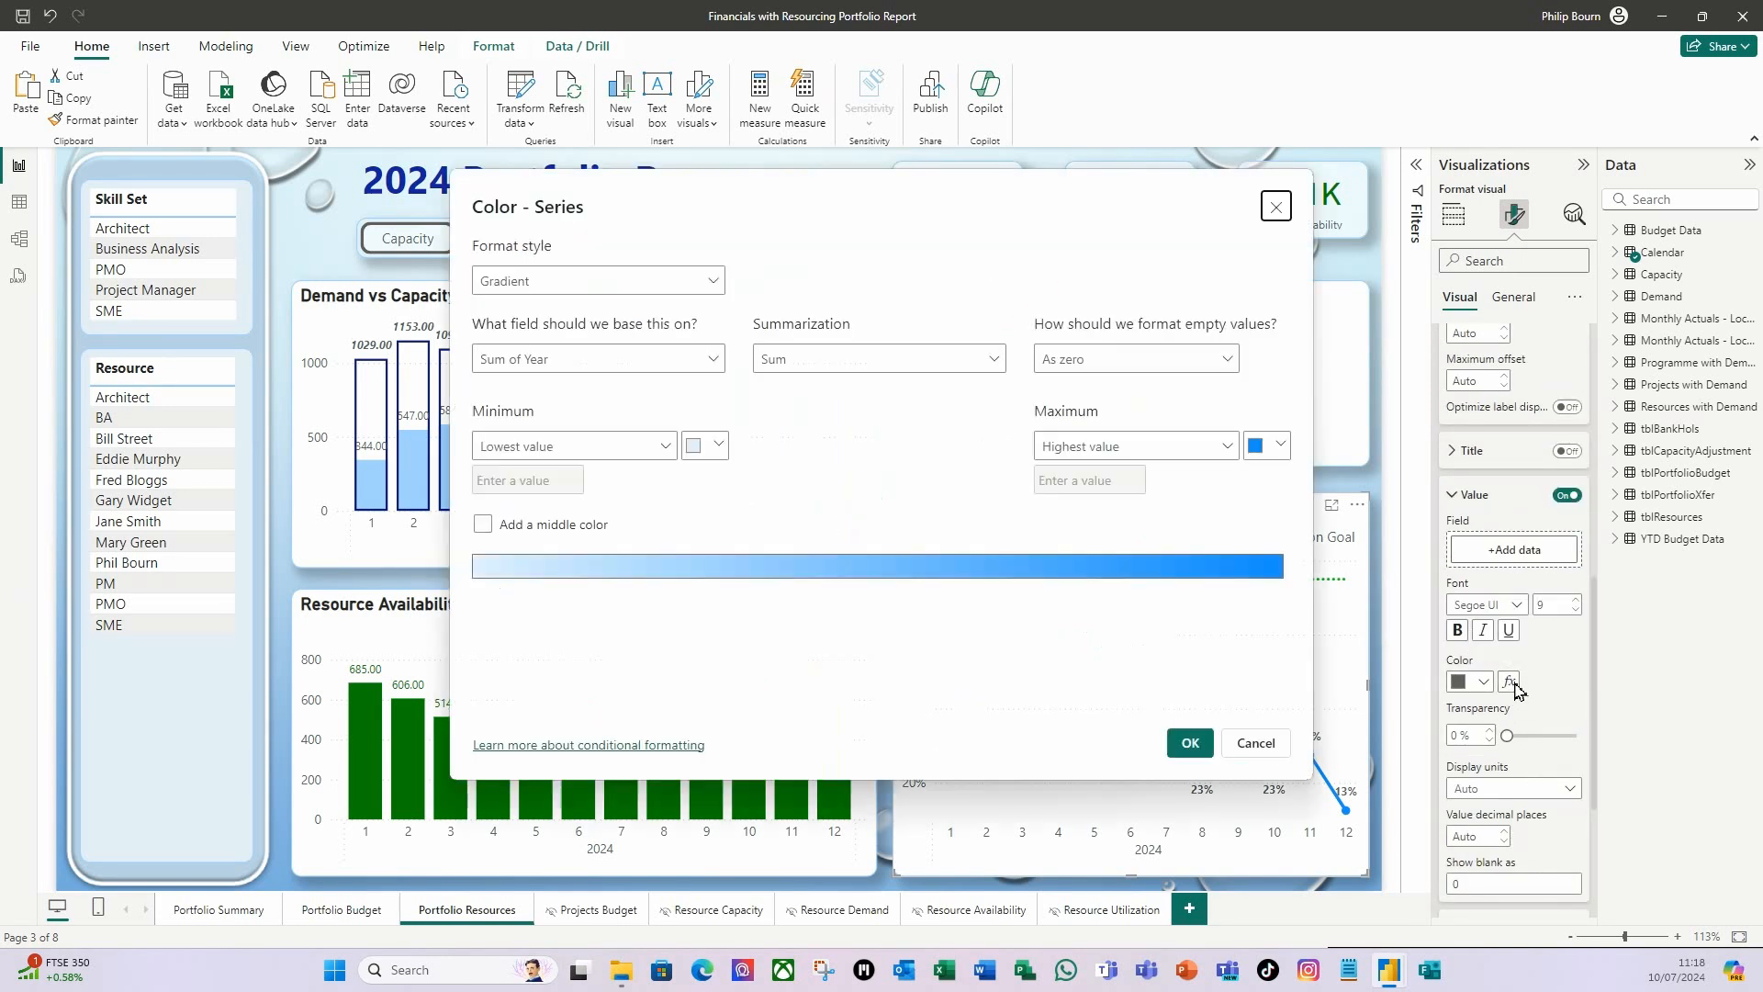
Color the line chart's data labels by field value, based on the Utilization RAG measure in the Calendar table.
{"action": "left_click", "coordinate": [714, 281]}
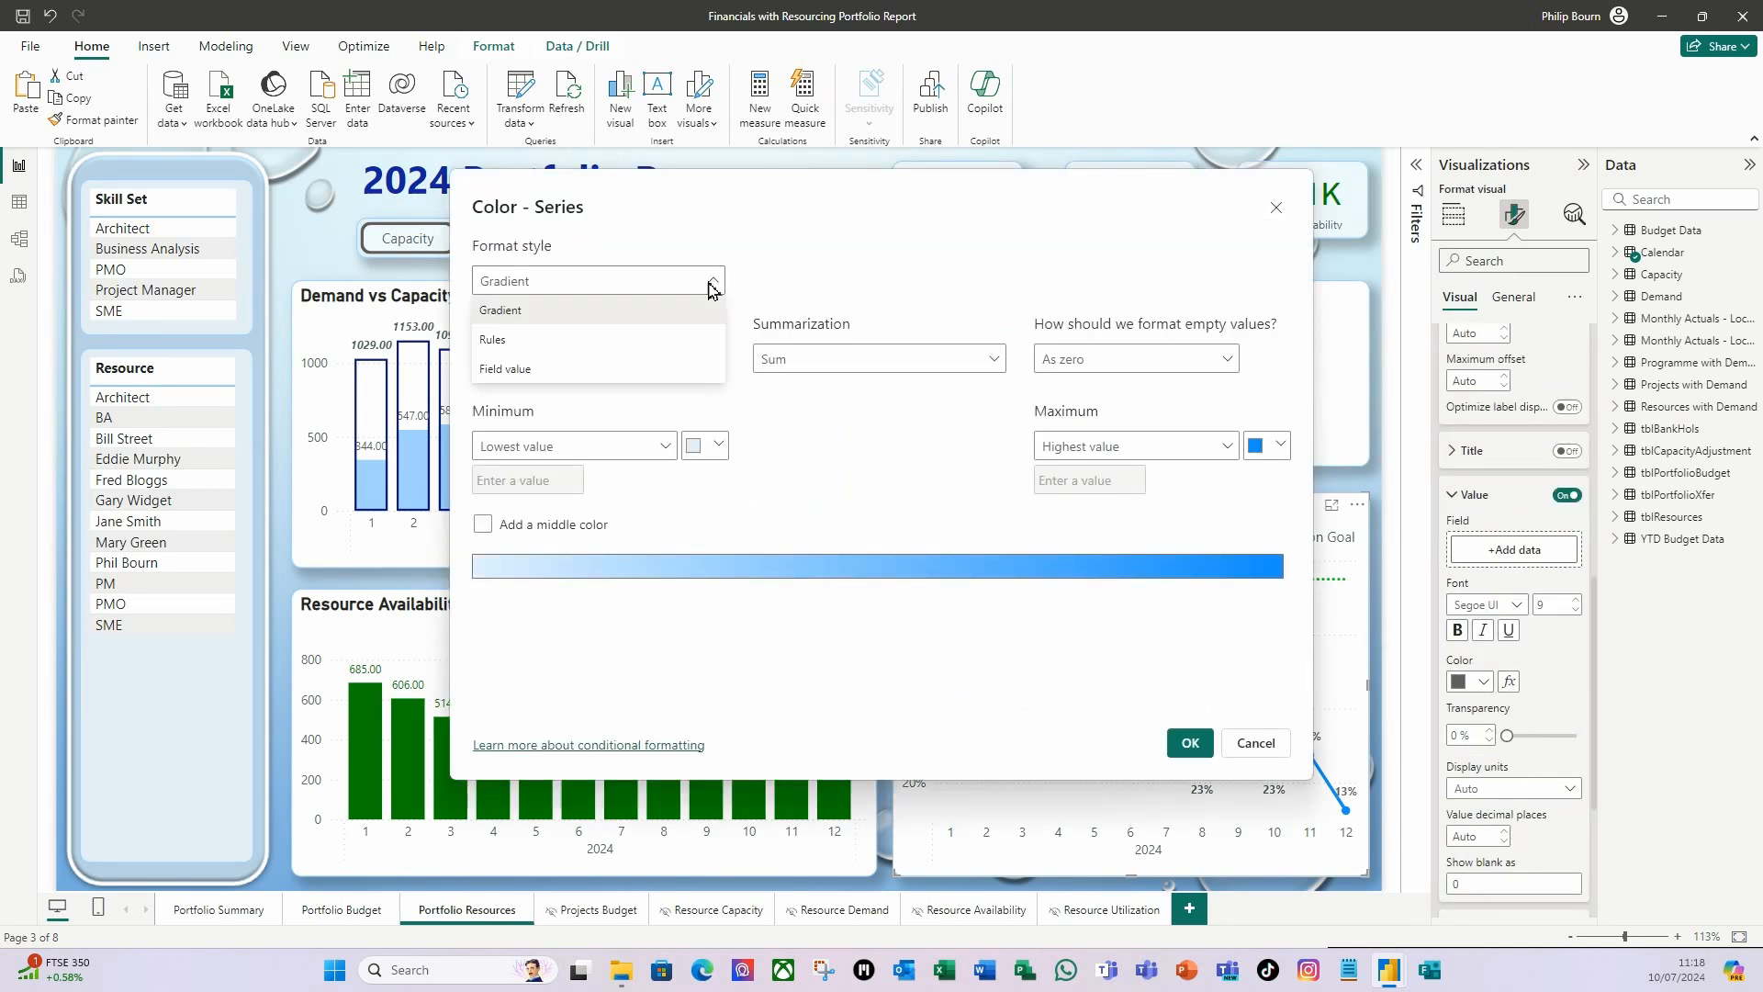
{"action": "left_click", "coordinate": [519, 377]}
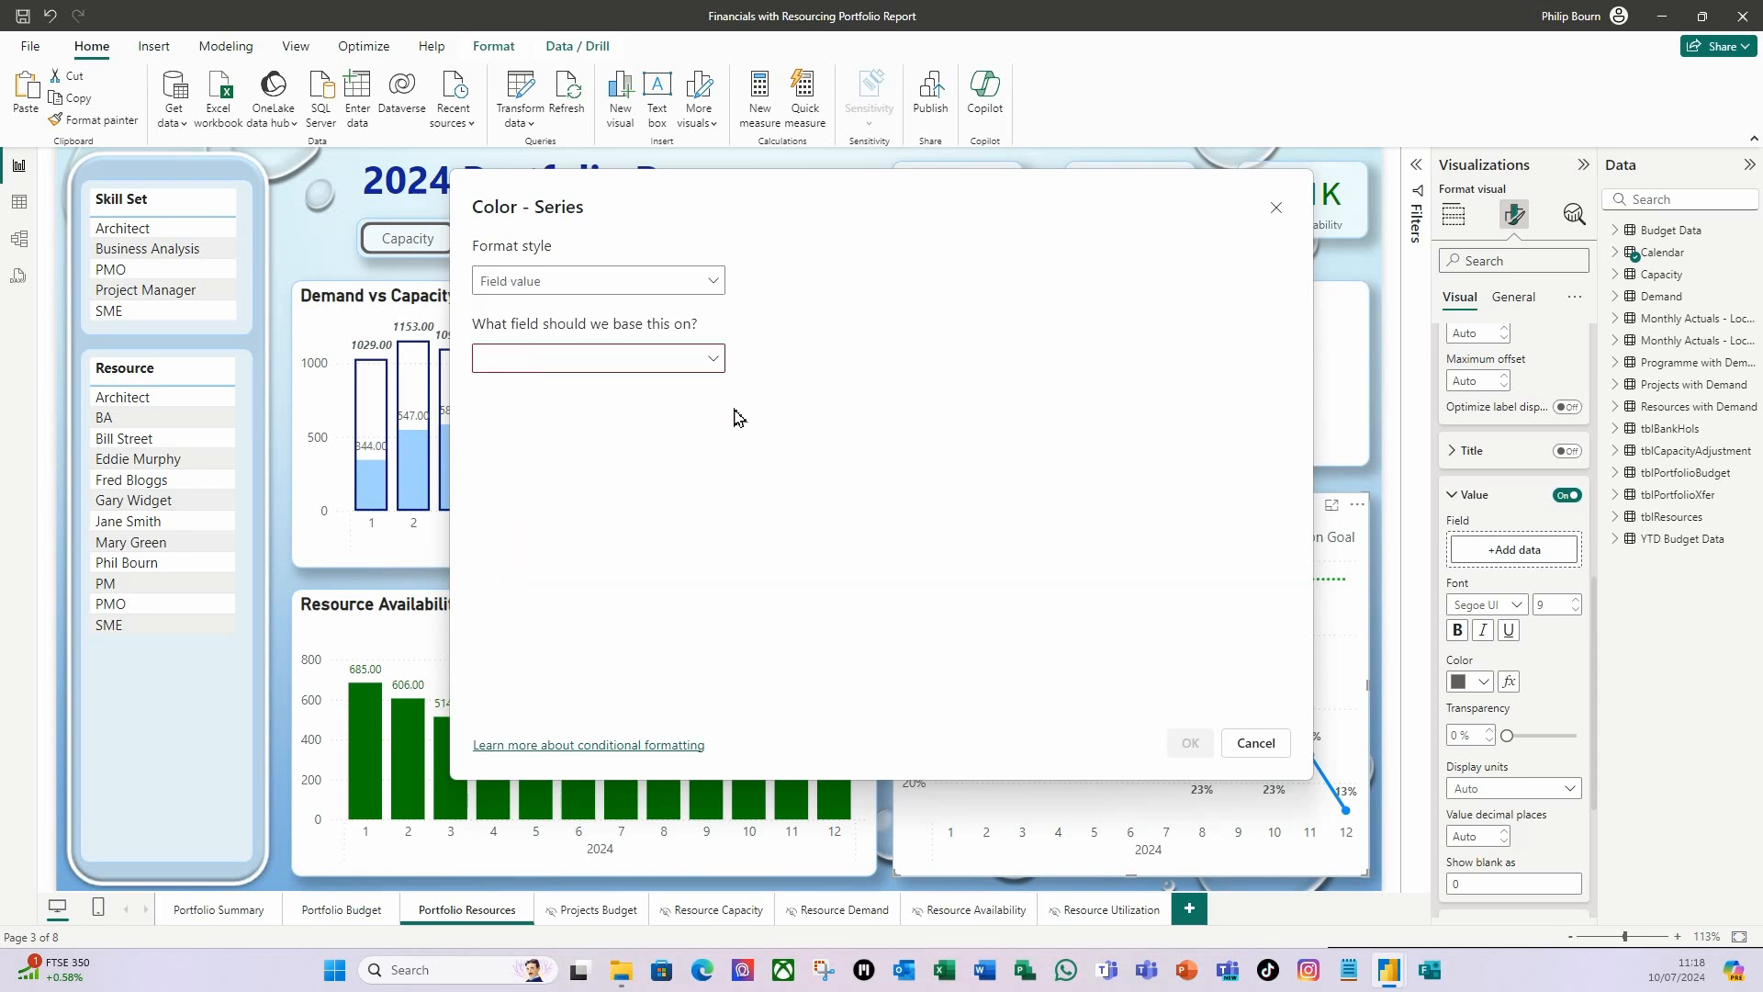
{"action": "left_click", "coordinate": [714, 360]}
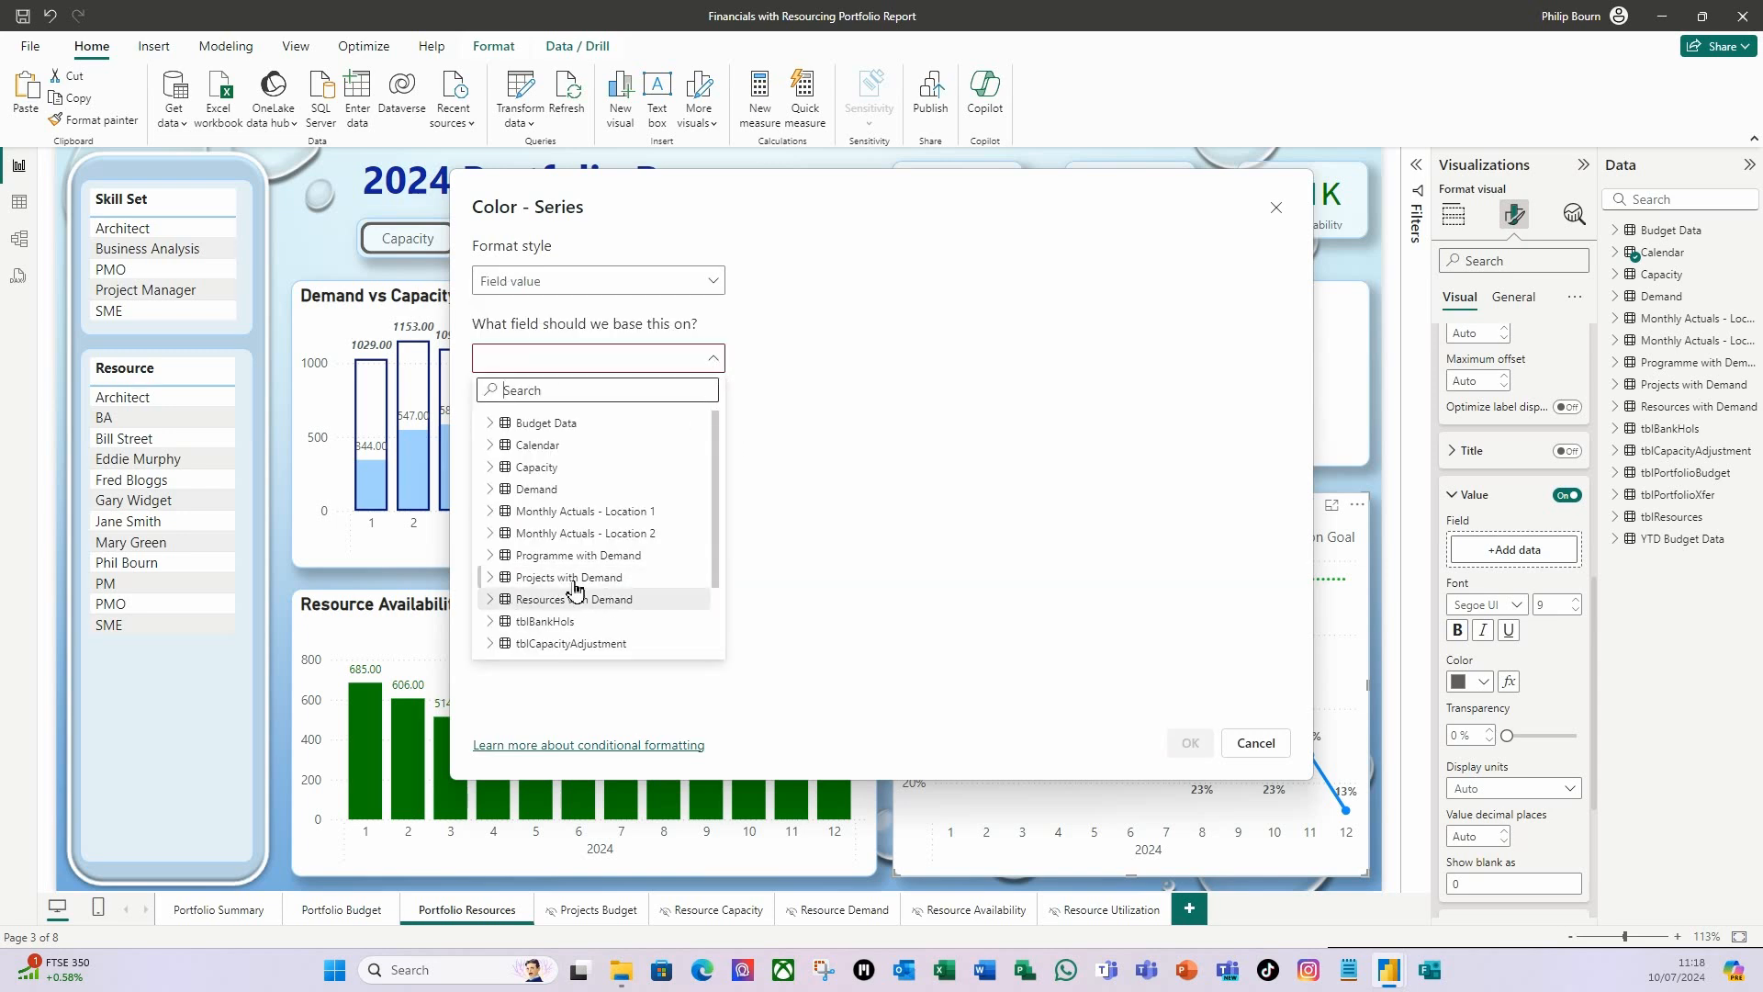
{"action": "left_click", "coordinate": [492, 446]}
{"action": "scroll", "coordinate": [666, 522], "scroll_direction": "down", "scroll_amount": 3}
{"action": "scroll", "coordinate": [667, 519], "scroll_direction": "down", "scroll_amount": 1}
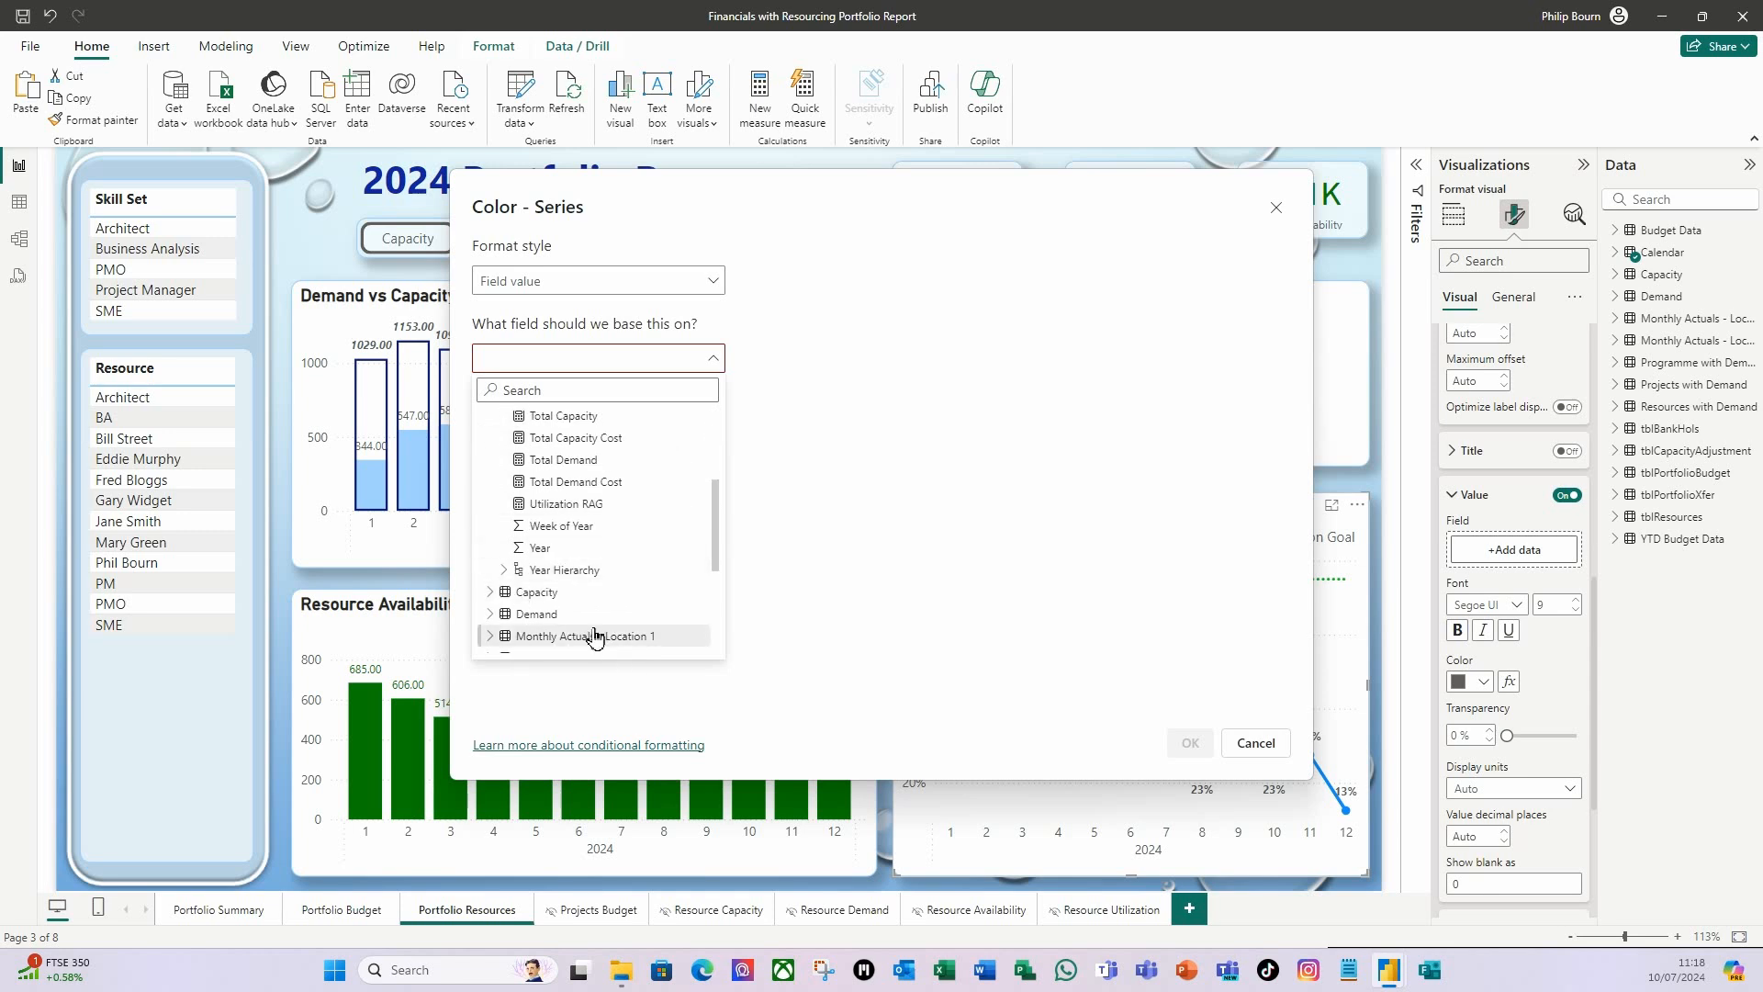
{"action": "left_click", "coordinate": [593, 504]}
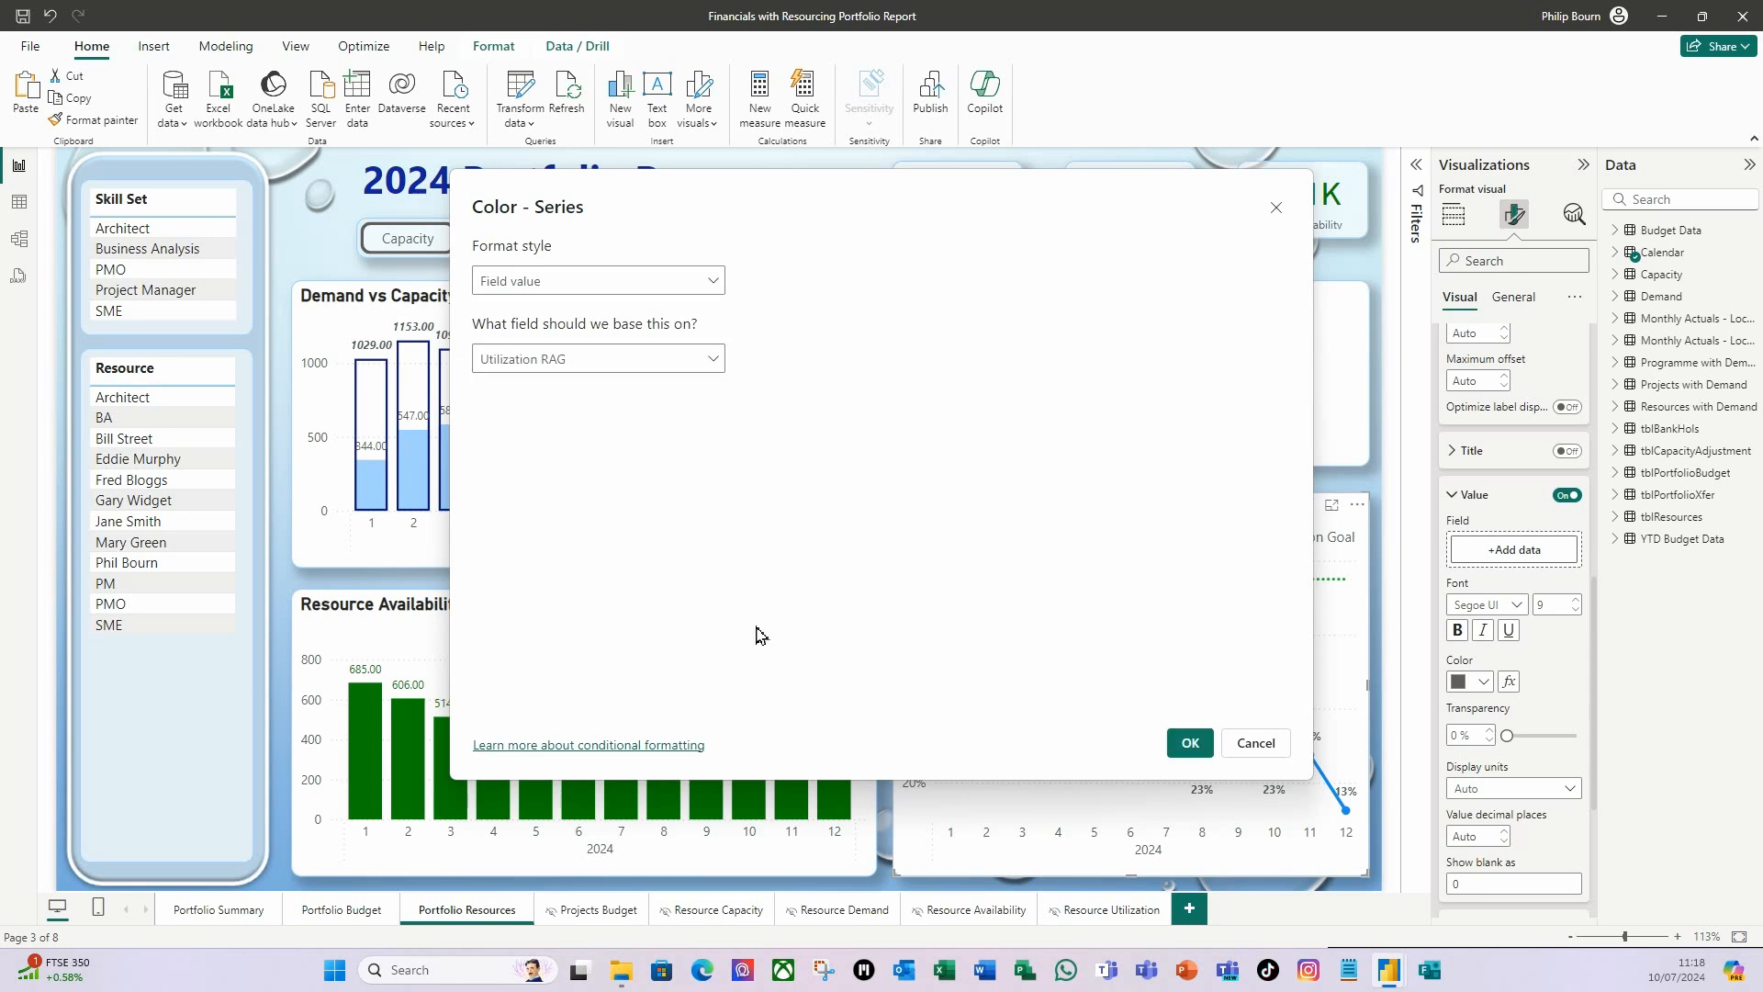
{"action": "left_click", "coordinate": [1190, 742]}
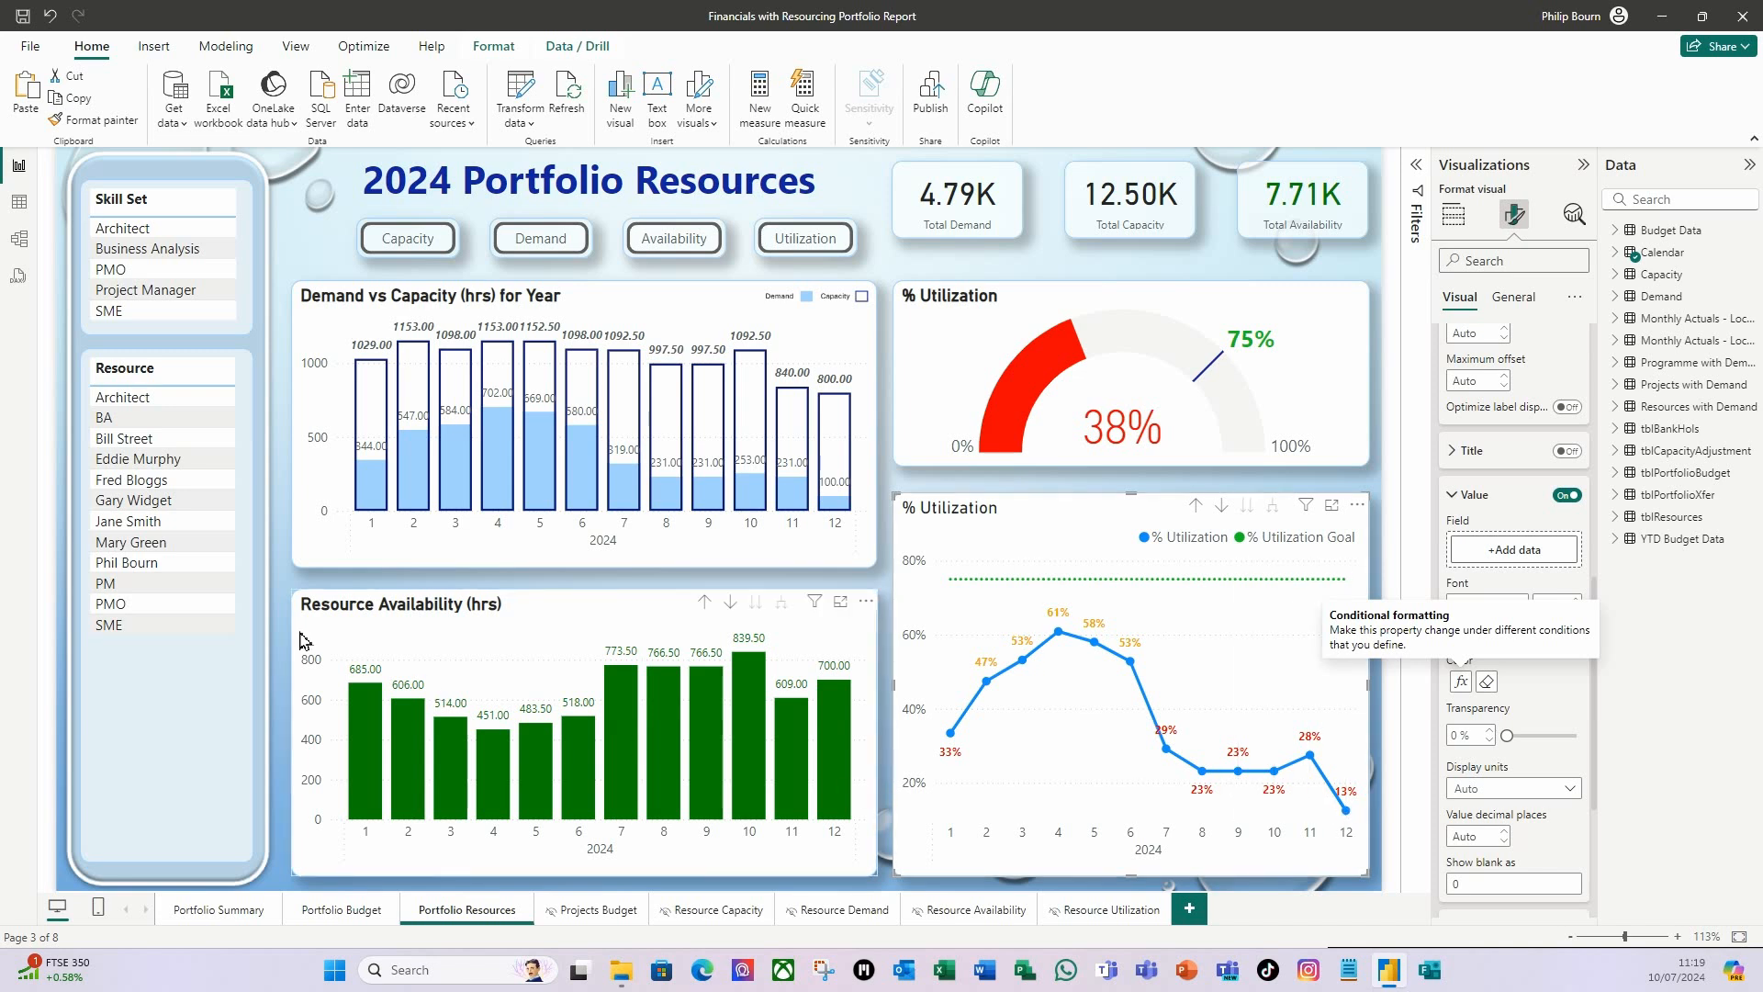
Filter Portfolio Resources by the Architect skill set to check the utilization label colors, and clear the filter.
{"action": "left_click", "coordinate": [162, 229]}
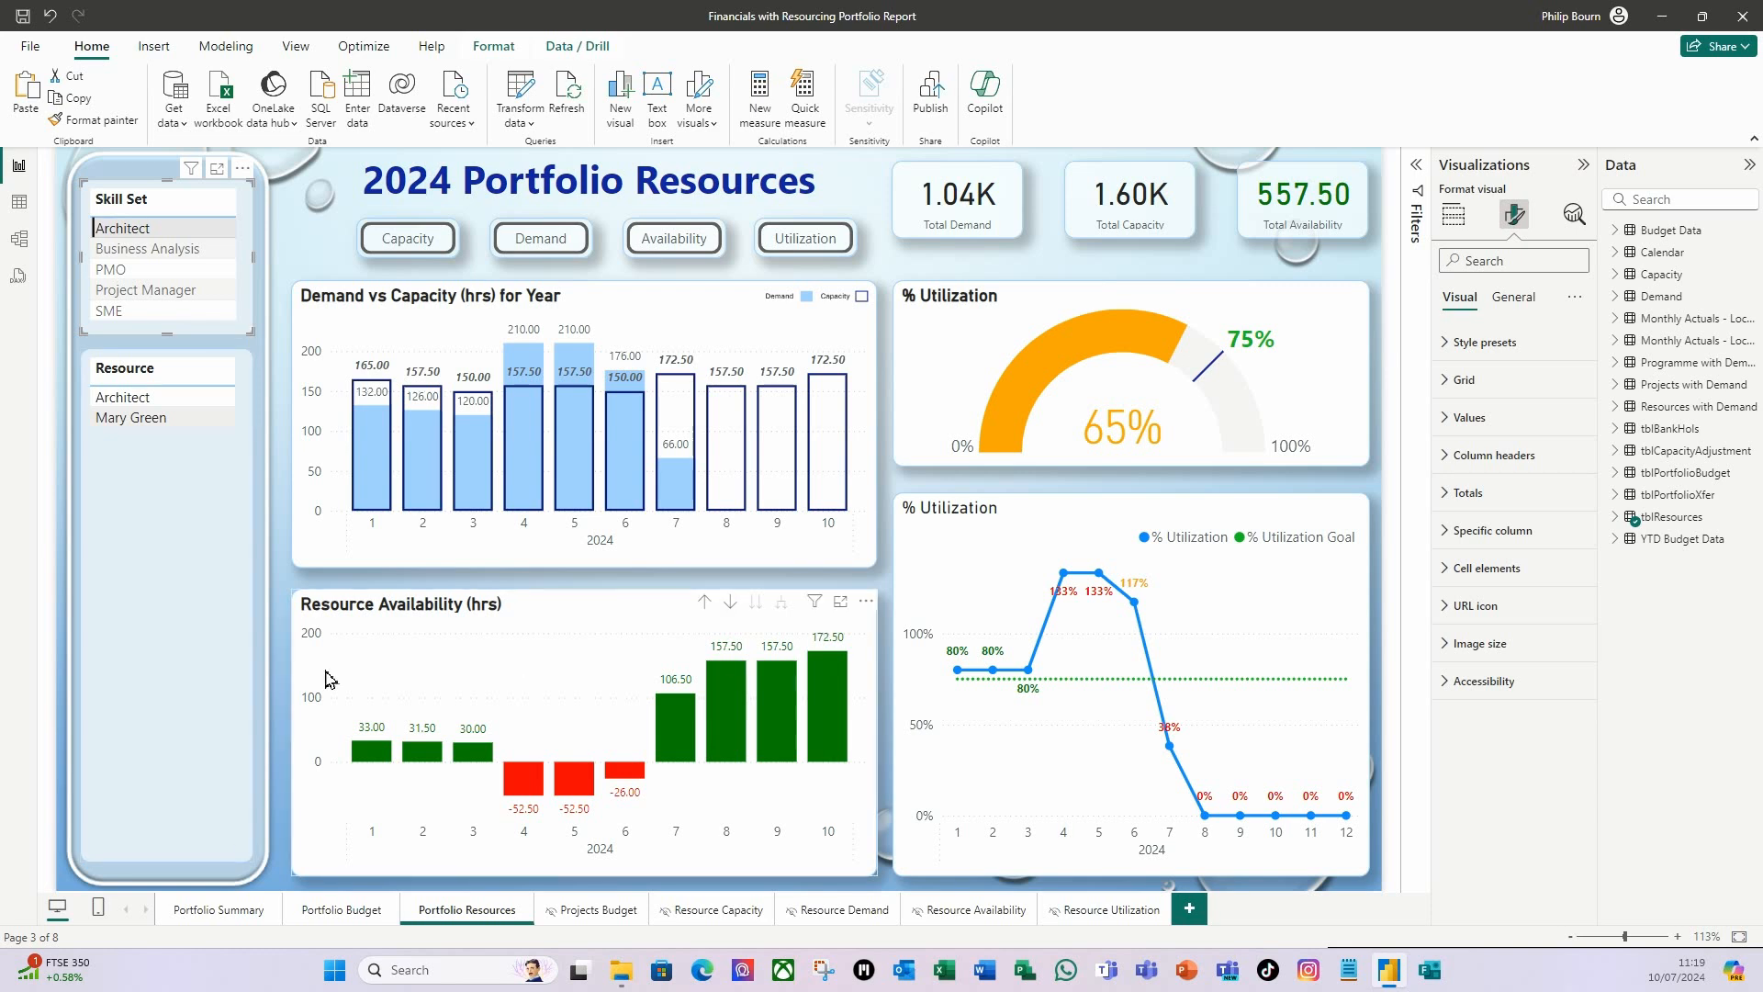
{"action": "left_click", "coordinate": [134, 237]}
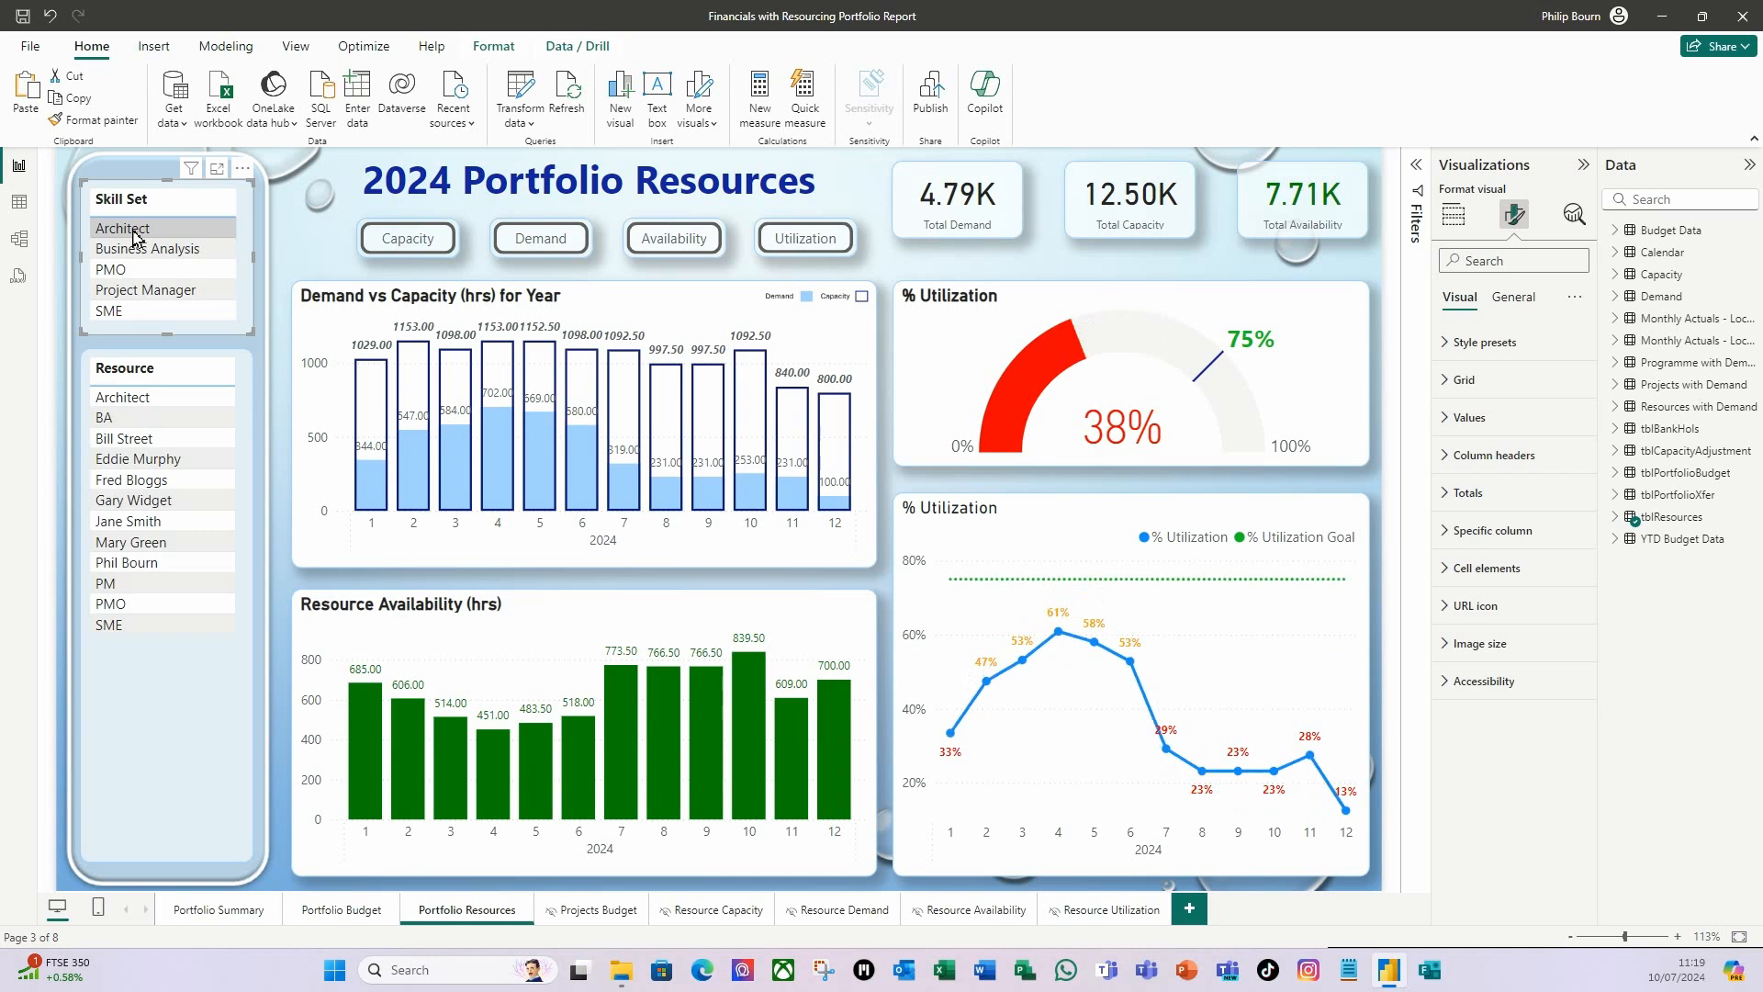
Go to the Resource Capacity page, filter its cards and matrix by the Architect skill set, and clear the filter.
{"action": "left_click", "coordinate": [425, 253]}
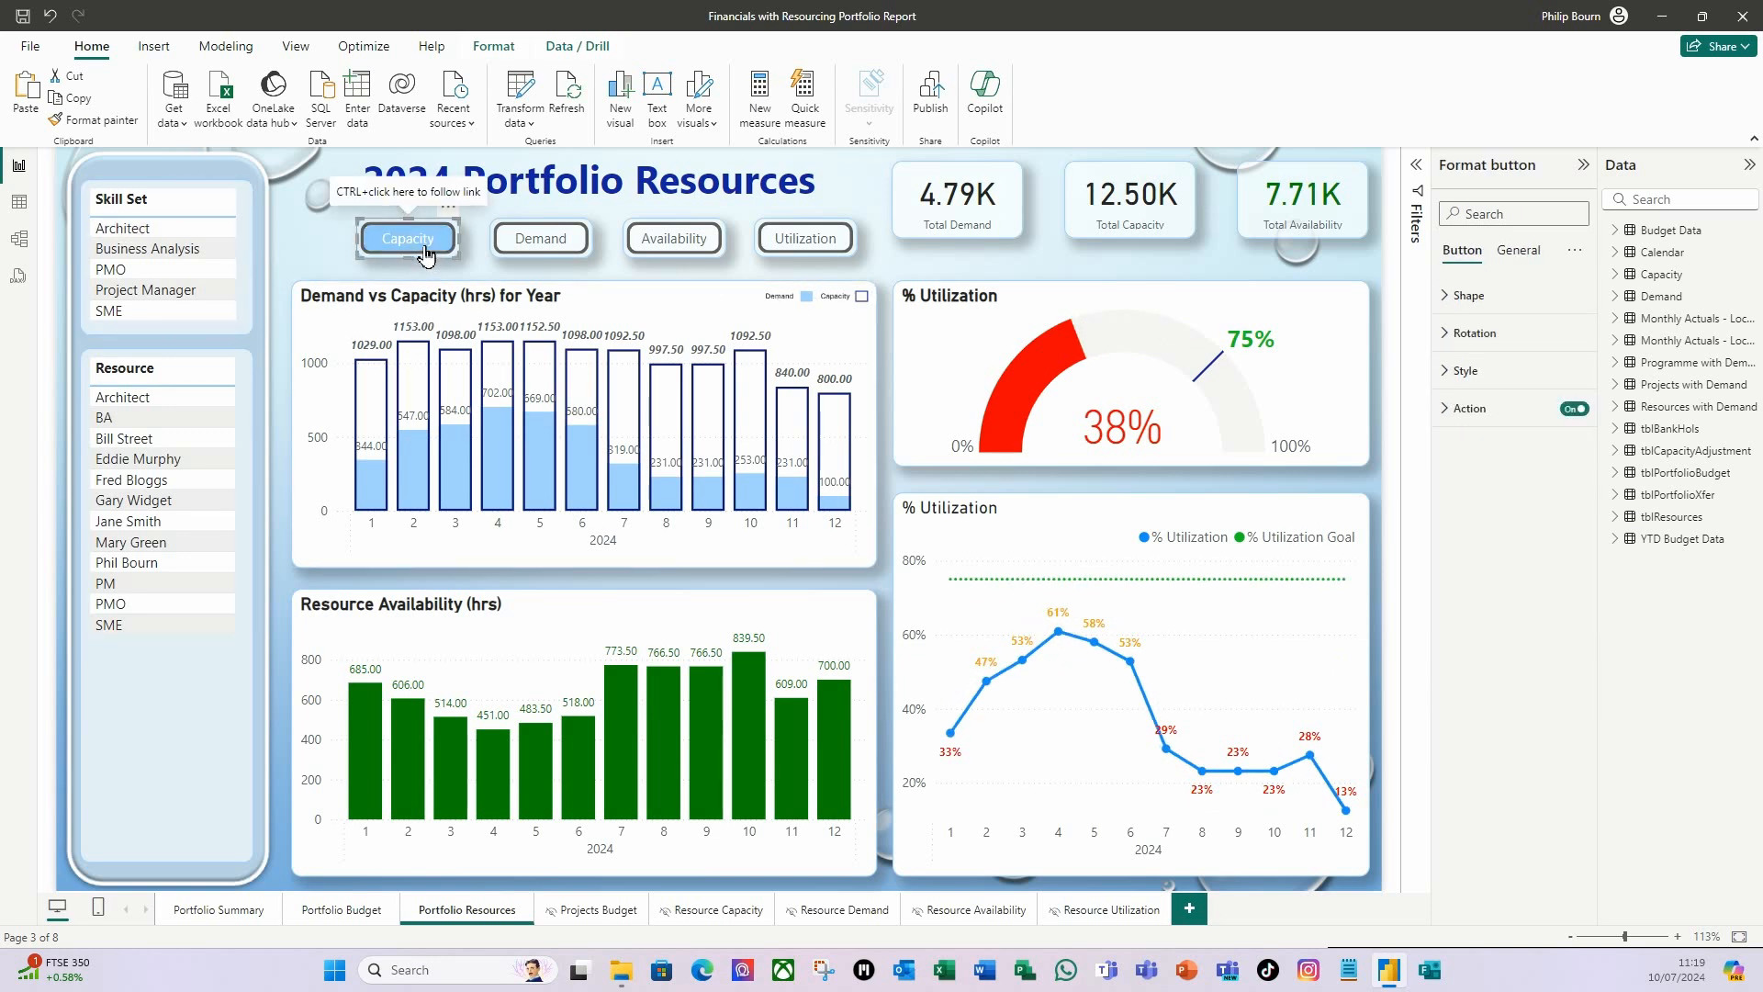
{"action": "left_click", "coordinate": [429, 258]}
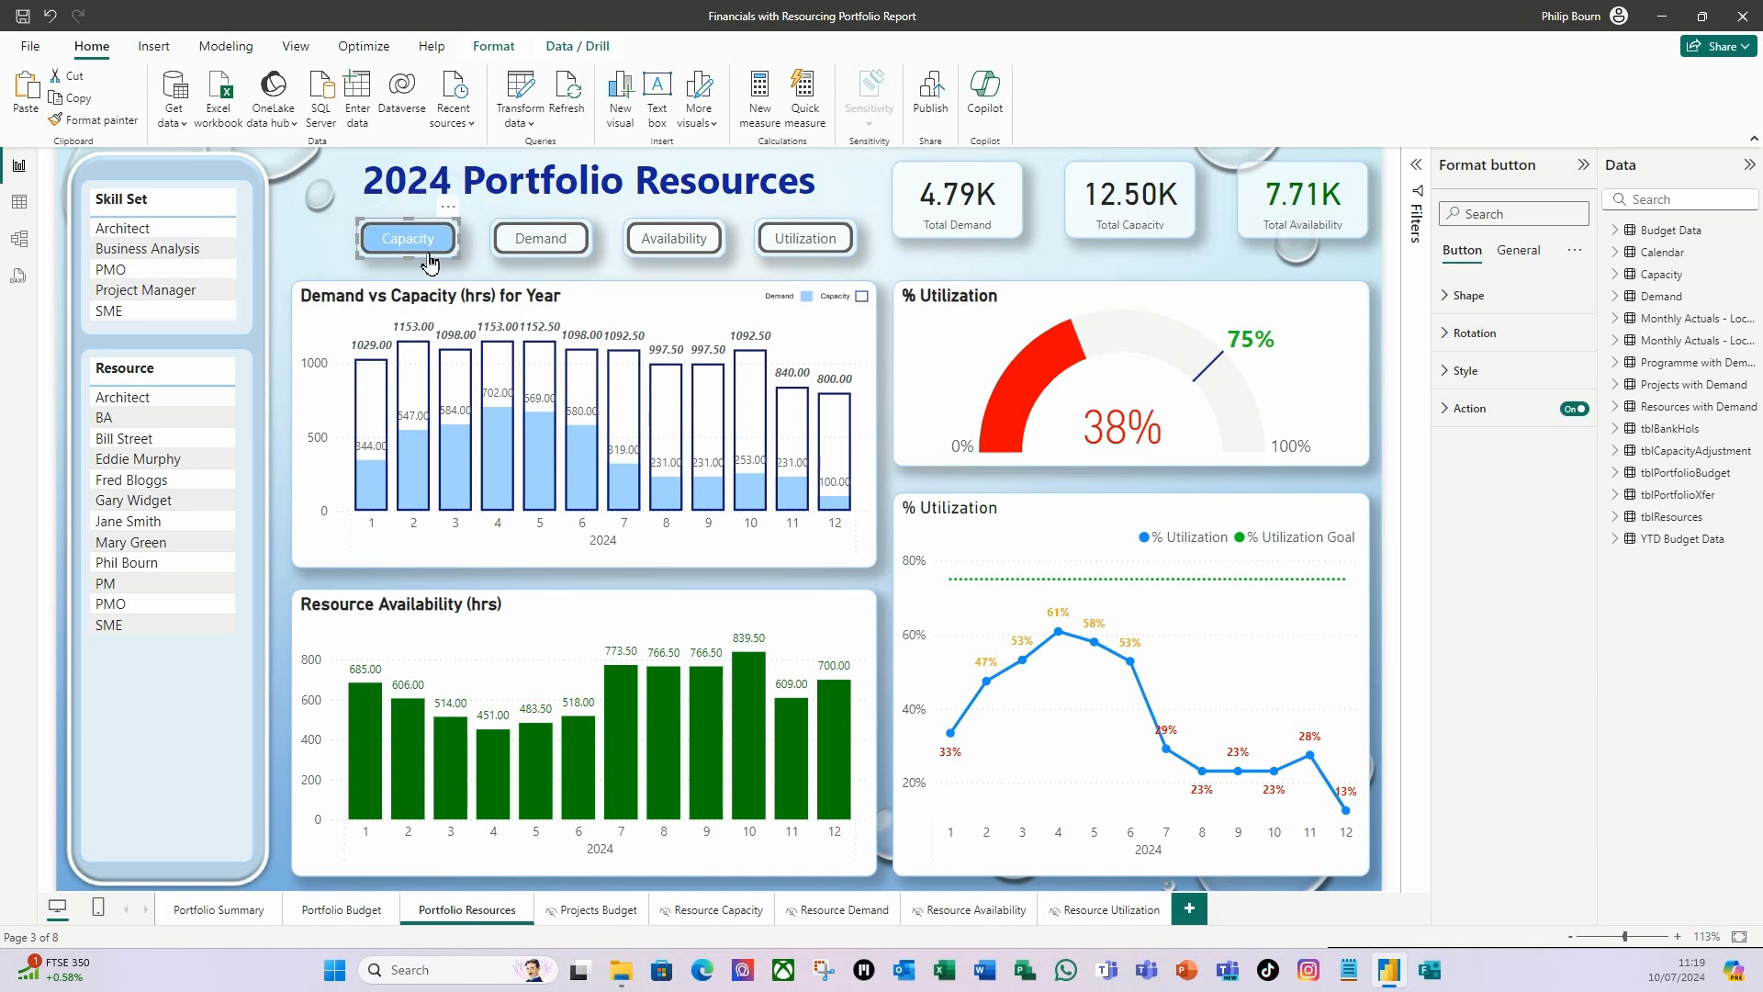
{"action": "left_click", "coordinate": [429, 259], "text": "ctrl"}
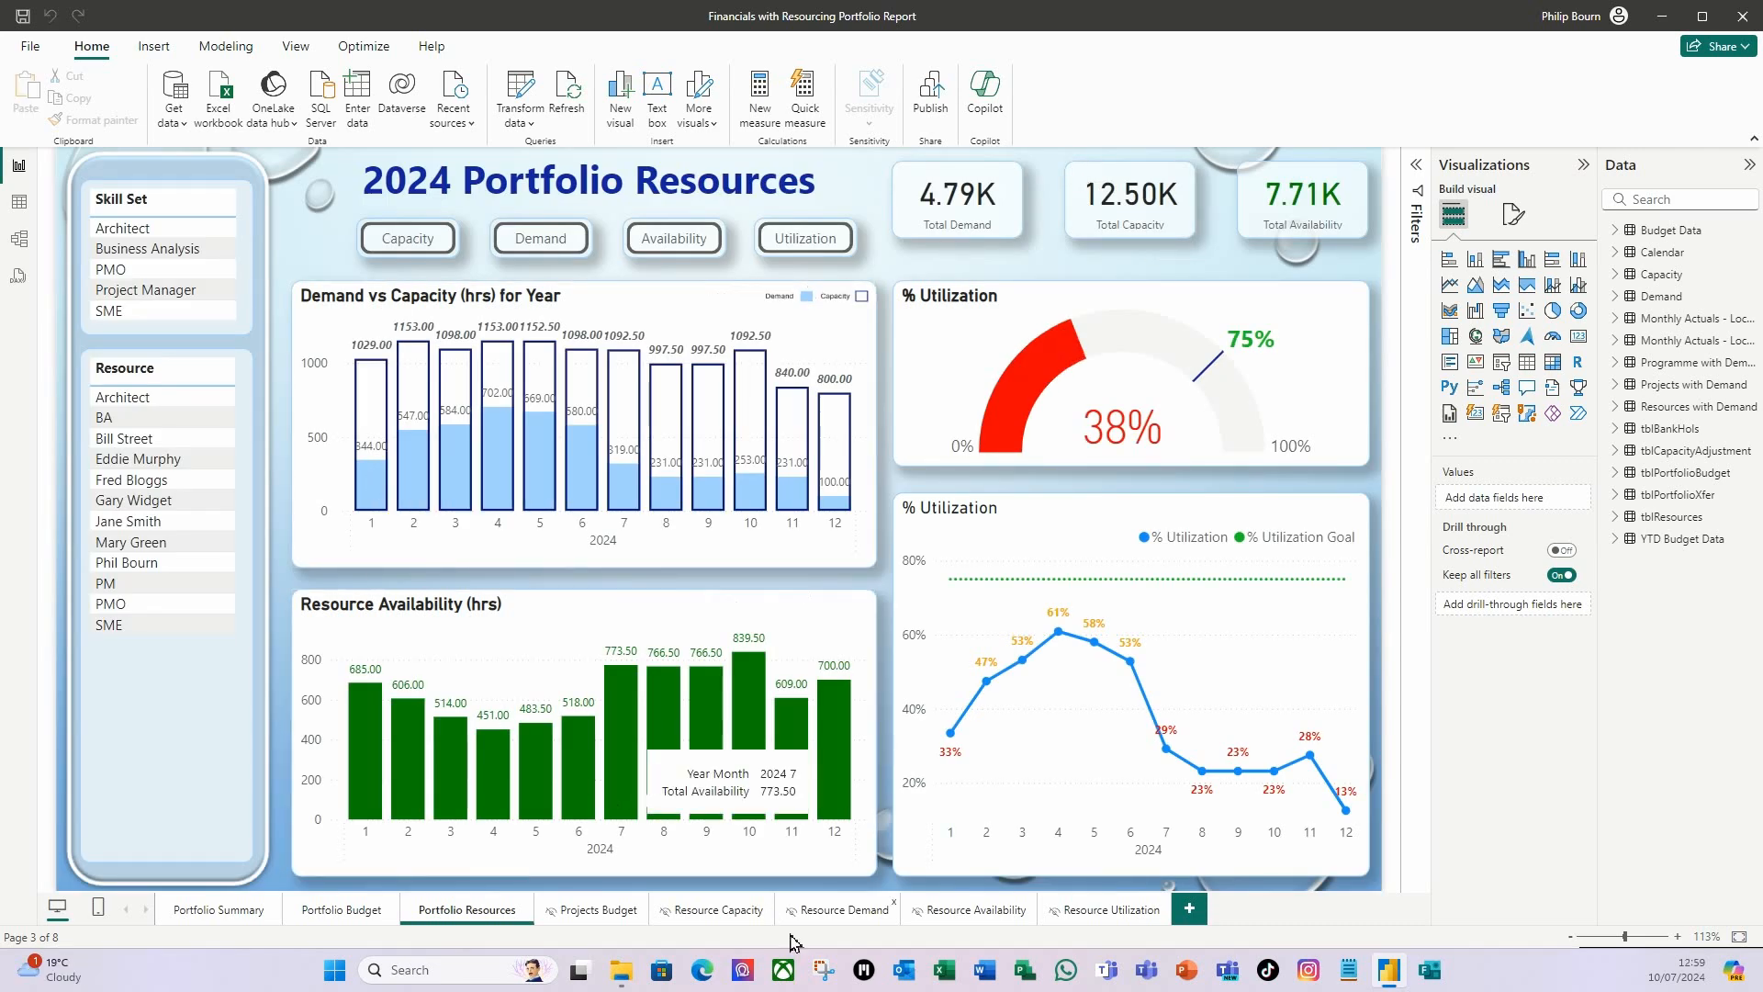
{"action": "left_click", "coordinate": [730, 913]}
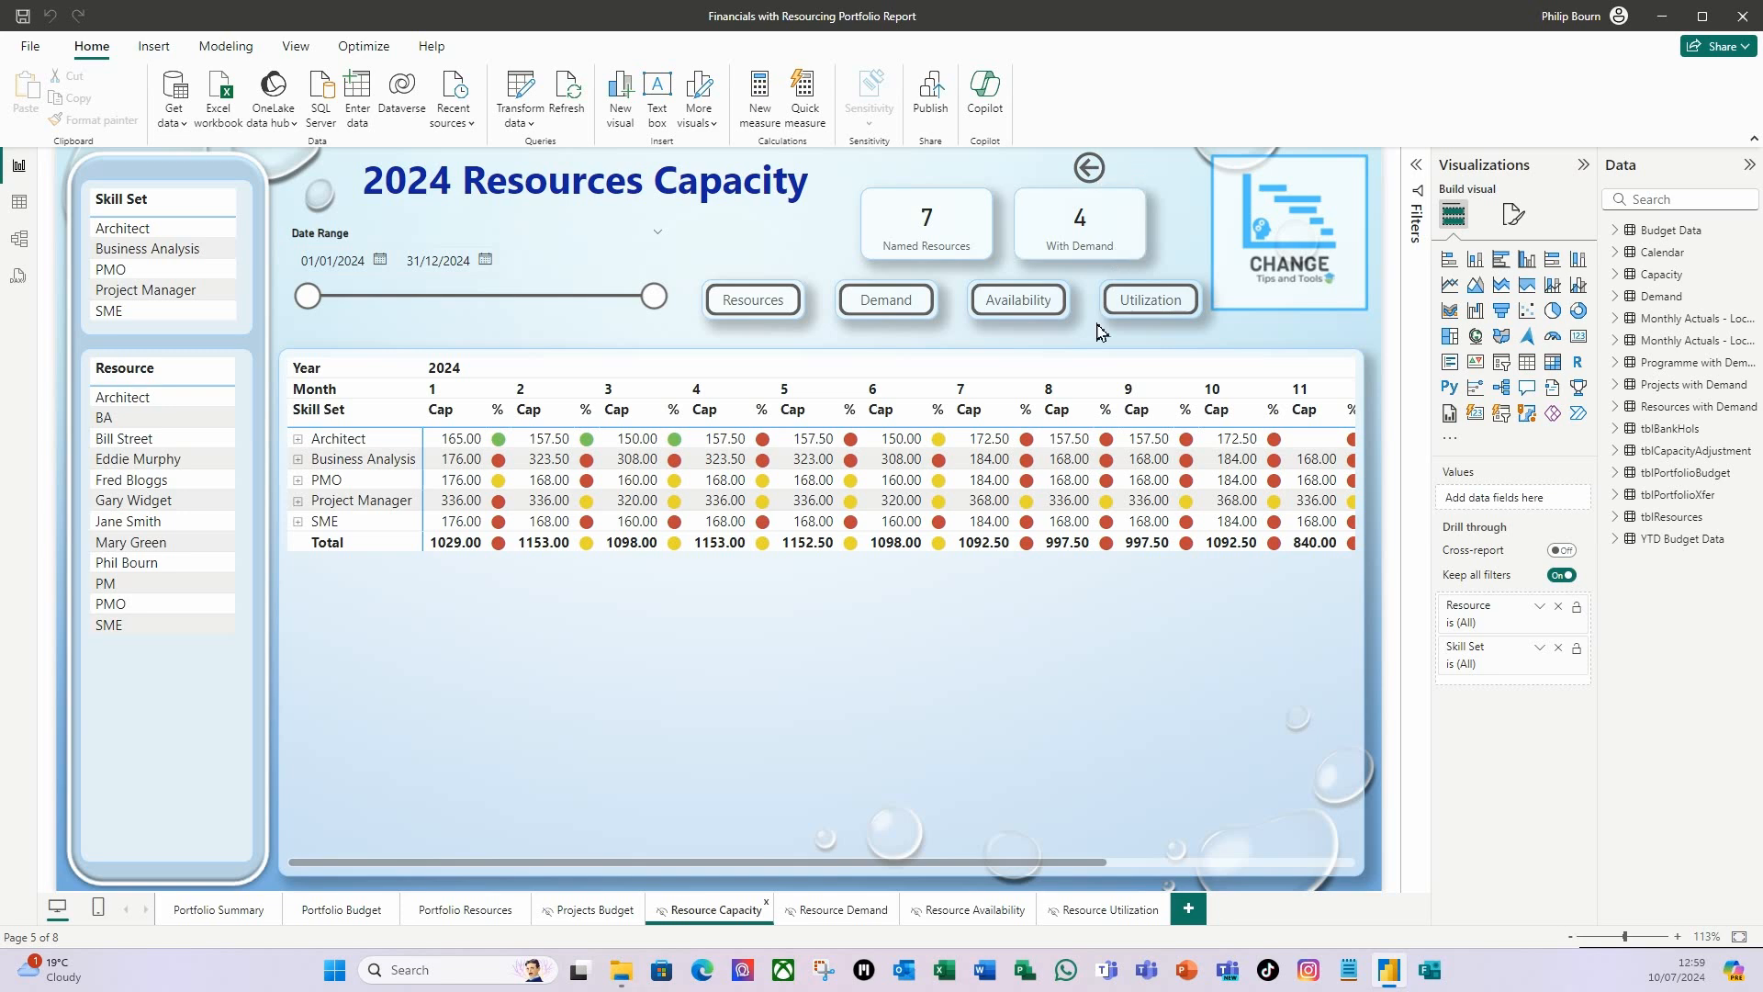
{"action": "left_click", "coordinate": [126, 236]}
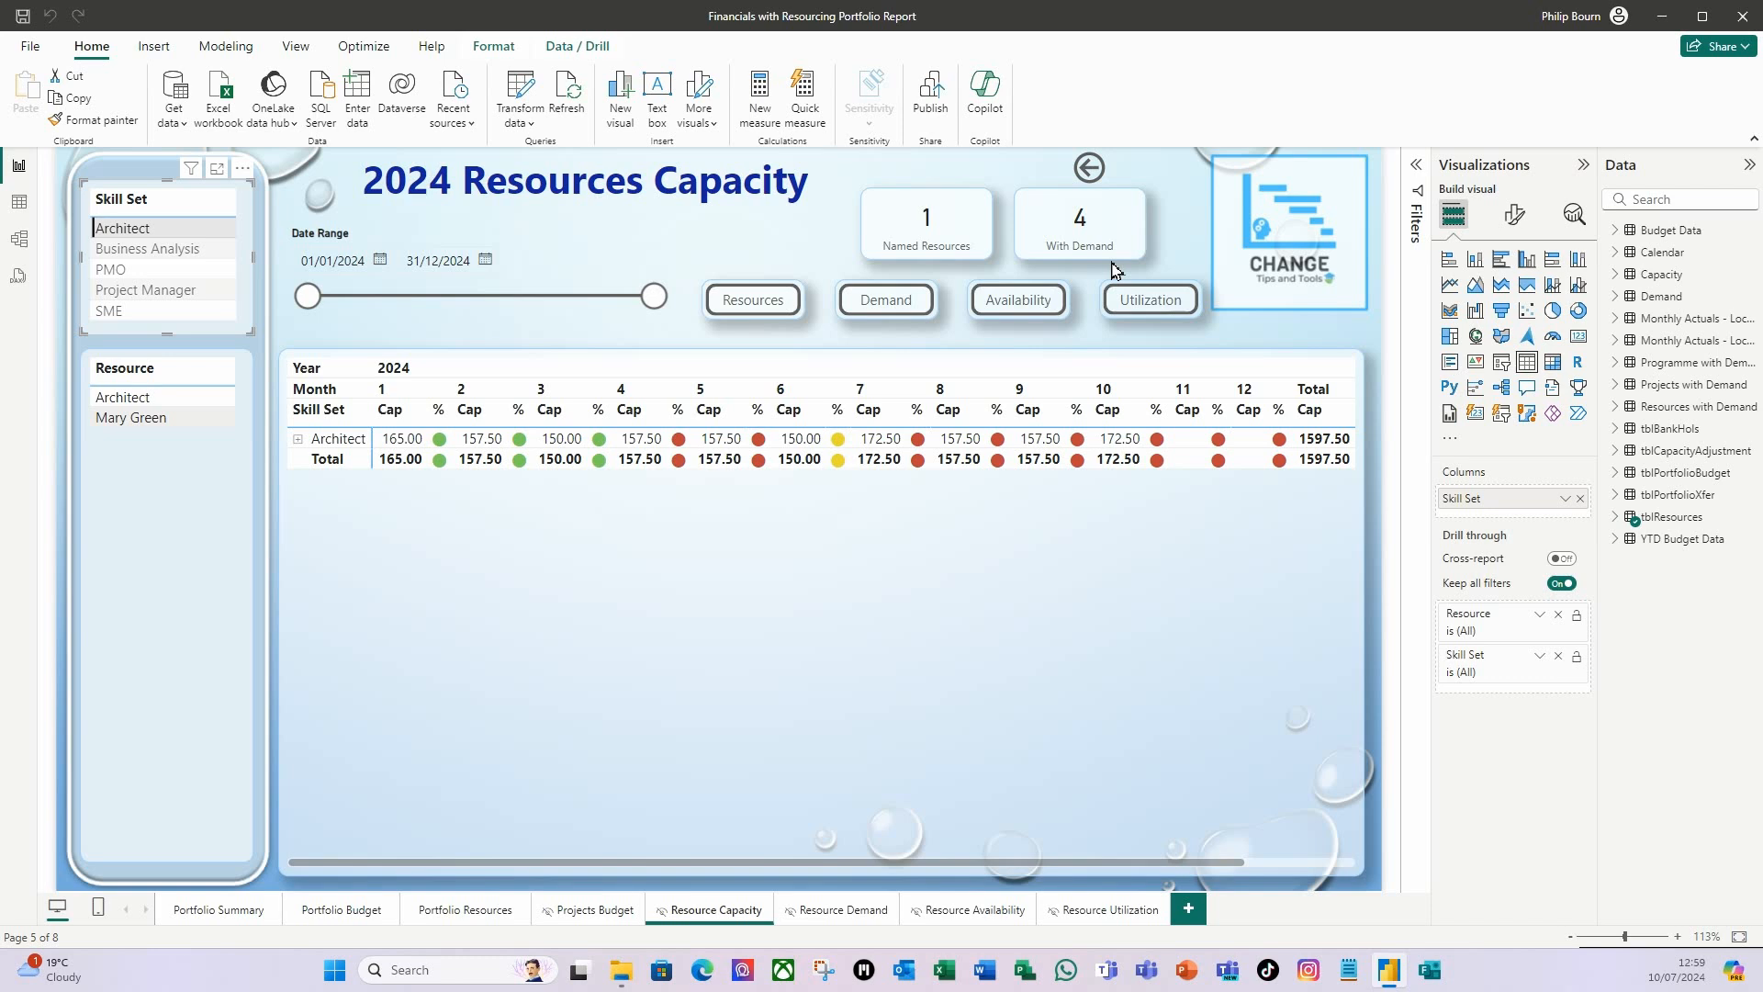
{"action": "left_click", "coordinate": [138, 230]}
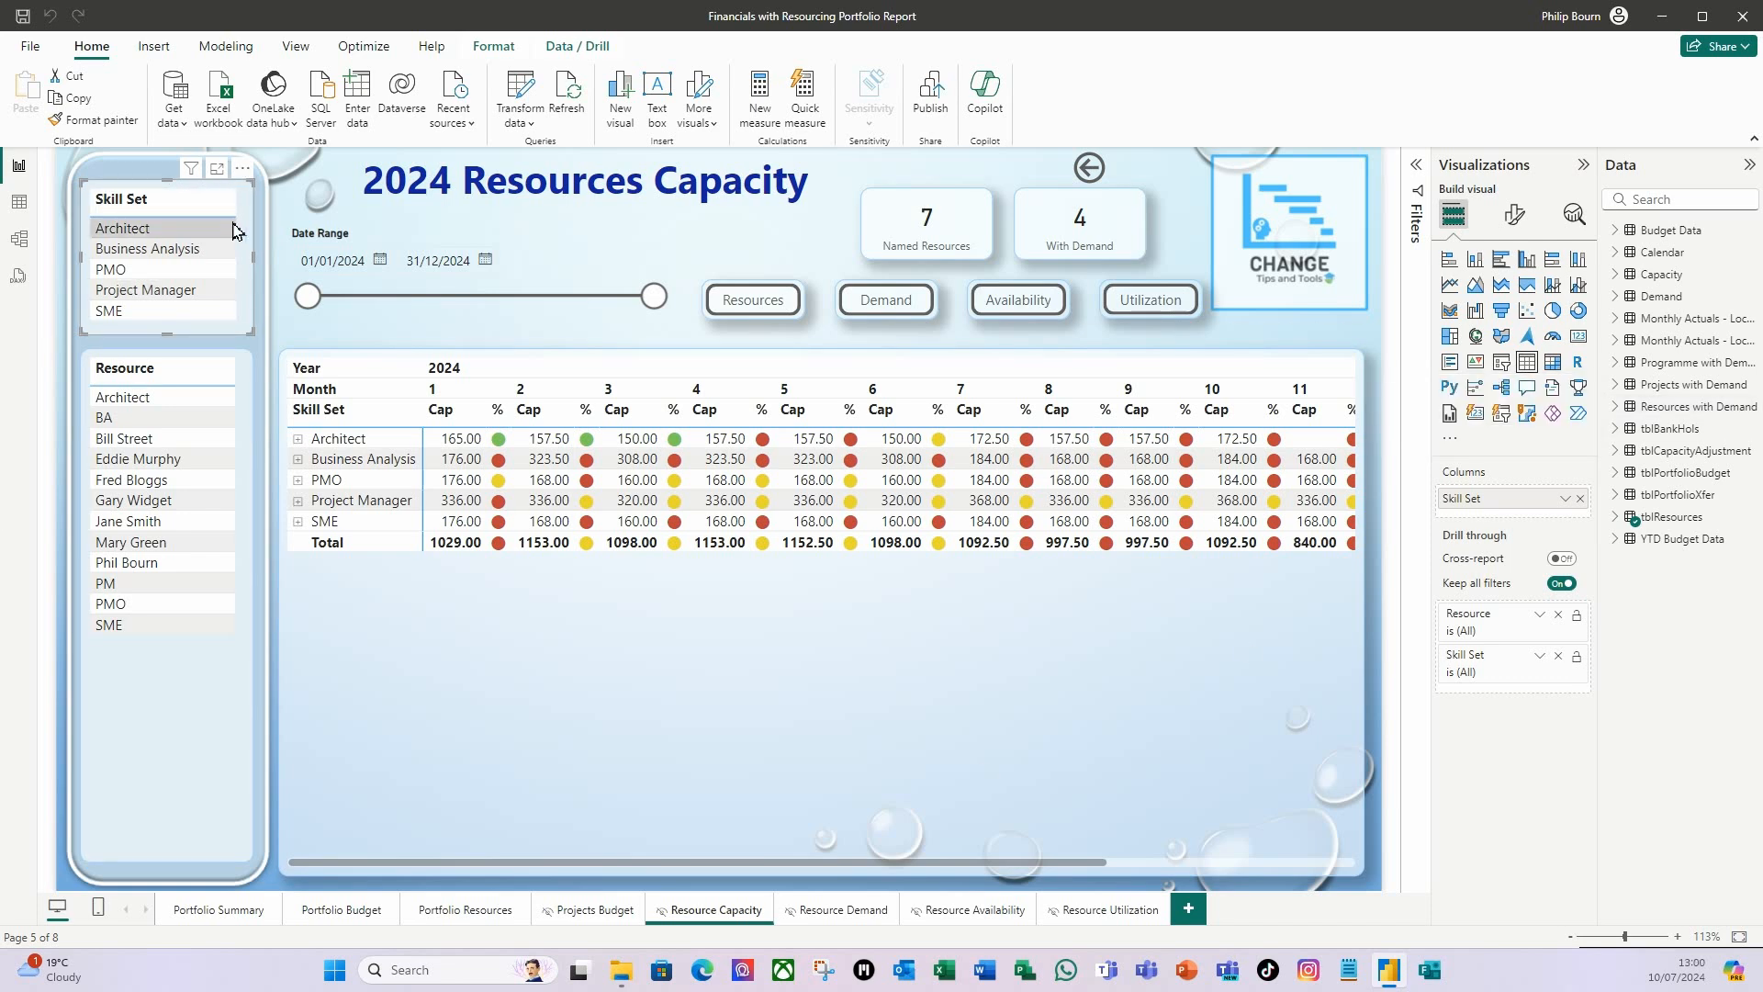
Start a new measure named Unique Resources in the Demand table.
{"action": "left_click", "coordinate": [1686, 297]}
{"action": "left_click", "coordinate": [1618, 297]}
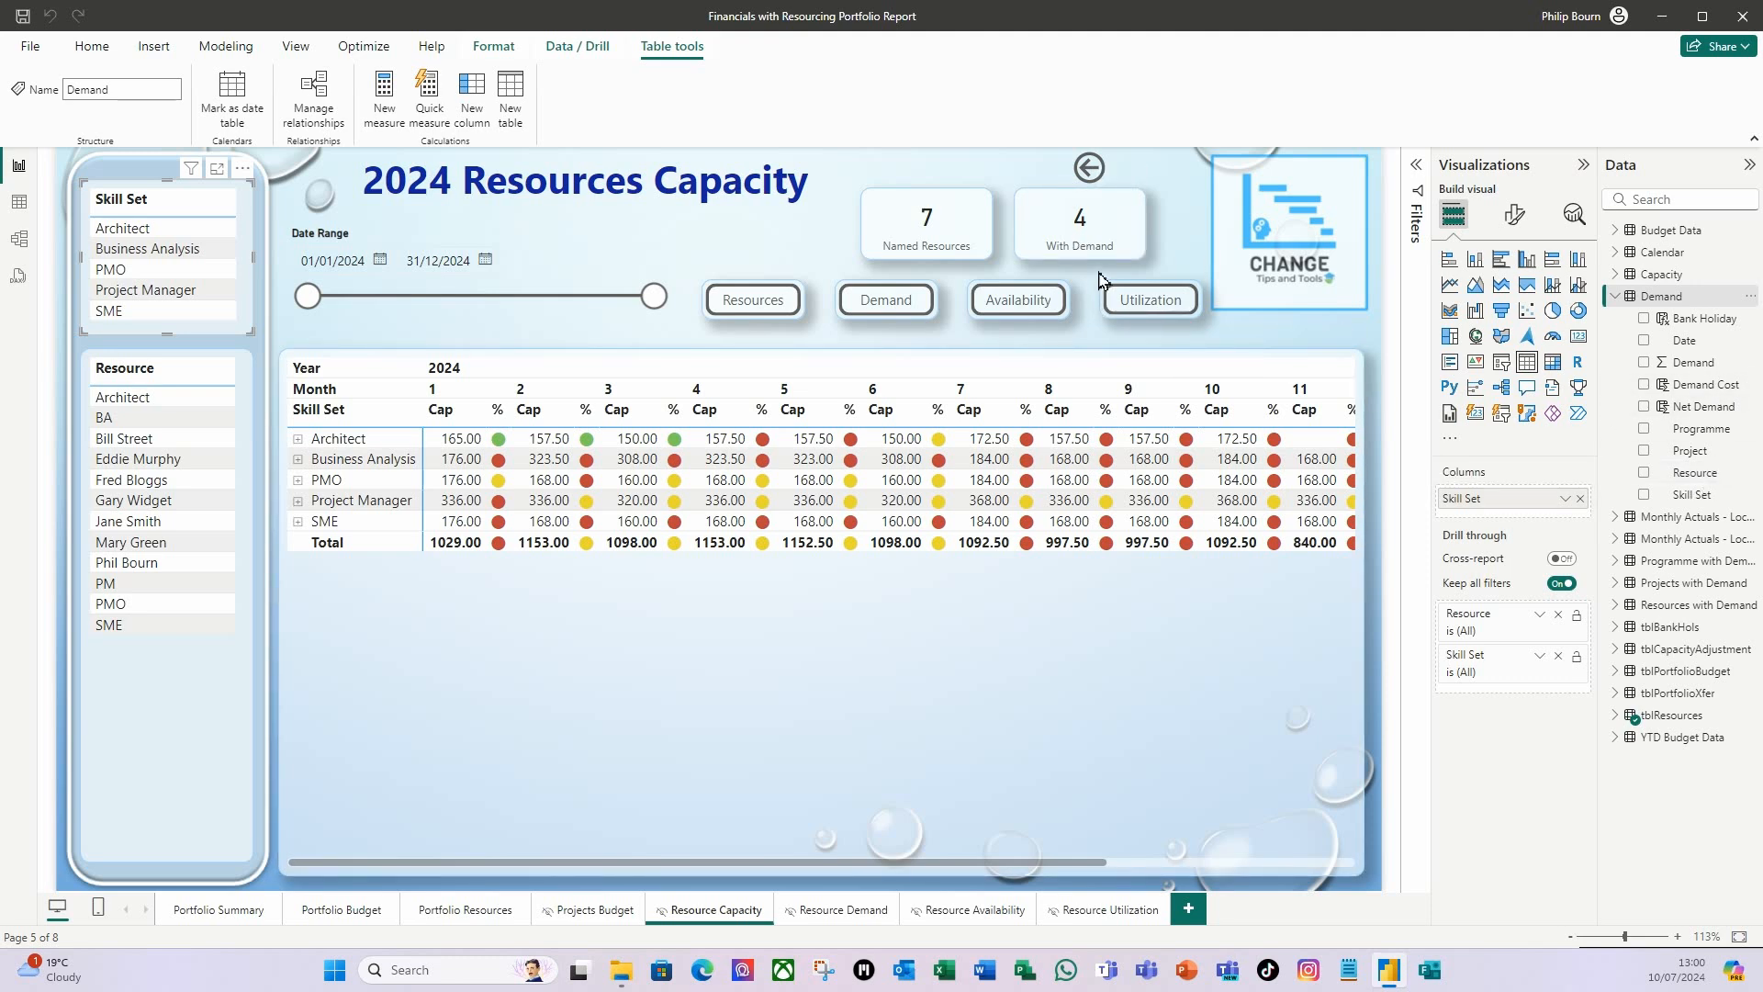
{"action": "left_click", "coordinate": [1711, 483]}
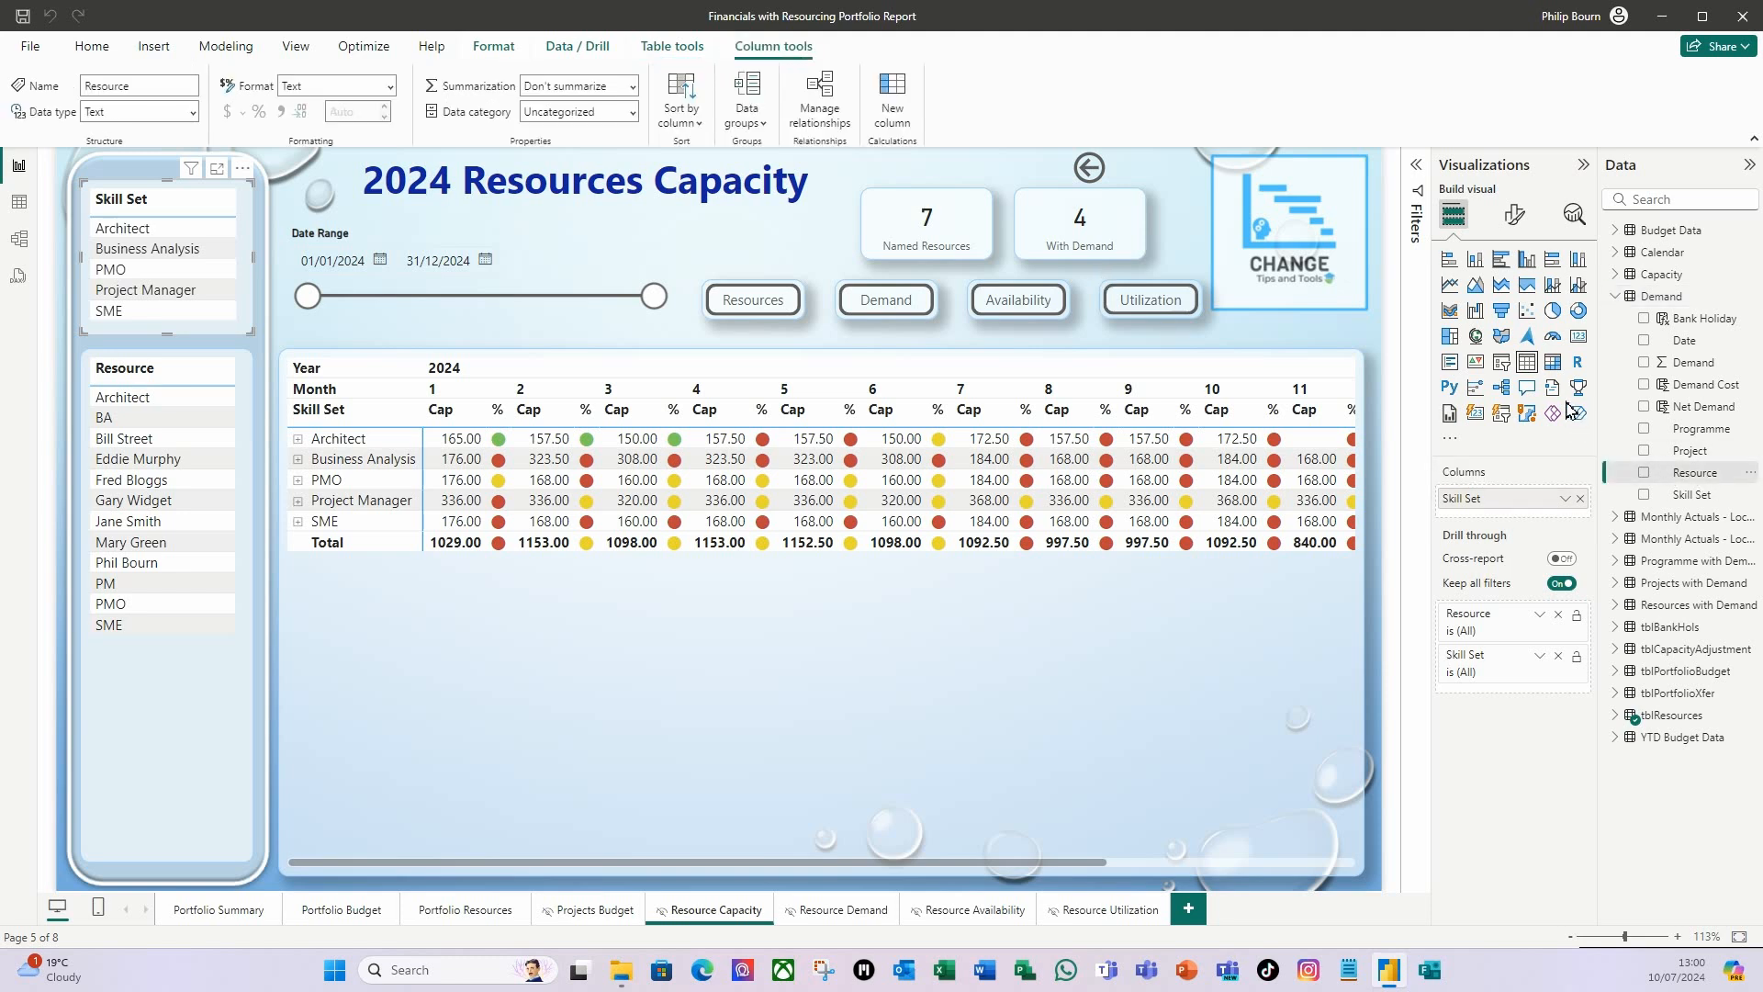
{"action": "left_click", "coordinate": [96, 50]}
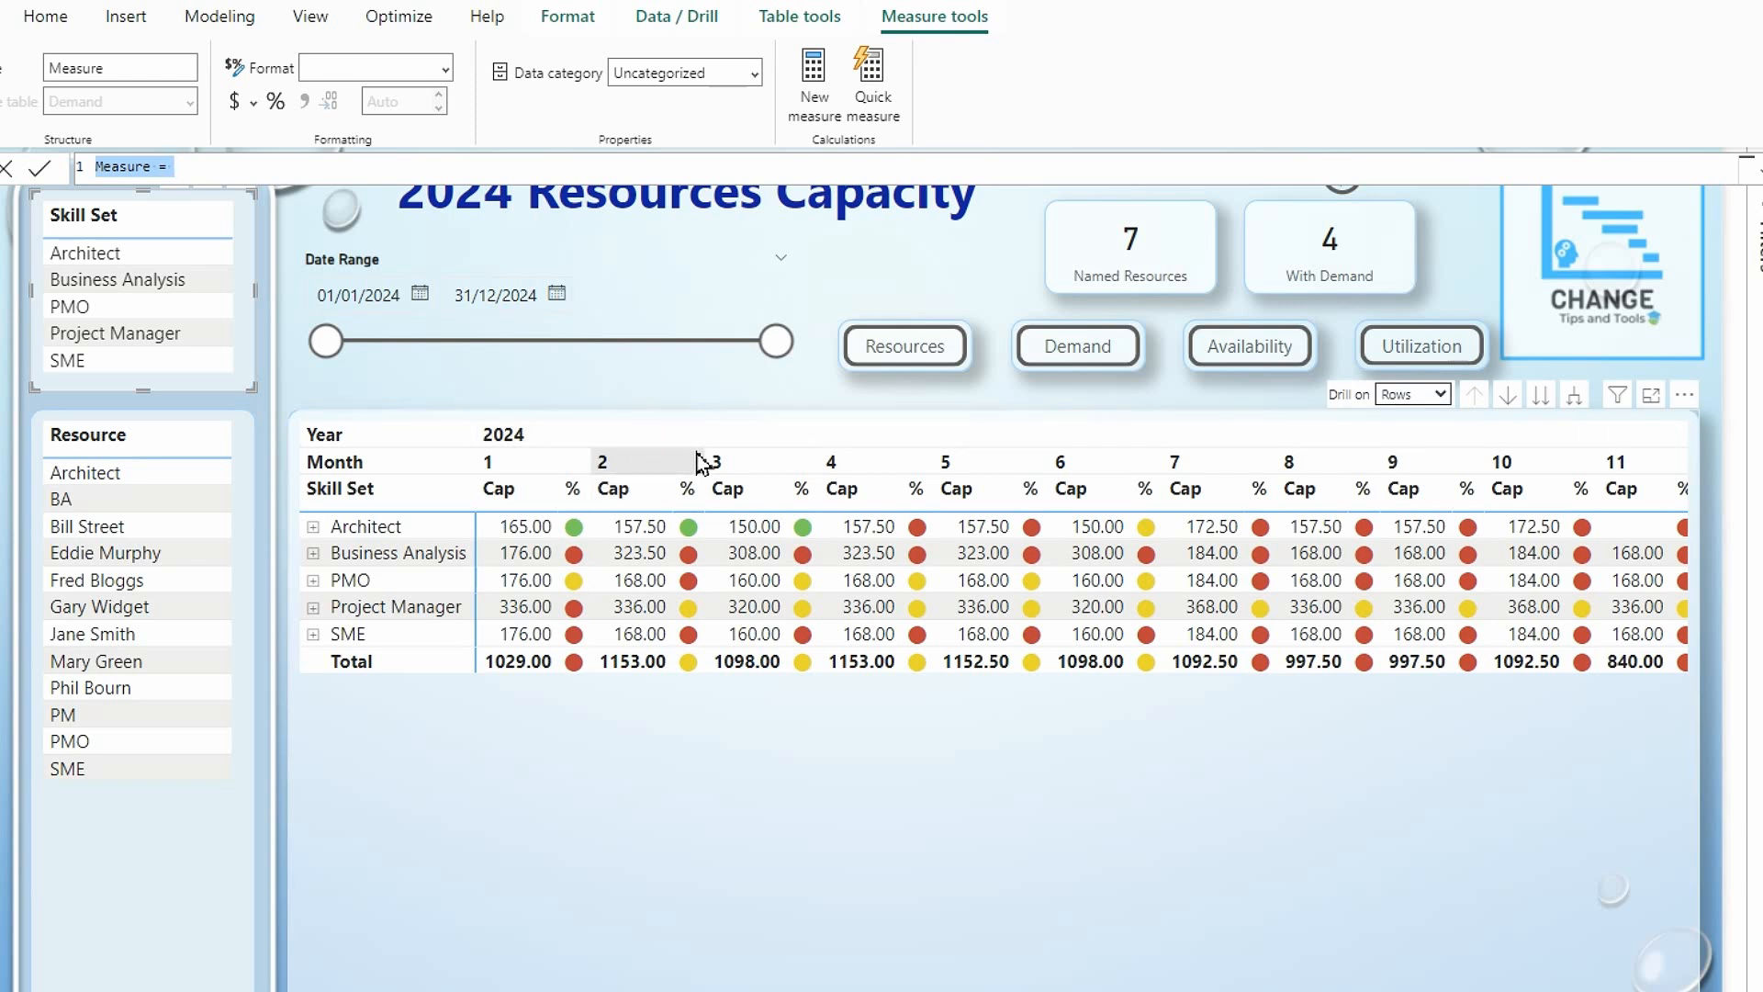
{"action": "type", "text": "Coun"}
{"action": "key", "text": "BackSpace"}
{"action": "key", "text": "BackSpace"}
{"action": "key", "text": "BackSpace"}
{"action": "key", "text": "BackSpace"}
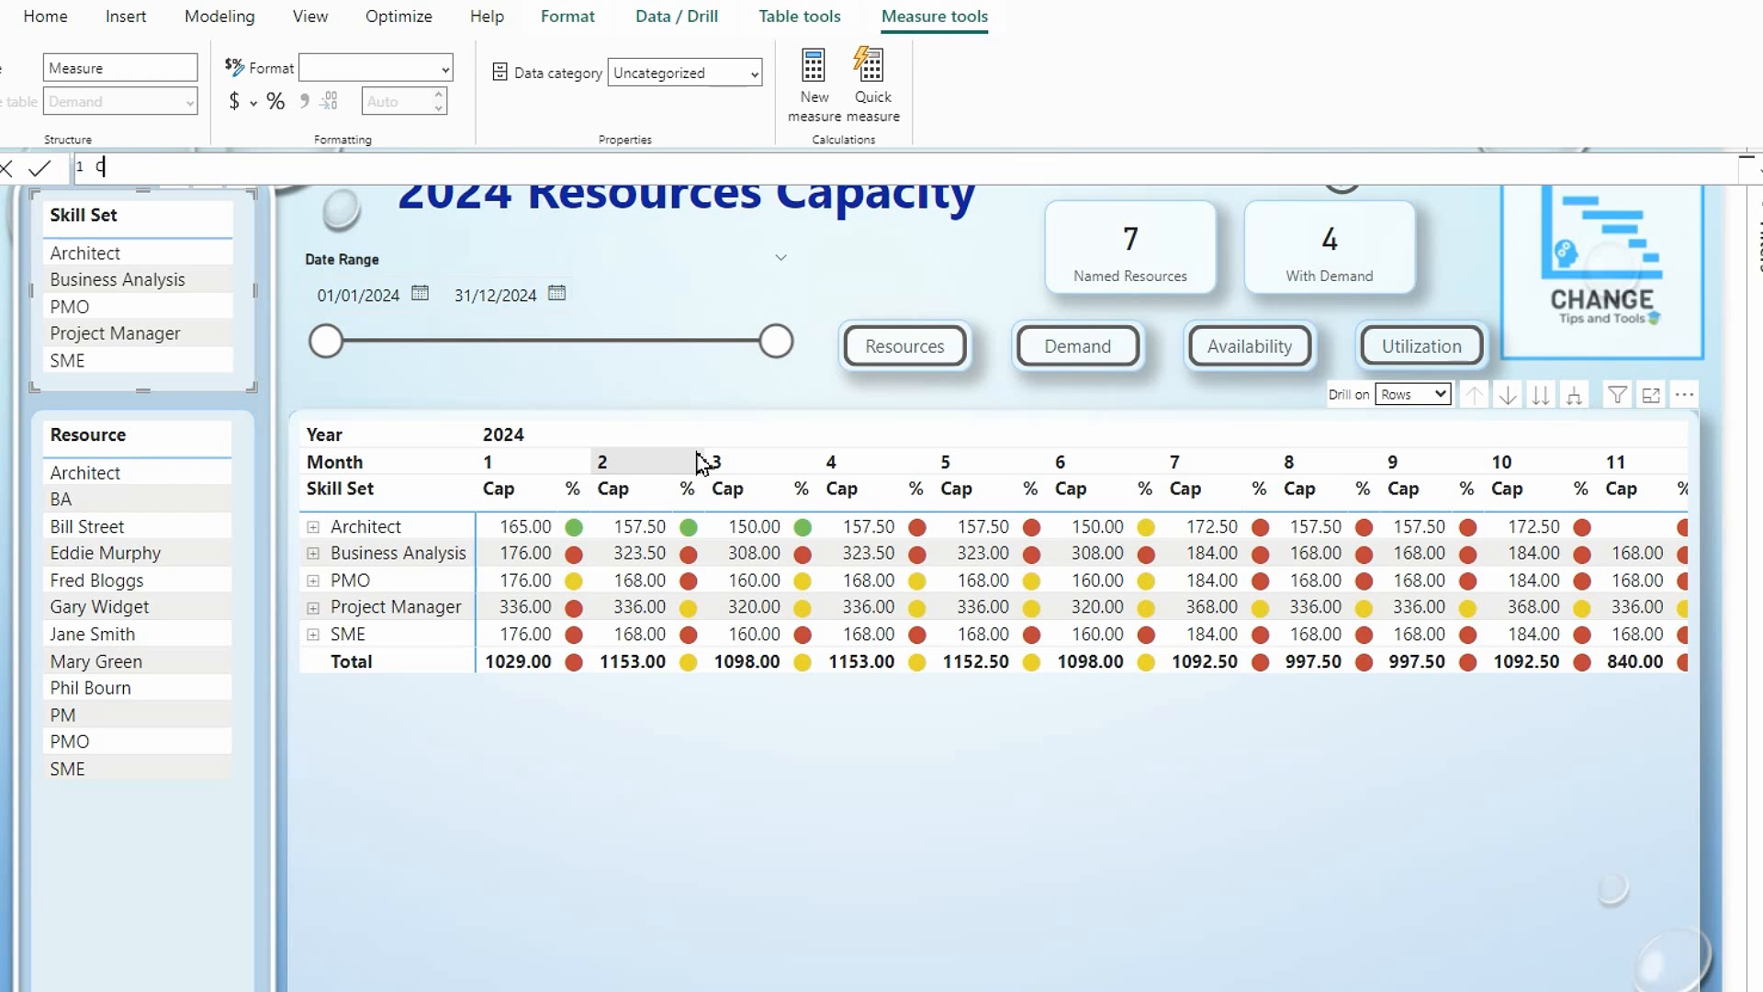
{"action": "type", "text": "Unique Resourc"}
Define the Unique Resources measure as DISTINCTCOUNT(Demand[Resource]) and commit it.
{"action": "type", "text": "es=dis"}
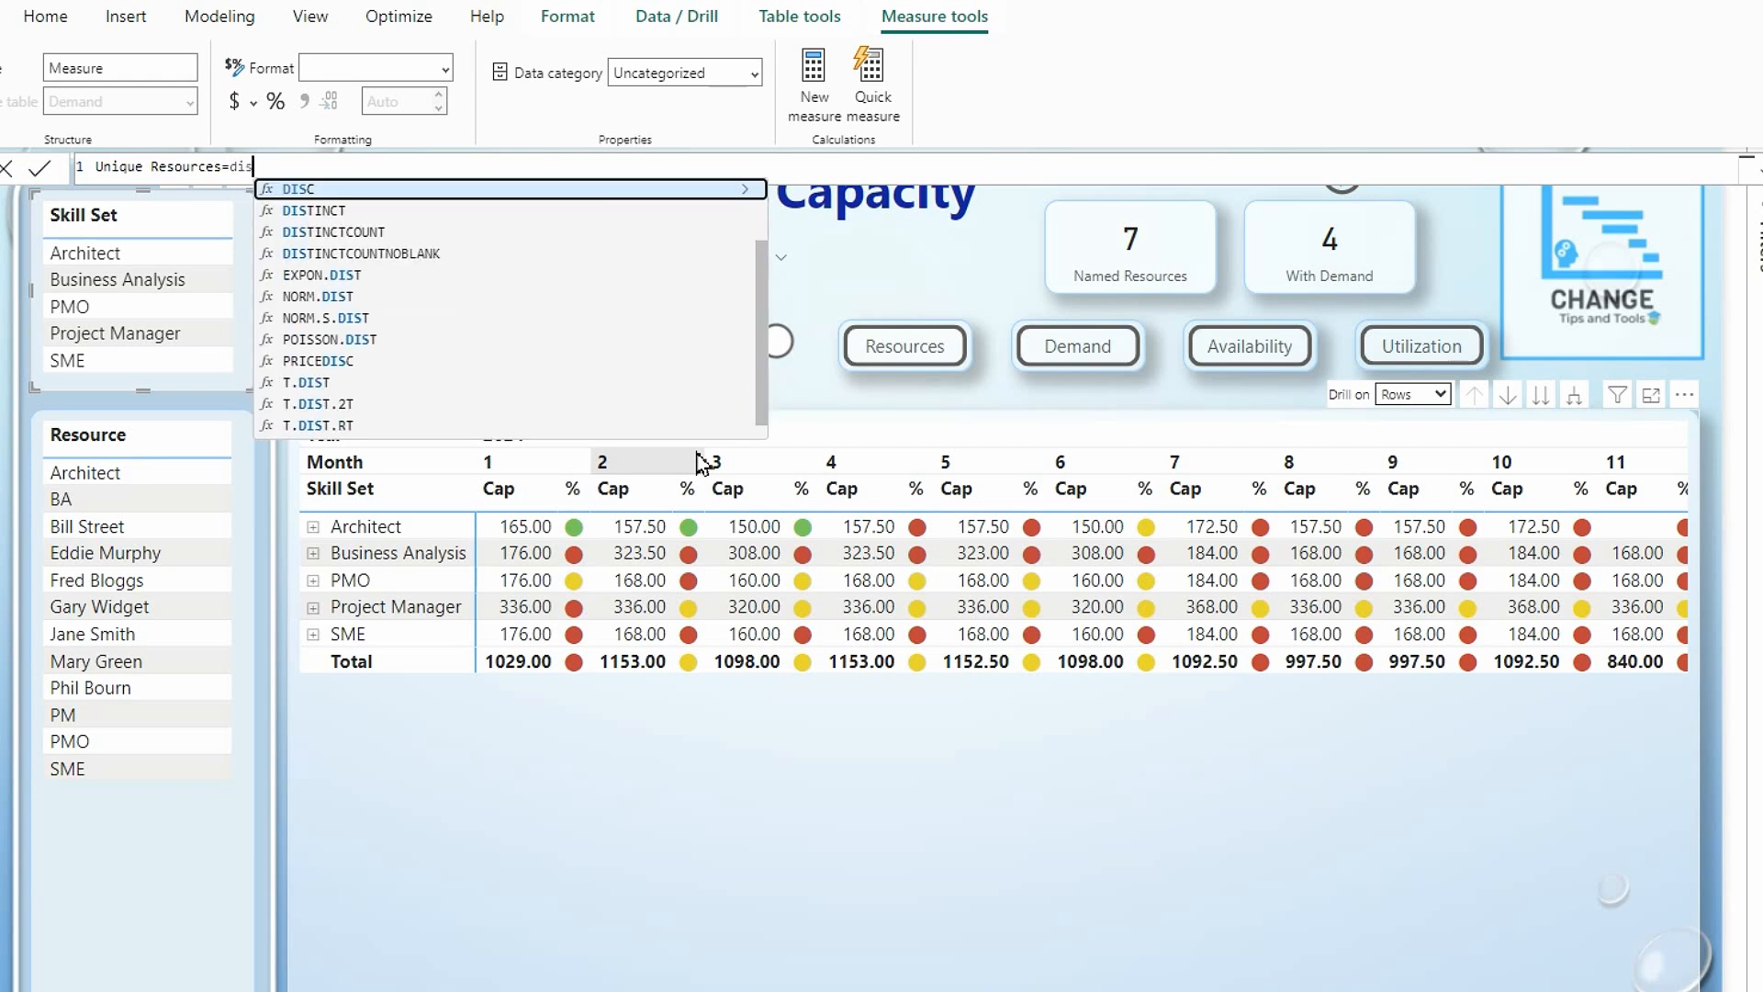
{"action": "left_click", "coordinate": [360, 231]}
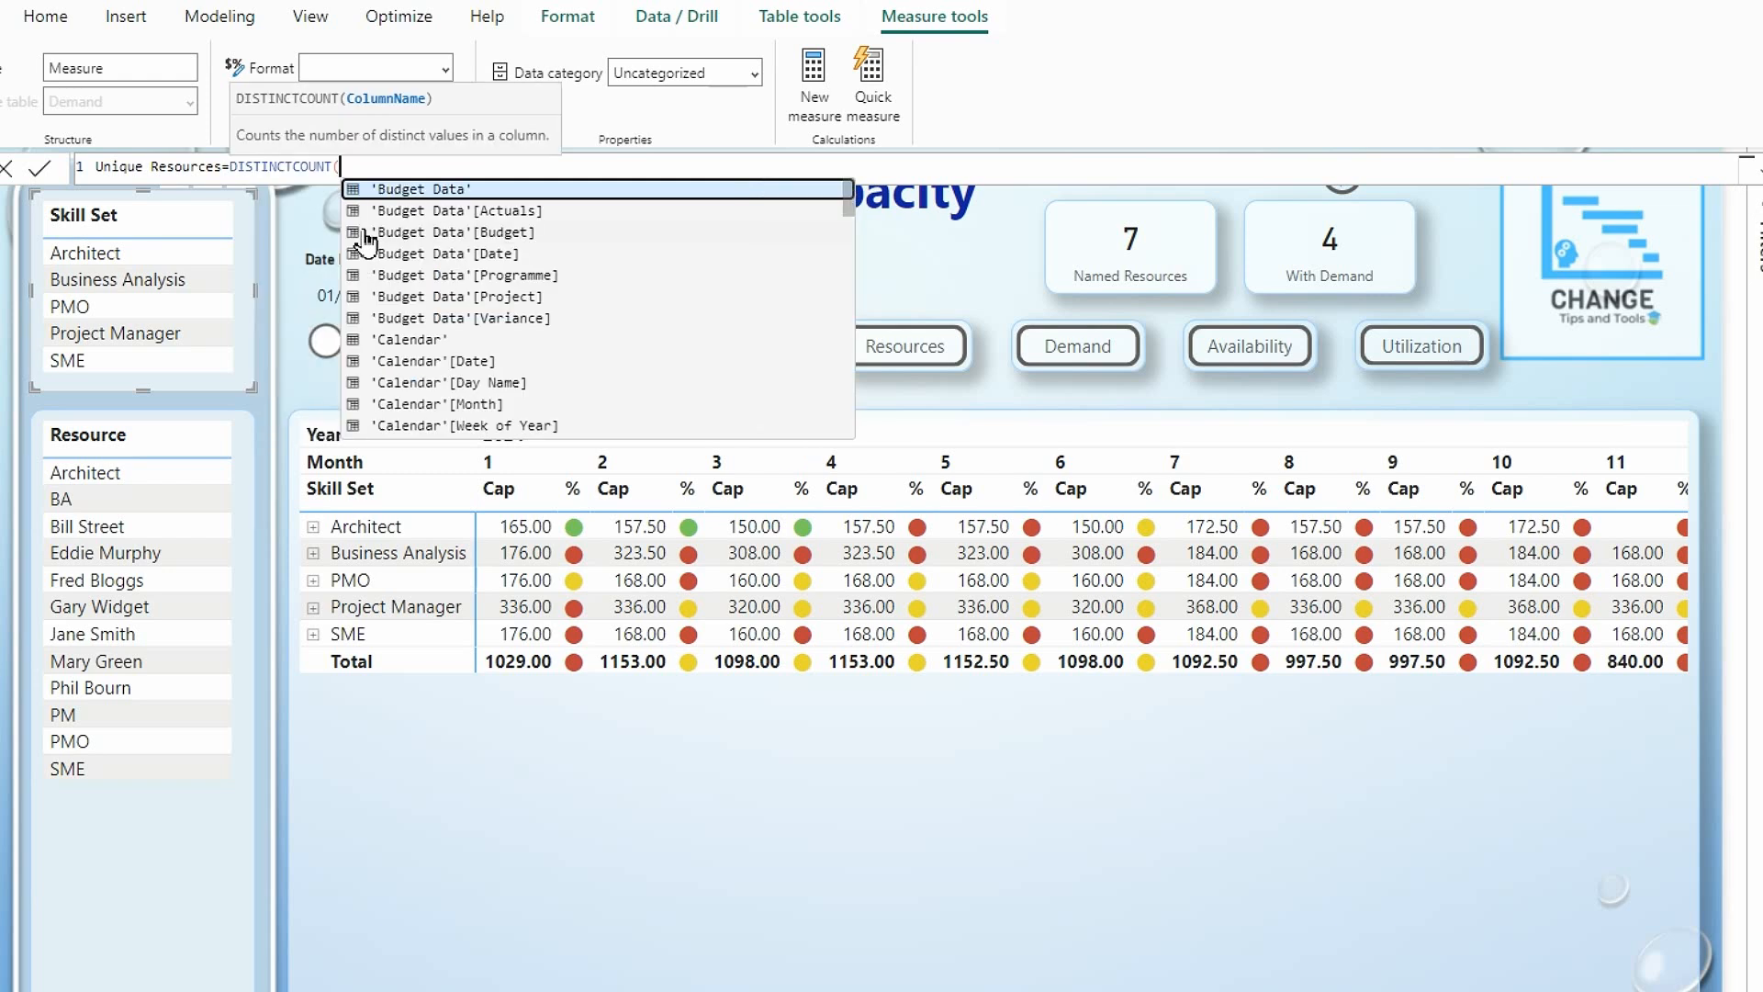
{"action": "type", "text": "d"}
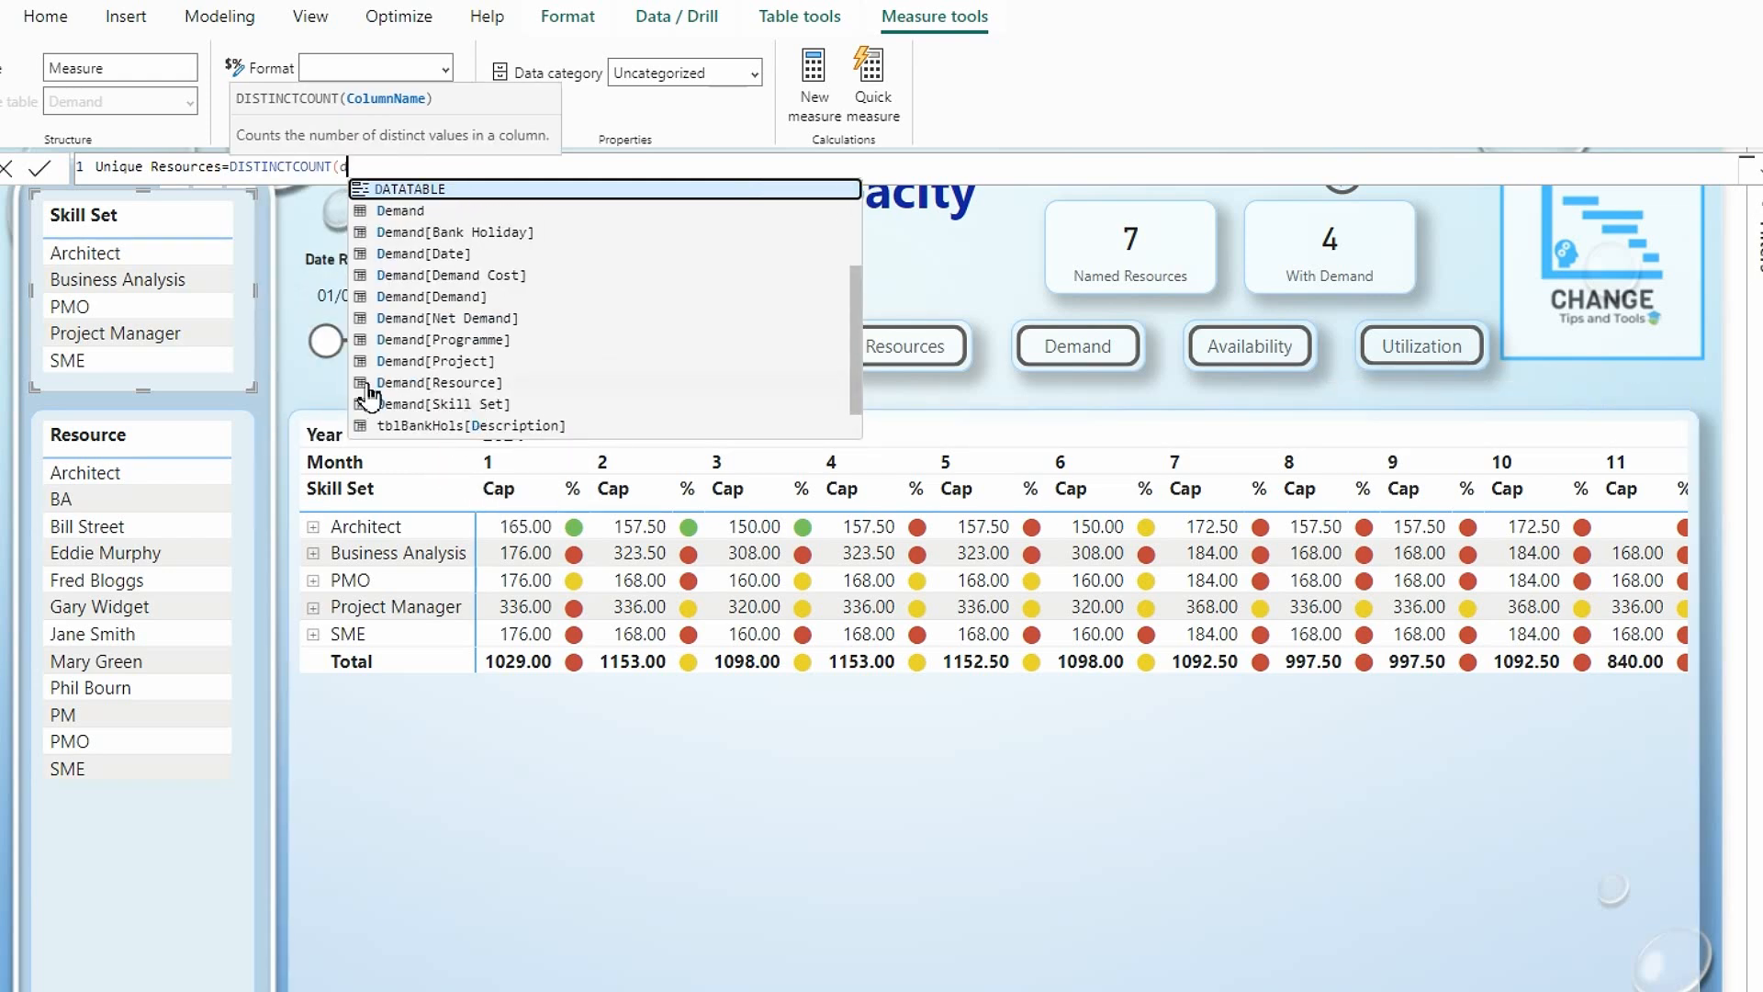
{"action": "left_click", "coordinate": [418, 382]}
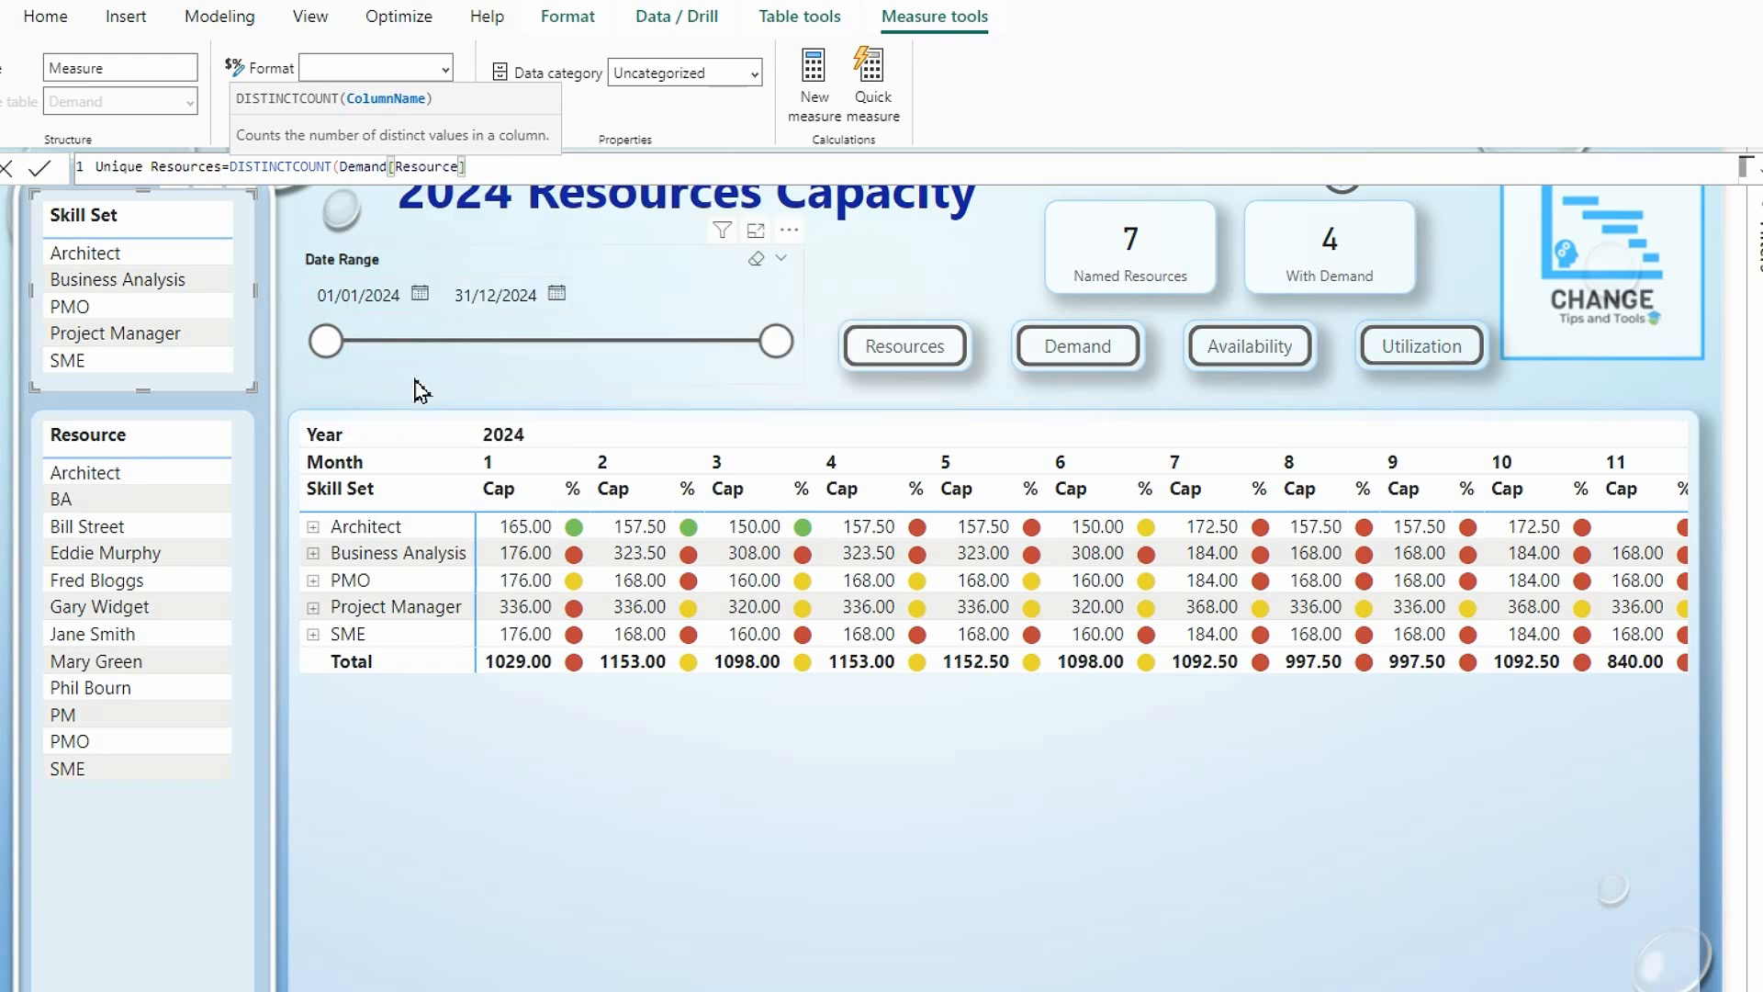
{"action": "type", "text": ")"}
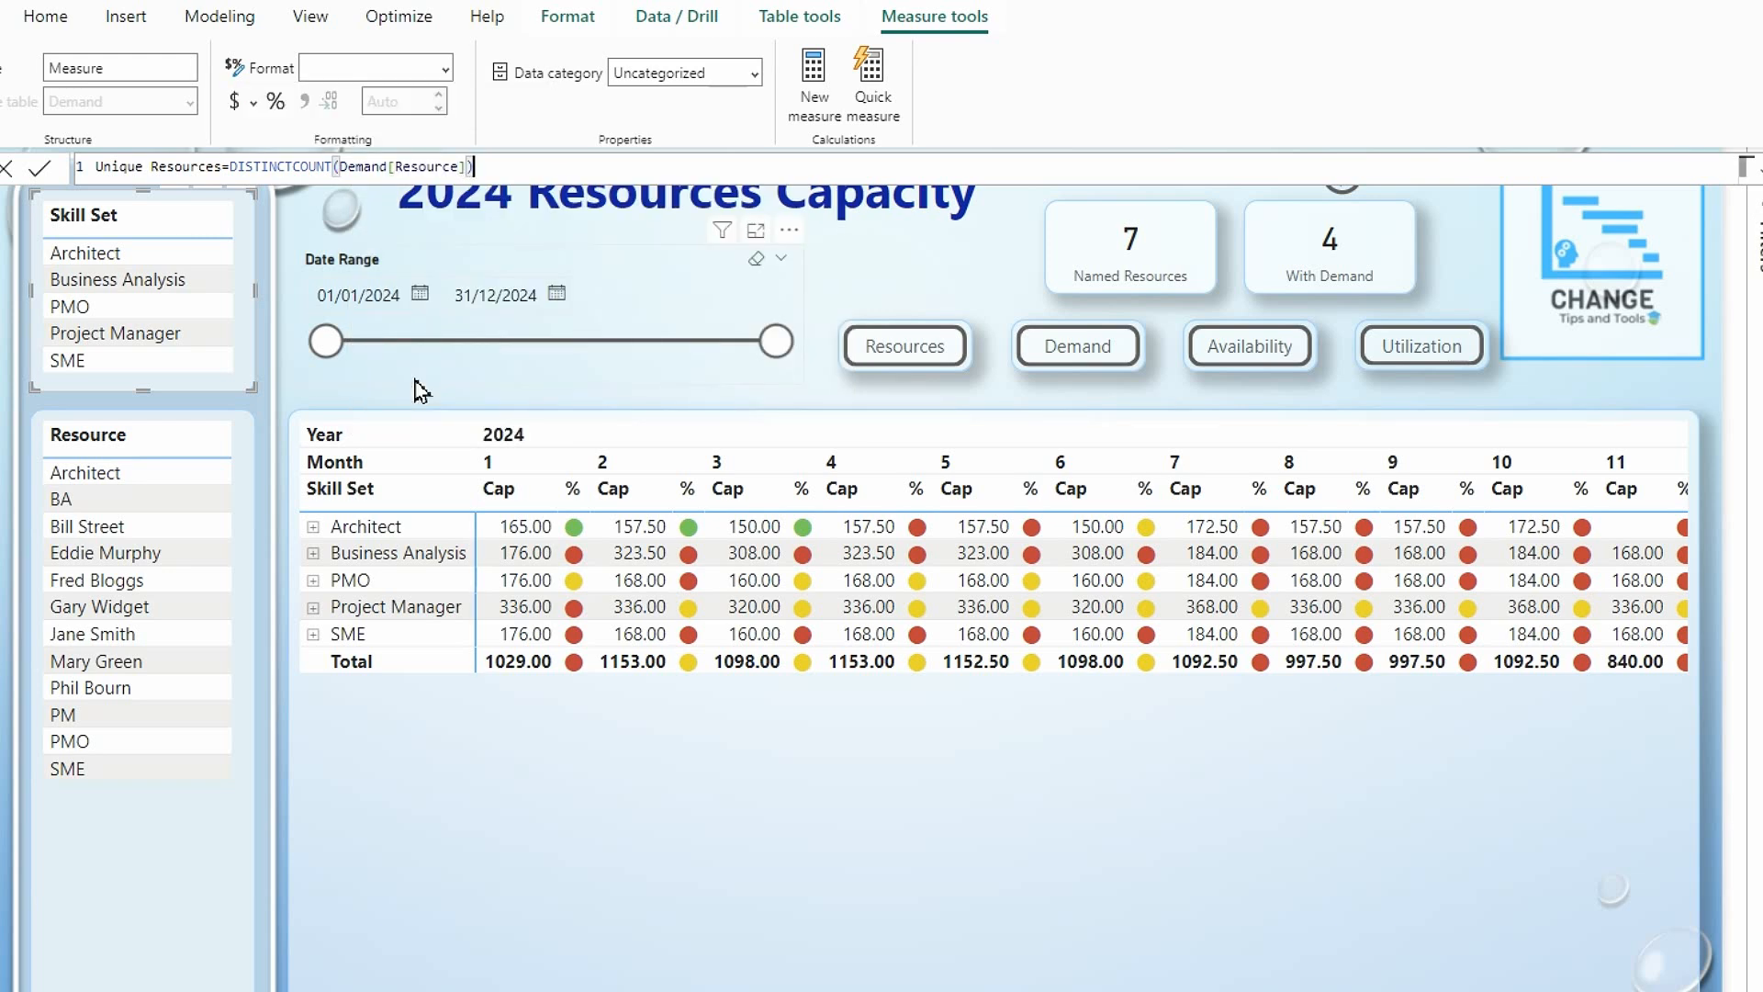
{"action": "key", "text": "Return"}
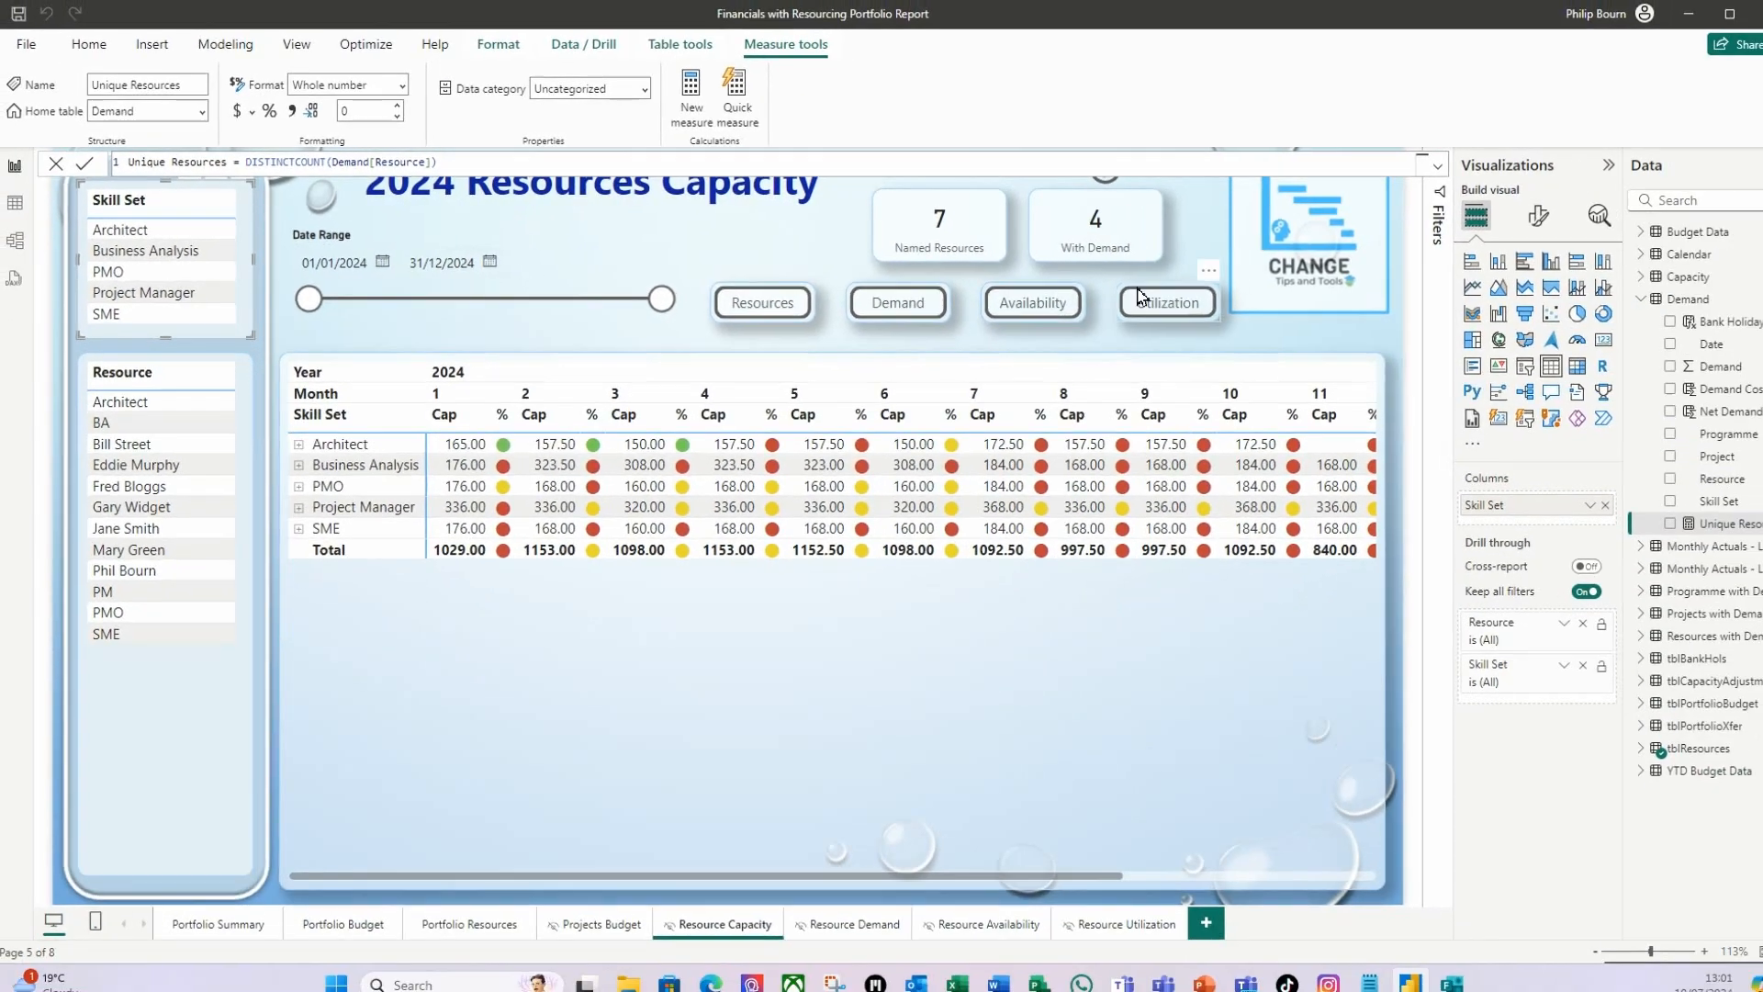
Replace the With Demand field in the second card of the Resource Capacity page with the Unique Resources measure.
{"action": "left_click", "coordinate": [1363, 290]}
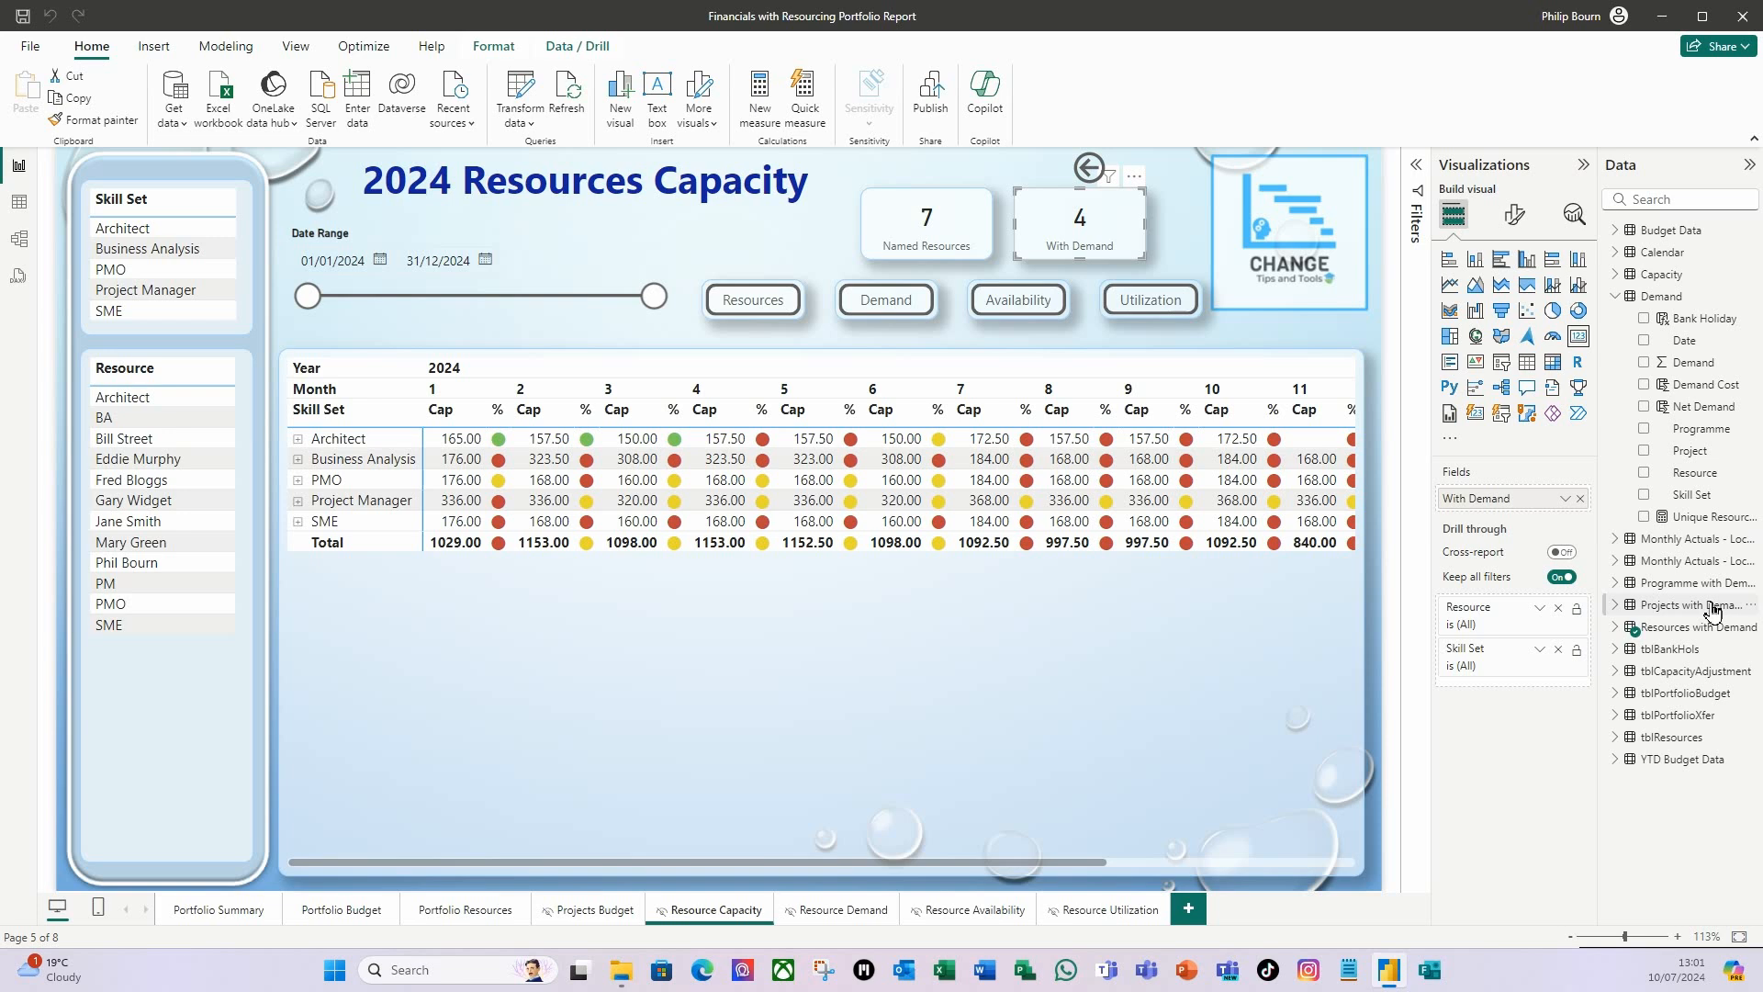
{"action": "left_click_drag", "start_coordinate": [1706, 521], "coordinate": [1529, 499]}
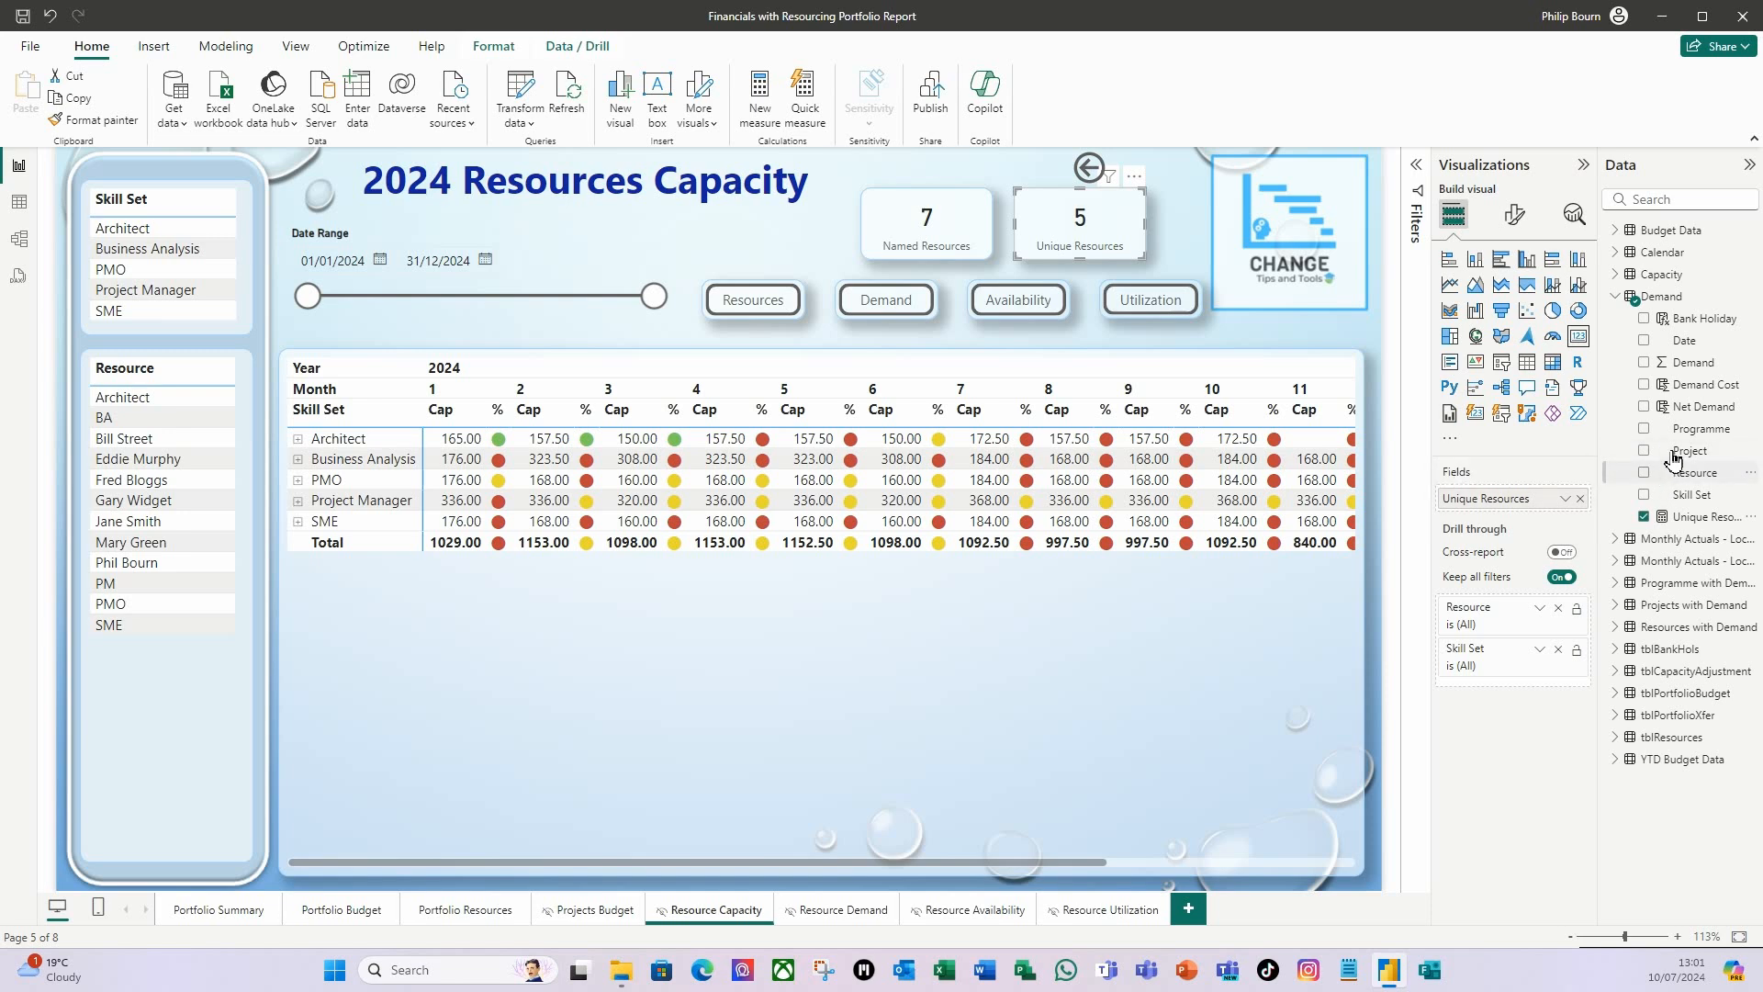
{"action": "left_click", "coordinate": [1699, 517]}
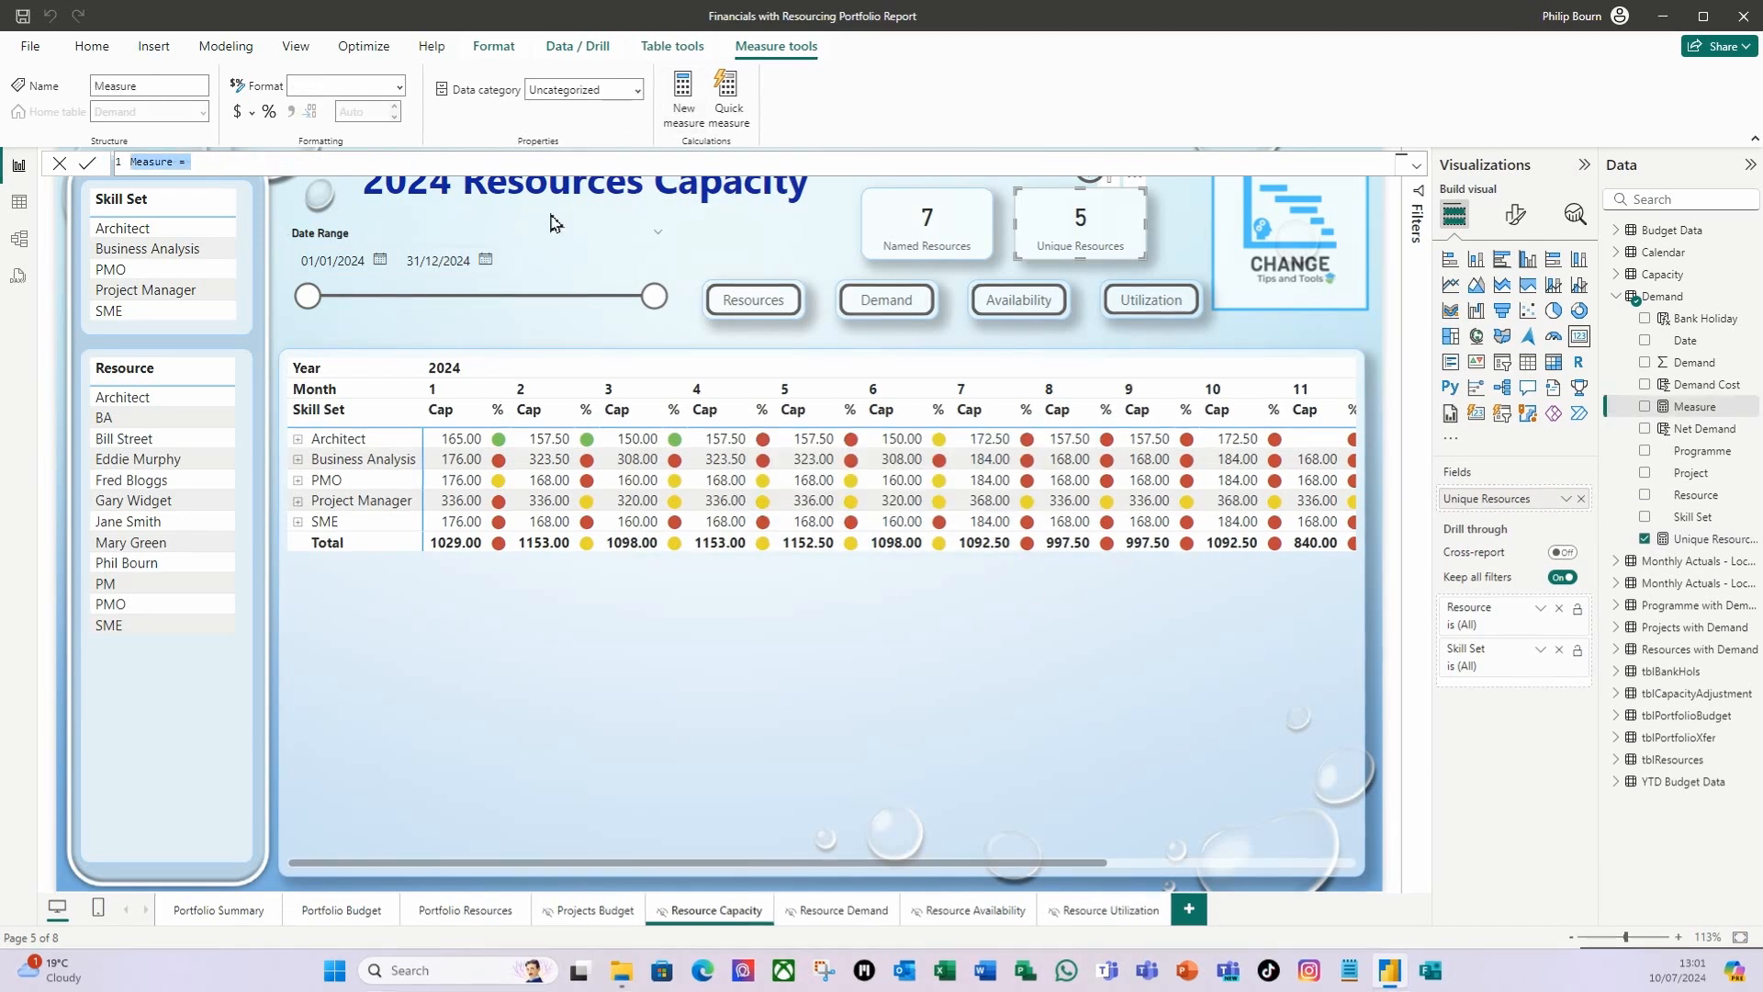
{"action": "type", "text": "Dema"}
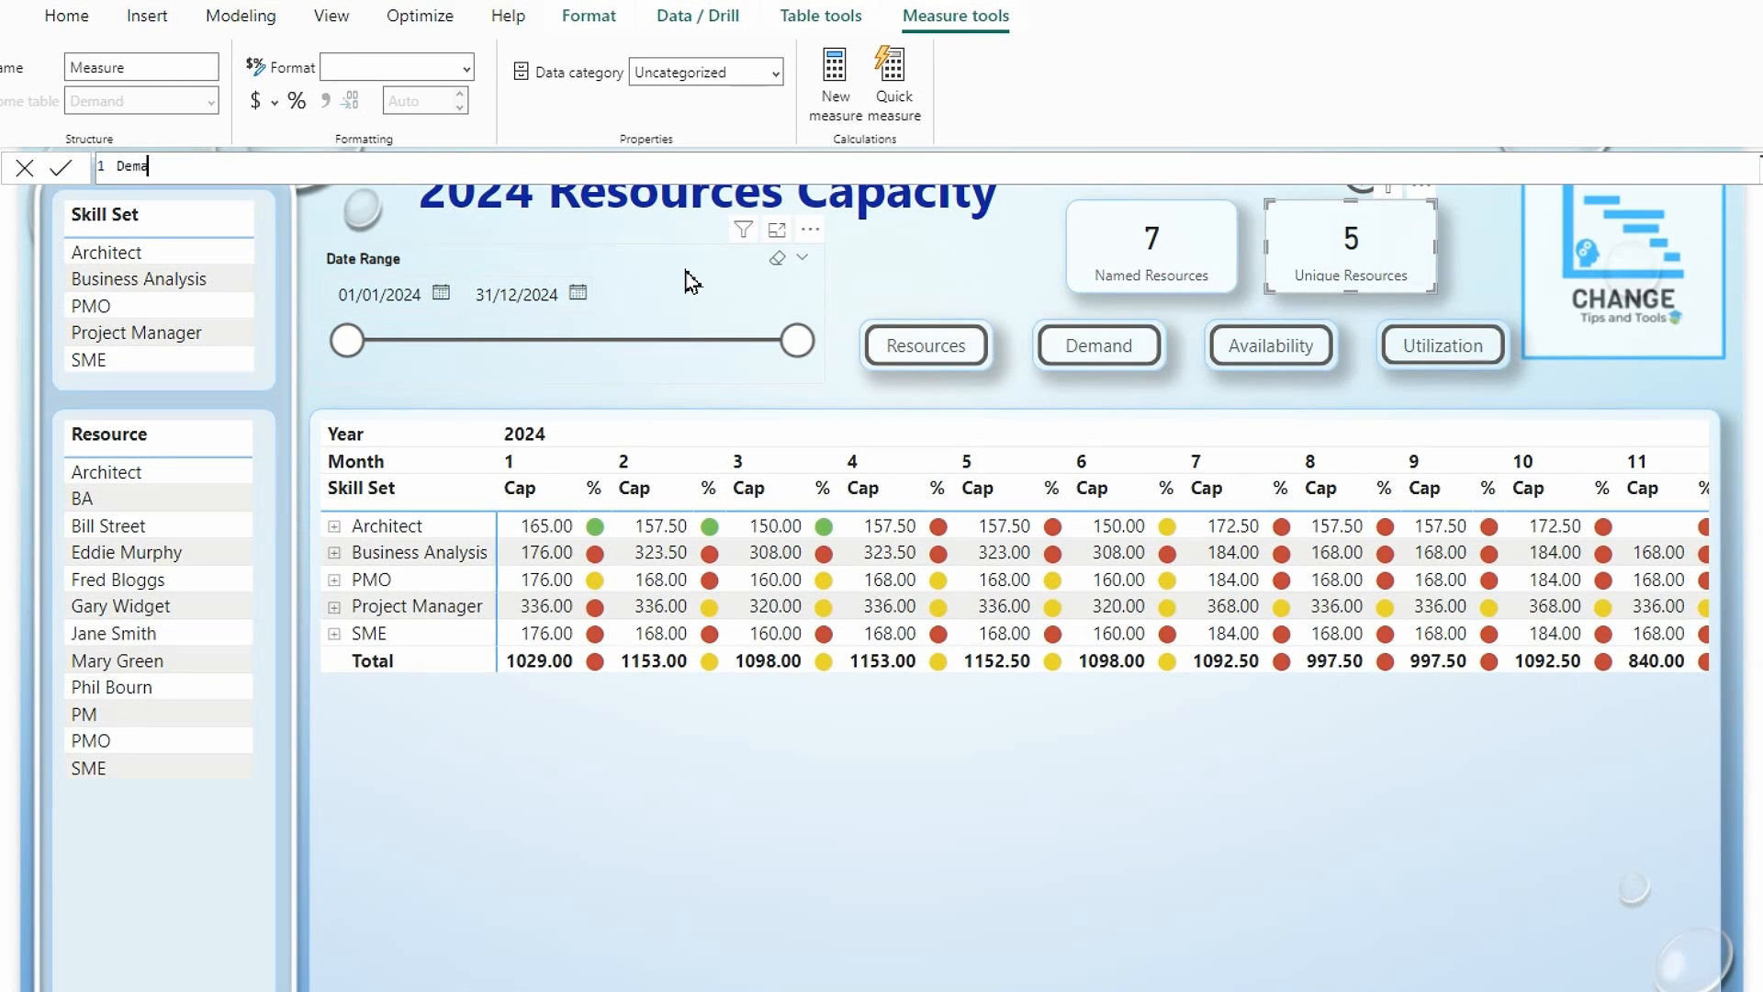
{"action": "type", "text": "nd FT"}
{"action": "type", "text": "clac"}
{"action": "key", "text": "BackSpace"}
{"action": "key", "text": "BackSpace"}
{"action": "key", "text": "BackSpace"}
{"action": "type", "text": "a"}
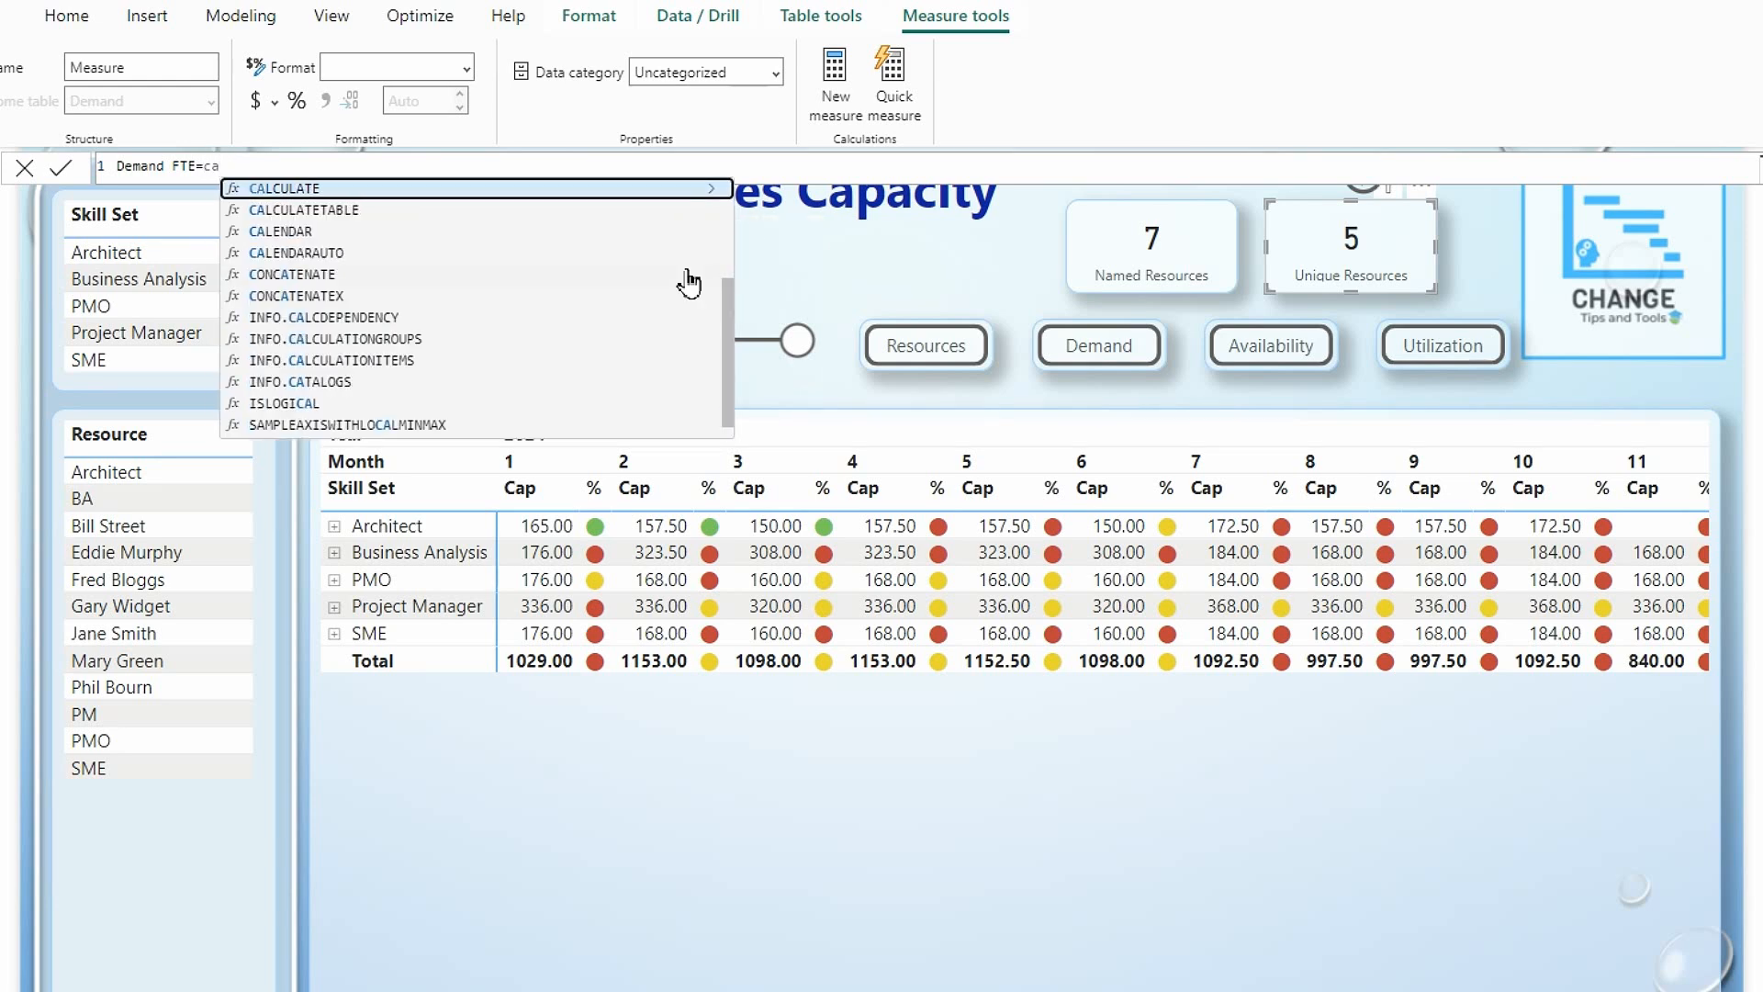
{"action": "left_click", "coordinate": [276, 190]}
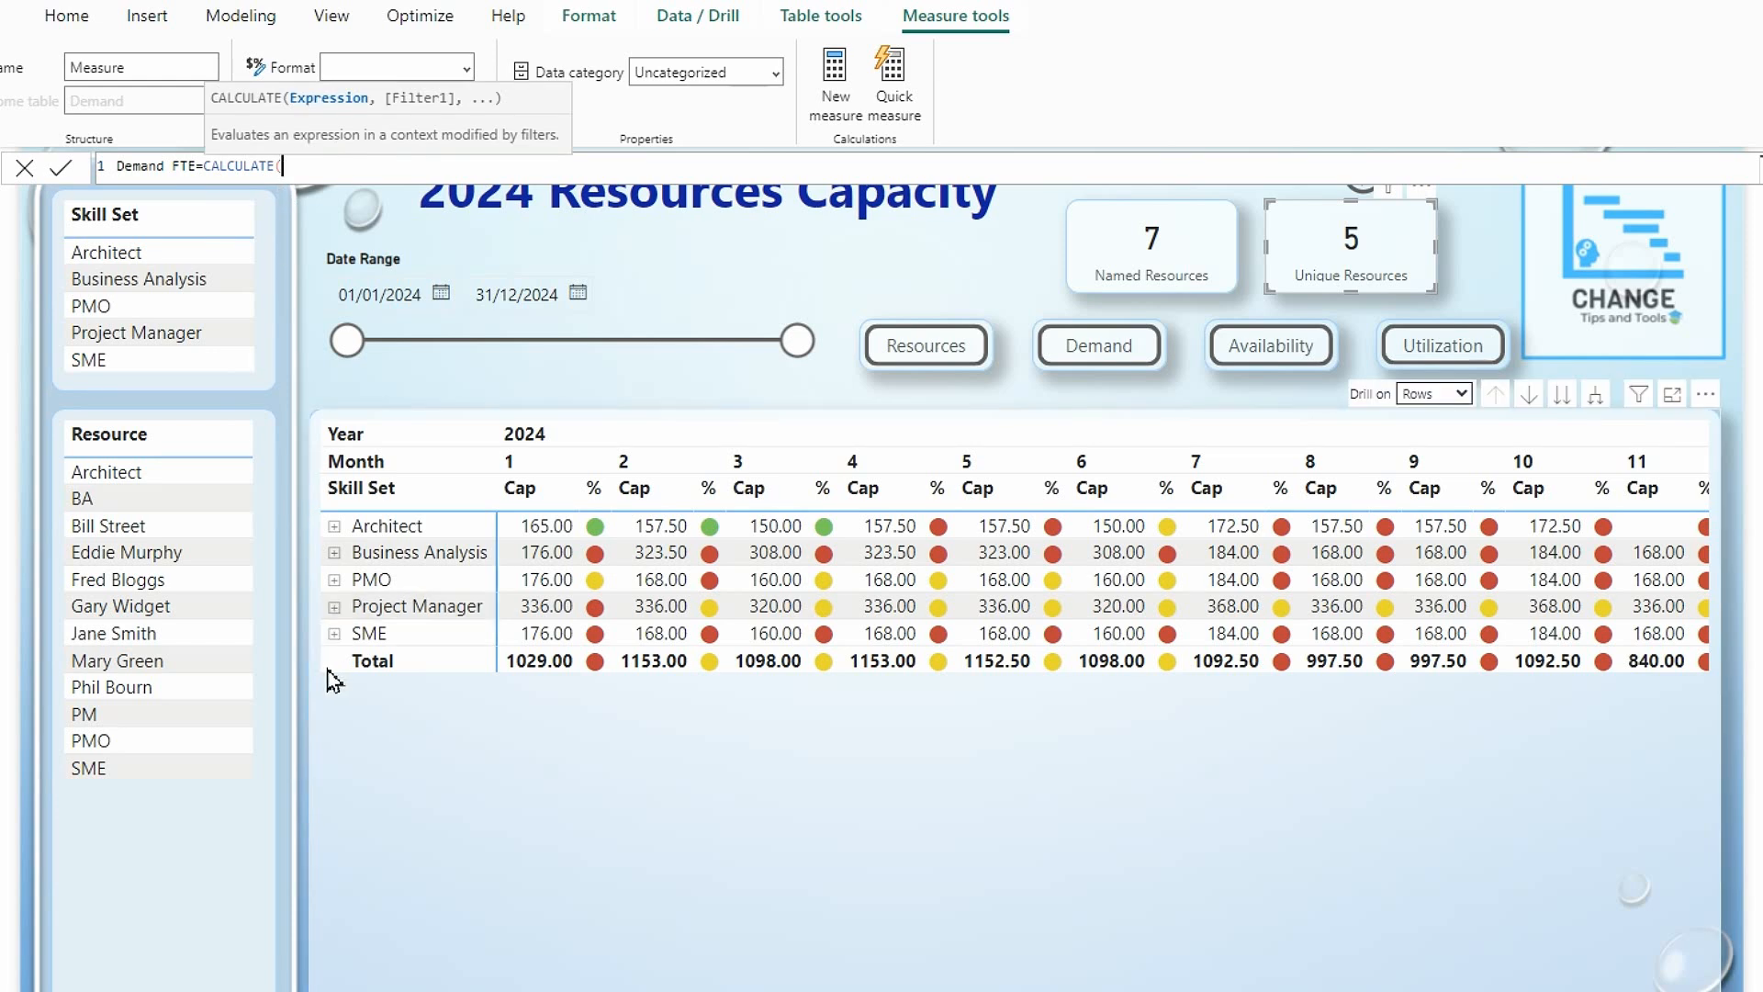
{"action": "type", "text": "["}
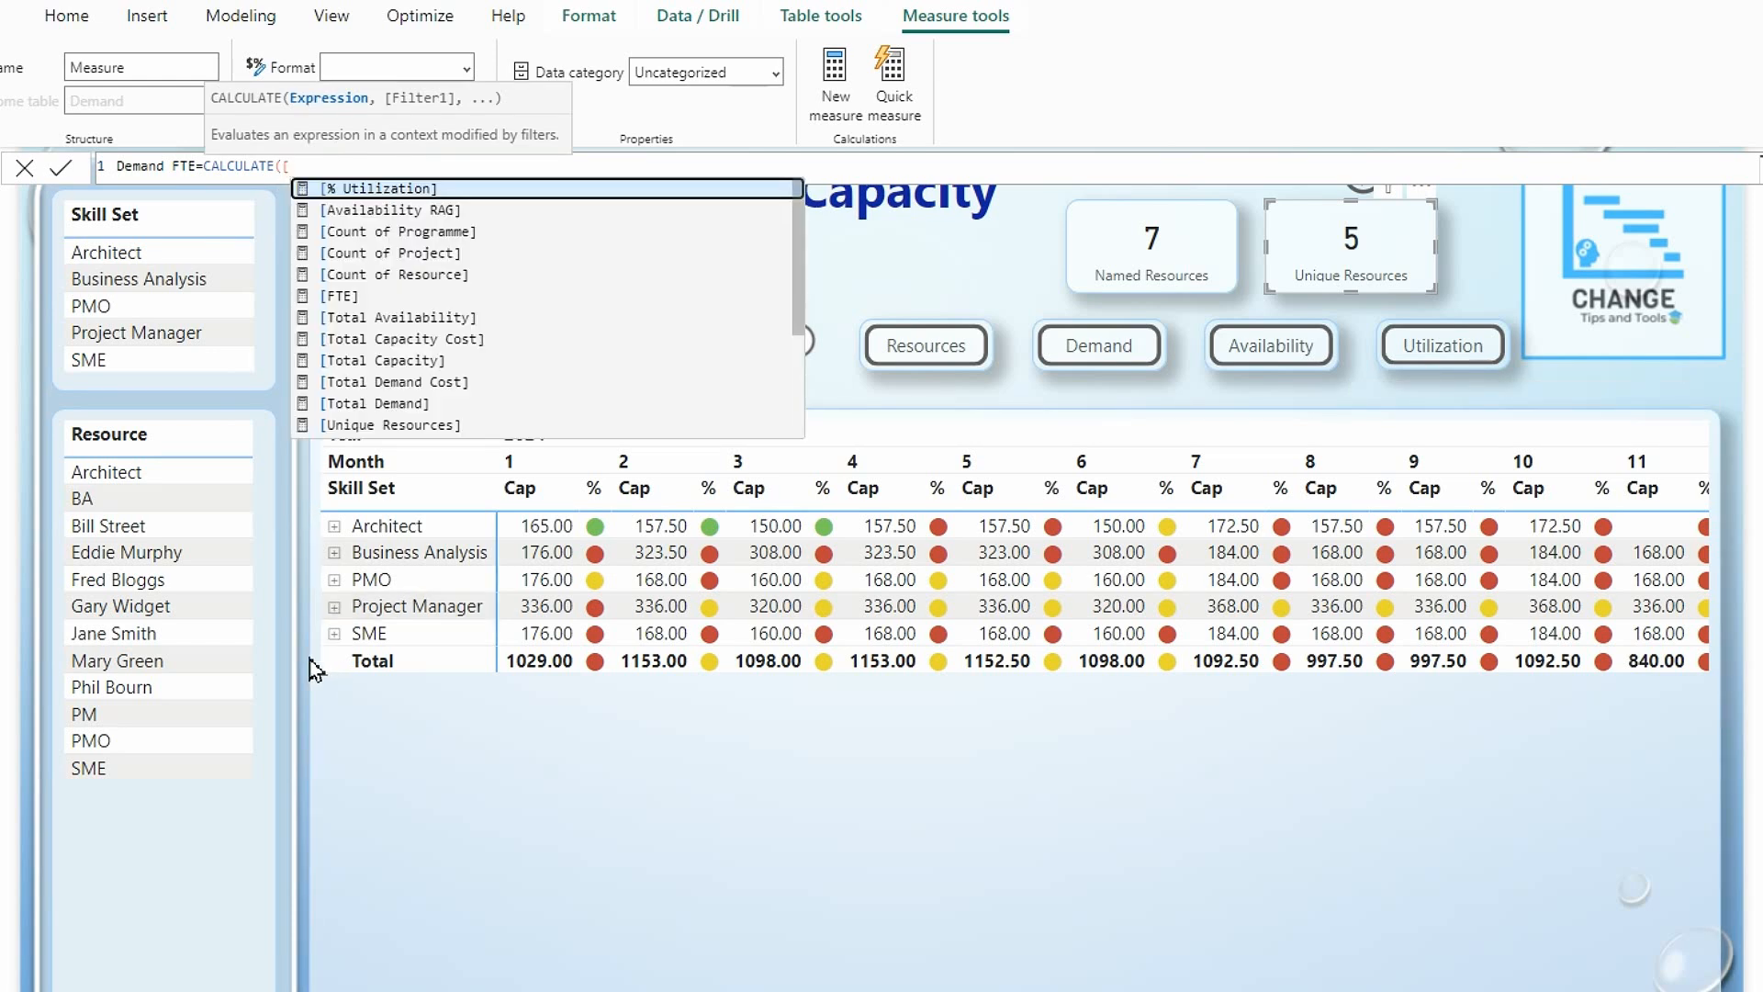
{"action": "left_click", "coordinate": [439, 424]}
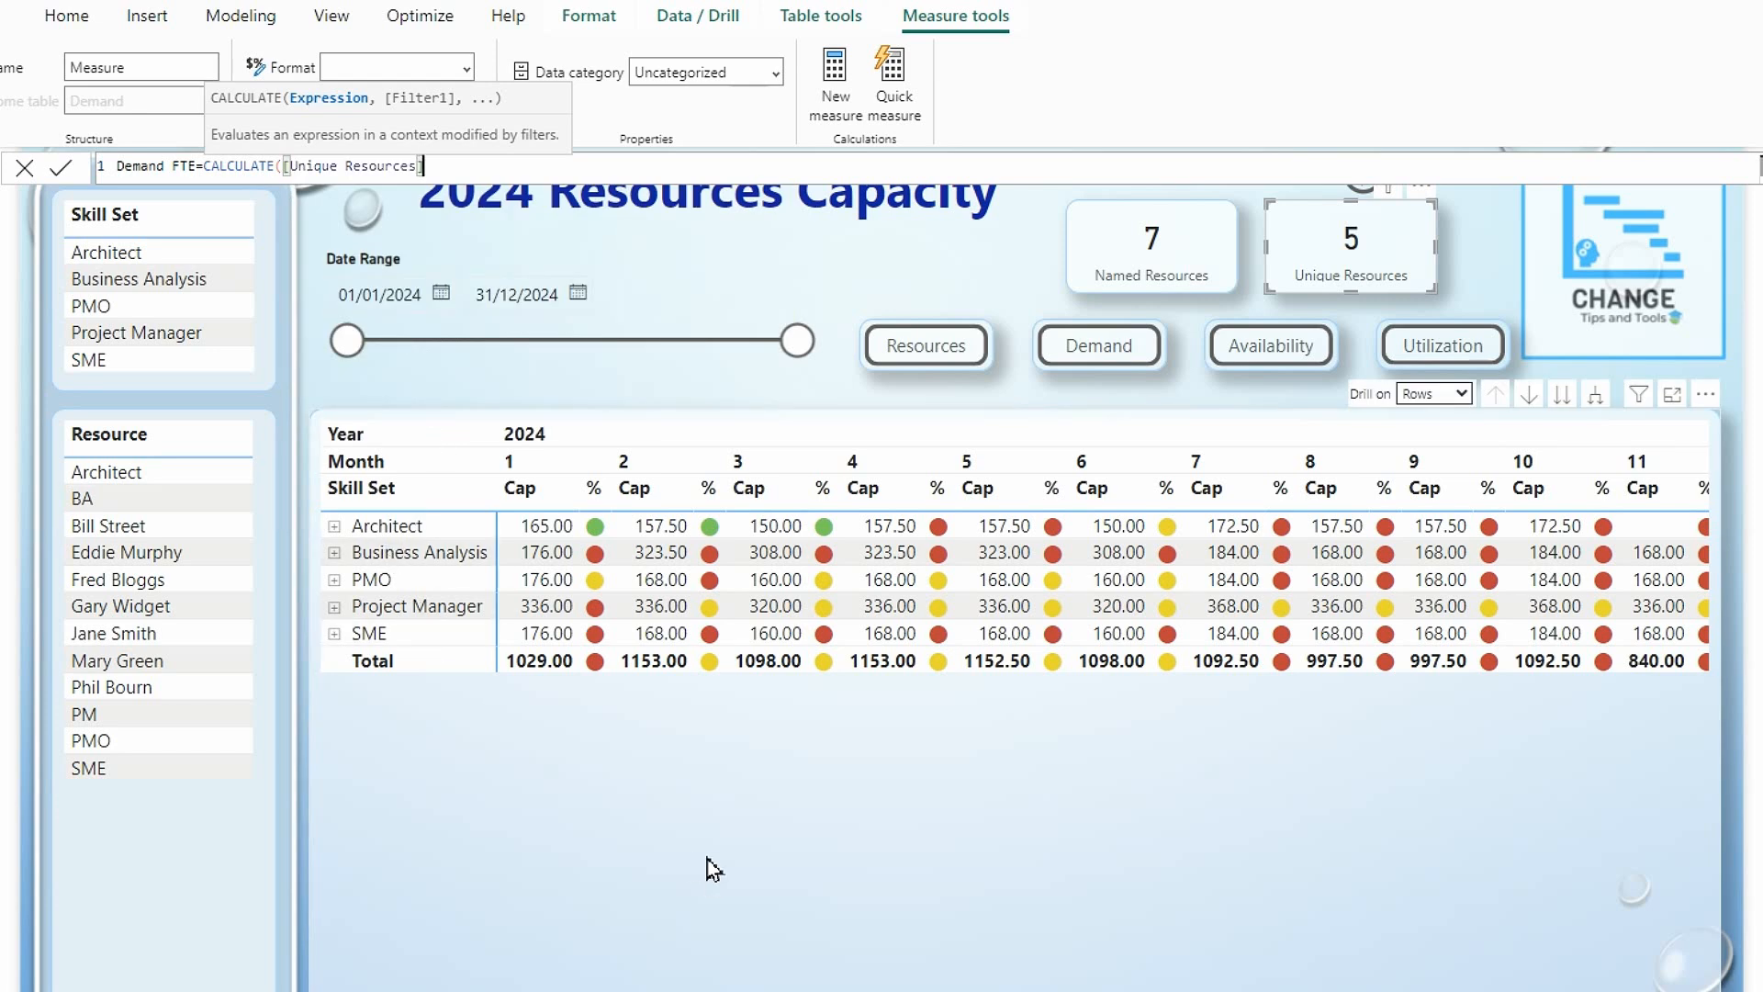
{"action": "type", "text": ","}
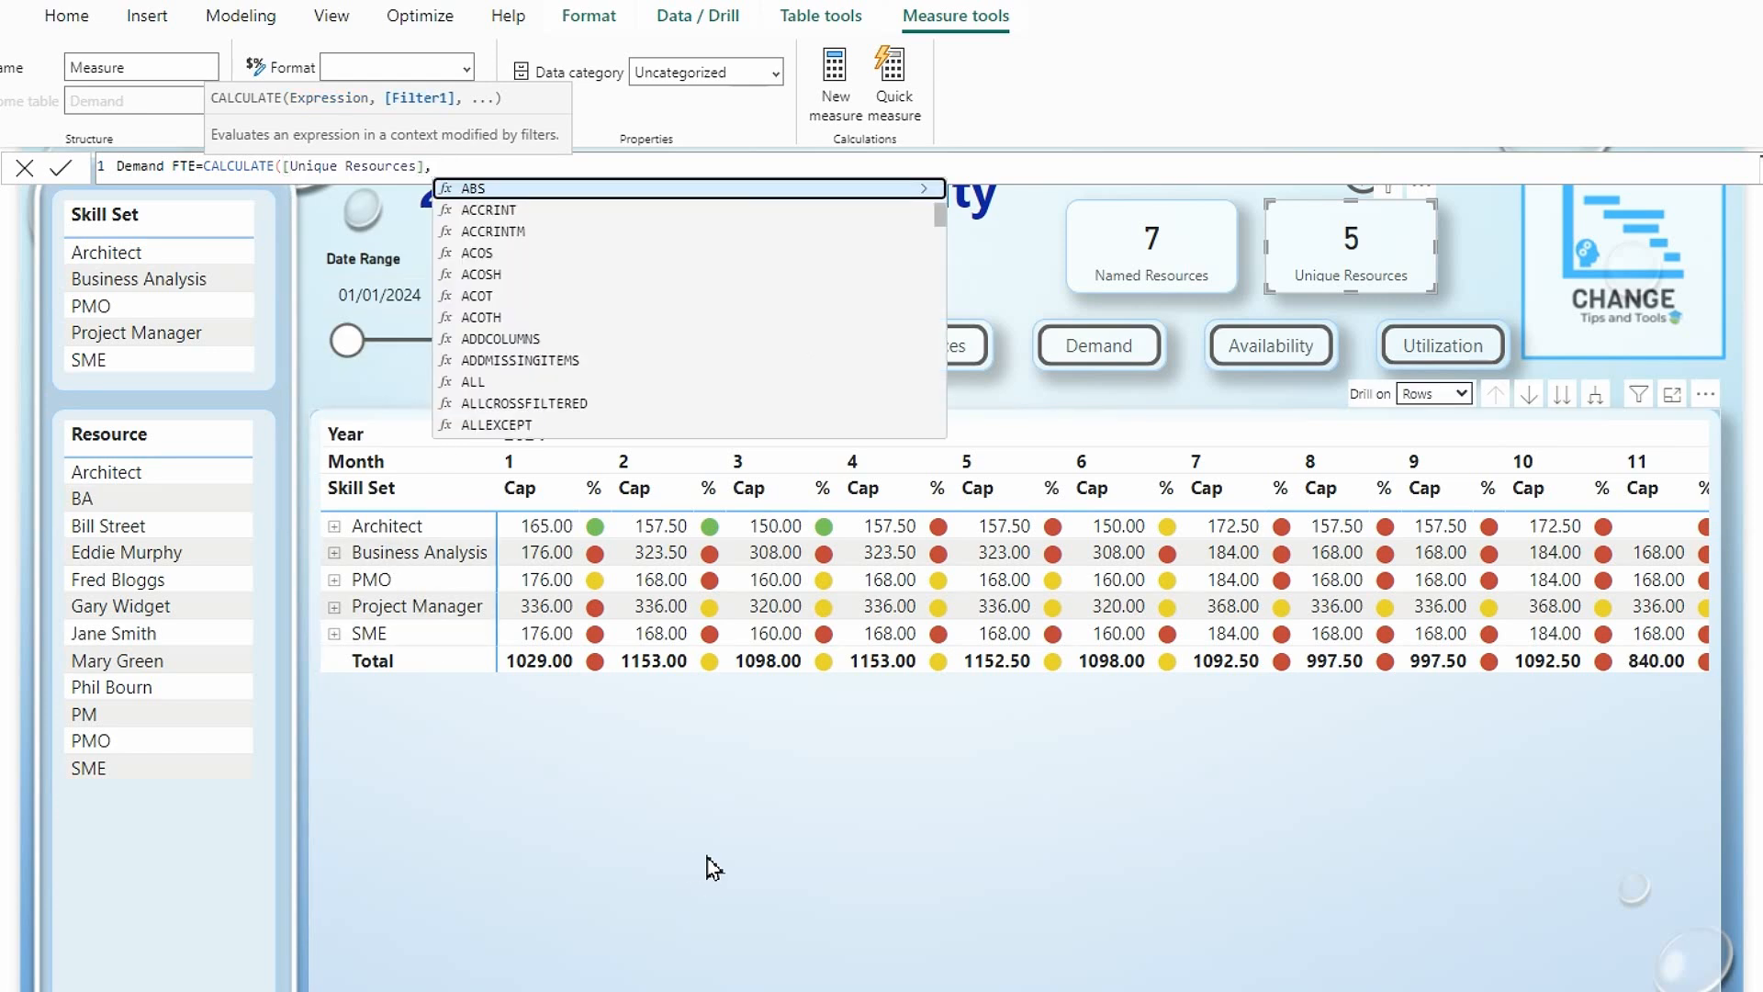
{"action": "type", "text": "dem"}
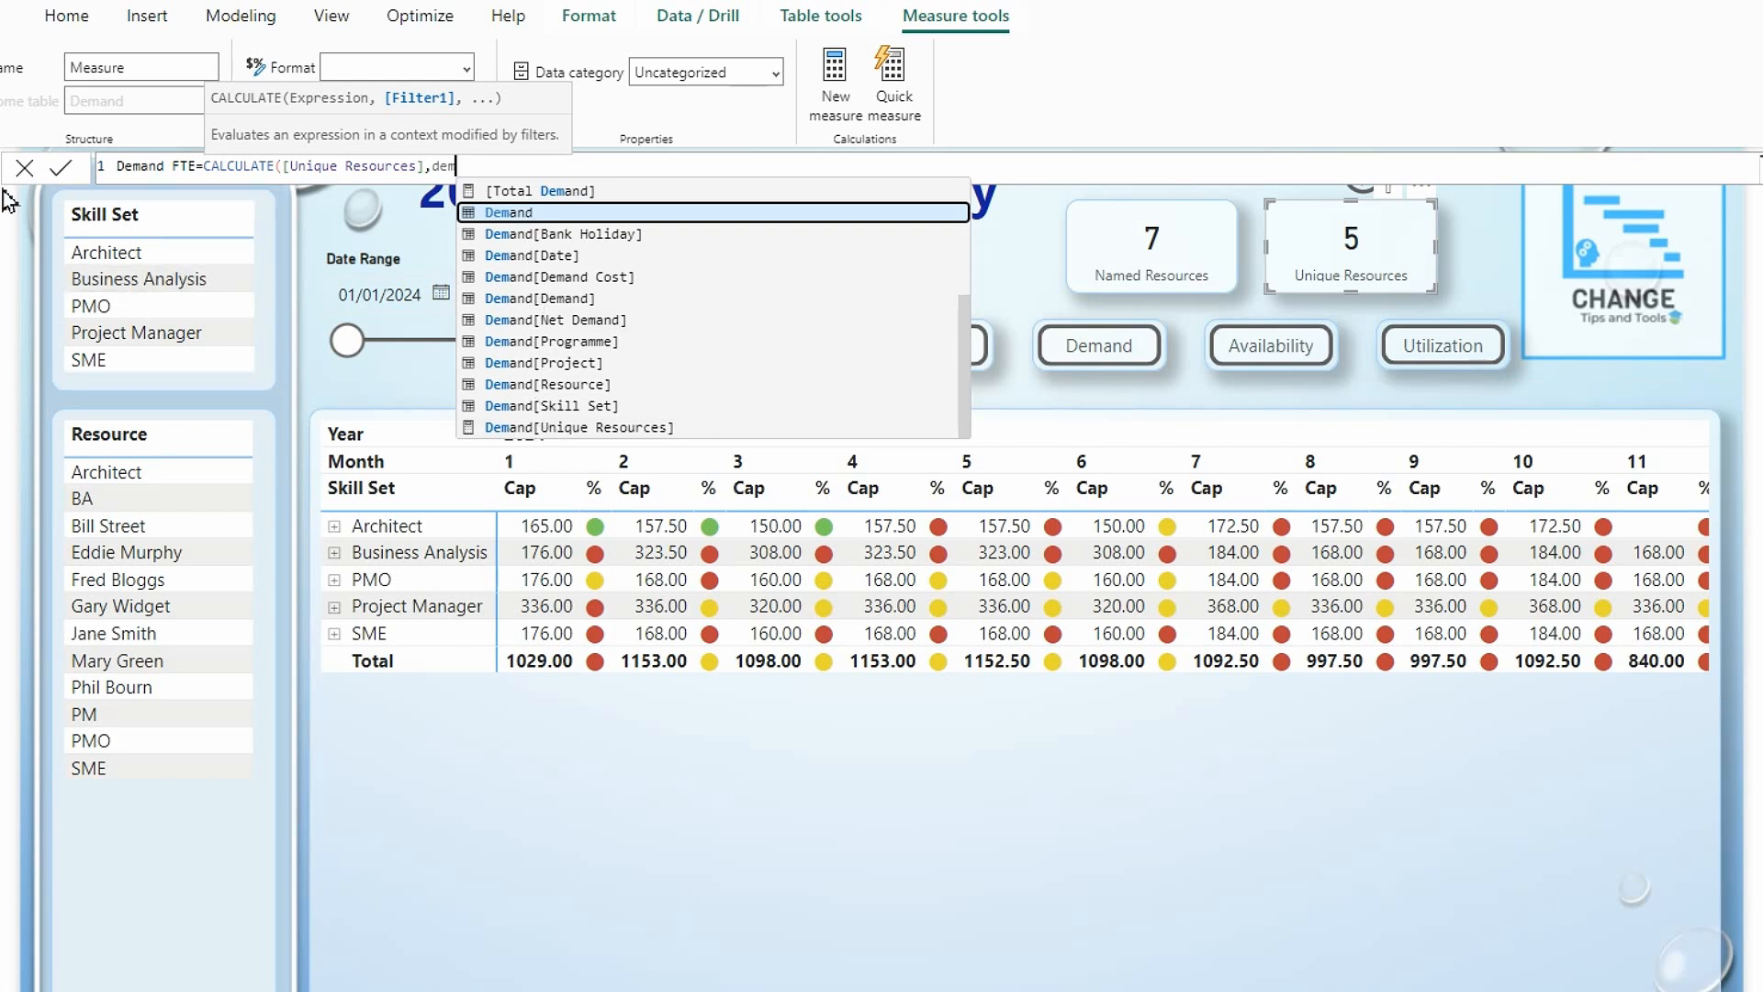
{"action": "left_click", "coordinate": [25, 169]}
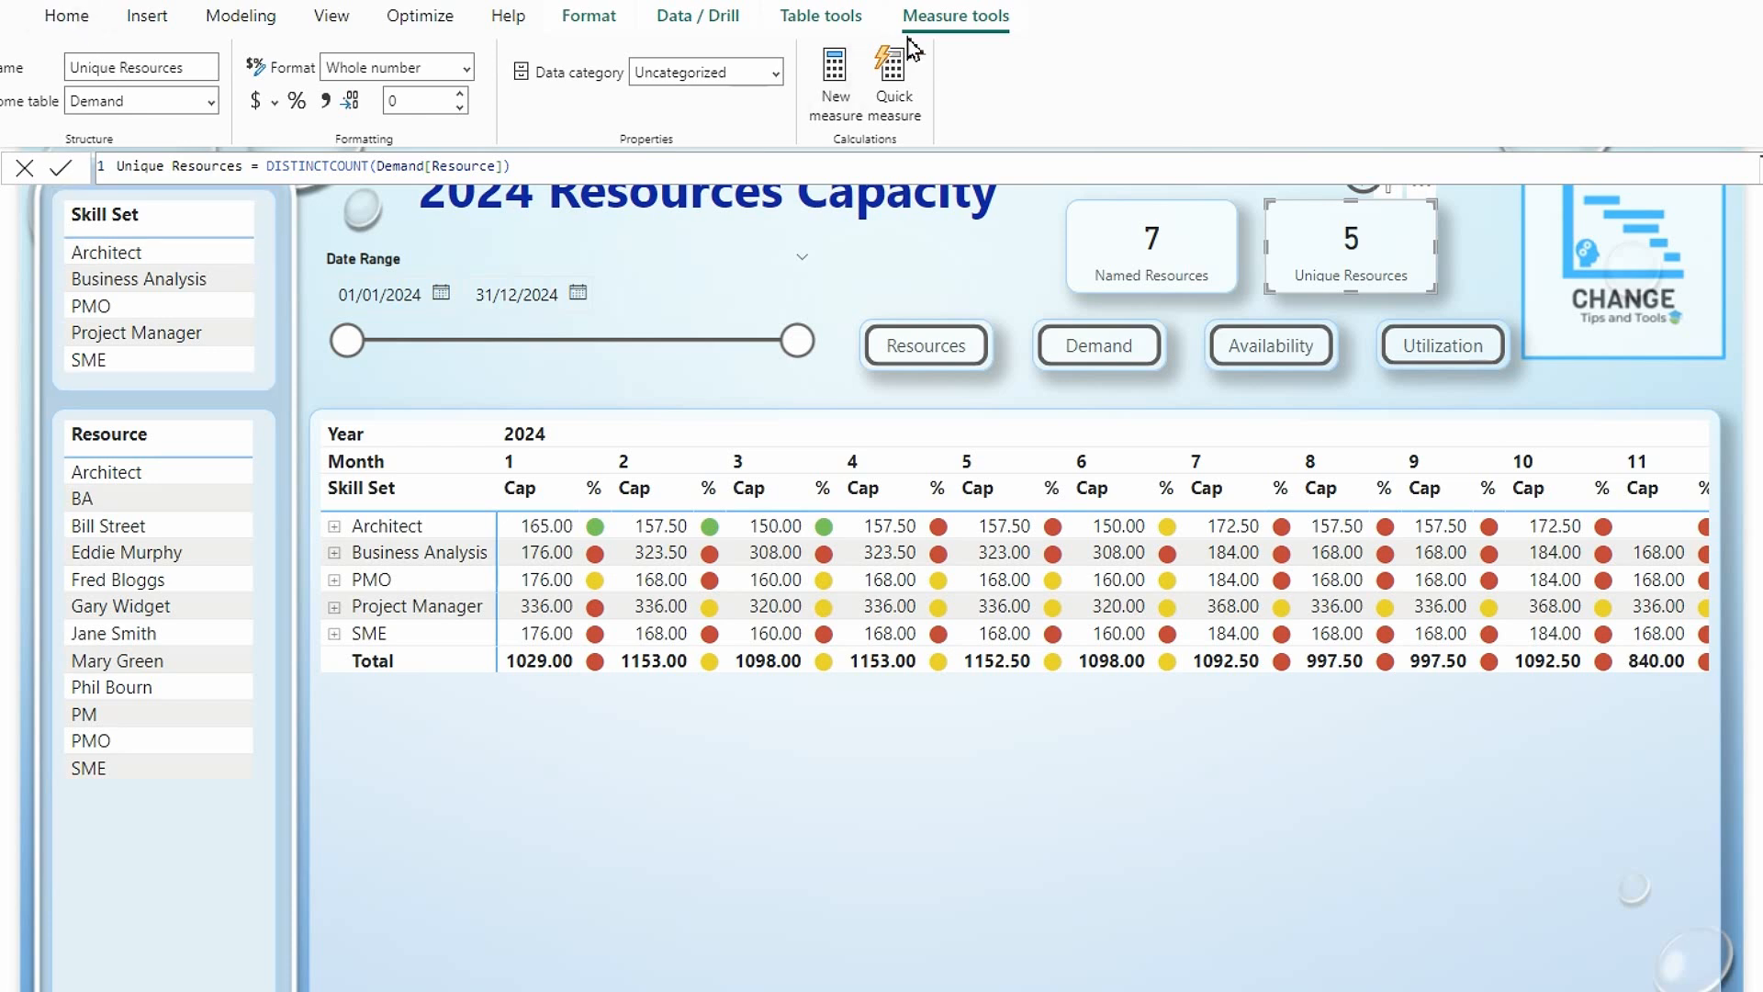
Add a calculated column named Generic to the Demand table, defined as RELATED(tblResources[Generic]).
{"action": "left_click", "coordinate": [841, 20]}
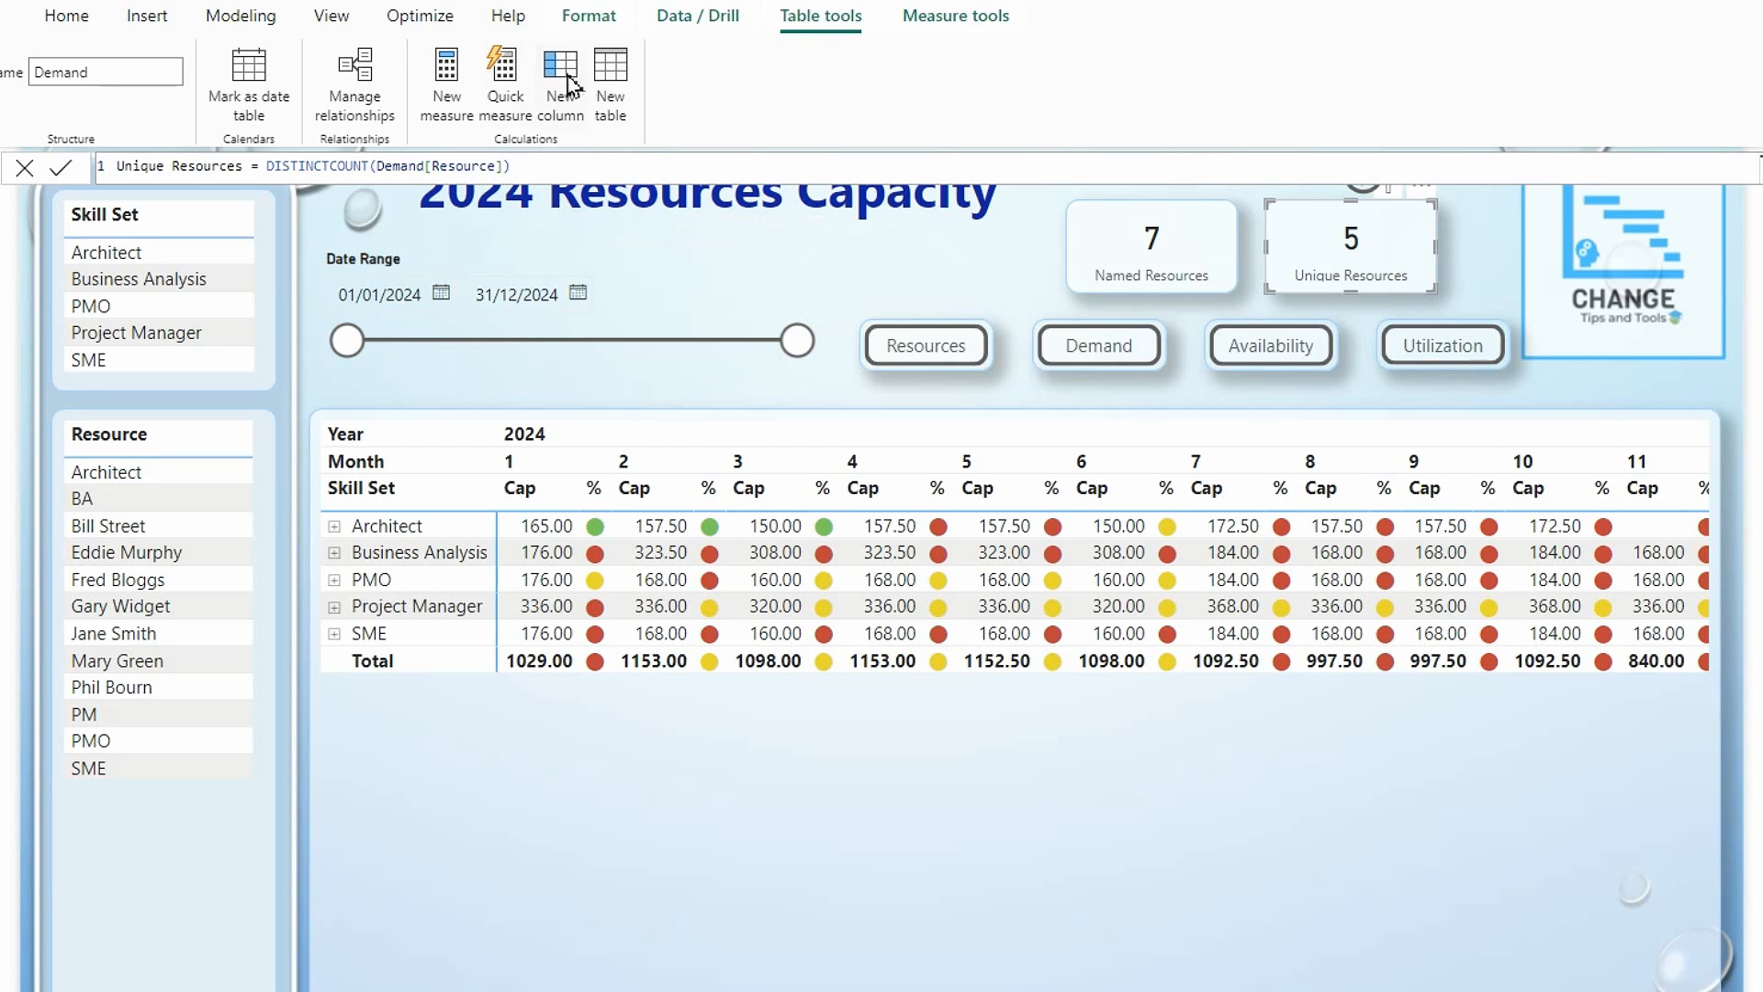
{"action": "left_click", "coordinate": [564, 104]}
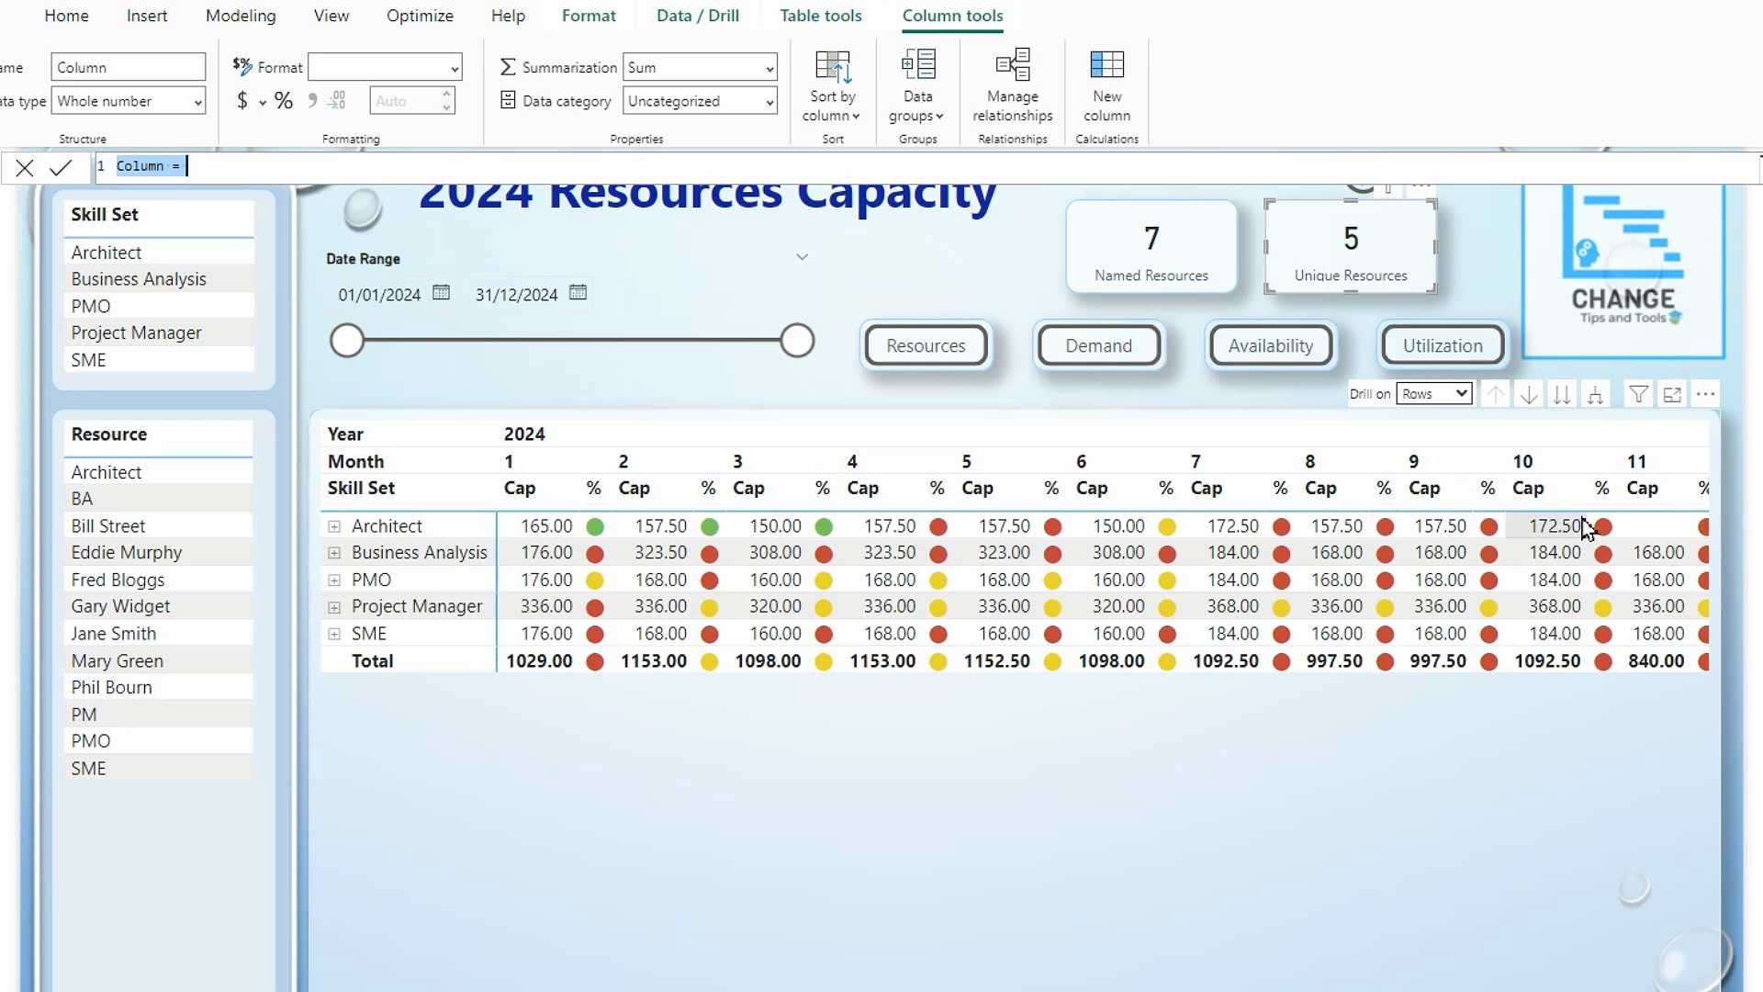
{"action": "type", "text": "Generic=re"}
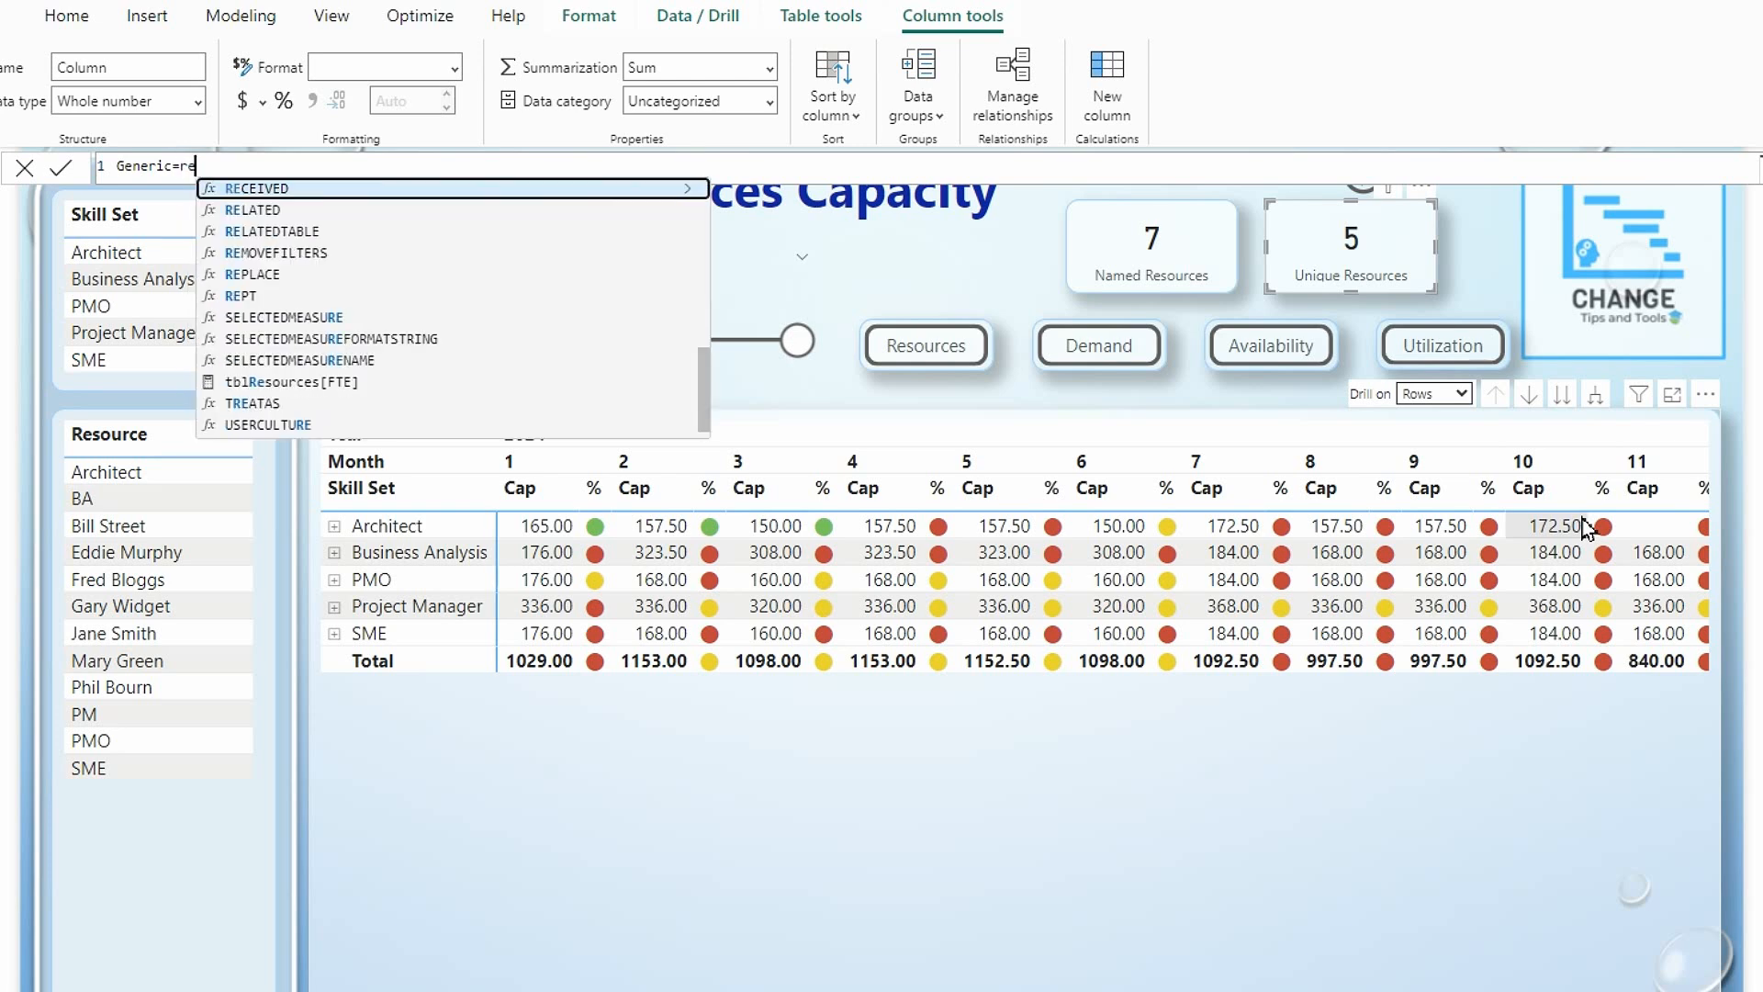
{"action": "double_click", "coordinate": [240, 210]}
{"action": "type", "text": "tb"}
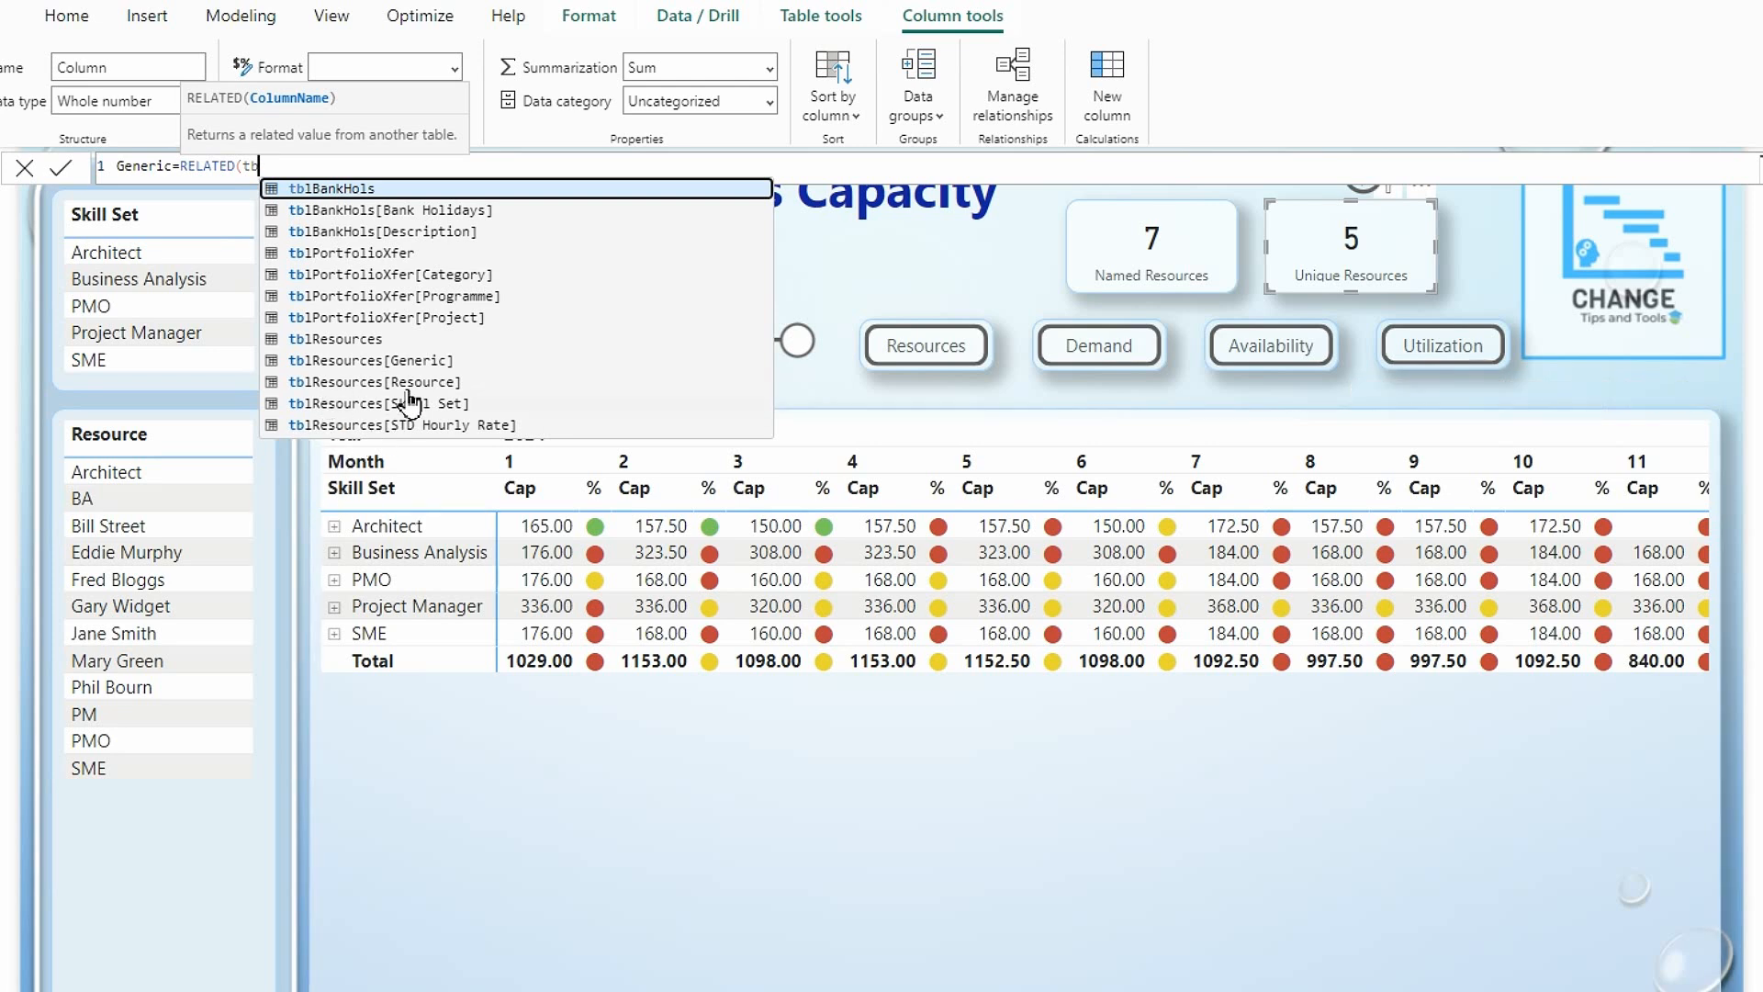
{"action": "double_click", "coordinate": [431, 362]}
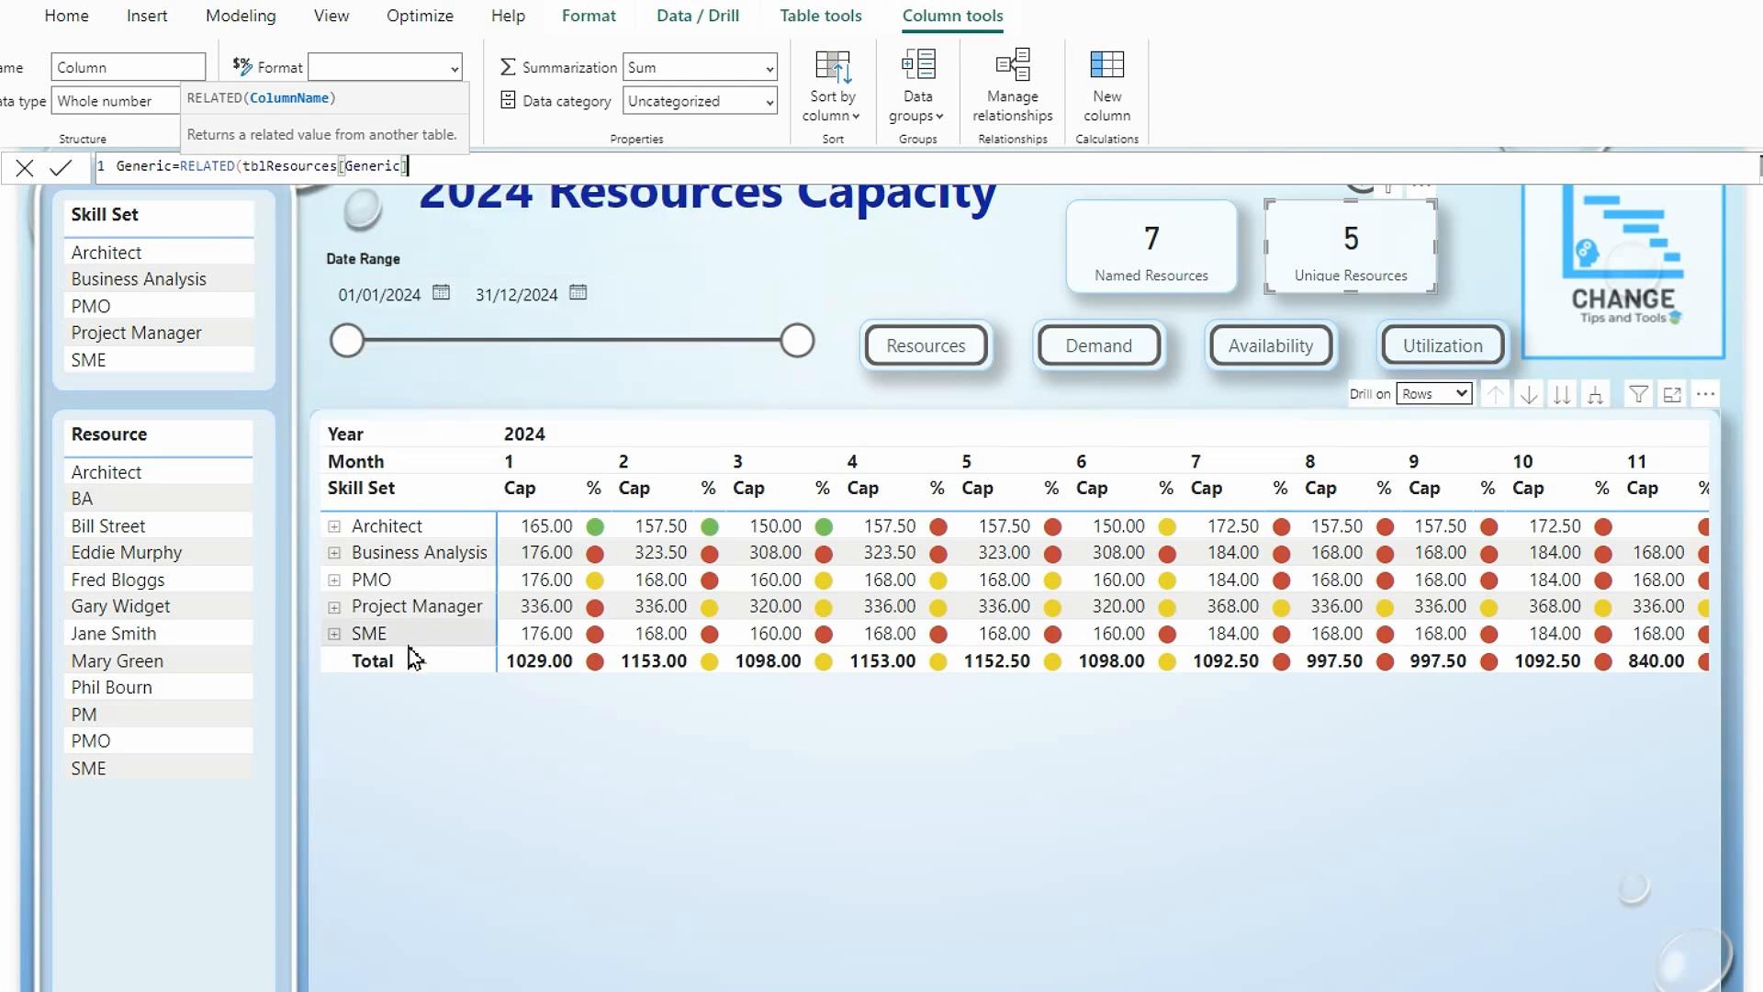
{"action": "type", "text": ")"}
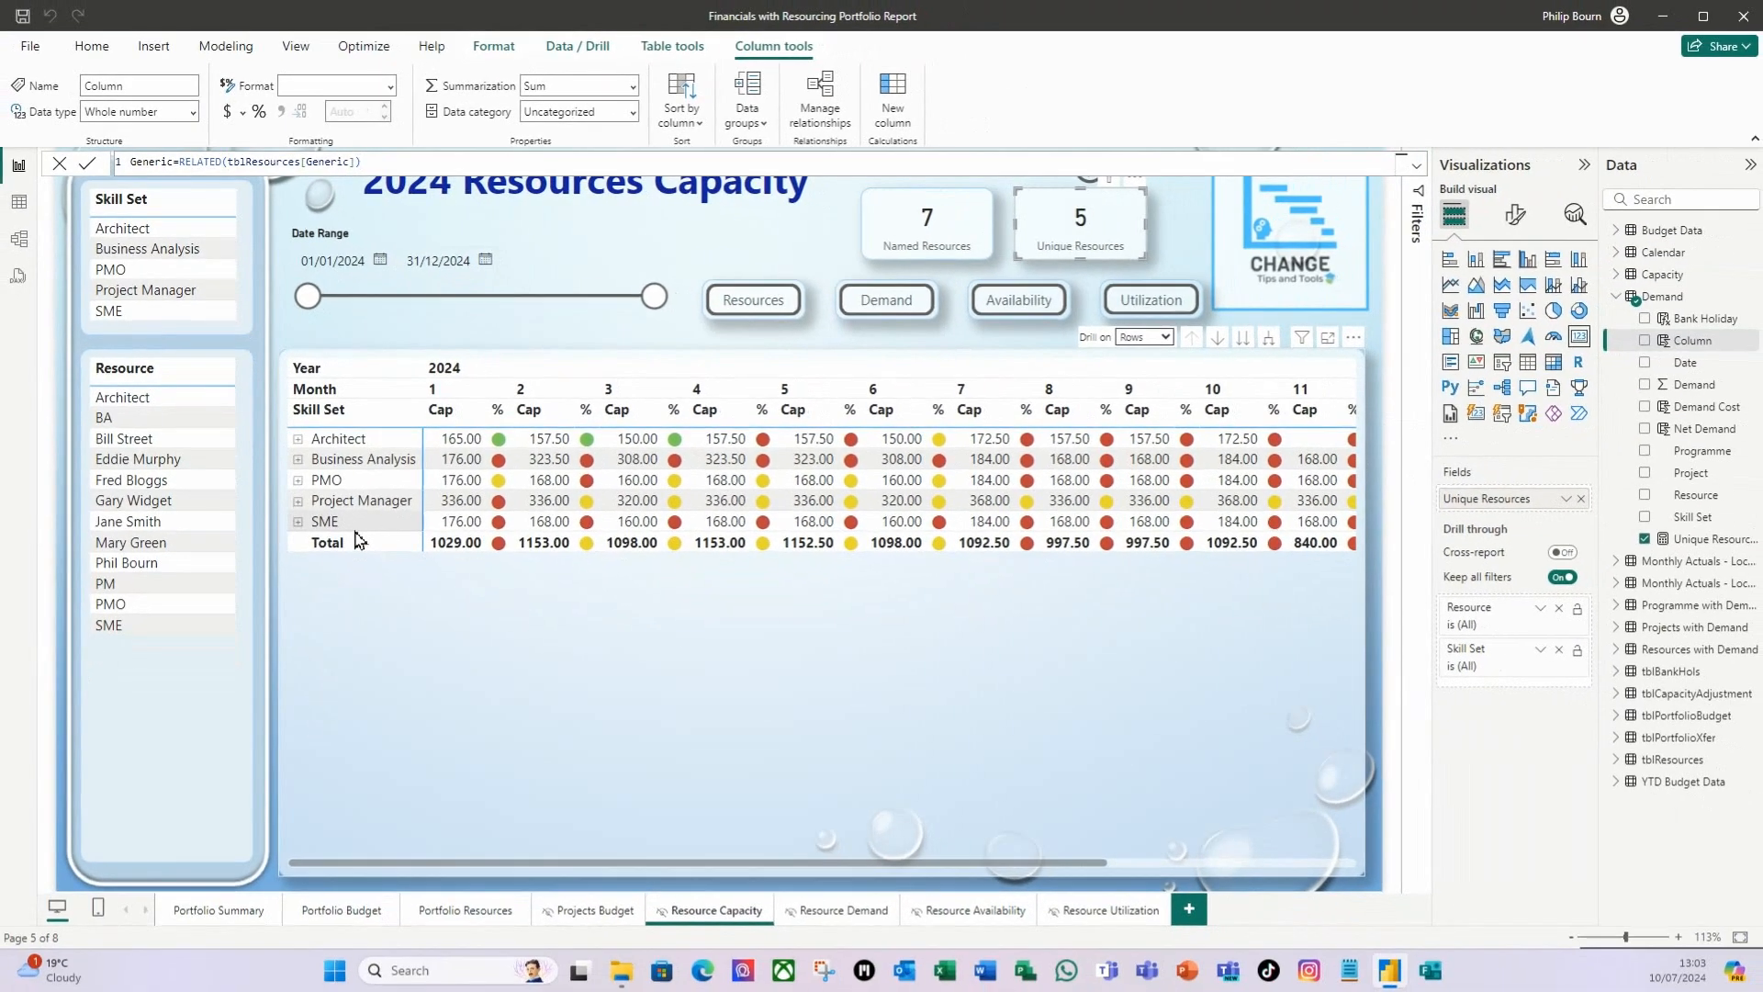
{"action": "key", "text": "Return"}
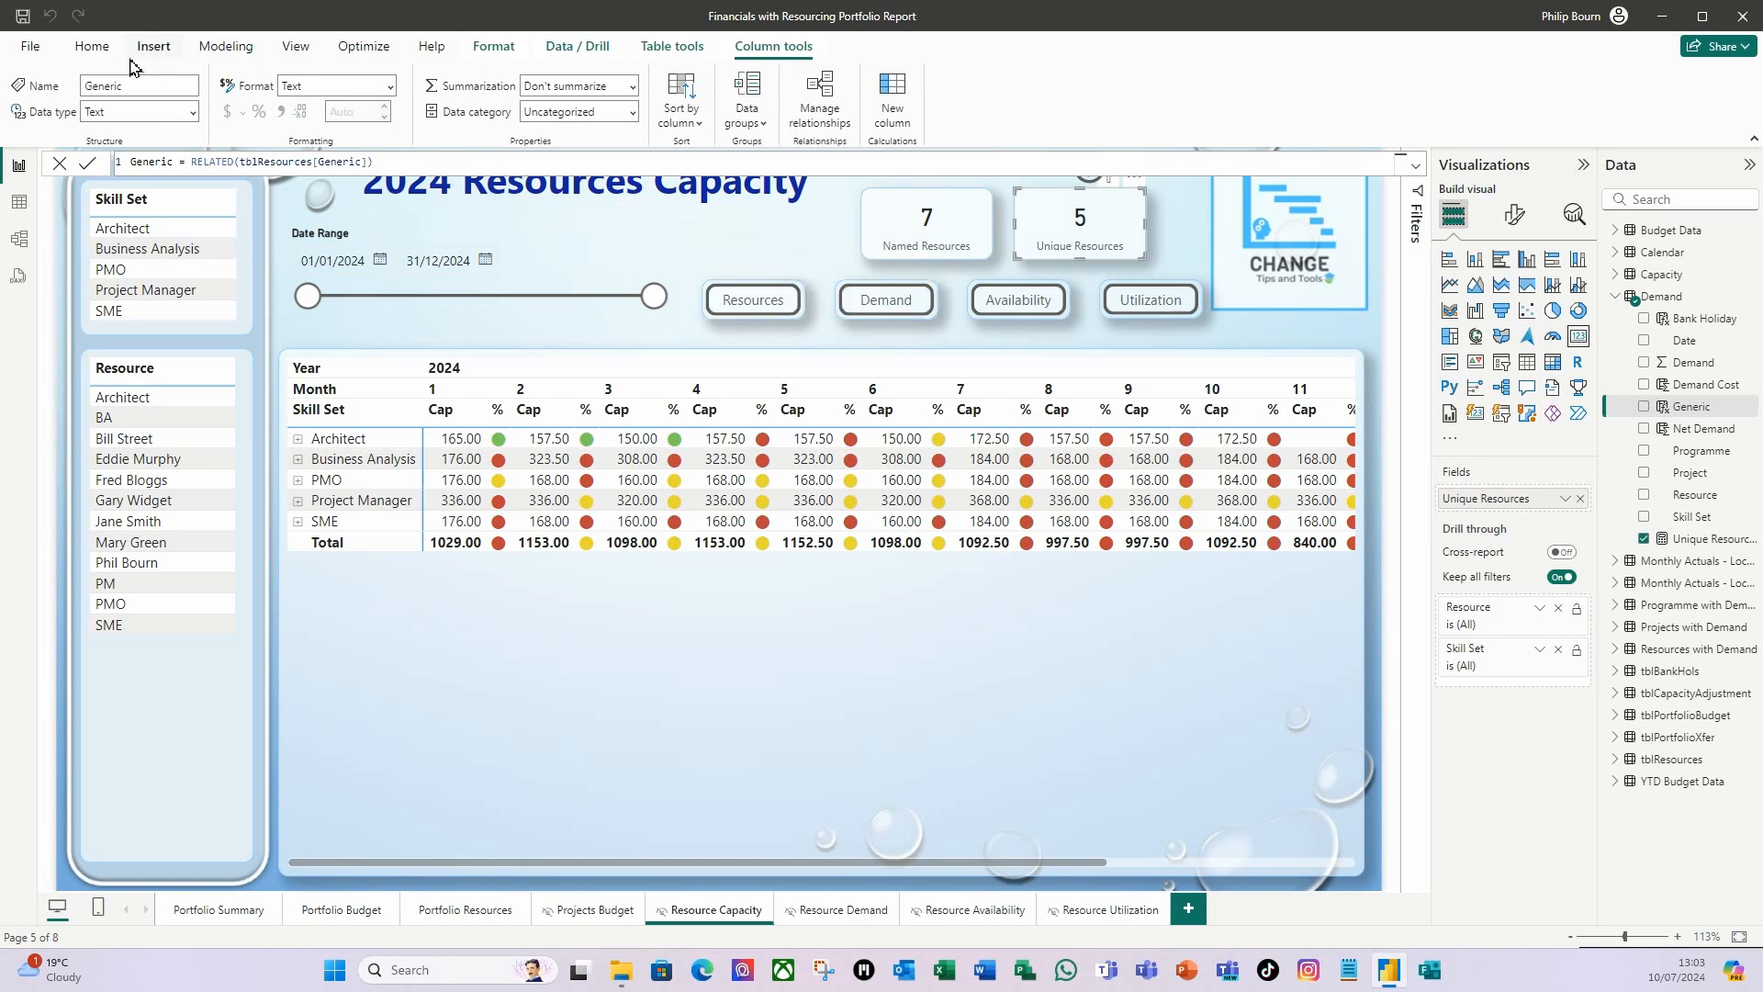
Start a new measure named Demand FTE in the Demand table, using CALCULATE with [Unique Resources] as its expression.
{"action": "left_click", "coordinate": [92, 46]}
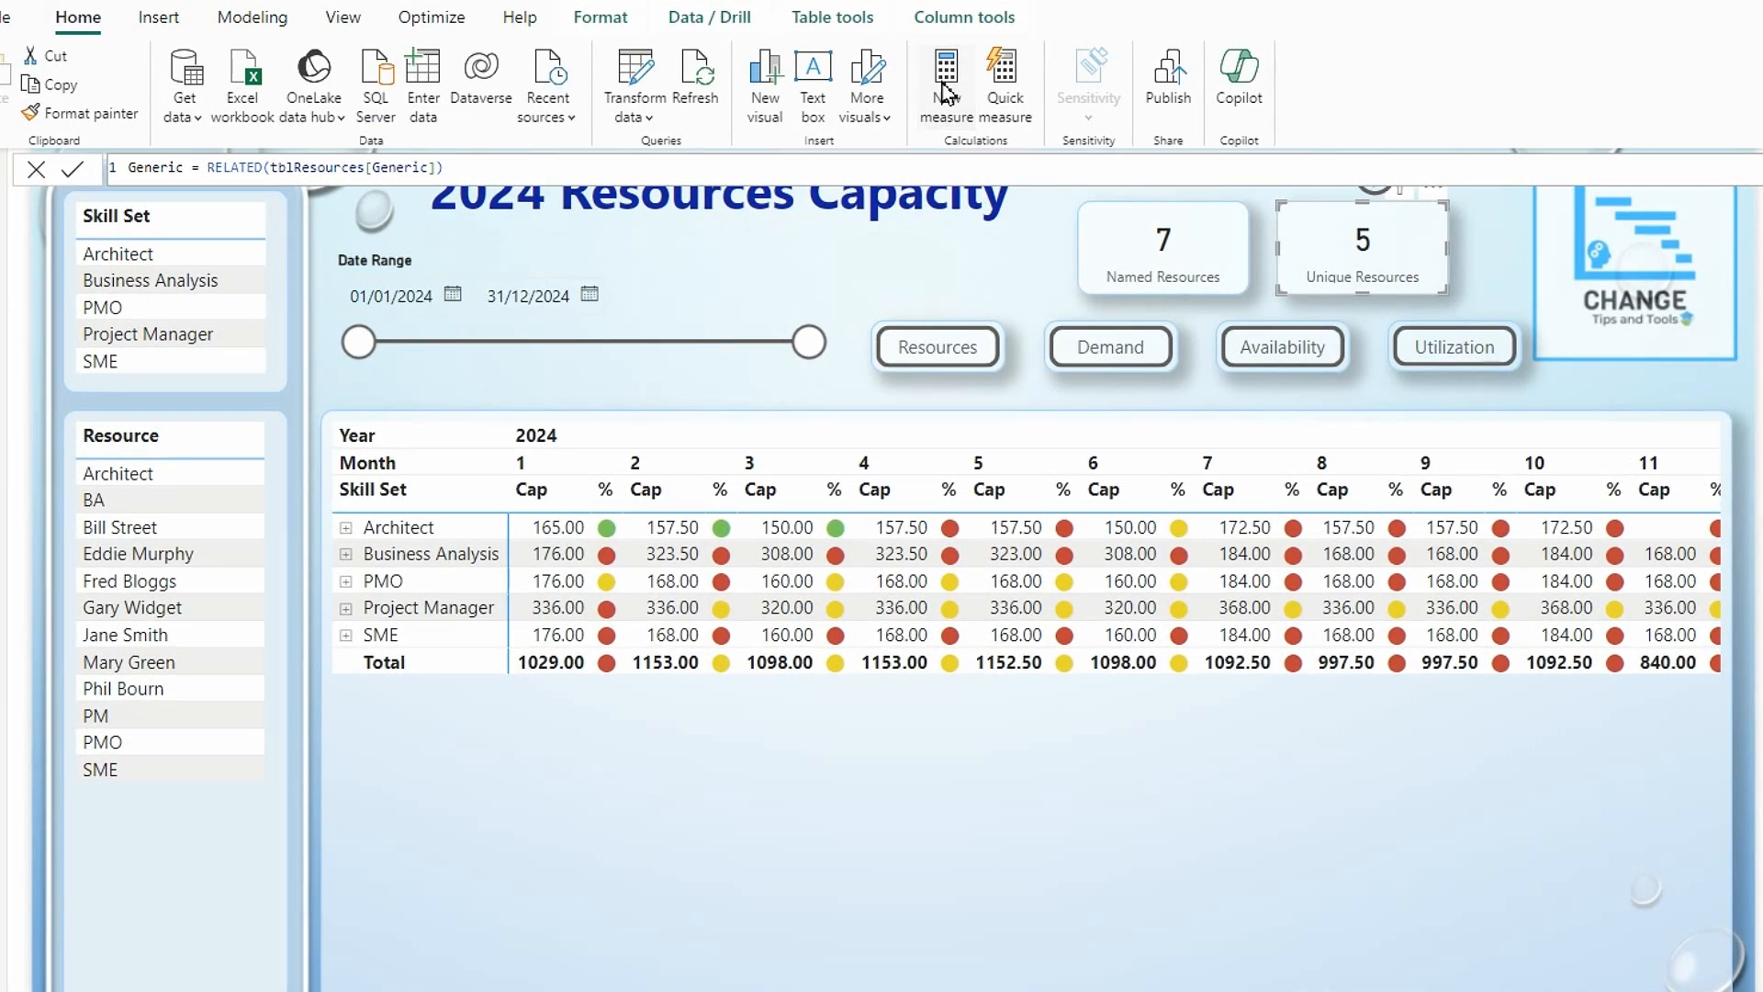
{"action": "left_click", "coordinate": [946, 92]}
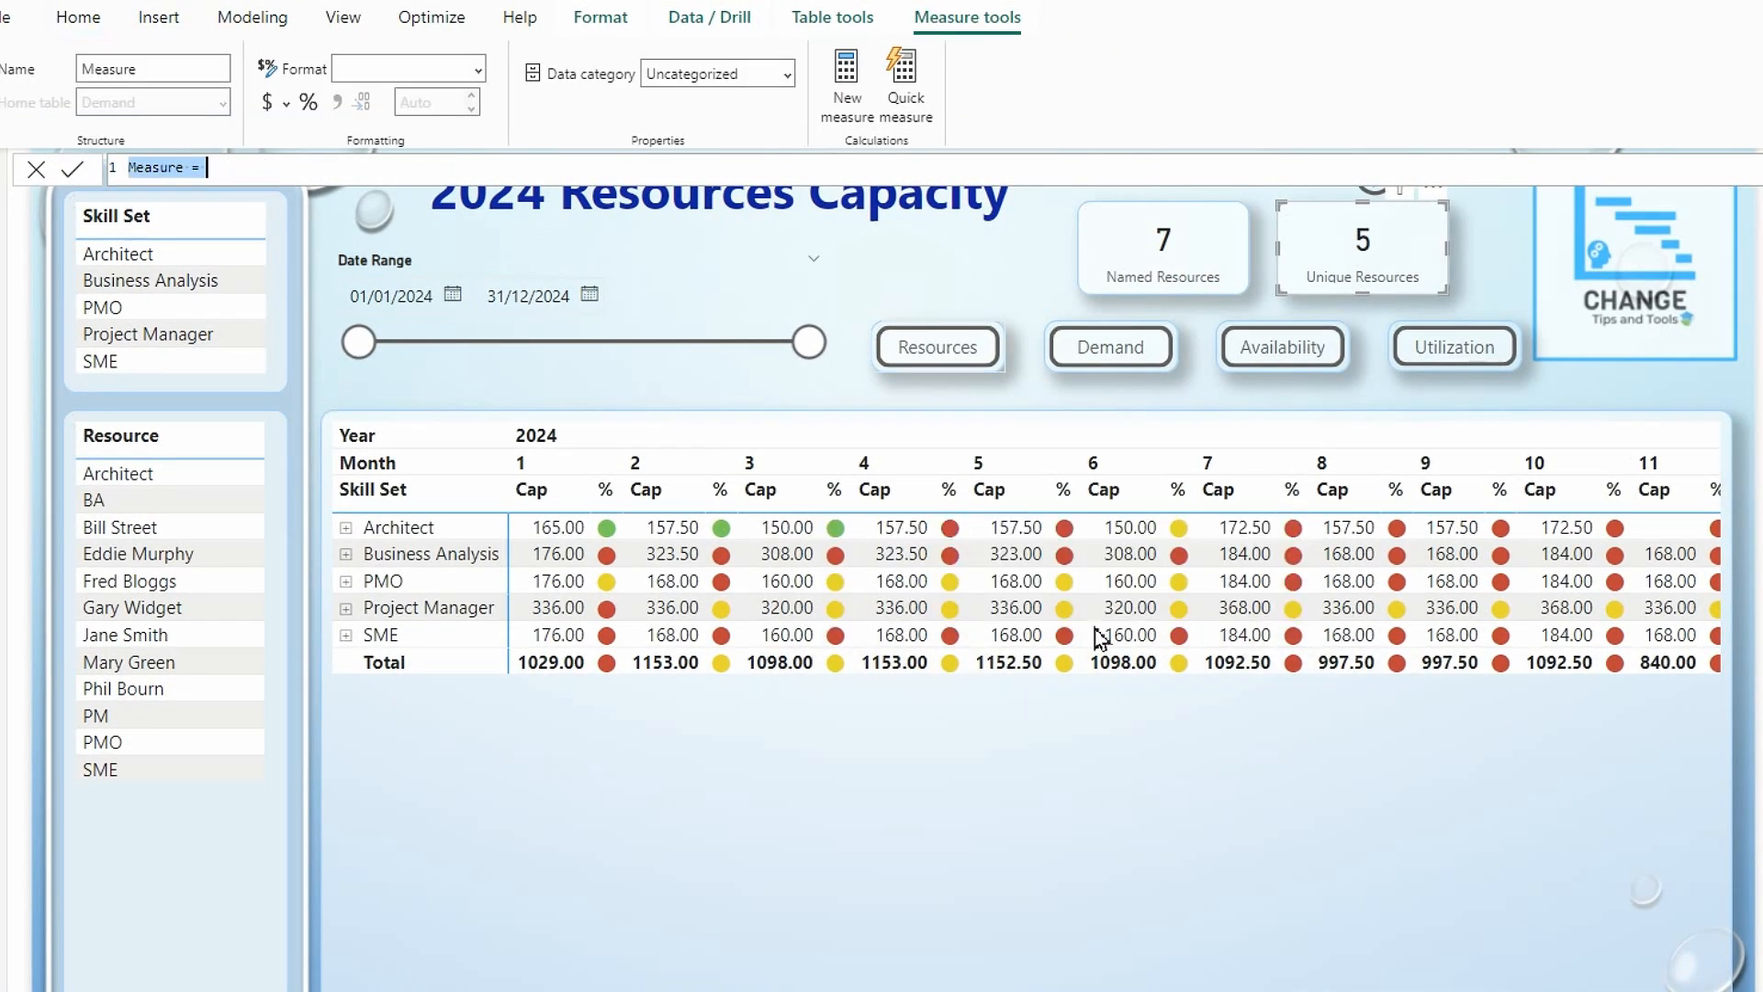
{"action": "type", "text": "Demand FTE"}
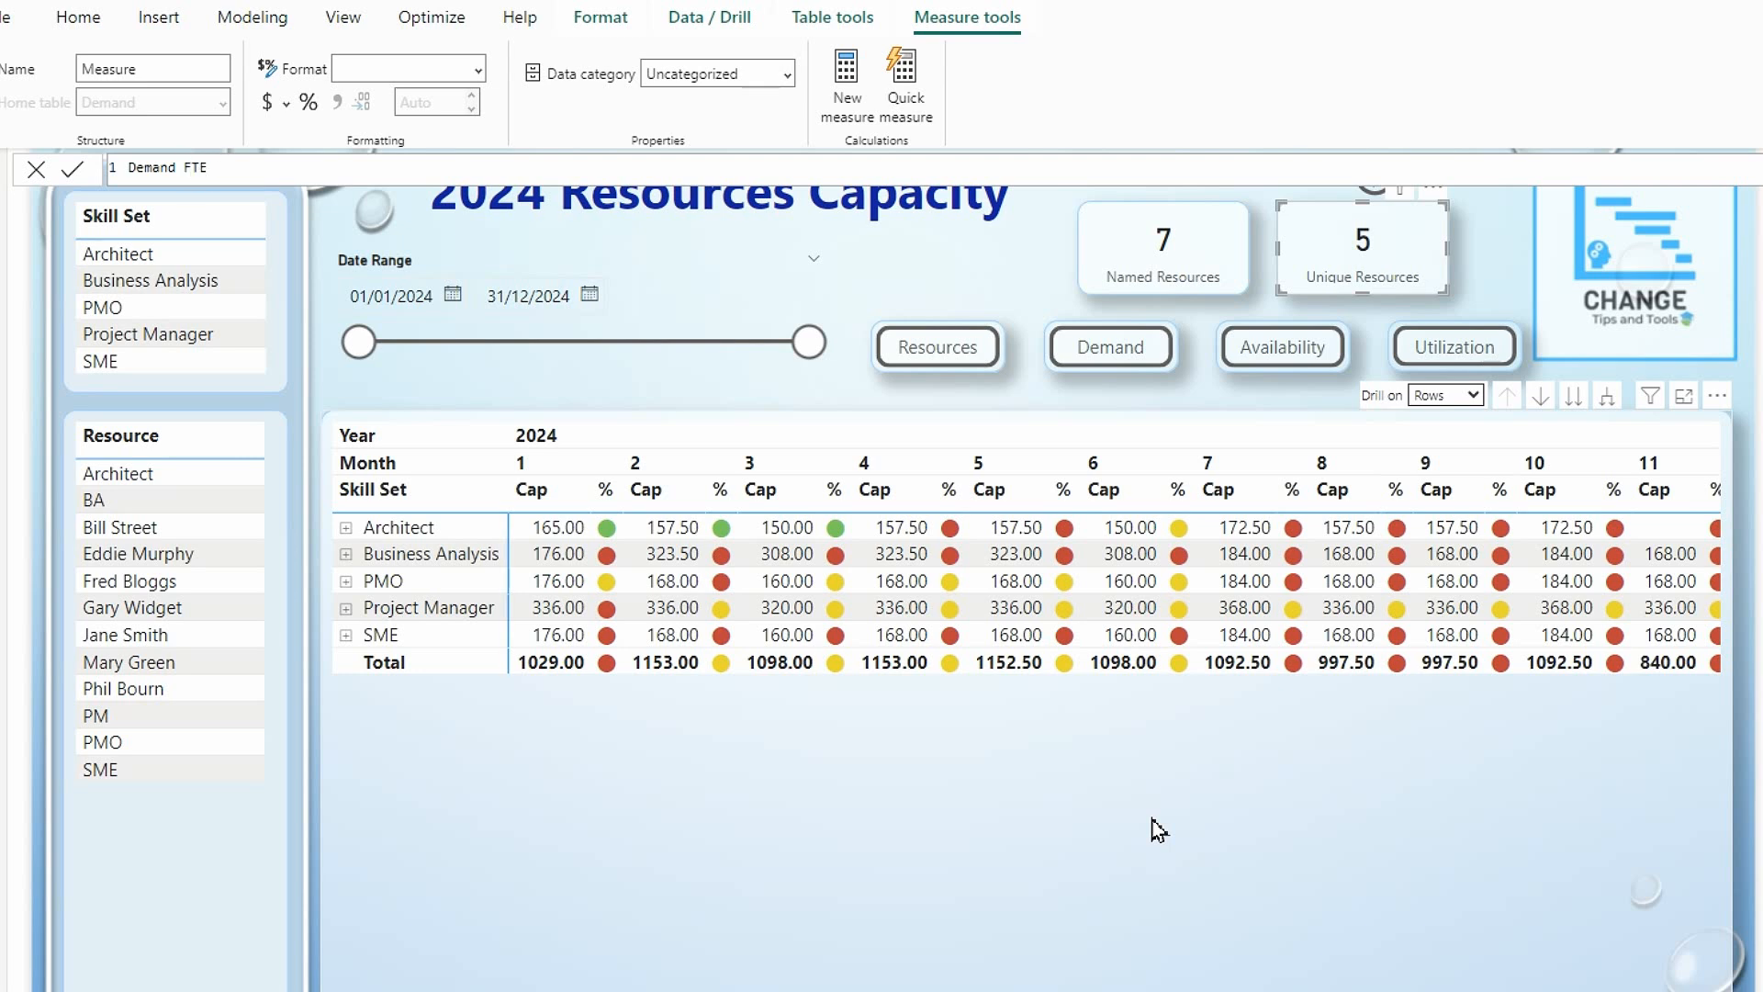
{"action": "type", "text": "=ca"}
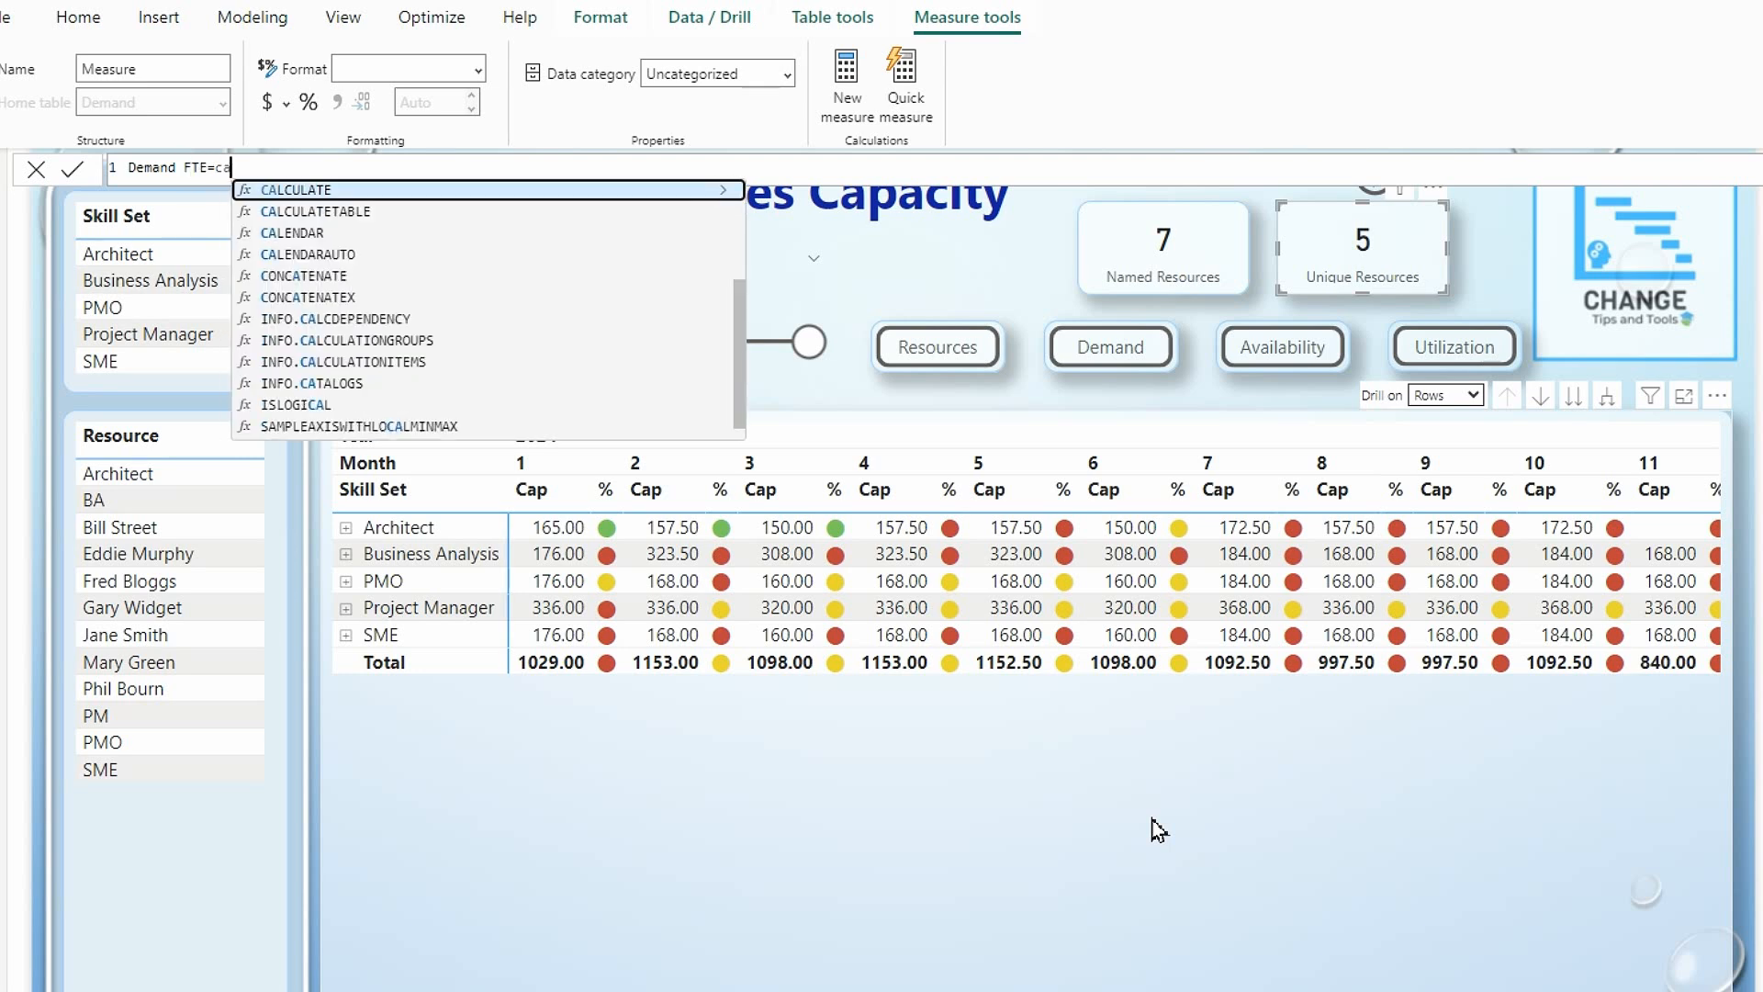
{"action": "left_click", "coordinate": [317, 190]}
{"action": "type", "text": "["}
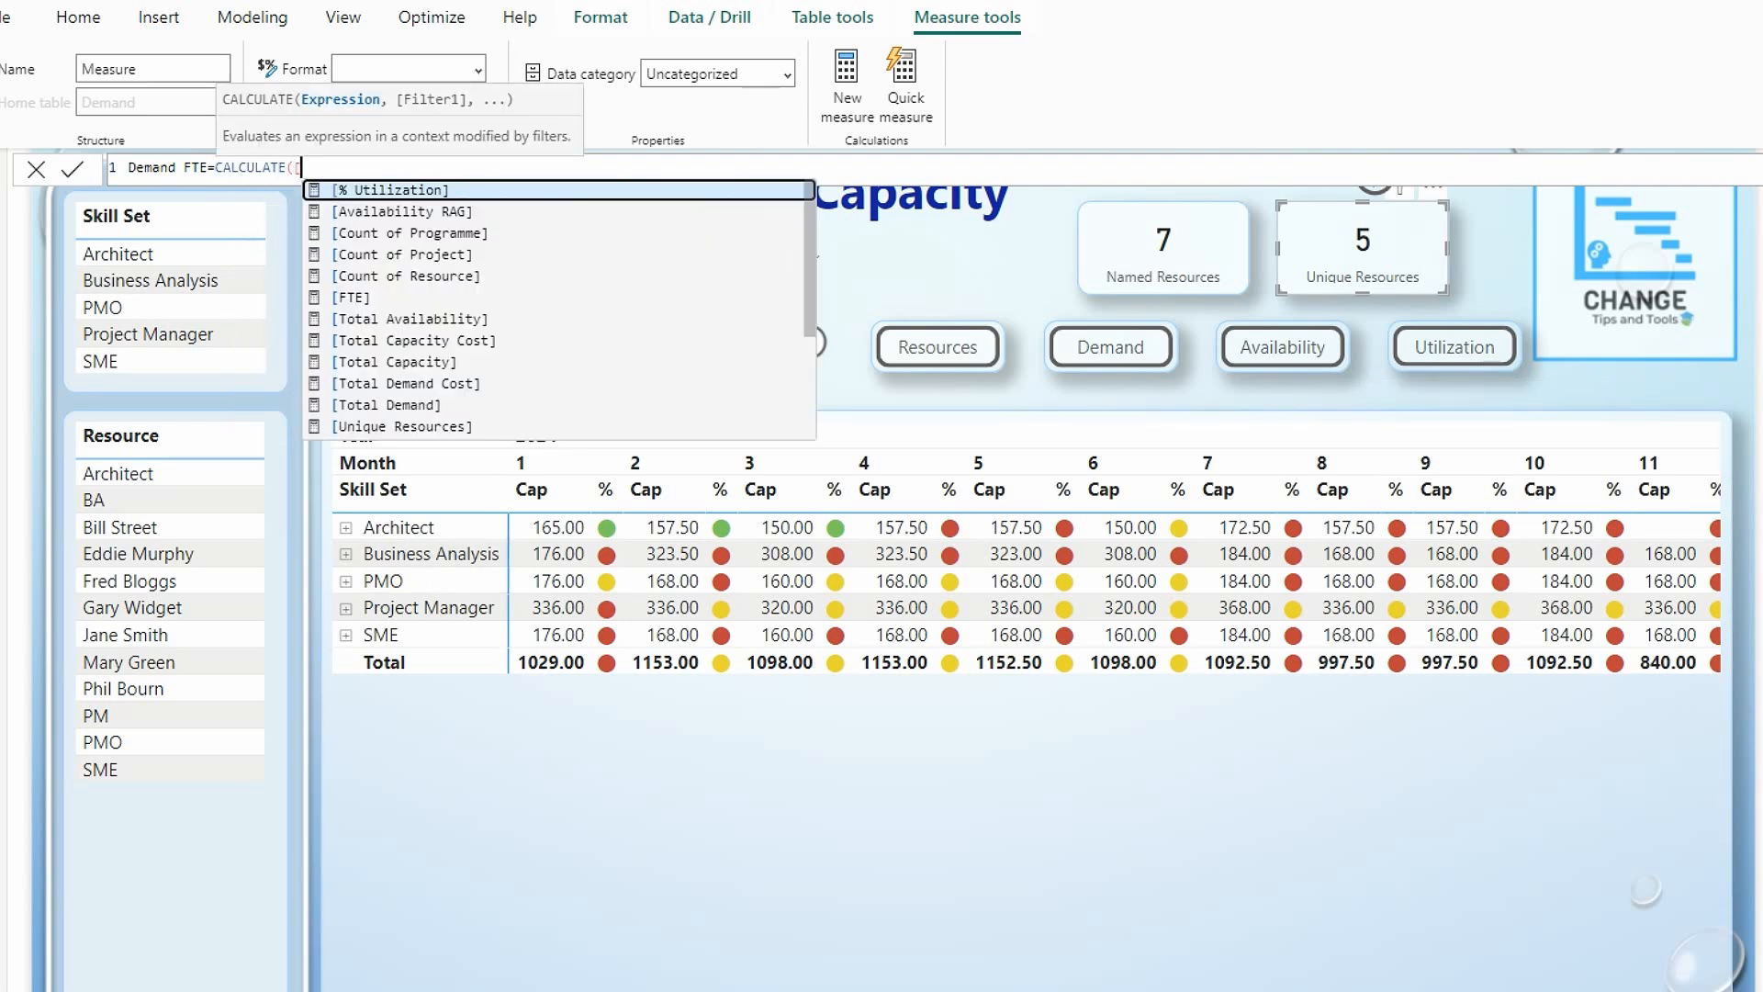
{"action": "left_click", "coordinate": [416, 428]}
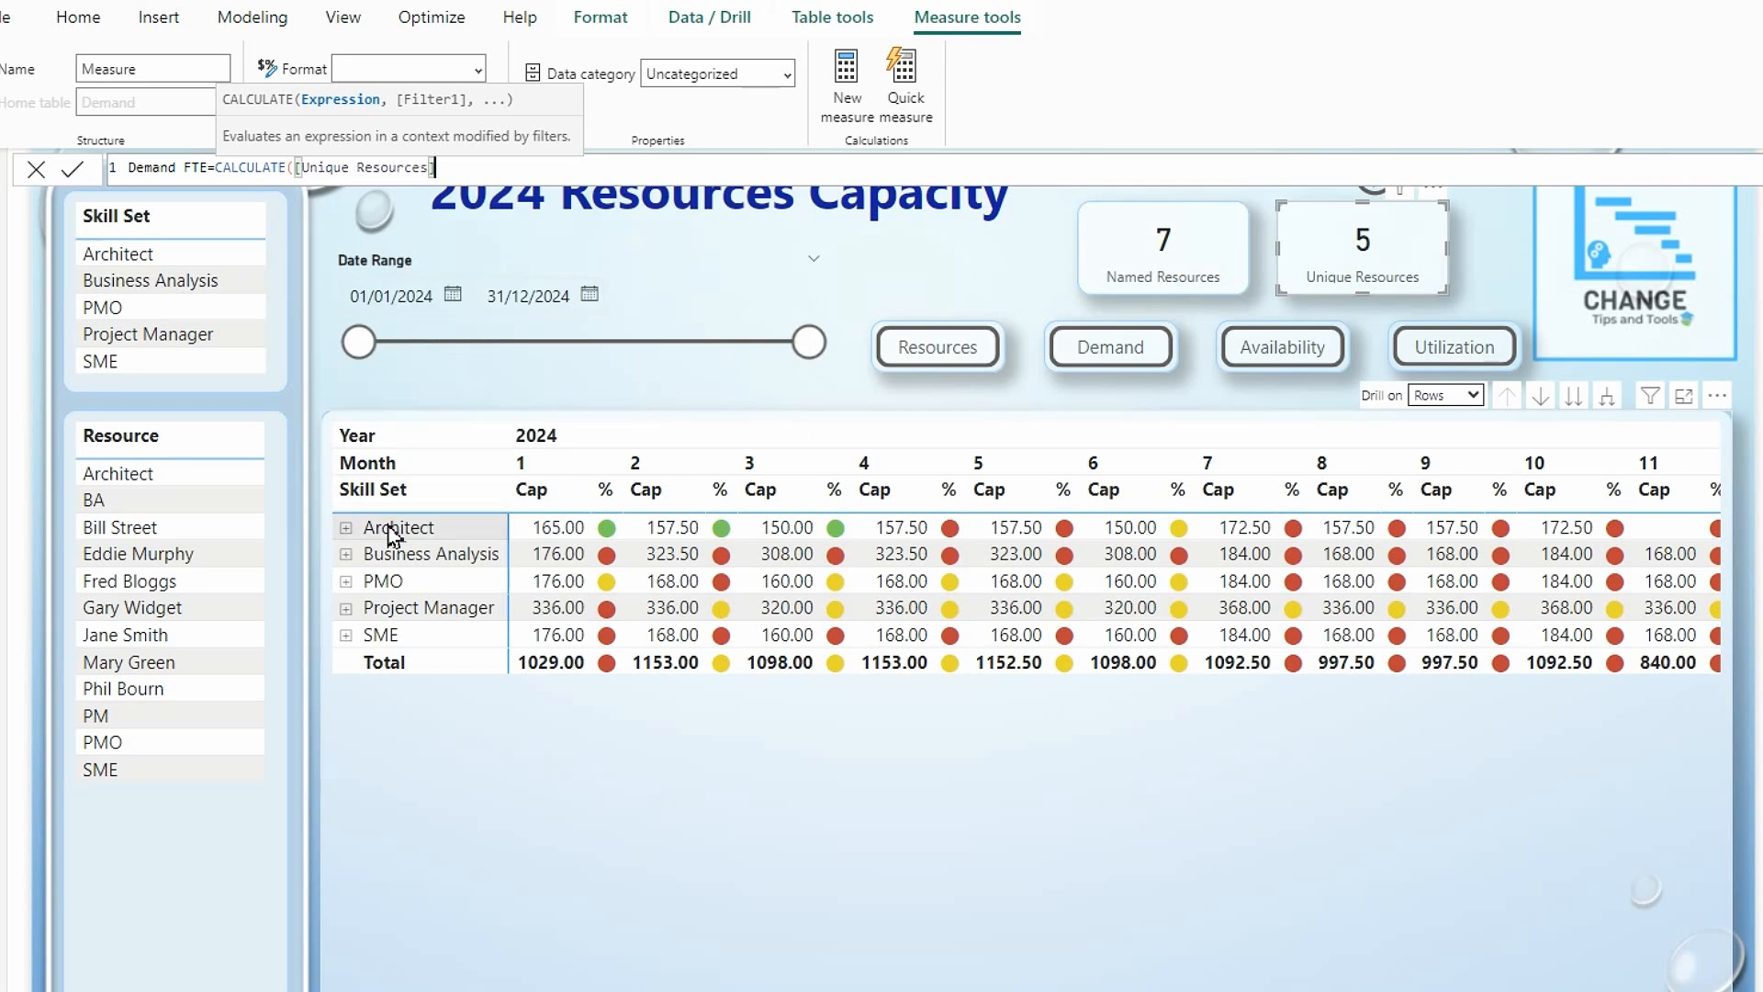
Complete the Demand FTE measure with the filter Demand[Generic]="N" and show it in the second card in place of Unique Resources.
{"action": "type", "text": ","}
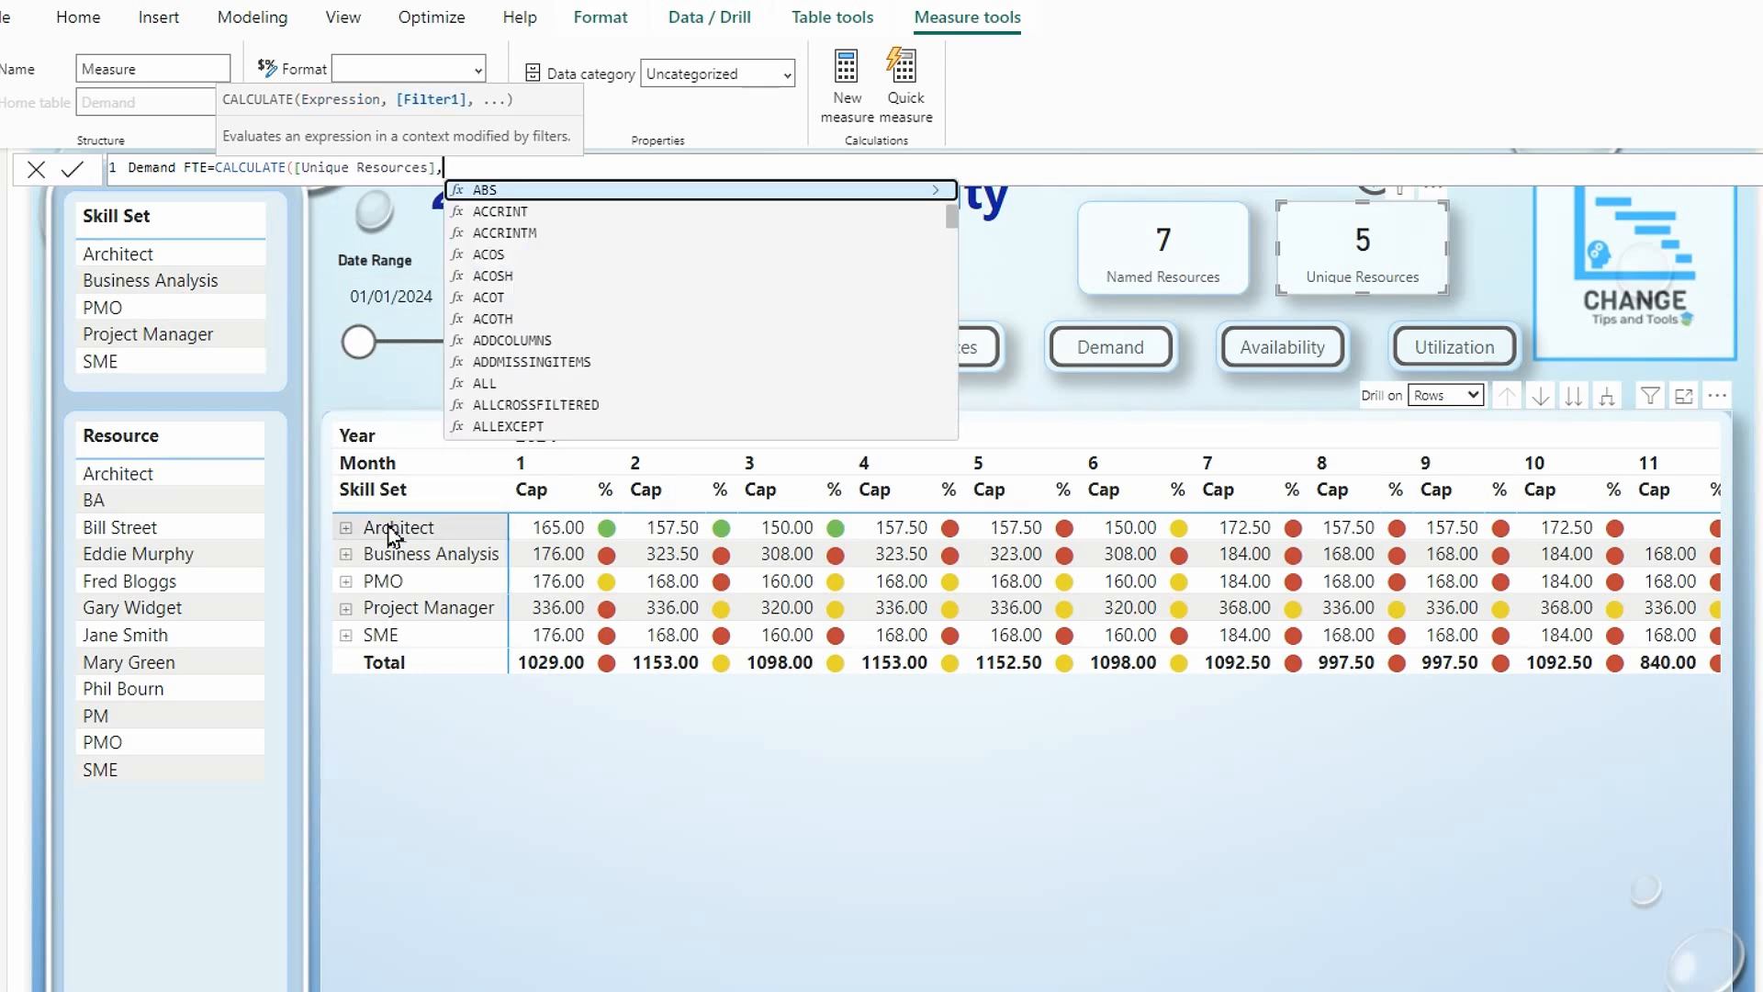
{"action": "type", "text": "de"}
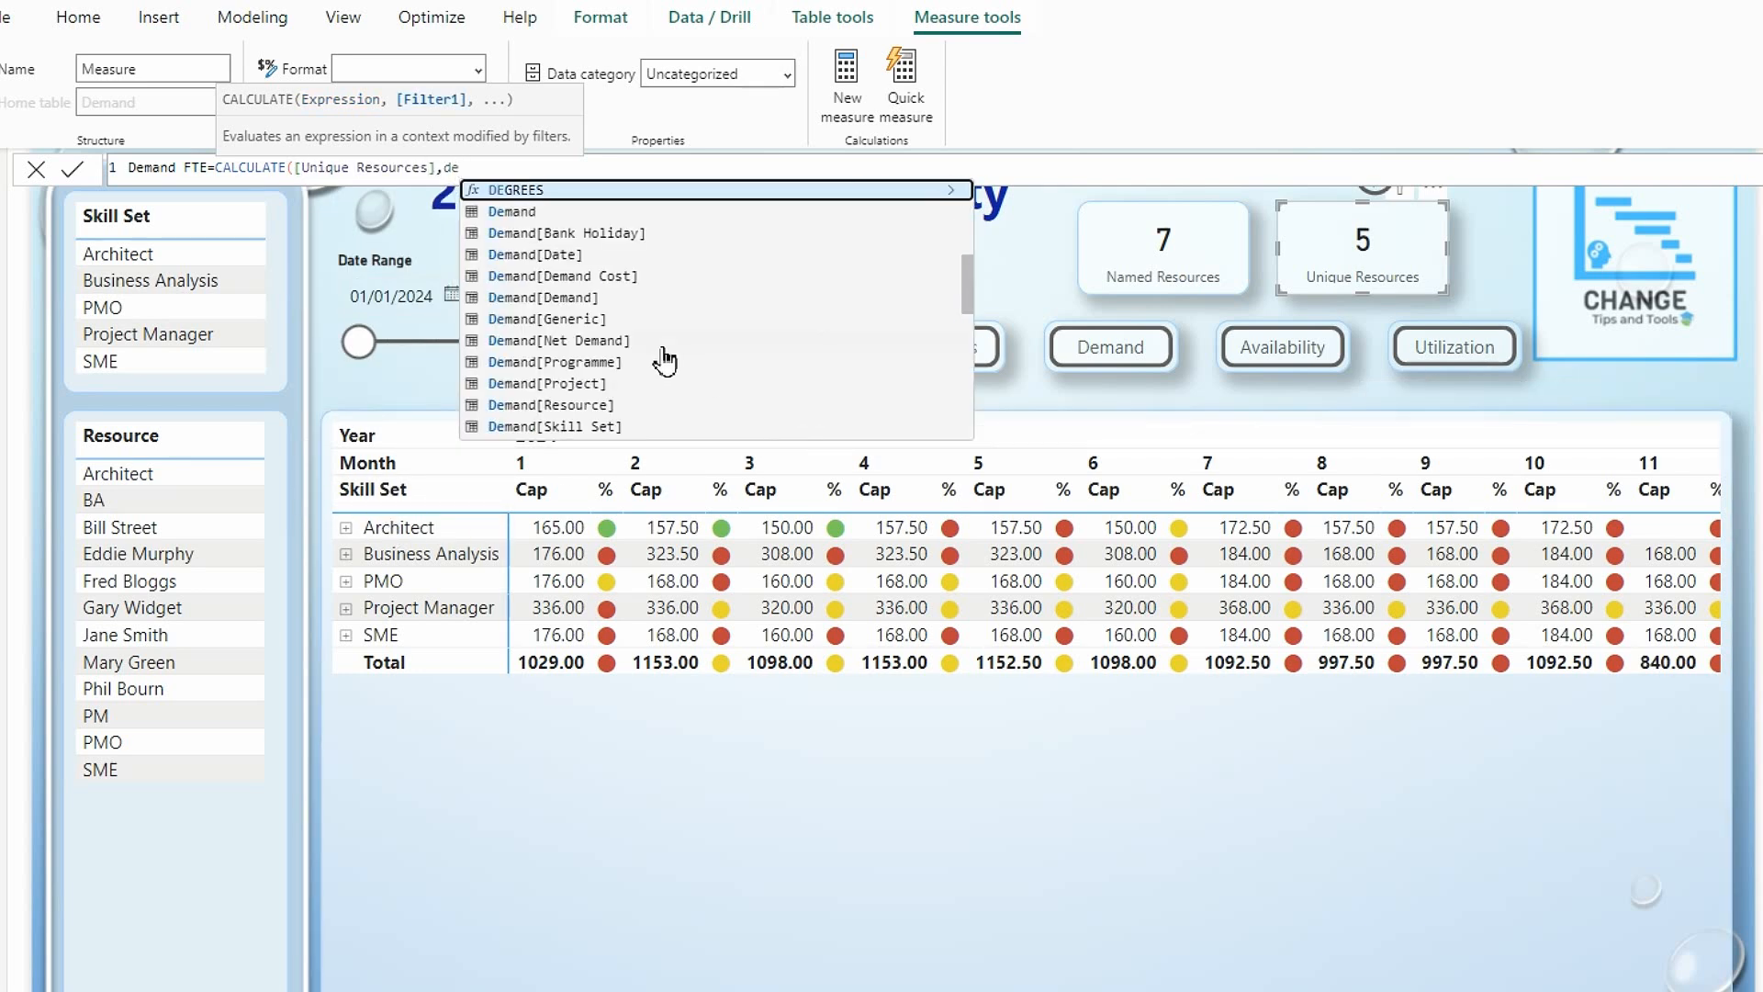
{"action": "left_click", "coordinate": [546, 319]}
{"action": "type", "text": "=\"N"}
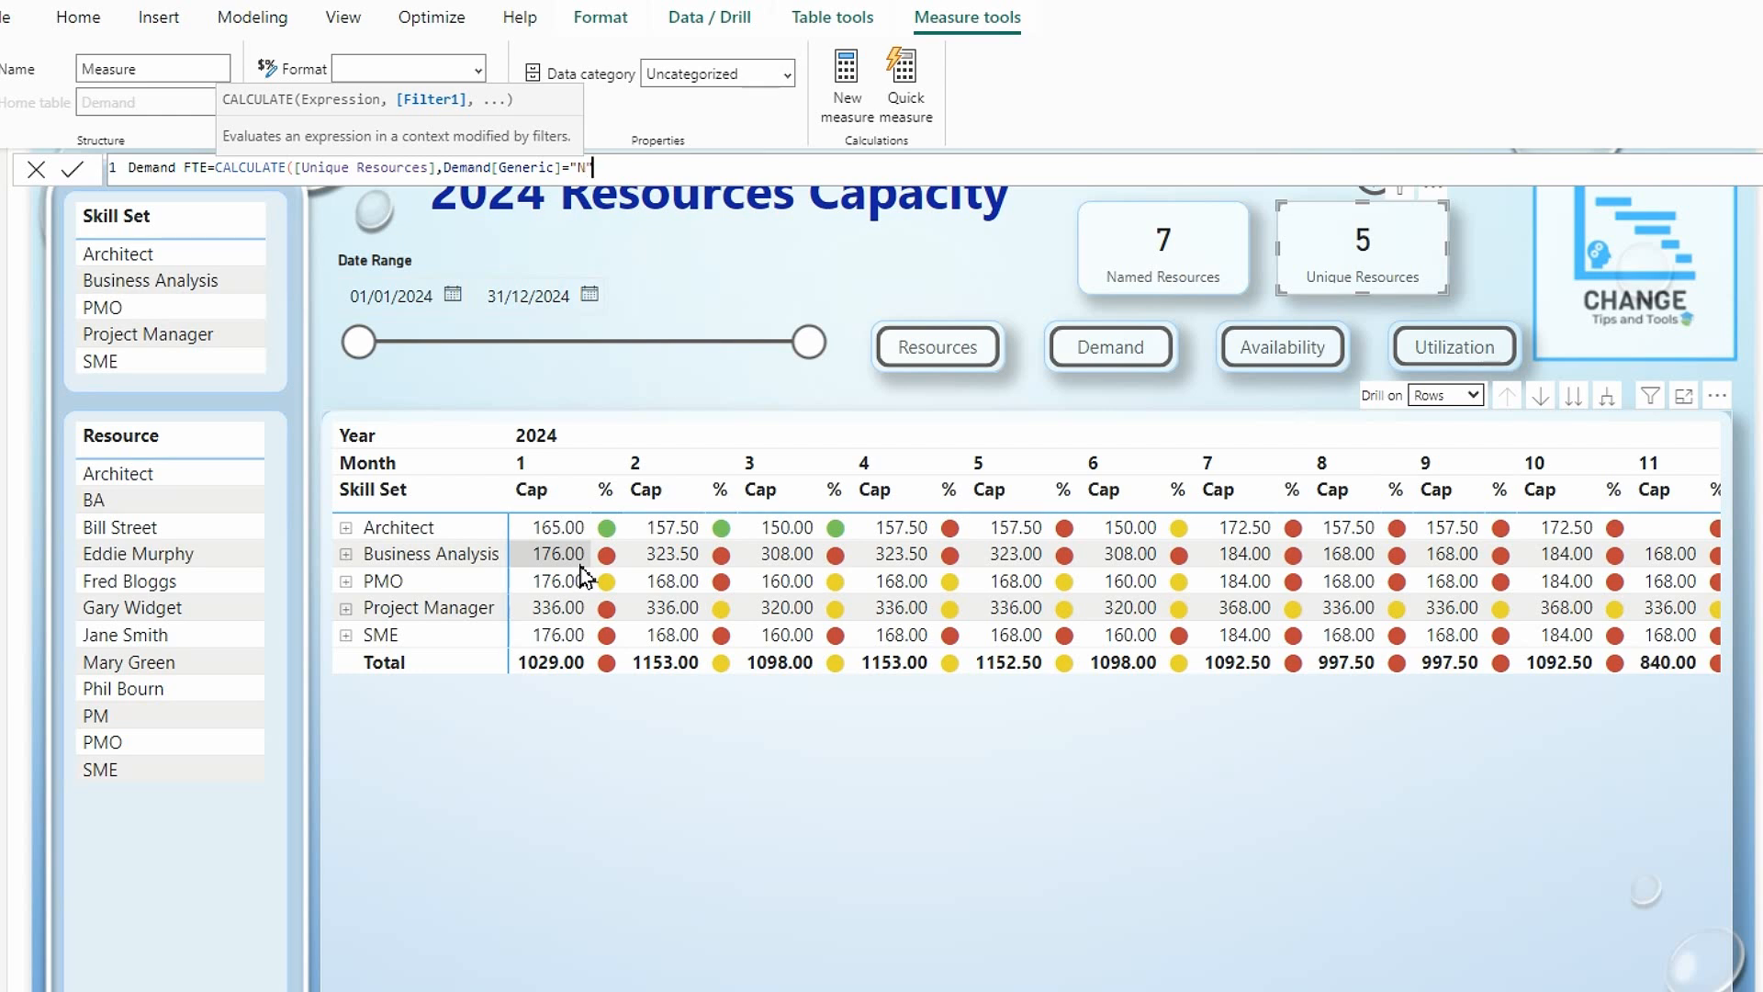
{"action": "type", "text": "\")"}
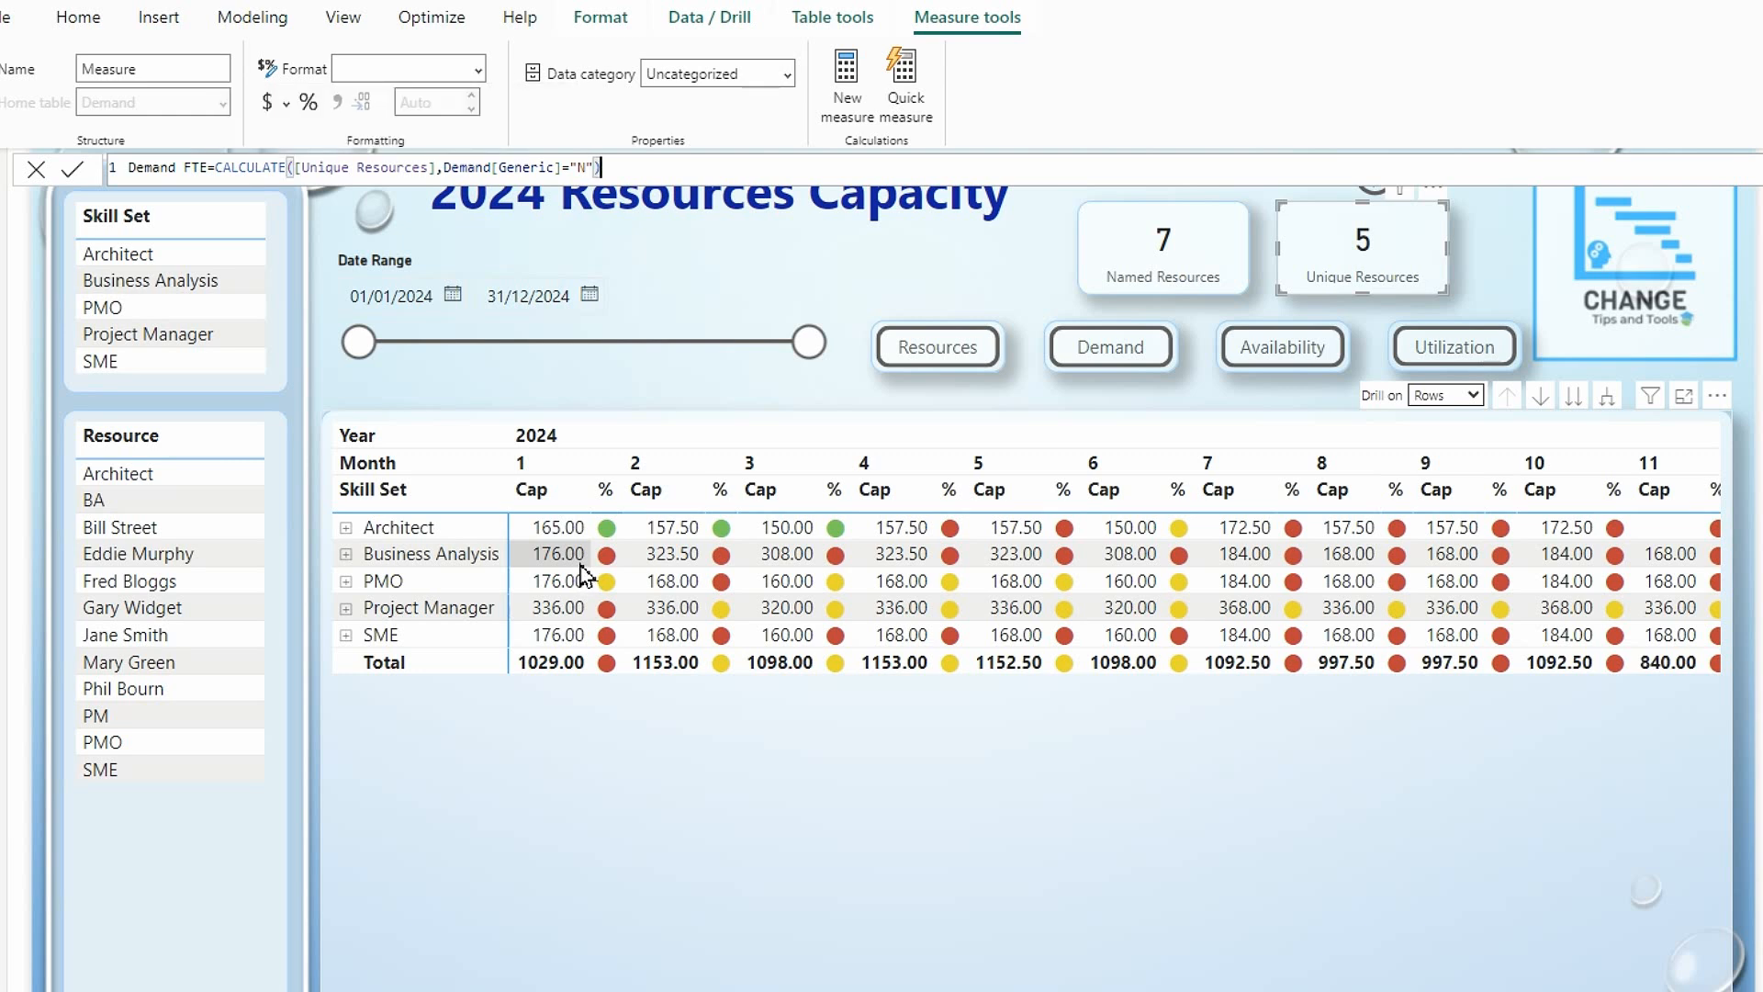
{"action": "key", "text": "Return"}
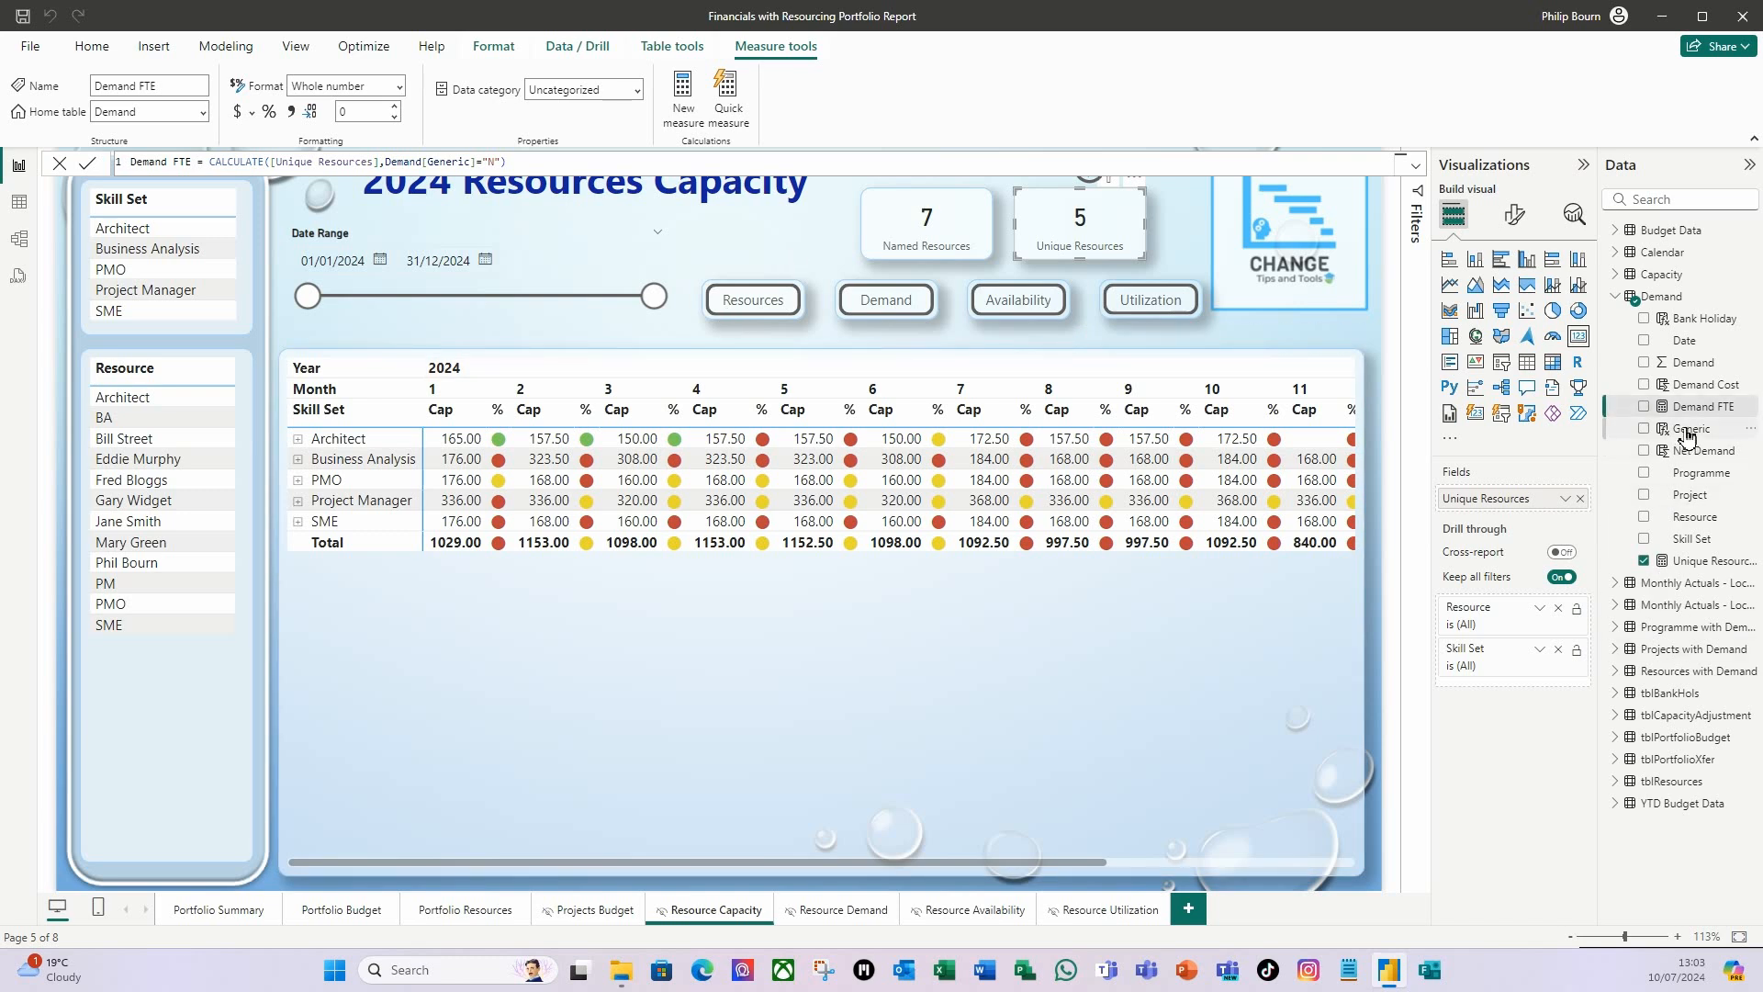
{"action": "left_click_drag", "start_coordinate": [1701, 418], "coordinate": [1523, 512]}
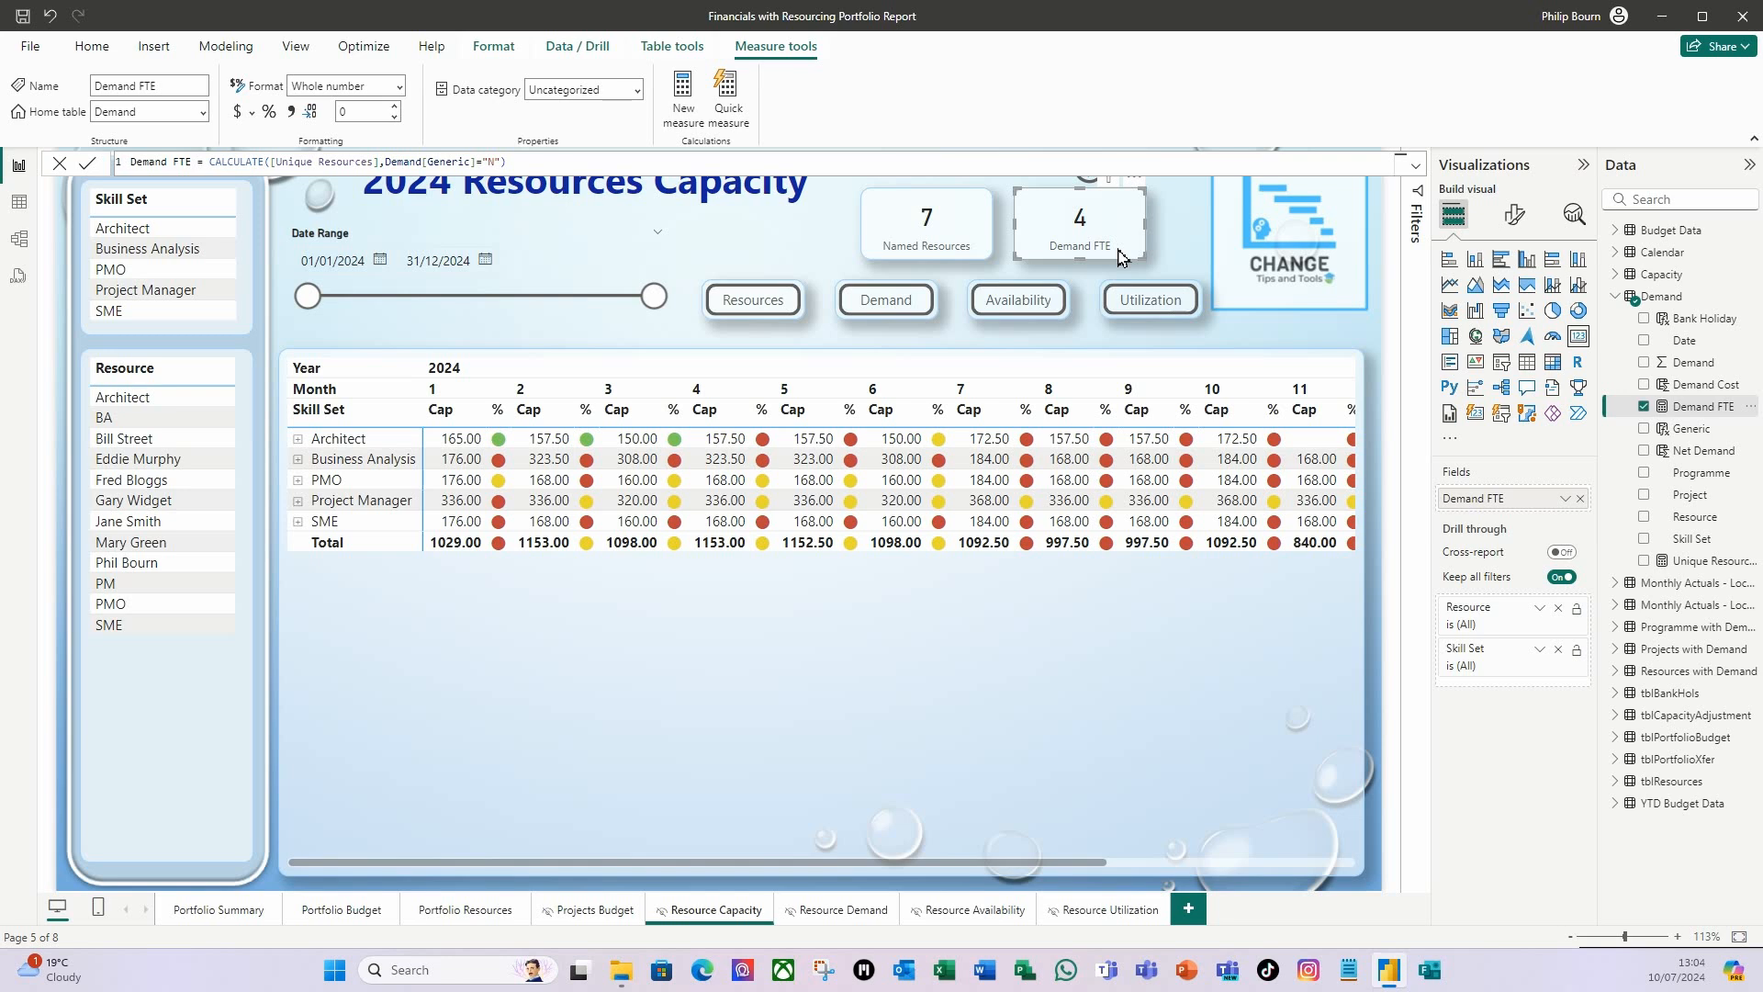
Filter the page by the Architect skill set, expand the Architect matrix row, filter by its named resource, and clear the filters.
{"action": "left_click", "coordinate": [120, 229]}
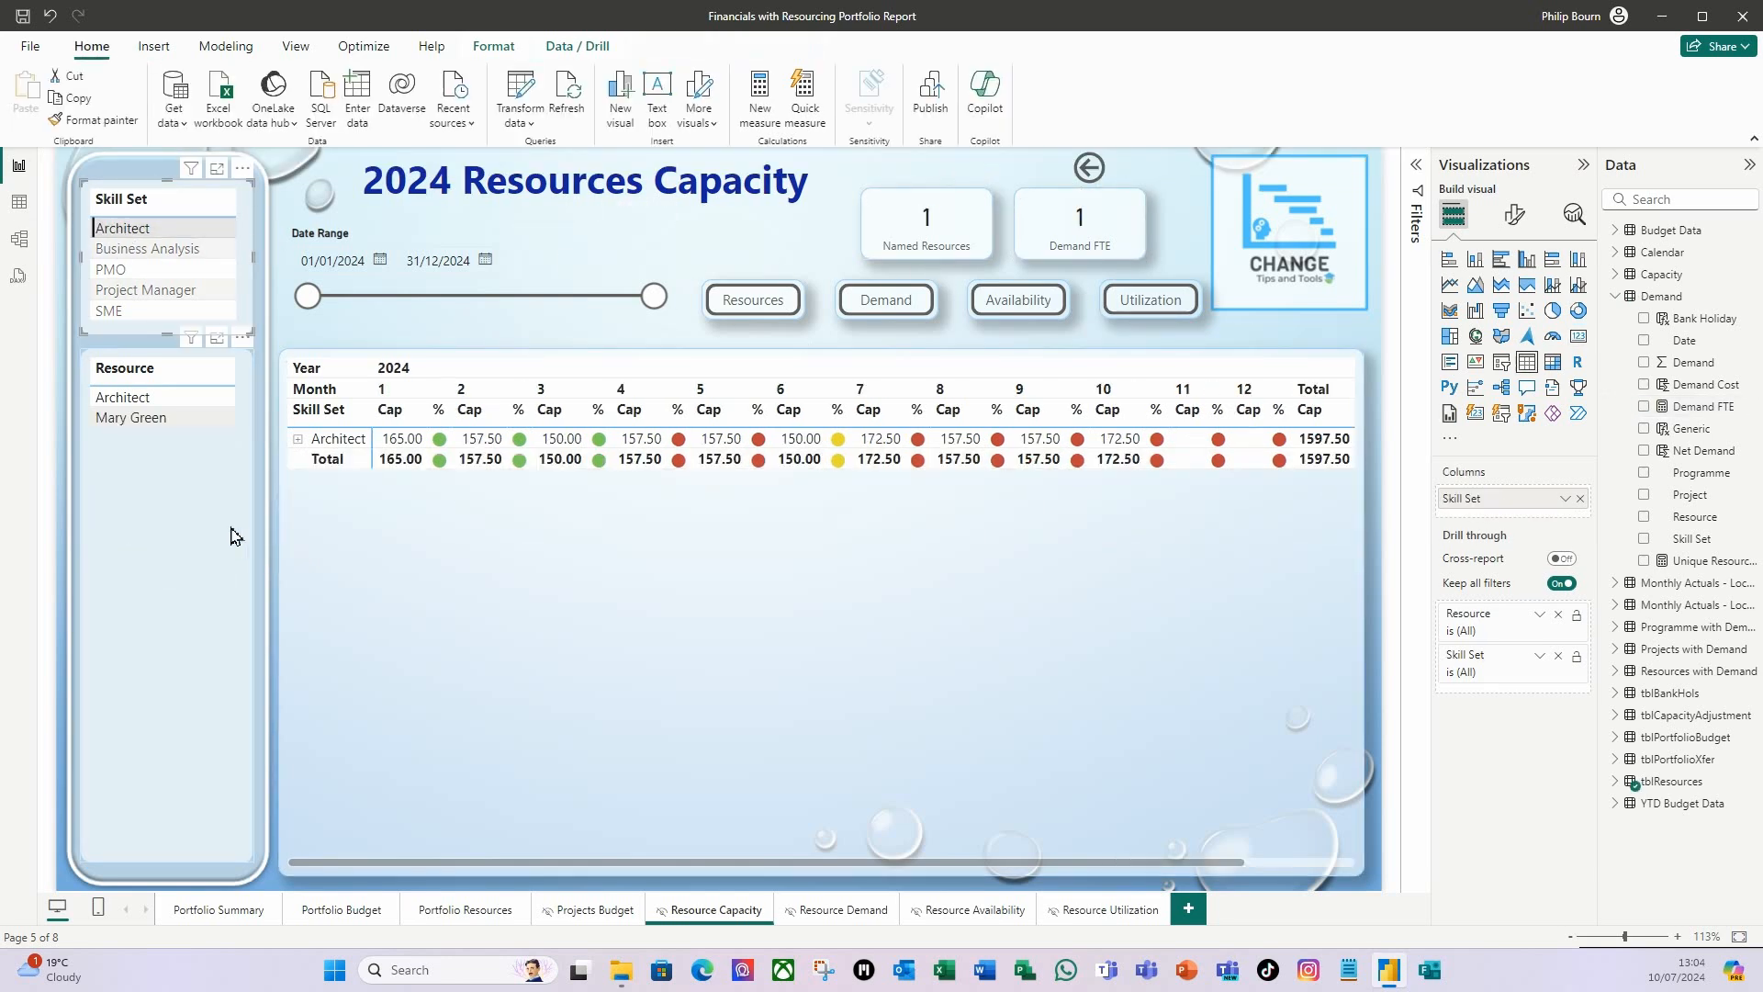
{"action": "left_click", "coordinate": [297, 440]}
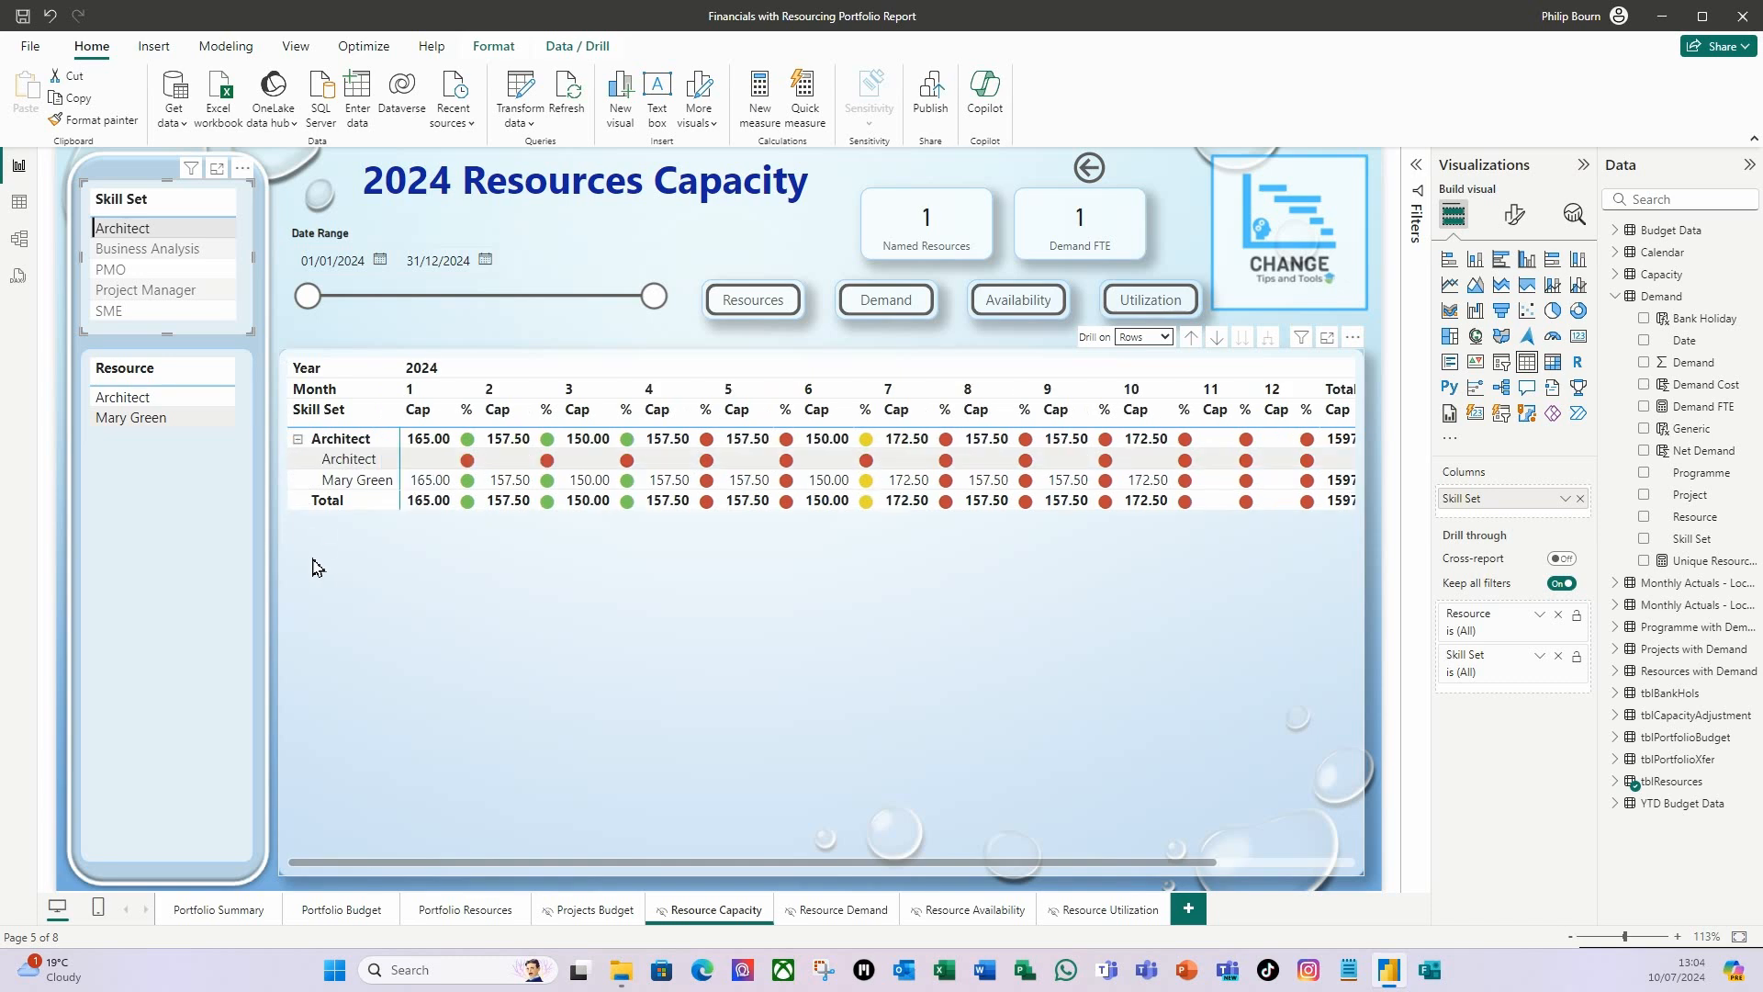
{"action": "left_click", "coordinate": [147, 427]}
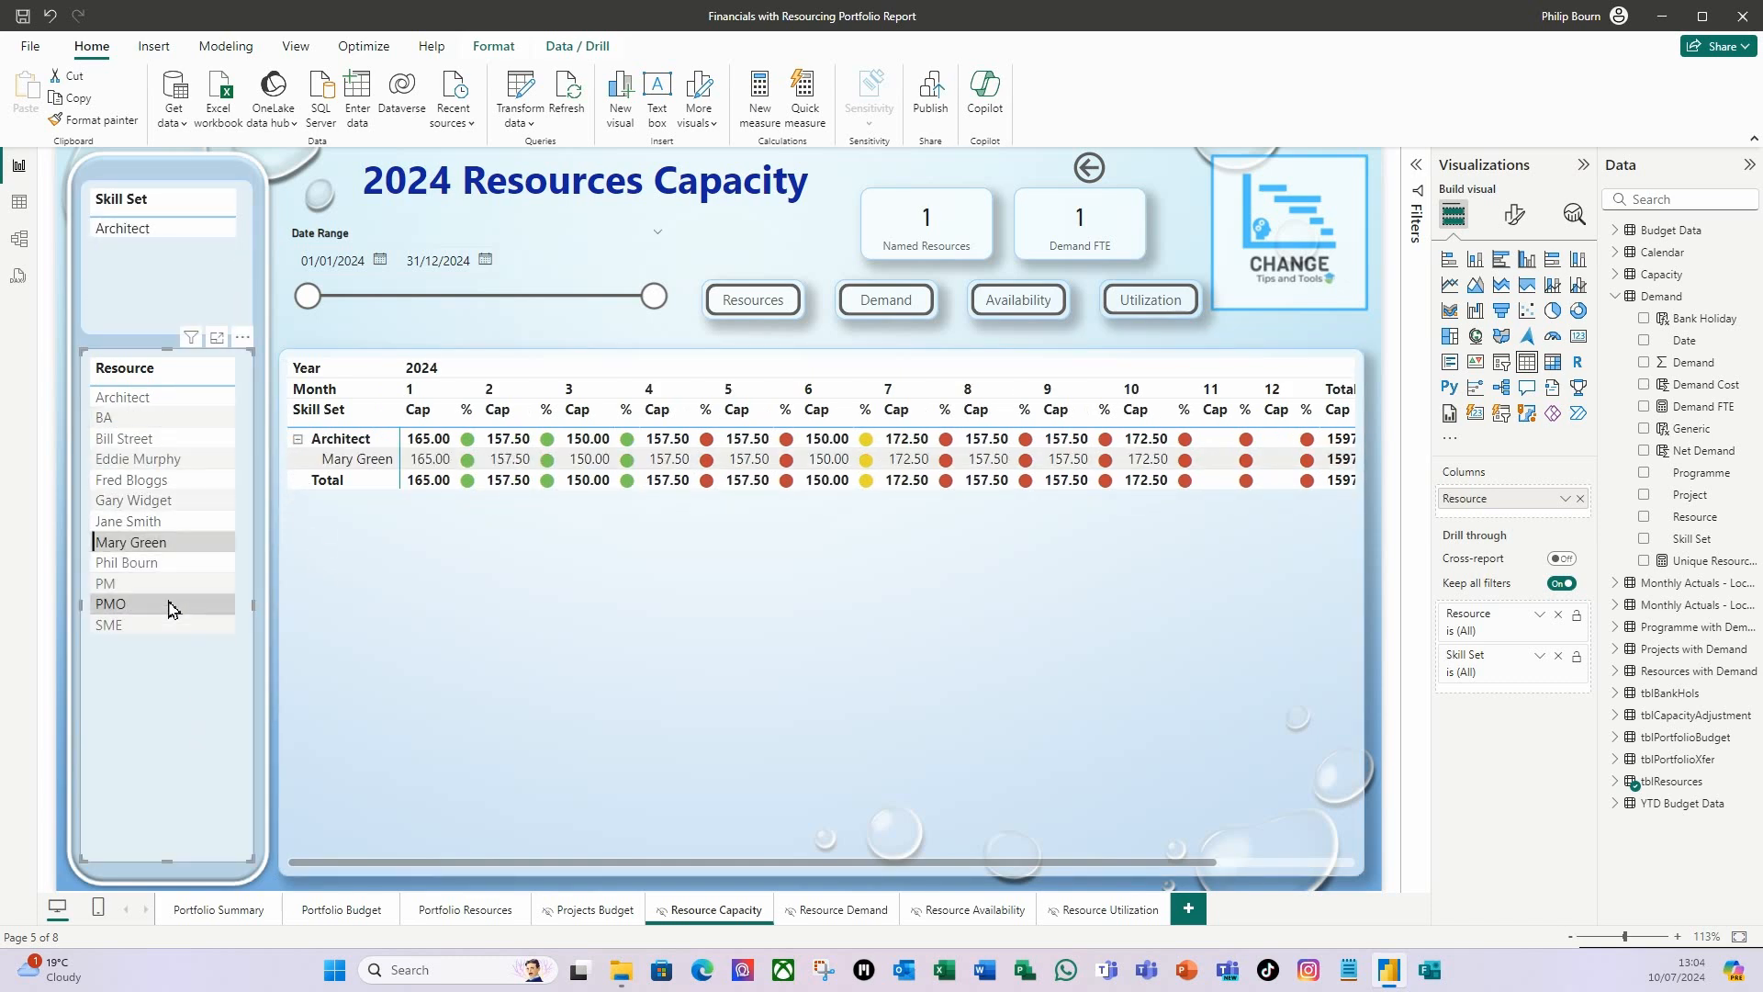
{"action": "left_click", "coordinate": [160, 547]}
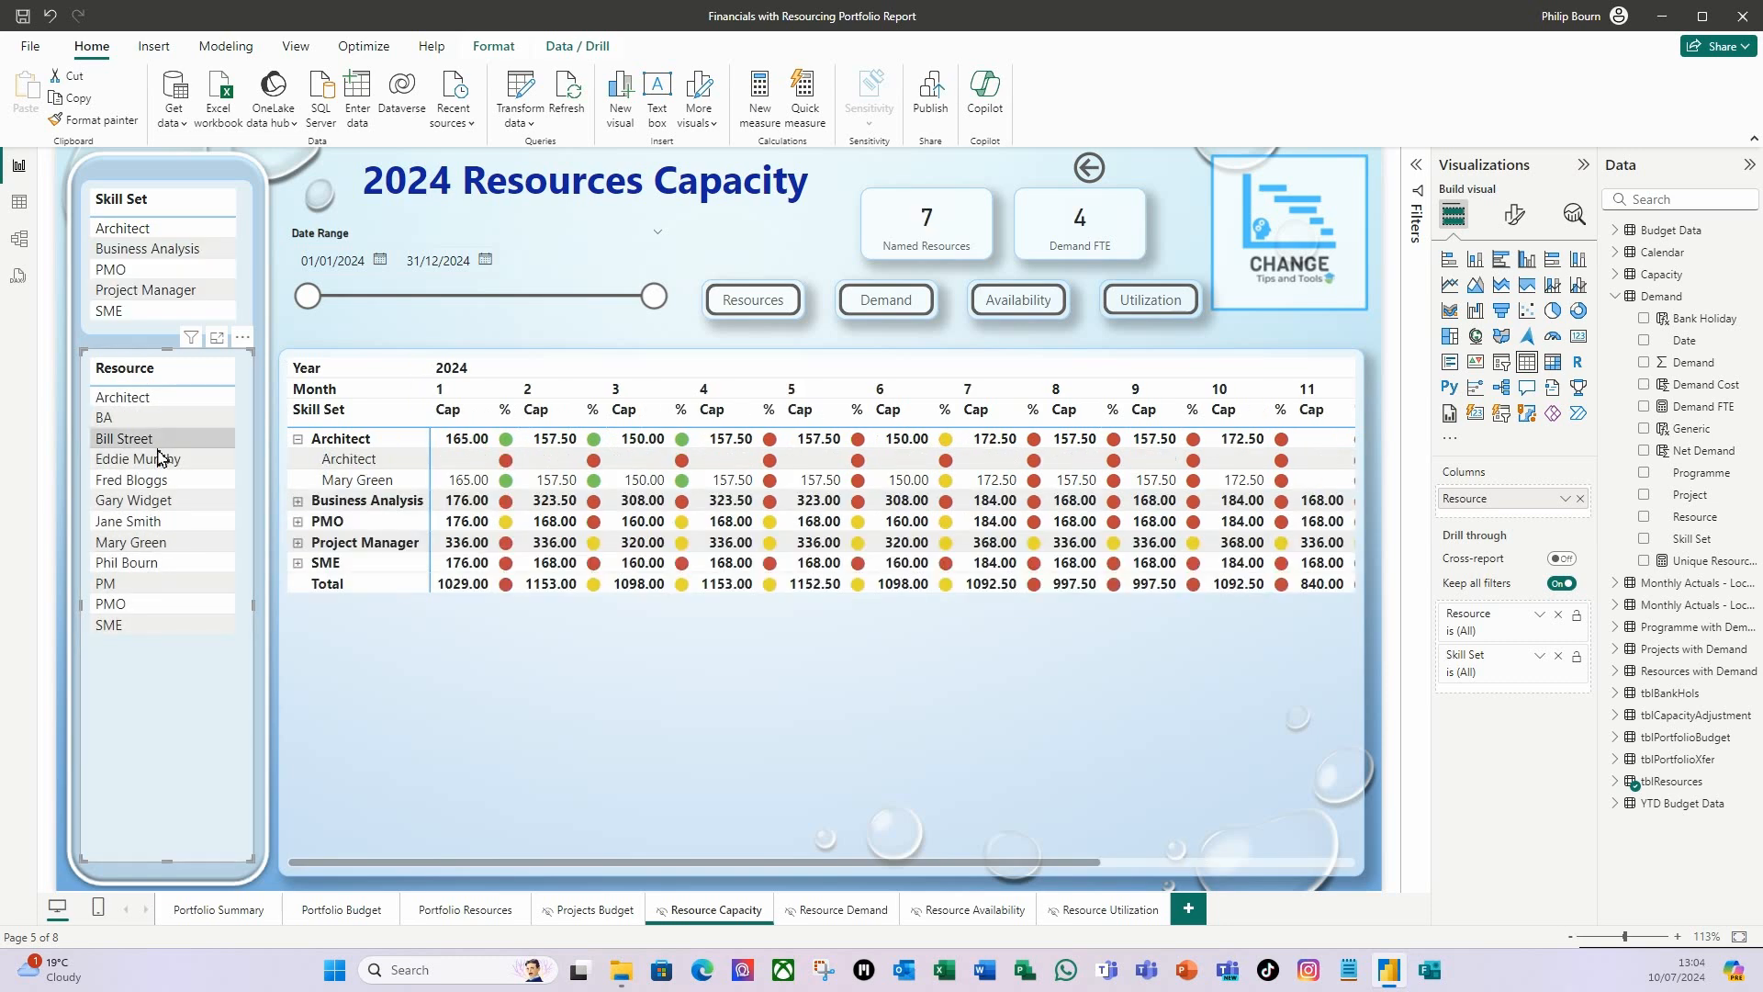
Check the Named Resources and Demand FTE cards by filtering in turn by Business Analysis, PMO and Project Manager.
{"action": "left_click", "coordinate": [182, 260]}
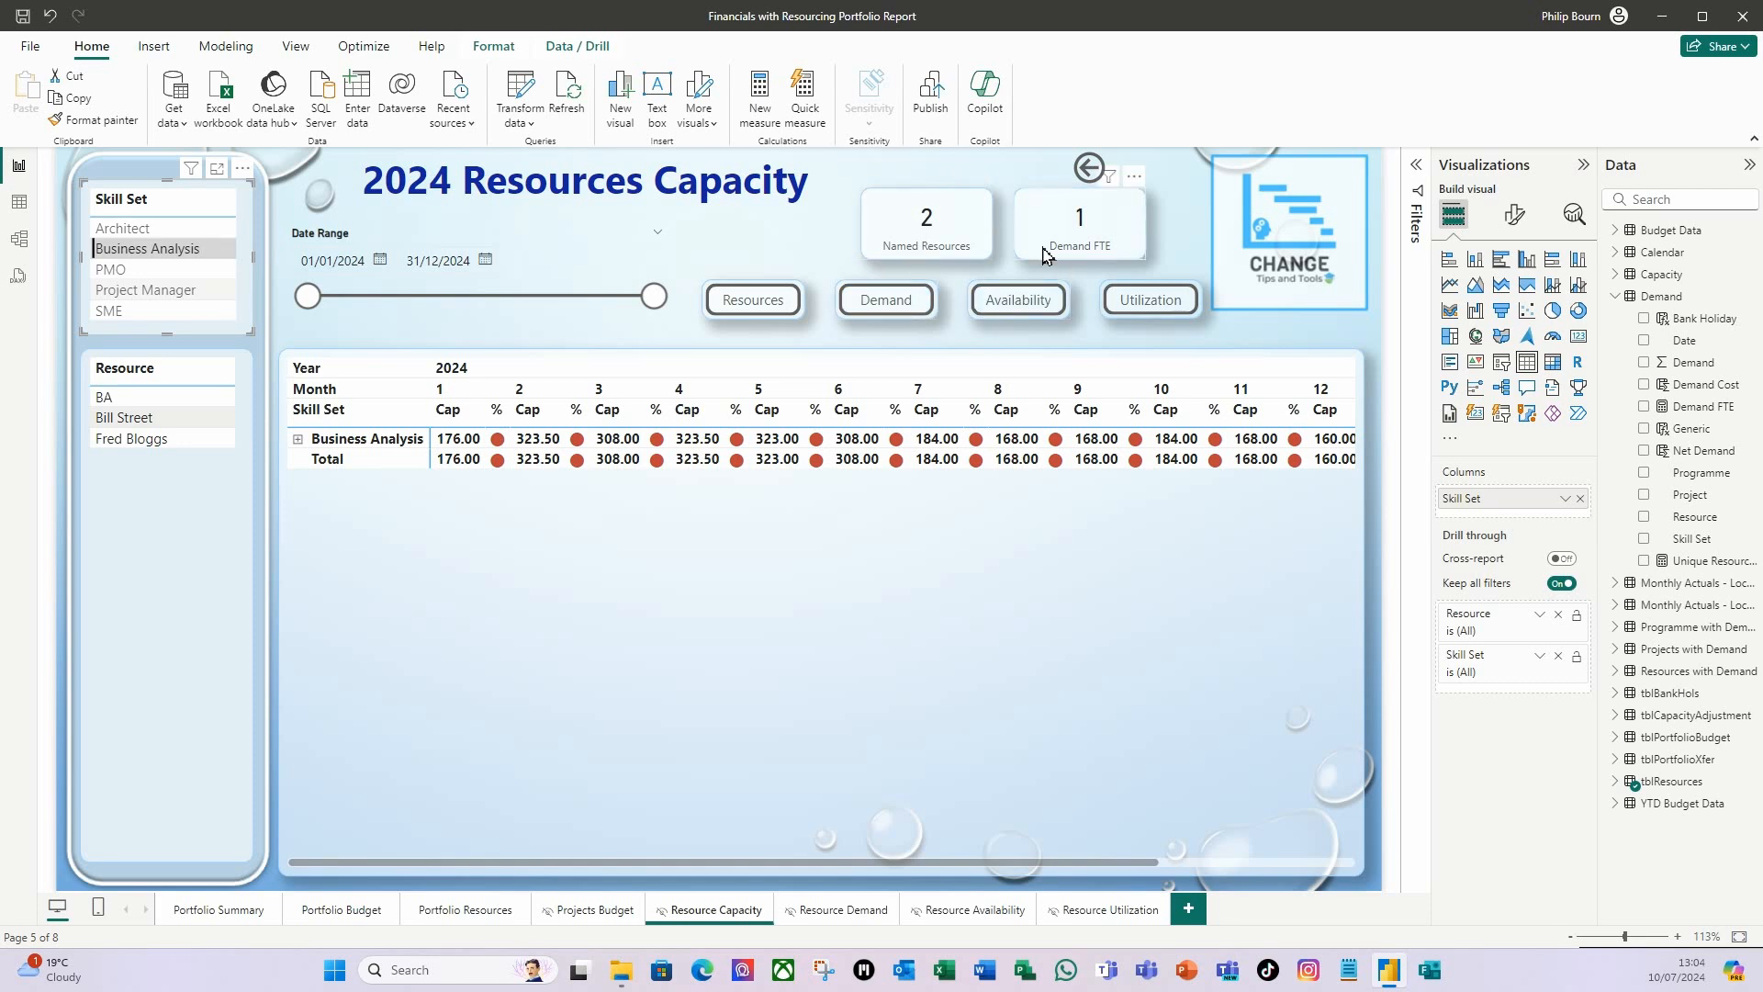
{"action": "left_click", "coordinate": [110, 275]}
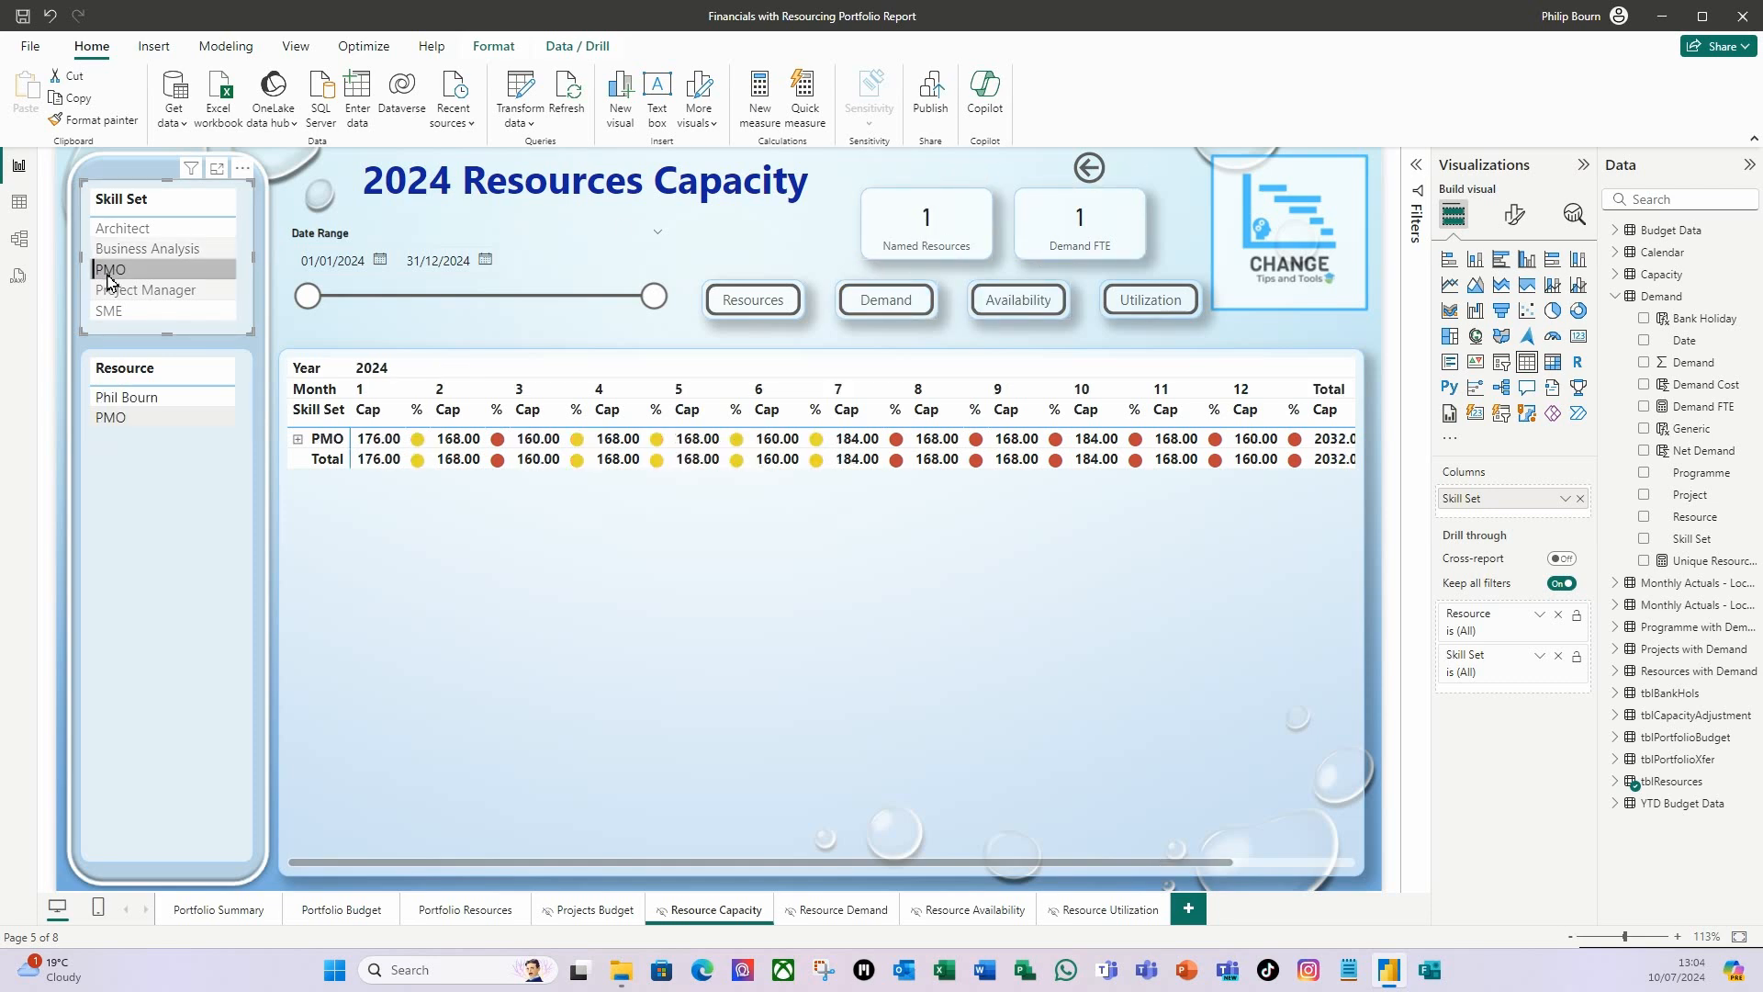
{"action": "left_click", "coordinate": [134, 295]}
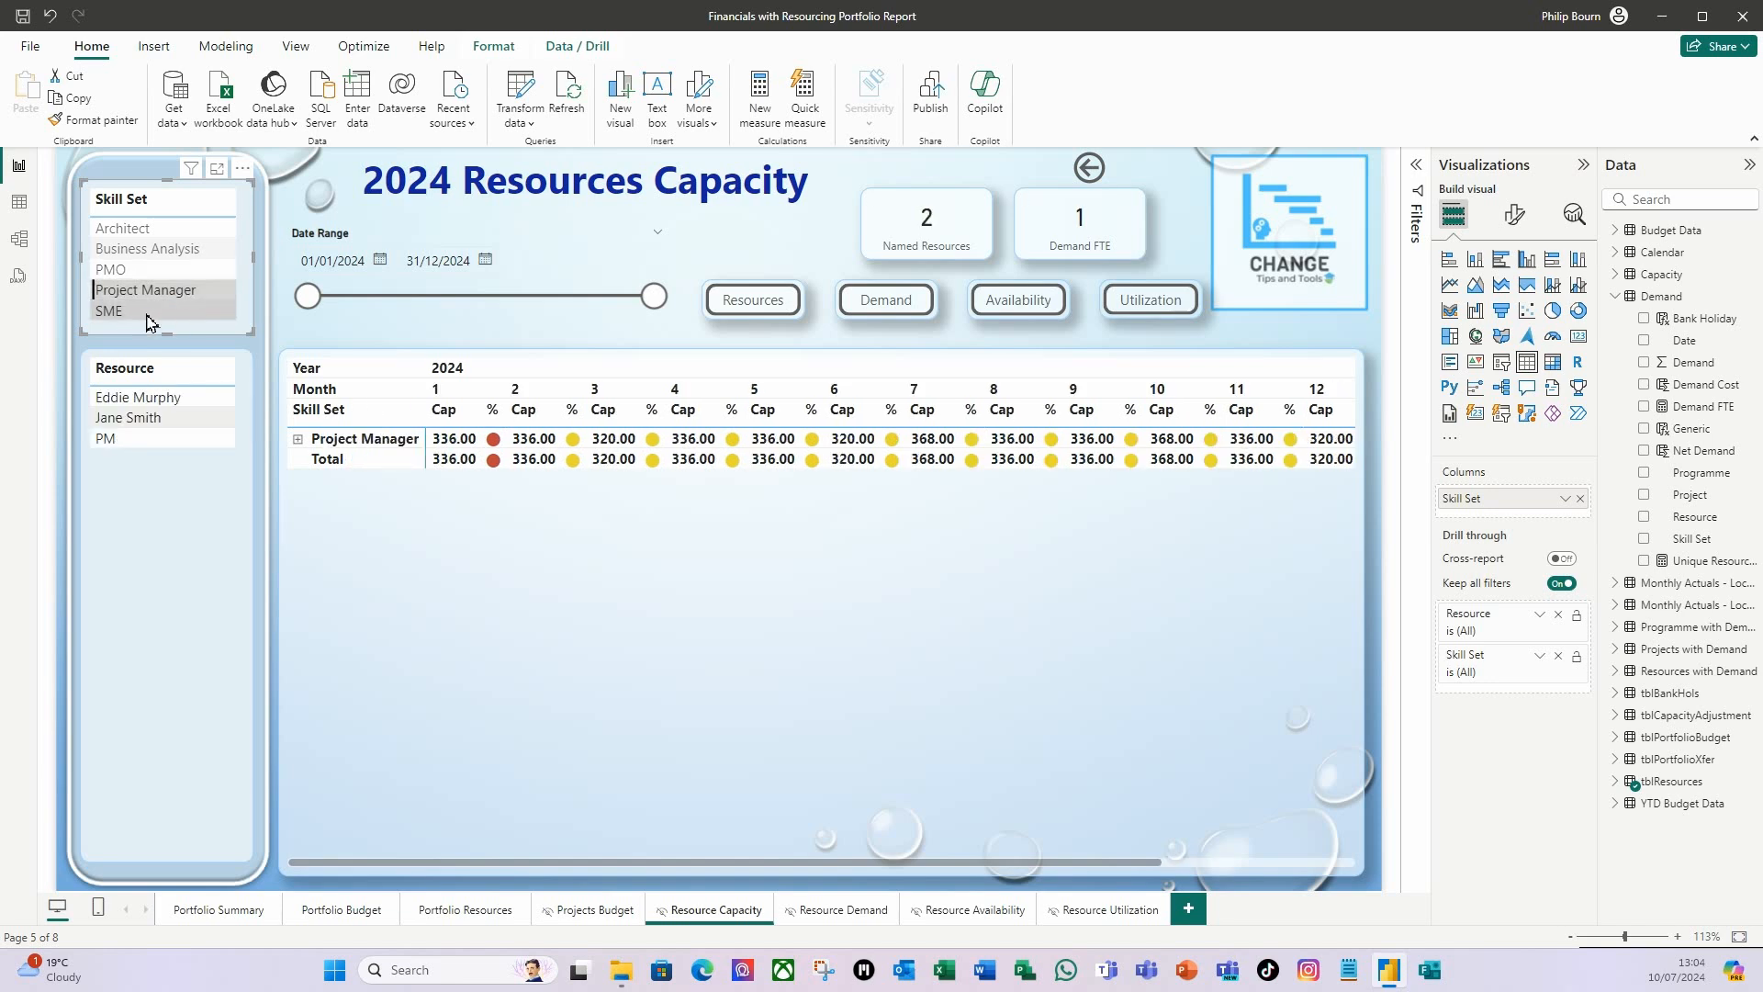
Filter by the SME skill set, copy the Demand FTE measure's CALCULATE expression, and start an IF( before it on separate lines.
{"action": "left_click", "coordinate": [147, 317]}
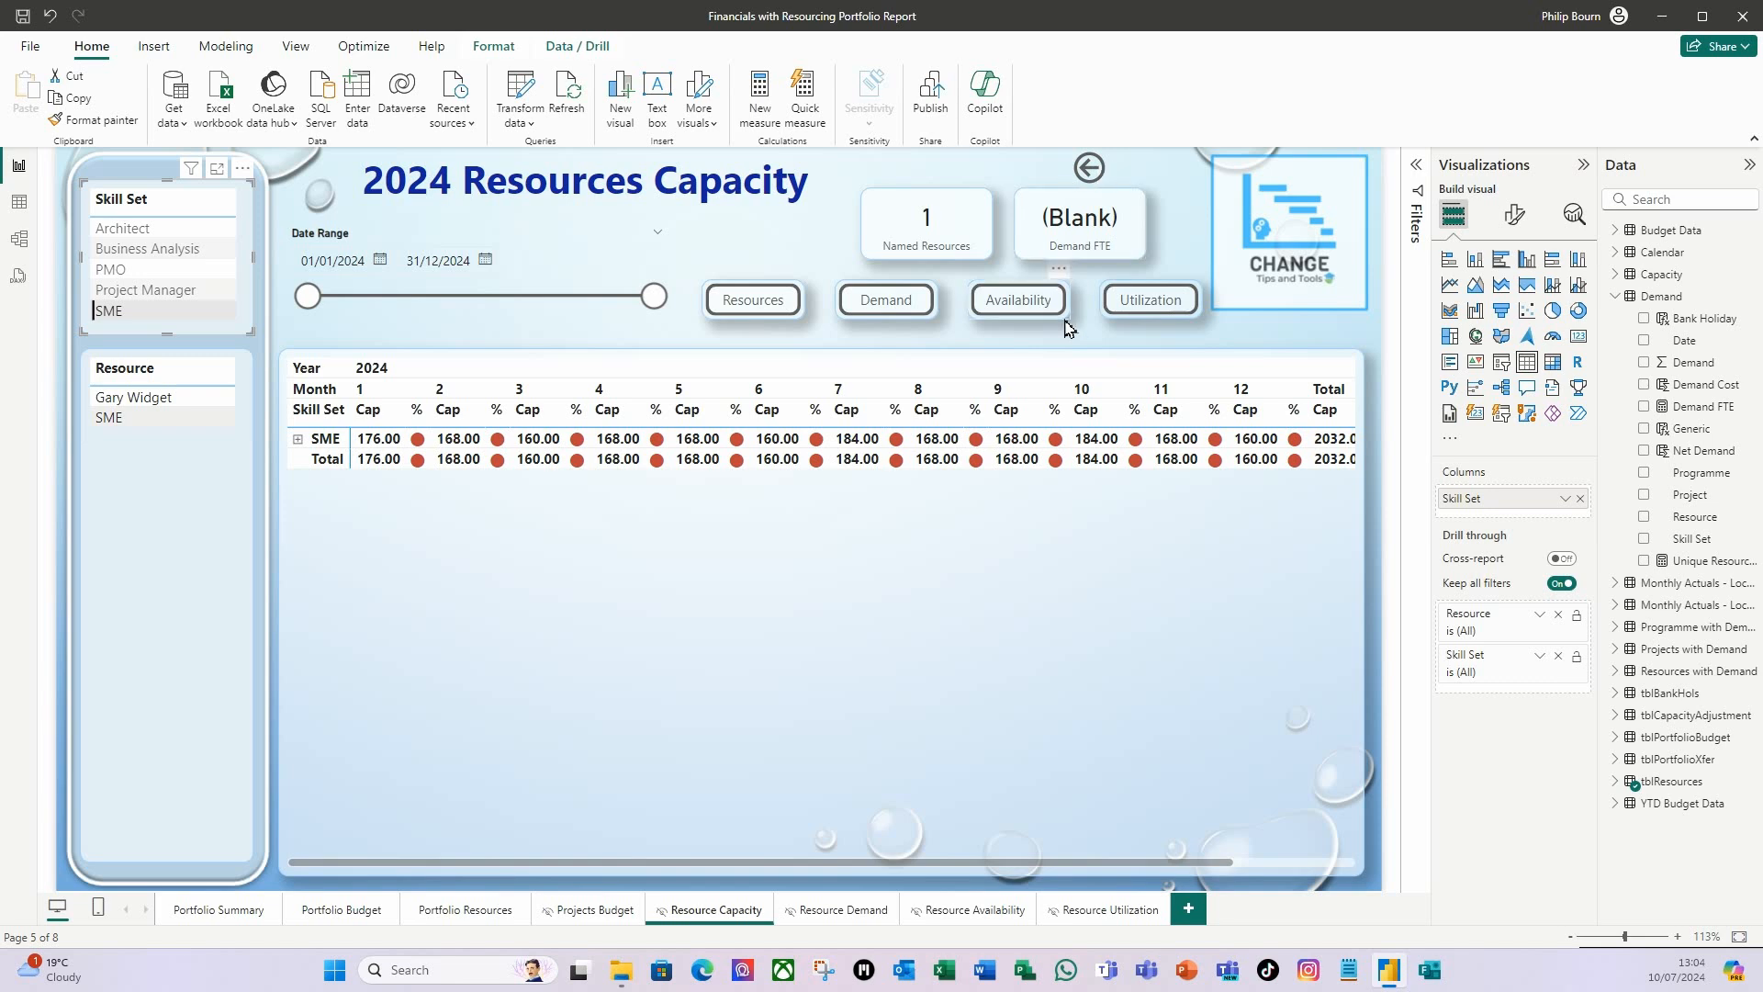
{"action": "left_click", "coordinate": [1704, 406]}
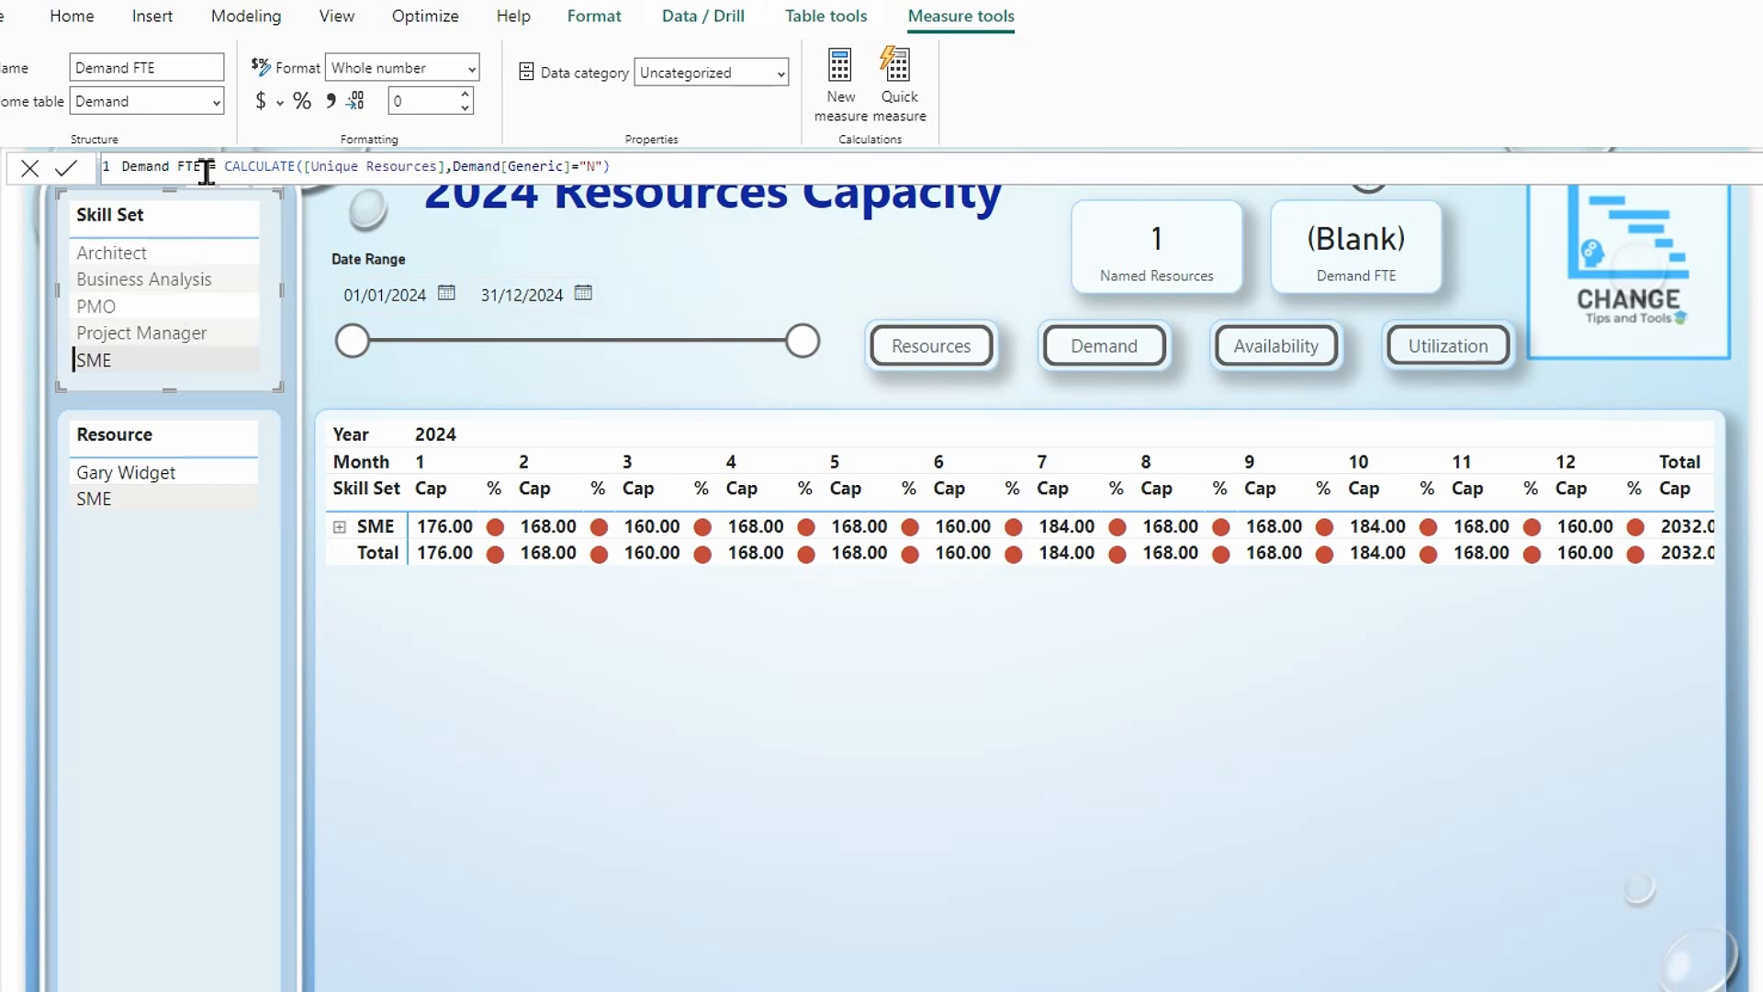
{"action": "left_click", "coordinate": [633, 171]}
{"action": "left_click_drag", "start_coordinate": [632, 170], "coordinate": [226, 168]}
{"action": "key", "text": "ctrl+c"}
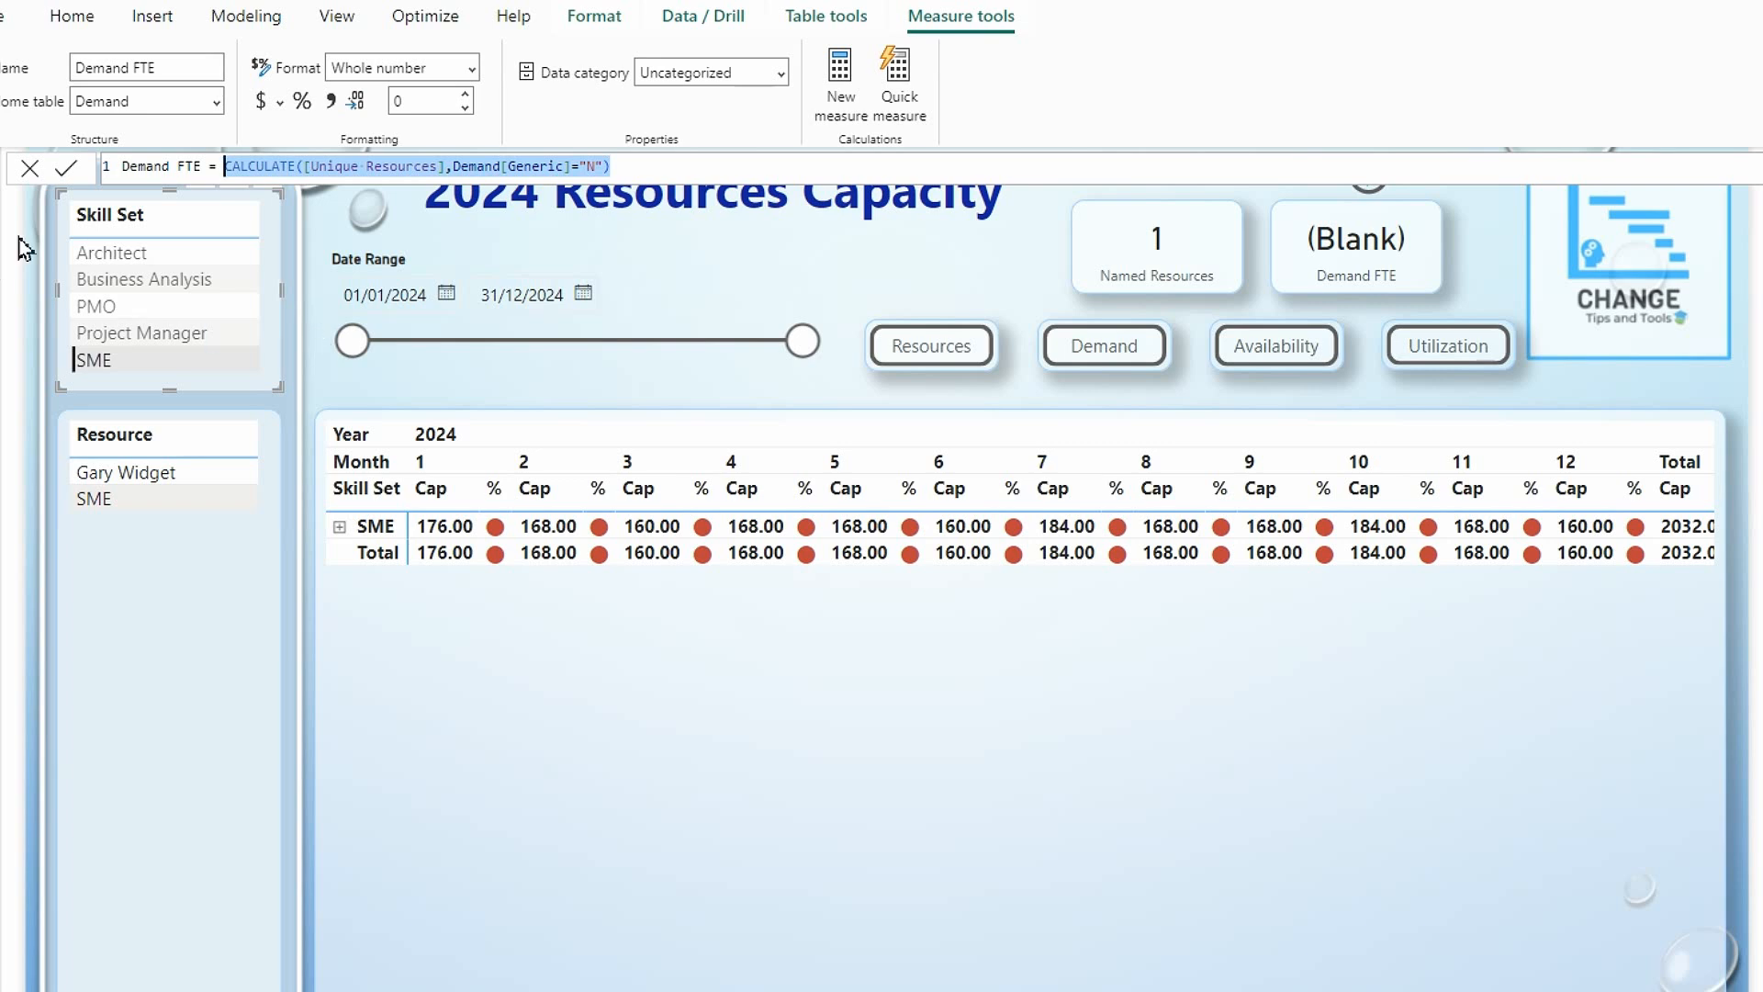
{"action": "left_click", "coordinate": [218, 167]}
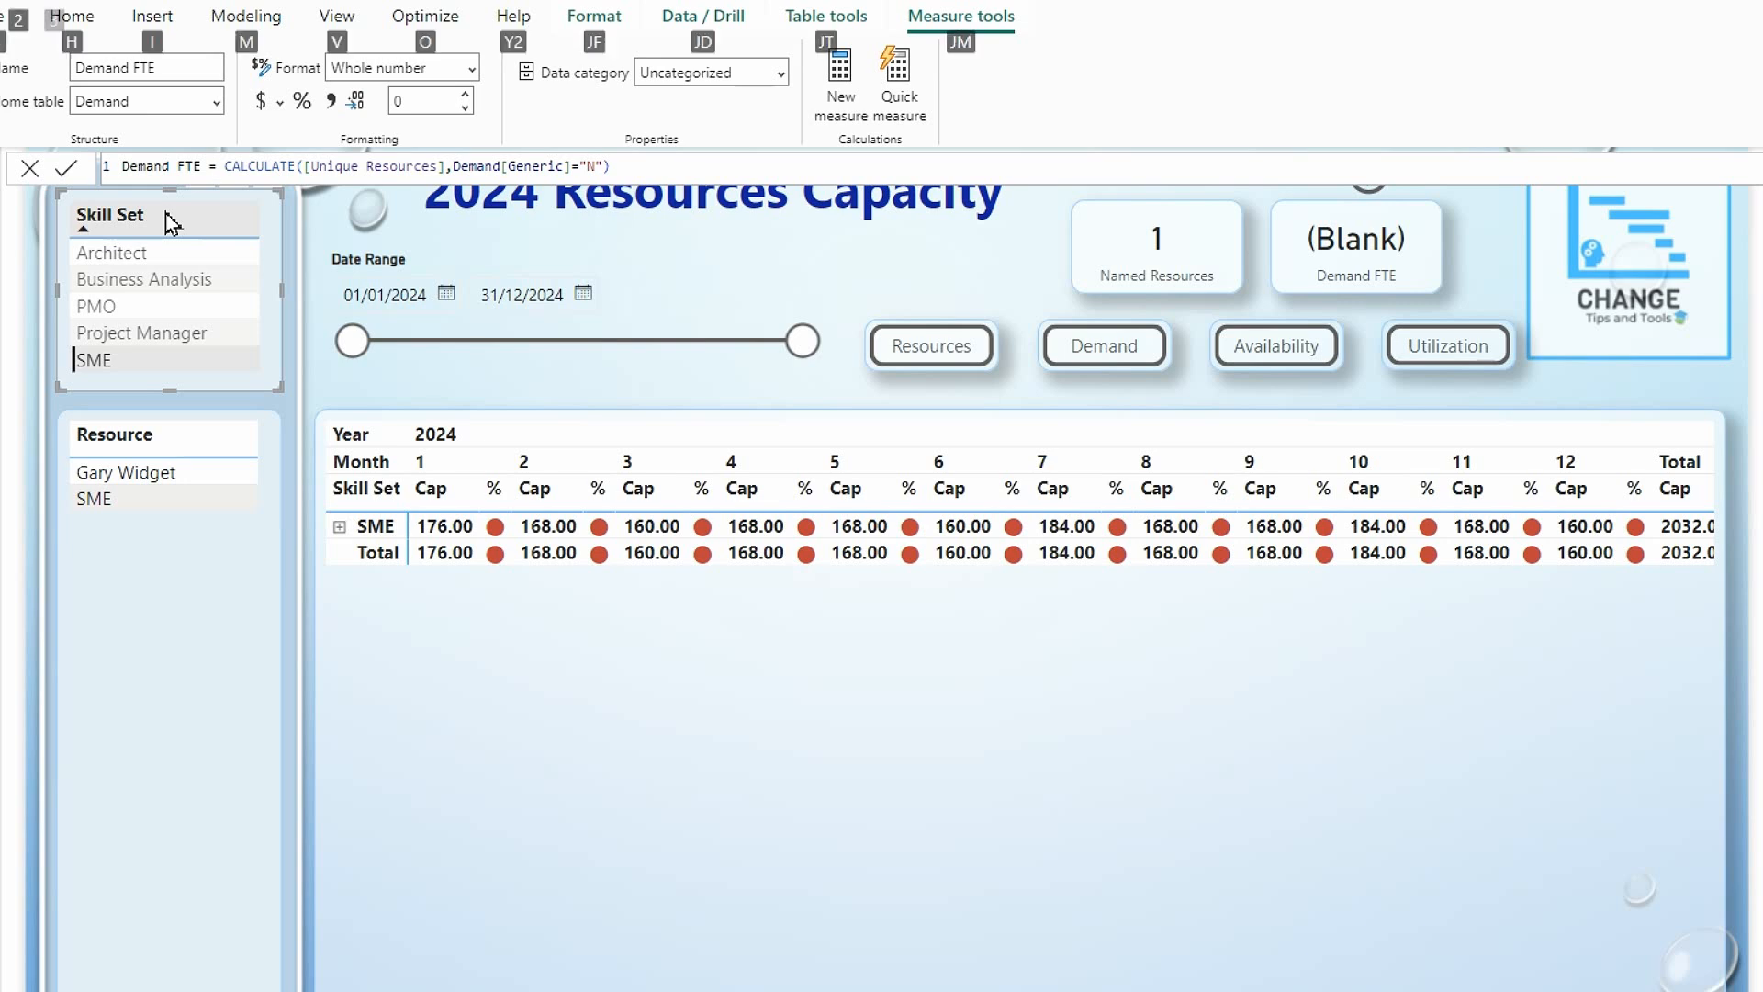
{"action": "key", "text": "shift+Return"}
{"action": "type", "text": "if("}
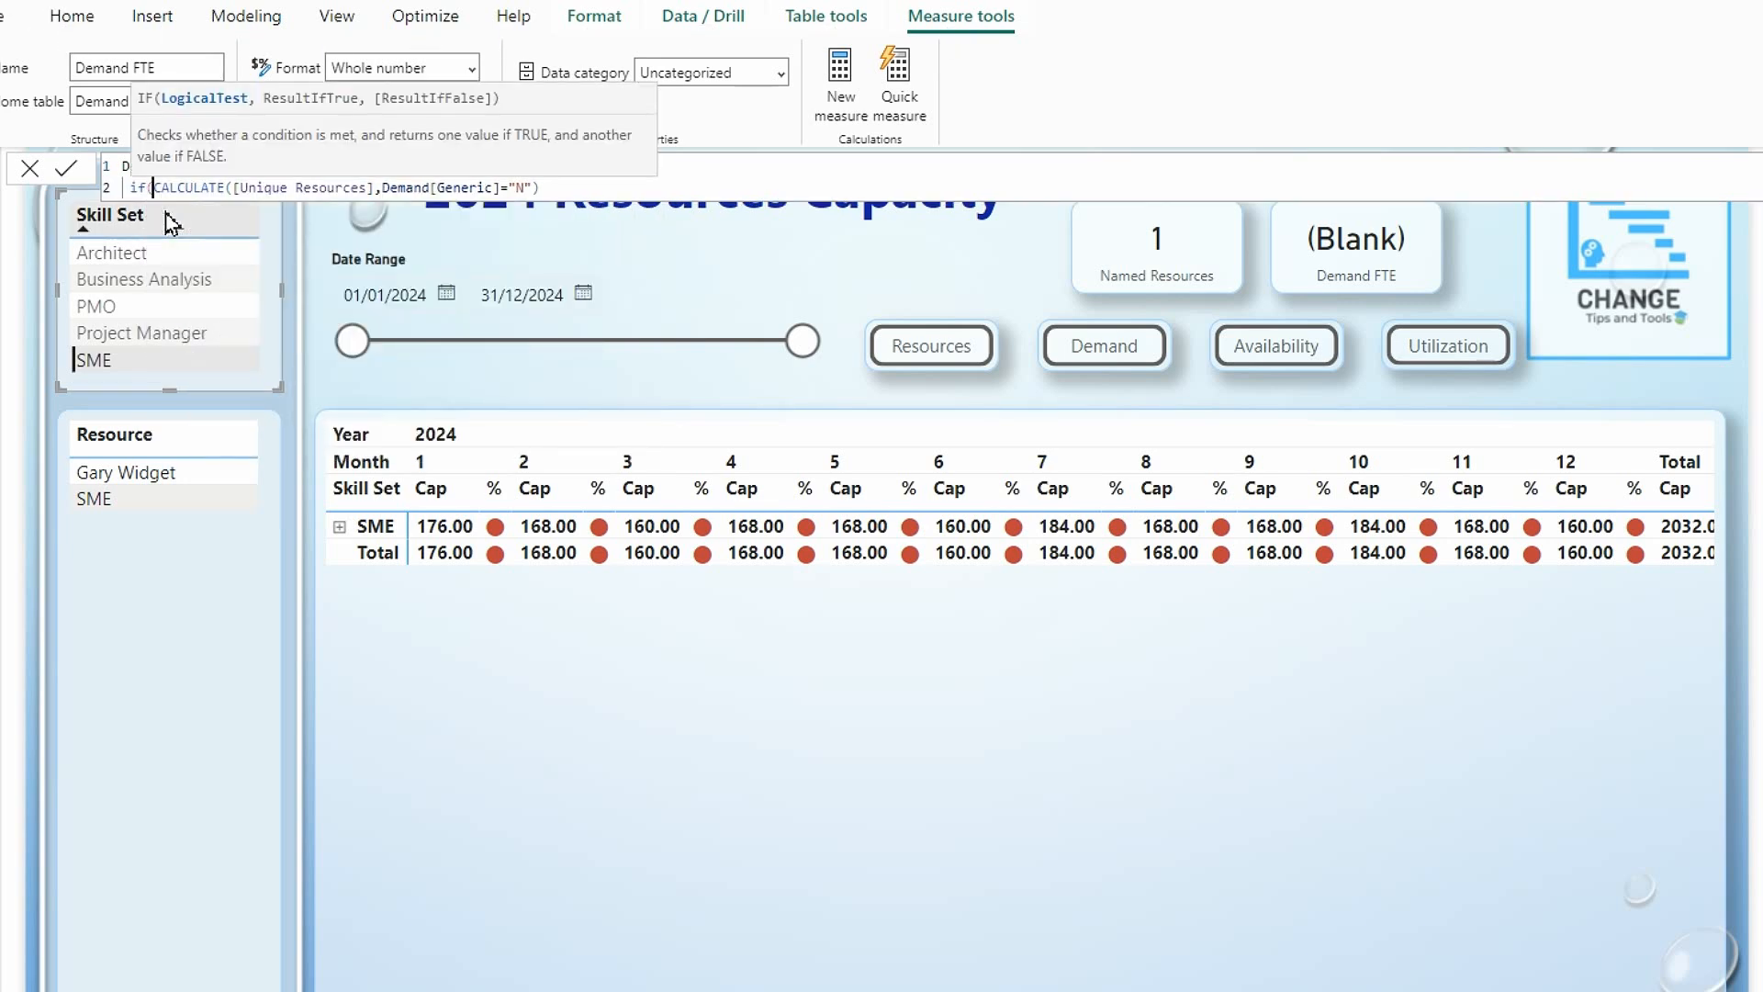
{"action": "key", "text": "shift+Return"}
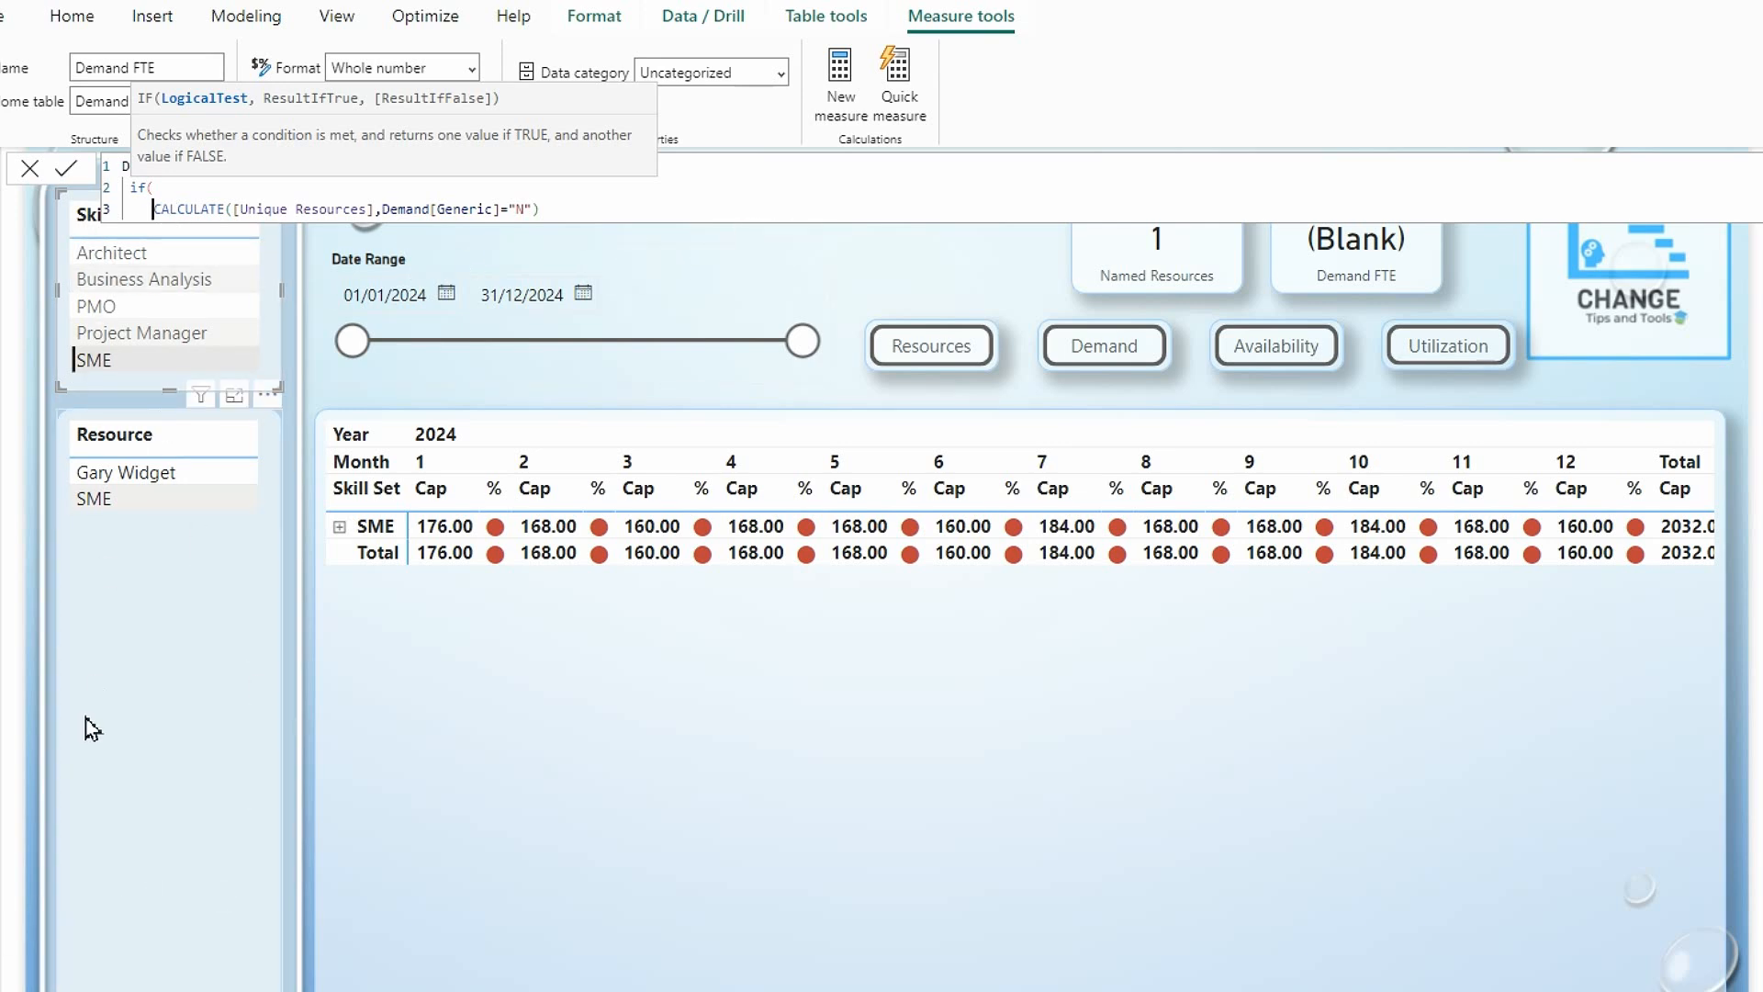
Wrap the CALCULATE expression in ISBLANK and compare it with TRUE() as the IF function's logical test.
{"action": "type", "text": "isbl"}
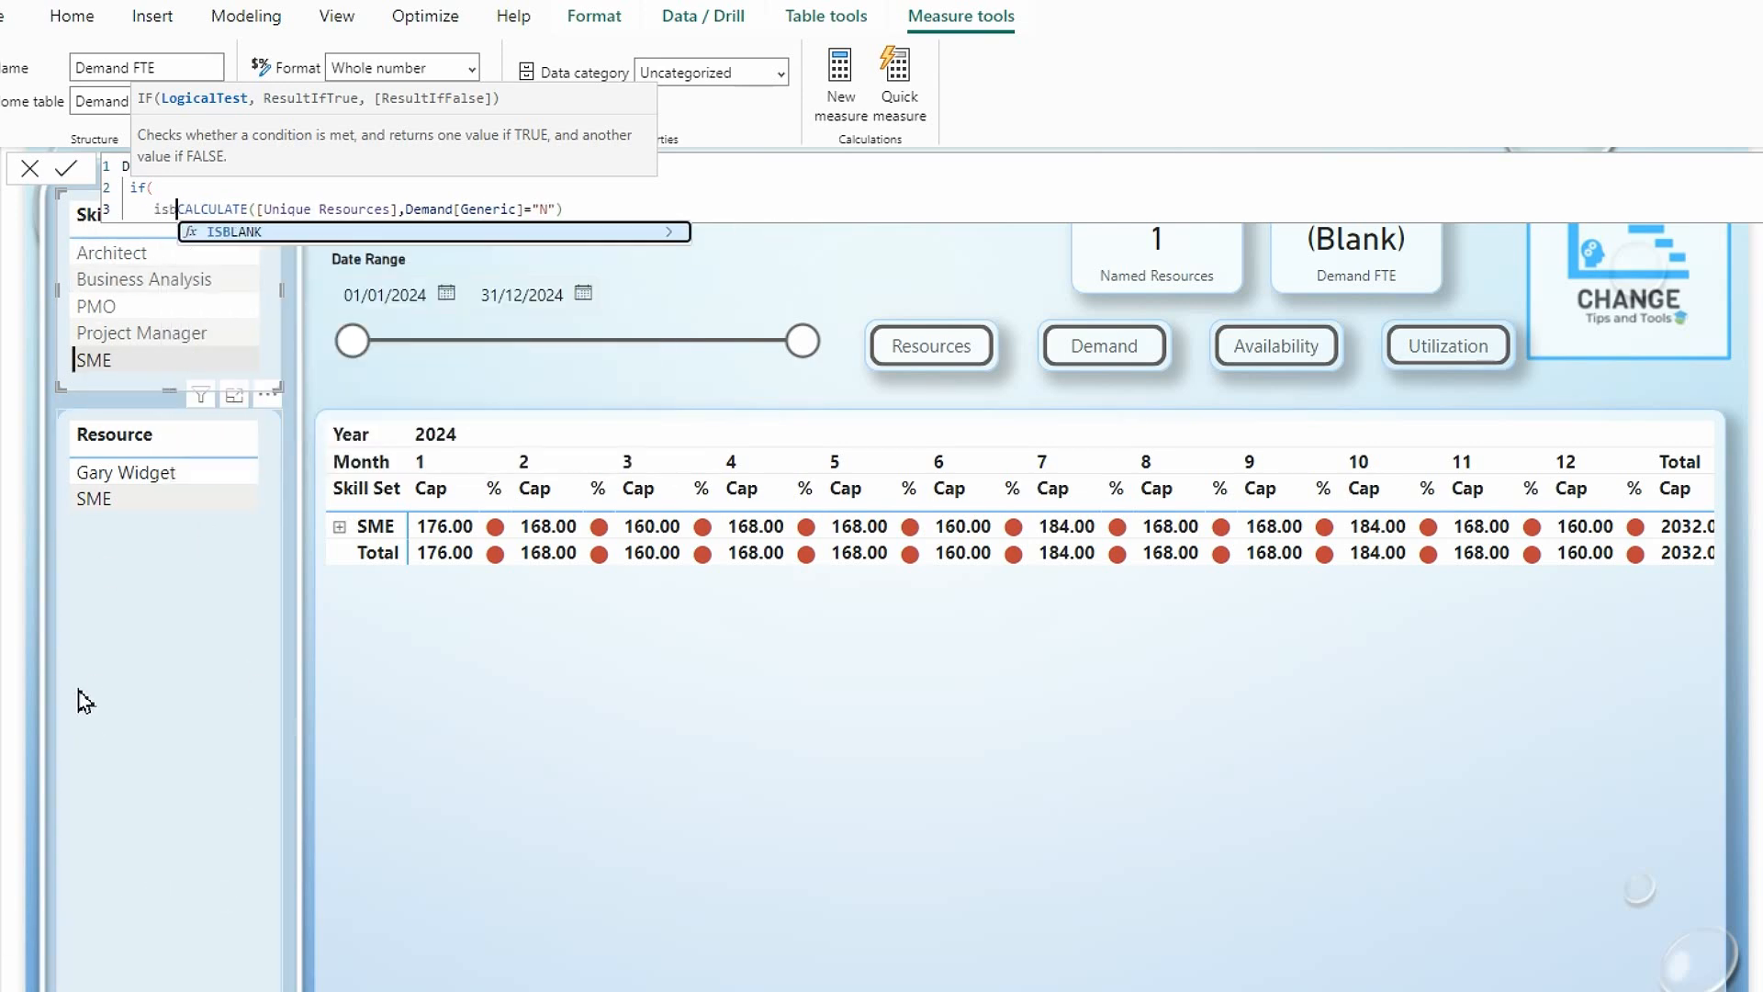
{"action": "left_click", "coordinate": [266, 232]}
{"action": "left_click", "coordinate": [623, 211]}
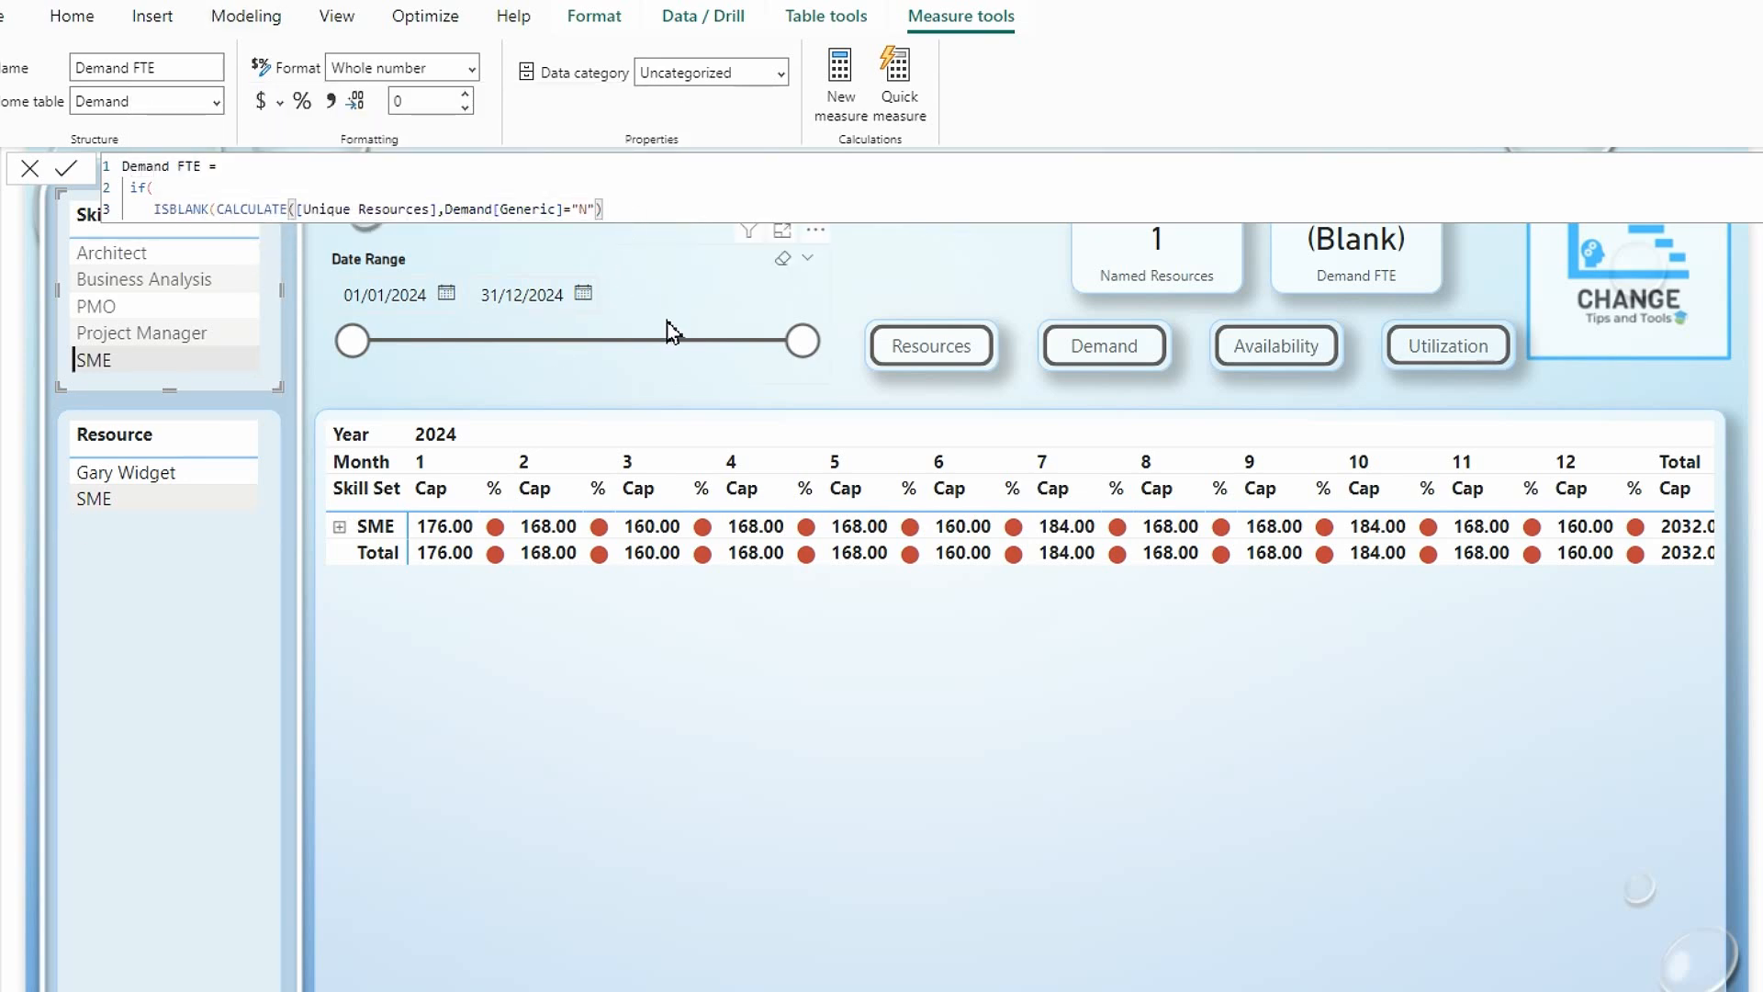
{"action": "type", "text": ")=tr"}
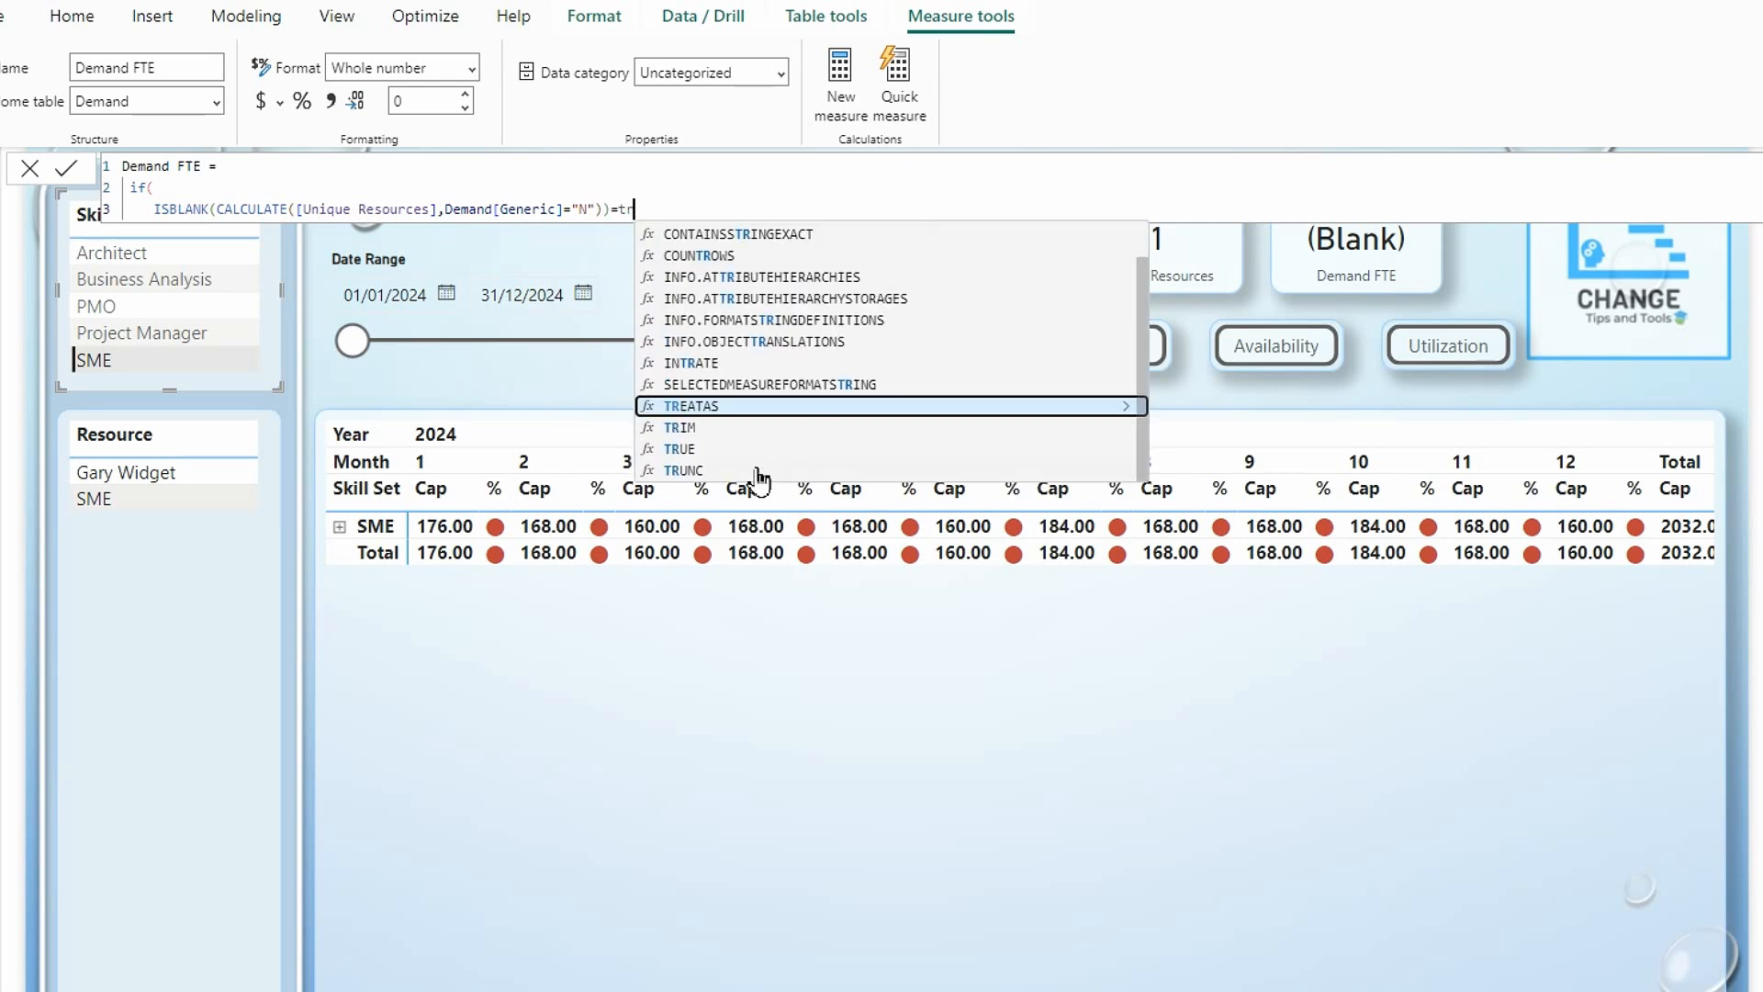
{"action": "left_click", "coordinate": [687, 450]}
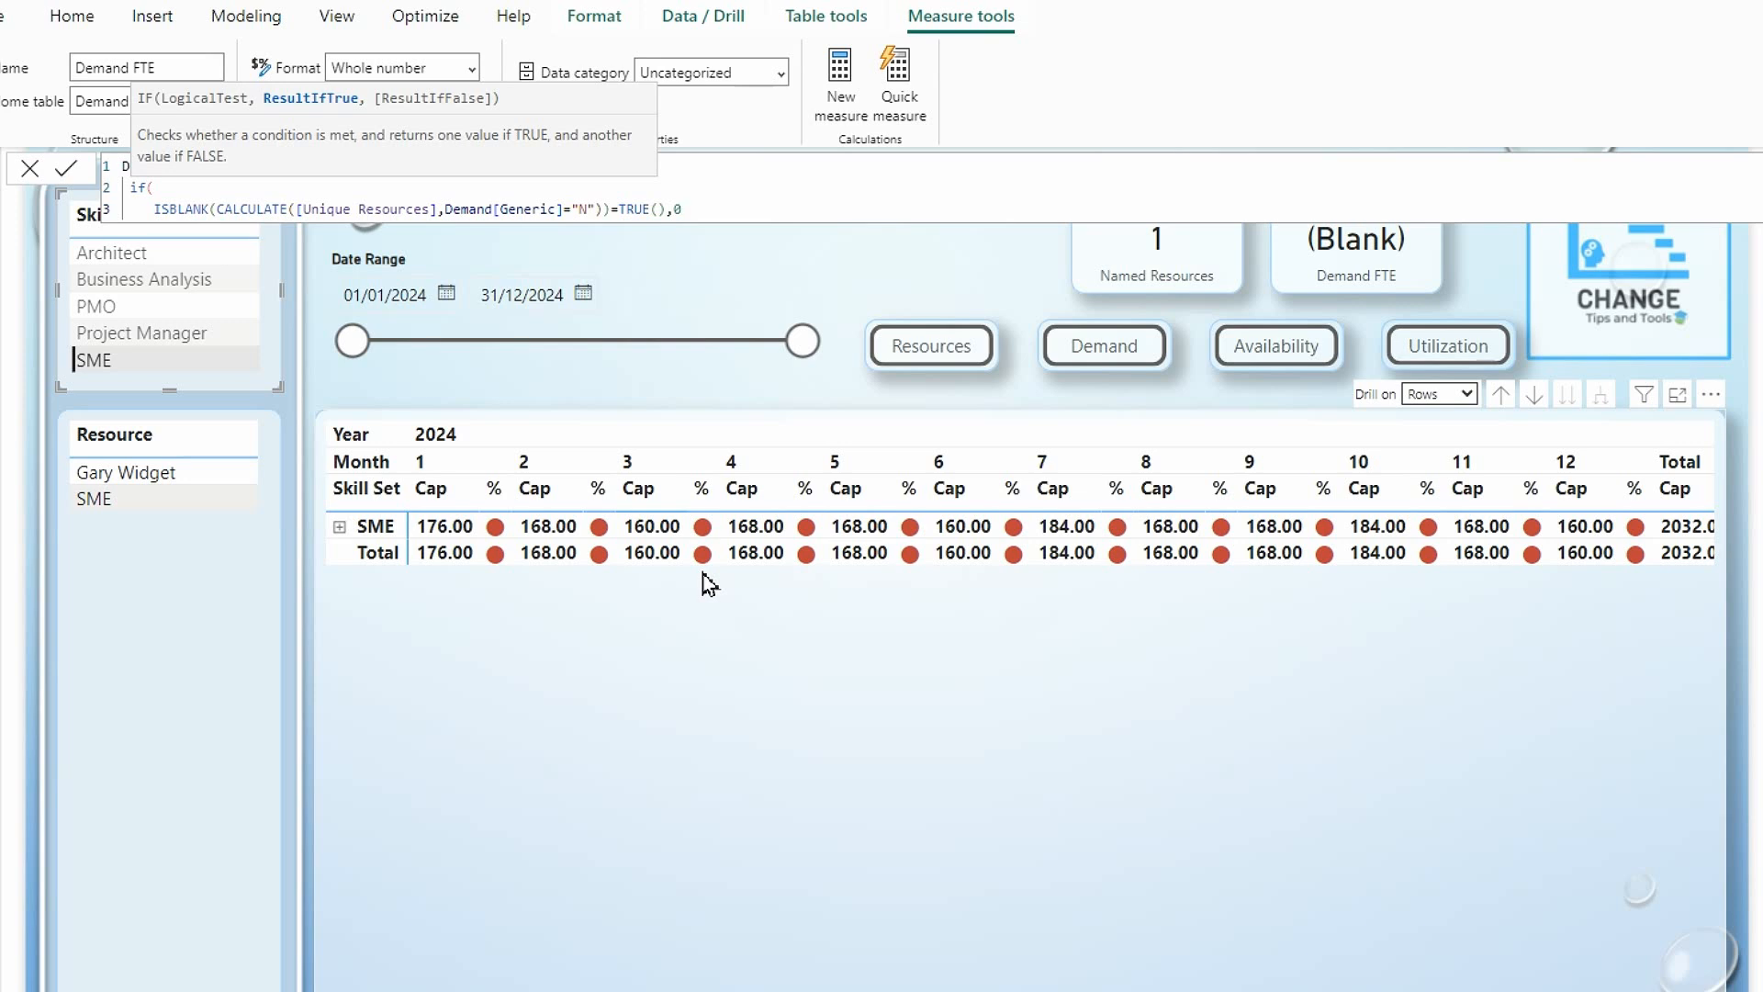
Complete the IF with 0 when true and CALCULATE([Unique Resources],Demand[Generic]="N") when false, and commit the Demand FTE measure.
{"action": "type", "text": "0"}
{"action": "key", "text": "shift+Return"}
{"action": "type", "text": ","}
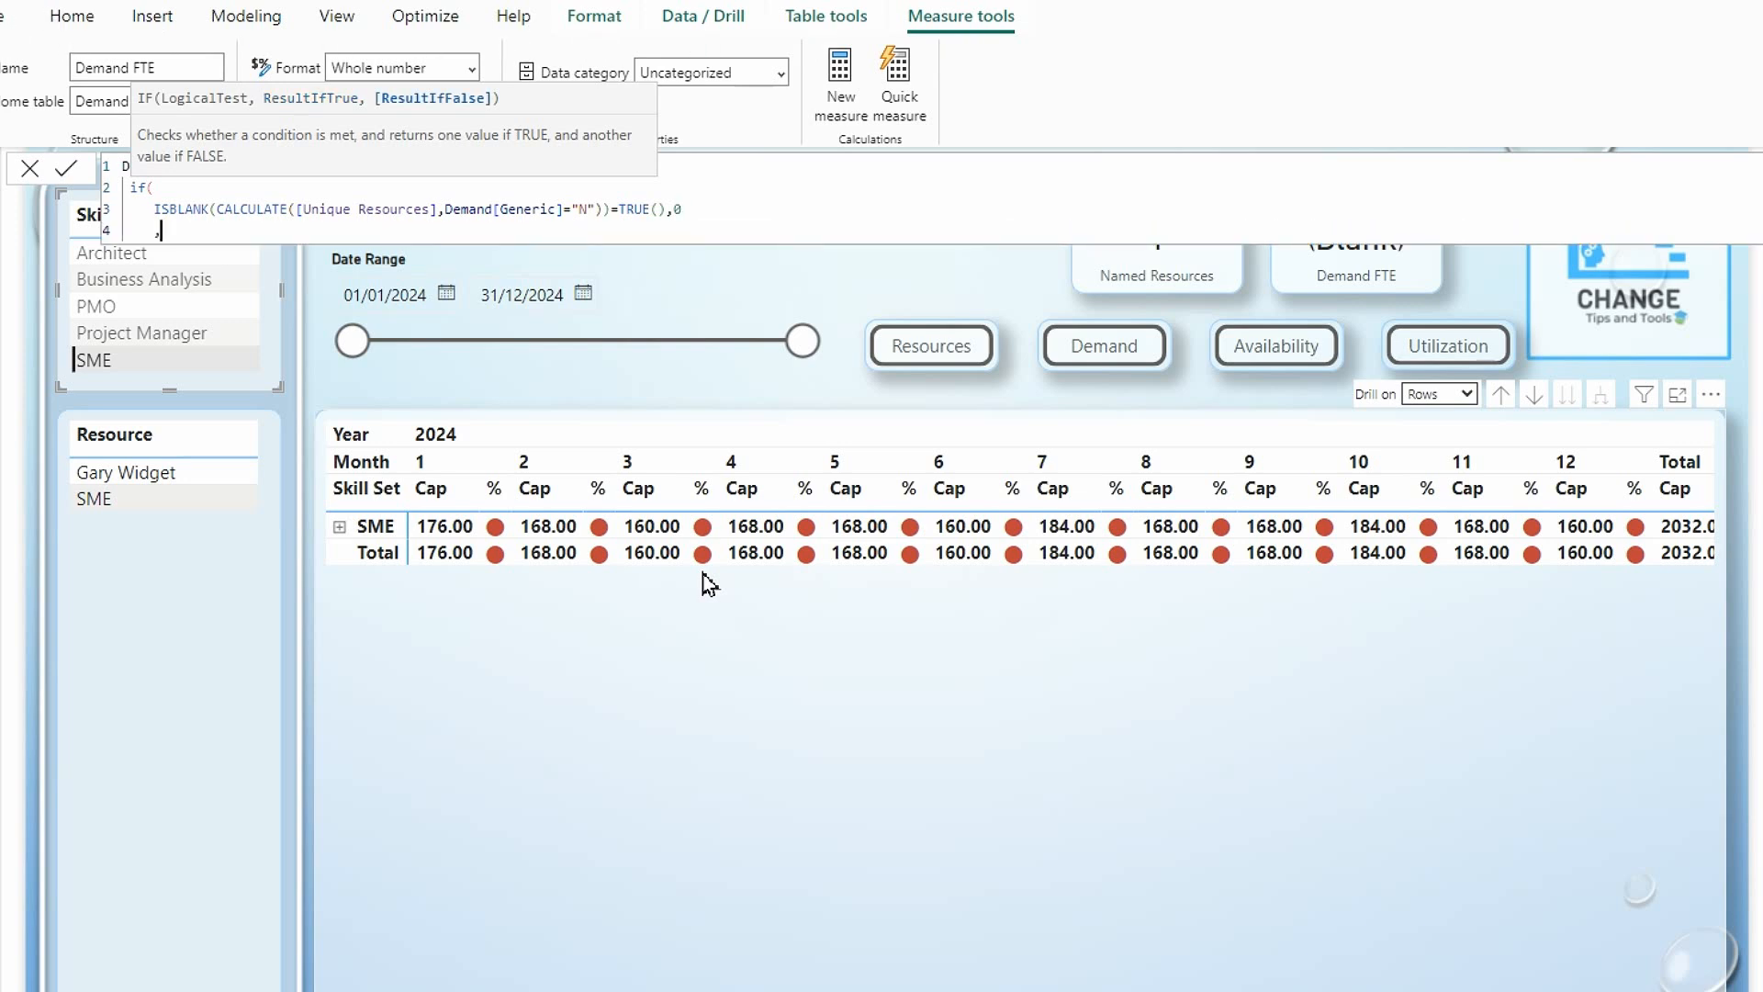
{"action": "key", "text": "ctrl+v"}
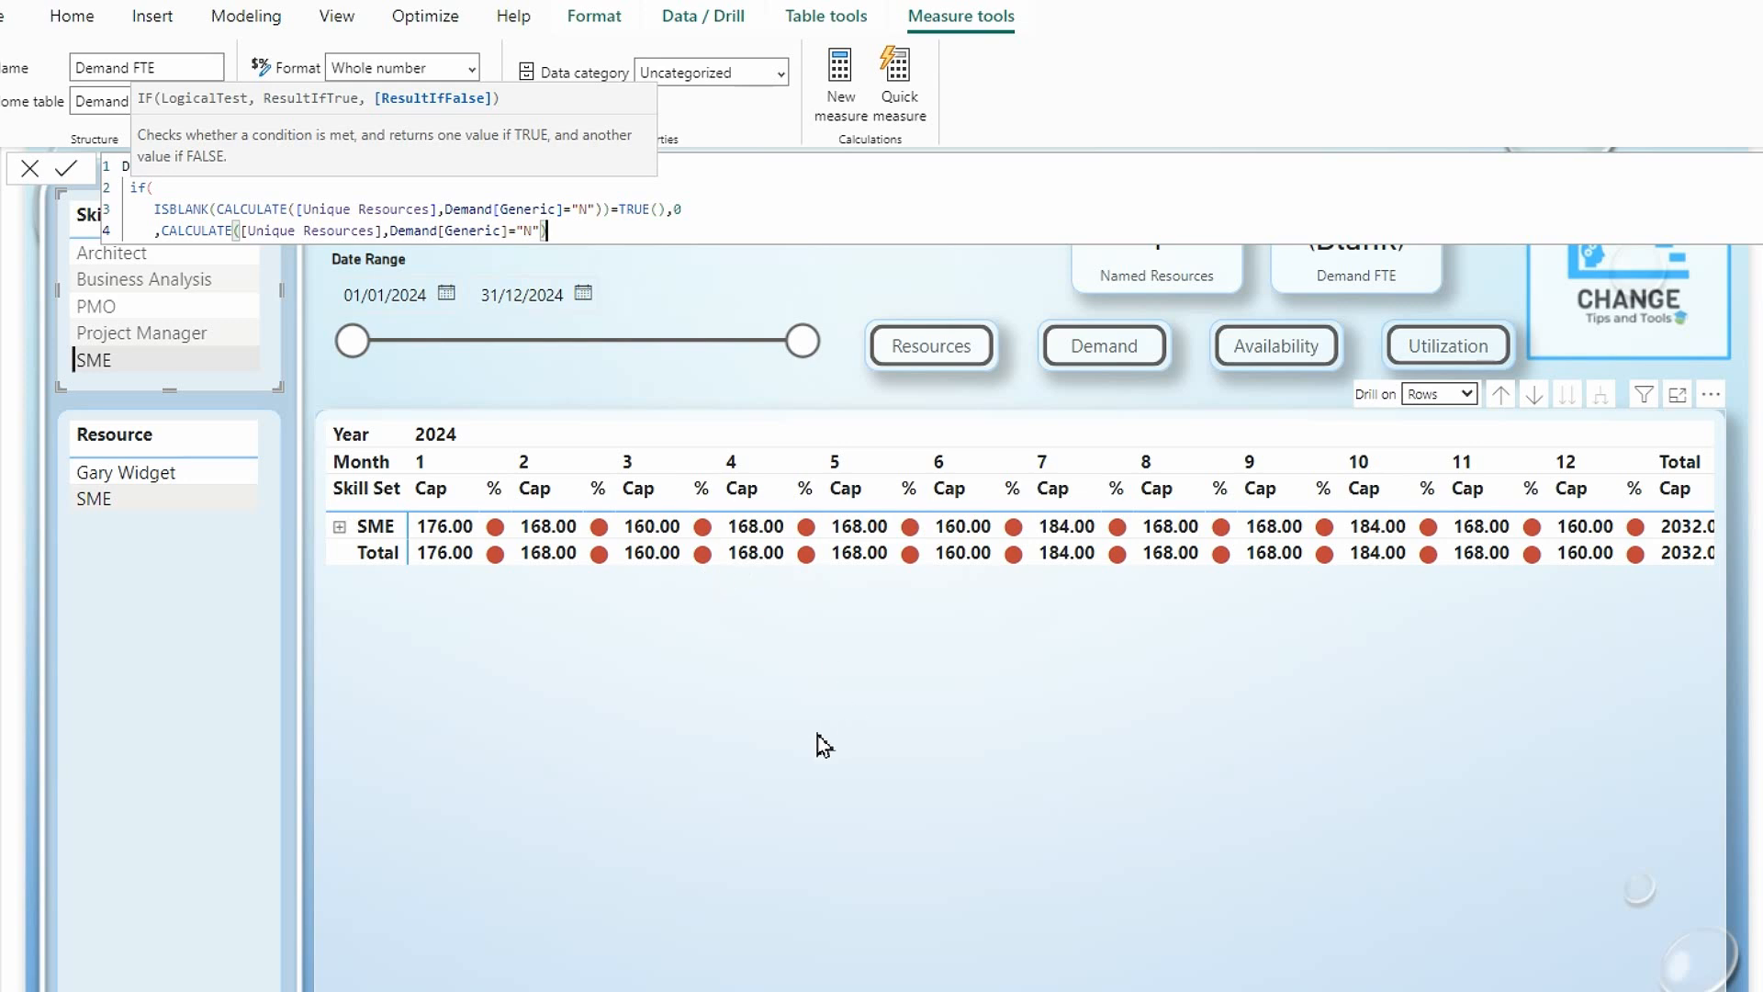
{"action": "key", "text": "shift+Return"}
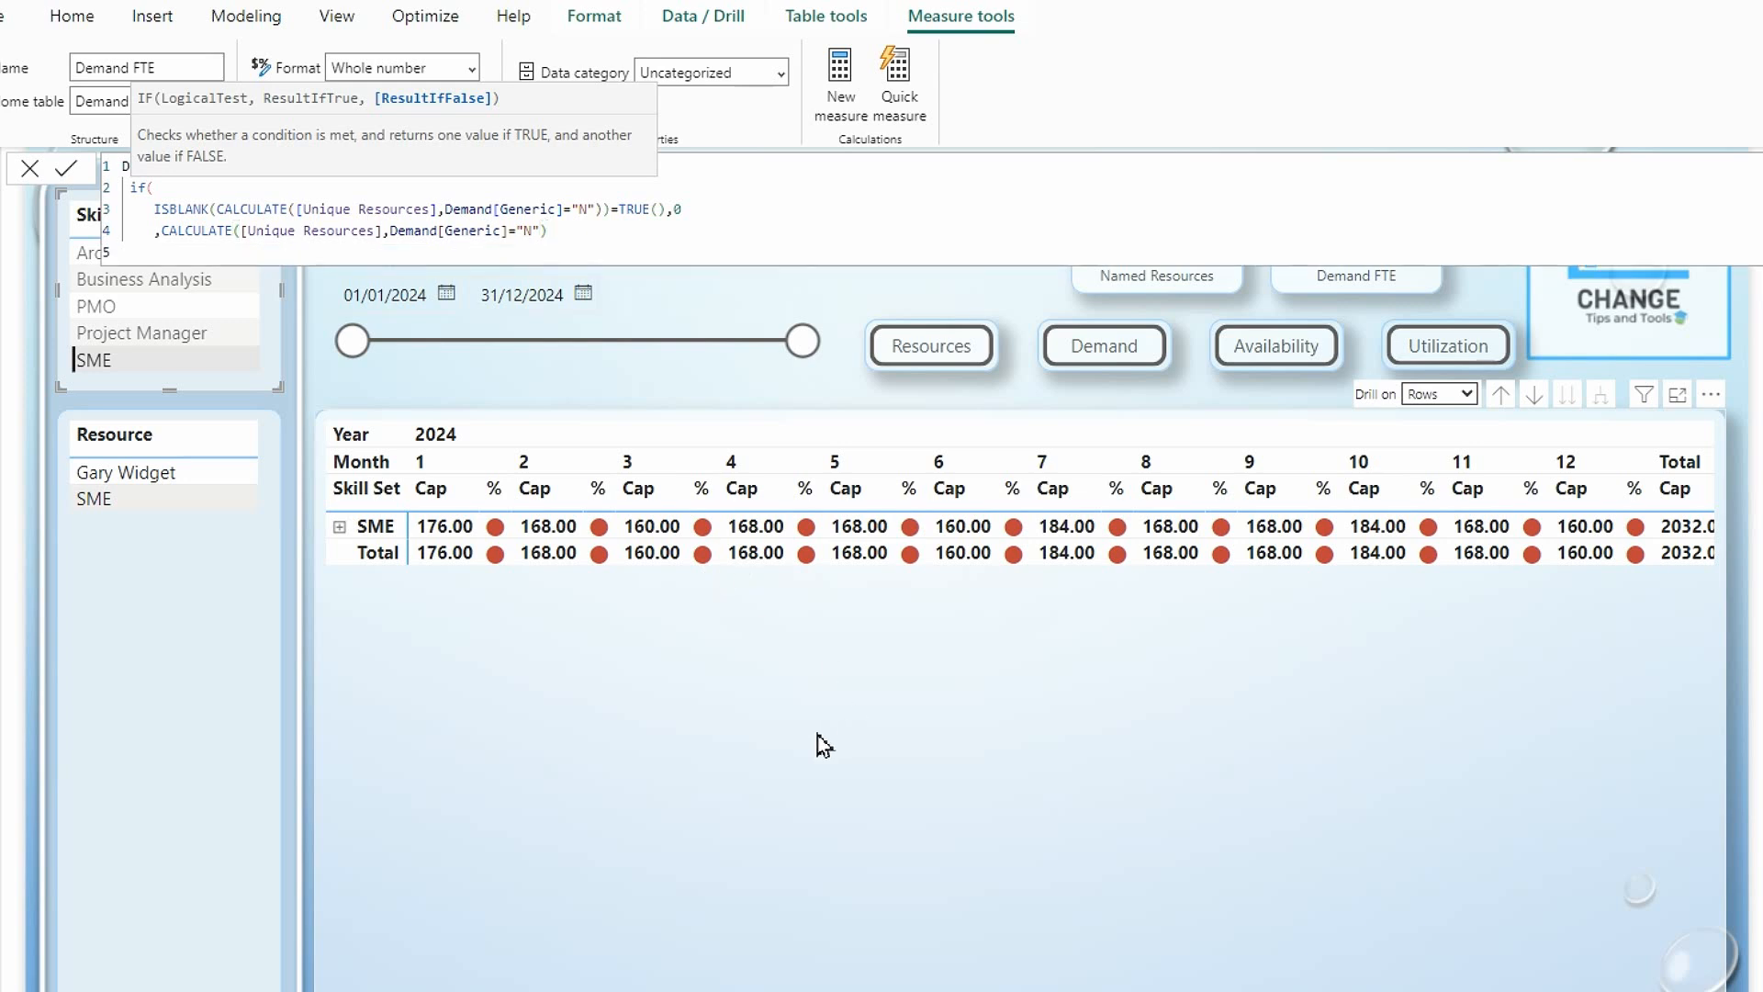
{"action": "type", "text": ")"}
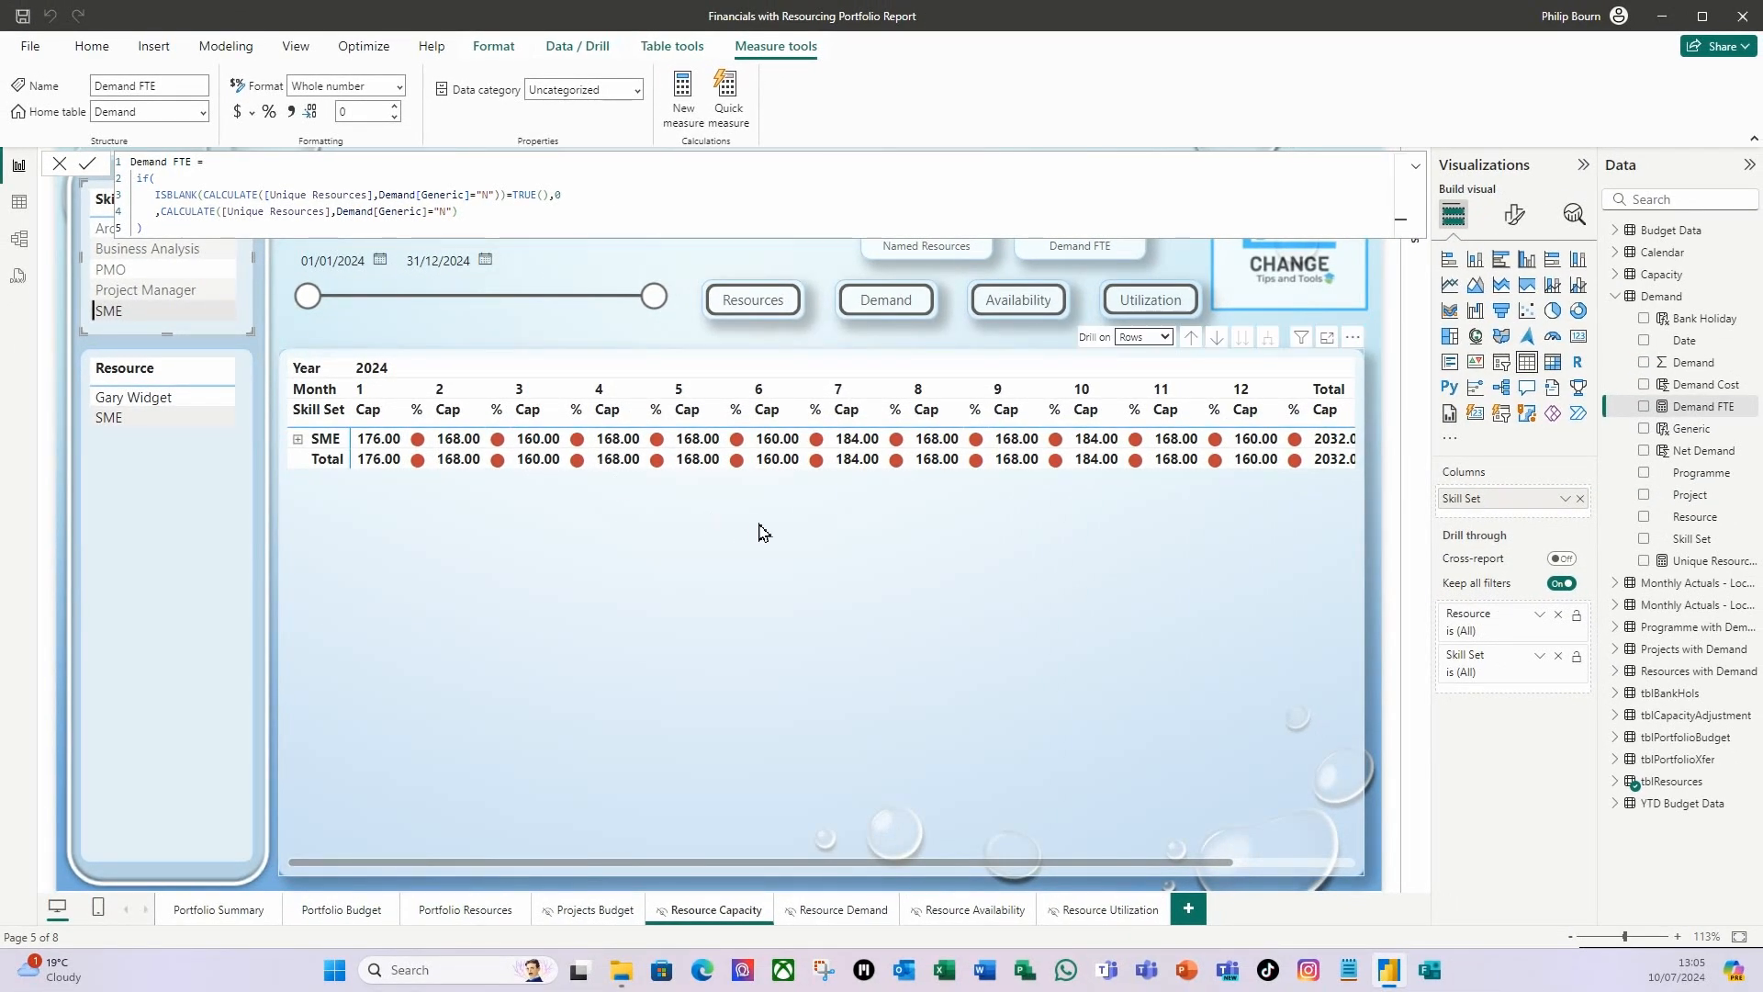
{"action": "left_click", "coordinate": [979, 598]}
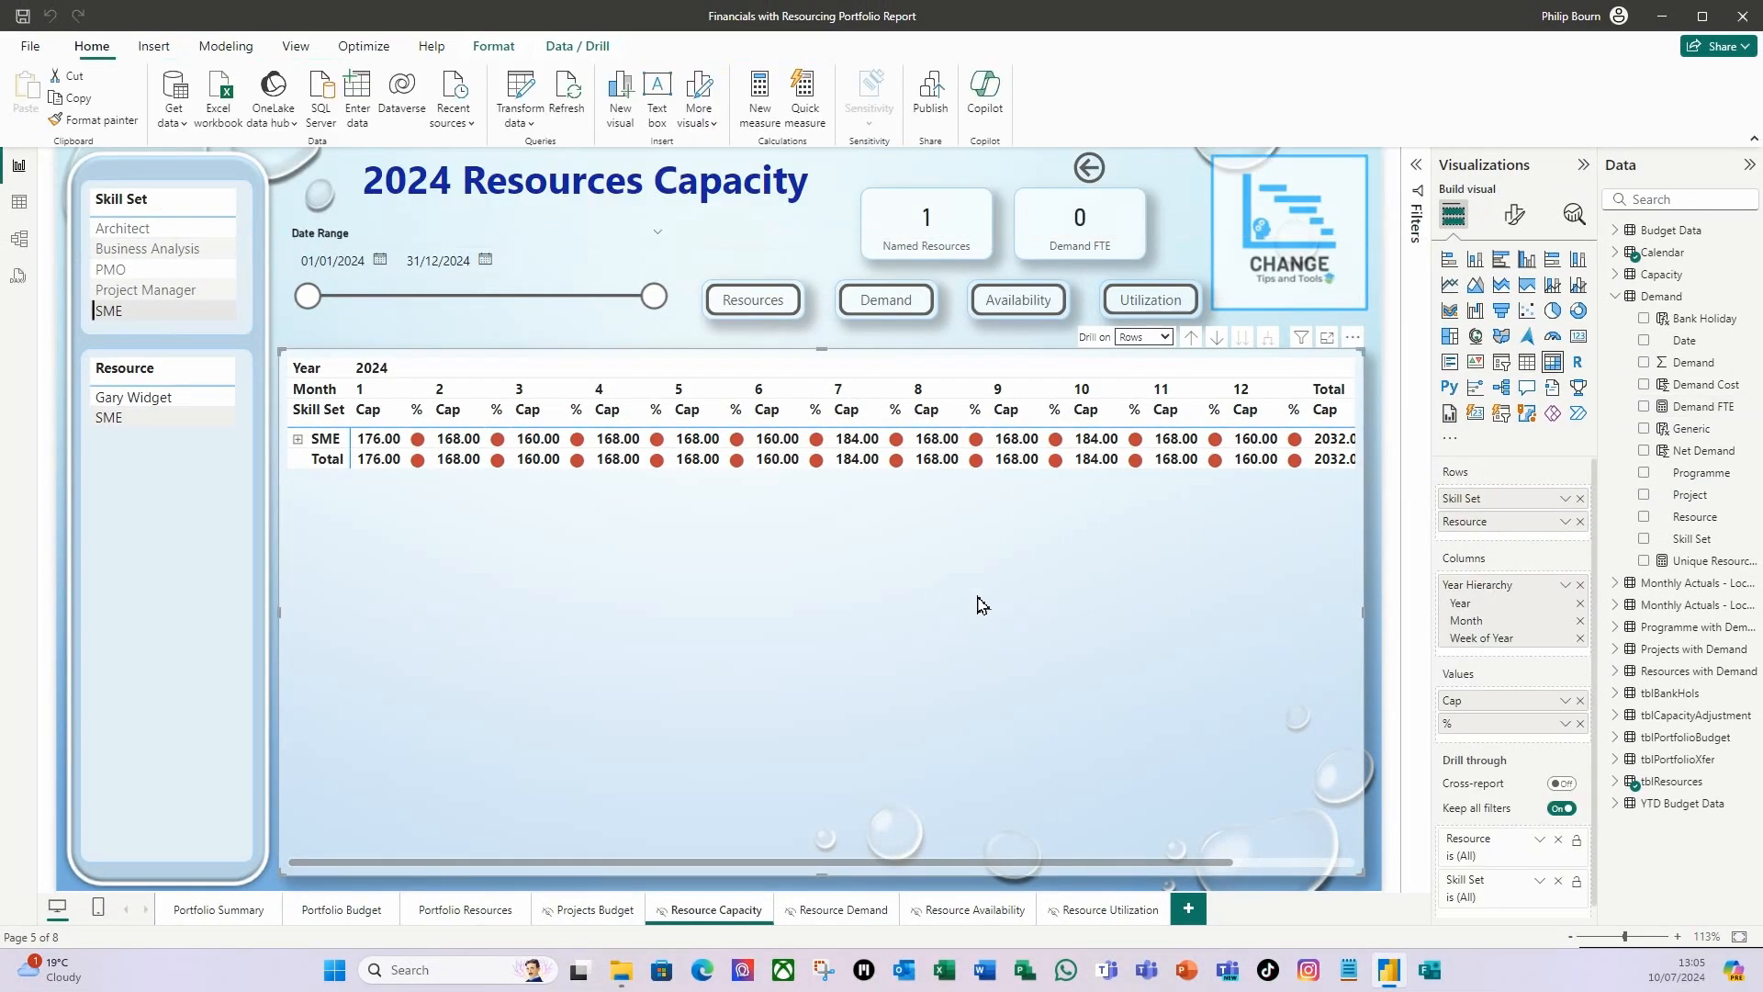
Check the Named Resources and Demand FTE cards by filtering in turn by Architect, Business Analysis and PMO.
{"action": "left_click", "coordinate": [133, 229]}
{"action": "left_click", "coordinate": [151, 260]}
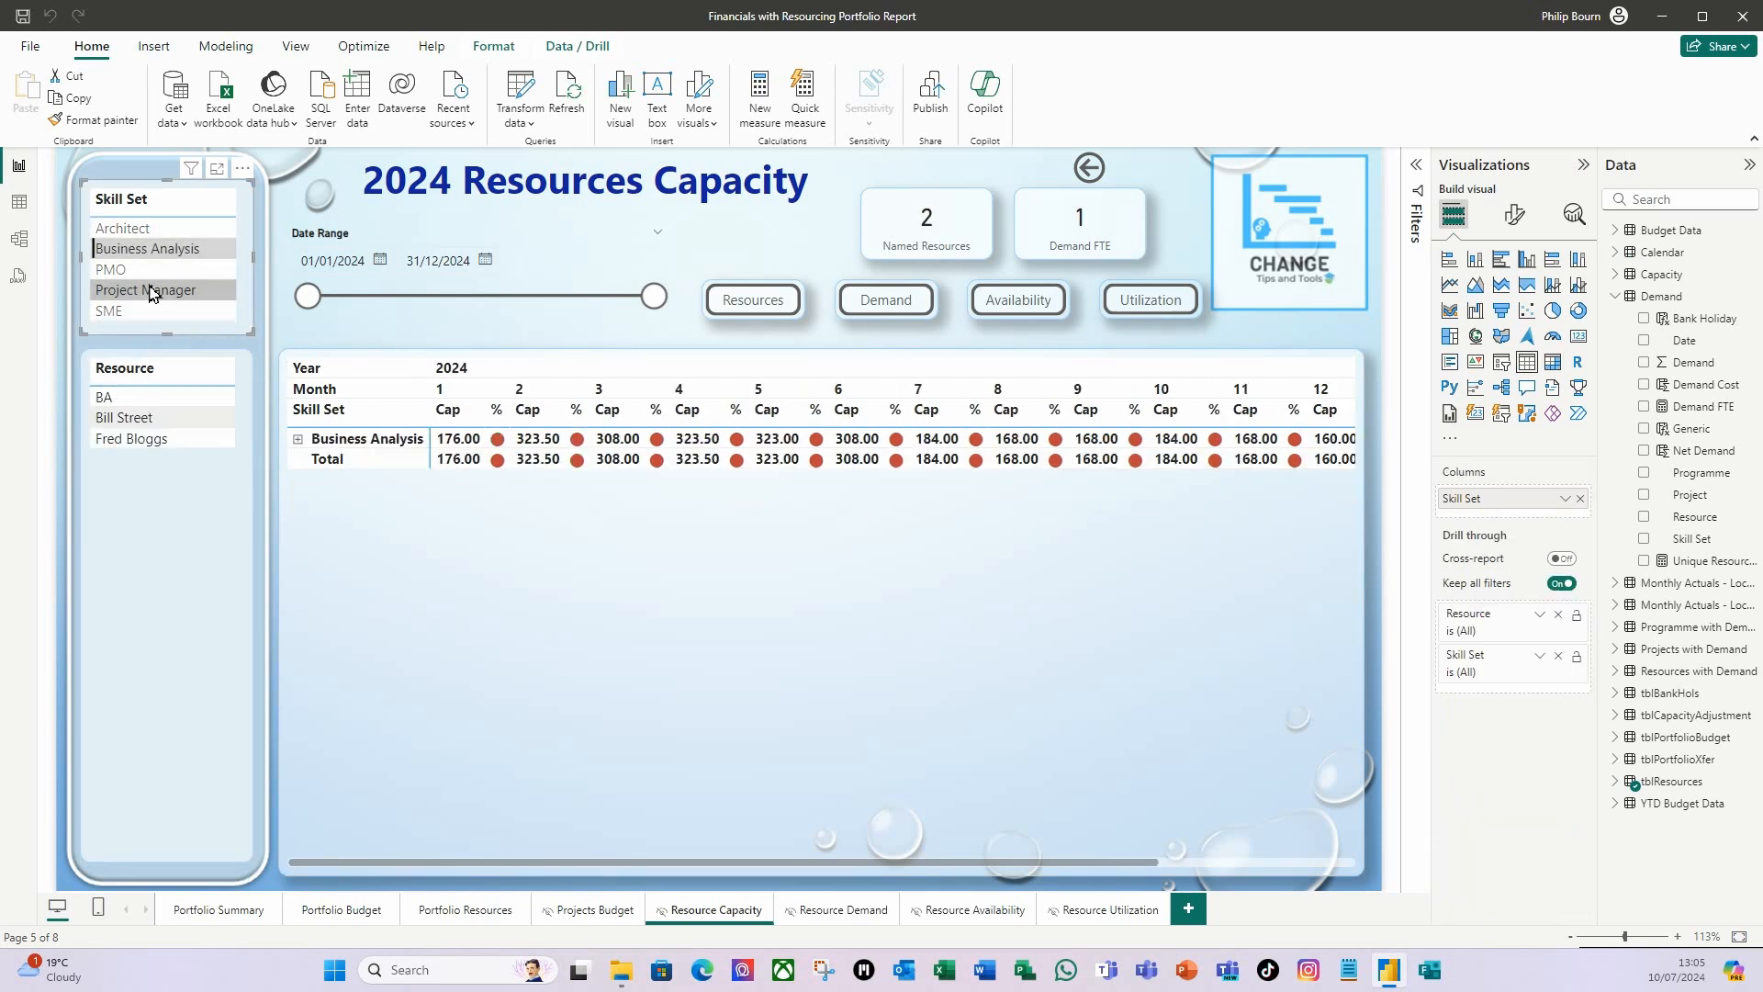
{"action": "left_click", "coordinate": [149, 271]}
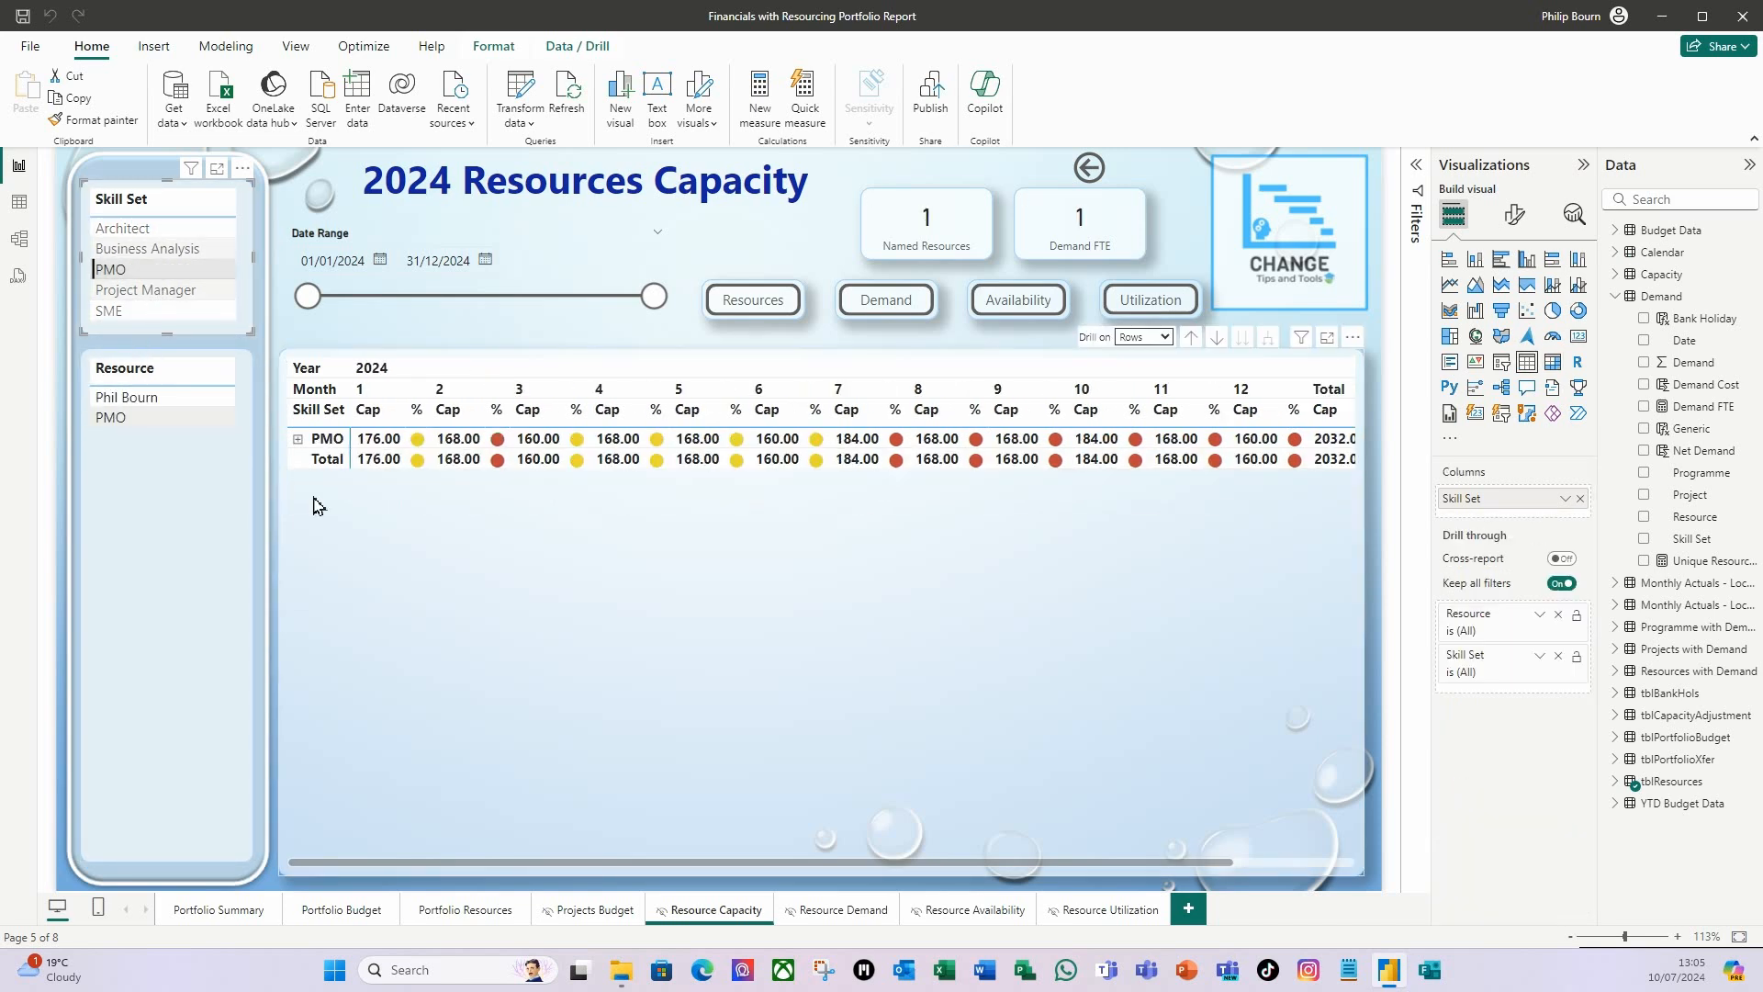
Rename the slicer's Skill Set field as With Demand for this visual and clear the PMO filter.
{"action": "right_click", "coordinate": [1491, 511]}
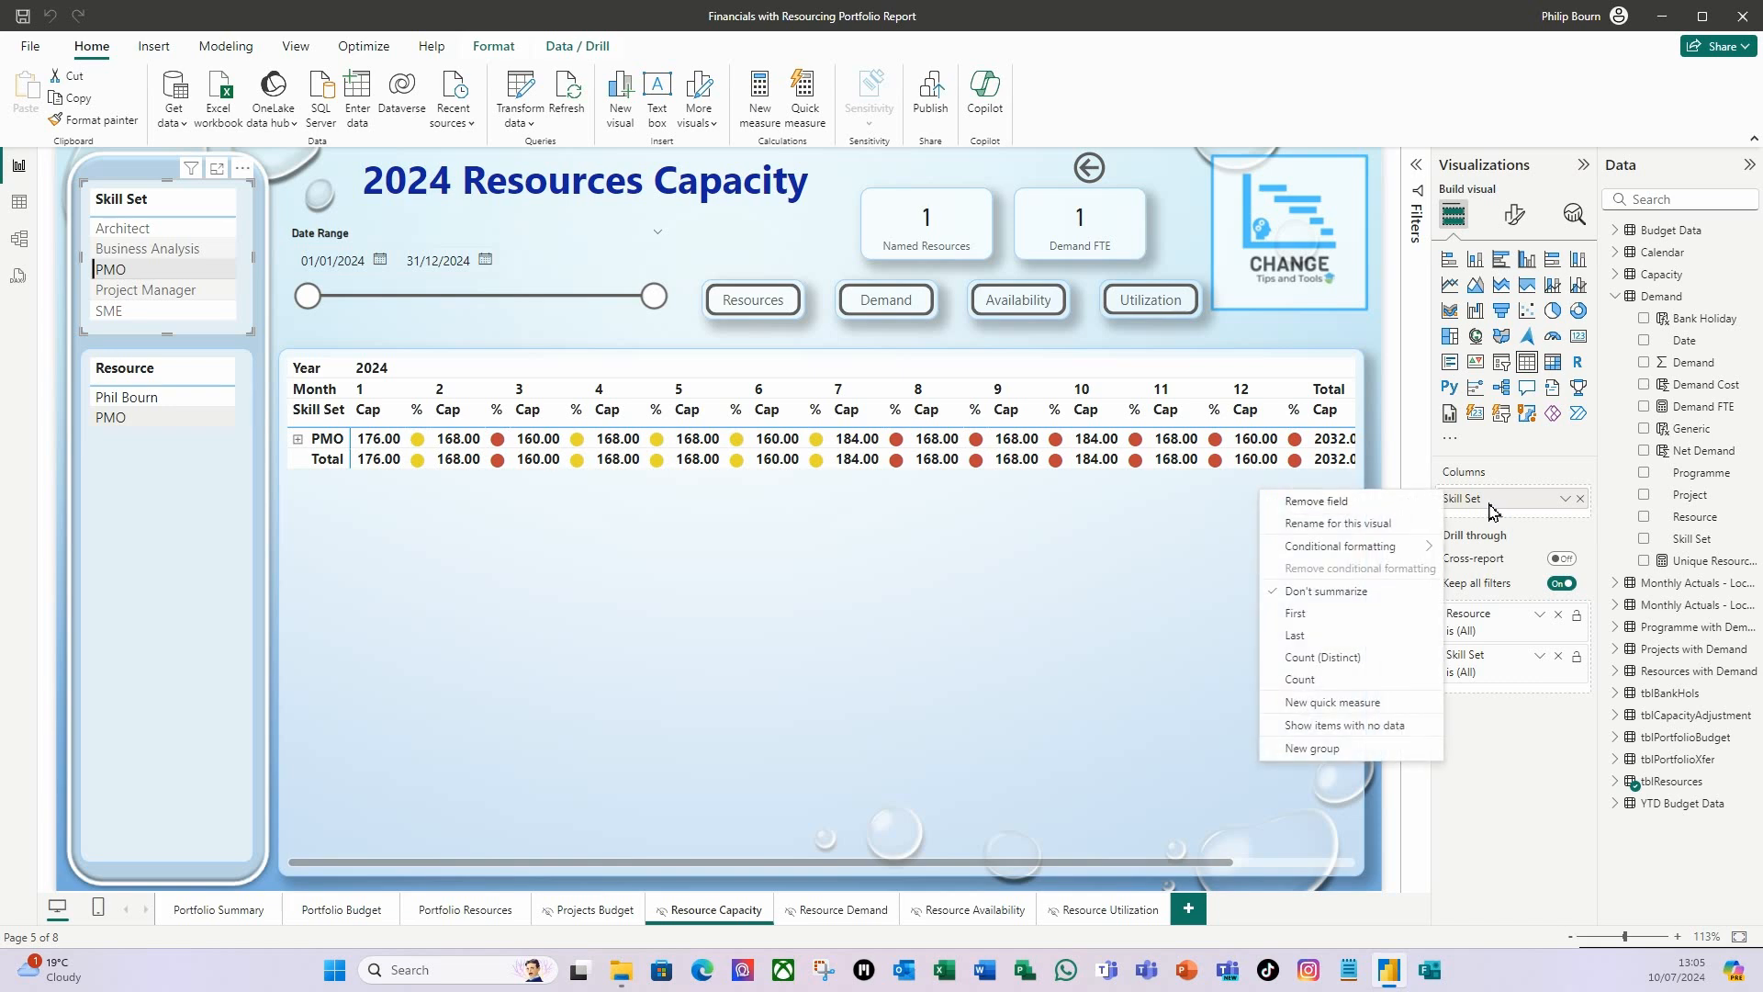
{"action": "key", "text": "Escape"}
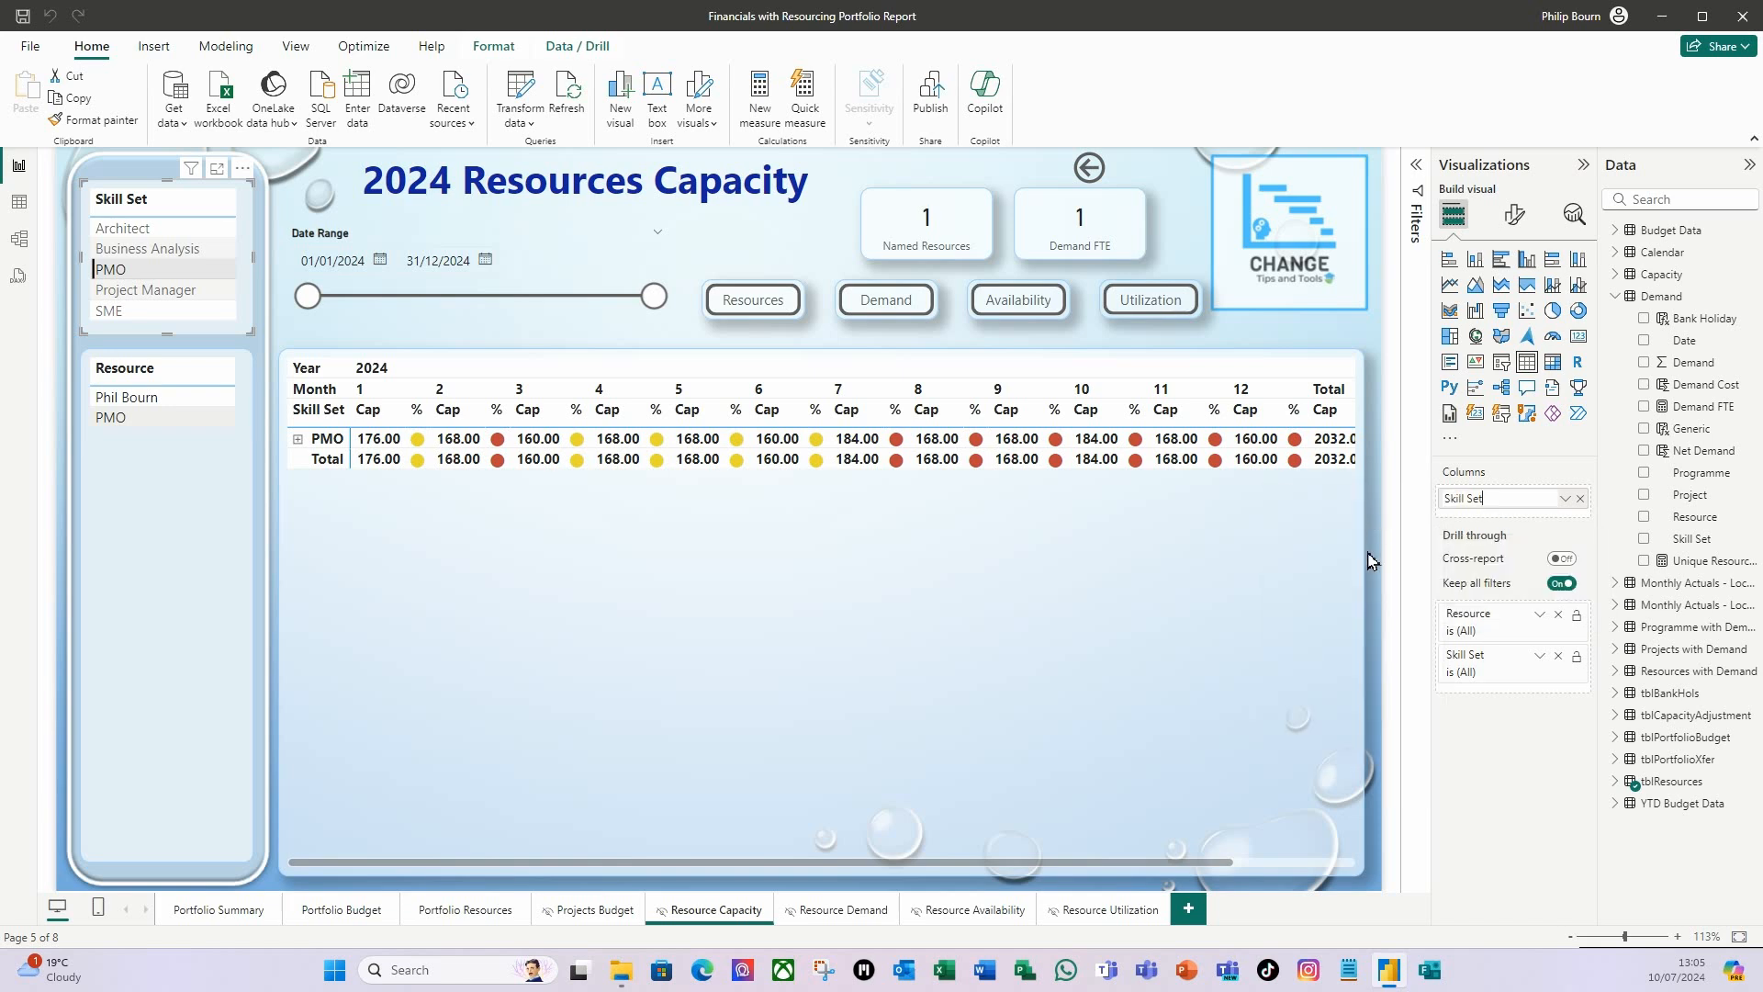
{"action": "key", "text": "ctrl+a"}
{"action": "type", "text": "W"}
{"action": "key", "text": "Return"}
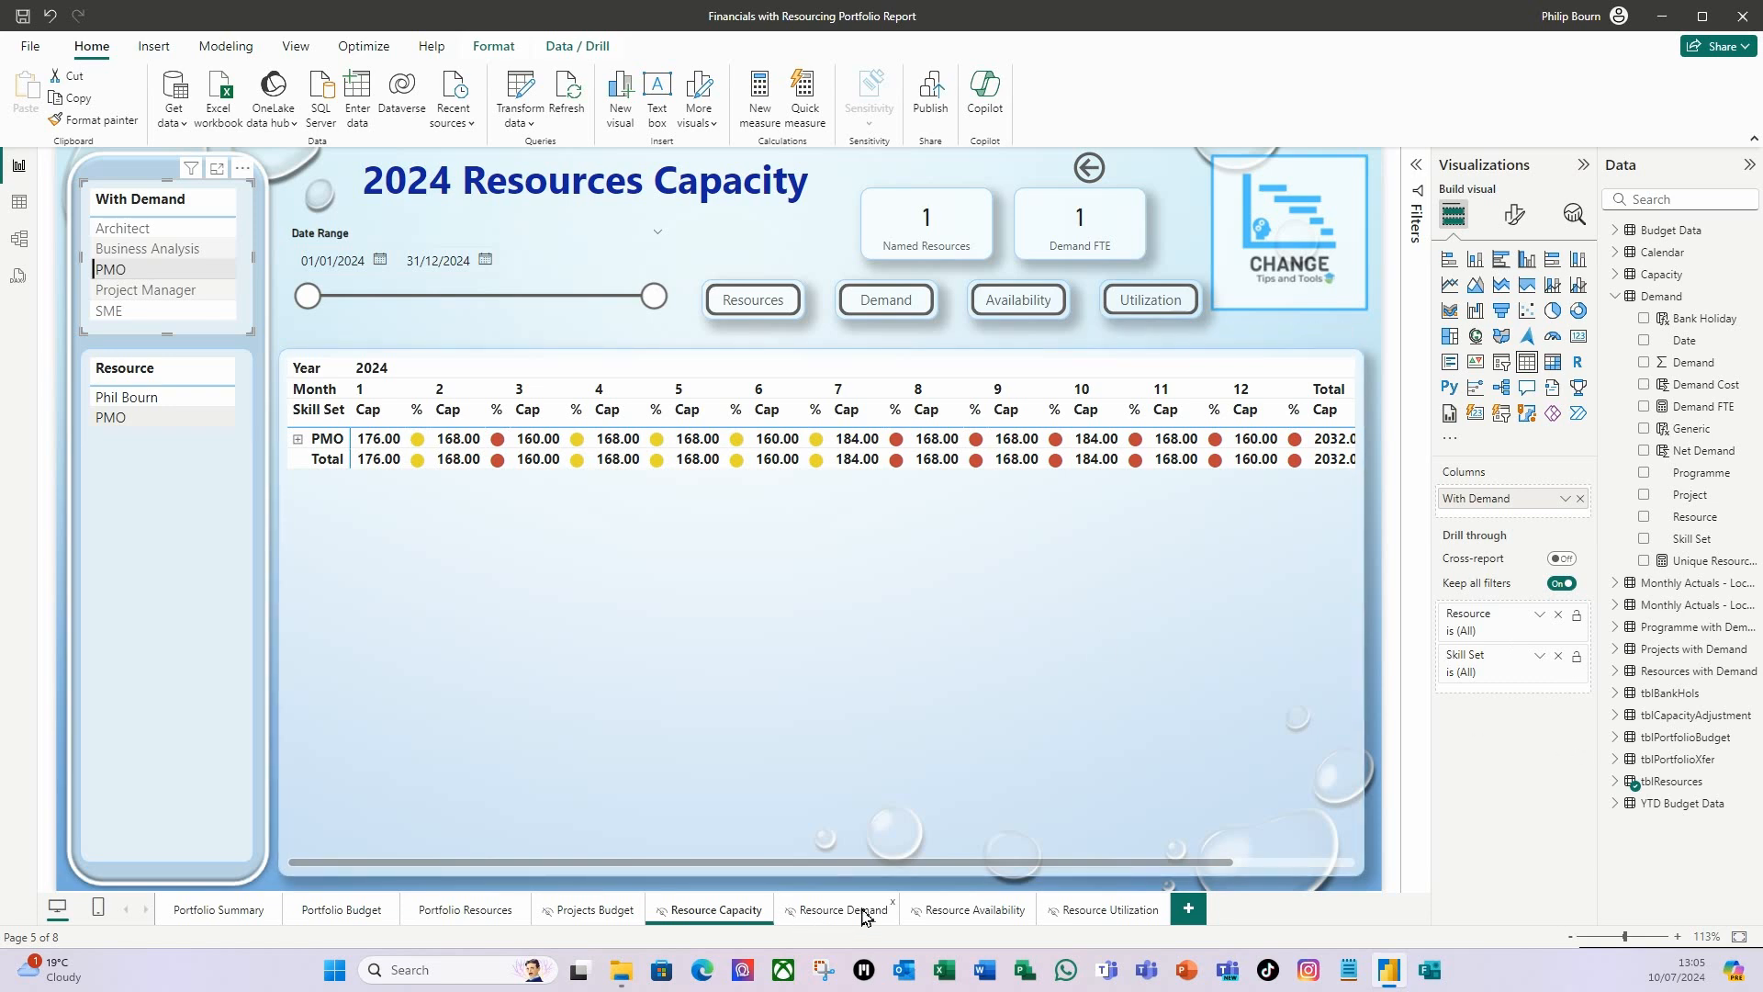
{"action": "left_click", "coordinate": [110, 269]}
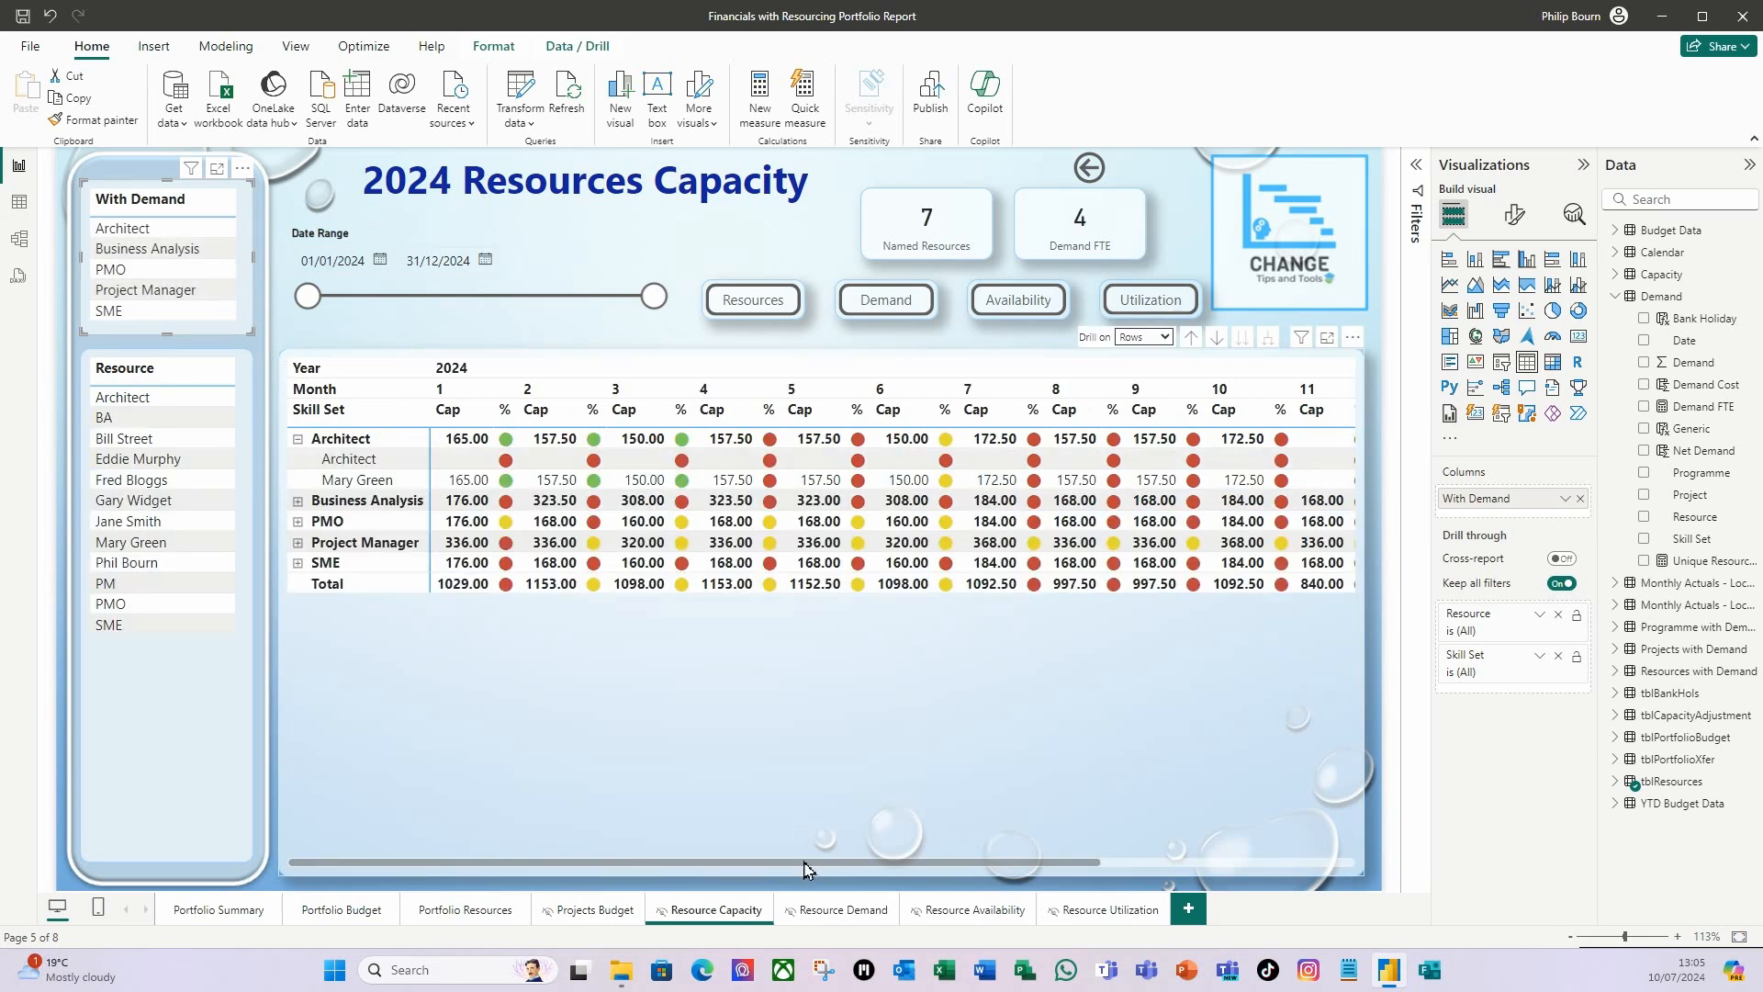
Review the cards on the Resource Demand and Resource Utilization pages, filtering the latter by Architect and Business Analysis, and clear the filter.
{"action": "left_click", "coordinate": [831, 916]}
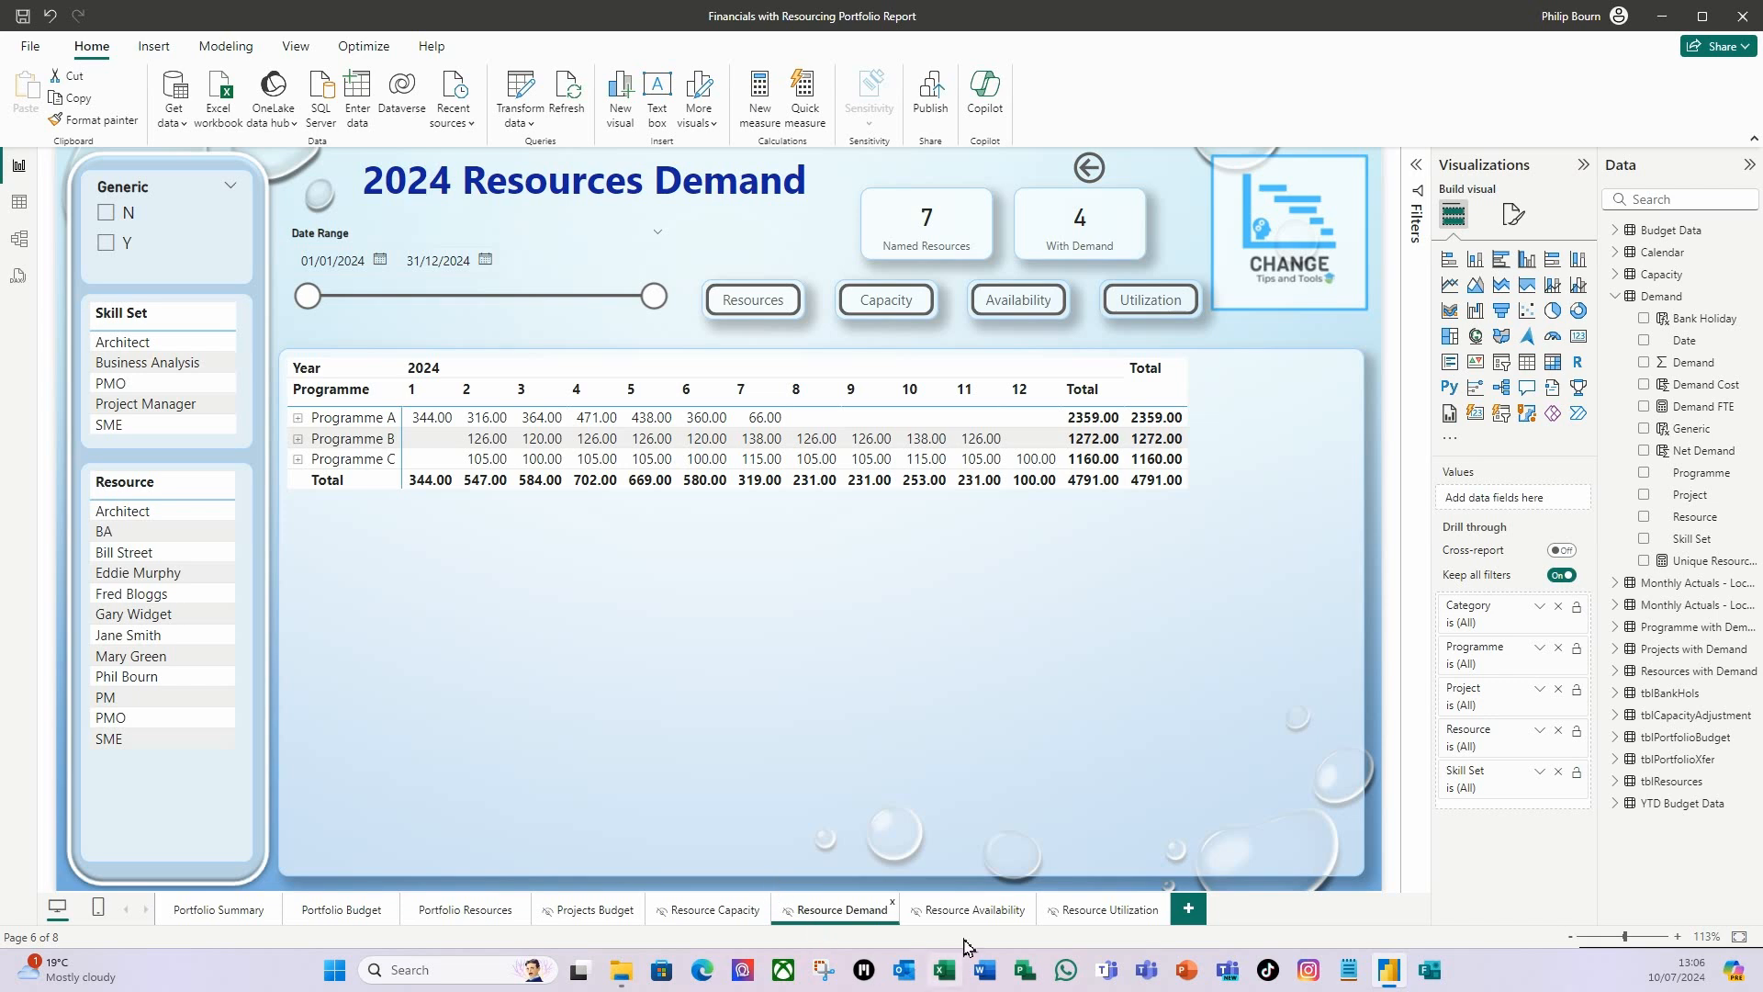
{"action": "left_click", "coordinate": [1099, 913]}
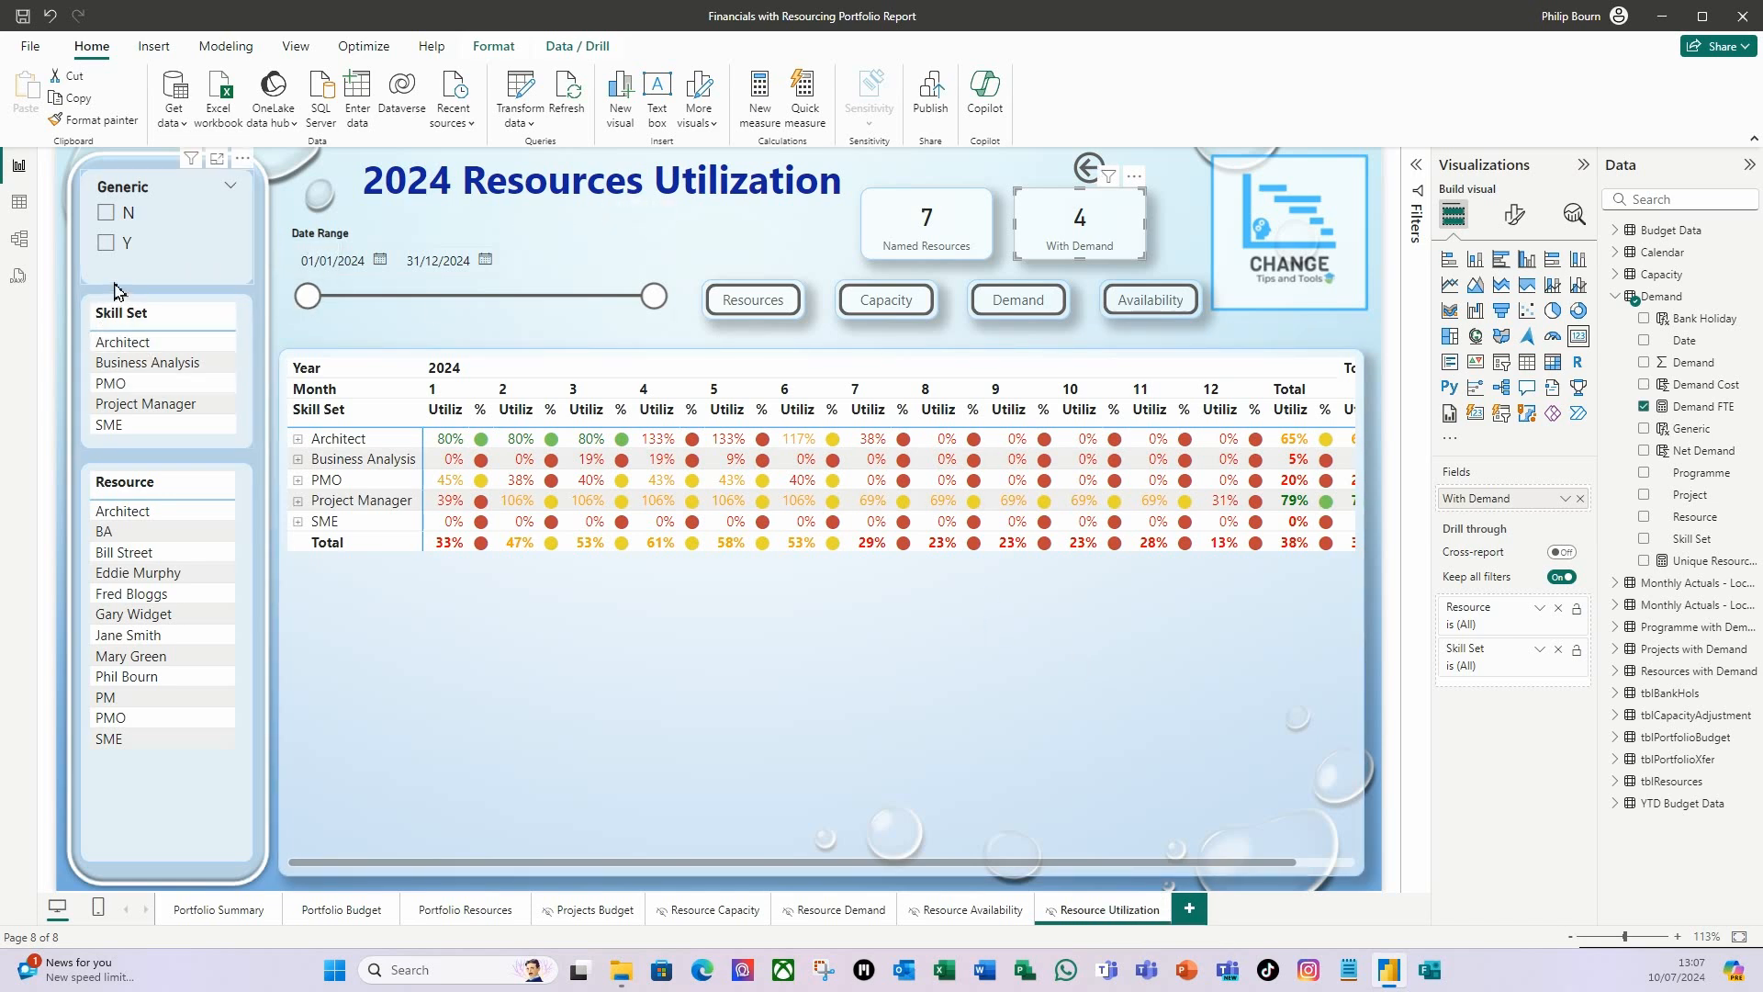
{"action": "left_click", "coordinate": [162, 355]}
{"action": "left_click", "coordinate": [143, 365]}
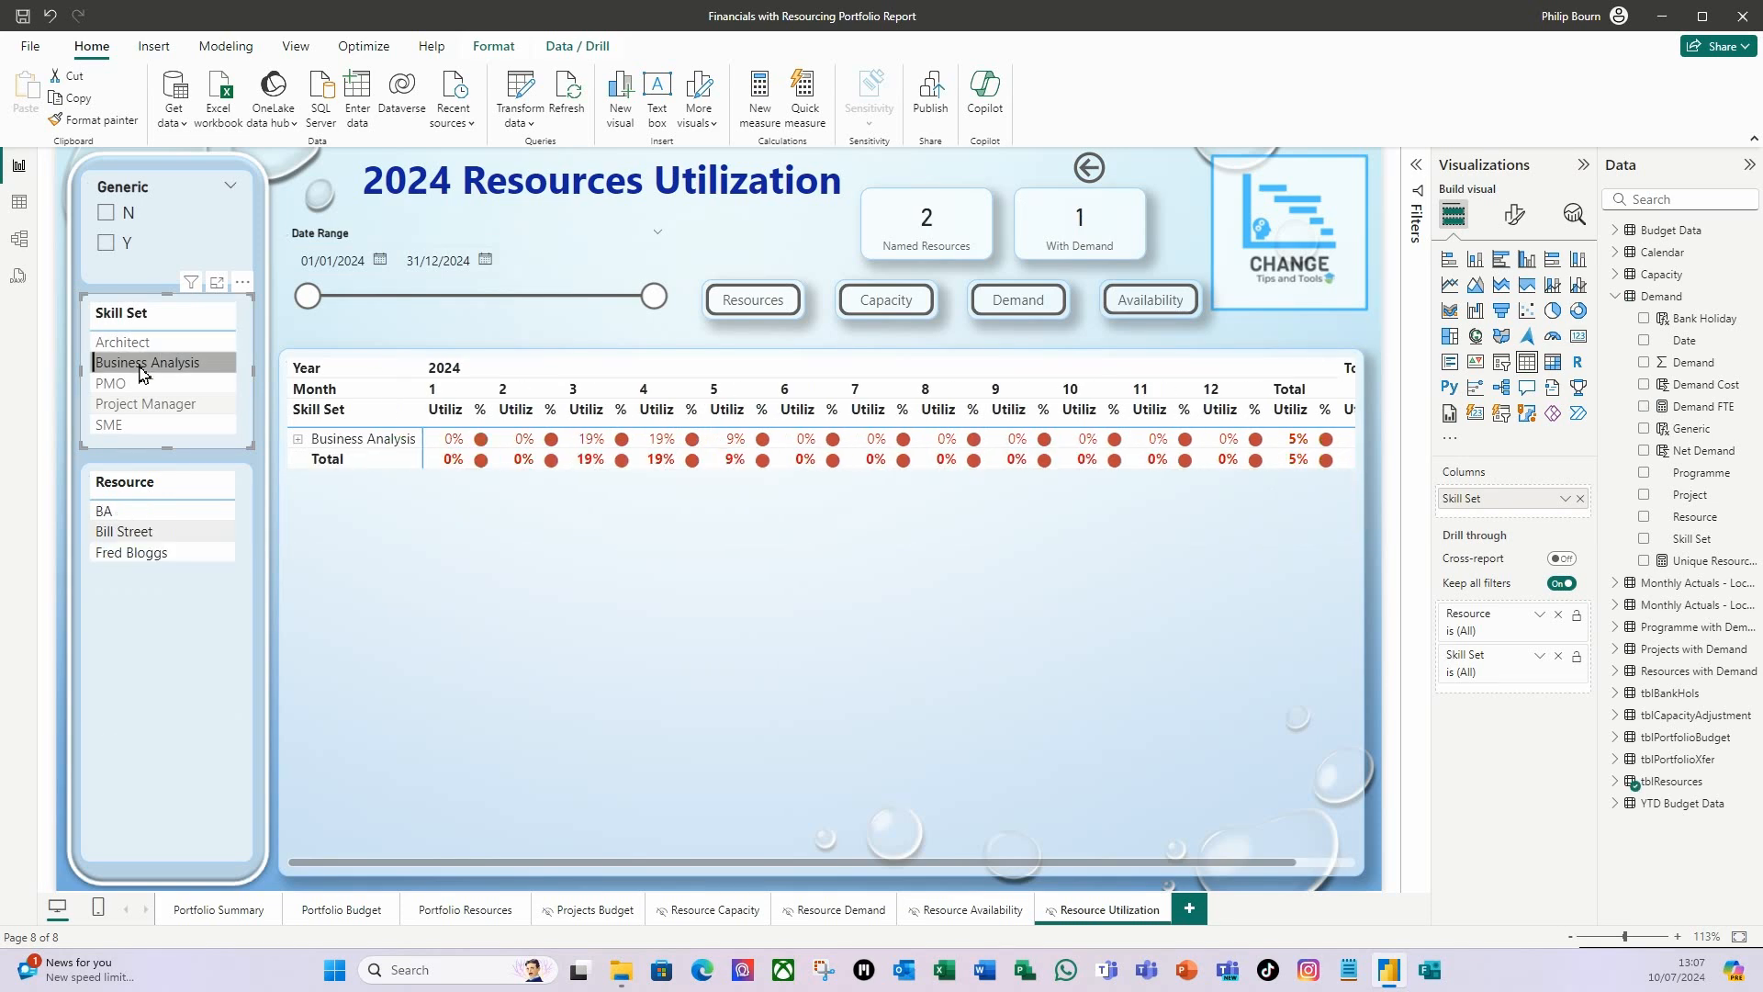
{"action": "left_click", "coordinate": [141, 365]}
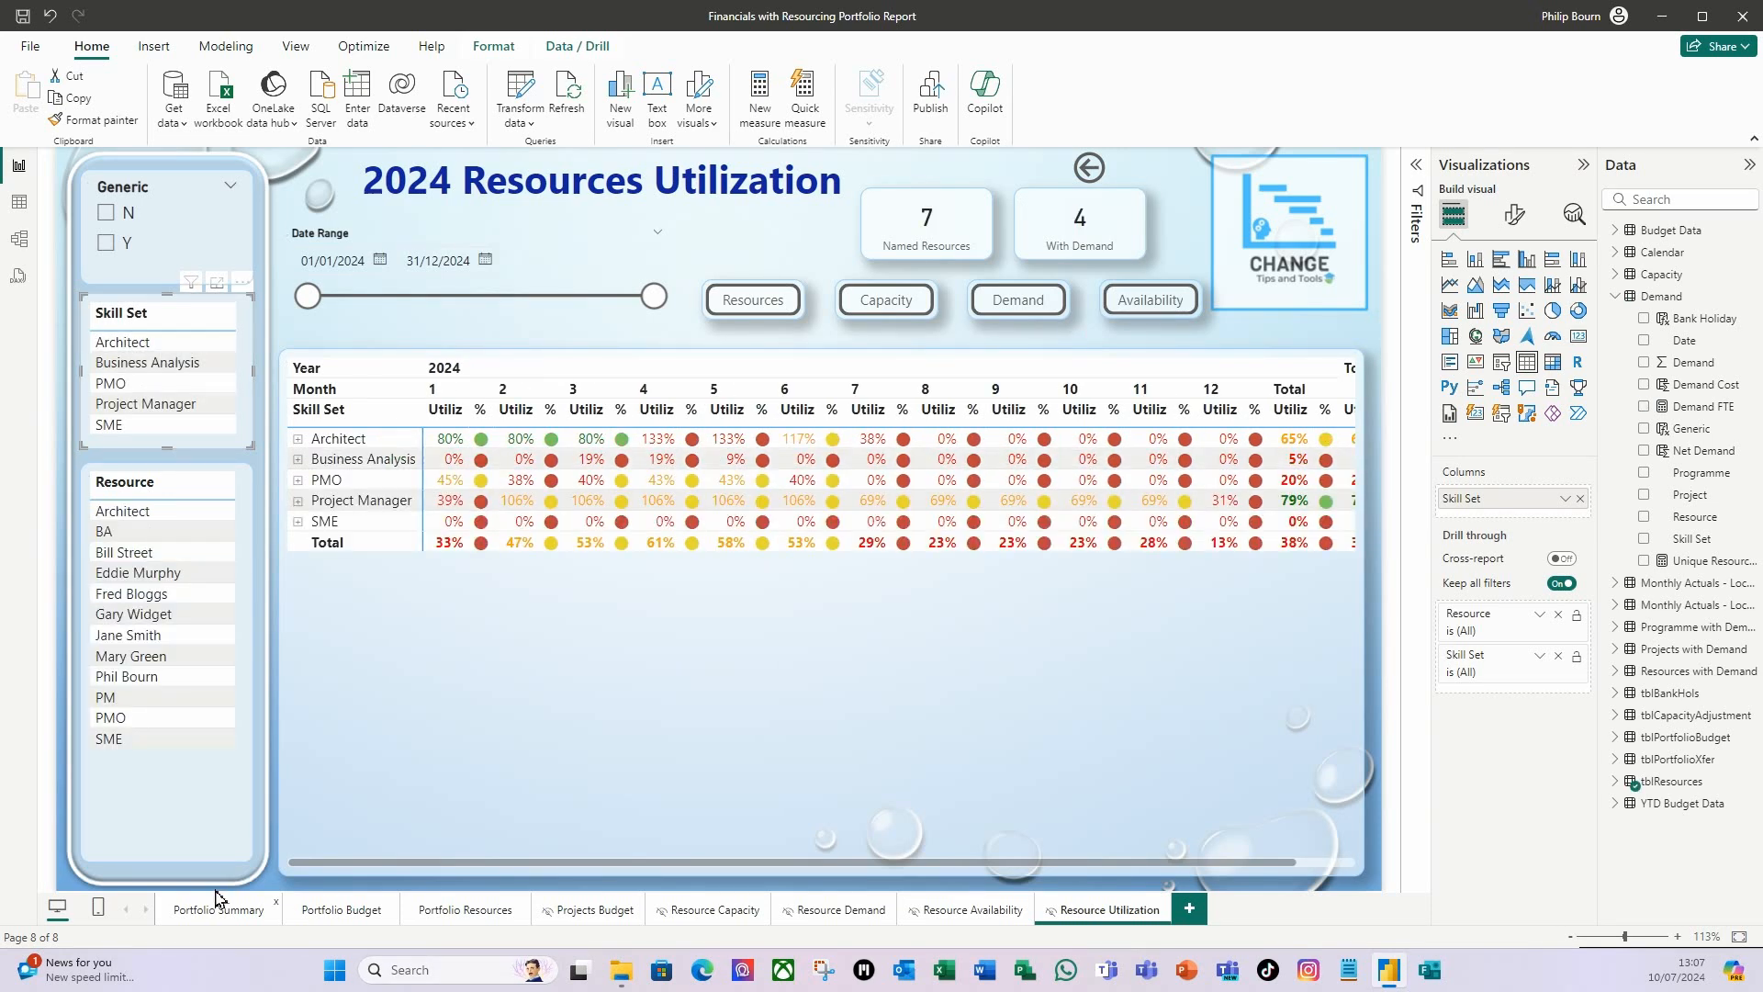
Return to the Portfolio Summary page, save the report, and publish it to My workspace.
{"action": "left_click", "coordinate": [232, 919]}
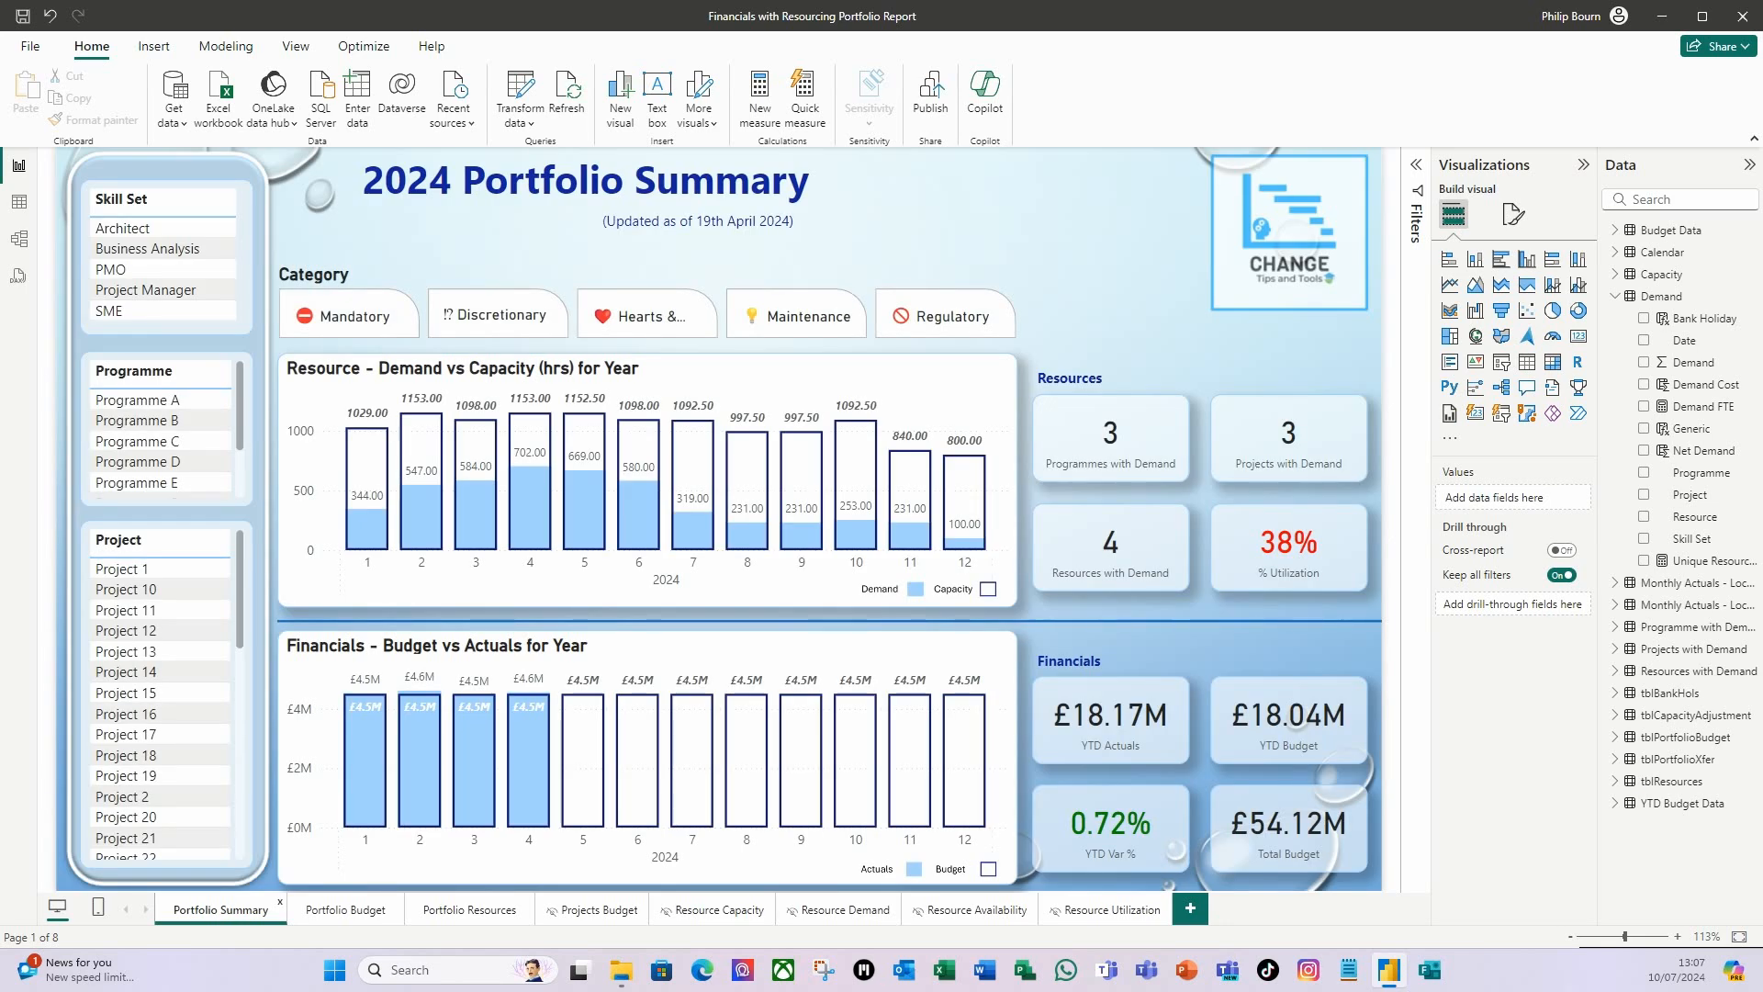
{"action": "left_click", "coordinate": [23, 16]}
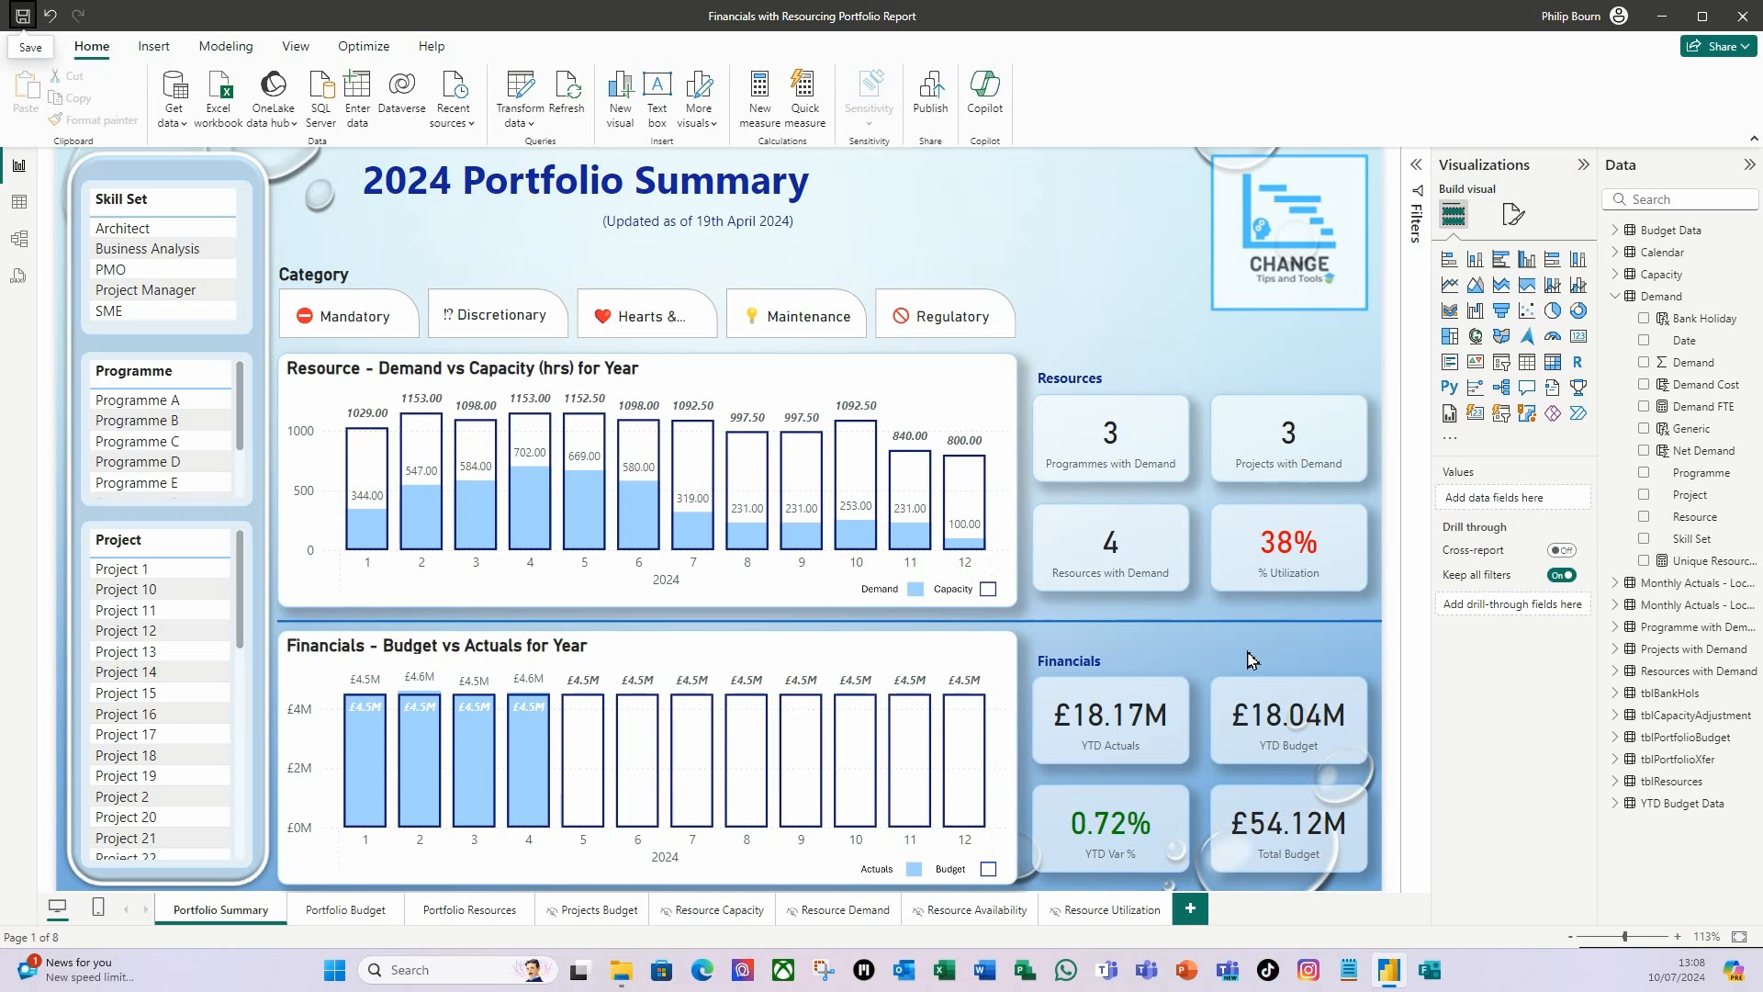
{"action": "left_click", "coordinate": [946, 103]}
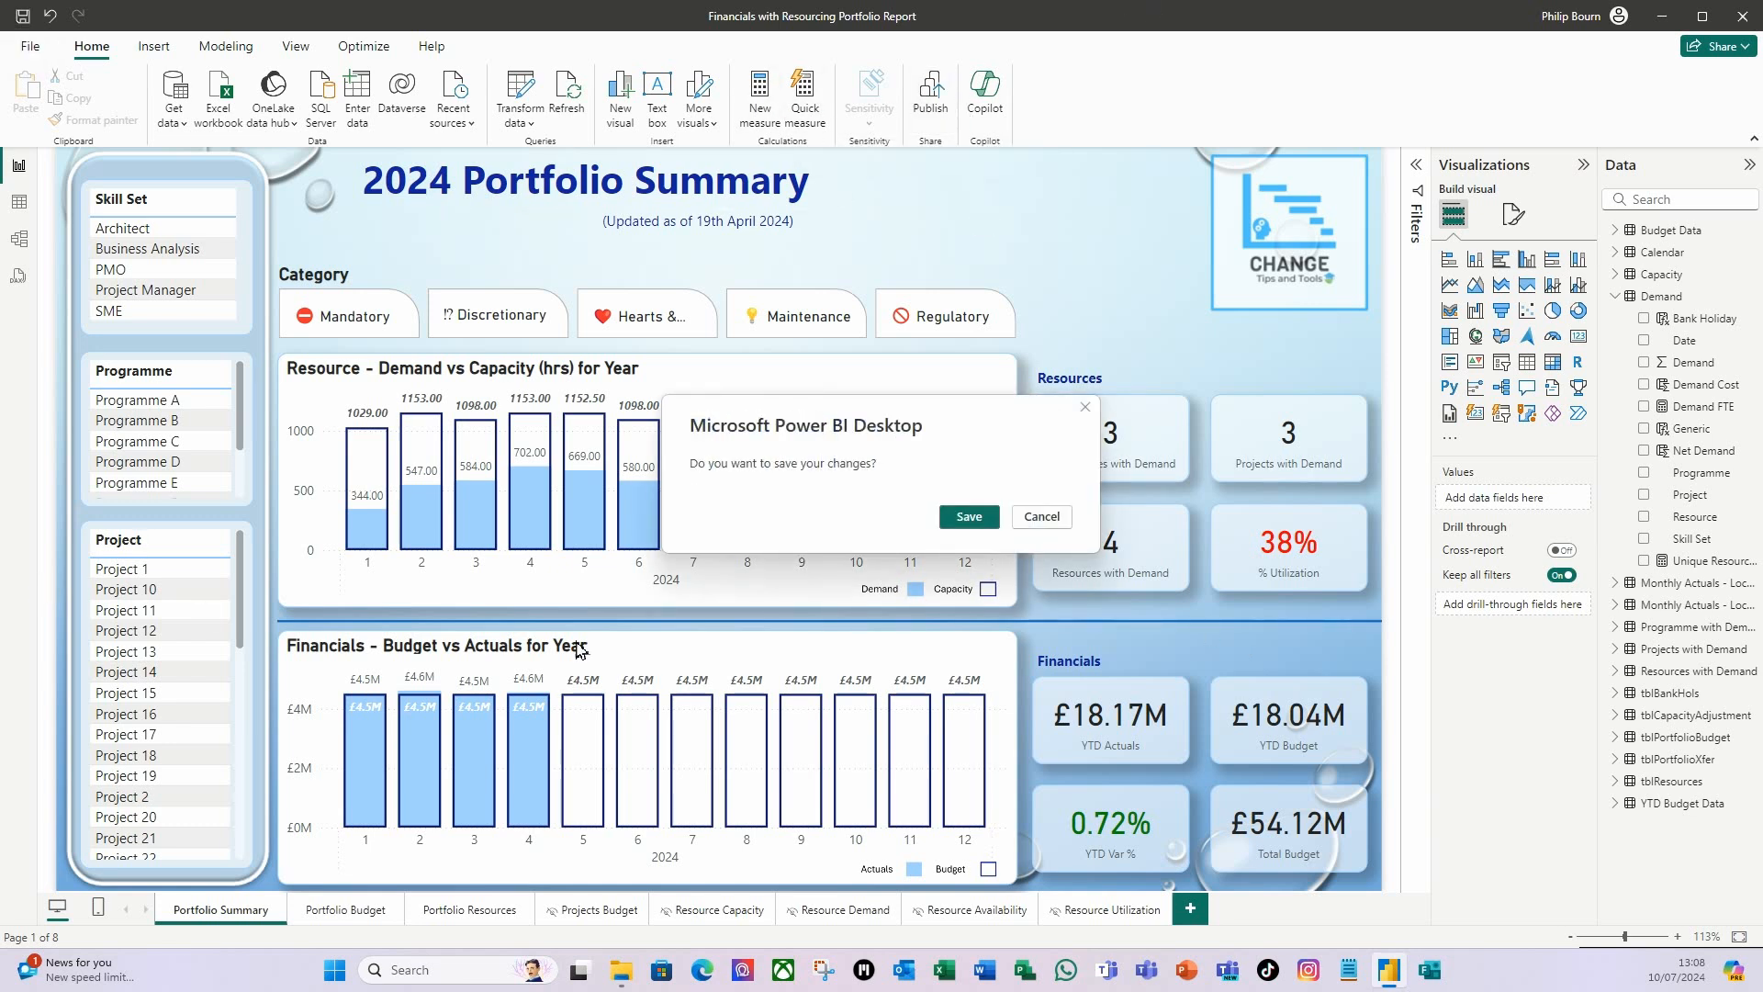
{"action": "left_click", "coordinate": [970, 517]}
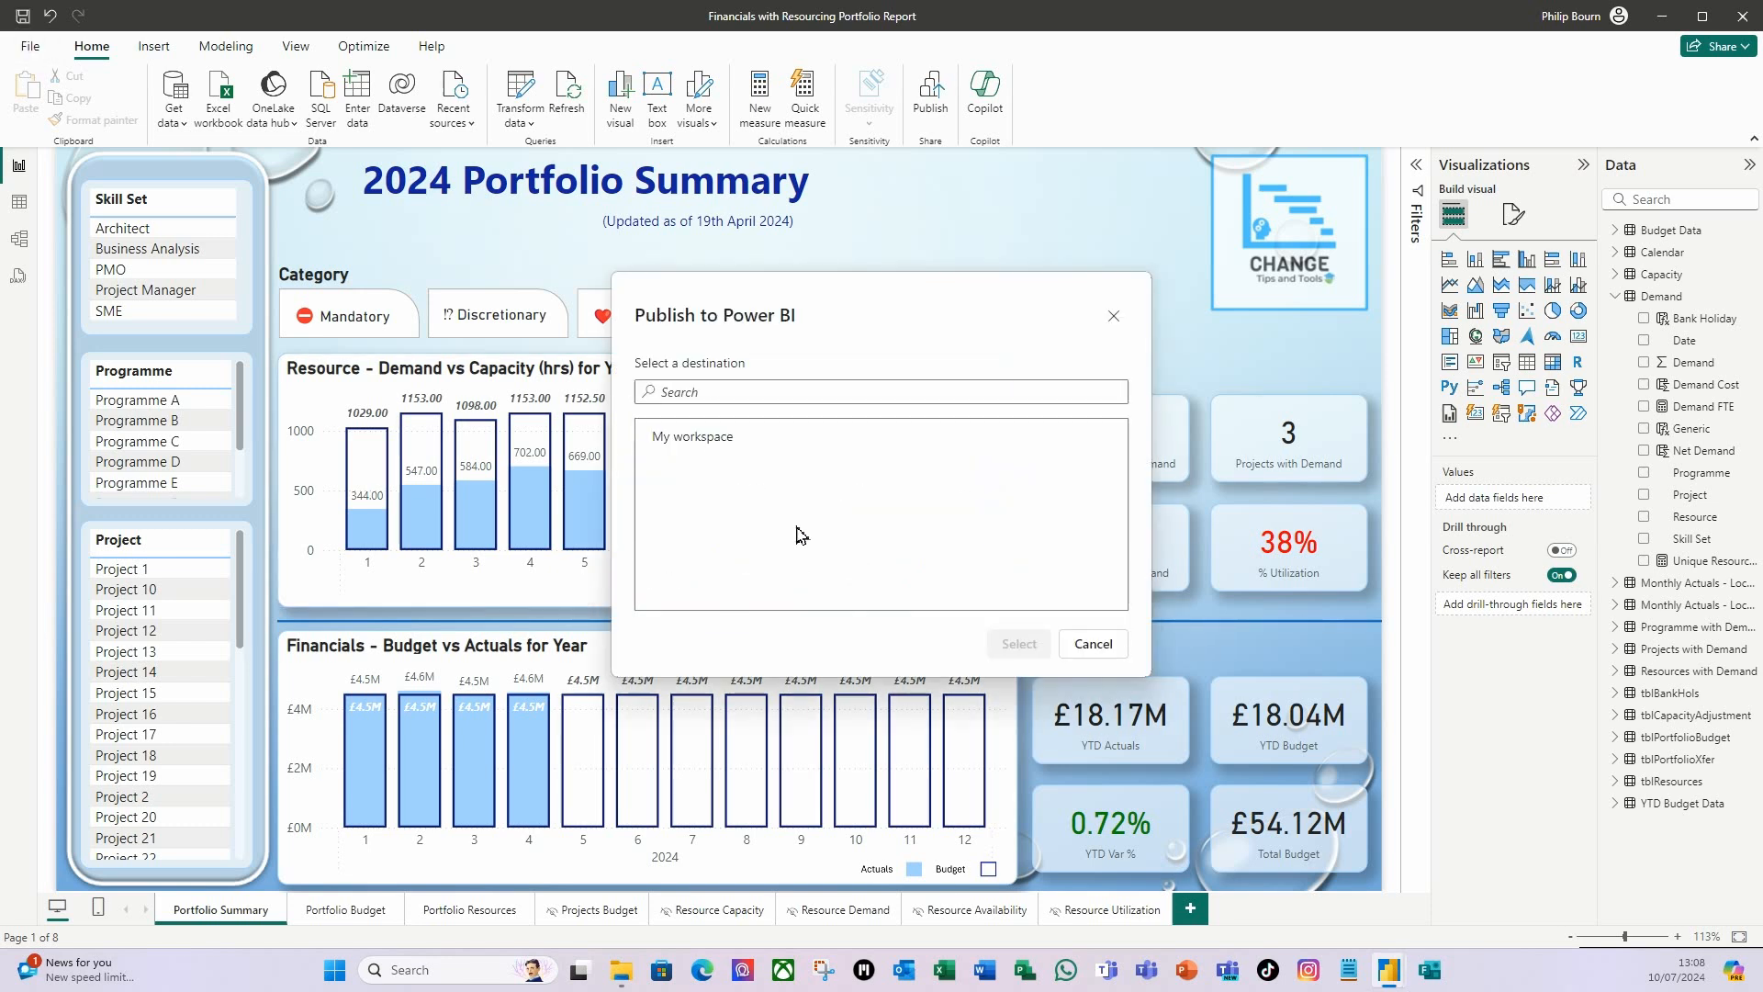
{"action": "left_click", "coordinate": [691, 434]}
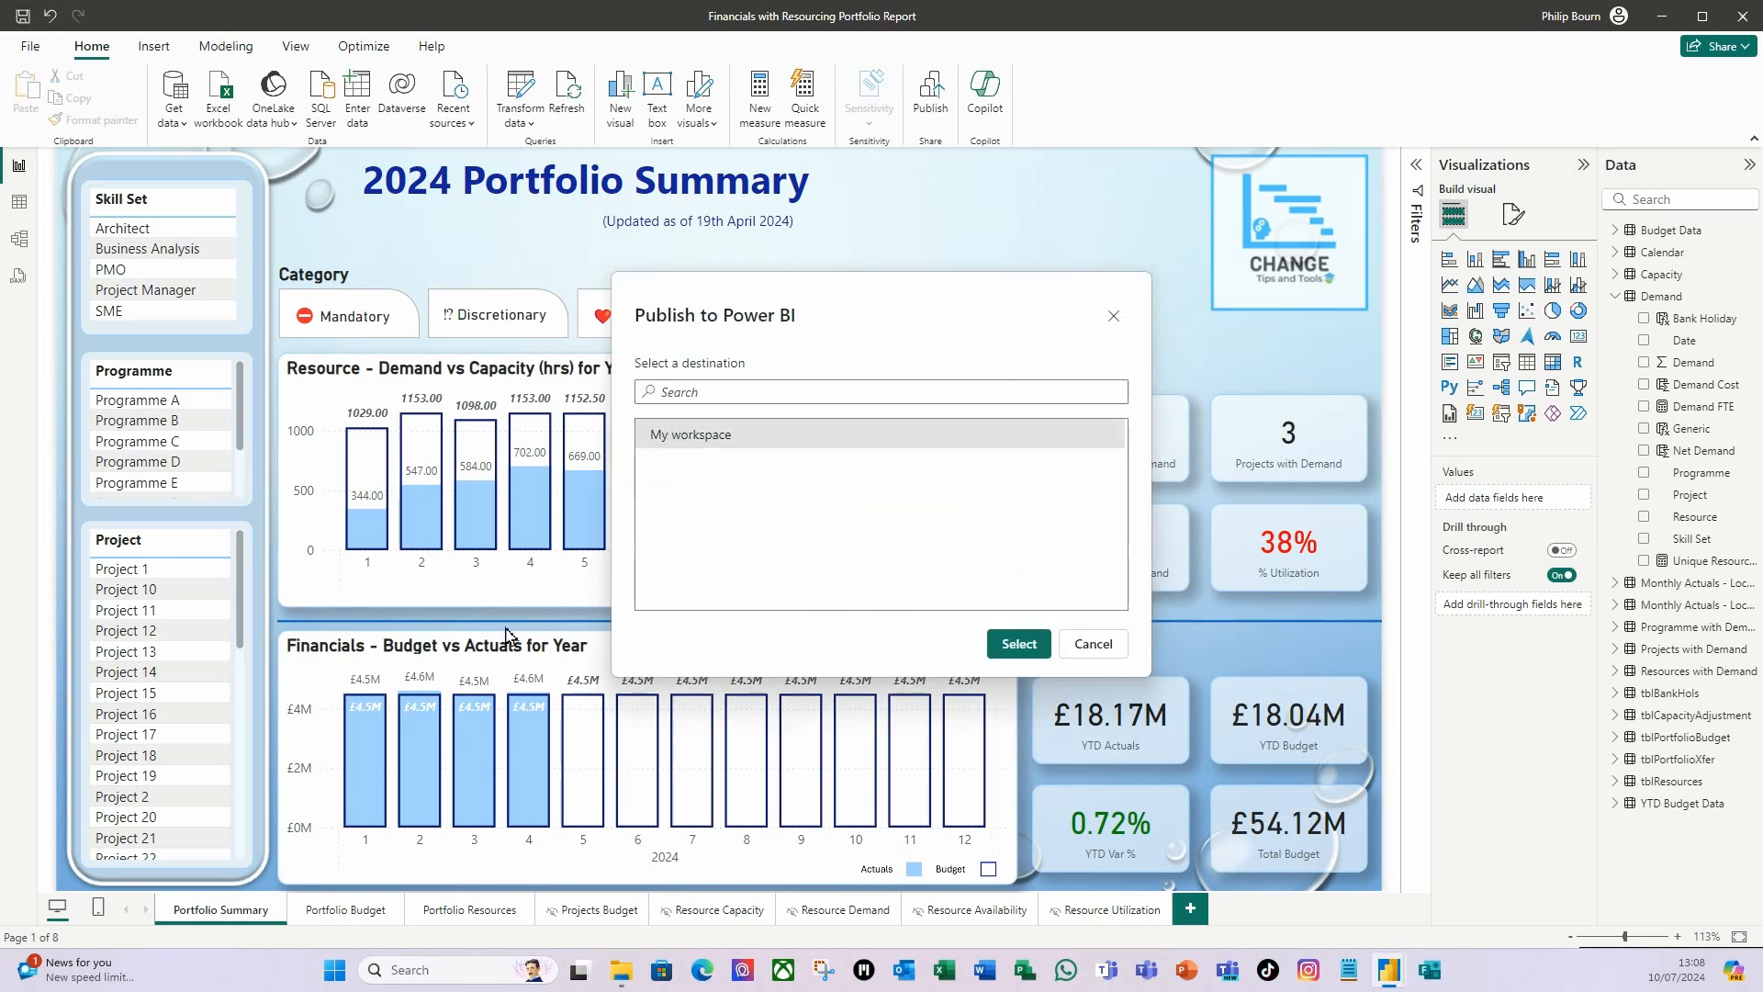
{"action": "left_click", "coordinate": [1018, 642]}
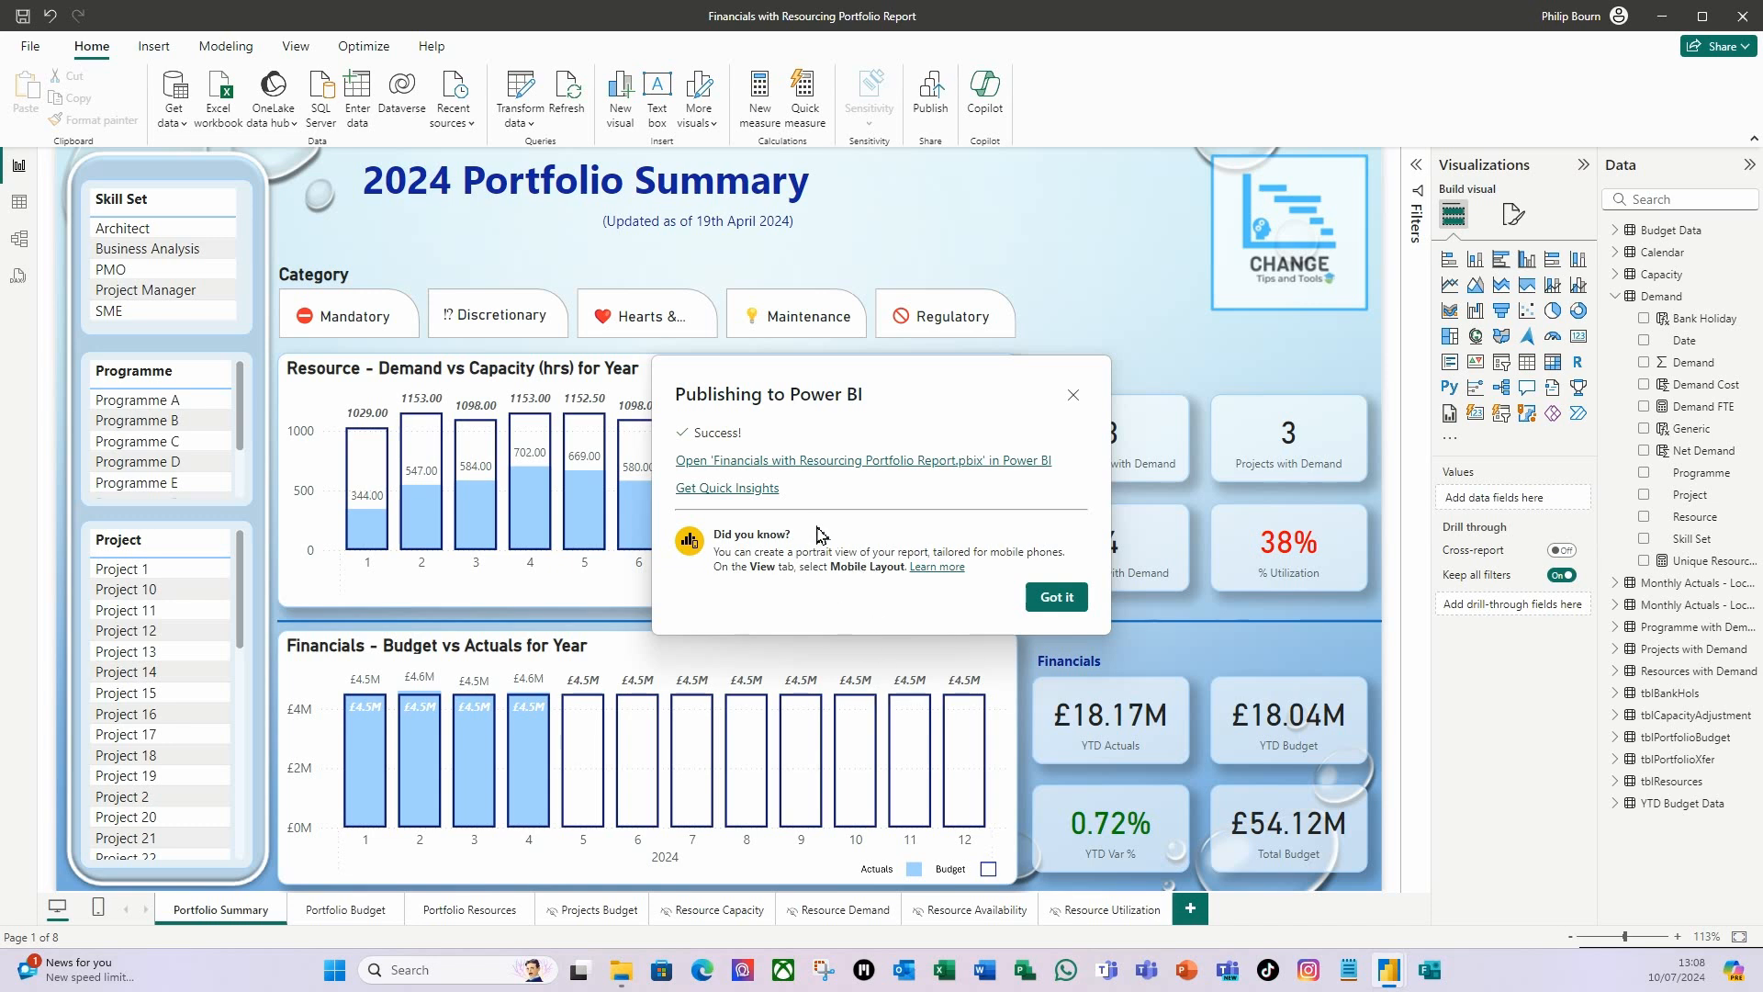
Open the published report in the Power BI service and view its Portfolio Budget and Portfolio Resources pages.
{"action": "left_click", "coordinate": [869, 471]}
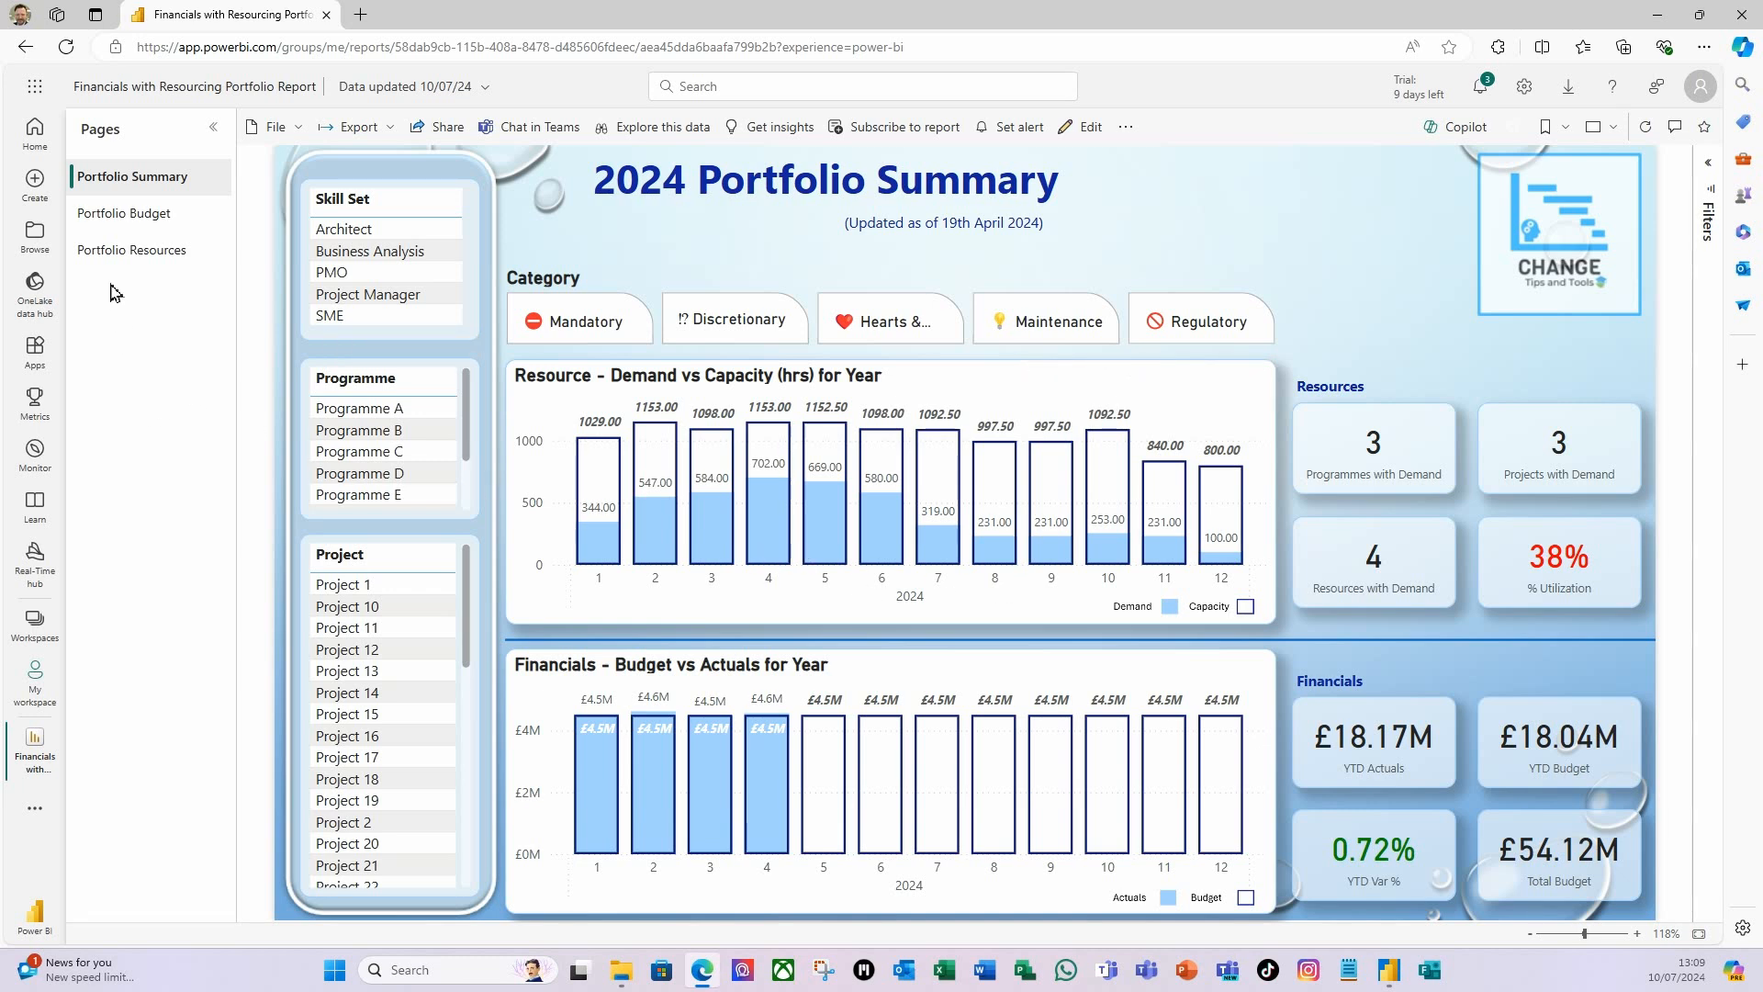
{"action": "left_click", "coordinate": [147, 213]}
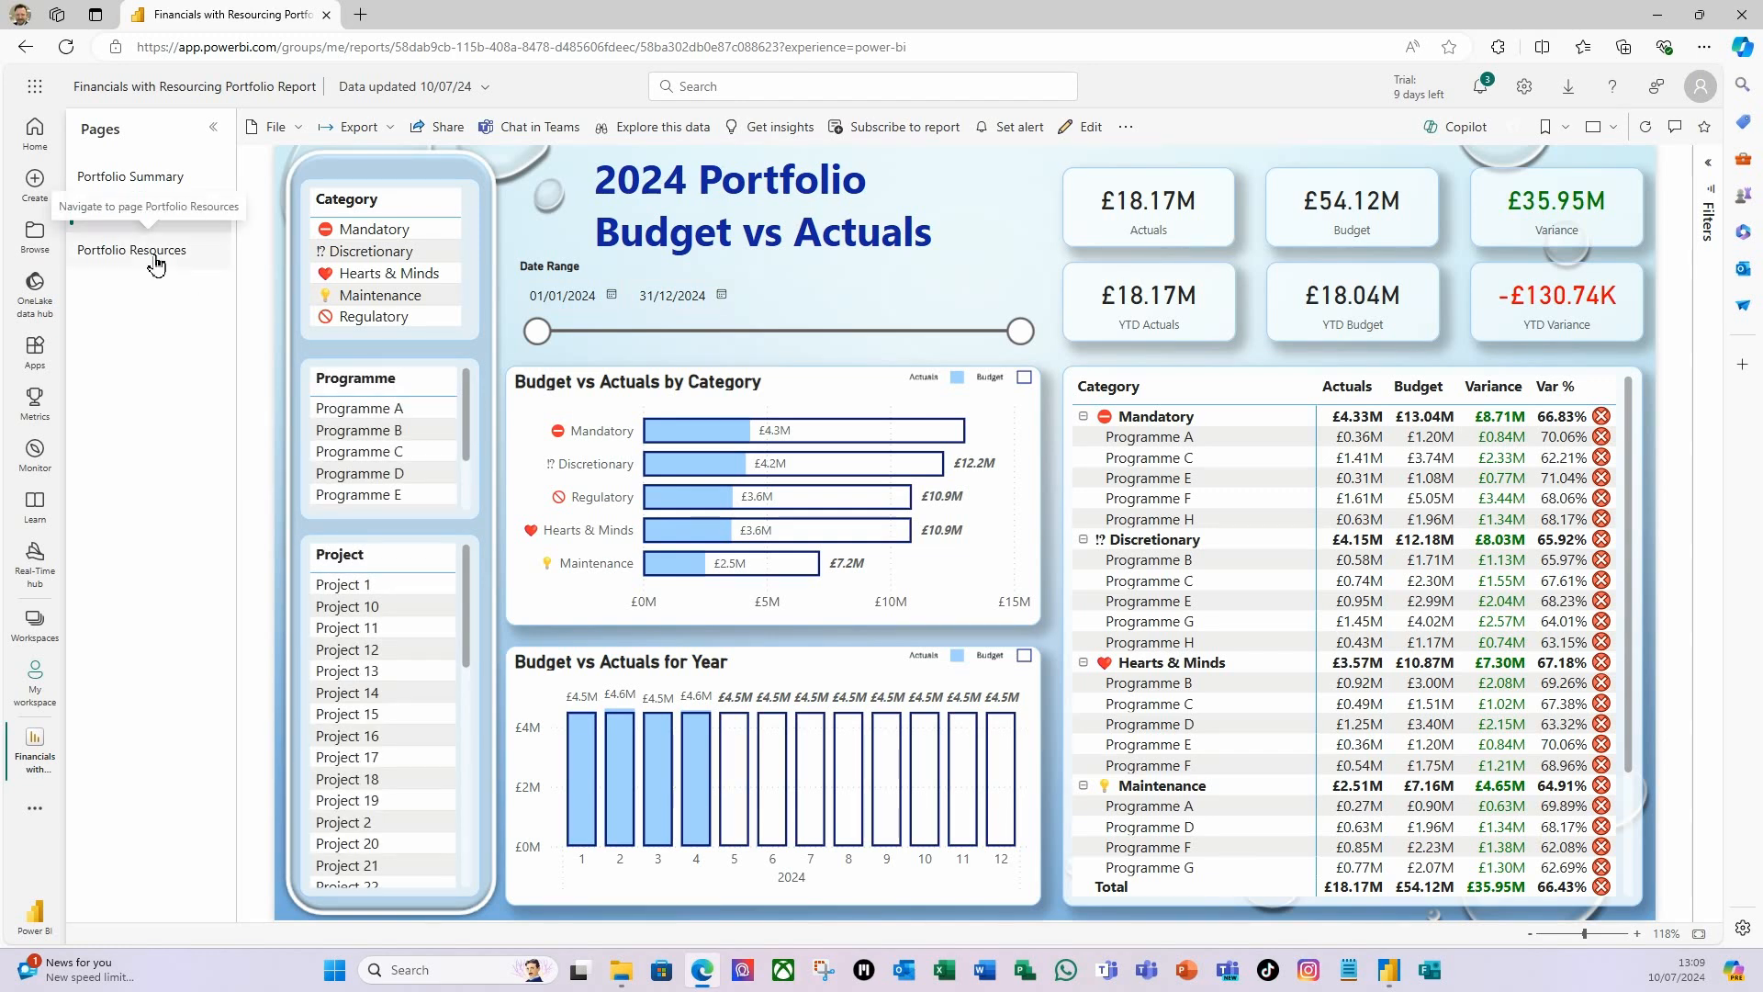
{"action": "left_click", "coordinate": [156, 262]}
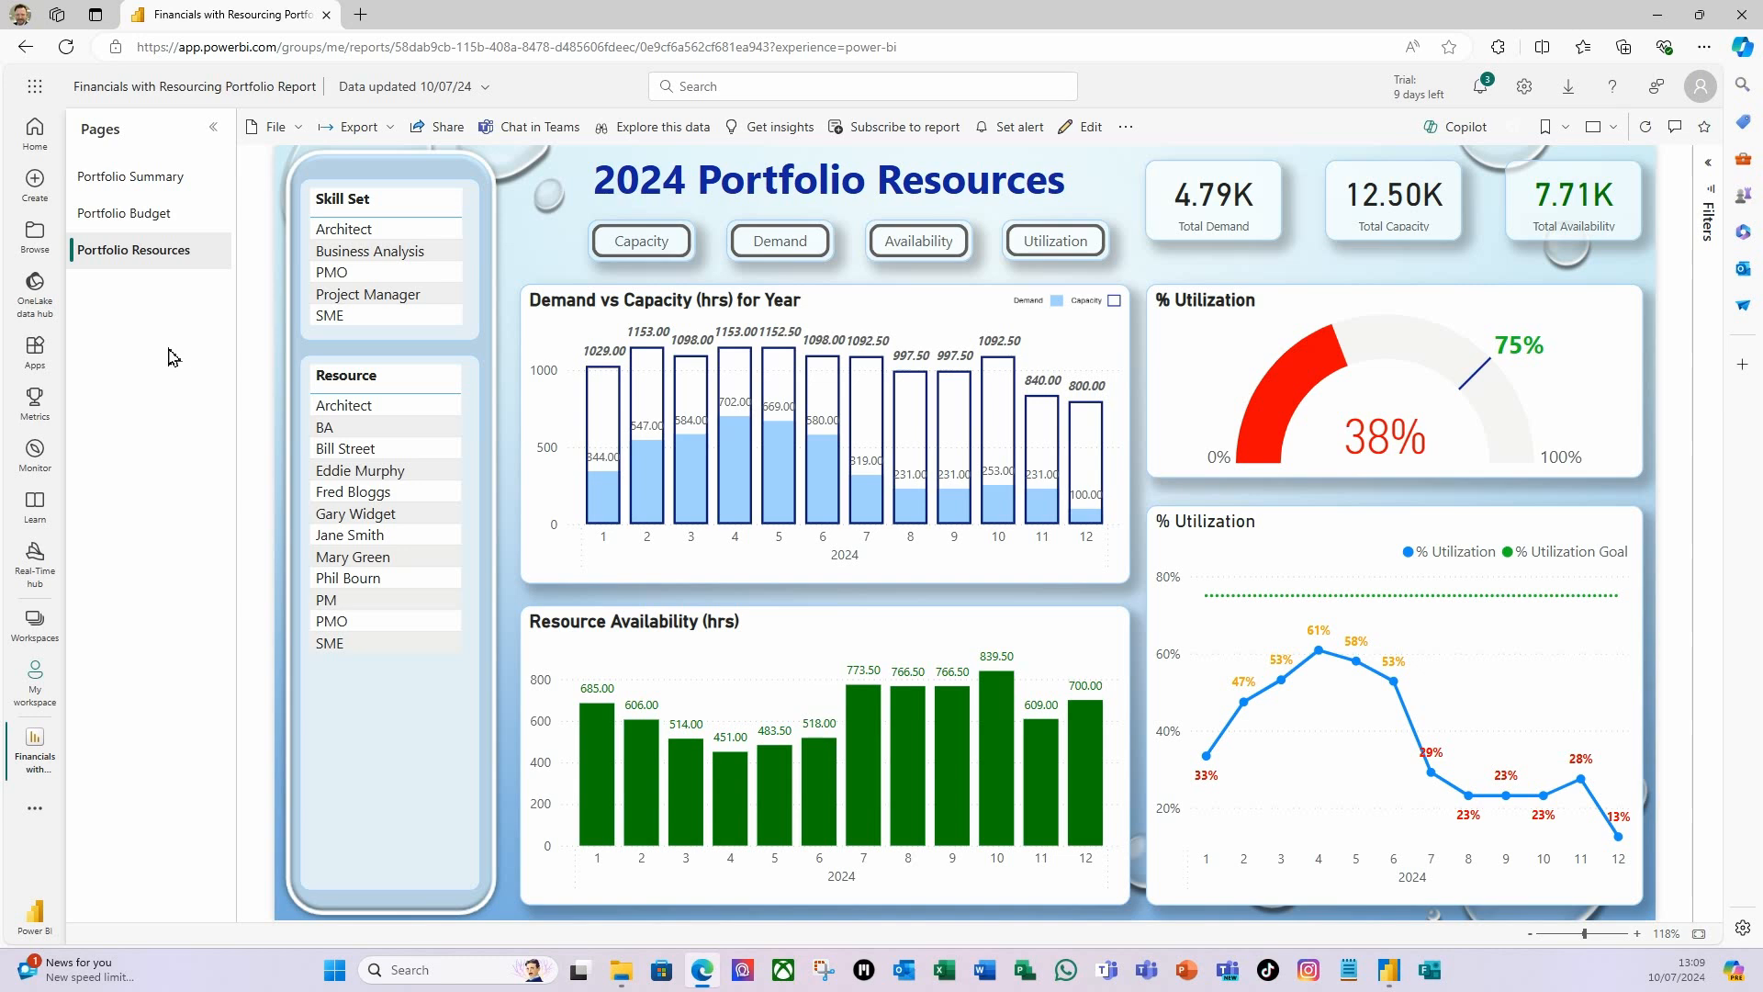
Drill through from the Architect skill set to the Resource Utilization page, review it, and return to Portfolio Resources.
{"action": "right_click", "coordinate": [363, 235]}
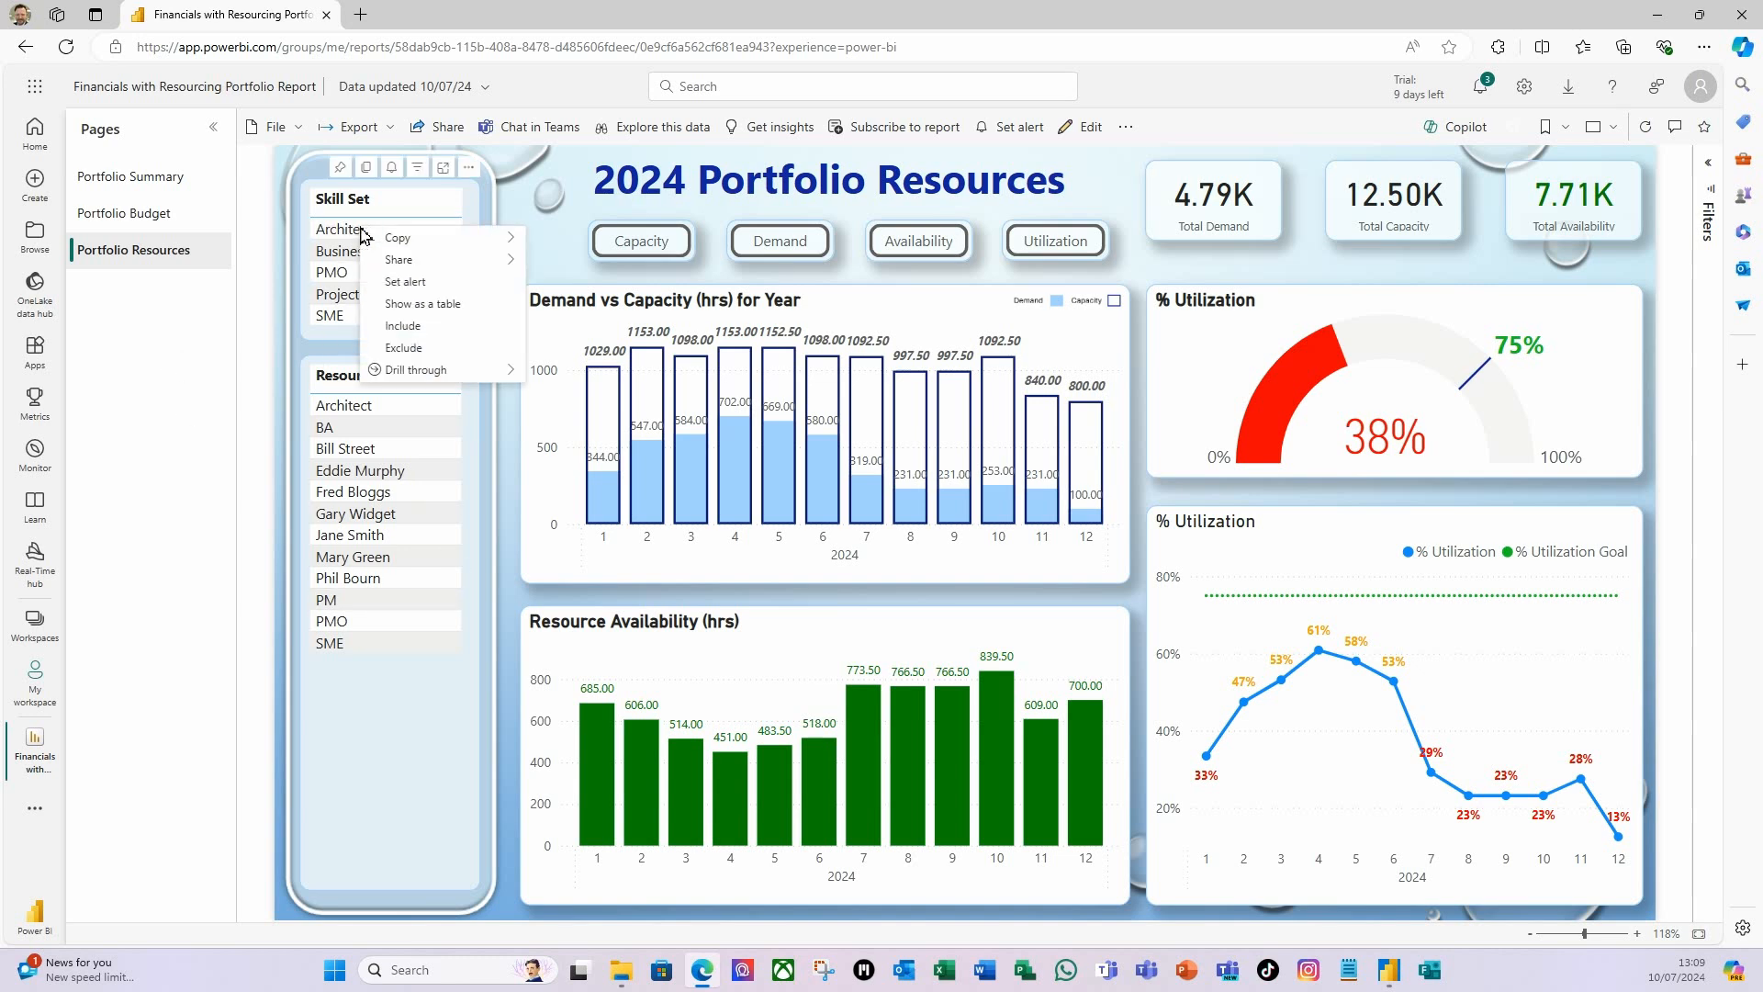
{"action": "mouse_move", "coordinate": [425, 372]}
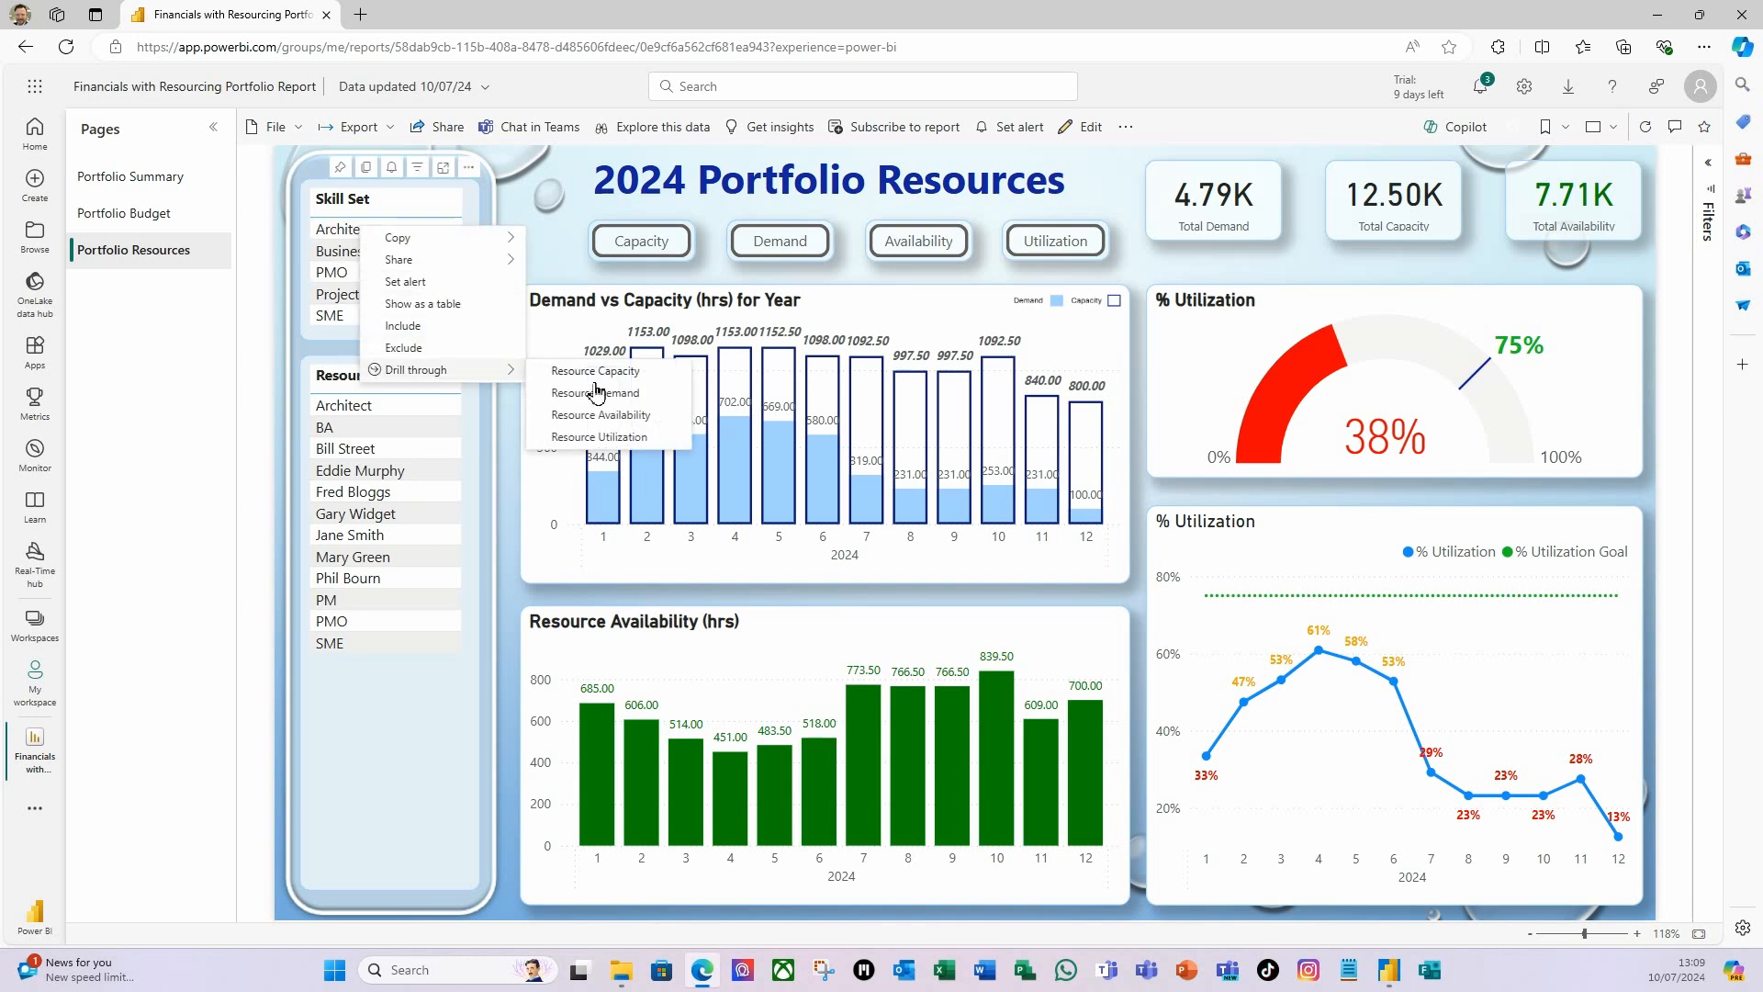
{"action": "left_click", "coordinate": [611, 438]}
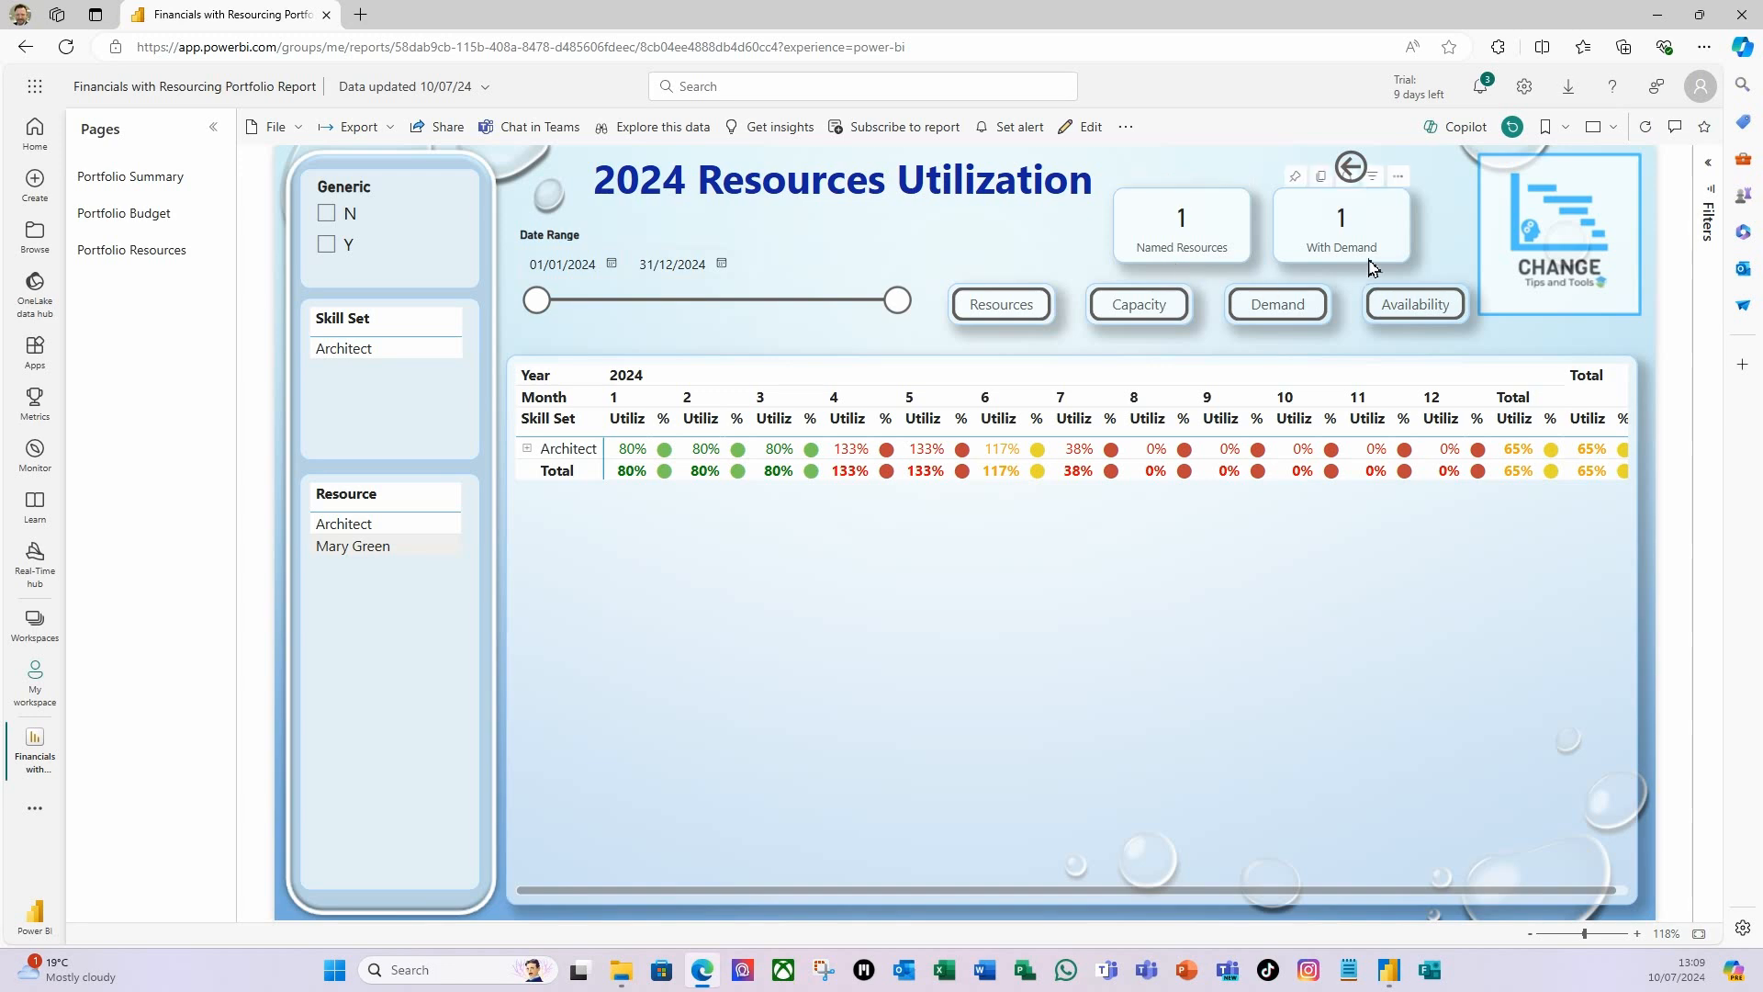
{"action": "left_click", "coordinate": [1350, 167]}
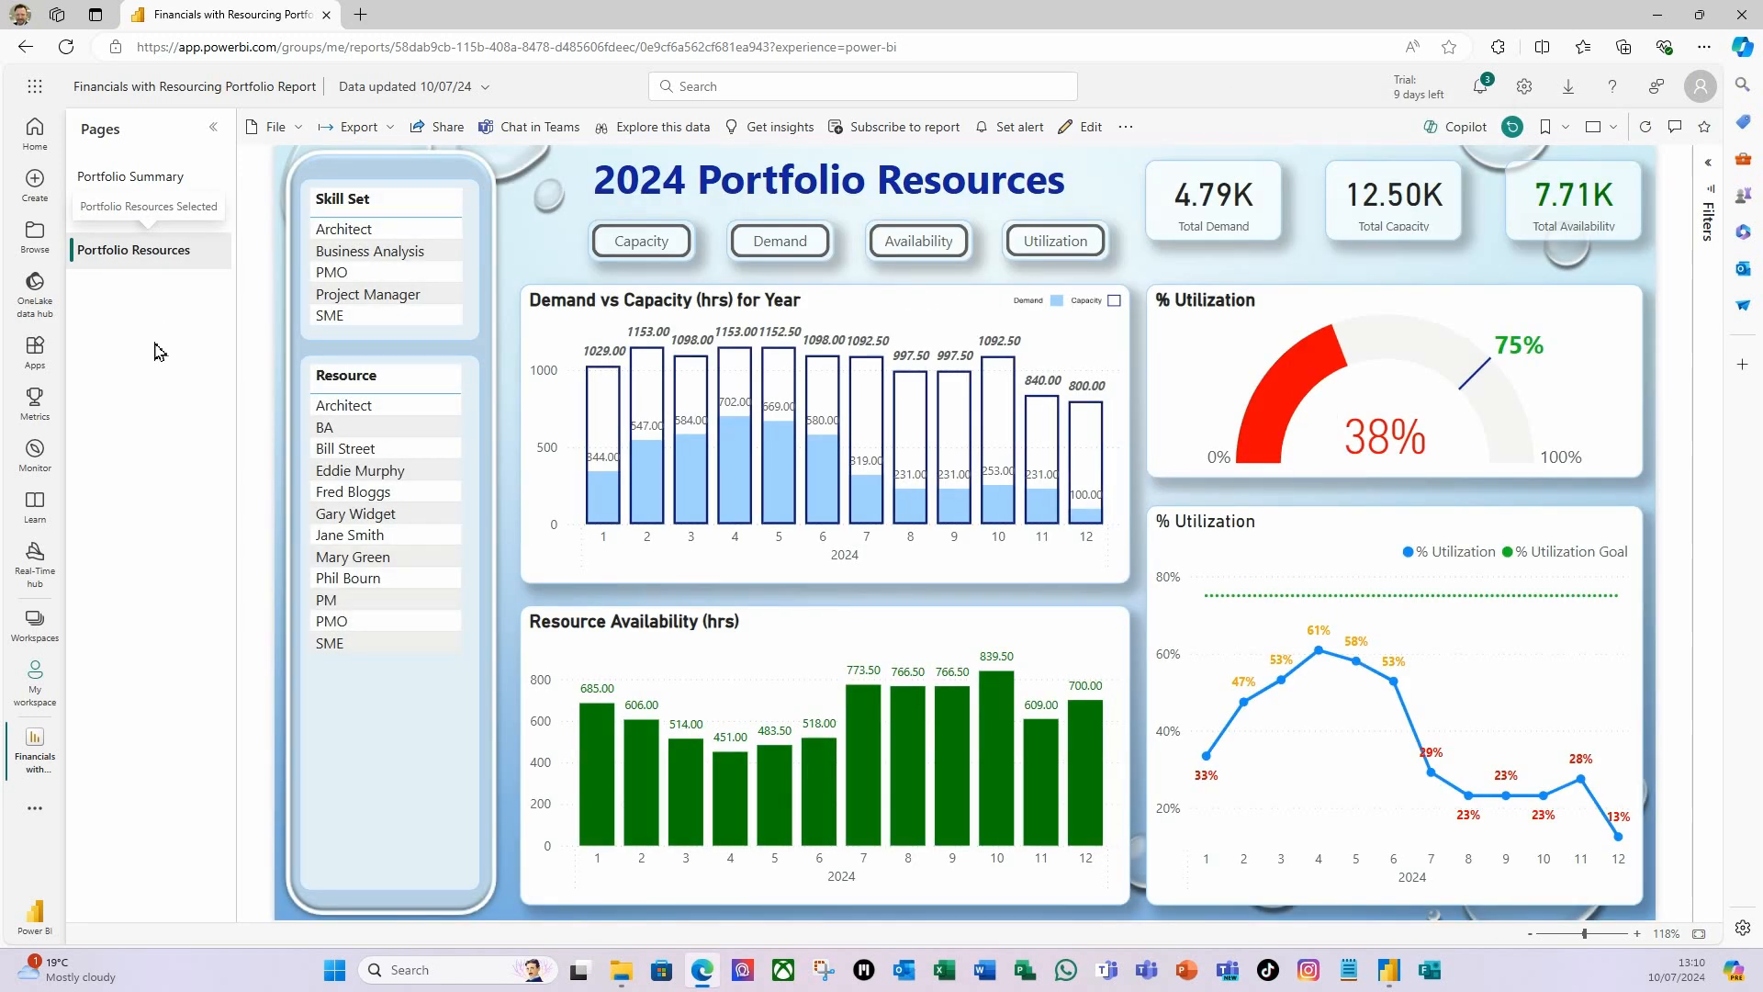
Filter Portfolio Resources by the PMO skill set, then open the resource demand page and set its date range end to 15/06/2024.
{"action": "left_click", "coordinate": [341, 275]}
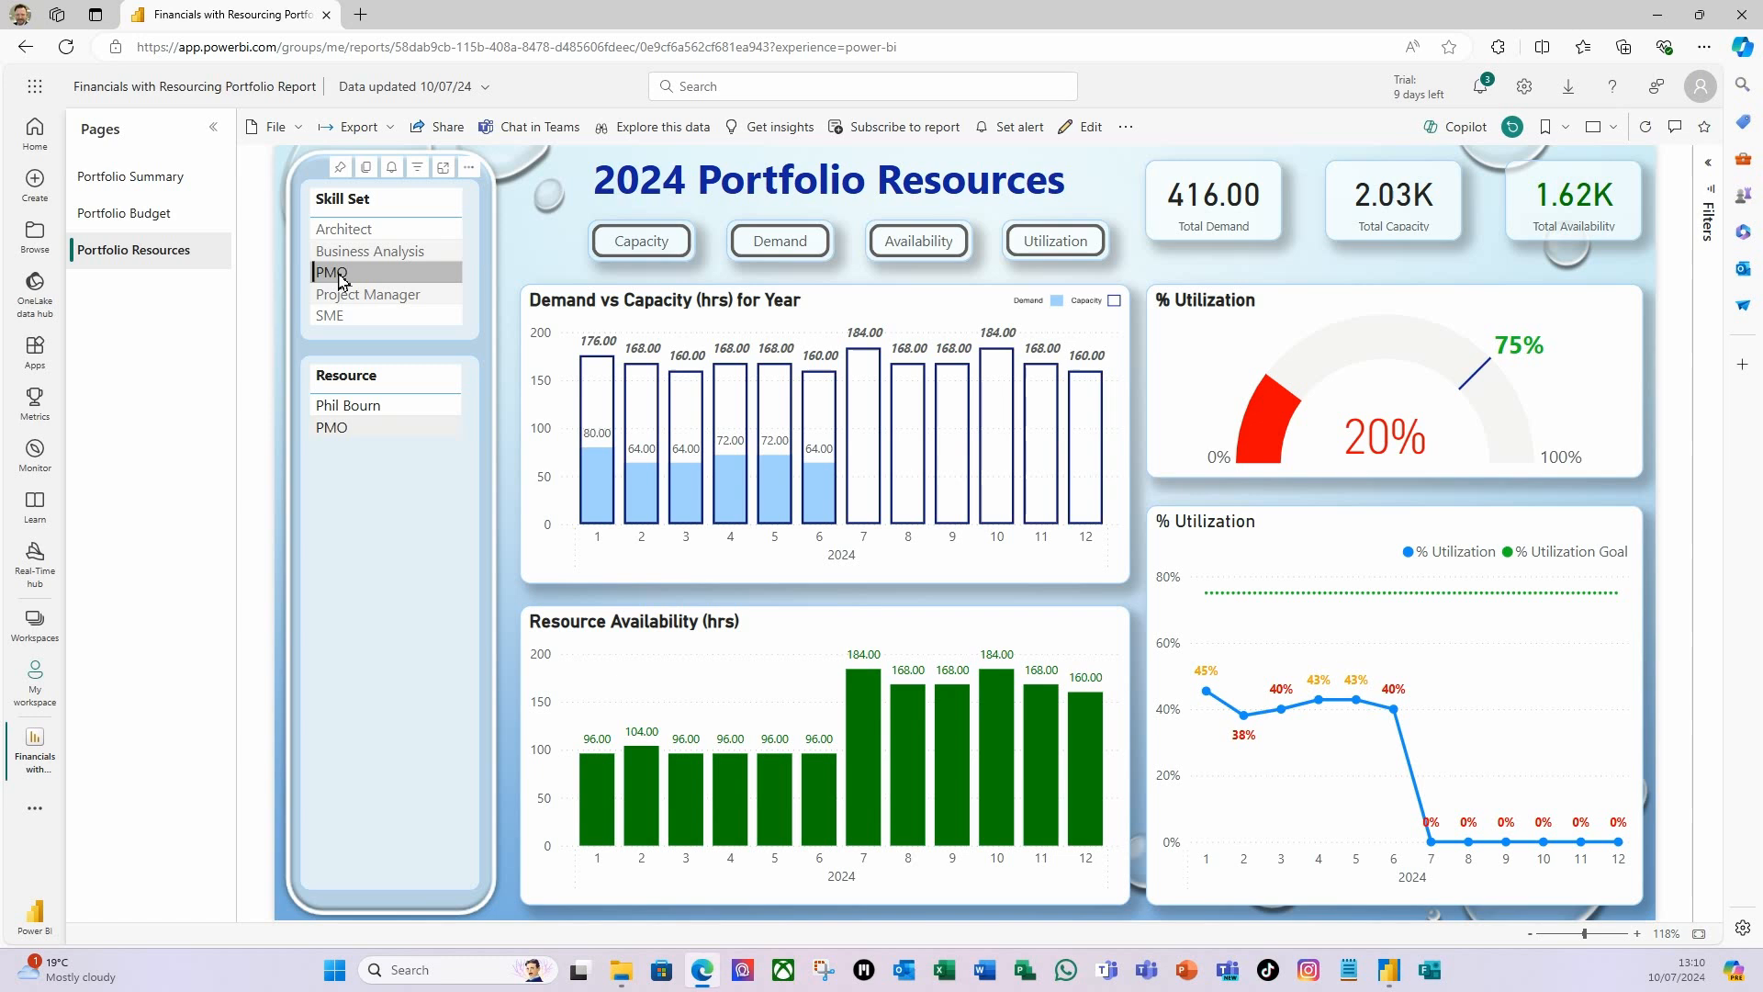
{"action": "left_click", "coordinate": [785, 246]}
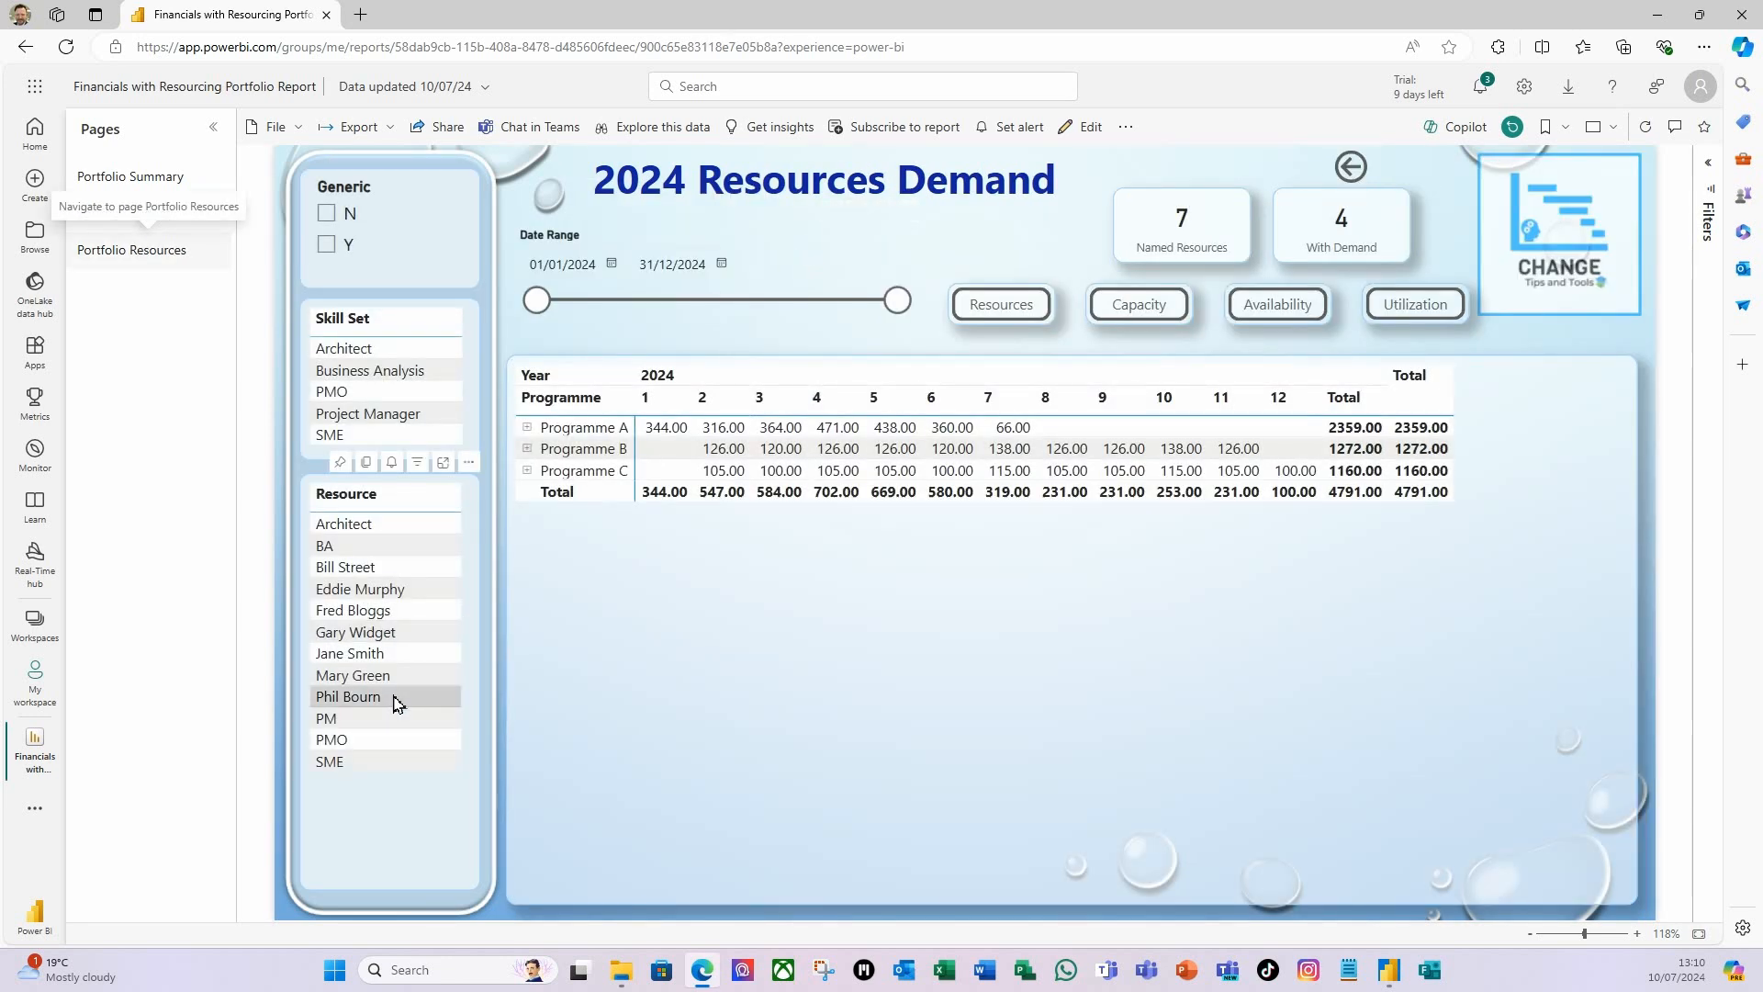
{"action": "left_click_drag", "start_coordinate": [897, 299], "coordinate": [700, 299]}
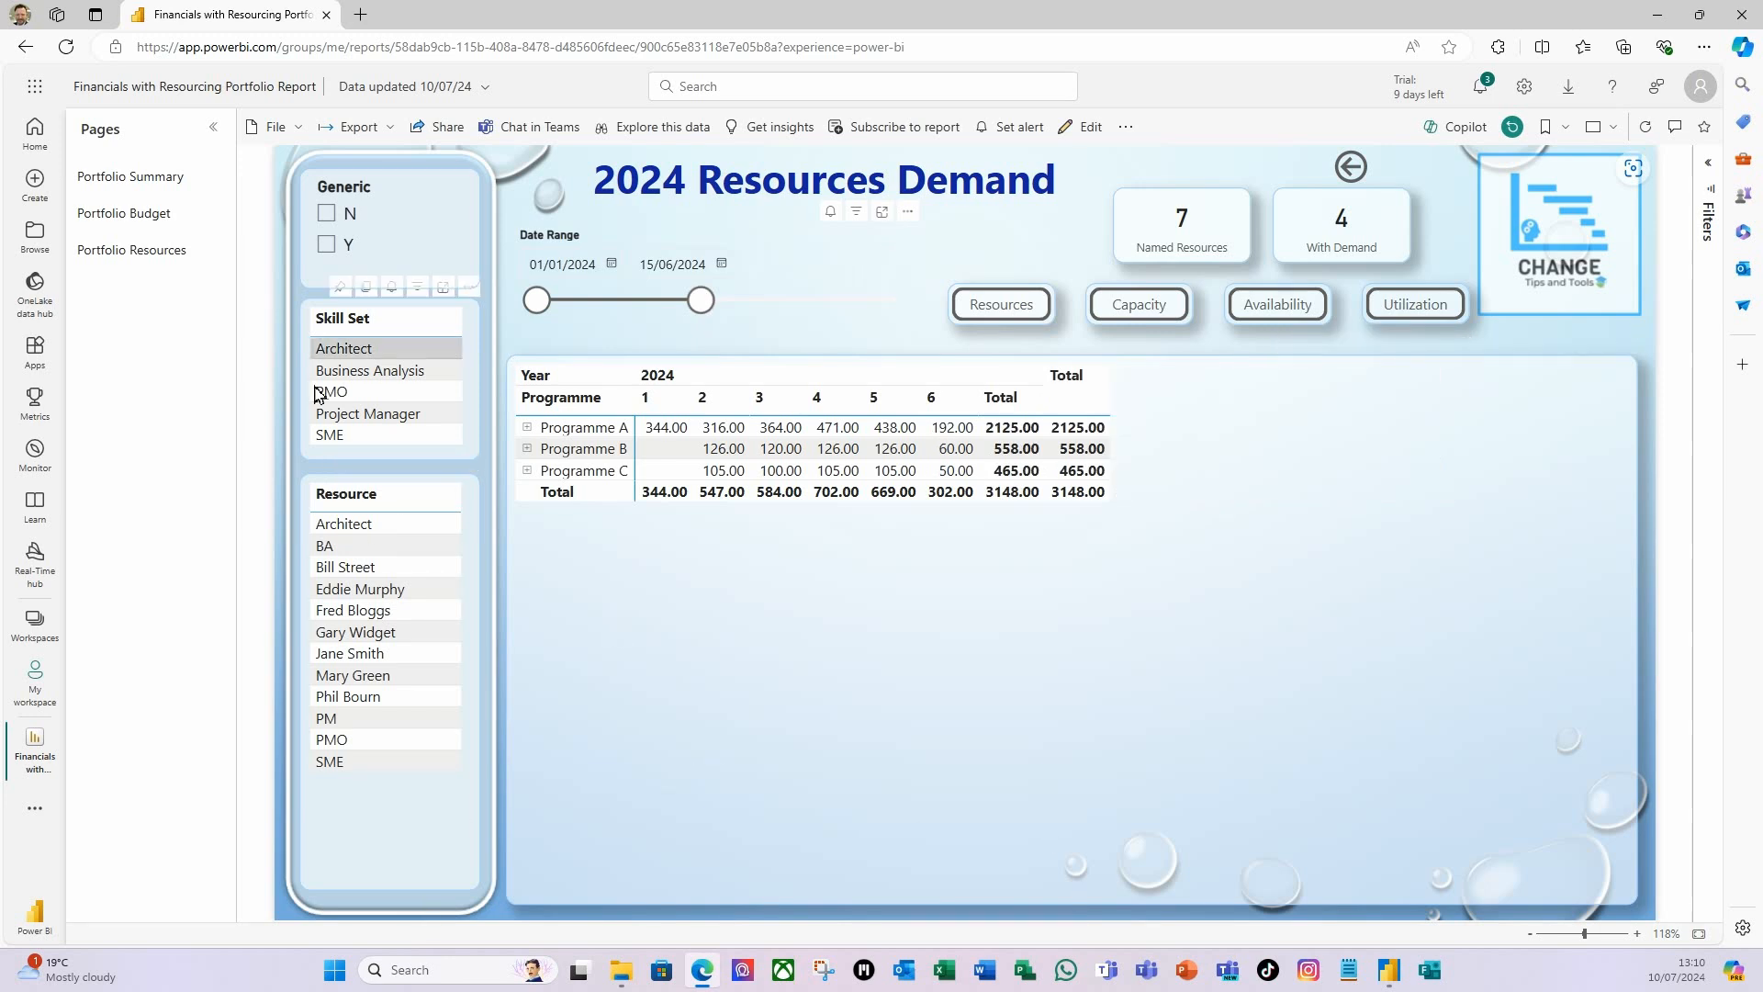
On the Portfolio Summary page, review the report's link-sharing options and available export formats, closing each without sharing or exporting.
{"action": "left_click", "coordinate": [130, 178]}
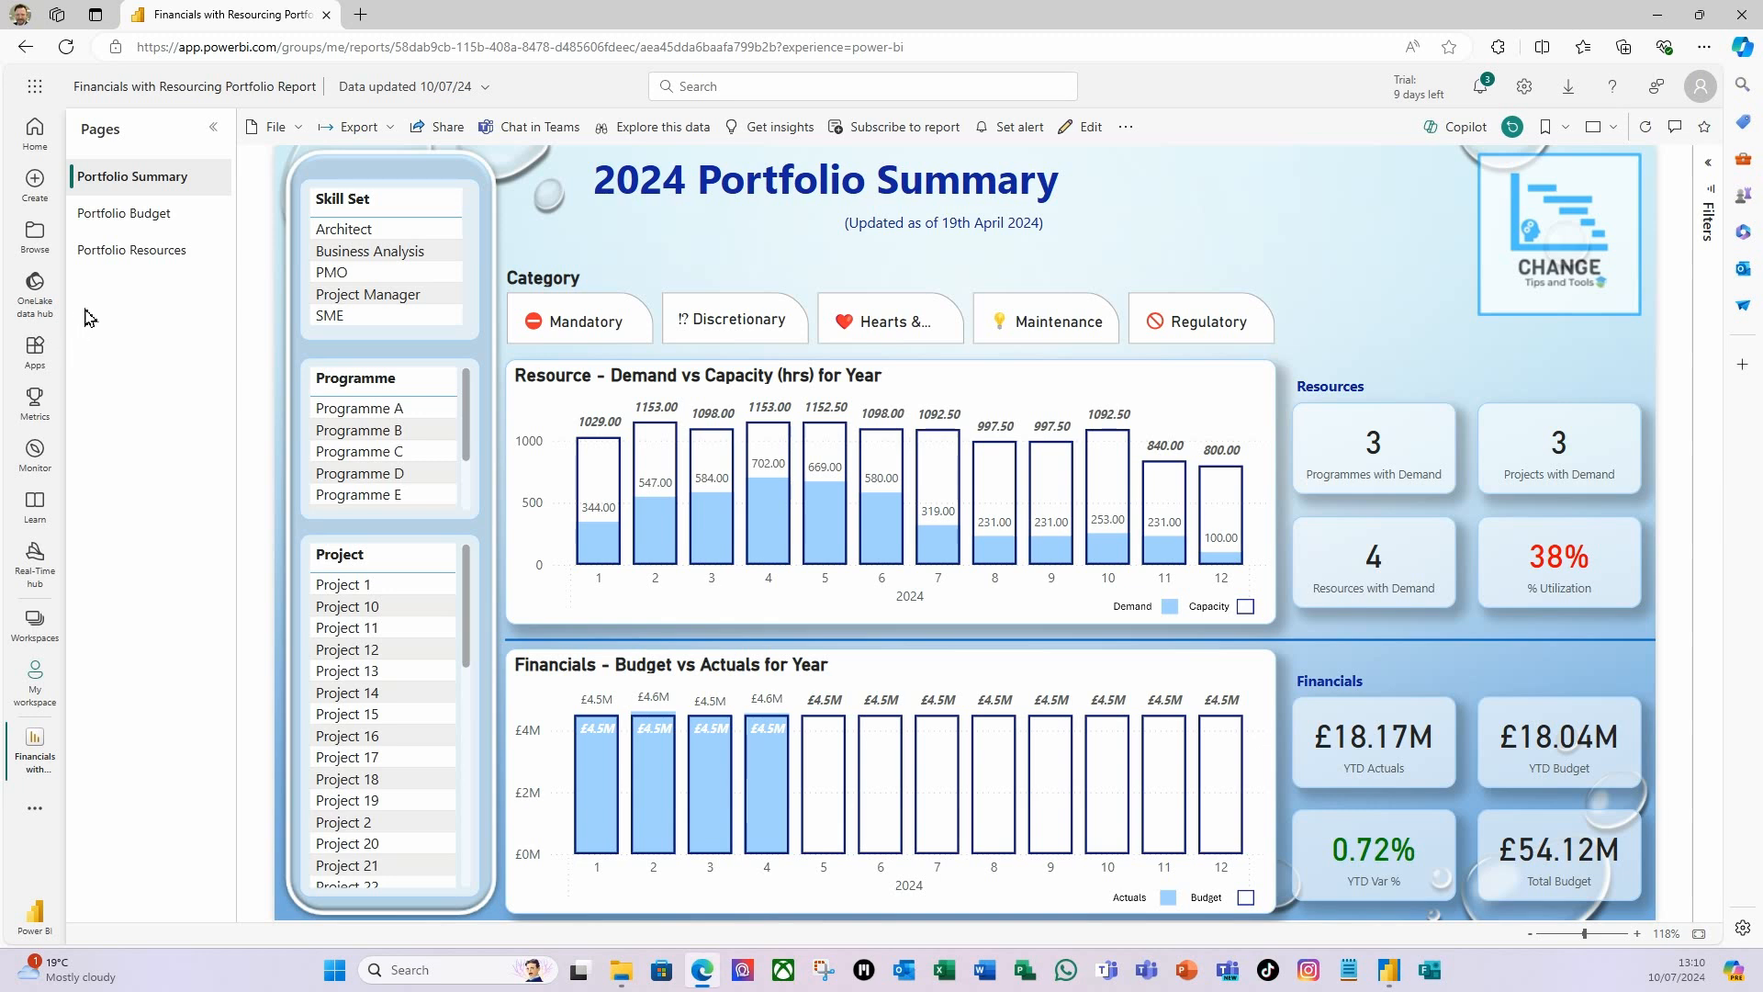
{"action": "left_click", "coordinate": [441, 127]}
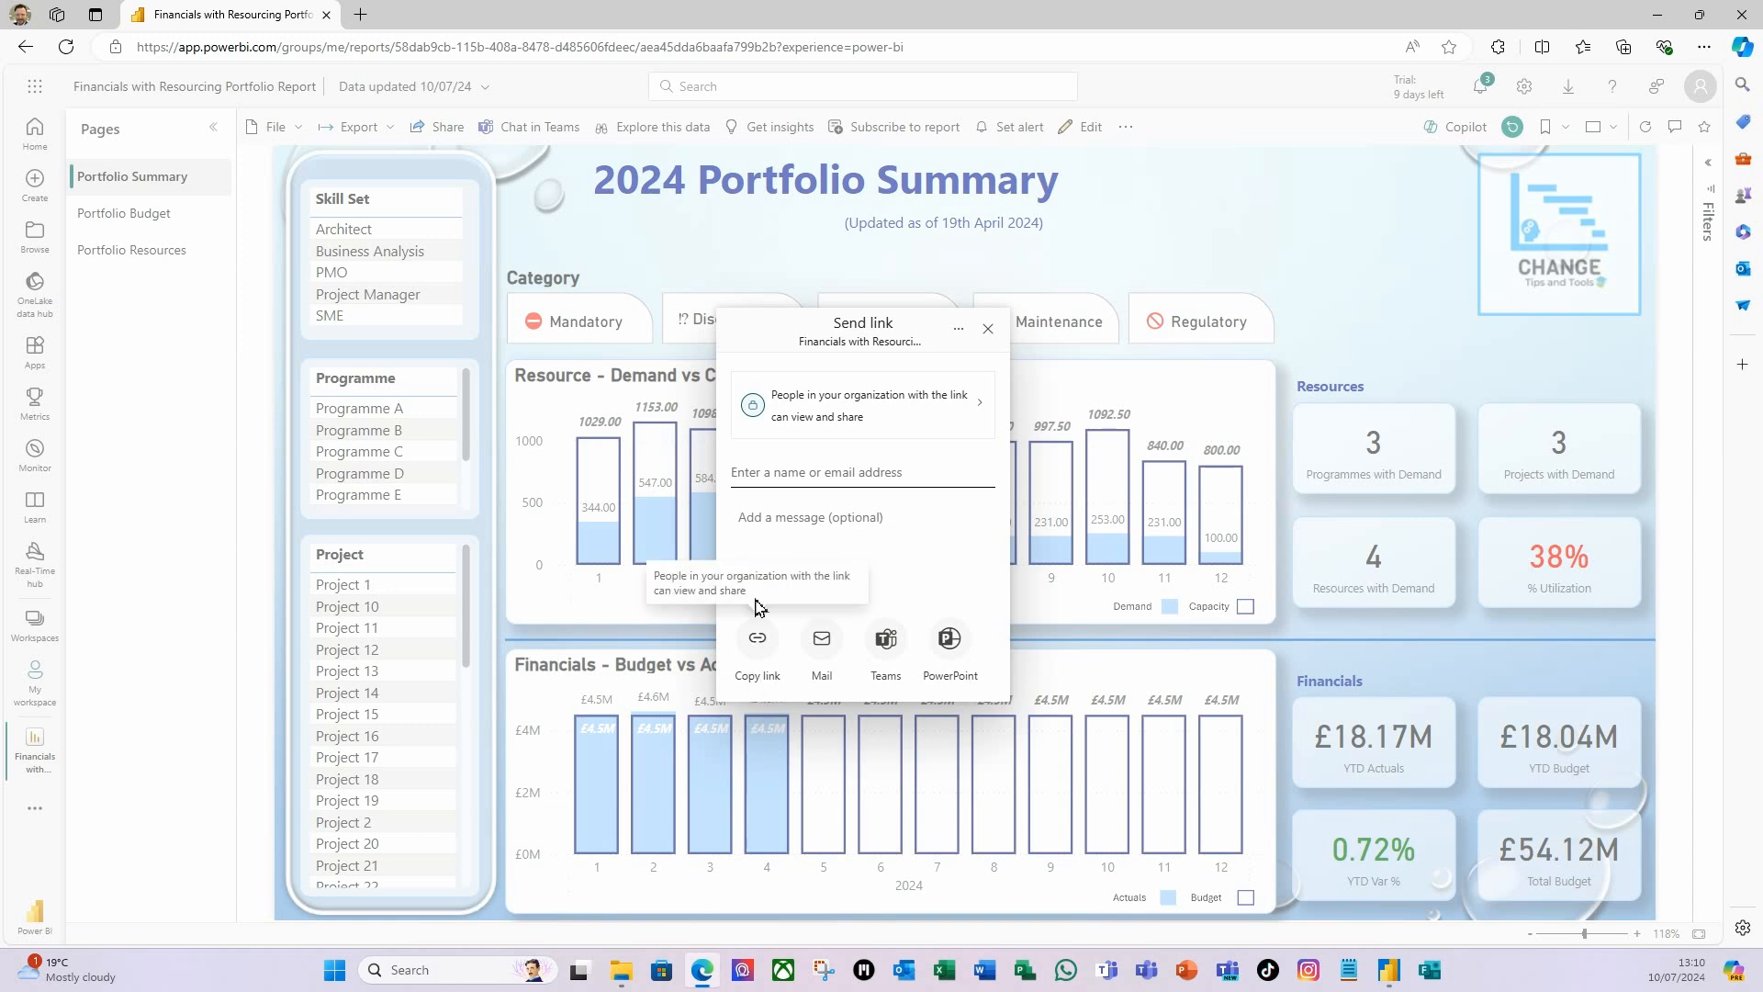
{"action": "left_click", "coordinate": [990, 333]}
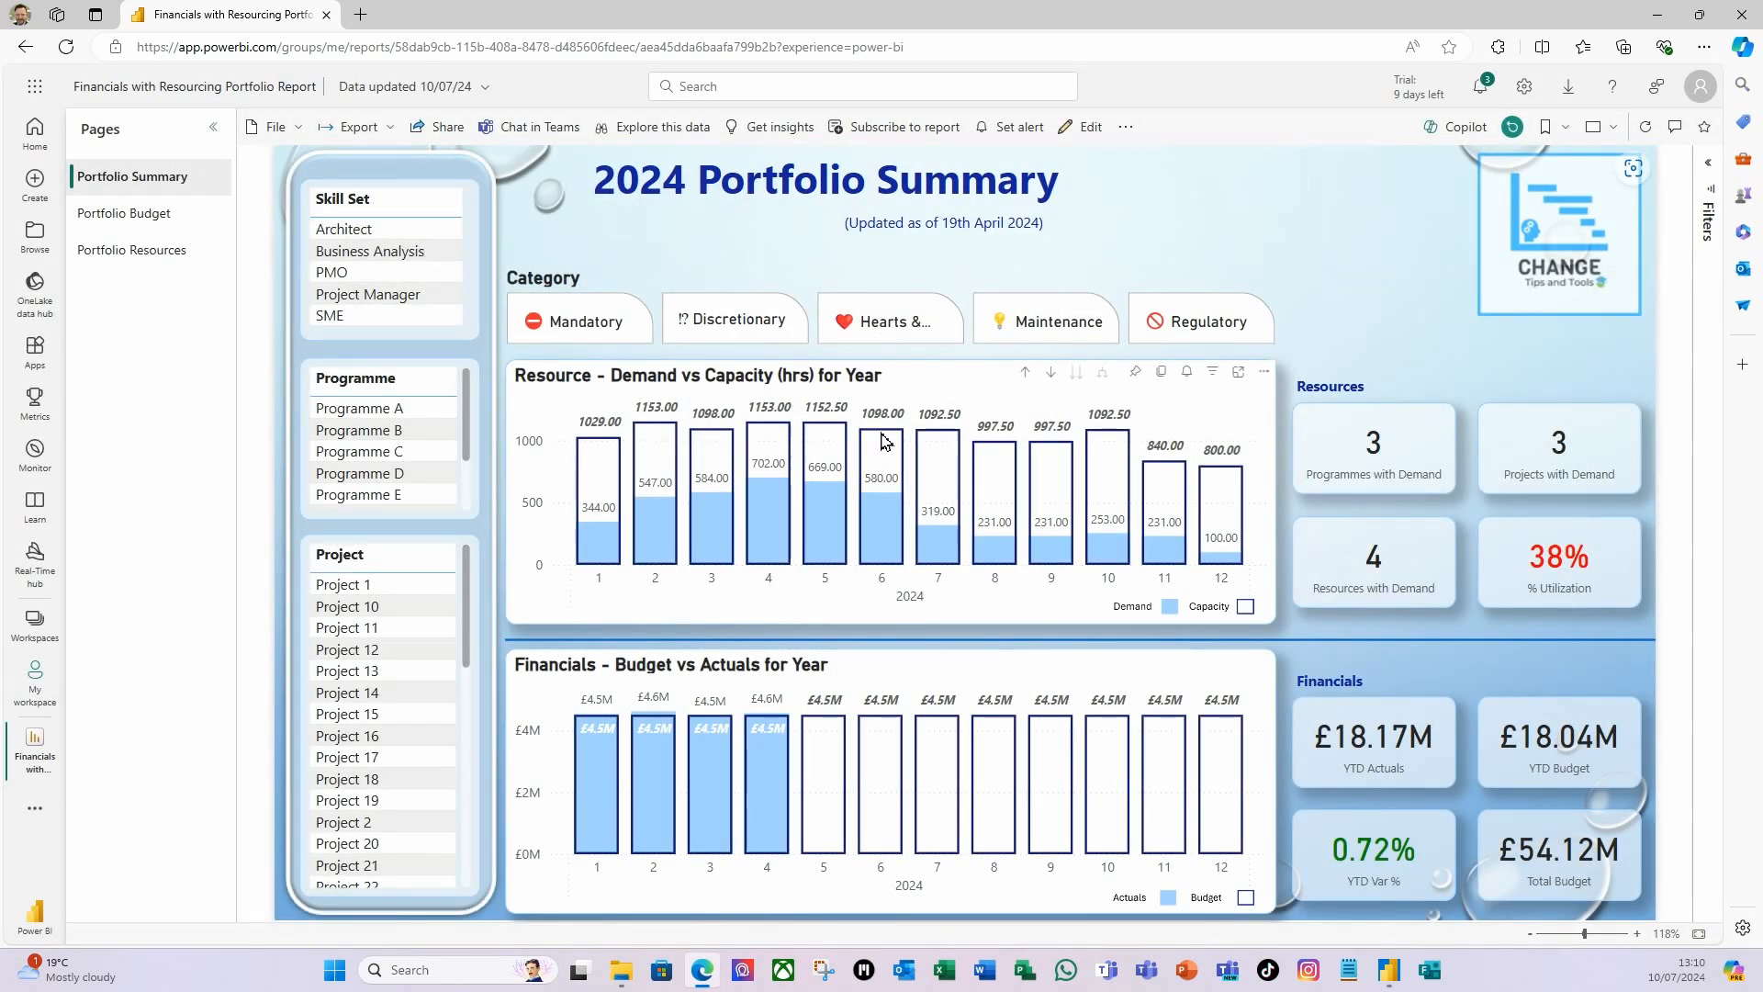
{"action": "mouse_move", "coordinate": [884, 442]}
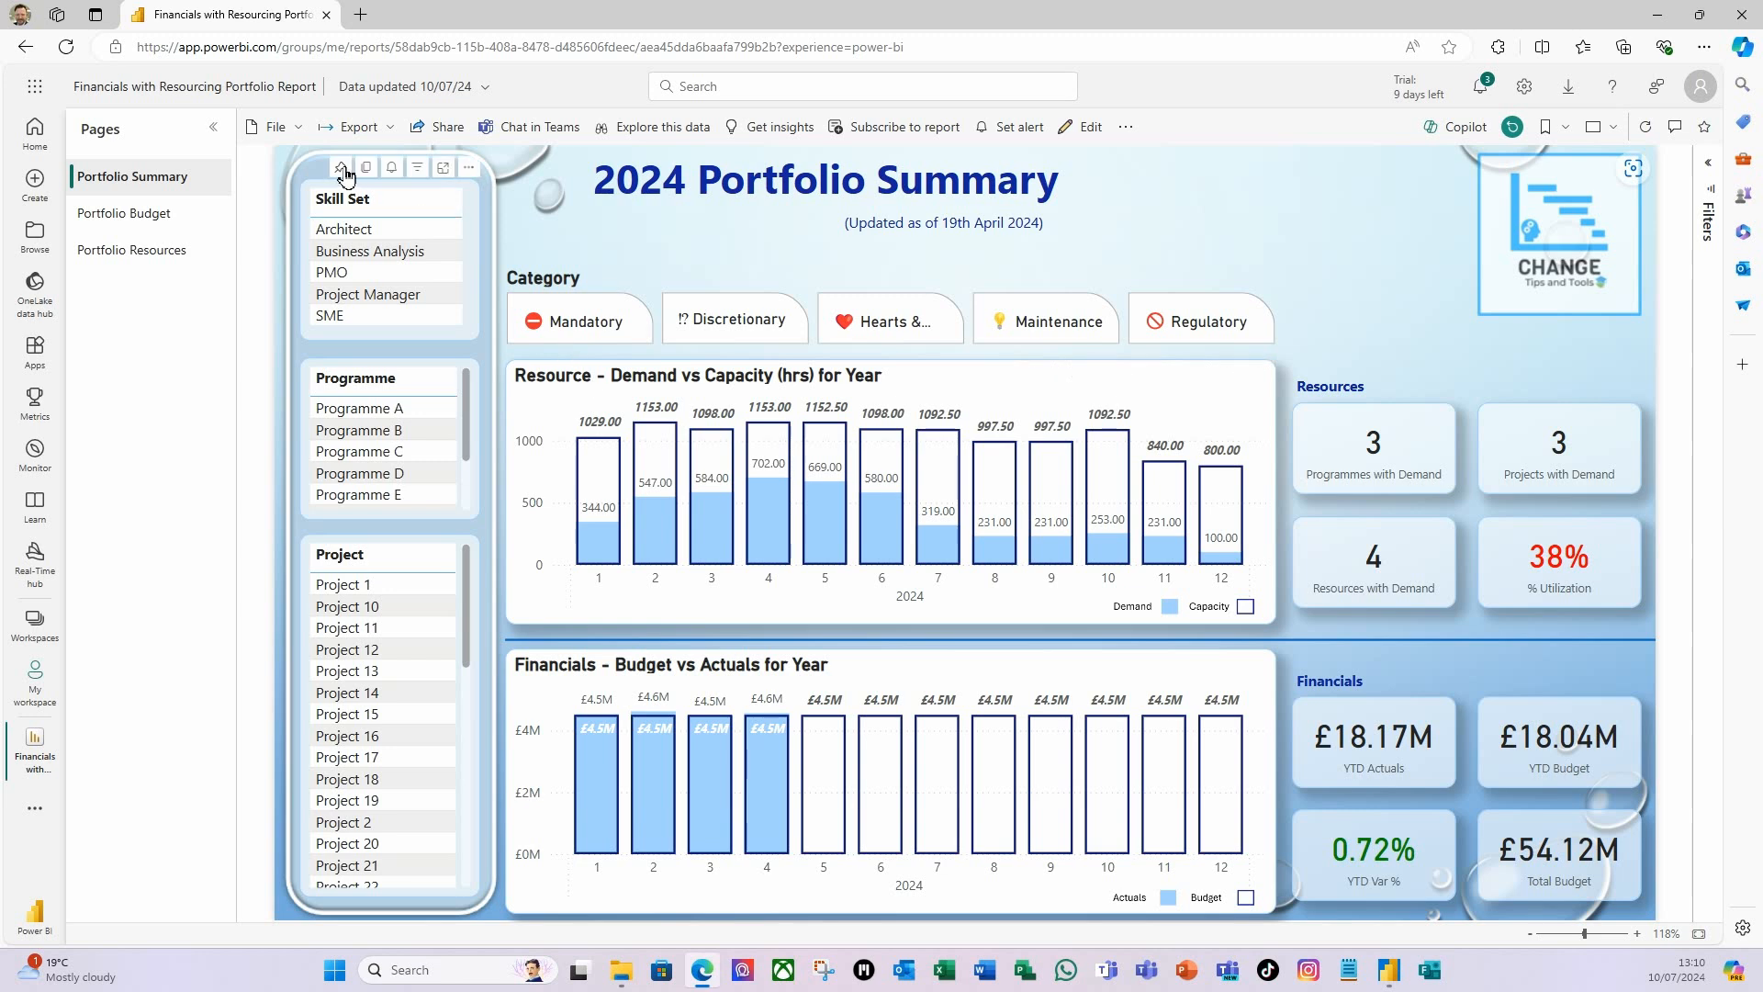
{"action": "left_click", "coordinate": [392, 133]}
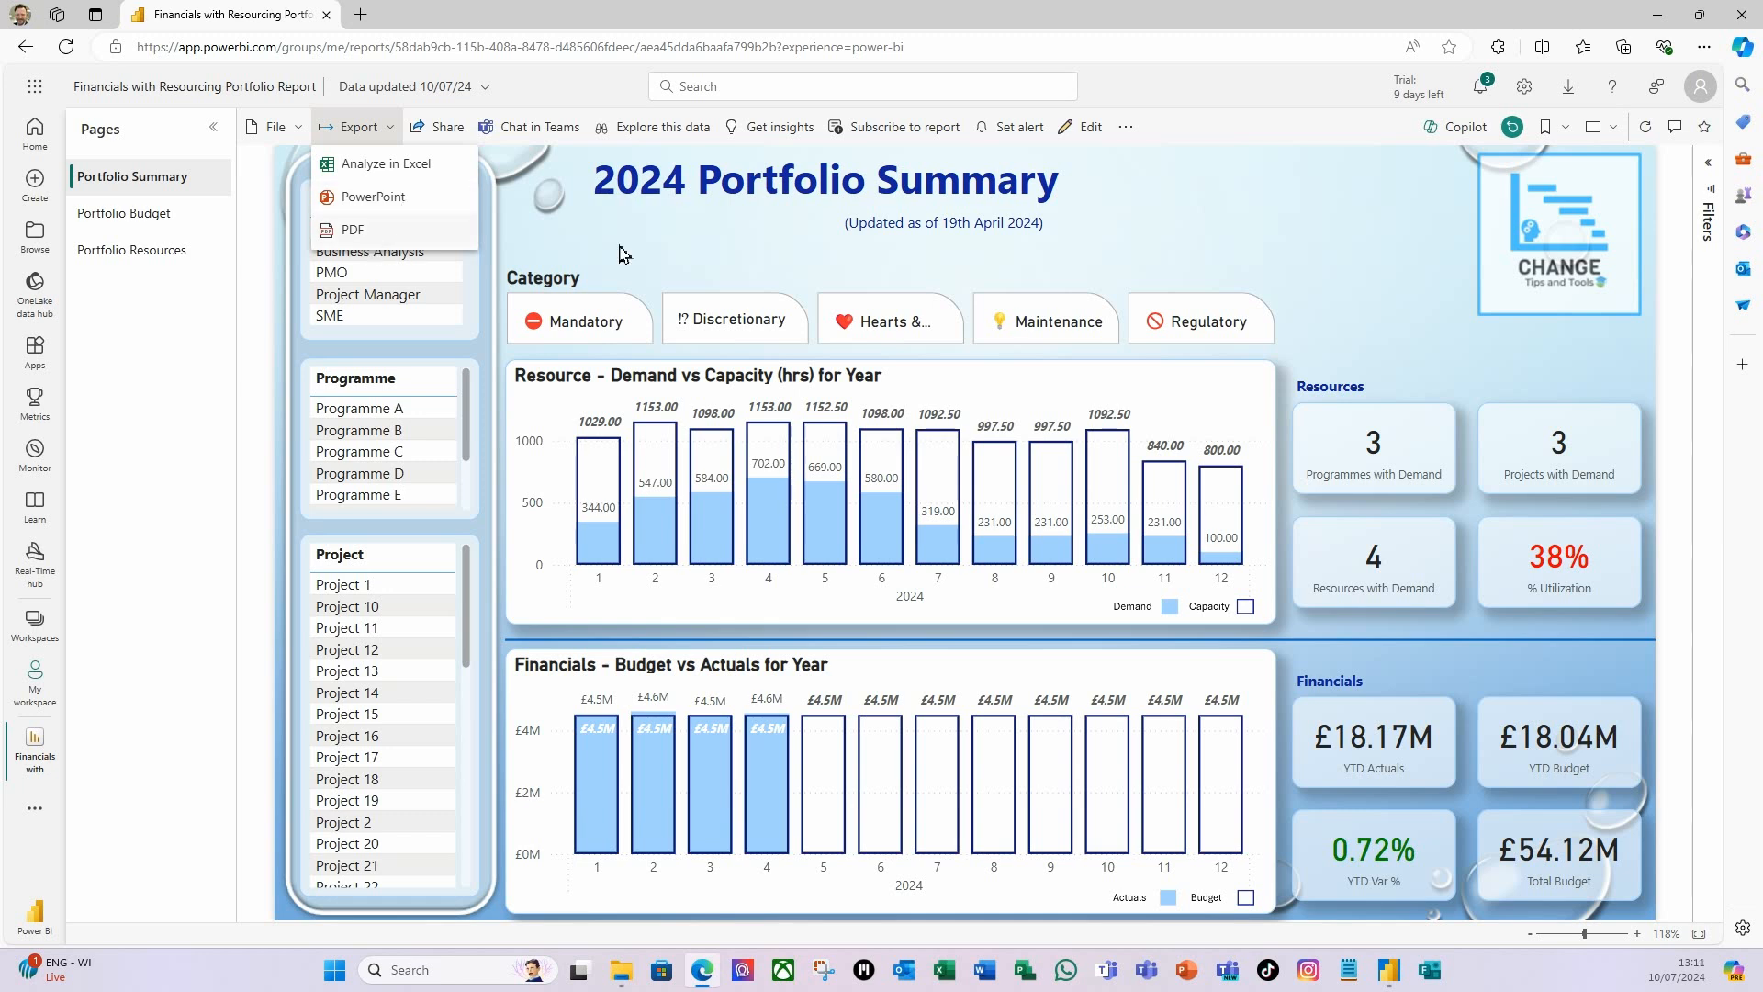
{"action": "left_click", "coordinate": [1318, 208]}
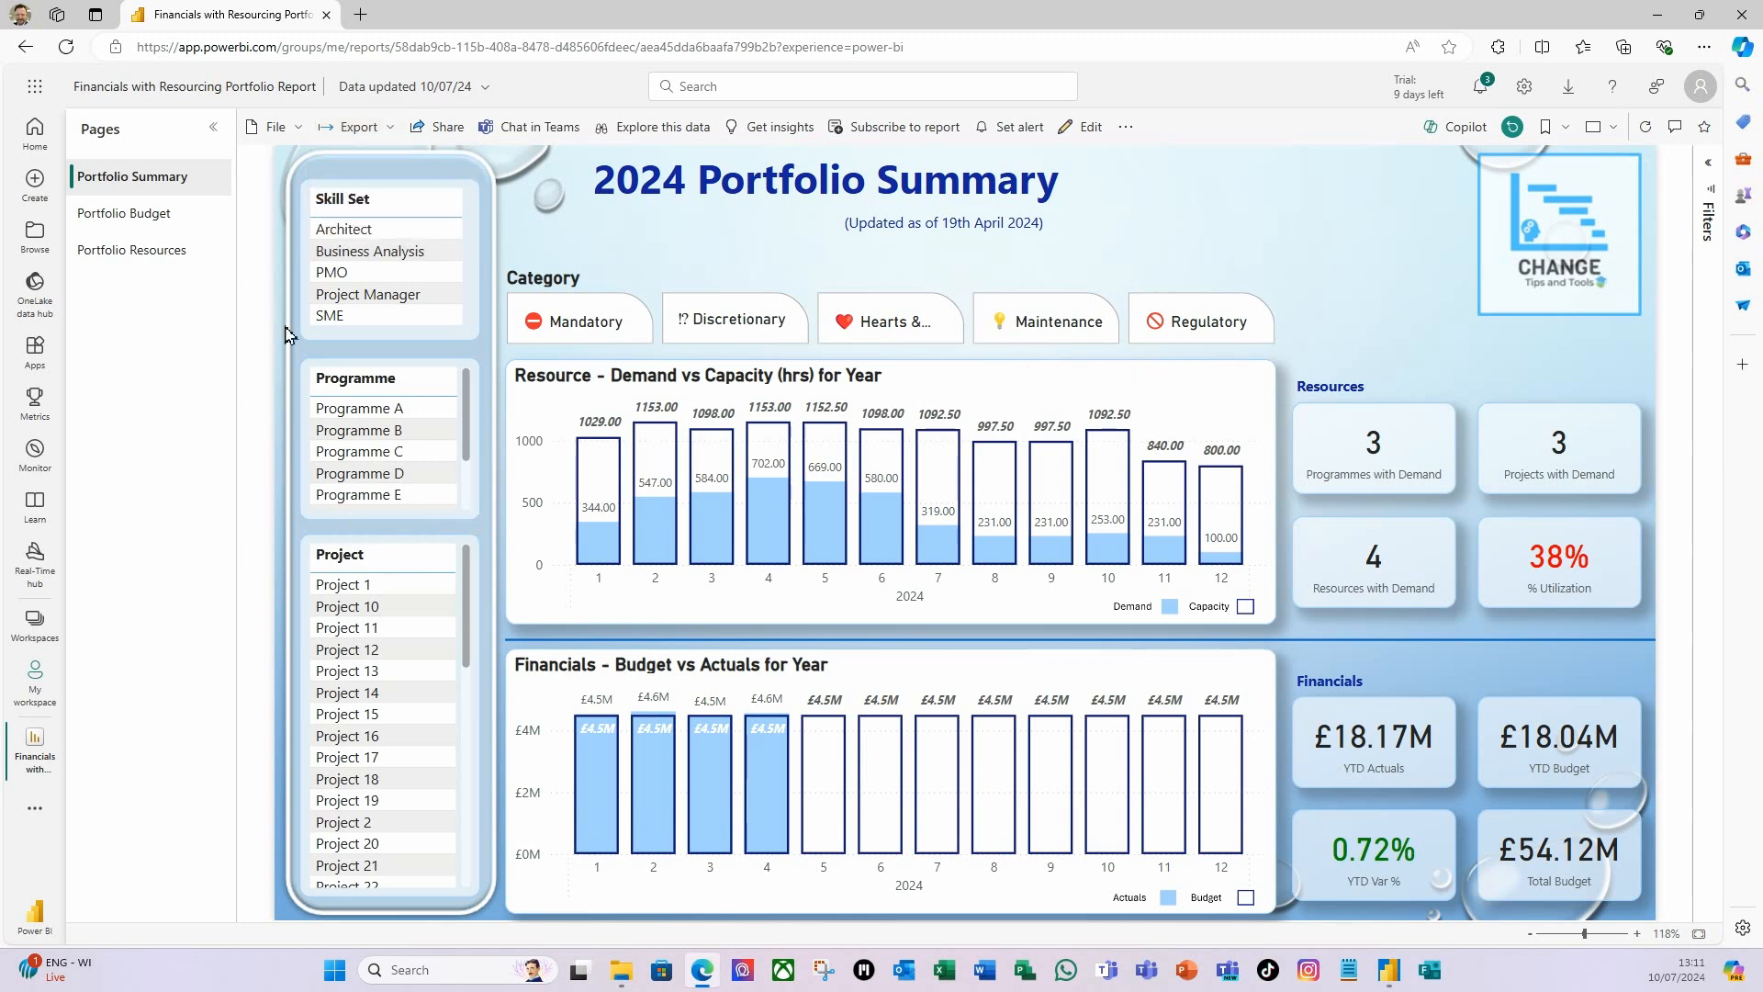